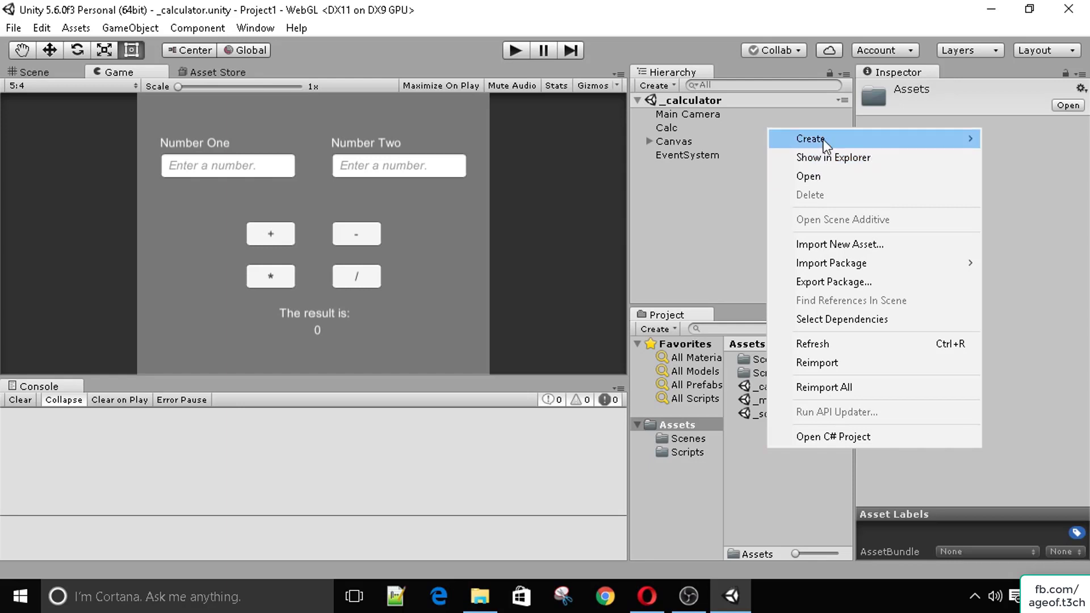
Step: Create a new scene named _platformer in the Assets folder and open it
mouse_move(811, 139)
click(646, 253)
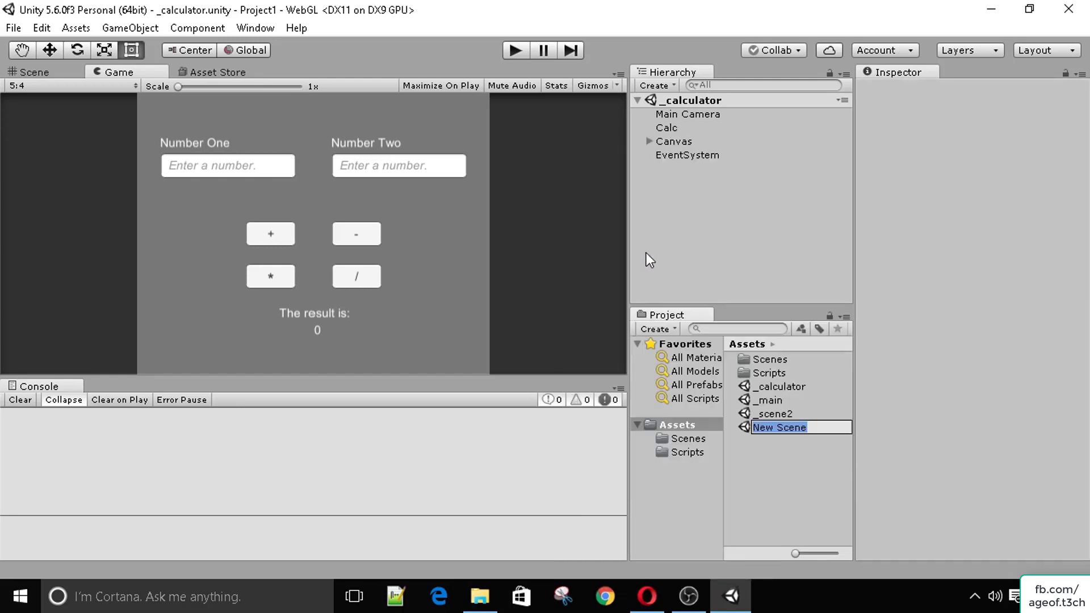
text(_platformer)
key(Return)
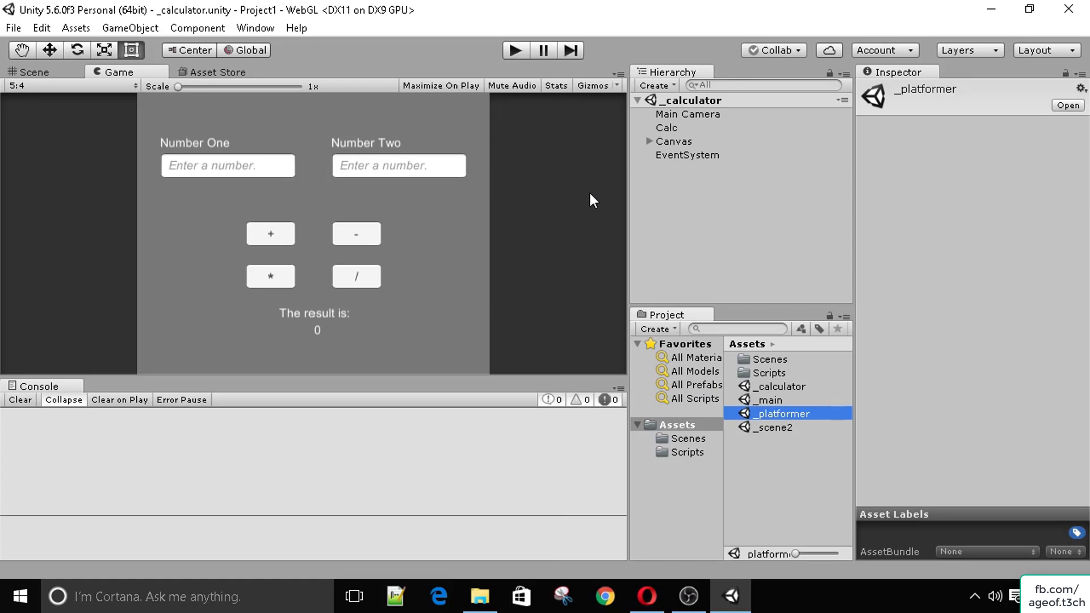
double_click(785, 416)
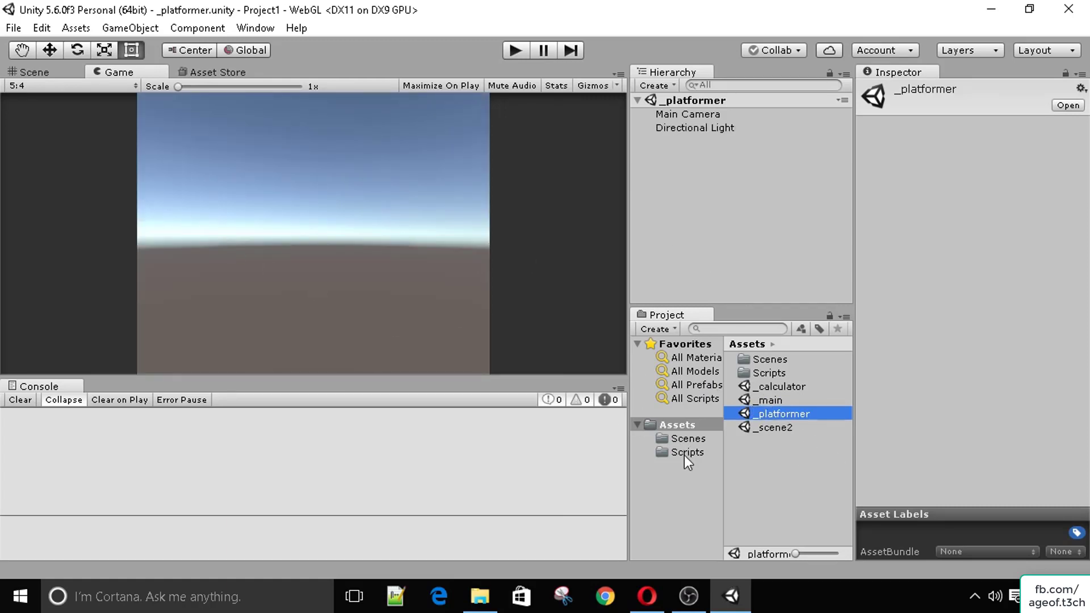
Step: Create a folder named Sprites inside Assets and open it
click(677, 426)
right_click(795, 472)
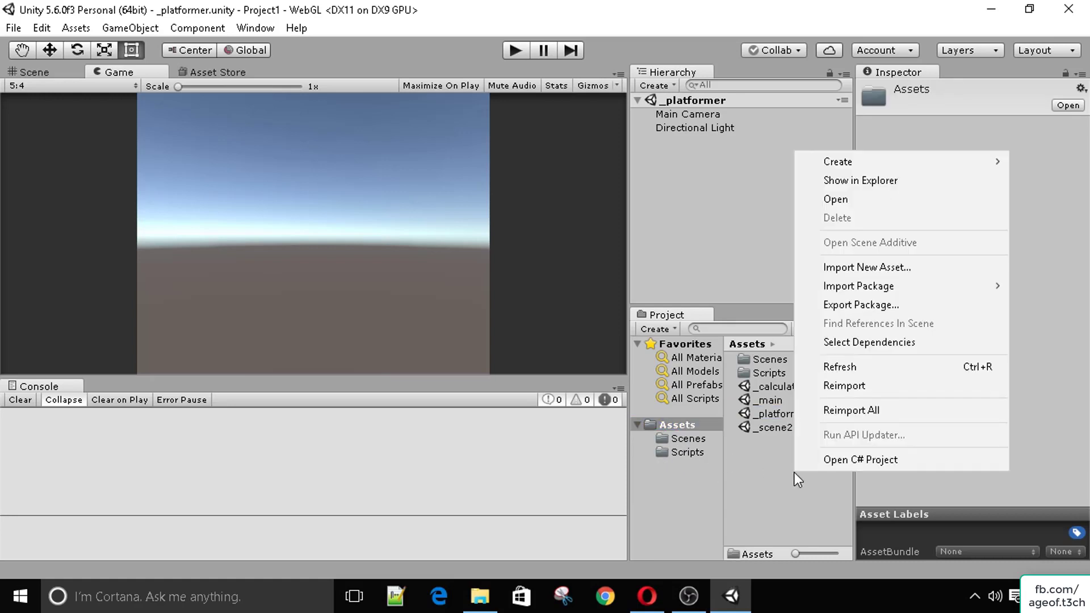
mouse_move(829, 161)
click(672, 149)
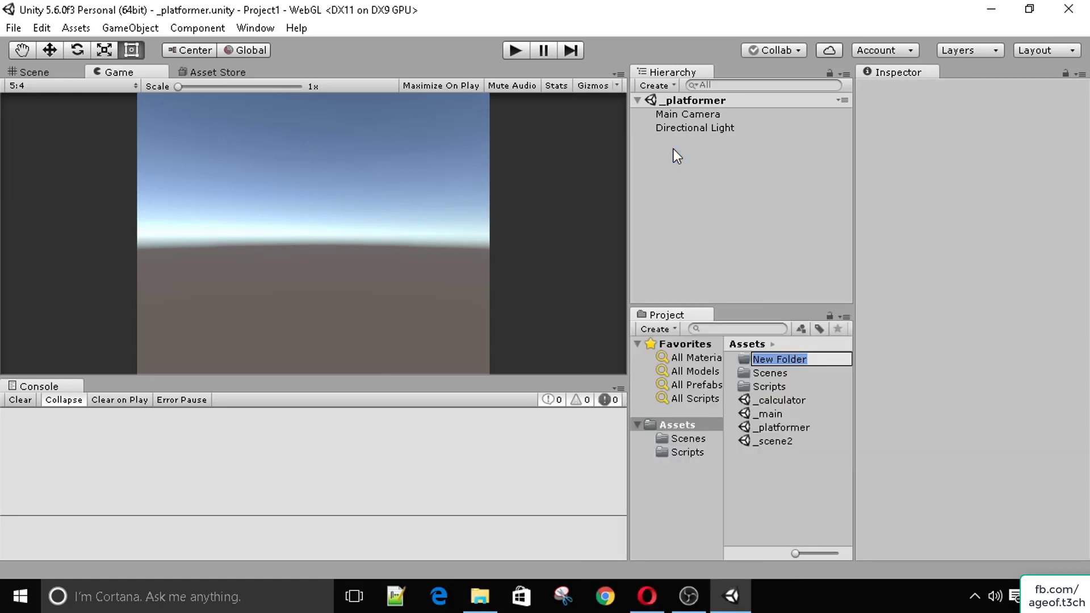
text(Sprites)
key(Return)
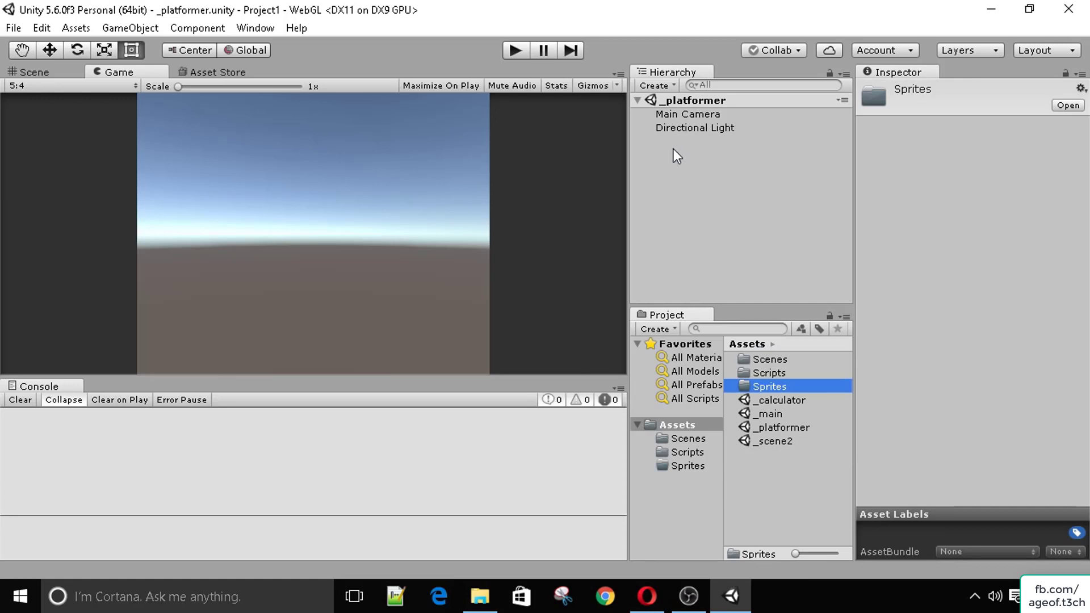
key(Return)
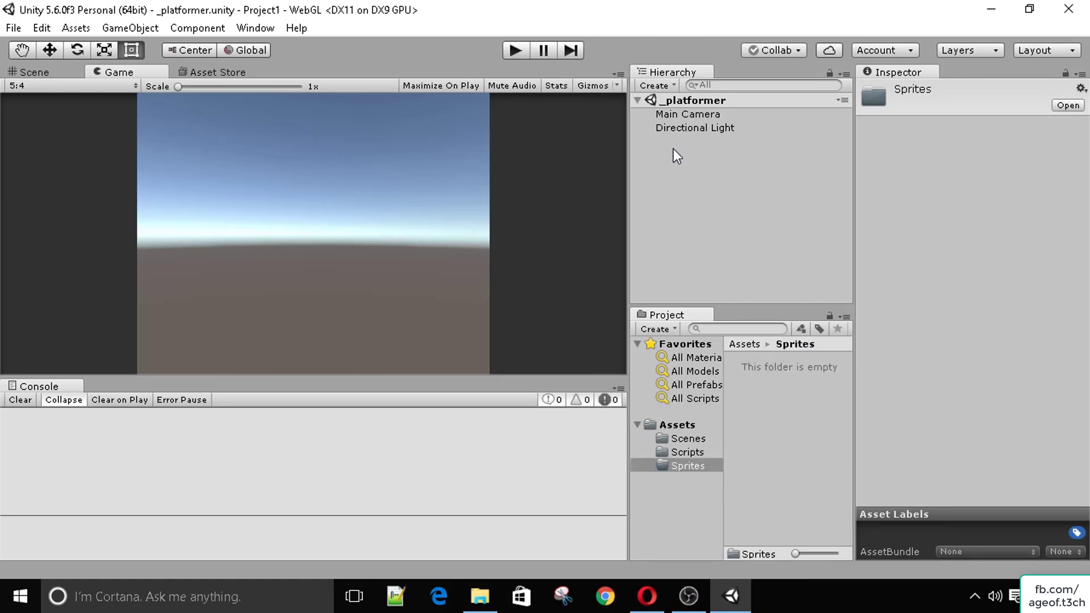
Step: Switch to File Explorer with the resources folder and enable the display of file name extensions
click(479, 604)
drag(341, 37, 399, 74)
click(249, 254)
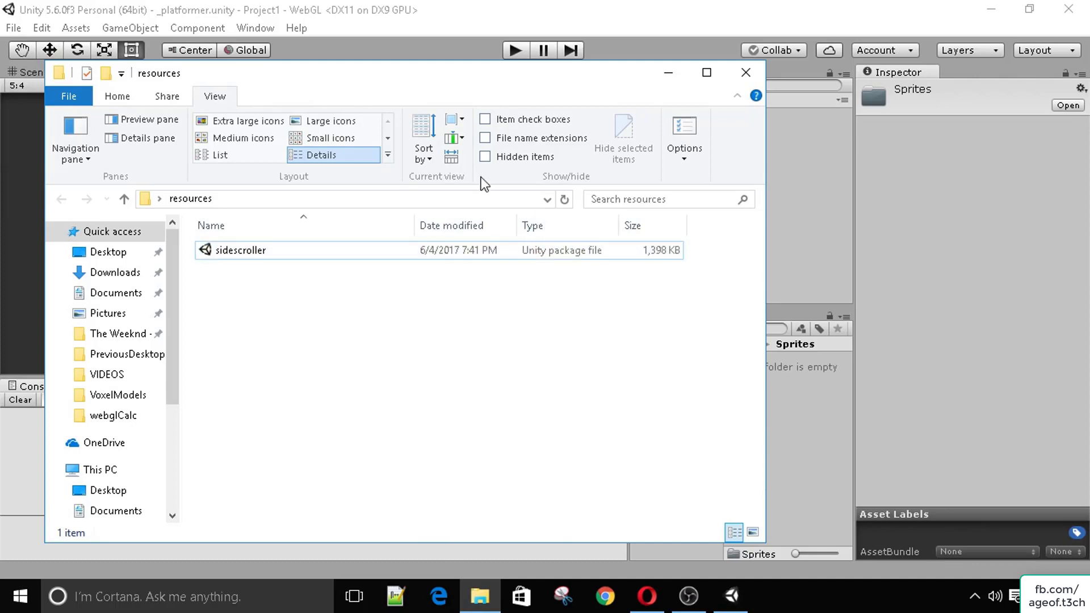
mouse_move(450, 73)
mouse_down()
mouse_move(463, 69)
mouse_move(458, 84)
mouse_up()
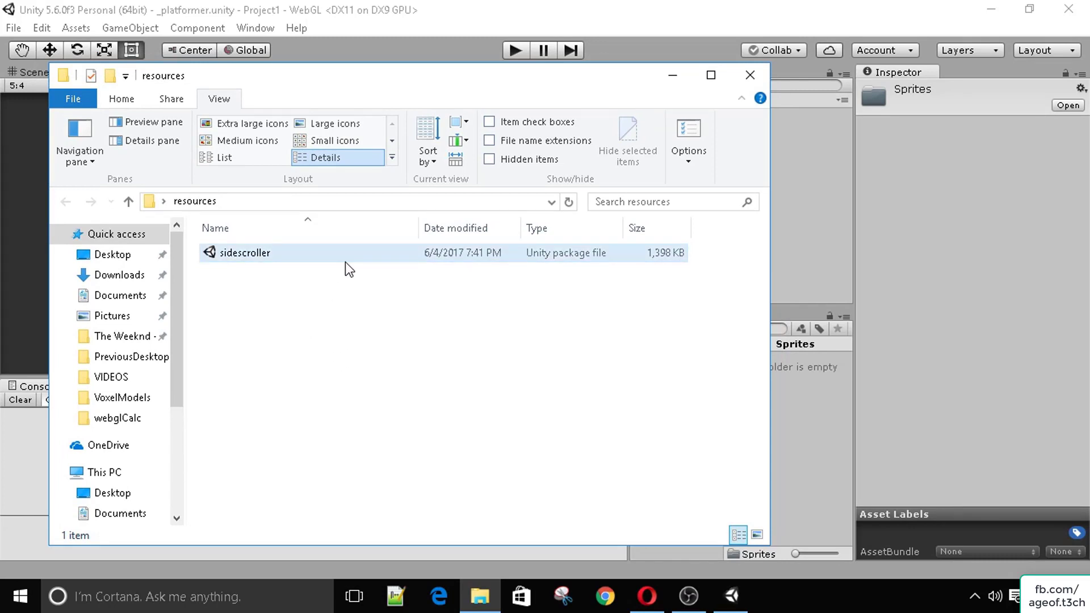
drag(298, 76, 281, 64)
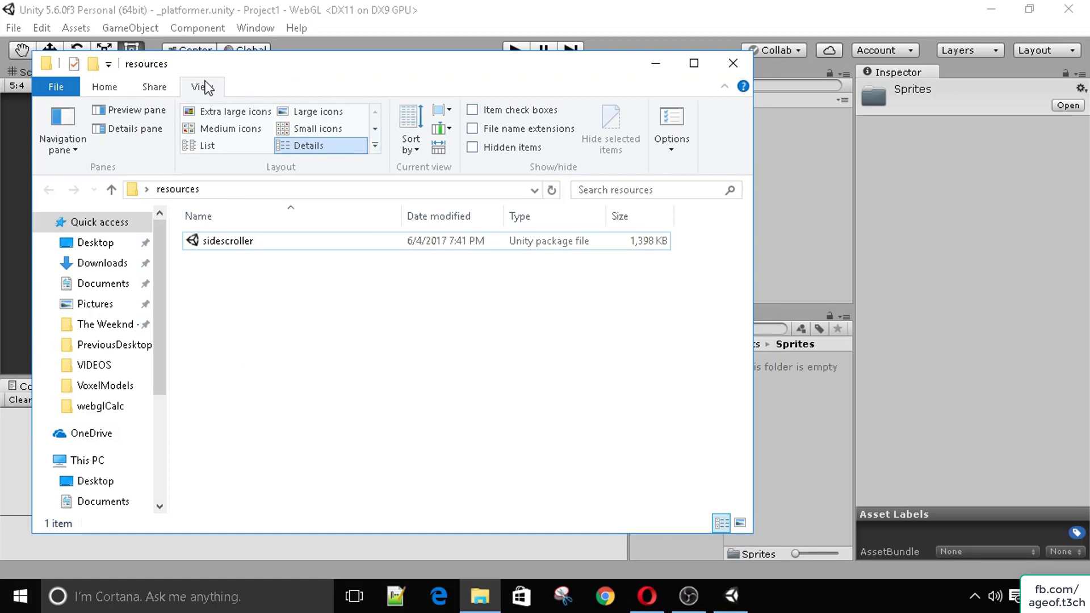
click(472, 128)
Step: Rename sidescroller.unitypackage to sidescroller.png, accepting the extension change
click(328, 237)
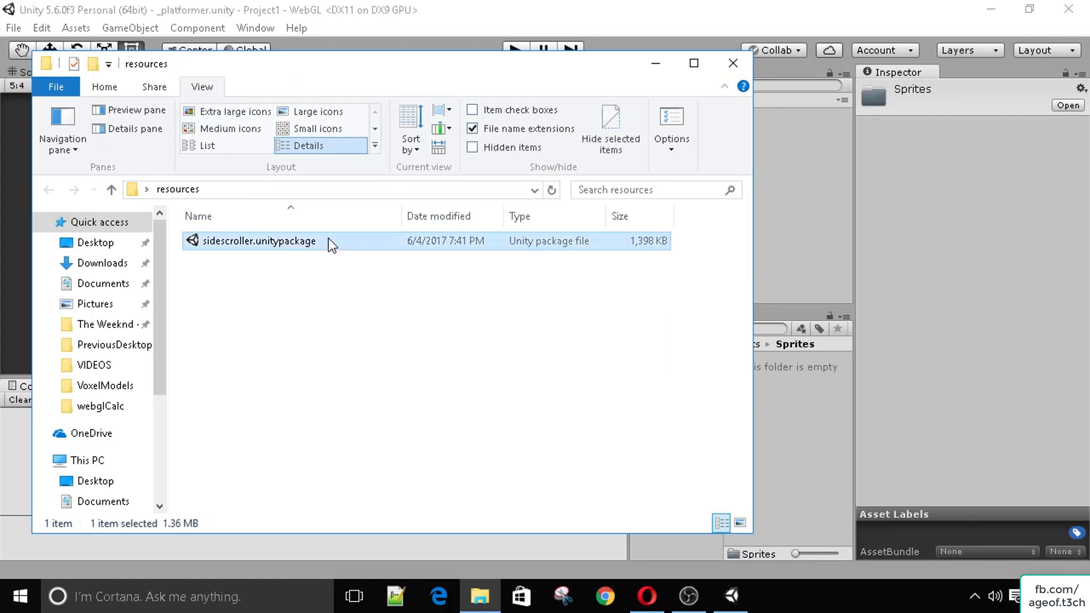
right_click(328, 237)
click(427, 538)
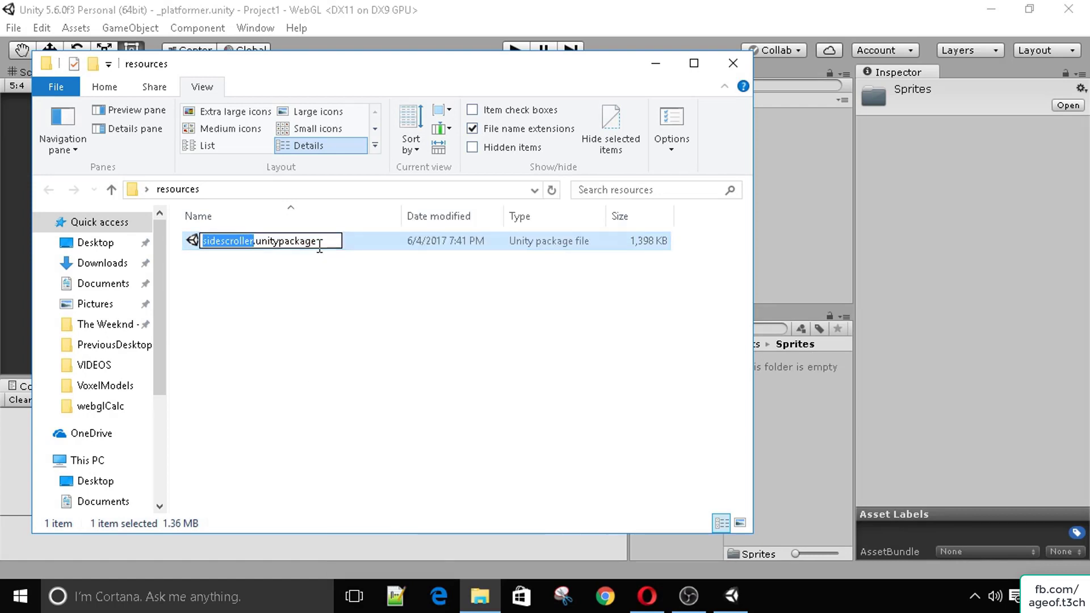
drag(320, 244, 260, 246)
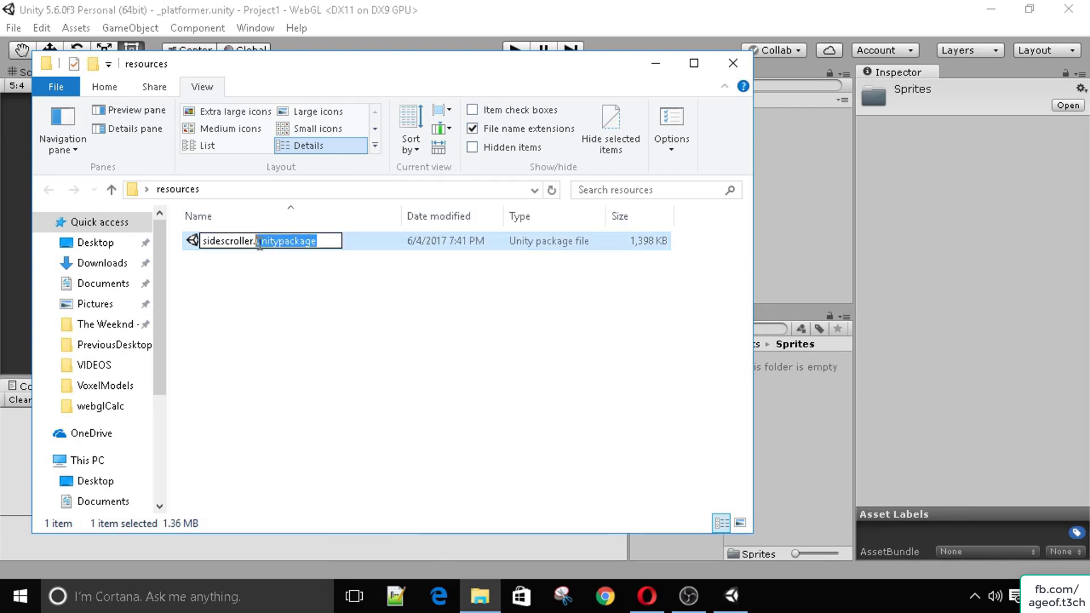
text(png)
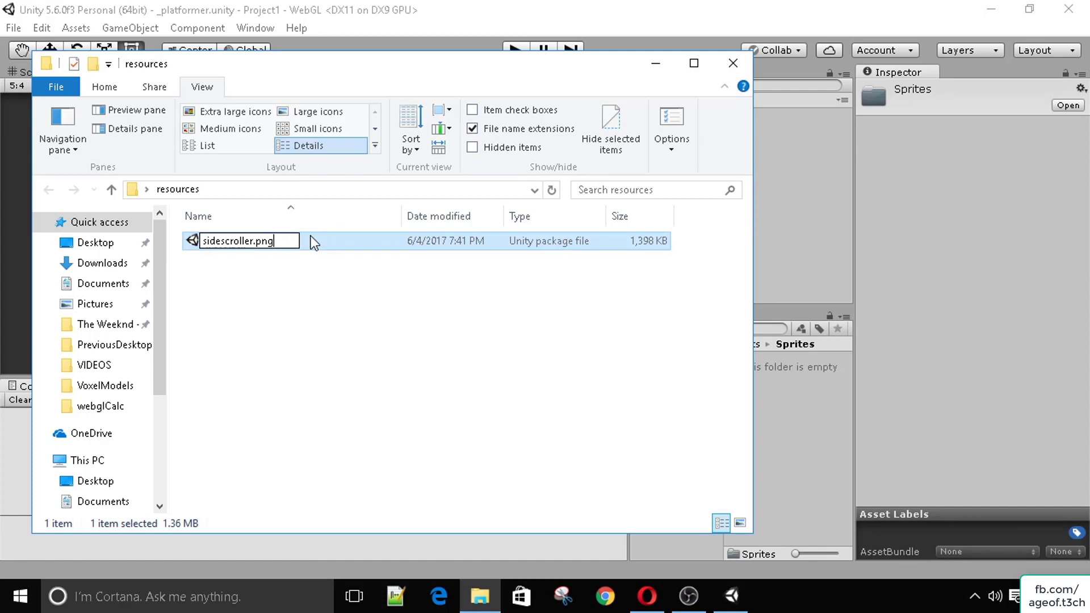
key(Return)
click(625, 307)
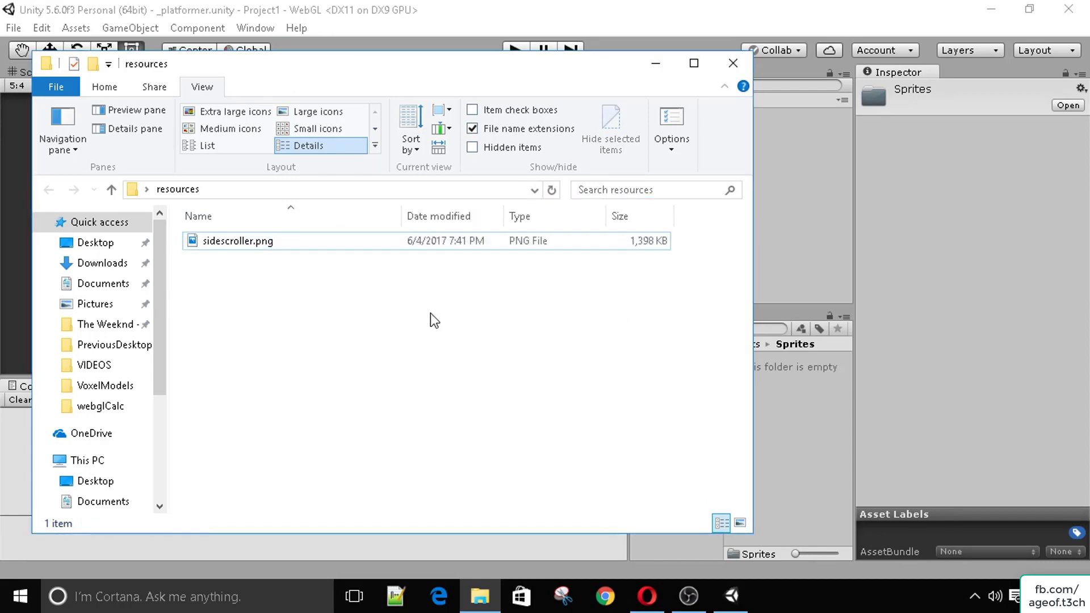
Step: Rename sidescroller.png back to sidescroller.unitypackage, accepting the extension change
drag(267, 269, 247, 283)
click(281, 246)
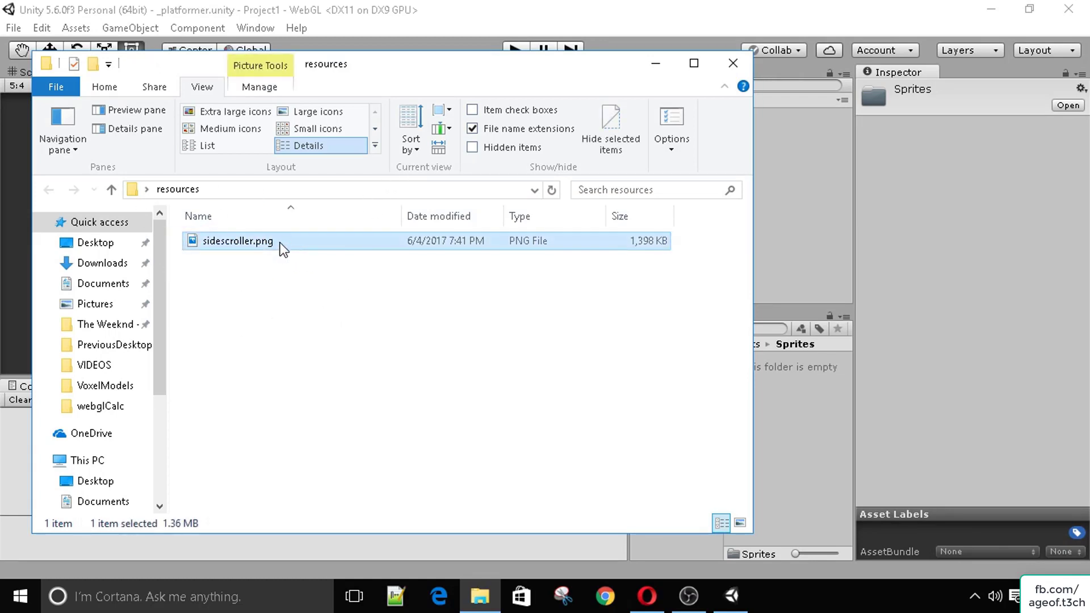
right_click(280, 243)
click(406, 548)
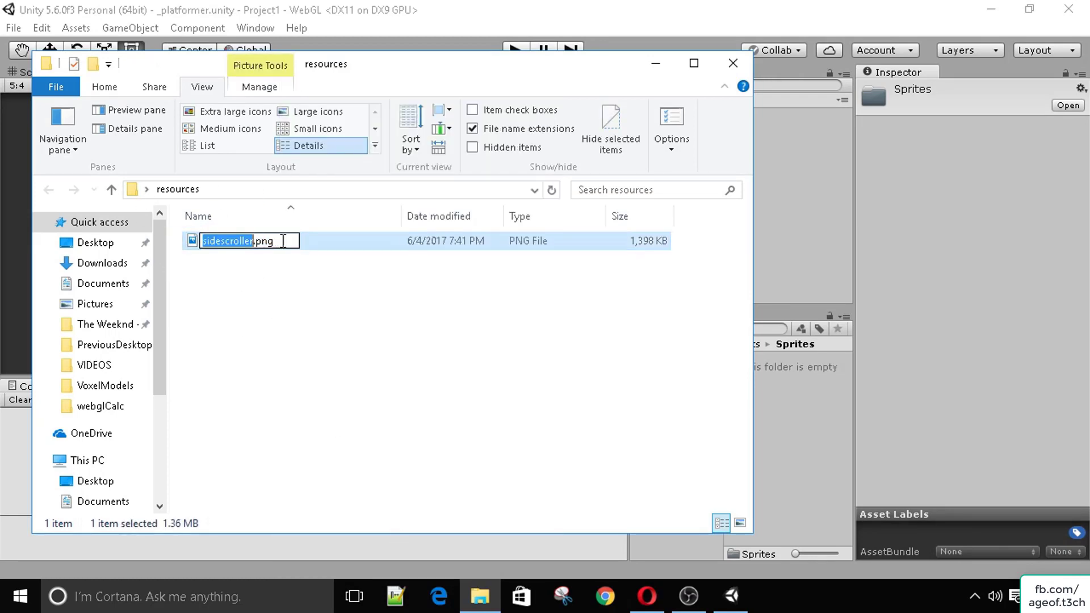
drag(278, 240, 258, 241)
text(unit)
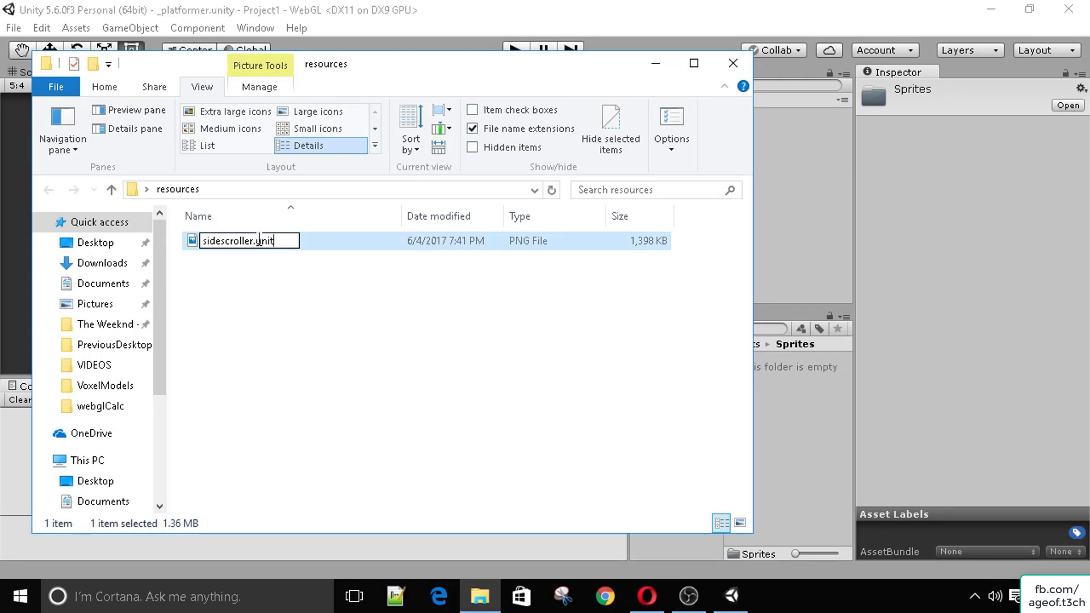
text(ypackage)
key(Return)
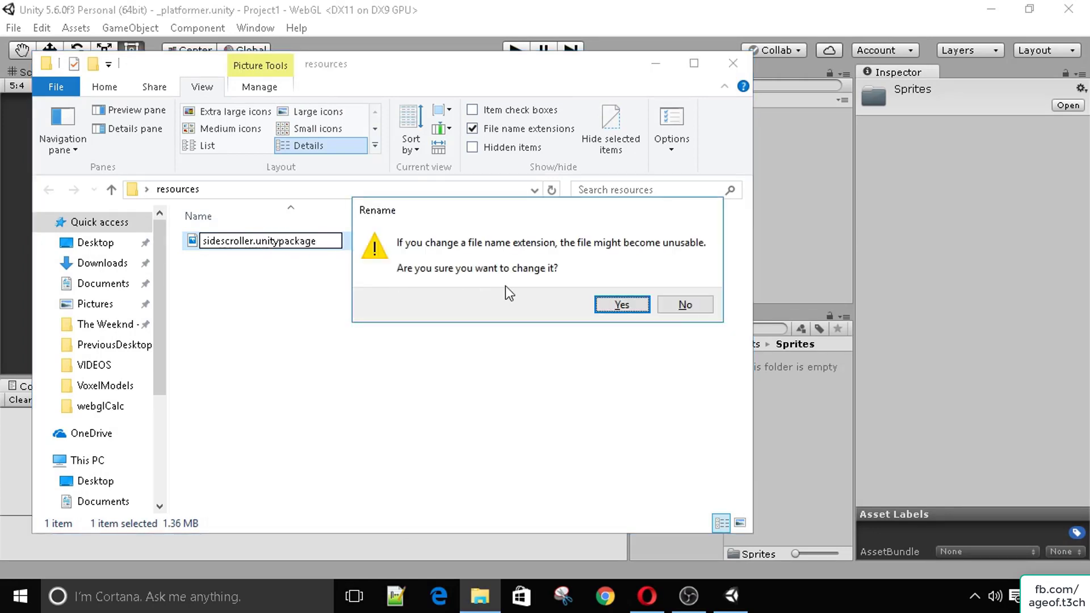
click(619, 305)
Step: Import all sprite sheets from sidescroller.unitypackage into the Unity project, previewing each one, and close the resources window
drag(278, 73, 208, 77)
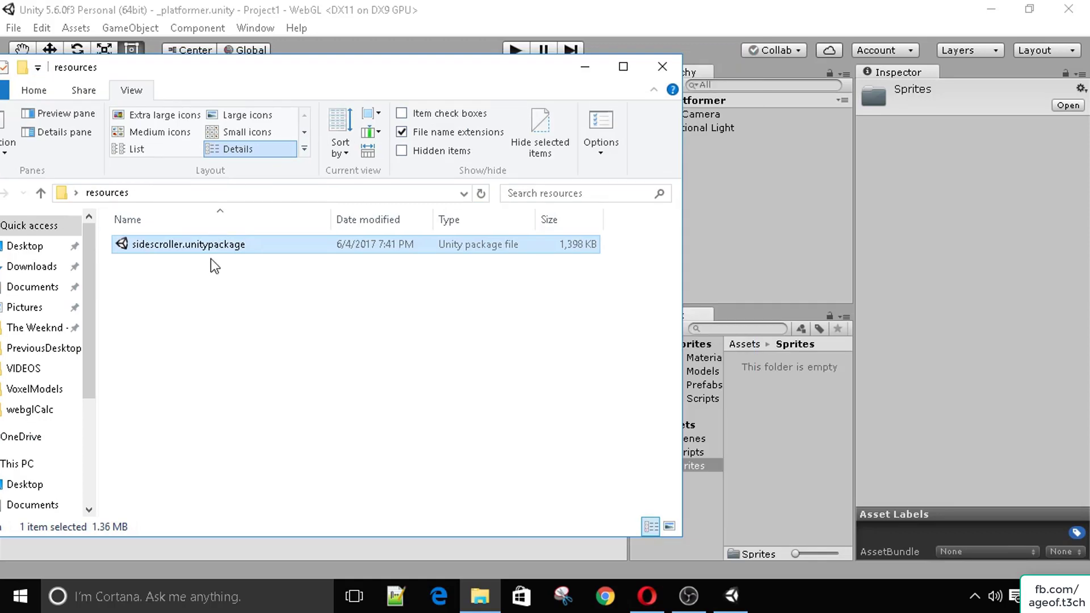
drag(210, 255, 789, 434)
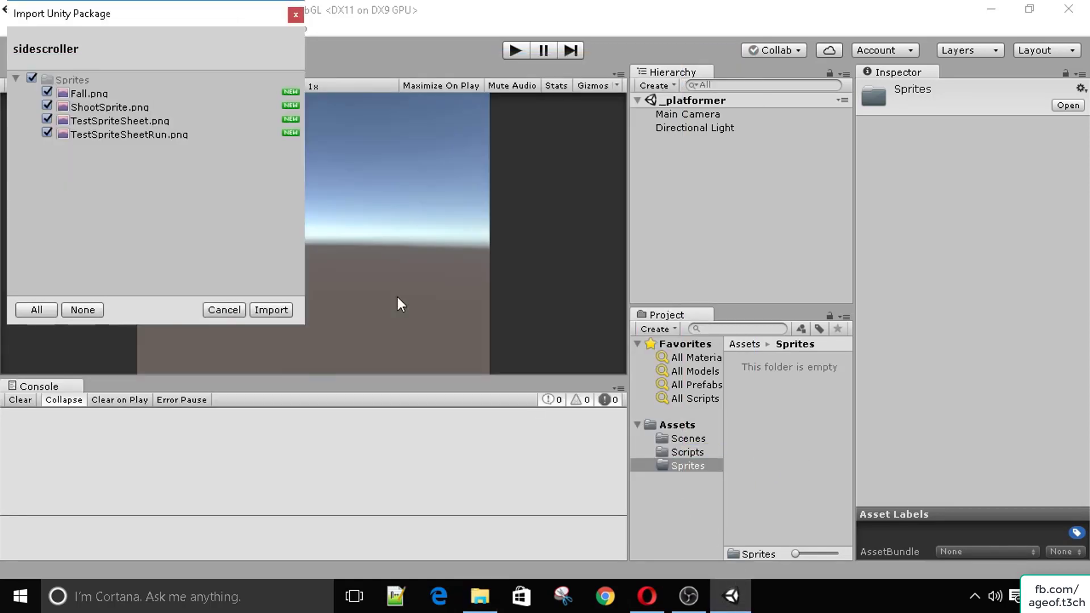
drag(168, 25, 308, 100)
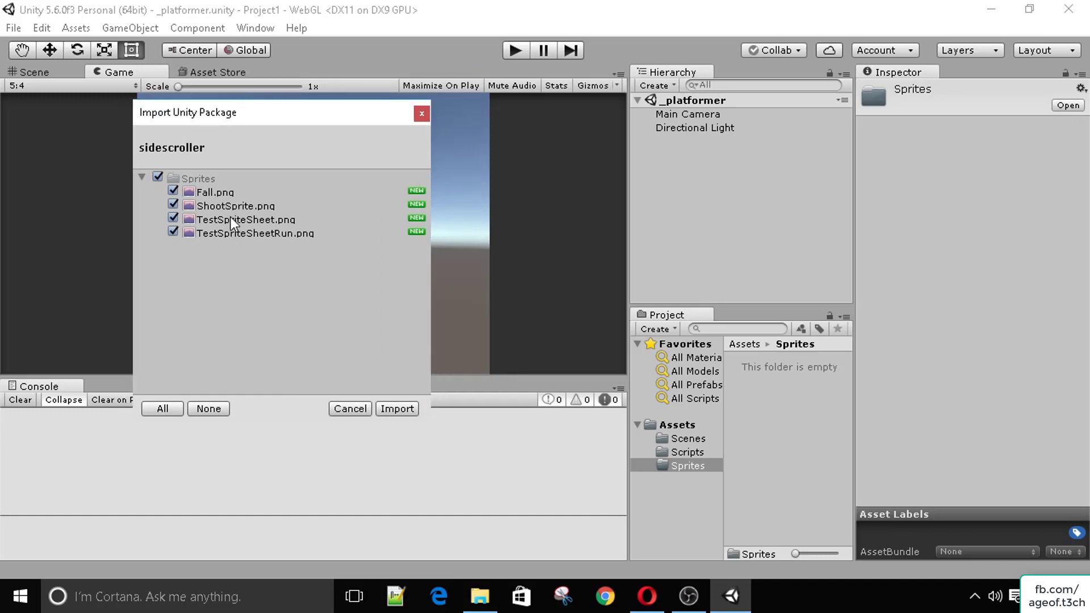
click(225, 193)
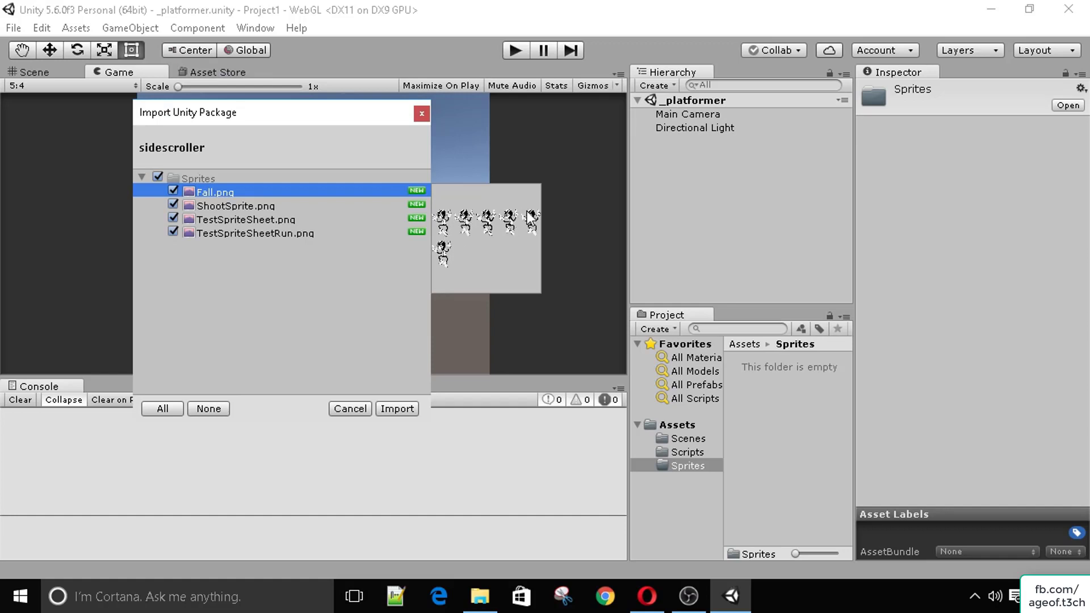
click(319, 206)
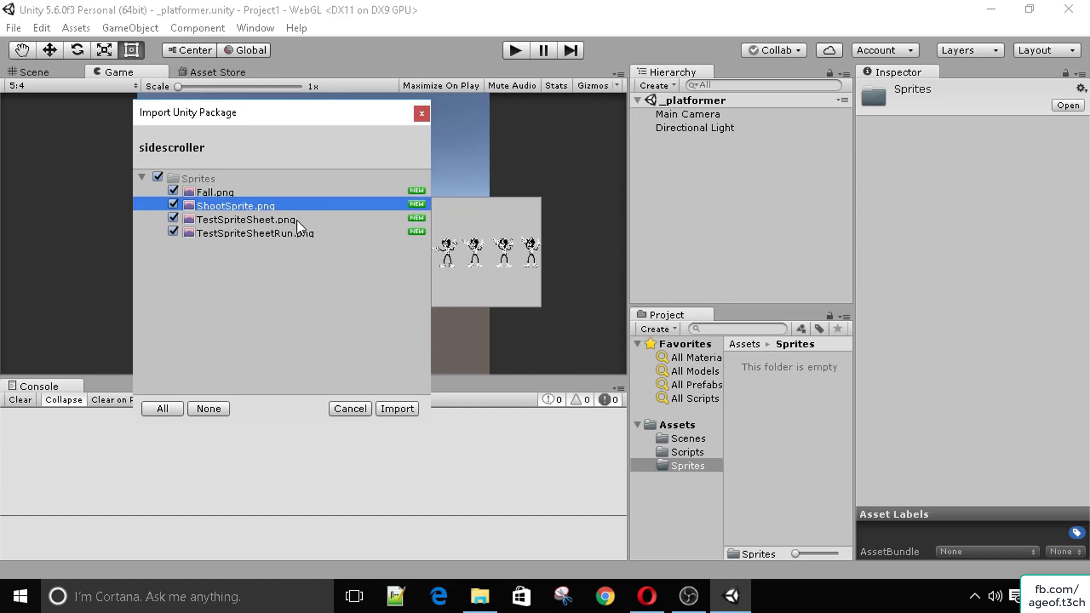
click(297, 220)
click(329, 233)
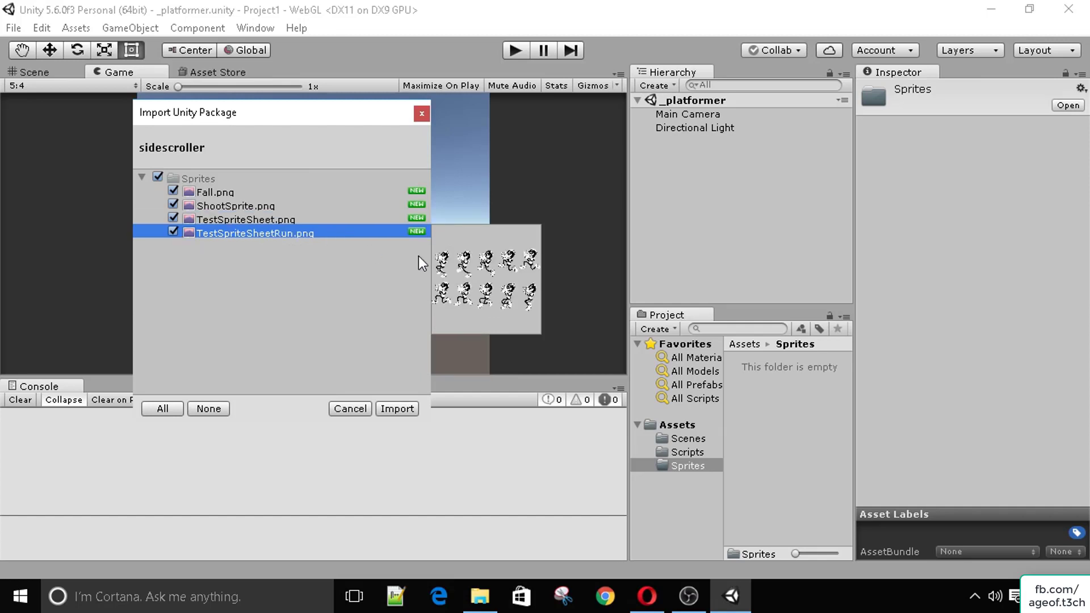
click(406, 412)
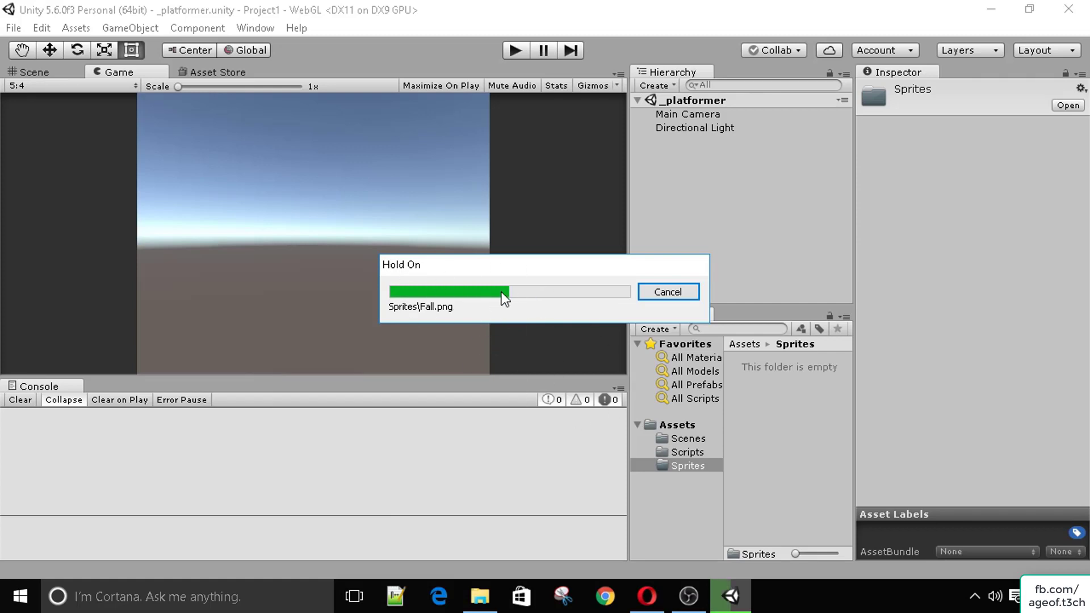
click(482, 596)
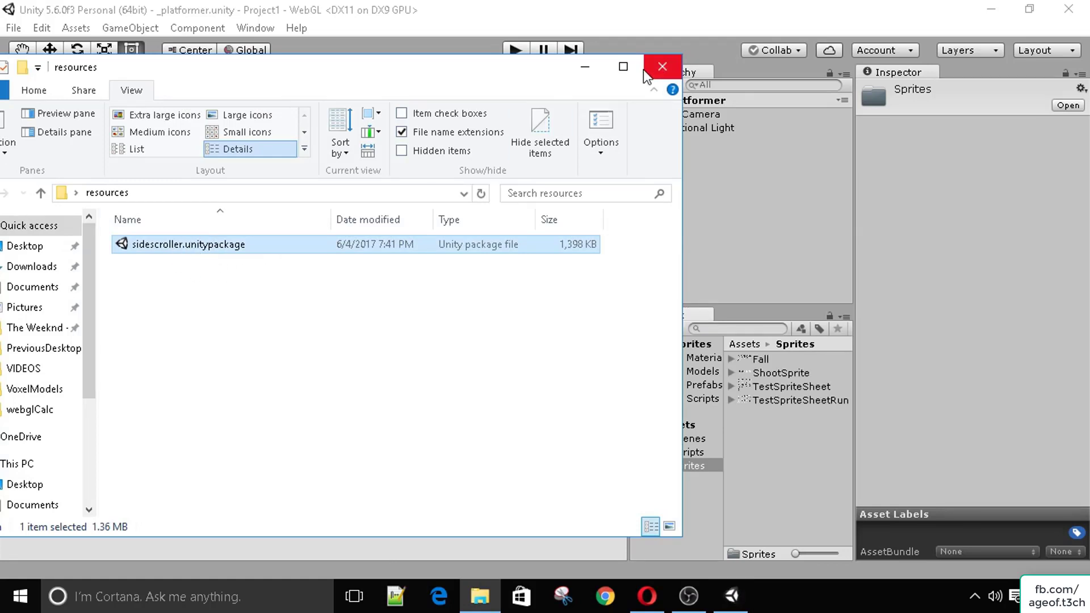
click(660, 67)
Step: Review the import settings of the Fall sprite sheet, including its sprite mode
click(796, 359)
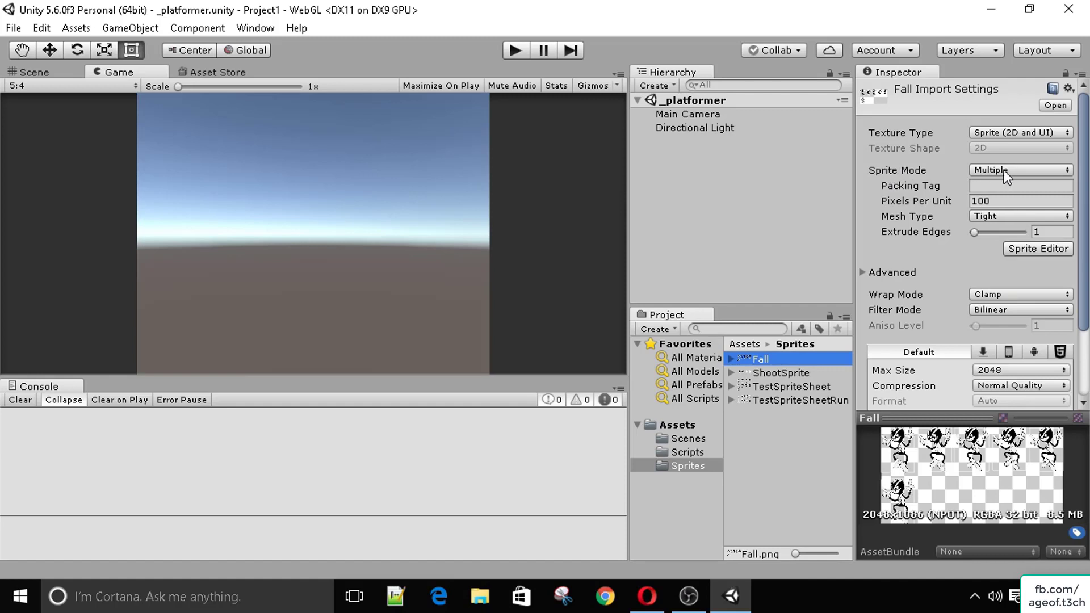
scroll(932, 326, down, 2)
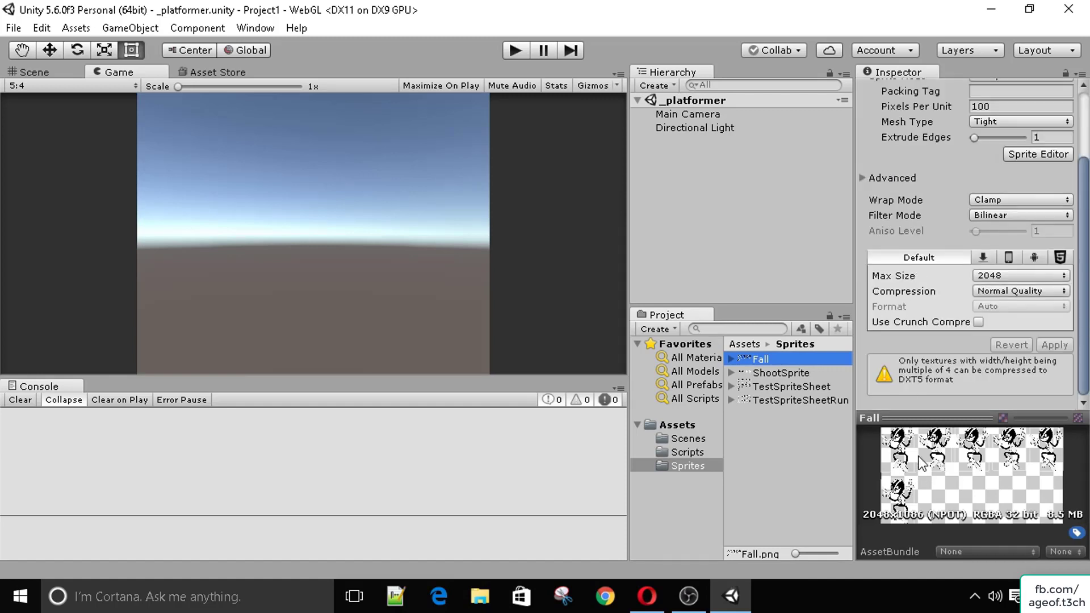
scroll(898, 298, up, 2)
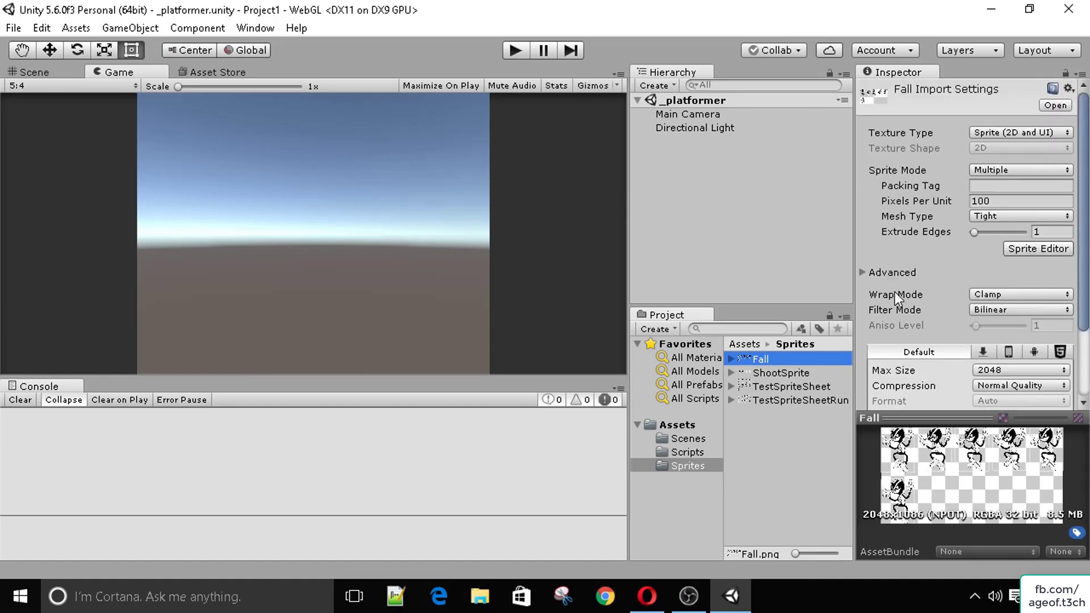
Step: Inspect each slice of the Fall sheet in the Sprite Editor, close the editor, and expand Fall to list its individual sprites
click(1043, 249)
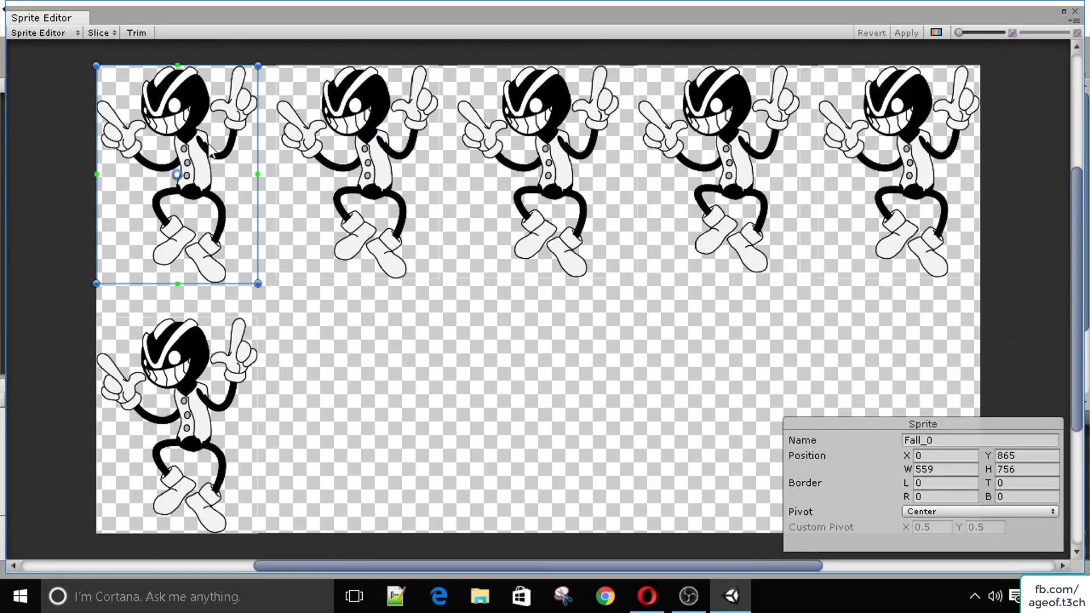
click(352, 163)
click(525, 145)
click(678, 142)
click(896, 167)
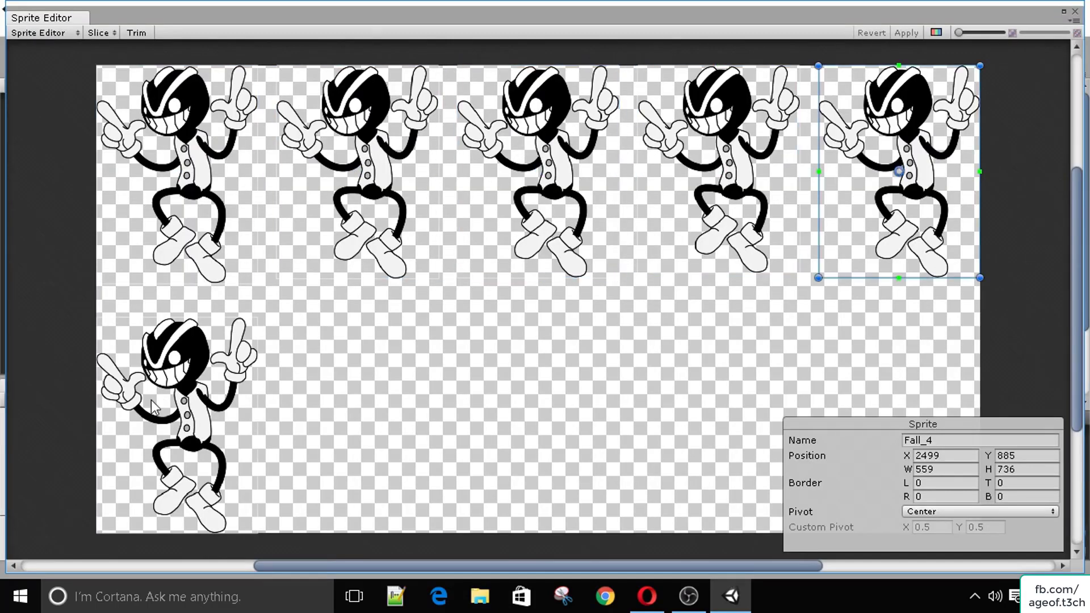
click(157, 407)
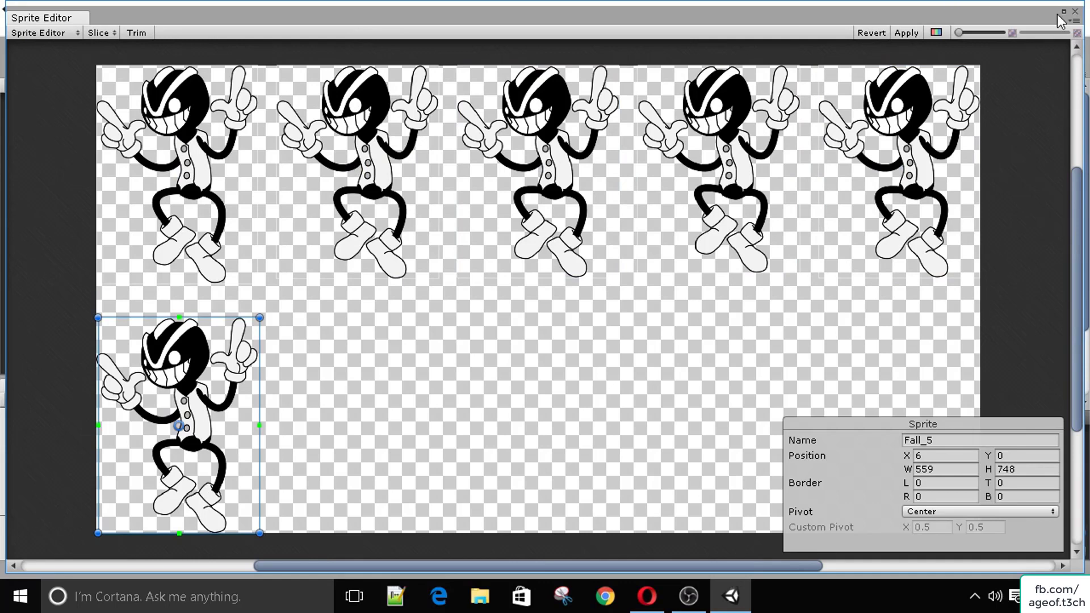
click(1074, 10)
click(592, 333)
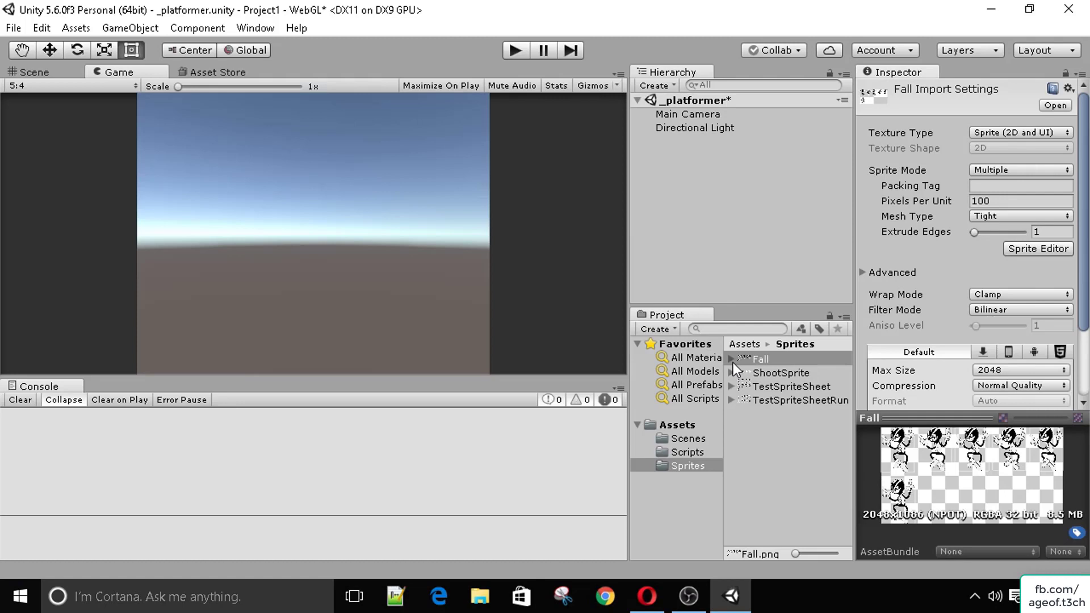
click(731, 361)
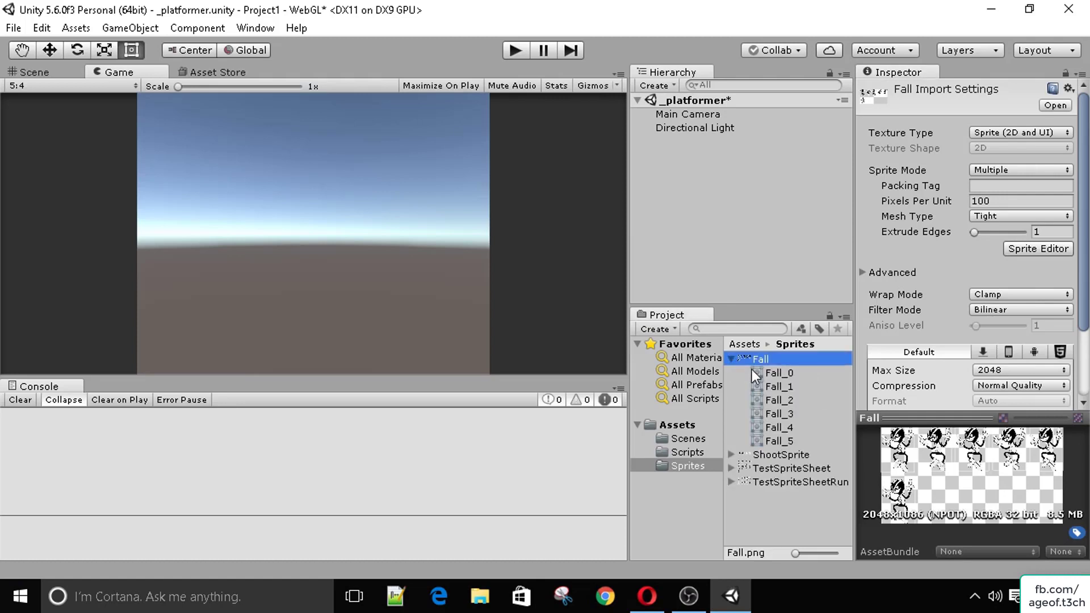
Step: Preview the individual sprites of the Fall sheet one by one and collapse the sheet
click(765, 374)
click(775, 386)
click(777, 399)
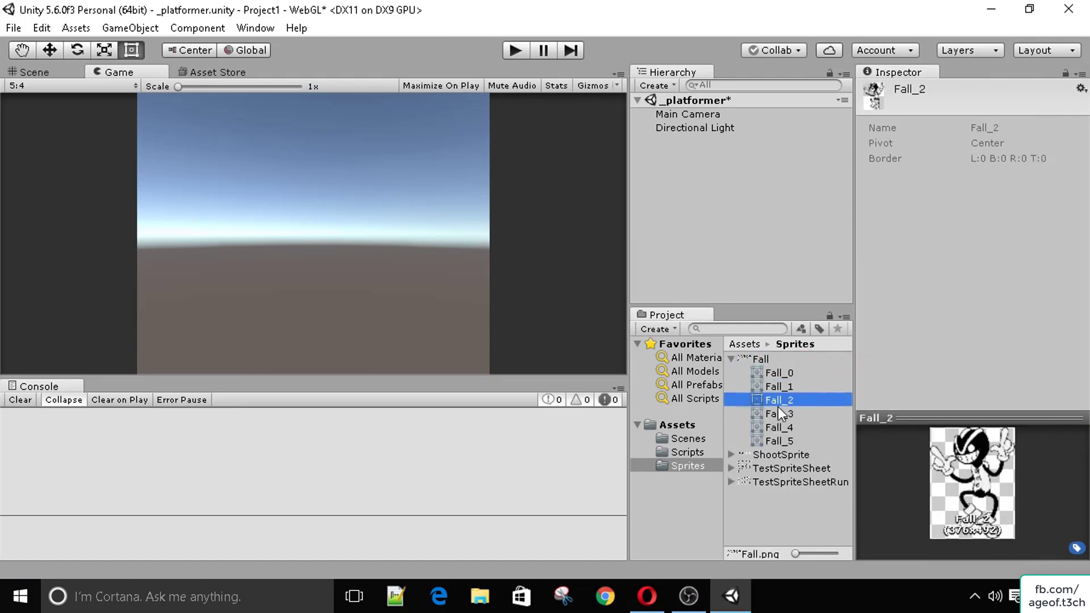
click(778, 413)
click(777, 426)
click(779, 442)
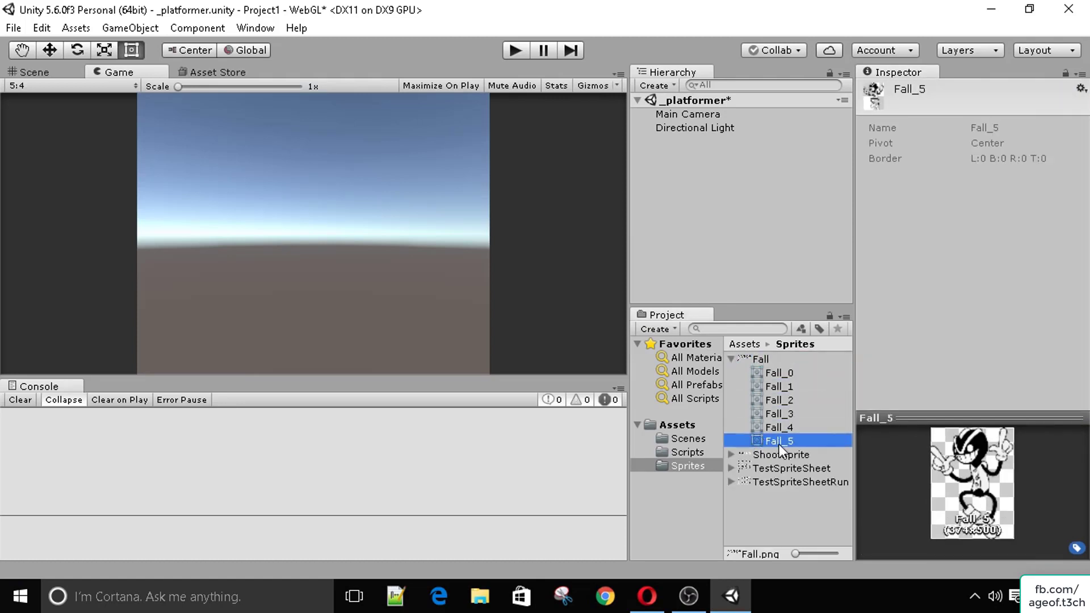
click(778, 374)
click(755, 386)
click(732, 360)
Step: Expand the ShootSprite sheet, preview each of its sprites, and collapse it again
click(733, 374)
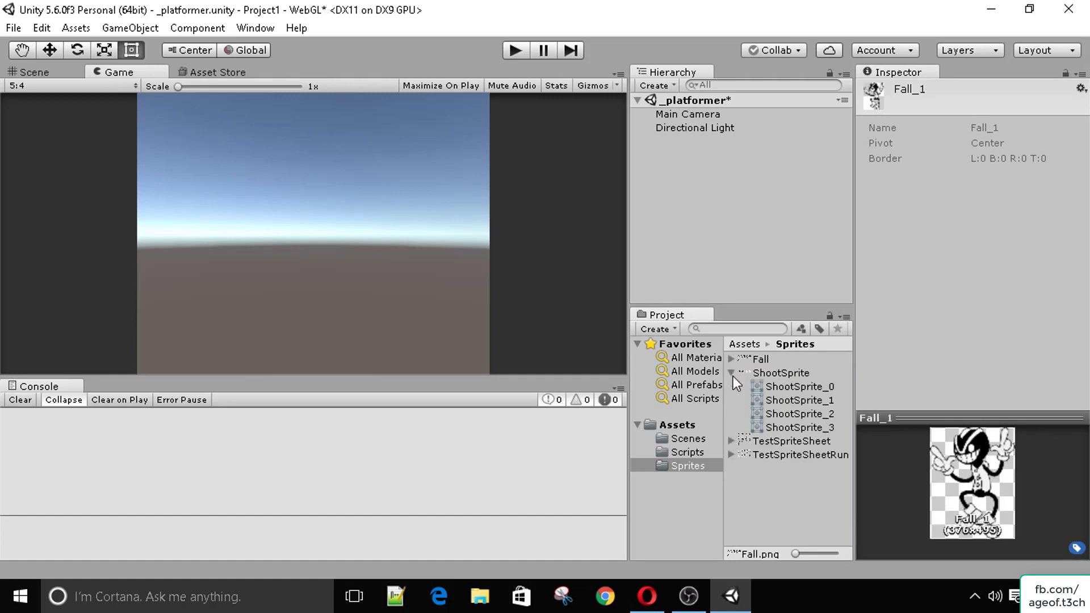
click(767, 386)
click(768, 399)
click(768, 414)
click(767, 427)
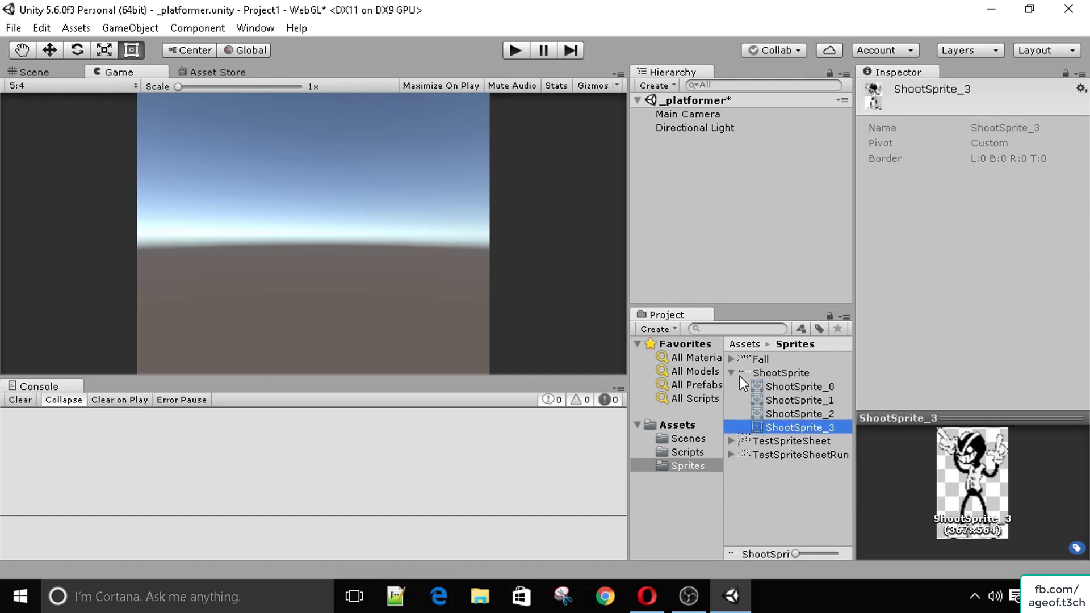
click(732, 373)
Step: Expand TestSpriteSheet and preview its sprites from TestSpriteSheet_0 to TestSpriteSheet_5
click(732, 387)
click(765, 402)
click(764, 413)
click(764, 428)
click(766, 441)
click(767, 455)
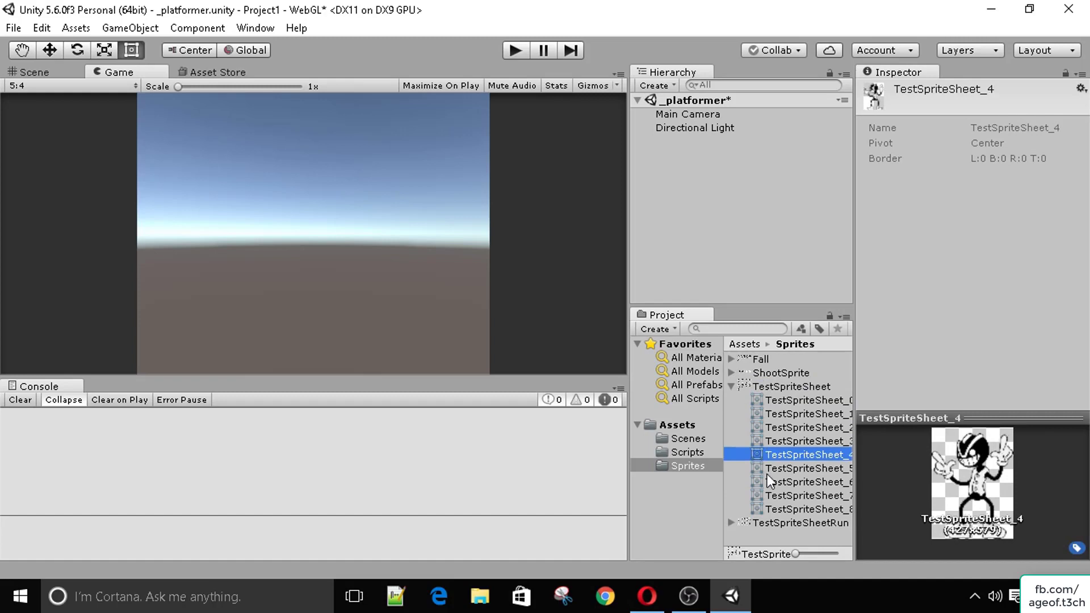
click(767, 469)
Step: Expand TestSpriteSheetRun, preview several of its running sprites, and collapse both test sheets
click(730, 523)
scroll(767, 527, down, 4)
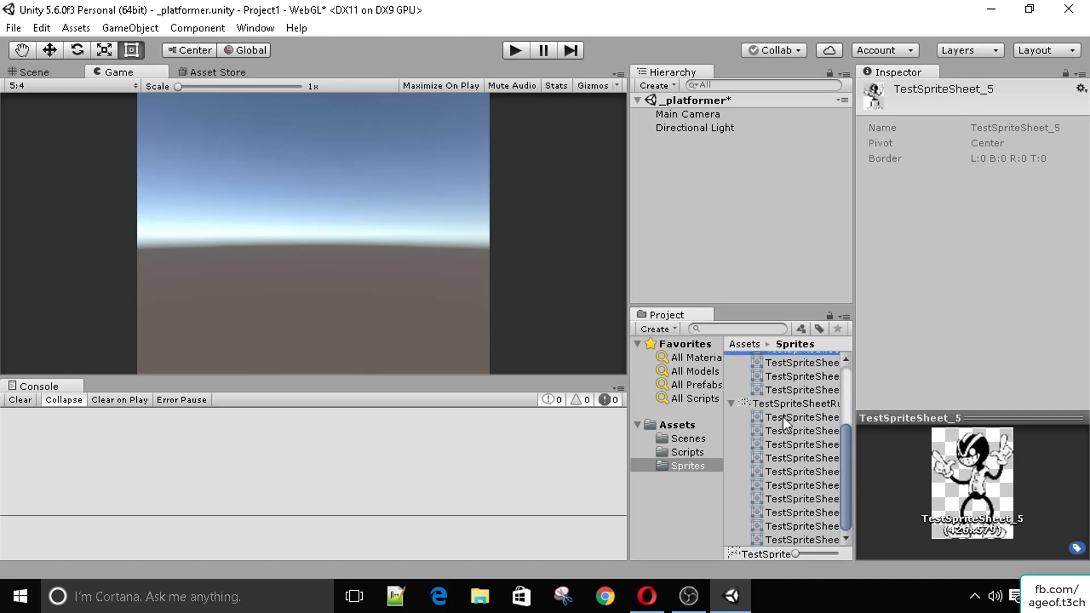
click(782, 418)
click(784, 456)
click(774, 497)
scroll(761, 459, up, 4)
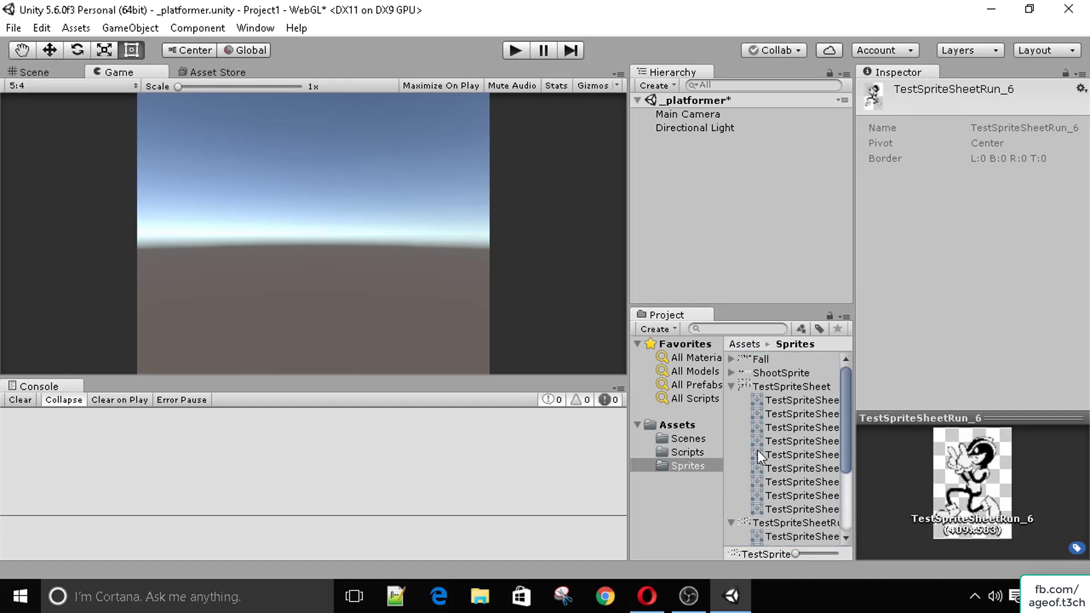
click(732, 387)
click(732, 400)
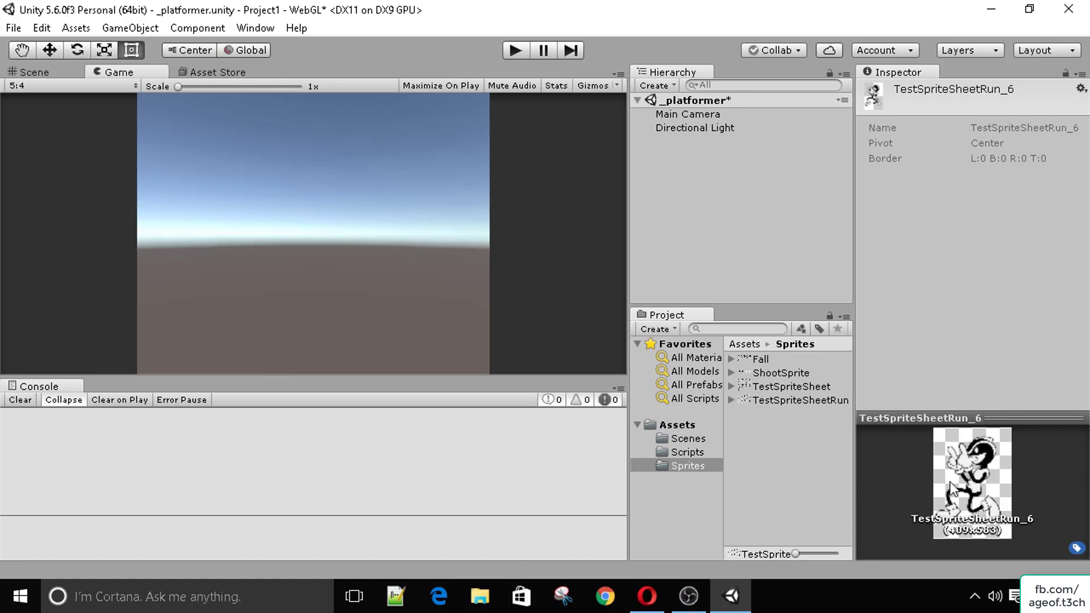
Step: Add the sprite TestSpriteSheet_0 to the _platformer scene as an object and collapse the expanded sprite sheets
click(808, 400)
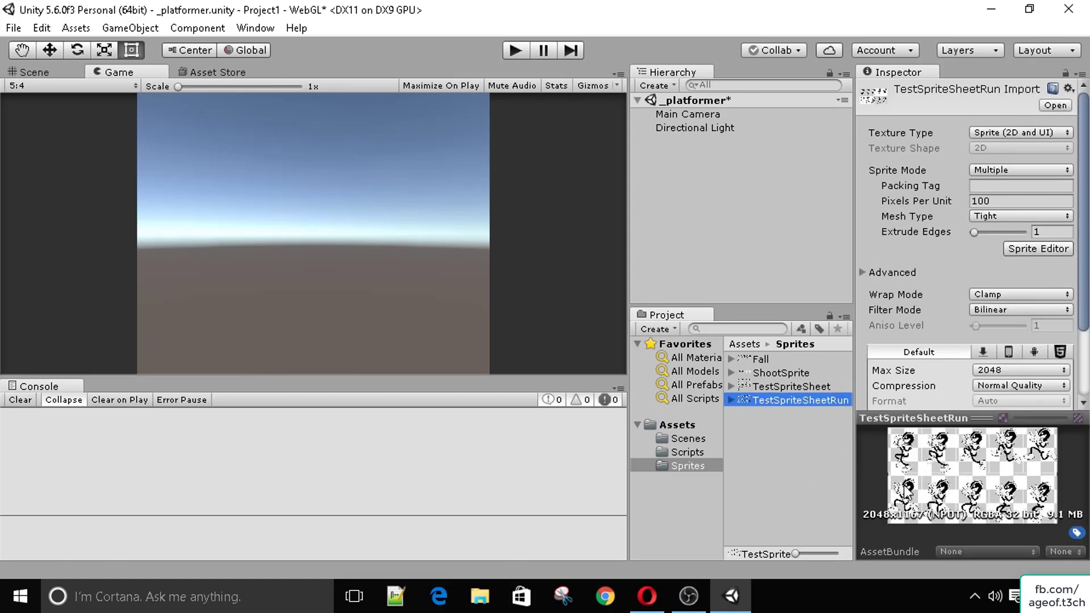
click(731, 400)
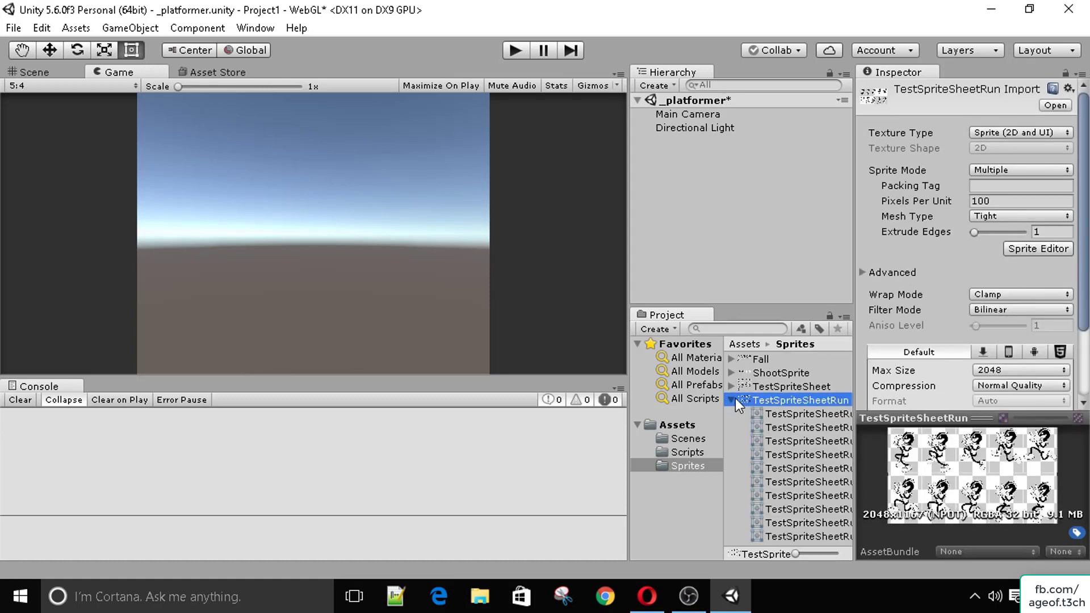
click(731, 386)
click(768, 400)
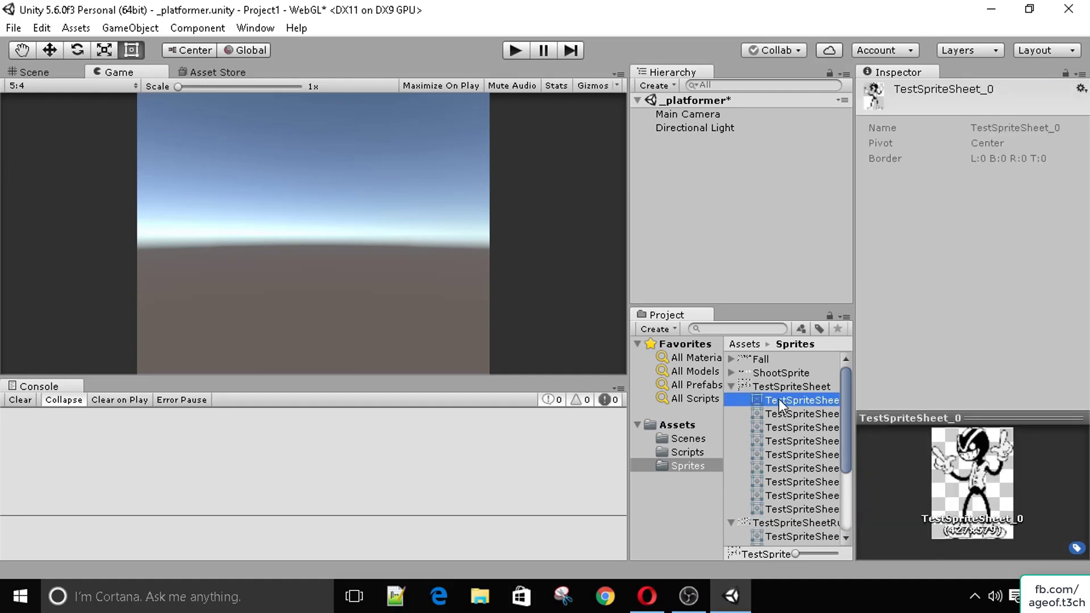
drag(779, 399, 692, 224)
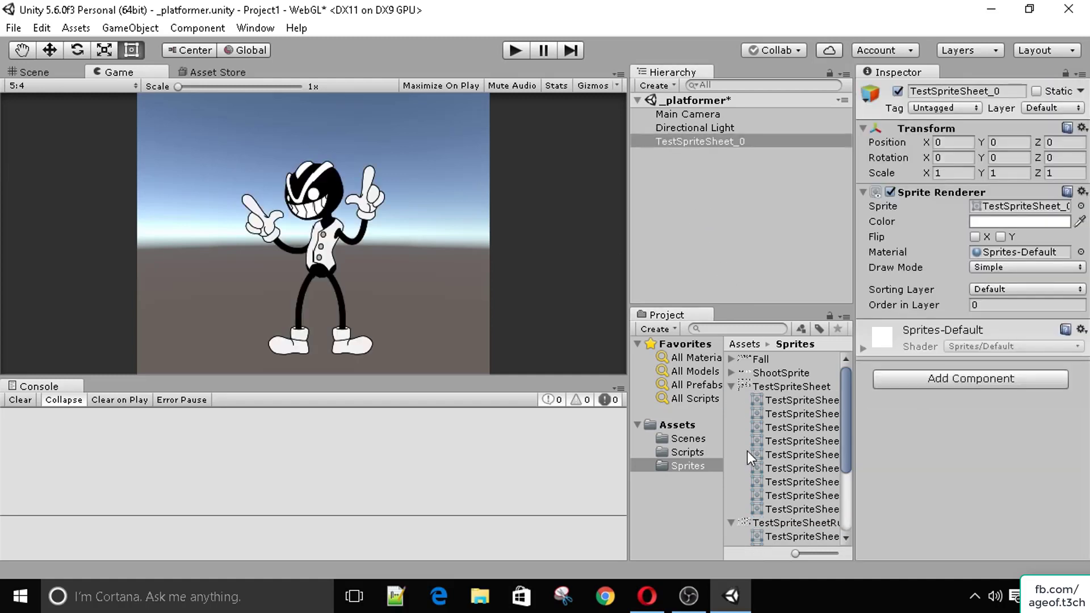
click(731, 387)
click(731, 399)
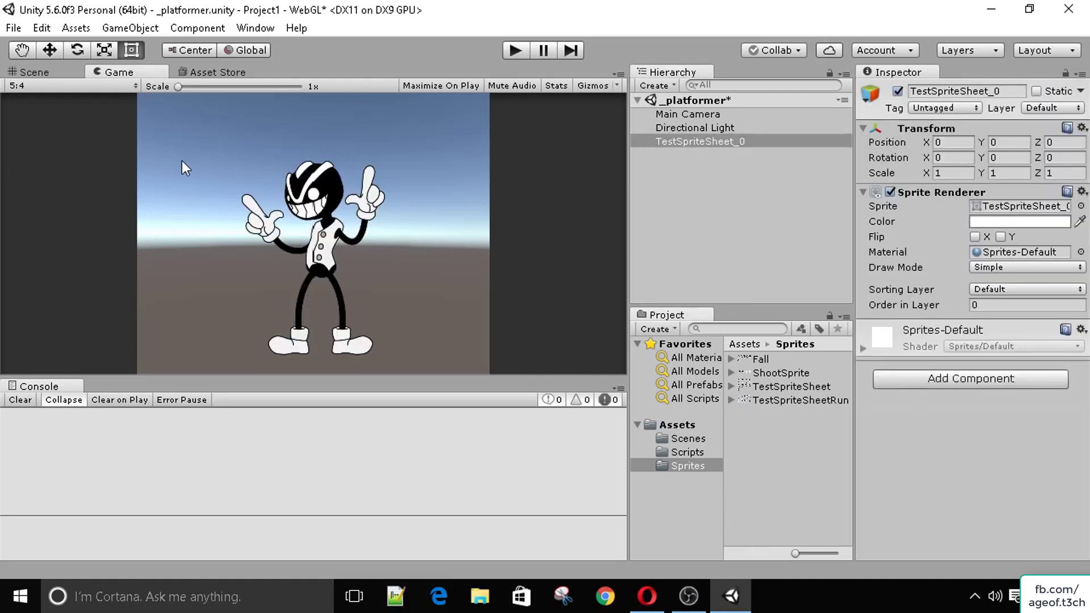
Step: Set the Main Camera's clear flags to Solid Color with a dark grey background, hex 2D2D2D00
click(676, 114)
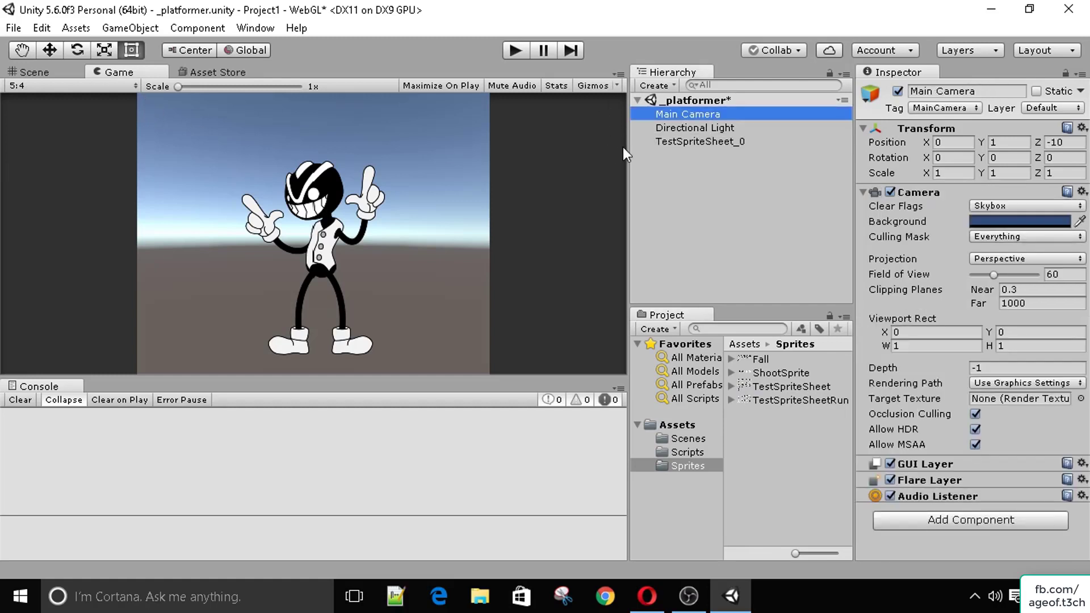
click(991, 205)
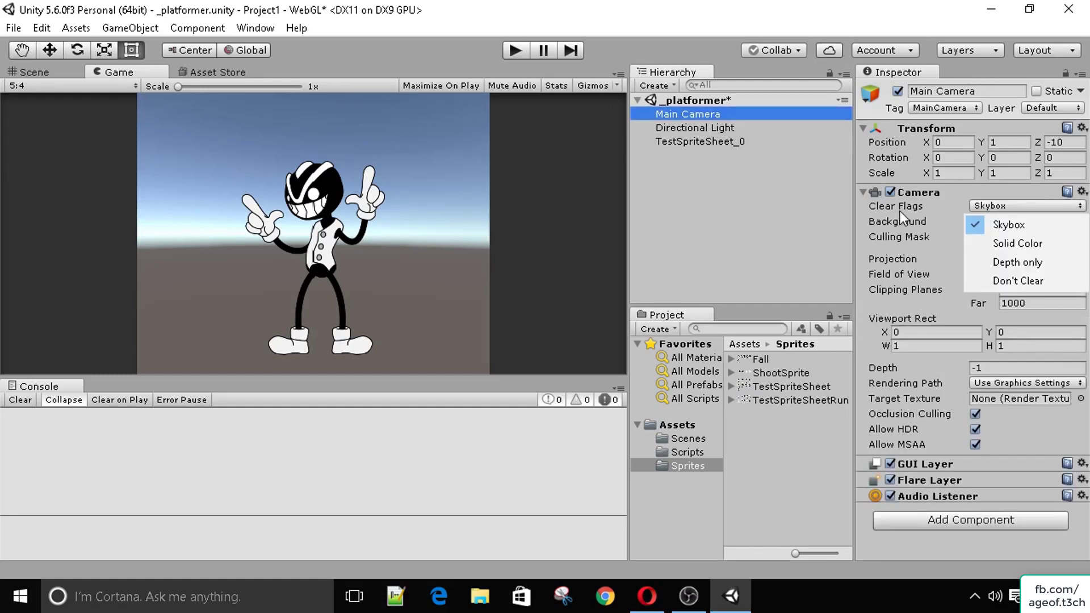
click(999, 243)
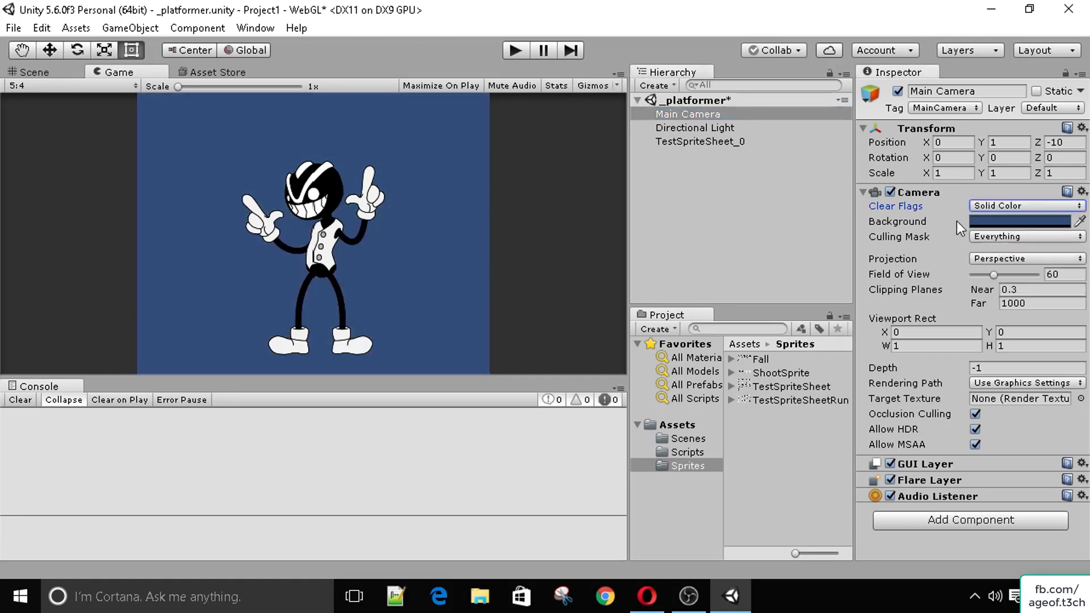
click(986, 224)
drag(672, 301, 597, 333)
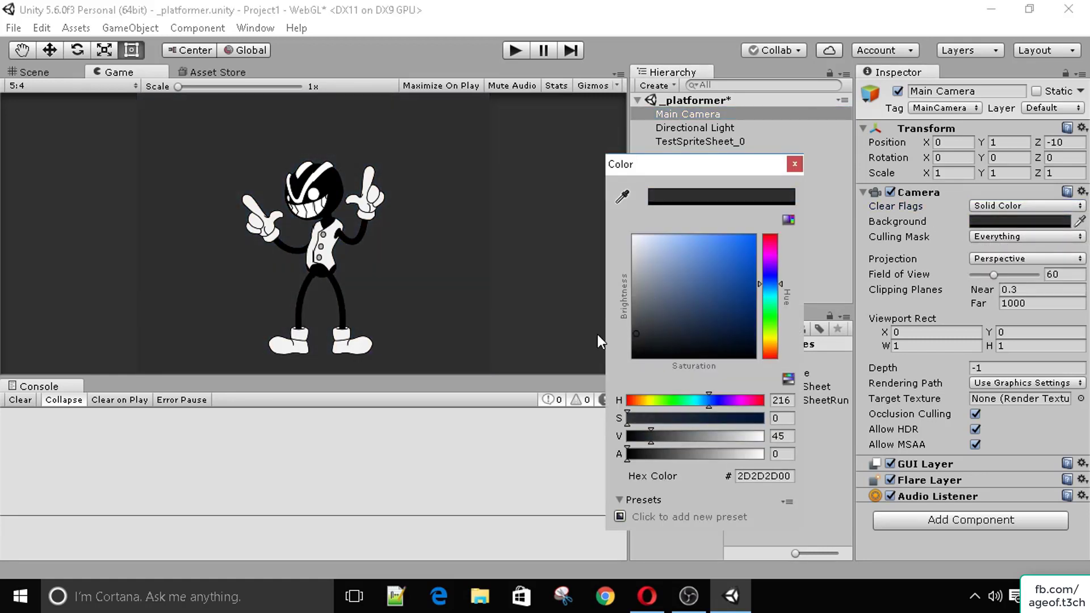
click(794, 164)
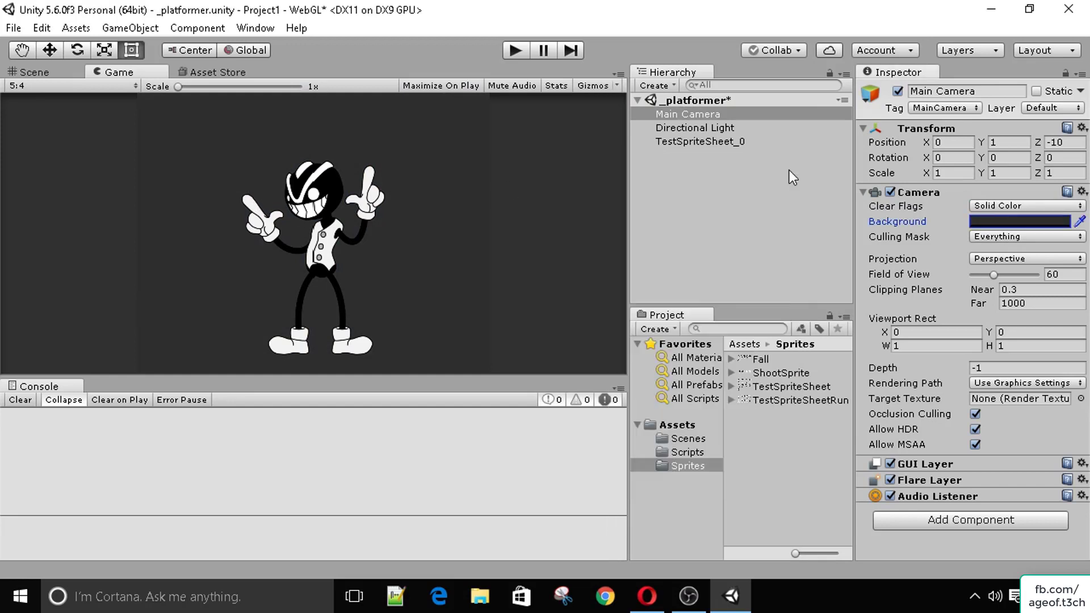
Step: Try an X and Y scale of 0.5 on the TestSpriteSheet_0 object
click(724, 142)
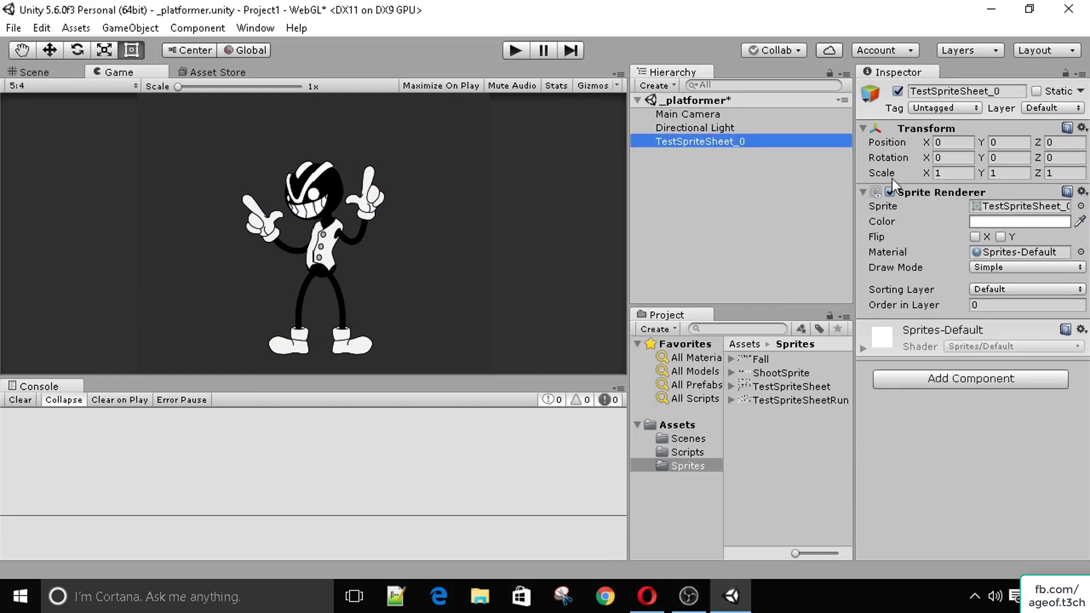
click(944, 173)
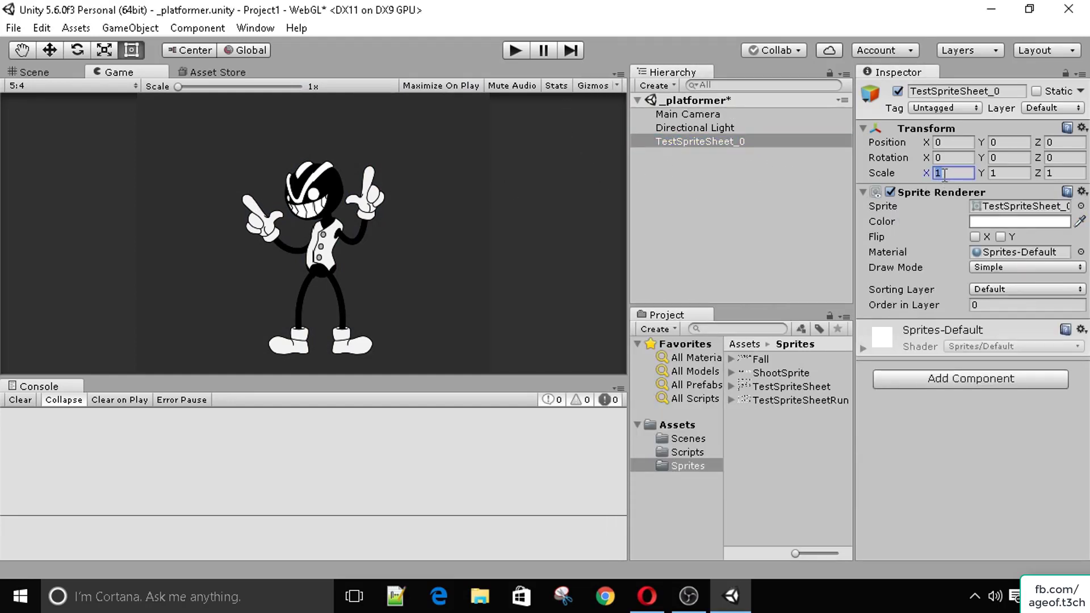
text(0.5)
key(Tab)
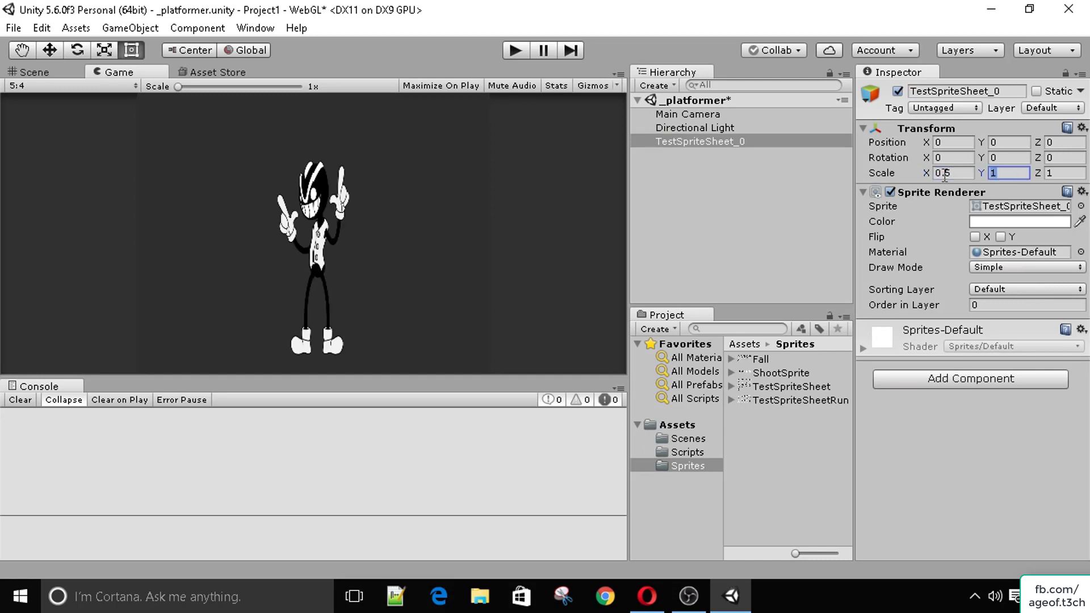
text(0.5)
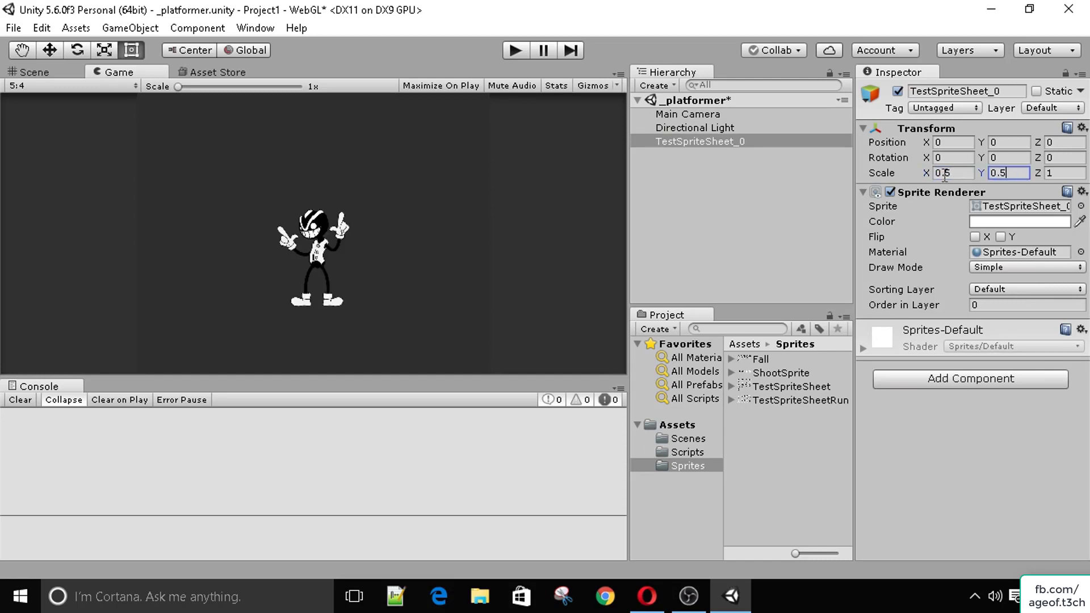
Step: Try a smaller X and Y scale of 0.2 on the TestSpriteSheet_0 object
drag(957, 173, 880, 179)
text(0.2)
key(Tab)
text(0.2)
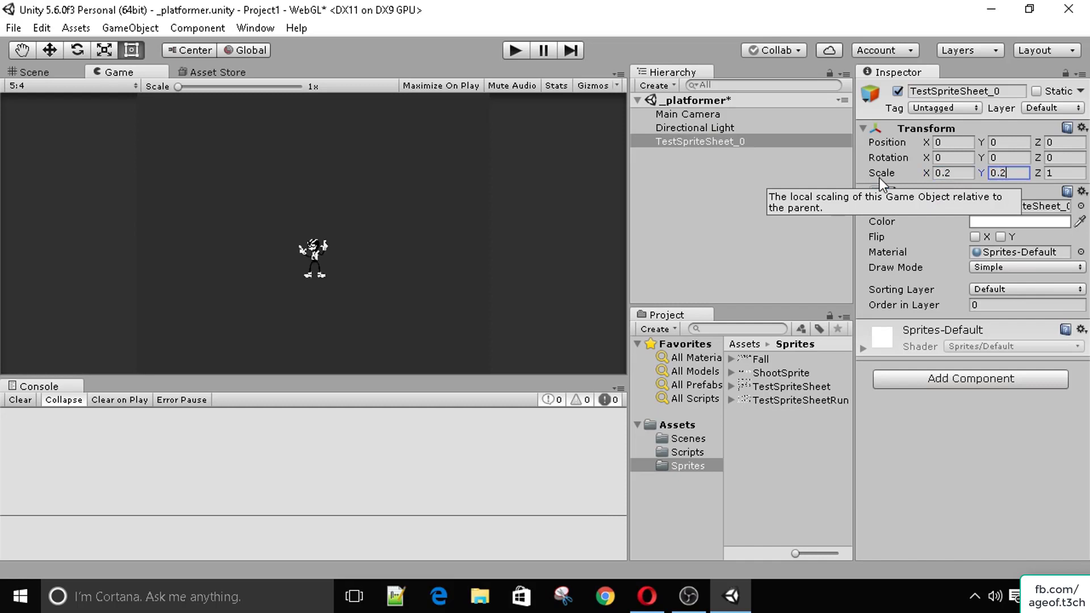
Step: Set the TestSpriteSheet_0 object's scale to 0.4 in both X and Y
click(935, 173)
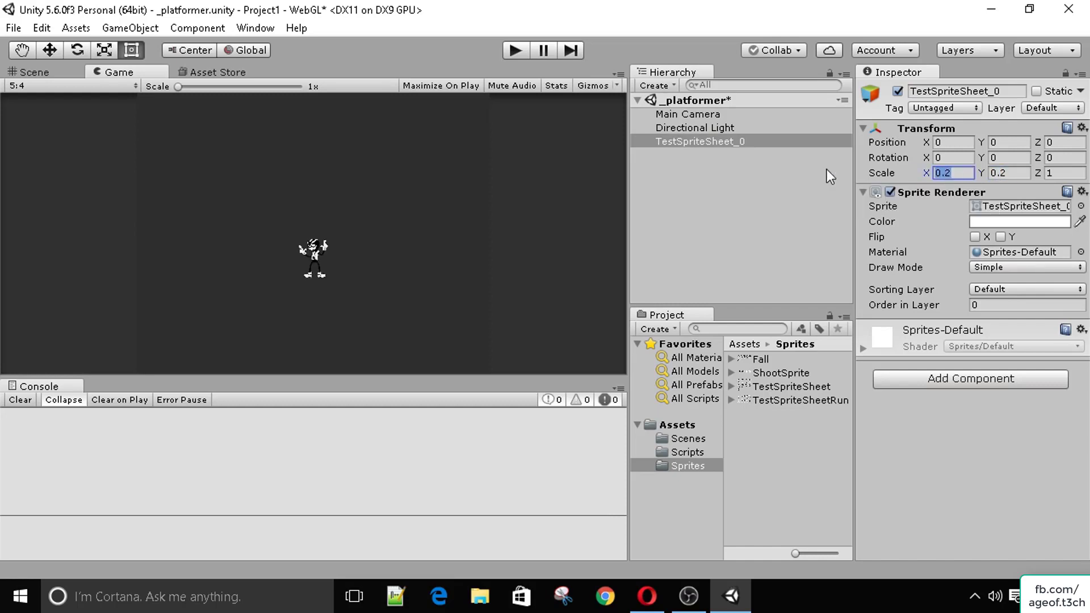
text(0.4)
key(Tab)
text(0.4)
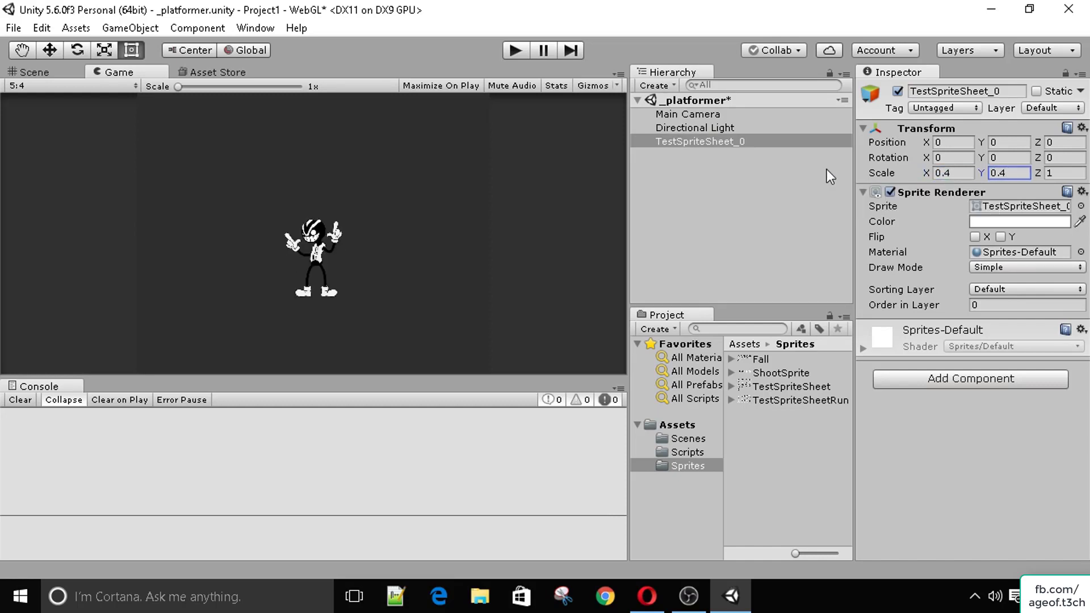
Step: Rename the TestSpriteSheet_0 scene object as Character
click(722, 142)
click(1014, 92)
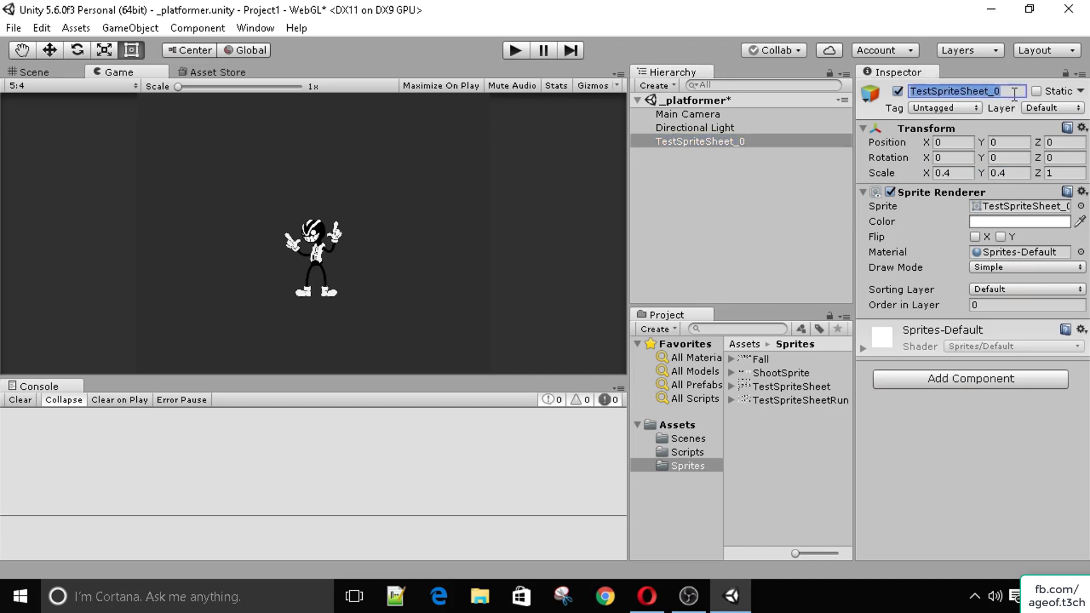
text(Character)
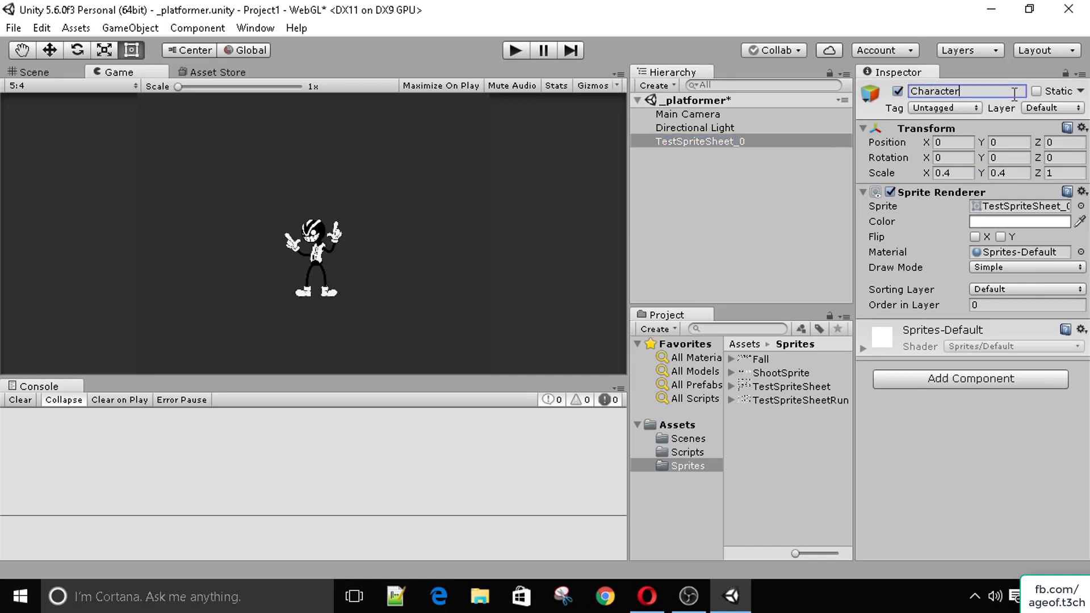
key(Return)
Step: Set the Game view's aspect ratio to 16:9 and make the view taller by shrinking the console area
click(40, 86)
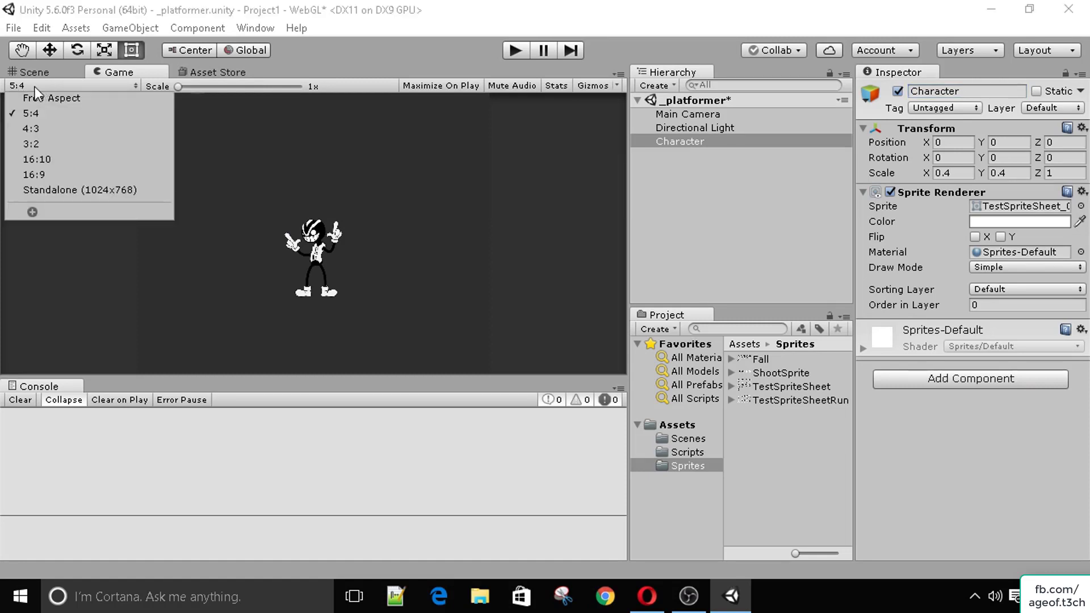
click(57, 176)
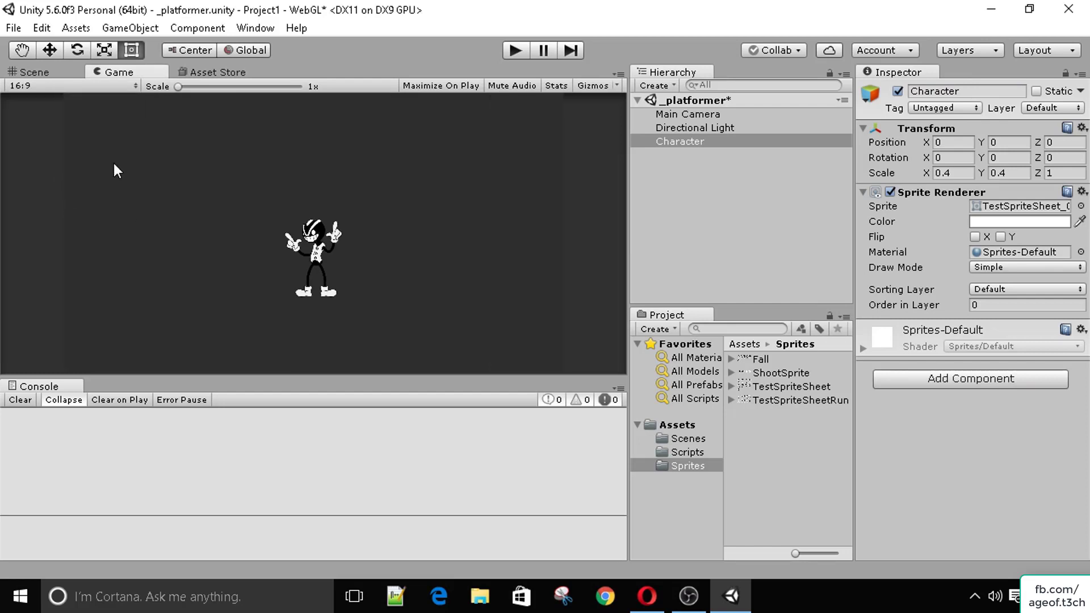
drag(260, 376, 236, 431)
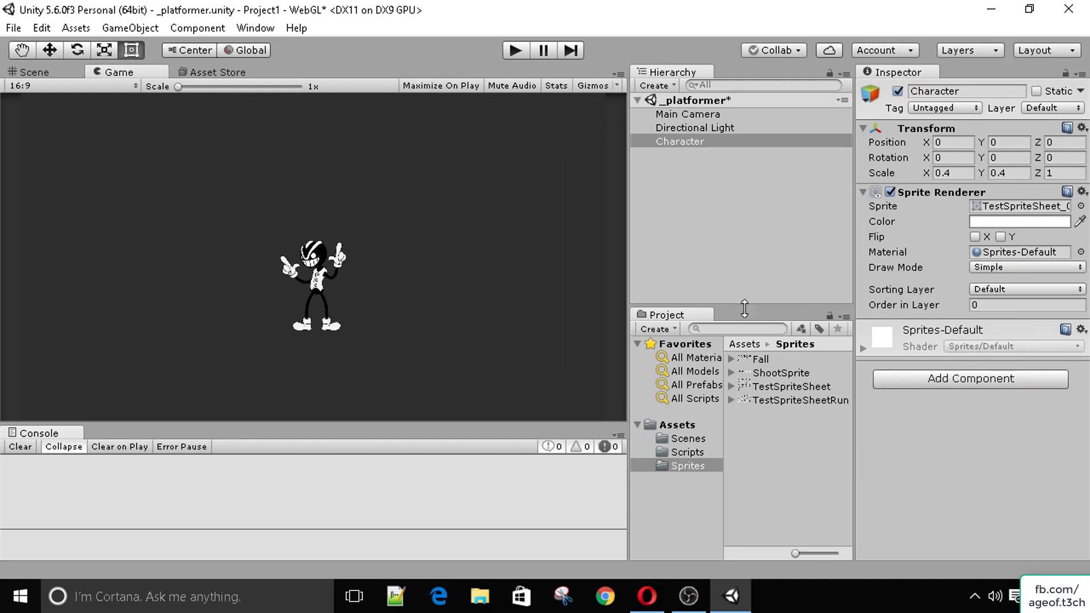
Step: Add a Rigidbody 2D component to the Character object
click(692, 154)
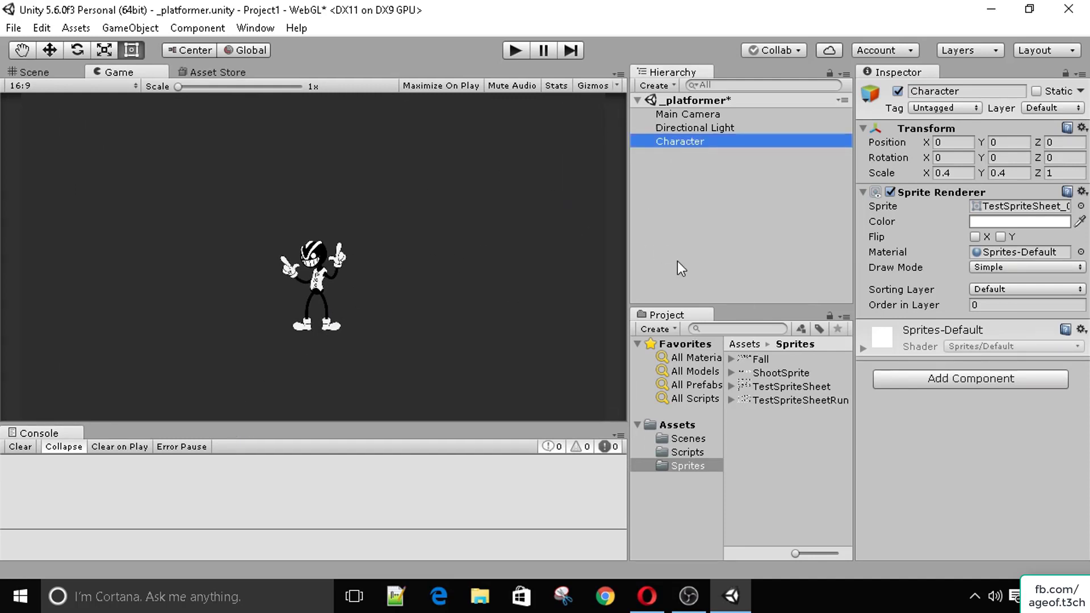
click(932, 384)
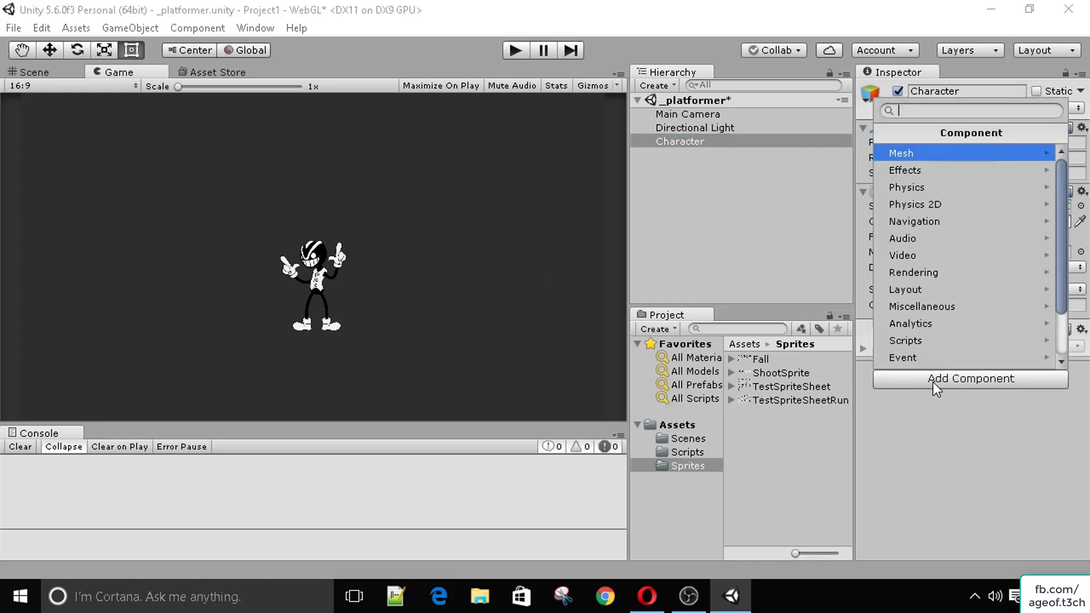
text(rigid)
key(Down)
key(Return)
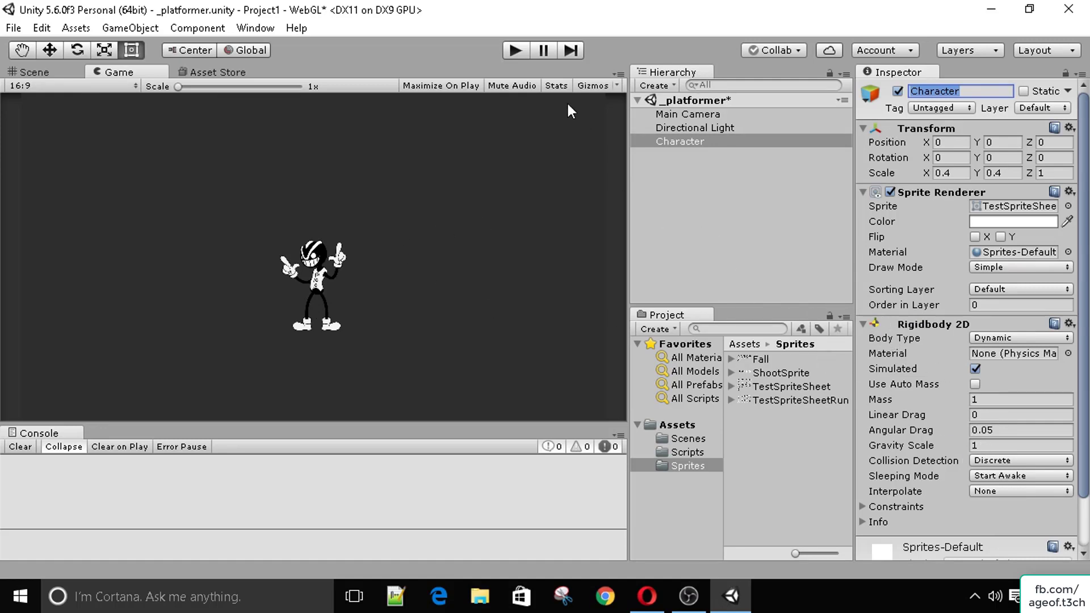
Step: Test-play the scene, check the Character's motion under gravity in the Scene view, and stop playback from the Game view
click(515, 50)
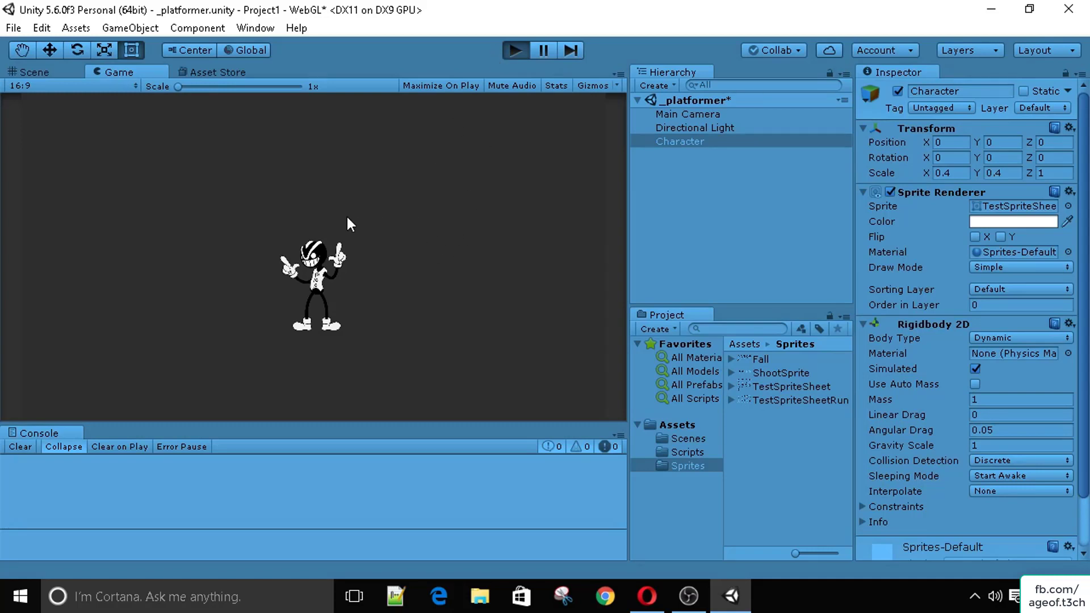
click(46, 72)
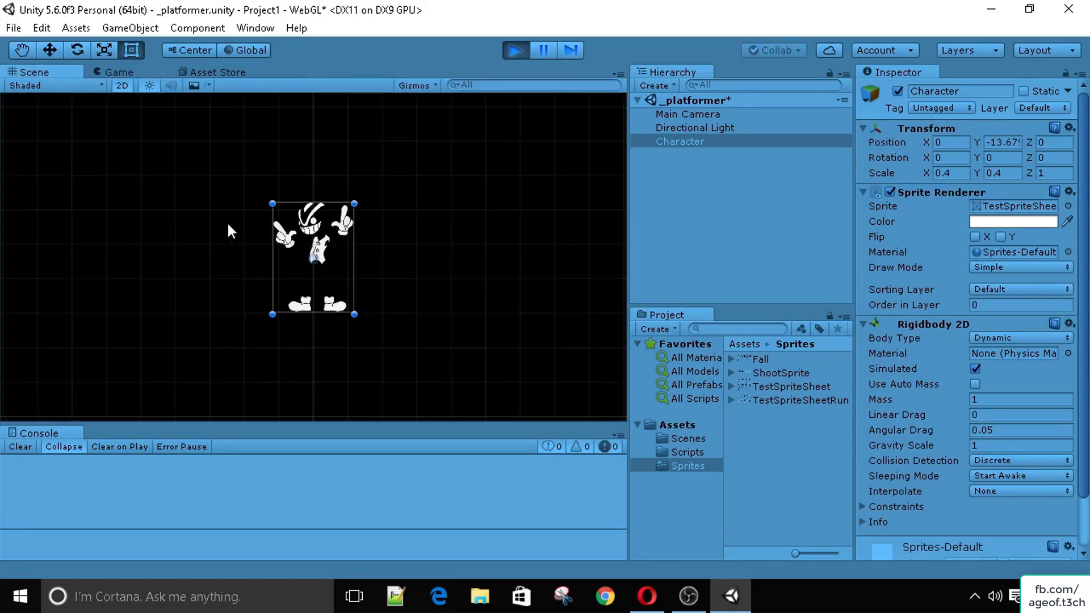
scroll(228, 220, down, 8)
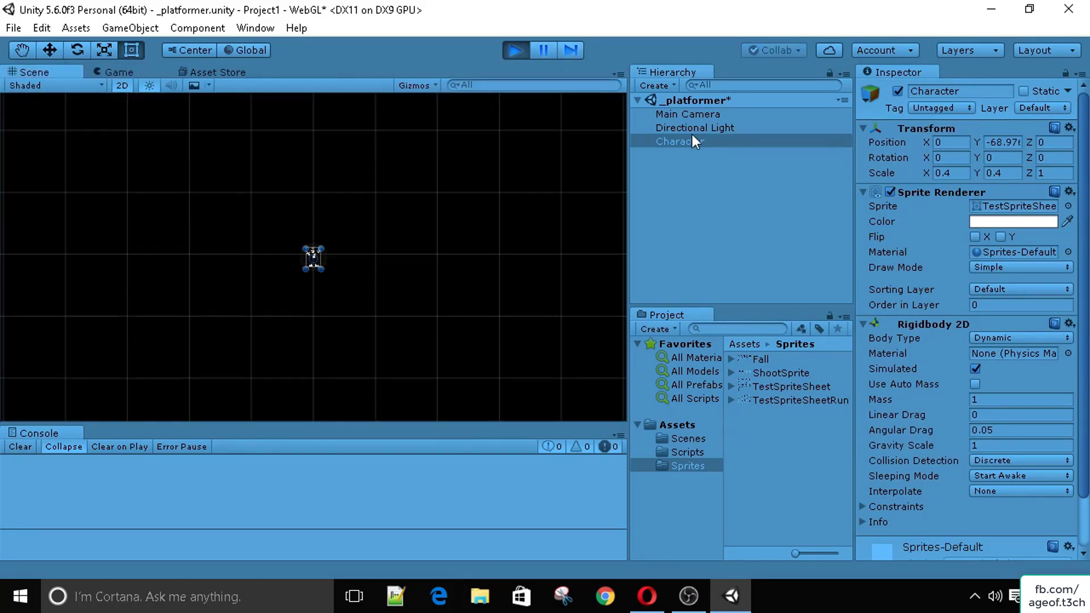
click(695, 127)
click(118, 71)
click(517, 52)
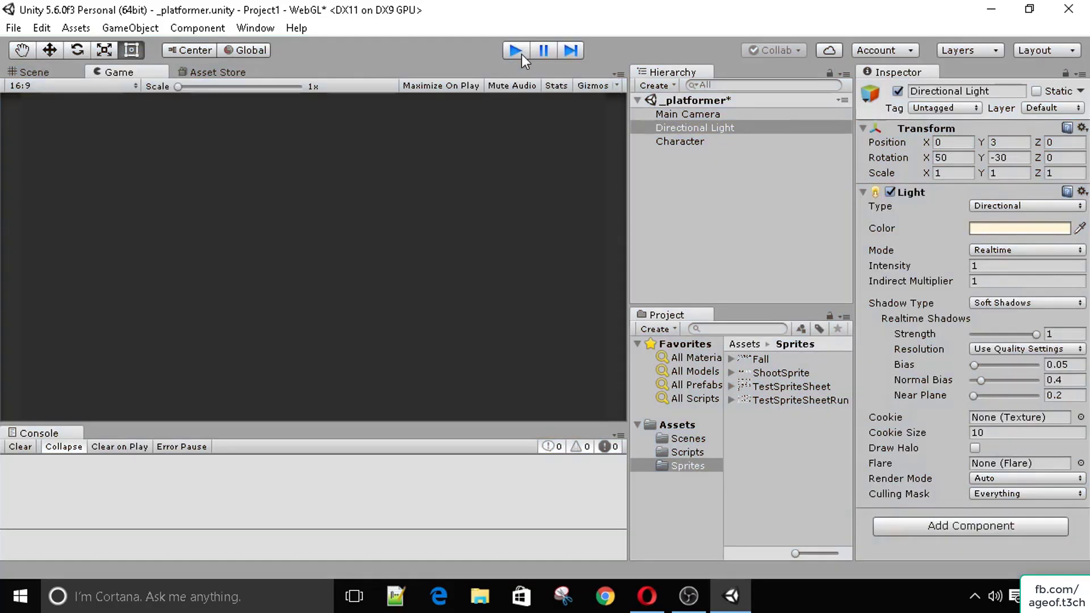
Step: Examine the import settings of the Fall, ShootSprite, TestSpriteSheet and TestSpriteSheetRun sprite sheets, then reselect the Character object
click(698, 142)
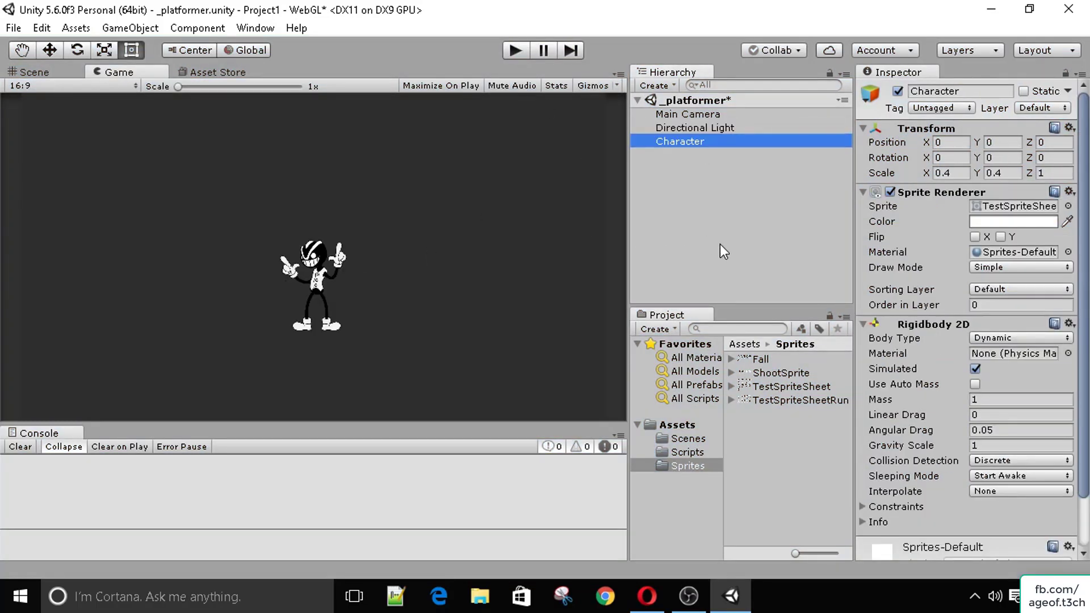
click(779, 358)
click(772, 372)
click(760, 386)
click(743, 401)
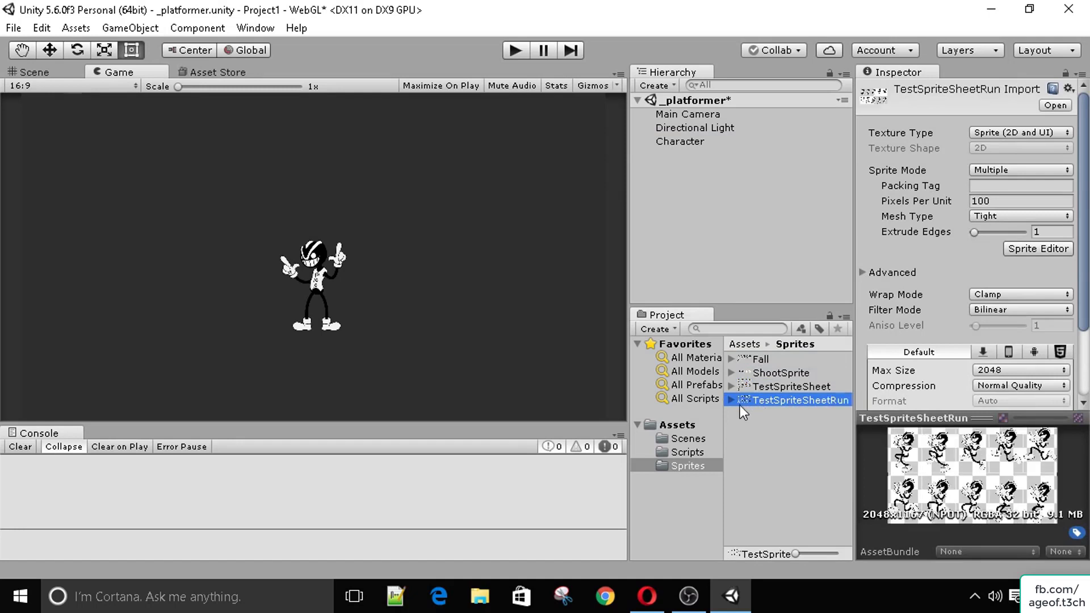
click(752, 360)
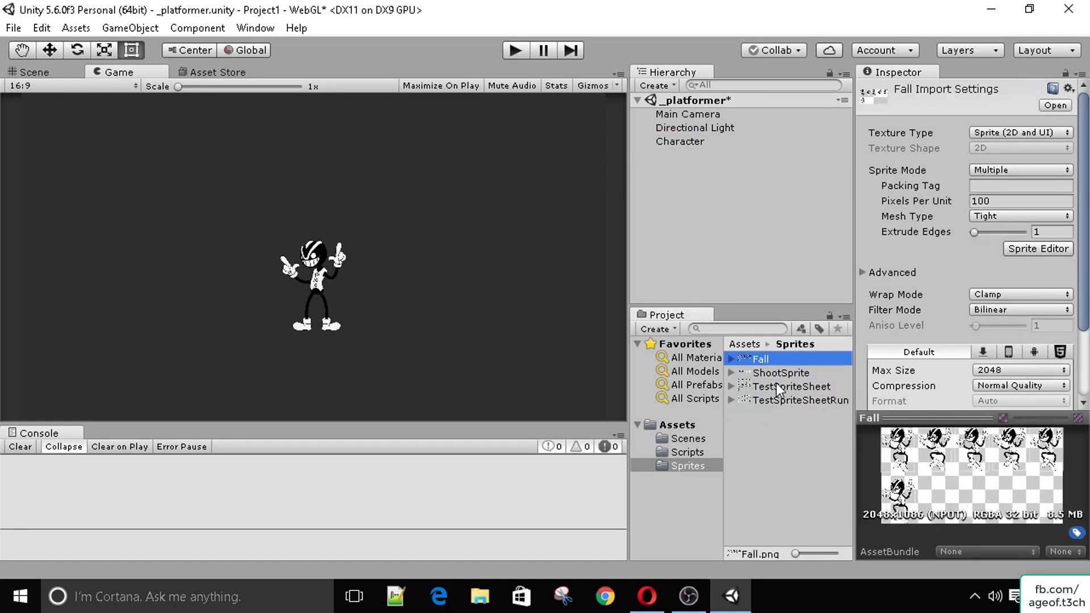
click(687, 142)
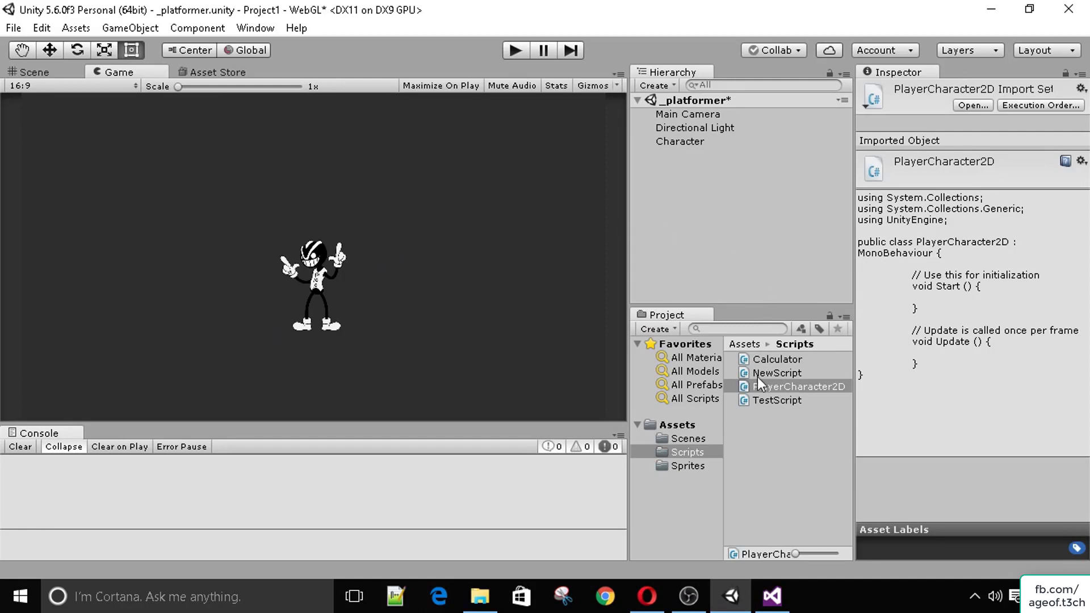
Step: Open the PlayerCharacter2D script from the Scripts folder in Visual Studio
double_click(823, 386)
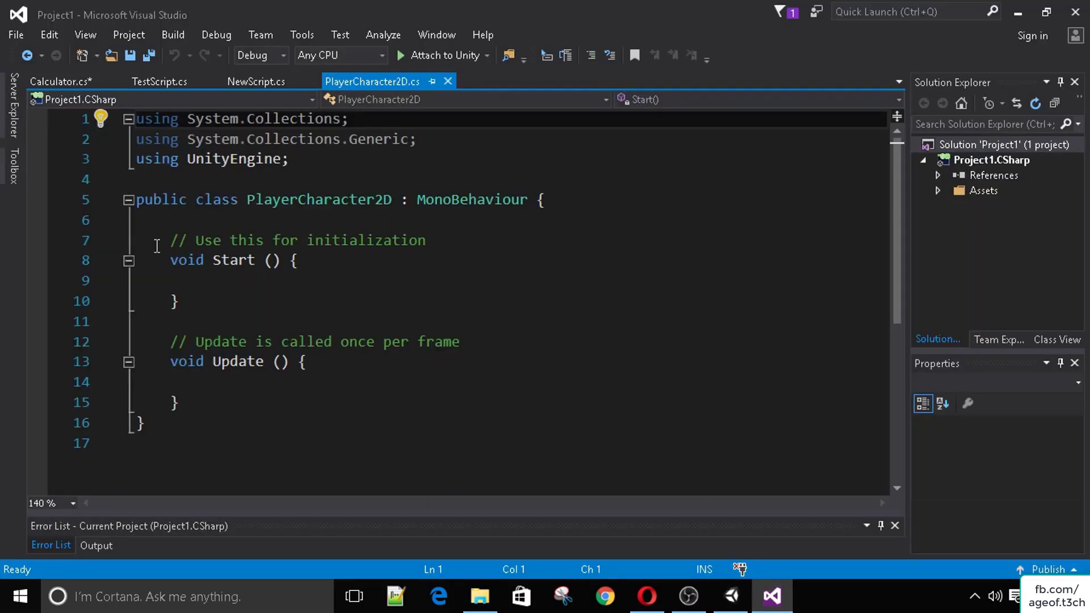
drag(157, 240, 258, 392)
click(293, 420)
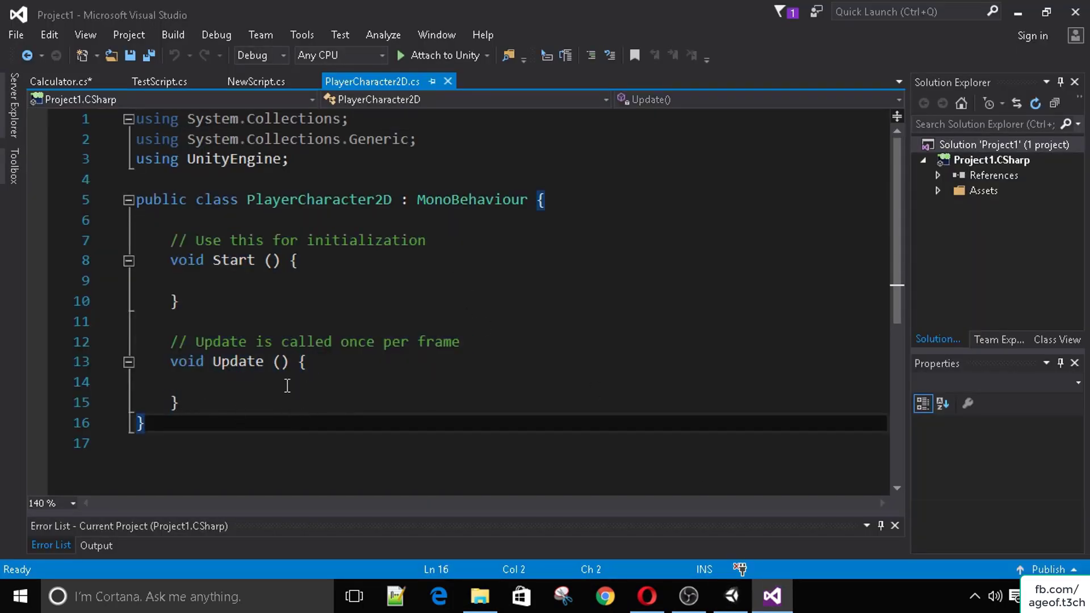
Step: Declare a public int variable named speed above the Start method in PlayerCharacter2D and save the script
click(212, 218)
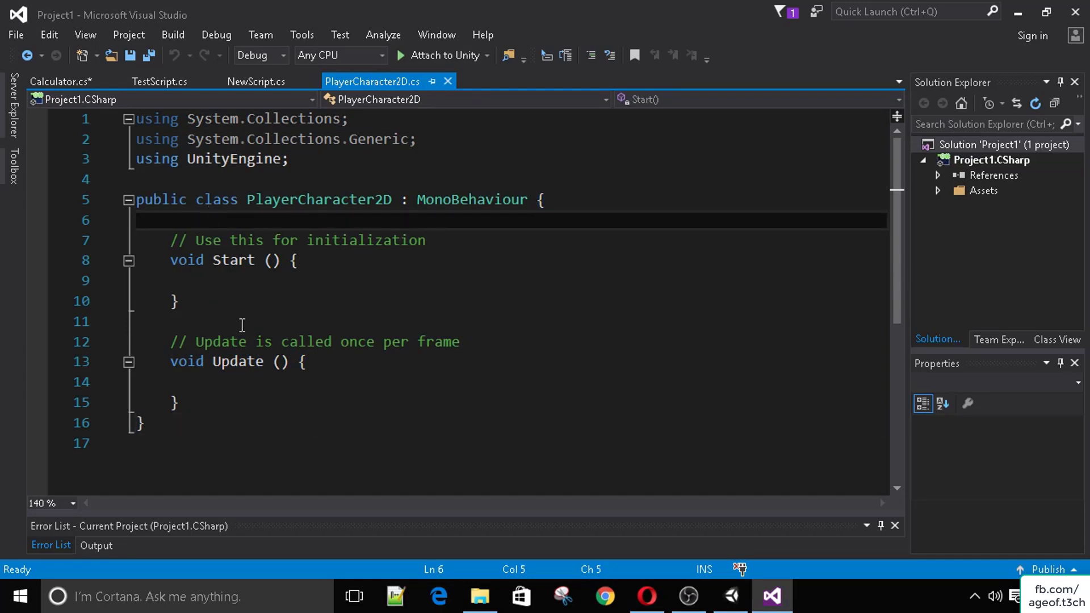
key(Return)
text(public speed)
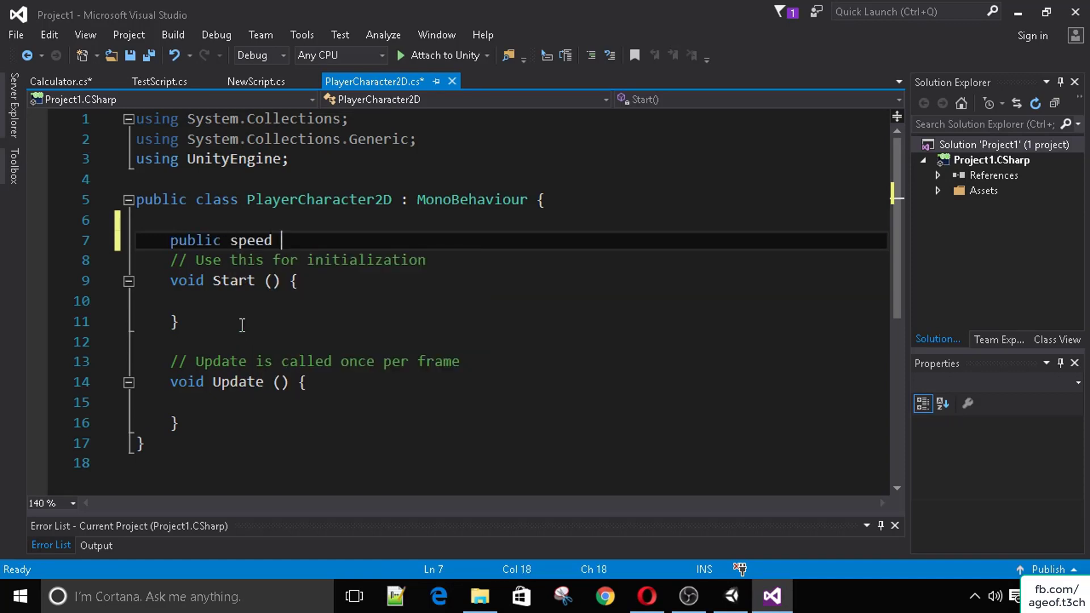
key(ctrl+BackSpace)
text(int speed)
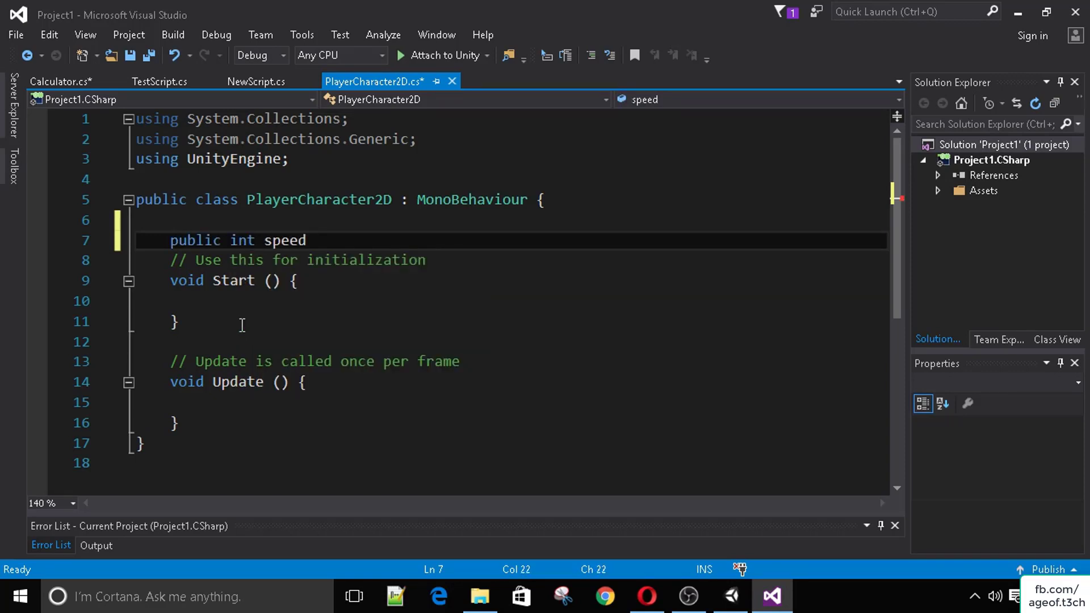
key(BackSpace)
text(;)
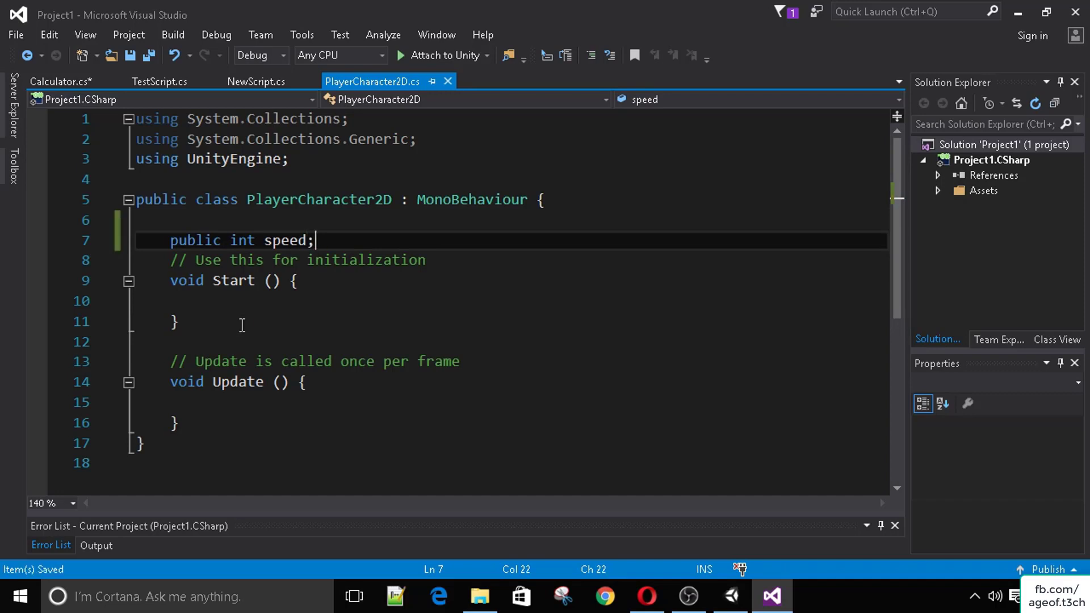
key(ctrl+s)
scroll(241, 324, down, 2)
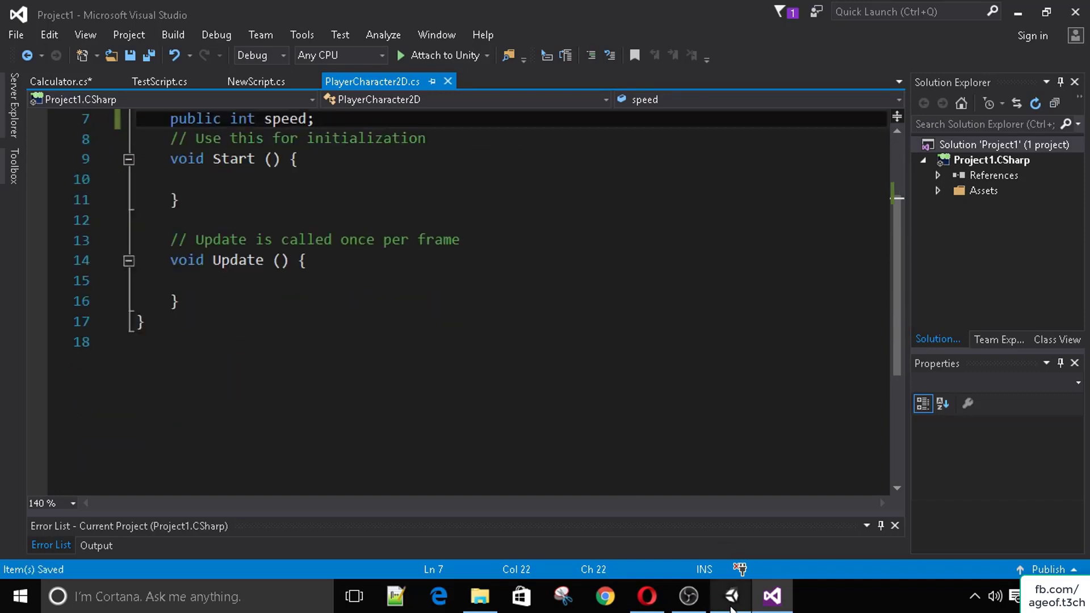
Step: Switch to Unity and attach the PlayerCharacter2D script to the Character object as a component
click(731, 596)
click(693, 142)
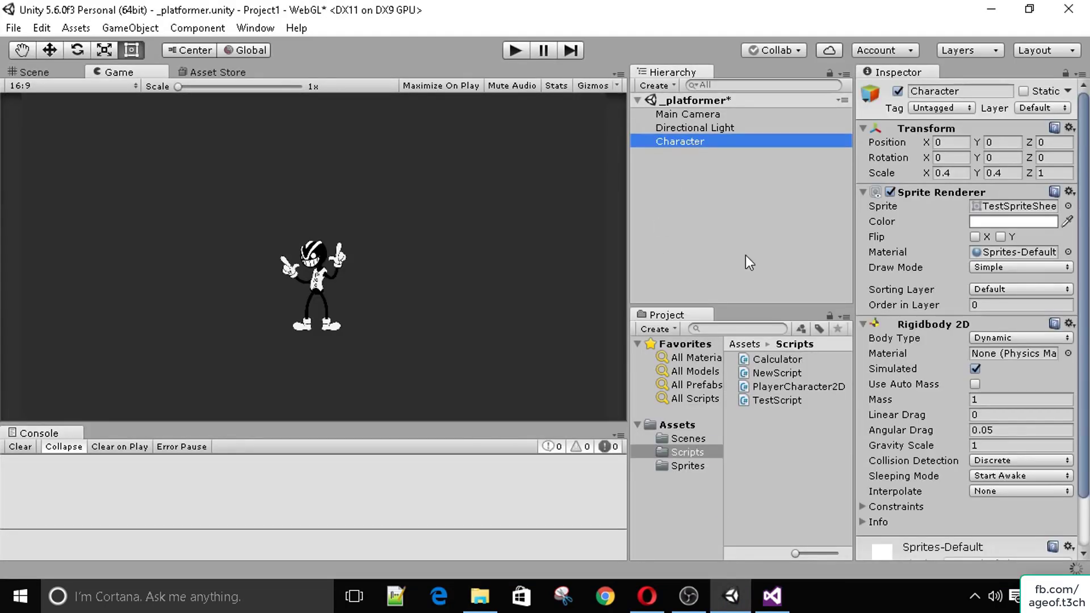
scroll(866, 328, down, 3)
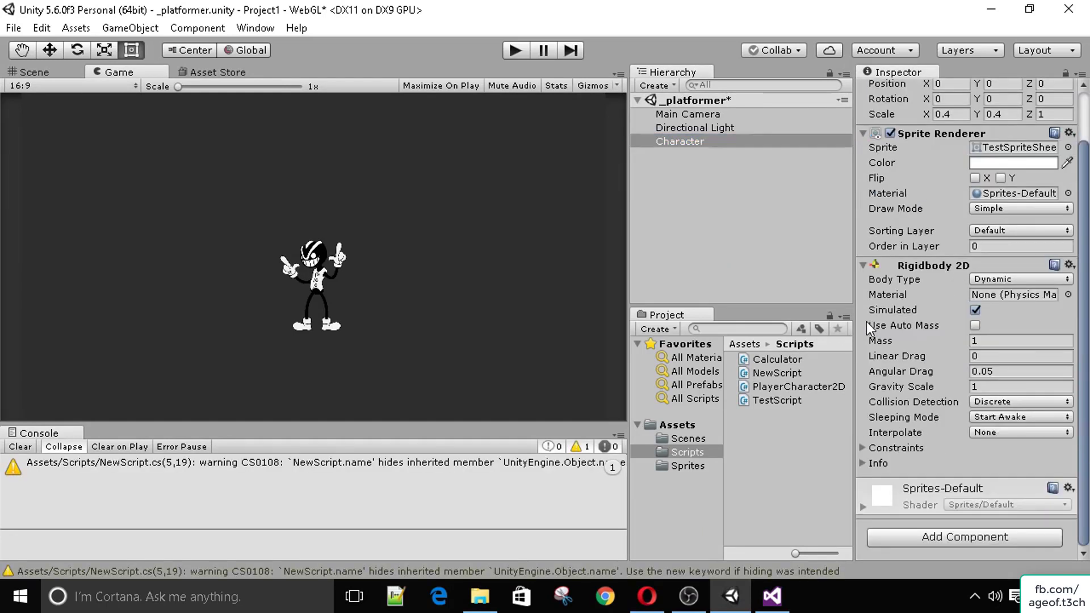
click(863, 264)
drag(806, 384, 956, 429)
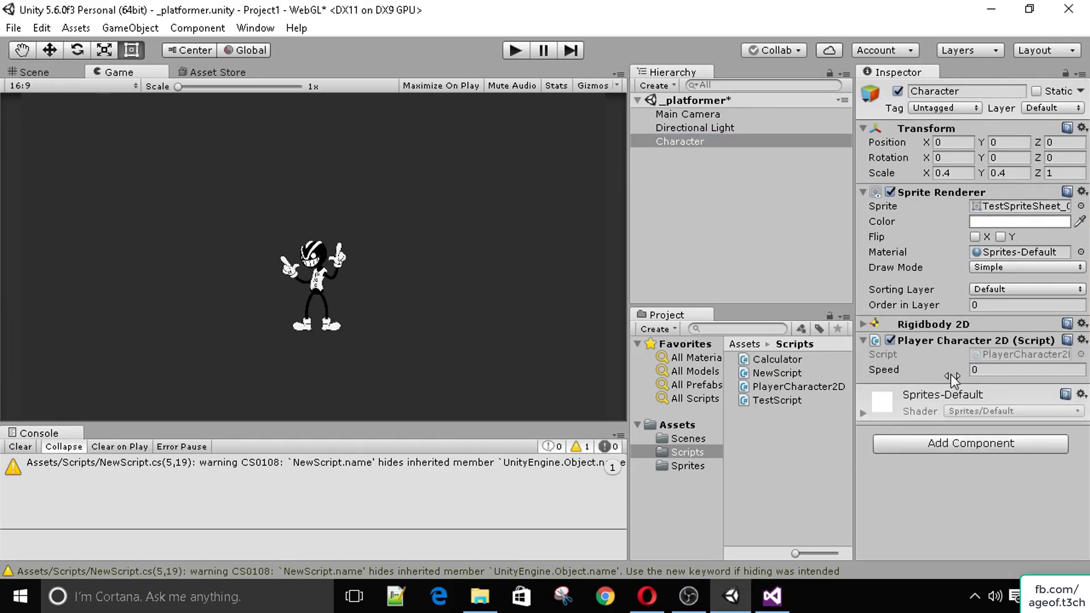
Step: Set the Speed value of the Character's Player Character 2D script to 5
drag(933, 377, 935, 377)
text(-3)
text(5)
Step: Switch to Visual Studio and add an empty void Movement() method below Update in the PlayerCharacter2D class
click(772, 596)
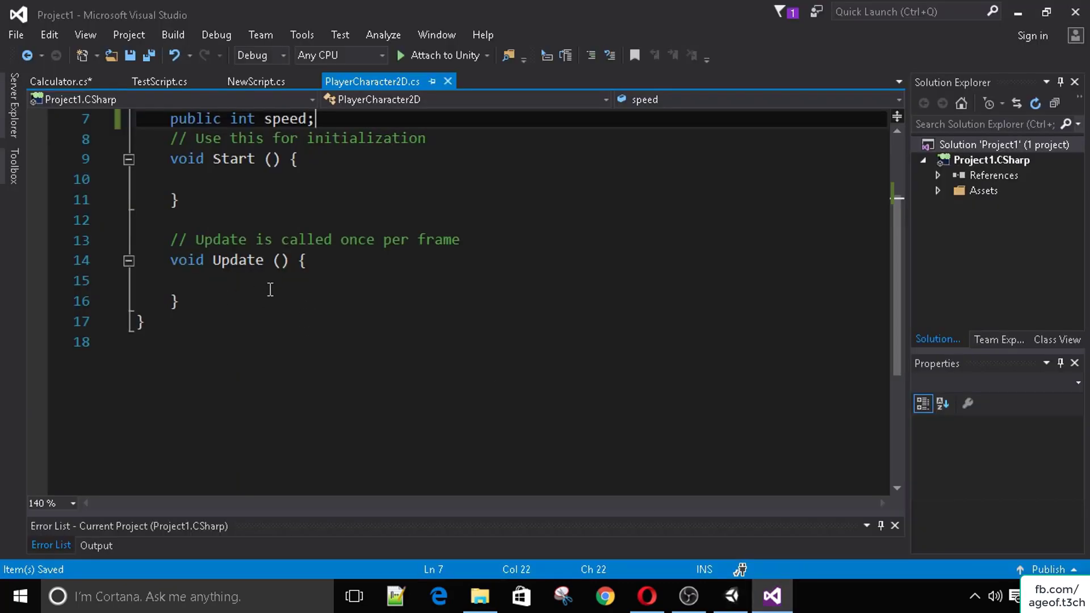
click(234, 297)
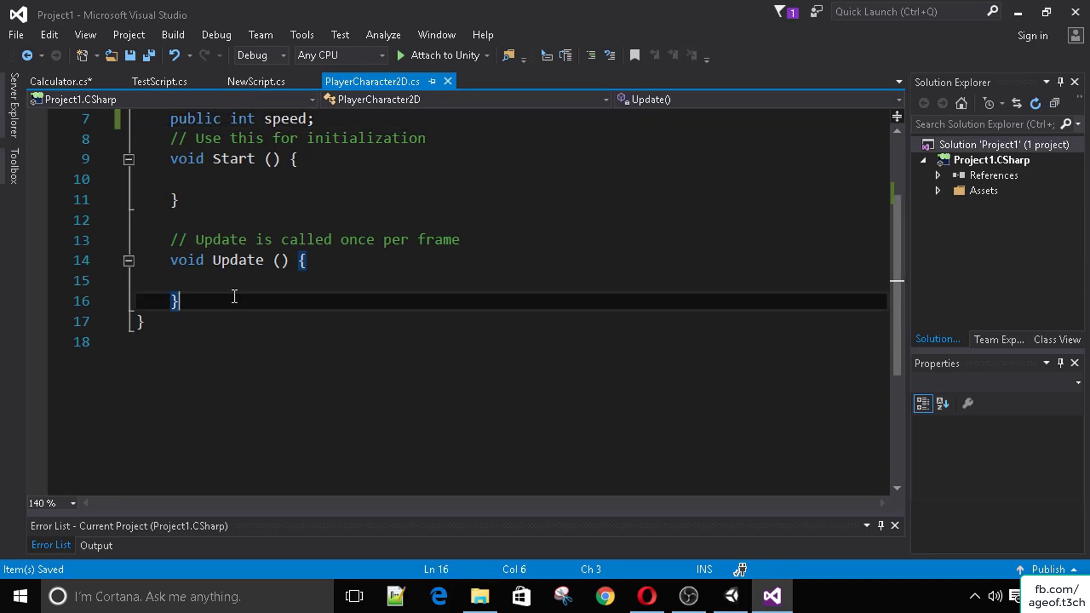
key(Return)
key(Return)
text(void Moveme)
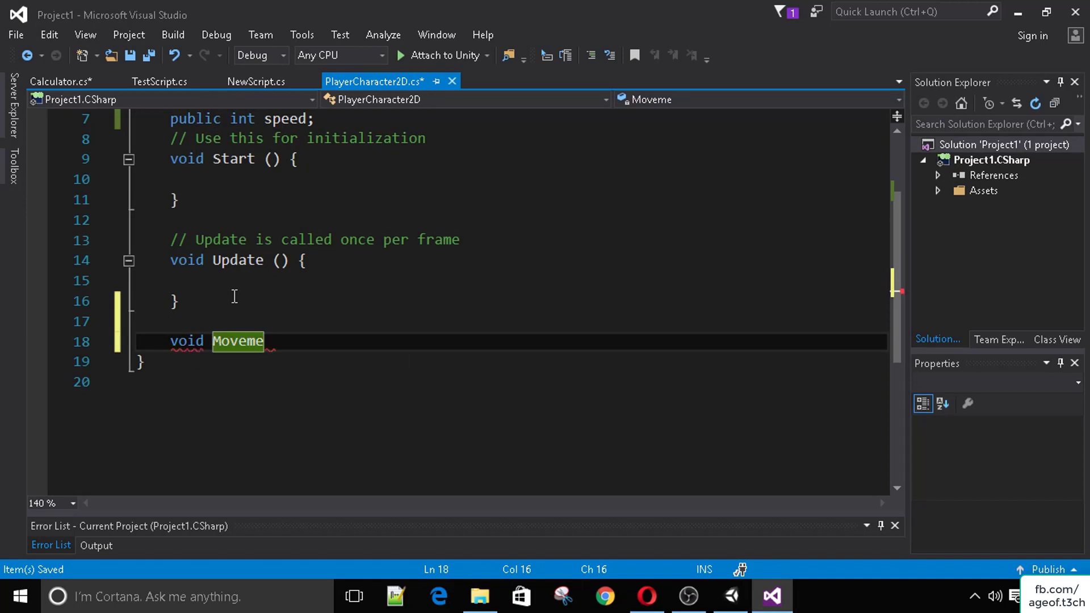
text(nt())
key(Return)
text({ })
key(Left)
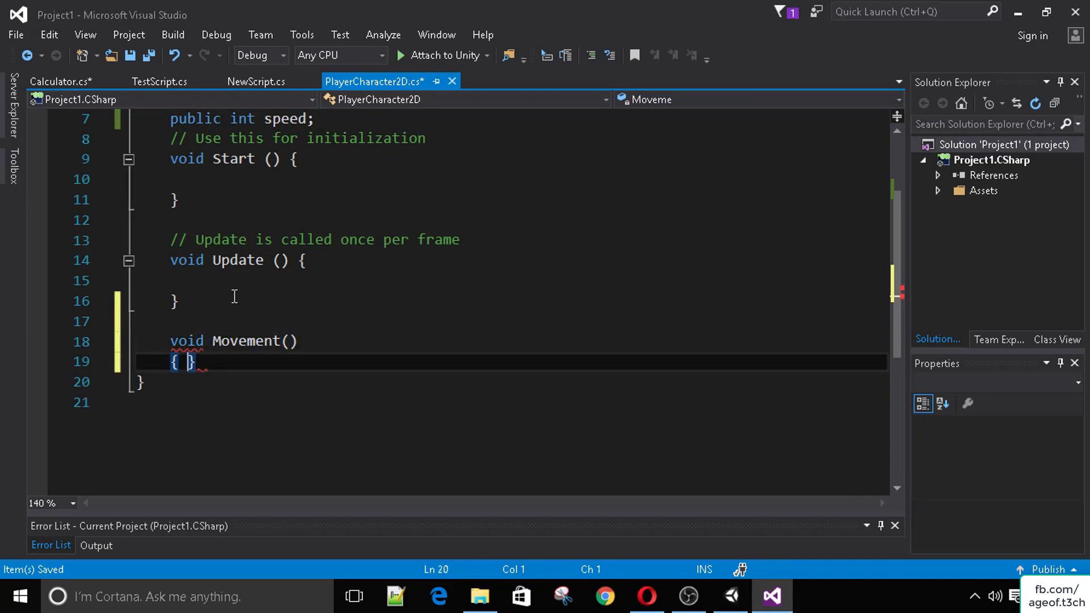
key(Return)
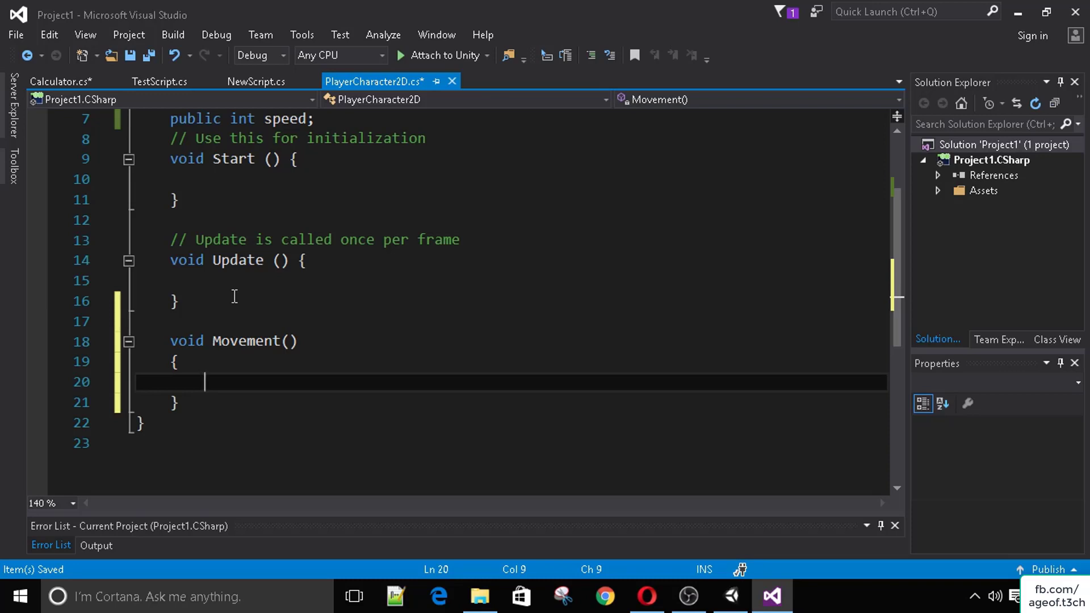
Step: Inside Movement, add an if block with the condition Input.GetKey(KeyCode.D)
text(if(I)
text(nput.GetKe)
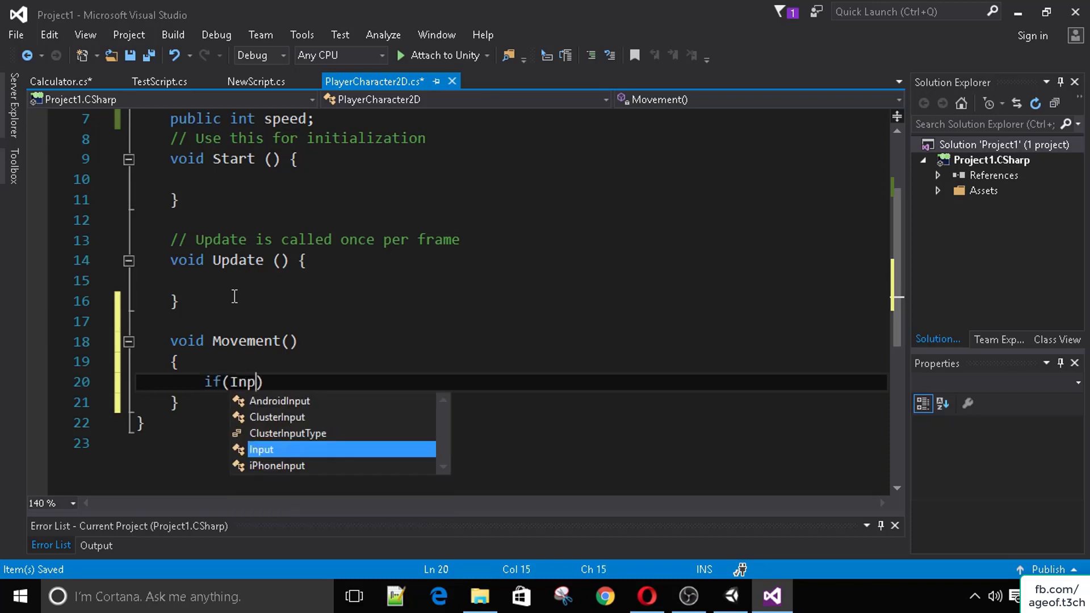
text(y)
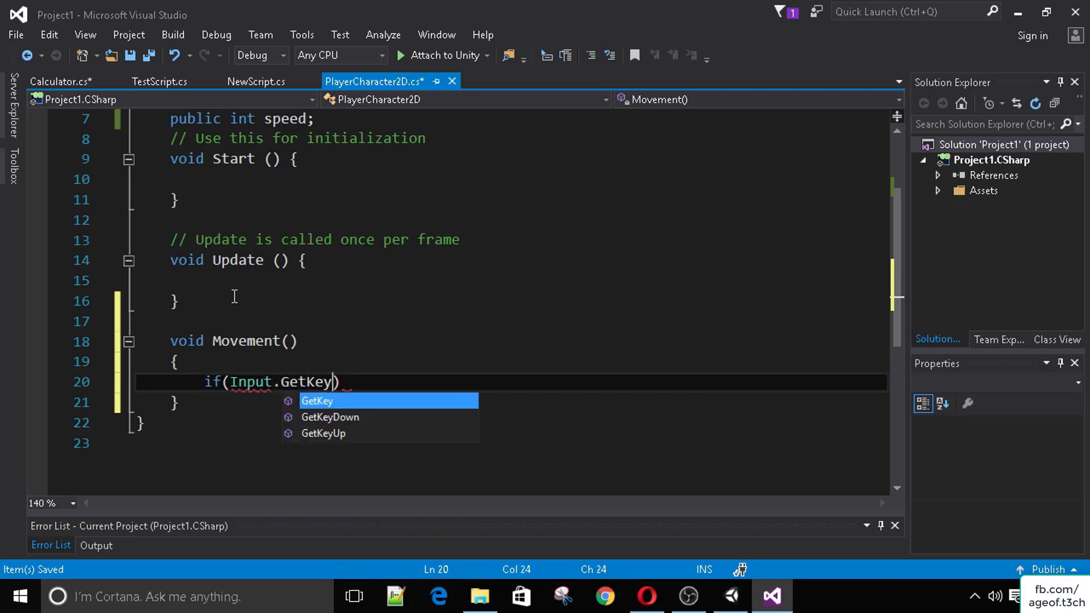
key(Escape)
text(()
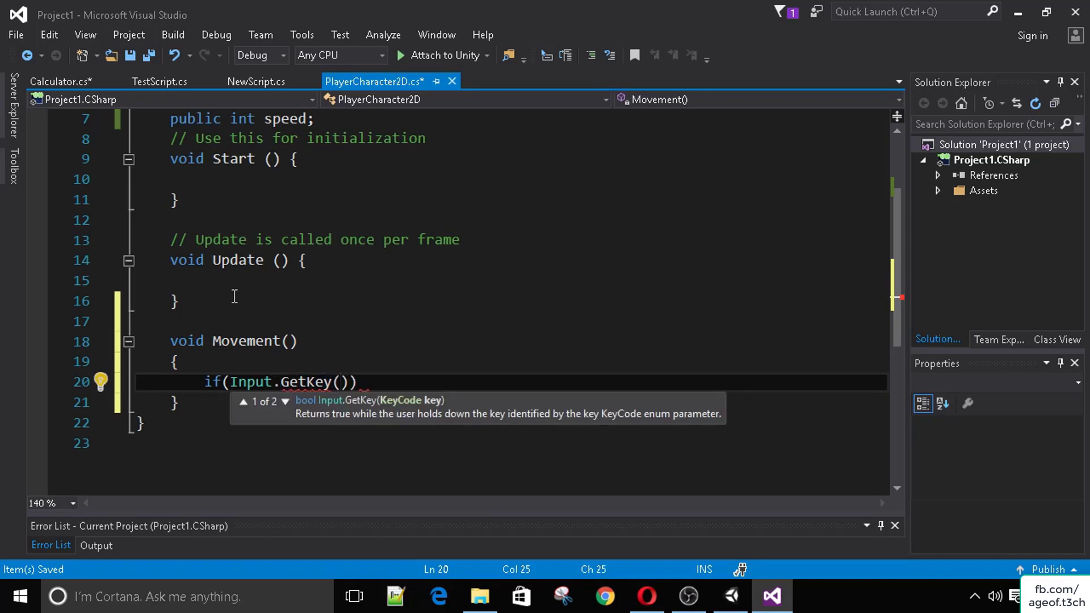
text(In)
key(BackSpace)
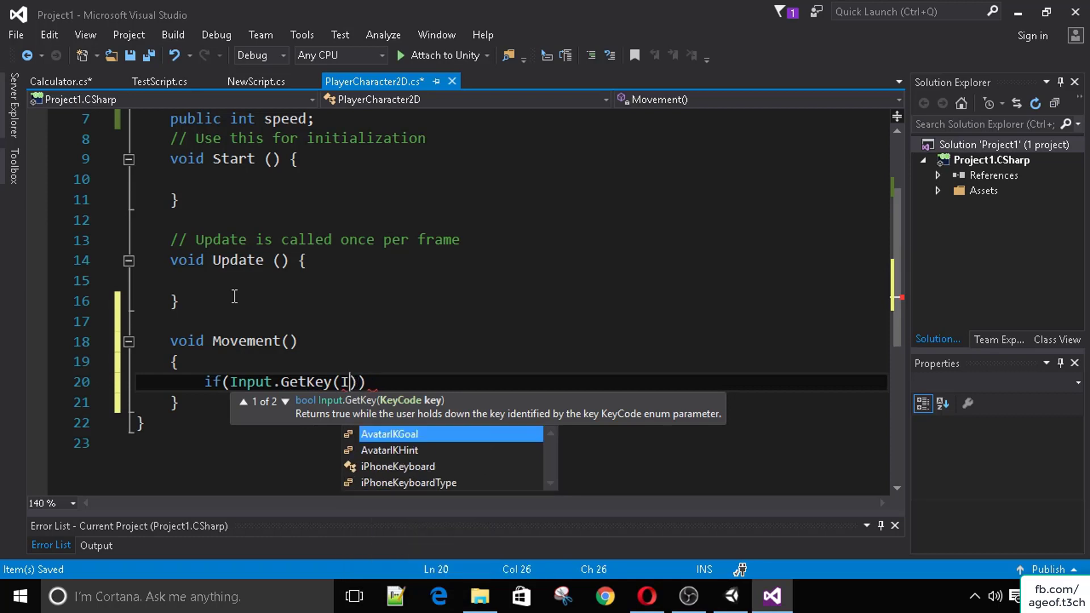
key(BackSpace)
text(KeyCode.D)
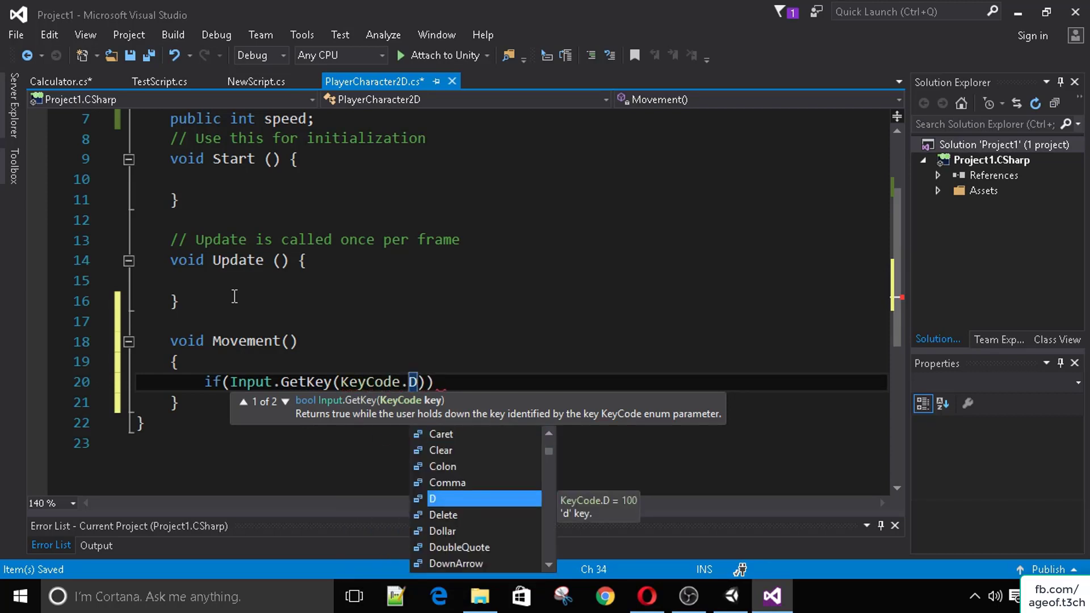
text()))
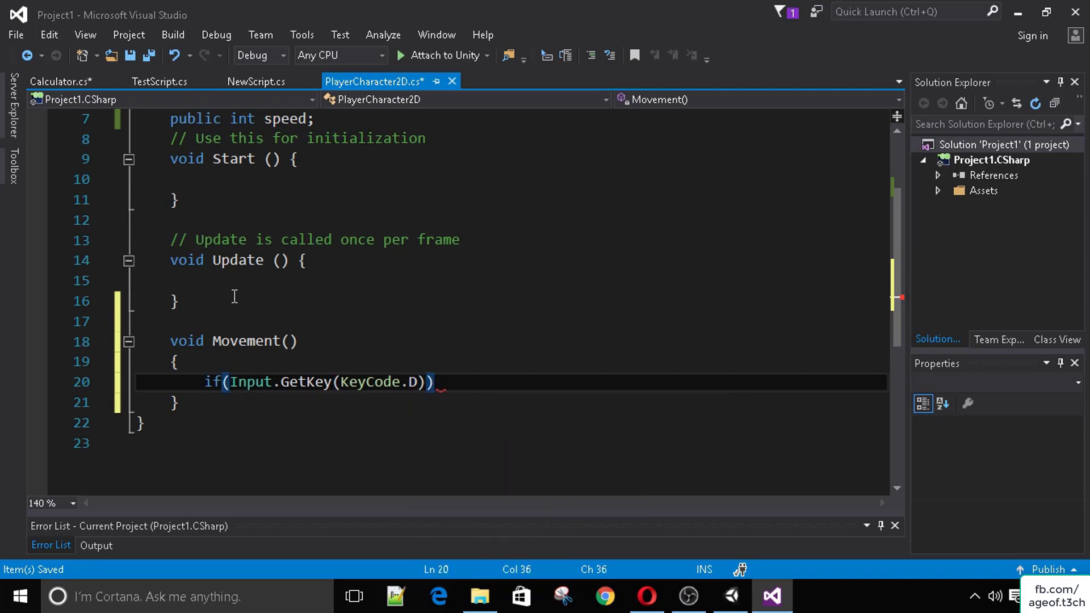
key(Return)
text({)
key(Return)
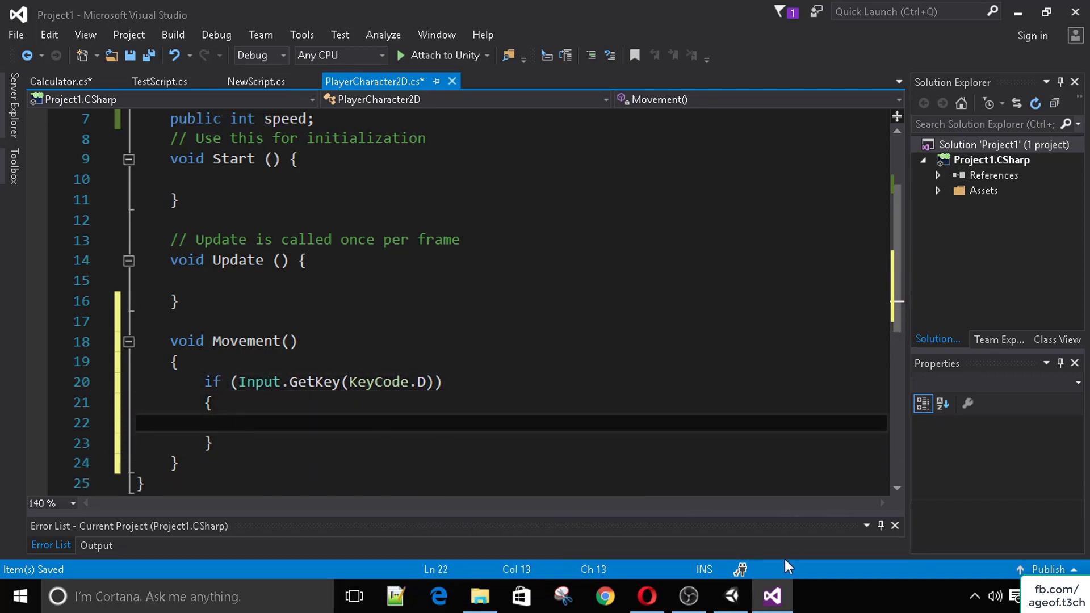
Step: Switch to Unity, try shifting the Character's X position to 5.33, and set it back to 0
click(734, 596)
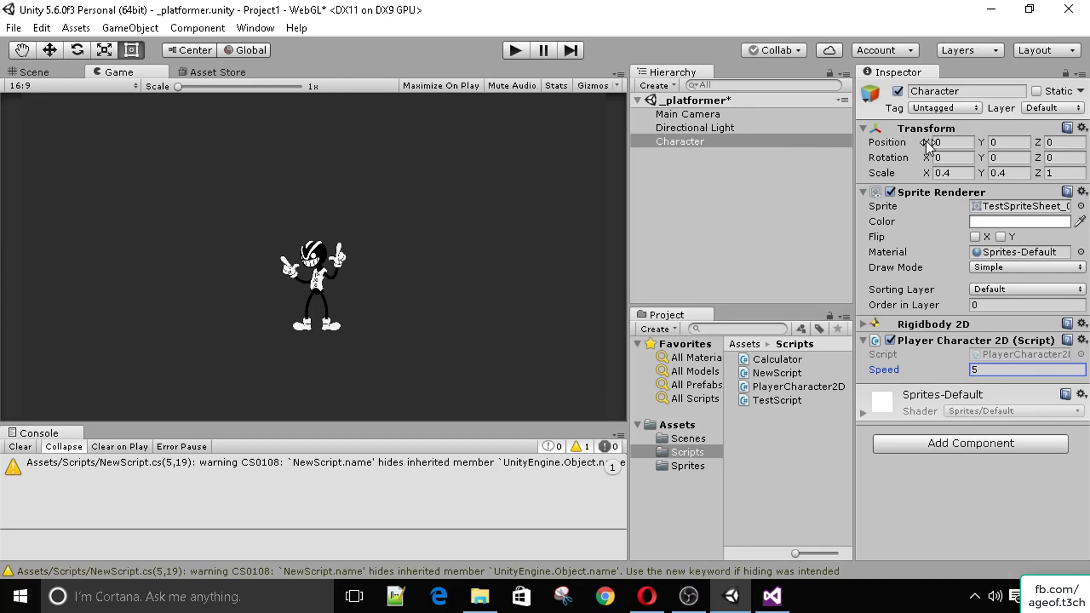
drag(925, 140, 969, 134)
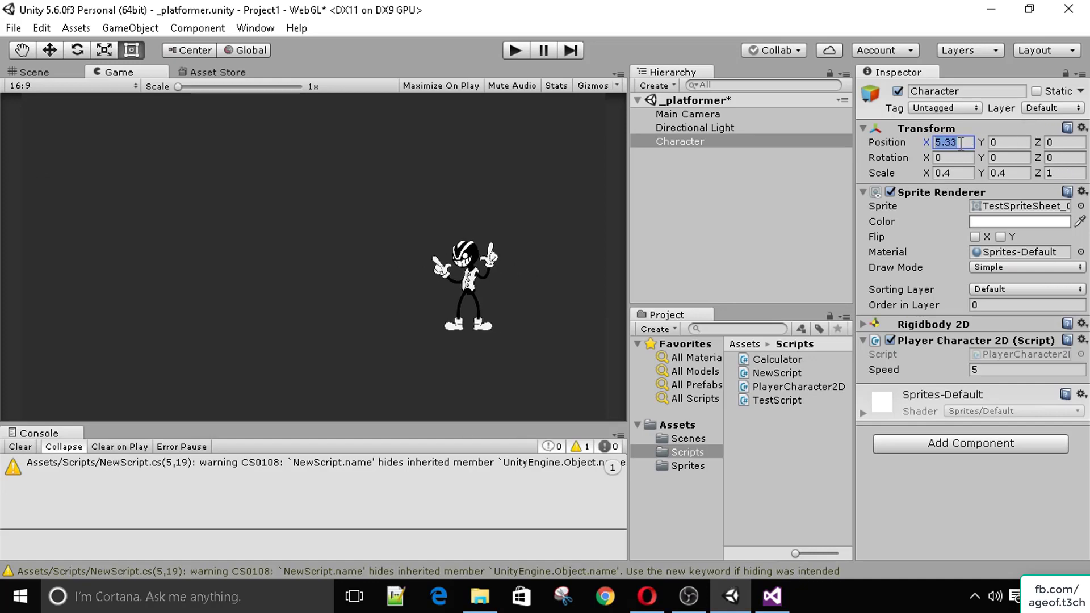
text(0)
Step: Switch to Visual Studio and begin a transform.position statement inside the KeyCode.D if block
key(alt+Tab)
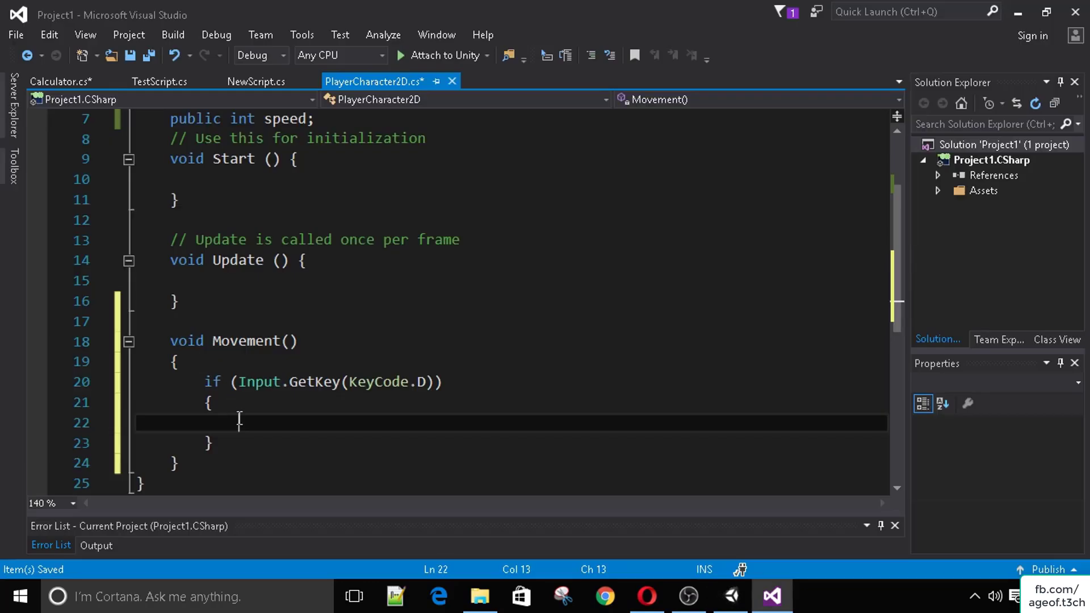
text(tra)
key(Tab)
text(.pos)
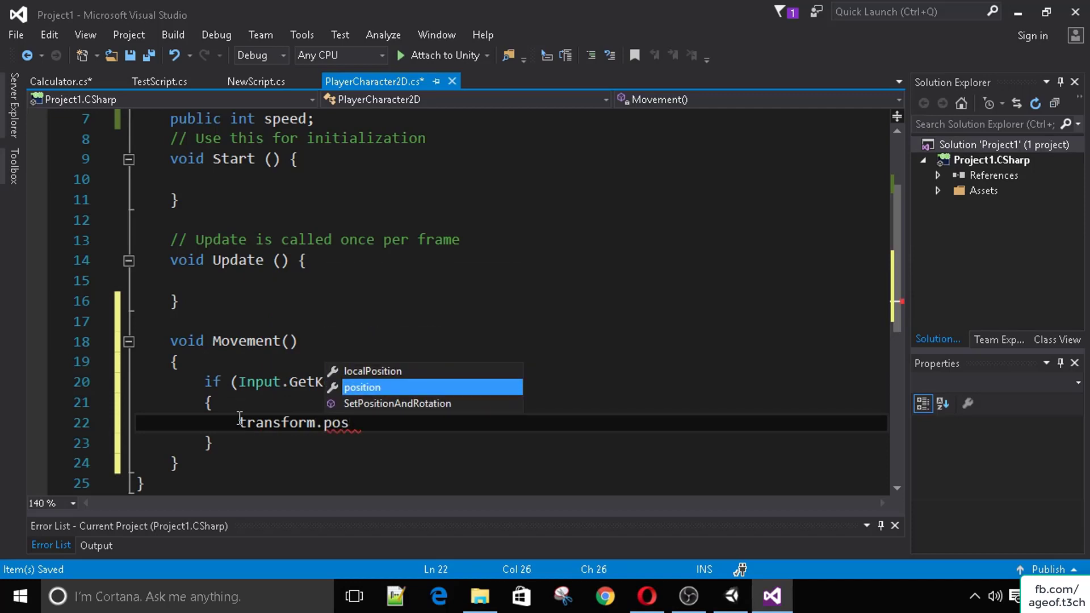
key(Tab)
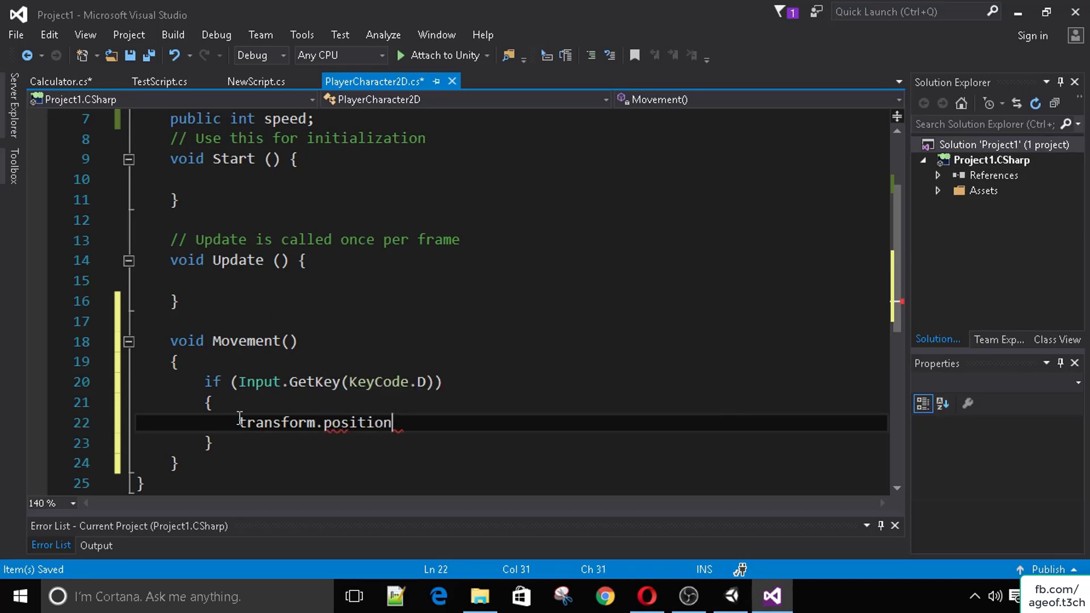
text(.)
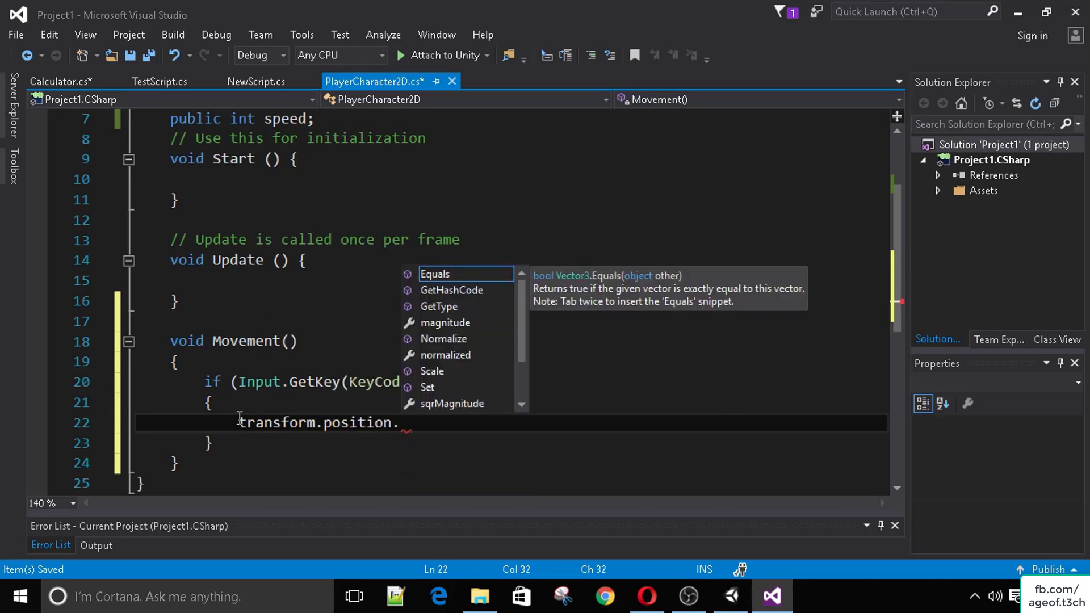
key(BackSpace)
text(.ve)
key(BackSpace)
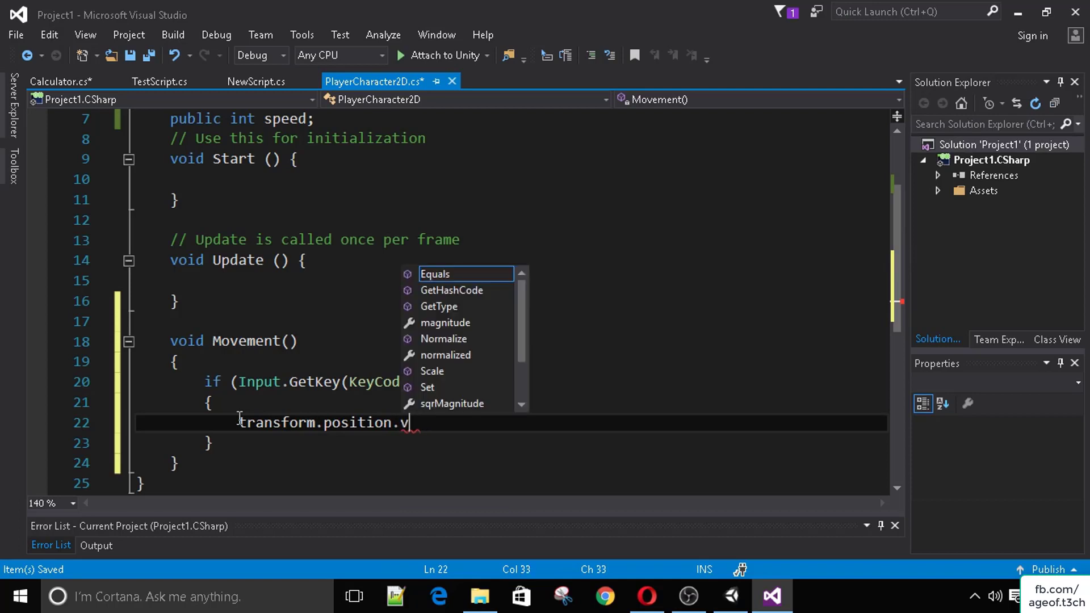
key(BackSpace)
key(BackSpace)
text(=)
key(BackSpace)
key(BackSpace)
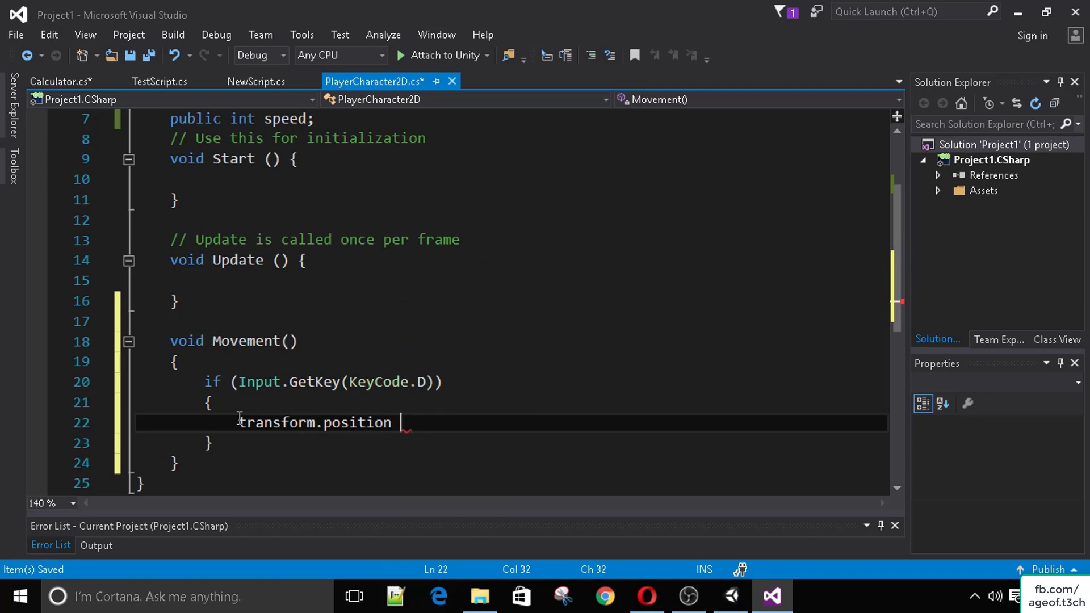
Step: Replace position with Translate in the if block's statement and assign it an empty new Vector3();
key(ctrl+BackSpace)
text(Tran)
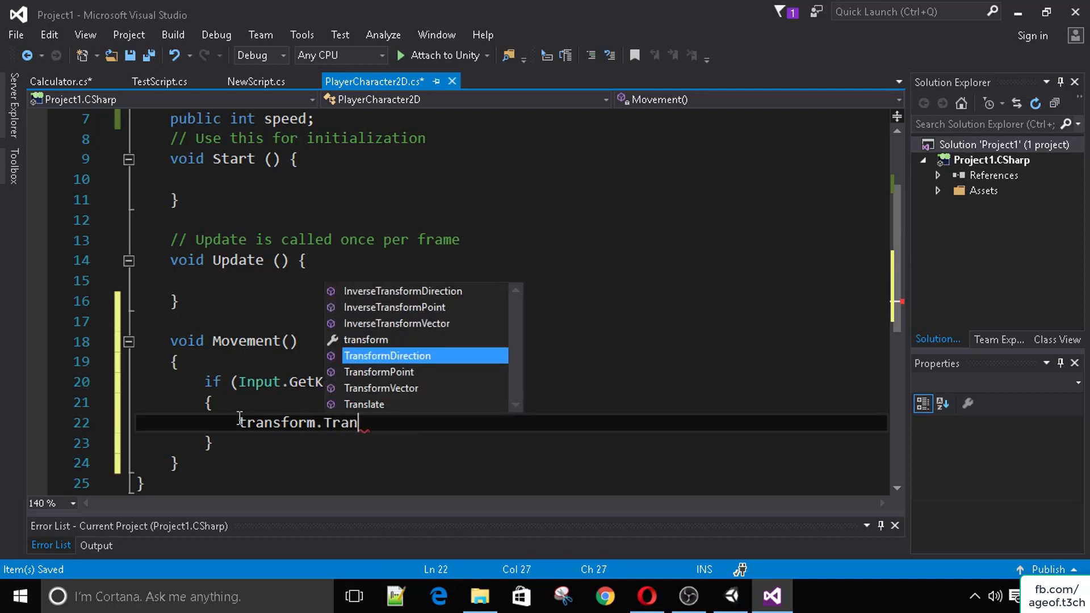
text(slate =)
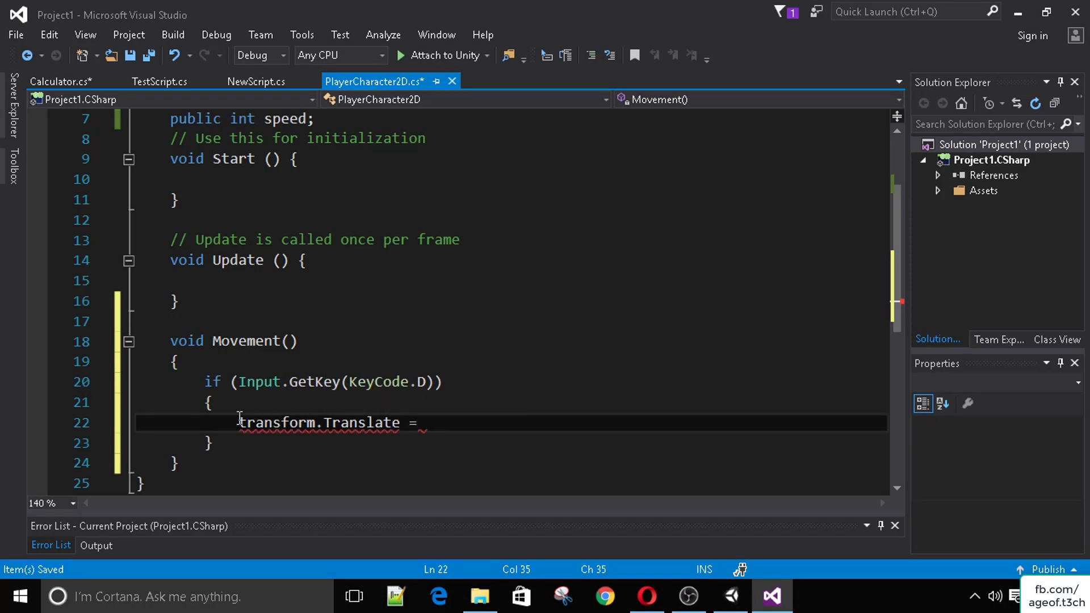
key(alt+Tab)
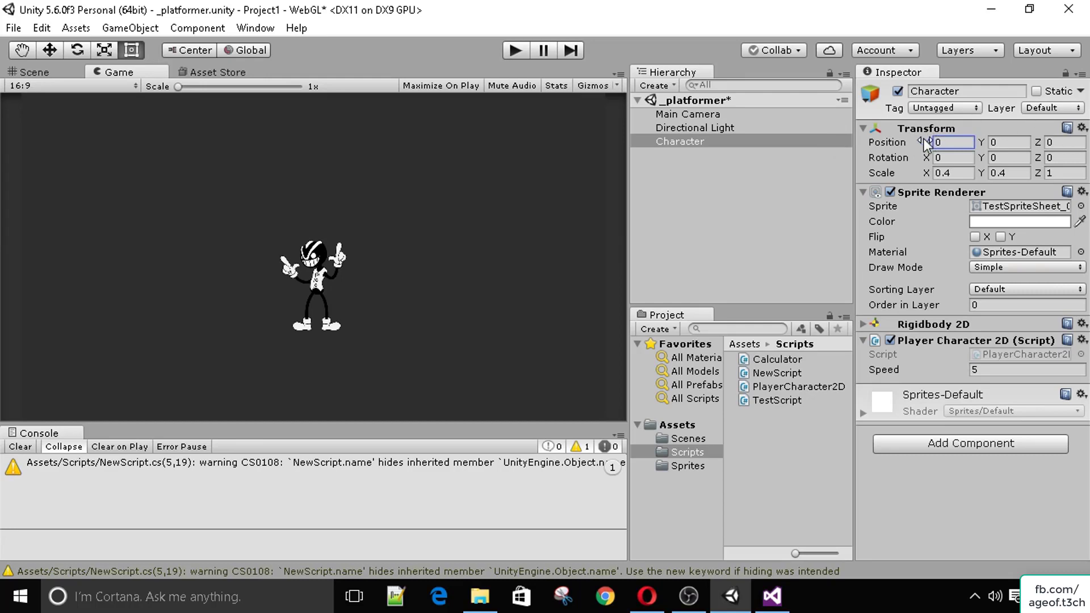
key(alt+Tab)
text(new Vector3)
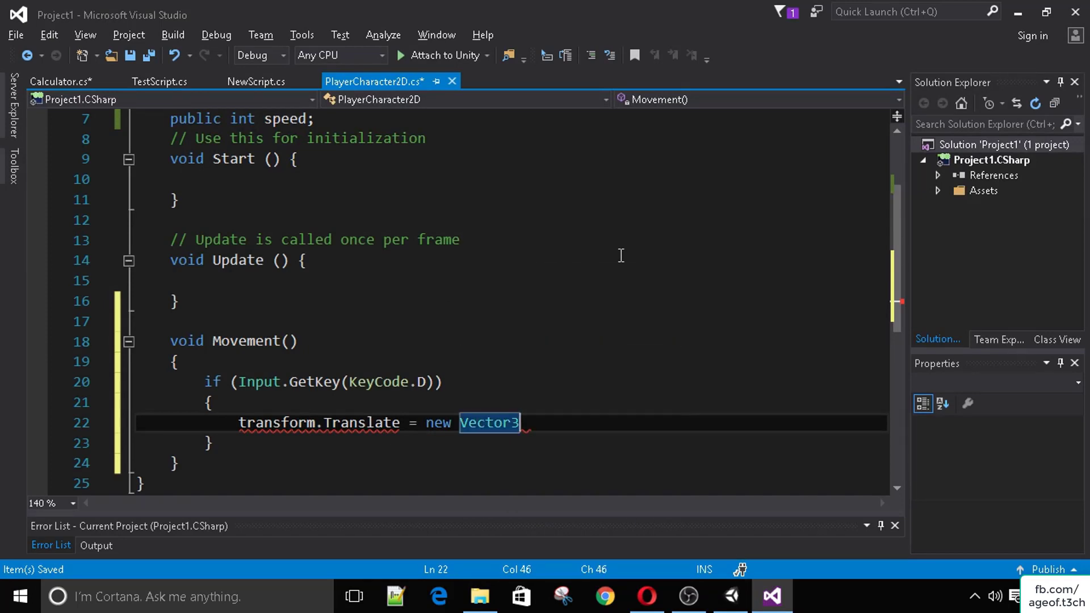
text(()
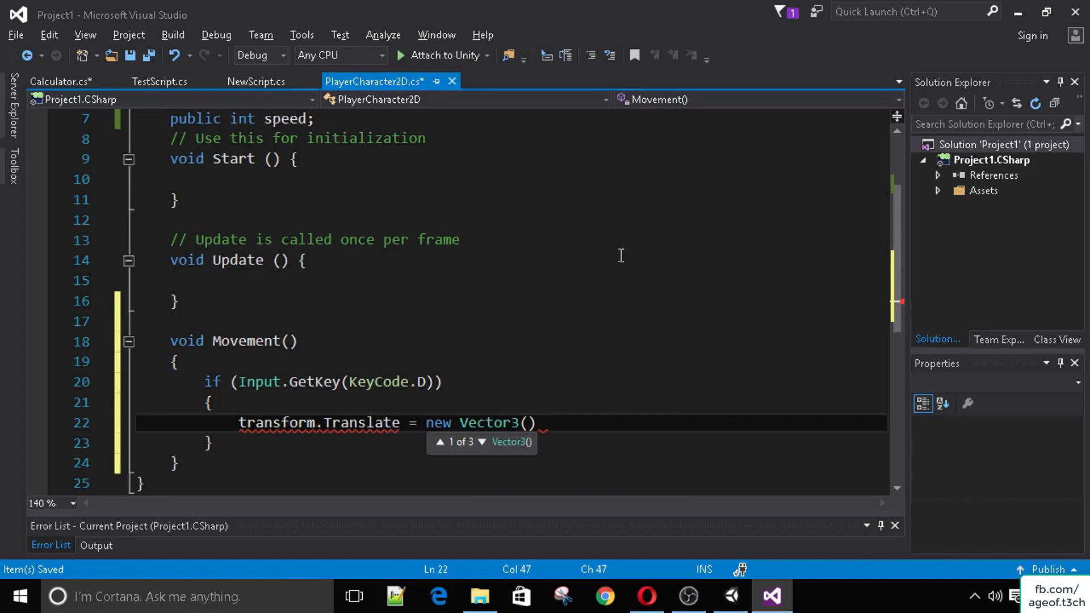
text();)
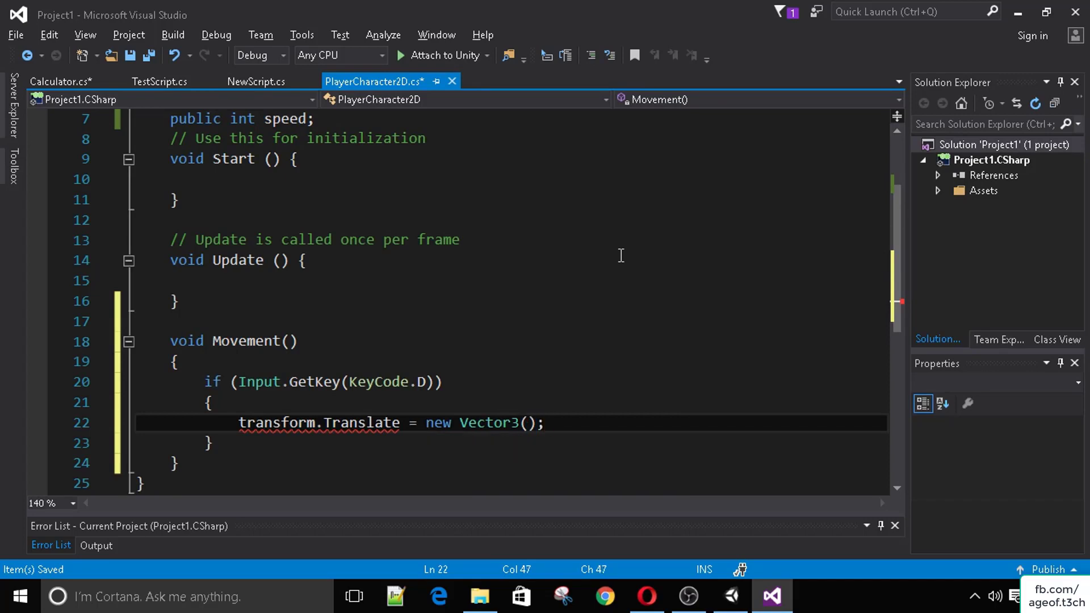
Step: Fill the Vector3 arguments with speed*Time.deltaTime, 0,0 and save the script
text(speed)
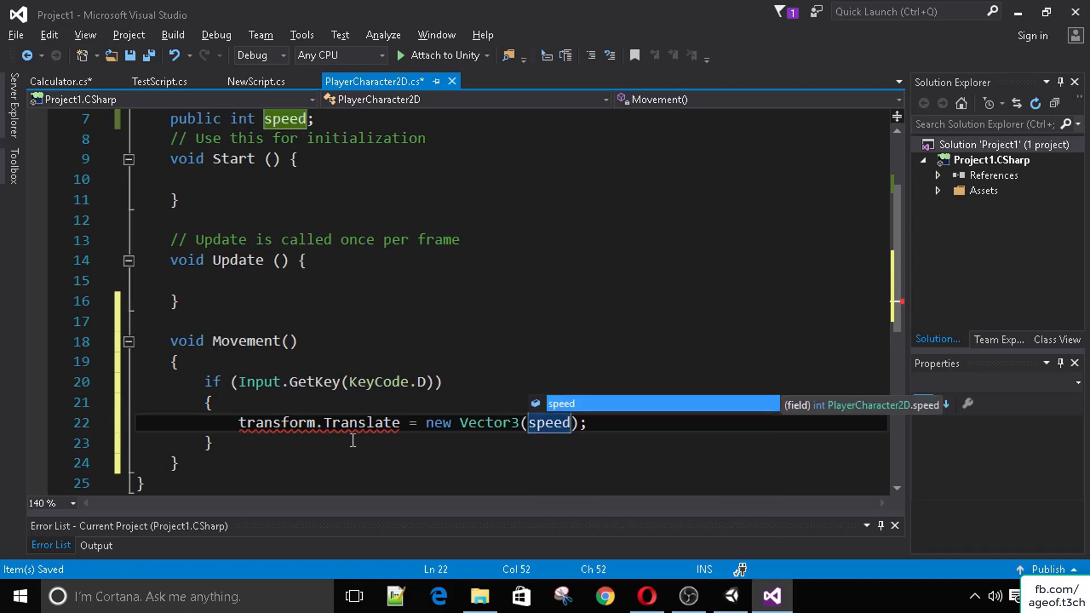
click(311, 121)
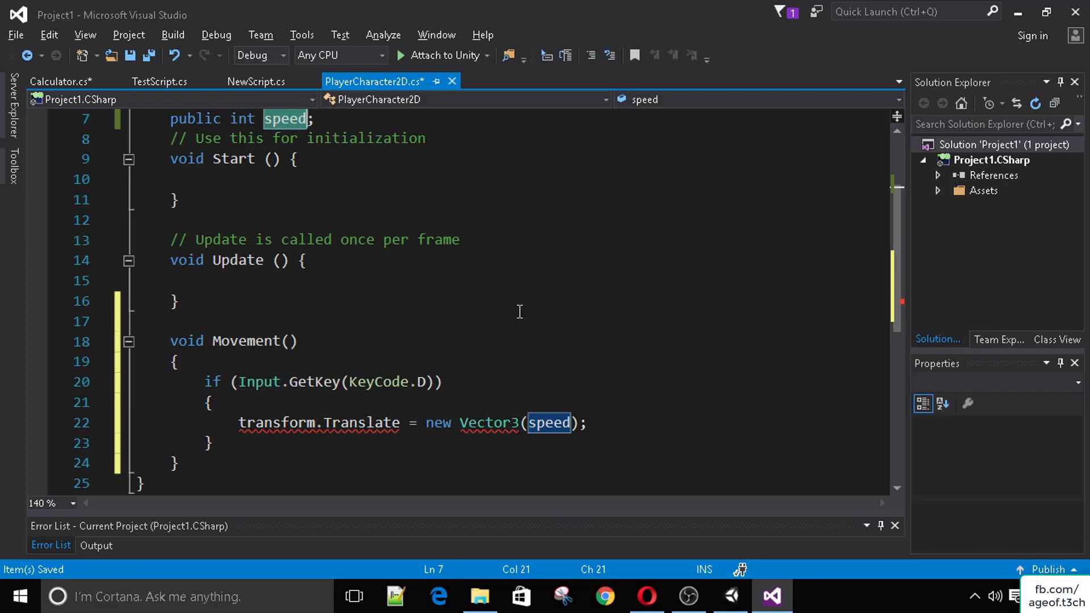
click(575, 423)
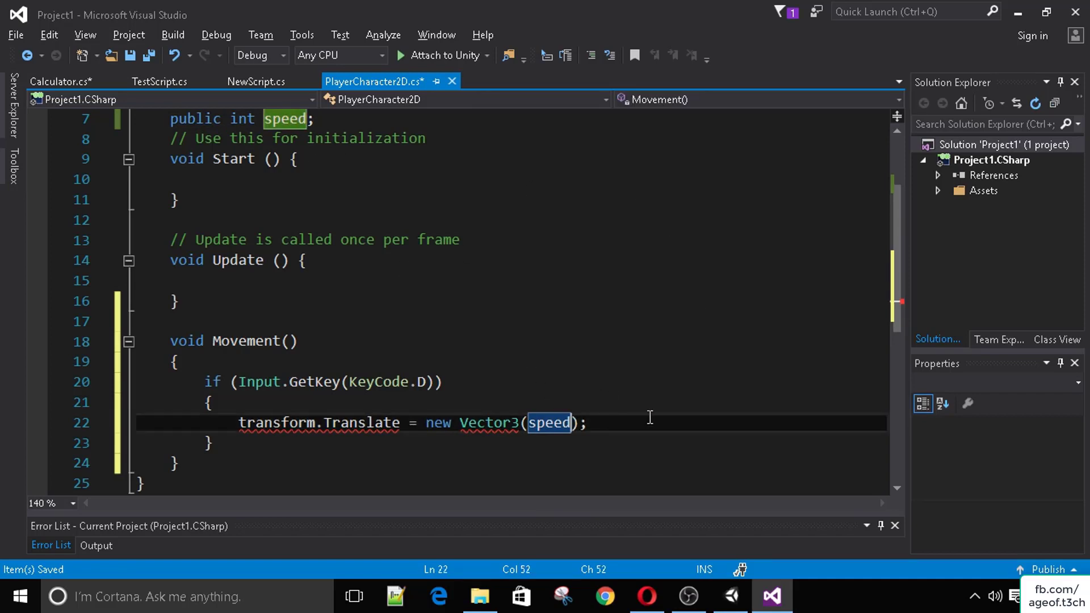
text(*)
text(.deltaTime, )
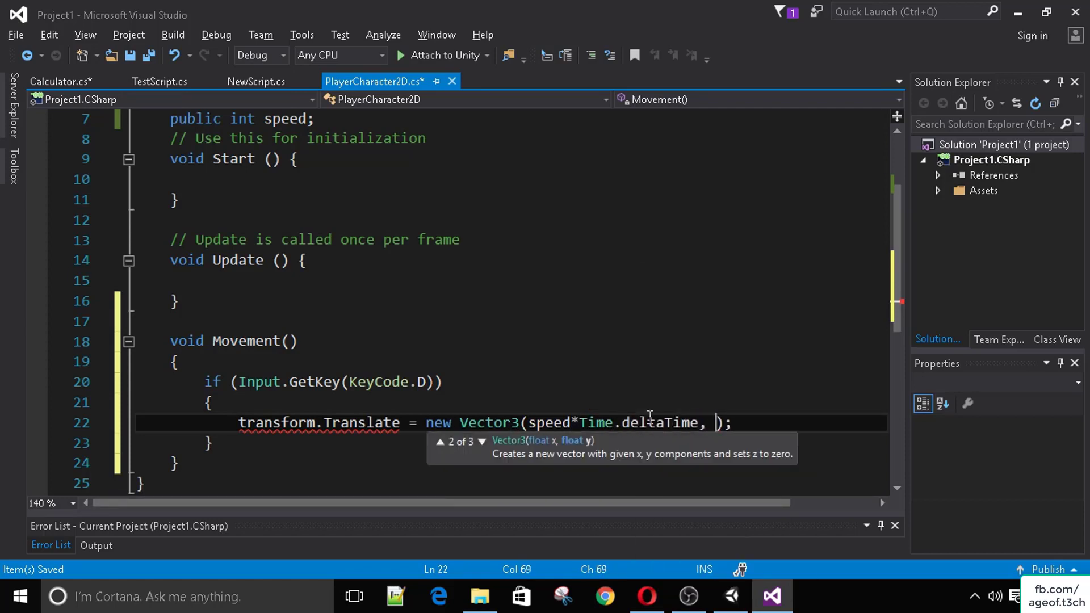
text(0,0)
key(ctrl+s)
scroll(650, 416, down, 2)
drag(527, 301, 781, 302)
click(782, 301)
scroll(679, 301, up, 1)
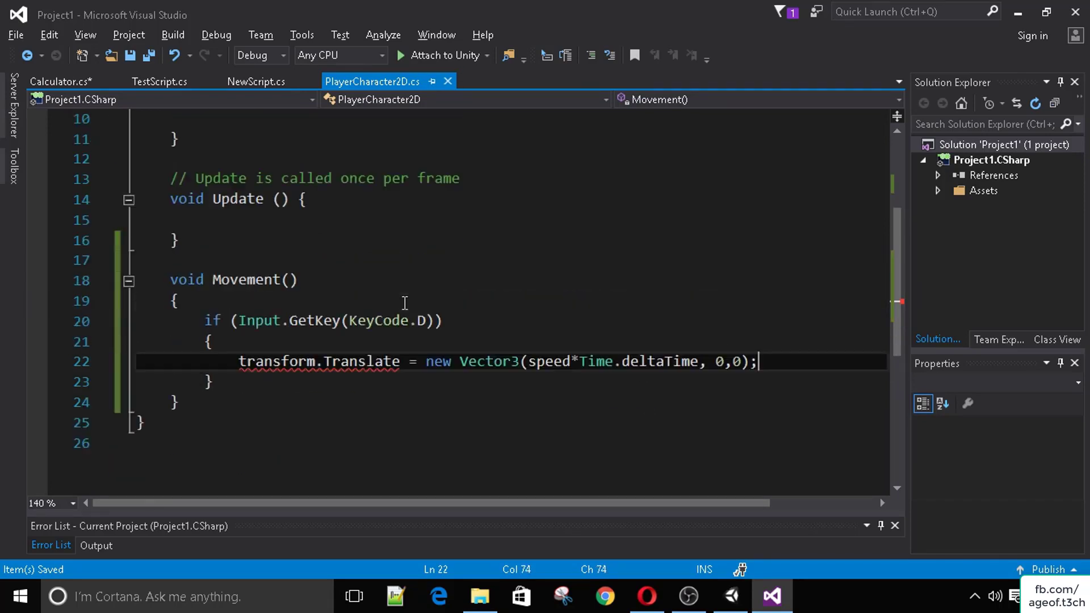
Step: Turn the Translate assignment into a method call with the new Vector3 as its parenthesised argument, and save the script
mouse_move(337, 370)
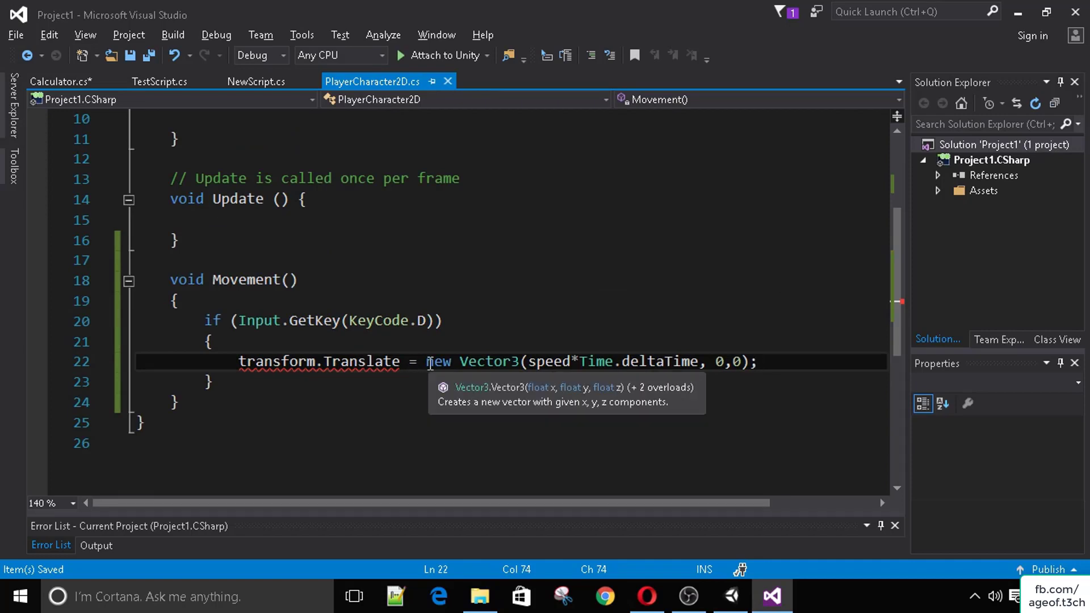
drag(426, 363, 402, 363)
key(BackSpace)
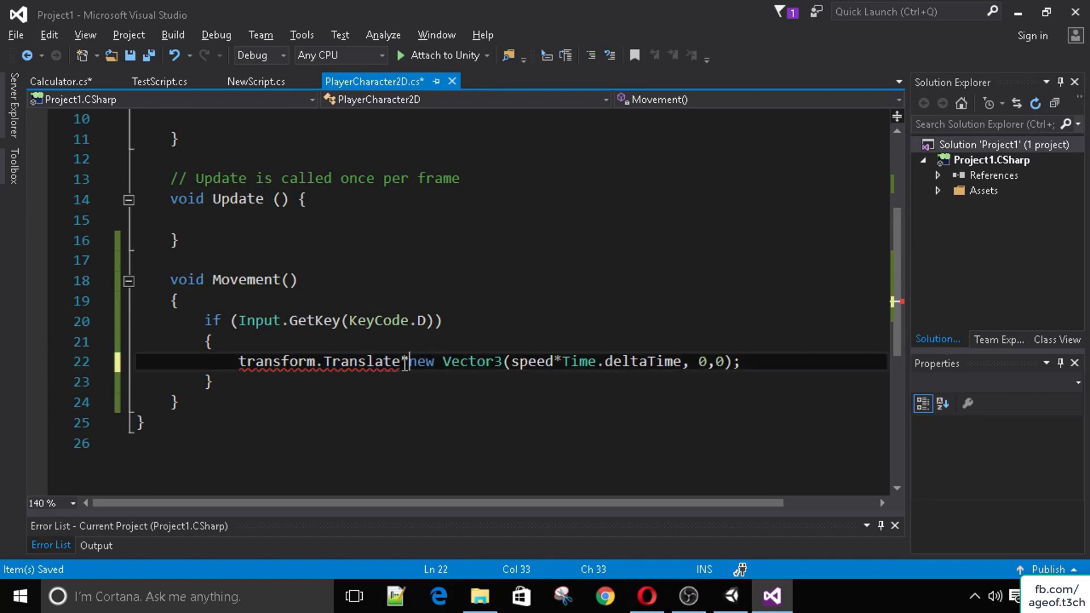
text(()
click(625, 426)
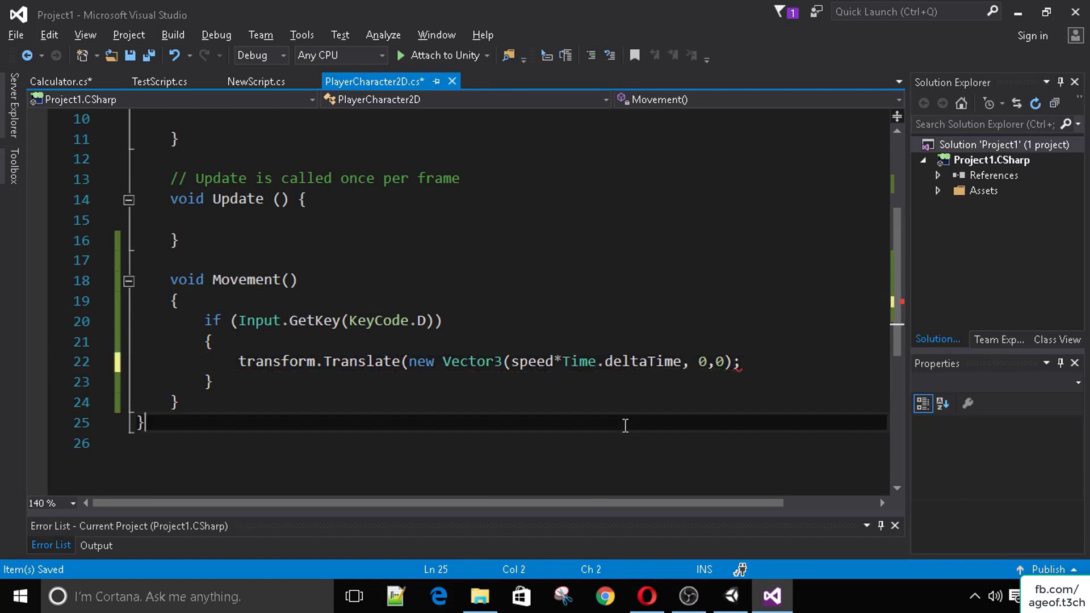
click(785, 365)
key(Left)
text())
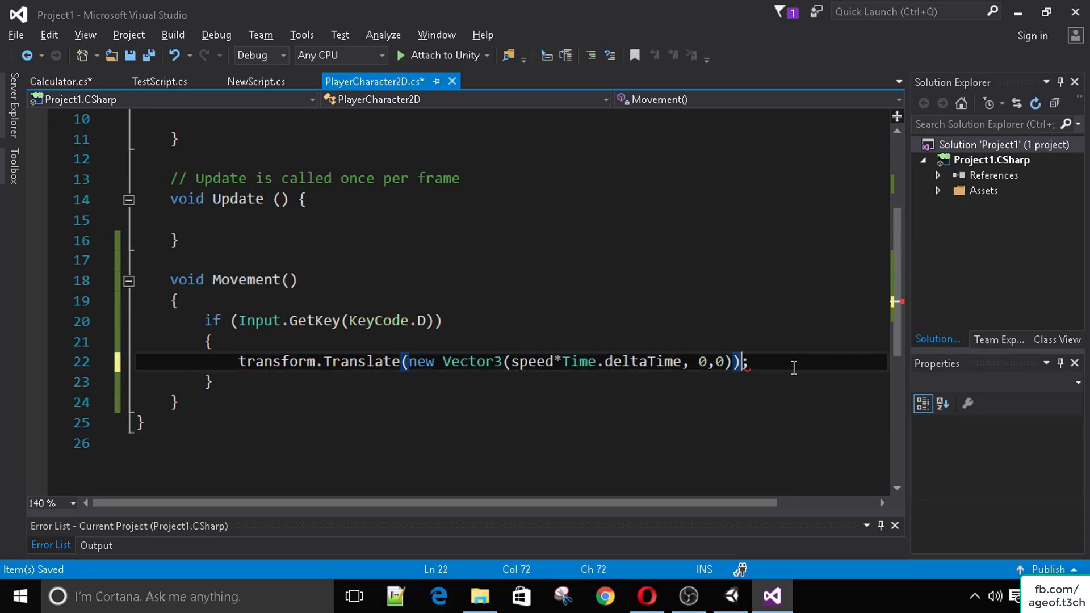
key(ctrl+s)
key(End)
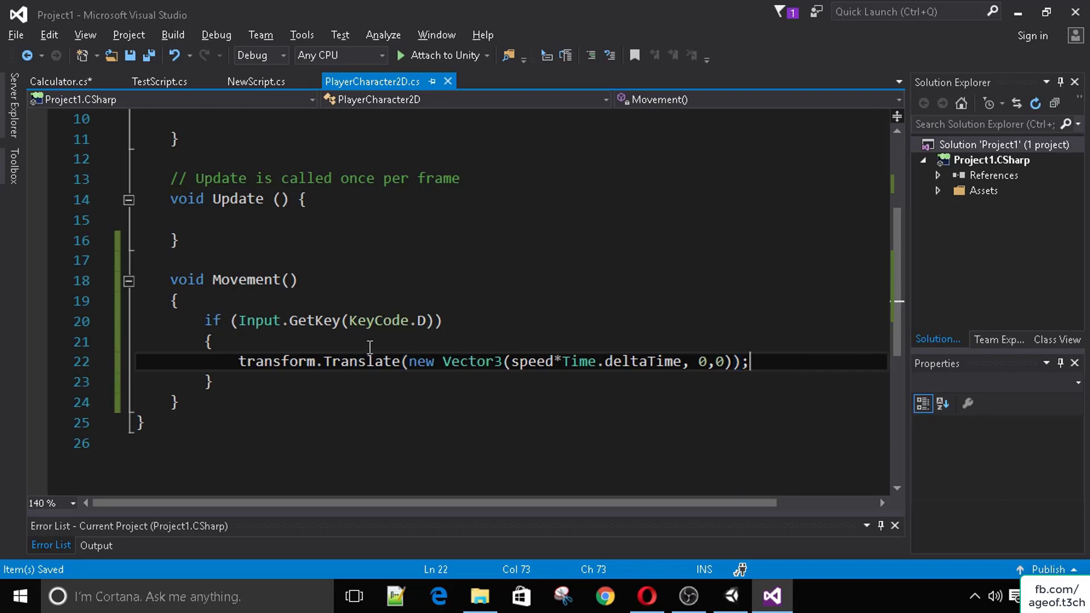
mouse_move(414, 357)
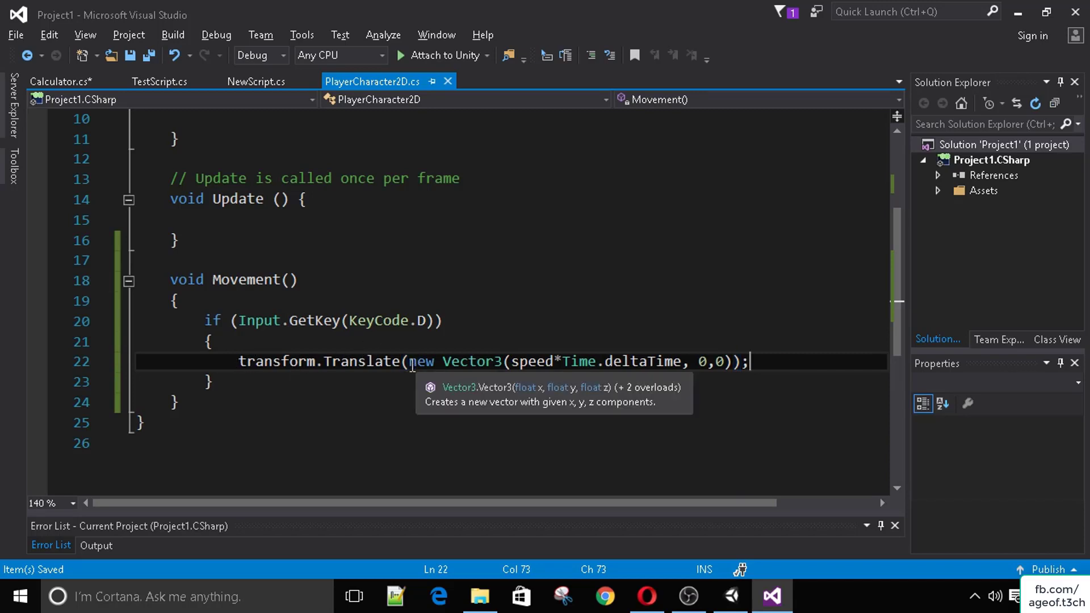
drag(411, 362, 502, 364)
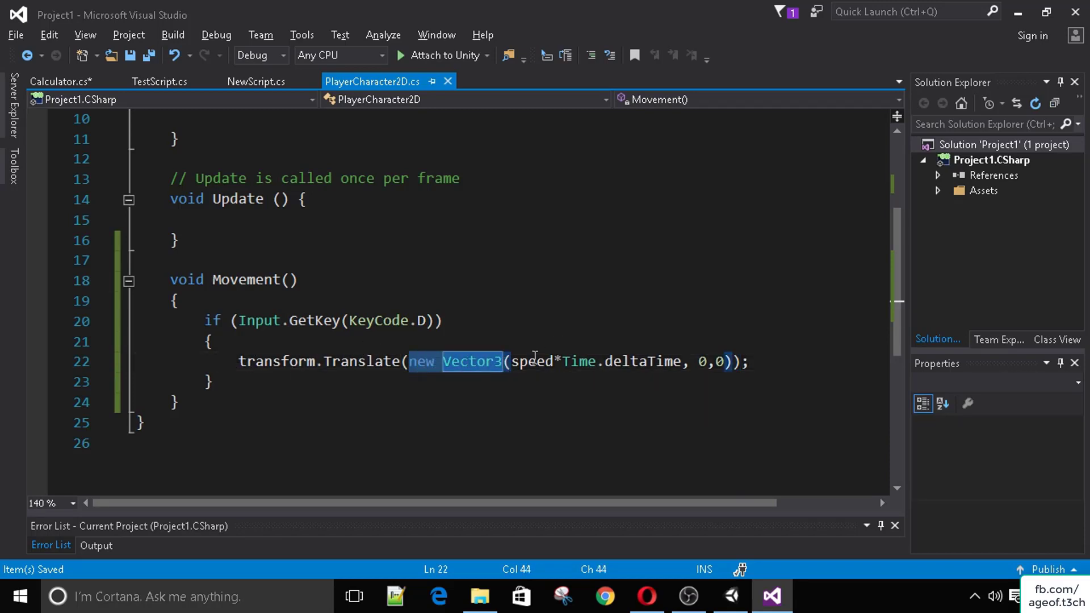
double_click(527, 363)
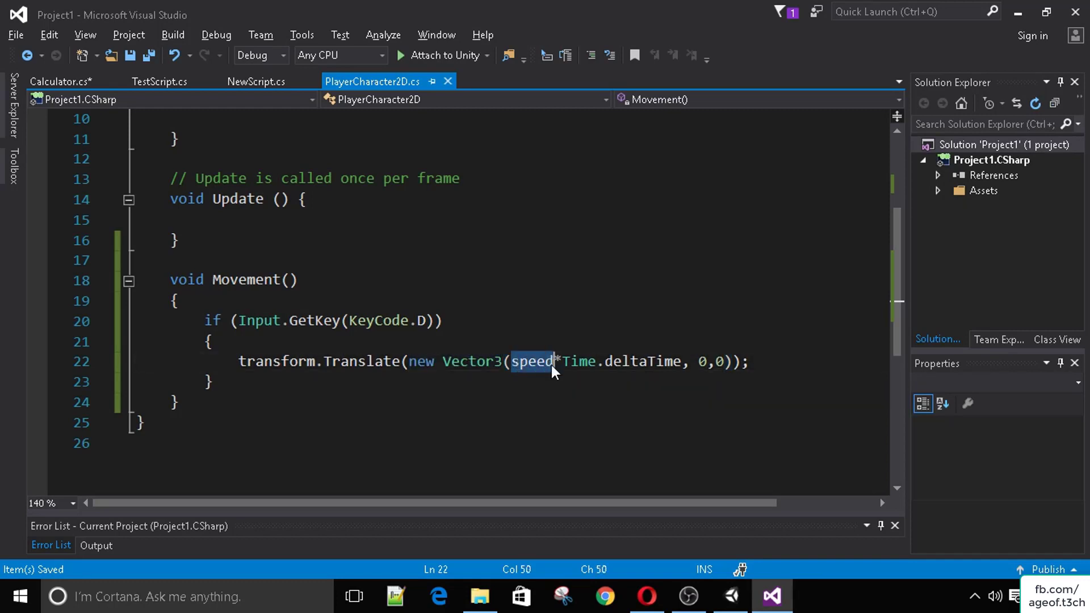
Step: Switch to Unity, run the scene, check the Character in the Scene view, and stop the run
click(732, 580)
click(514, 50)
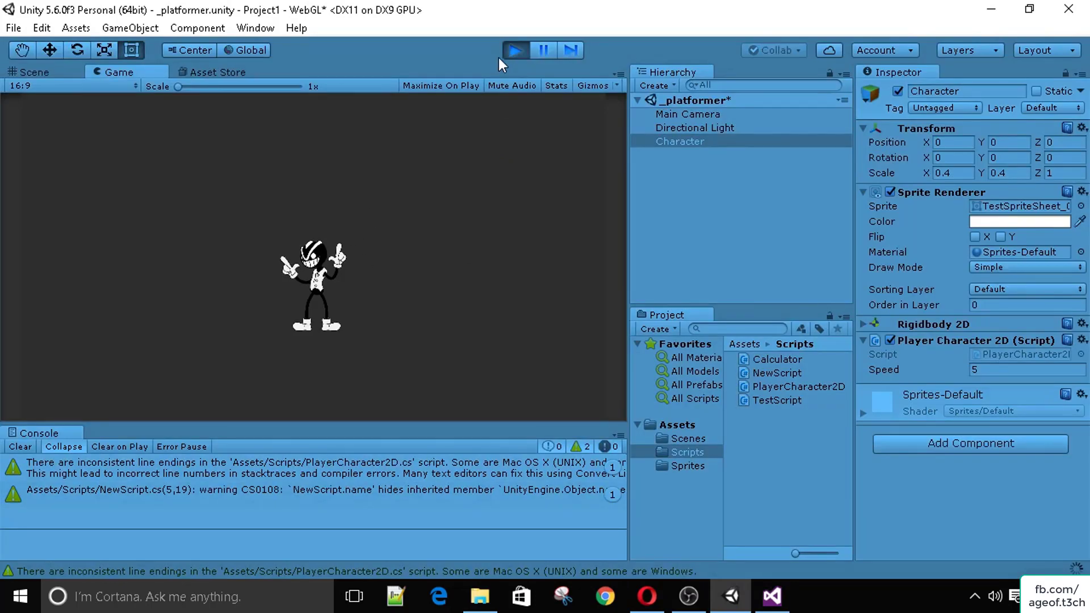
click(42, 67)
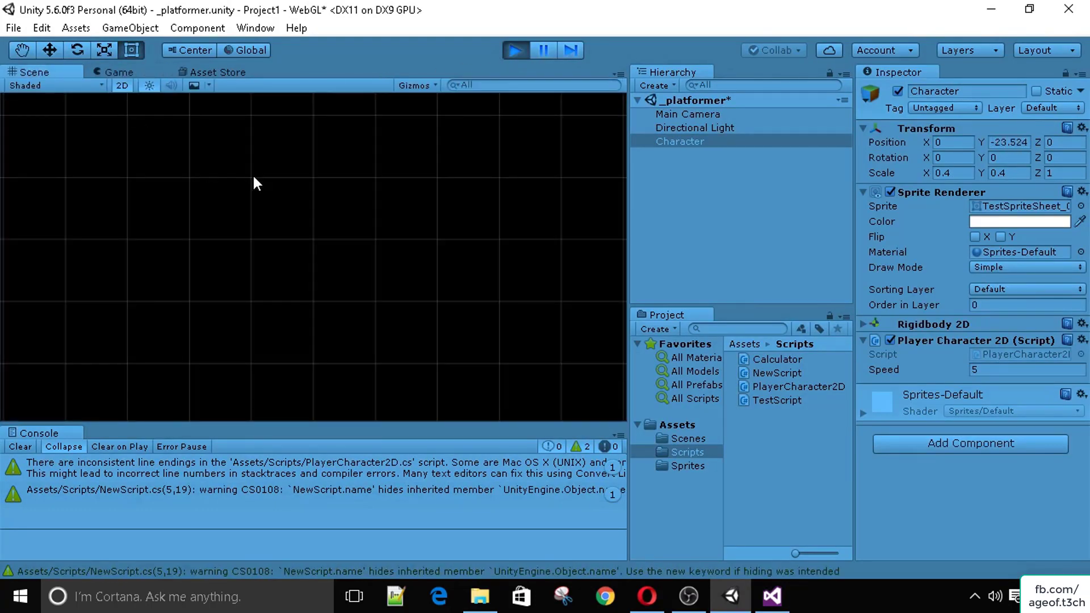
click(514, 50)
Step: Set the Gravity Scale of the Character's Rigidbody 2D to 0 and collapse the component
click(685, 143)
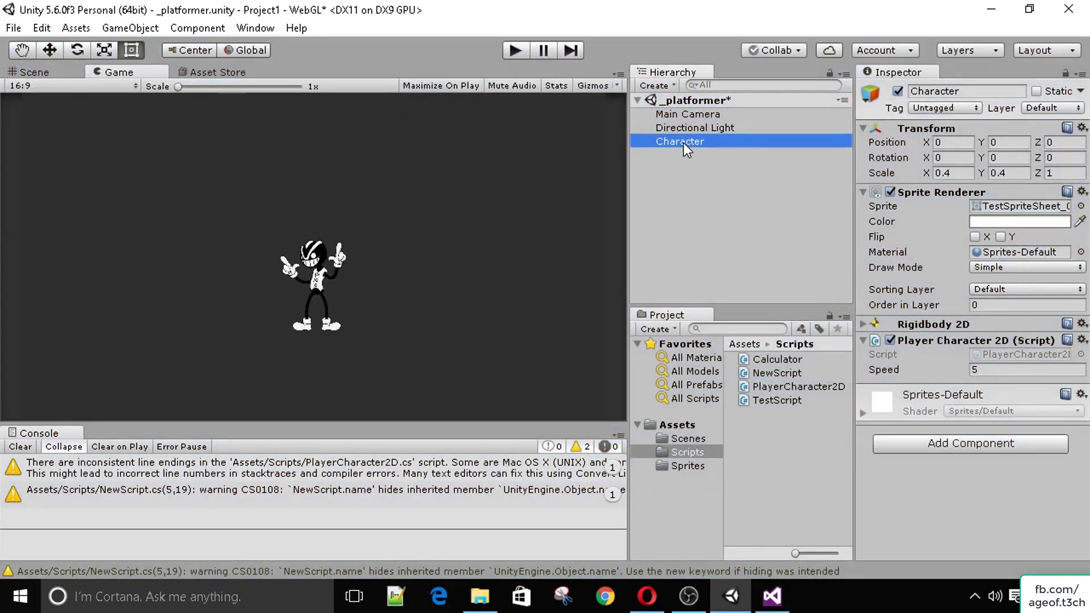
click(863, 324)
scroll(930, 335, down, 3)
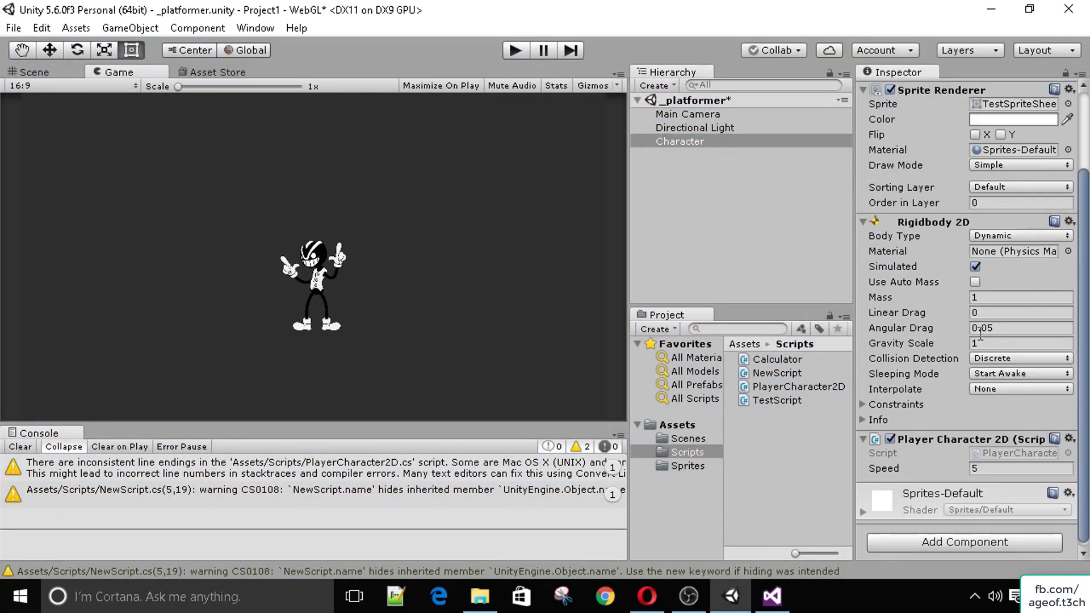
click(907, 346)
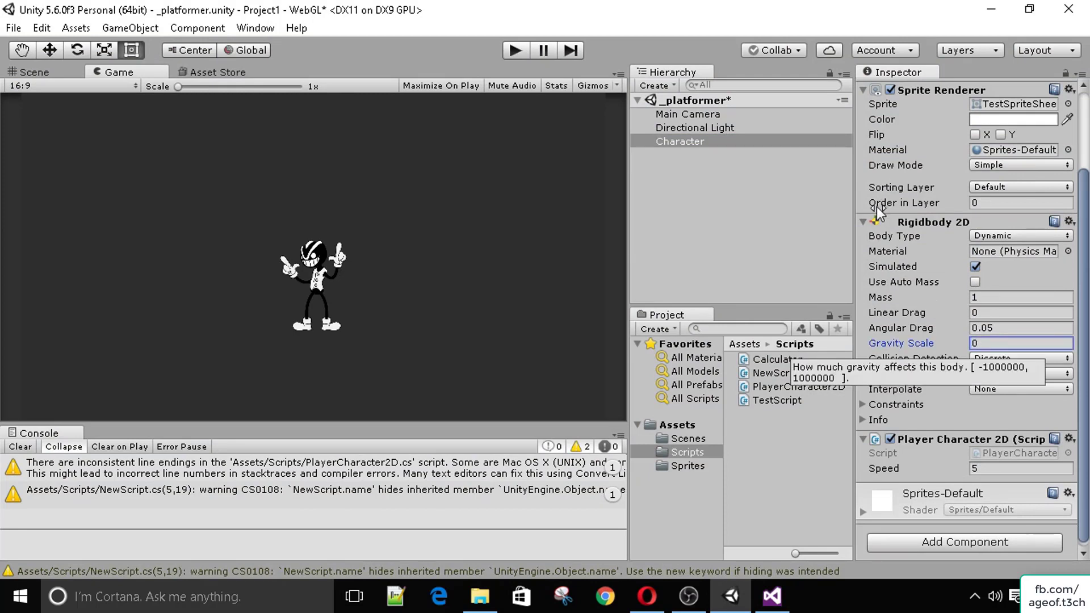
click(862, 223)
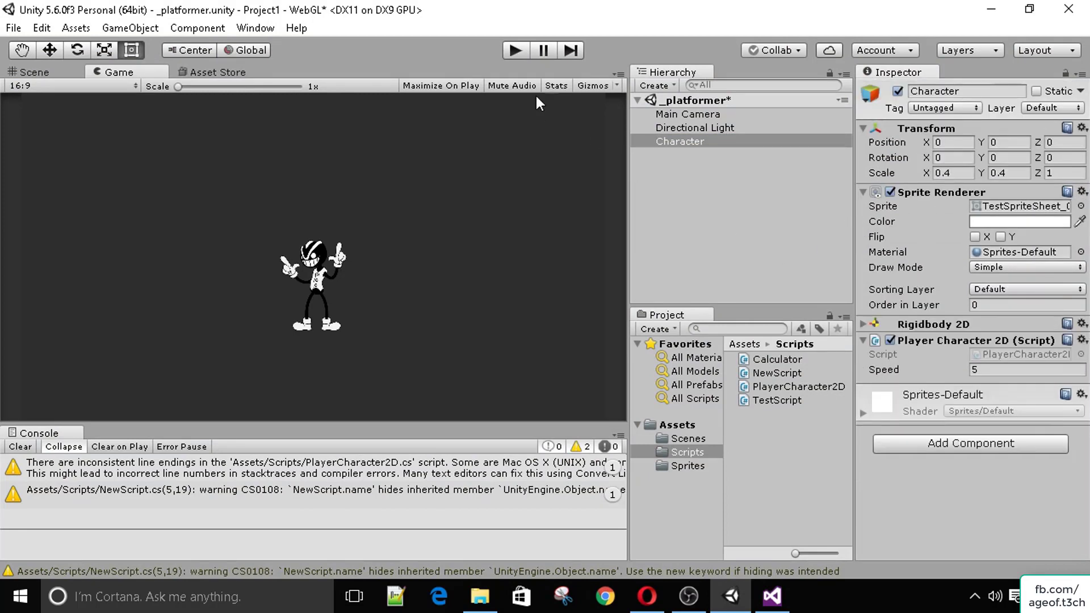
Step: Clear the console messages, run the scene again to test the Character, and stop it
click(8, 447)
click(514, 51)
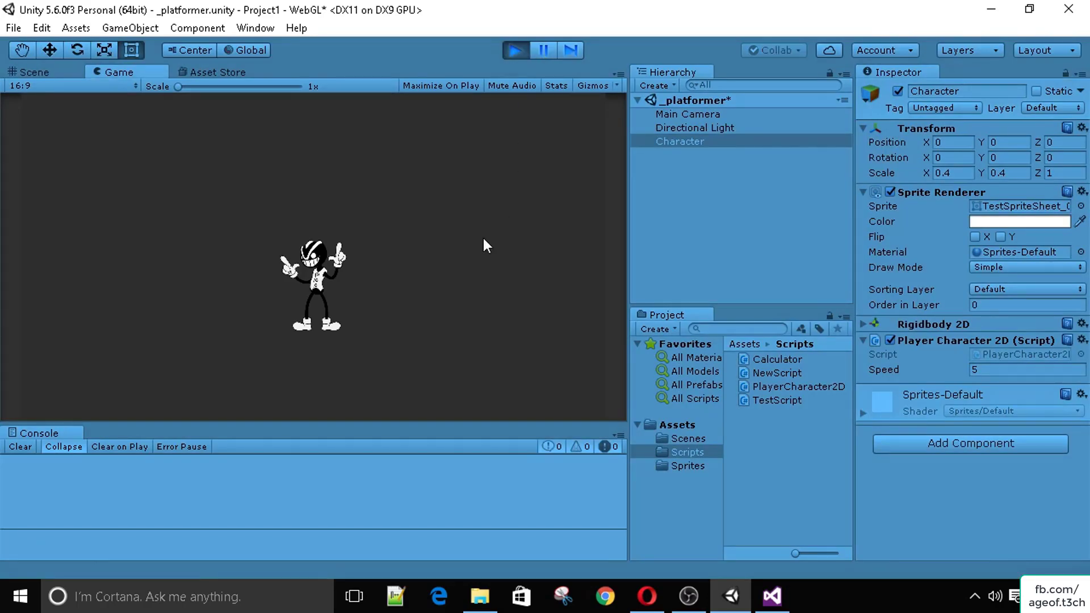
click(515, 50)
Step: Switch to Visual Studio, call Movement(); inside the Update method of PlayerCharacter2D.cs, and save the script
click(772, 596)
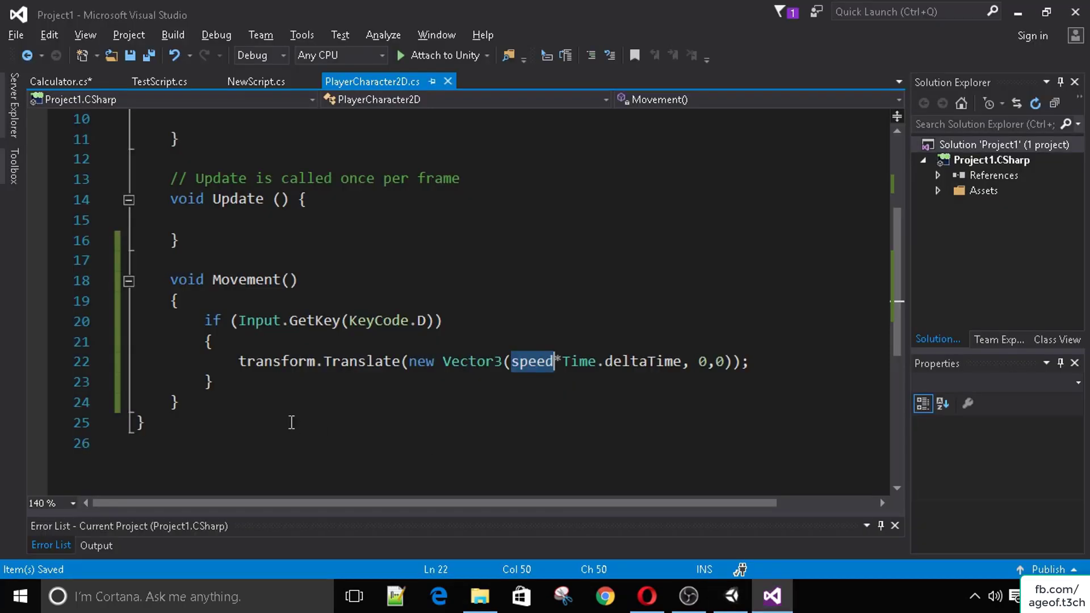
scroll(235, 312, up, 1)
click(234, 284)
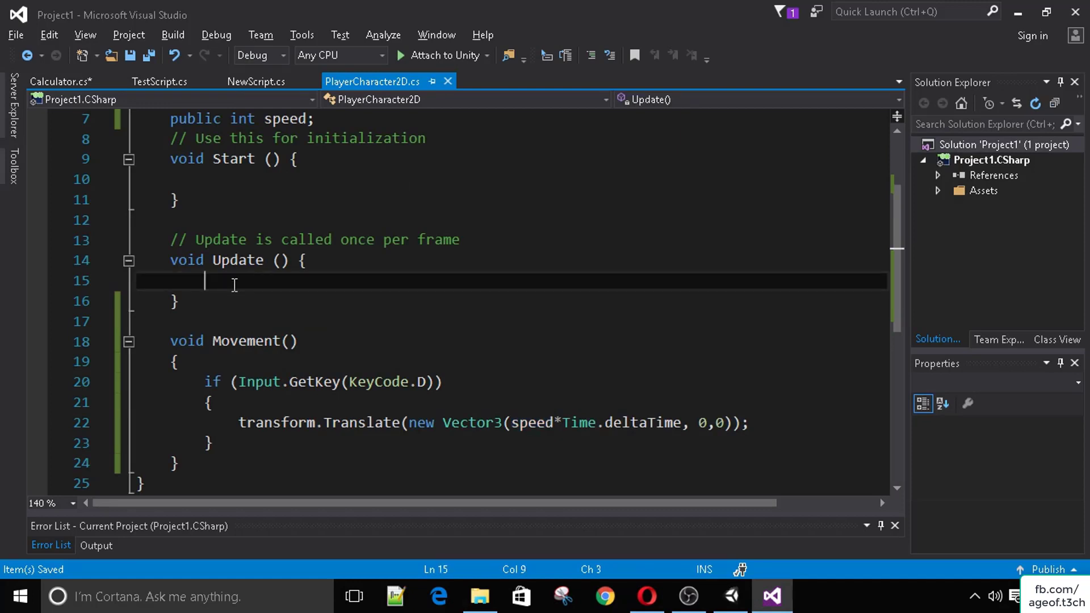
text(Move)
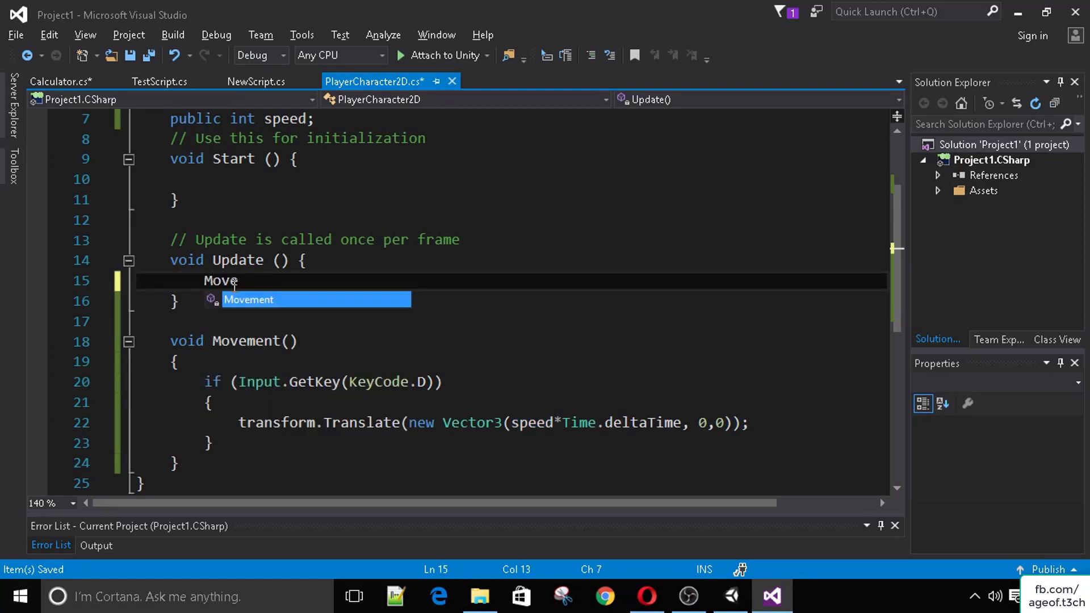
text(ment();)
key(ctrl+s)
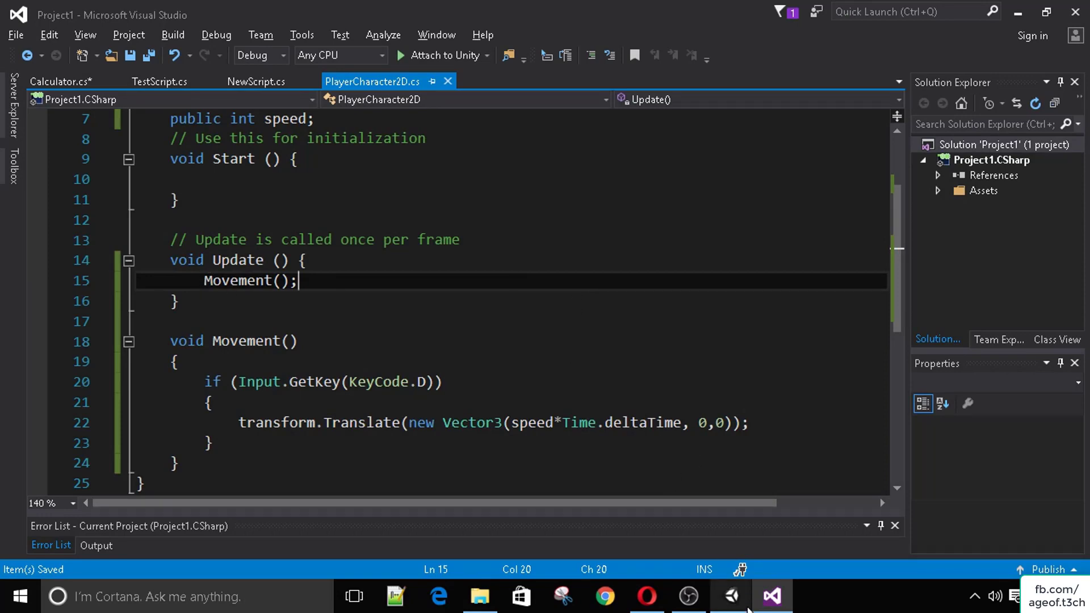
Step: Switch to Unity, run the scene, move the Character to the right to test the script, and stop the run
click(731, 596)
click(508, 51)
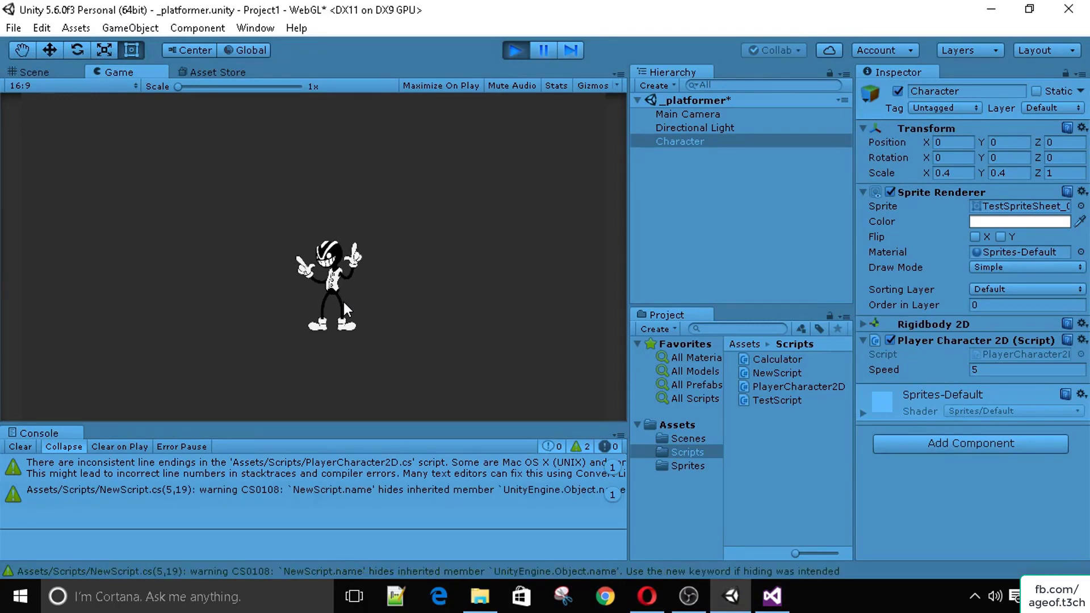
key(Right)
key(Right)
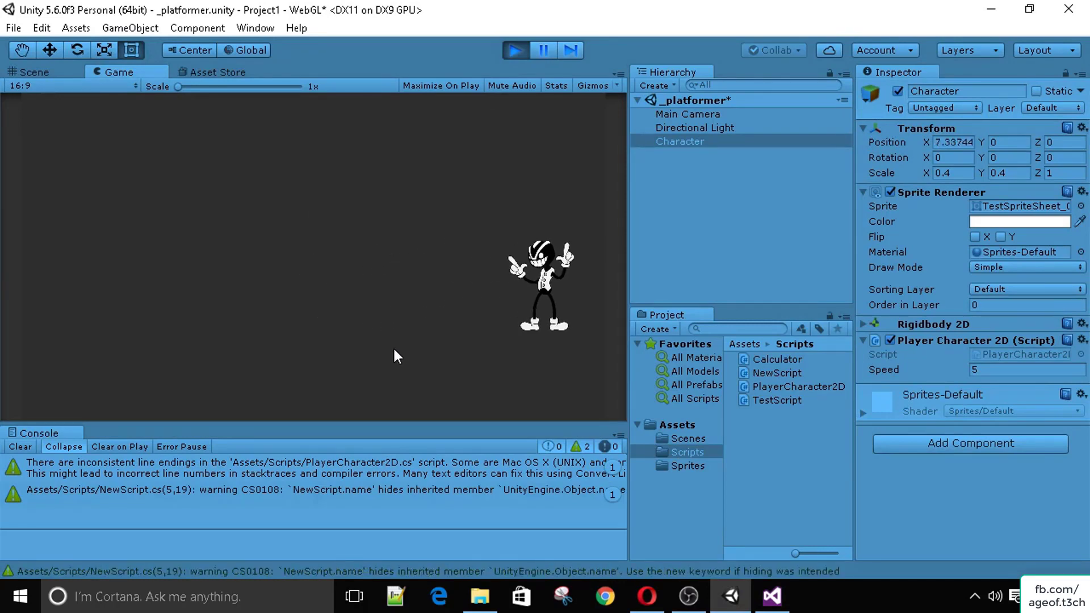
click(509, 54)
Step: Back in Visual Studio, add an else if (Input.GetKey(KeyCode.A)) branch with an empty brace block after the D-key condition in Movement
click(769, 597)
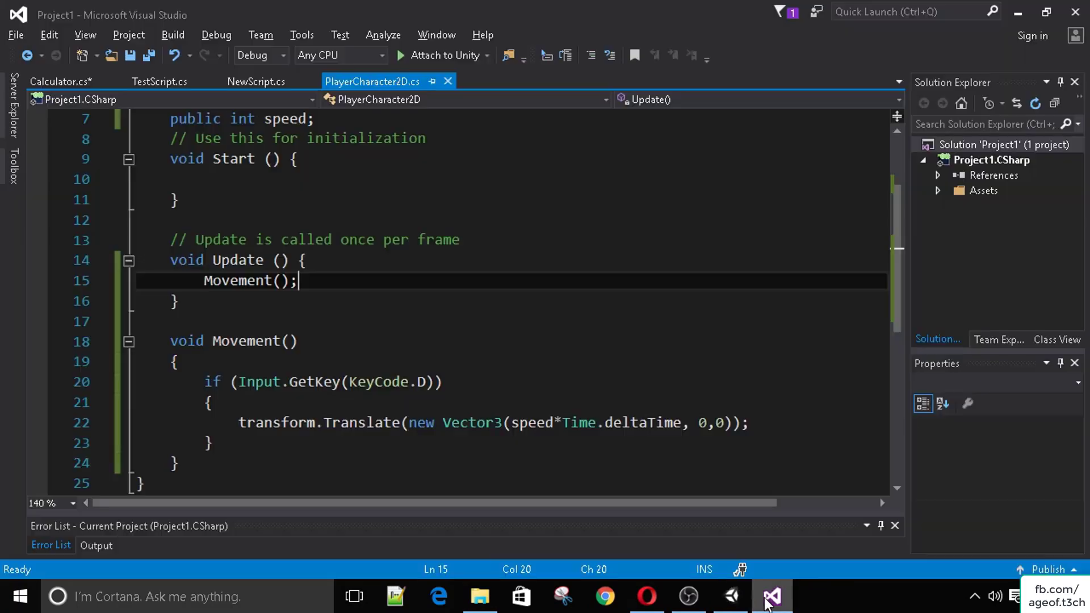
scroll(319, 406, down, 2)
click(241, 318)
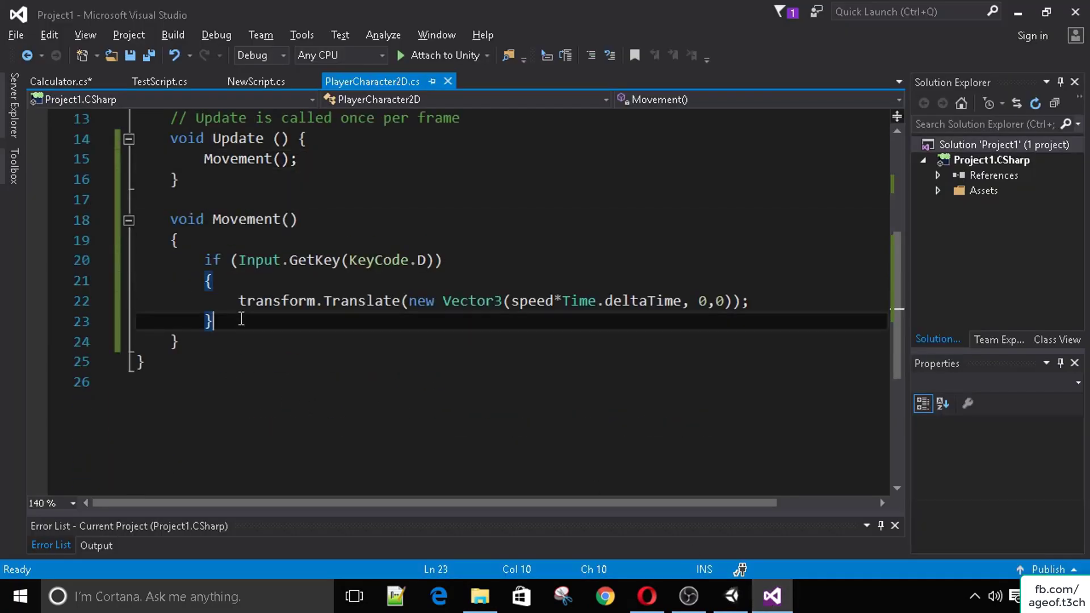
key(Return)
text(else if(Input)
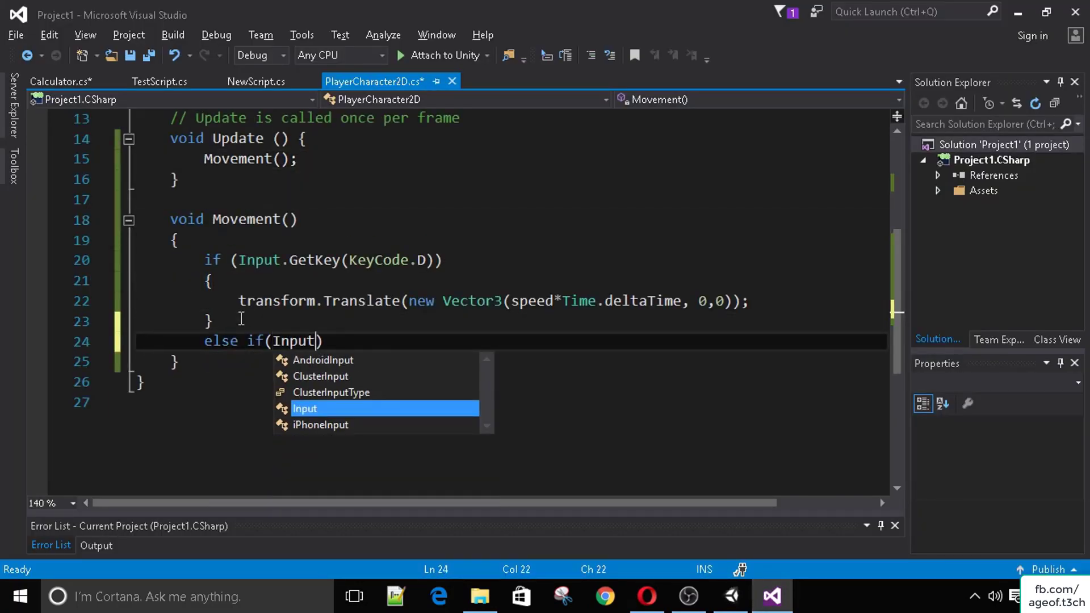
text(.GetKey(Key)
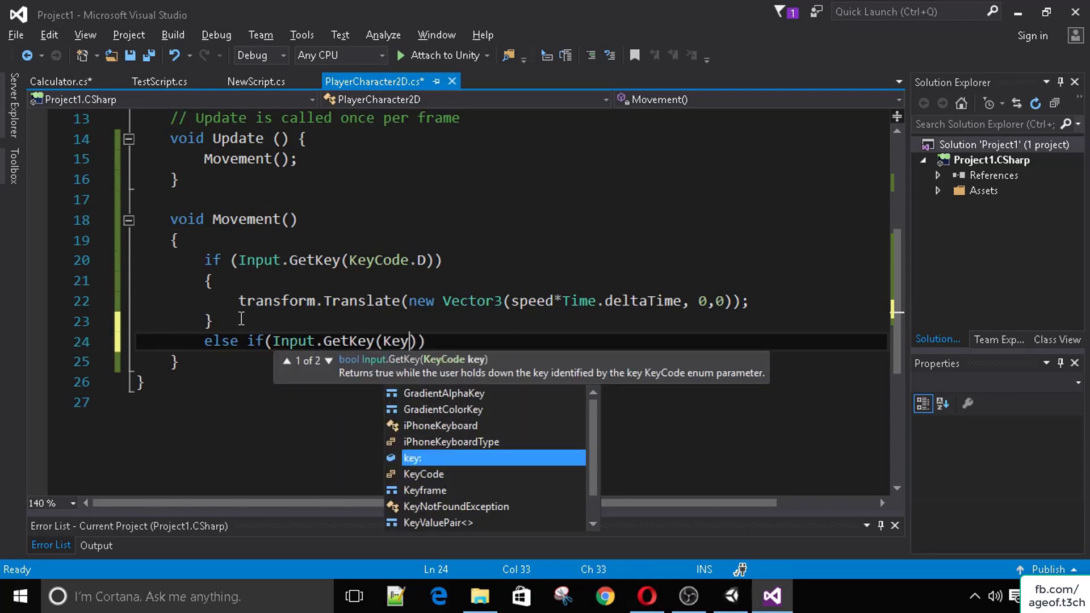
text(Code.A)
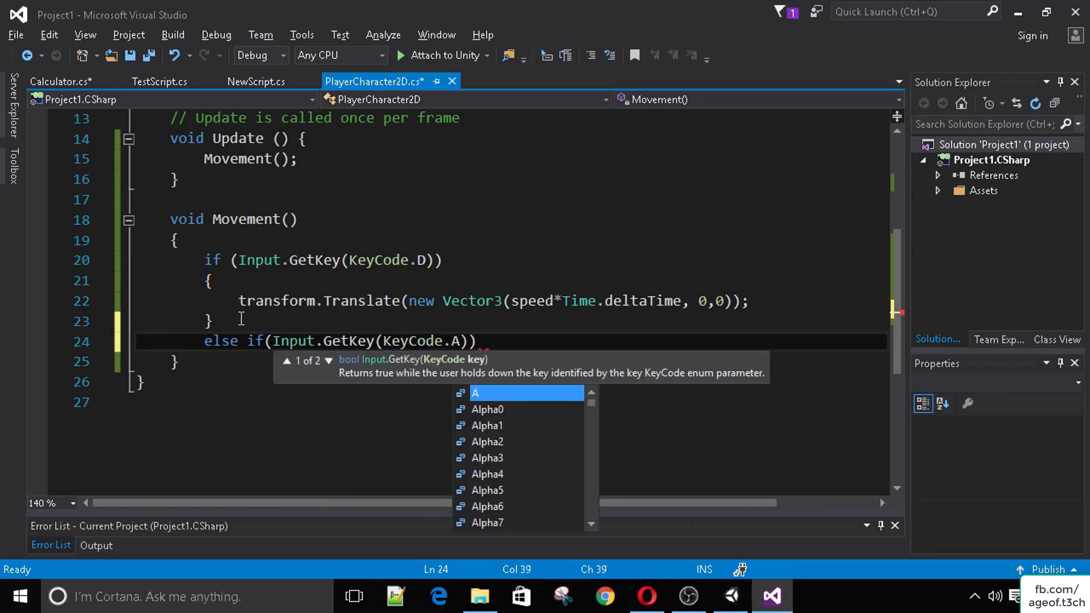
key(End)
key(Return)
text({)
key(Return)
key(Return)
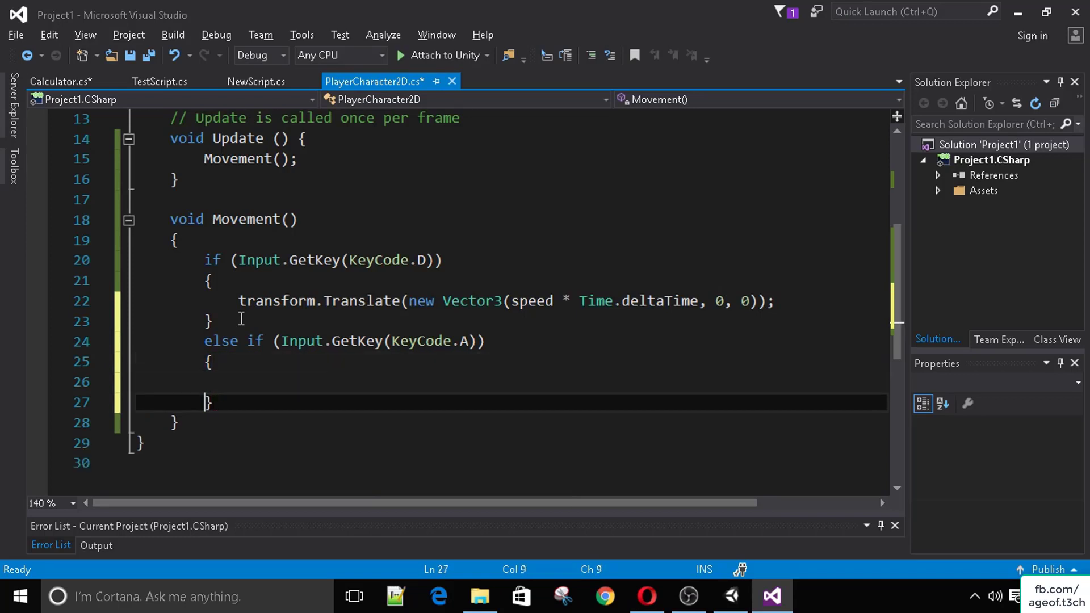
Step: Write transform.Translate(new Vector3()); inside the A-key branch and save the script
key(Up)
text(transform.T)
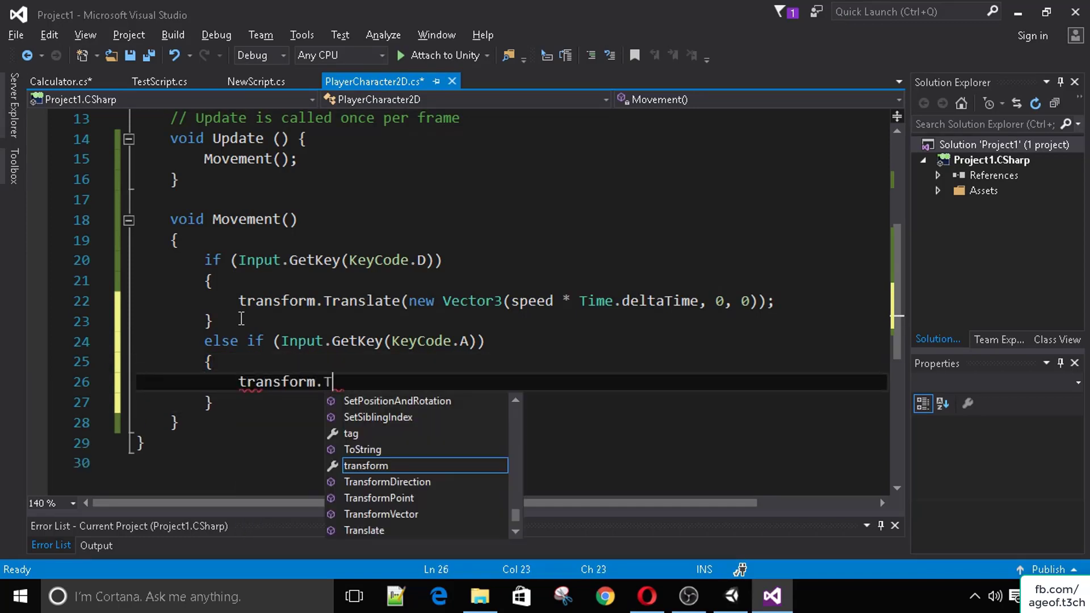
text(ranslate(new)
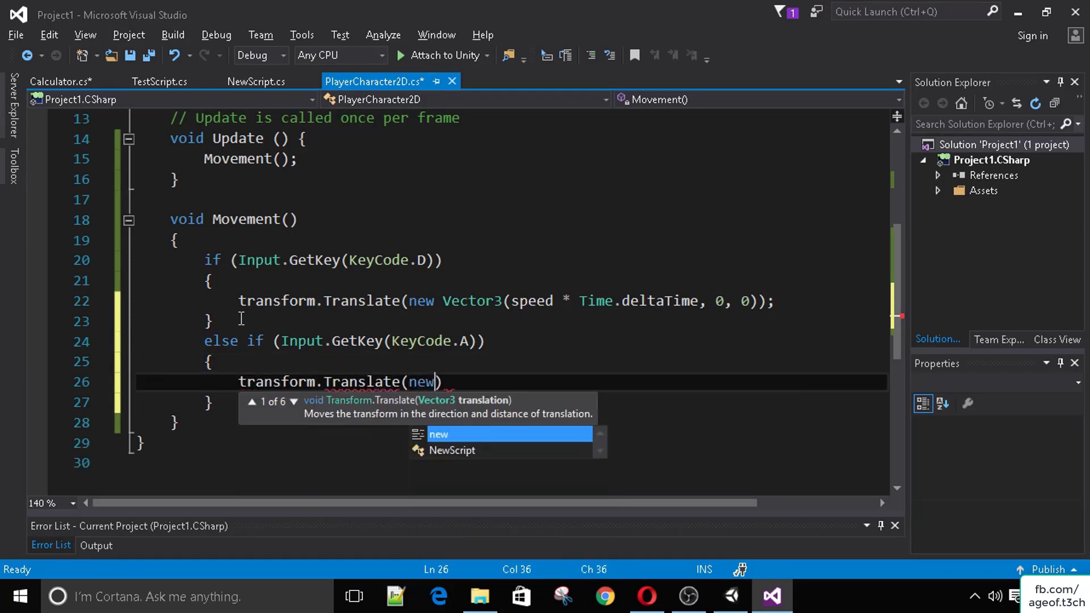
text( Vector3()
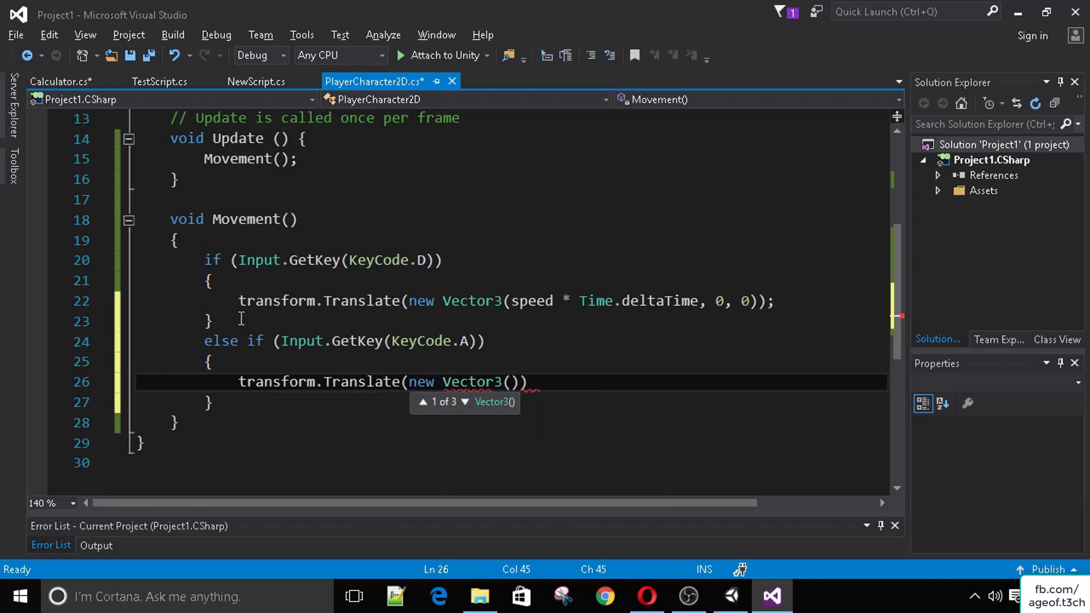
click(548, 381)
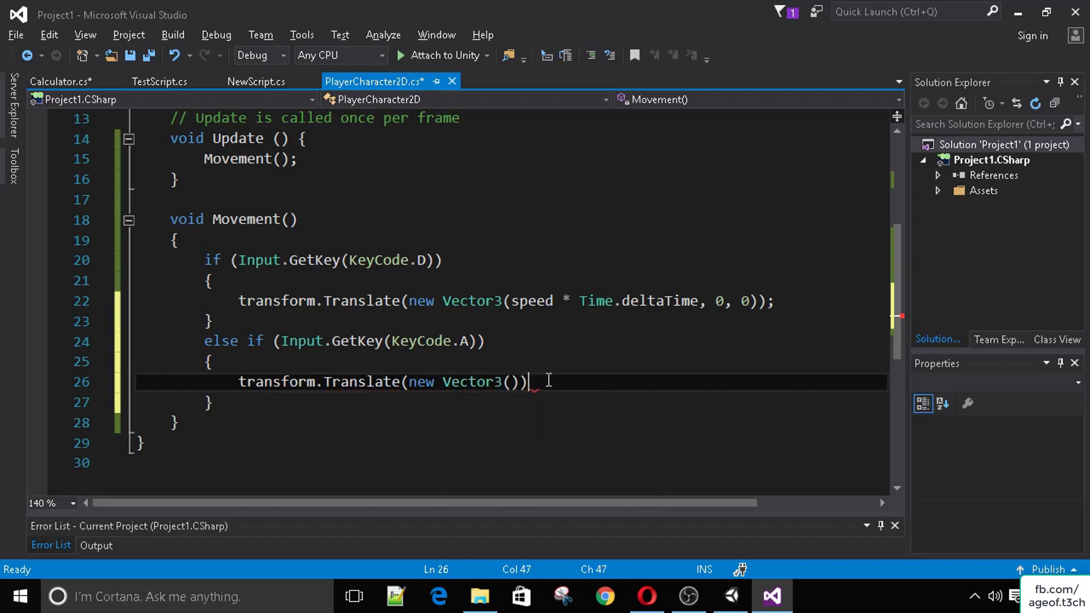
text(;)
key(ctrl+s)
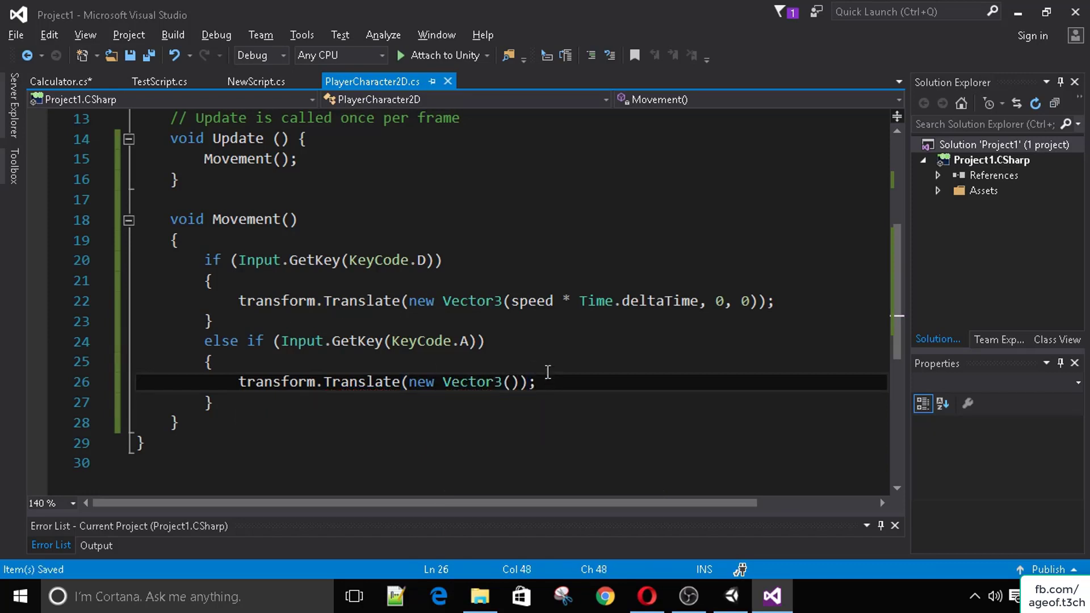
Step: Review the speed * Time.deltaTime argument of the D-key branch and the Character's X position field in Unity
drag(511, 301, 691, 327)
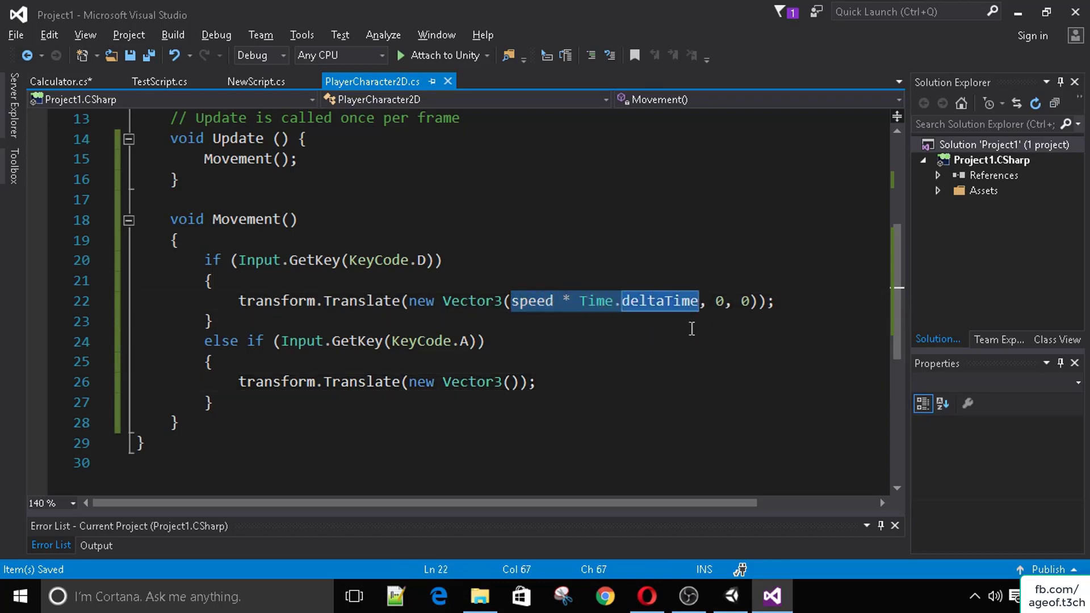
click(730, 602)
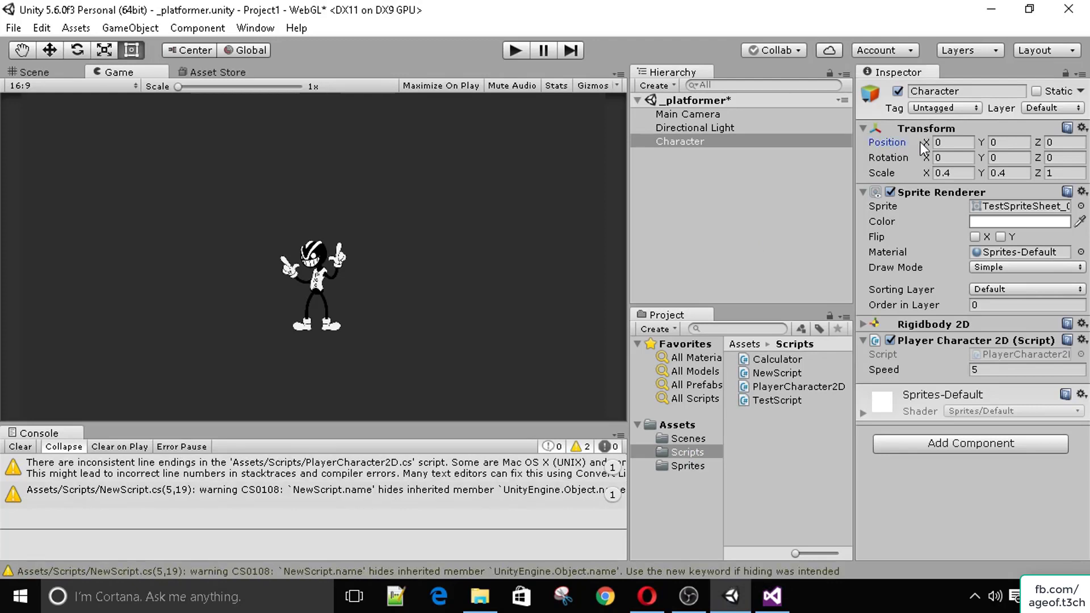
drag(921, 142, 915, 142)
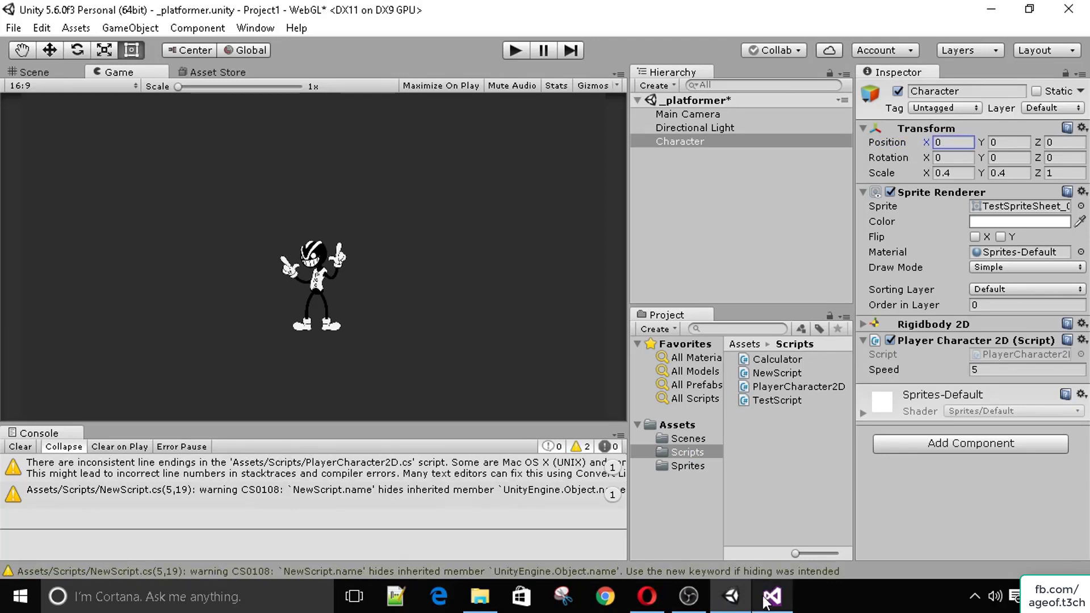
Step: In Visual Studio, fill the A-key branch's Vector3 with -speed*Time.deltaTime, 0,0 and save the script
click(772, 596)
click(510, 383)
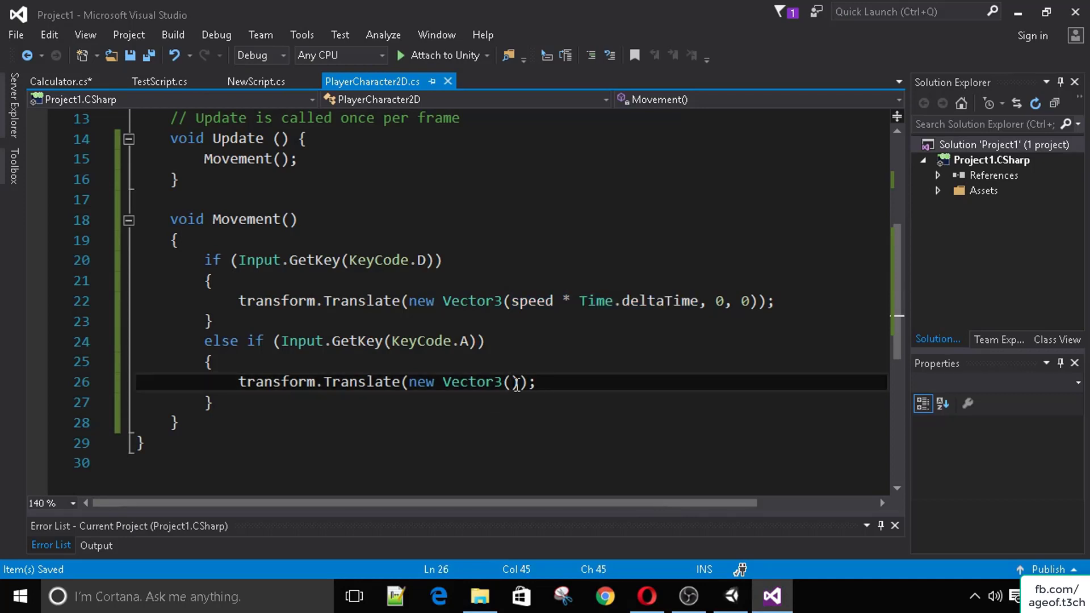
text(-speed&)
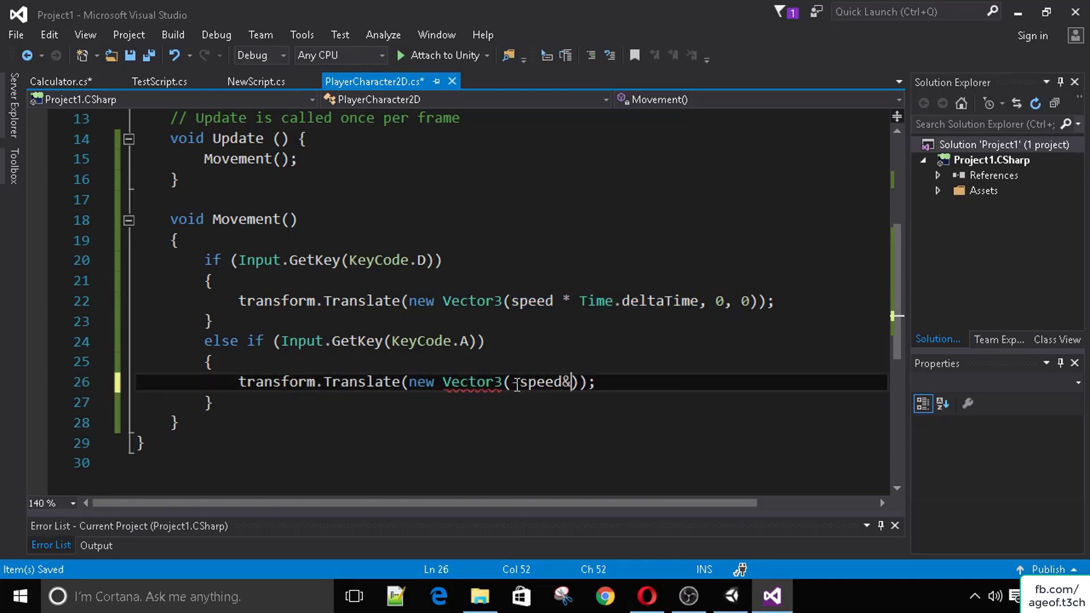
key(BackSpace)
text(*Time.delta)
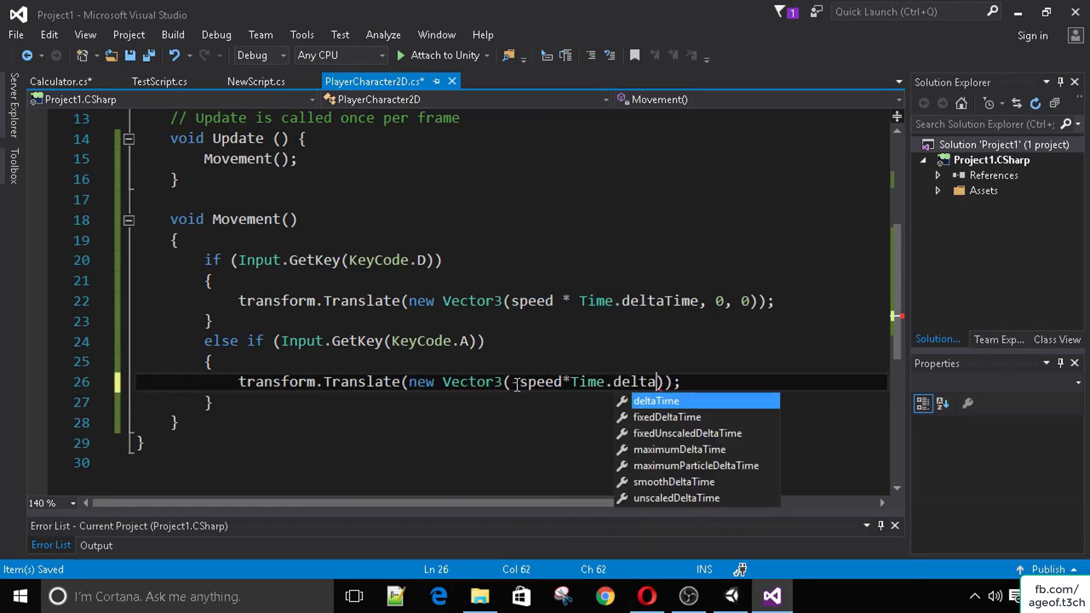
key(Tab)
text(, -)
text(,0)))
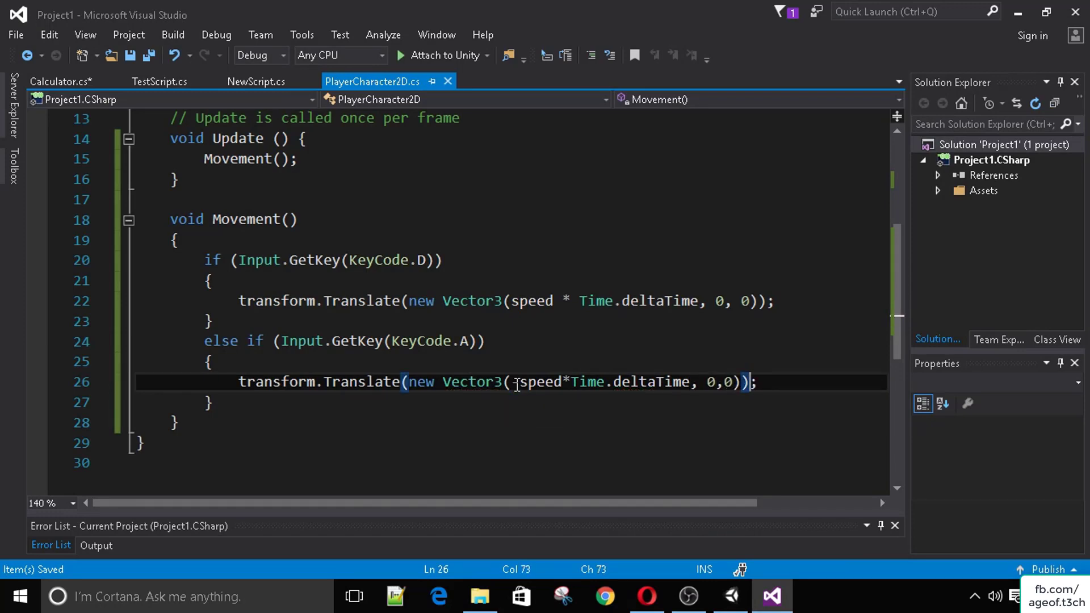
Step: Switch to Unity, clear the console, and run the scene to test moving the Character left and right
click(732, 596)
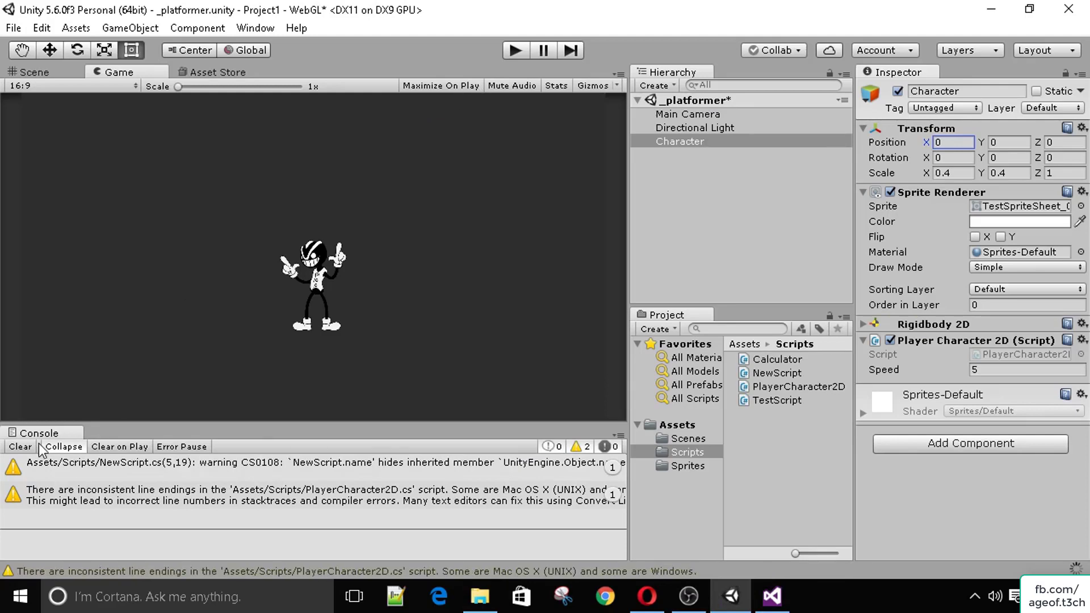
click(21, 447)
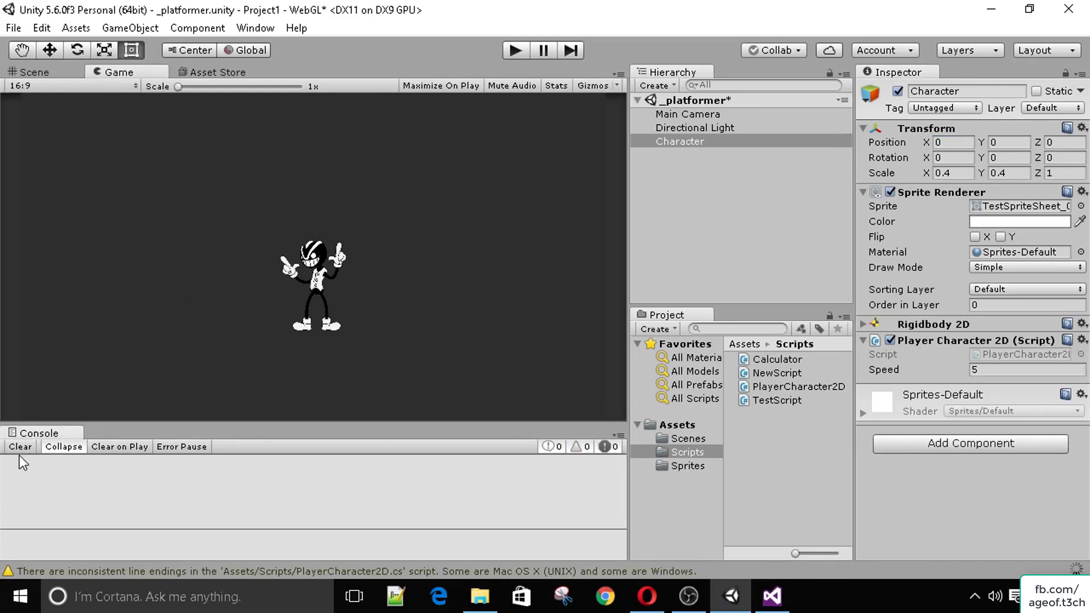
click(520, 47)
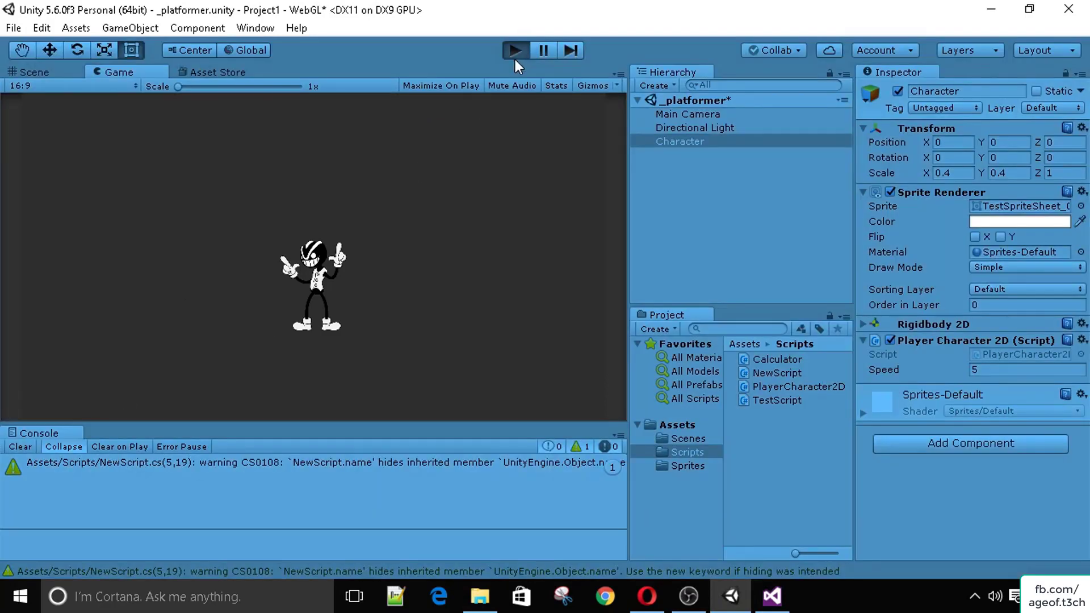
key(Left)
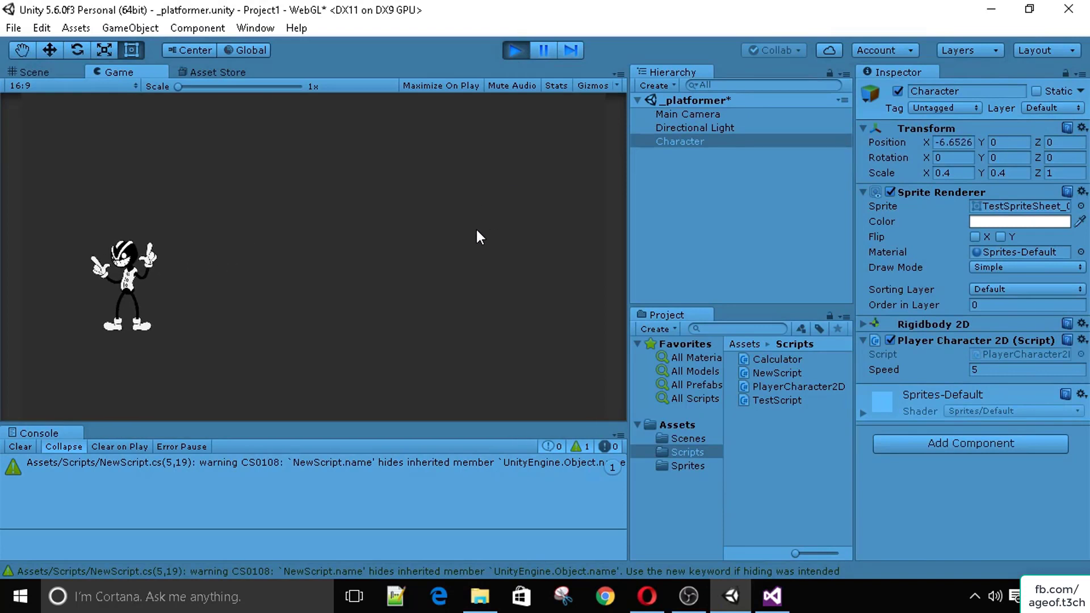
key(Right)
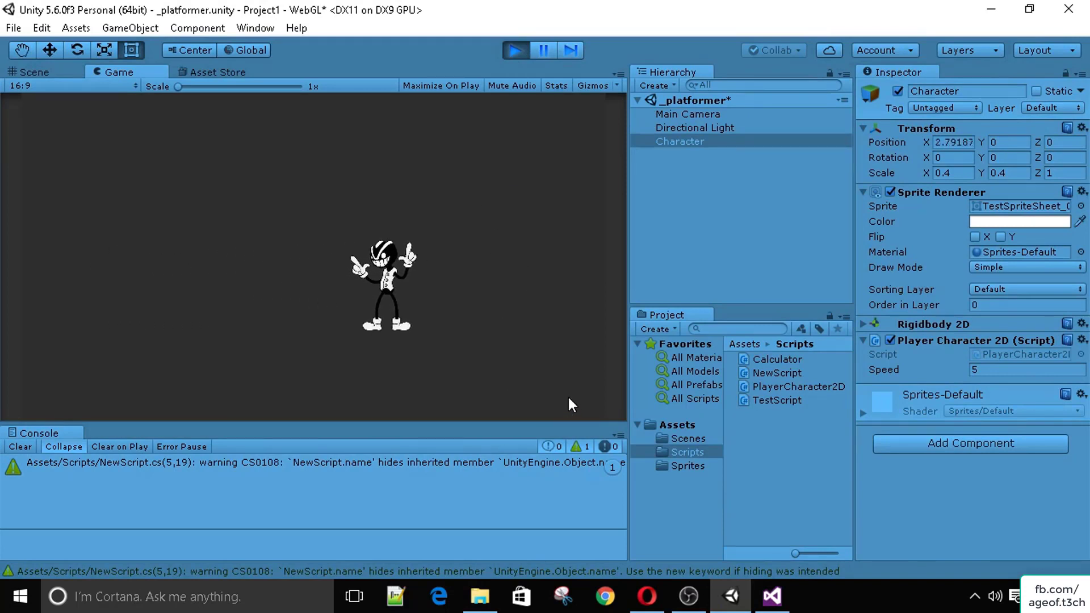
key(Left)
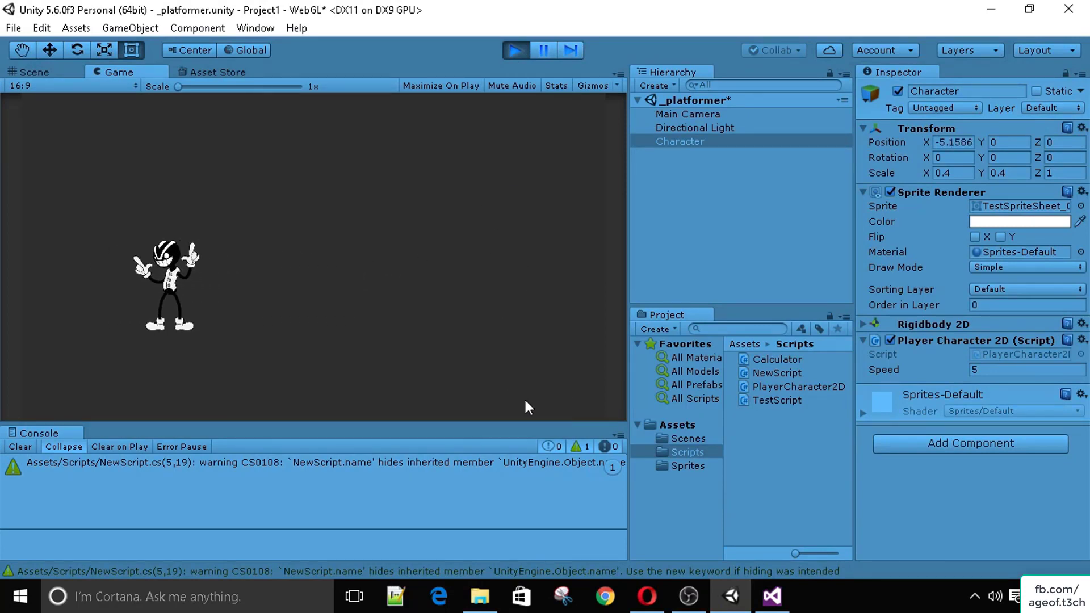
key(Left)
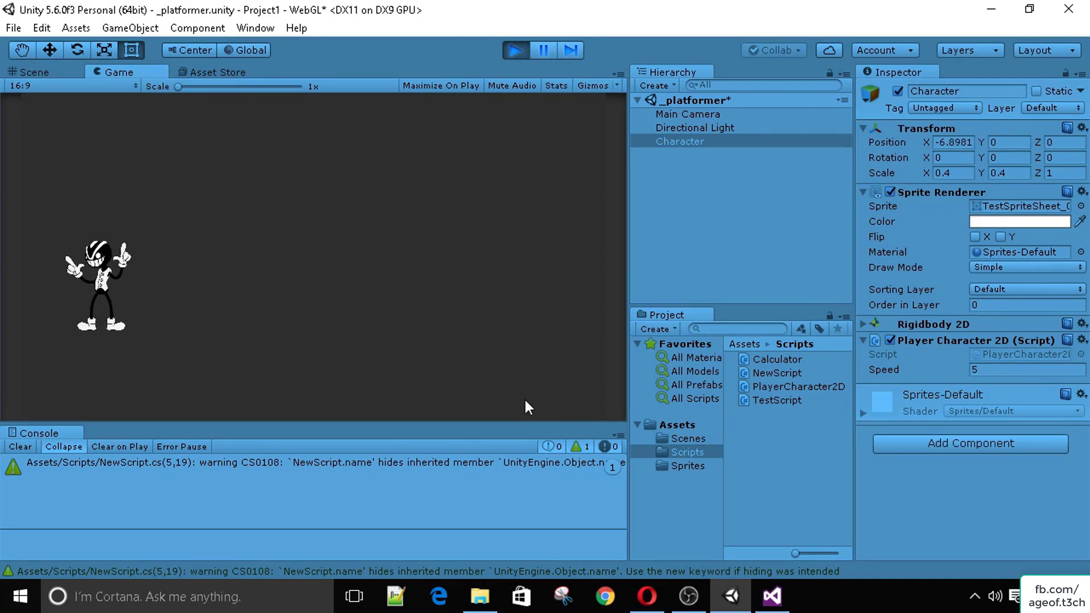
key(Right)
key(Right)
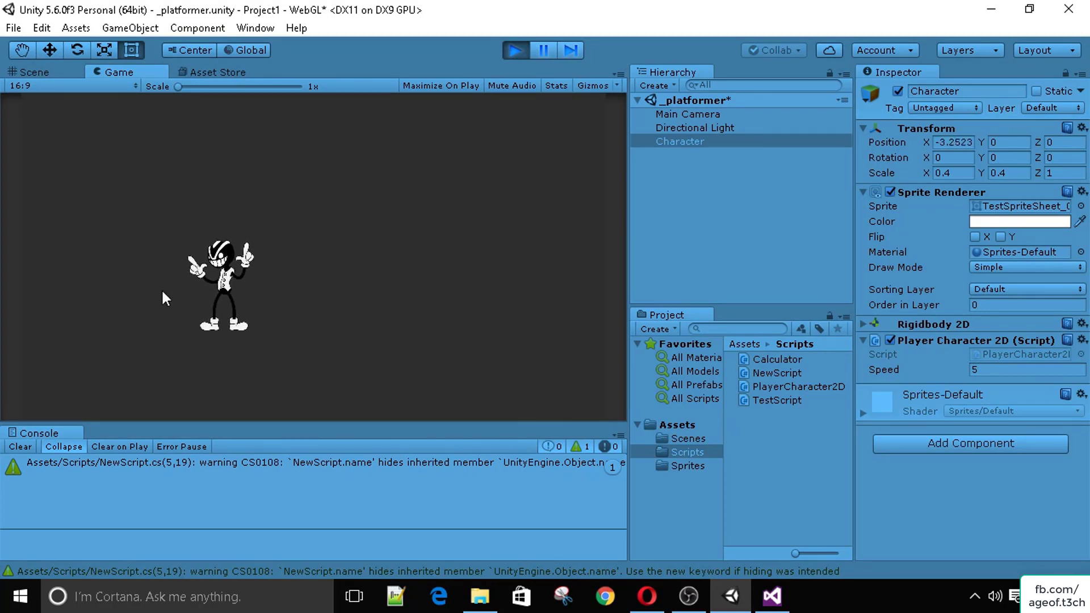
key(Right)
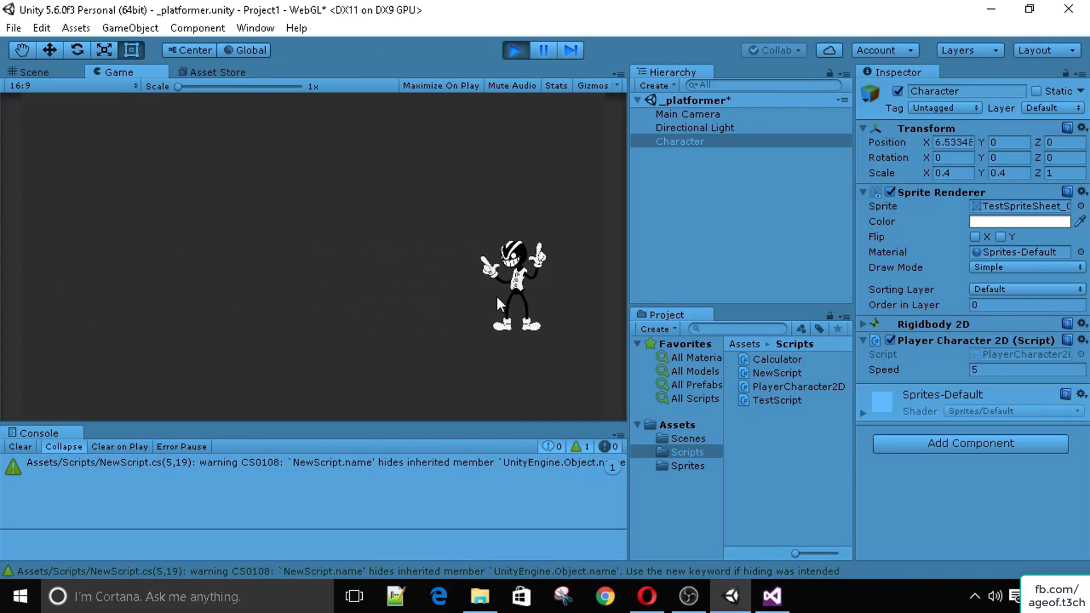
key(Left)
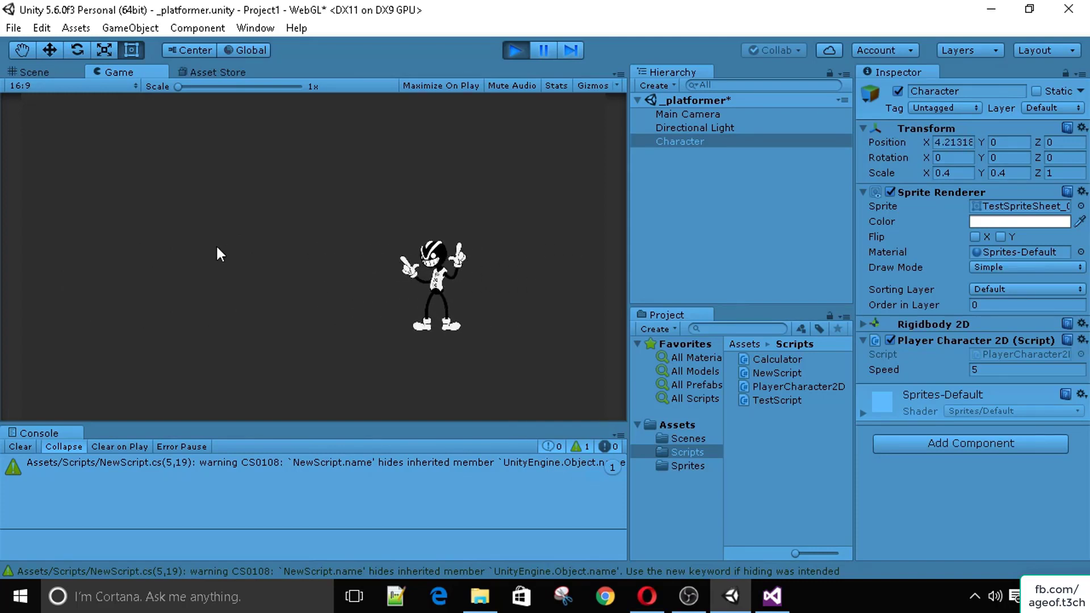
key(Right)
key(Left)
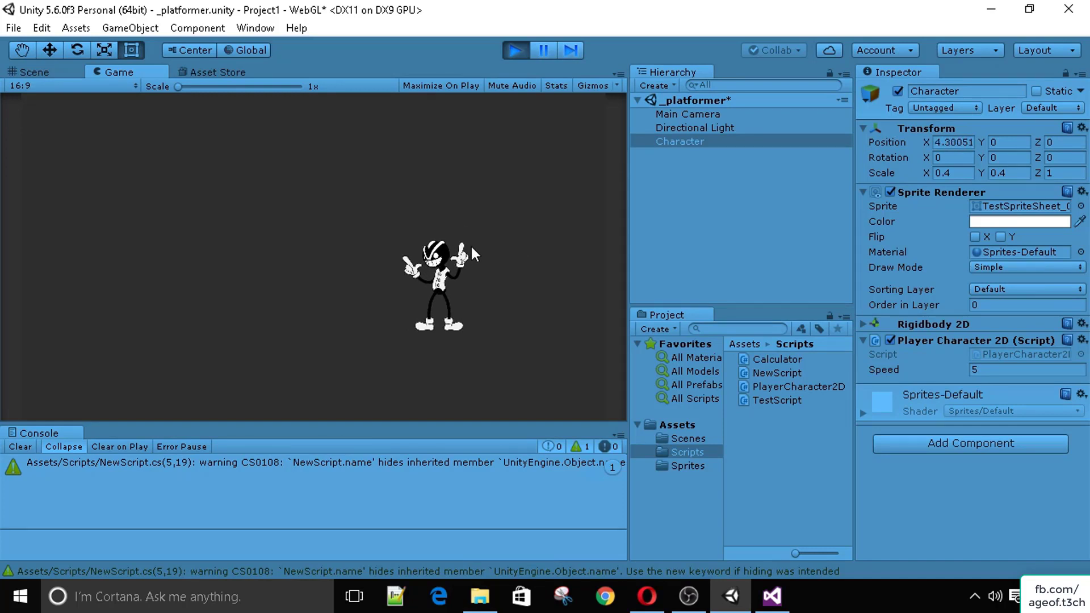
Step: Try the Sprite Renderer's Flip X and Flip Y options while moving the Character in the running scene, and stop the scene
key(Left)
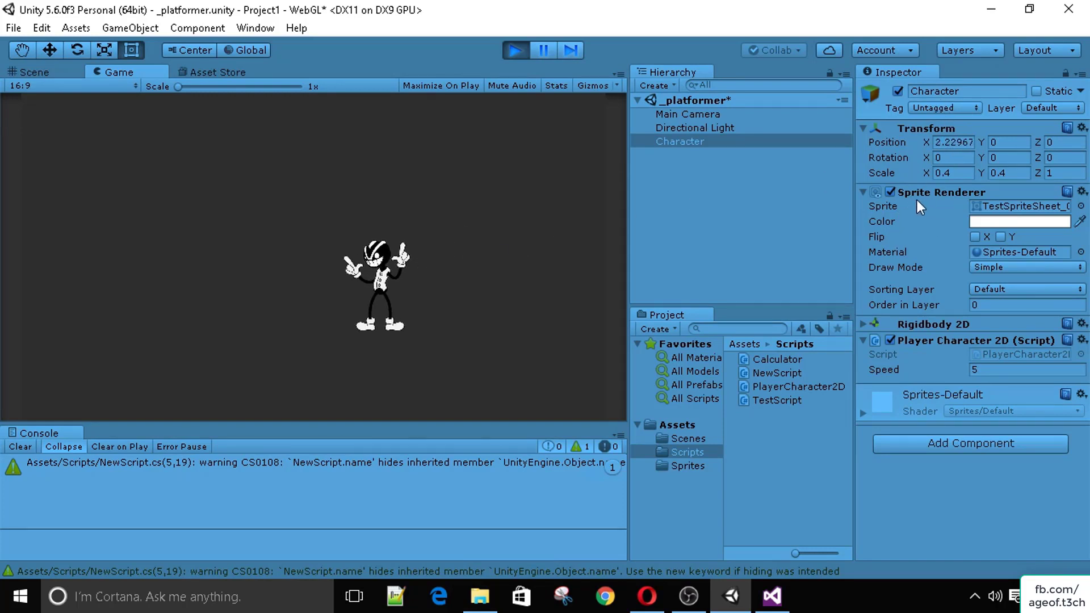
click(975, 237)
key(Right)
key(Left)
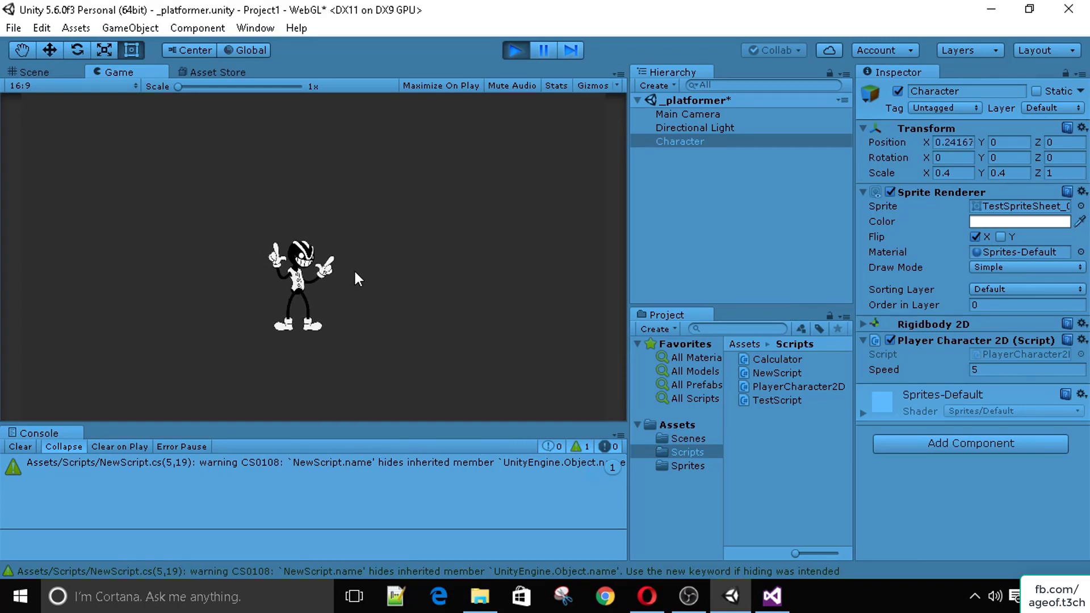
click(1000, 237)
click(1000, 237)
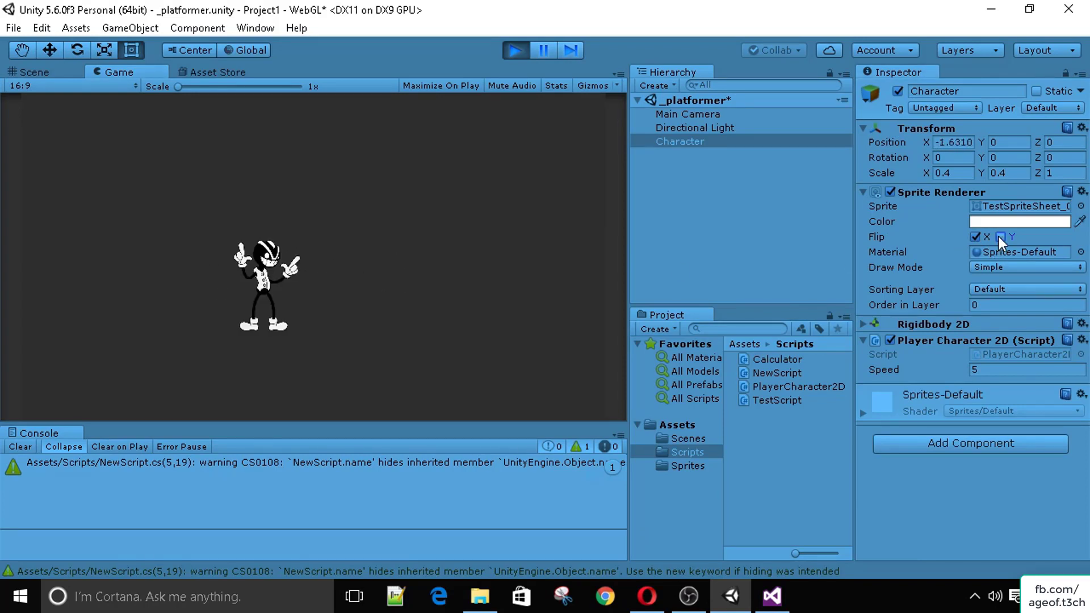
click(1001, 237)
click(1000, 237)
key(Right)
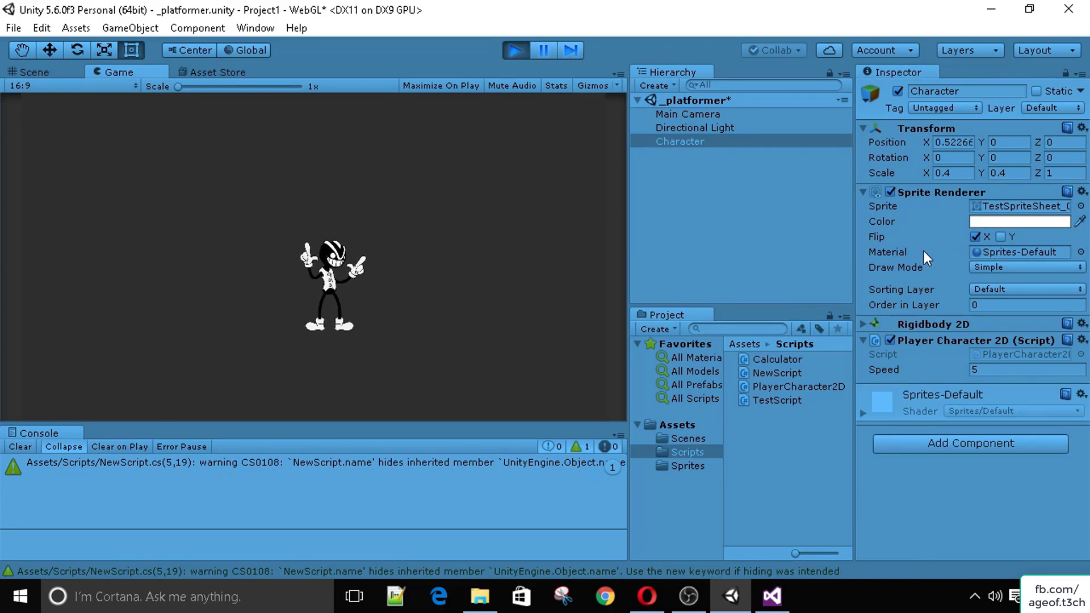
click(974, 237)
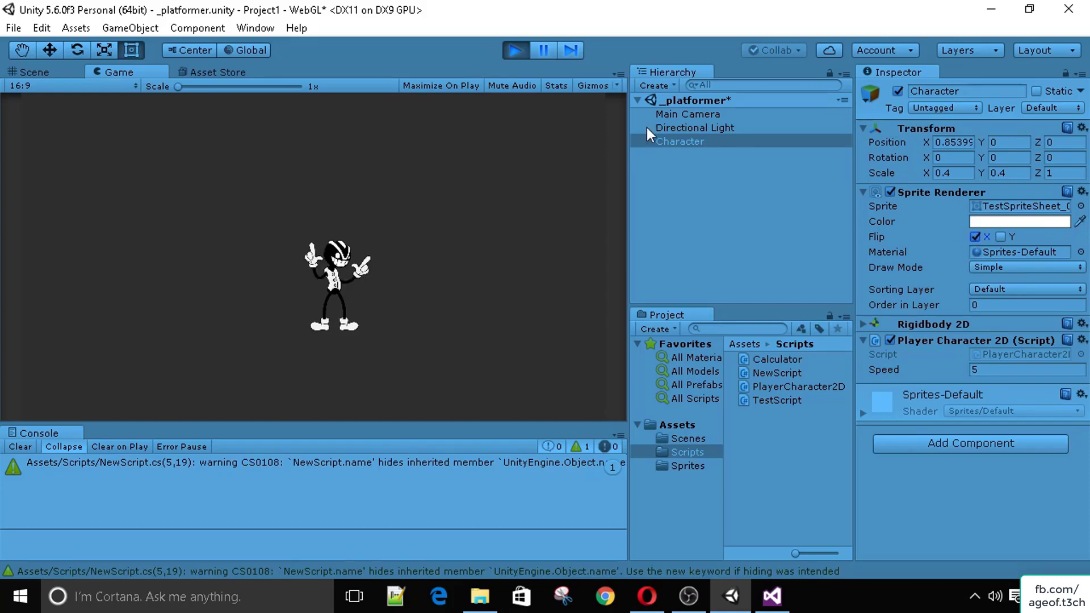
click(514, 51)
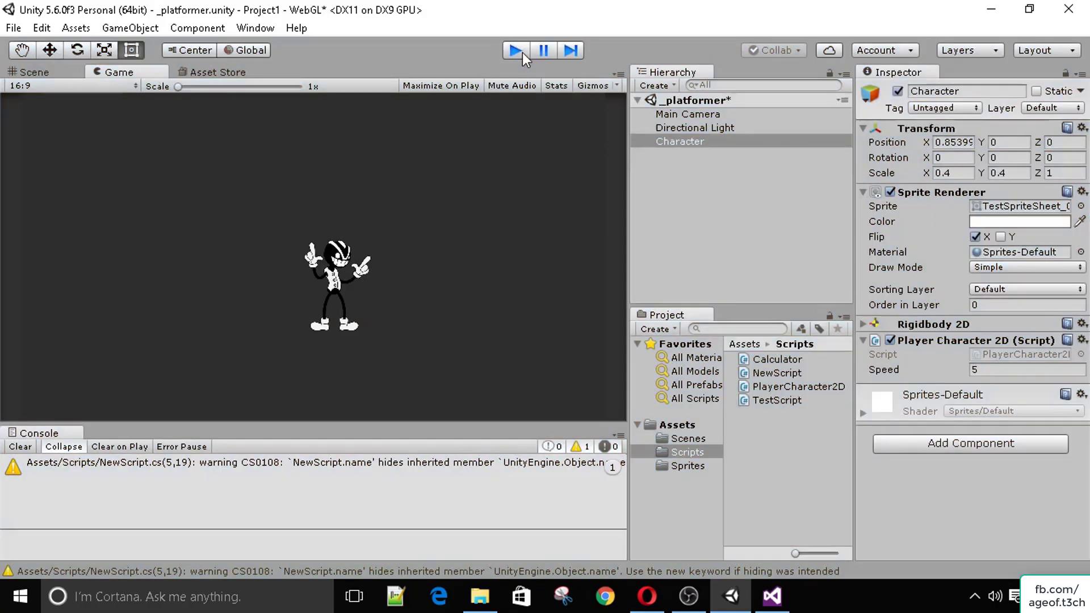
Step: In Visual Studio, declare public SpriteRenderer sr; below the speed variable in PlayerCharacter2D and save the script
click(772, 596)
scroll(280, 334, up, 2)
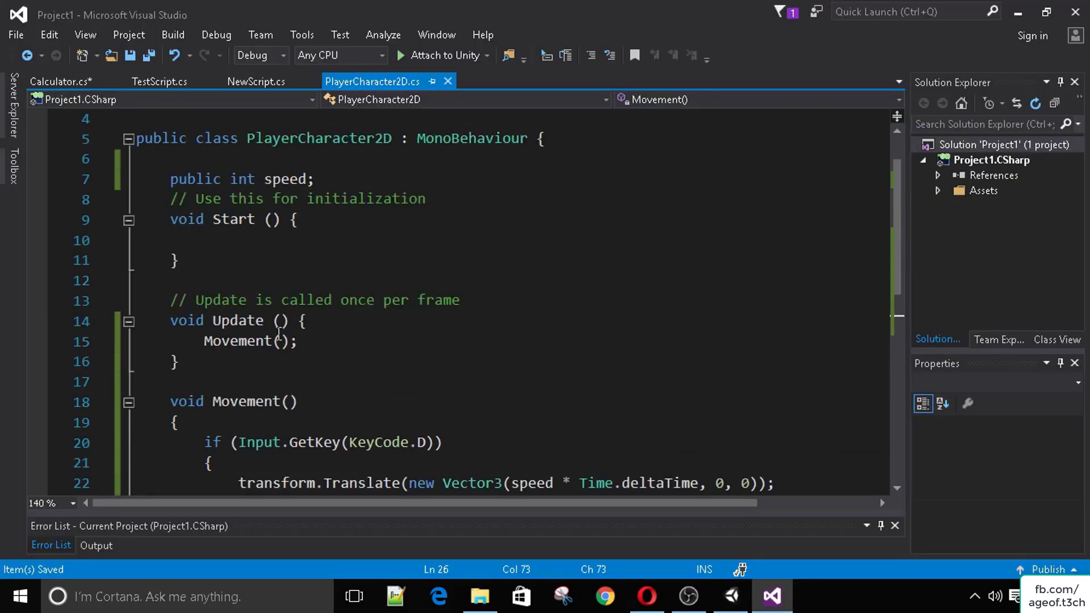
click(350, 238)
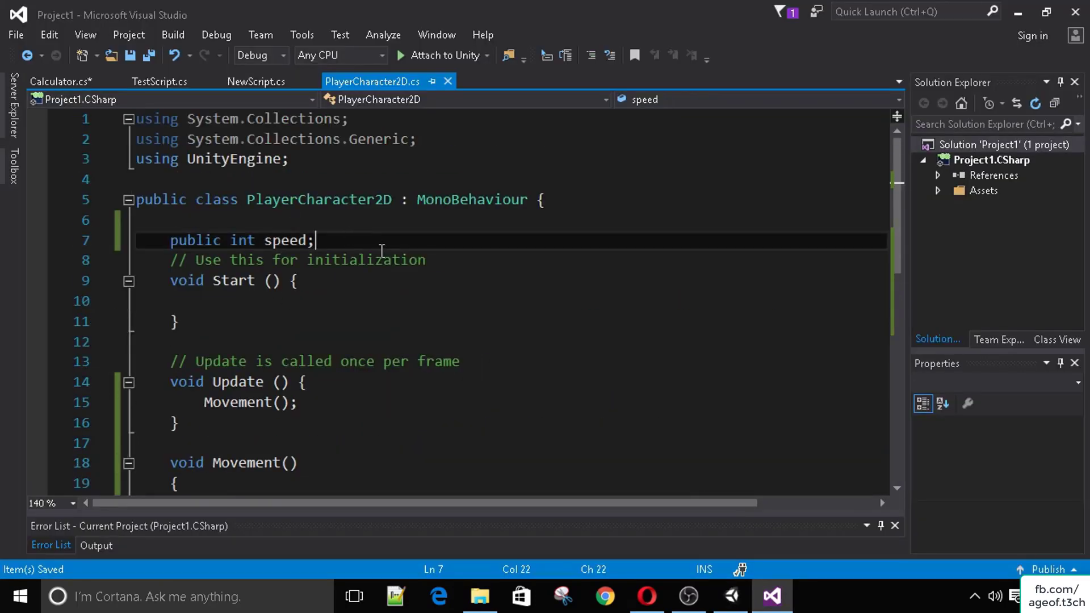
key(Return)
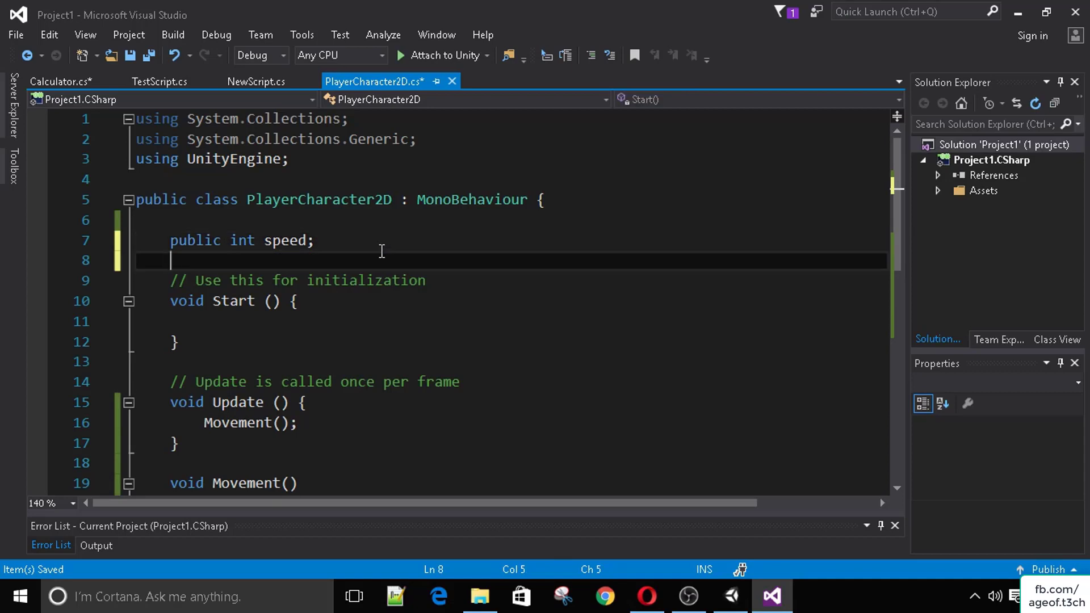
text(public SpriteR)
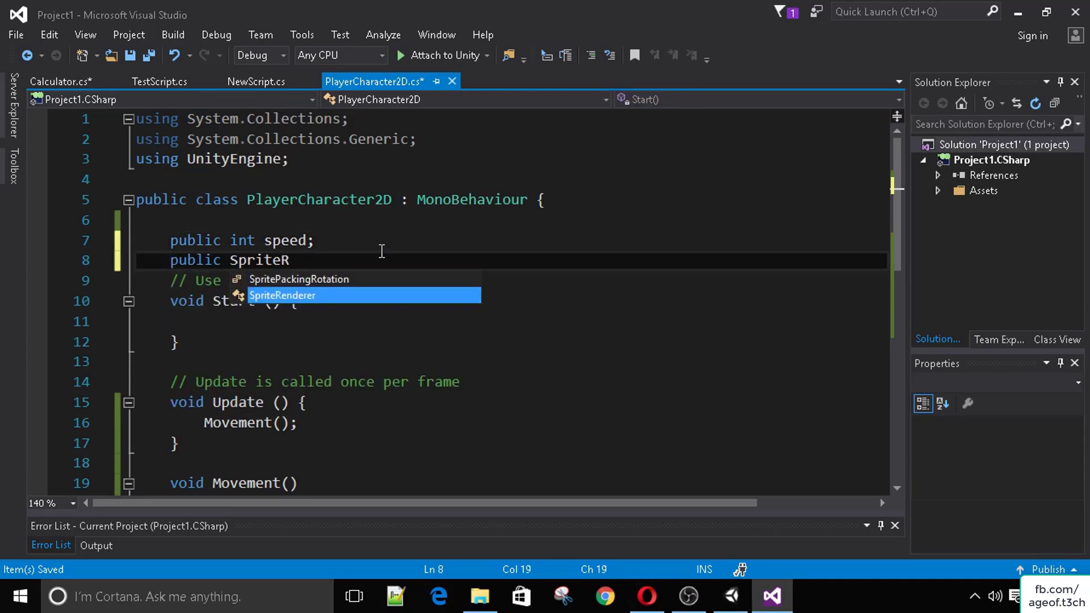
key(Tab)
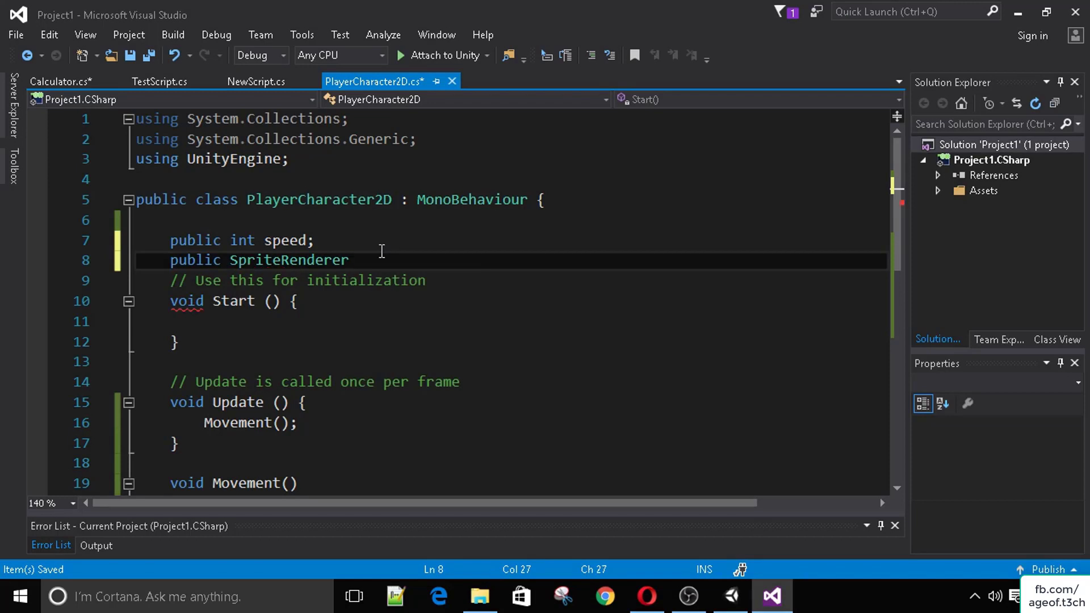
text(sr;)
key(ctrl+s)
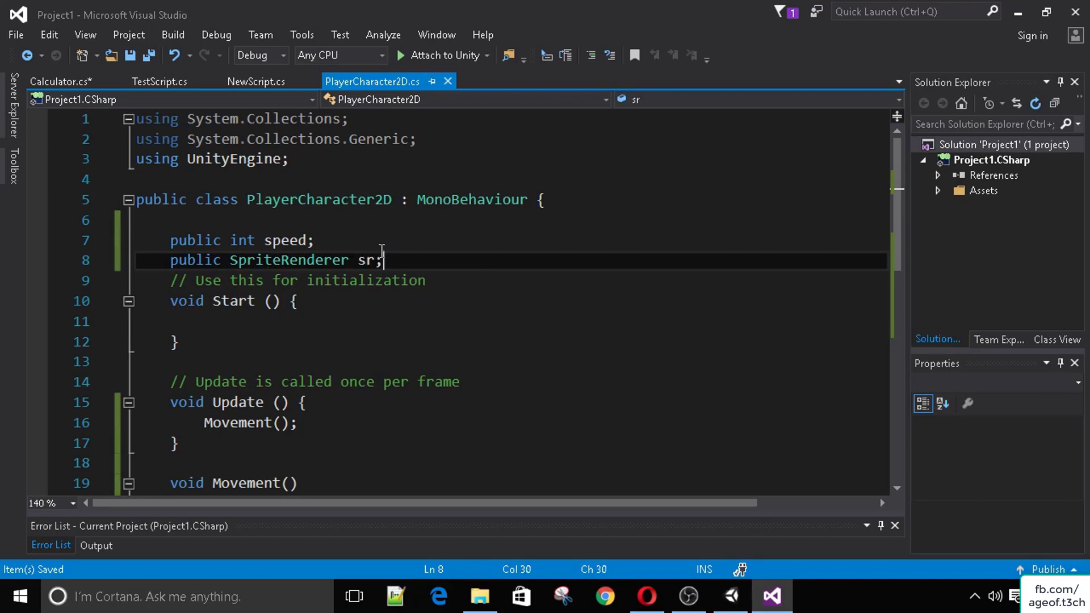
Step: Add sr.flipX = true; after the Translate line in the D-key branch of Movement() and save the script
scroll(381, 251, down, 4)
scroll(382, 347, up, 2)
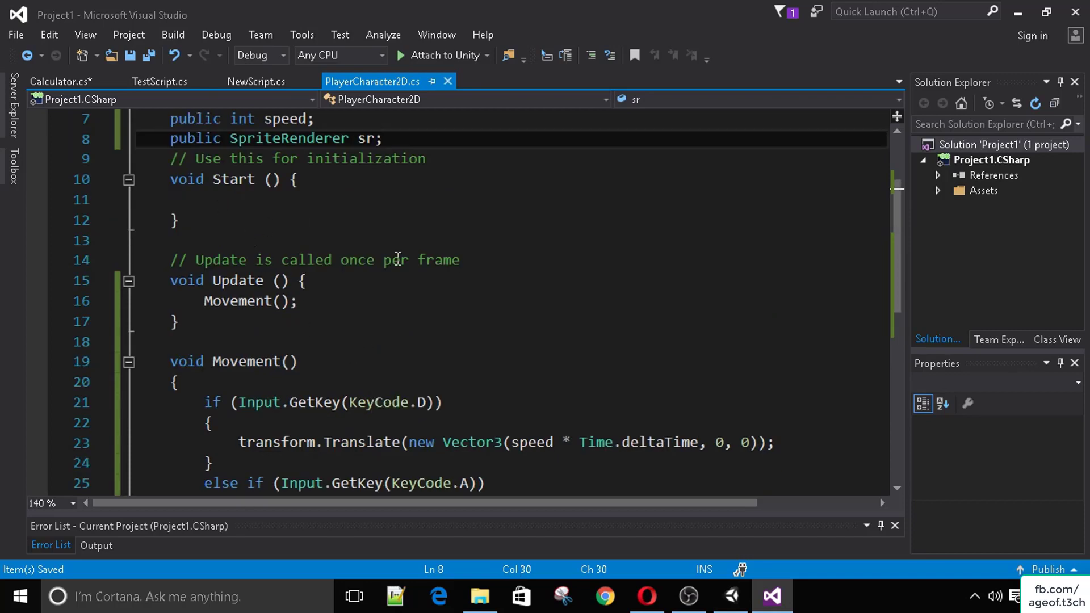
scroll(431, 267, down, 1)
click(783, 380)
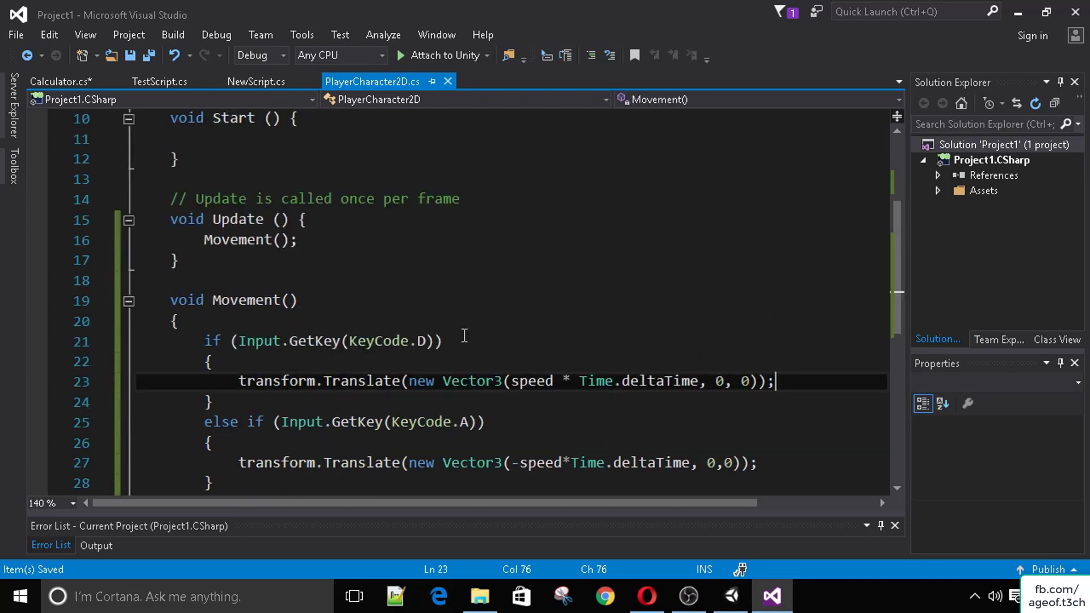
key(Return)
text(sr.)
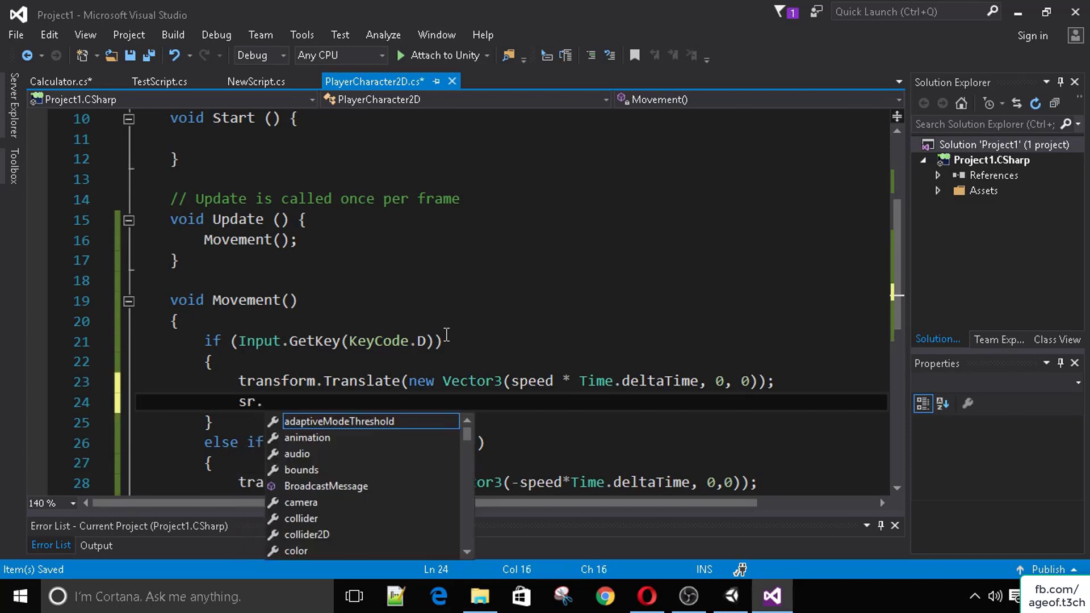
text(flipX = true;)
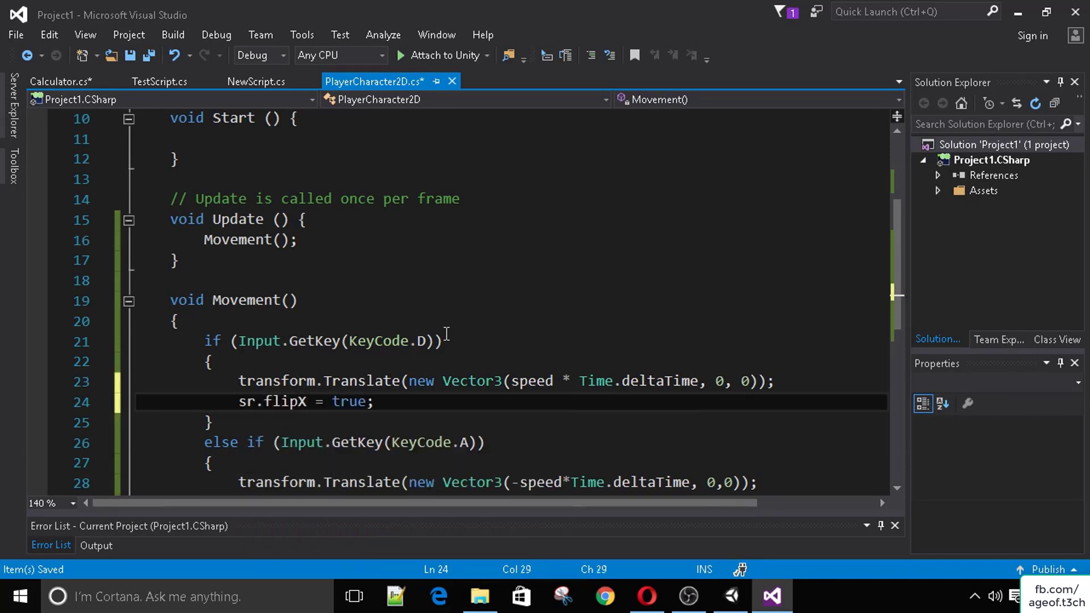
key(ctrl+s)
Step: Add sr.flipX = false; after the Translate line in the A-key branch and save the script
scroll(446, 334, down, 2)
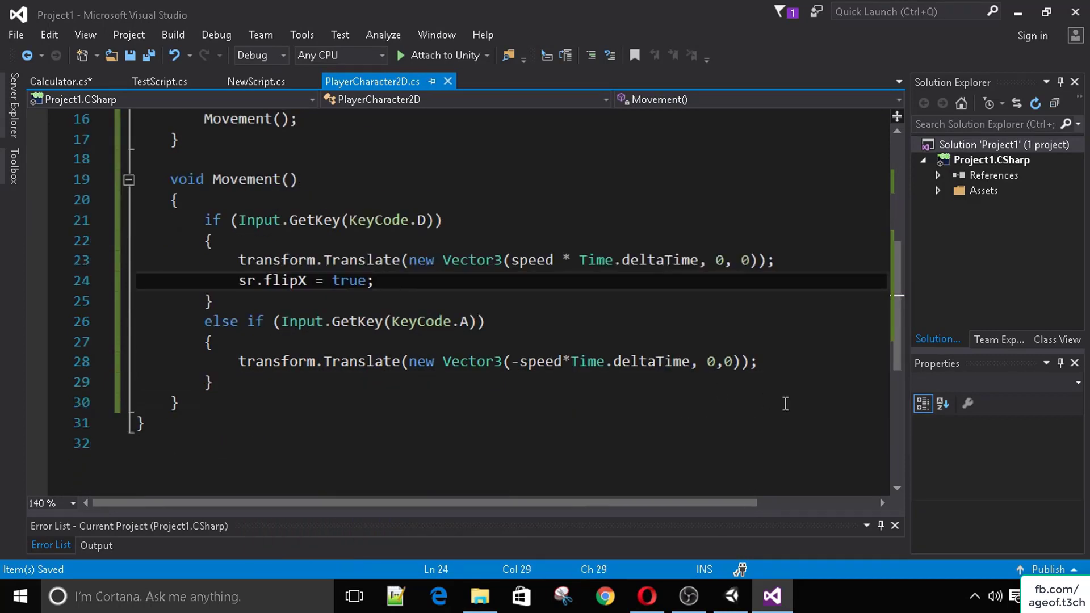
click(796, 366)
key(Return)
text(s)
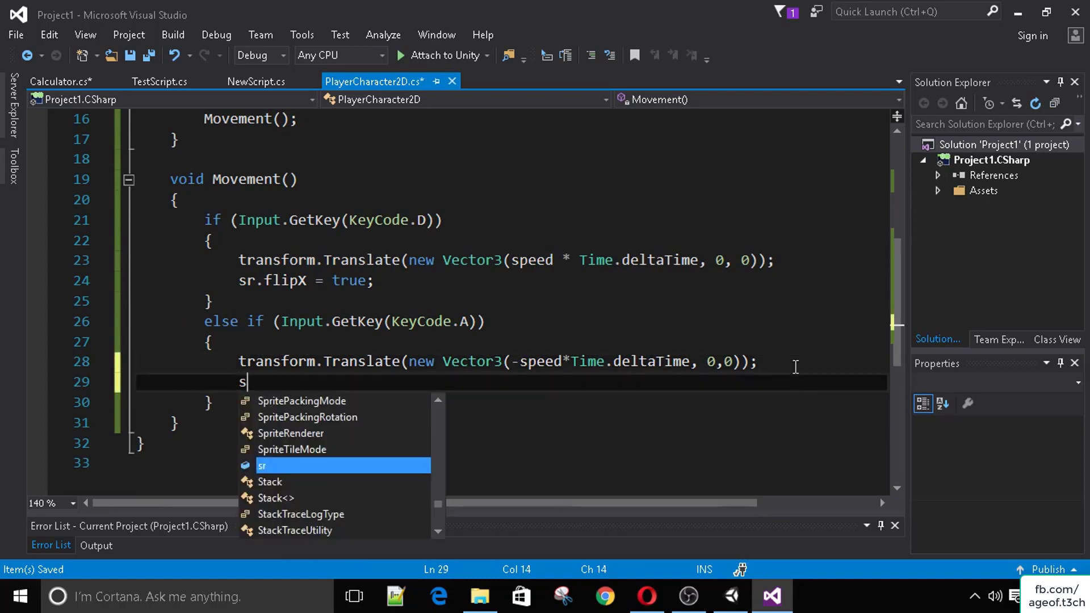
text(r.flipX = false;)
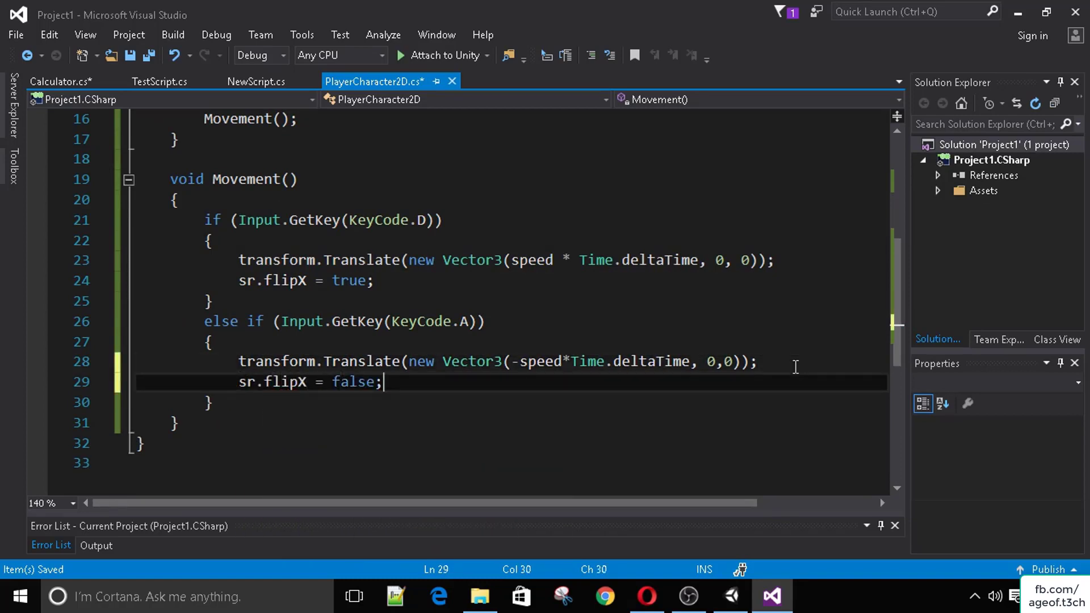
key(ctrl+s)
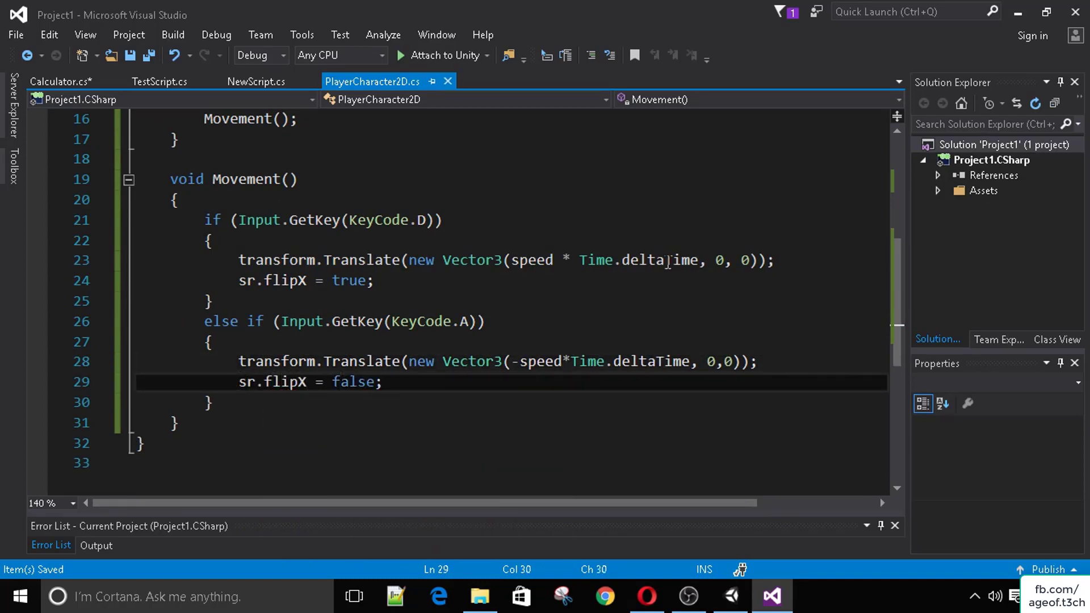
Step: Switch to Unity, clear the console, and assign the Character's Sprite Renderer to the script's Sr field
click(732, 596)
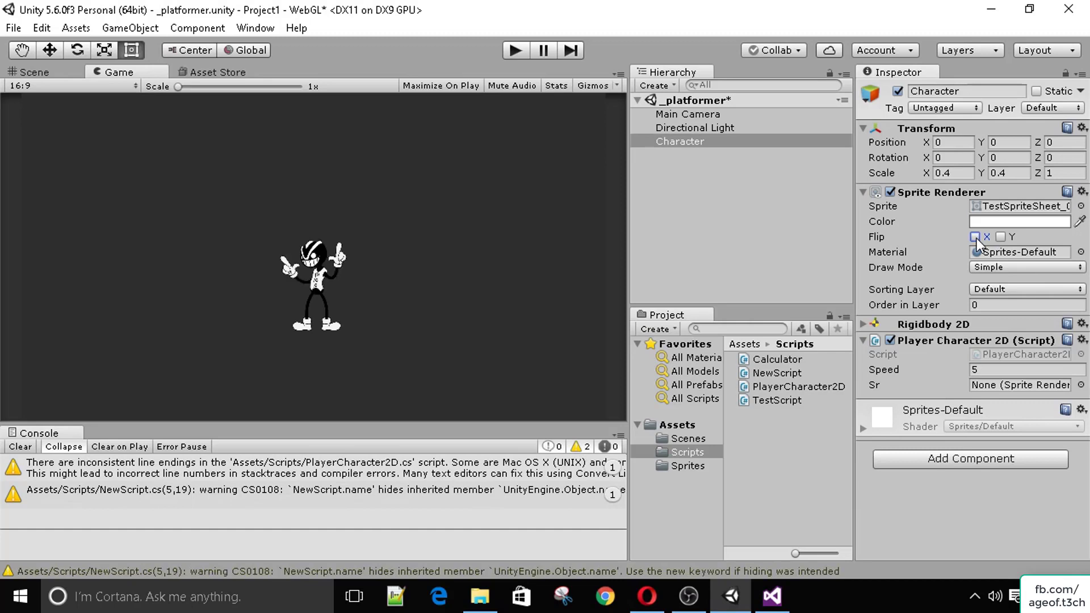
click(12, 449)
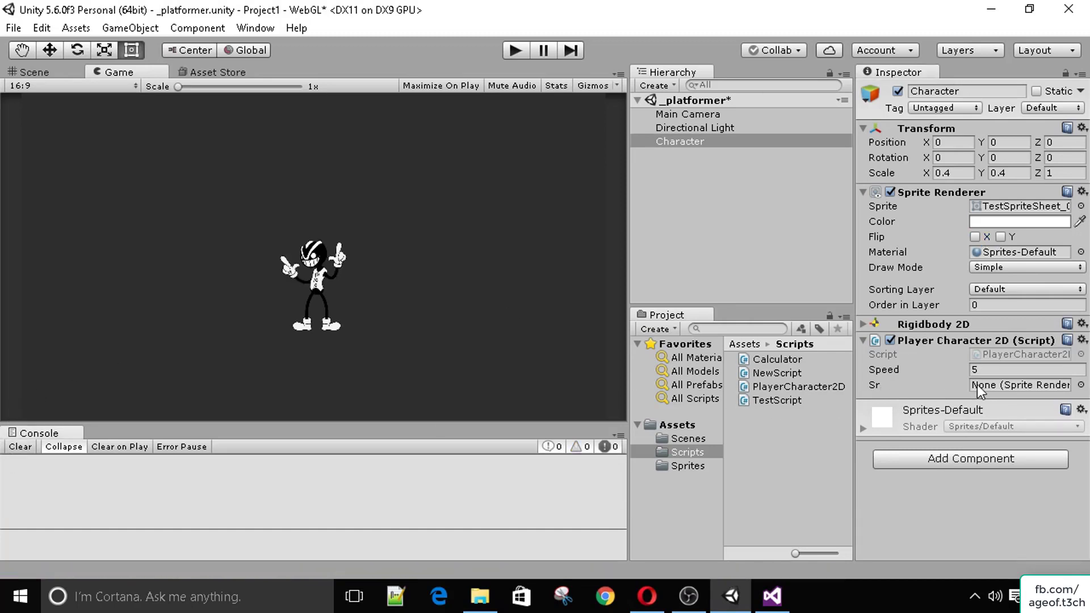
drag(922, 192, 1009, 389)
Step: Run the scene and move the Character right and left to test the sprite flipping
click(514, 50)
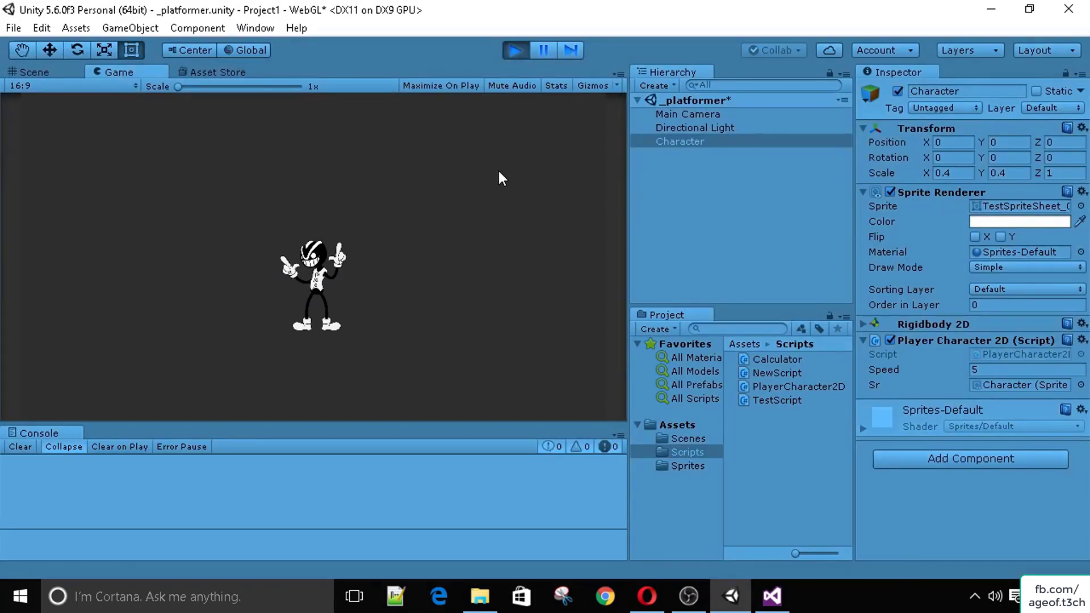
key(Right)
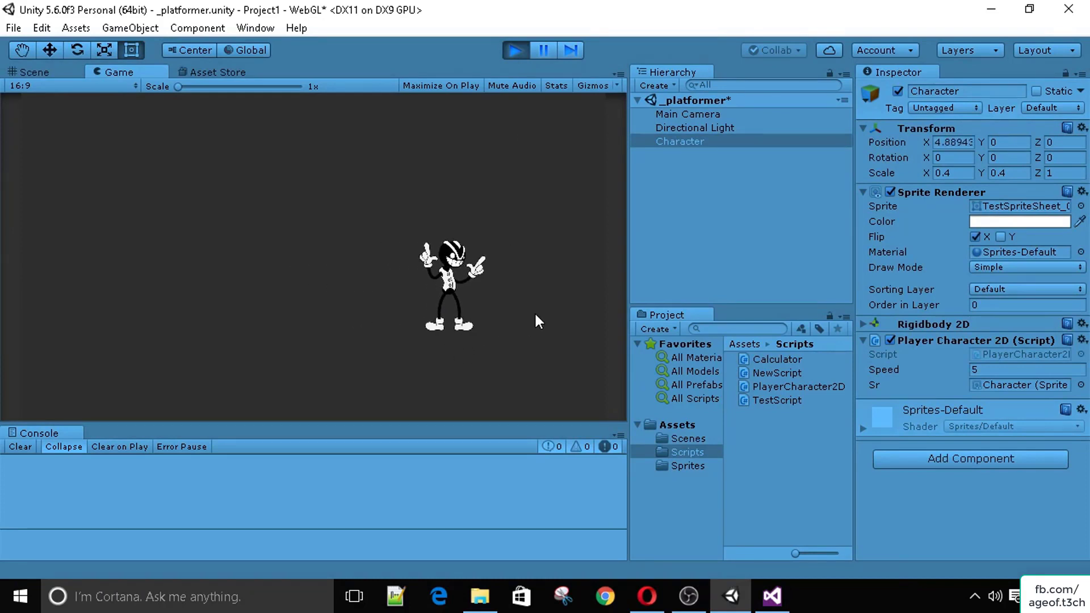
key(Left)
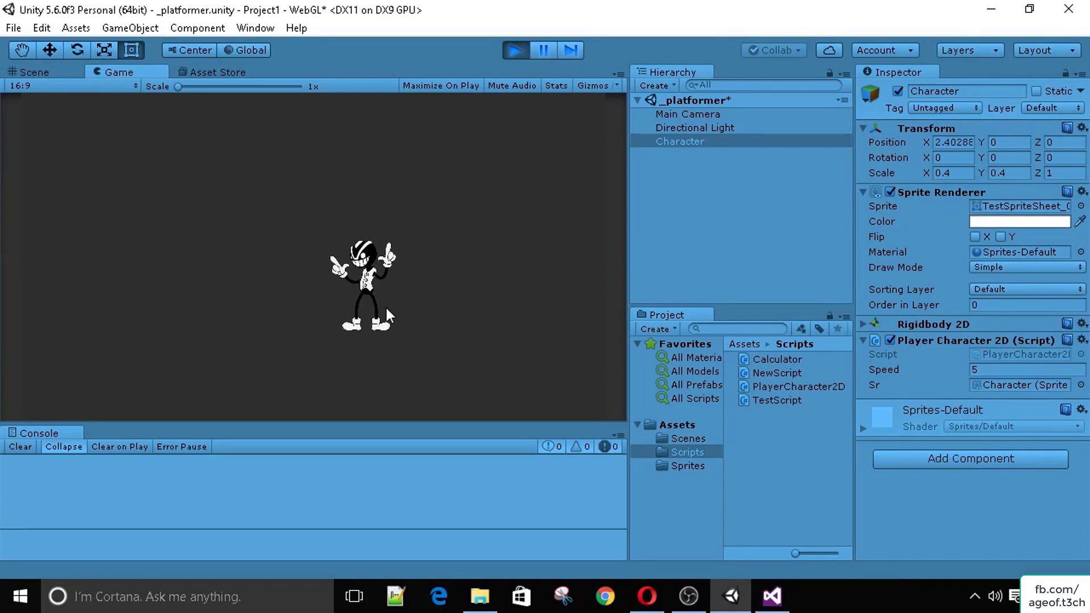
key(Right)
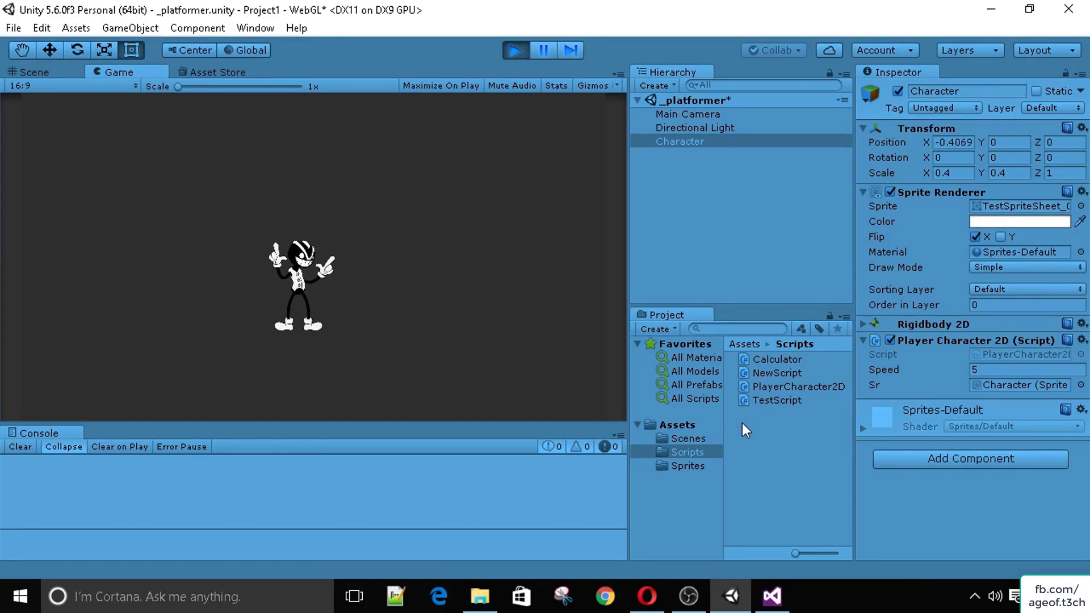
Step: Preview the ShootSprite and TestSpriteSheetRun sprite sheets in the Sprites folder
click(693, 463)
click(758, 373)
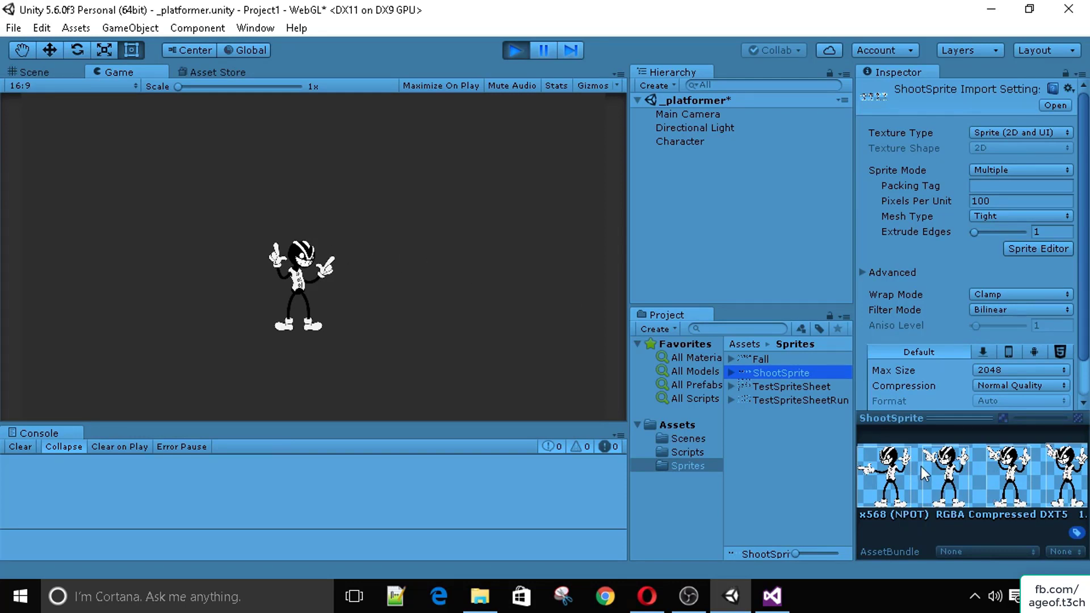
click(778, 401)
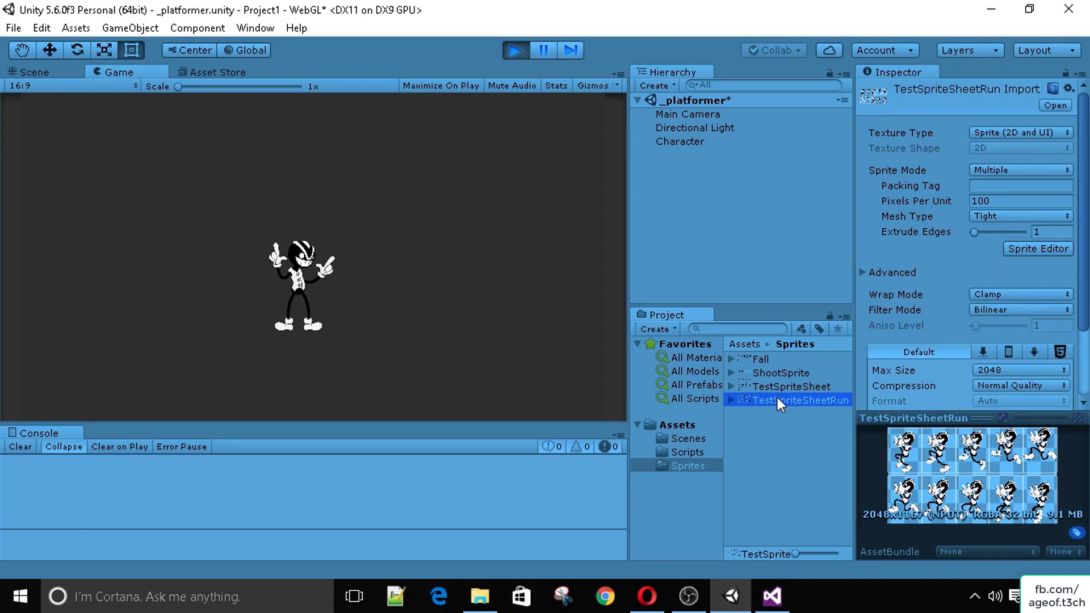
Step: Return to the running game and move the Character back and forth repeatedly to check its facing direction
click(452, 241)
key(Right)
key(Left)
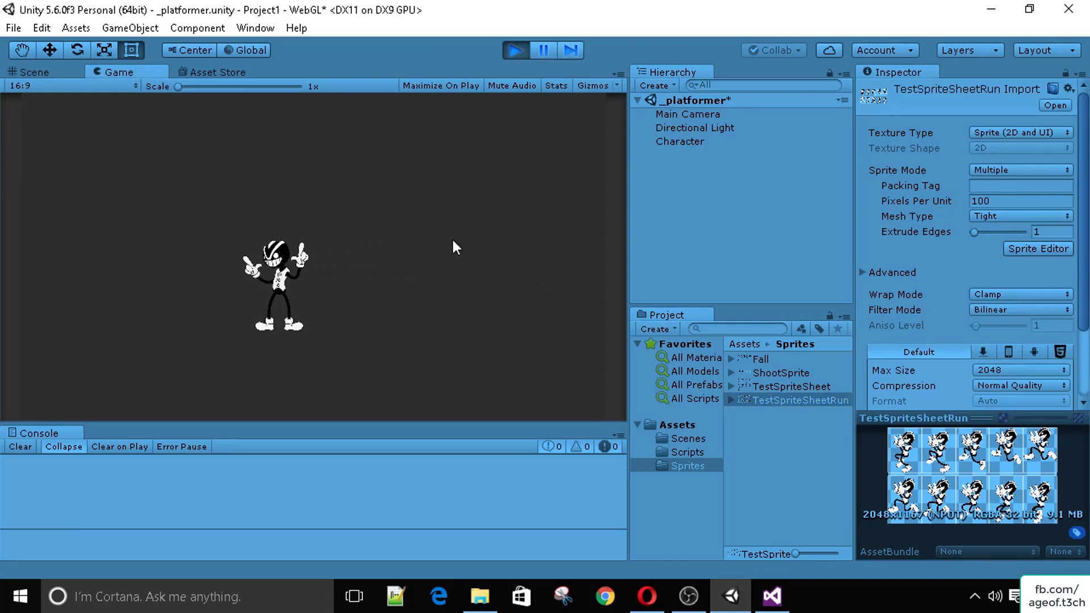
key(Right)
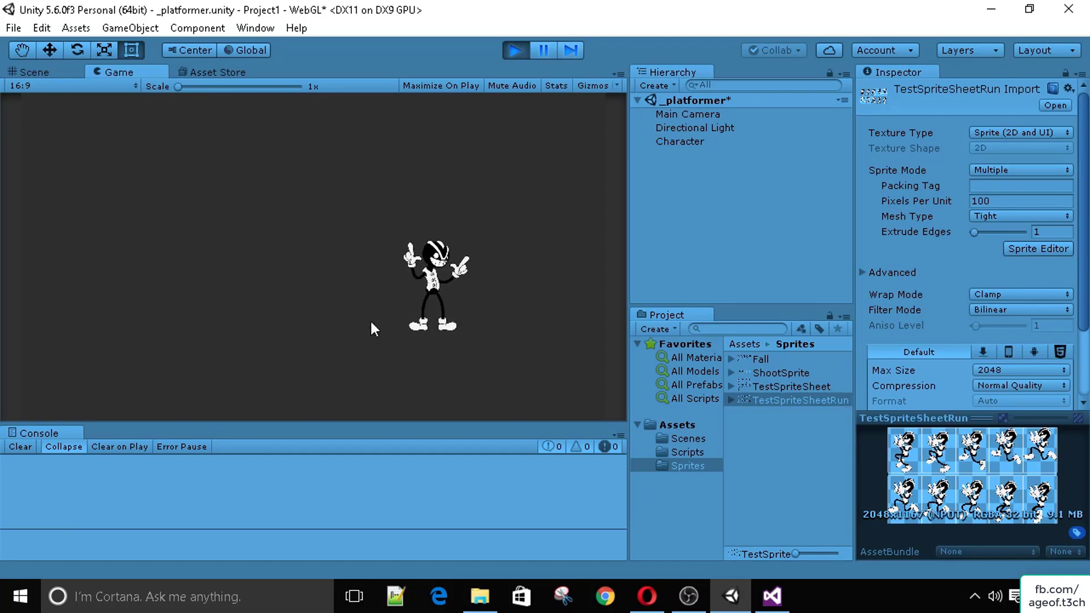
key(Left)
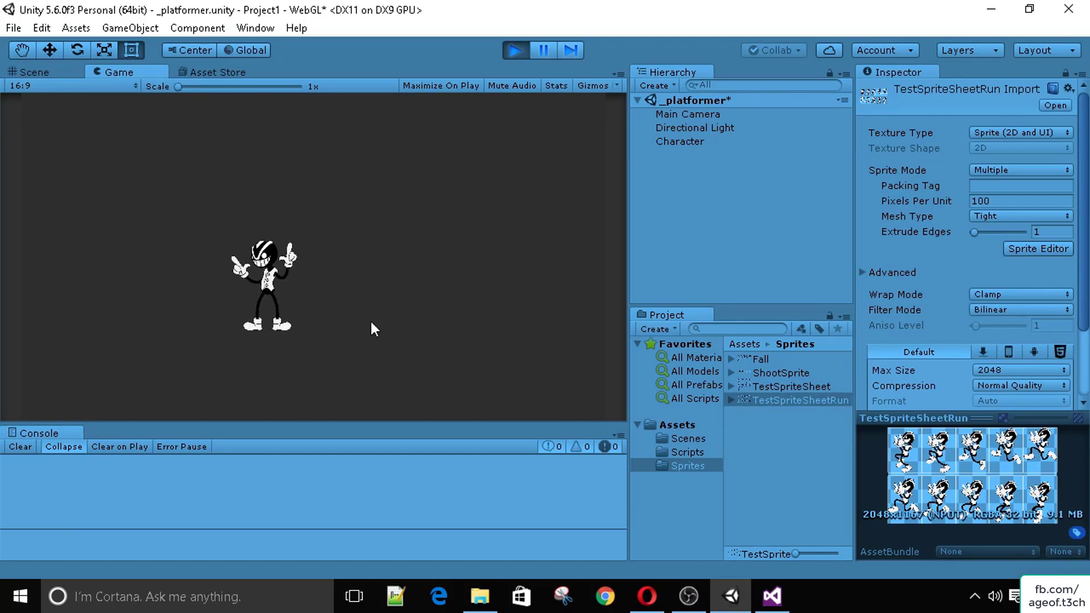
key(Right)
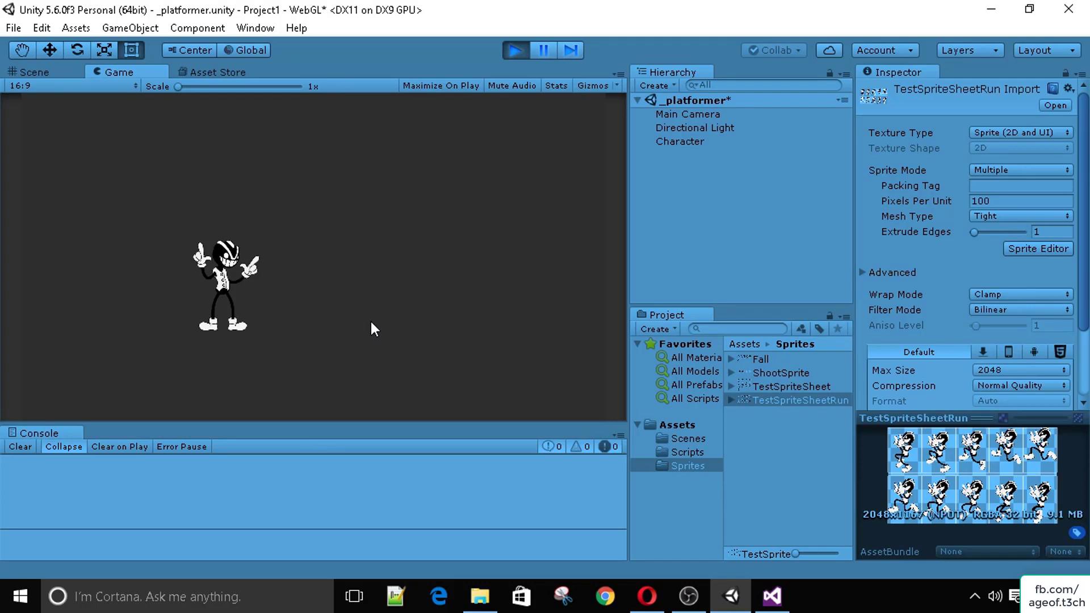
key(Left)
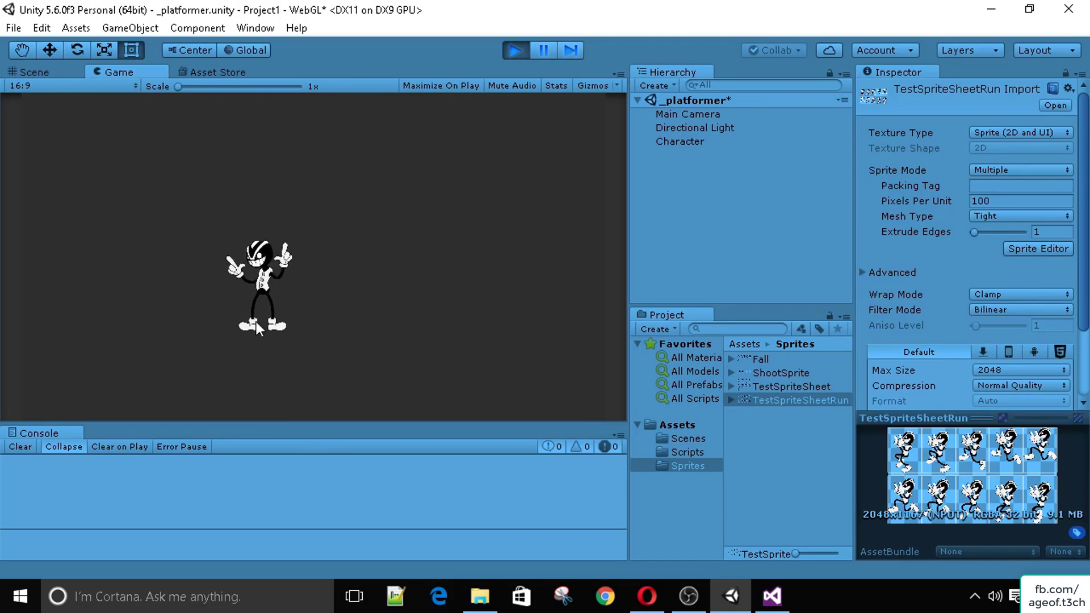
key(Right)
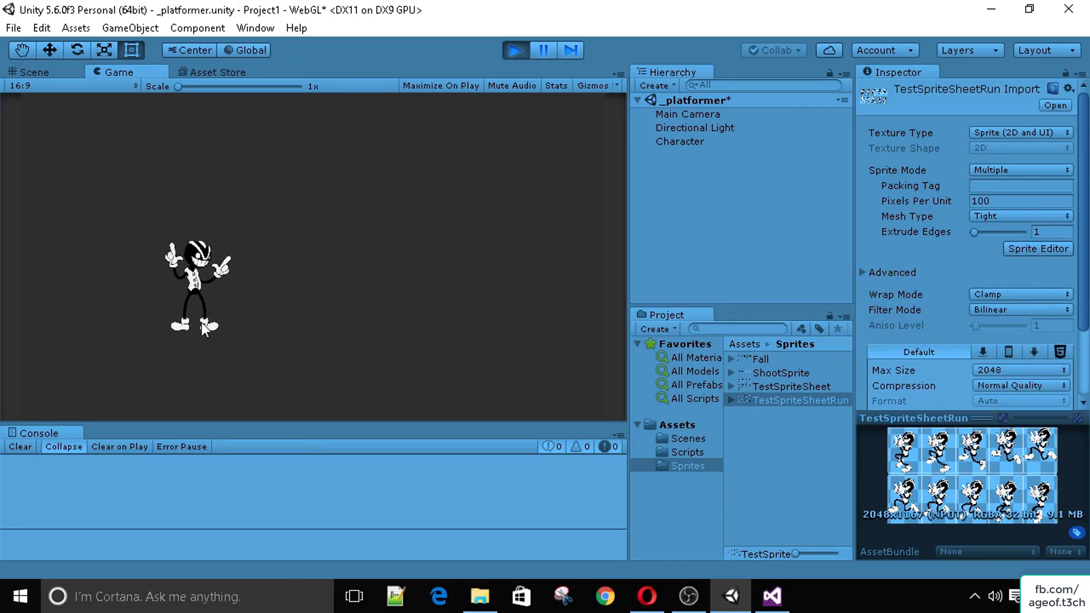
key(Right)
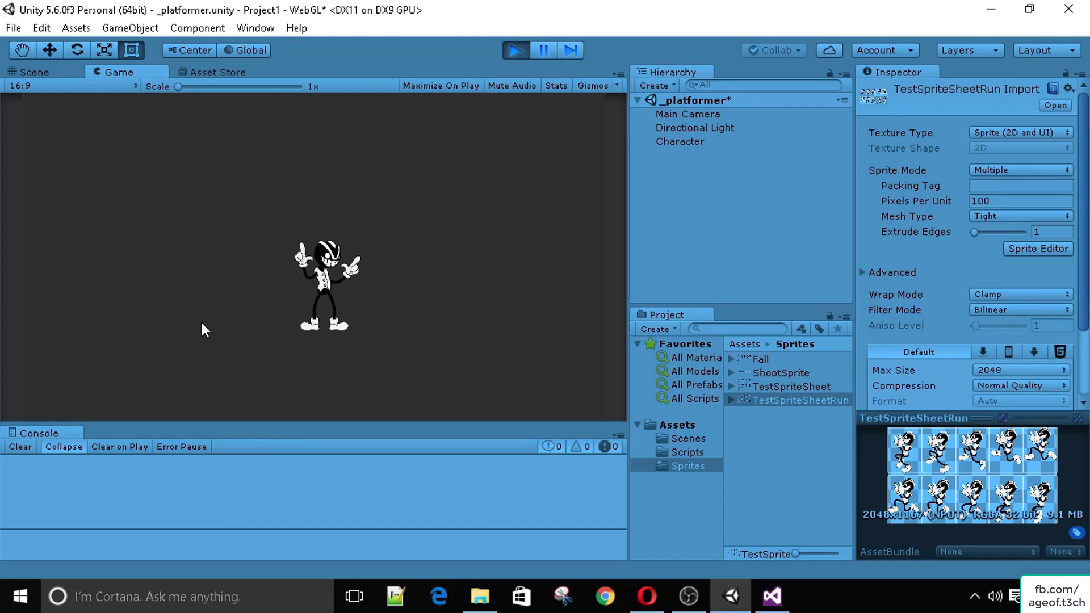
Step: Stop the running scene, open the Animation window, and dock it beside the Console
key(ctrl+p)
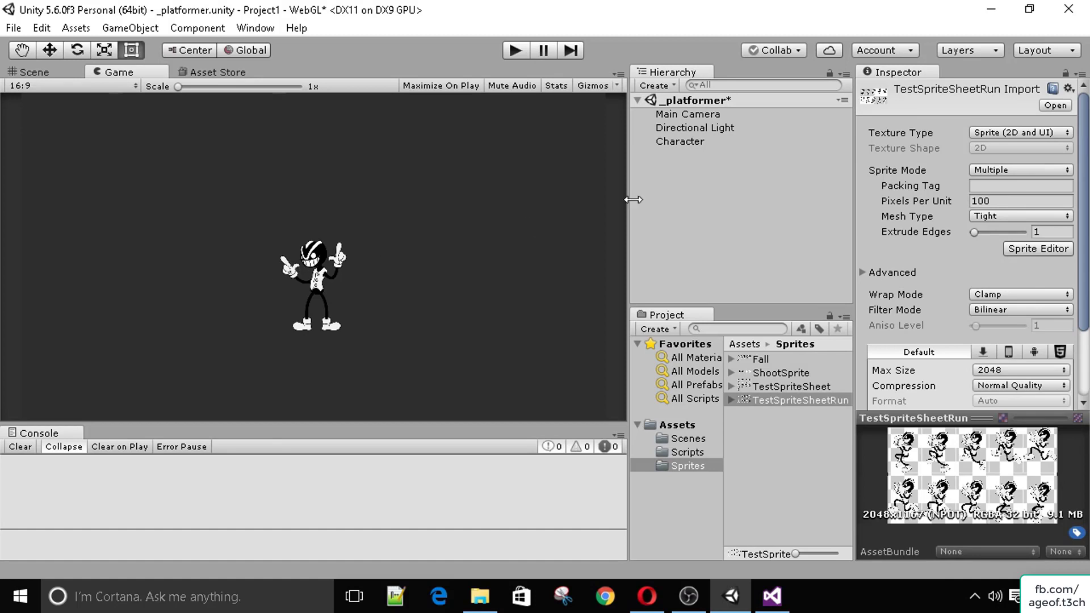
click(263, 29)
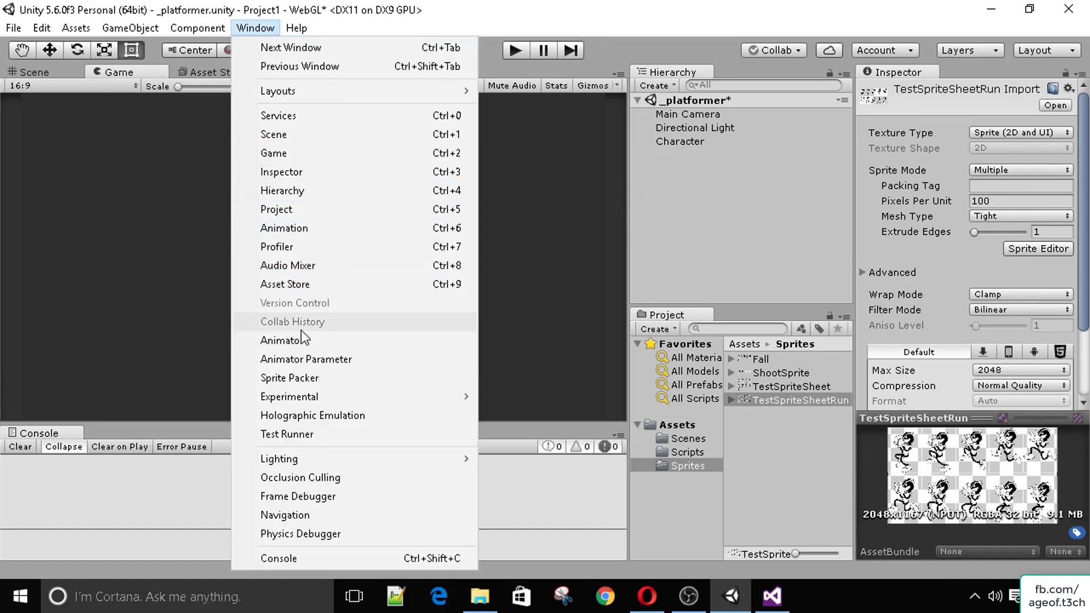
click(283, 228)
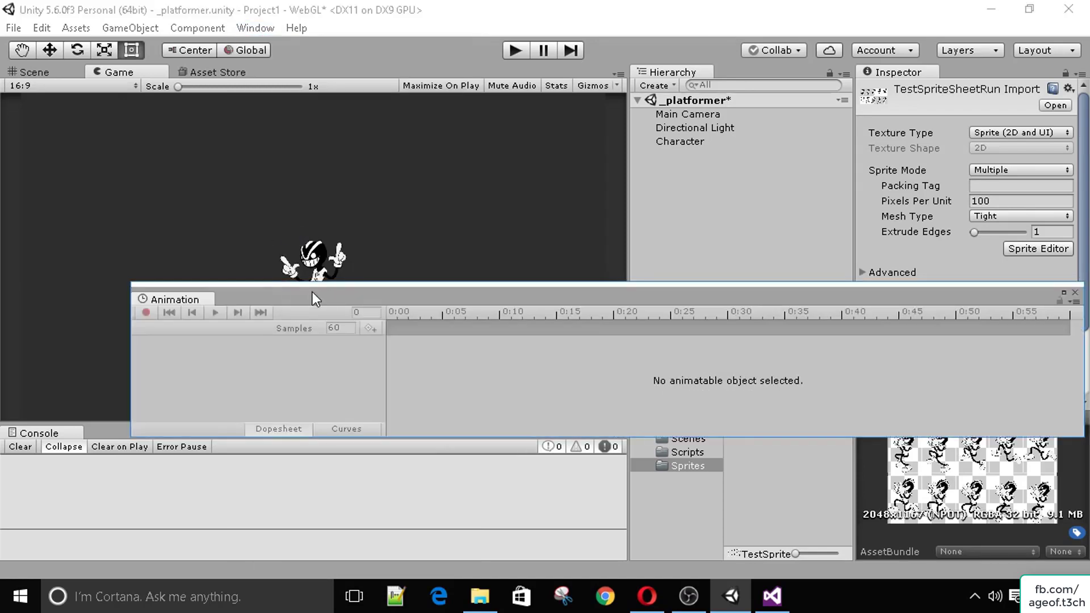
drag(312, 292, 313, 259)
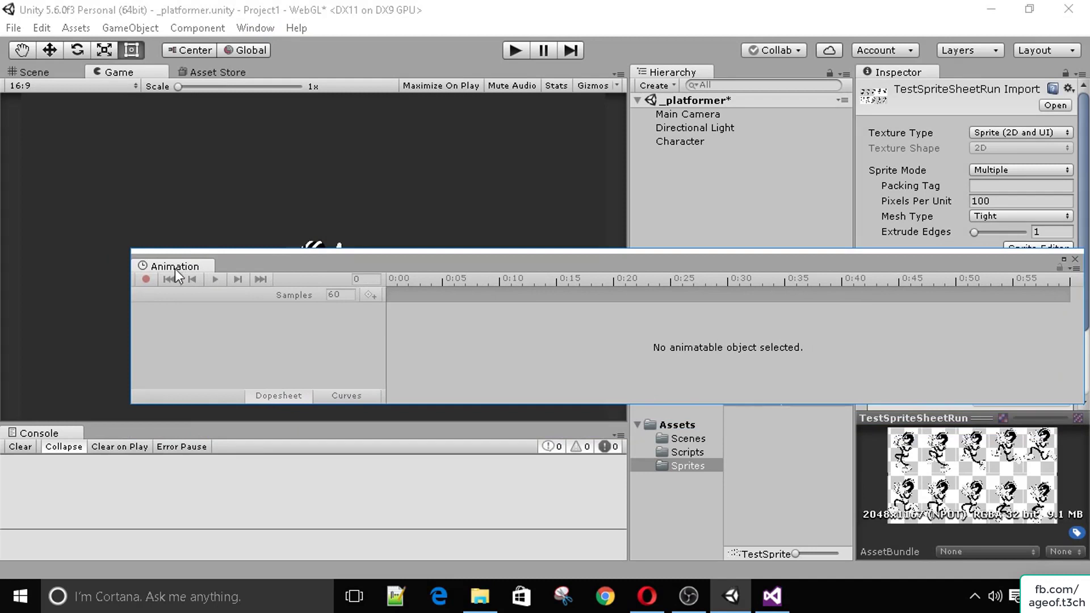
drag(175, 268, 130, 434)
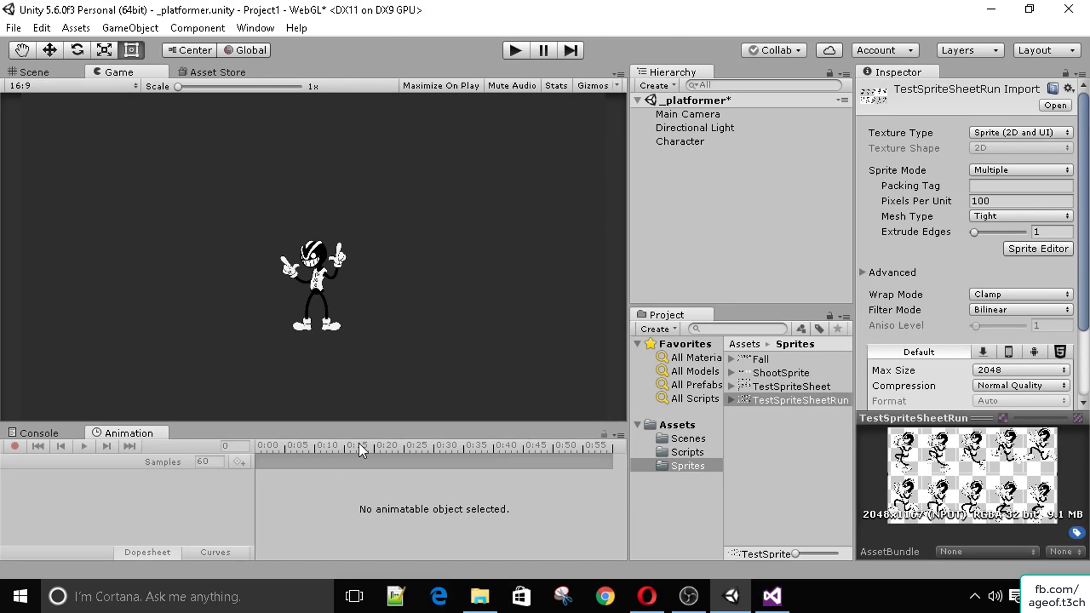
Step: Start a new animation clip for the Character and create an Animation folder inside Assets as its save location
click(696, 113)
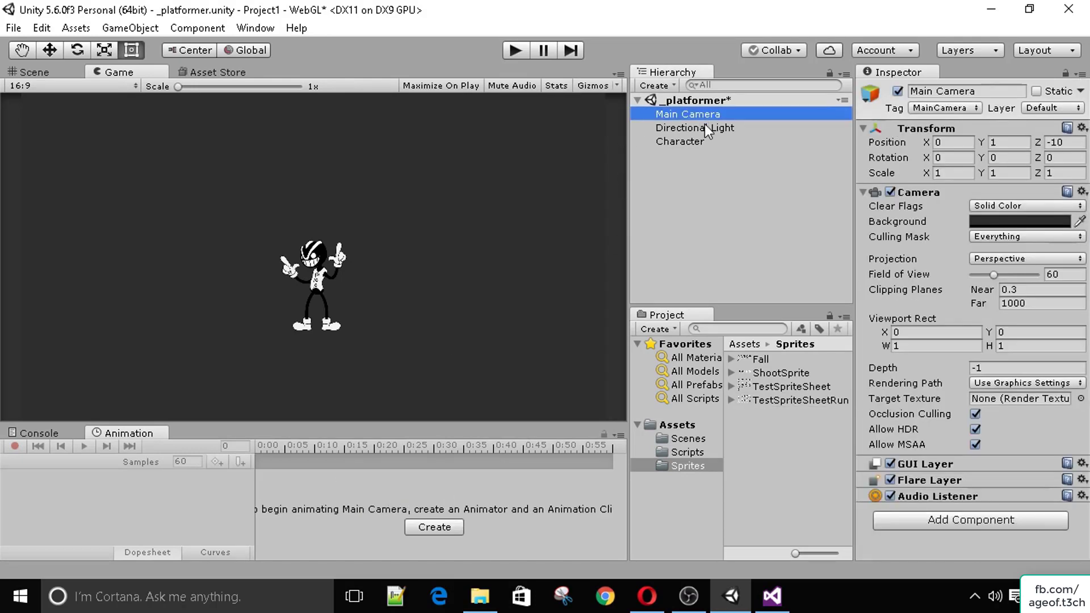
click(704, 126)
key(Down)
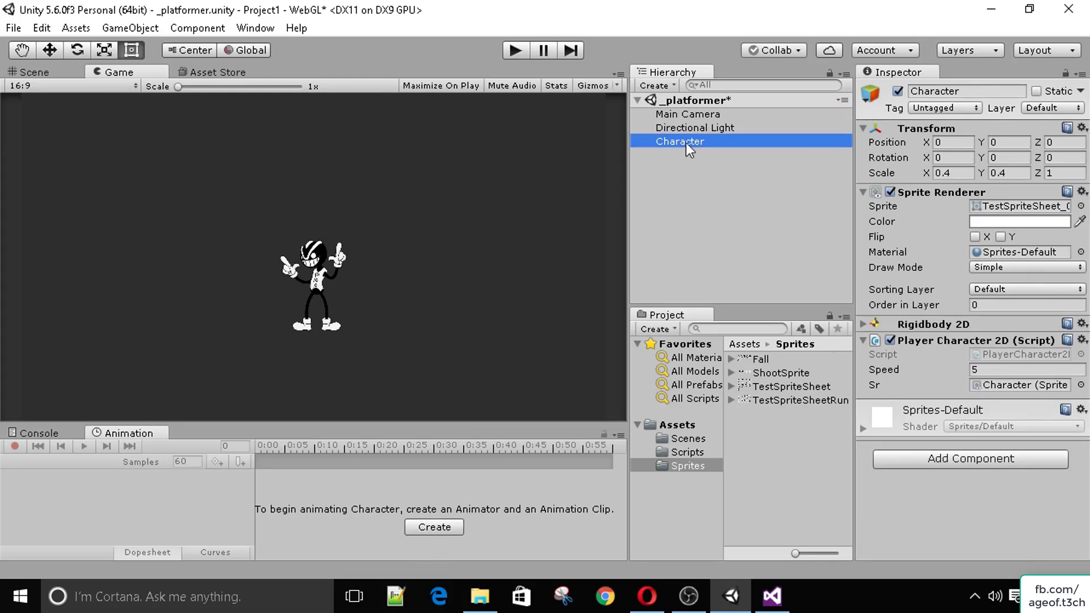
click(442, 526)
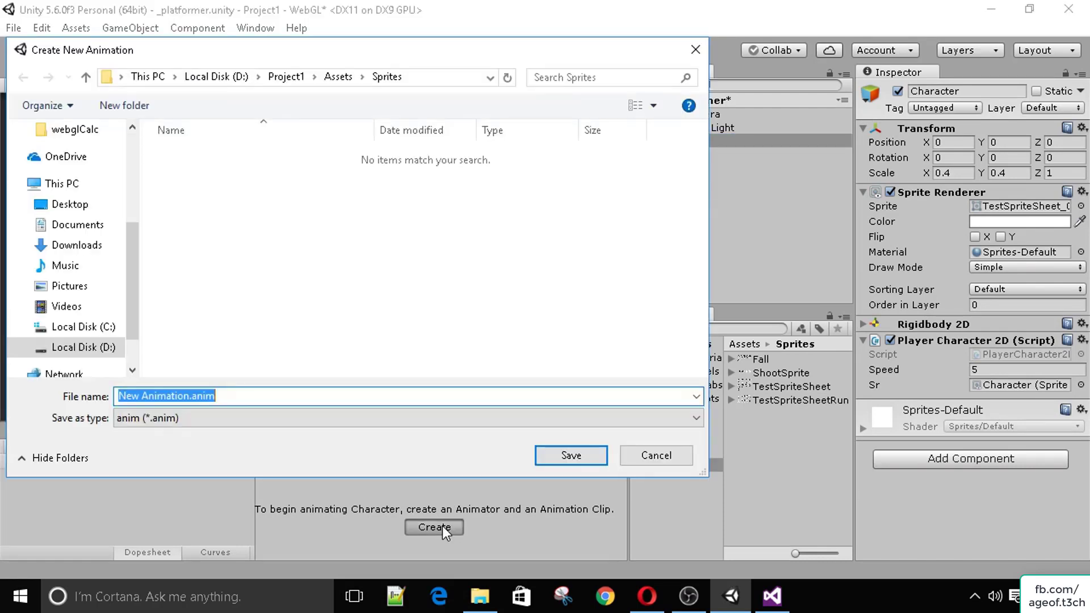
click(346, 80)
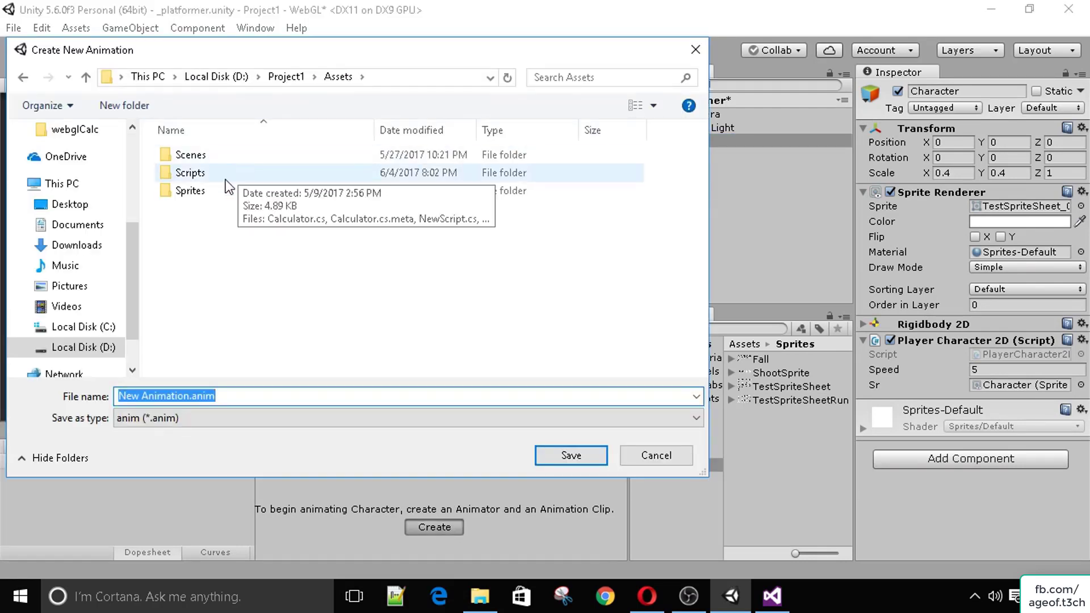
right_click(213, 246)
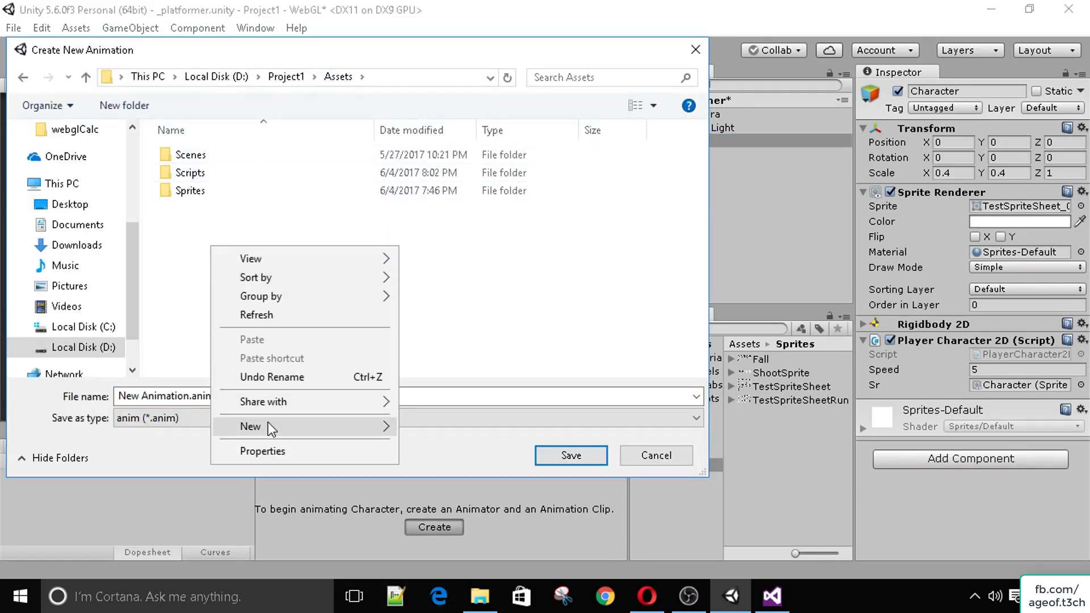
mouse_move(272, 425)
click(432, 230)
text(Animation)
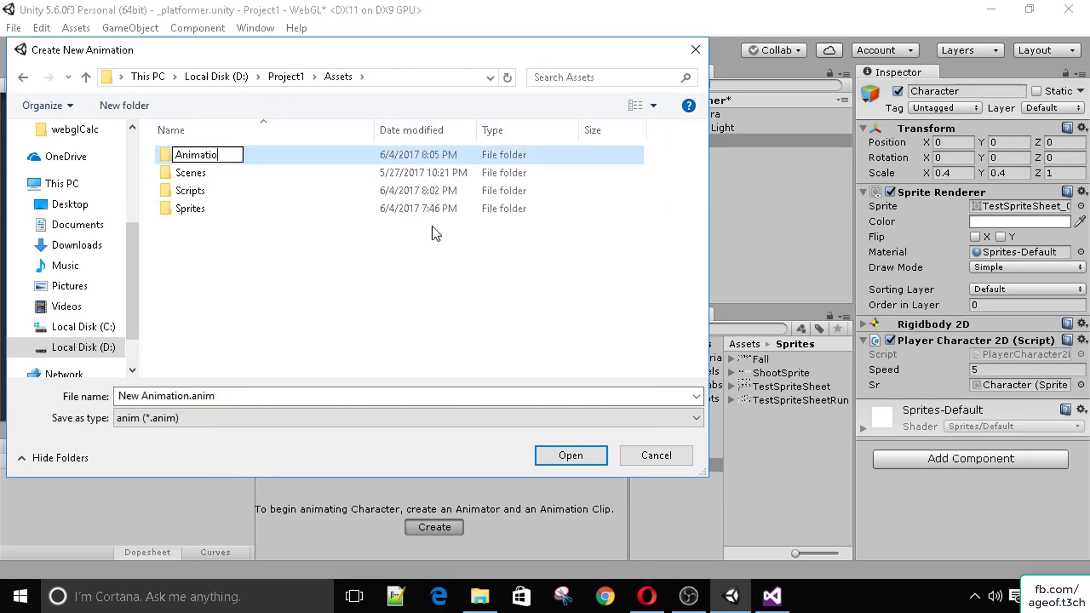
key(Return)
double_click(335, 156)
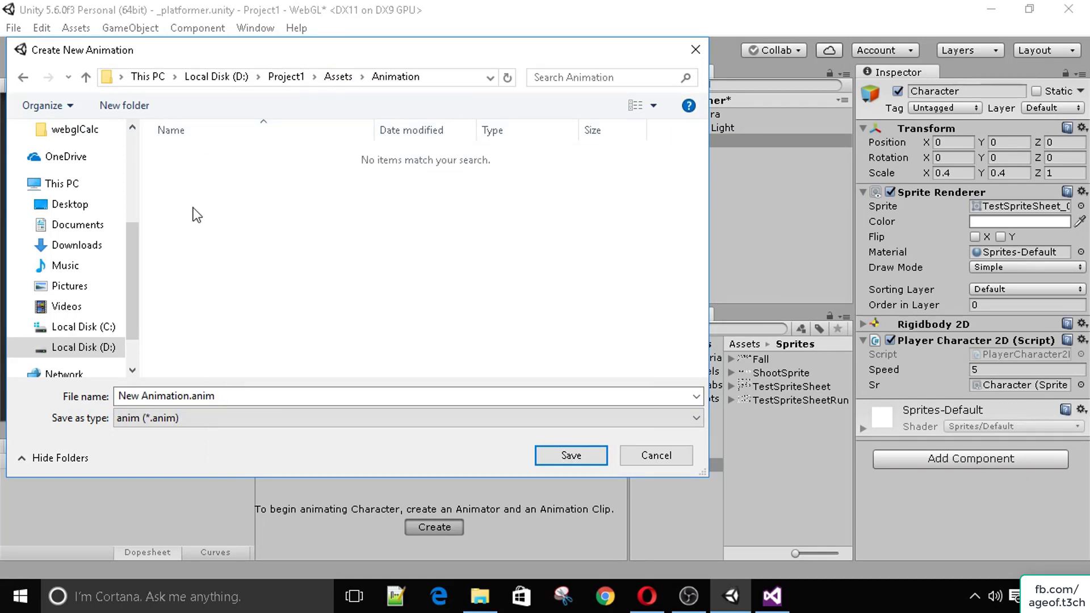
Step: Save the Character's new clip as WalkAnim in the Animation folder
drag(420, 57, 470, 72)
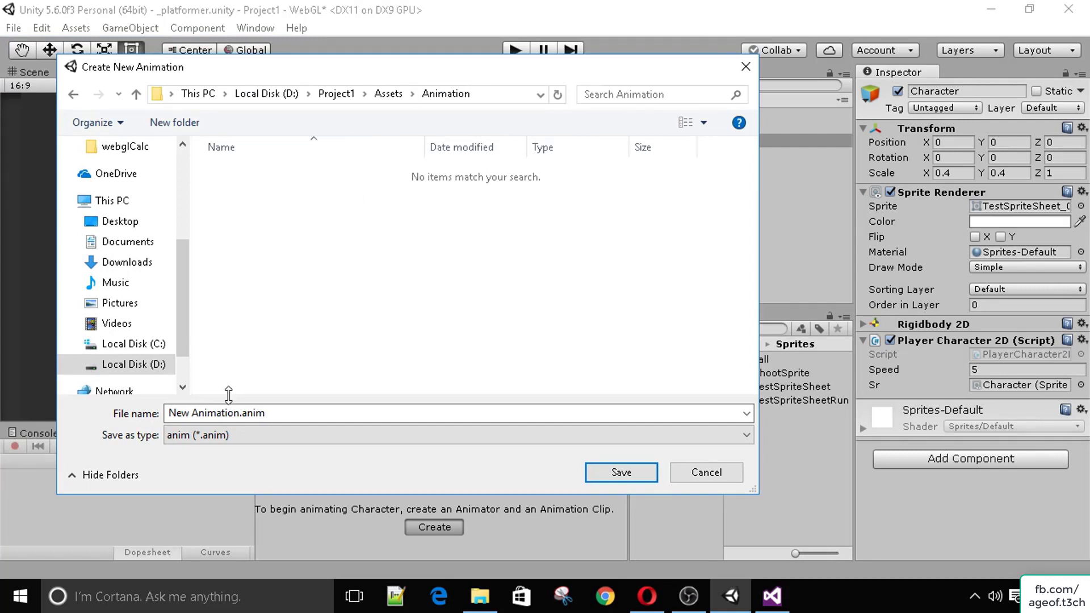
click(236, 415)
click(237, 414)
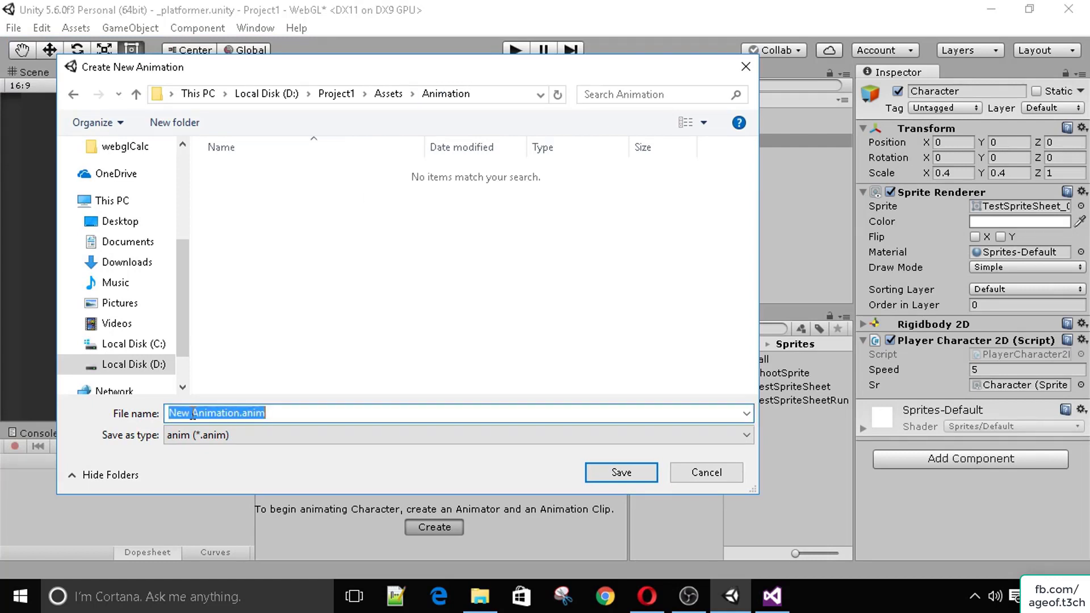
drag(234, 414, 166, 425)
key(BackSpace)
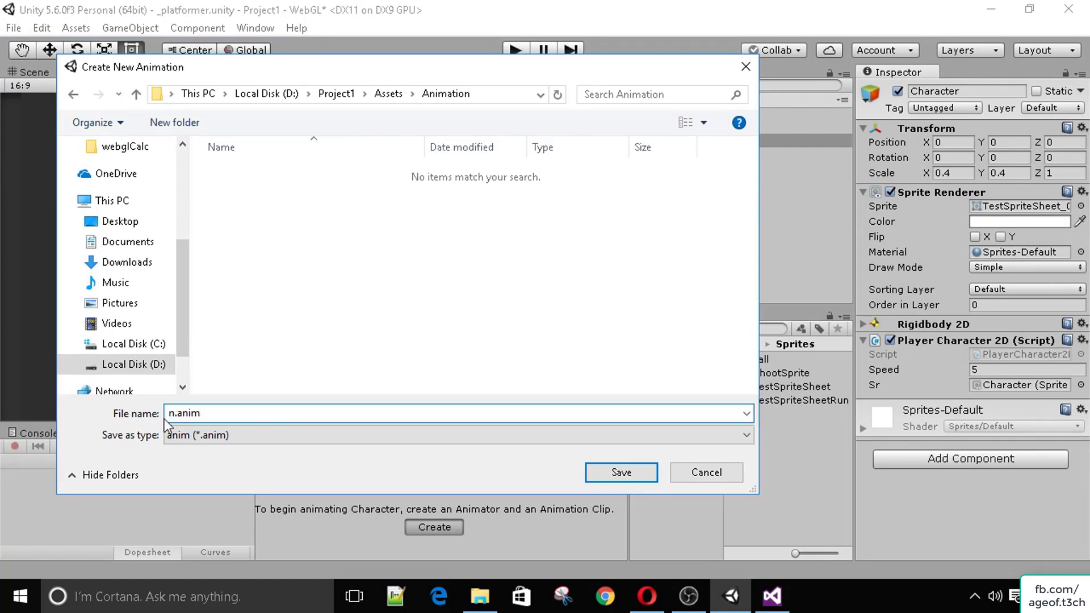
key(Delete)
text(2DWalking)
key(ctrl+BackSpace)
text(WalkAnim)
key(Return)
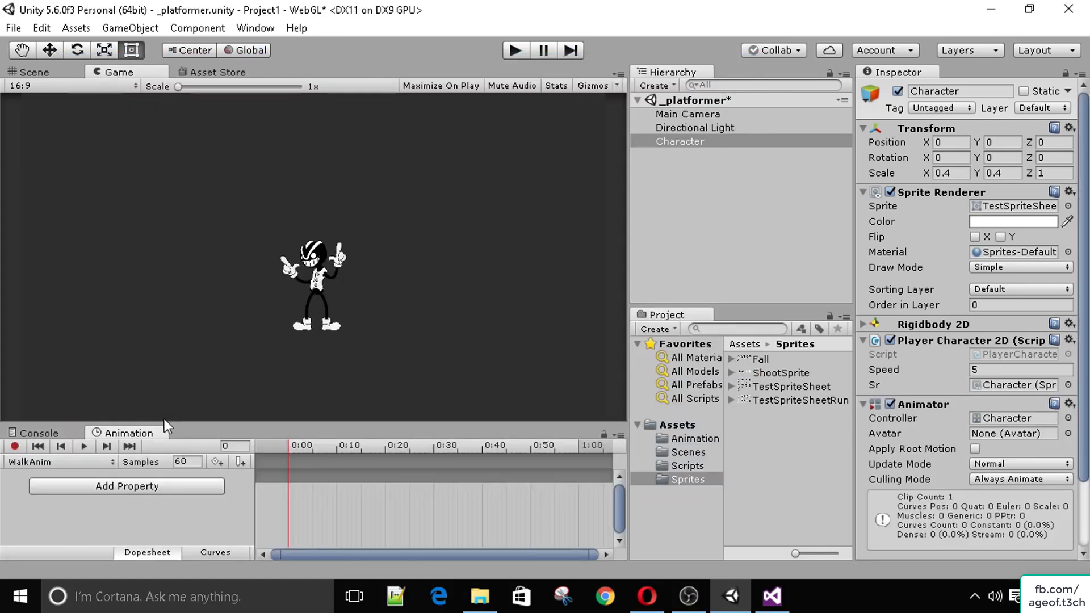
Step: Enlarge the Animation window's area and set the WalkAnim playhead at 0:00
drag(164, 421, 171, 384)
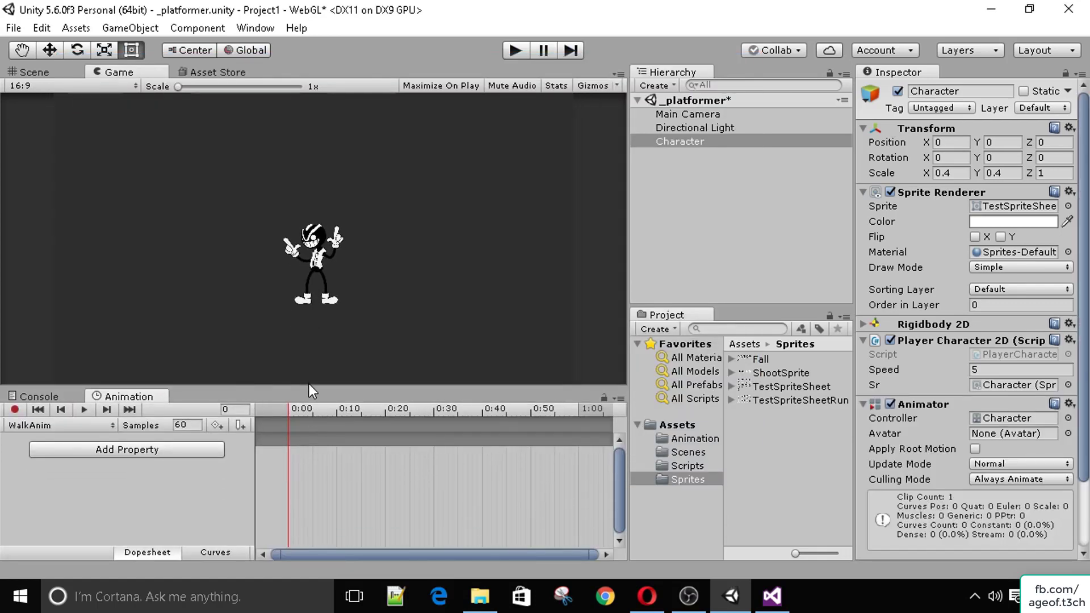
click(335, 430)
mouse_move(292, 410)
mouse_down()
mouse_move(353, 411)
mouse_move(206, 384)
mouse_move(472, 433)
mouse_move(291, 418)
mouse_up()
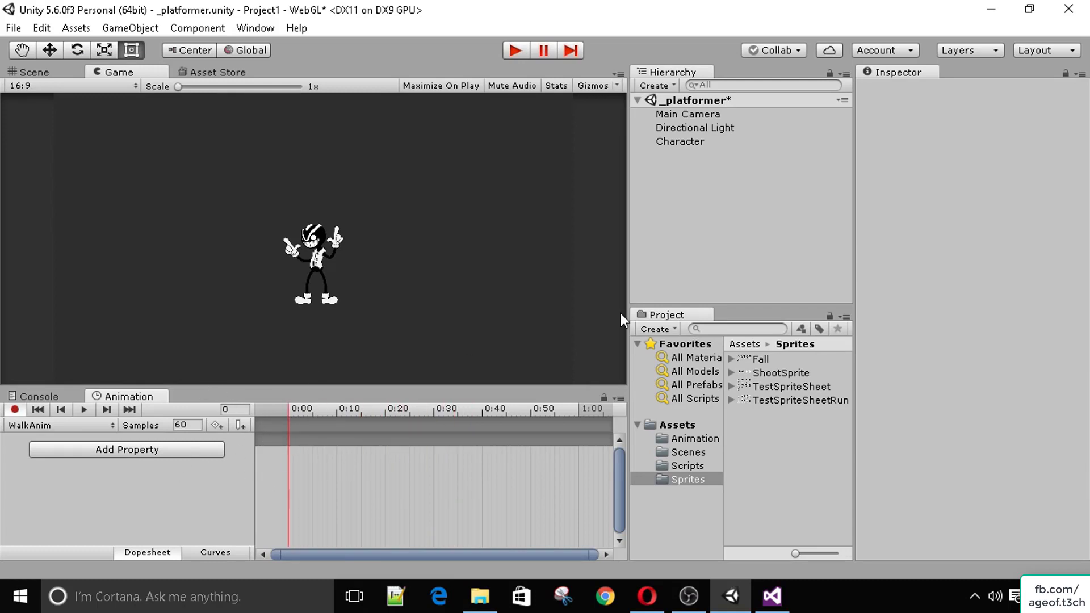
Step: Add all ten TestSpriteSheetRun sprites to the WalkAnim timeline, starting at its beginning
click(732, 400)
click(770, 415)
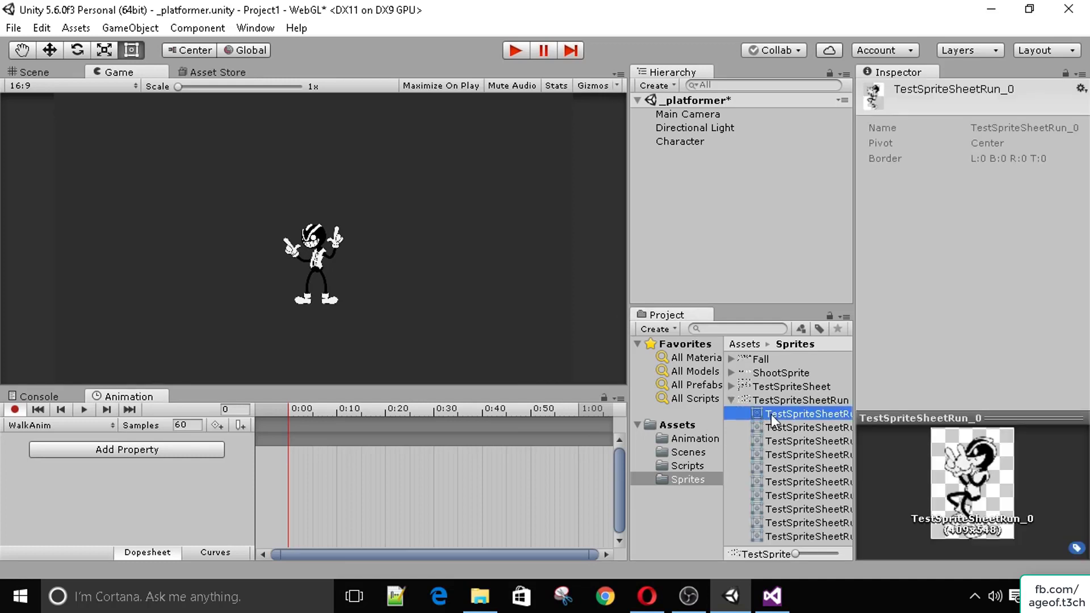
click(773, 429)
click(772, 413)
shift+click(776, 429)
shift+click(773, 443)
click(774, 427)
shift+click(776, 417)
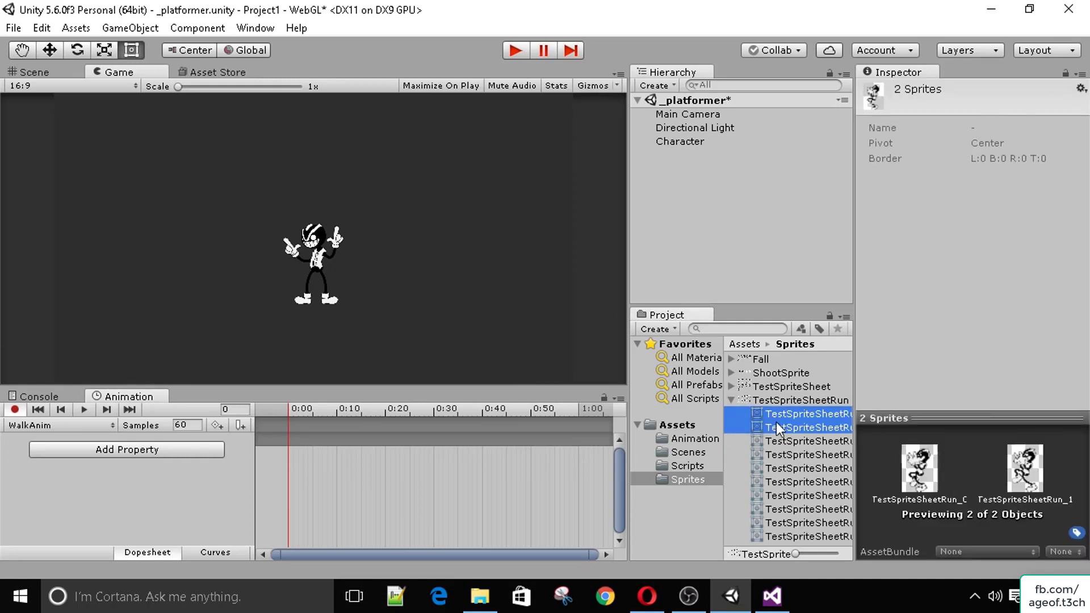
shift+click(782, 443)
shift+click(784, 456)
shift+click(786, 469)
shift+click(787, 484)
shift+click(791, 497)
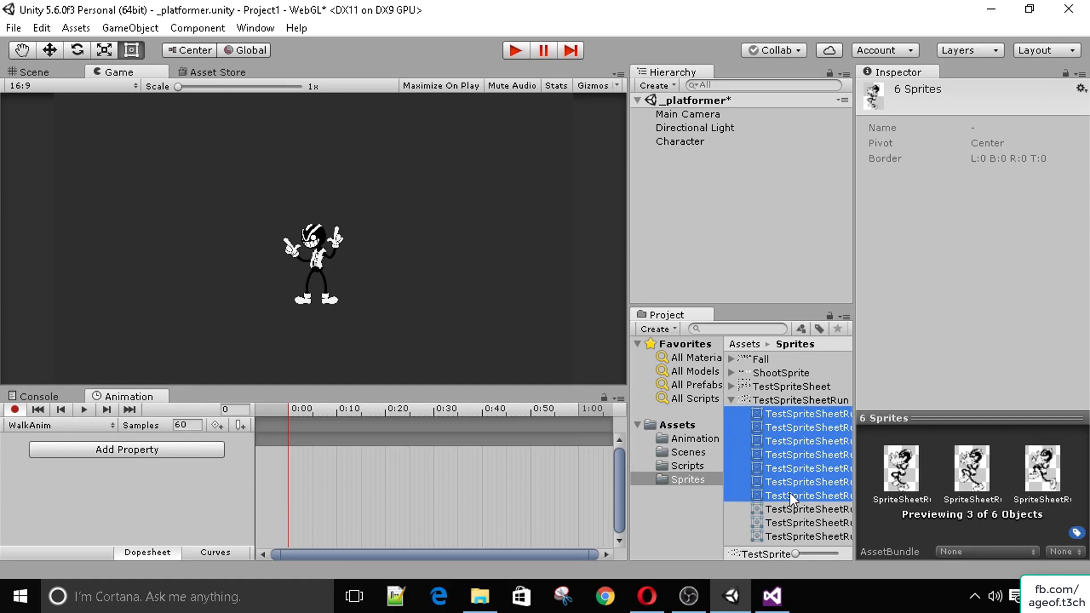
shift+click(795, 510)
shift+click(799, 524)
shift+click(804, 537)
drag(803, 507, 454, 430)
drag(304, 456, 304, 456)
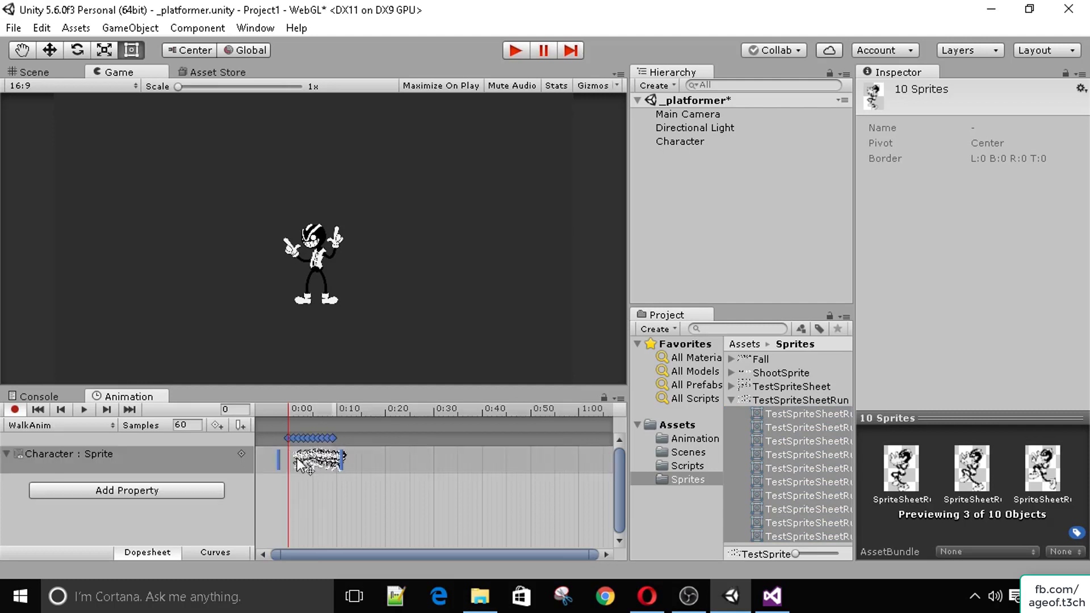
Step: Preview WalkAnim, set its Samples to 30, and play it again before leaving preview mode
click(84, 408)
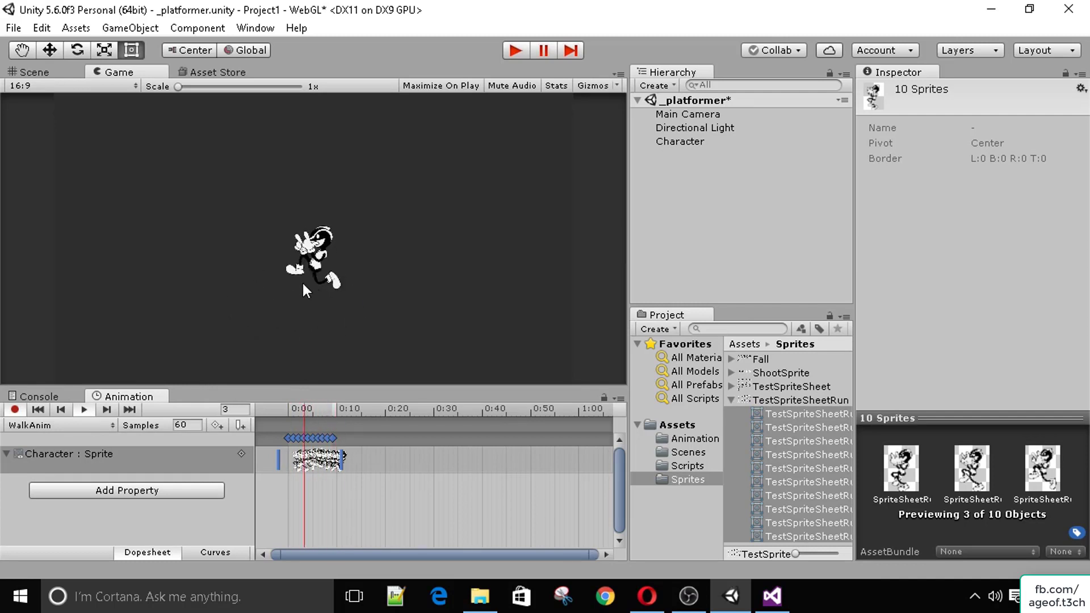
click(84, 408)
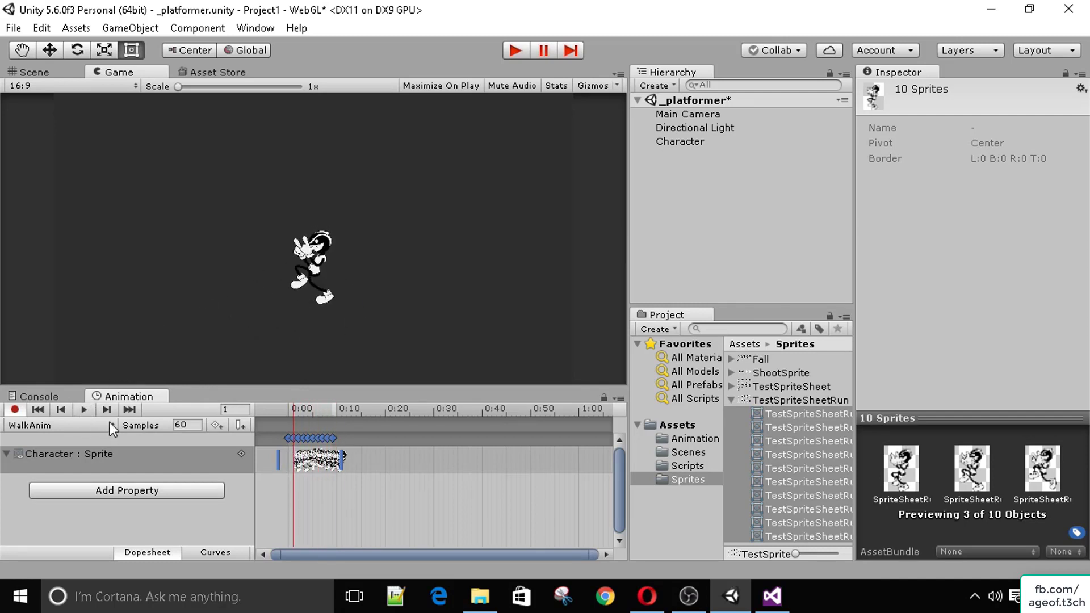
click(192, 427)
text(30)
key(Return)
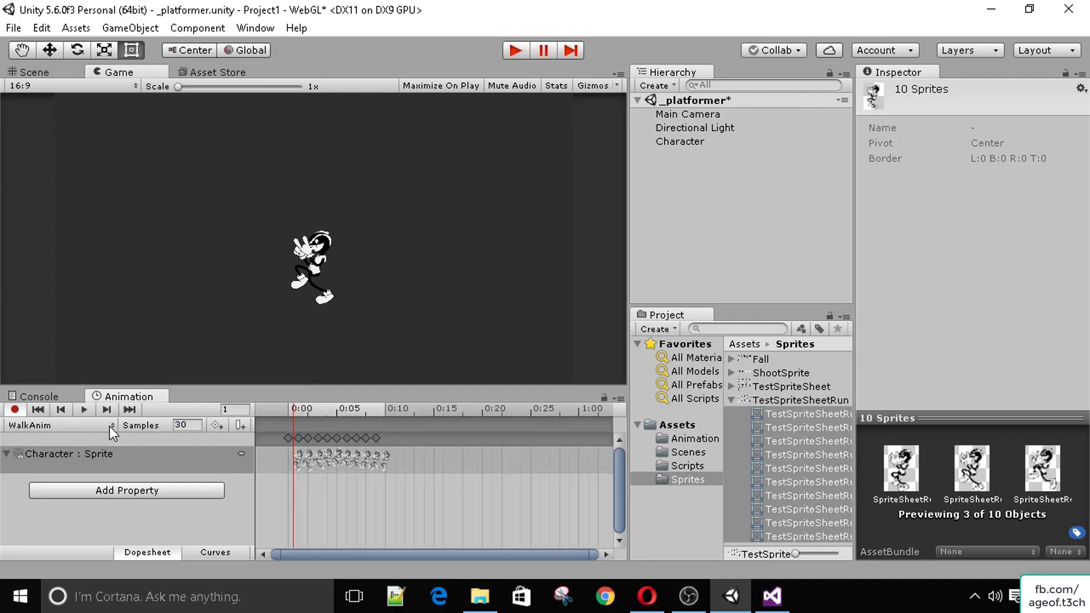
click(83, 413)
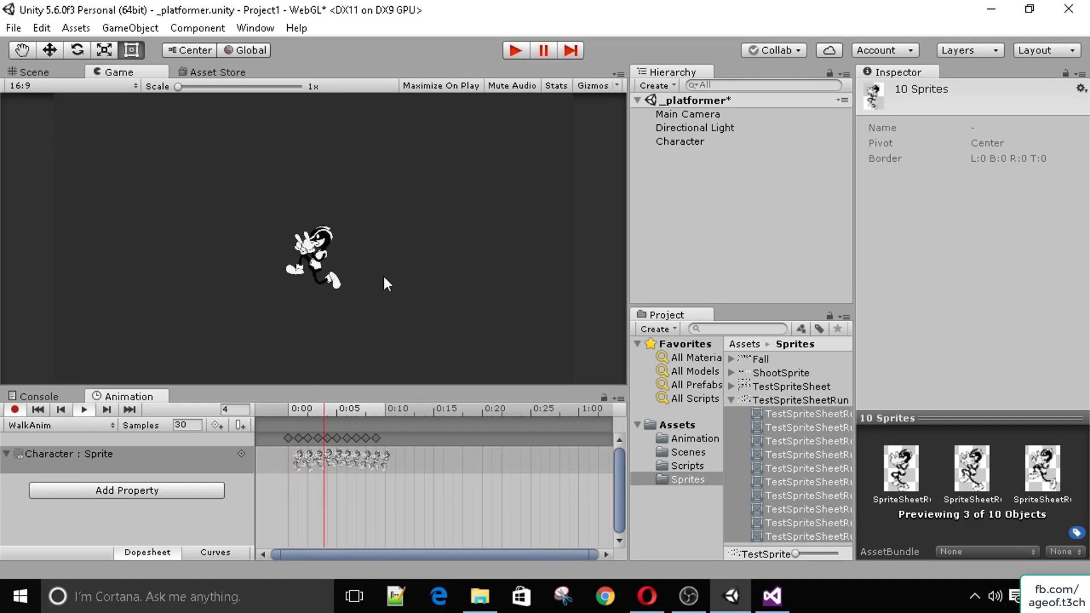
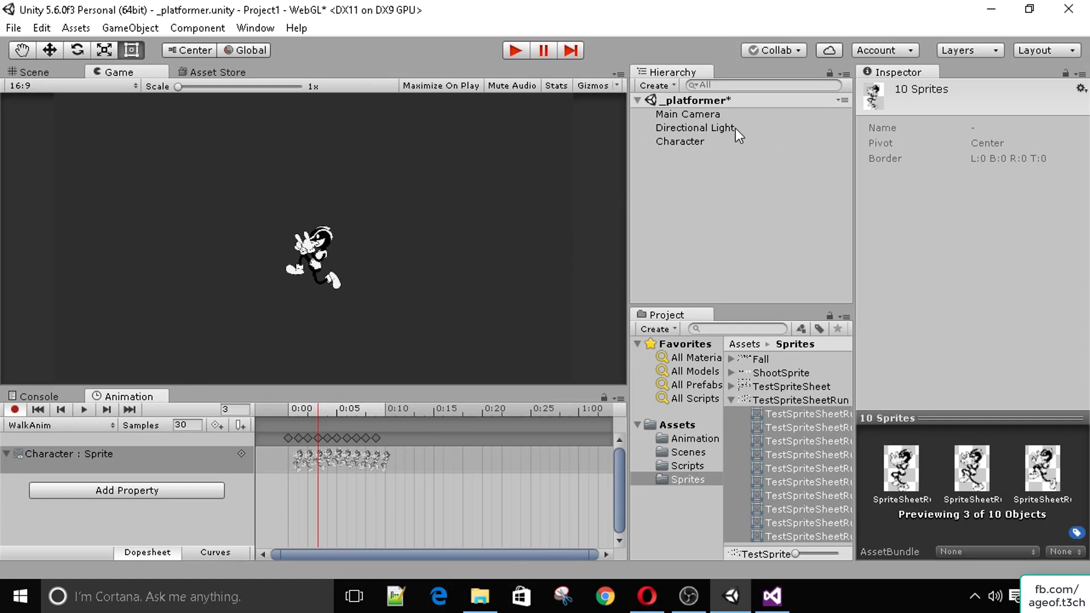
click(13, 410)
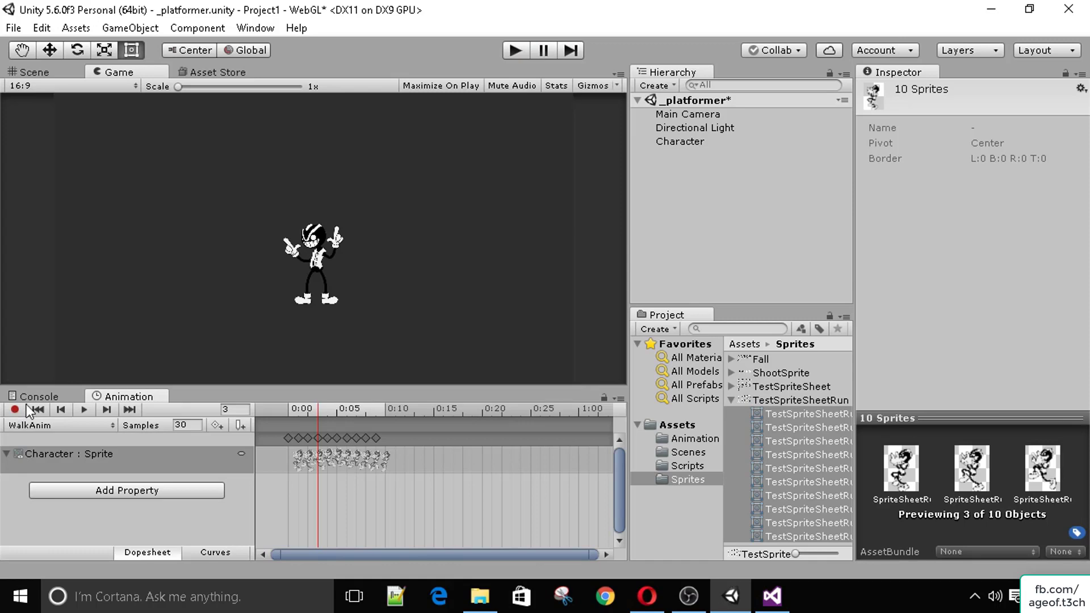
Step: Open the Character's animator controller and select its WalkAnim state
click(681, 142)
scroll(985, 294, down, 3)
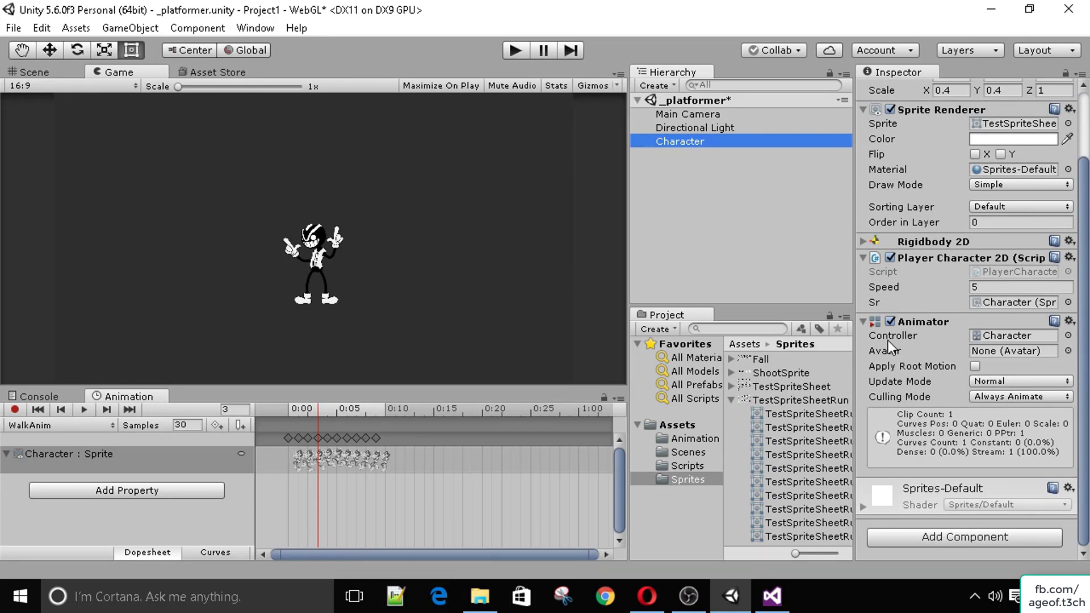
double_click(987, 334)
click(458, 170)
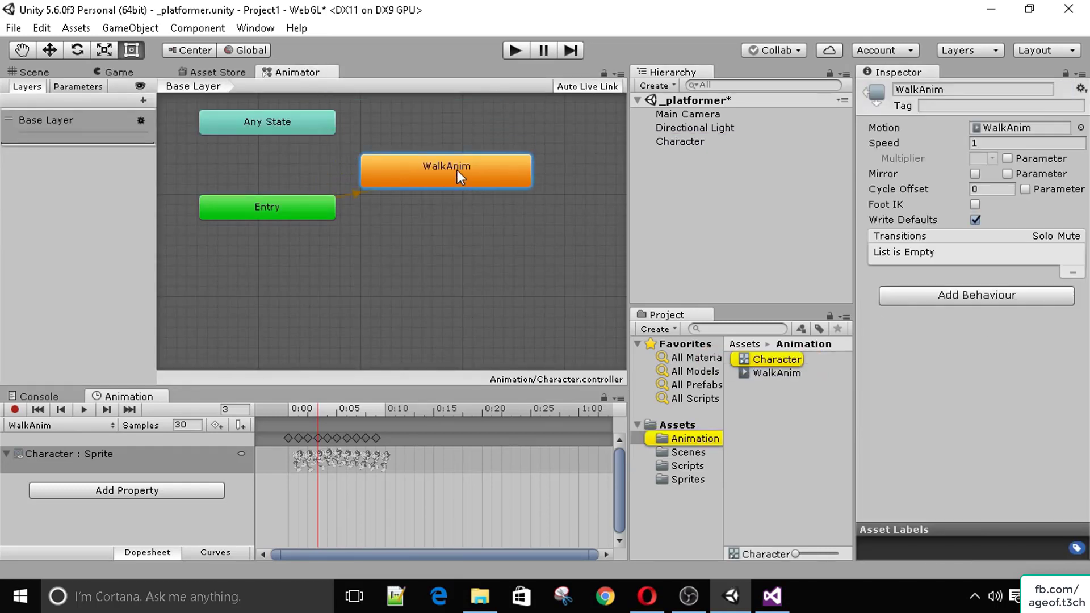
Step: Rearrange the Entry and WalkAnim nodes in the Animator's Base Layer and return to the Game view
middle_drag(424, 145, 414, 227)
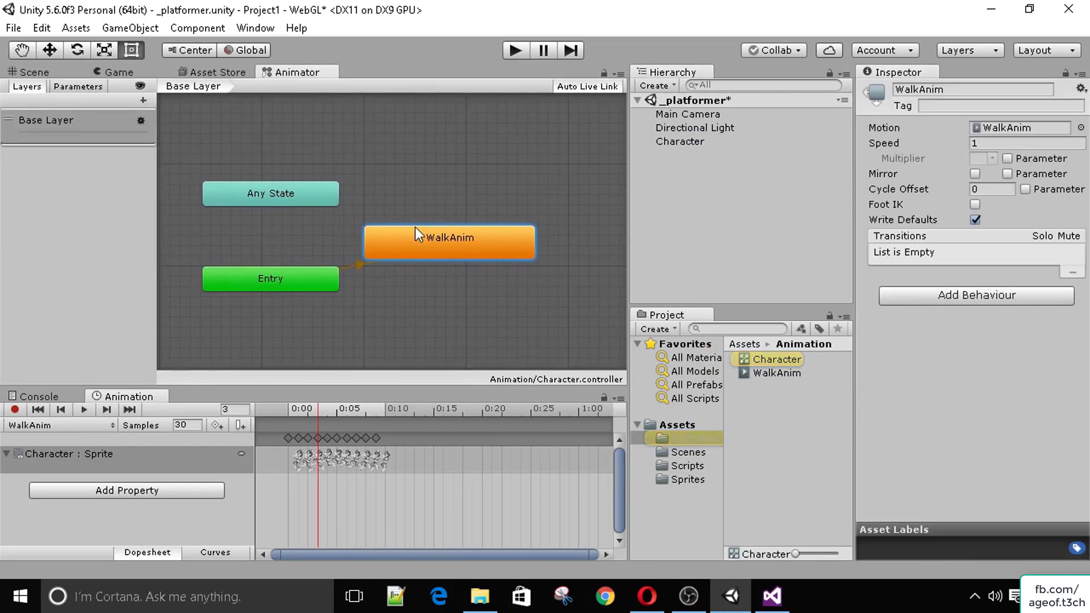
alt+drag(442, 187, 452, 228)
mouse_move(280, 285)
mouse_down()
mouse_move(237, 234)
mouse_move(277, 270)
mouse_up()
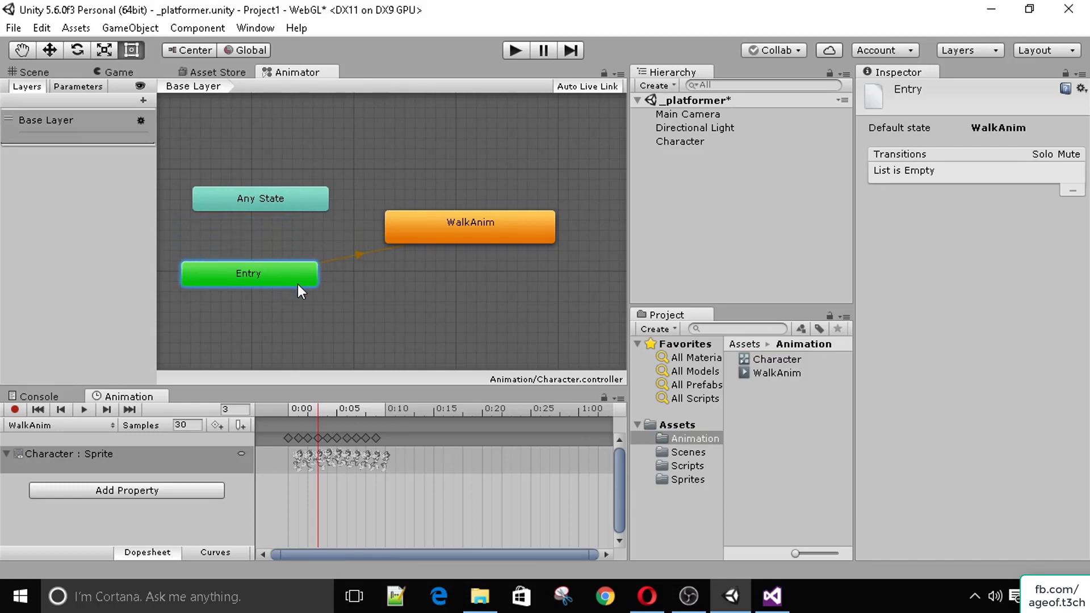
drag(427, 229, 444, 214)
middle_drag(443, 213, 386, 246)
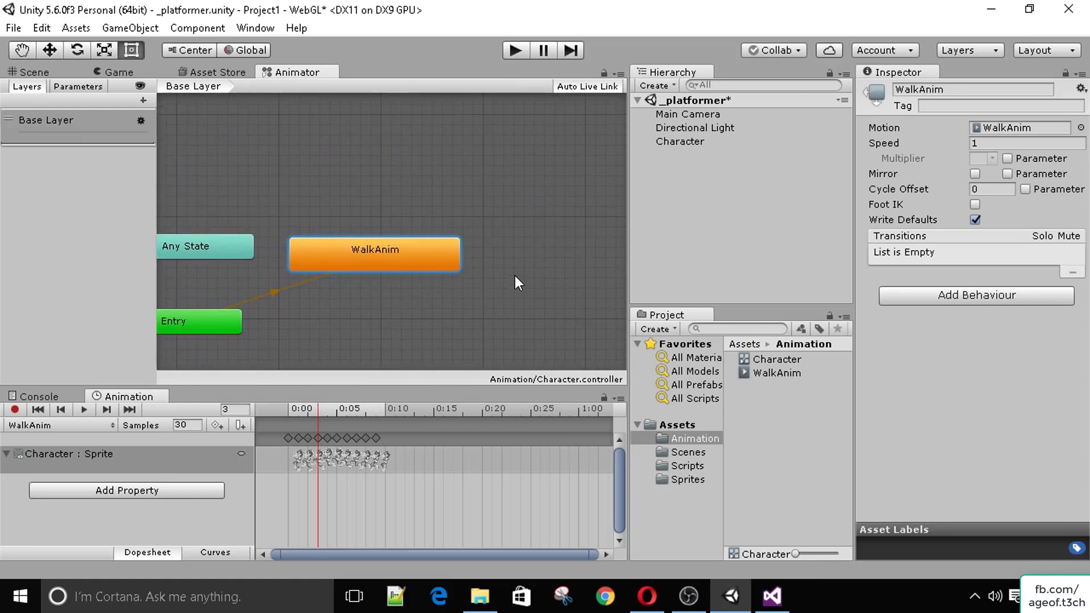
drag(379, 254, 389, 224)
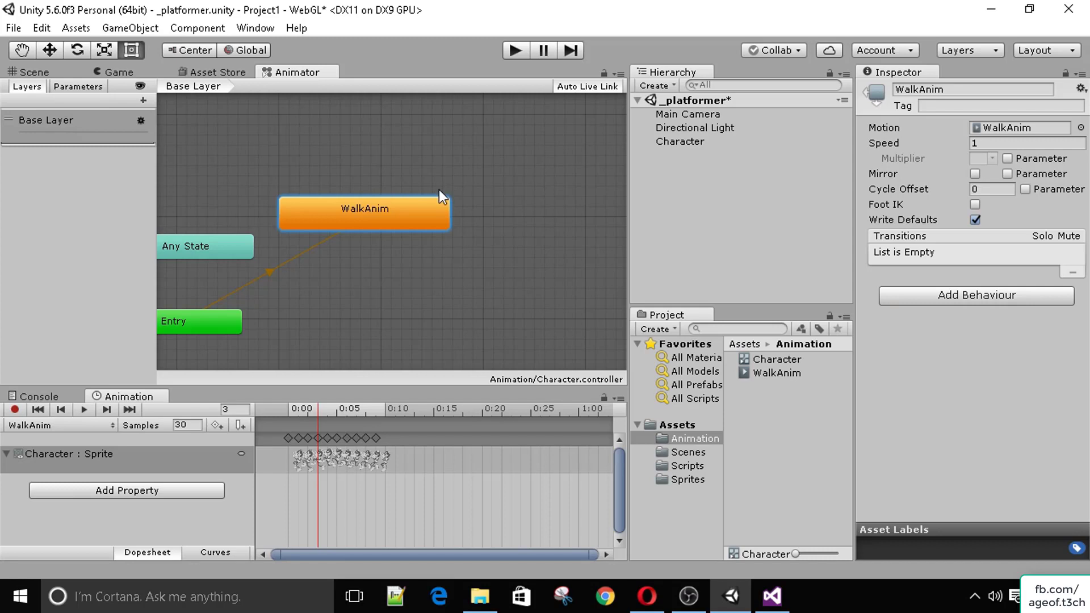
click(141, 71)
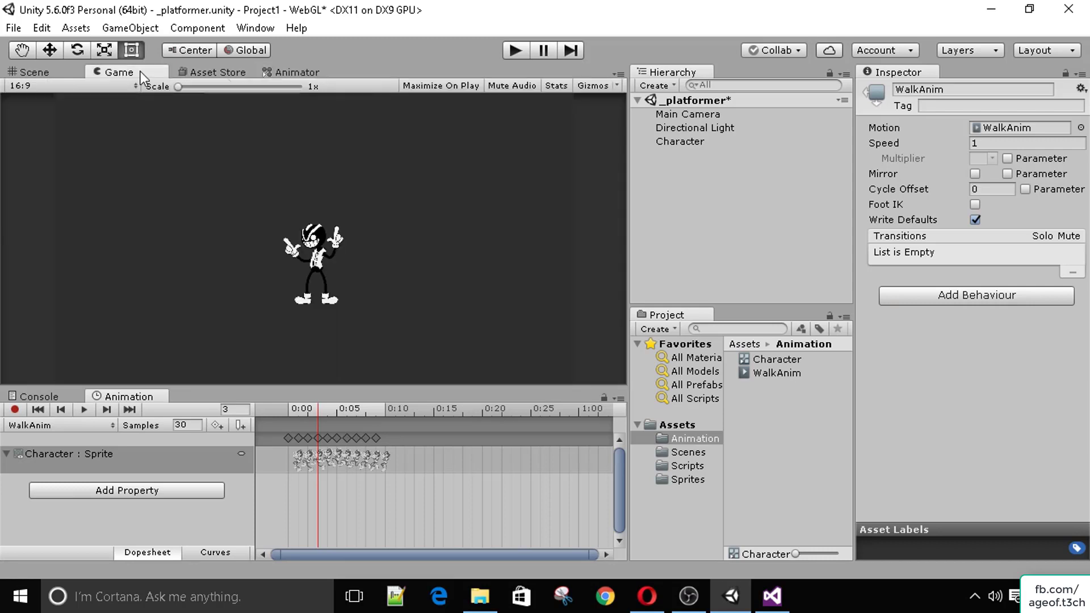
Step: Shift the WalkAnim state slightly away from Entry in the Animator's Base Layer and return to the Game view
click(296, 72)
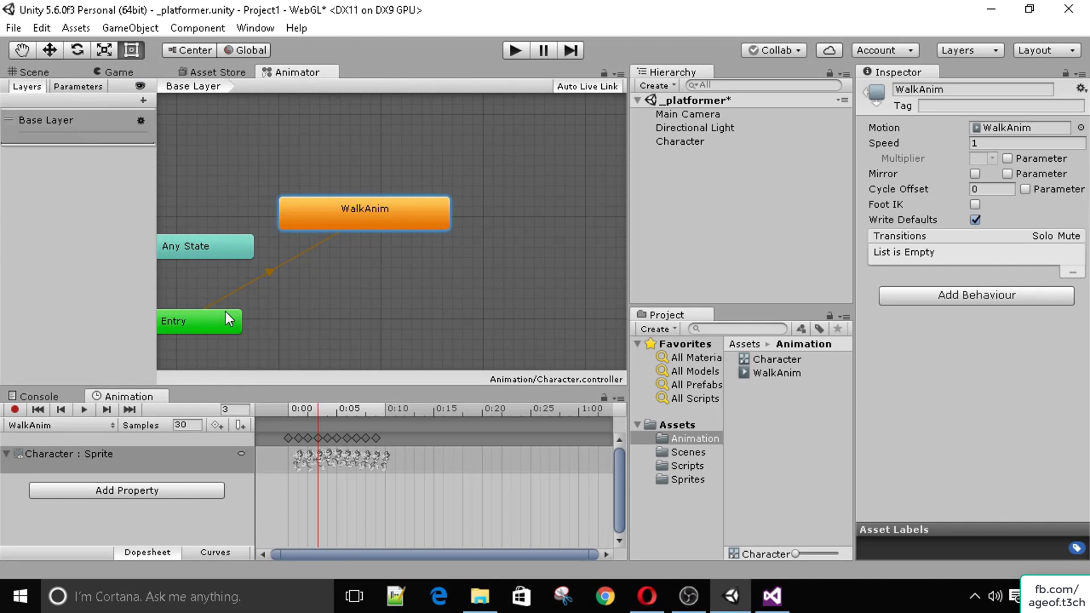
drag(407, 207, 427, 207)
click(137, 71)
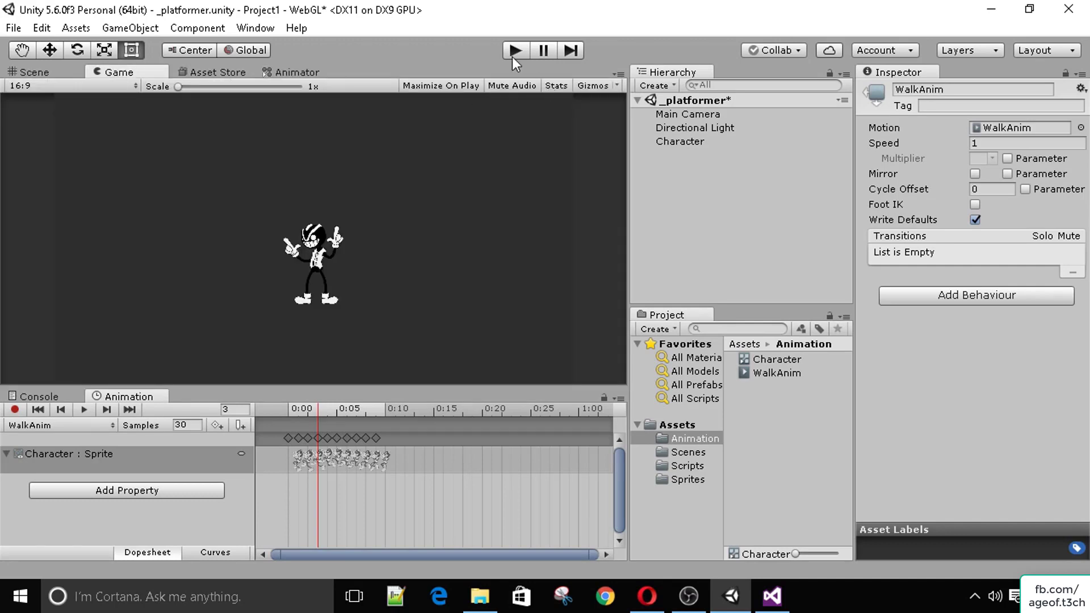
Step: Play the scene, walk the Character in both directions to check WalkAnim, and stop playback
click(513, 51)
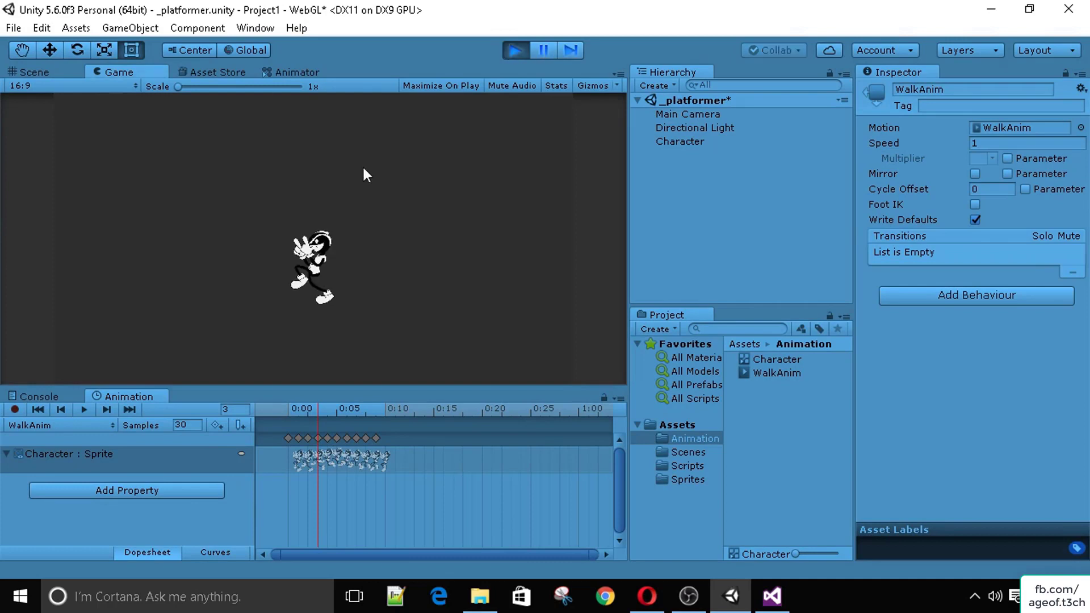
key(Left)
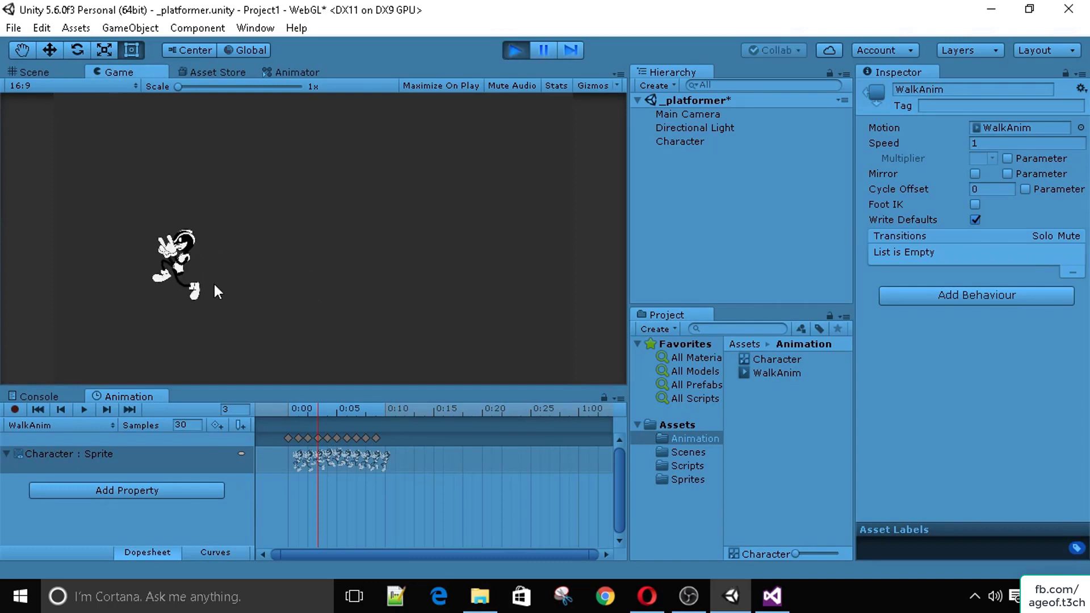
key(Right)
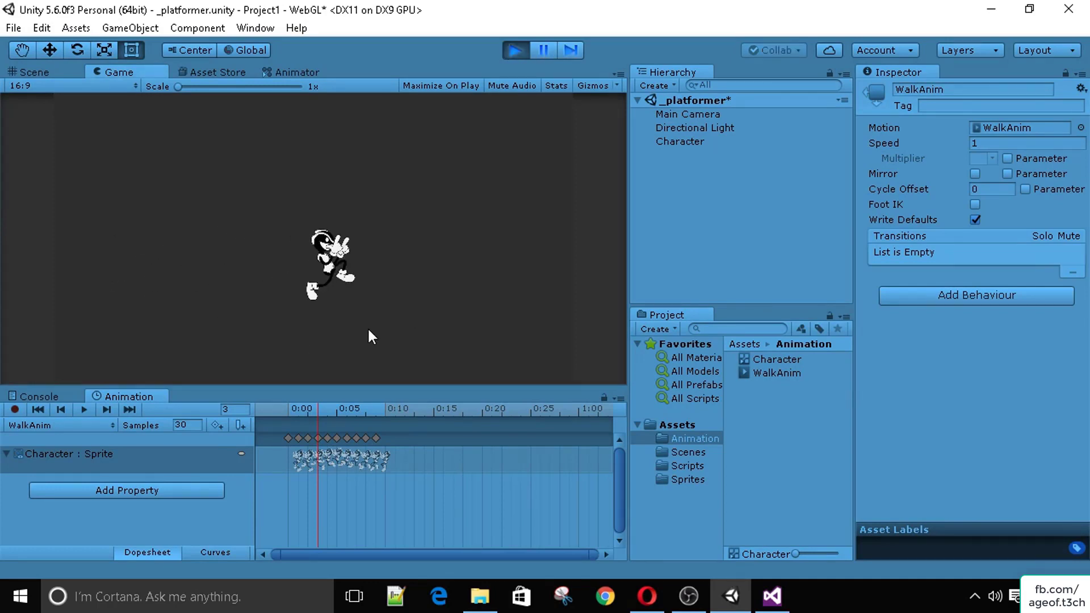
key(Right)
key(Left)
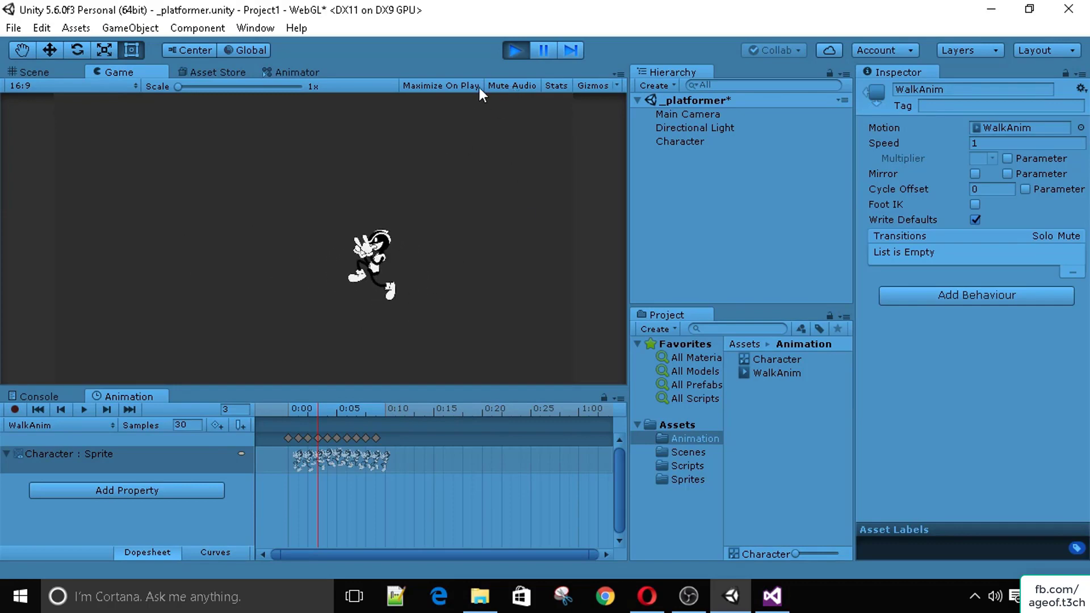
click(516, 54)
Step: Set the Character's Player Character 2D script Speed to 10
click(682, 142)
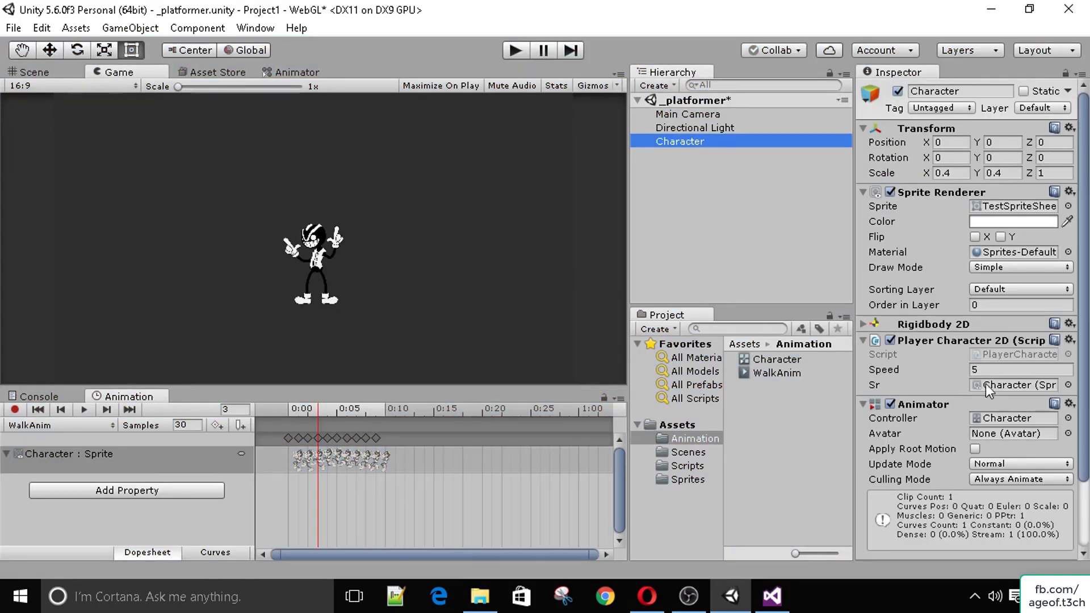
click(988, 369)
text(10)
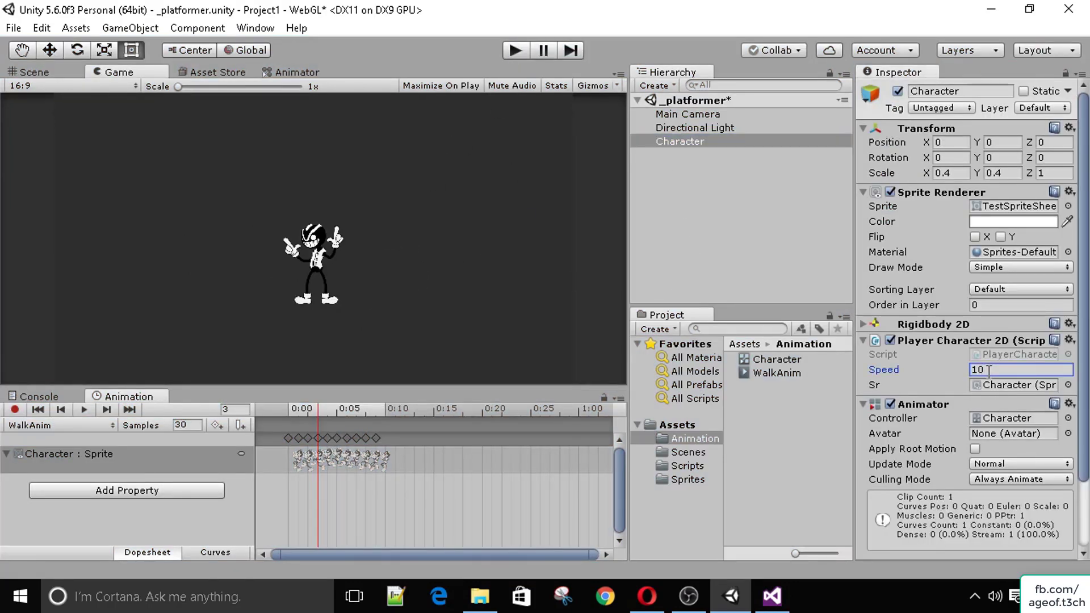
Step: Test the faster Character in play mode by repeatedly changing its walking direction, and leave play mode
click(517, 53)
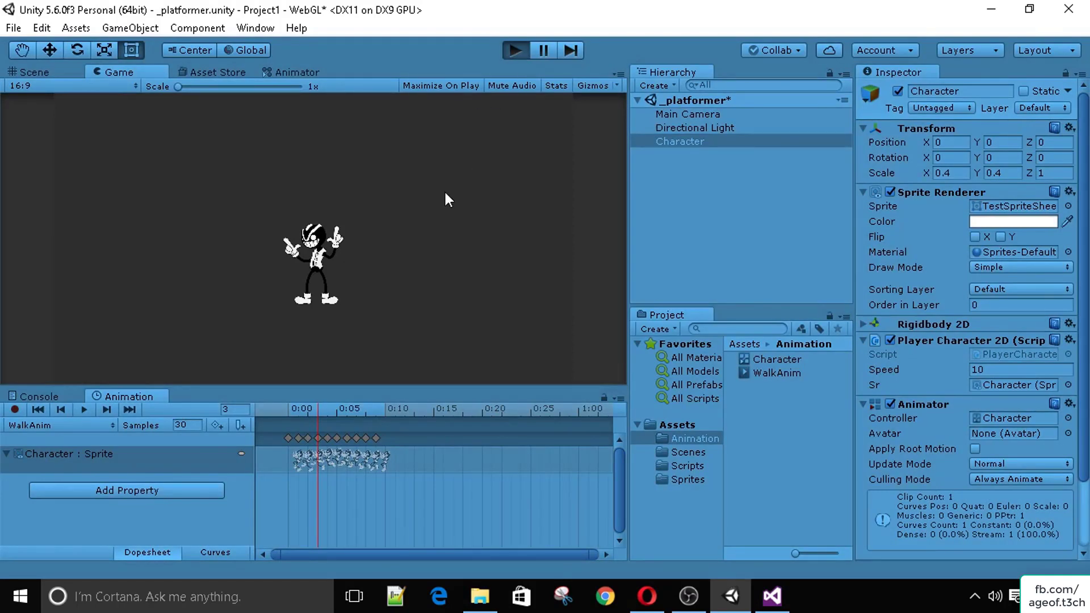
key(Left)
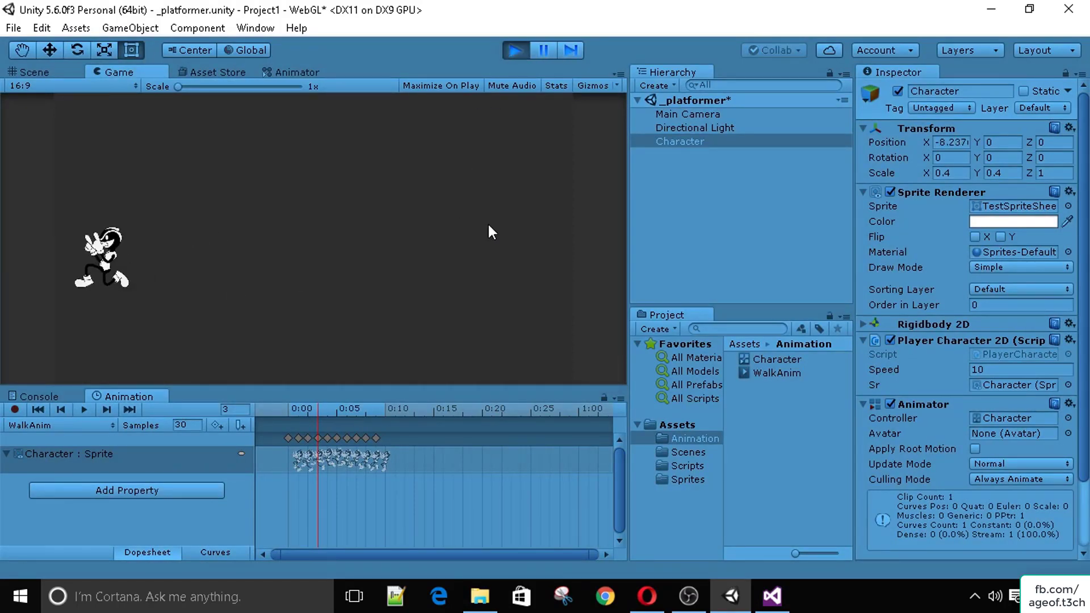
key(Right)
key(Left)
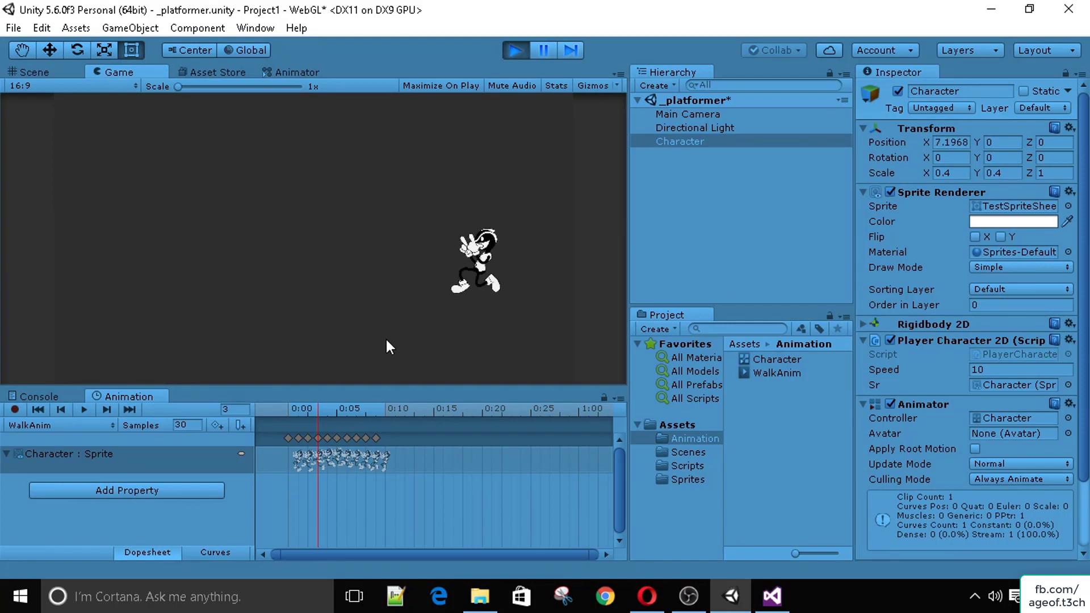
key(Right)
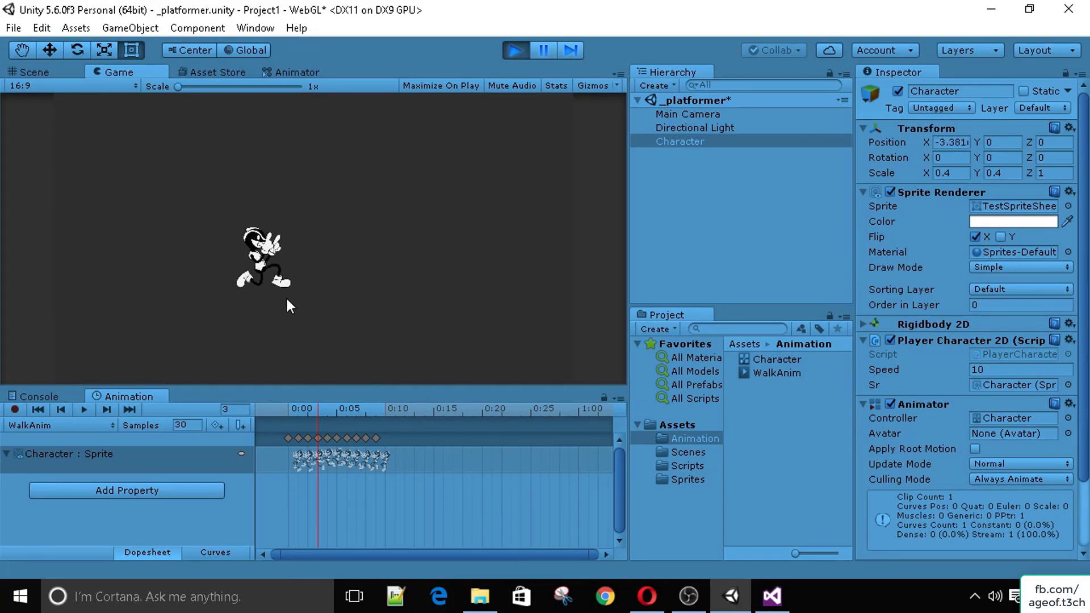
key(Left)
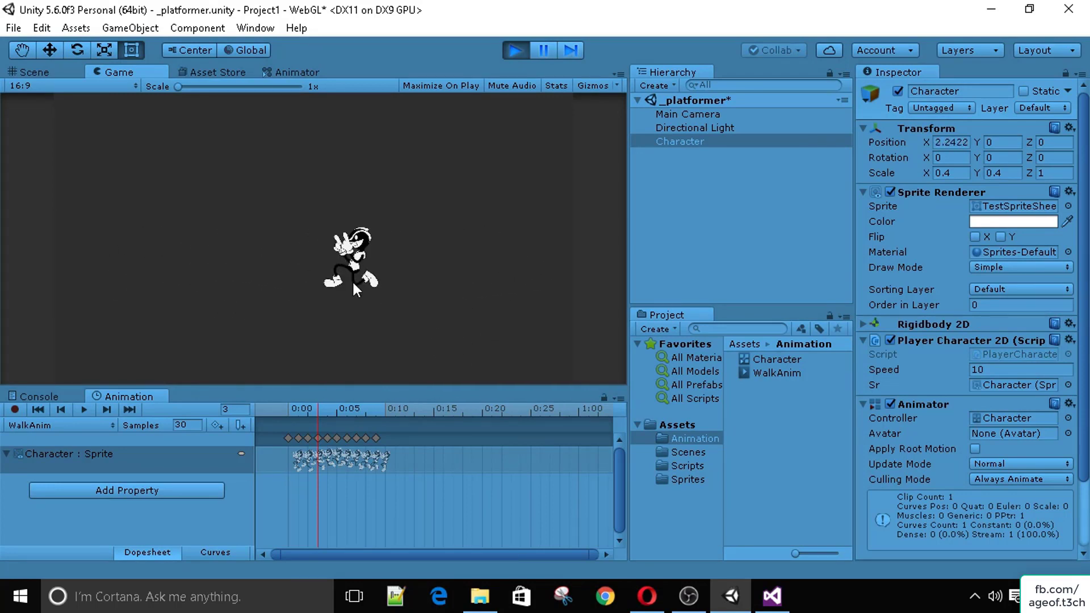
key(Right)
key(Left)
key(Right)
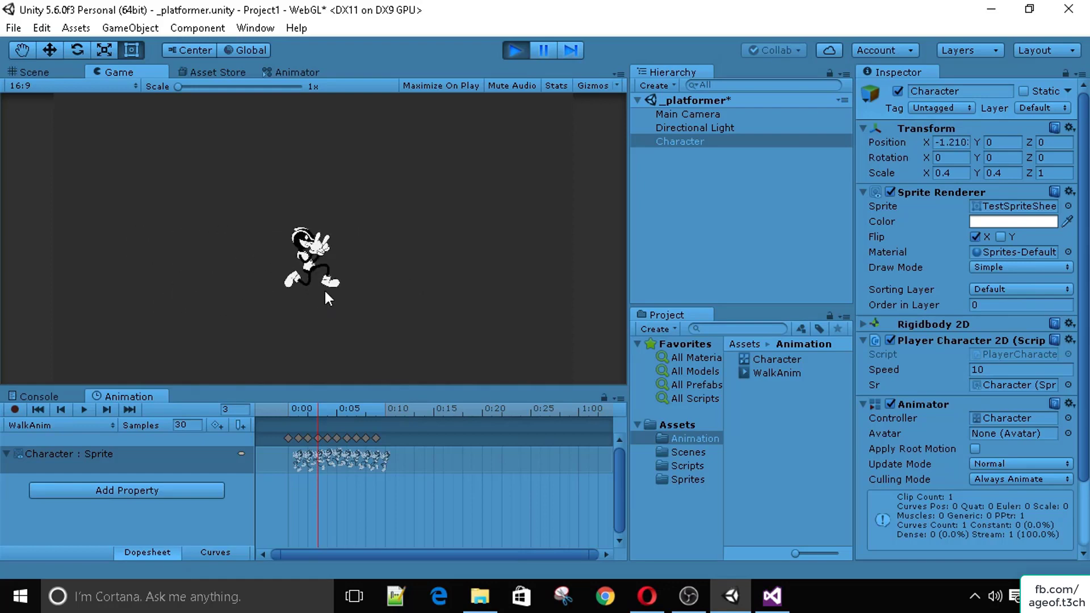
key(Left)
key(Right)
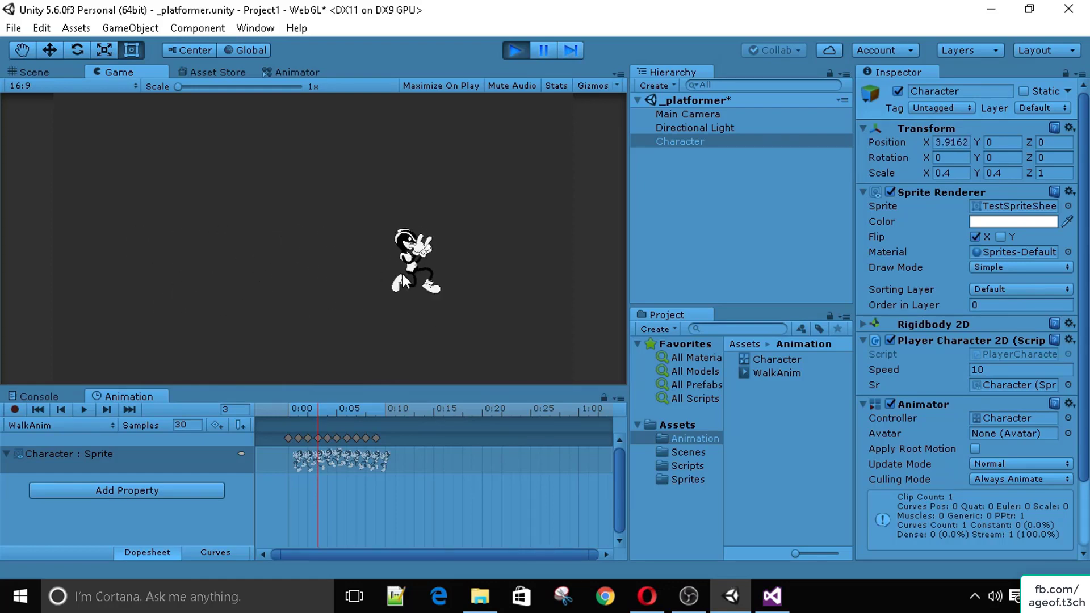
click(516, 50)
Step: Move the WalkAnim state slightly back toward Entry in the Animator and return to the Game view
click(295, 73)
mouse_move(409, 217)
mouse_down()
mouse_move(419, 219)
mouse_move(393, 221)
mouse_up()
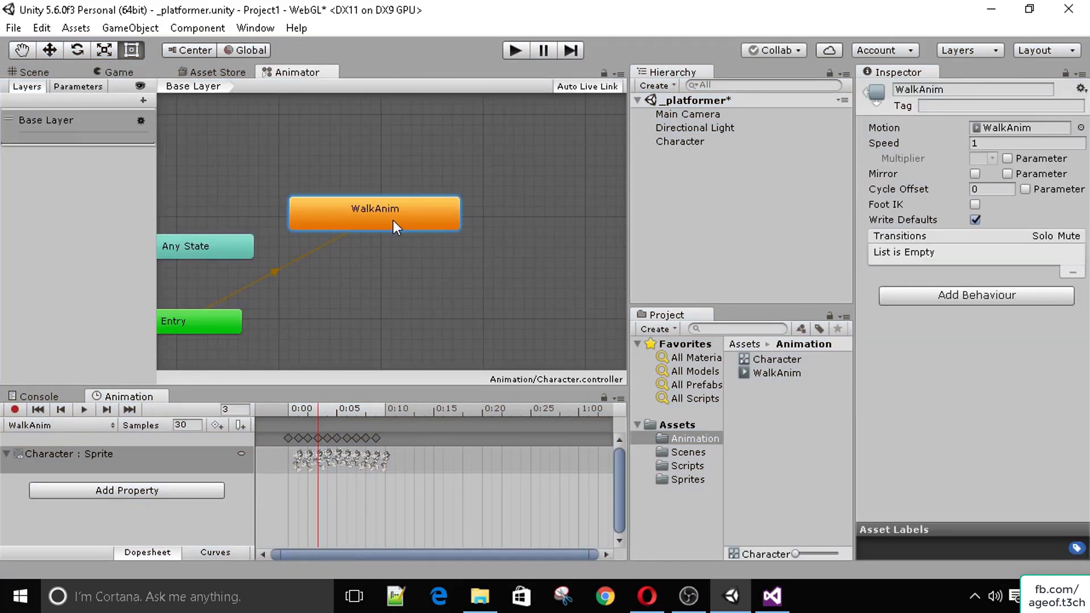
click(119, 72)
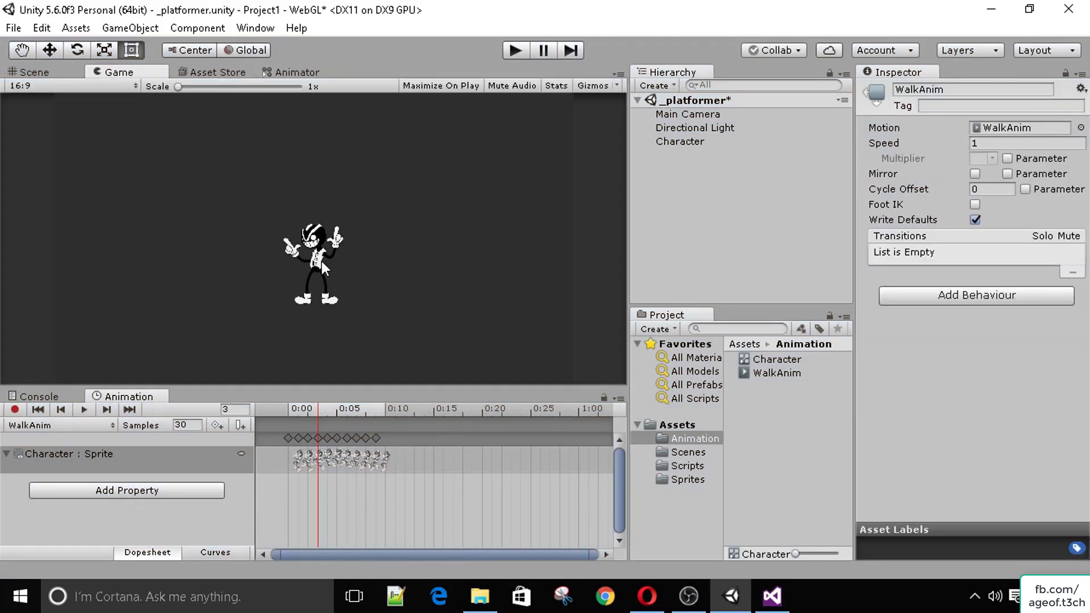
Step: Create a new animation clip for the Character and save it as IdleAnim in the Animation folder
click(683, 143)
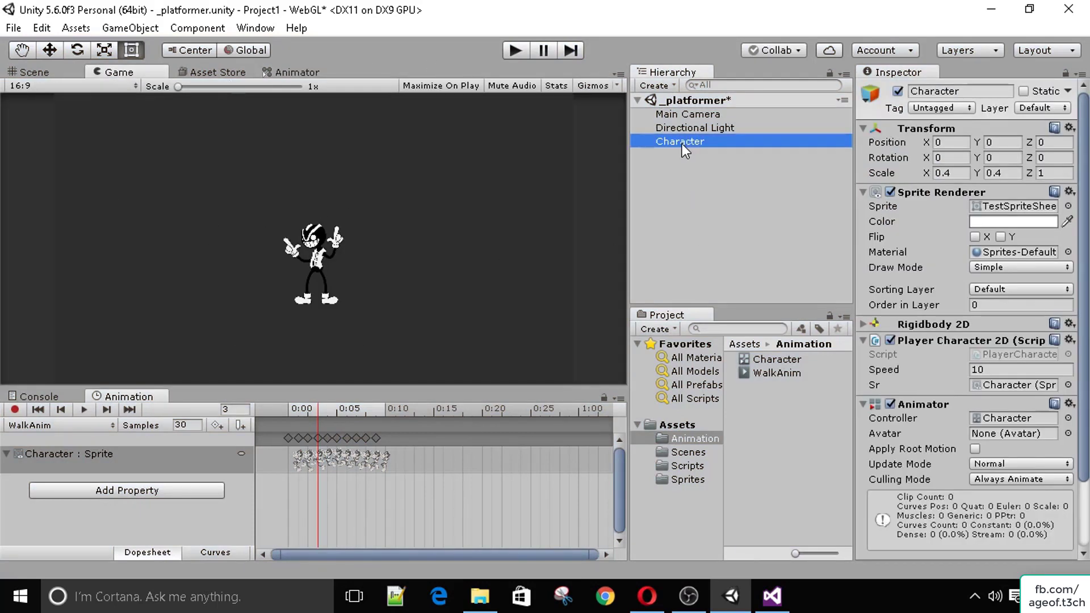
click(55, 427)
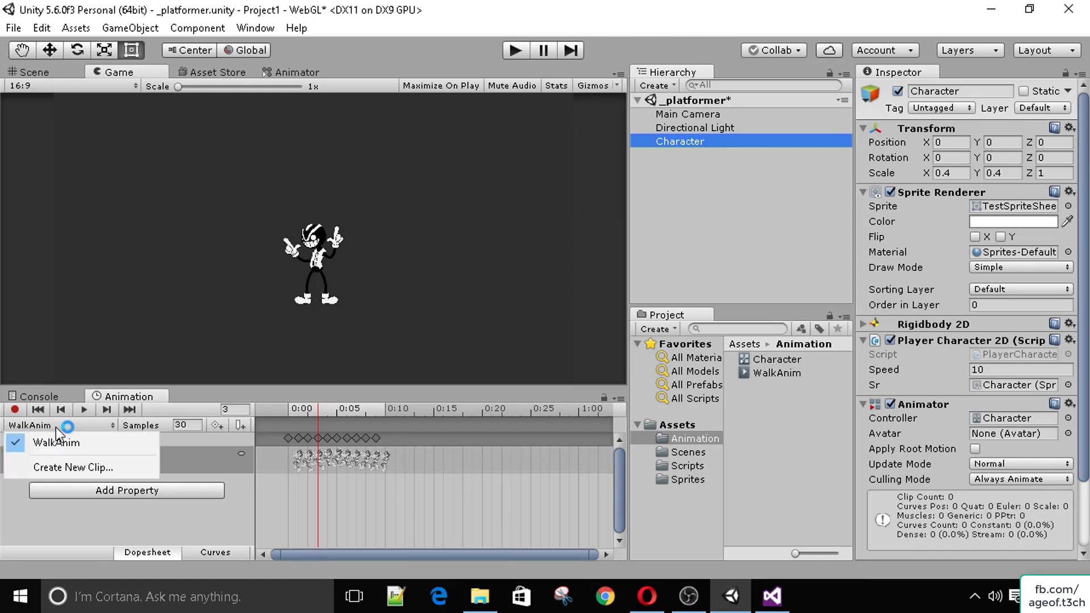
click(80, 469)
click(239, 413)
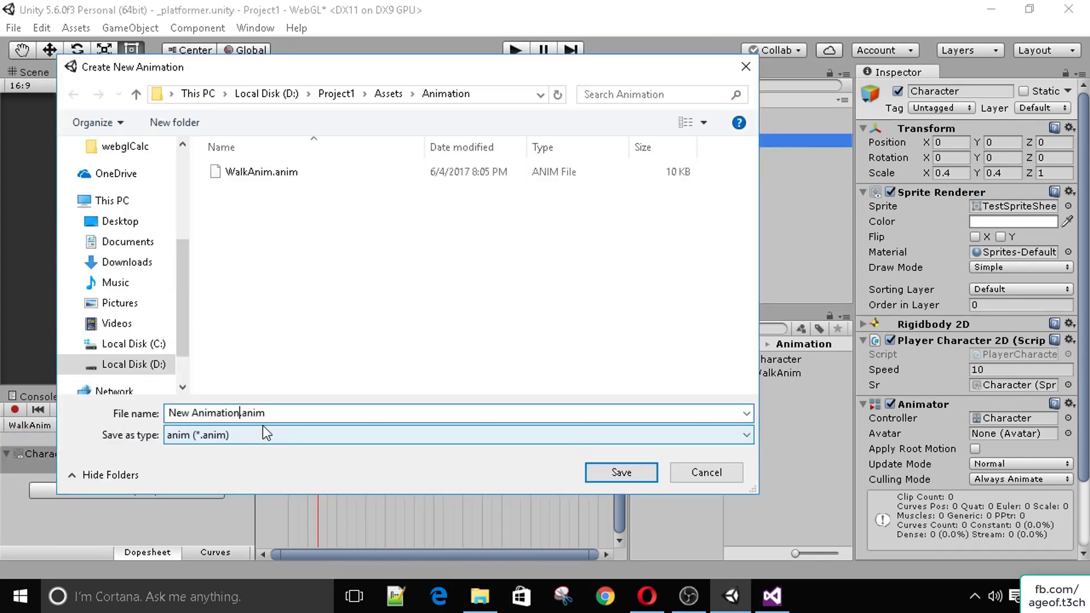
key(BackSpace)
key(BackSpace)
key(BackSpace)
key(BackSpace)
key(BackSpace)
key(BackSpace)
key(BackSpace)
key(BackSpace)
key(BackSpace)
key(BackSpace)
key(BackSpace)
key(BackSpace)
key(BackSpace)
text(IdleAnim)
key(Return)
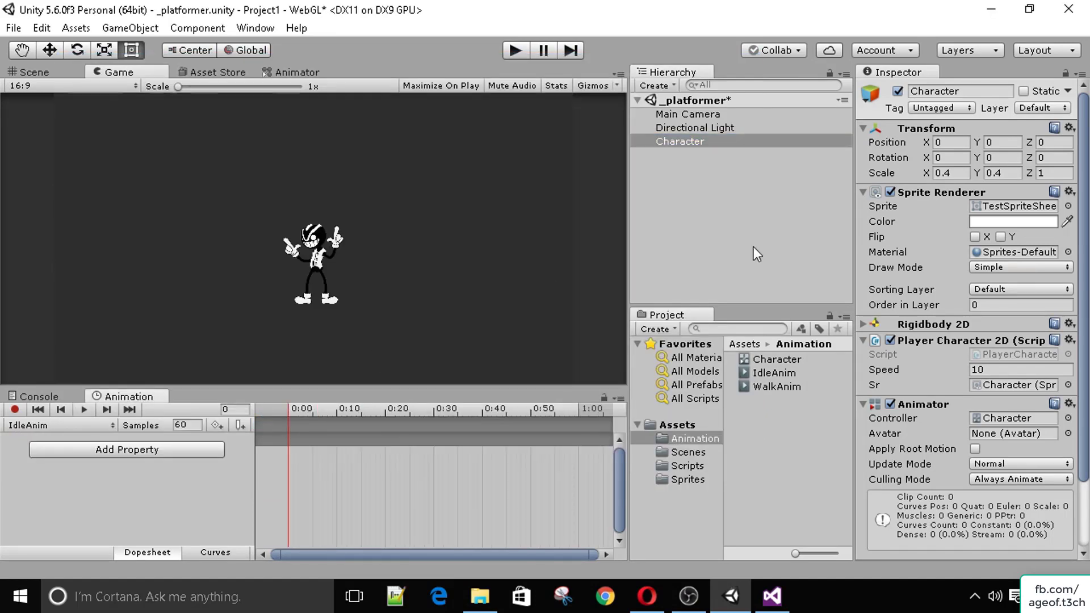
Step: Add all nine TestSpriteSheet sprites, TestSpriteSheet_0 to TestSpriteSheet_8, to the start of the IdleAnim timeline
click(681, 480)
click(732, 399)
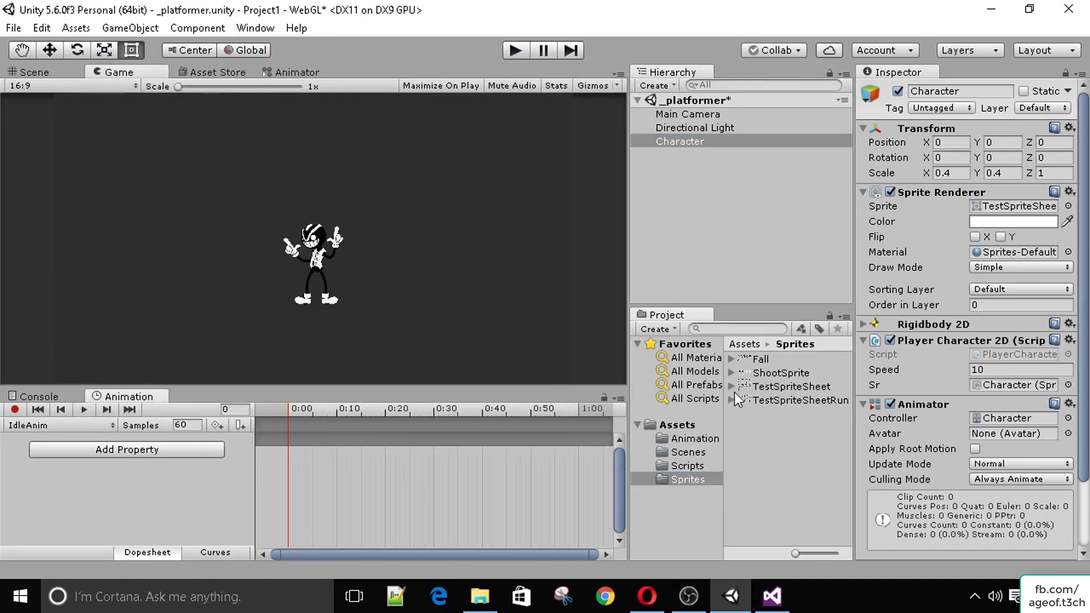
click(738, 386)
click(732, 386)
click(764, 398)
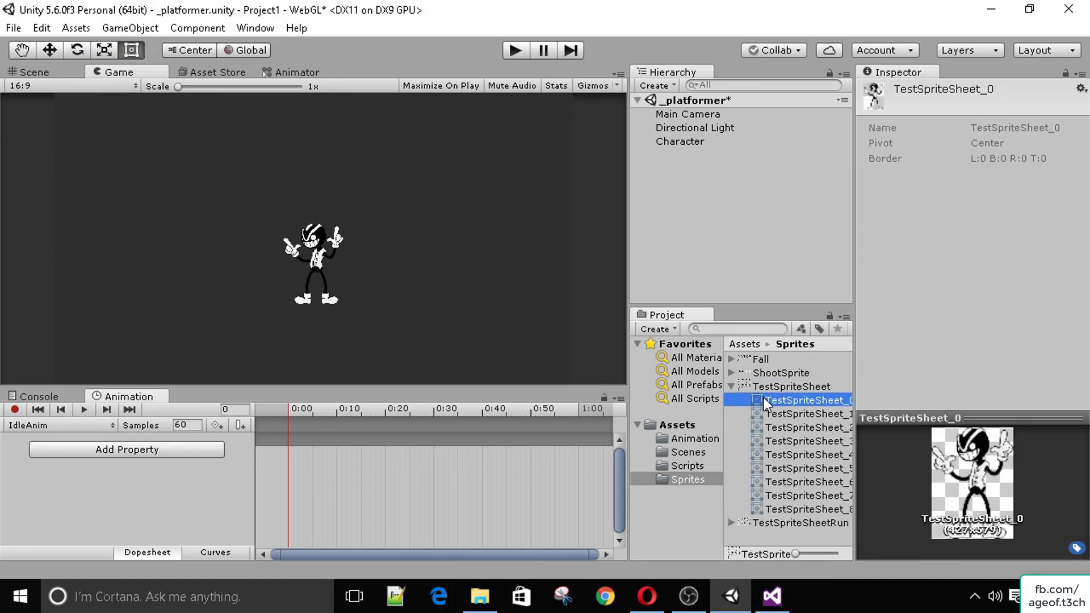
ctrl+click(767, 413)
ctrl+click(769, 428)
ctrl+click(772, 441)
ctrl+click(775, 455)
ctrl+click(777, 469)
ctrl+click(779, 482)
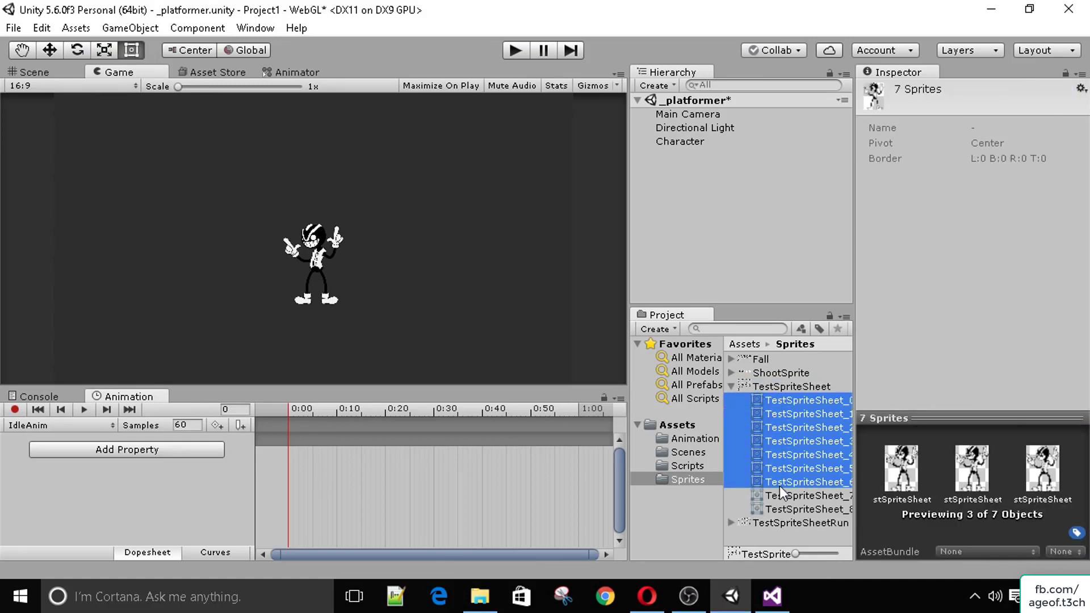
ctrl+click(783, 496)
ctrl+drag(789, 509, 318, 463)
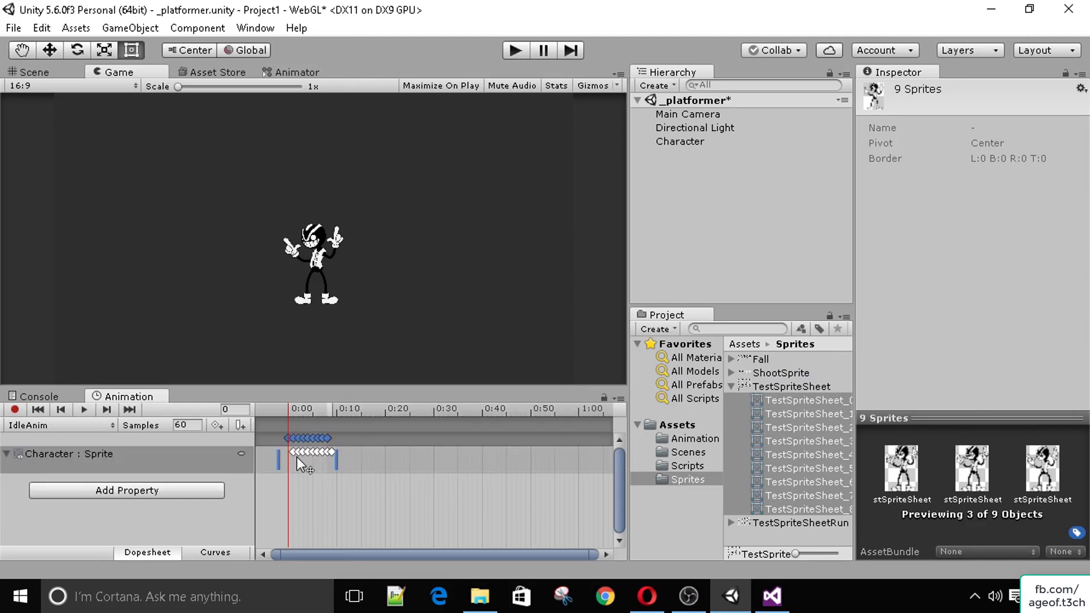
Step: Preview IdleAnim, set its Samples to 30, and play it again before leaving preview mode
double_click(108, 413)
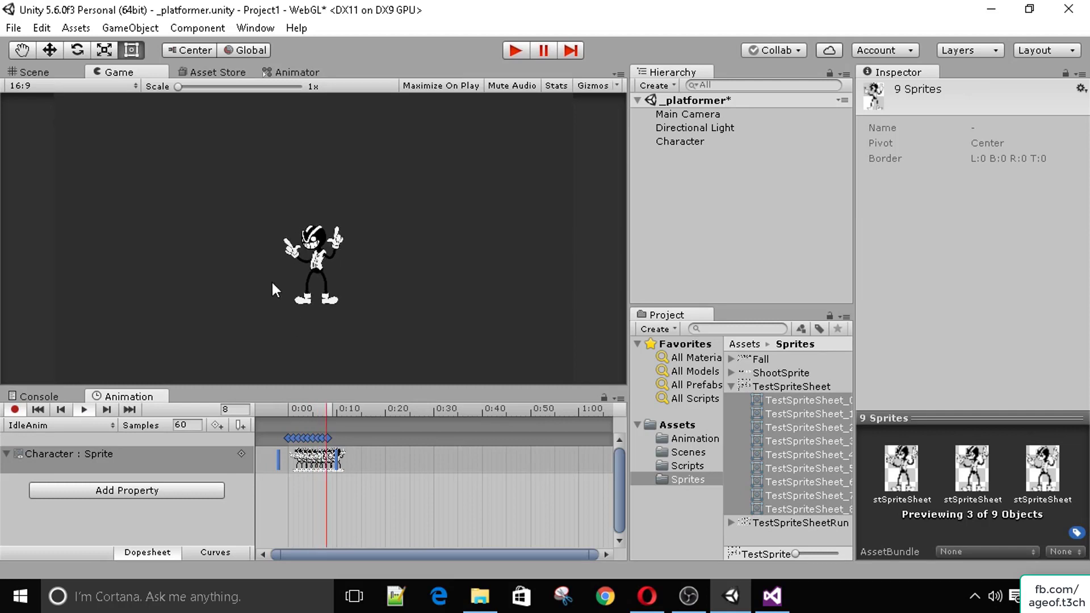
click(151, 421)
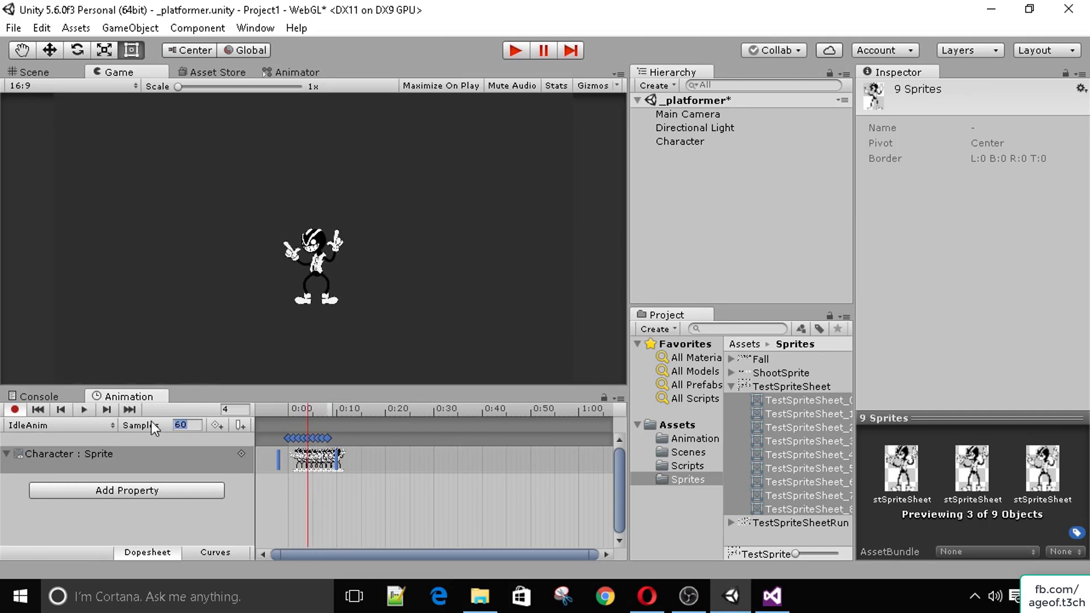
text(30)
key(Return)
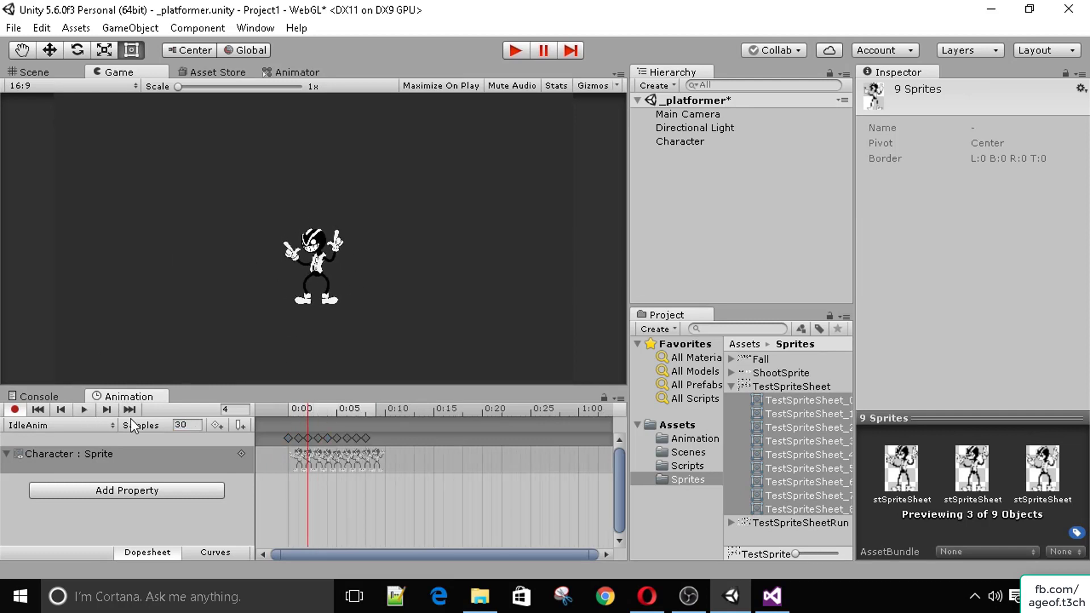
click(81, 407)
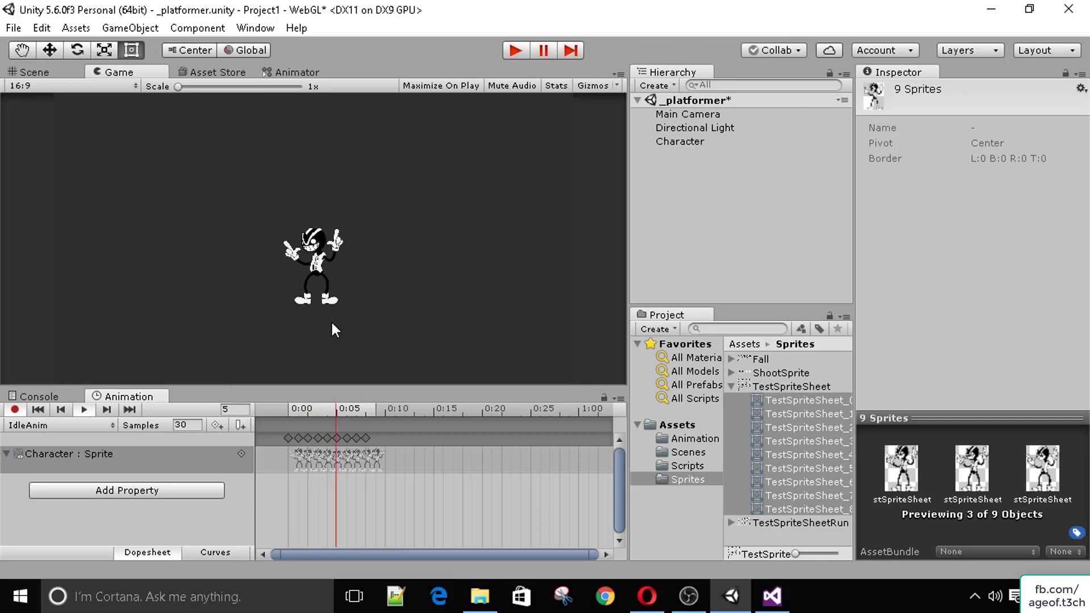
click(84, 410)
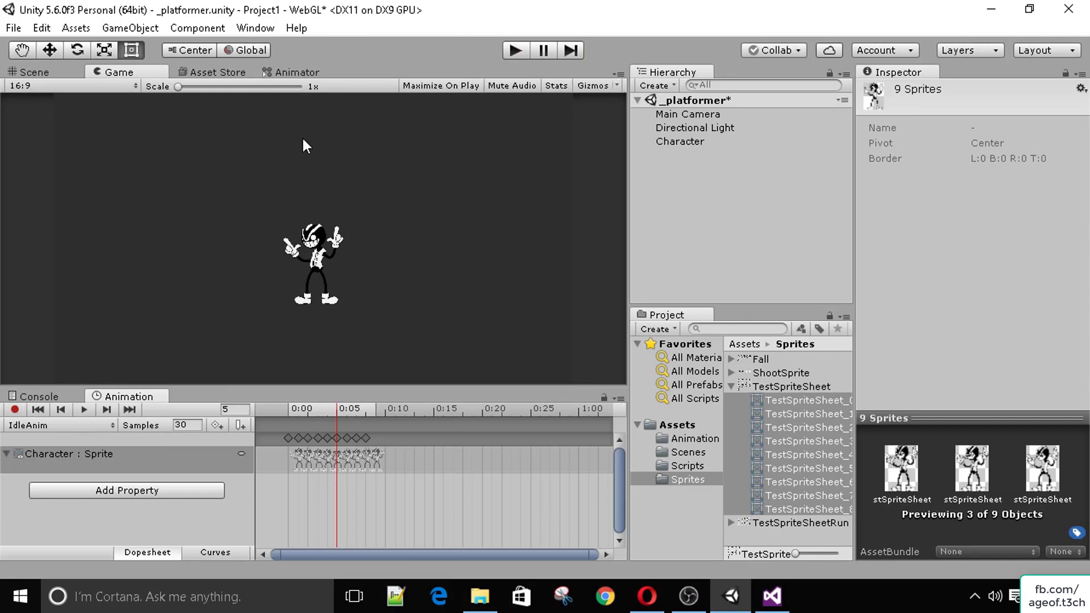
Step: Open the Animator's Base Layer and position the IdleAnim state below WalkAnim with a clear gap
click(294, 72)
click(309, 166)
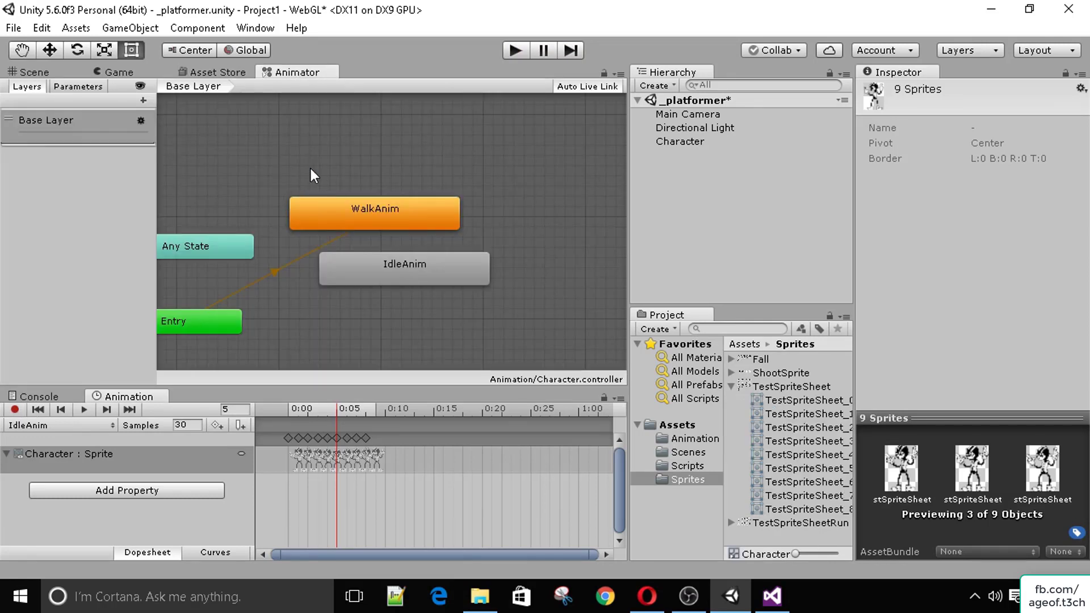
drag(480, 237, 458, 265)
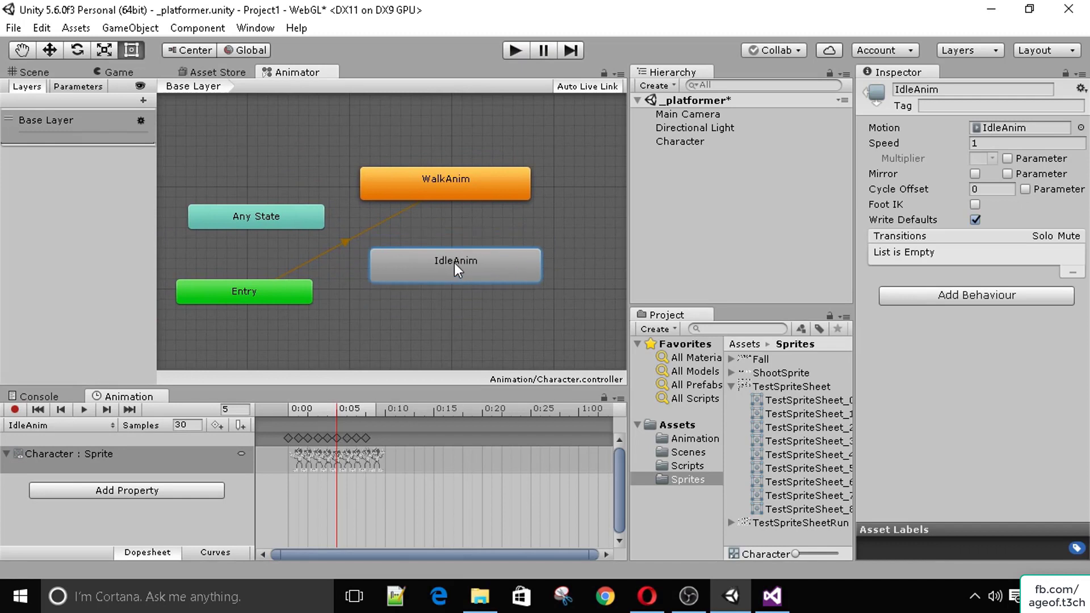
Step: Make a transition from the Entry node to the IdleAnim state
right_click(291, 286)
click(325, 296)
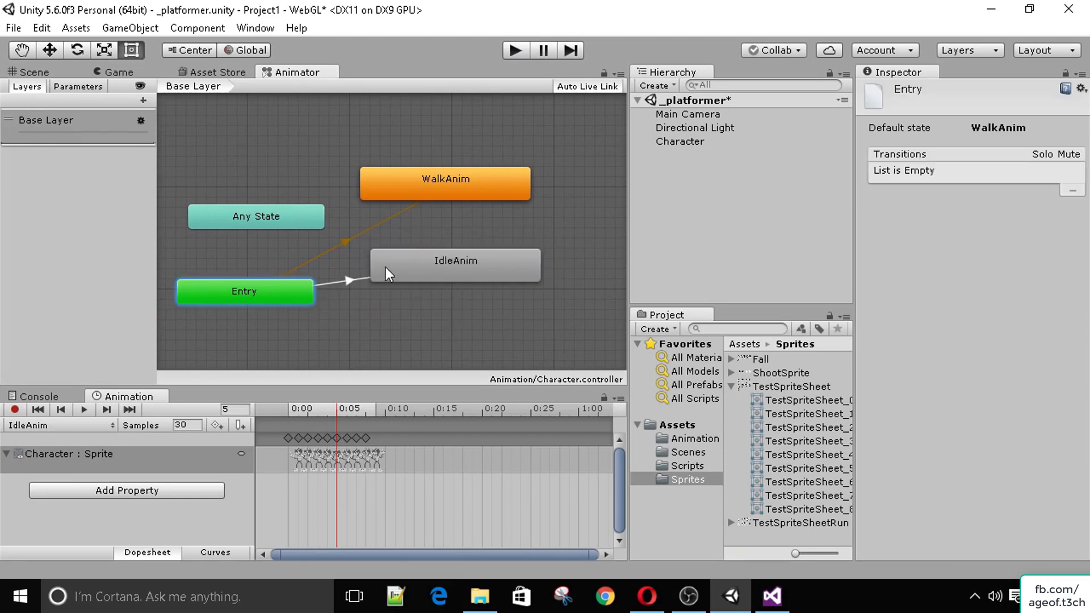
click(397, 267)
Step: Move the Entry node farther from the states and select the default transition between Entry and WalkAnim
drag(294, 294, 274, 294)
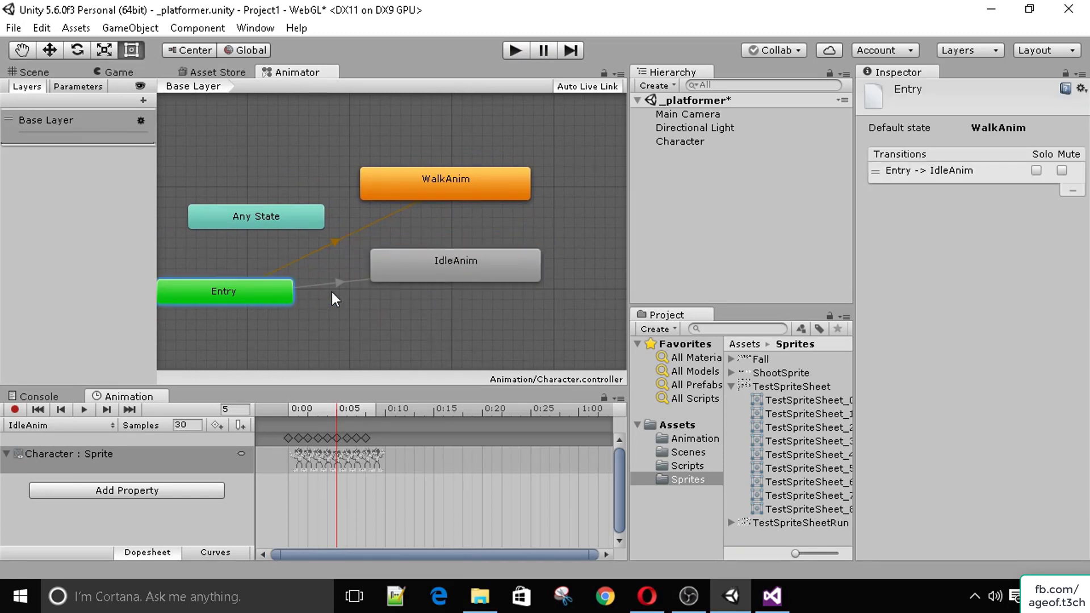
click(426, 266)
right_click(338, 240)
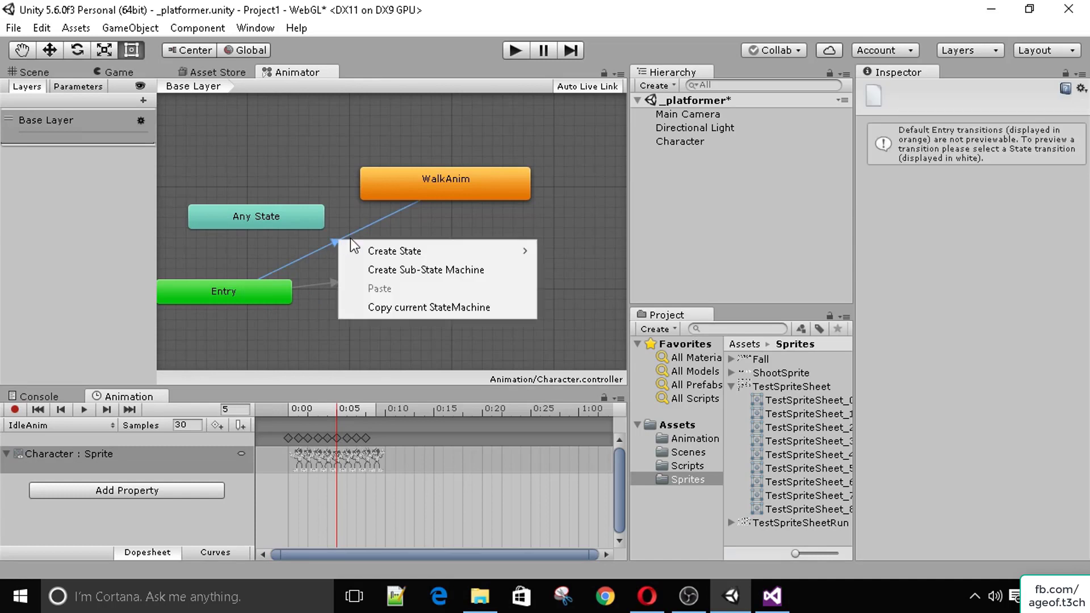
click(330, 247)
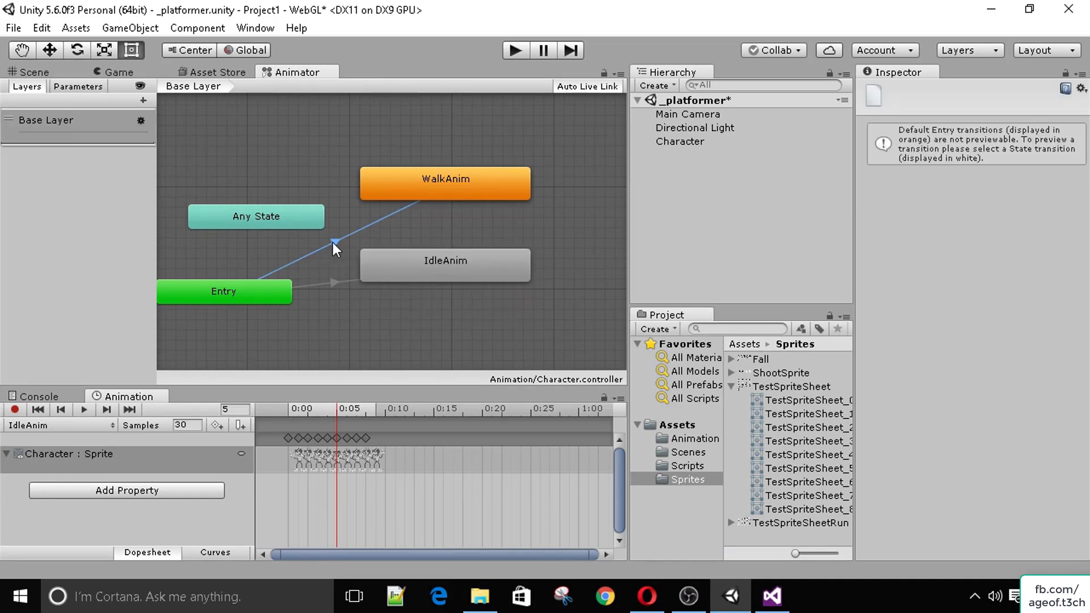
right_click(335, 243)
click(320, 255)
drag(319, 233, 335, 252)
click(340, 240)
Step: Spread the WalkAnim and IdleAnim states farther apart, aligning WalkAnim directly above IdleAnim
drag(368, 196, 388, 206)
right_click(407, 204)
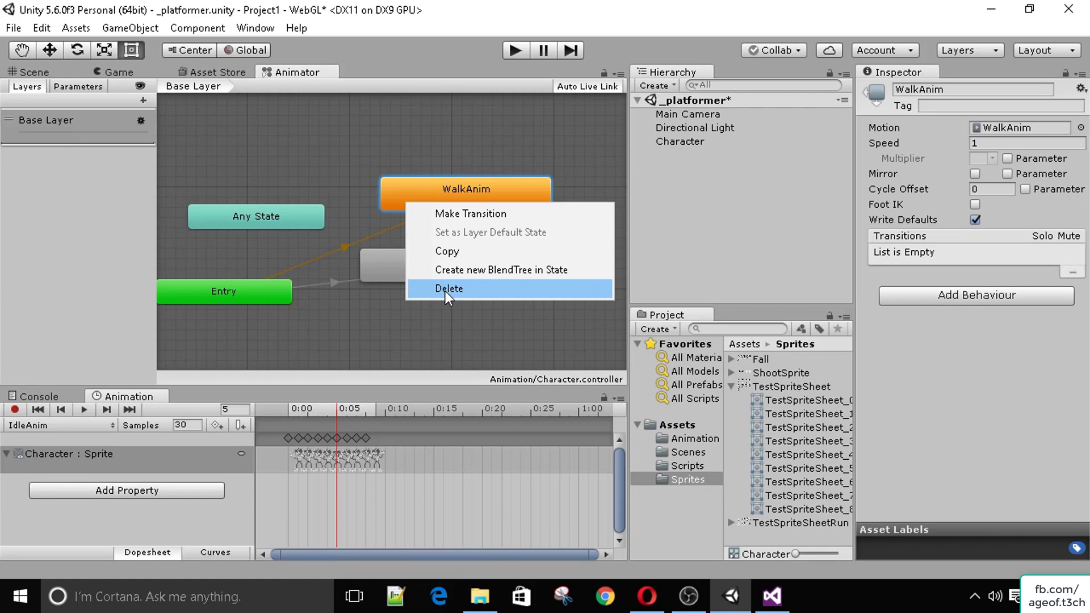
click(441, 314)
right_click(400, 203)
drag(420, 194, 400, 176)
right_click(420, 267)
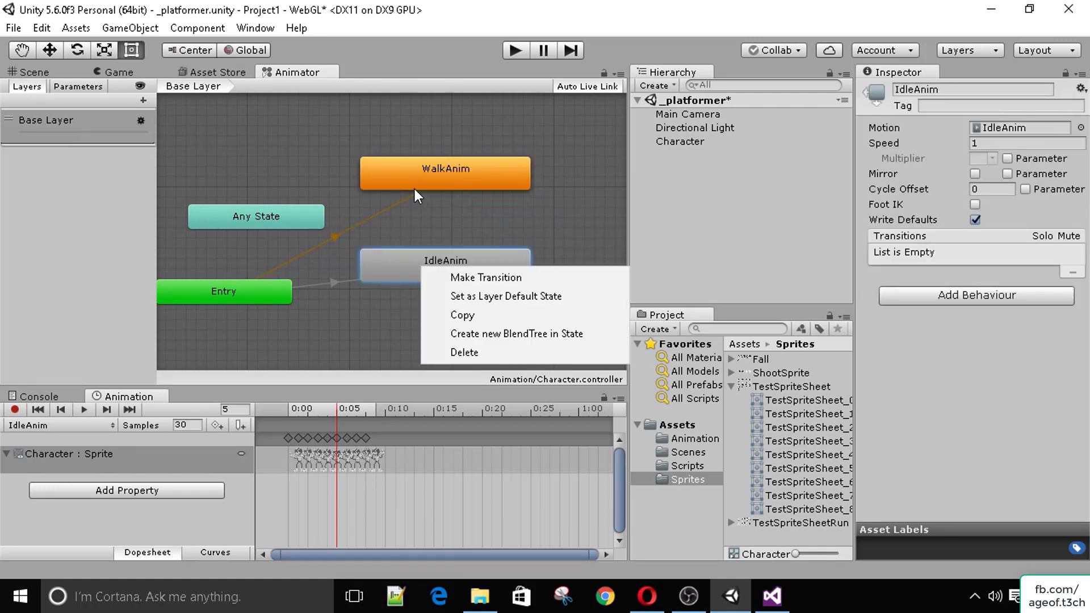
drag(391, 263, 400, 280)
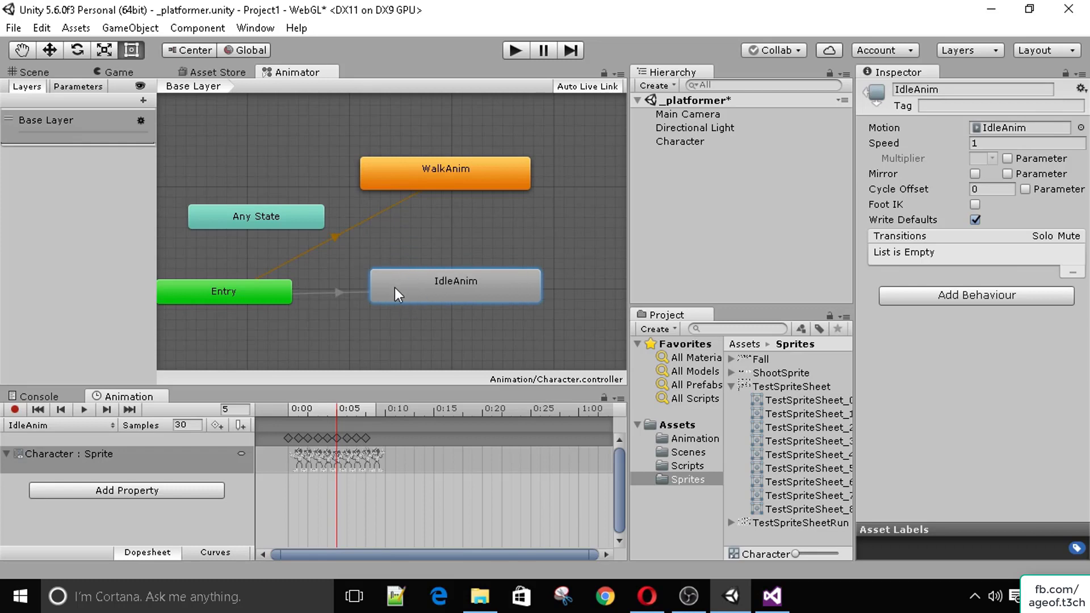
click(404, 229)
mouse_move(432, 178)
mouse_down()
mouse_move(452, 178)
mouse_move(448, 170)
mouse_up()
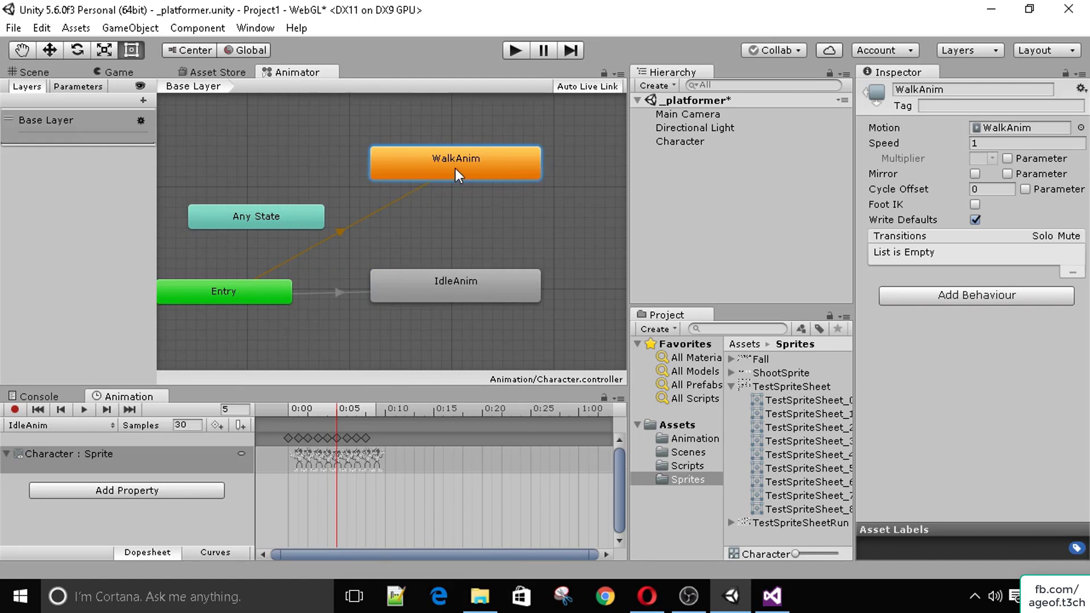
Step: Make a transition from the WalkAnim state to the IdleAnim state
right_click(438, 173)
click(474, 183)
click(444, 270)
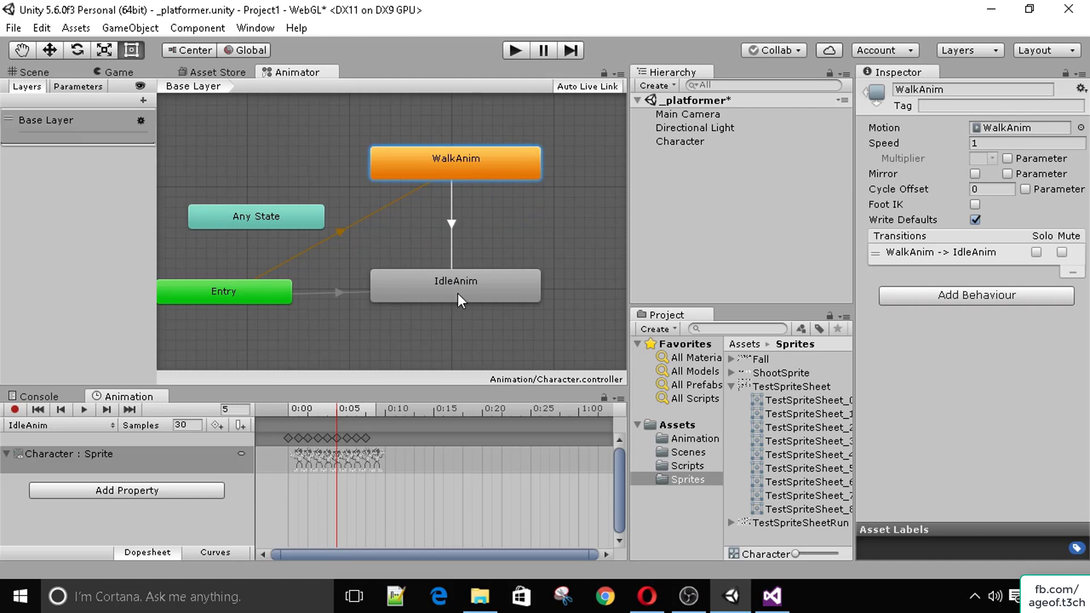
Step: Make a return transition from IdleAnim to WalkAnim and move WalkAnim slightly closer to IdleAnim
click(448, 281)
right_click(447, 282)
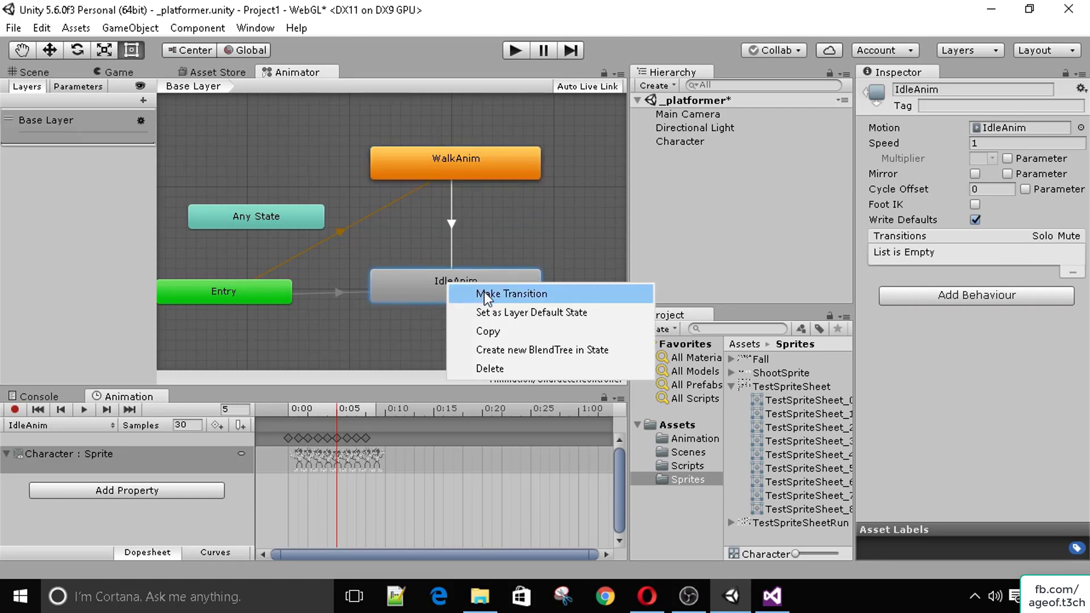
click(483, 291)
click(491, 171)
drag(492, 173, 491, 187)
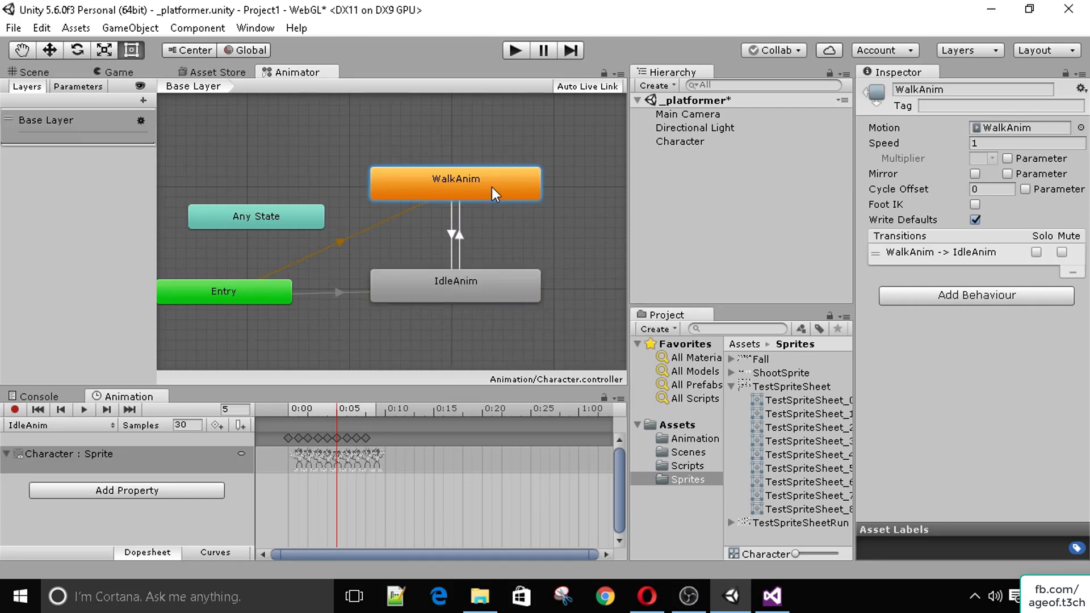
click(486, 290)
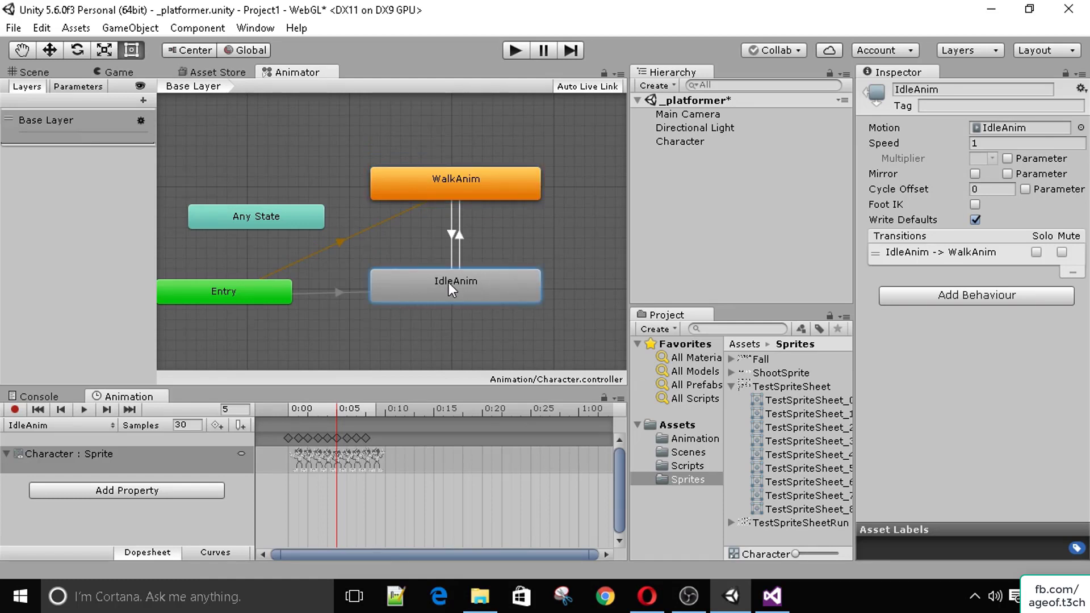
click(473, 179)
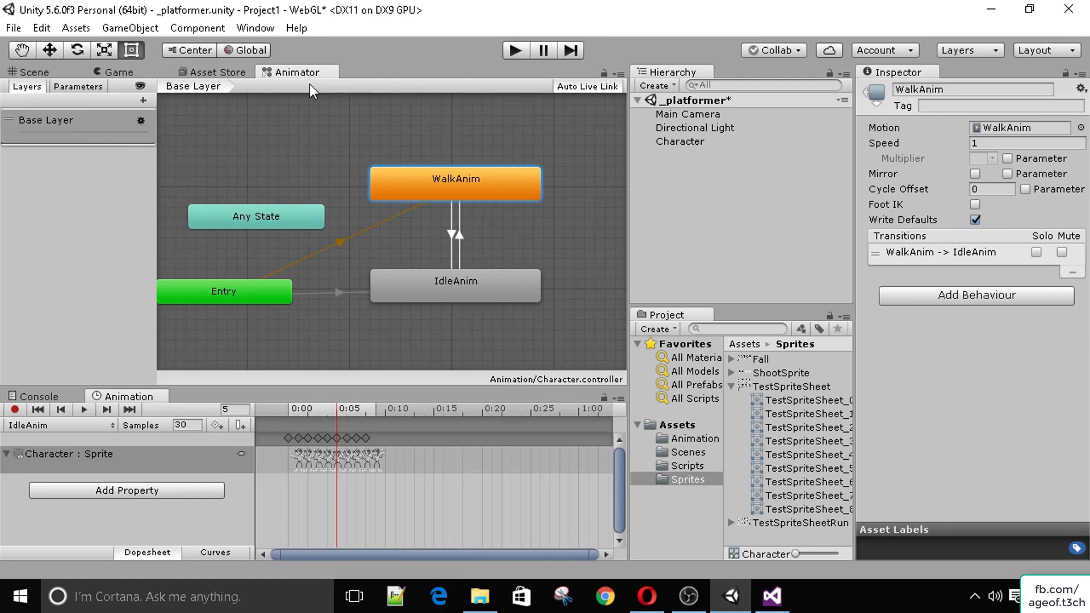
Step: Add a Bool parameter named isWalking to the Character's animator controller
click(77, 86)
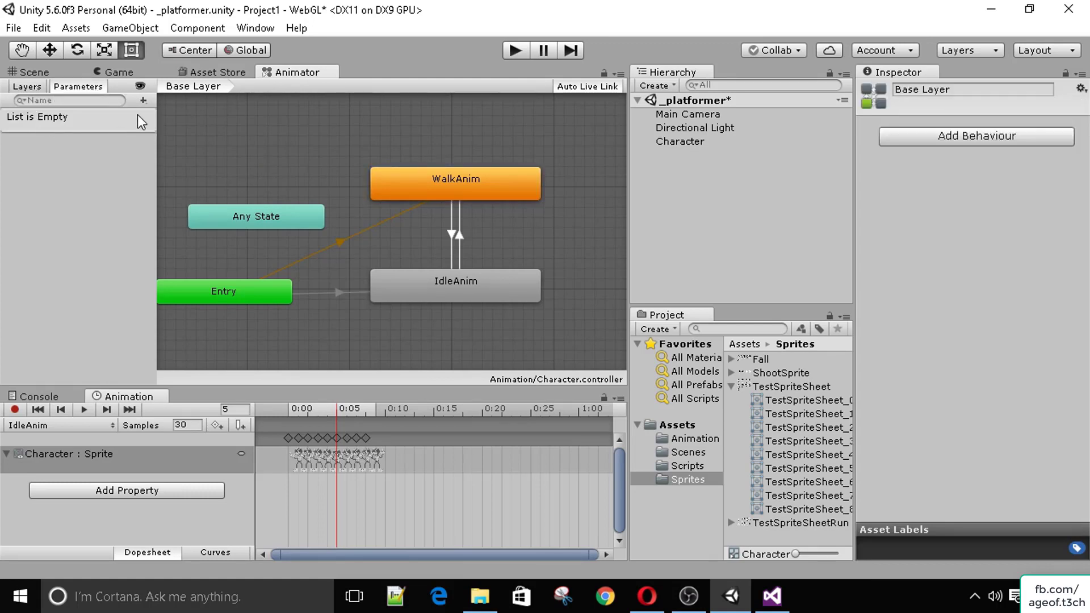
click(142, 101)
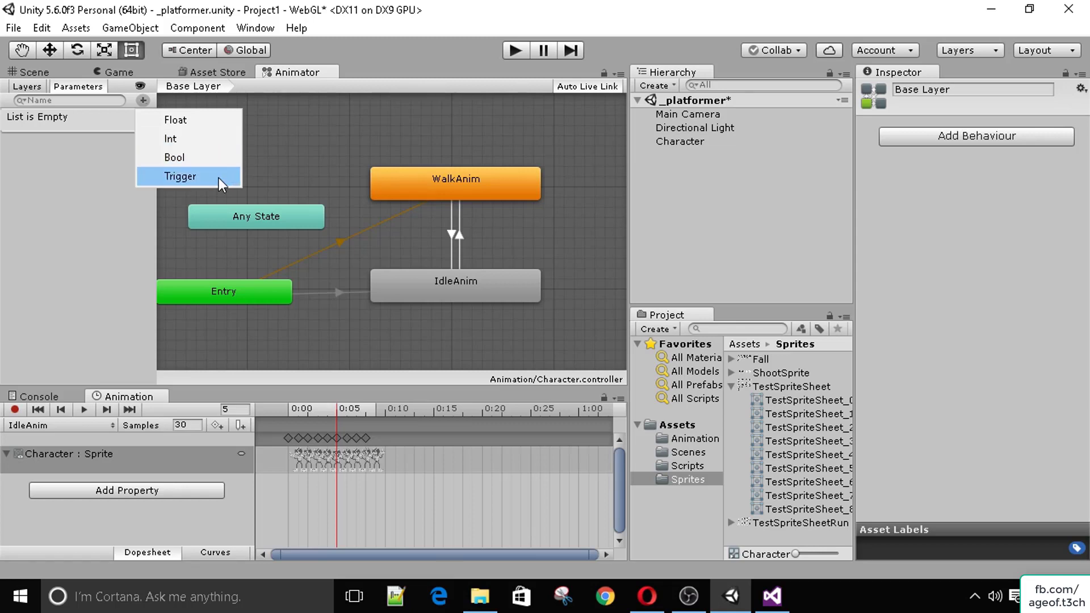
click(168, 154)
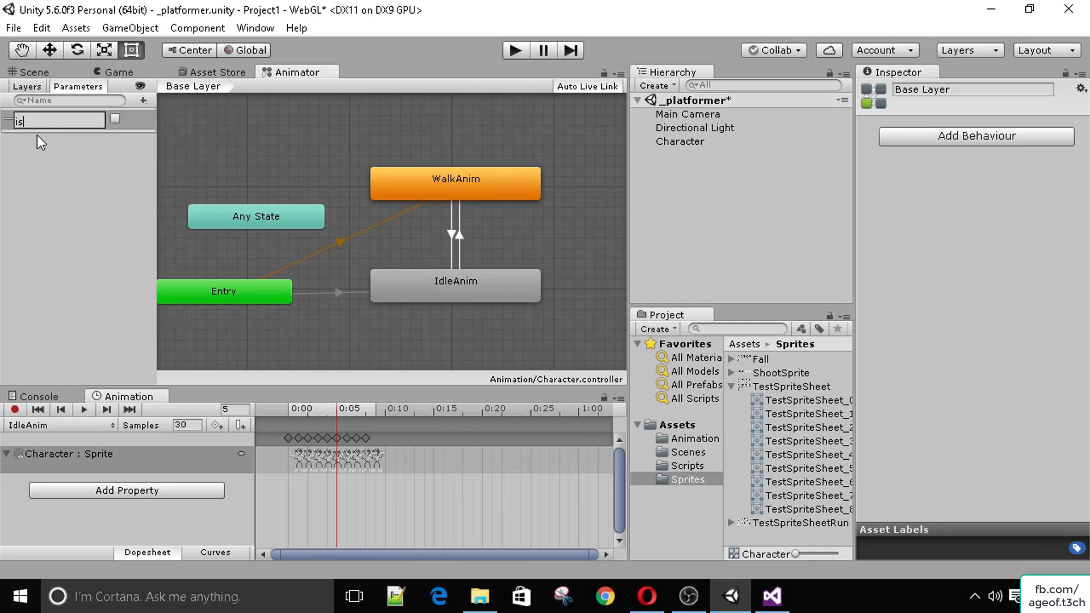
key(Return)
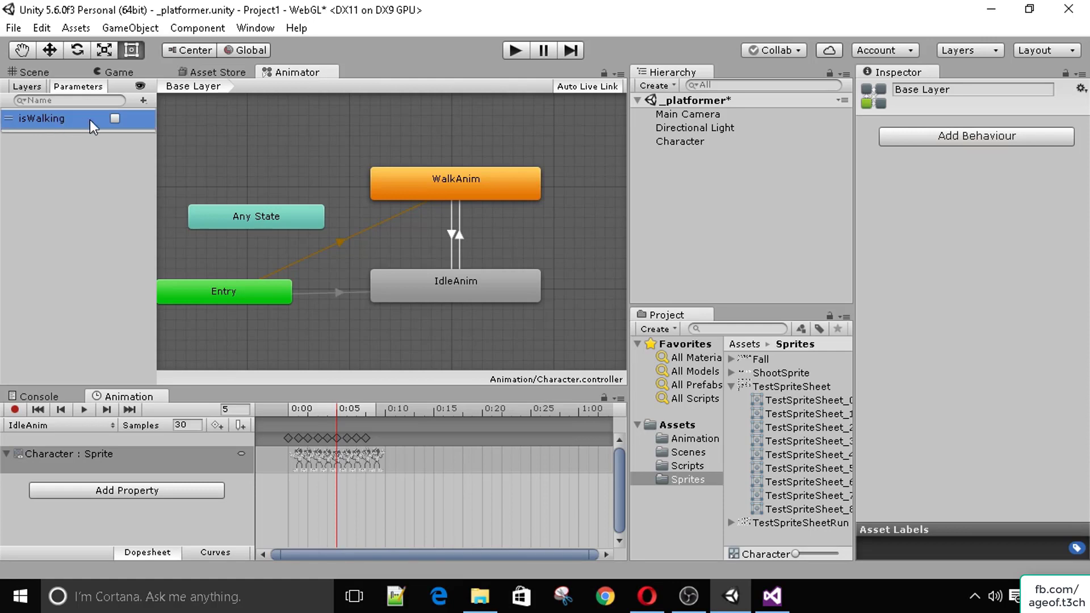
Step: Turn off Has Exit Time and Fixed Duration for the WalkAnim to IdleAnim transition and set its Transition Duration to 0
drag(439, 193, 440, 183)
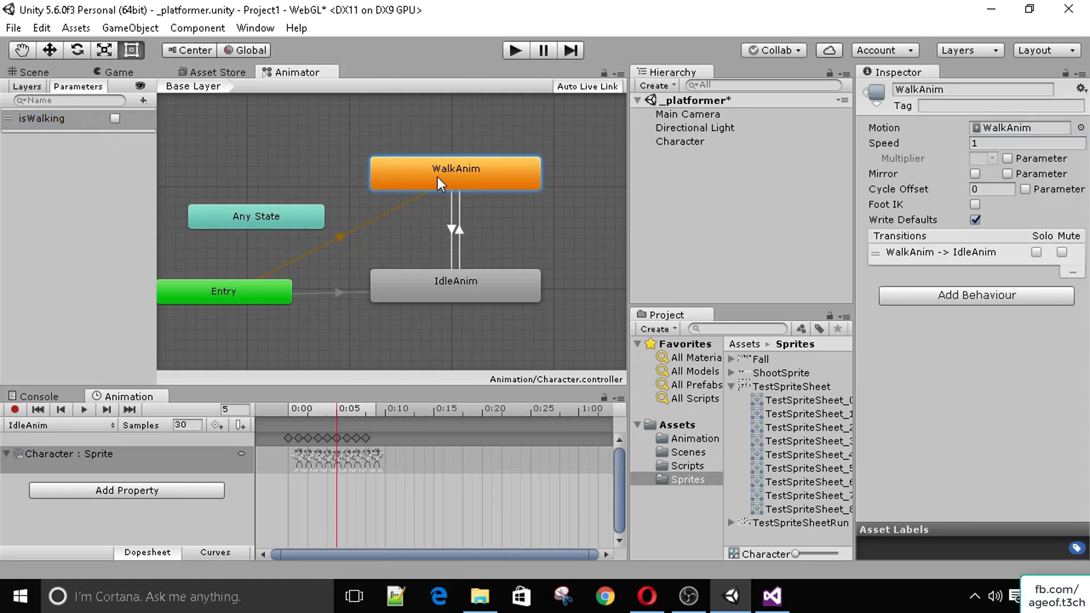
click(452, 210)
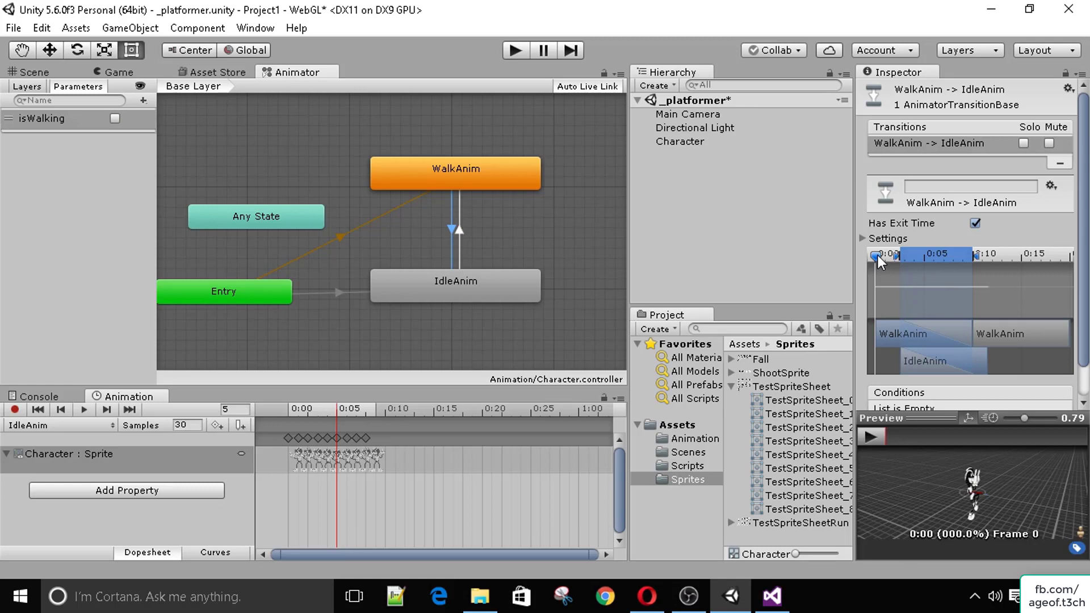
mouse_move(877, 256)
mouse_down()
mouse_move(888, 256)
mouse_move(878, 257)
mouse_up()
drag(877, 256, 846, 244)
click(863, 238)
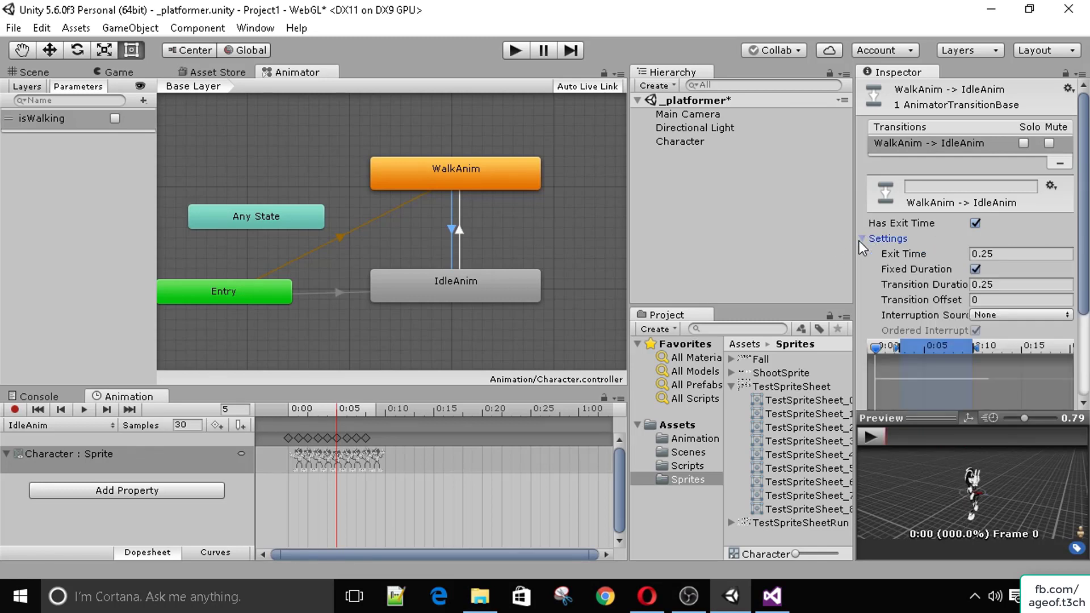
click(975, 223)
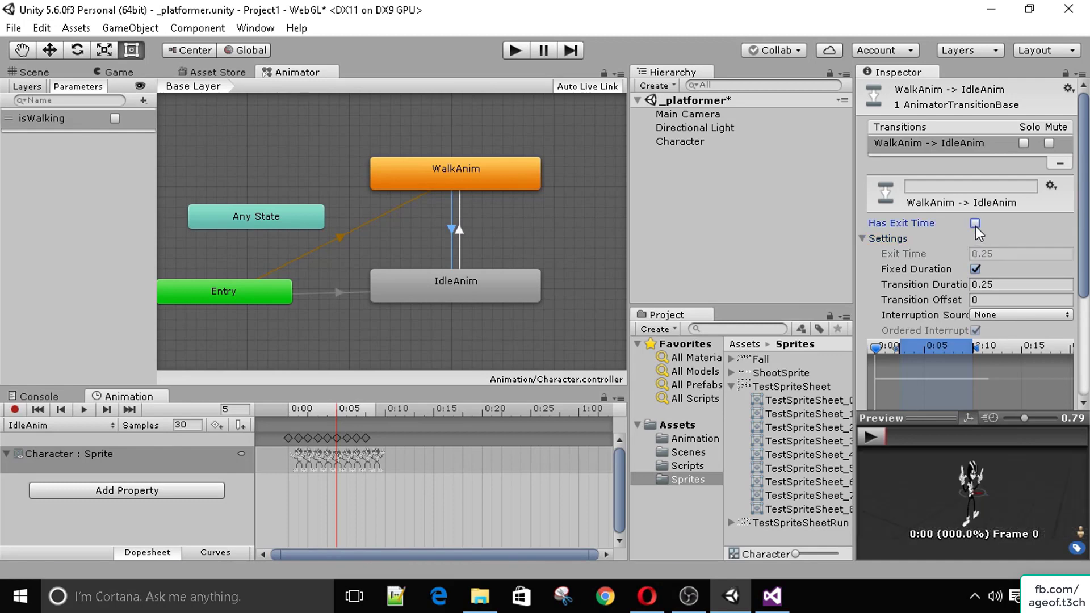
click(974, 269)
click(905, 280)
text(0)
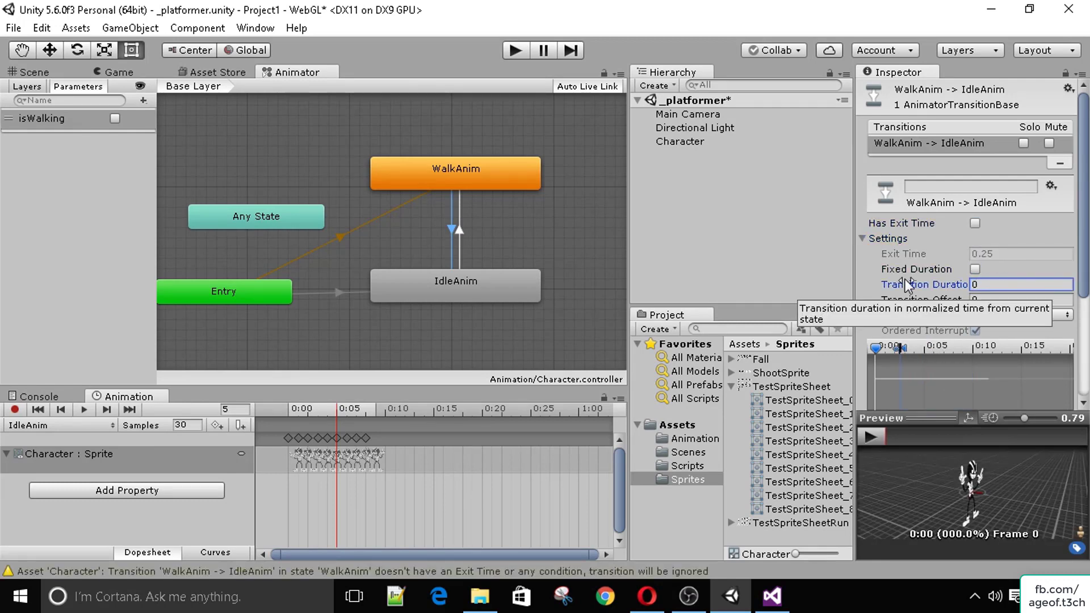
scroll(931, 272, down, 3)
click(868, 139)
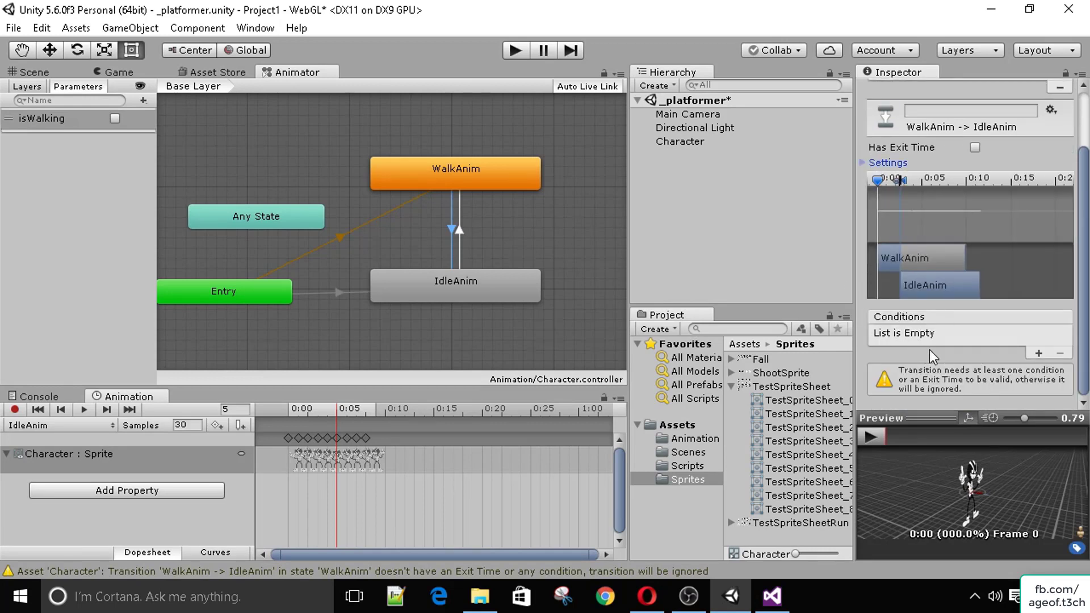
Step: Add a condition to the WalkAnim to IdleAnim transition requiring isWalking to be false
click(1037, 353)
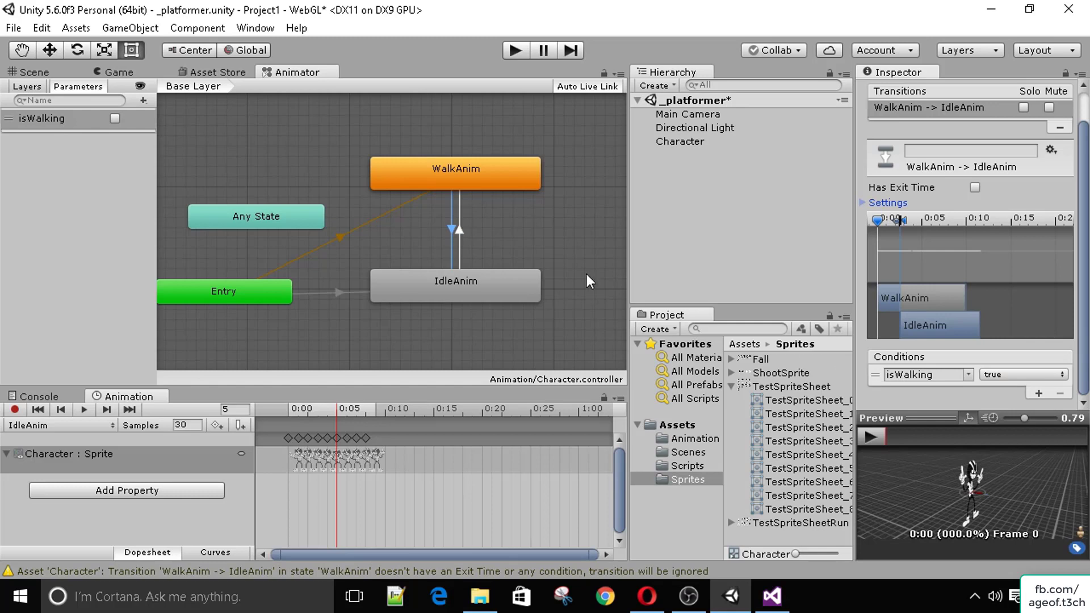
click(1013, 376)
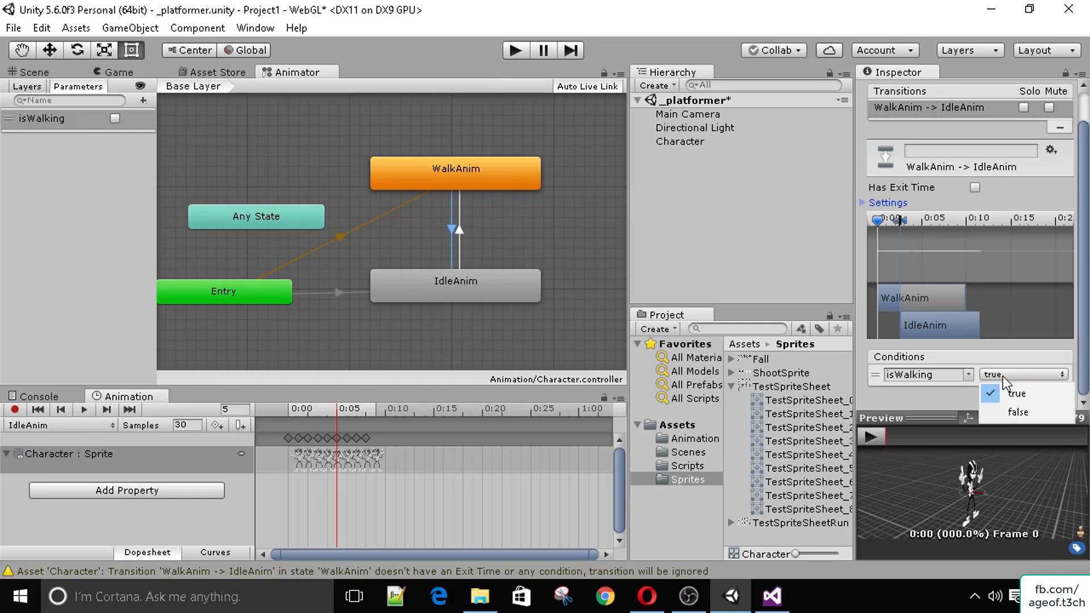
click(1015, 411)
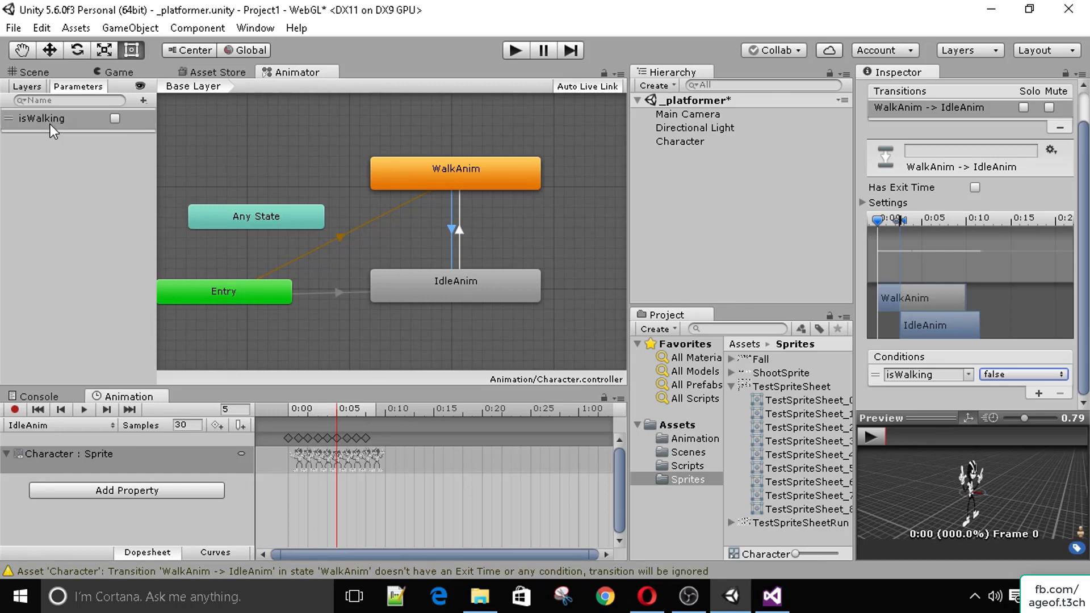
Step: Run the game briefly to check which animation the Character plays, then stop it
click(114, 72)
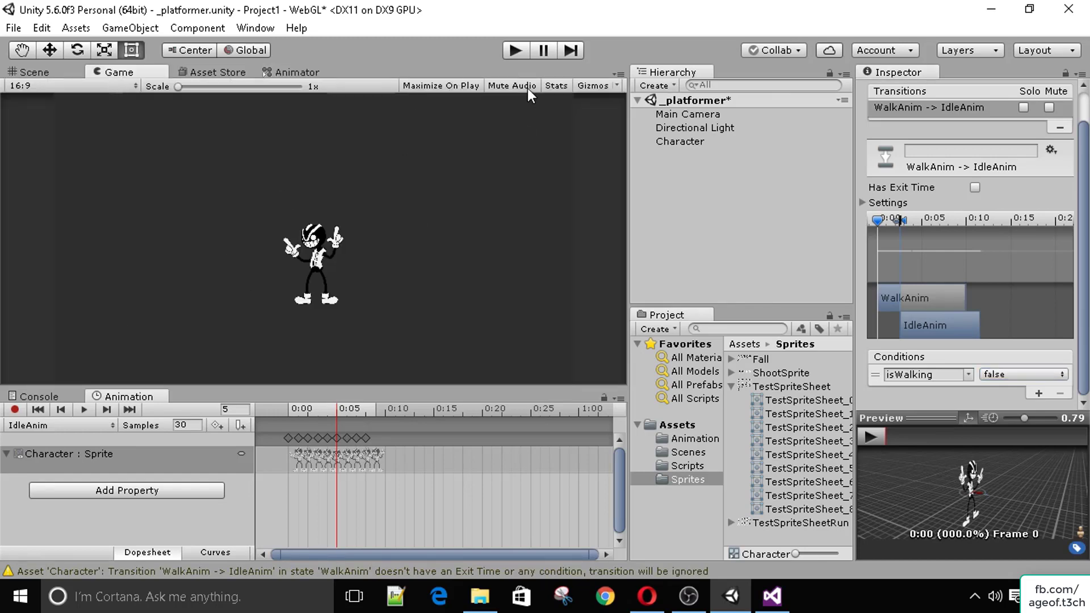
click(513, 51)
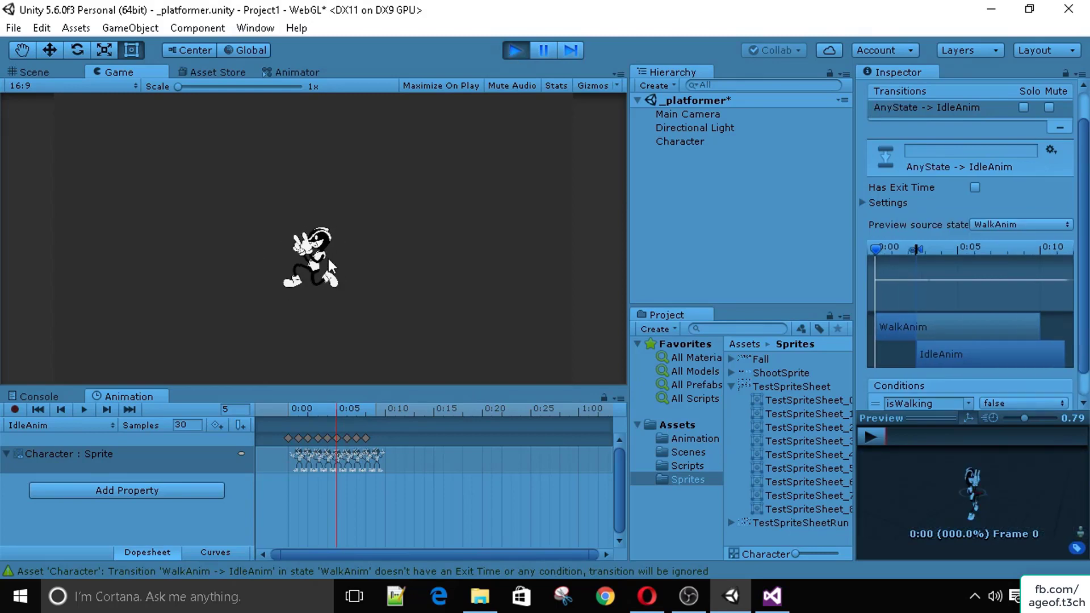
click(513, 50)
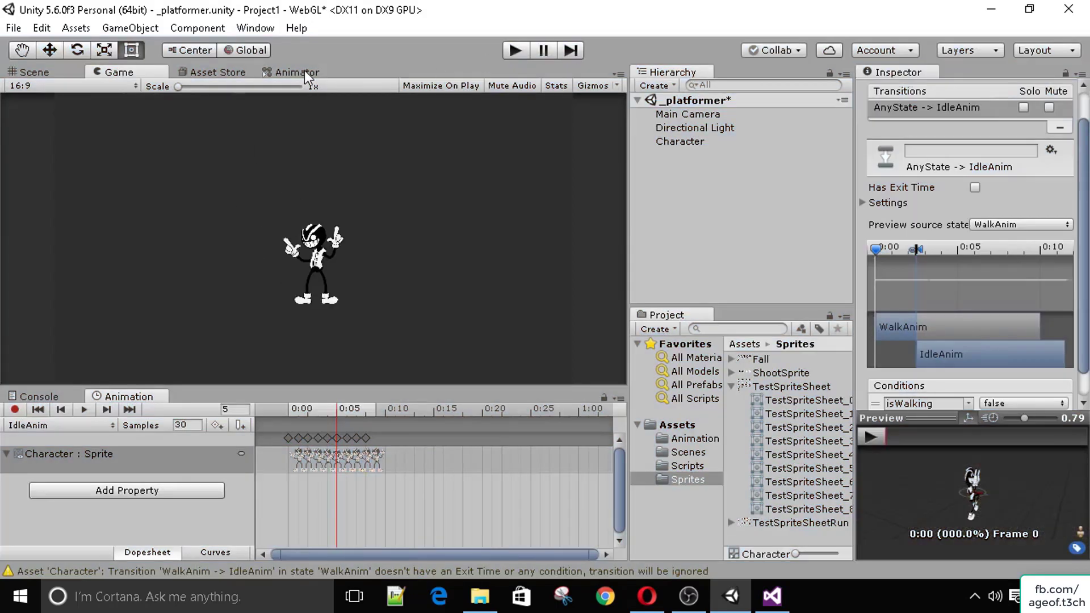
Step: For the IdleAnim to WalkAnim transition, disable Has Exit Time and Fixed Duration, set Transition Duration to 0, and add the condition isWalking true
click(297, 73)
click(459, 206)
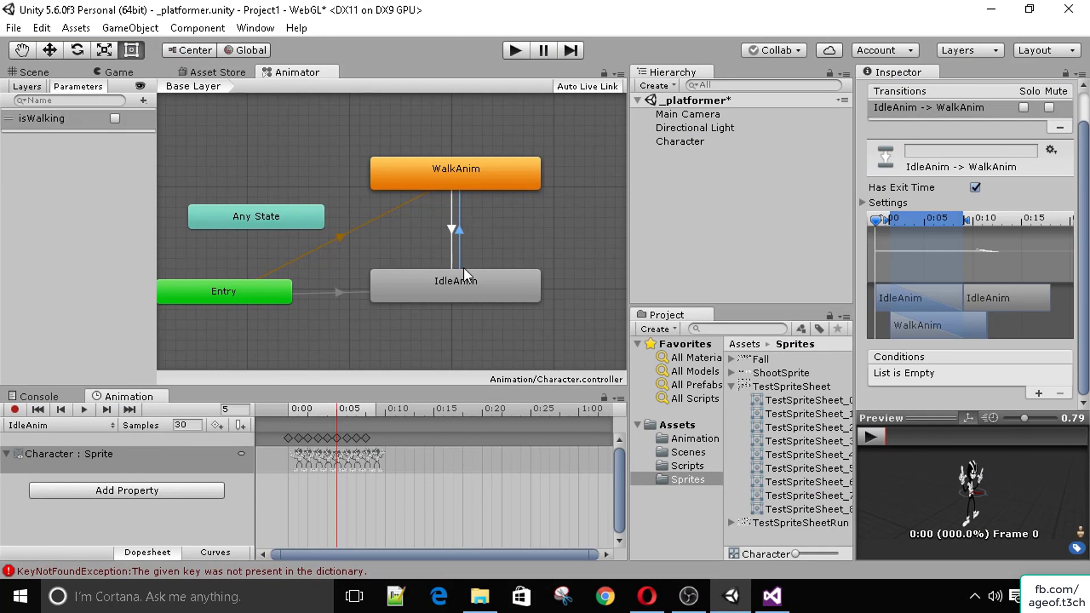
click(975, 186)
click(863, 202)
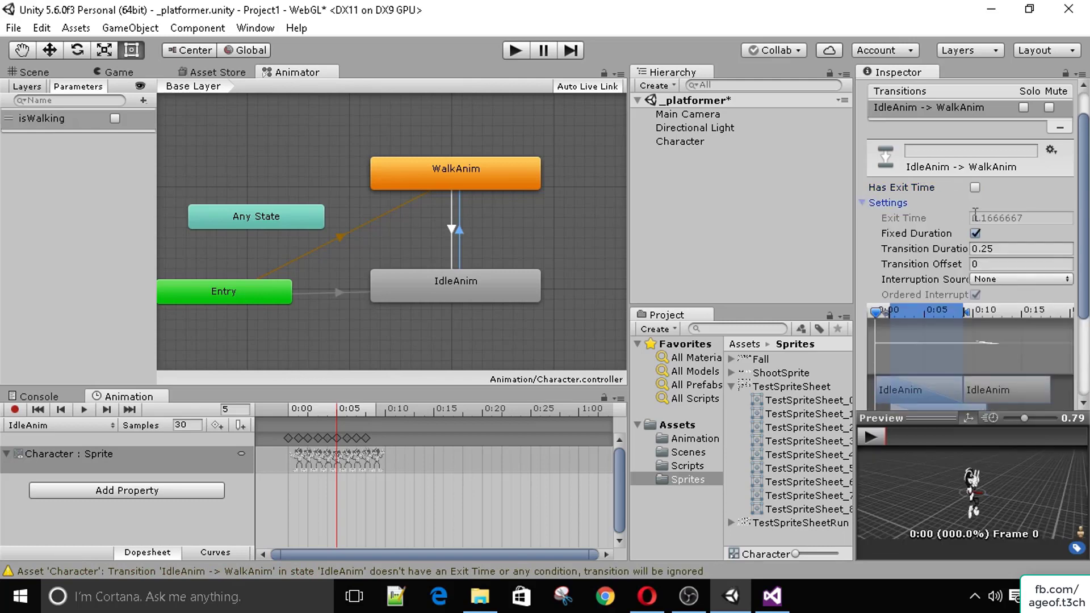
click(975, 233)
drag(1014, 250, 891, 251)
text(0)
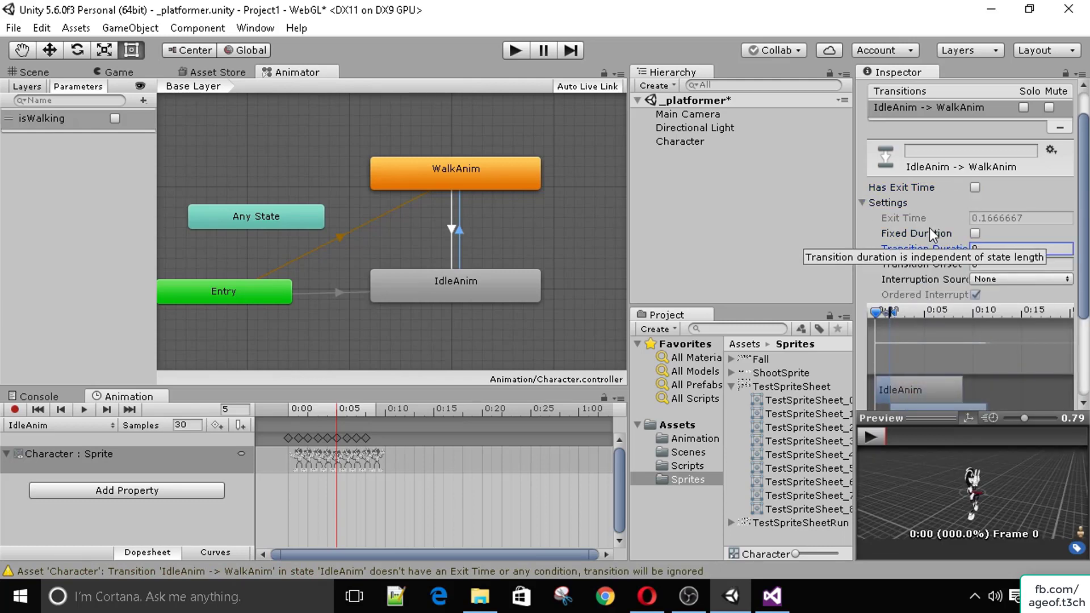
click(864, 203)
click(1039, 359)
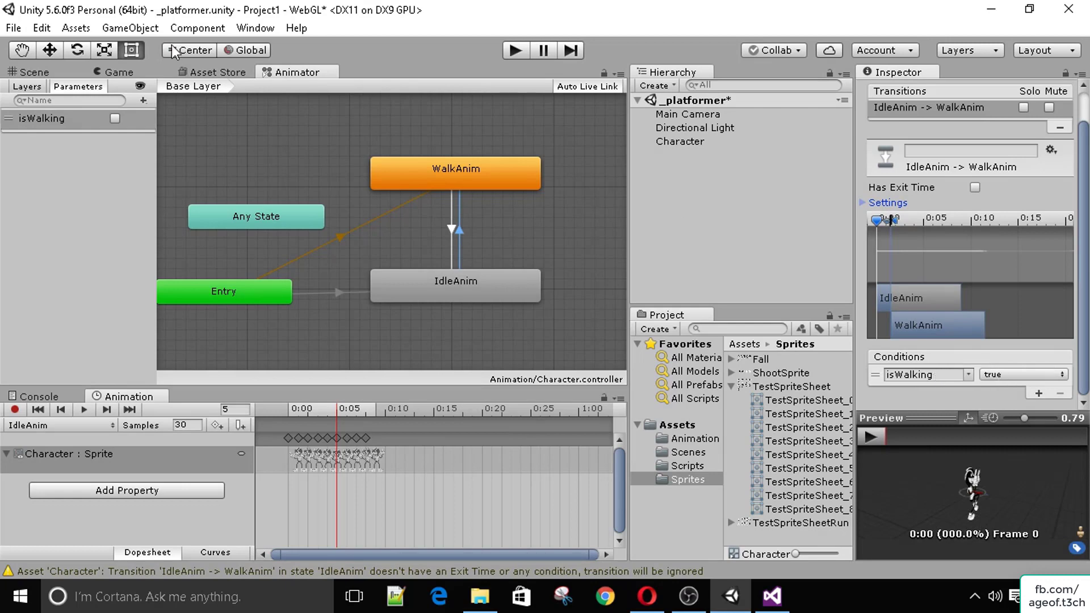
Step: Run the game and move the Character left and right to check its idle and walk animations
click(116, 72)
click(515, 50)
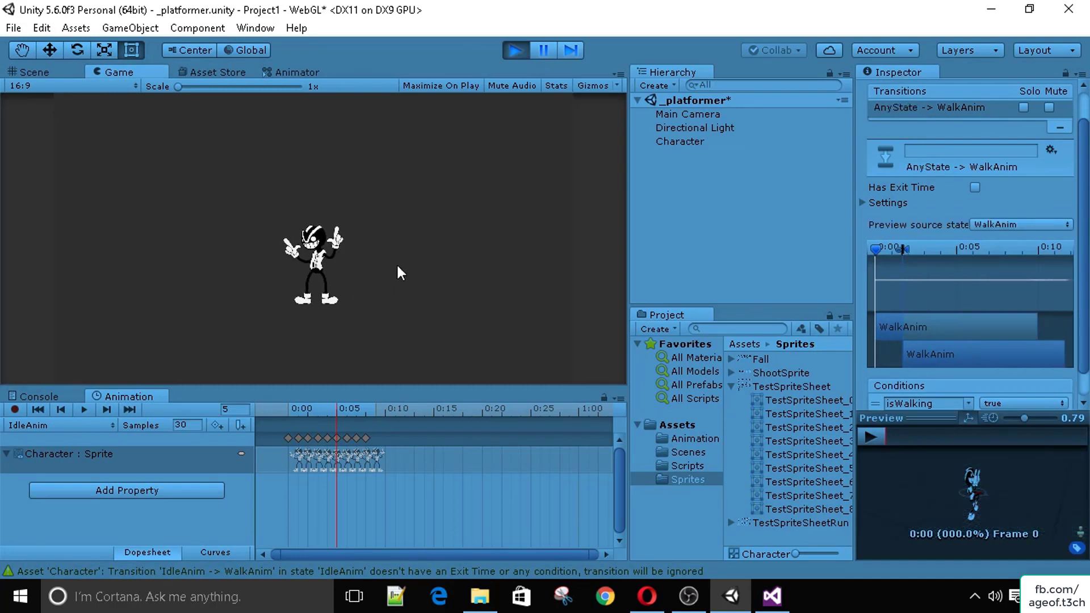
key(Left)
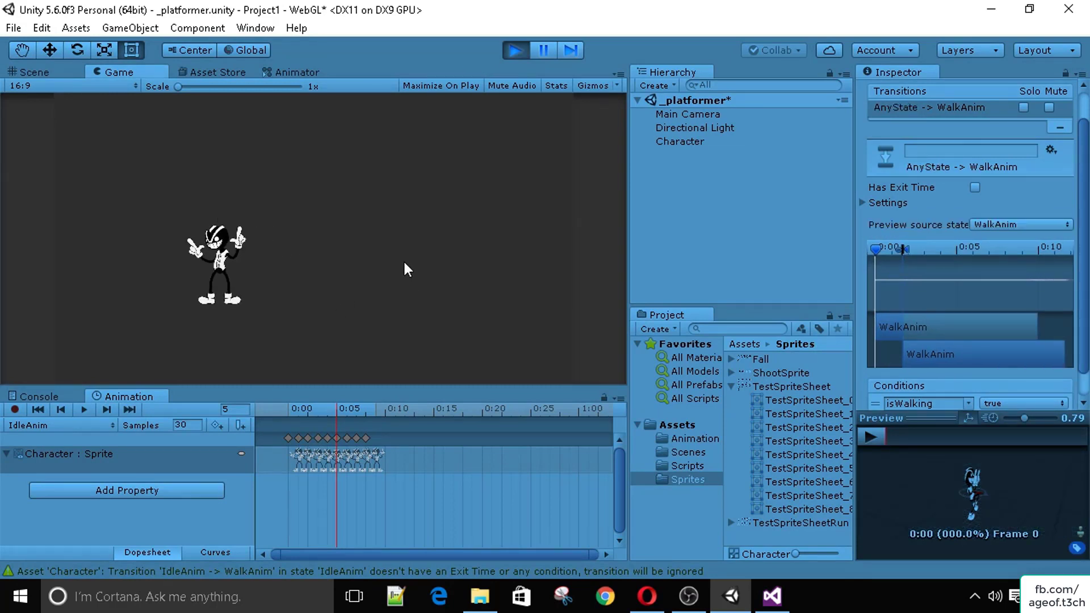
key(Right)
key(Left)
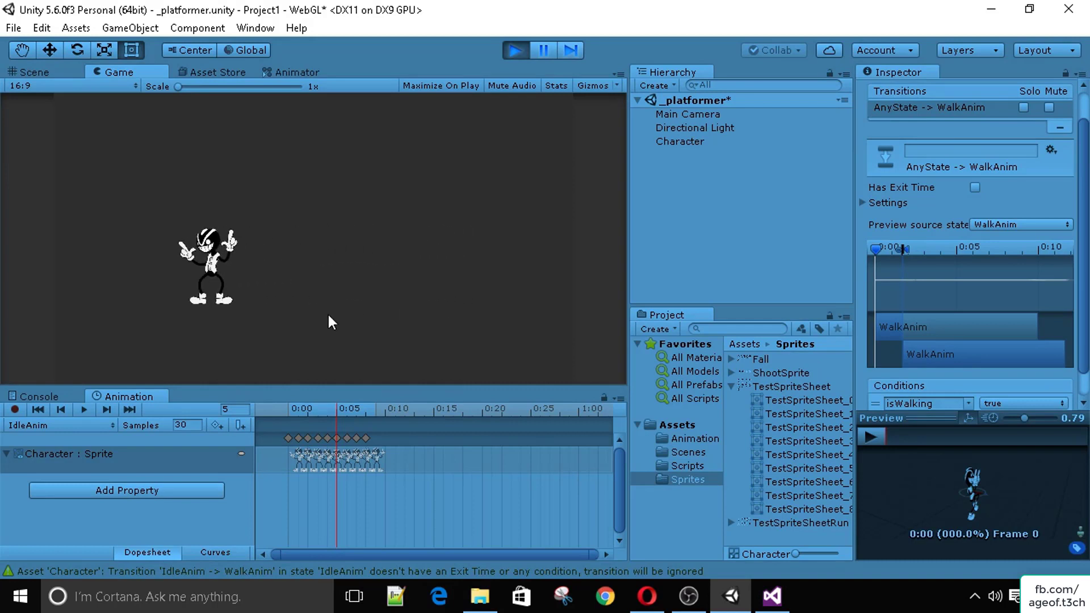
Step: Turn on the isWalking parameter in the running game's Animator and move the Character right and left to check its animation
click(288, 72)
click(116, 118)
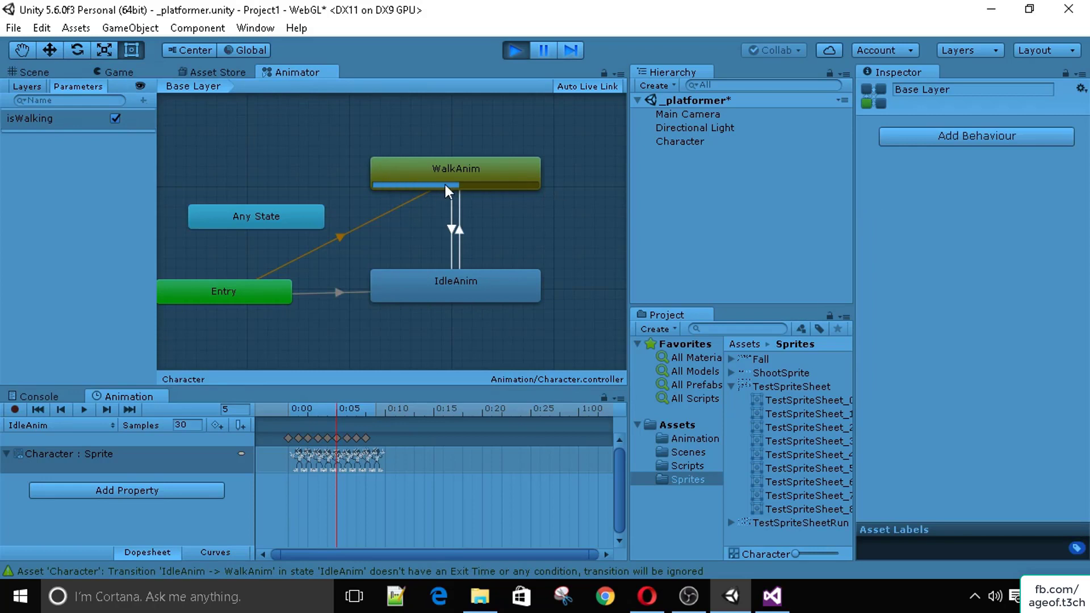
click(114, 72)
key(d)
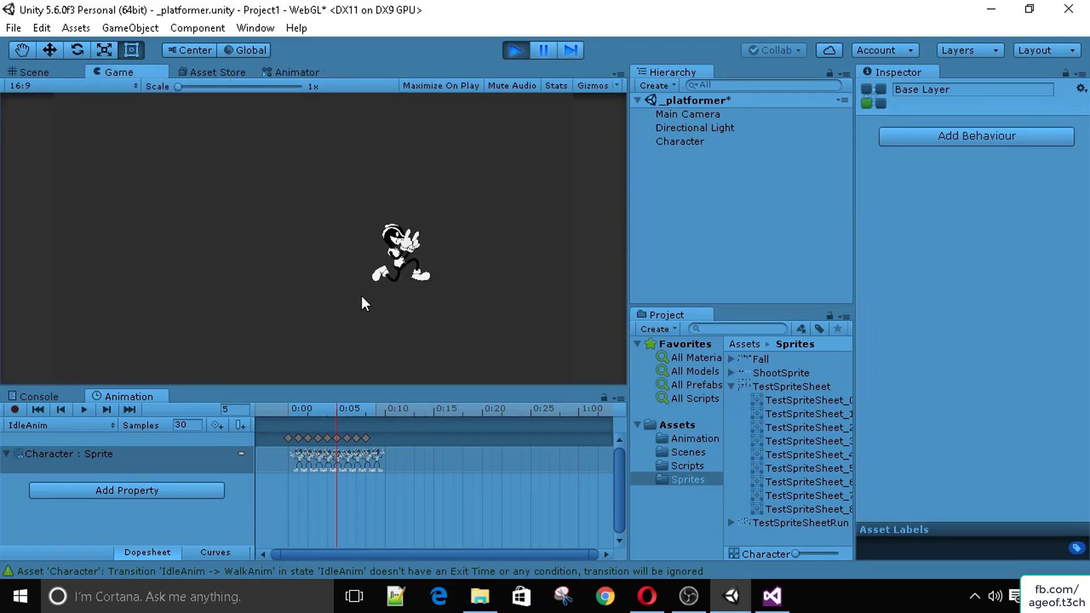
key(a)
key(d)
Step: Turn off isWalking during play, move the Character right and left to check its animation, and stop the game
click(292, 74)
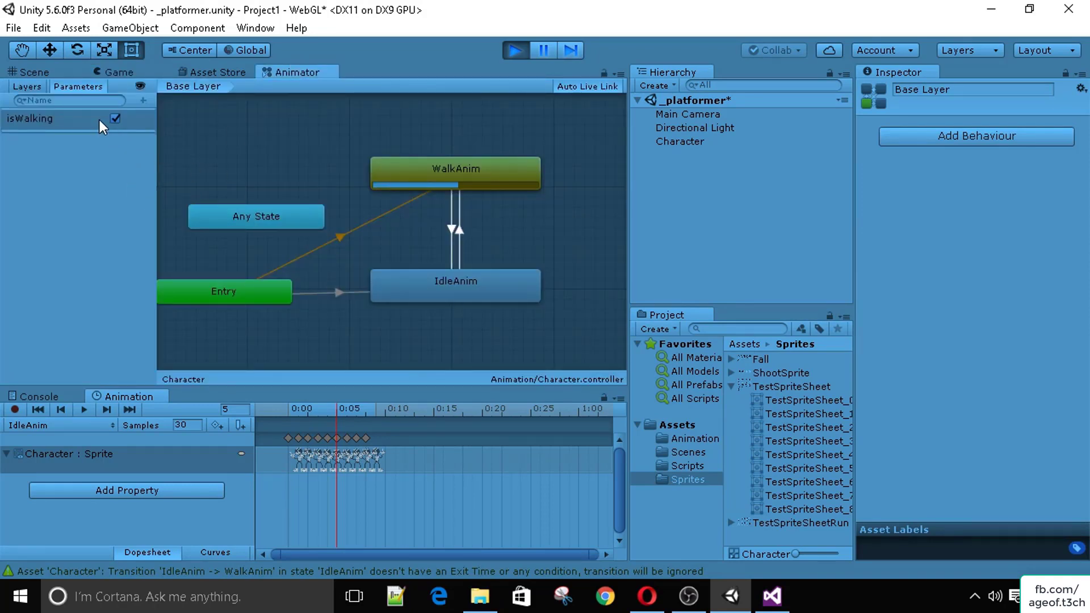
click(115, 118)
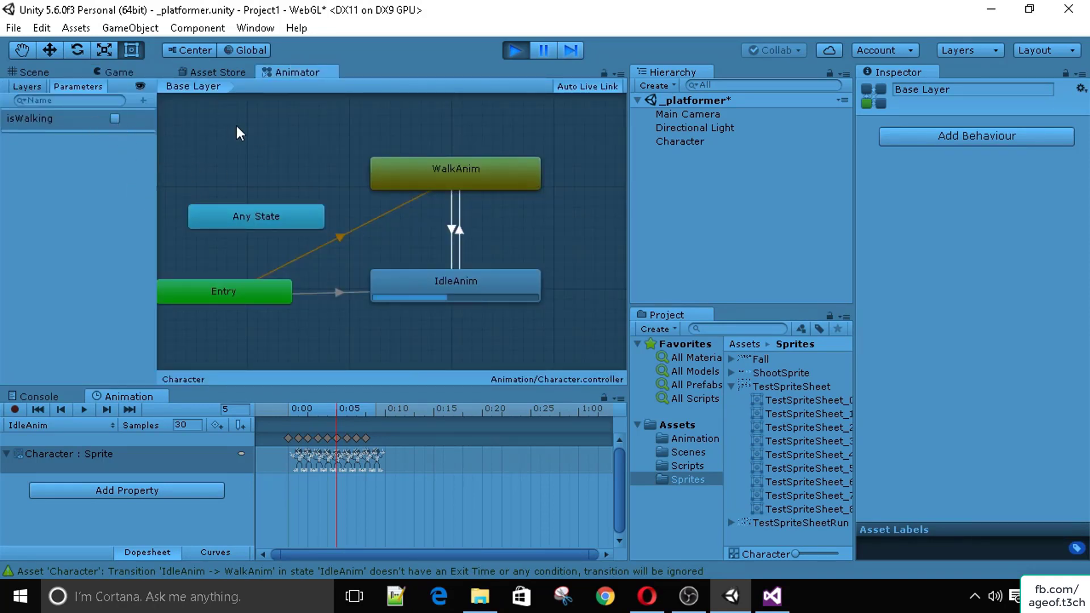
click(211, 72)
click(146, 72)
key(Right)
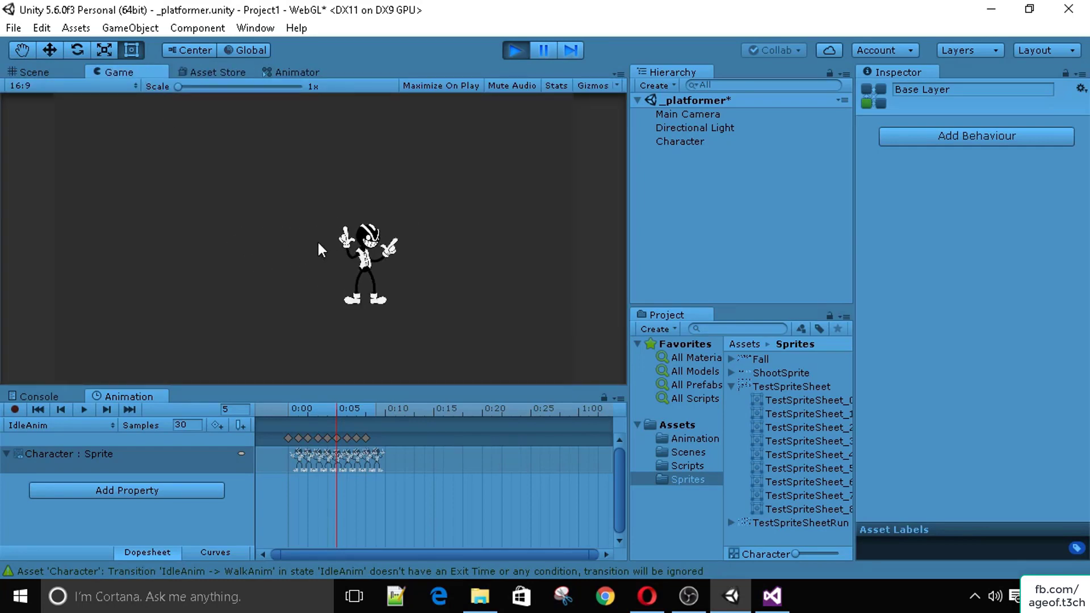
key(Left)
key(Right)
key(Left)
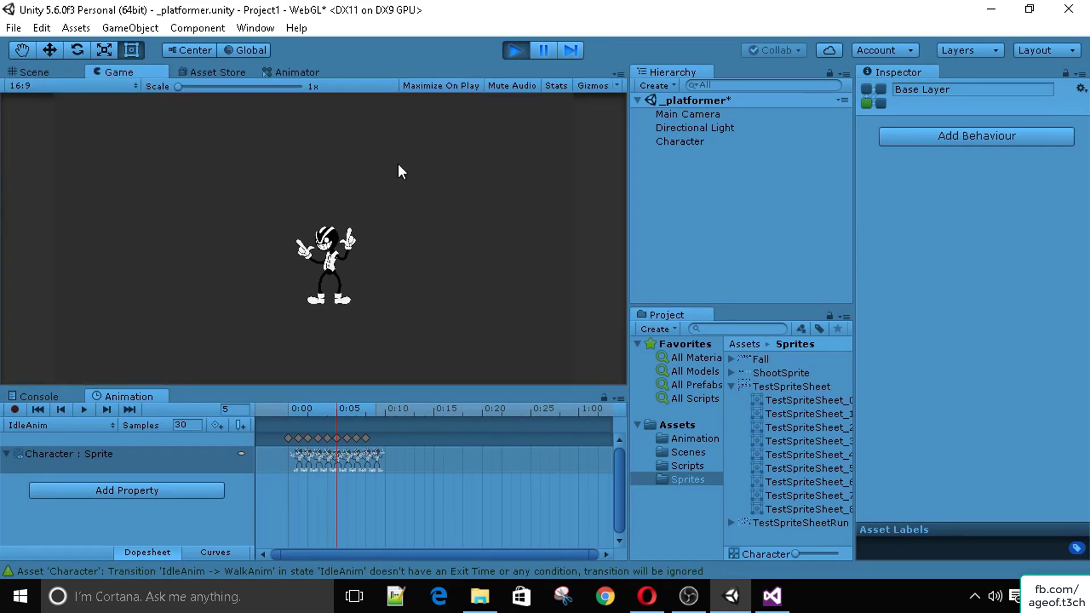
click(512, 50)
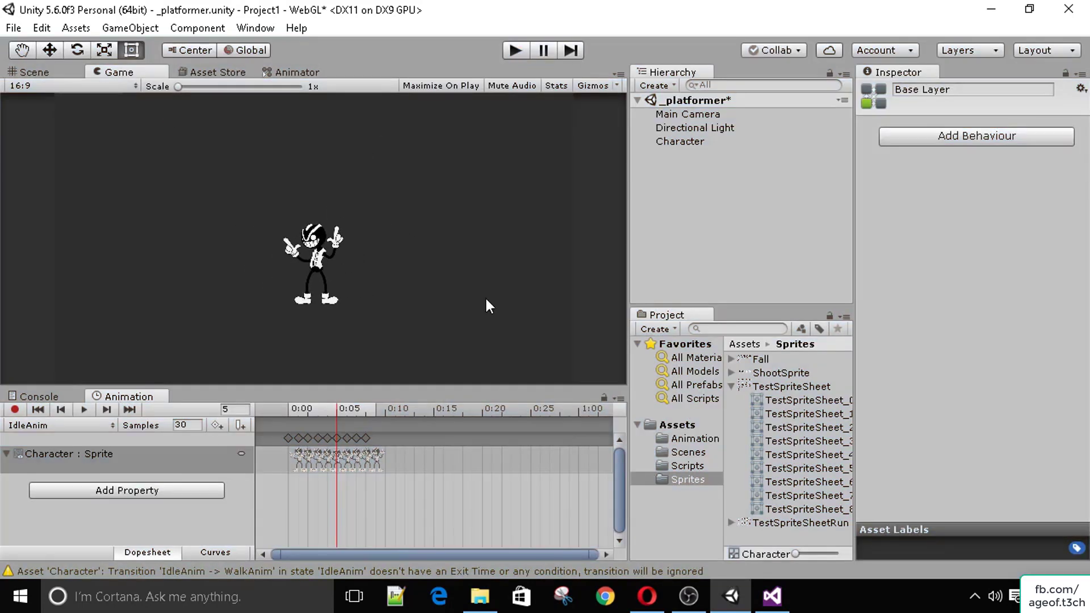
Step: Switch to Visual Studio, declare "public Animator anim;" below the SpriteRenderer field in PlayerCharacter2D.cs, and save the script
click(771, 596)
scroll(247, 323, up, 5)
click(731, 595)
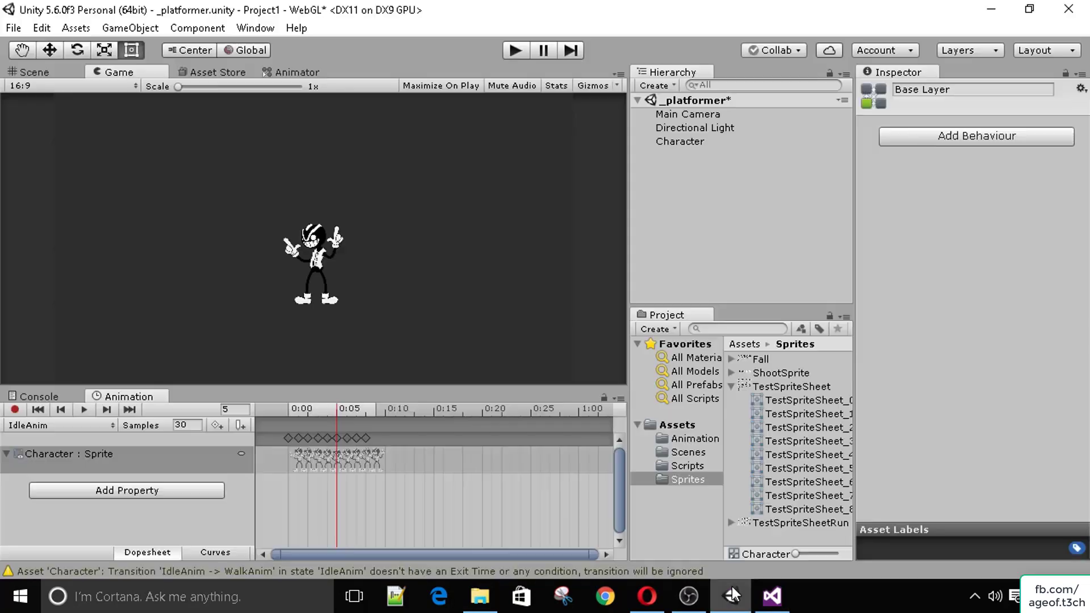
click(292, 73)
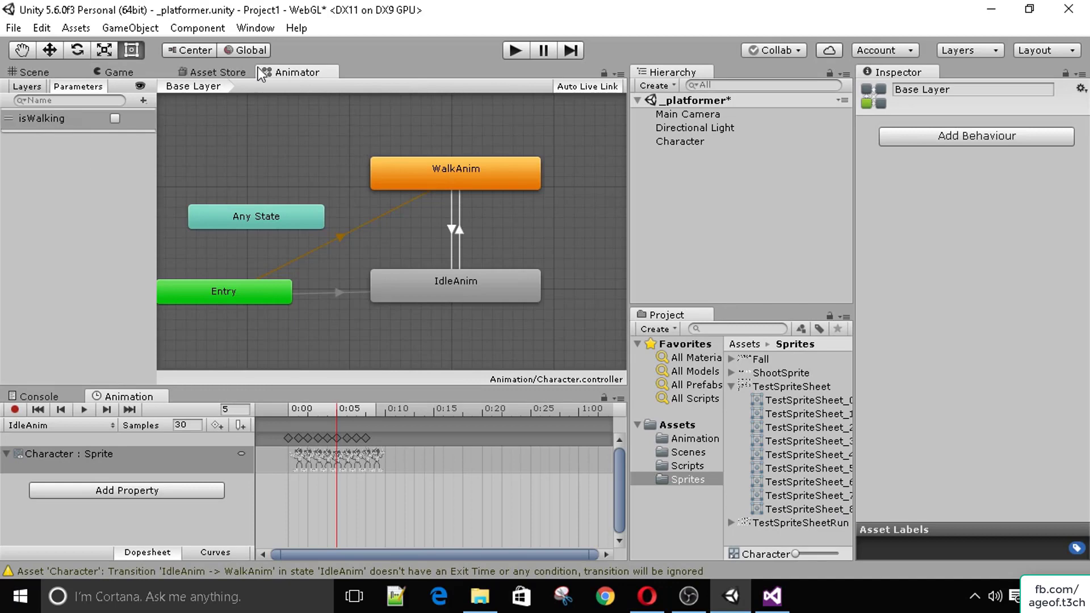
click(771, 596)
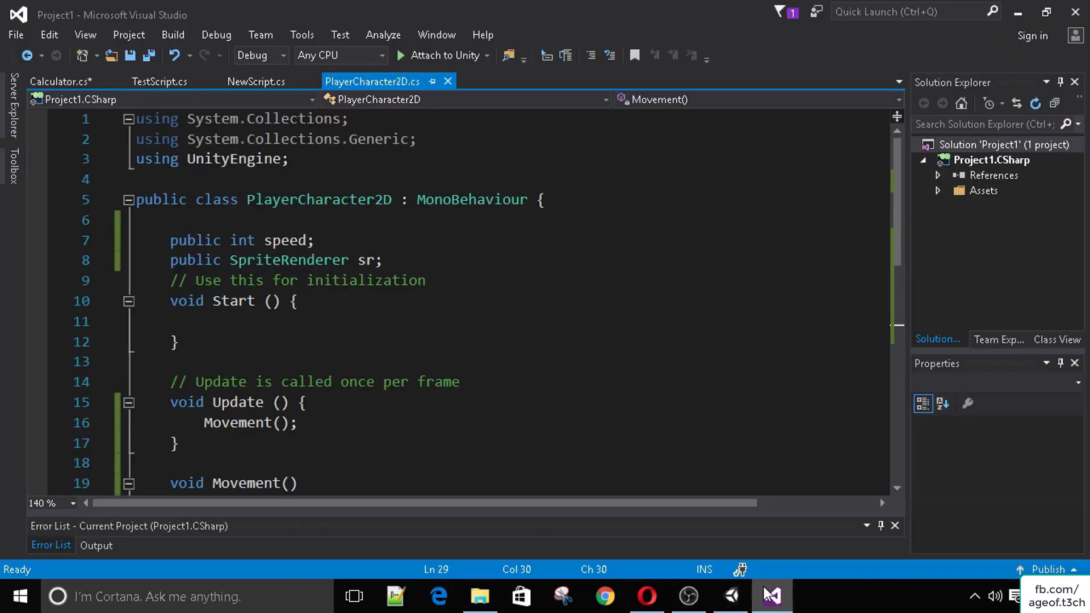
click(457, 264)
key(Return)
text(public Animator )
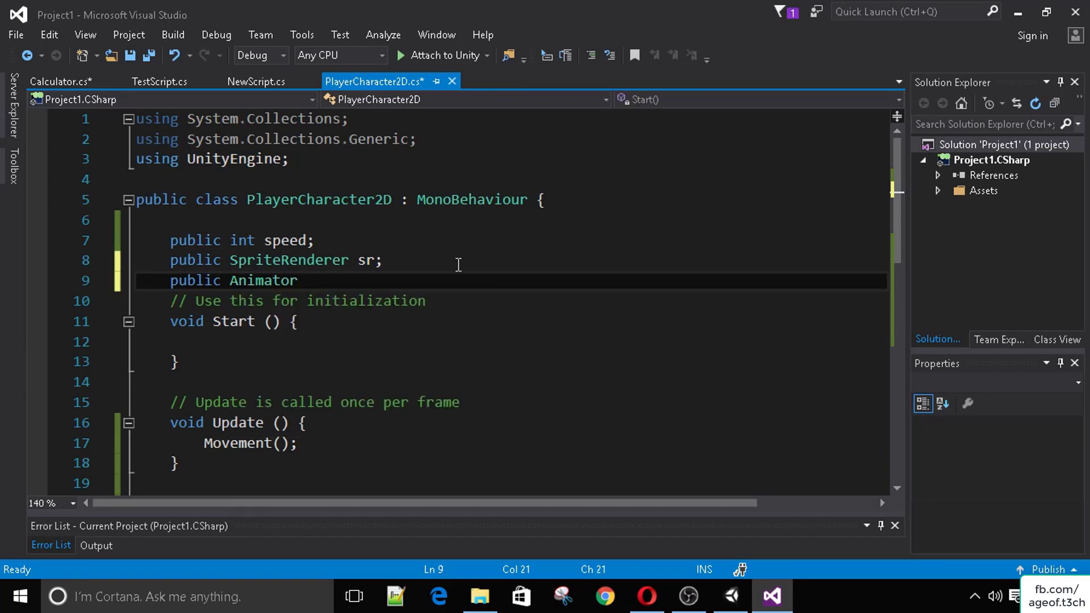
text(anim;)
key(ctrl+s)
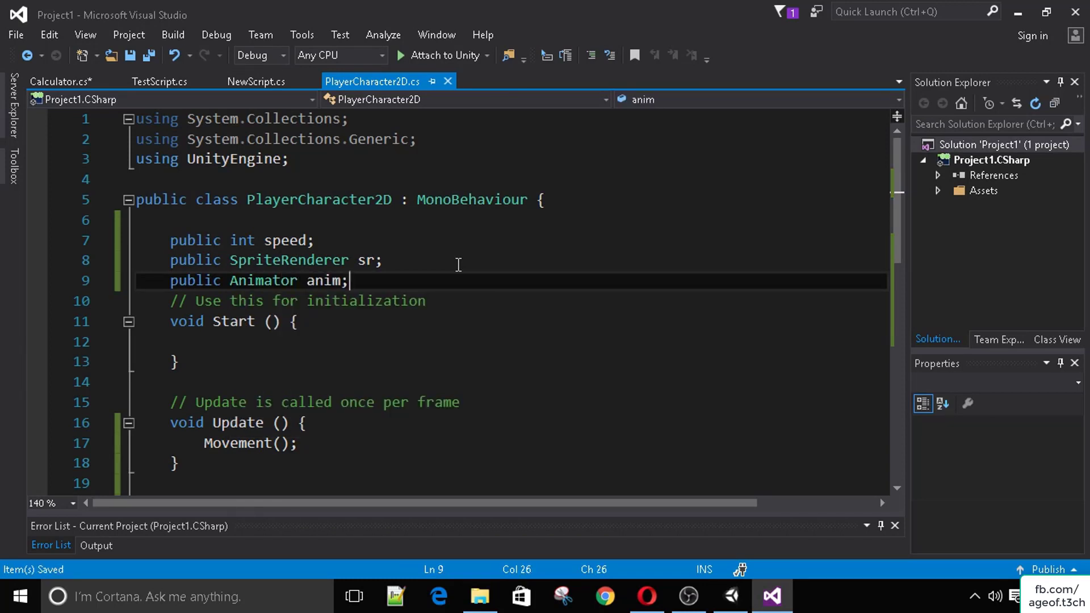
Step: Back in Unity, assign the Character's Animator component to the Anim field of its Player Character 2D script and collapse the Animator component
scroll(449, 270, down, 2)
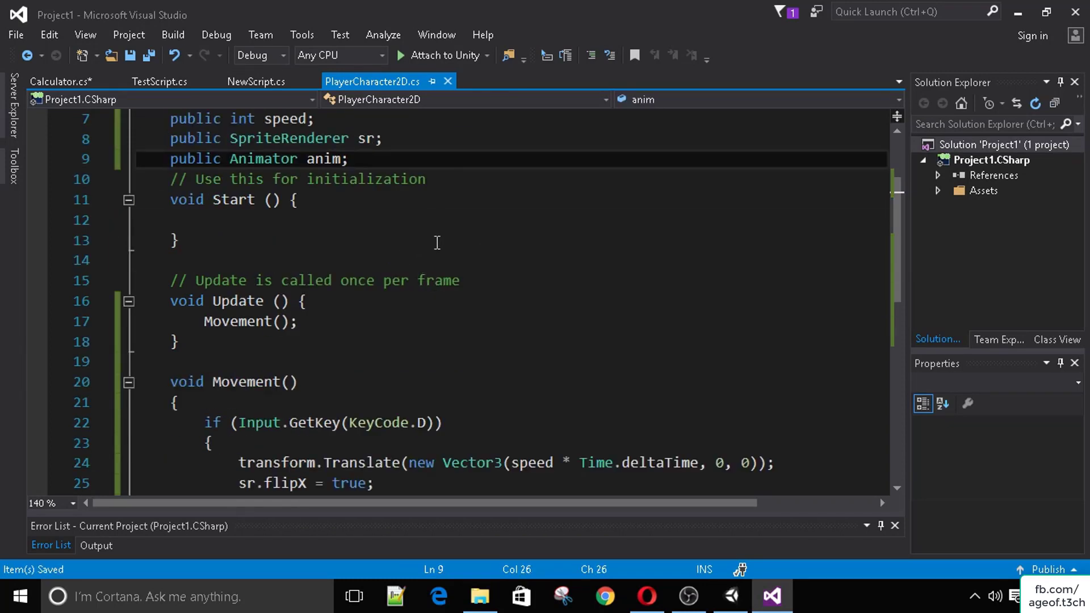
click(732, 596)
click(701, 142)
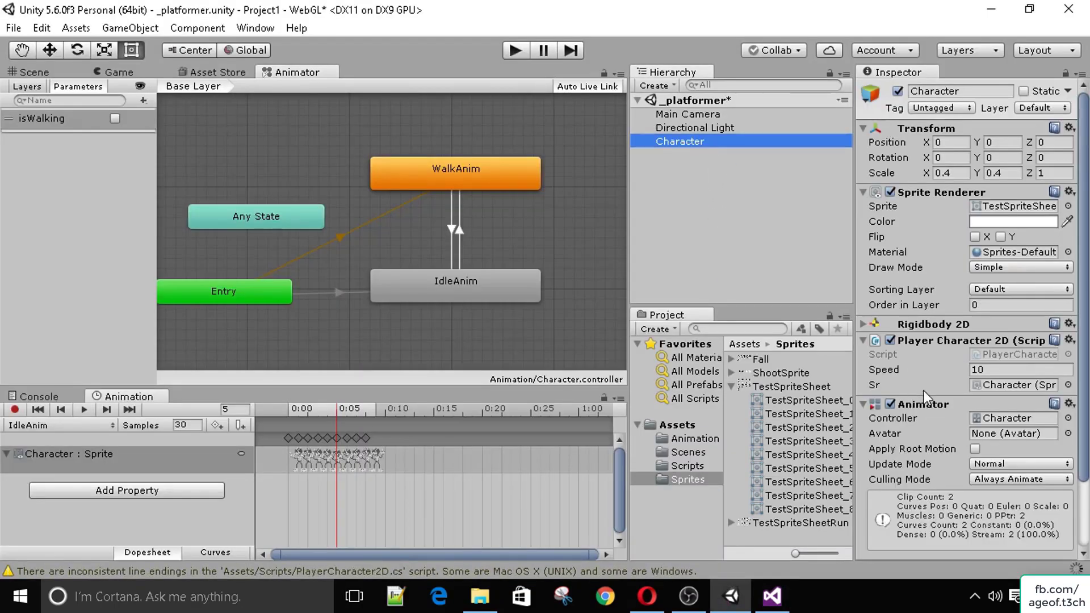
scroll(919, 369, down, 2)
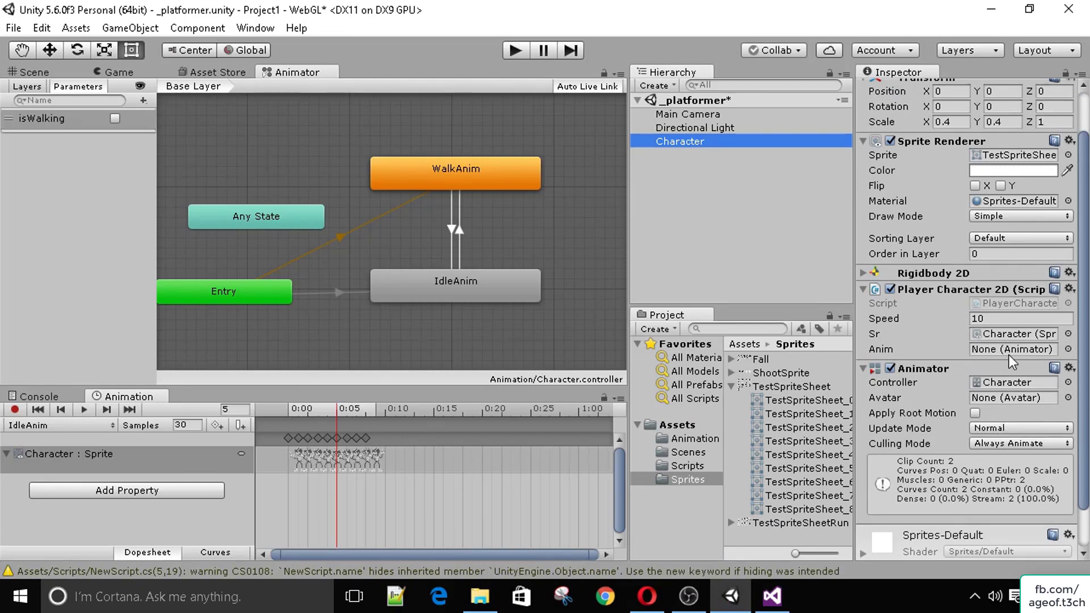
drag(911, 366, 990, 348)
click(863, 369)
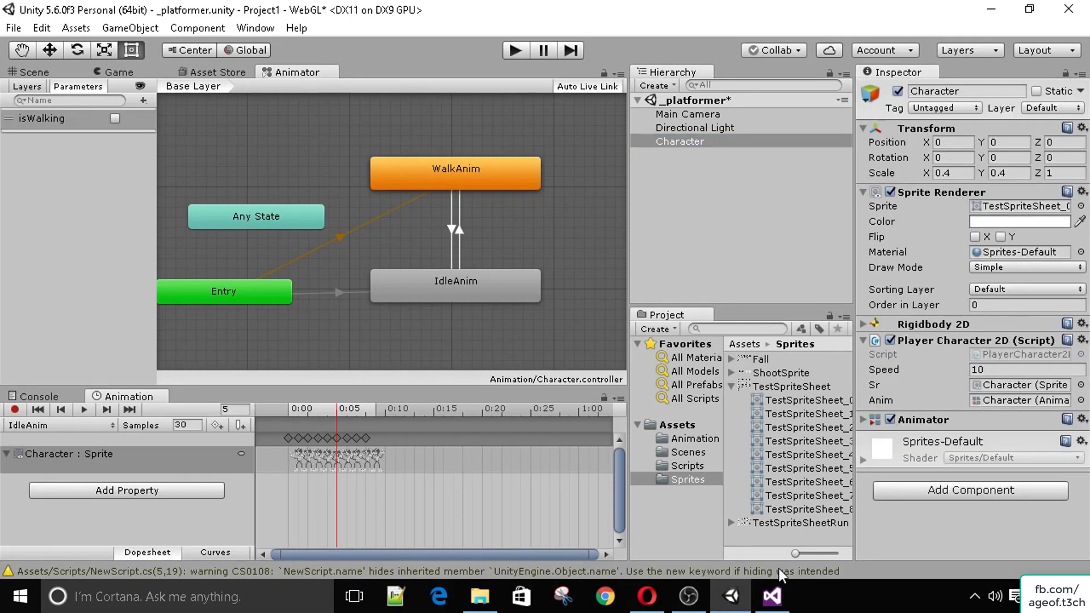
Step: Return to Visual Studio and review the D and A key branches of the Movement method in PlayerCharacter2D.cs
click(772, 596)
scroll(454, 293, down, 1)
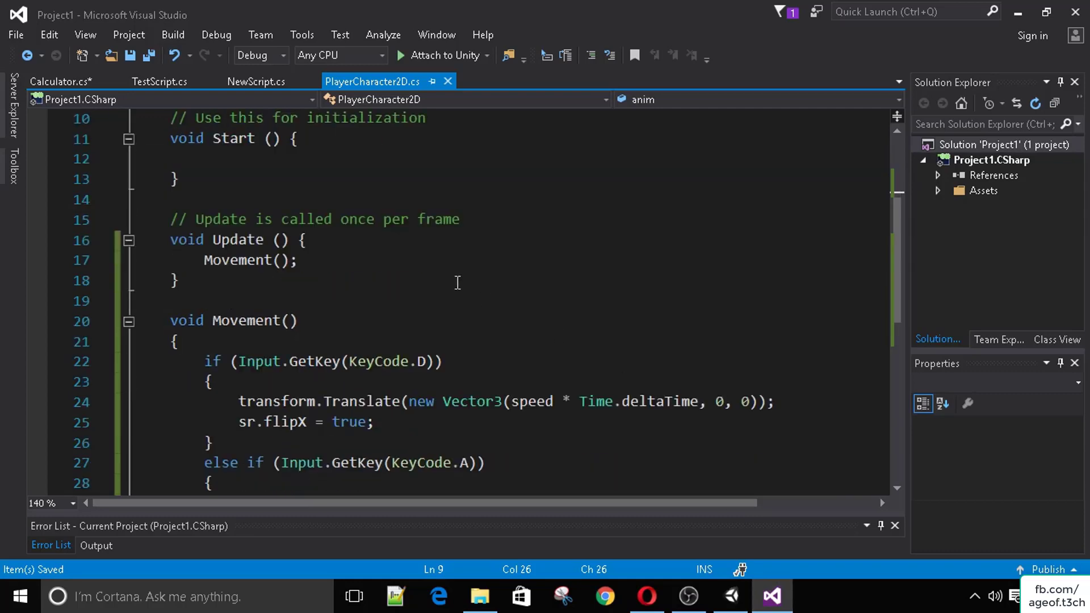
scroll(397, 267, up, 3)
scroll(284, 264, down, 3)
scroll(322, 292, down, 2)
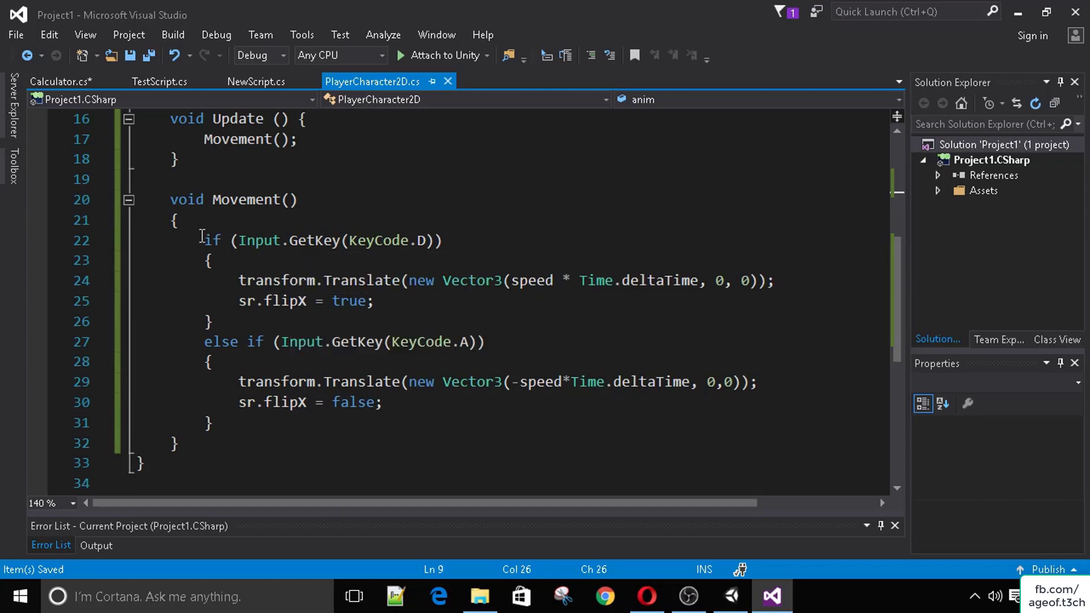
drag(201, 236, 630, 416)
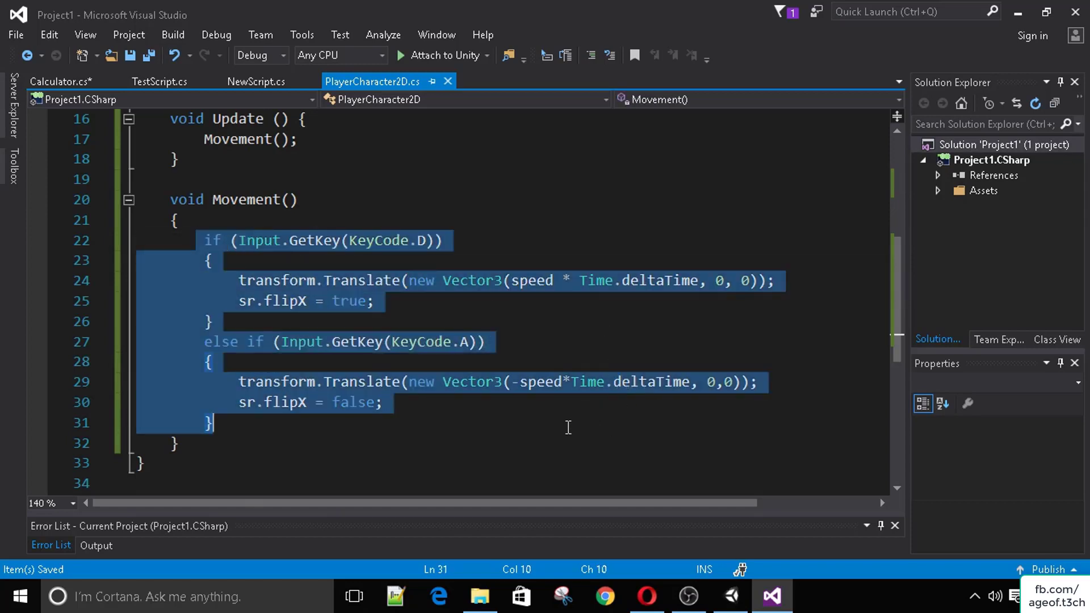
click(567, 427)
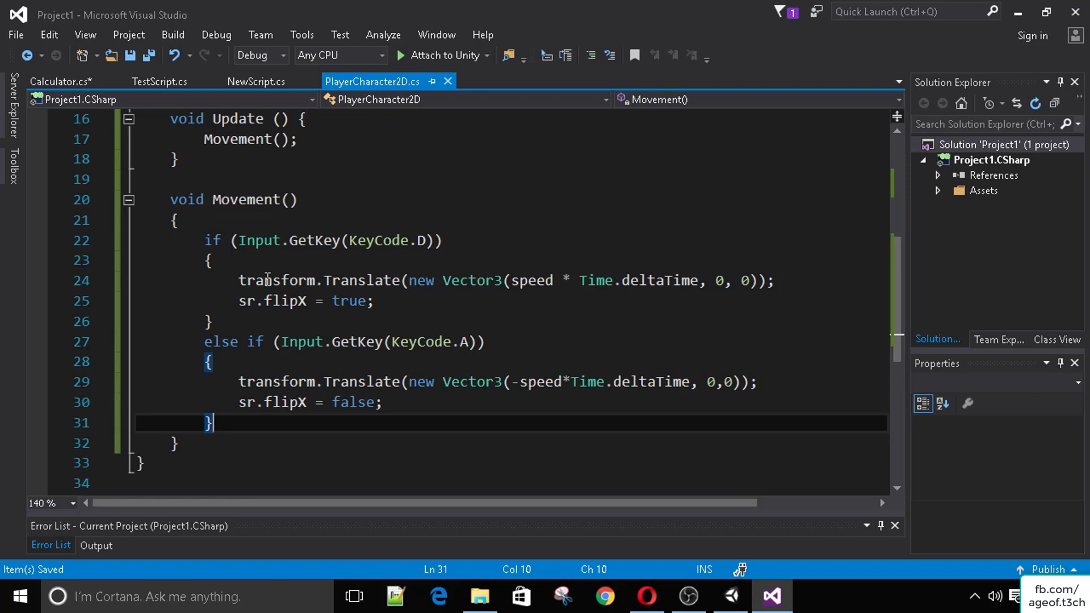
scroll(270, 291, up, 1)
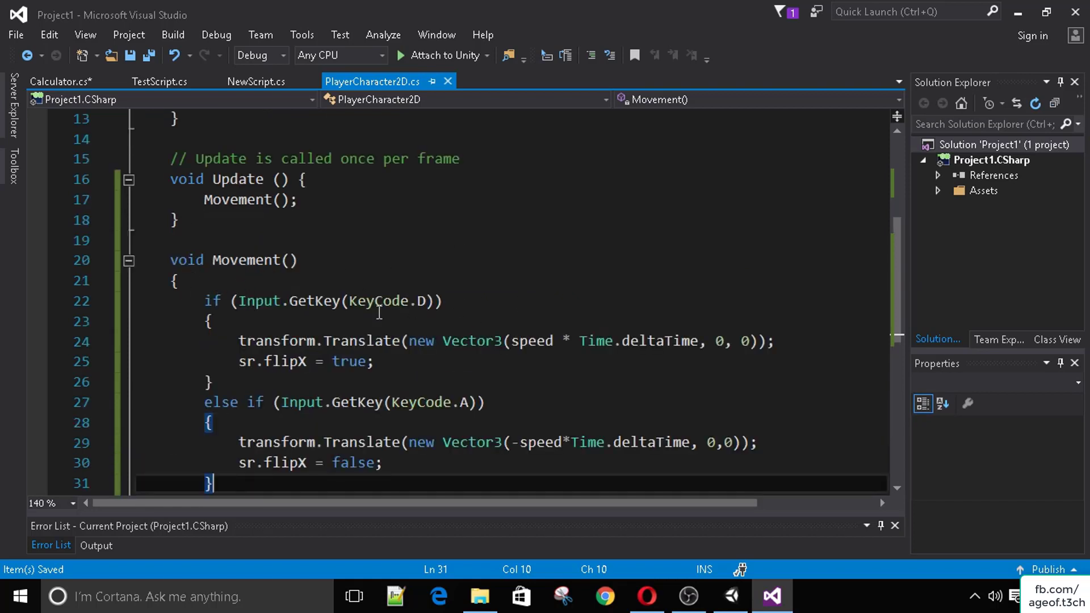
Step: Begin an "anim.SetBool(" call at the start of the KeyCode.D branch in Movement, checking the Animator parameter's name in Unity
click(348, 324)
key(Return)
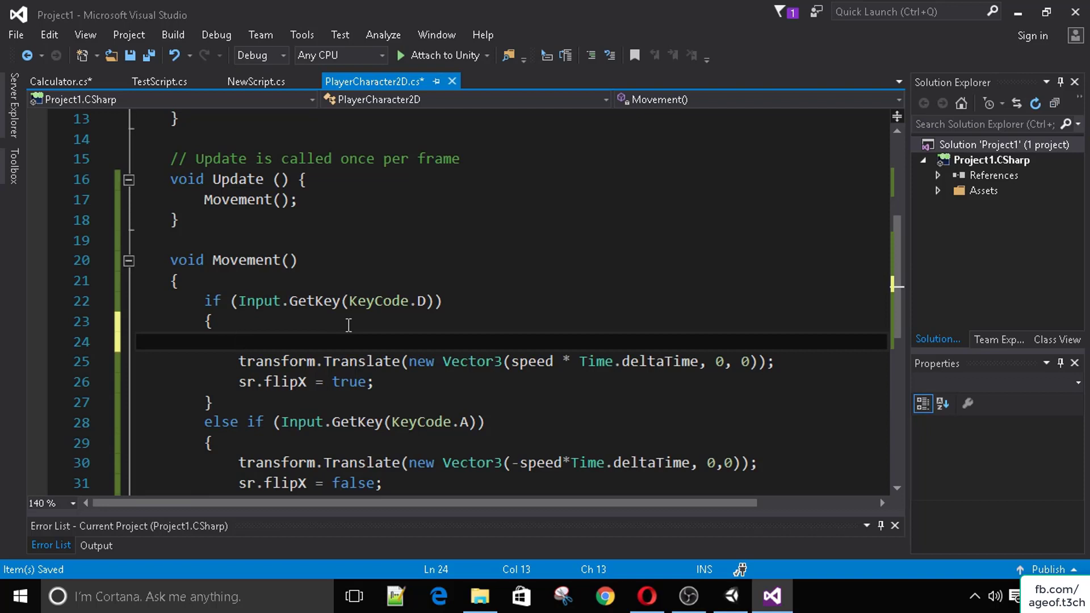
click(732, 594)
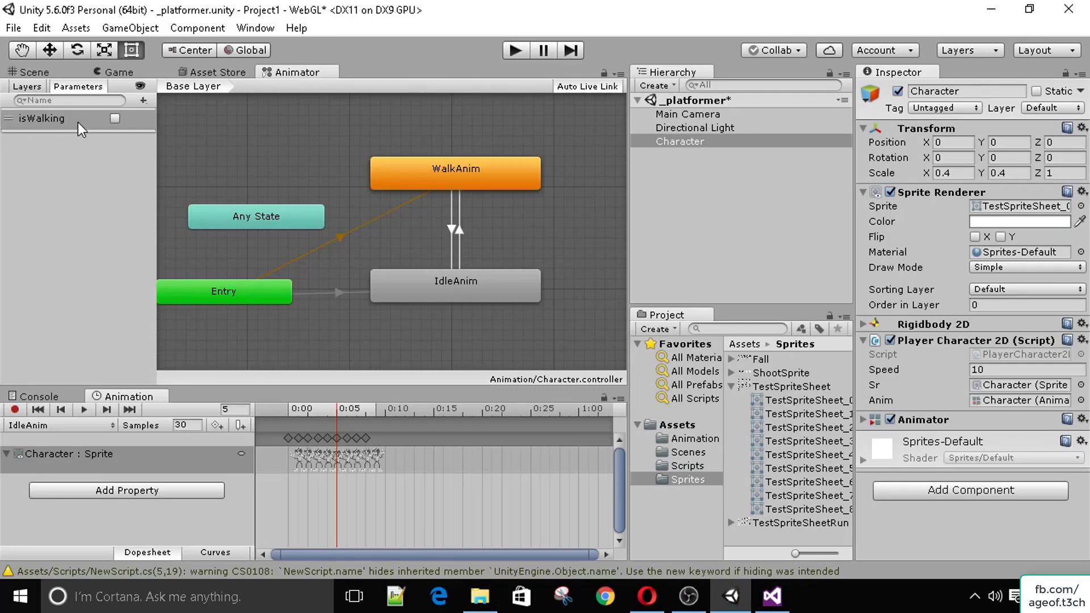
click(772, 595)
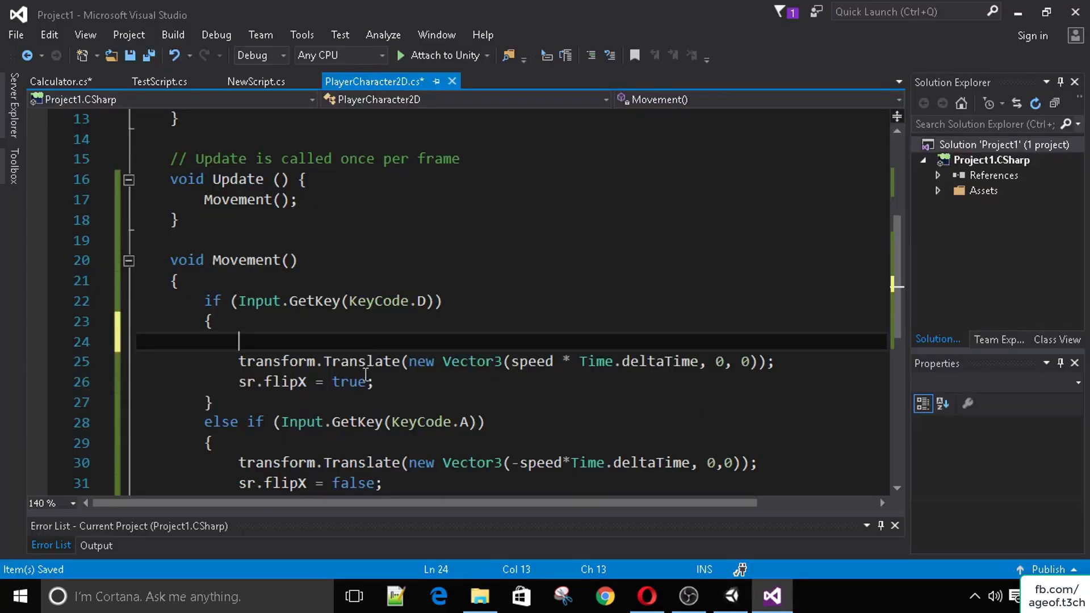
text(anim)
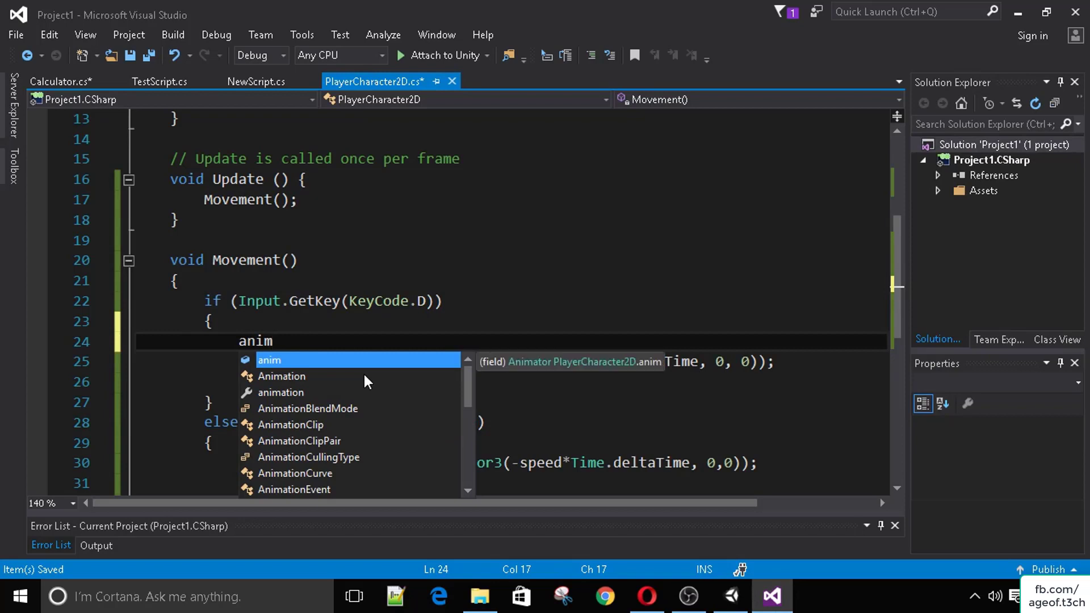
text(.SetBool)
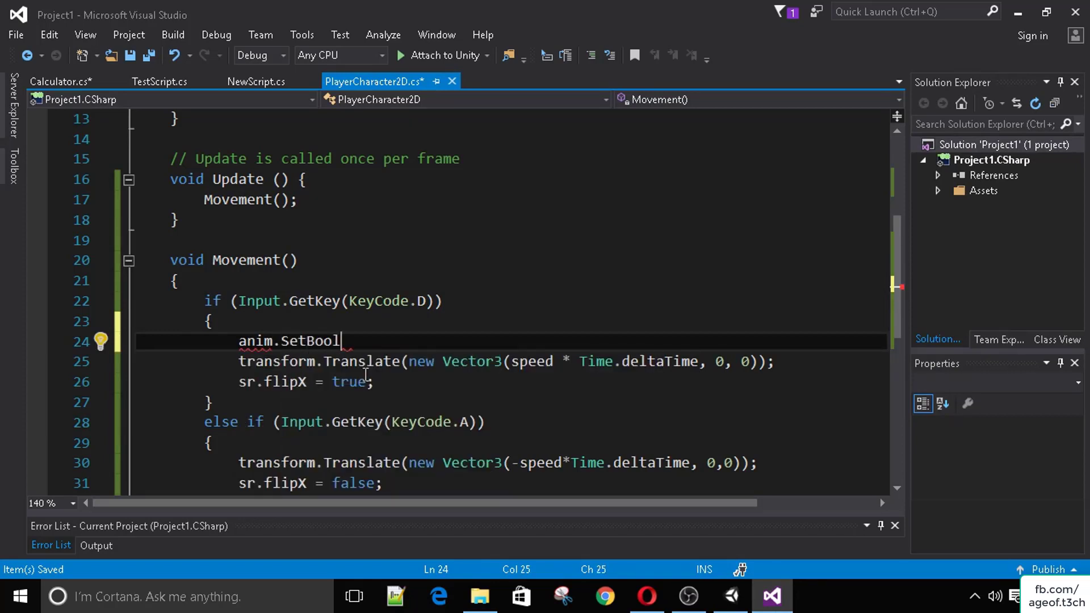
text(()
key(alt+Tab)
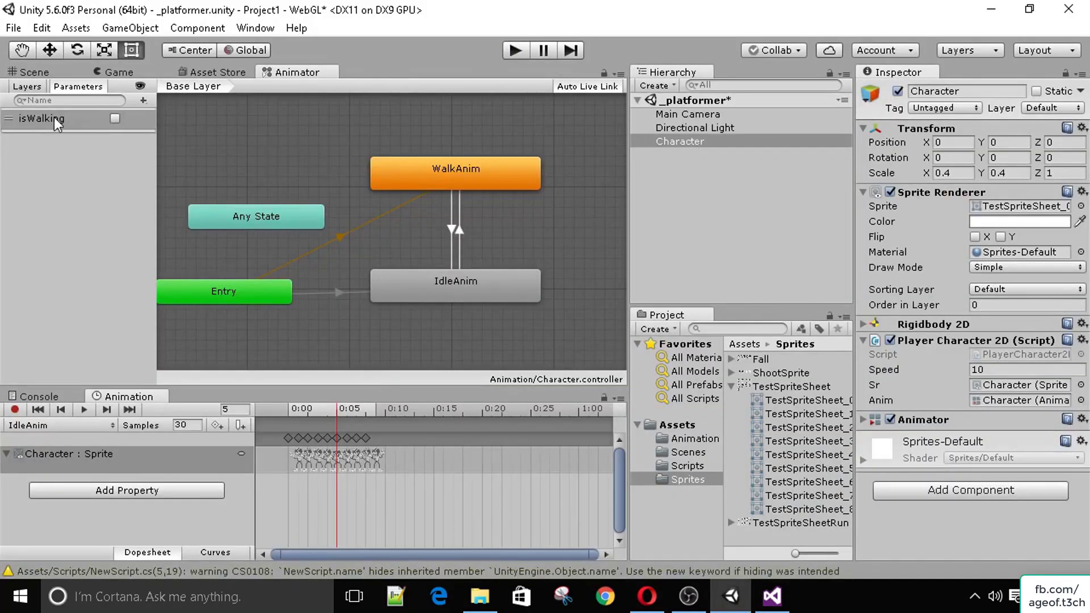
Step: Switch to Visual Studio, complete the KeyCode.D branch's call as anim.SetBool("isWalking", true); and save the script
key(alt+Tab)
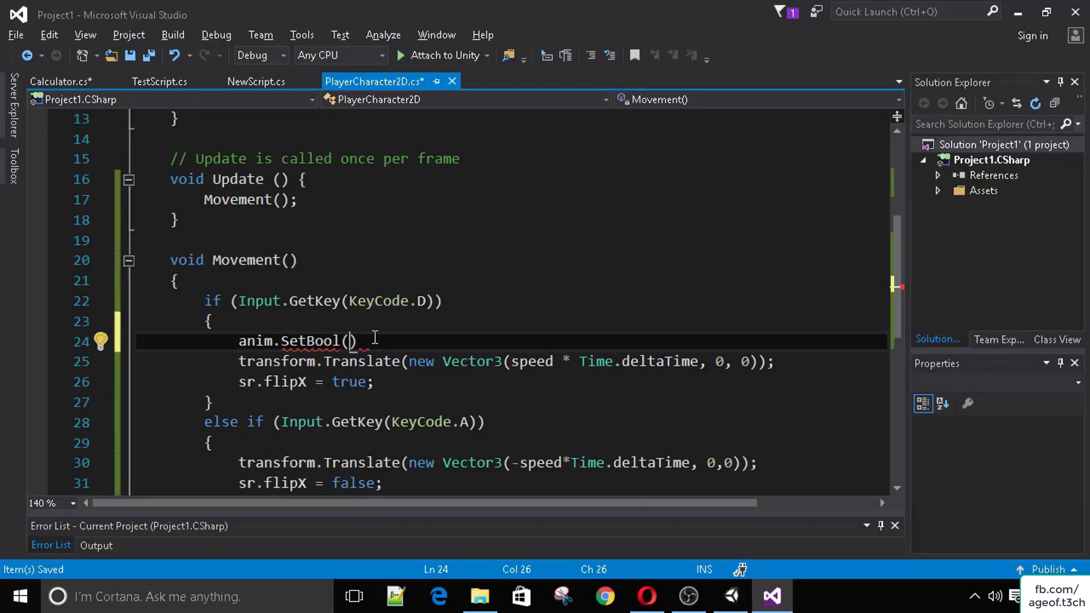
text("isWalking)
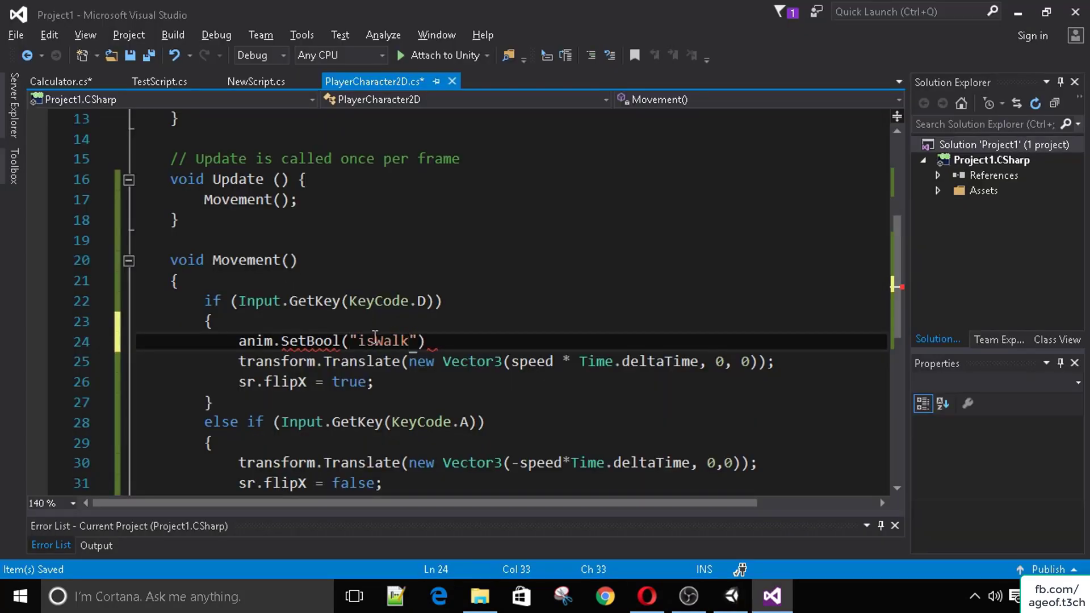
text(", )
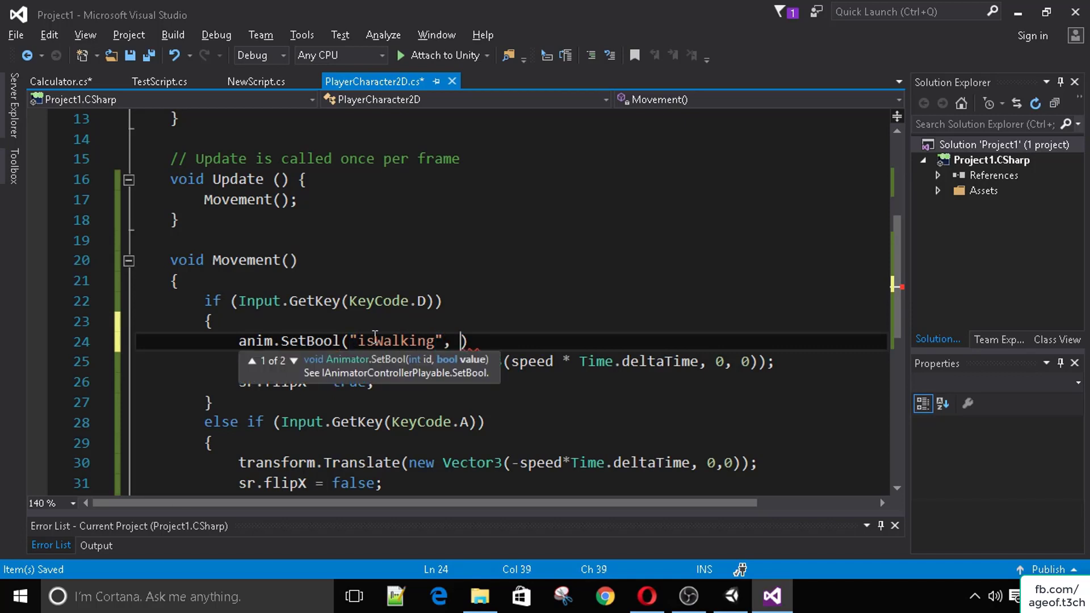
text(true);)
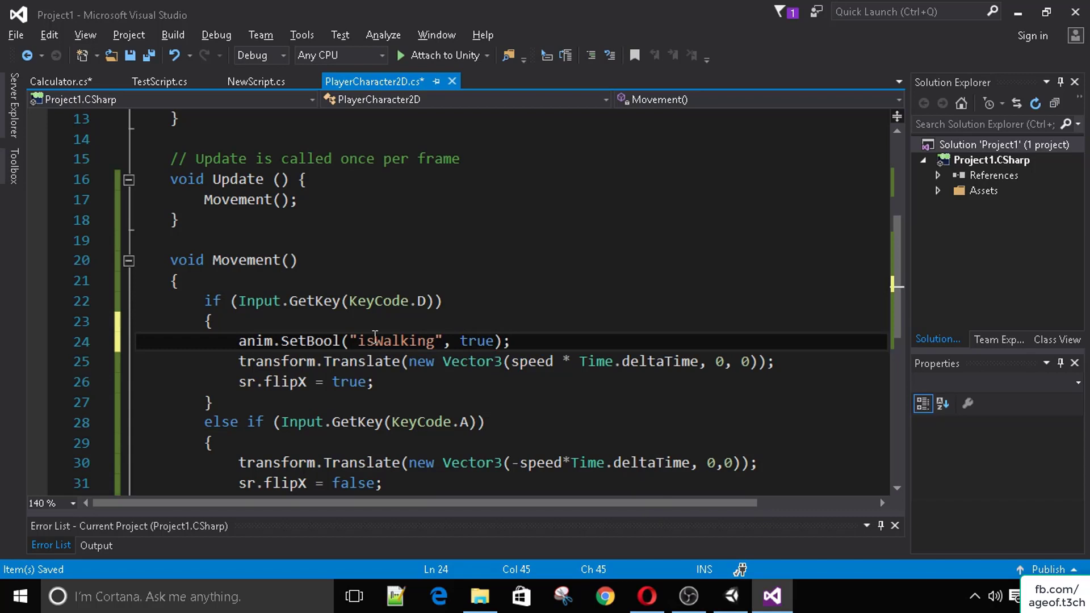
key(ctrl+s)
Step: Insert anim.SetBool("isWalking", true); as the first line of the KeyCode.A branch and save the script
scroll(374, 336, down, 1)
click(274, 382)
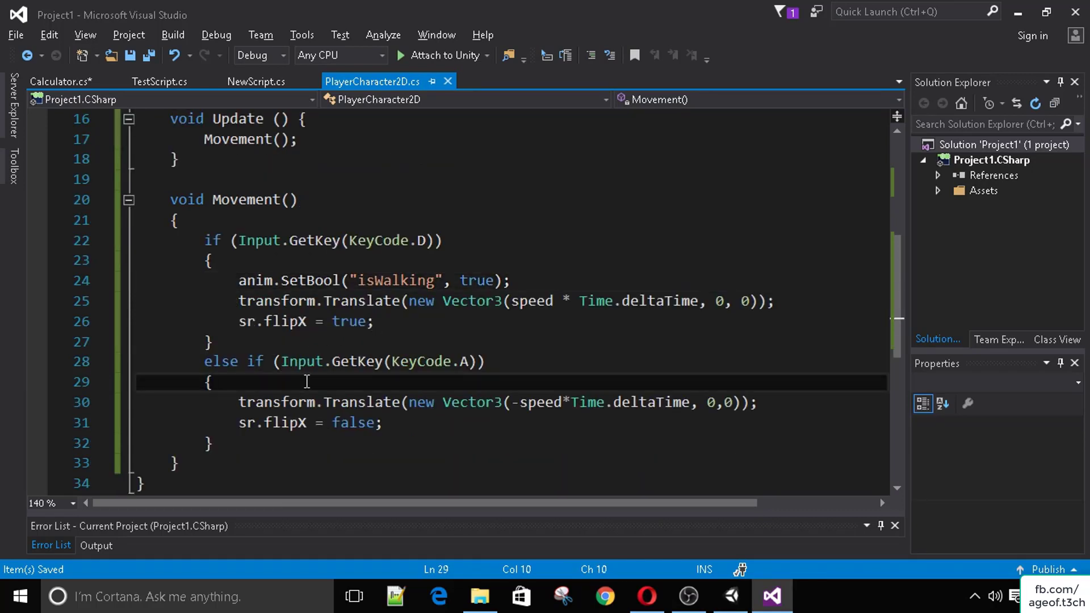
key(Return)
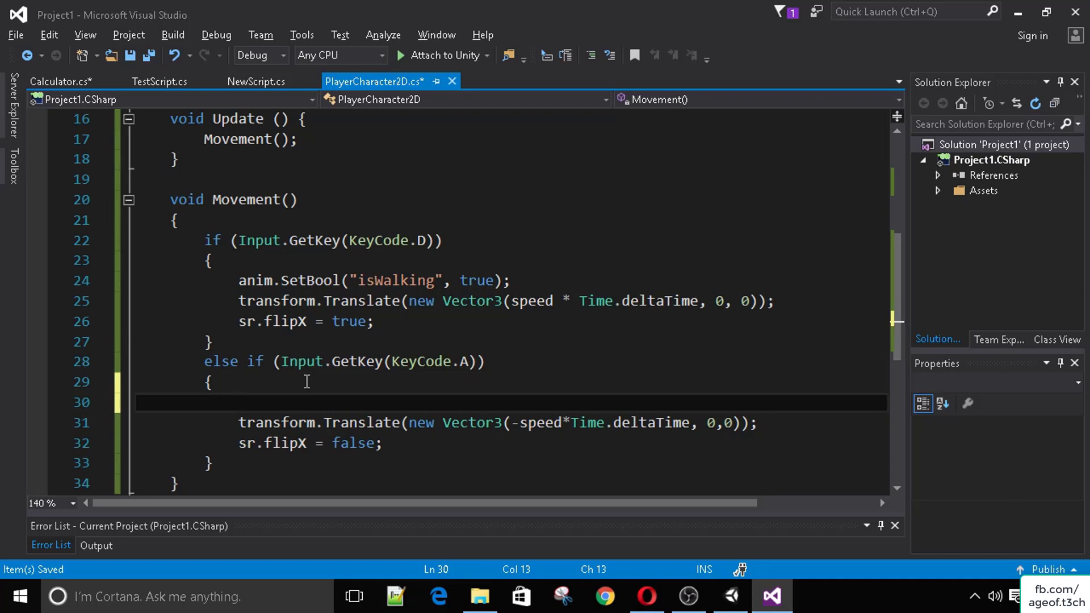
text(anim.Set)
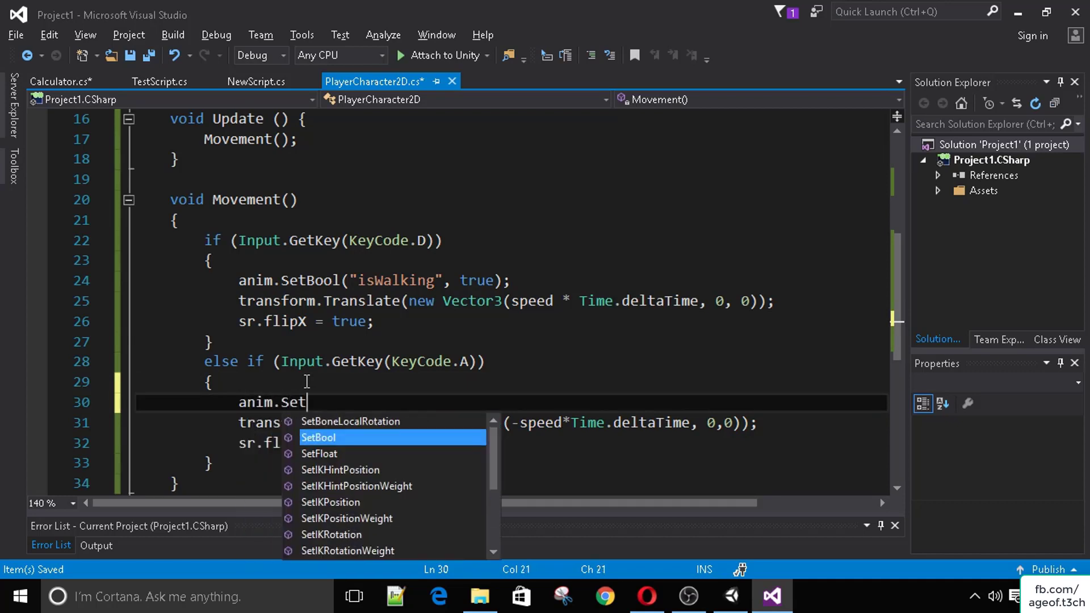
text(Bool("isW)
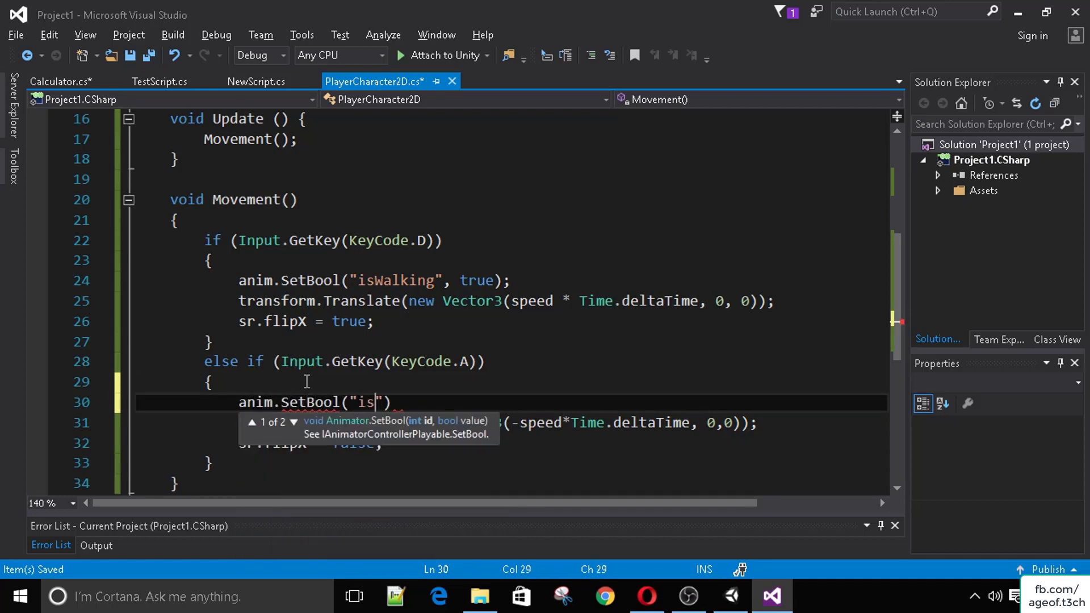
text(alking", true)
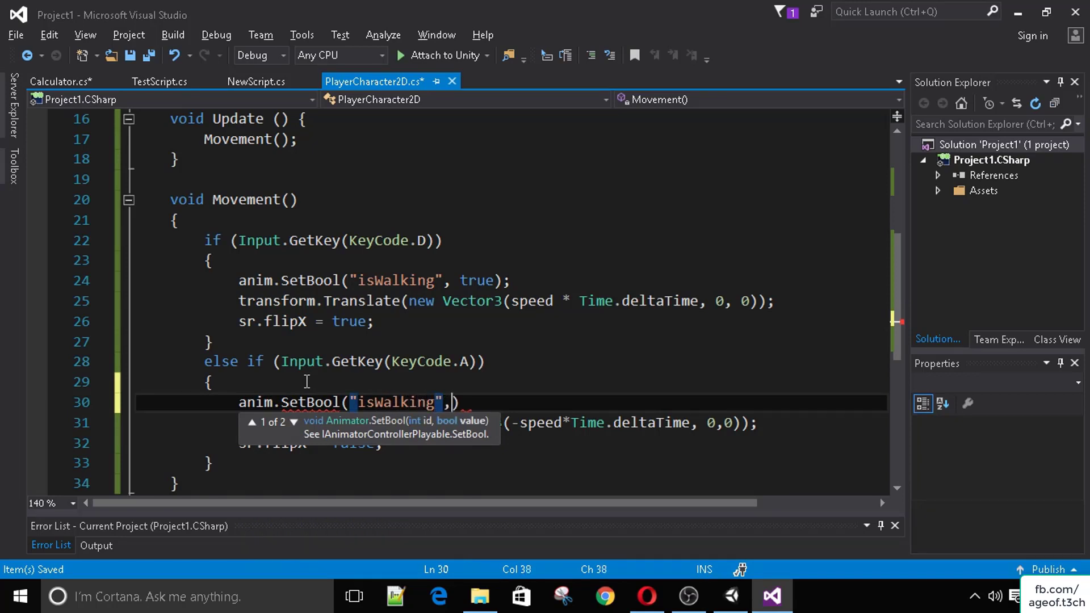
text();)
key(ctrl+s)
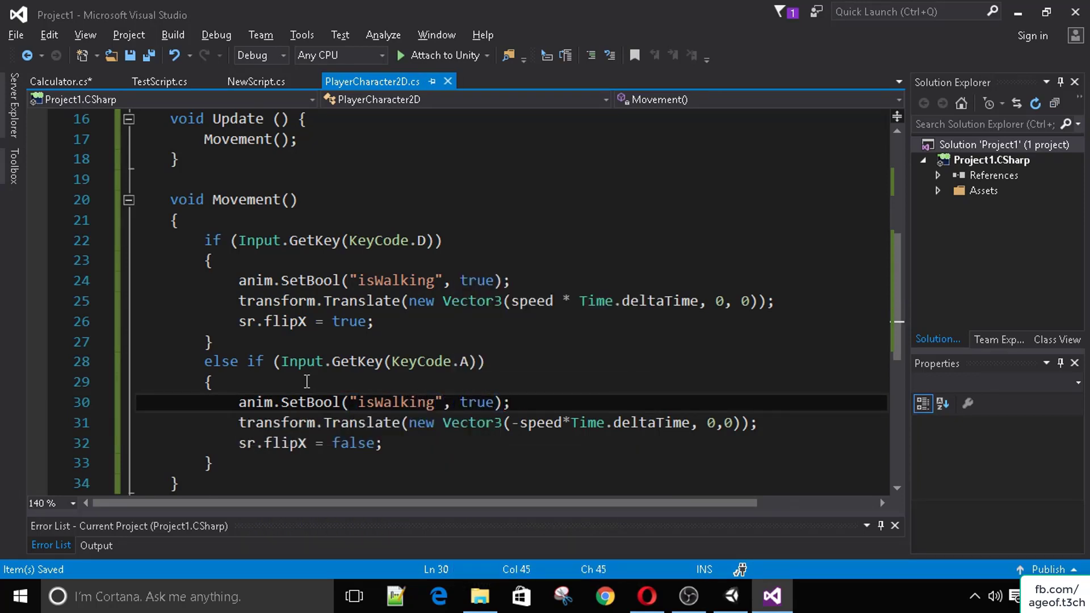
Step: Add else anim.SetBool("isWalking", false); after the KeyCode.A block in Movement() and save the script
scroll(300, 382, down, 2)
click(213, 341)
scroll(219, 341, up, 1)
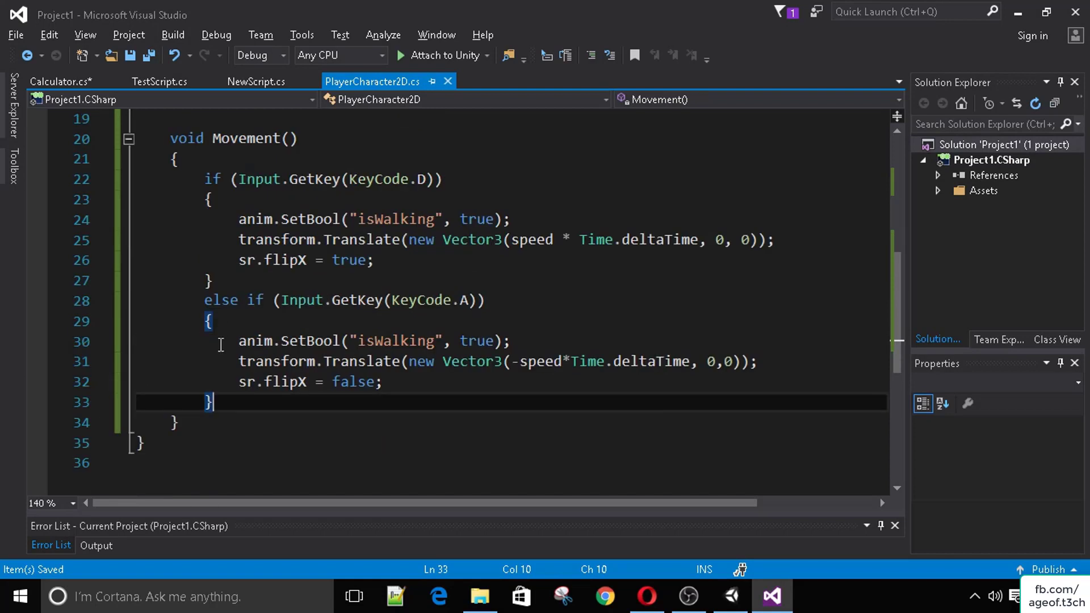
key(Return)
text(else)
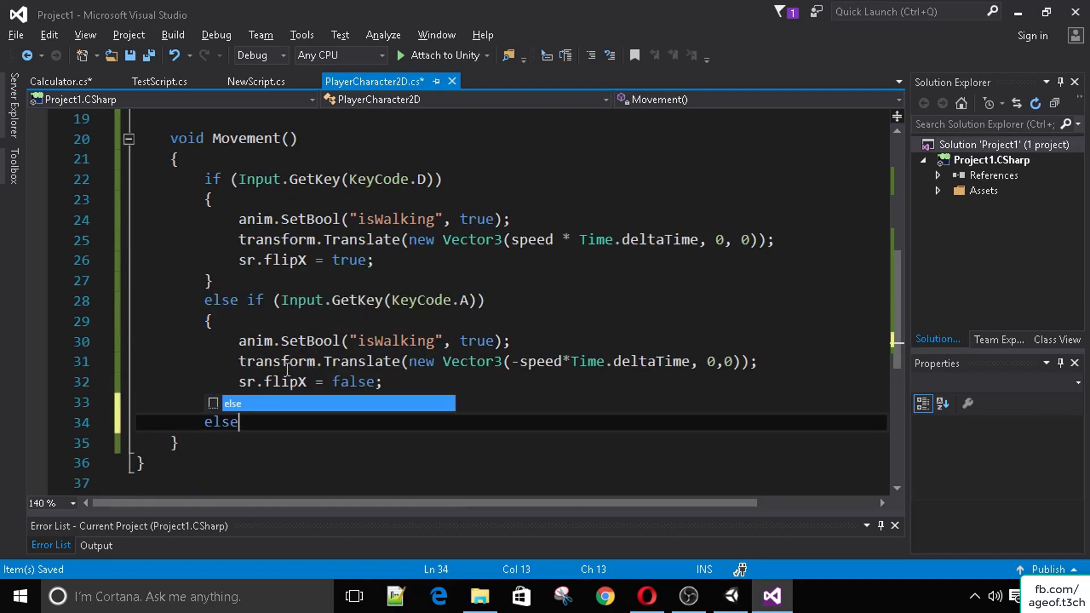
key(Escape)
click(211, 178)
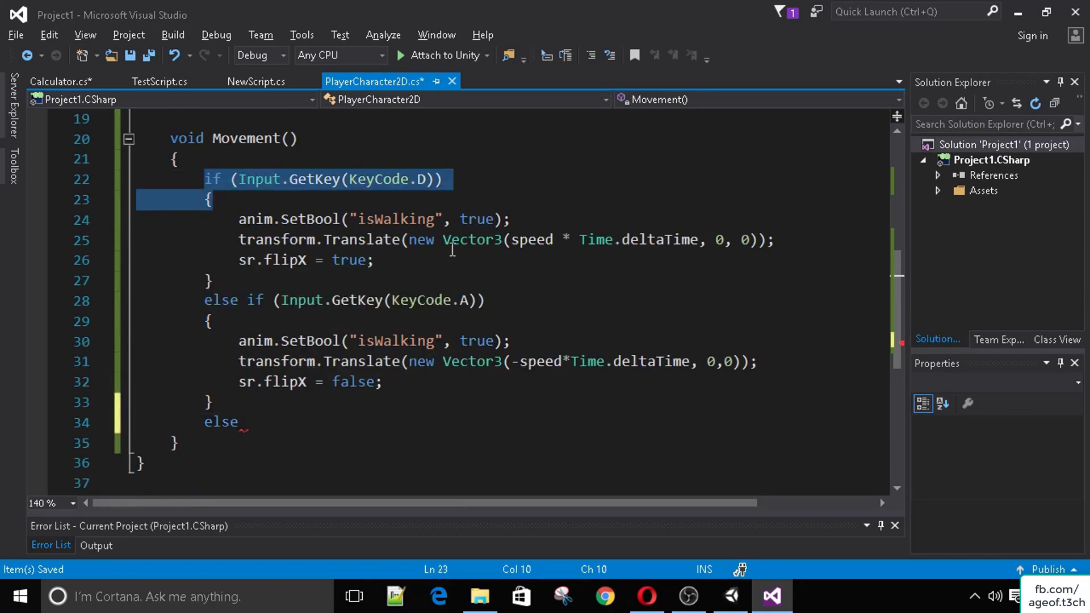
click(272, 429)
text(ani)
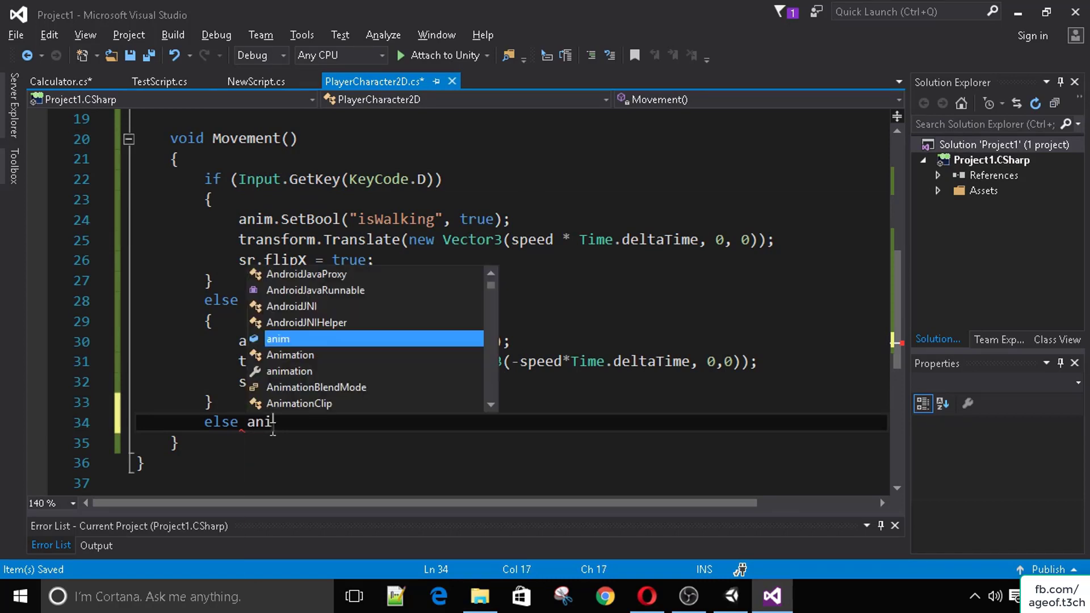
text(m.SetBool("isWalk)
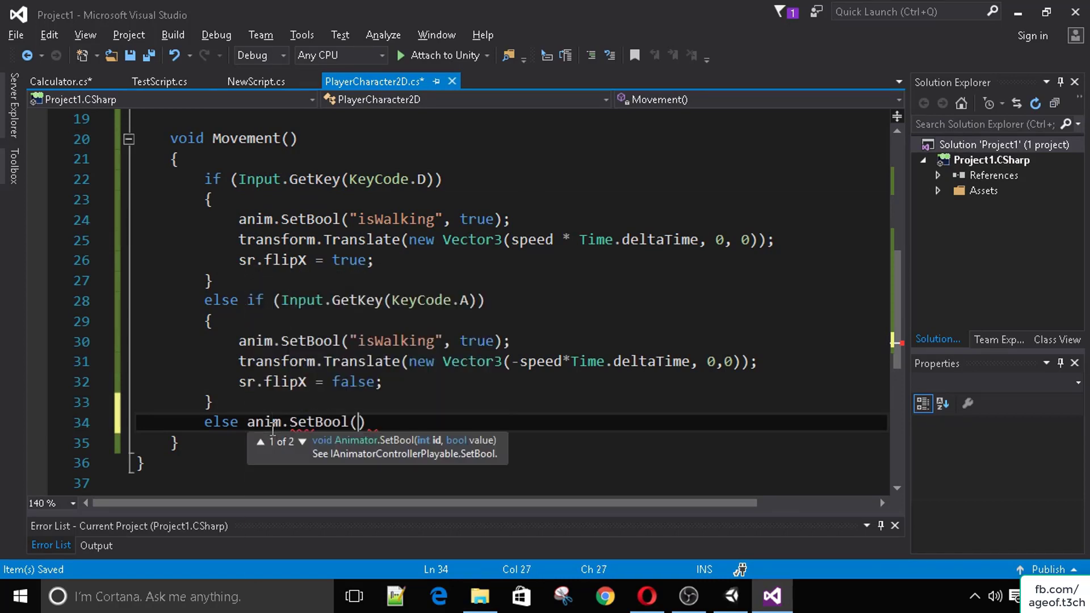
text(in)
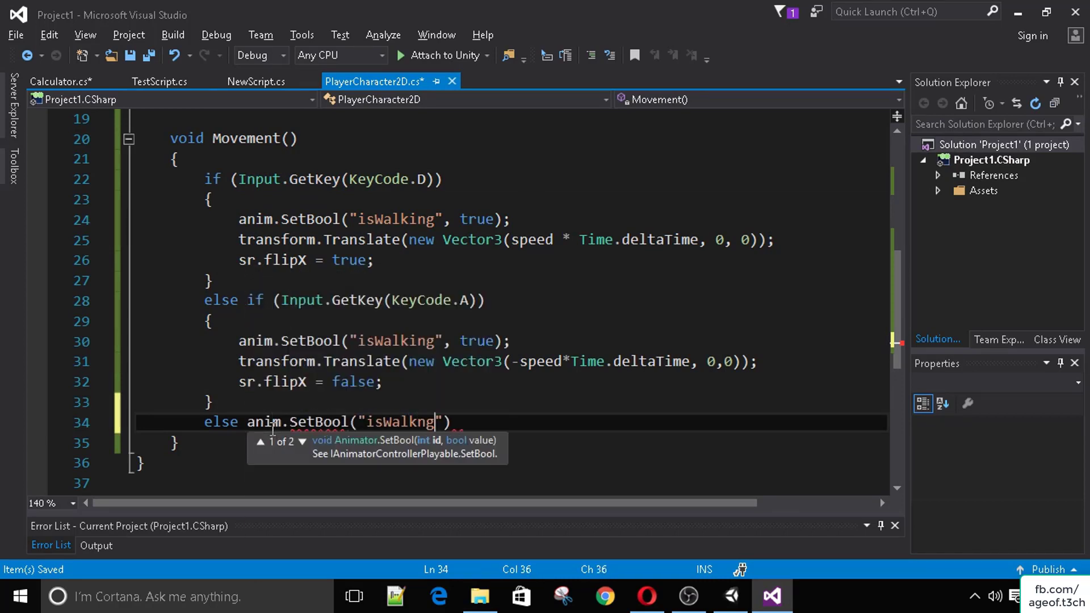
key(BackSpace)
key(BackSpace)
text(ing", false);)
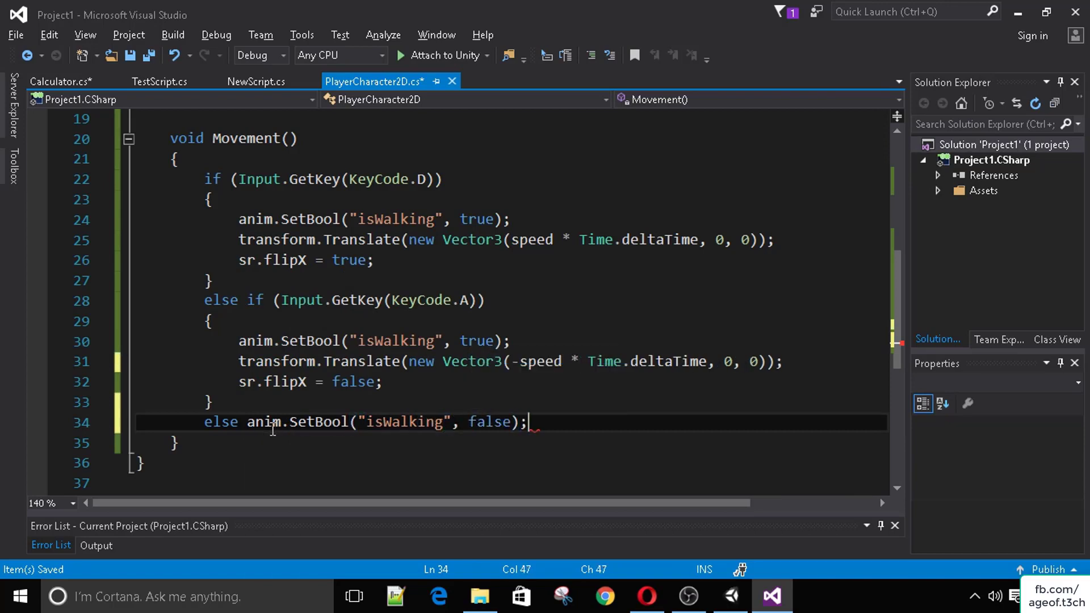
key(ctrl+s)
drag(350, 341, 452, 341)
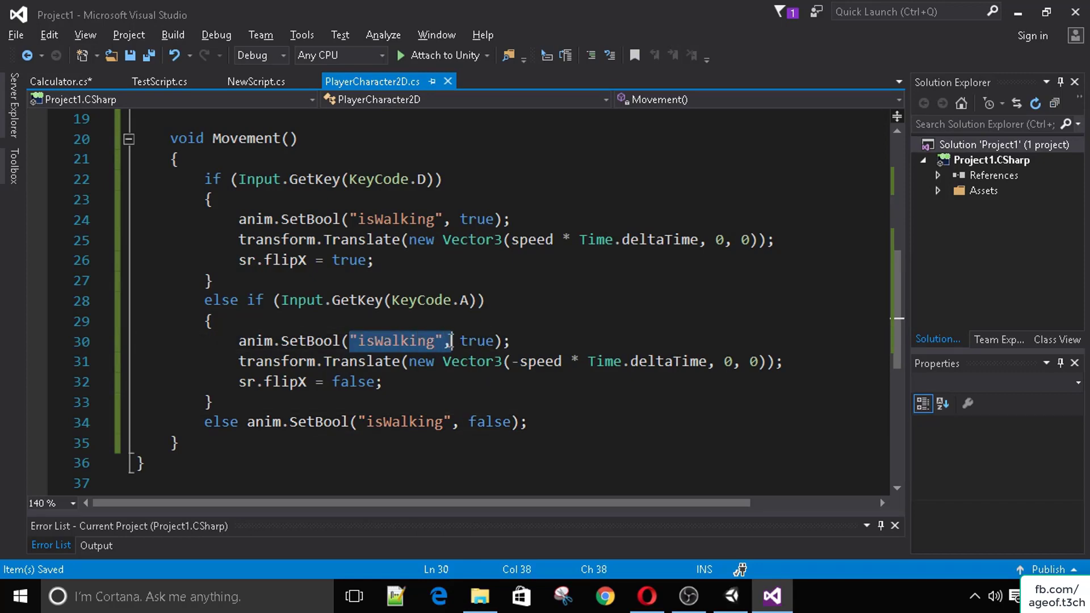
Step: Switch to Unity and play the scene in the Game view
click(732, 595)
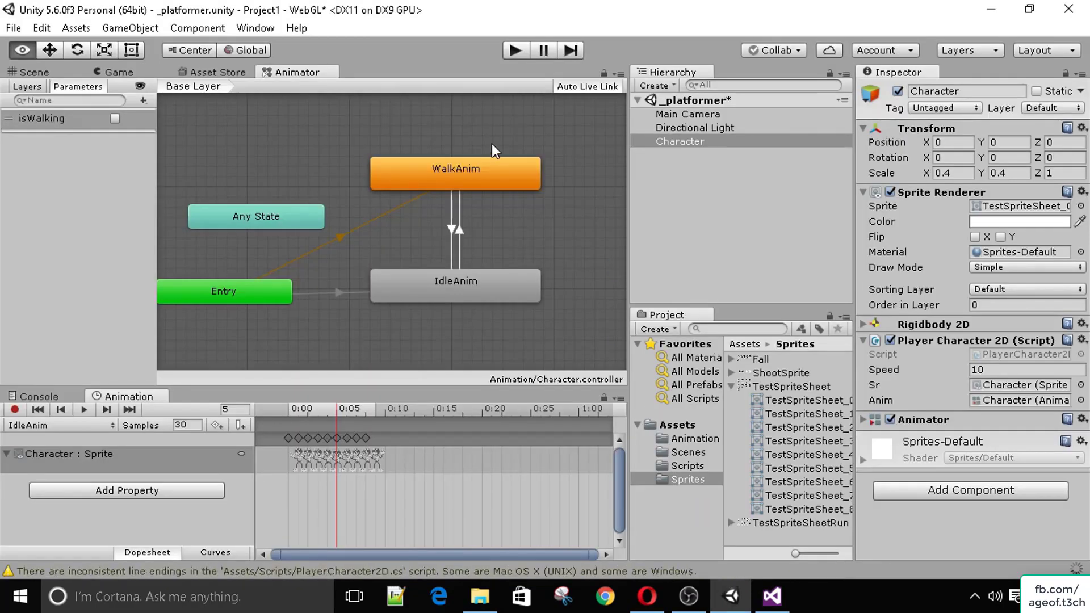
click(124, 73)
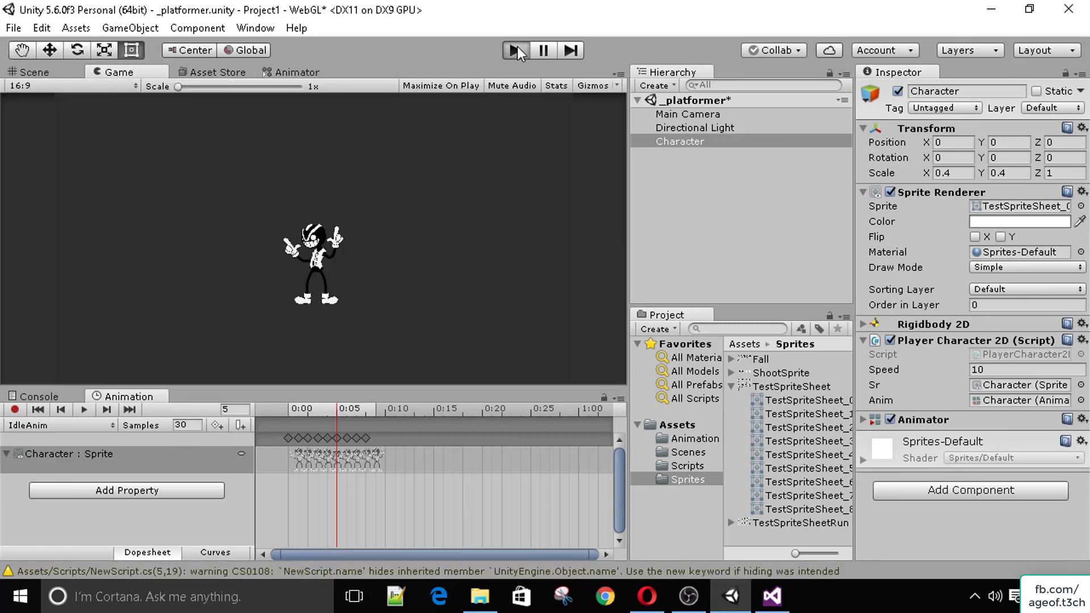
click(516, 48)
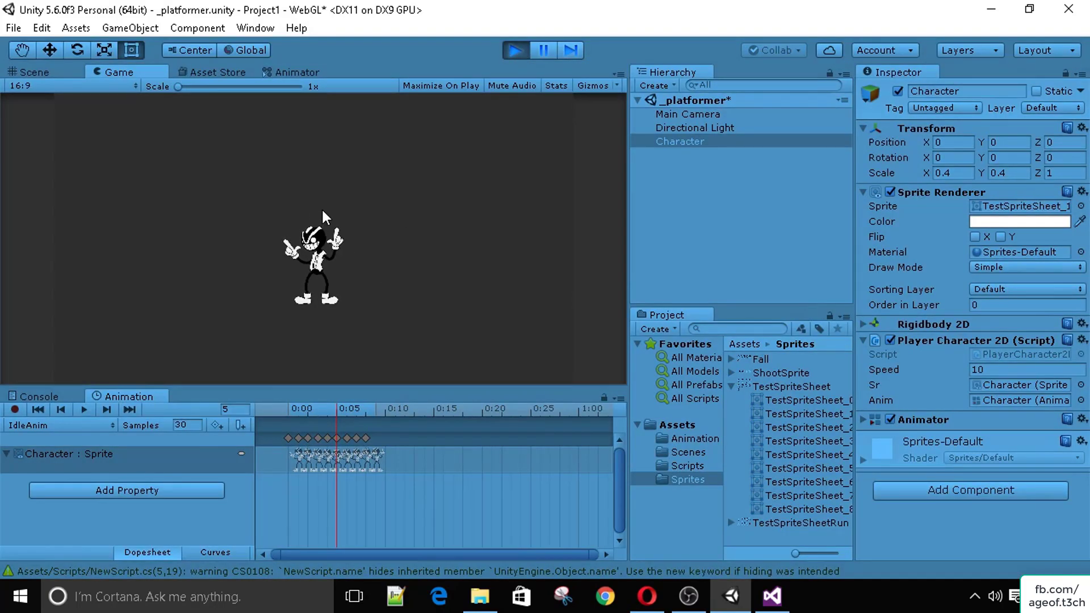
Step: Move the character back and forth in the running game to test switching between the walking and idle animations
key(Right)
key(Left)
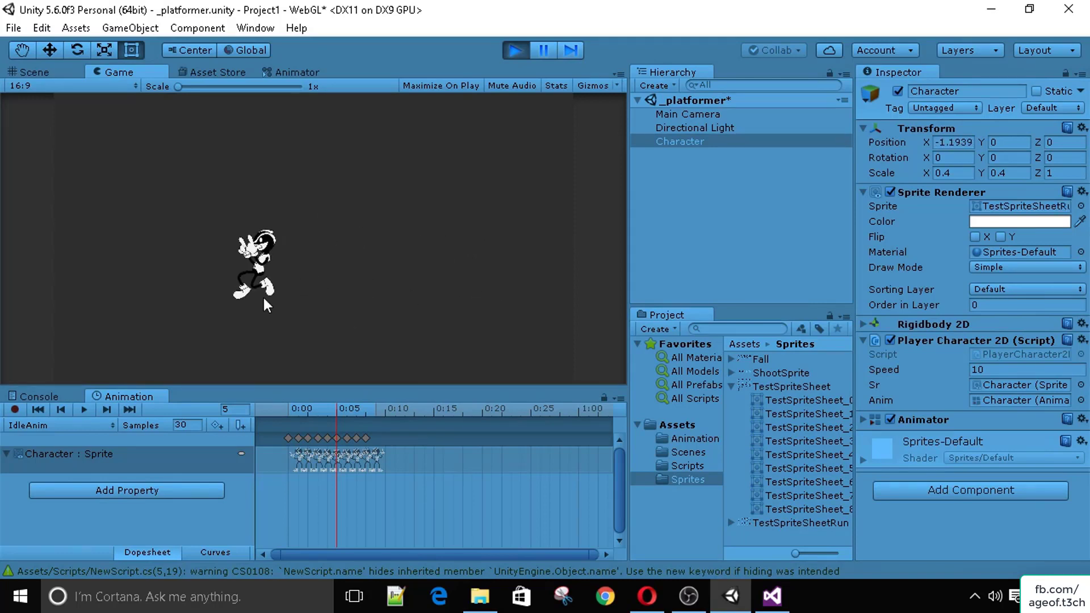
key(Right)
key(Left)
key(Right)
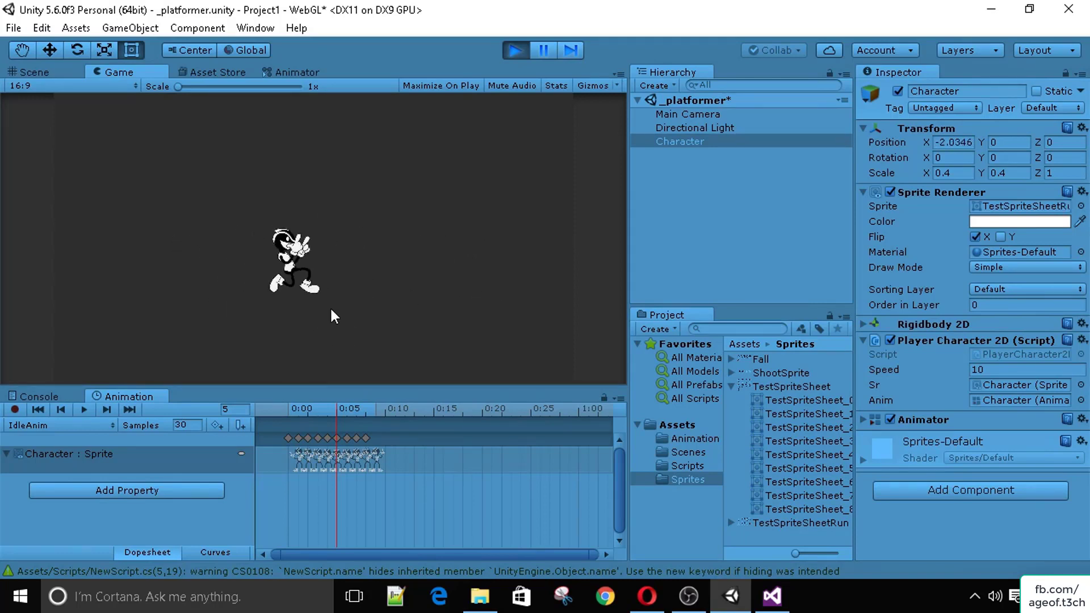
key(Left)
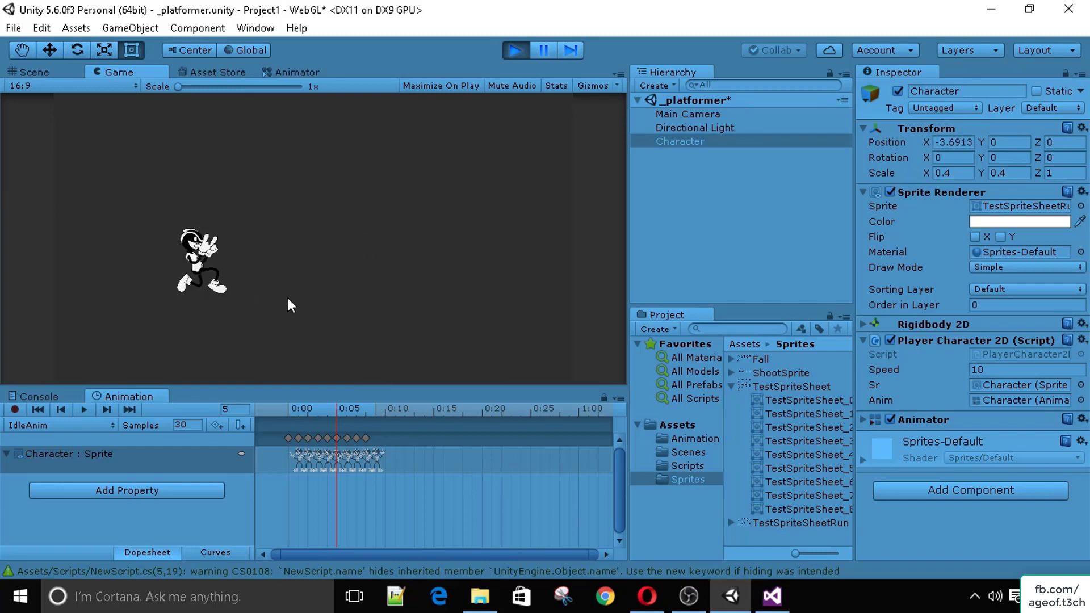
key(Right)
key(Left)
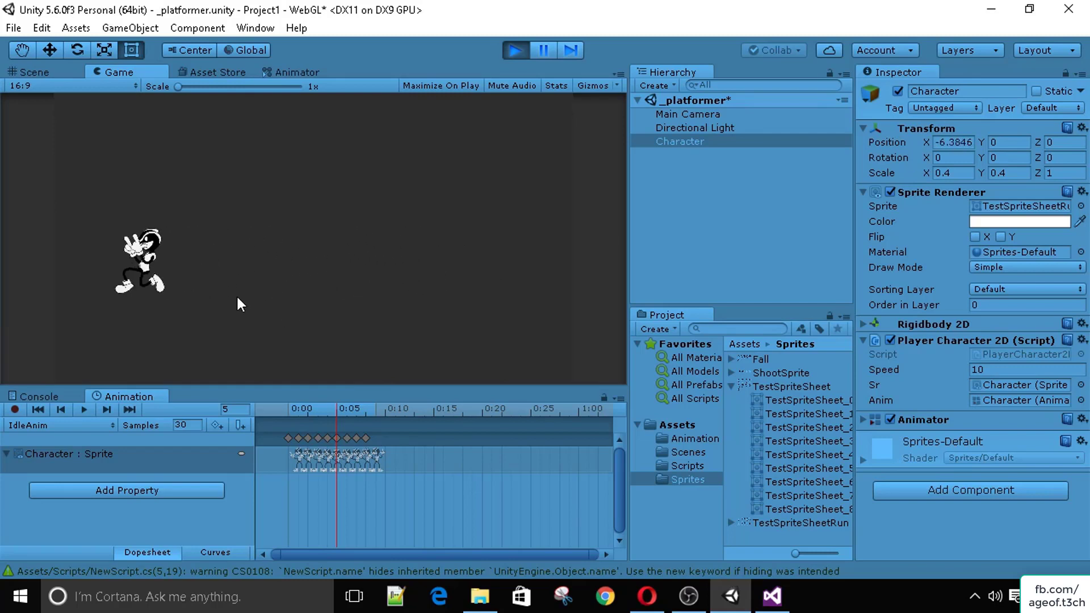
key(Right)
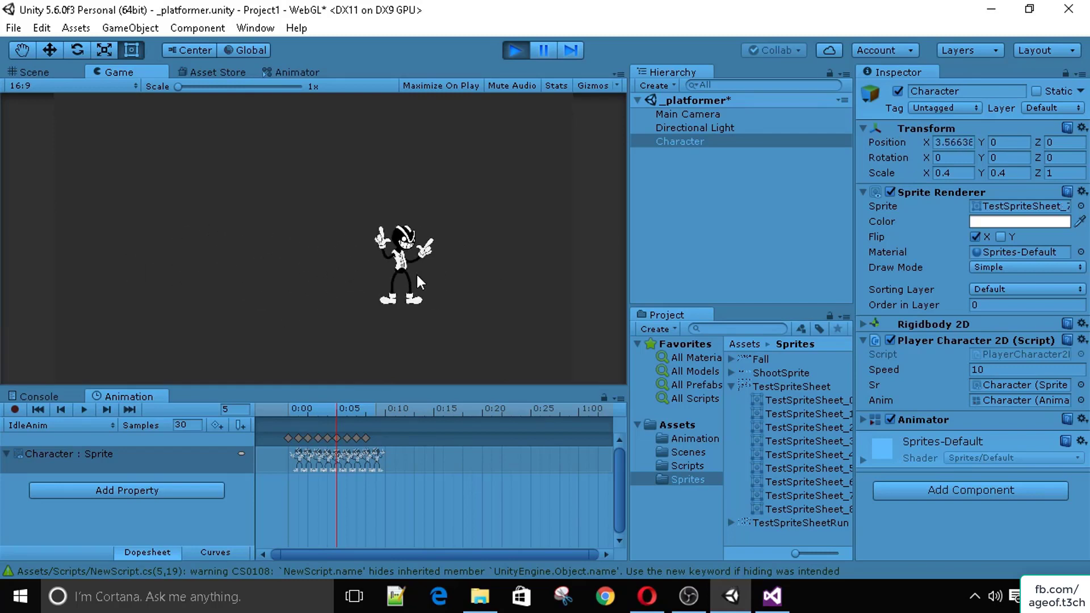
key(Left)
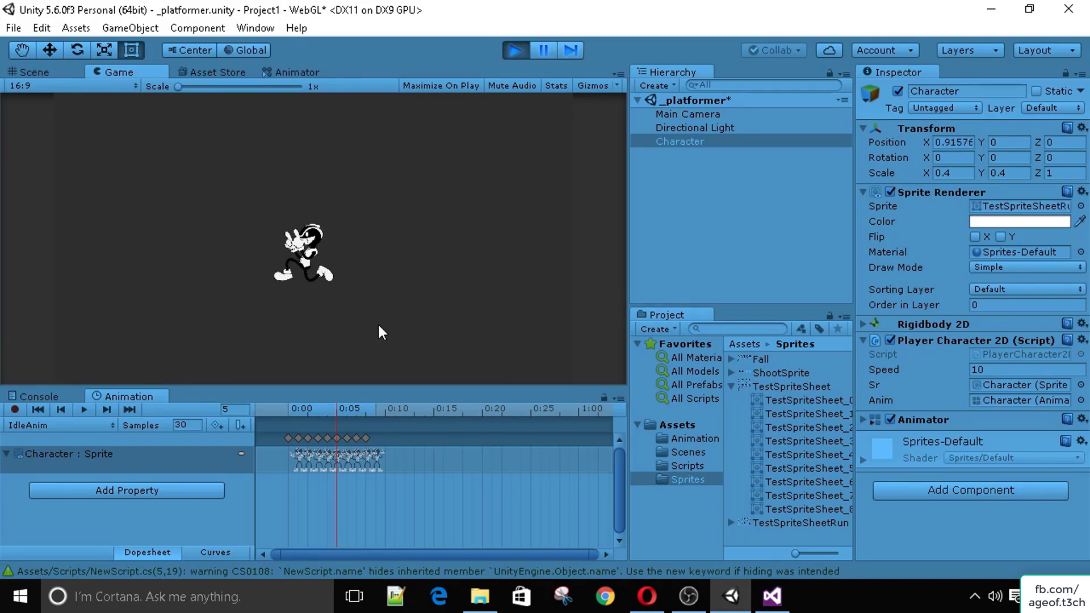
key(Right)
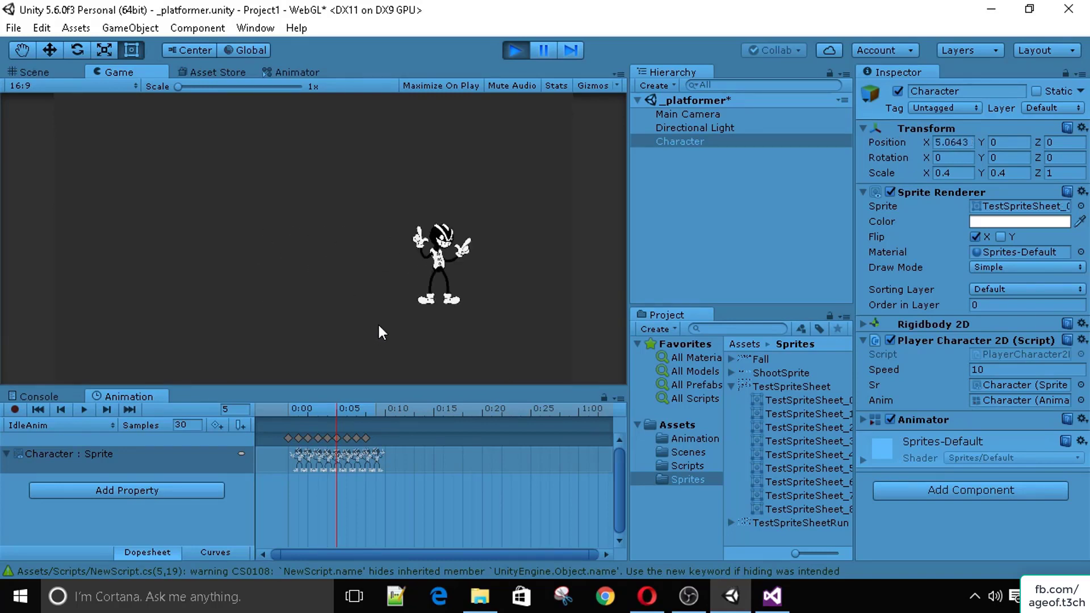
key(Left)
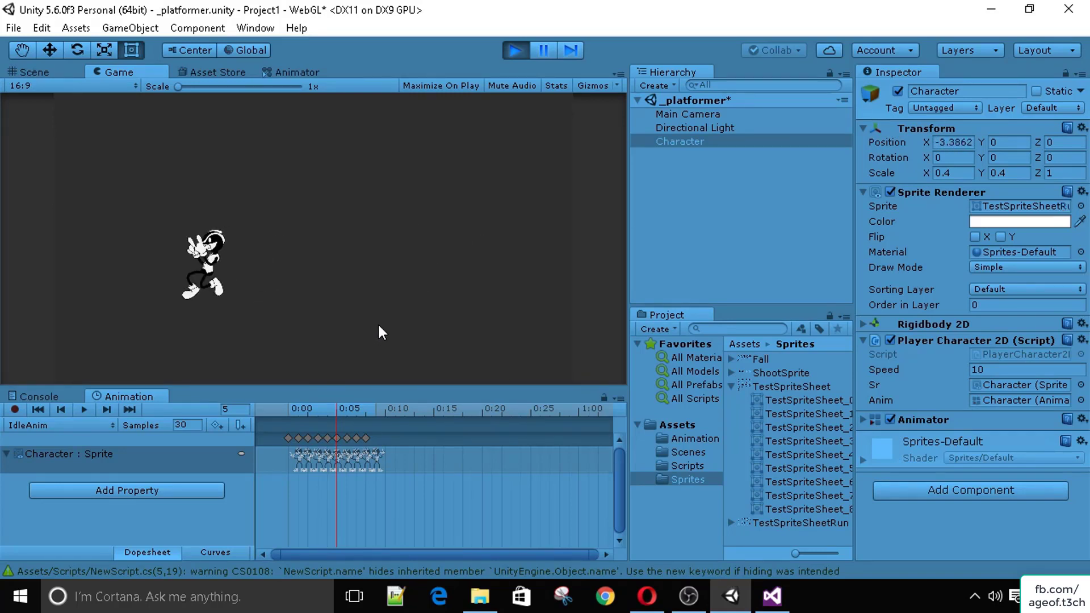
key(Right)
key(Left)
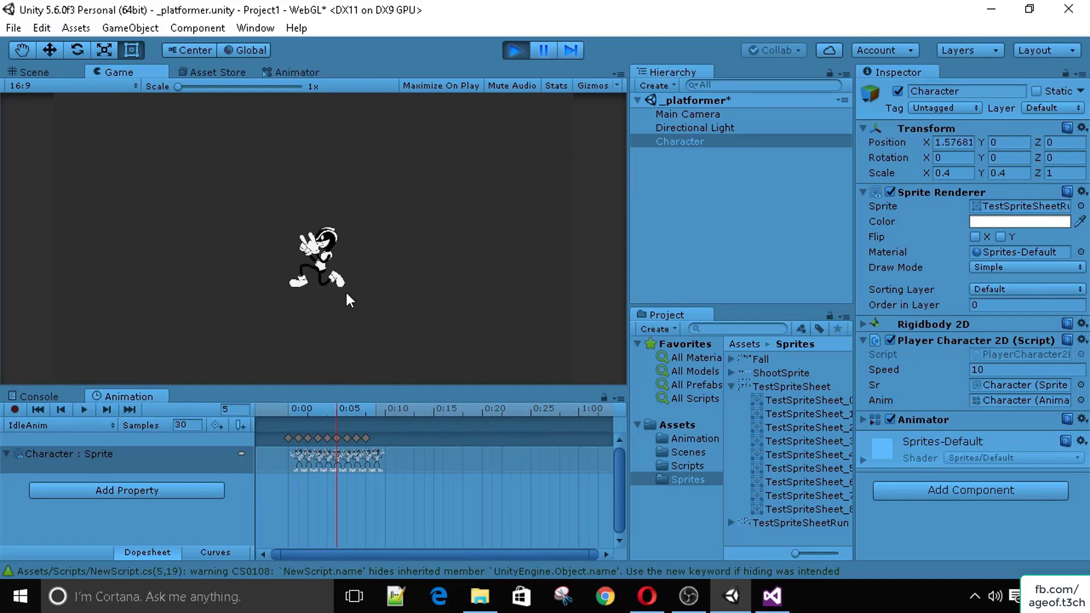
key(Right)
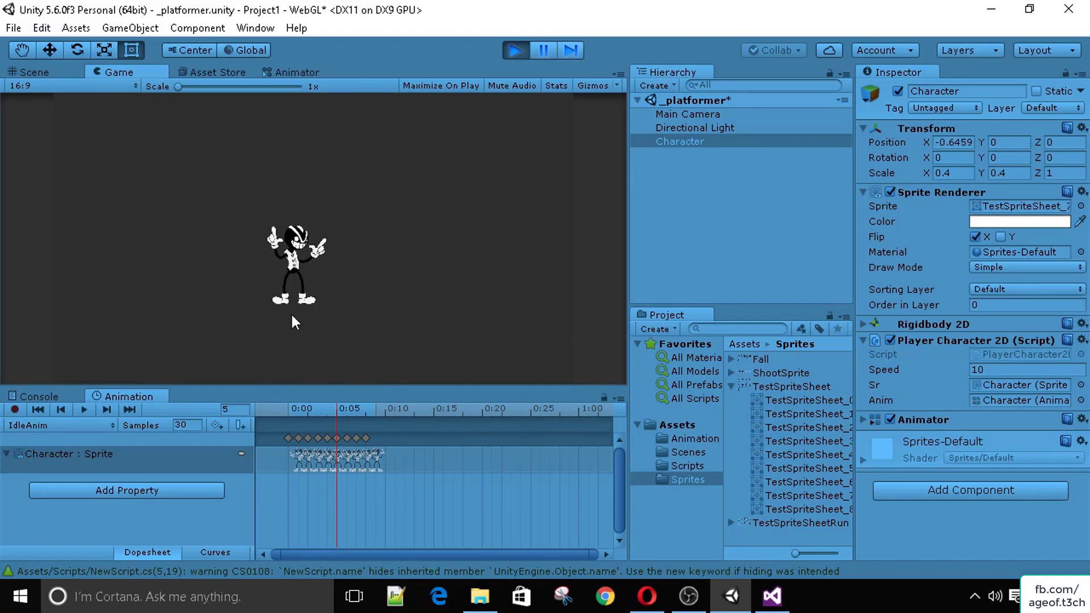
key(Right)
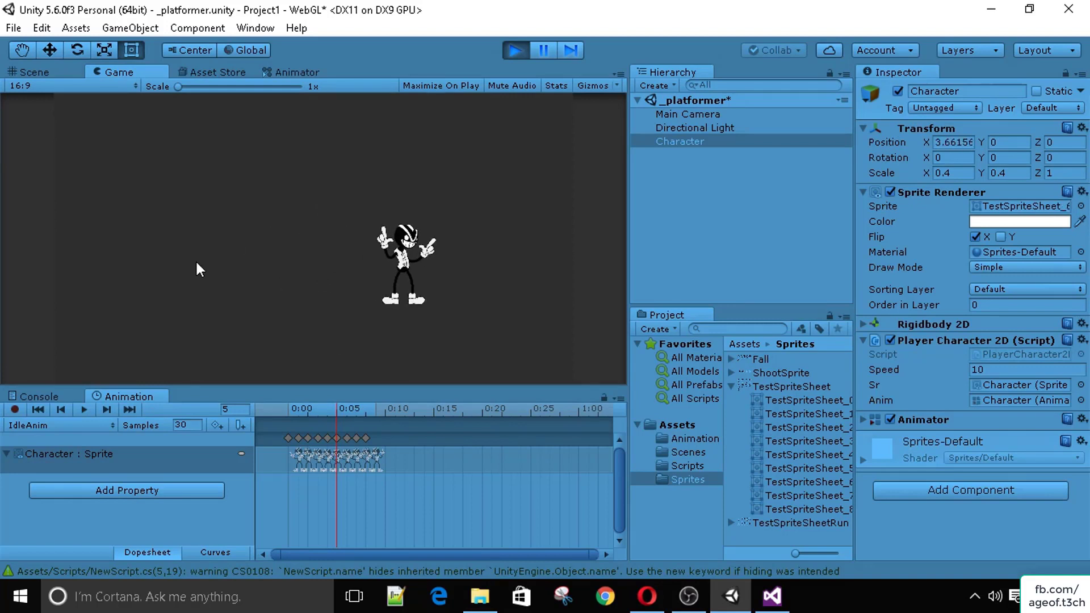
key(Left)
key(Right)
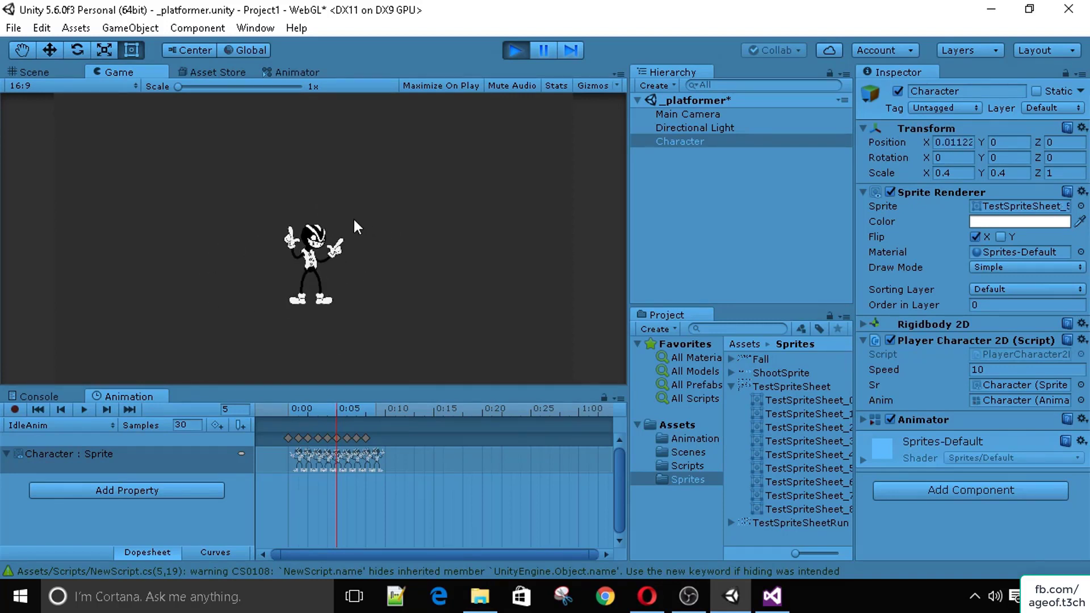
key(Left)
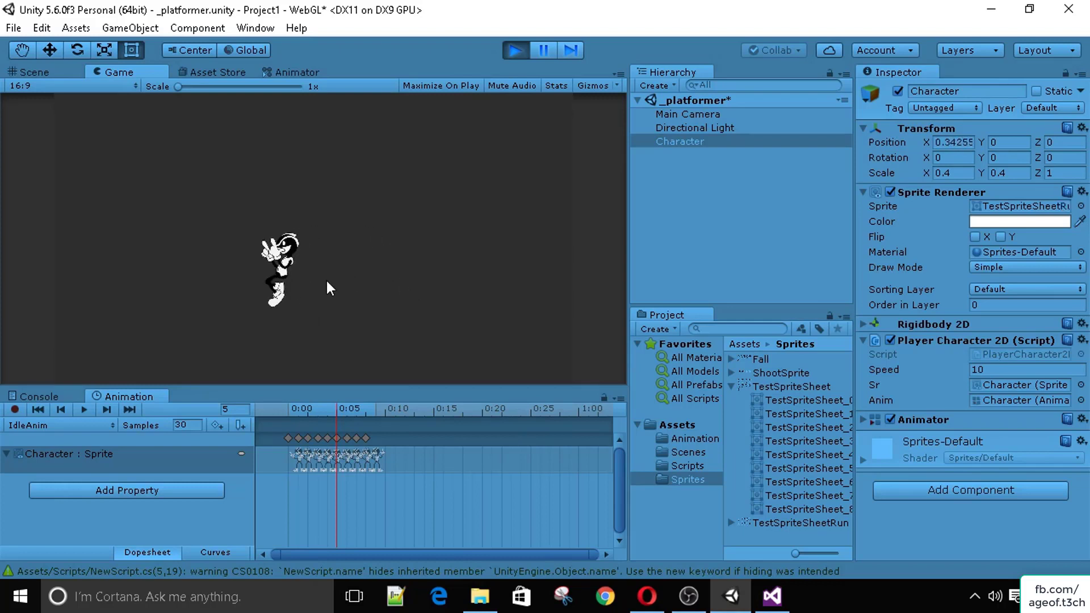
key(Right)
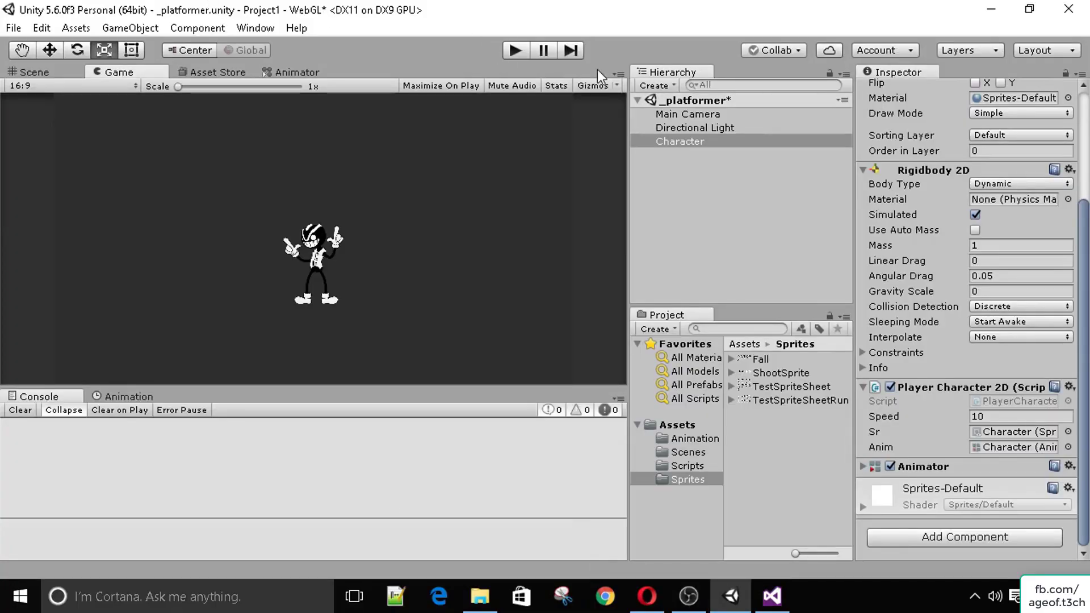
Step: Play the scene, move the character back and forth to test its walk and idle animations, and stop the game
click(518, 50)
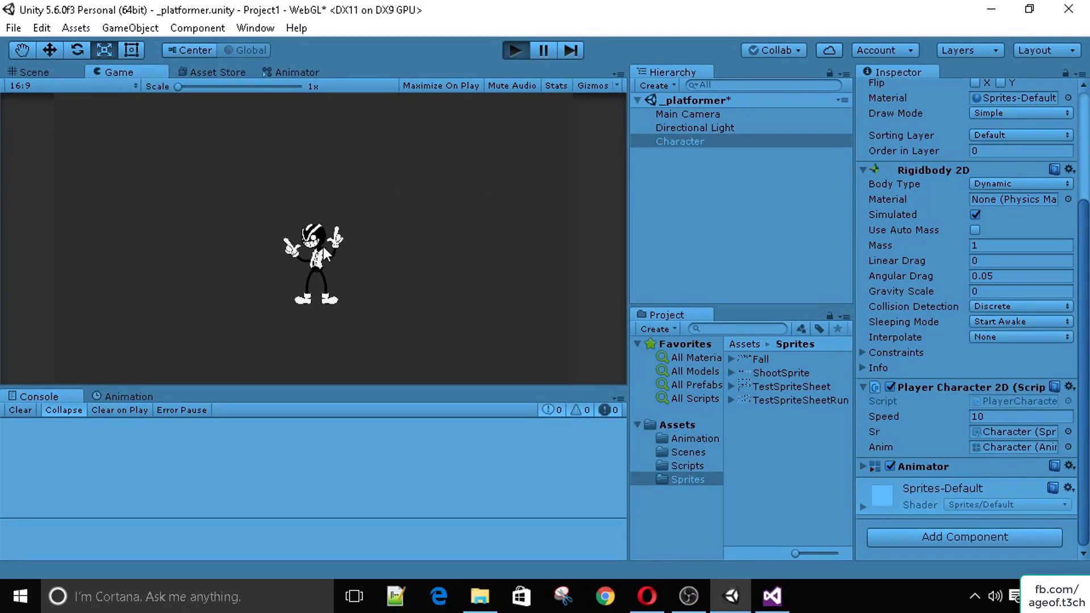
key(Left)
key(Right)
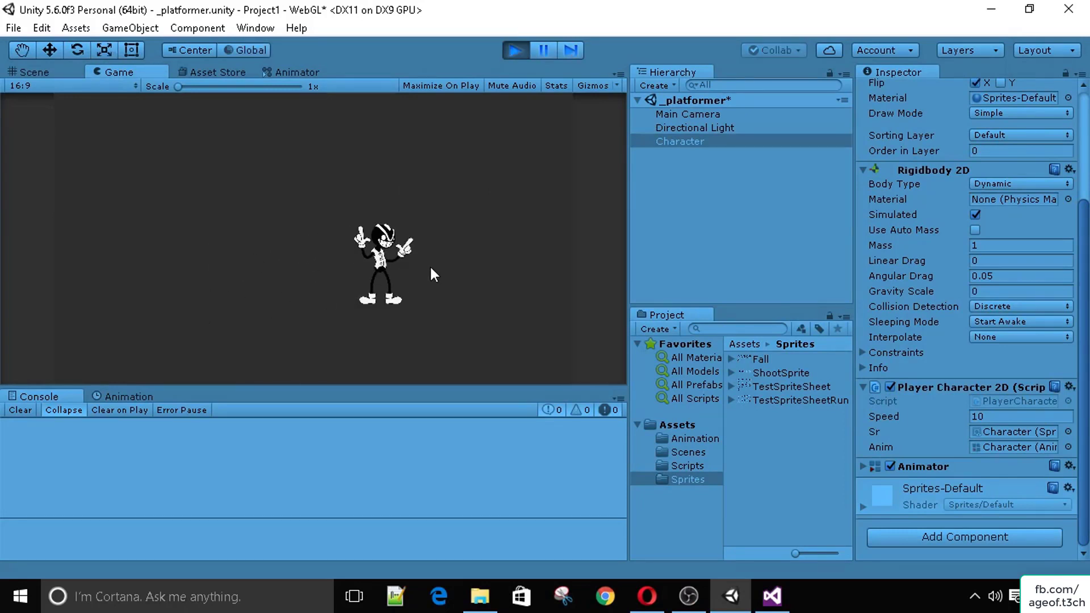
key(Left)
key(Right)
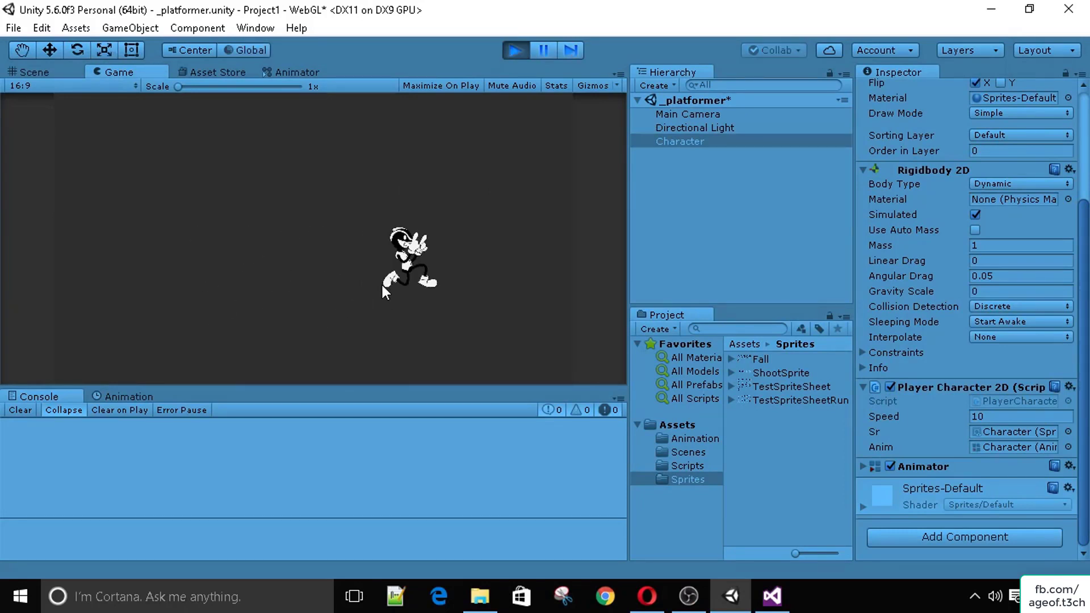
key(Left)
key(Right)
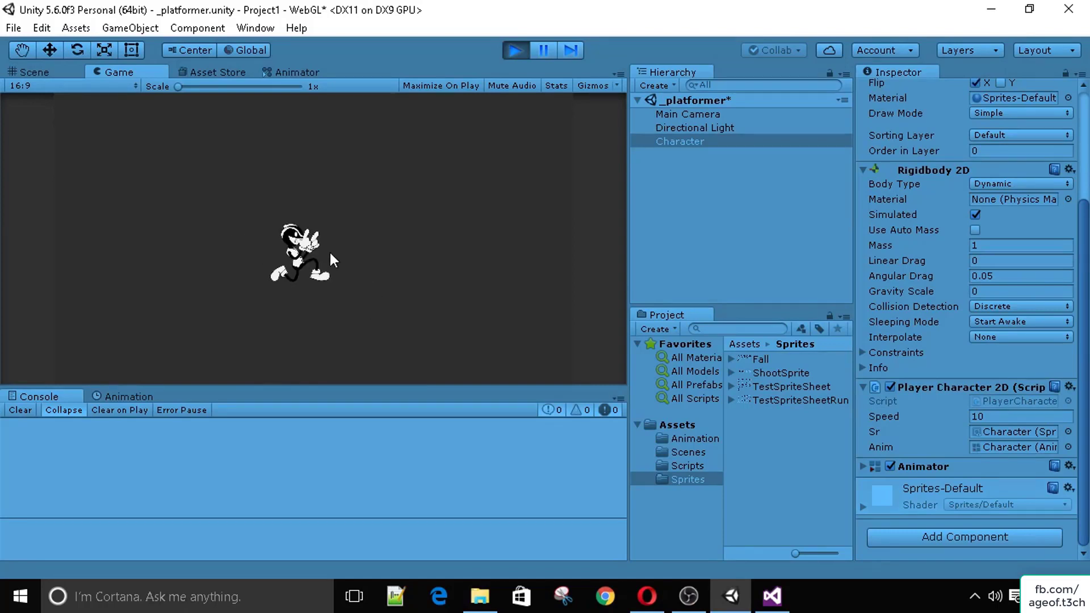
key(Left)
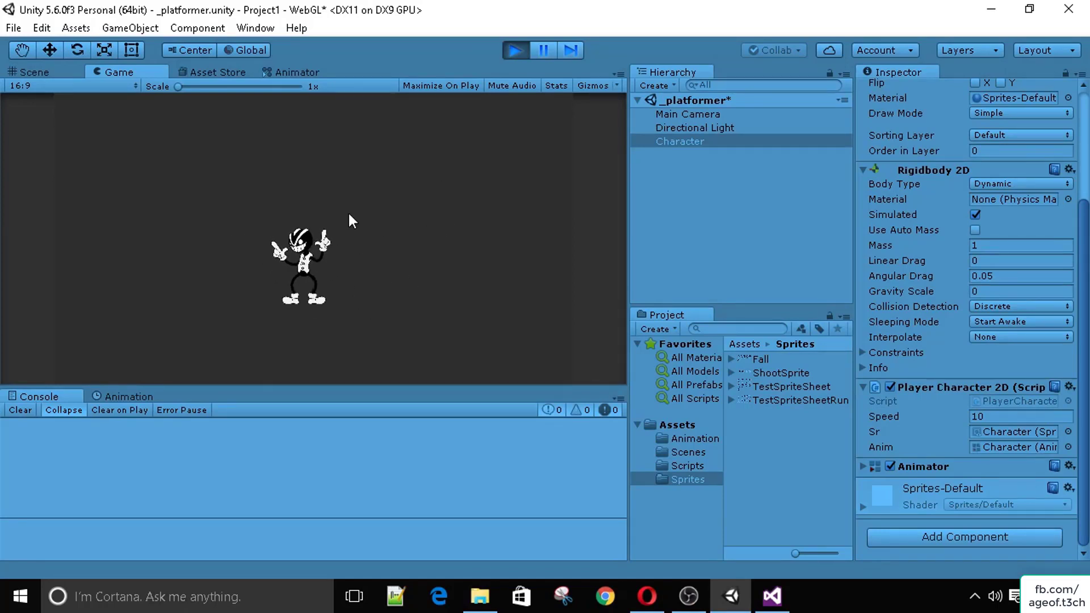
key(Right)
key(Left)
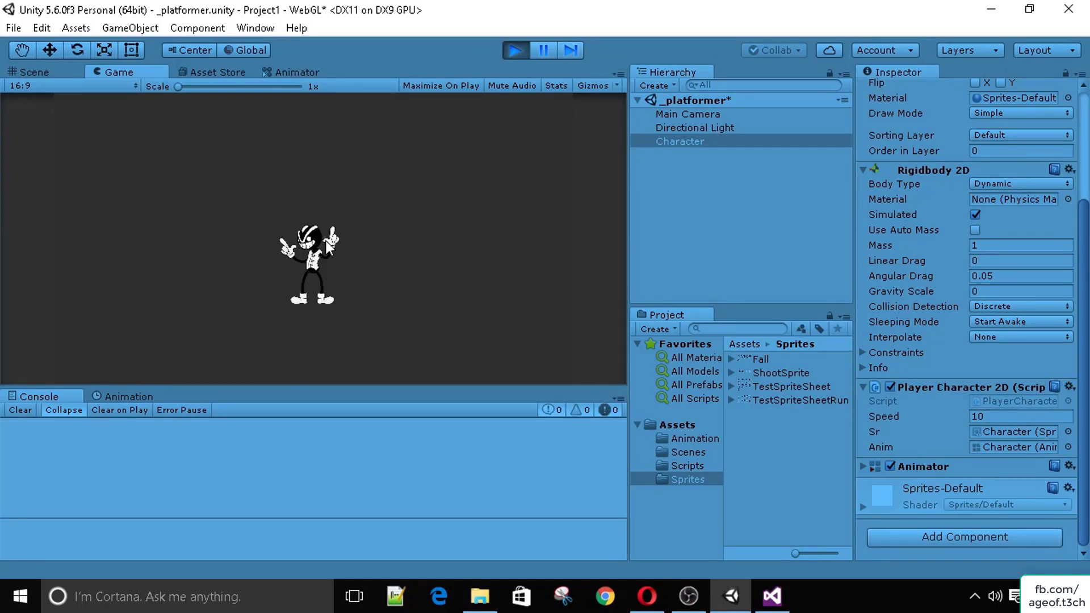
key(Right)
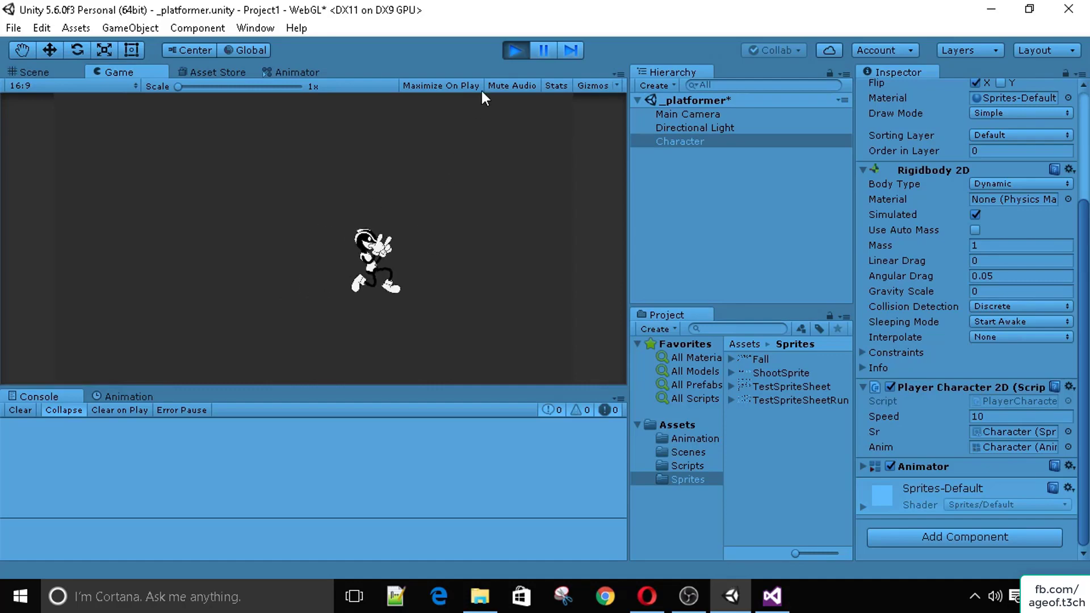
click(514, 51)
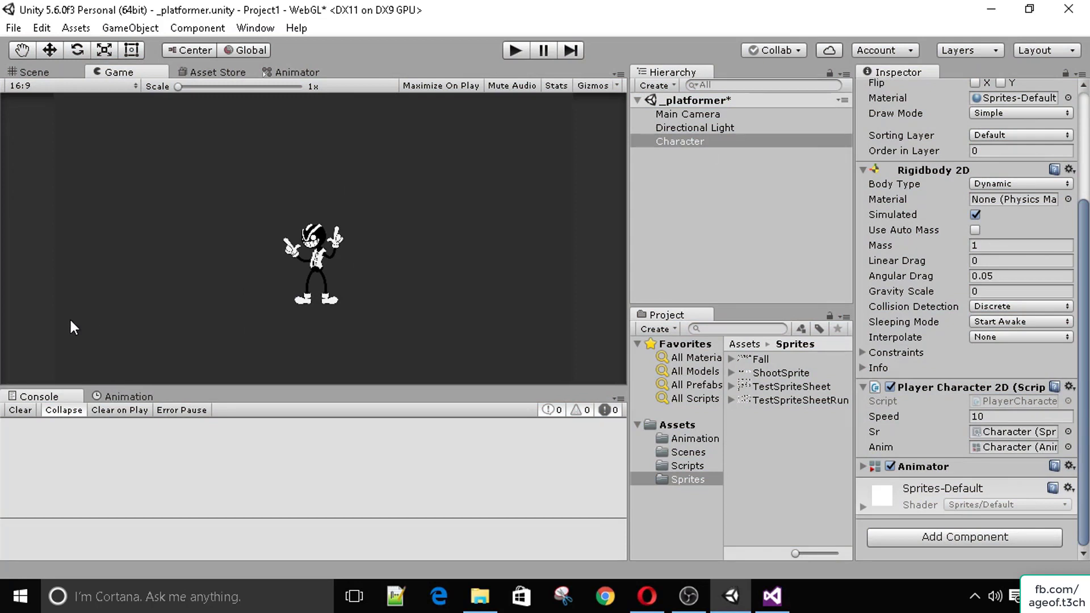
Step: Add a 3D cube to the scene and name it Ground
click(34, 72)
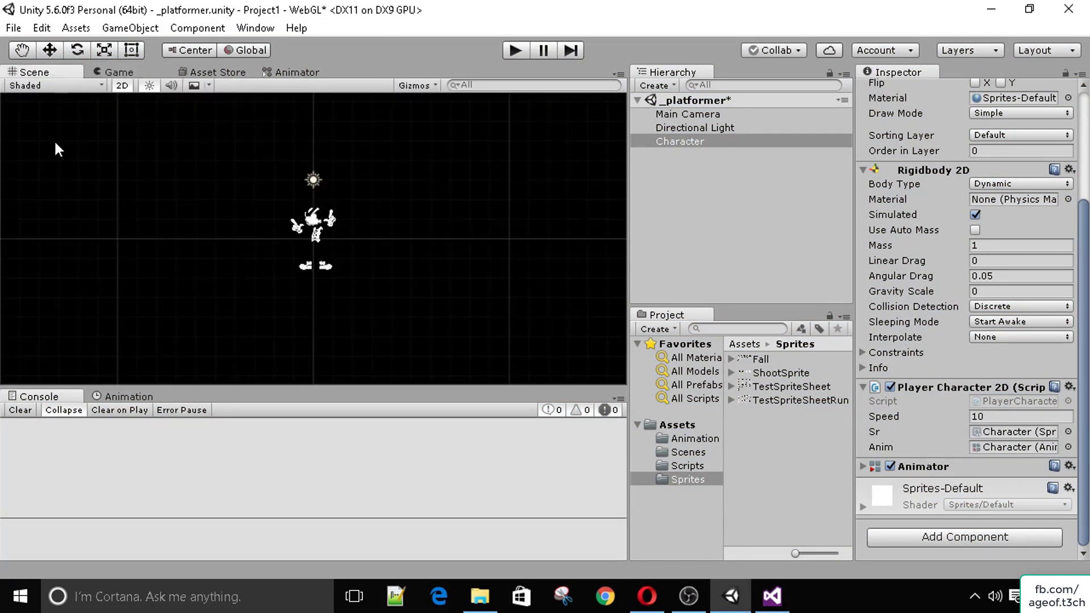
click(674, 86)
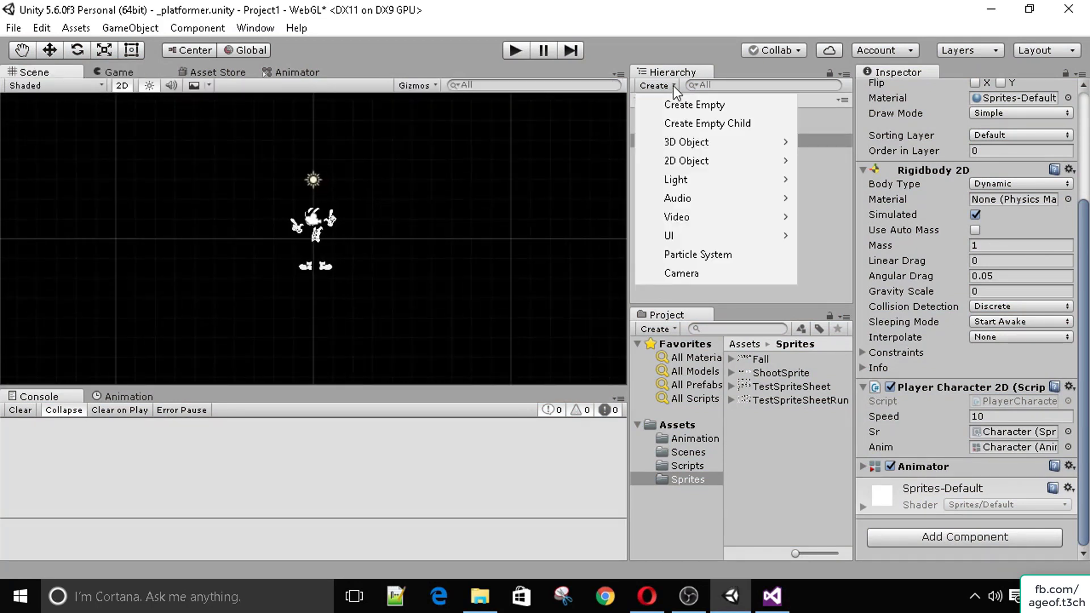
mouse_move(687, 146)
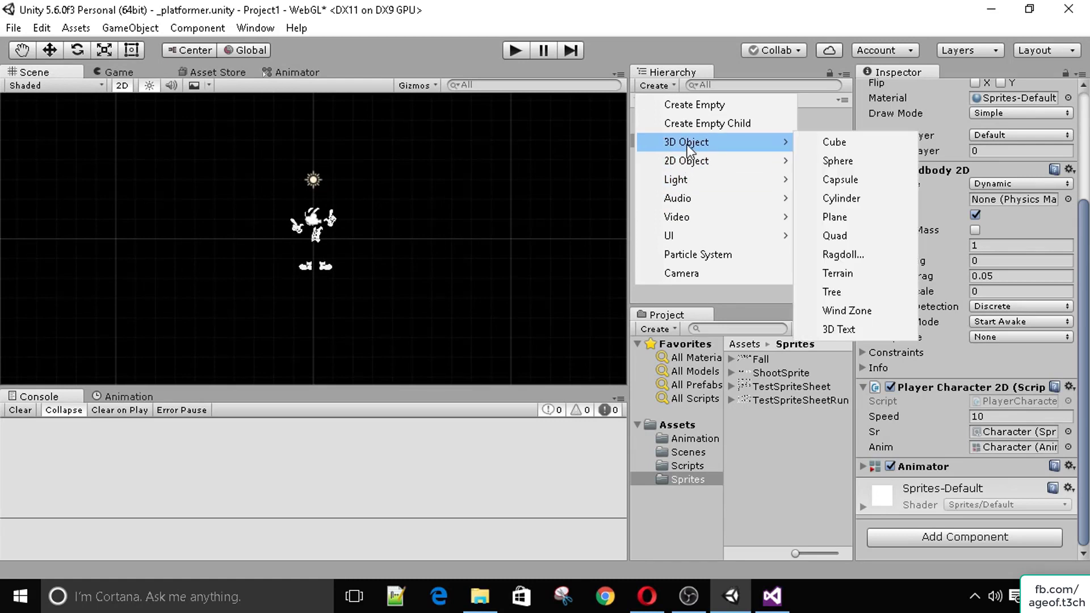
click(824, 145)
key(F2)
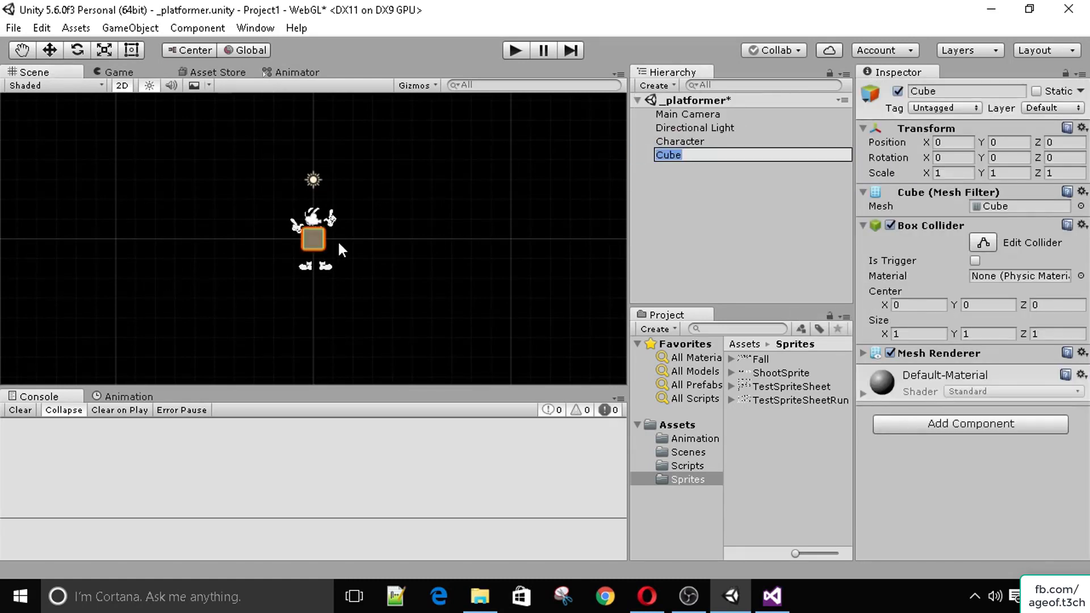
text(w)
key(Return)
click(954, 92)
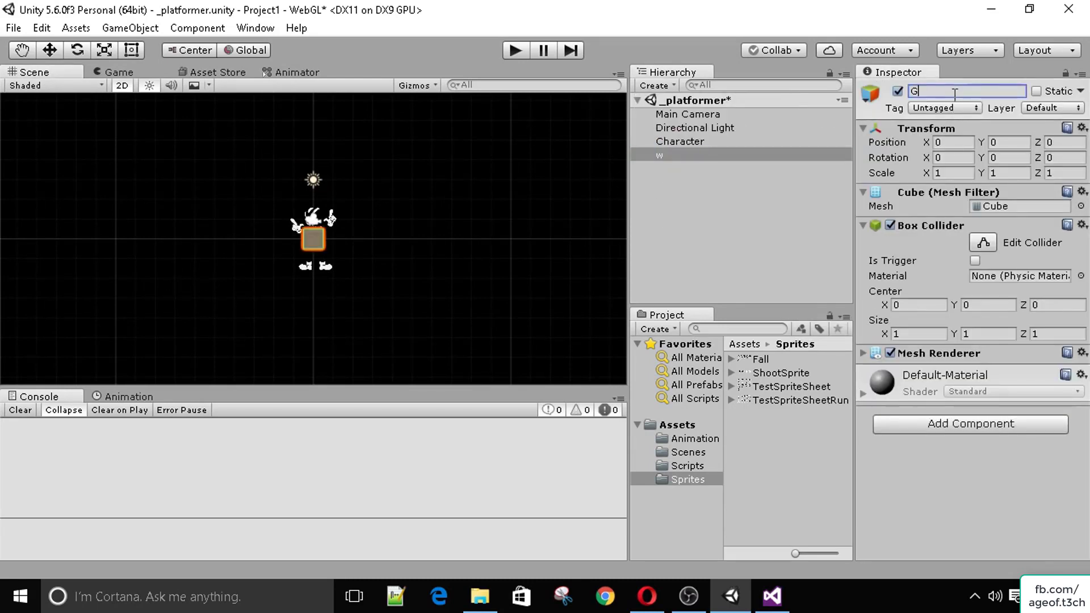
click(691, 156)
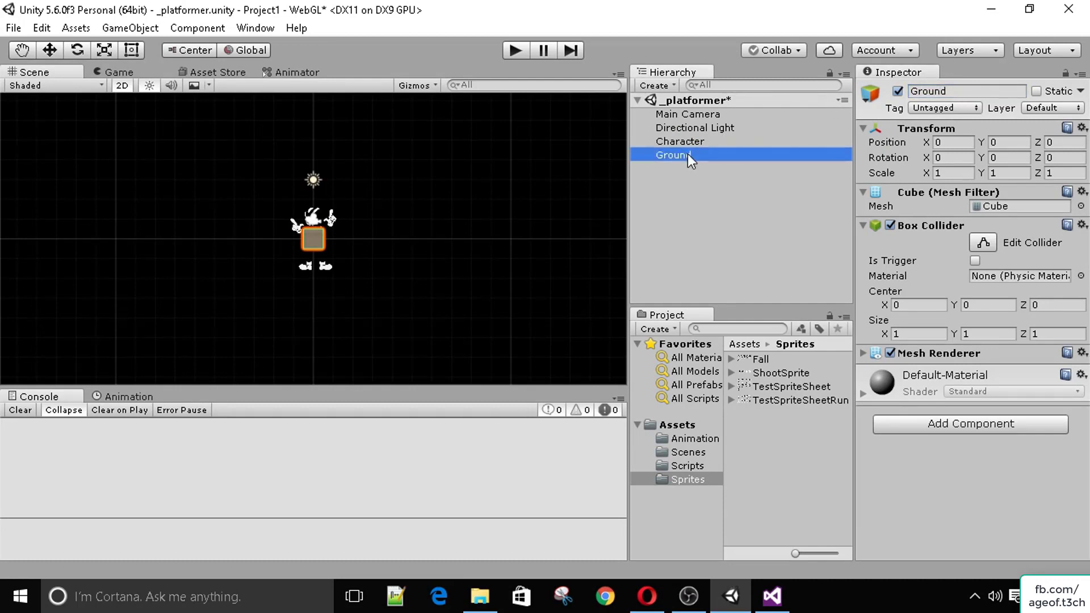
Step: Move the Ground cube below the character's feet to about Y -2.77 and stretch its X scale to about 17.11
key(w)
drag(314, 190, 314, 231)
key(r)
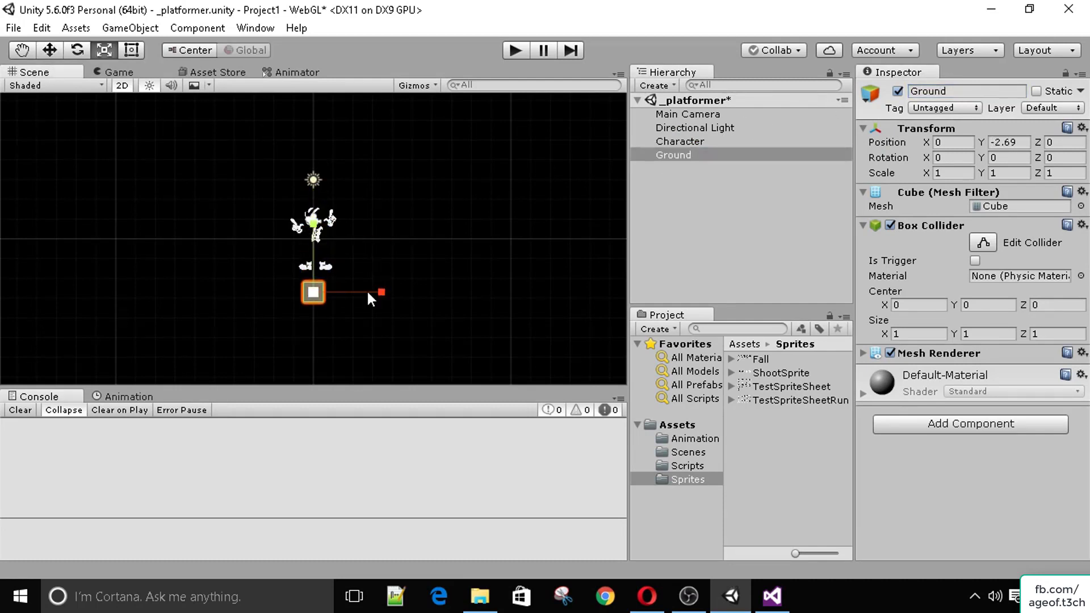
drag(376, 294, 284, 301)
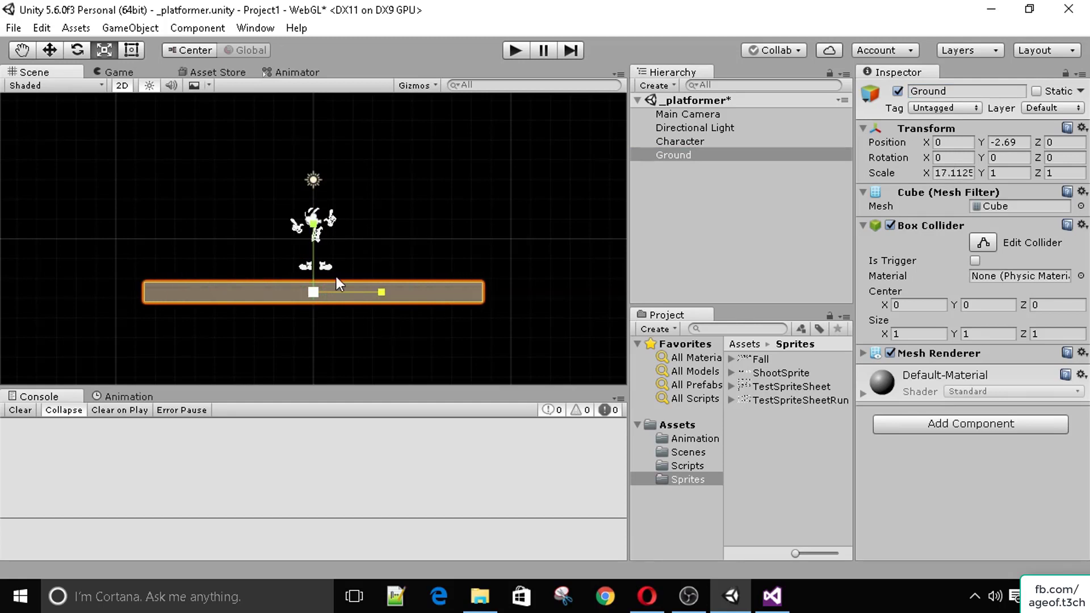
key(w)
mouse_move(314, 226)
mouse_down()
mouse_move(315, 216)
mouse_move(315, 227)
mouse_up()
click(117, 72)
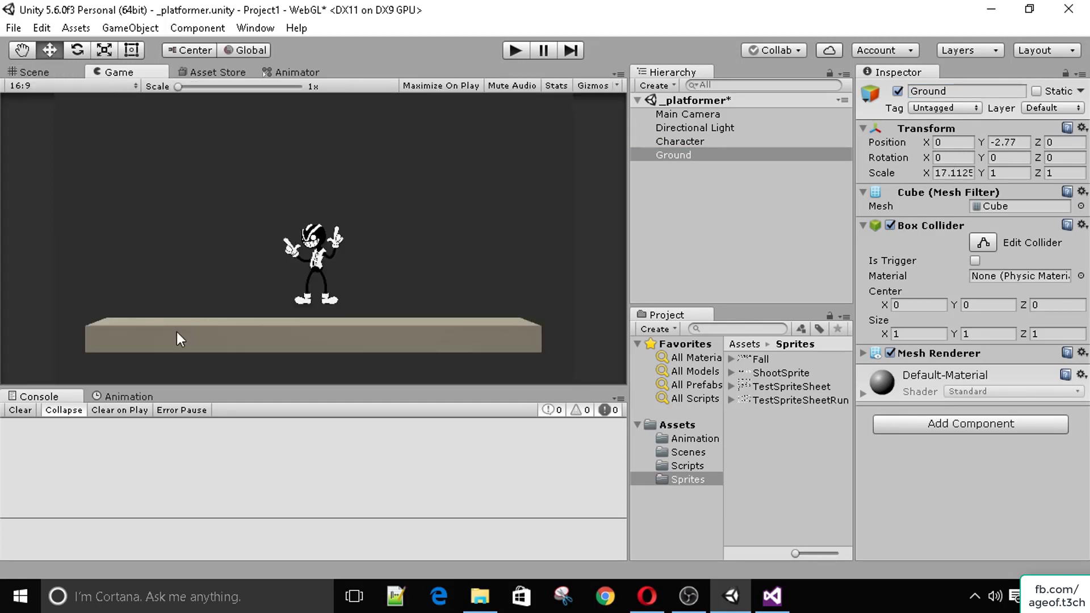
Step: Widen the Ground to an X scale of about 28.66 so it spans the full Game view
click(34, 72)
key(r)
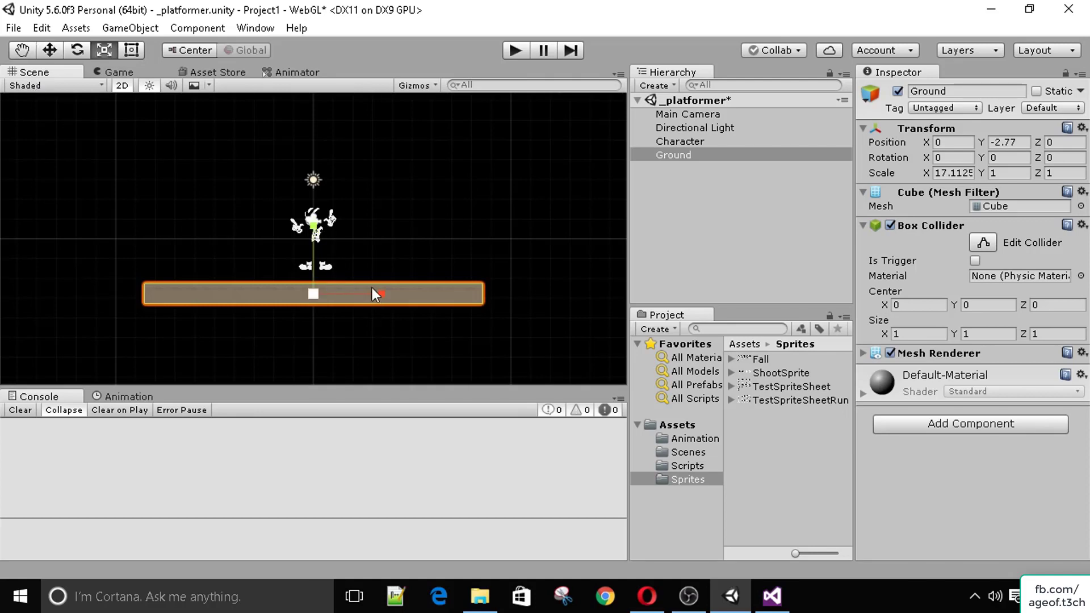
drag(376, 292, 432, 298)
click(116, 72)
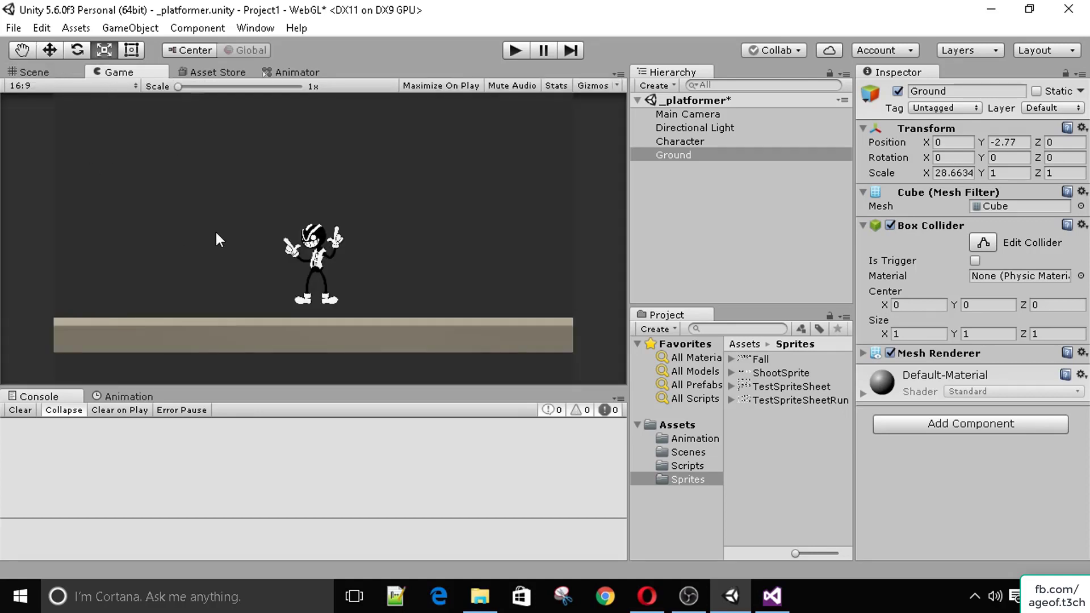
Step: Lower the Ground to about Y -3.94, along the lower edge of the Game view, and check its placement there
click(33, 72)
key(w)
drag(314, 226, 315, 248)
click(118, 74)
click(43, 69)
click(116, 72)
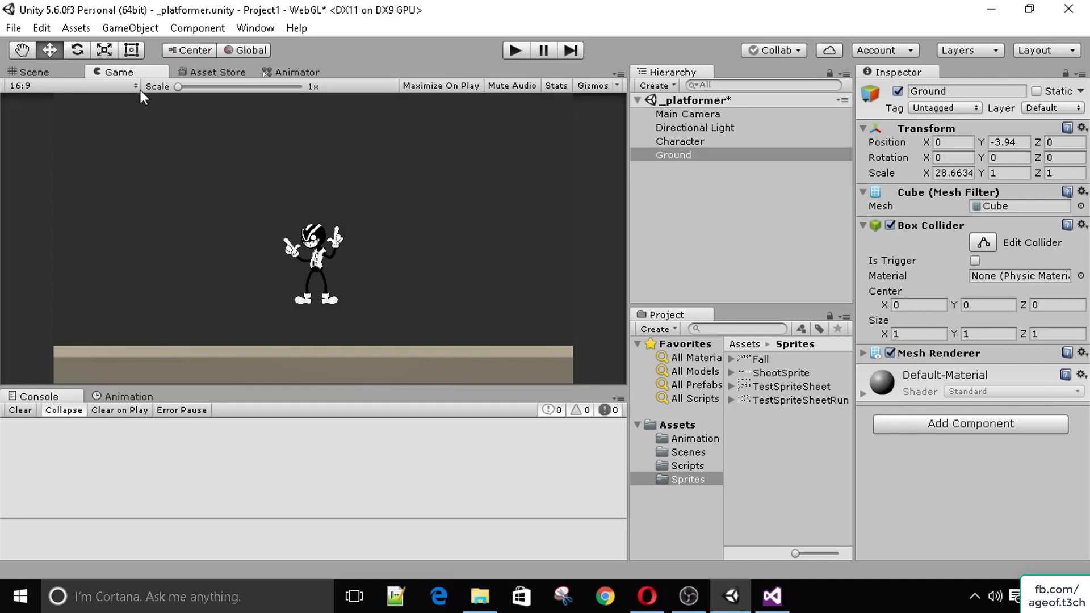
Step: Examine the Ground's box collider in the 3D Scene view, restore the 2D view and check the Game view
click(46, 72)
middle_drag(116, 100, 142, 116)
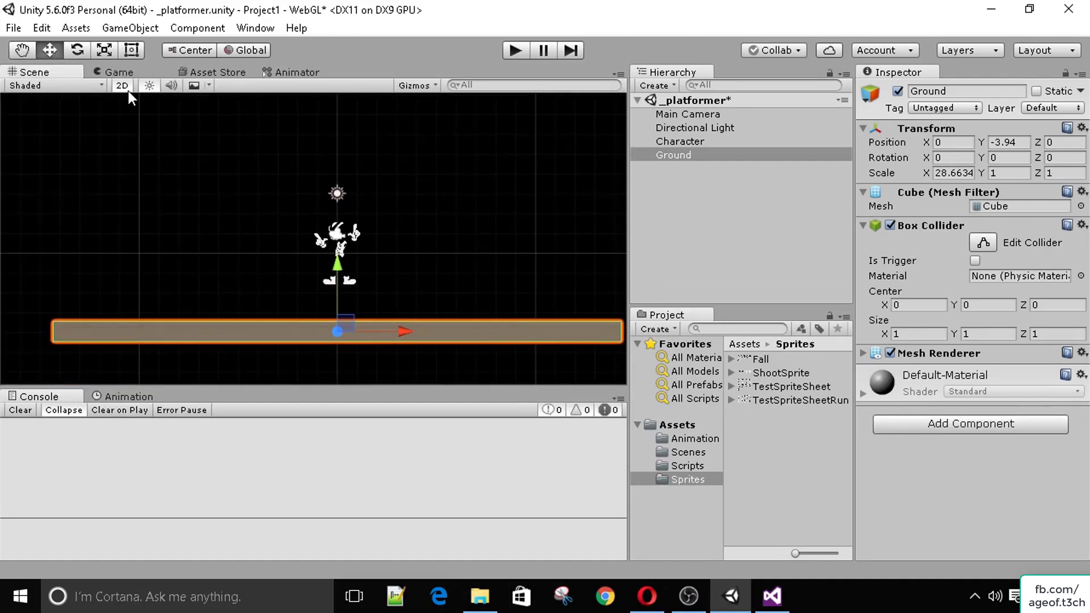
click(124, 90)
alt+drag(247, 220, 421, 222)
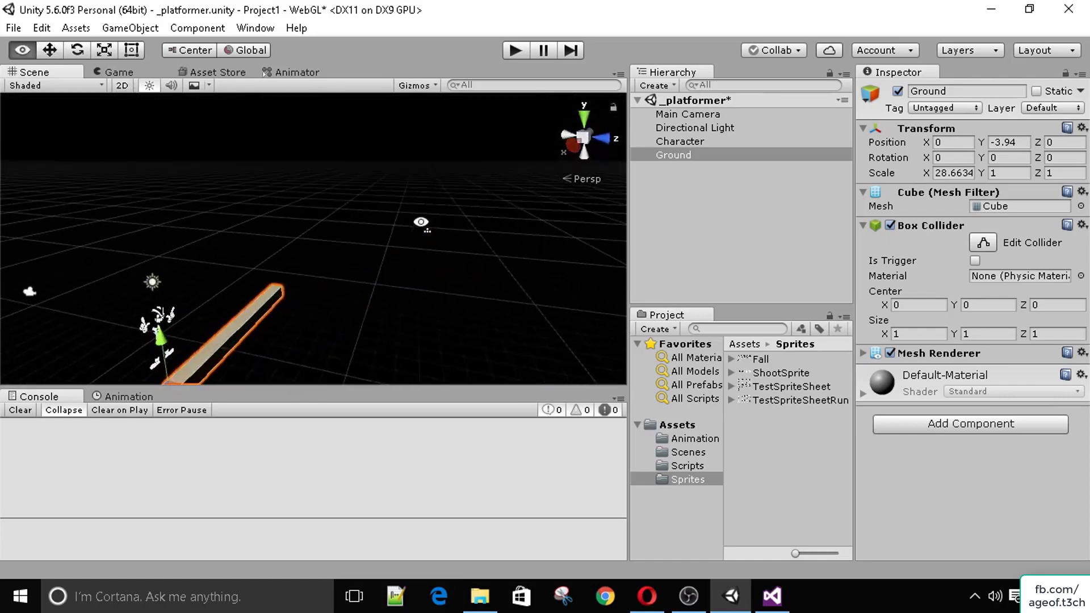
right_drag(420, 222, 307, 340)
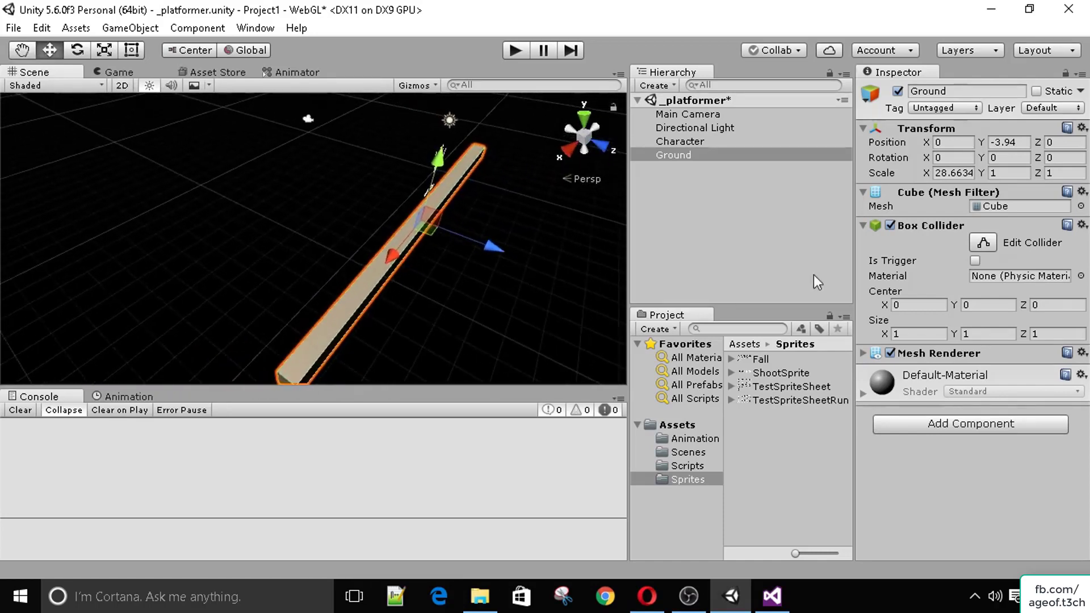
click(990, 243)
alt+drag(363, 266, 423, 234)
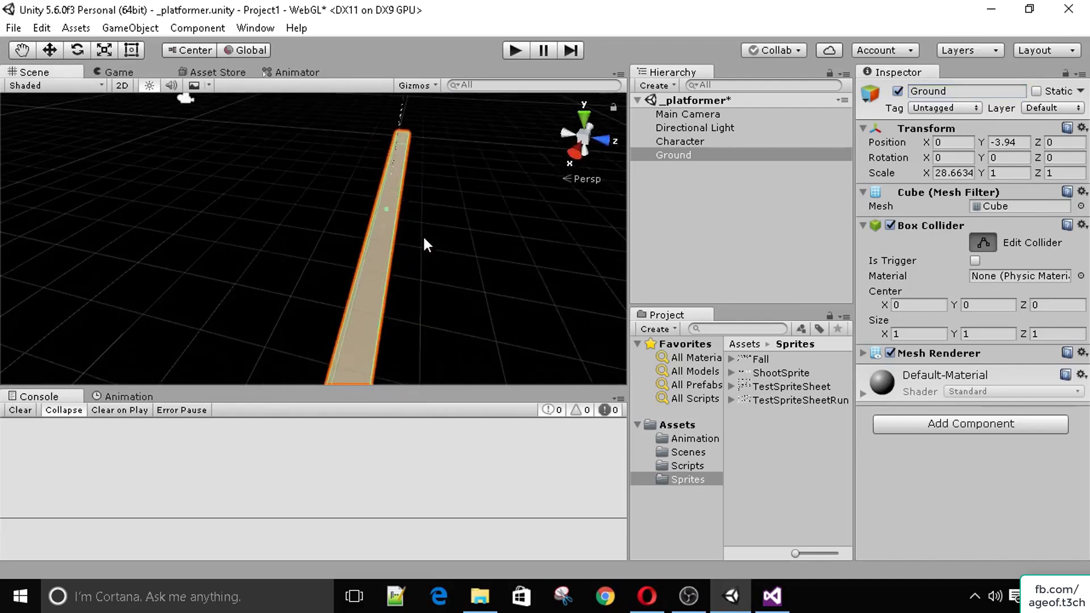
click(129, 86)
click(984, 243)
key(q)
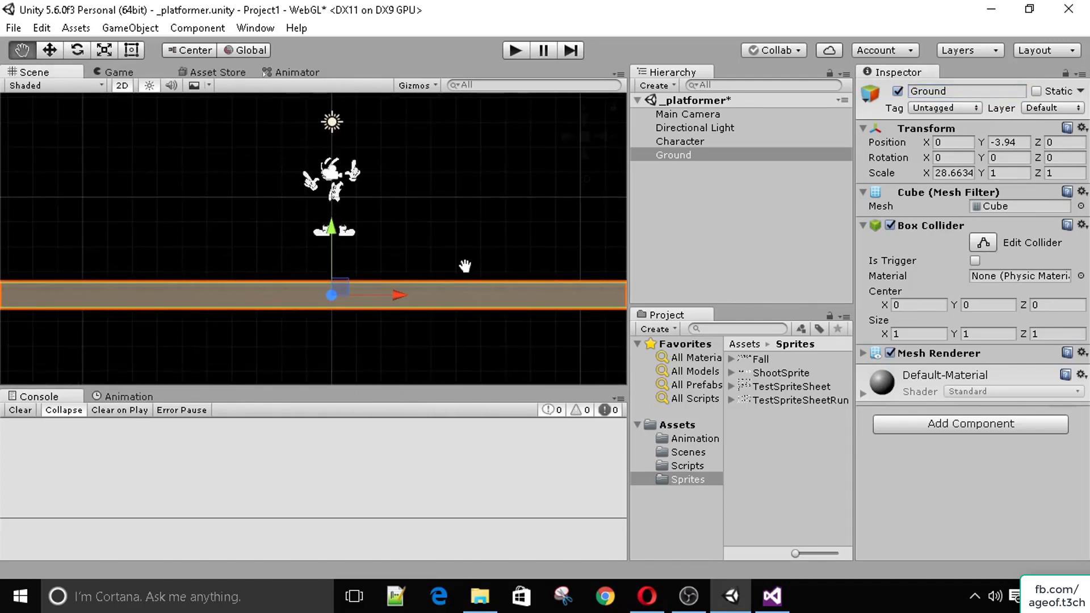
key(w)
click(127, 74)
Step: Add a Box Collider 2D component to the Character object
click(680, 141)
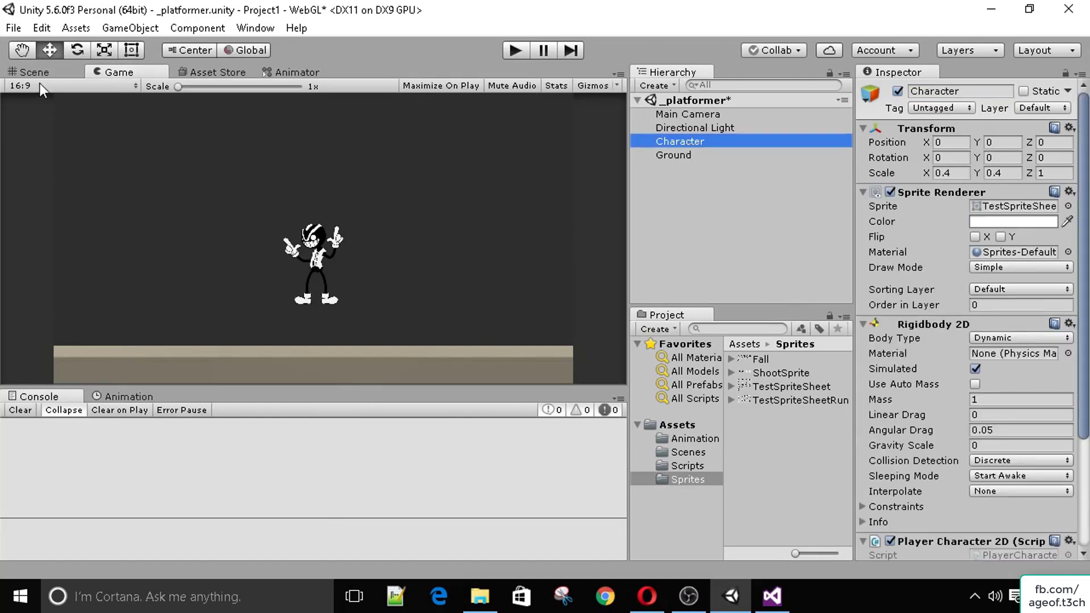
click(32, 74)
click(862, 324)
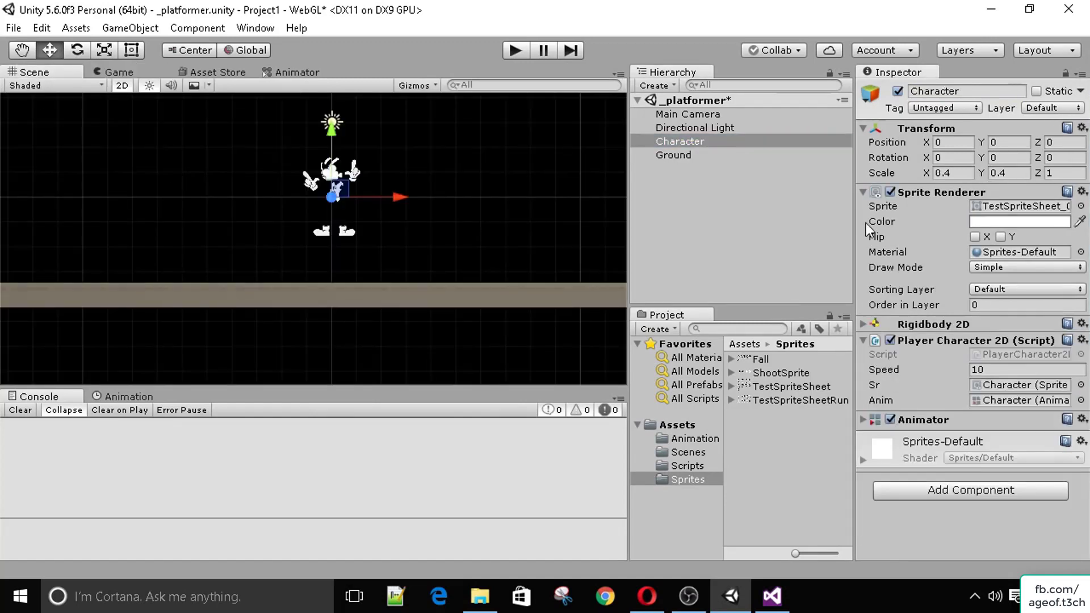
click(863, 192)
click(919, 375)
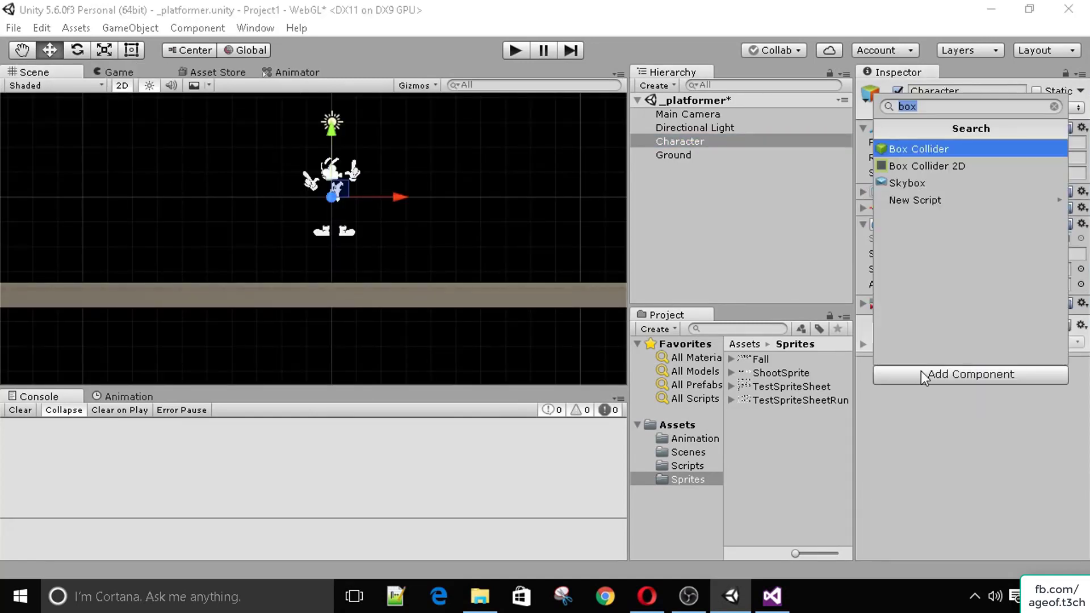
key(Down)
key(Return)
Step: Try widening the Character's Box Collider 2D to about 6.98 from its right edge, undo the change and stop editing the collider
scroll(308, 207, up, 4)
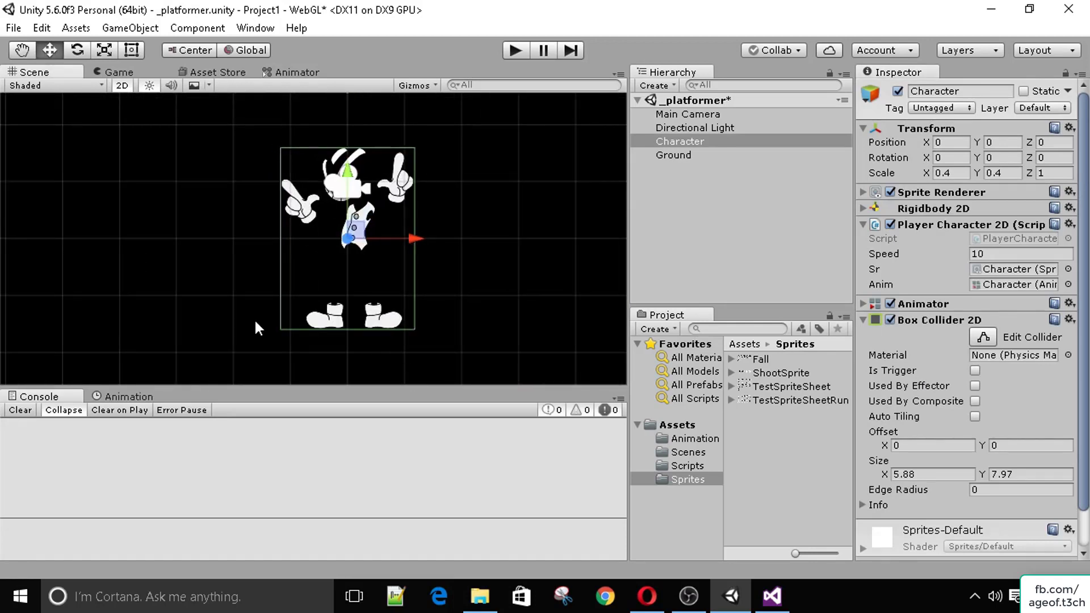
scroll(254, 234, down, 2)
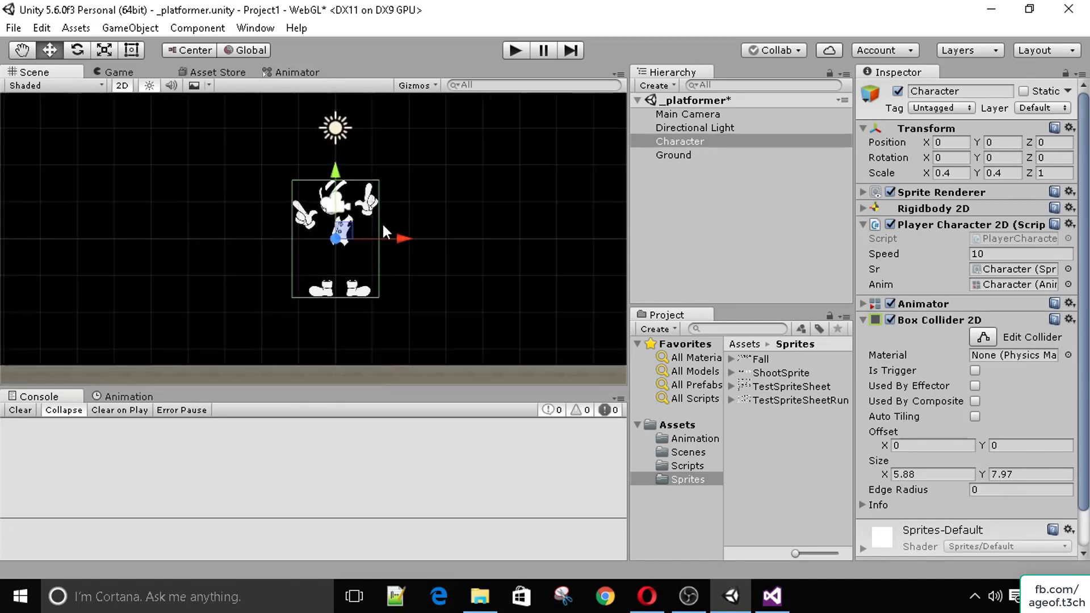
scroll(383, 223, down, 2)
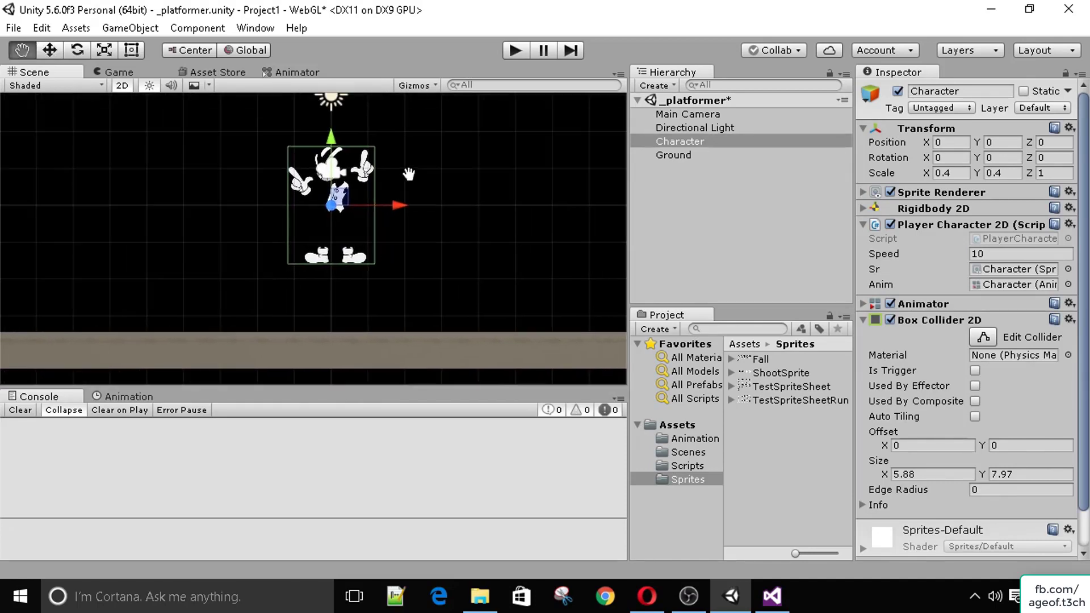
click(982, 337)
mouse_move(397, 224)
mouse_down()
mouse_move(431, 227)
mouse_move(414, 223)
mouse_up()
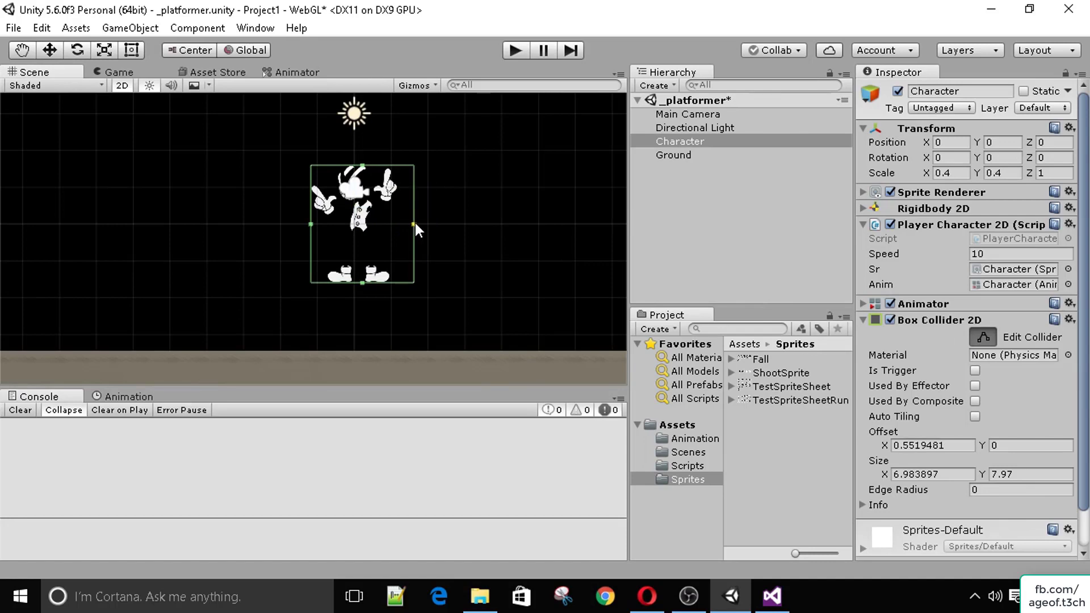
key(ctrl+z)
click(984, 337)
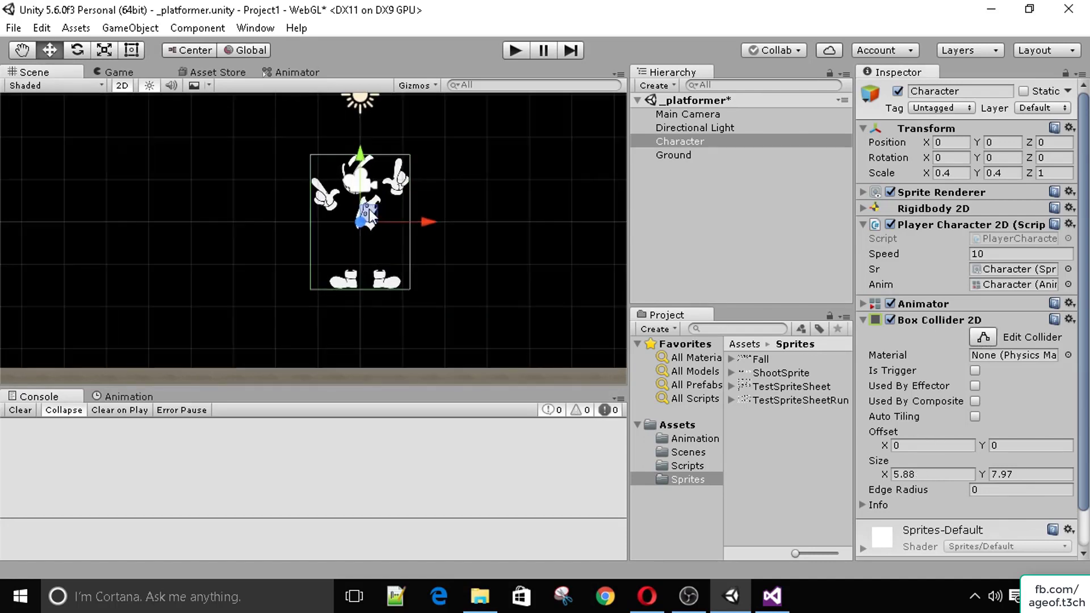
Step: Set the Gravity Scale of the Character's Rigidbody 2D to 1
scroll(348, 267, down, 2)
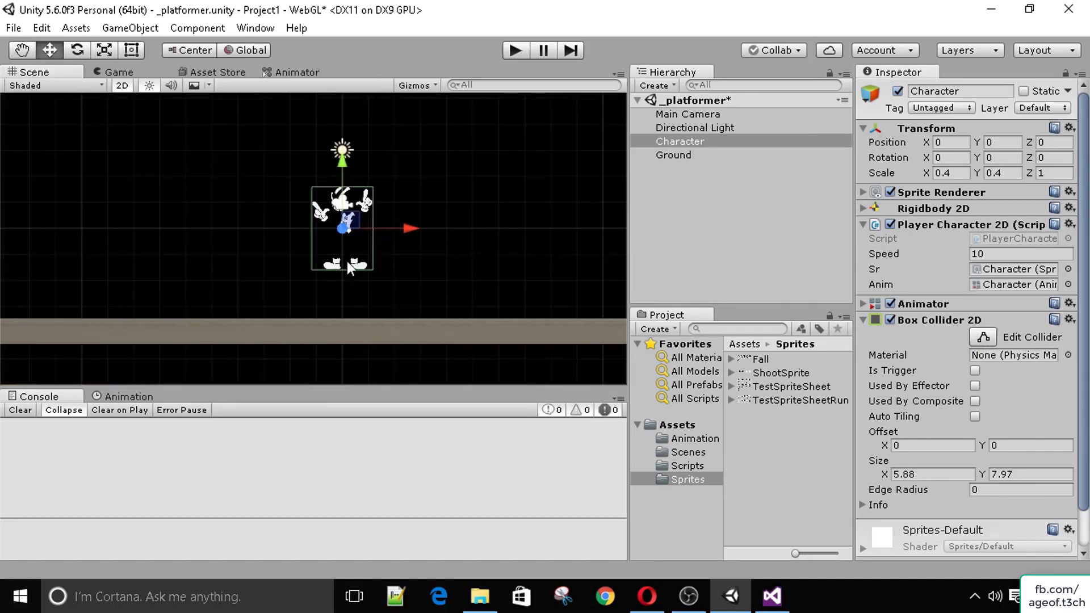
click(863, 320)
click(861, 209)
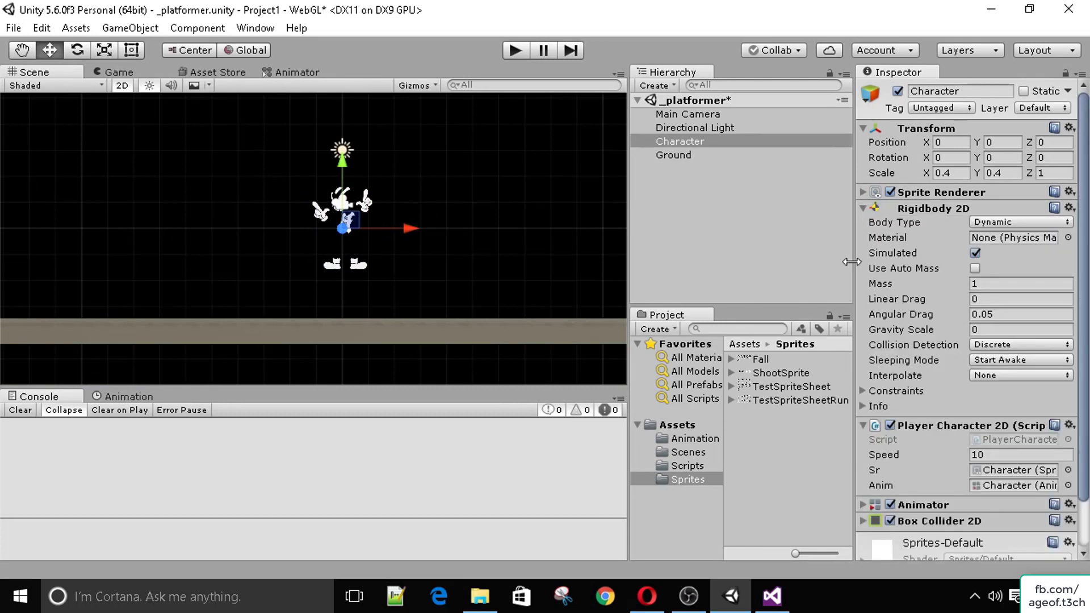
click(998, 331)
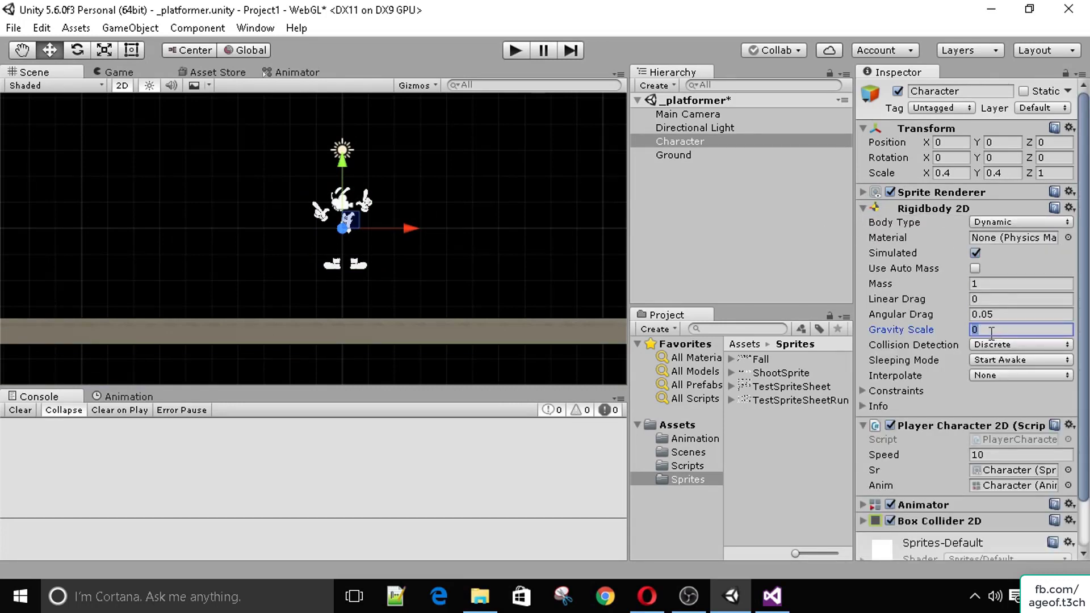
Step: Run the game in the Game view to test the Character's gravity against the Ground, and stop it
click(119, 73)
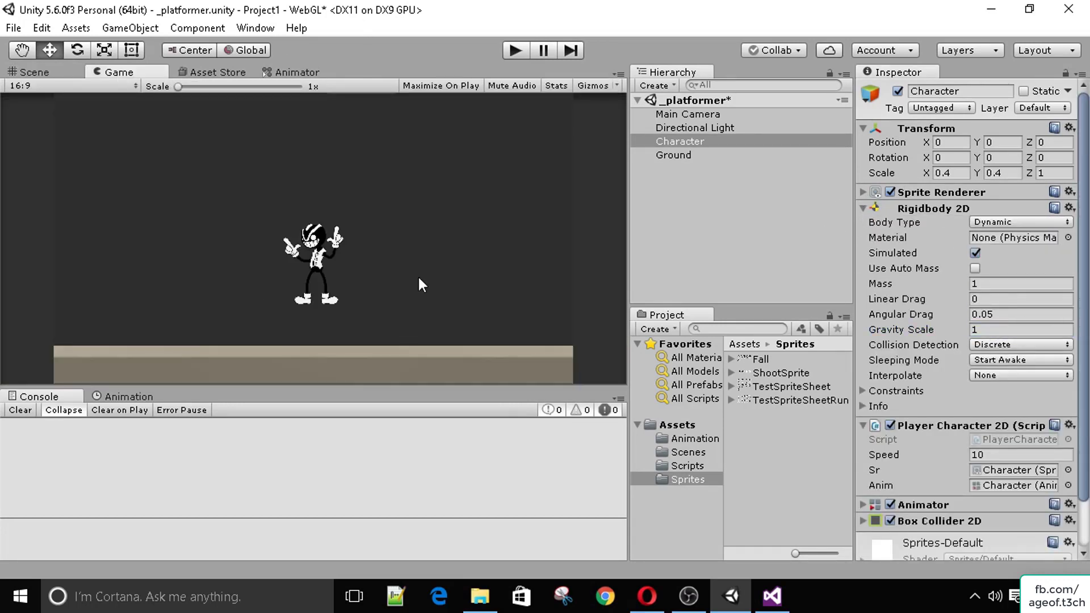
click(514, 51)
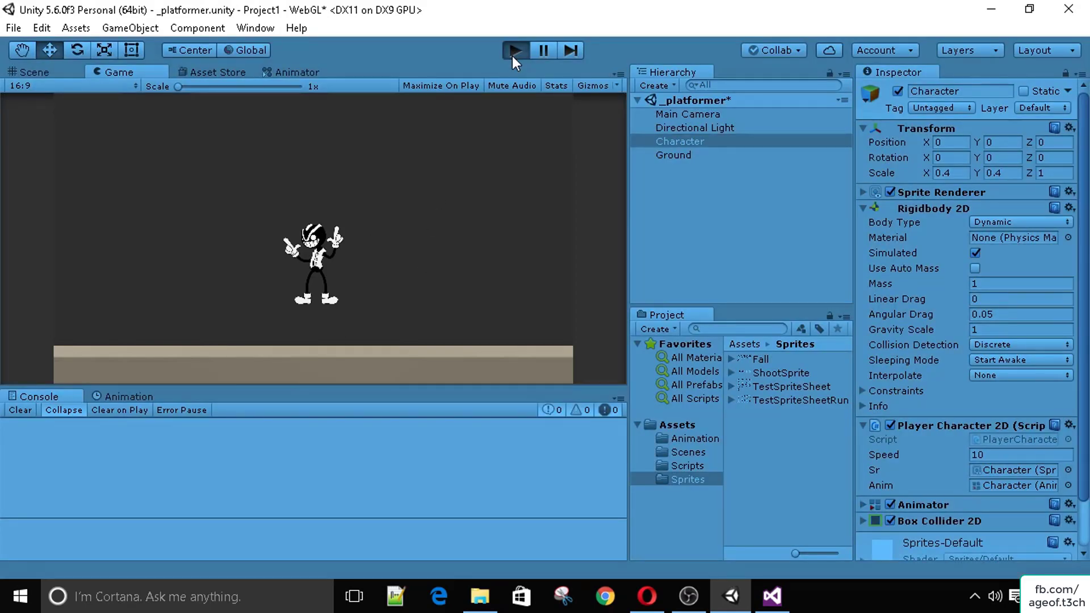
click(514, 51)
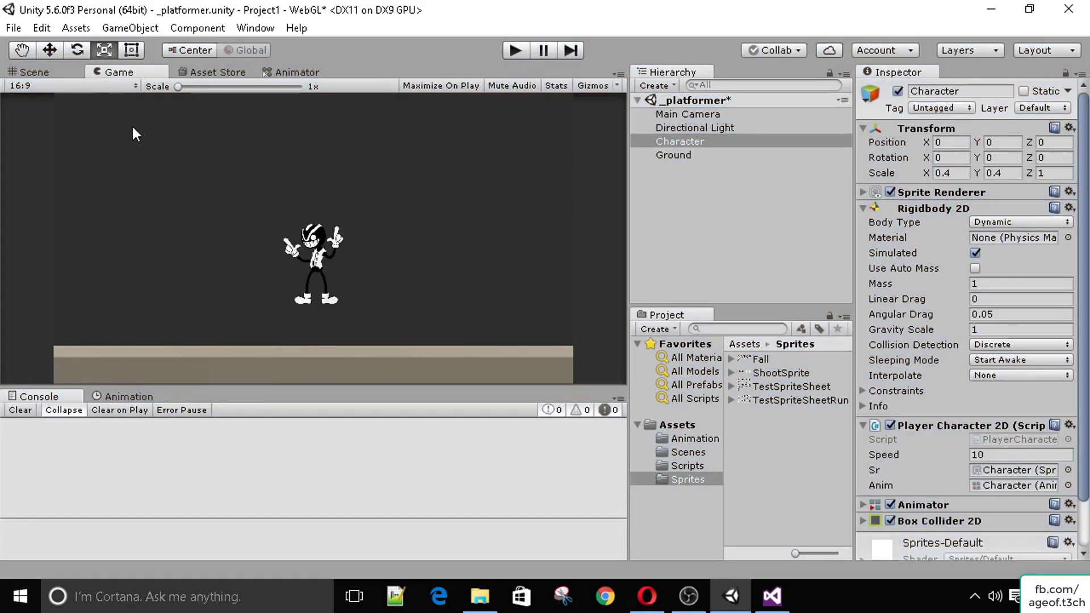
Step: Replace the Ground's 3D Box Collider with a Box Collider 2D component
click(35, 72)
click(687, 142)
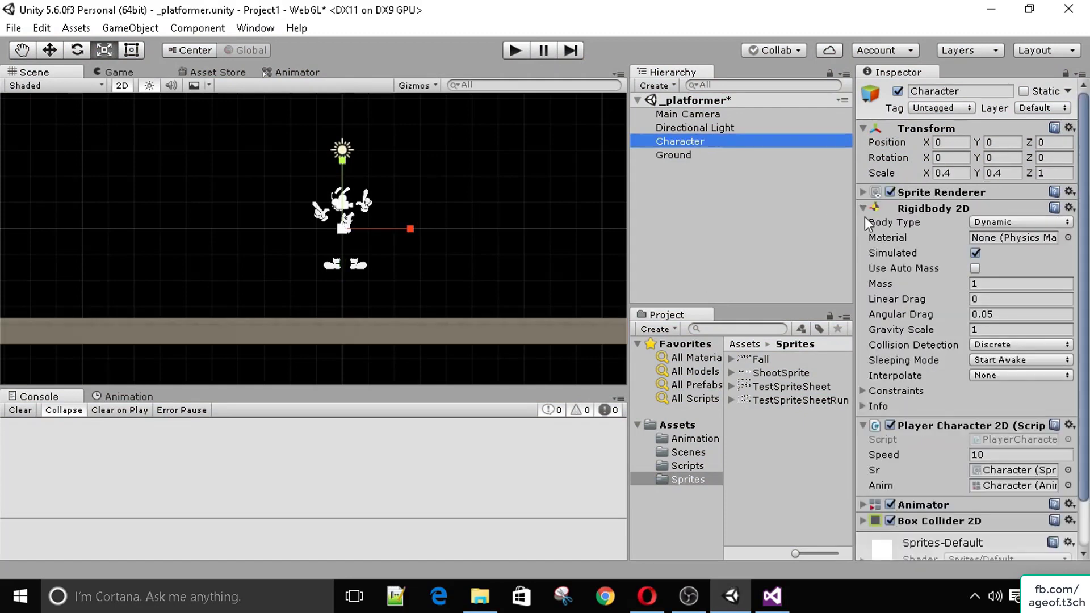
click(689, 155)
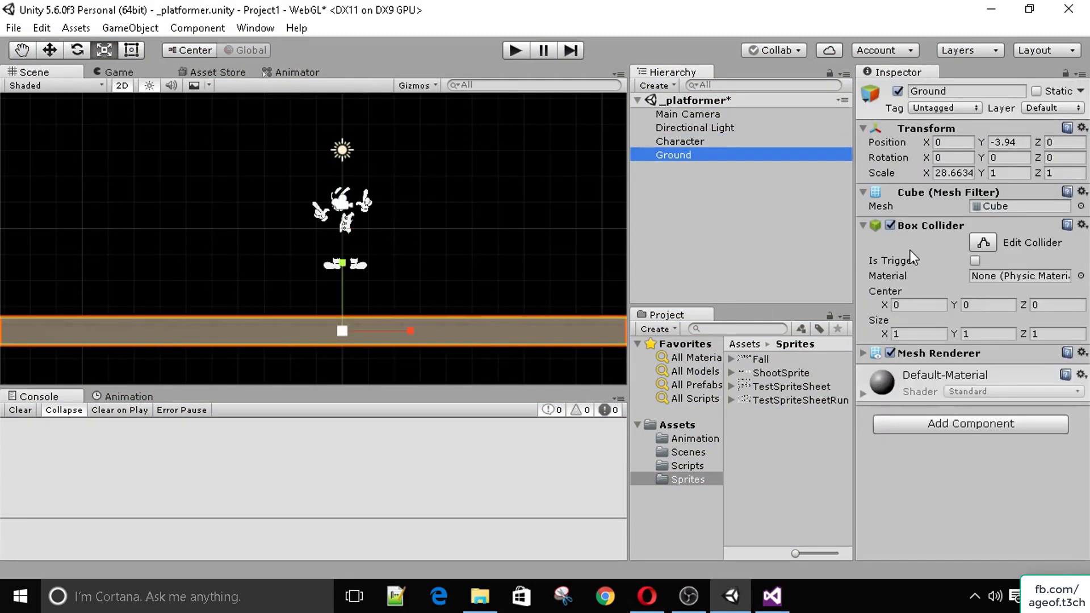
right_click(902, 228)
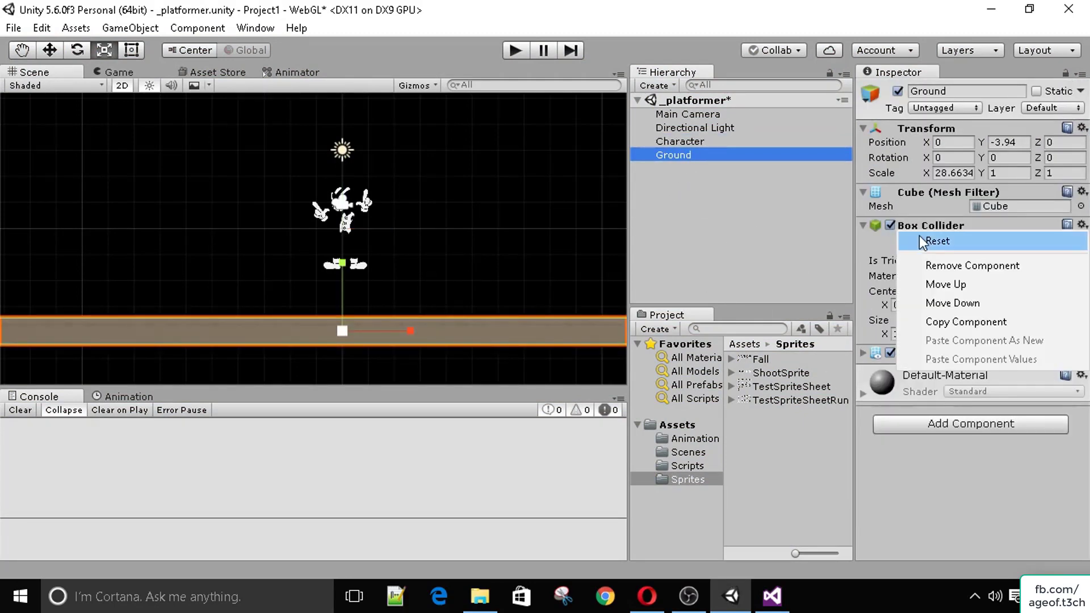
click(943, 262)
click(924, 295)
text(box c)
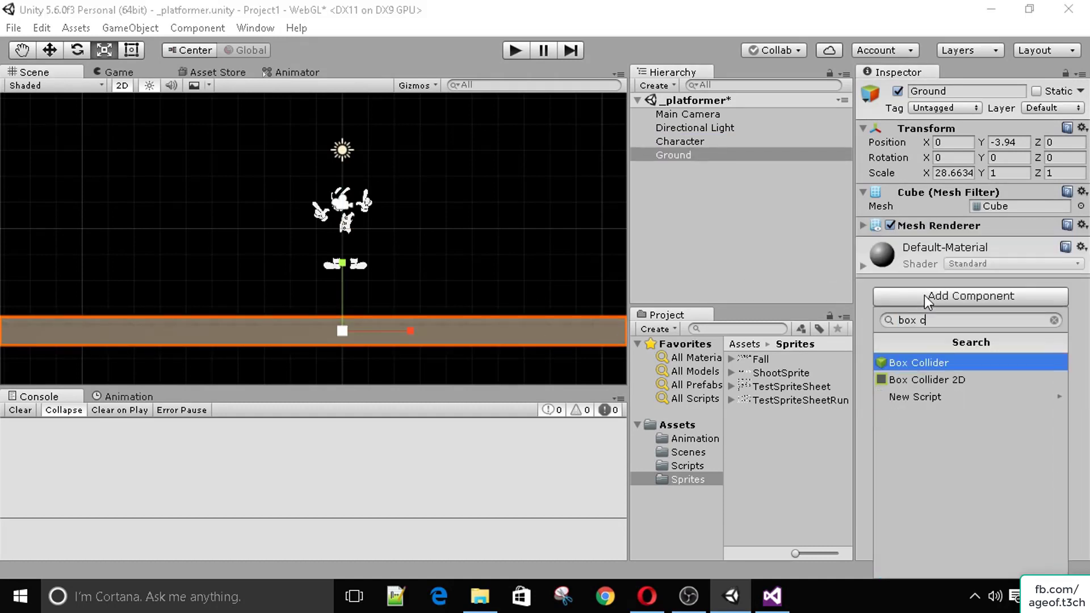
key(Down)
key(Return)
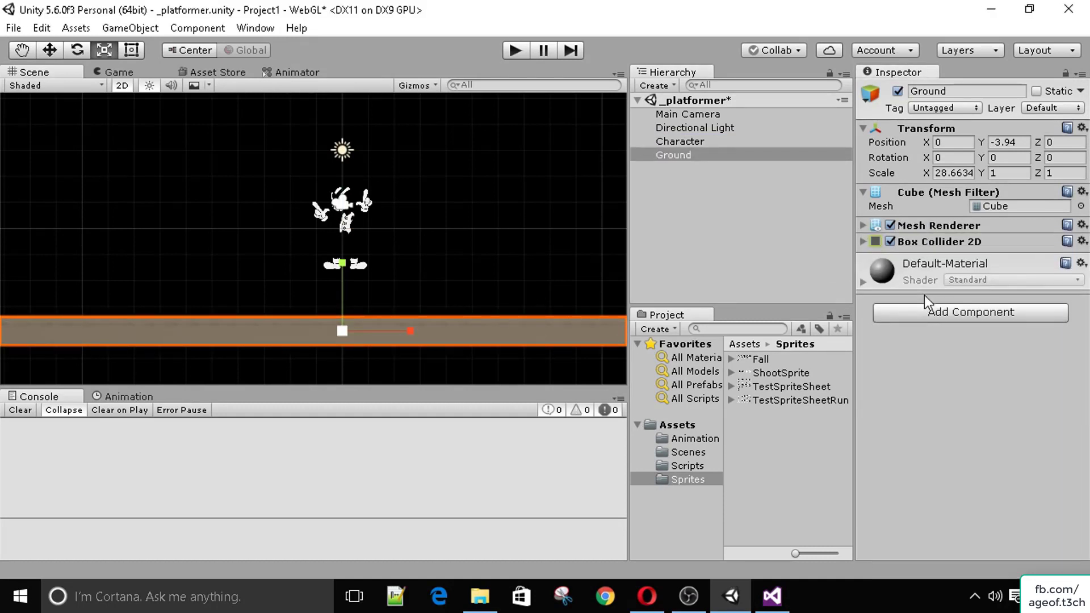
Step: Try raising the upper edge of the Ground's Box Collider 2D to a height of about 1.39, undo the change and stop editing
scroll(443, 237, down, 2)
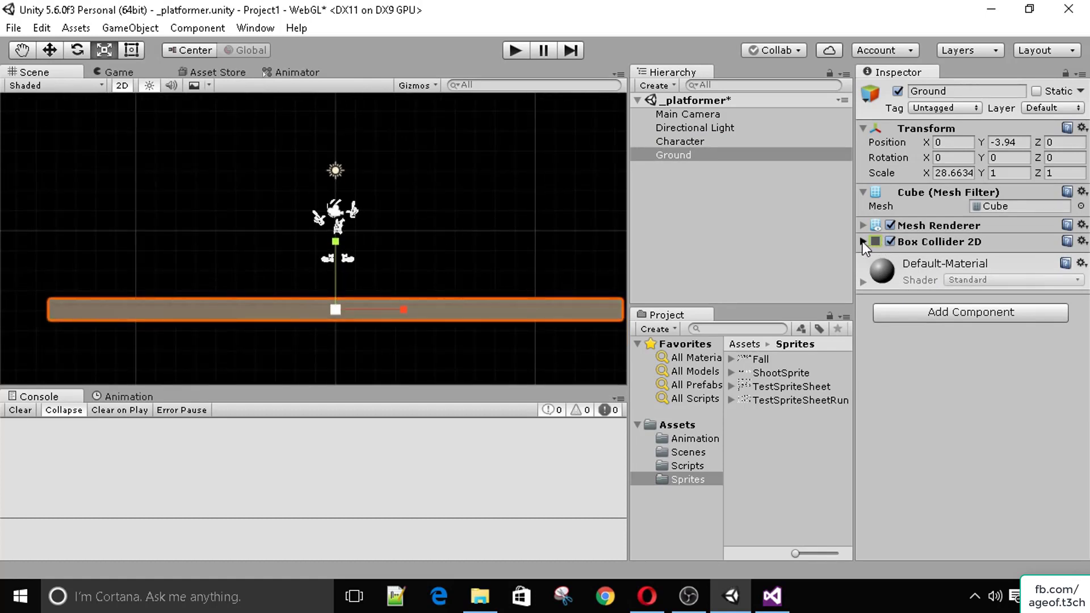
click(863, 242)
click(979, 264)
drag(339, 299, 341, 291)
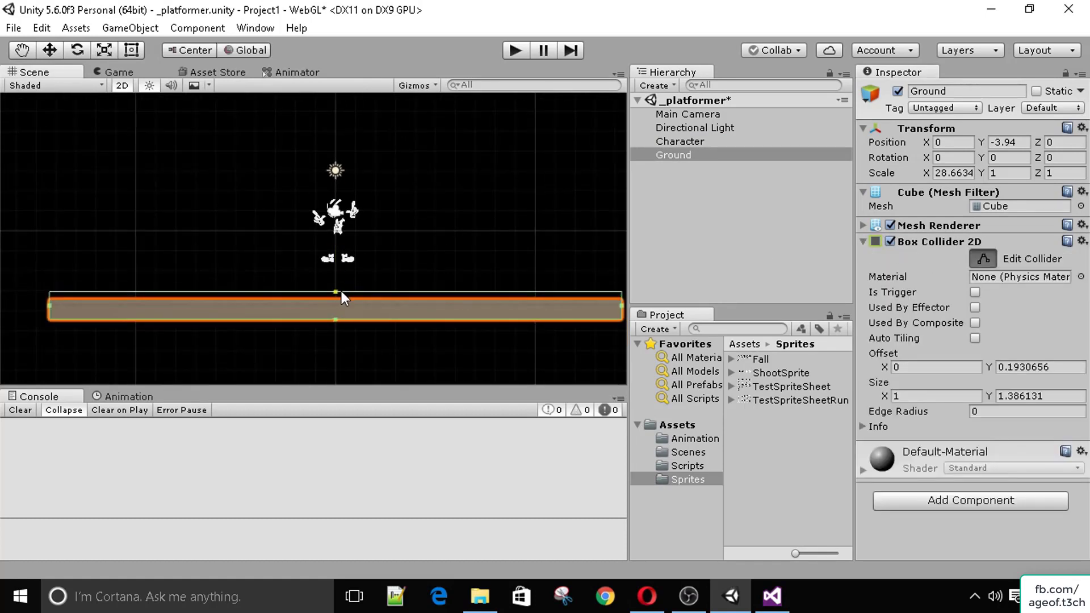
key(ctrl+z)
click(983, 259)
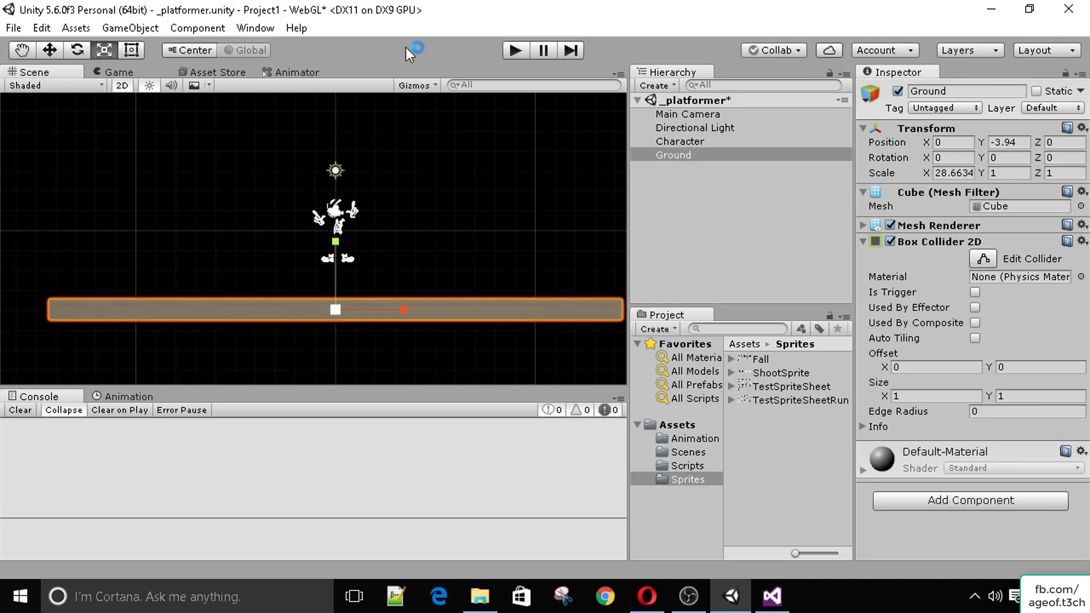
Step: Run the game, walk the character back and forth along the Ground to test the collision, and stop it
click(514, 51)
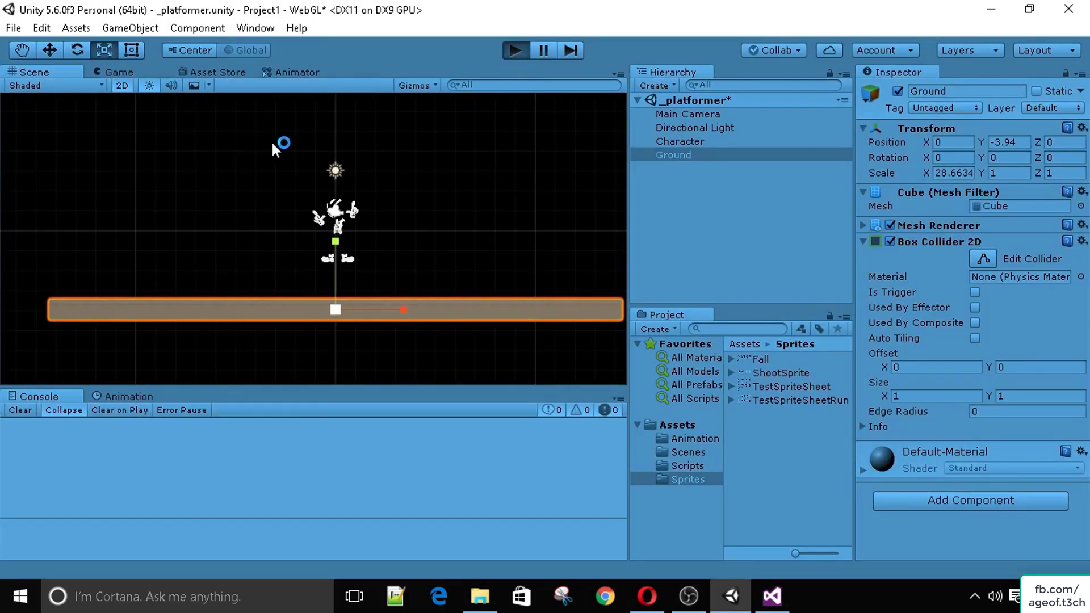
key(Left)
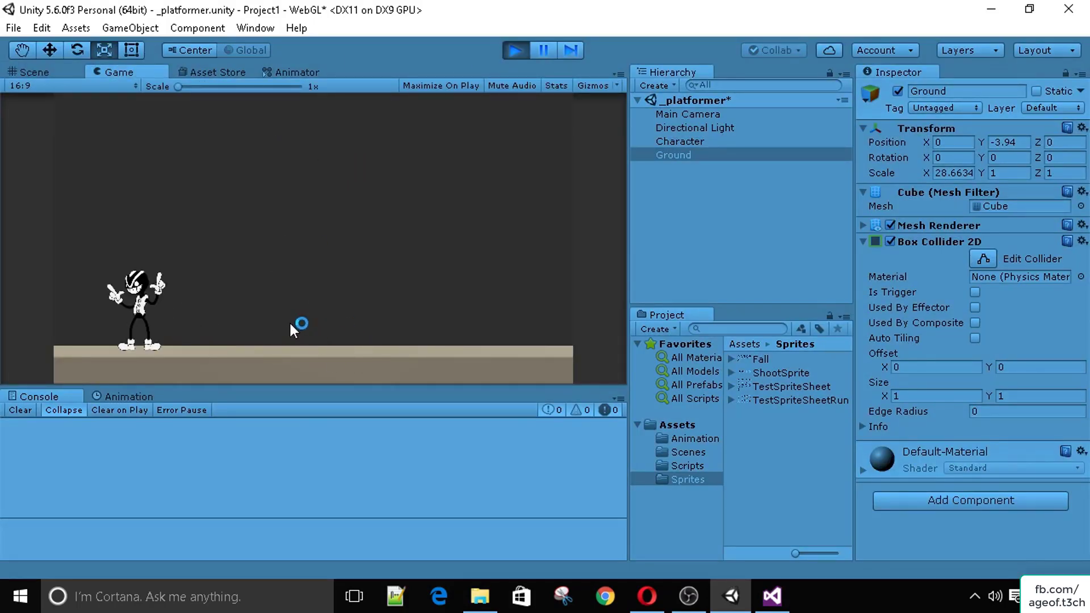
key(Right)
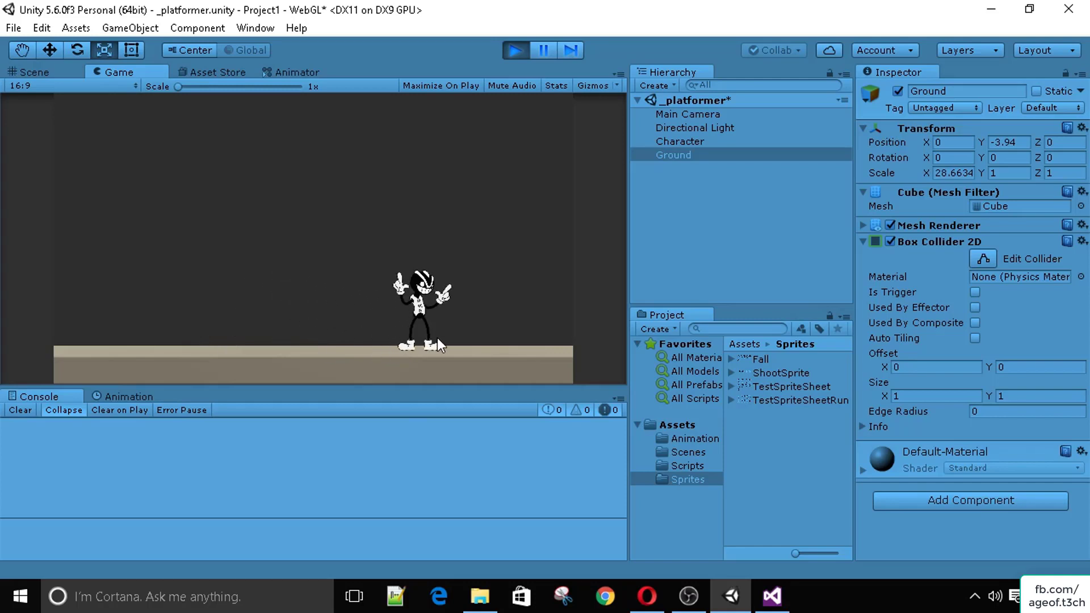
key(Left)
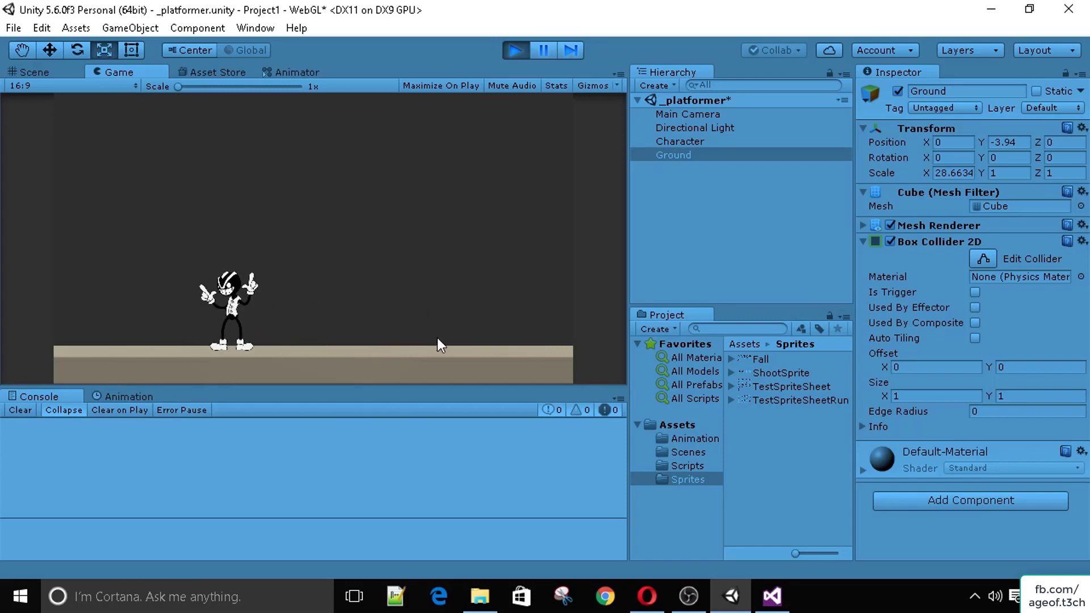
key(Right)
key(Left)
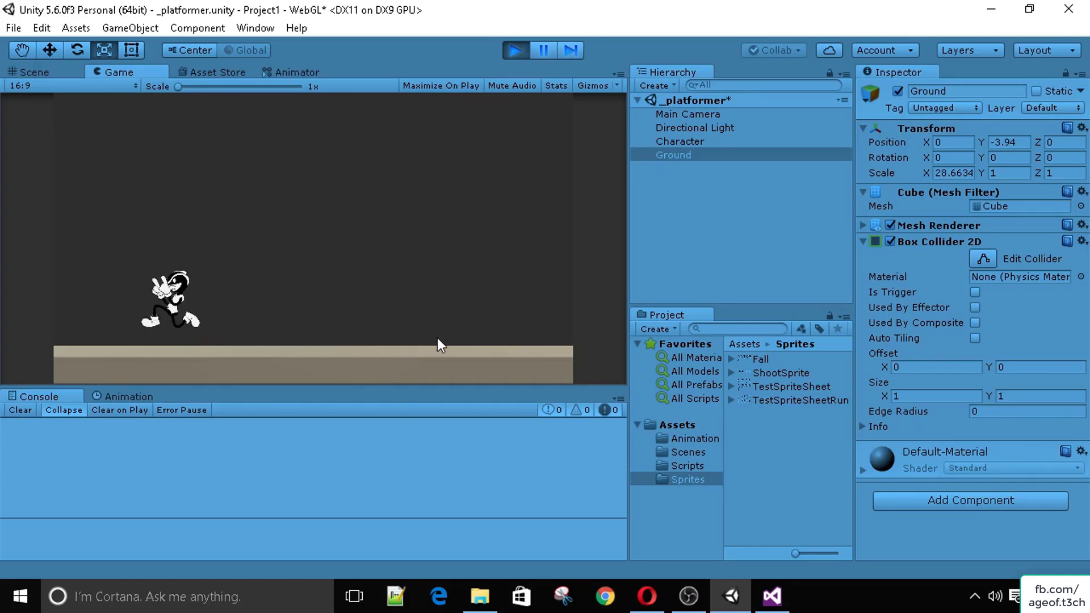
key(Right)
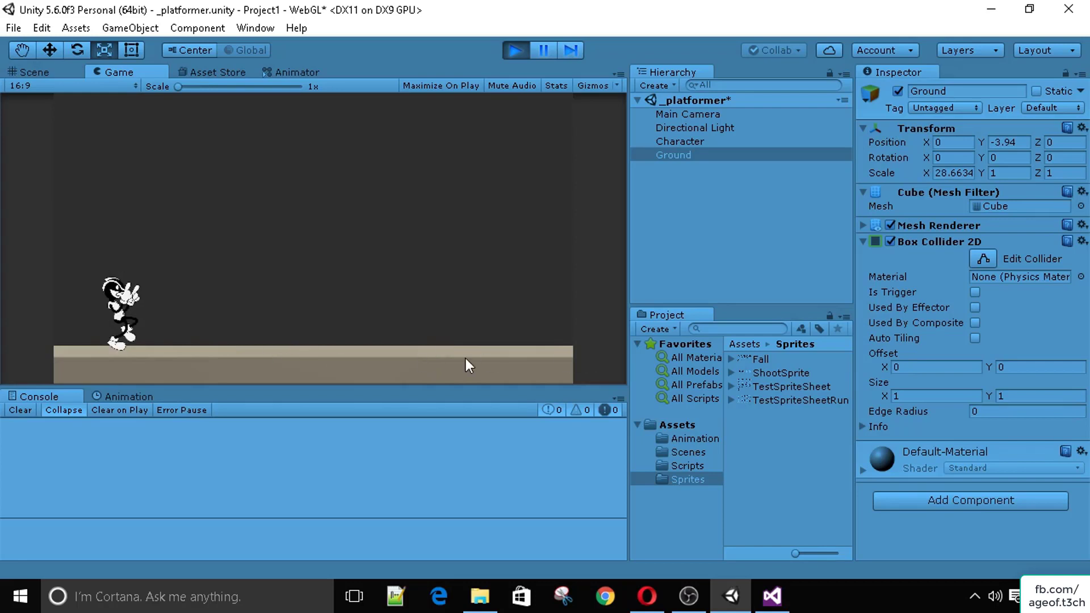
key(Right)
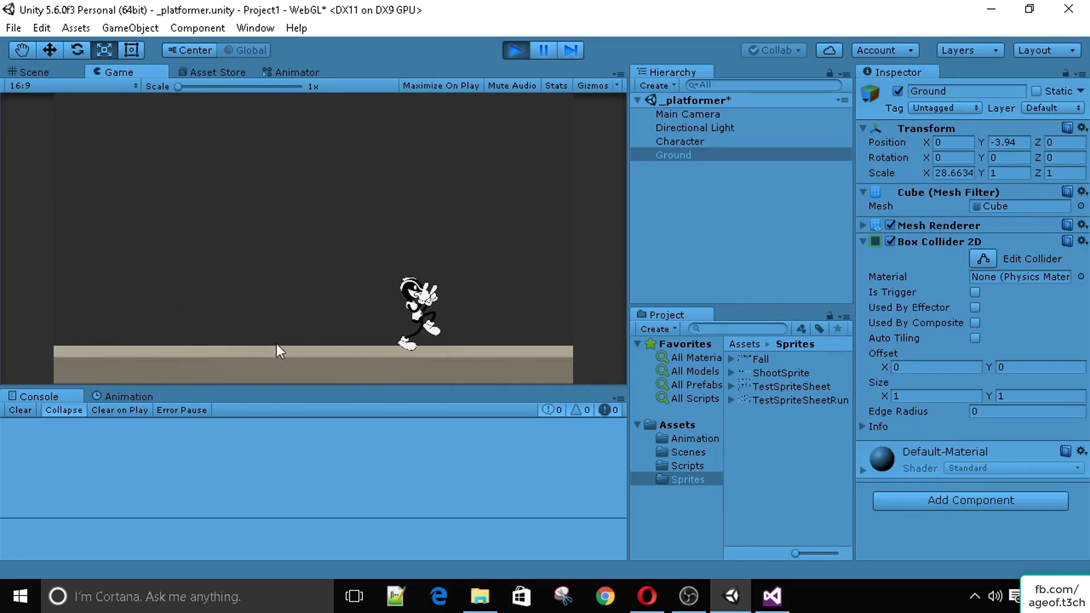
key(Left)
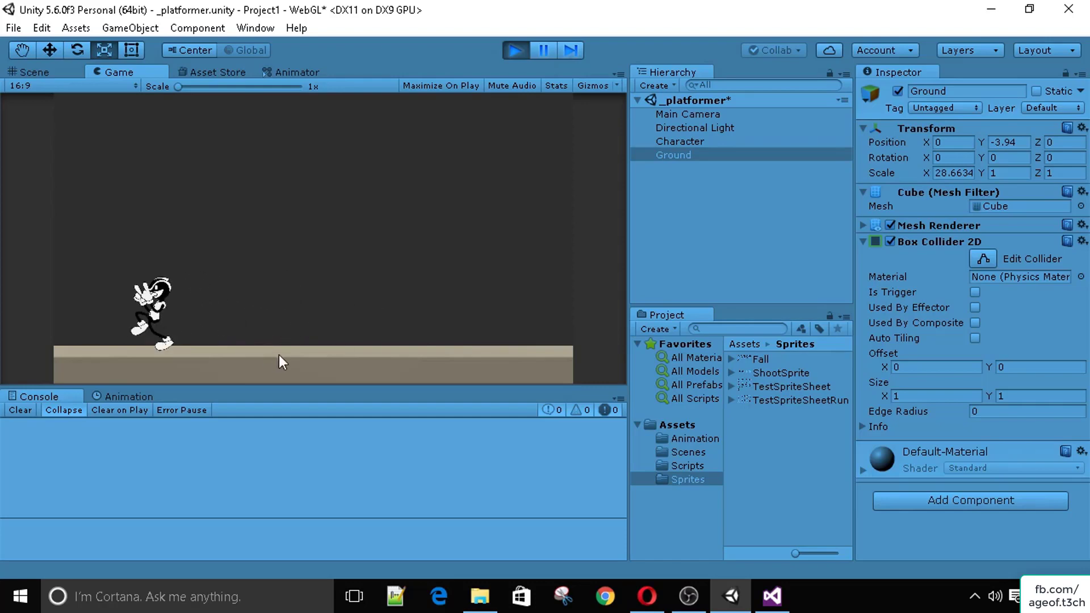
key(Right)
click(514, 51)
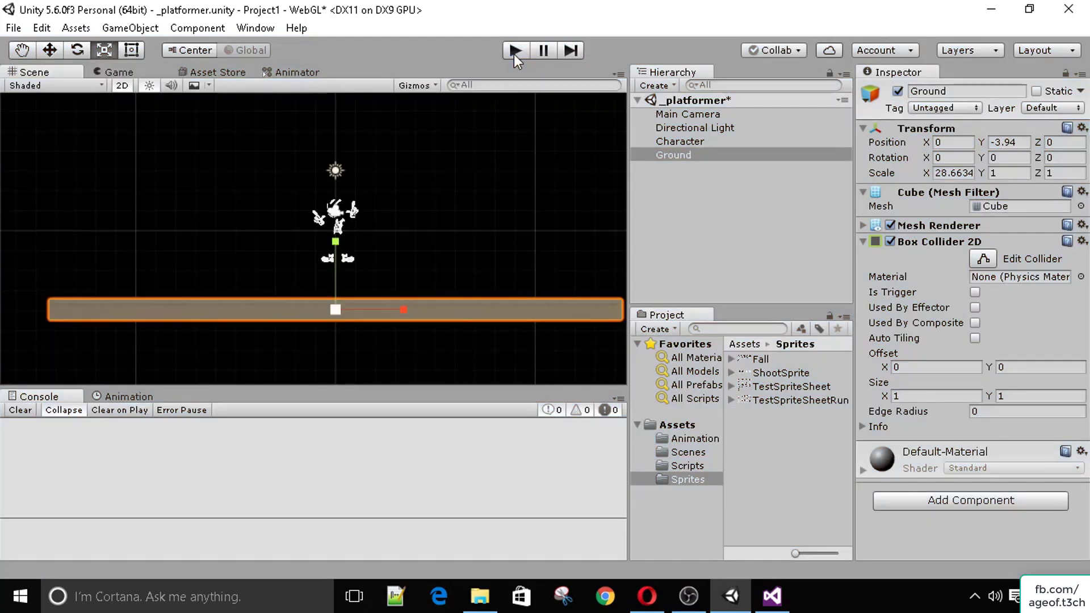
Step: Switch to Visual Studio, declare a public float jumpForce below the Animator variable in PlayerCharacter2D.cs, and save the script
key(alt+Tab)
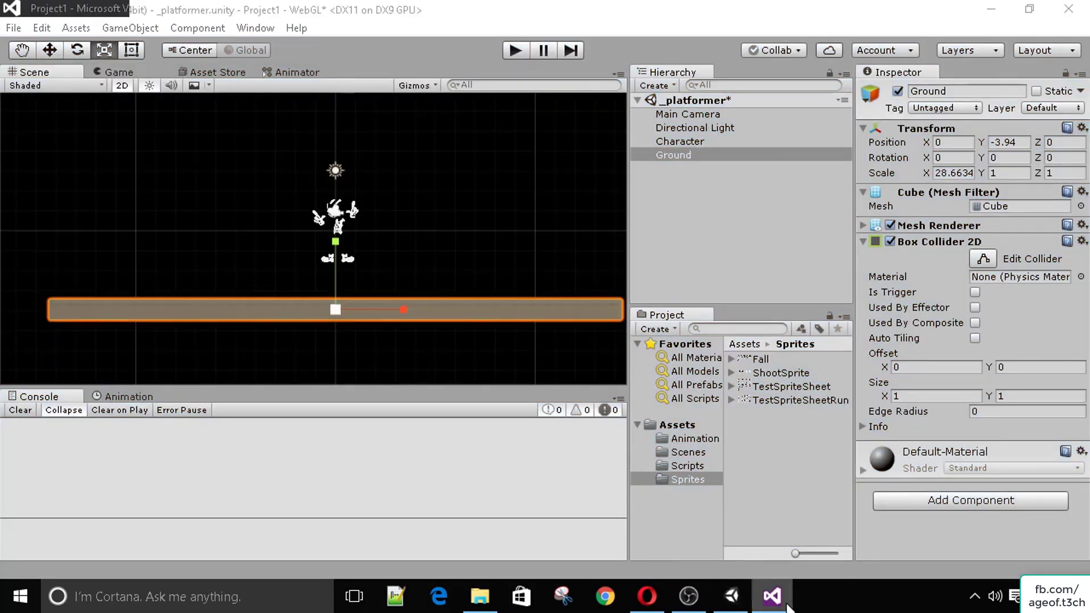
scroll(321, 346, up, 6)
click(394, 283)
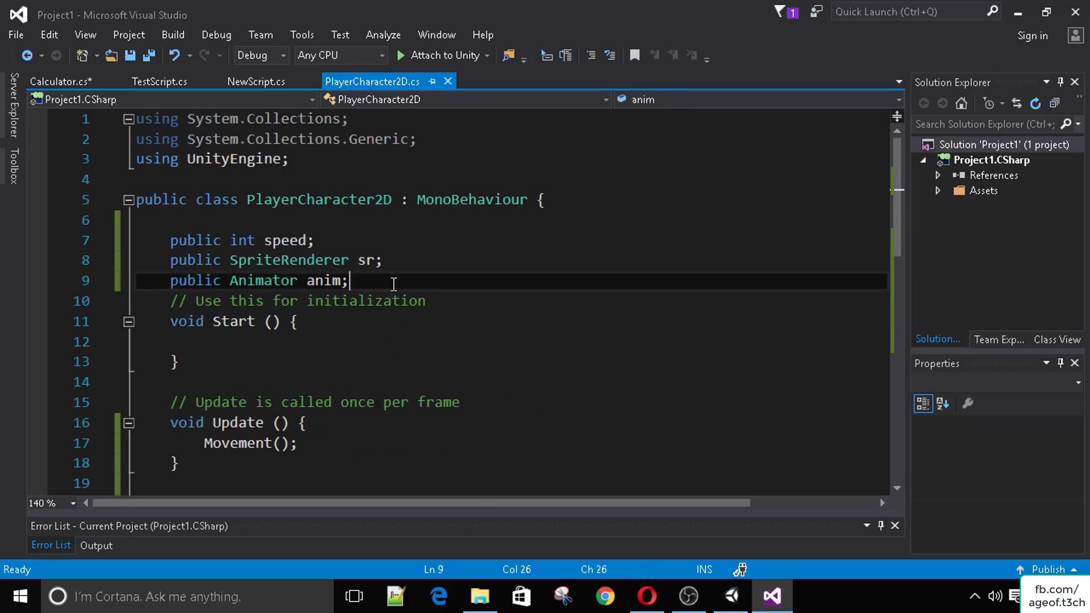
key(Return)
text(publi)
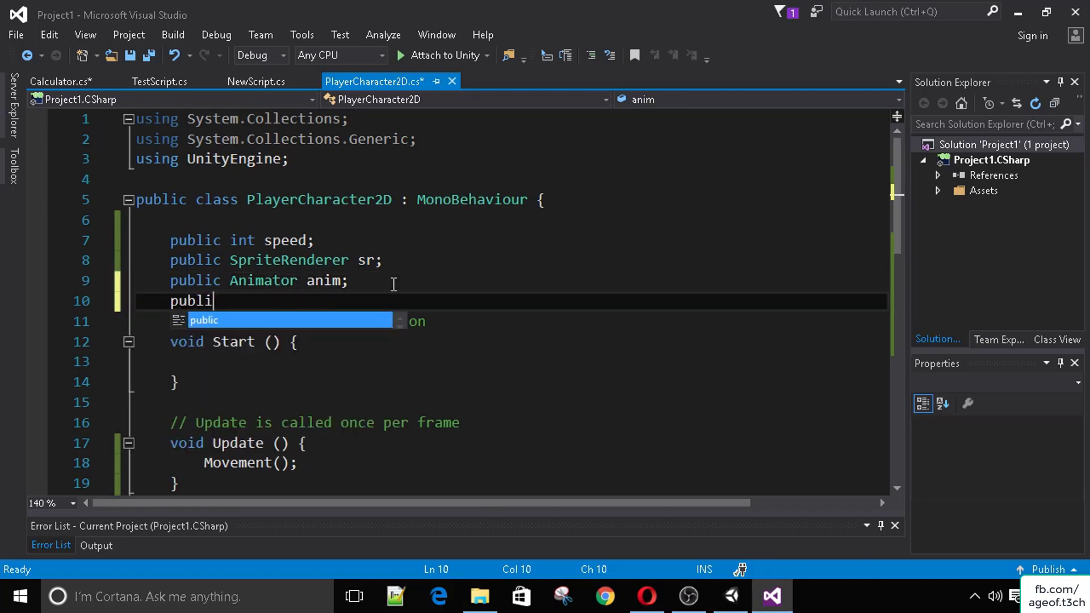
text(c float jumpf)
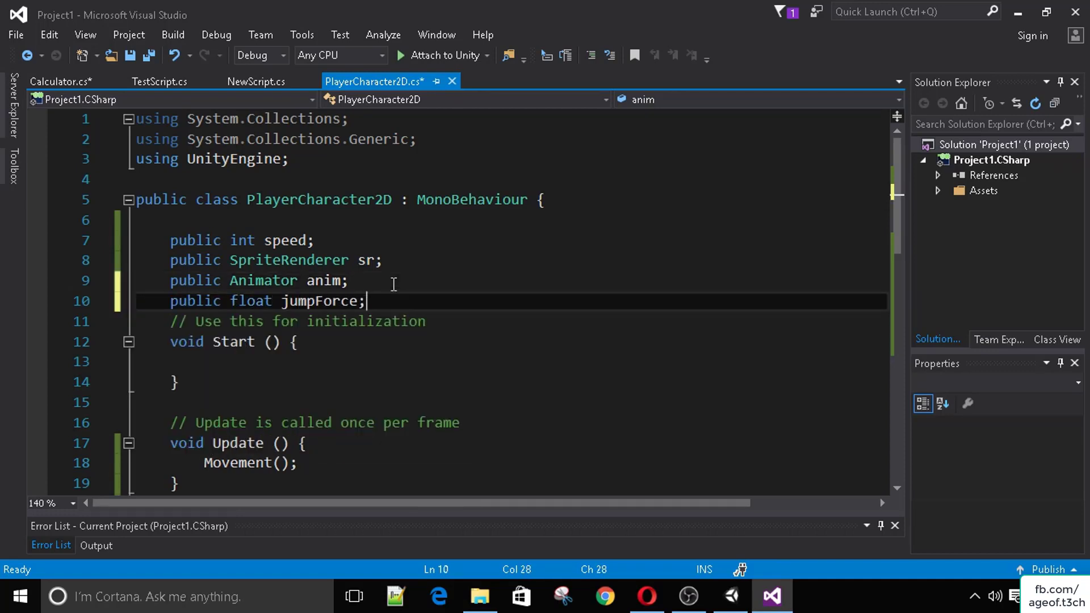
key(ctrl+s)
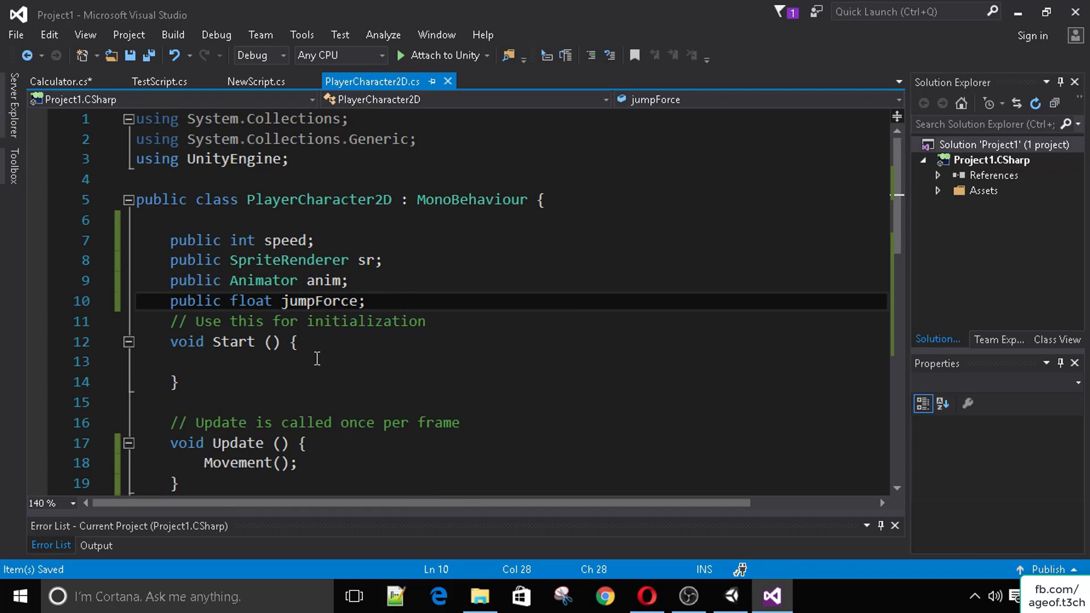
Step: Add an if statement checking Input.GetKeyDown(KeyCode.Space) as the first line inside the Movement() method
scroll(340, 385, down, 4)
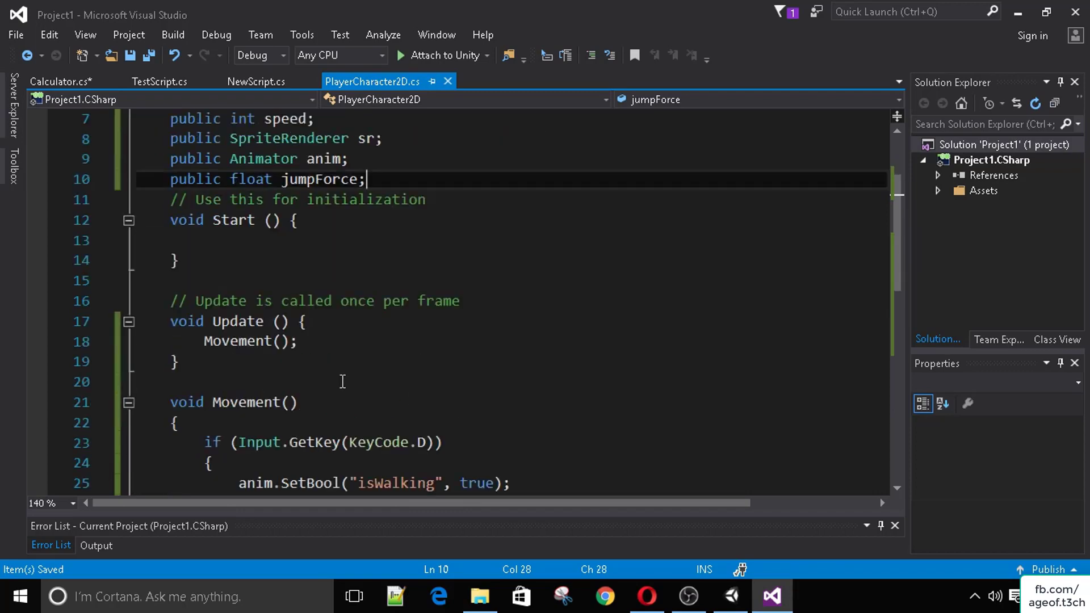
click(316, 302)
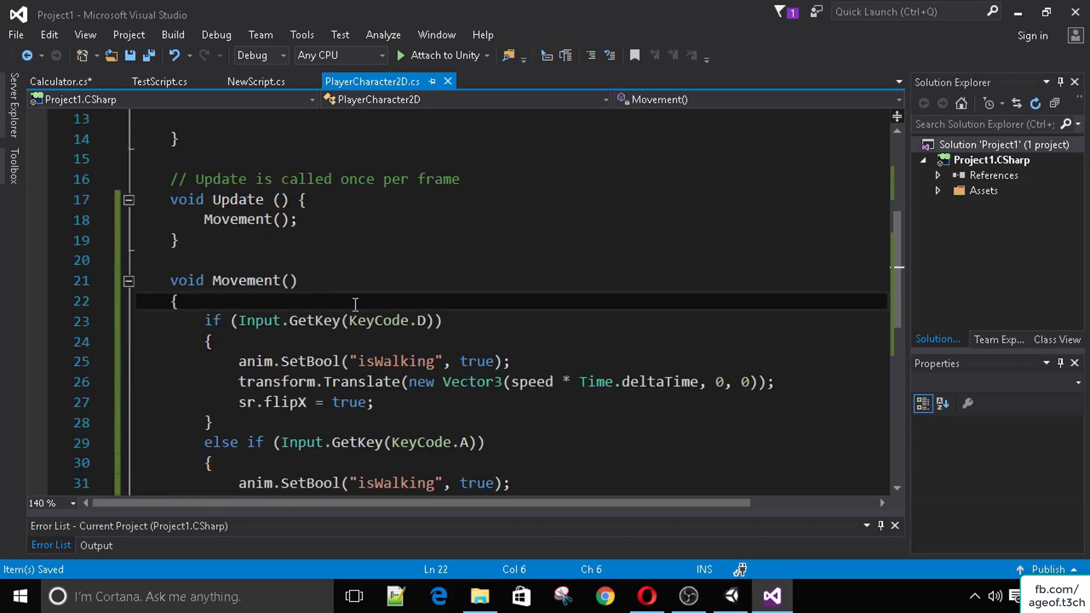
key(Return)
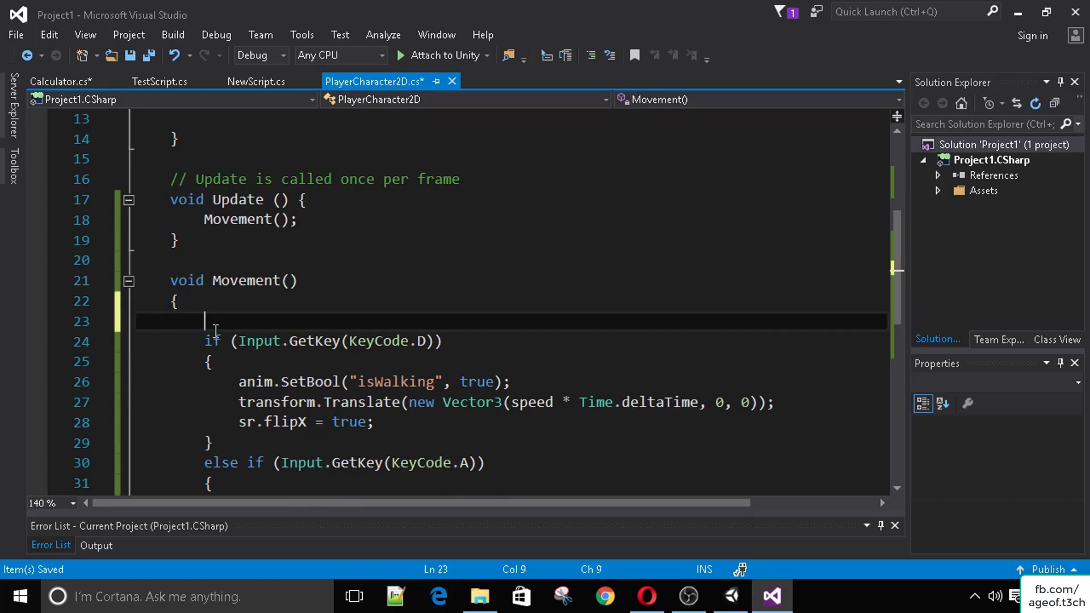
text(if(Input.)
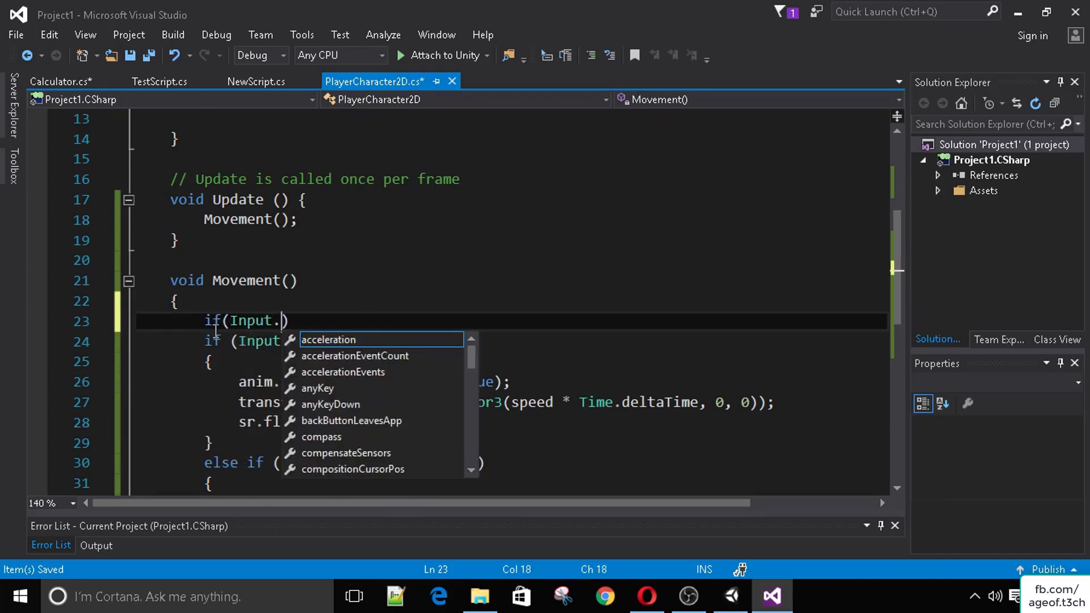
text(gE)
key(BackSpace)
key(BackSpace)
text(GetKe)
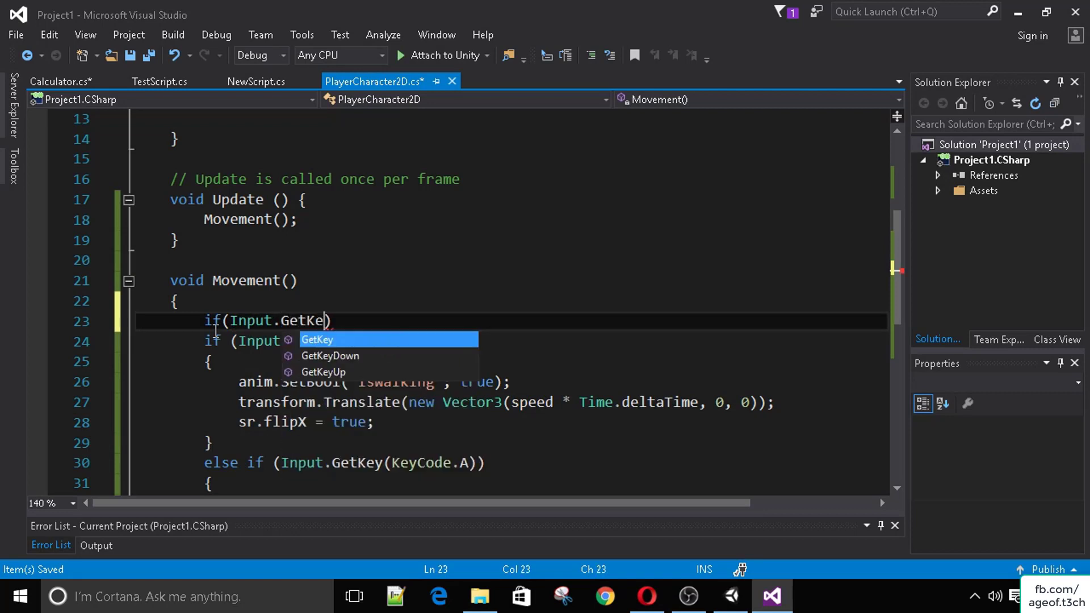
key(Down)
key(Tab)
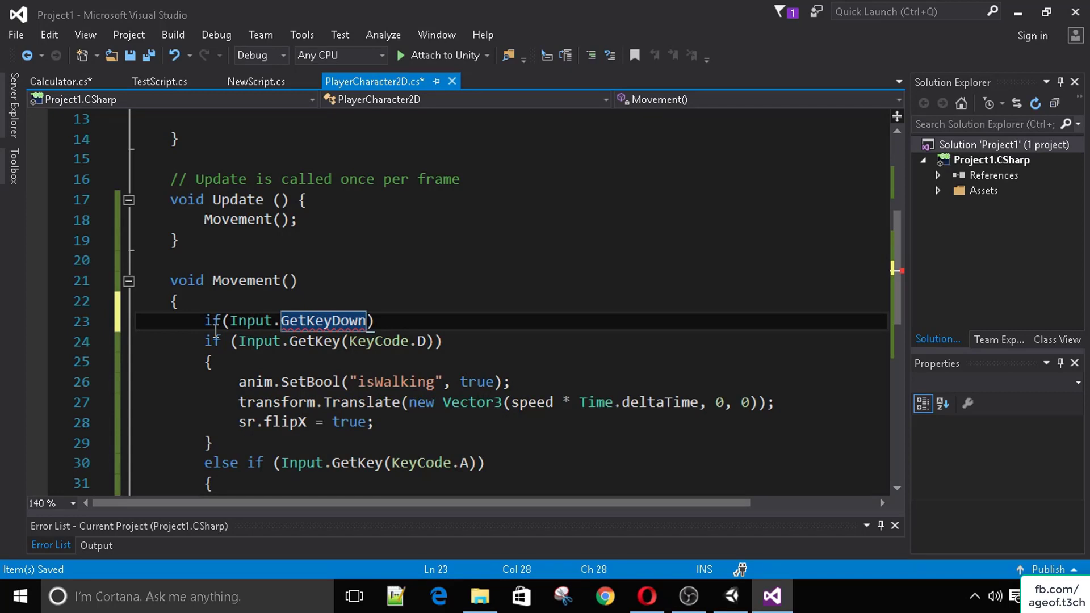
text((KeyCode.)
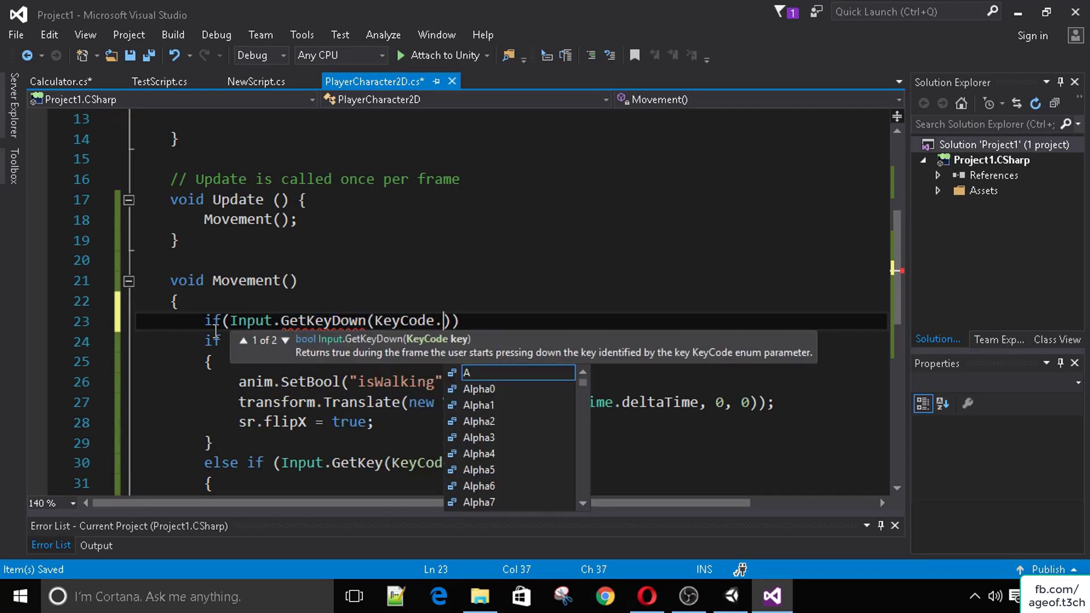
text(Space)
key(End)
Step: Give the Space key condition an empty braced body and place the cursor inside it
key(Return)
text({)
key(Return)
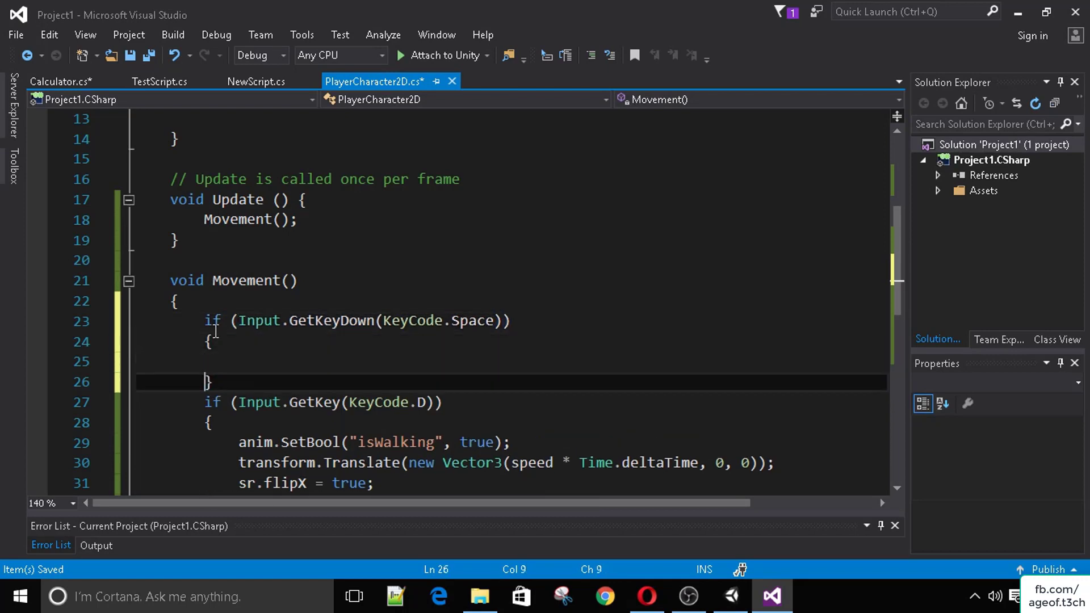
key(Up)
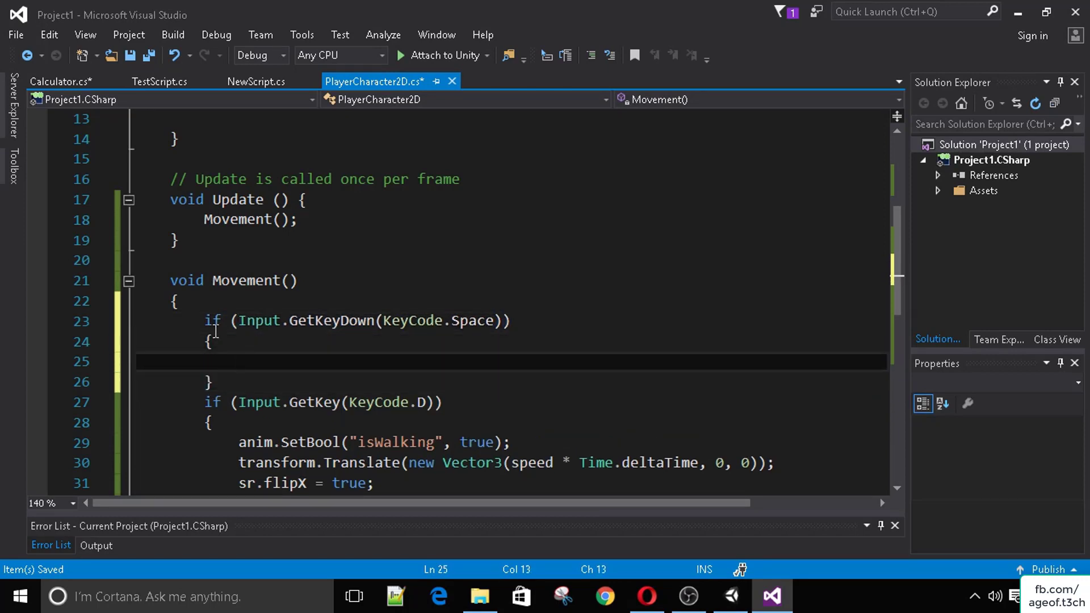
Step: Switch to Unity, show the Game view and select the Character to inspect its Rigidbody 2D component
scroll(216, 332, up, 4)
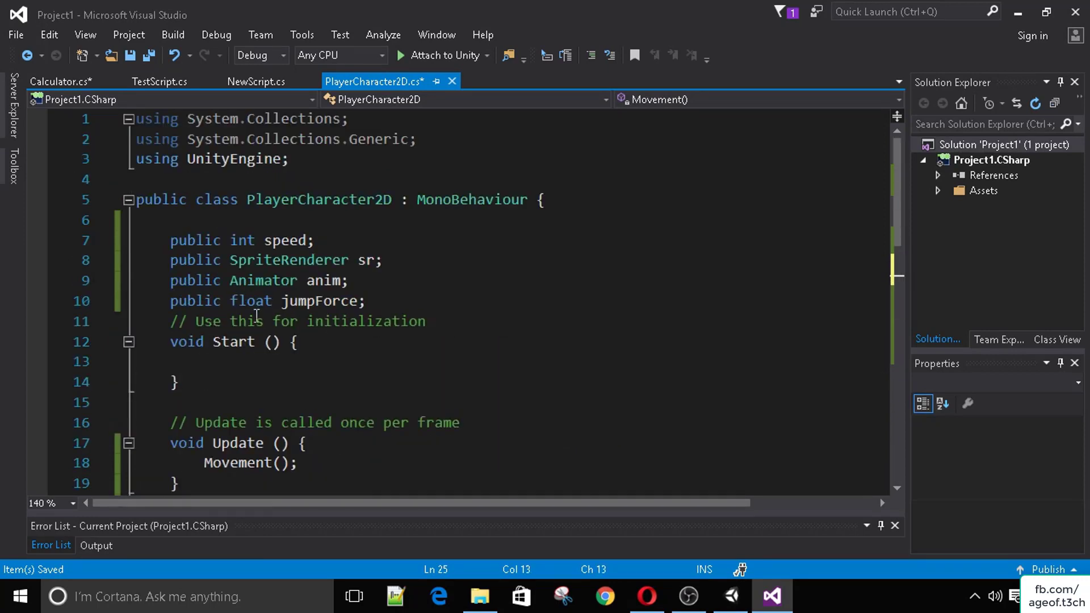
click(732, 595)
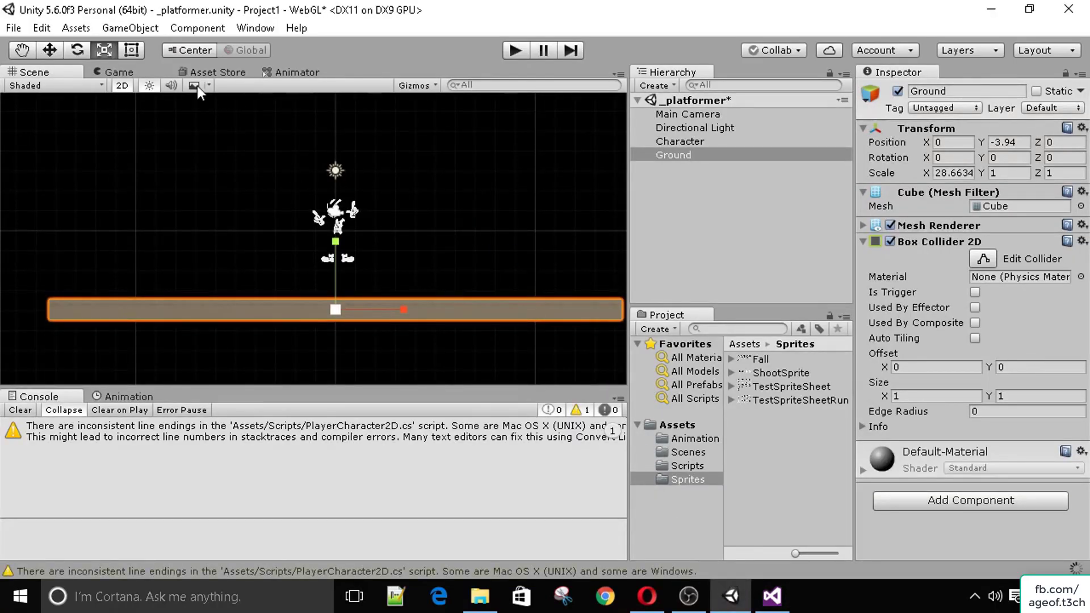
click(135, 76)
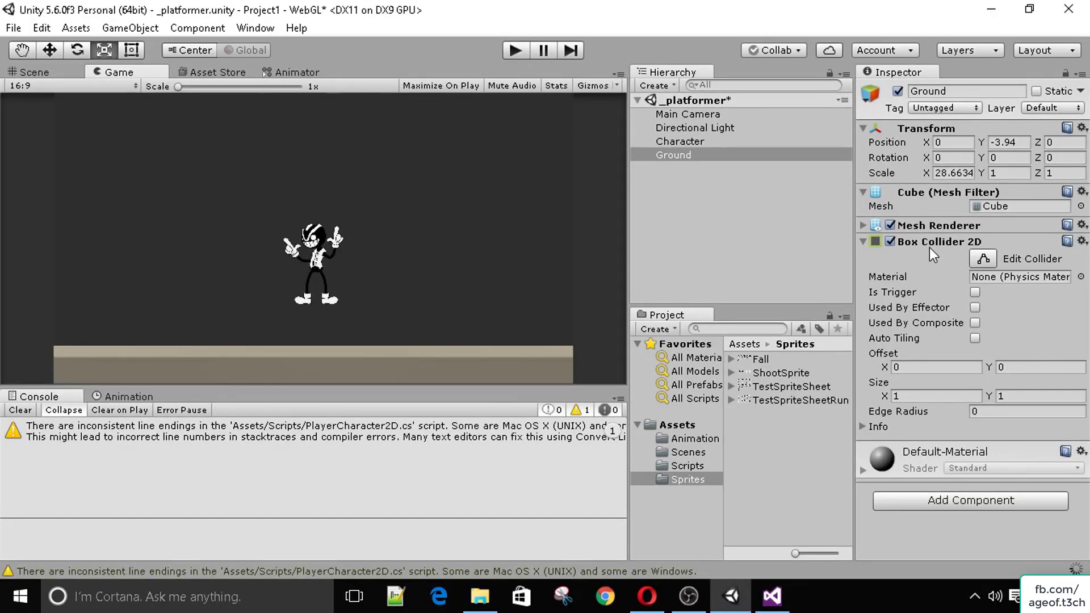
click(700, 143)
click(700, 143)
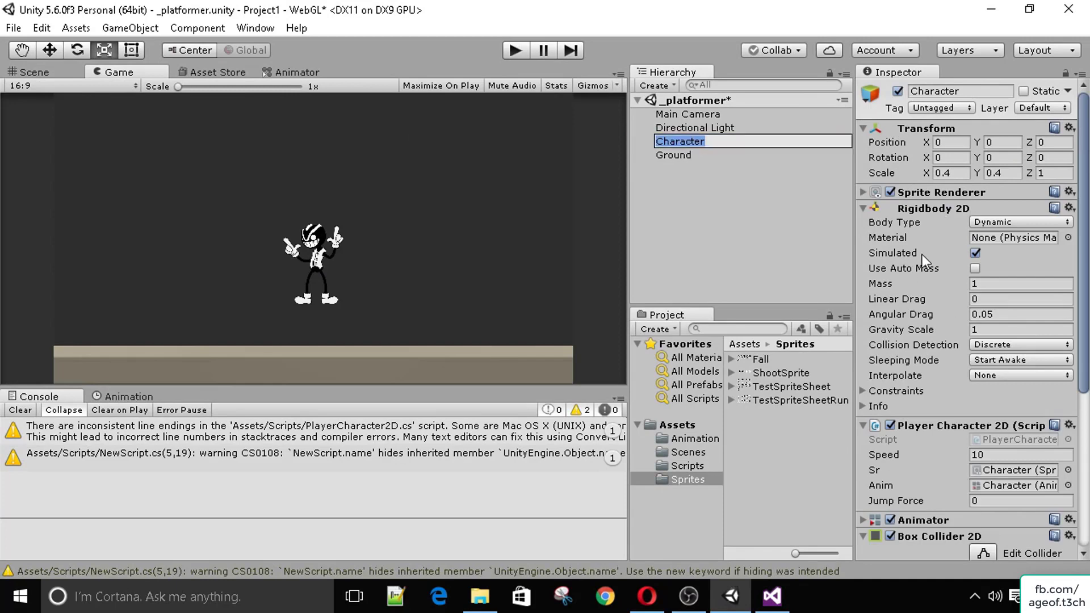
click(715, 272)
click(689, 142)
Step: Switch to Visual Studio, declare a public Rigidbody2D rig below the Animator variable, and save the script
click(772, 595)
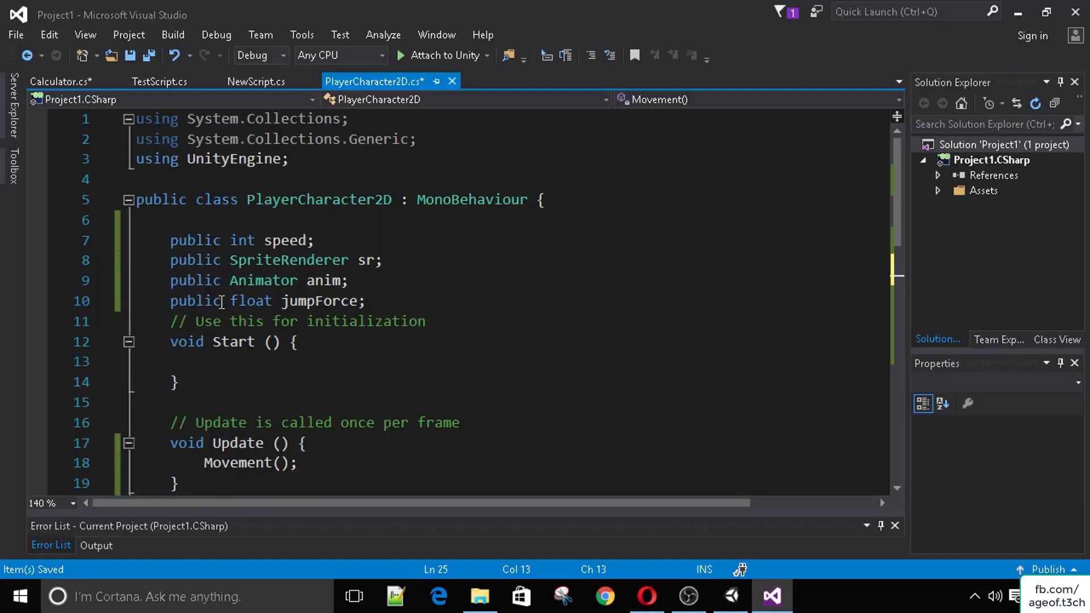
click(391, 284)
key(Return)
text(pub)
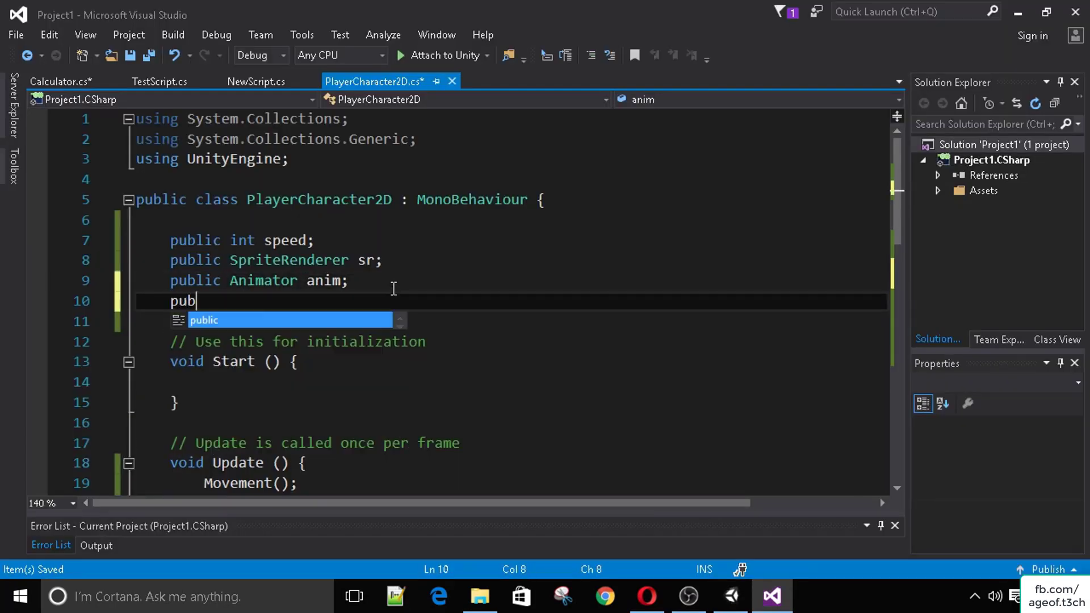
text(lic Rigidbody2D rig;)
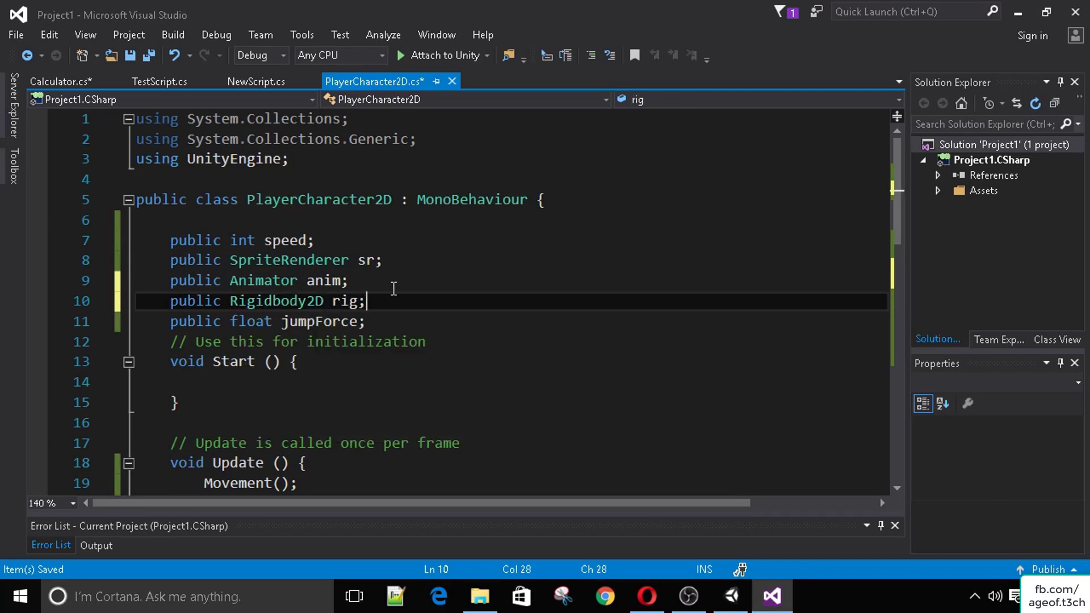
key(ctrl+s)
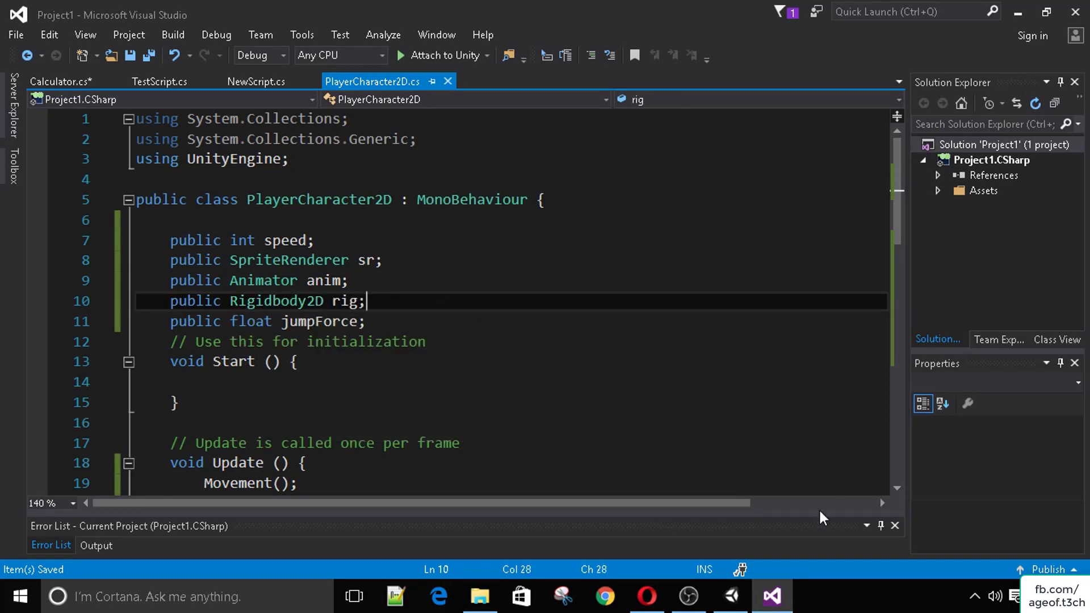
Step: Switch to Unity and assign the Character's Rigidbody 2D component to the Rig field of its Player Character 2D script
click(732, 596)
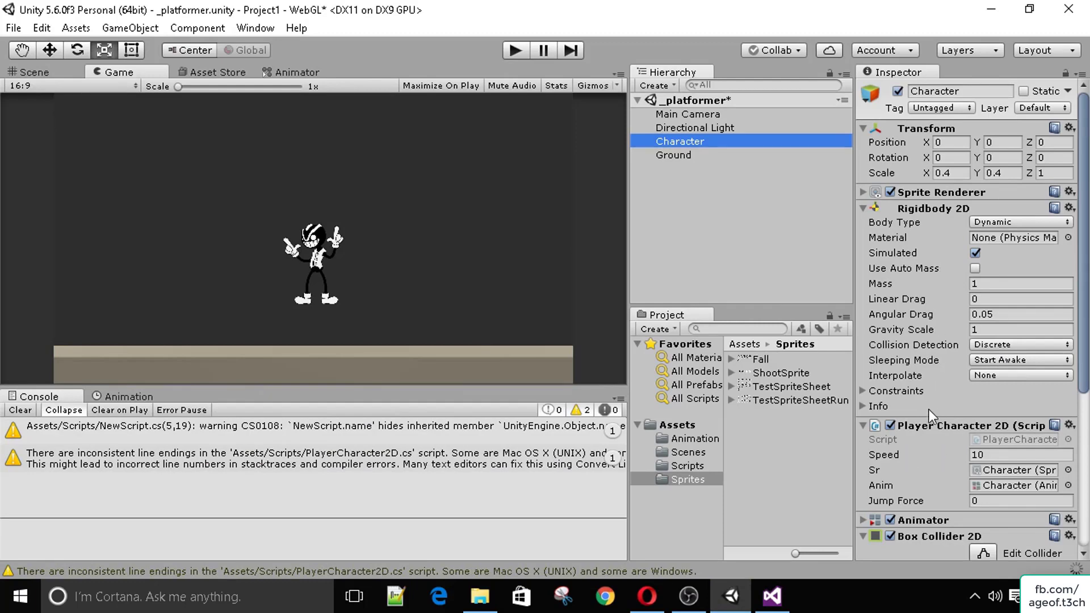
scroll(929, 410, down, 8)
scroll(951, 305, up, 6)
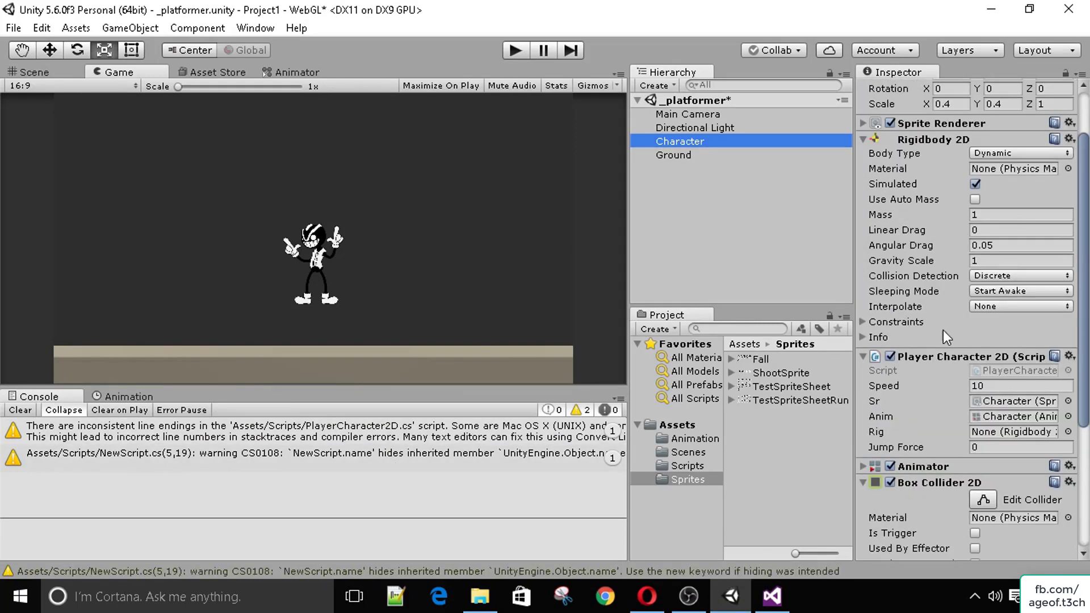
drag(920, 142, 999, 445)
Step: Switch to Visual Studio and begin a rig.AddForce() call inside the Space key block of Movement()
click(772, 596)
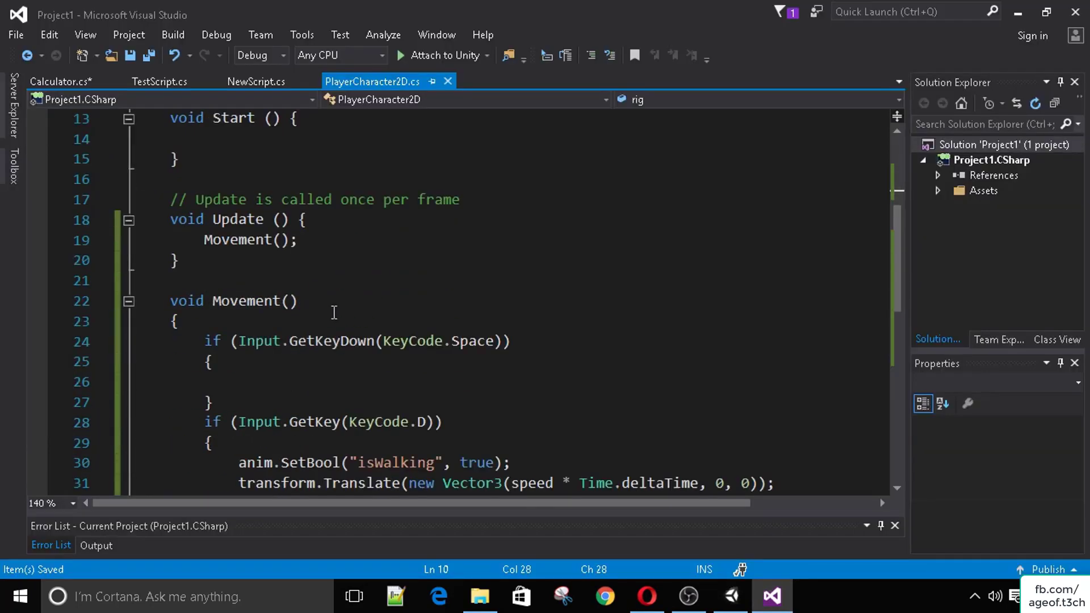
scroll(289, 322, down, 1)
click(328, 315)
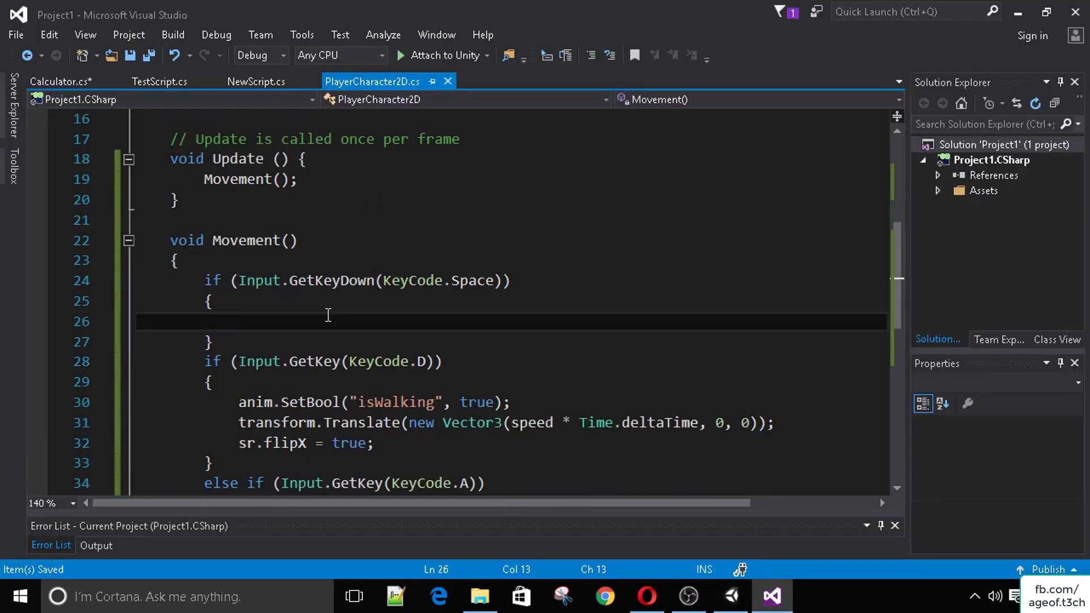
text(rig)
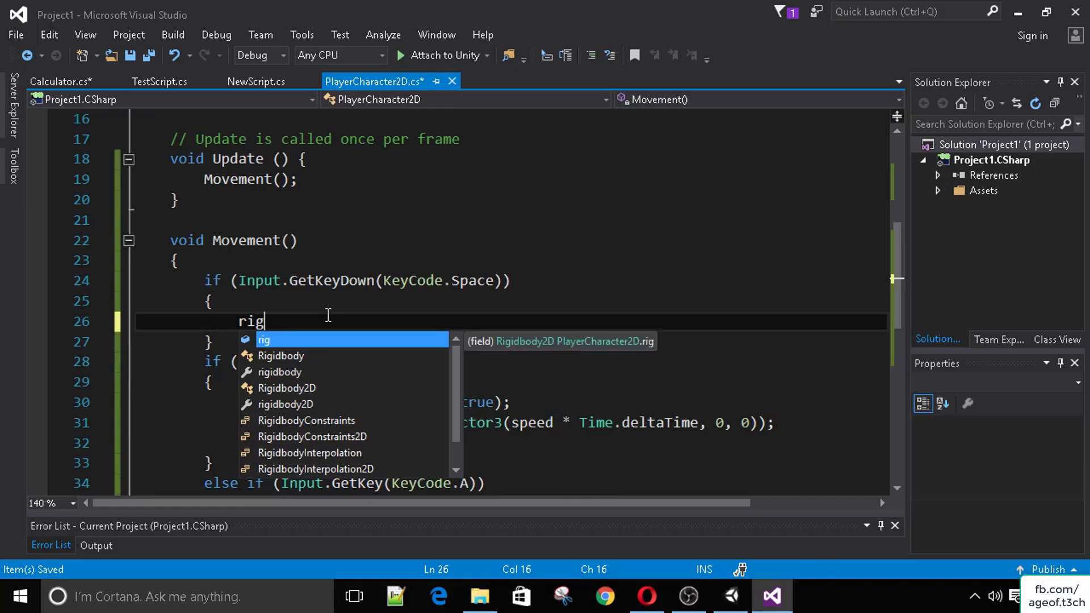
text(.Add)
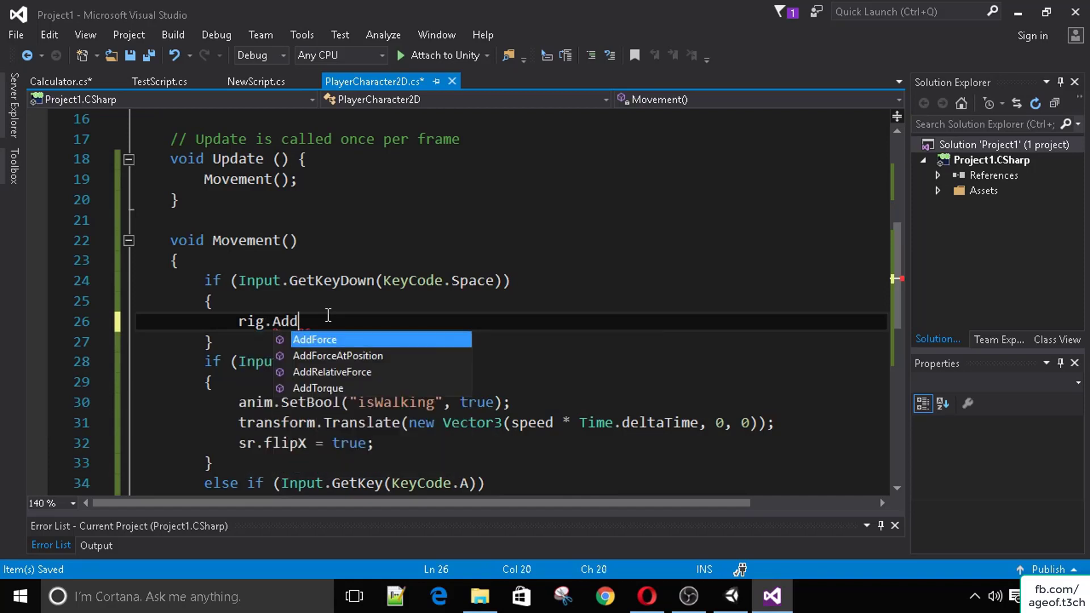
key(Tab)
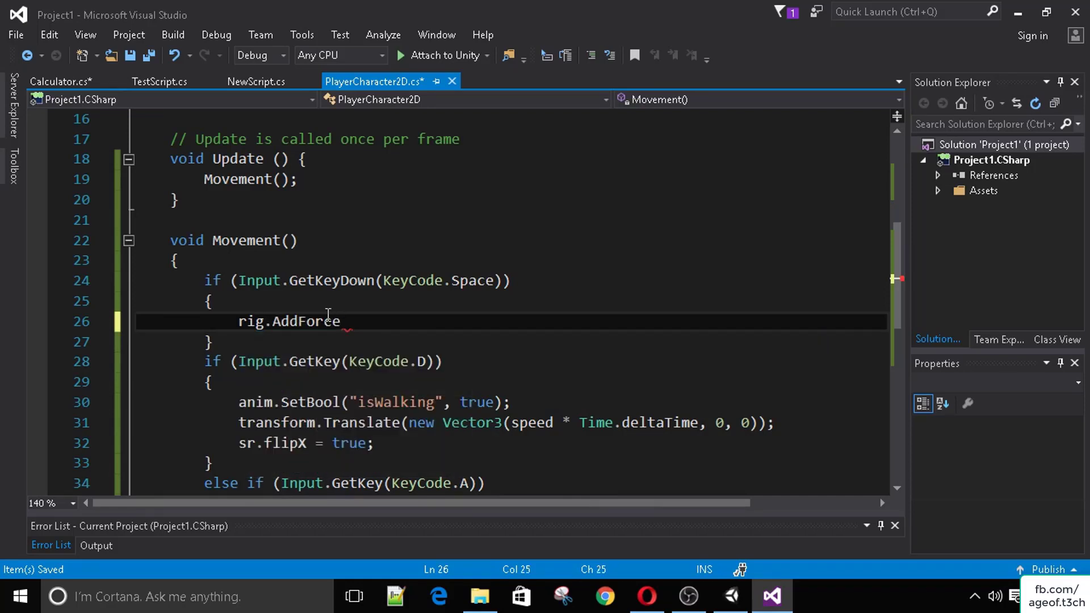
double_click(328, 314)
text(()
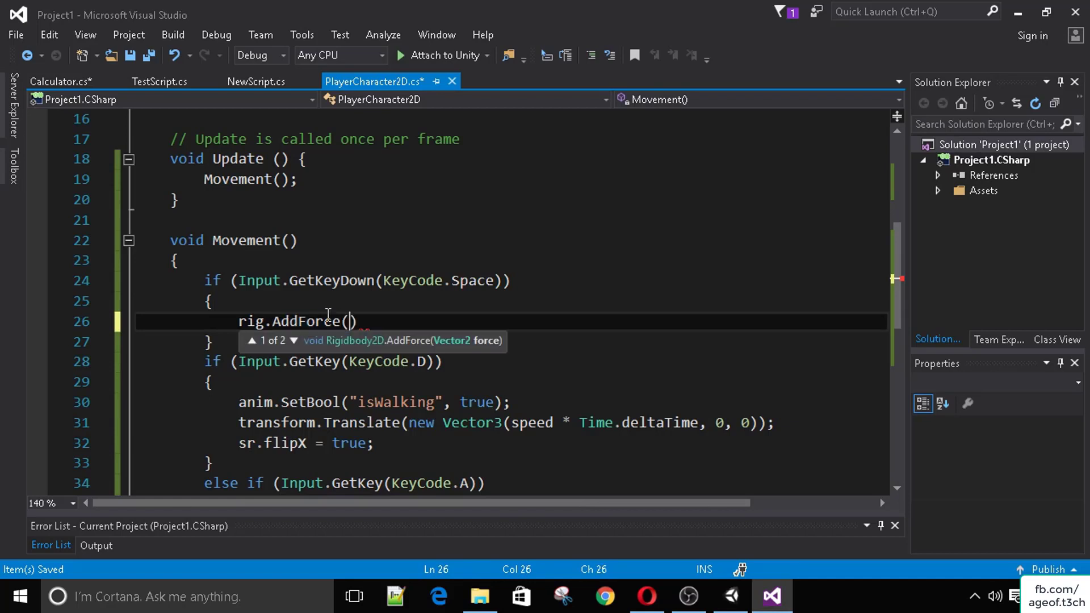
Step: Pass Vector2.up * jumpForce * Time.deltaTime to the AddForce call, end the statement and save the script
text(Vec)
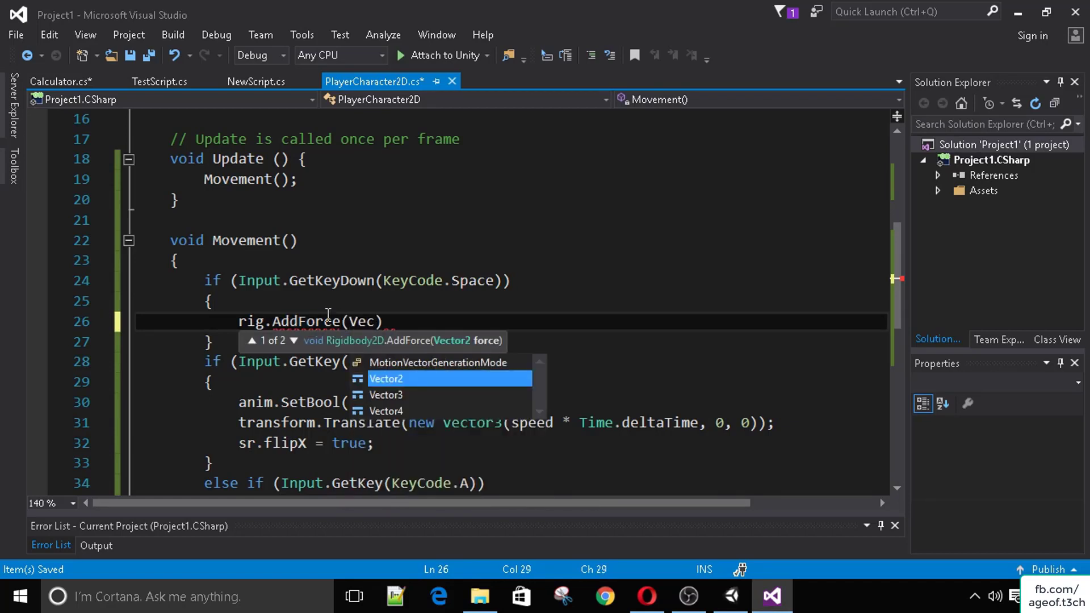
key(Tab)
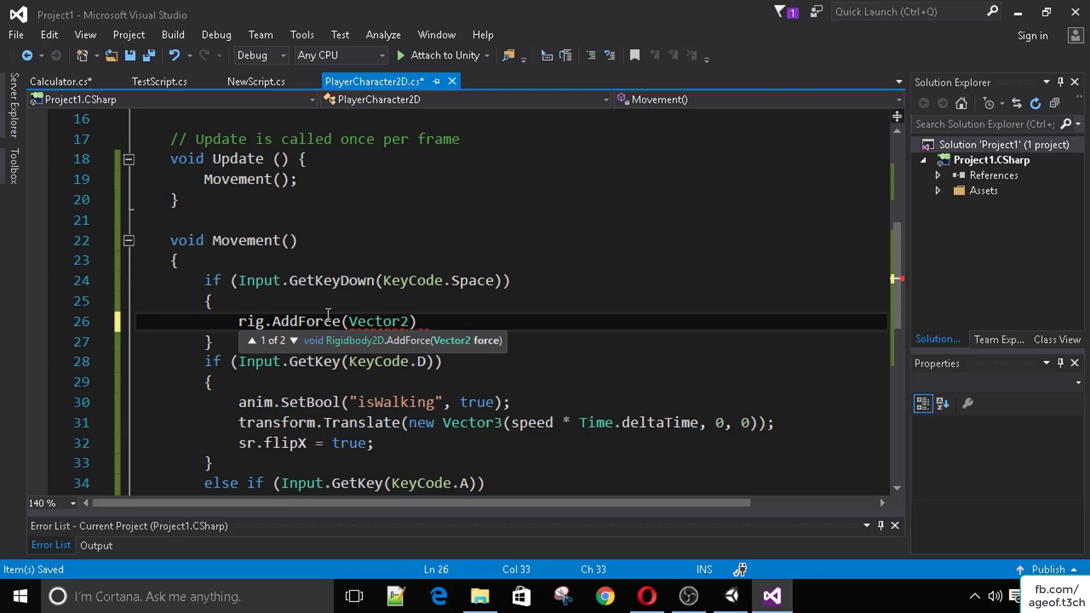
text(.up * jumpForce * Time.delta)
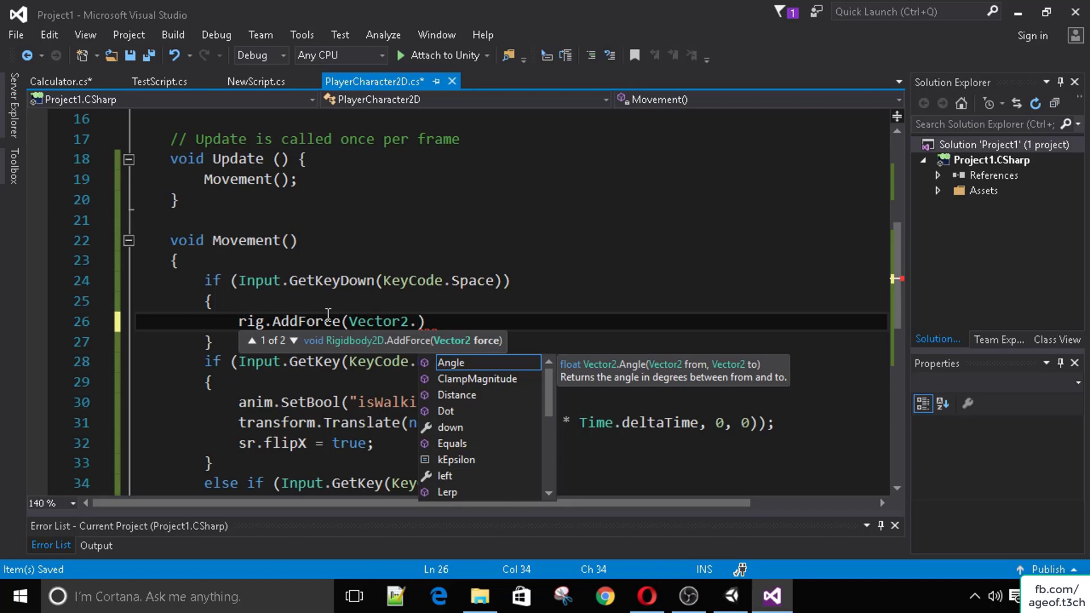
text(up )
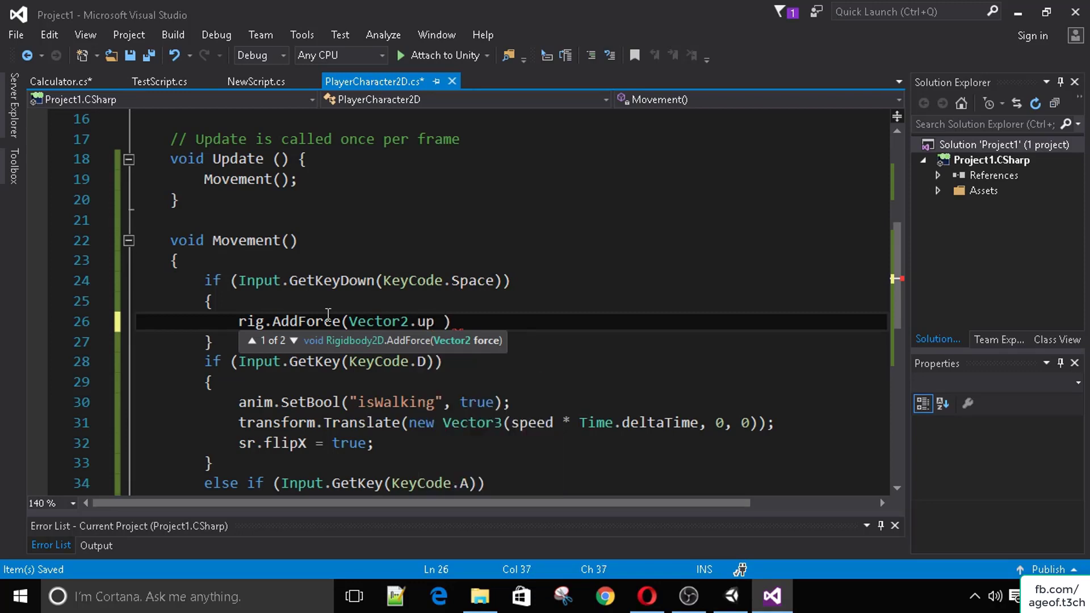
text(* jumpForce &)
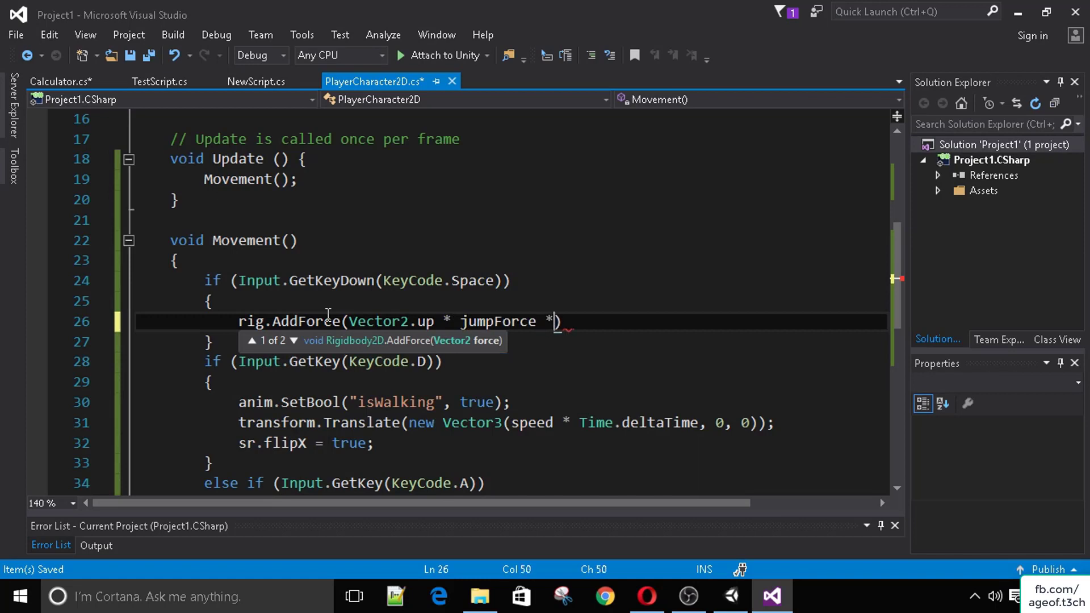
text( Time.delta)
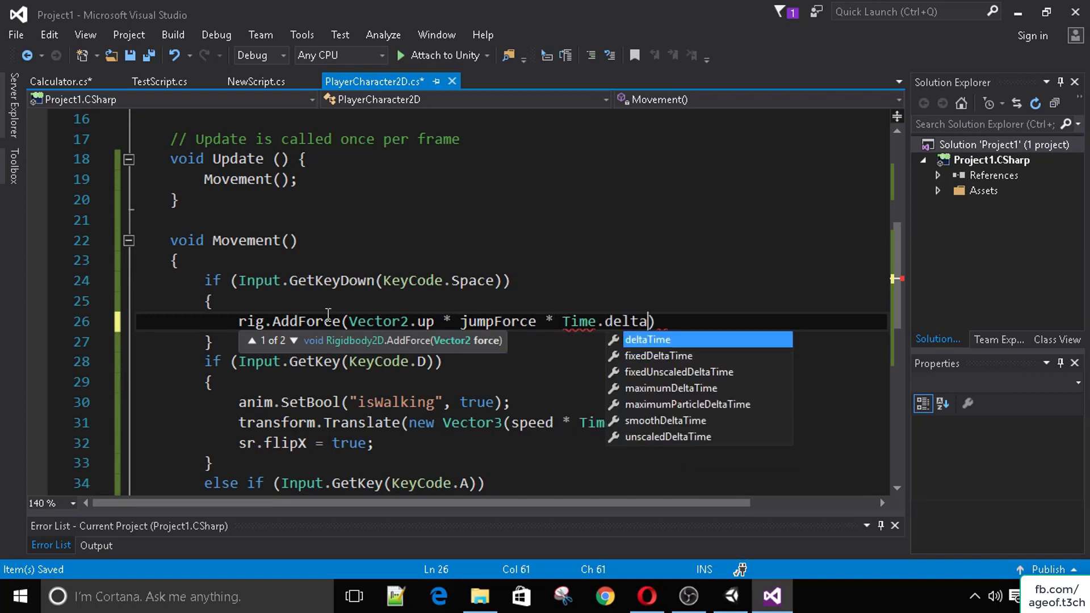
key(Tab)
text();)
key(ctrl+s)
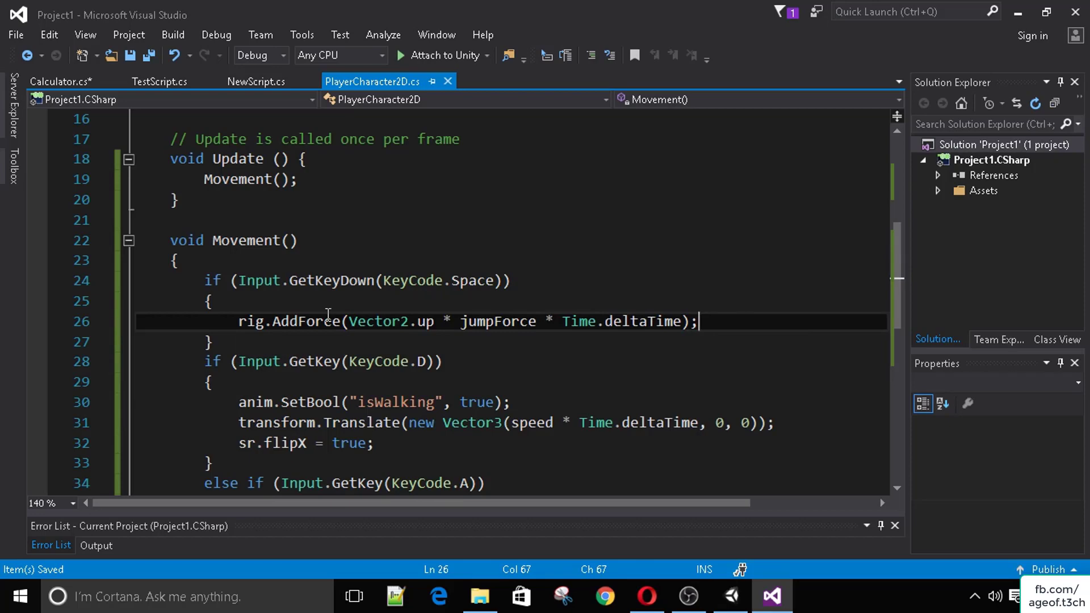
Step: Switch to Unity, clear the Console messages and set the Character's Jump Force to 100
click(733, 596)
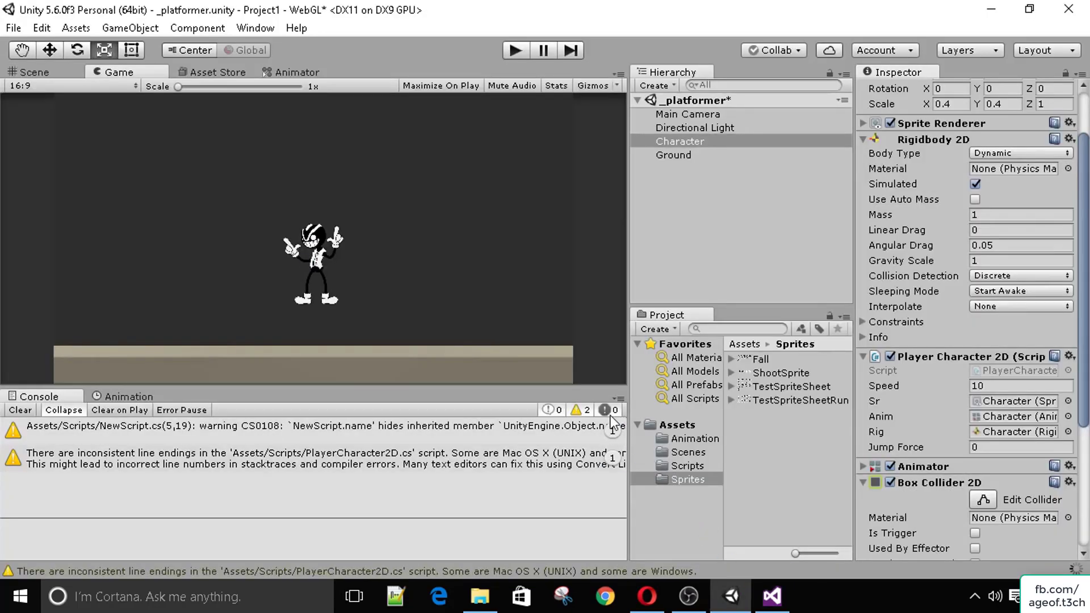
click(13, 409)
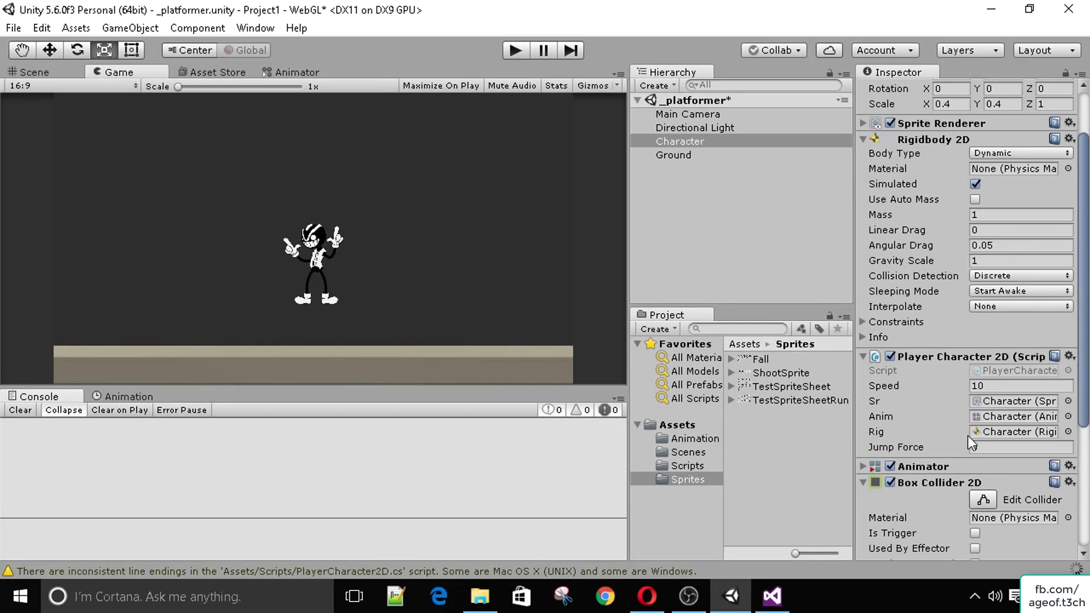
click(990, 448)
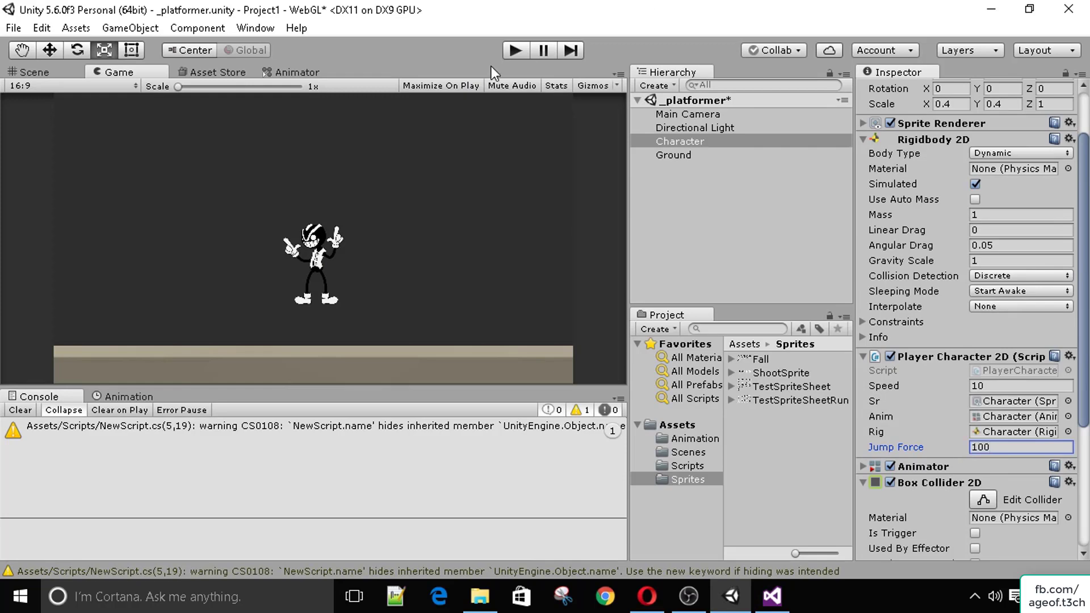
Step: Play-test the character's movement and jump in the game, and stop the game
key(ctrl+p)
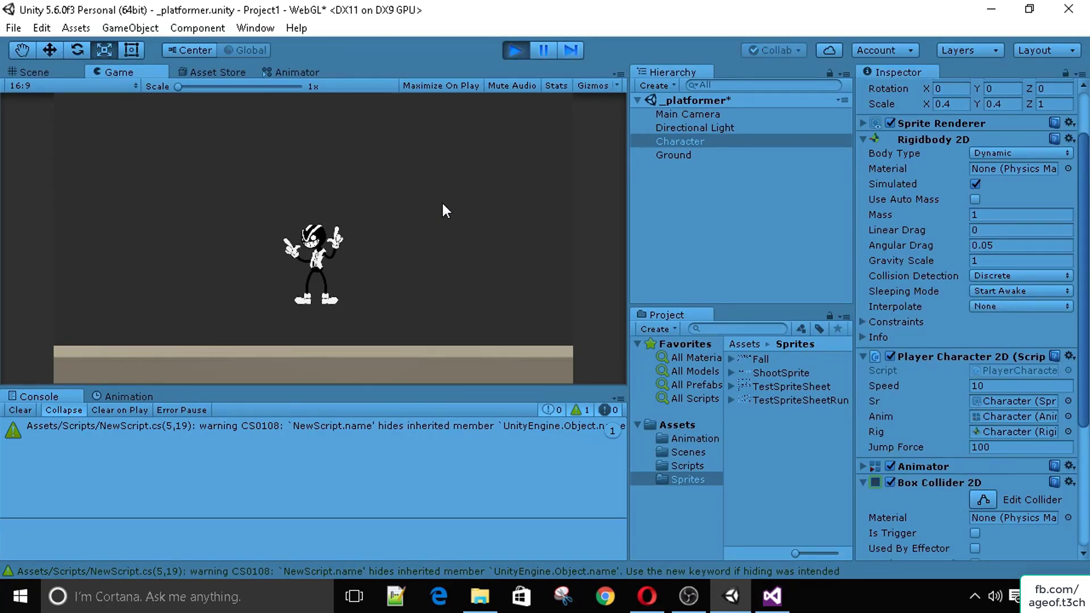
key(Left)
key(Right)
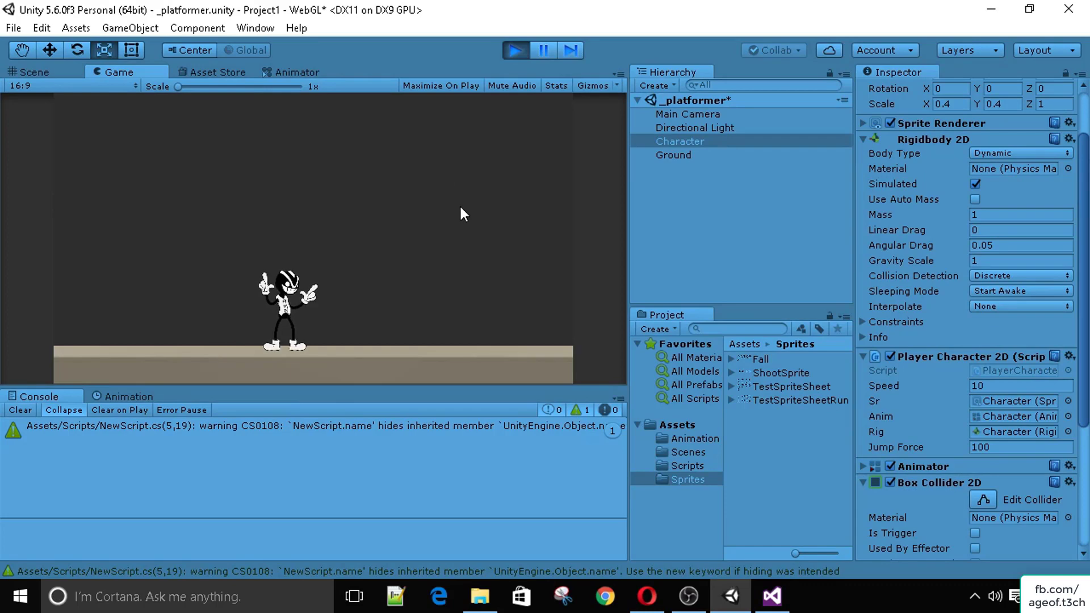
click(514, 51)
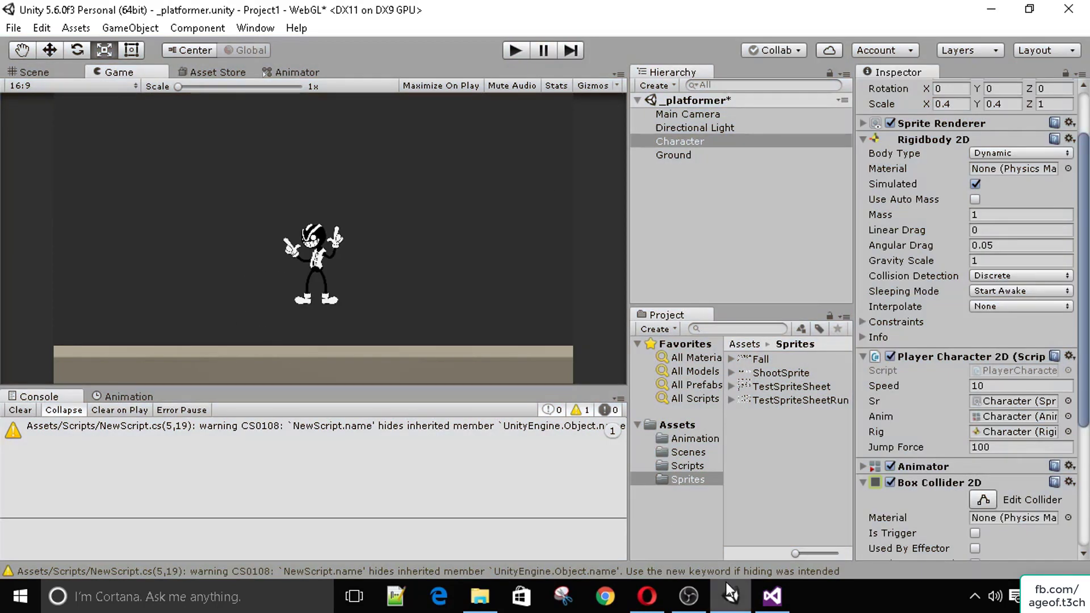
Step: Switch to Visual Studio, remove * Time.deltaTime from the rig.AddForce() call in Movement() and save the script
click(764, 597)
click(427, 282)
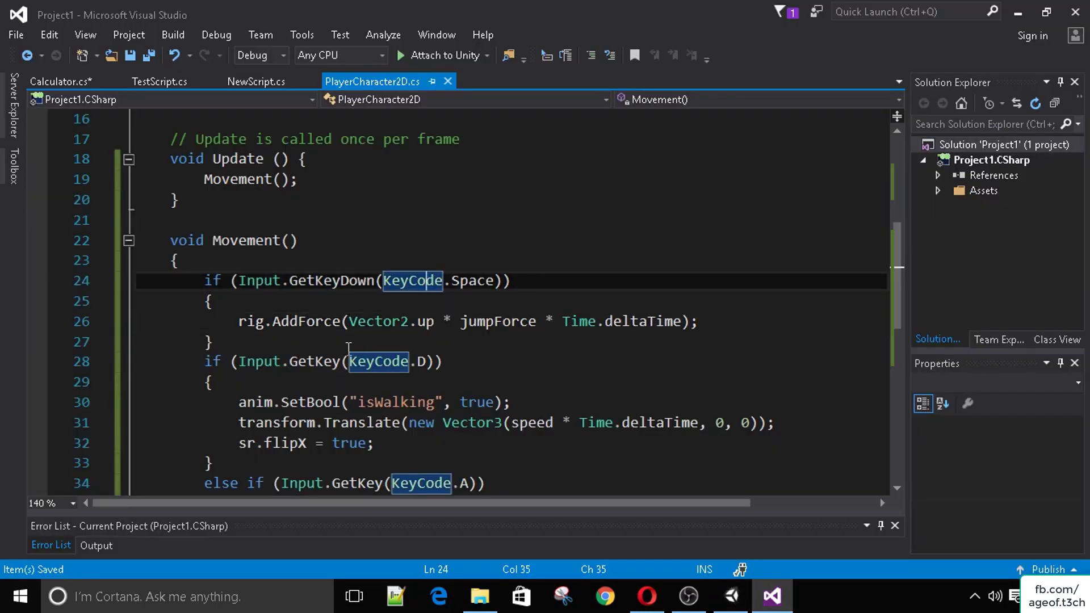
mouse_move(333, 328)
scroll(565, 326, up, 1)
mouse_move(546, 376)
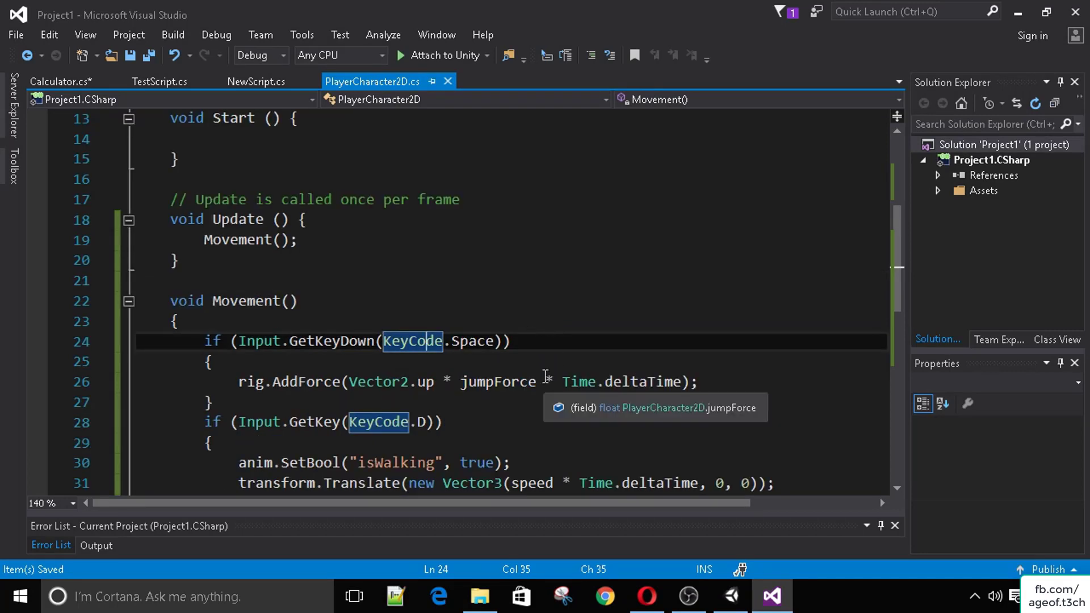
drag(546, 379, 680, 386)
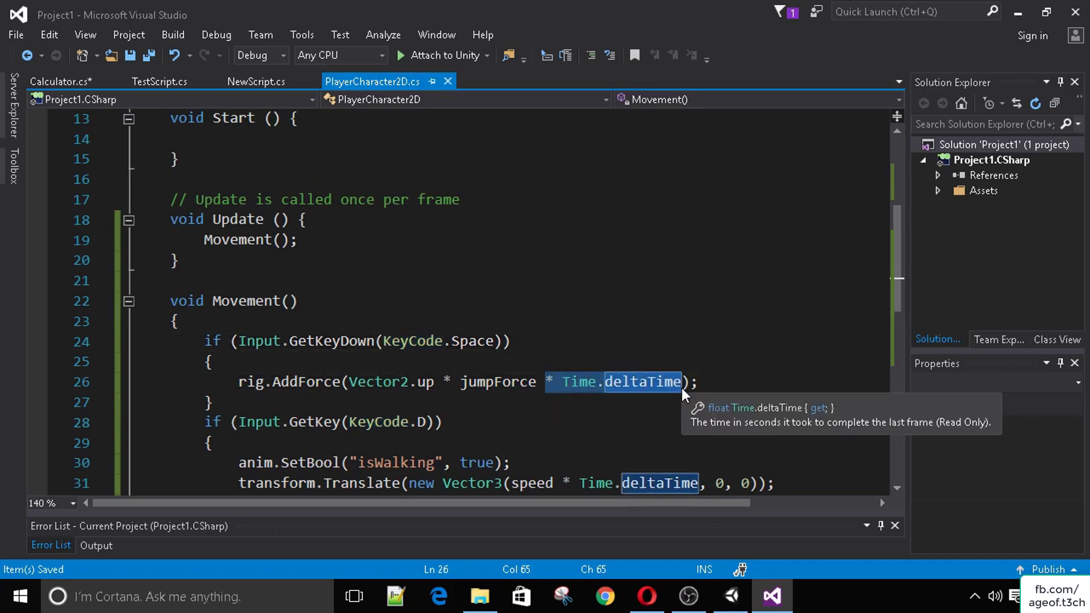
key(BackSpace)
key(ctrl+s)
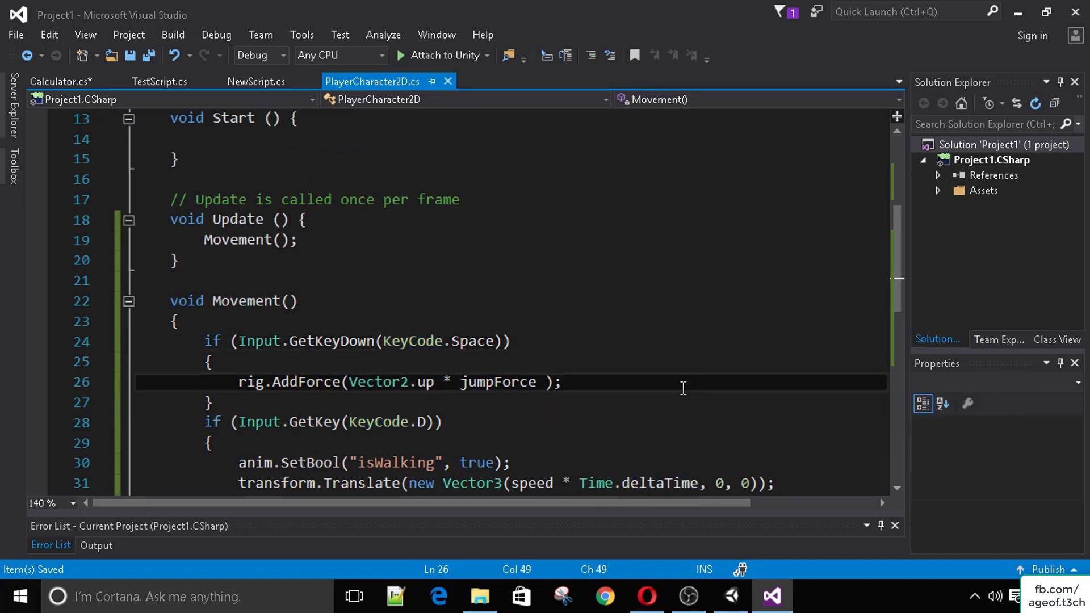
Step: Switch to Unity and play-test the character with the revised jump code, and stop the game
click(732, 596)
click(515, 50)
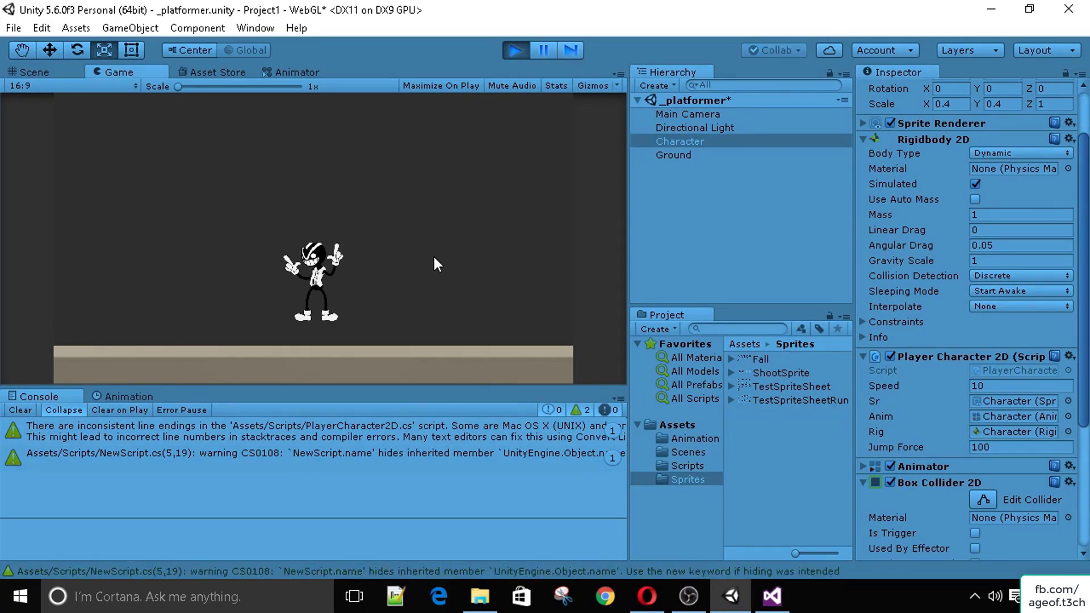
key(Left)
key(Left)
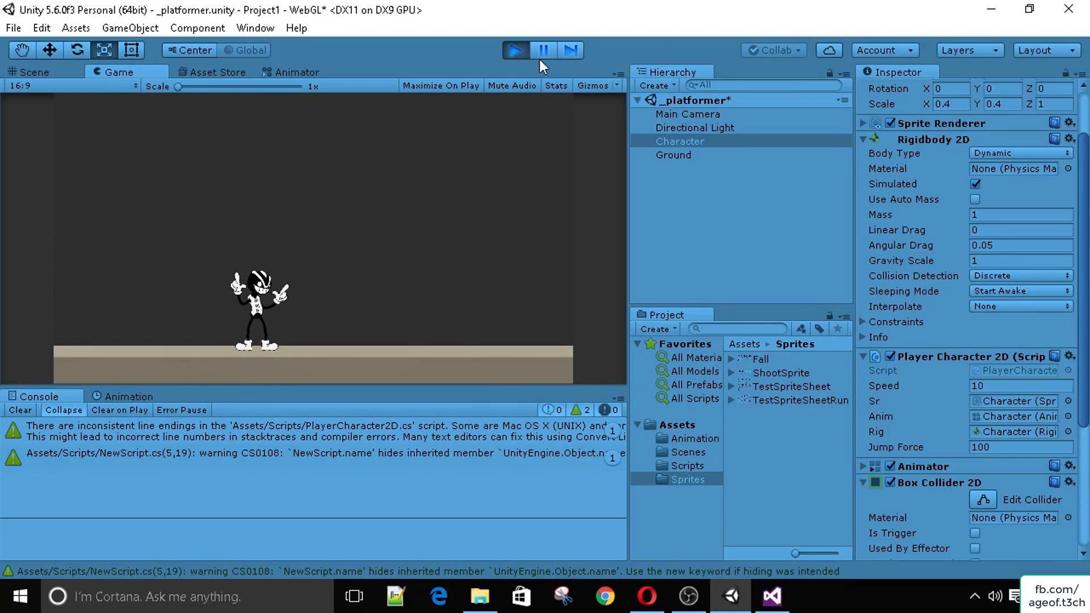
click(514, 50)
Step: Set the Character's Jump Force to 500 and play-test walking and jumping in both directions
click(985, 447)
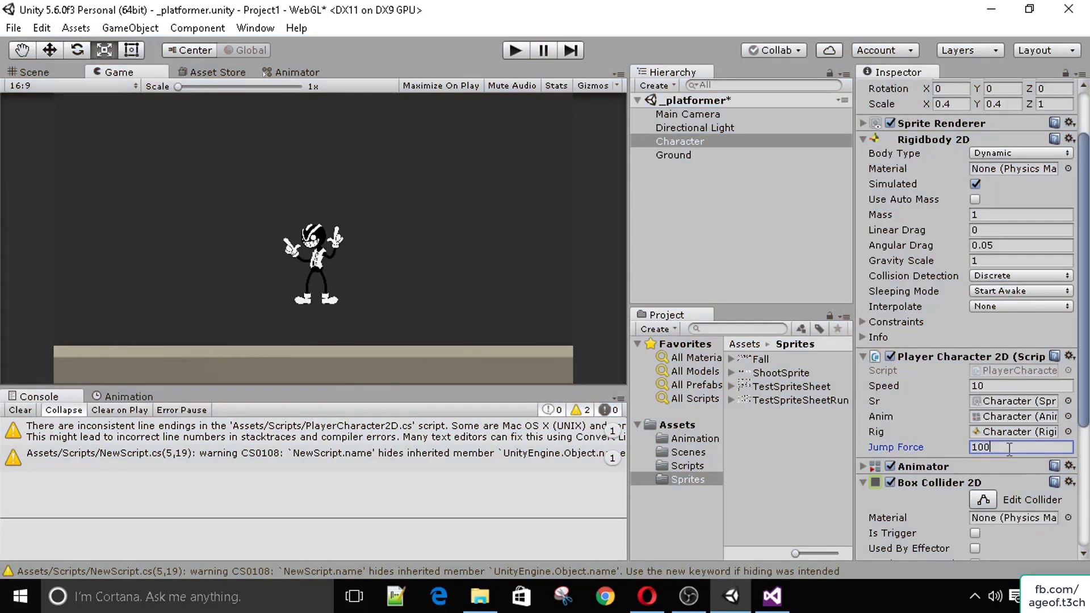
text(500)
click(514, 50)
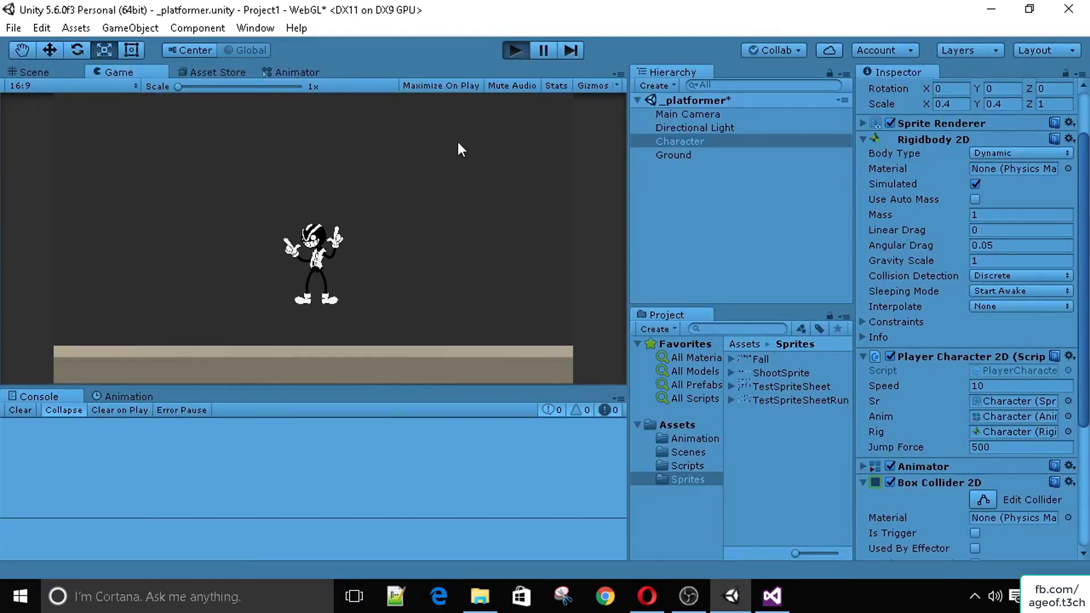
key(Left)
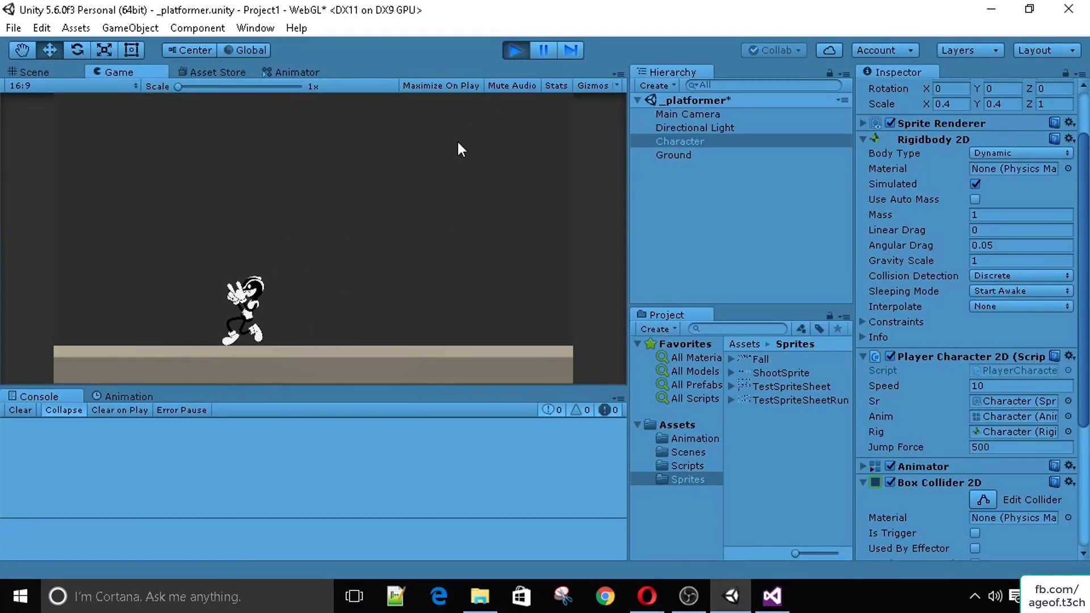
key(space)
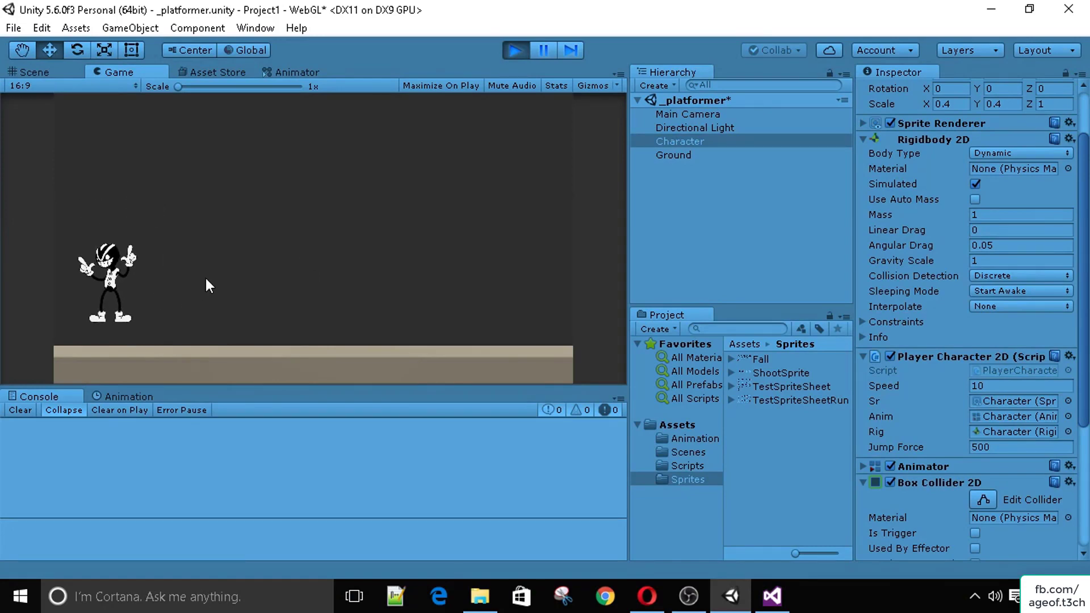
key(Right)
key(space)
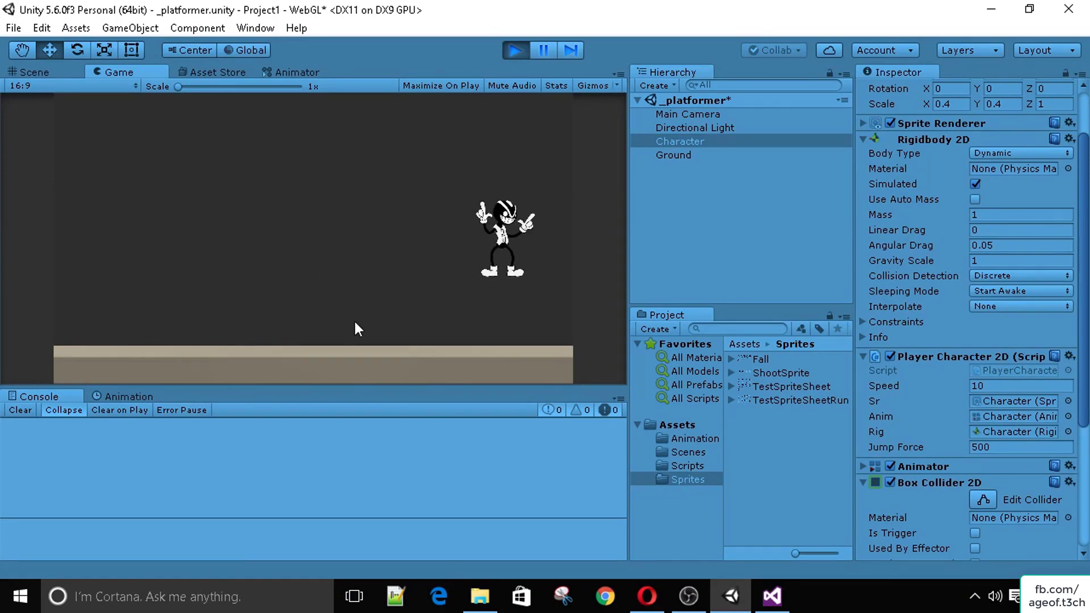
click(508, 53)
Step: Set the Character's Jump Force to 400 and play-test walking and repeated jumps, including in mid-air
click(969, 448)
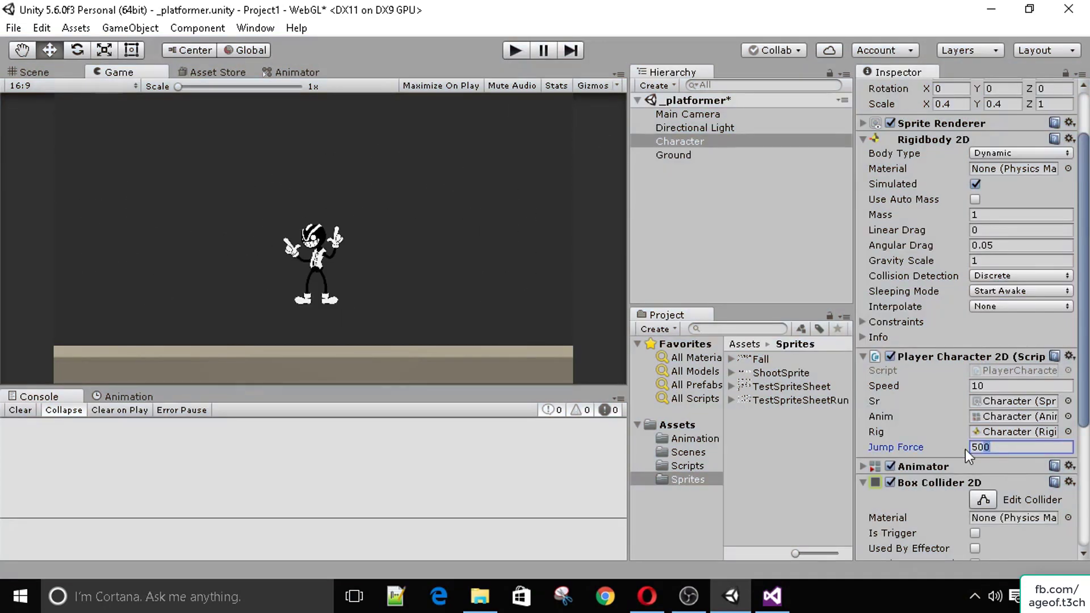
text(400)
click(510, 51)
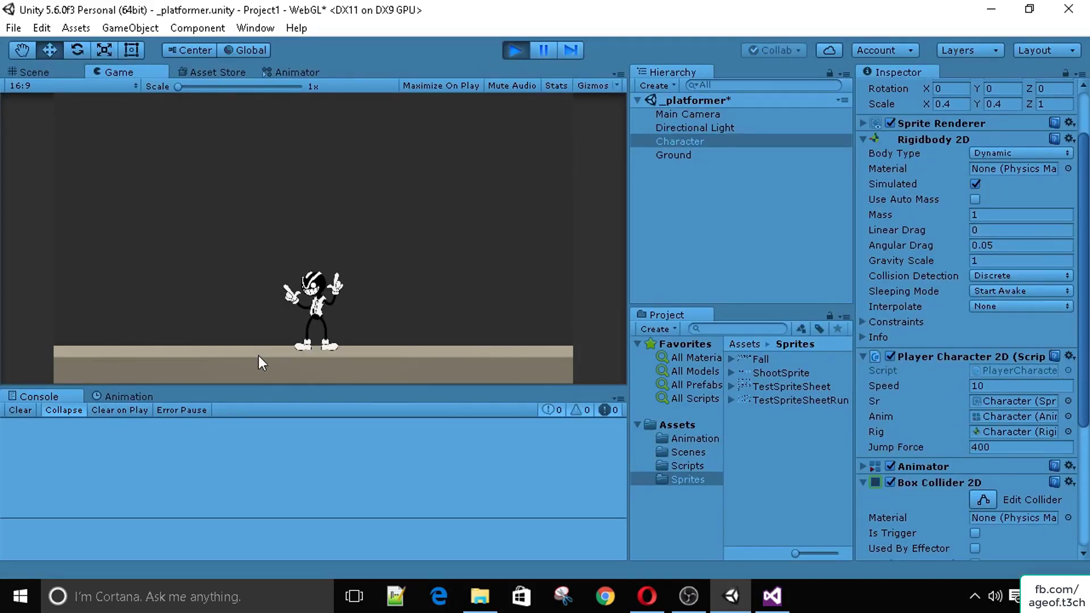
key(a)
key(space)
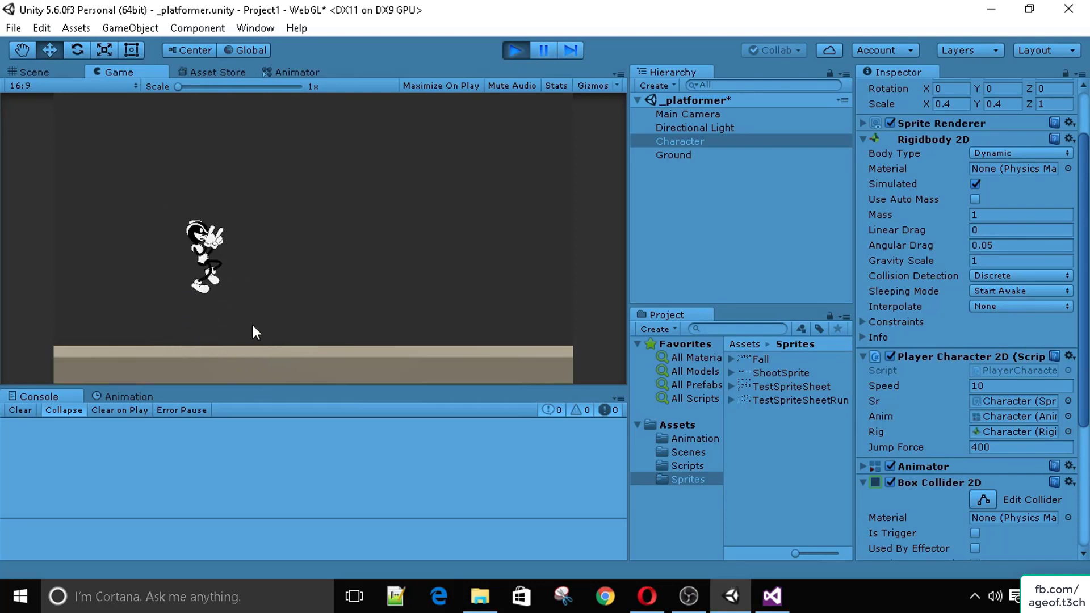
key(d)
key(a)
key(space)
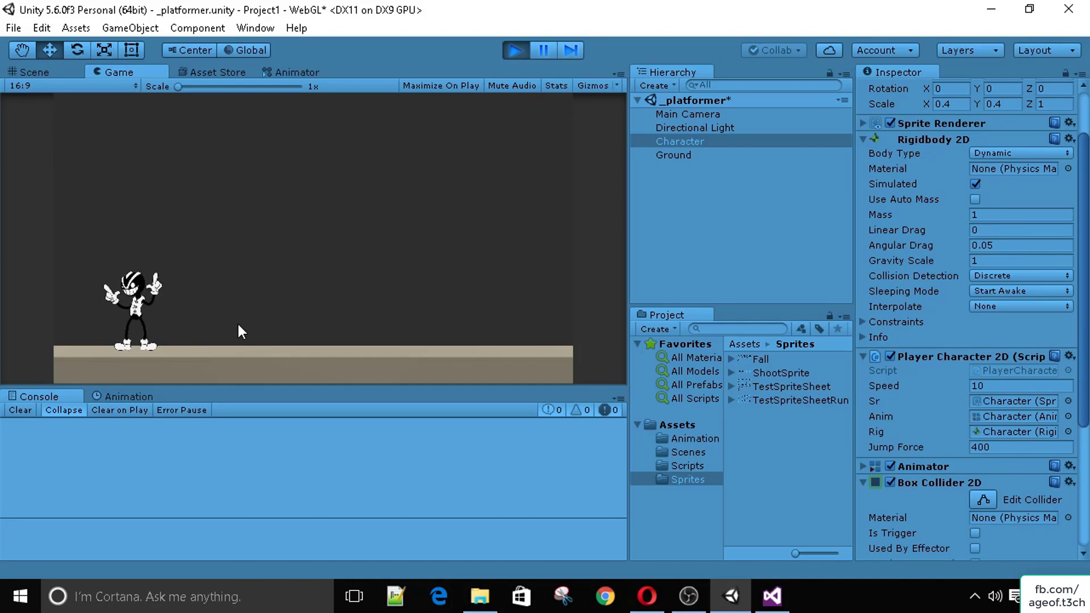
key(d)
key(space)
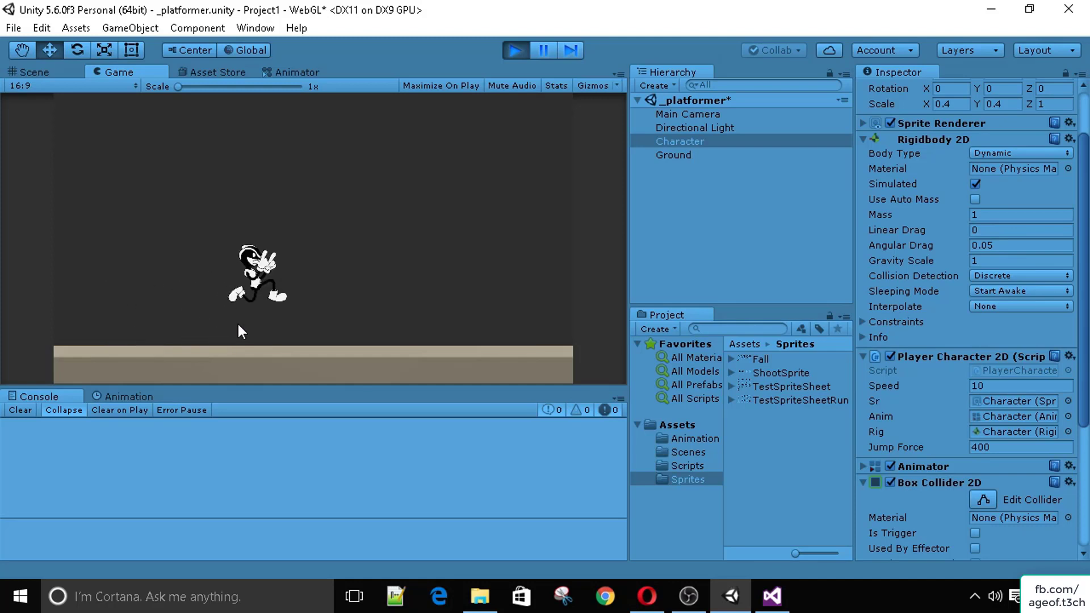
key(a)
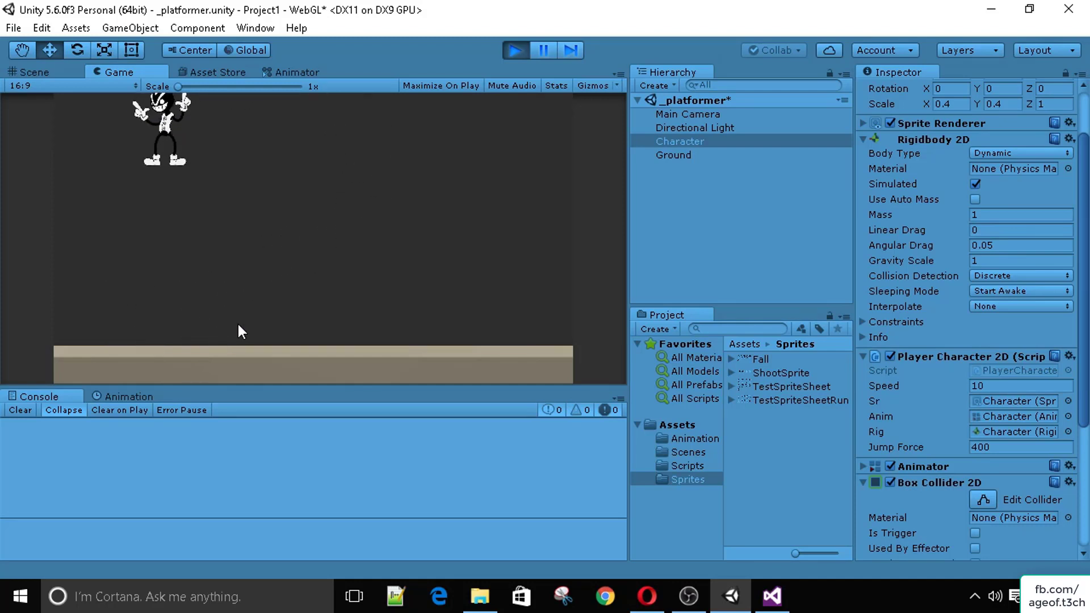
key(space)
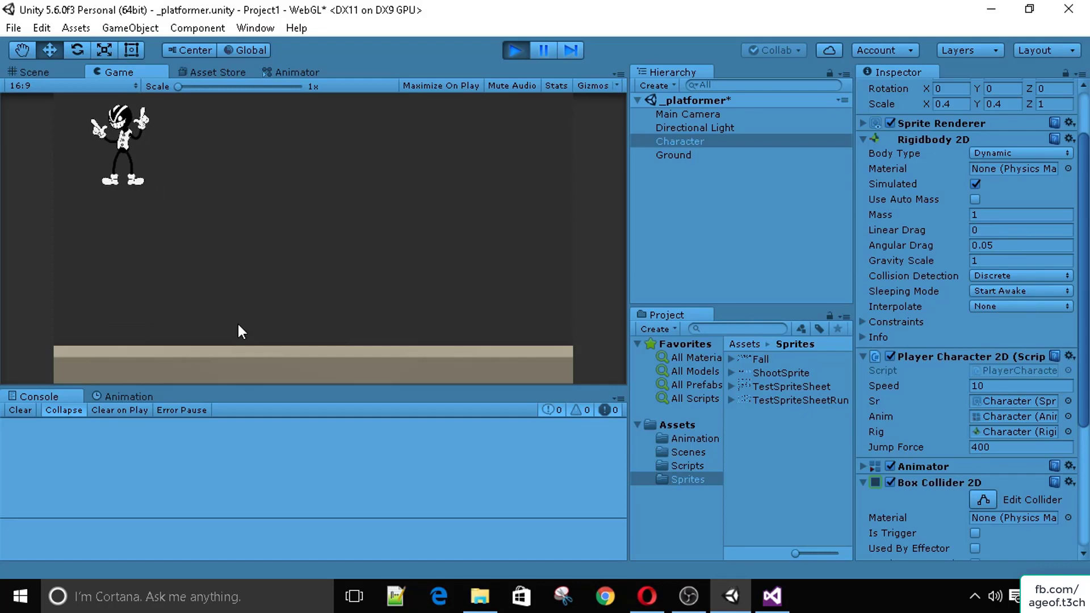
key(d)
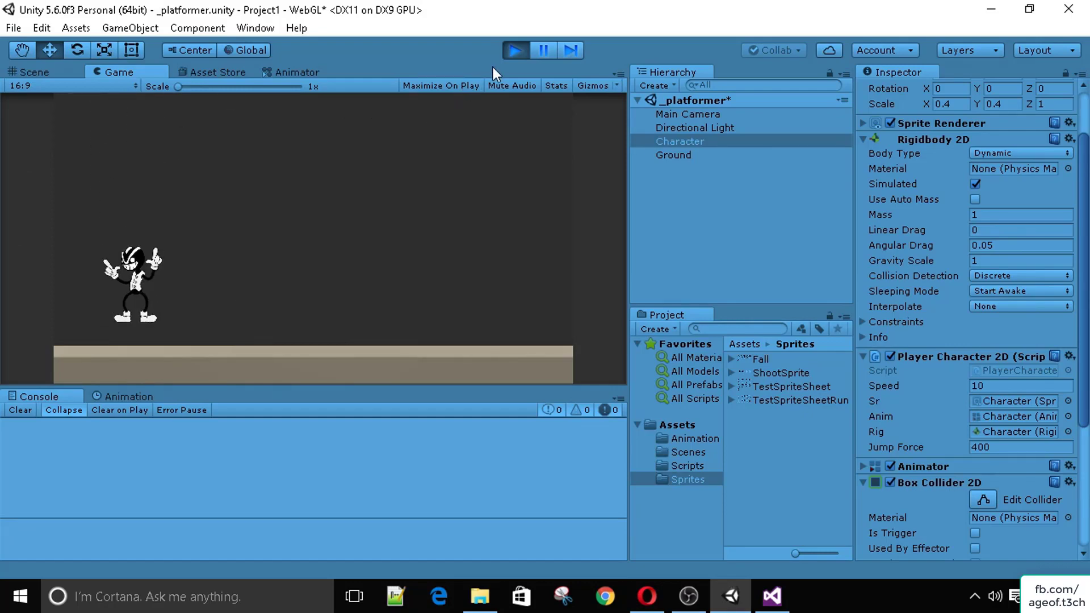
click(515, 50)
Step: Switch to Visual Studio, declare the field bool isGrounded below jumpForce in PlayerCharacter2D.cs and save the script
click(770, 595)
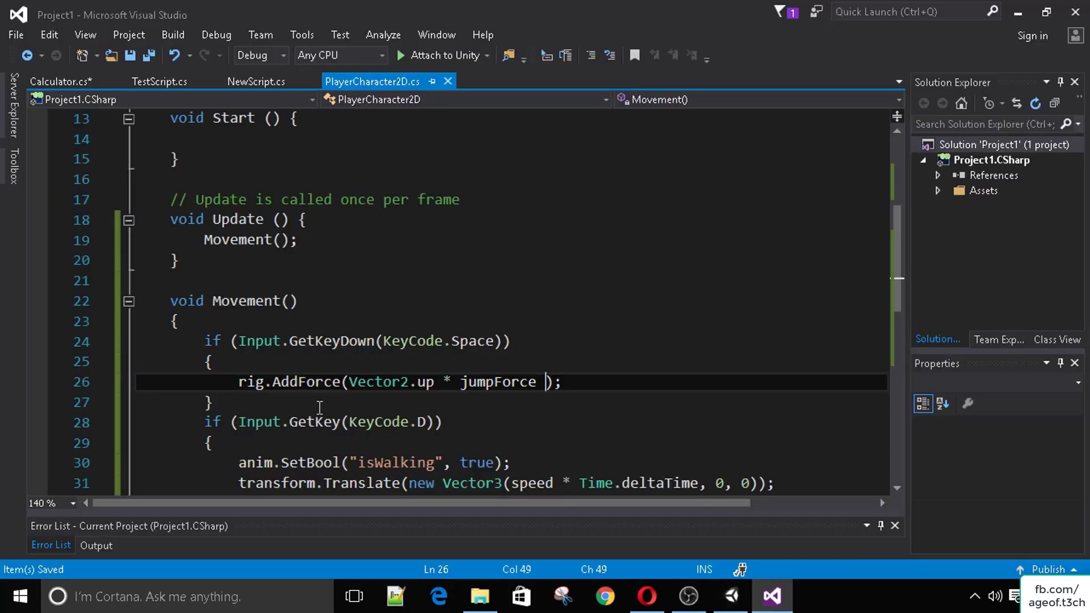
scroll(263, 400, up, 3)
click(389, 258)
key(Return)
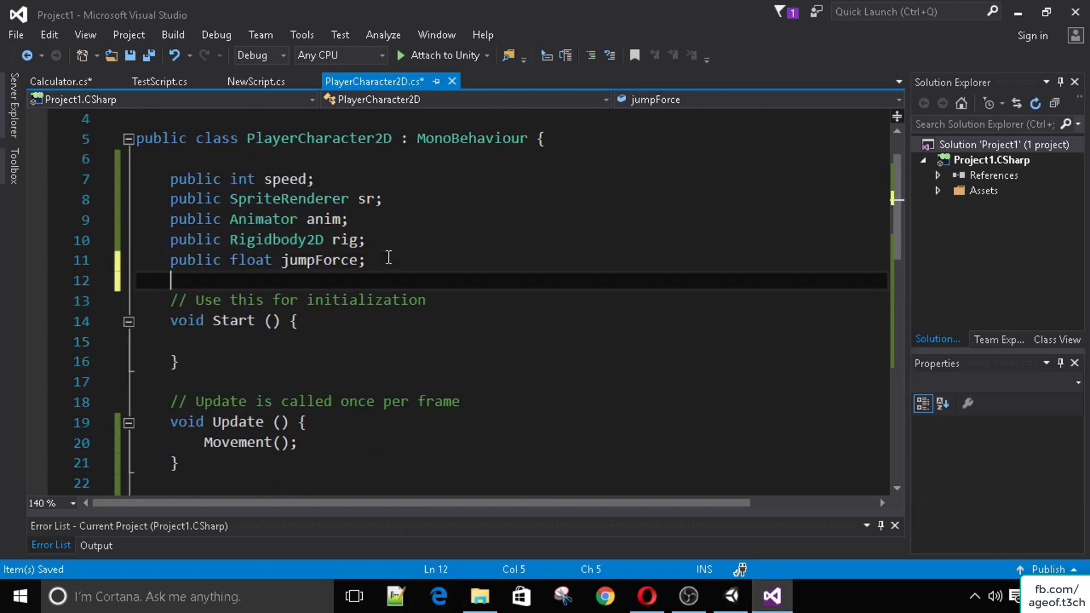
text(bool )
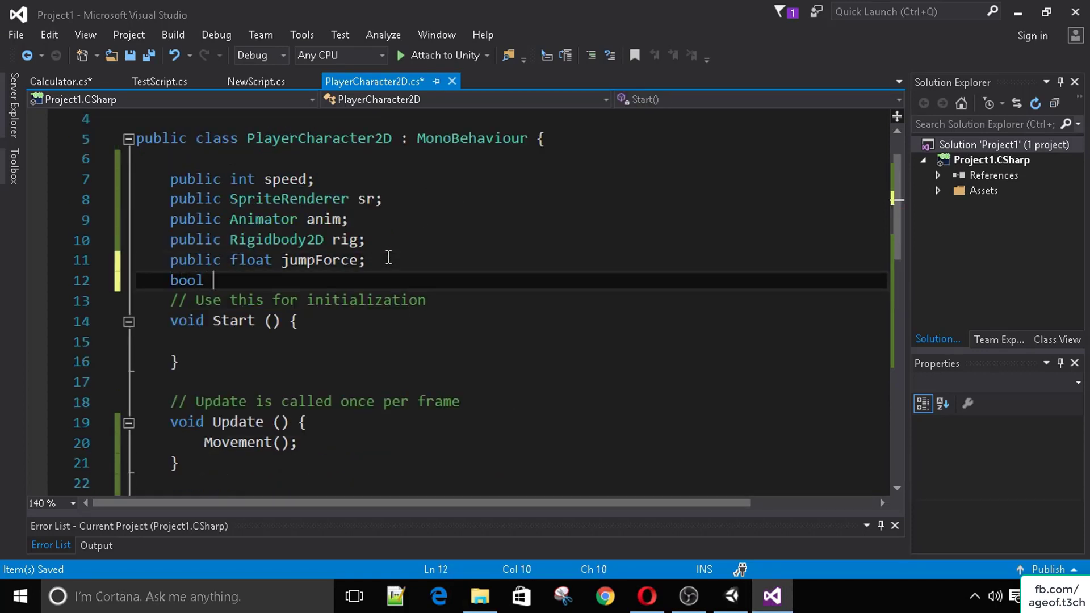
text(isGrounded;)
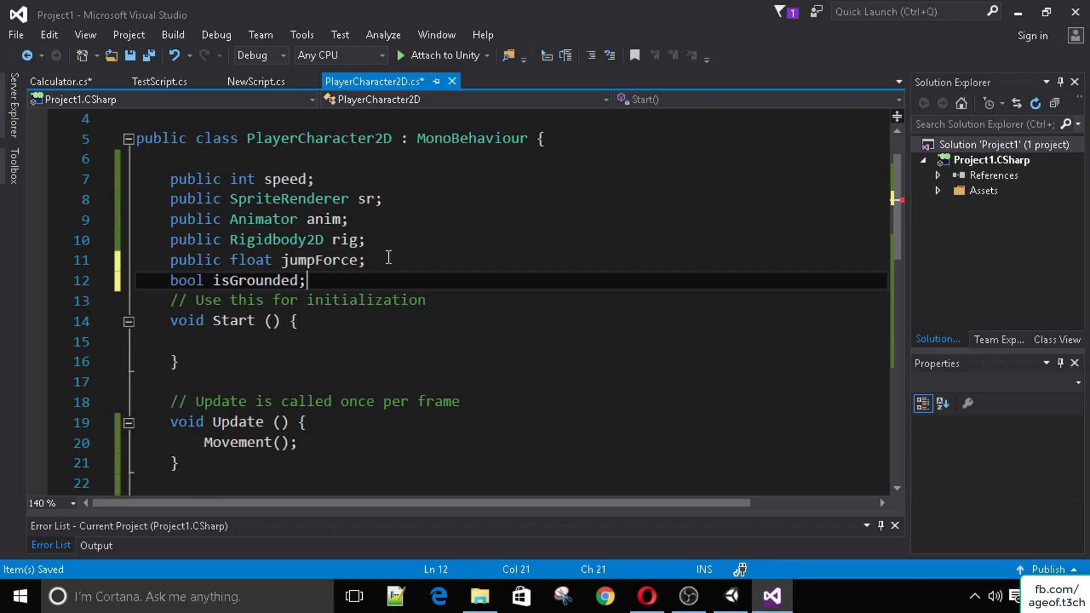
key(ctrl+s)
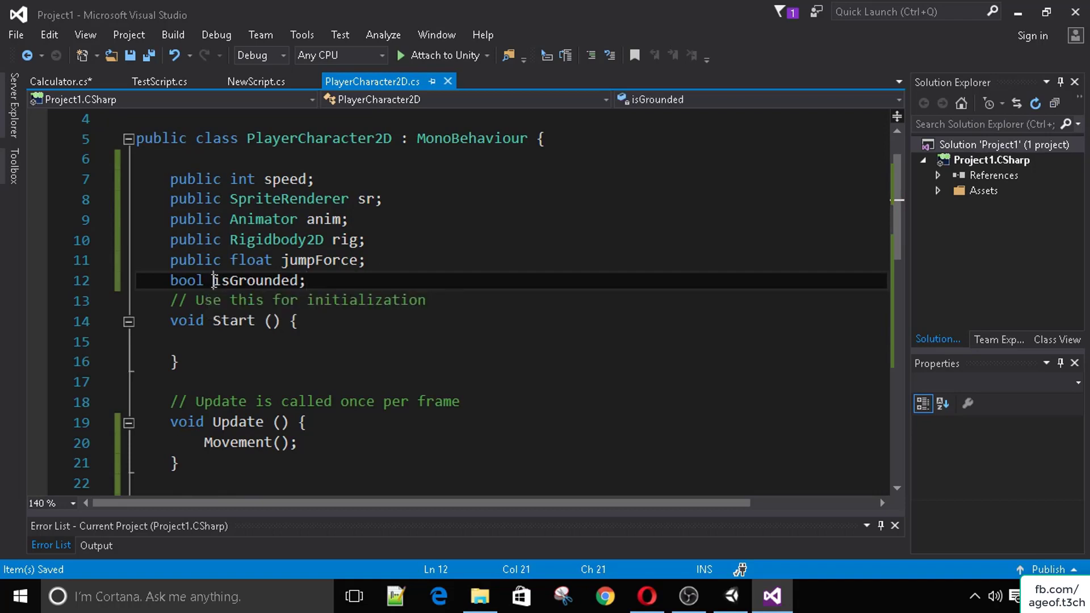
Step: Initialize isGrounded to true inside the Start() method and save the script
drag(215, 280, 320, 285)
click(243, 340)
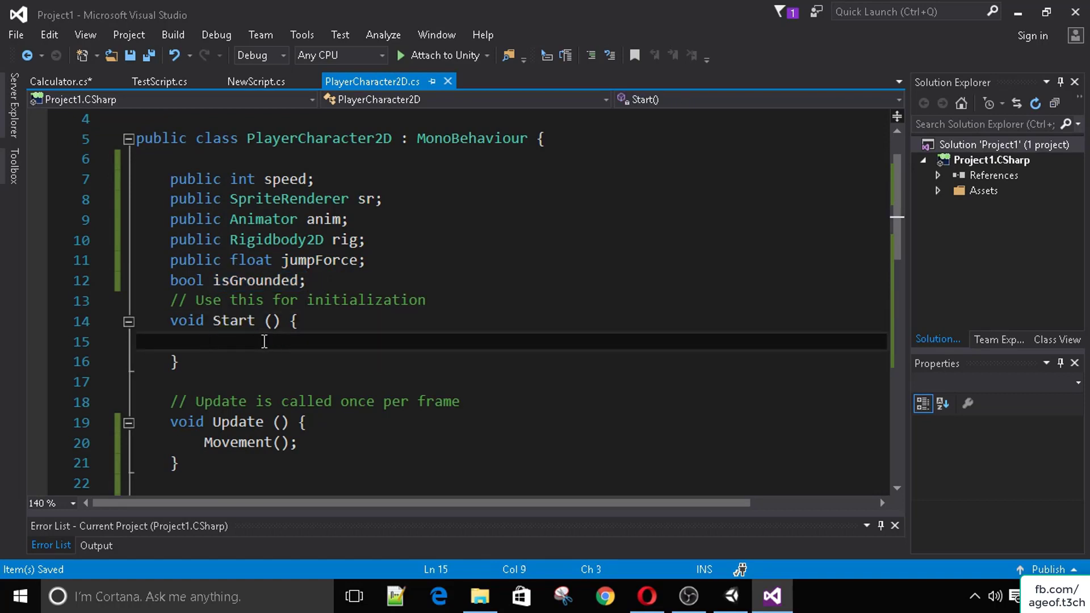
text(is)
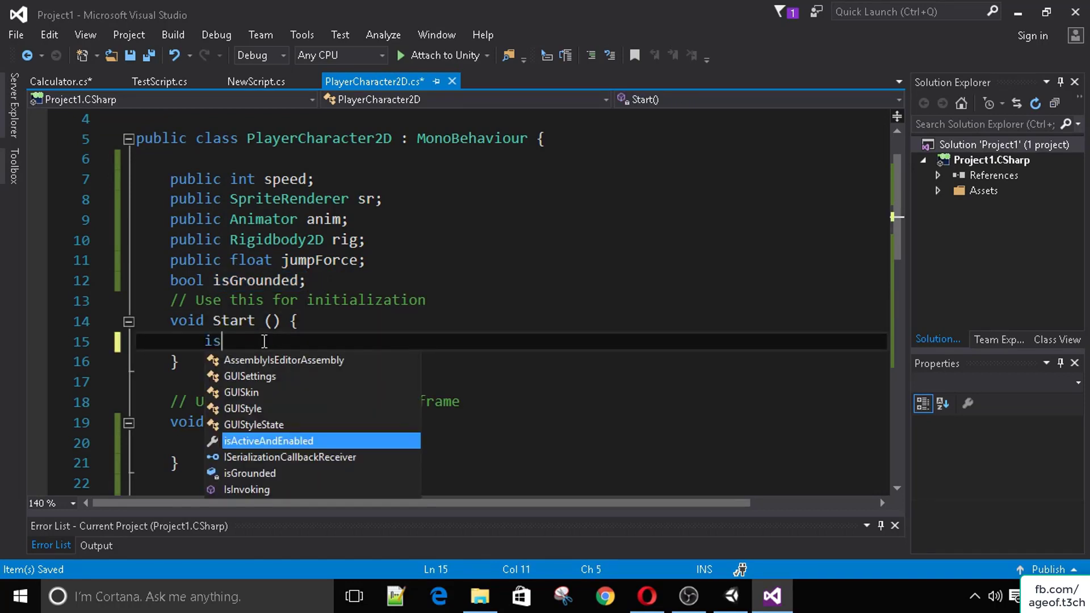
text(Grounded = true;)
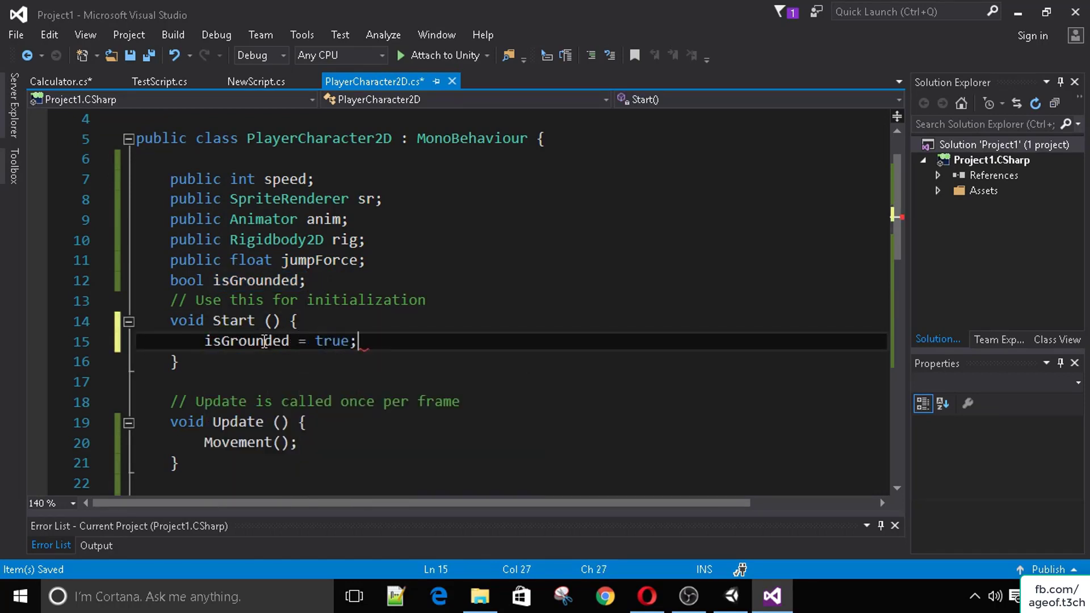
Step: Insert an if(isGrounded) condition above the rig.AddForce line in the Space key block of Movement()
scroll(265, 342, down, 3)
scroll(264, 341, down, 1)
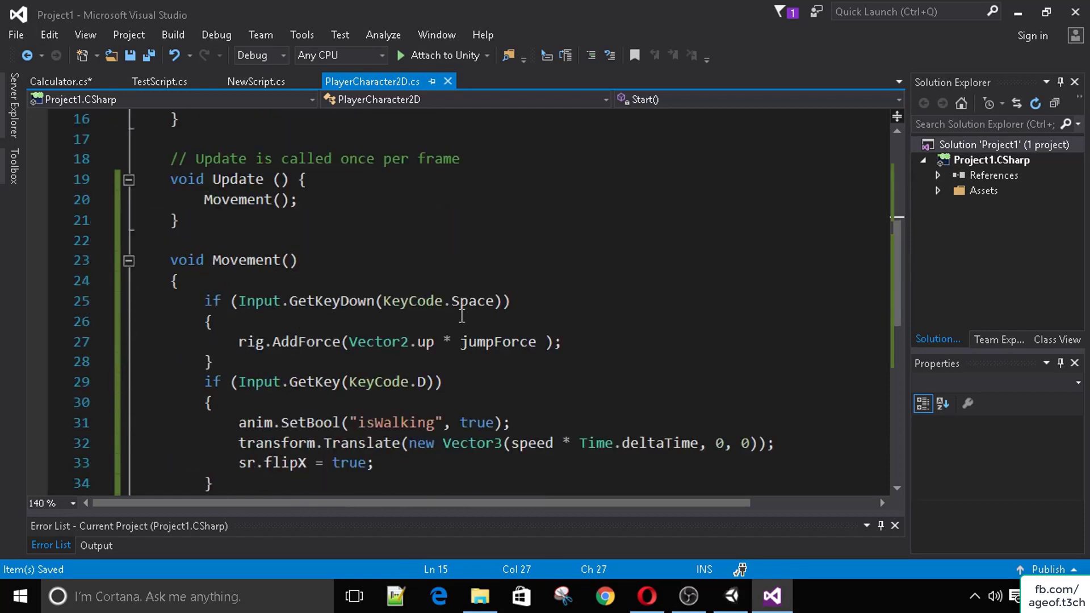
drag(201, 297, 544, 305)
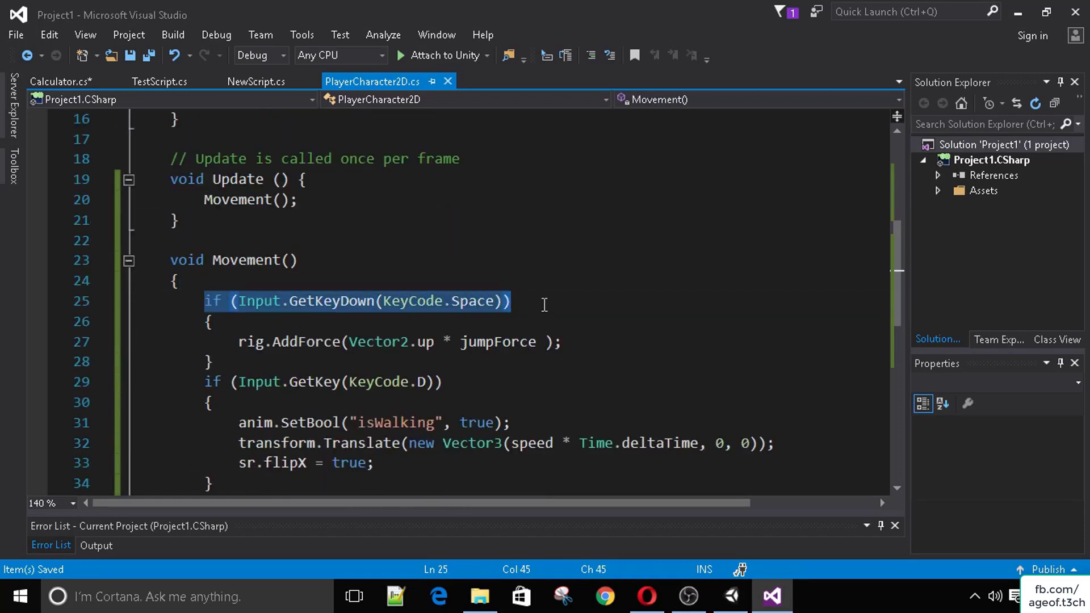
click(465, 321)
key(Return)
text(if)
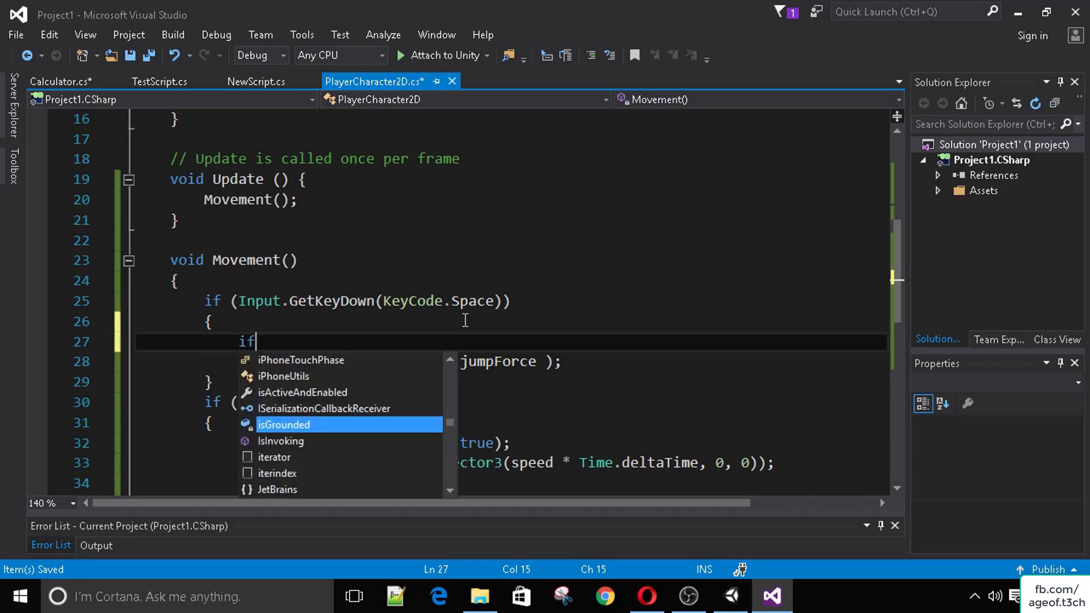
text((isGrounded)
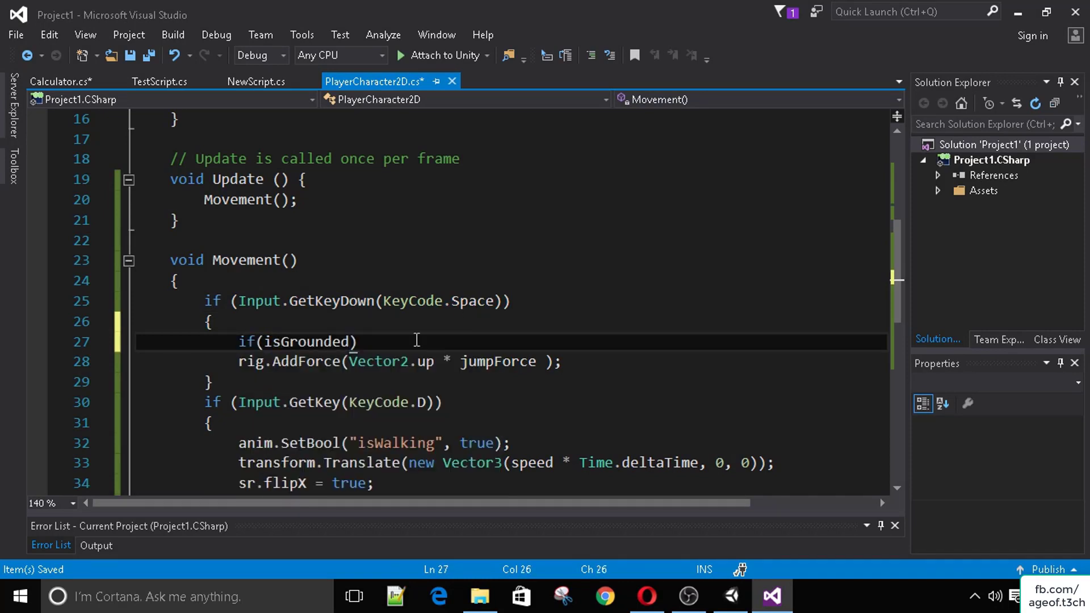
click(267, 341)
text(!)
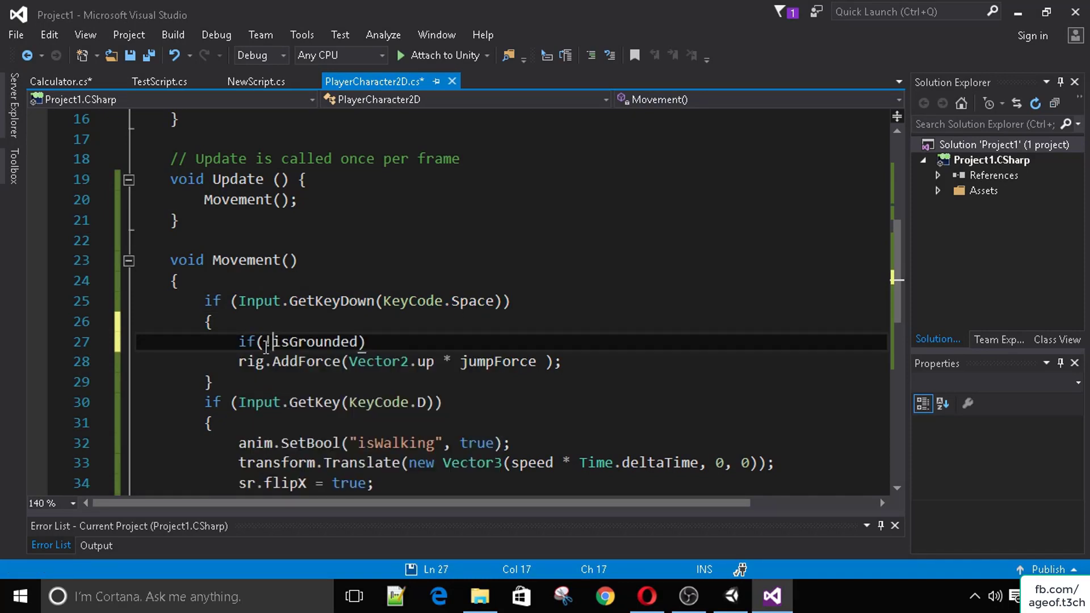
key(ctrl+s)
key(BackSpace)
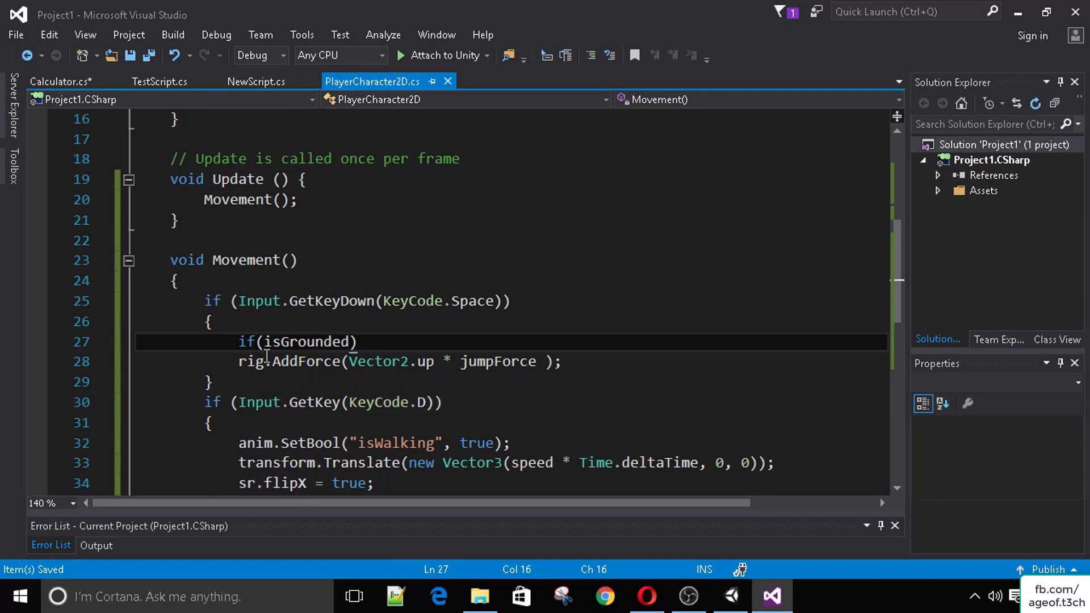
Step: Indent the rig.AddForce line one level under if(isGrounded) and save the script
drag(239, 341, 359, 343)
click(239, 362)
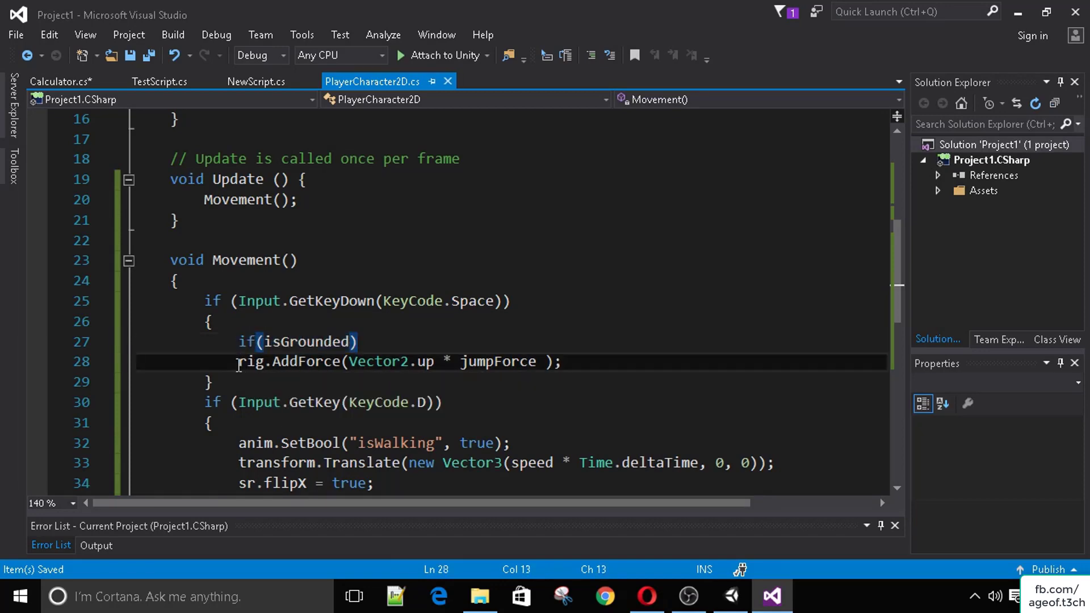
key(Tab)
key(ctrl+s)
scroll(247, 307, down, 2)
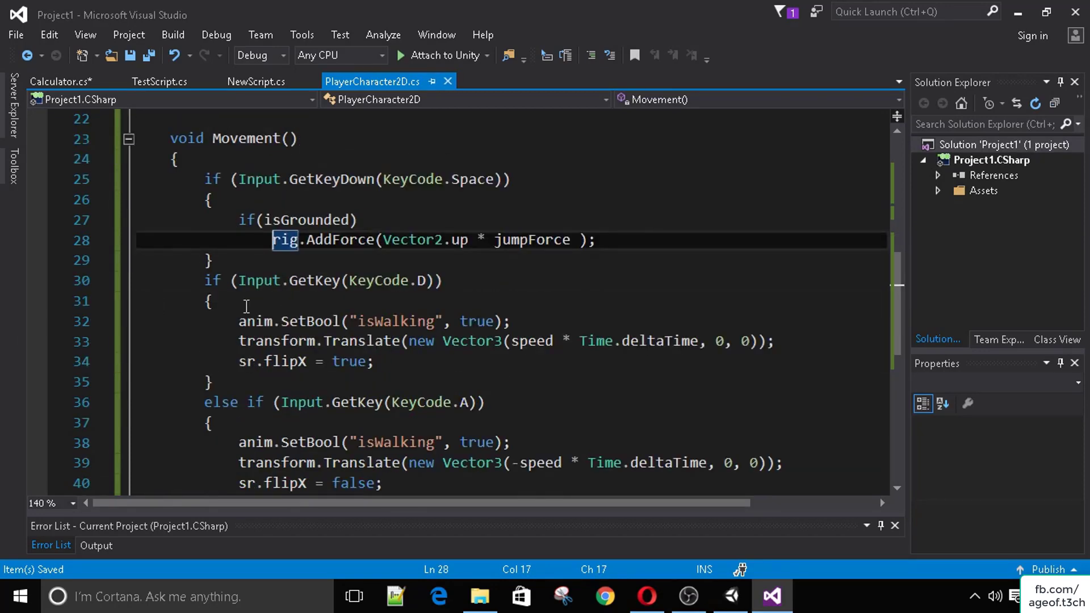
Step: Add an empty pair of braces on separate lines directly below if(isGrounded)
click(245, 309)
scroll(244, 318, down, 3)
scroll(240, 328, up, 4)
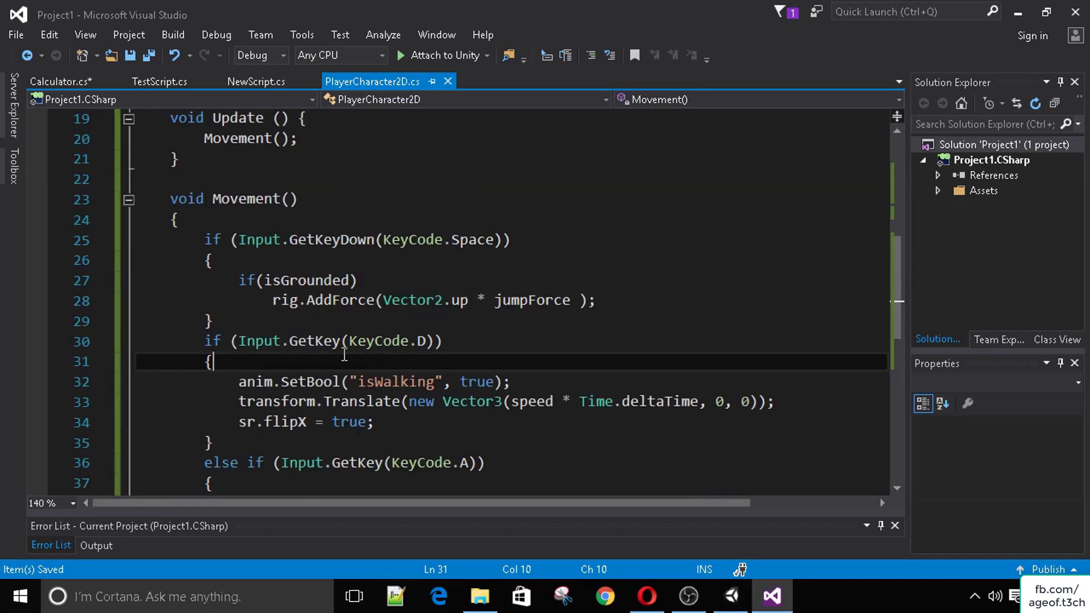
scroll(309, 353, down, 1)
scroll(298, 352, up, 2)
click(389, 343)
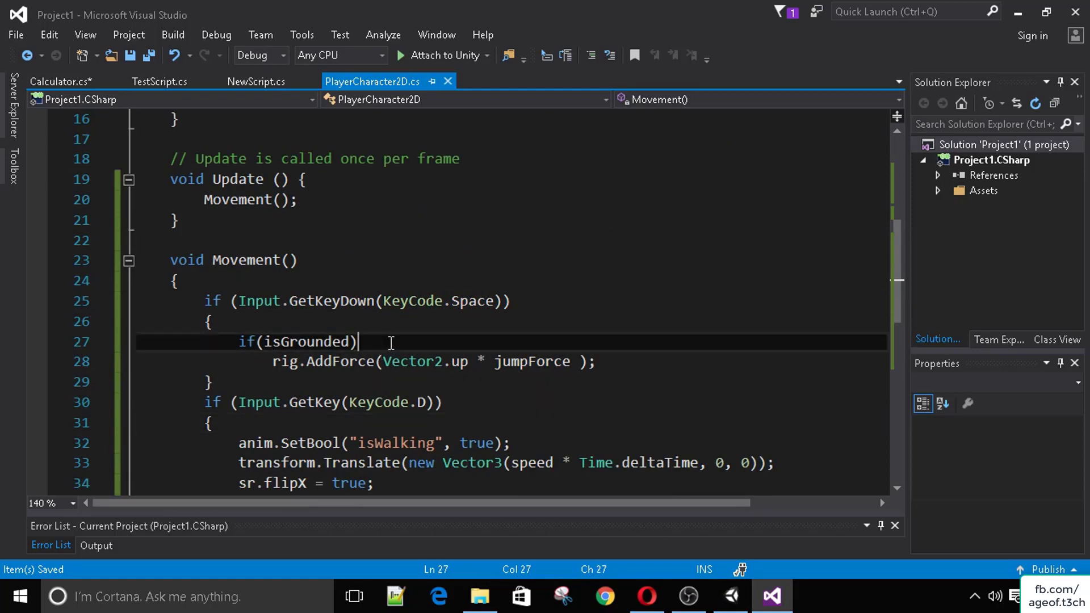
key(Return)
text(P)
key(BackSpace)
text({)
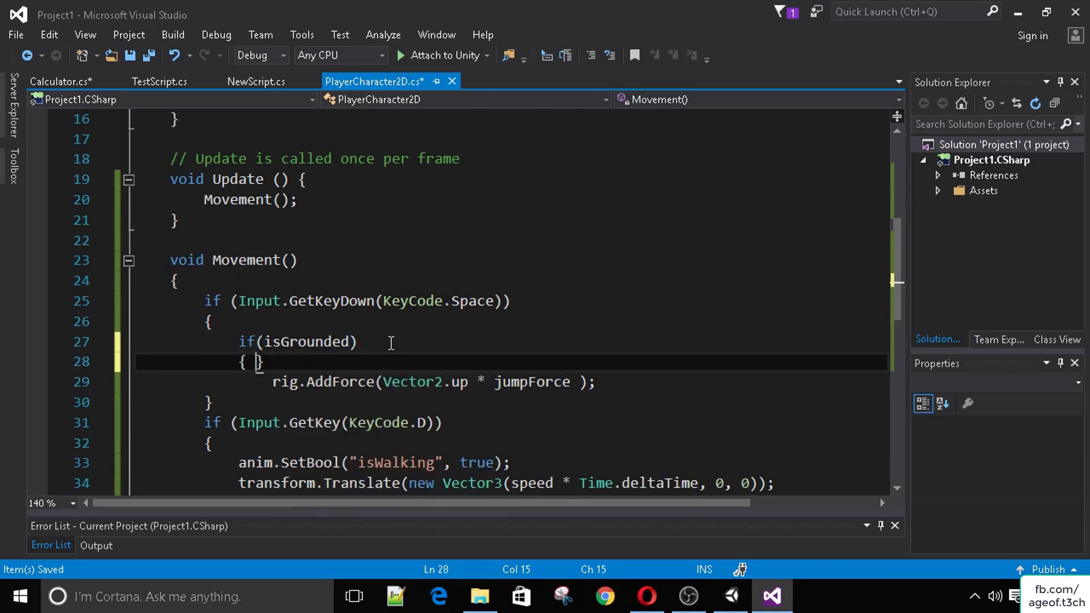
key(Return)
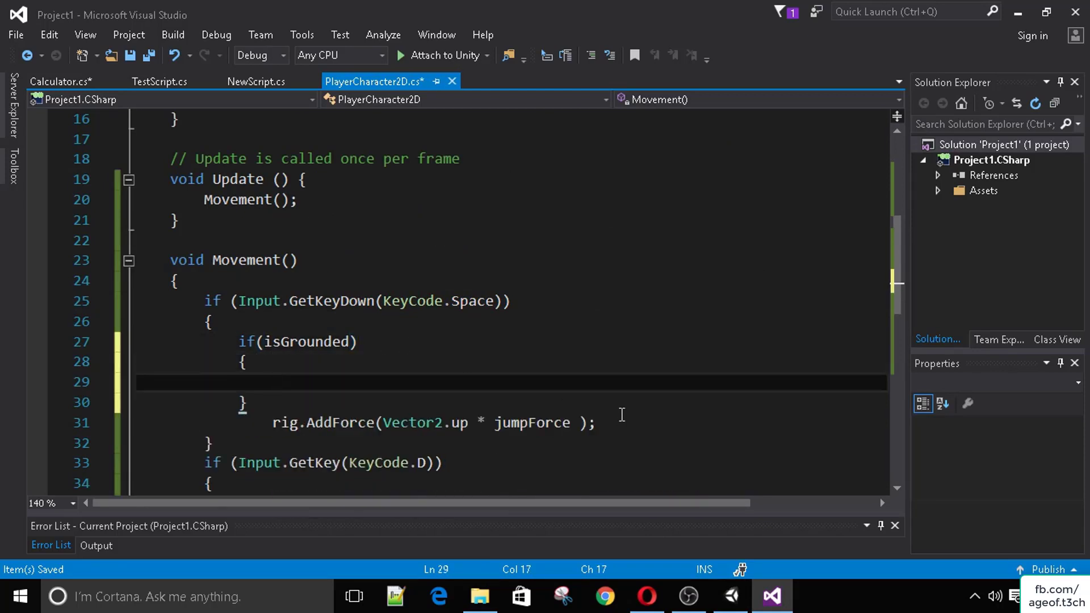
Step: Move the rig.AddForce(Vector2.up * jumpForce) statement inside the braces of the if(isGrounded) block
drag(622, 422, 271, 422)
key(ctrl+x)
click(279, 375)
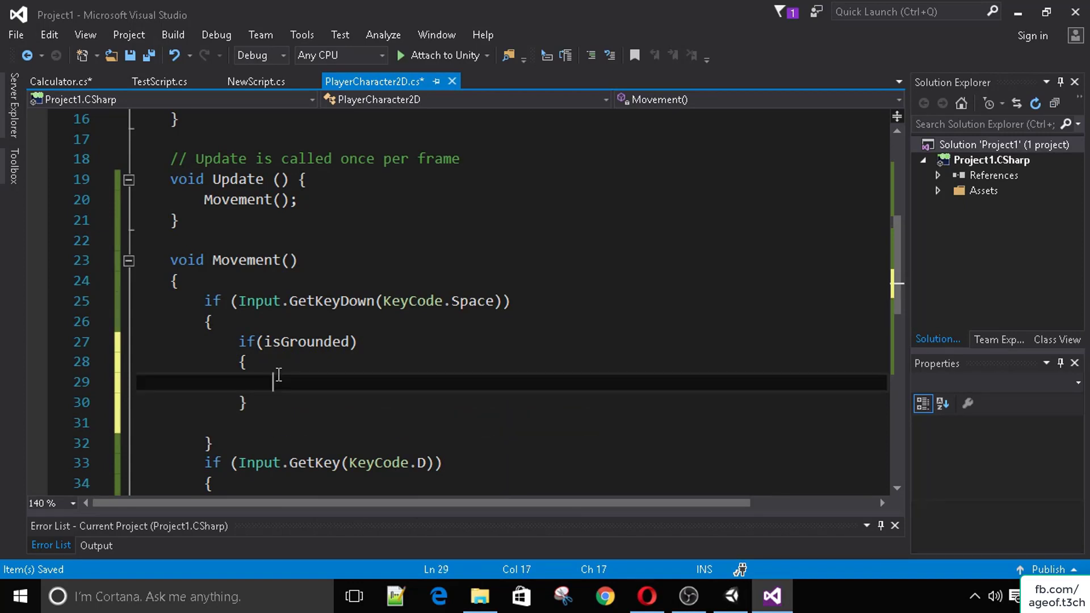
key(ctrl+v)
Step: Add isGrounded = false; below the rig.AddForce statement and save the script
key(Return)
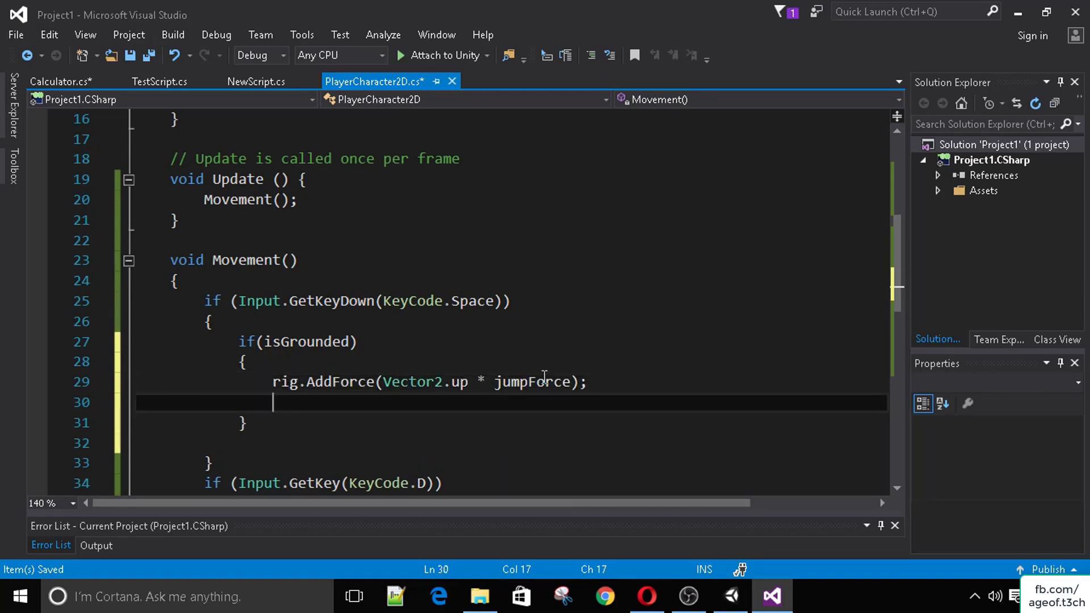
text(isGrounded = )
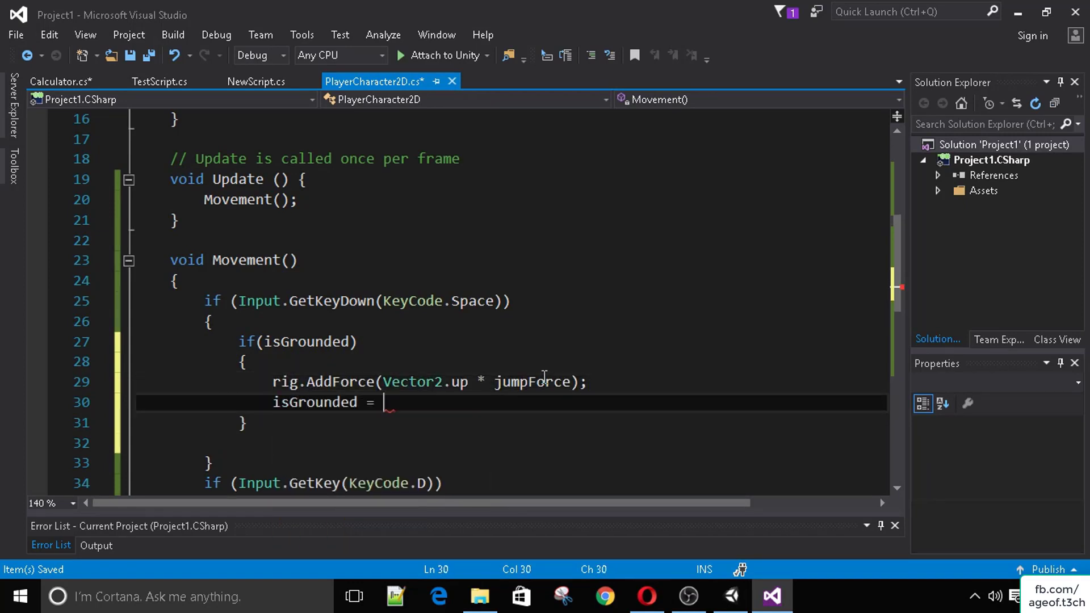
text(false;)
key(ctrl+s)
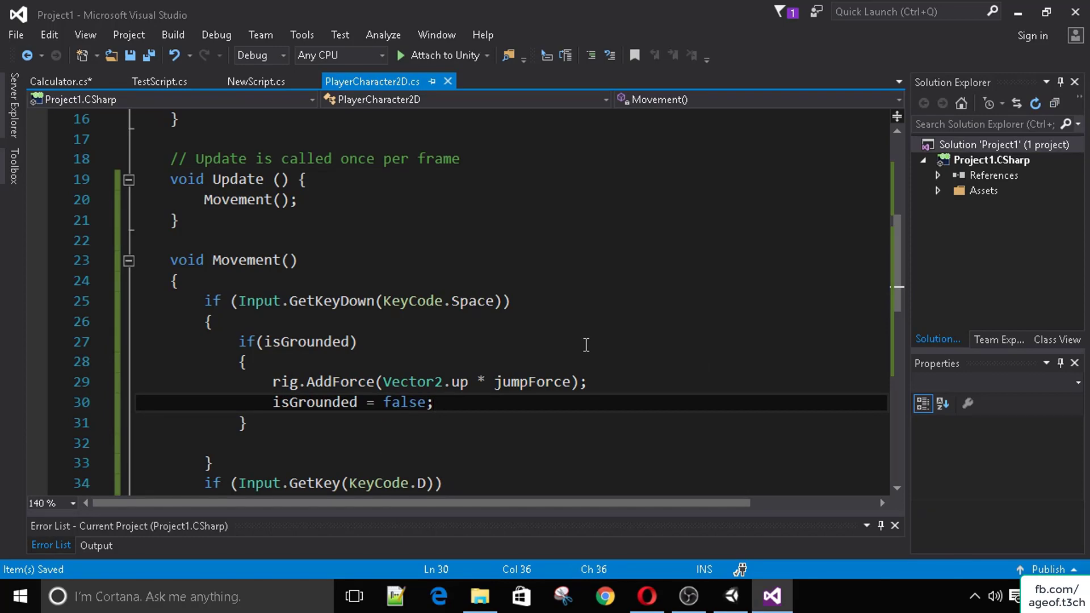
Step: Switch to Unity, play-test walking in both directions and jumping with the grounded check, and stop the game
key(alt+Tab)
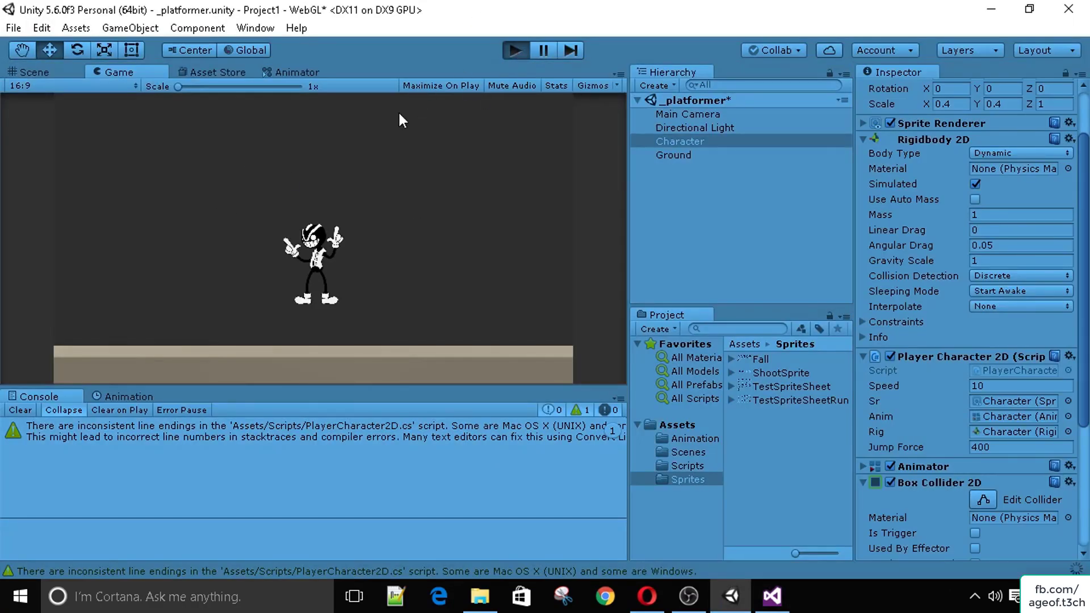
key(a)
key(d)
key(a)
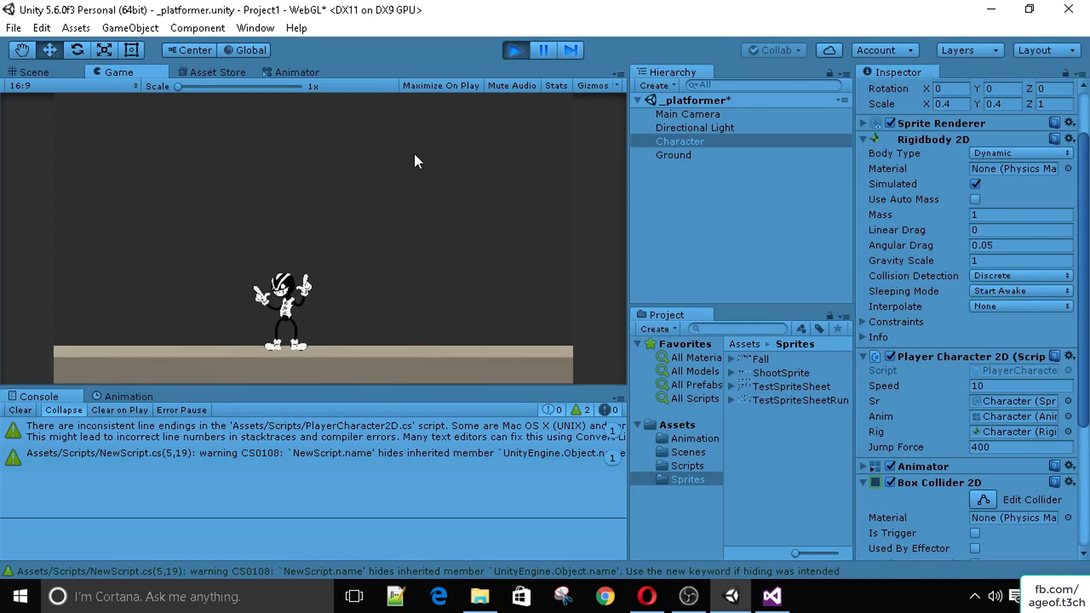
key(space)
key(d)
key(a)
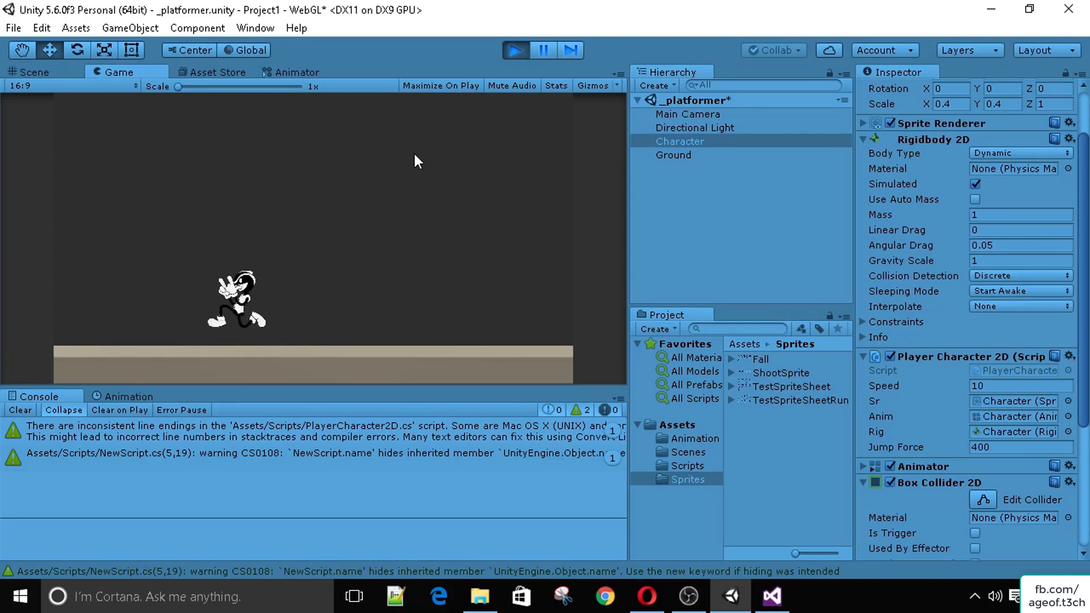
key(d)
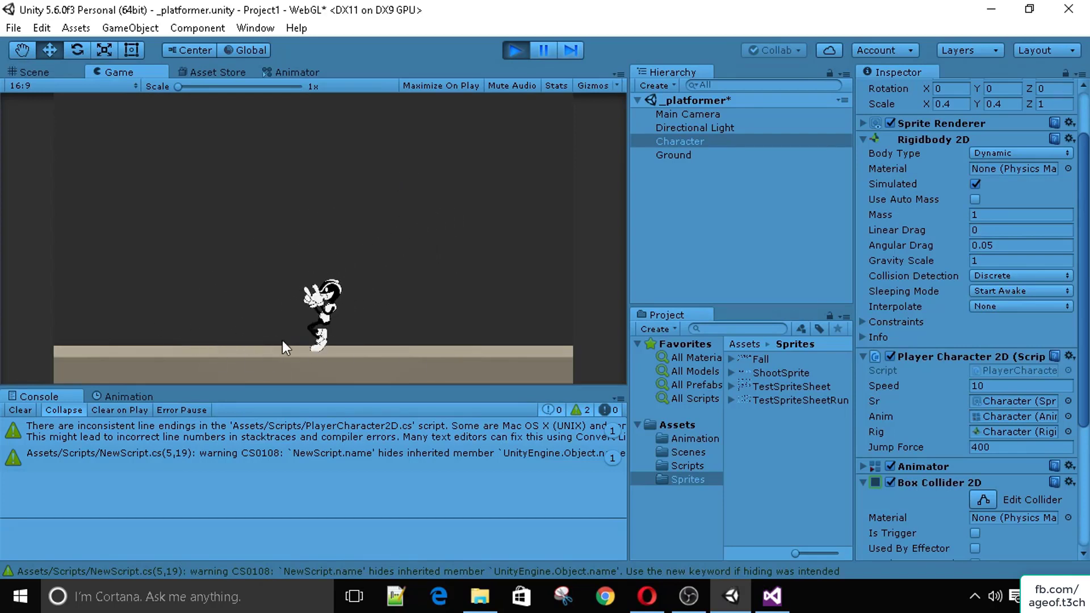
key(a)
key(d)
click(505, 45)
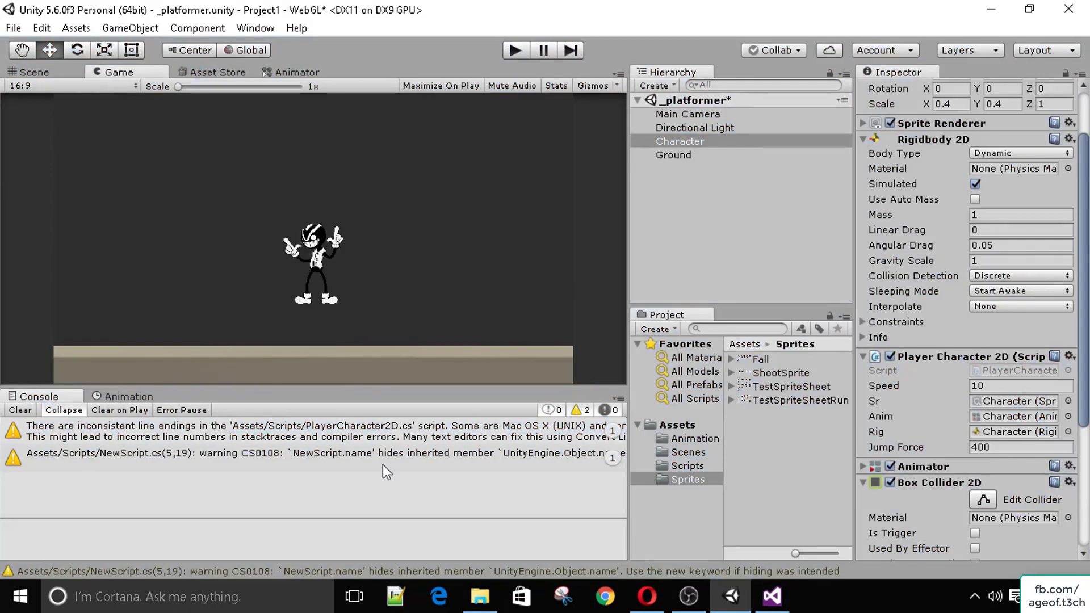
Step: Switch to Visual Studio and insert new lines below the closing brace of Movement() in PlayerCharacter2D.cs
click(772, 596)
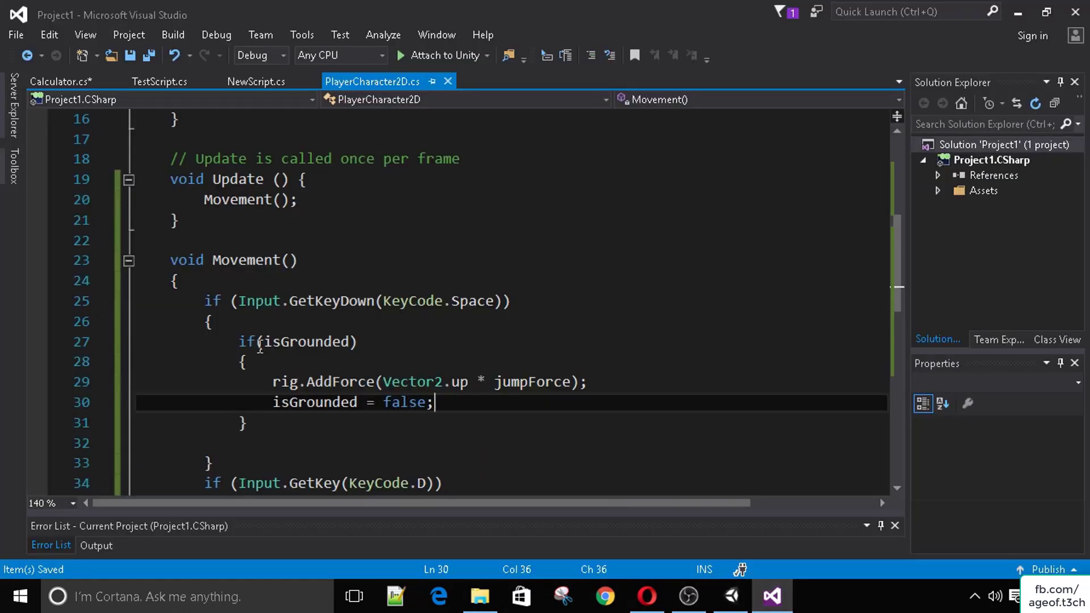
drag(260, 347, 351, 346)
click(386, 342)
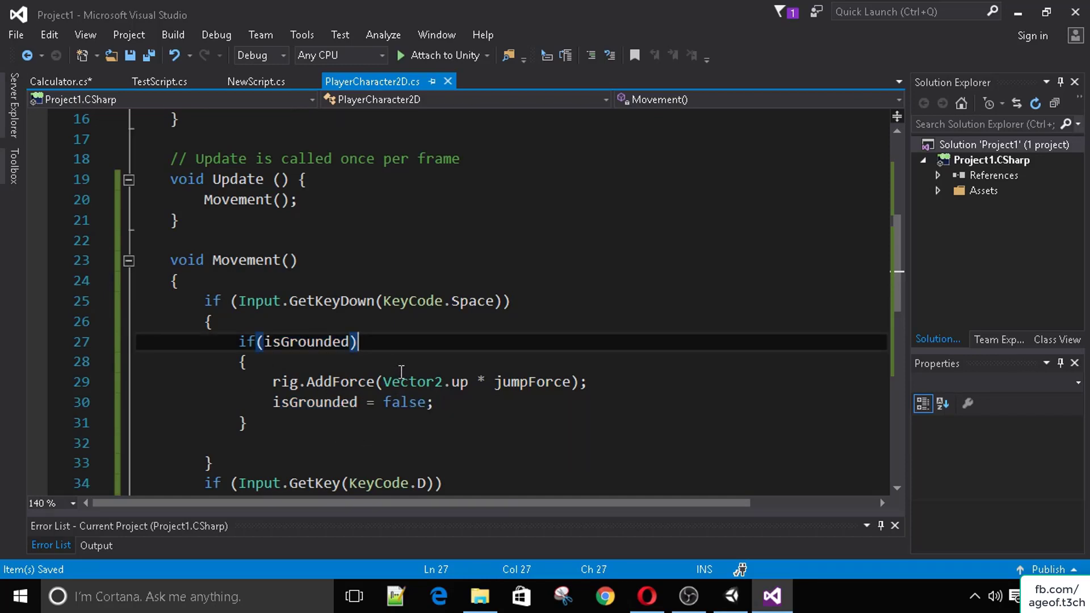
scroll(402, 371, down, 3)
scroll(386, 358, up, 1)
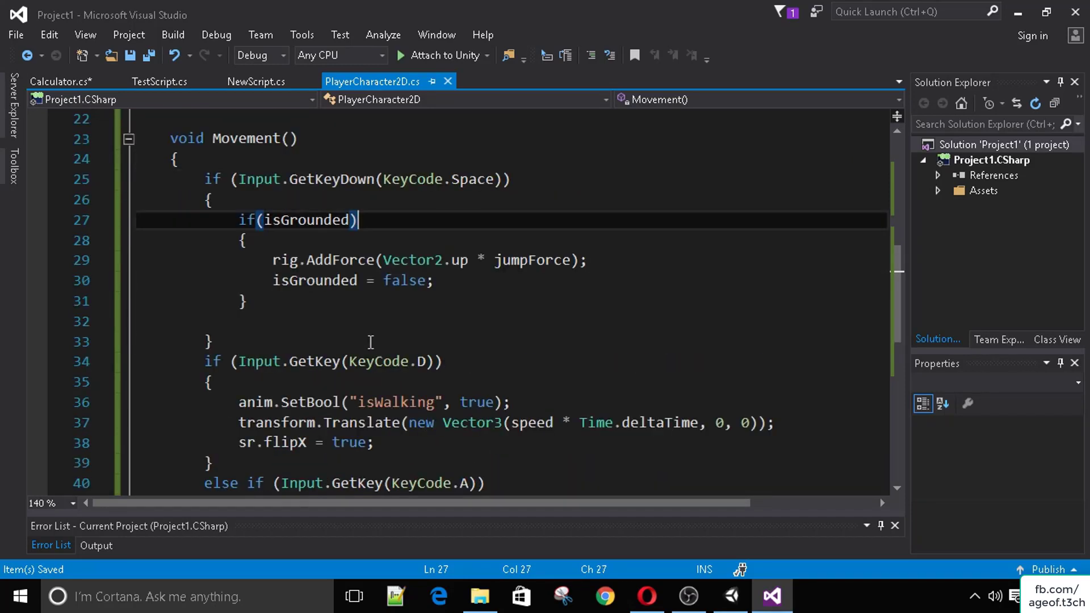
scroll(366, 253, down, 2)
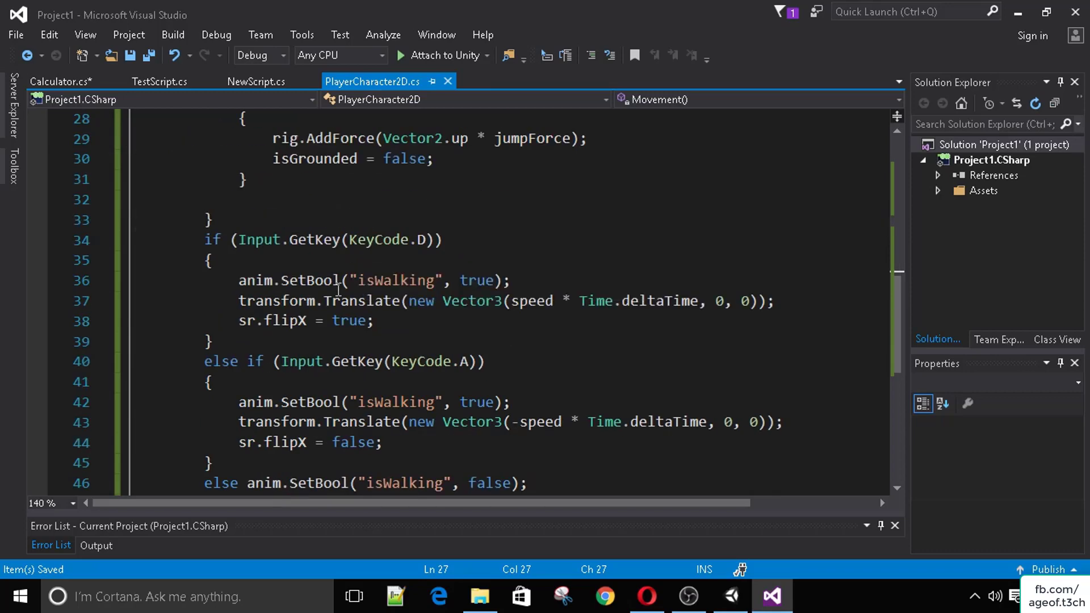
scroll(340, 261, down, 3)
click(230, 317)
scroll(239, 324, up, 6)
scroll(266, 334, down, 9)
key(Return)
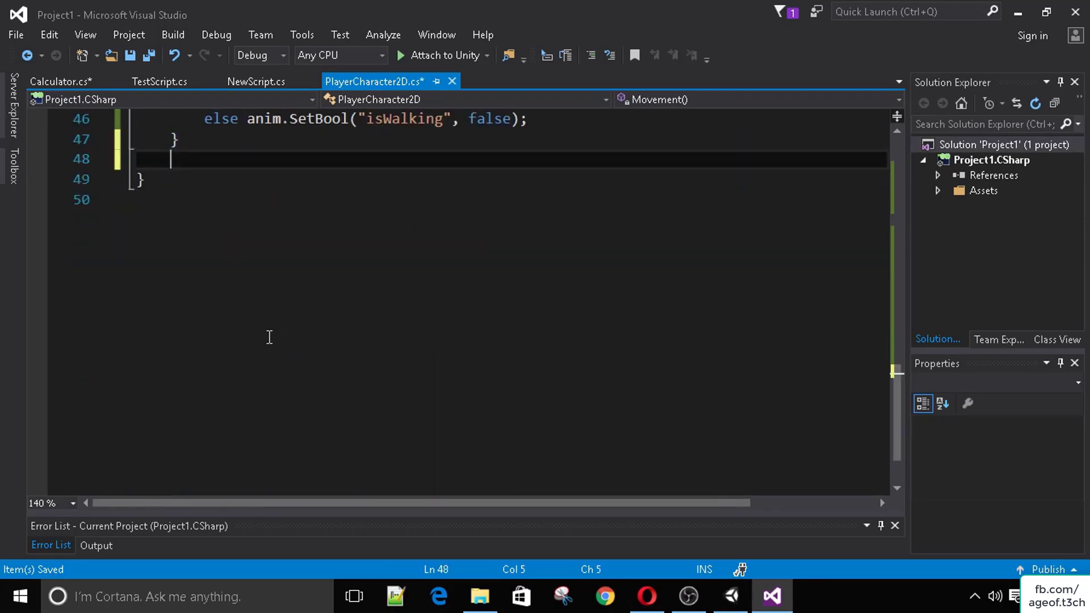
key(Return)
Step: Declare the method void OnColliderEnter2D(Collision col) with an empty body below Movement()
text(void on)
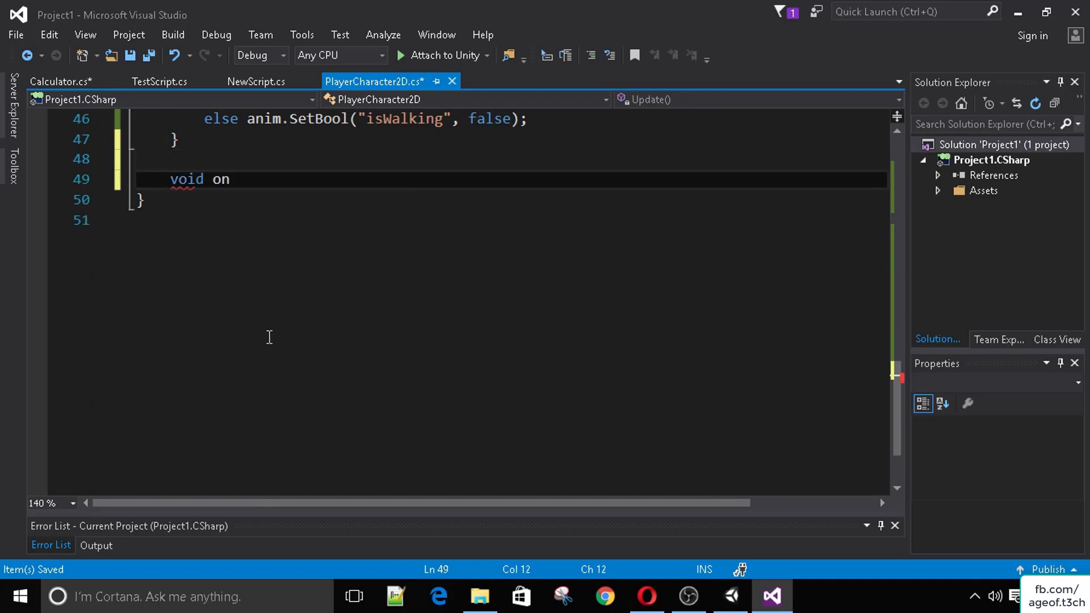
key(BackSpace)
key(BackSpace)
text(OnColl)
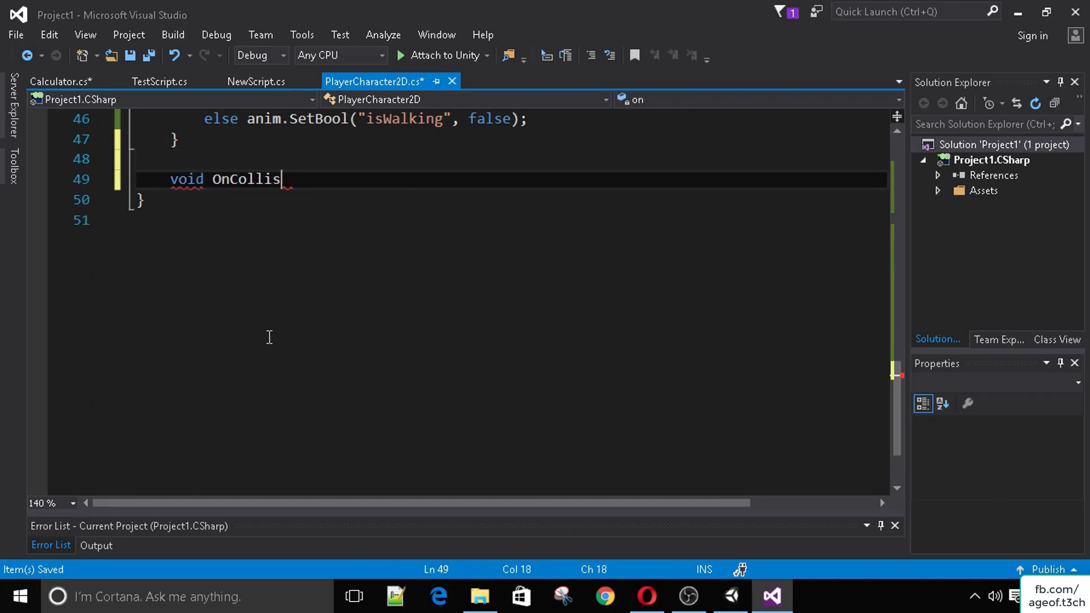
text(iderEnter2D)
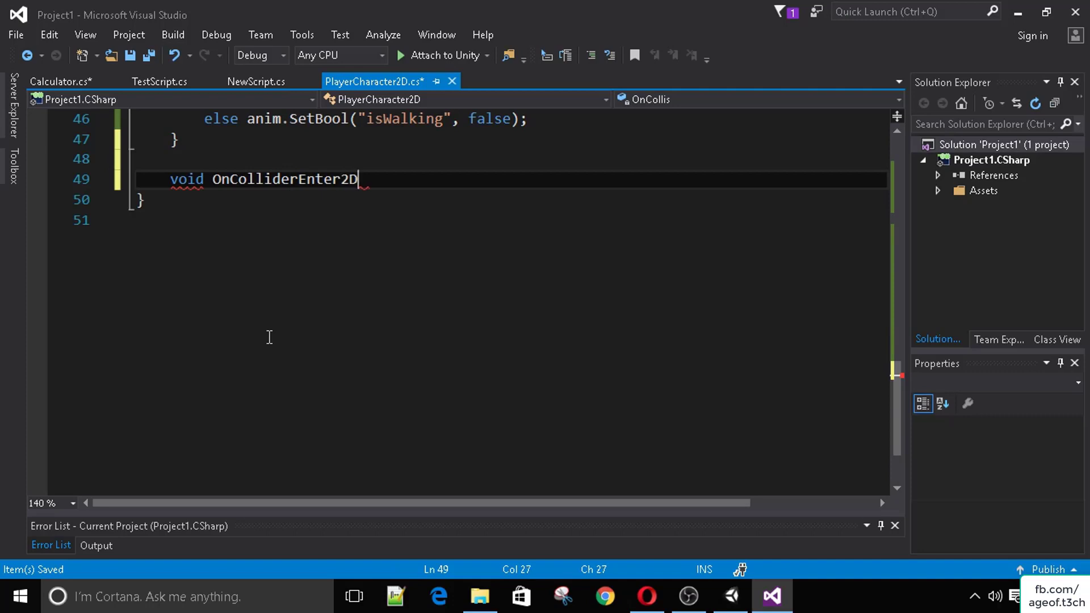
text((Collision)
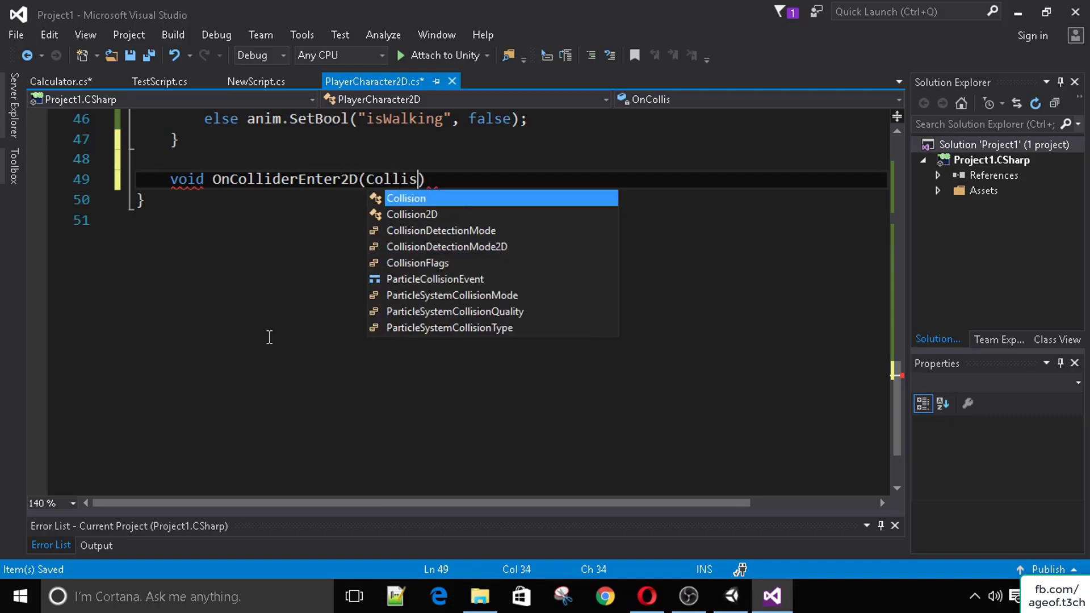
scroll(269, 337, down, 1)
scroll(269, 338, up, 3)
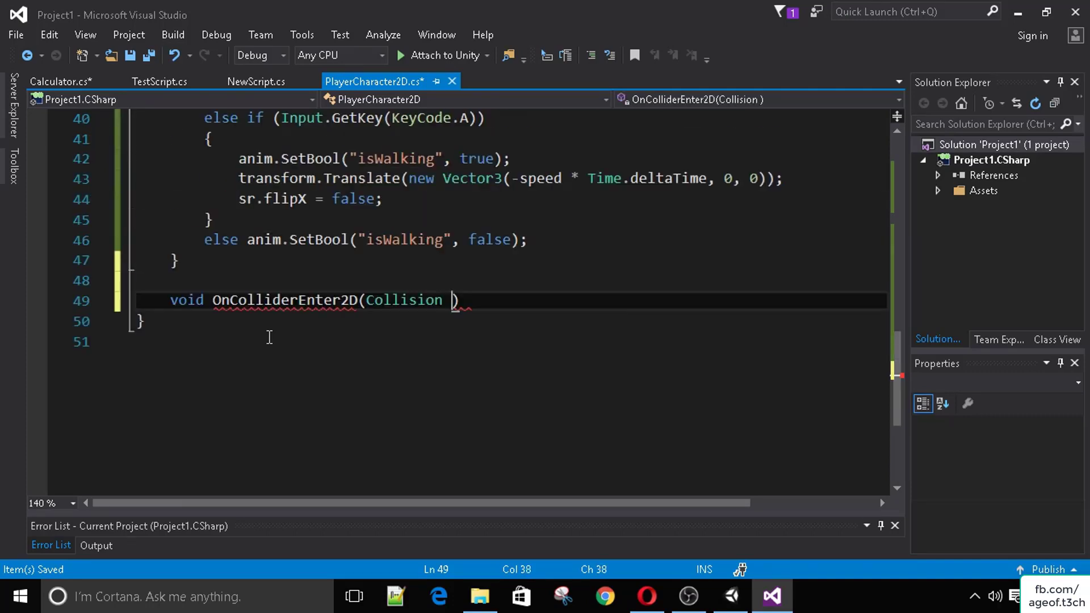
text(col)
key(End)
key(Return)
text({)
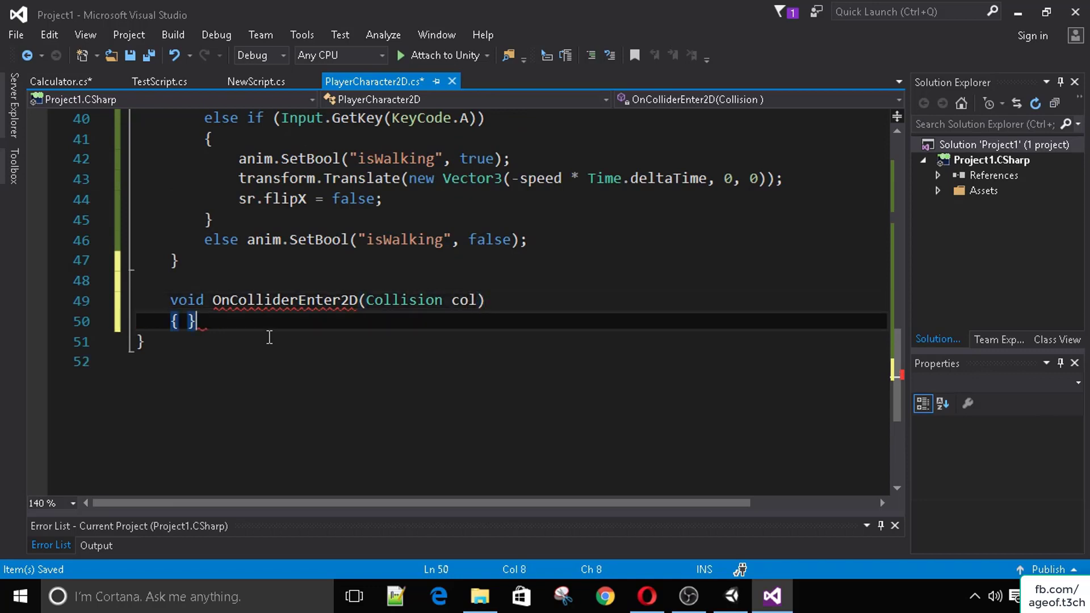
key(Return)
drag(212, 299, 357, 299)
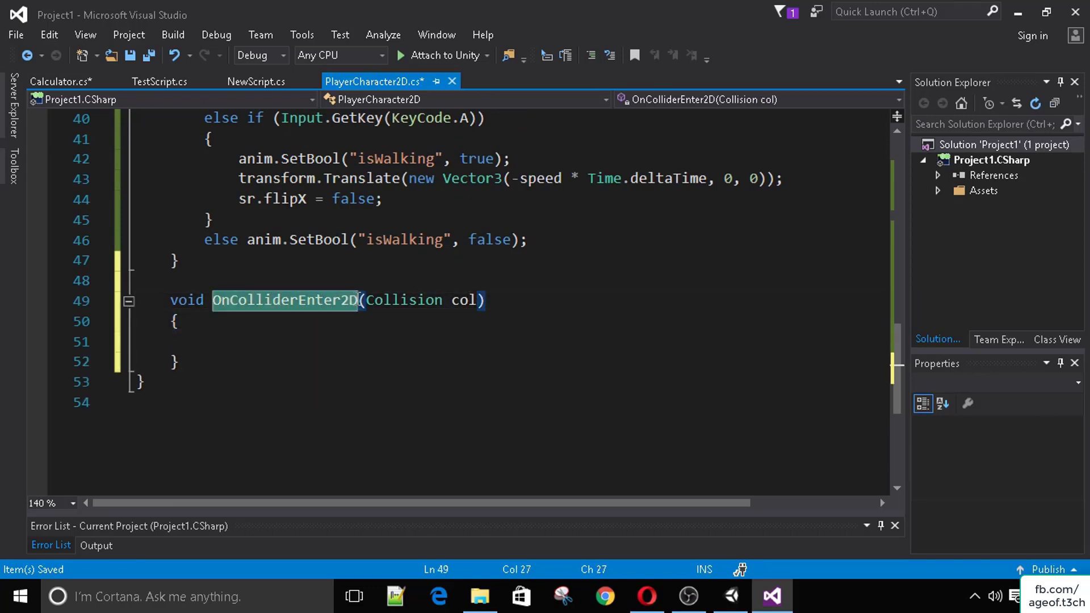
double_click(461, 300)
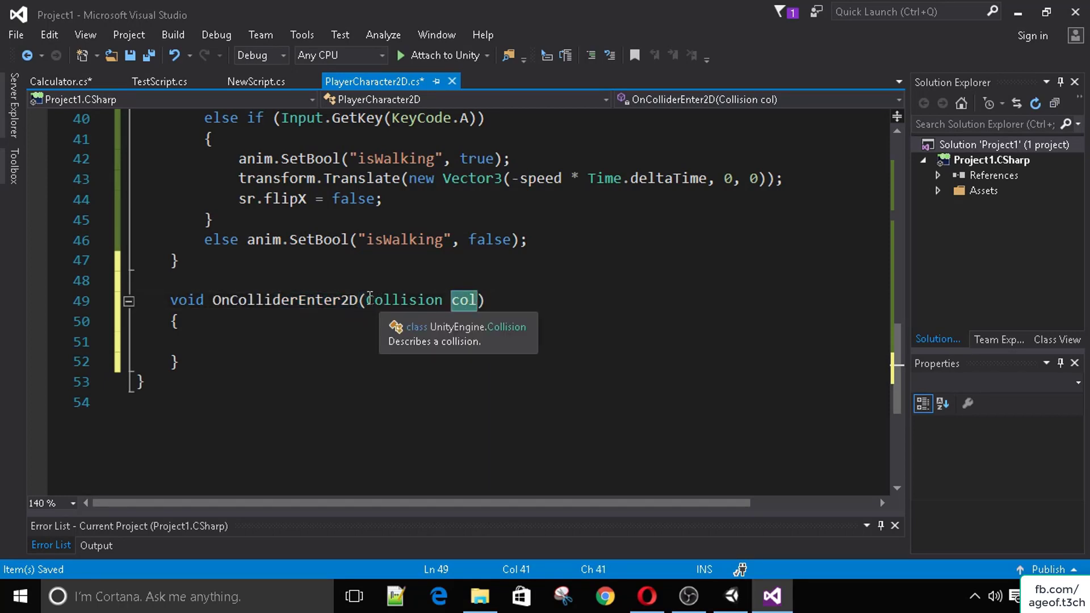
drag(368, 299, 476, 301)
click(336, 337)
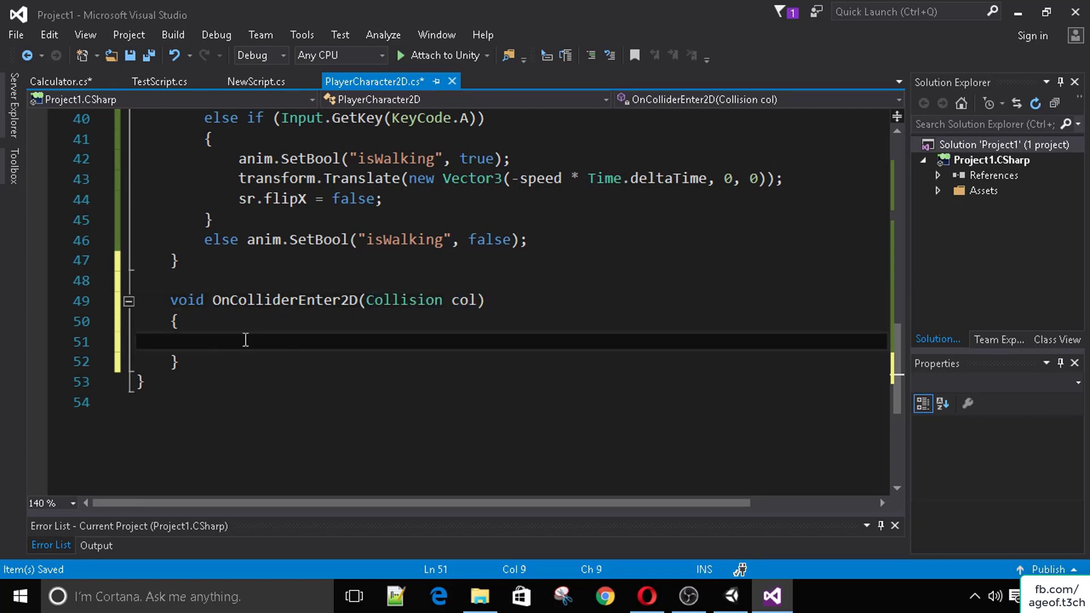
Step: Inside OnColliderEnter2D, add if (col.gameObject.tag == "Ground") with isGrounded = true; in its braces, and save the script
text(if(col)
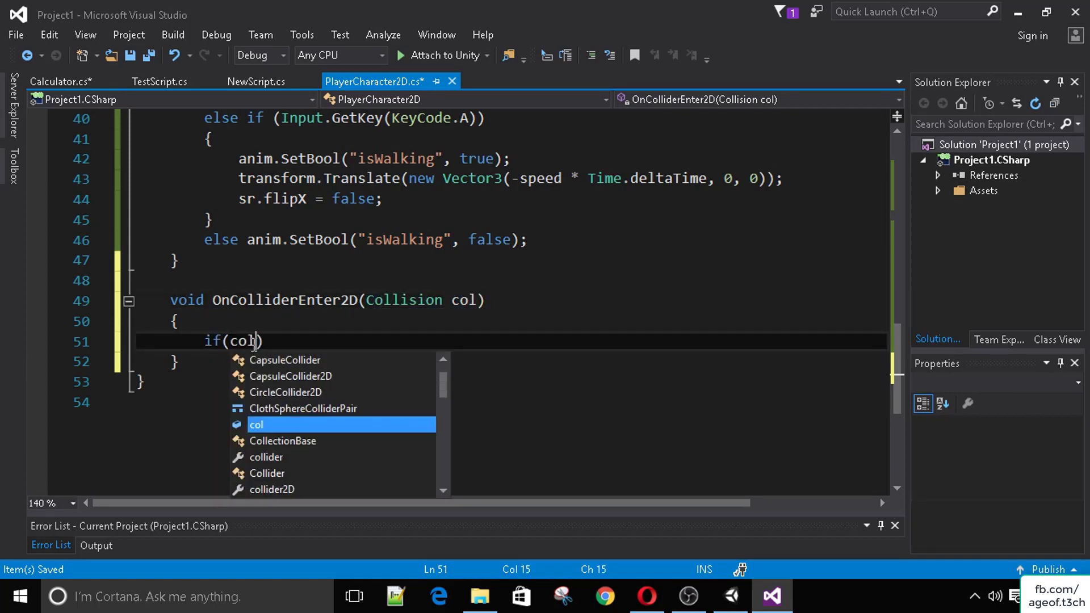
text(.gameObject.tag==)
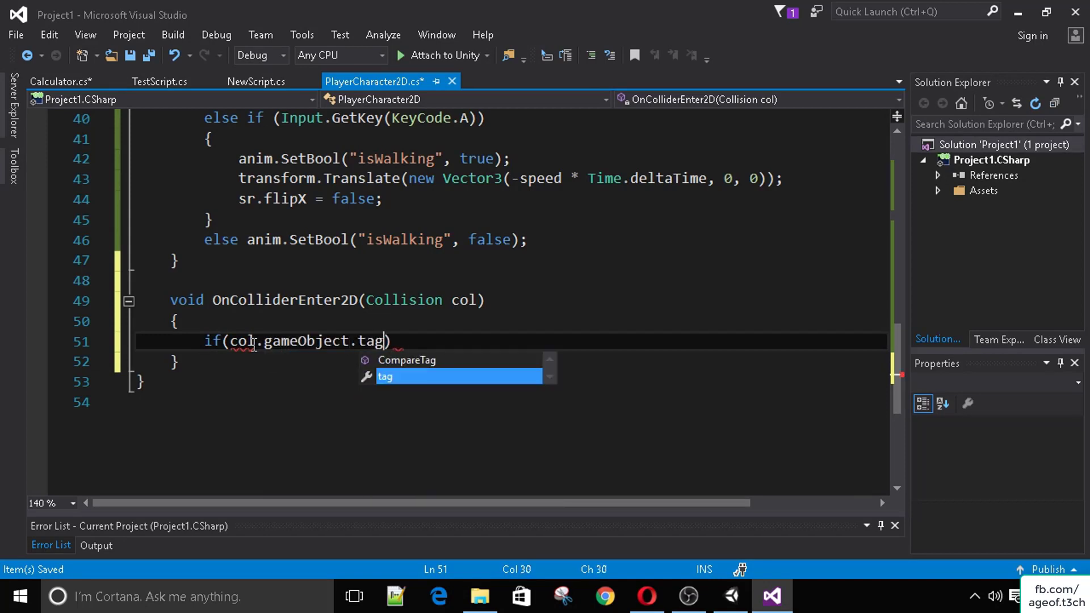
text("Ground"))
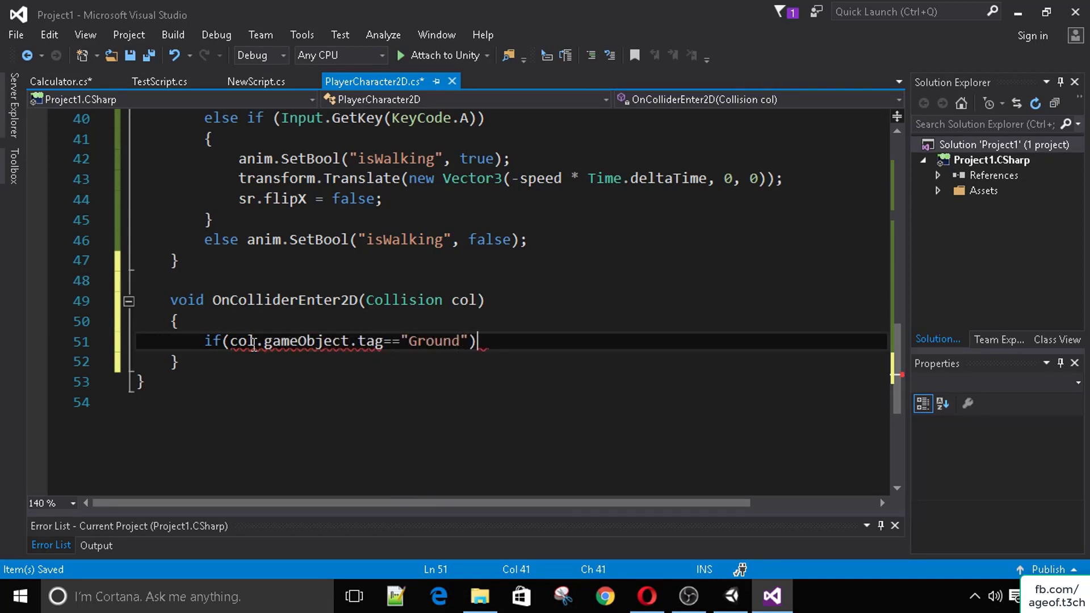
key(Return)
text({)
key(Return)
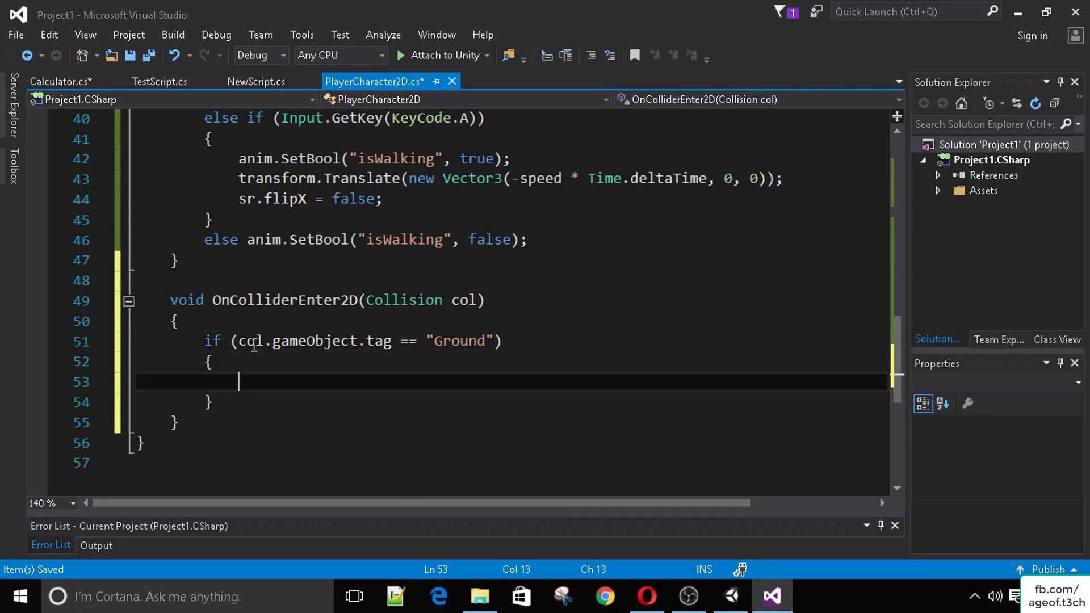
text(isGrounded = true;)
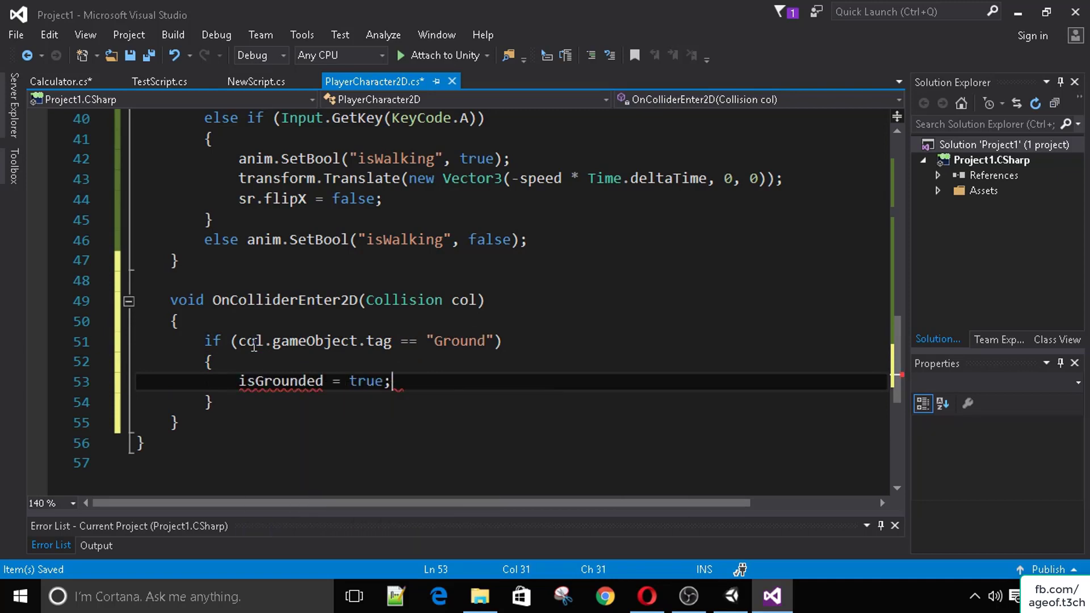
key(ctrl+s)
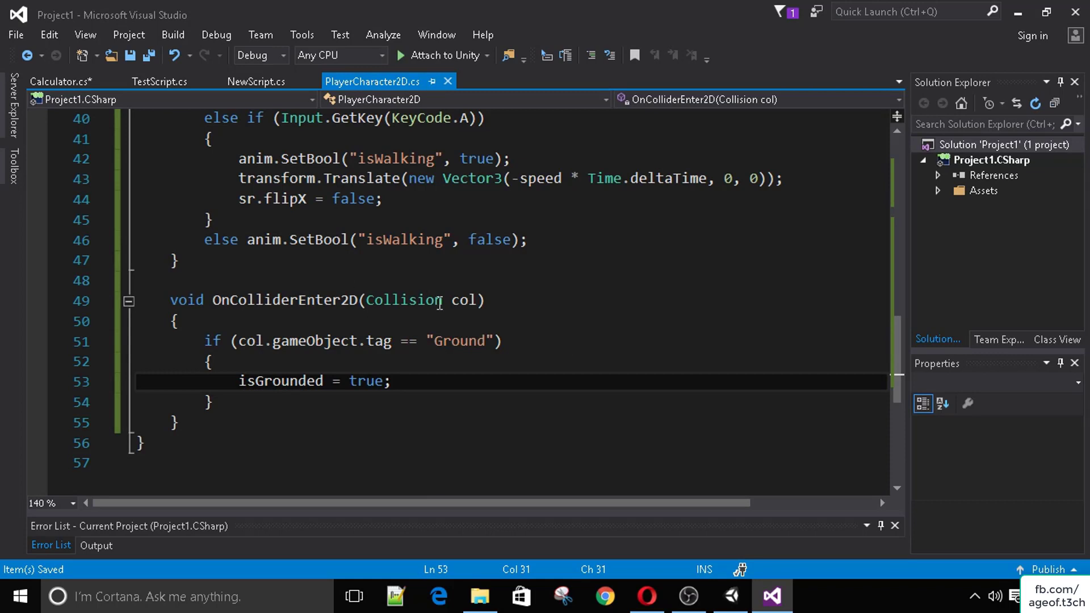
Step: Review the Collision parameter, the Ground tag condition and the isGrounded assignment in OnColliderEnter2D, and save the script again
click(440, 304)
click(240, 342)
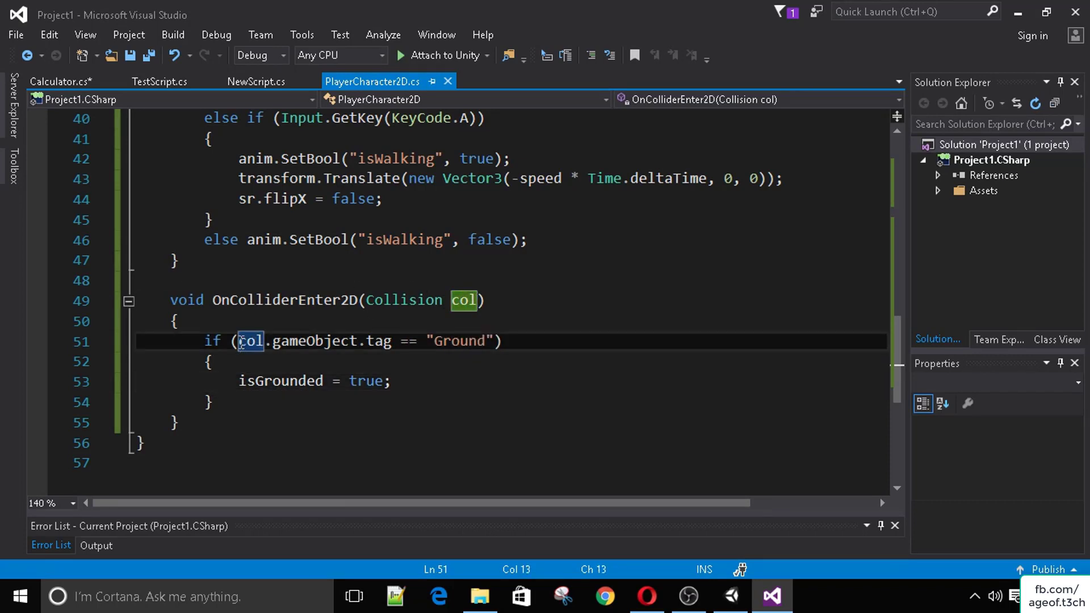
drag(240, 342, 259, 342)
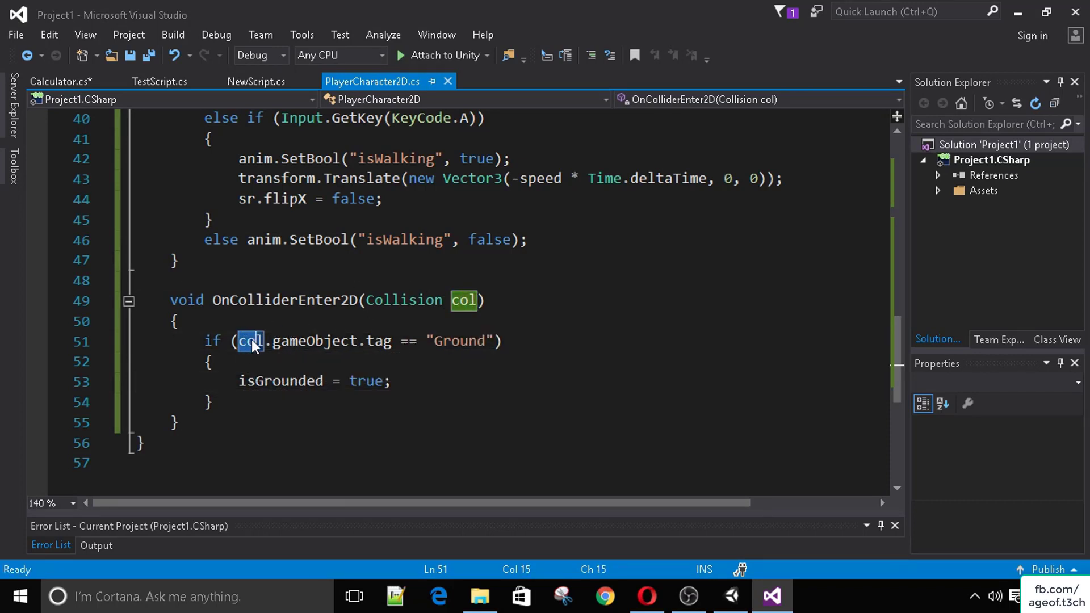
drag(266, 340, 493, 346)
drag(235, 377, 418, 381)
click(418, 382)
key(ctrl+s)
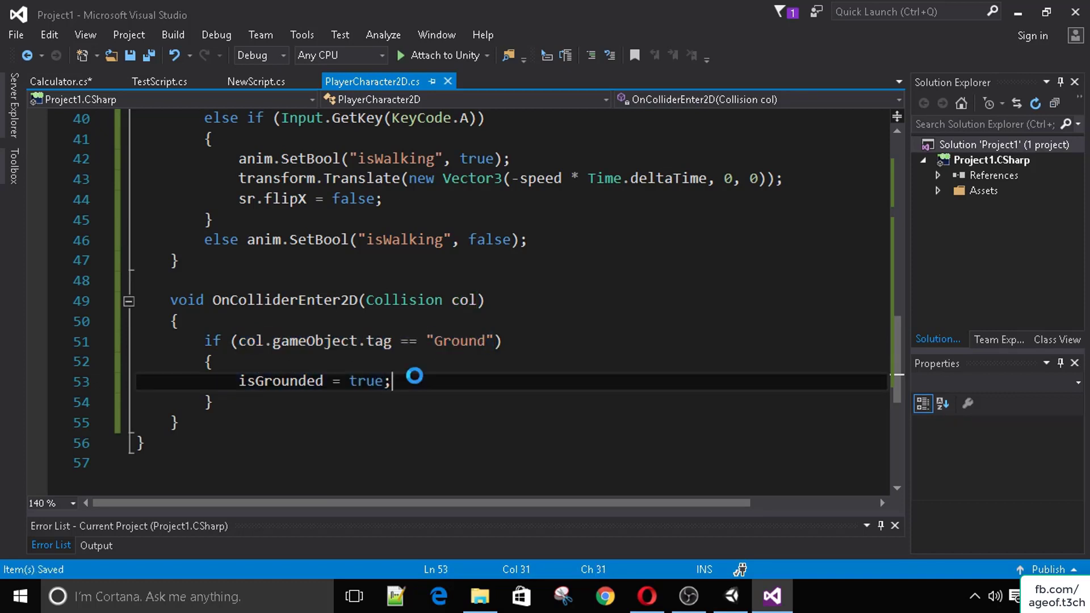
Step: Switch to Unity and, starting from the Ground object's tag setting, create a new tag named Ground
click(731, 596)
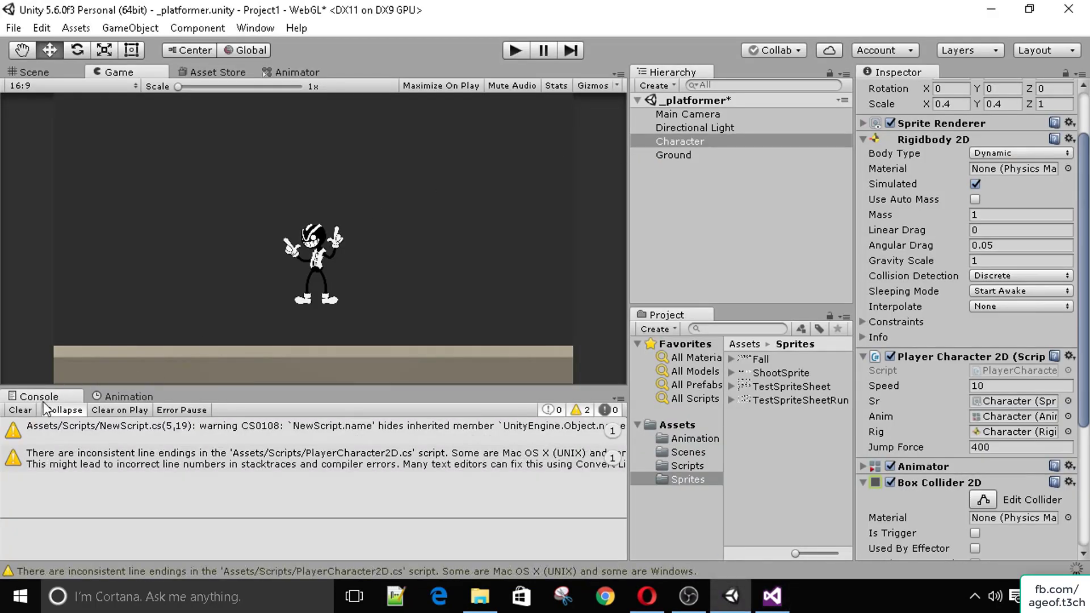
click(700, 155)
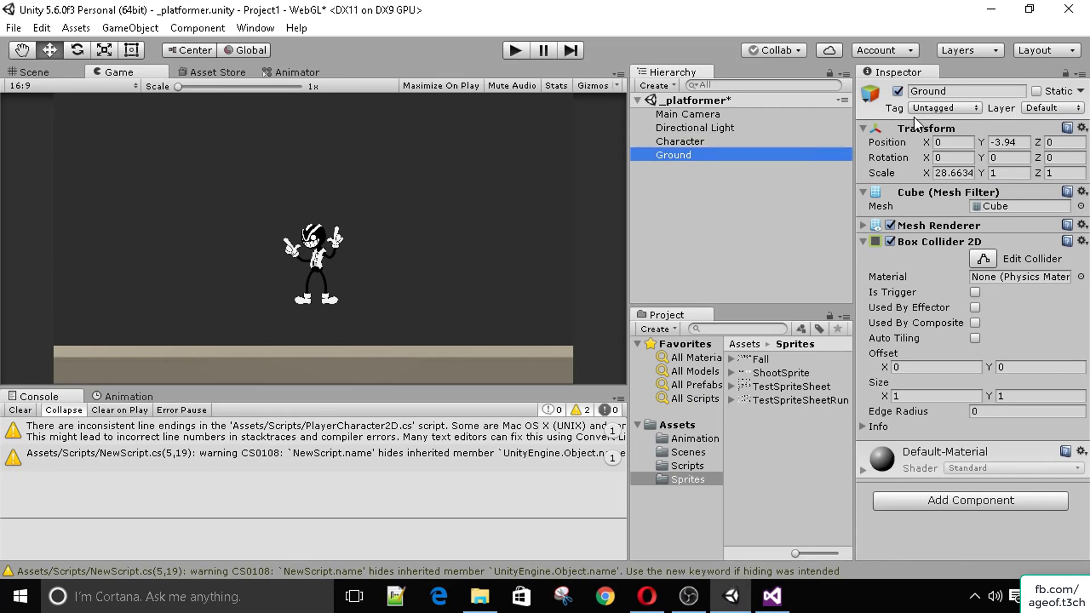
click(949, 108)
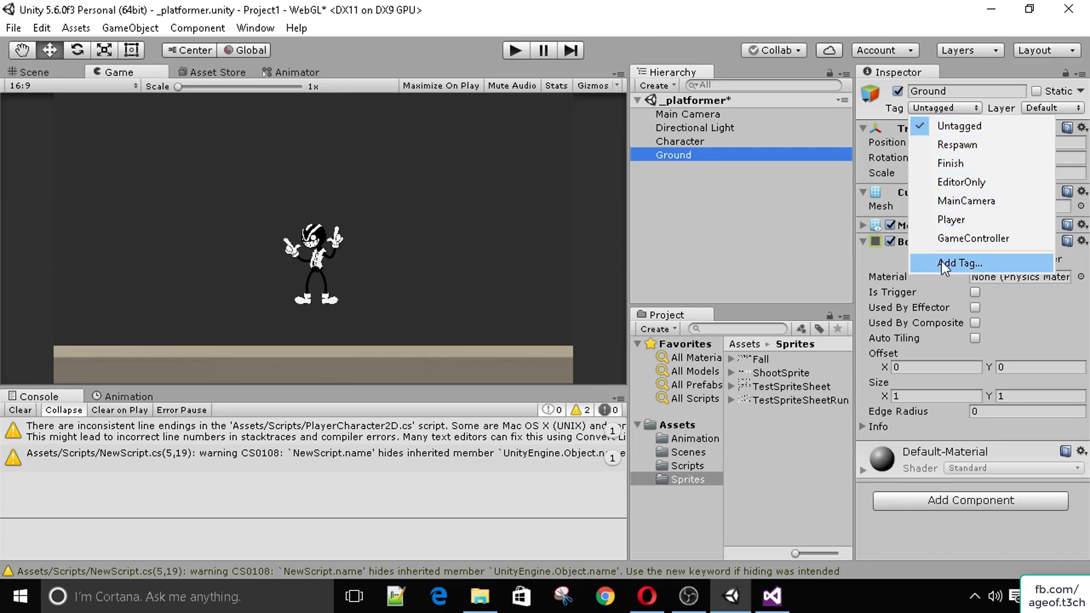
click(962, 263)
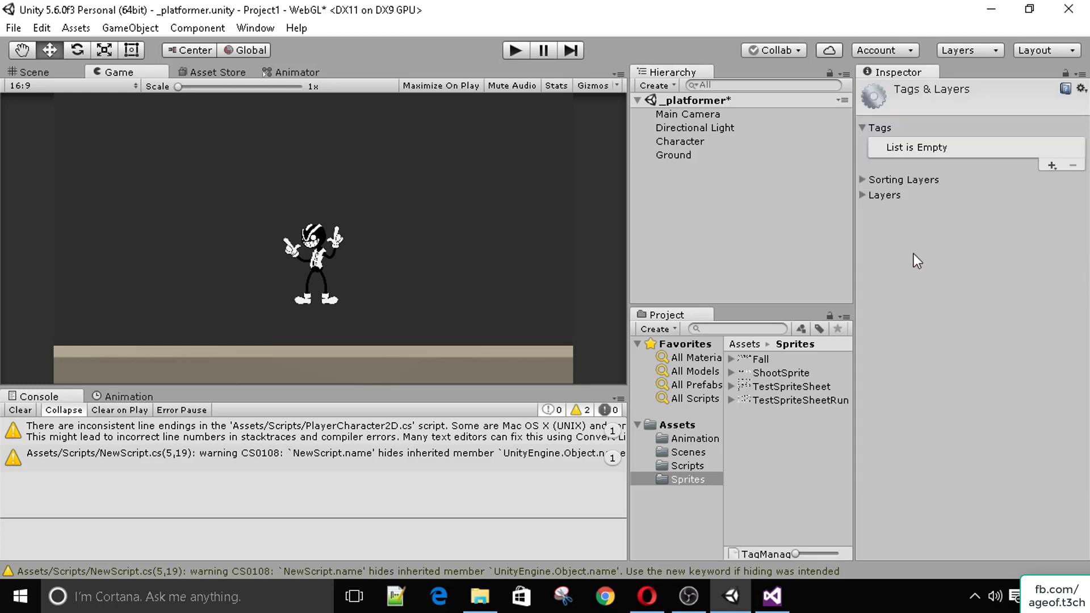
click(1051, 165)
text(Ground)
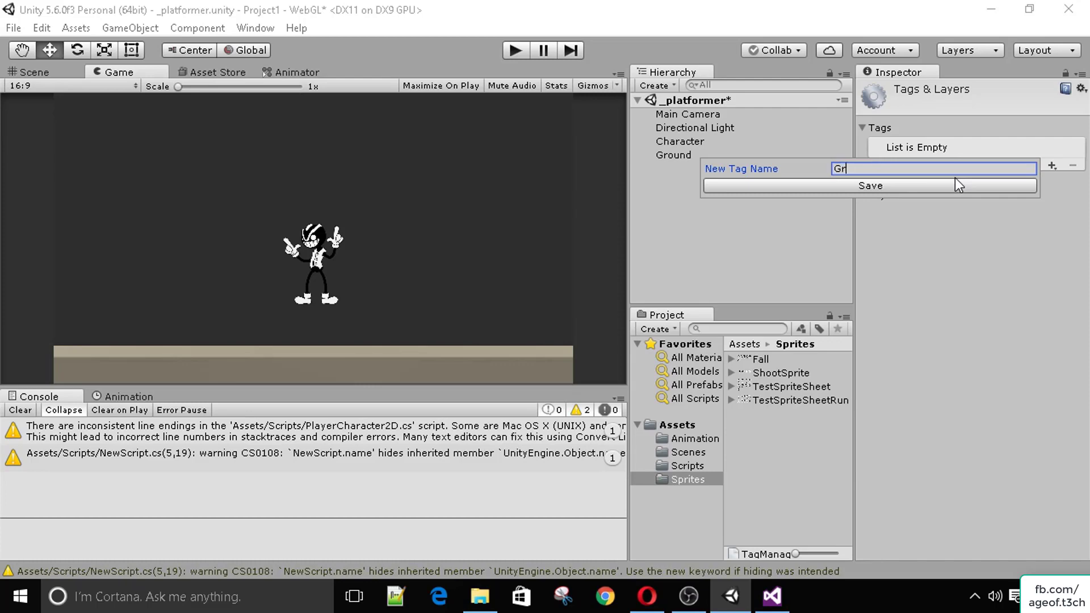
click(955, 179)
Step: Assign the Ground tag to the Ground object
click(703, 142)
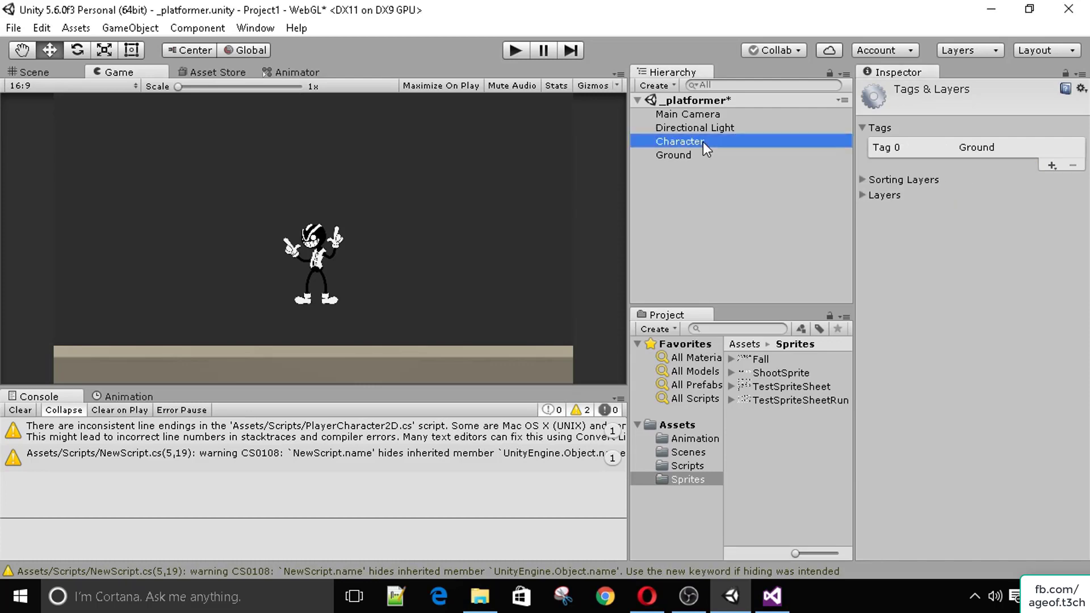
click(684, 152)
click(928, 108)
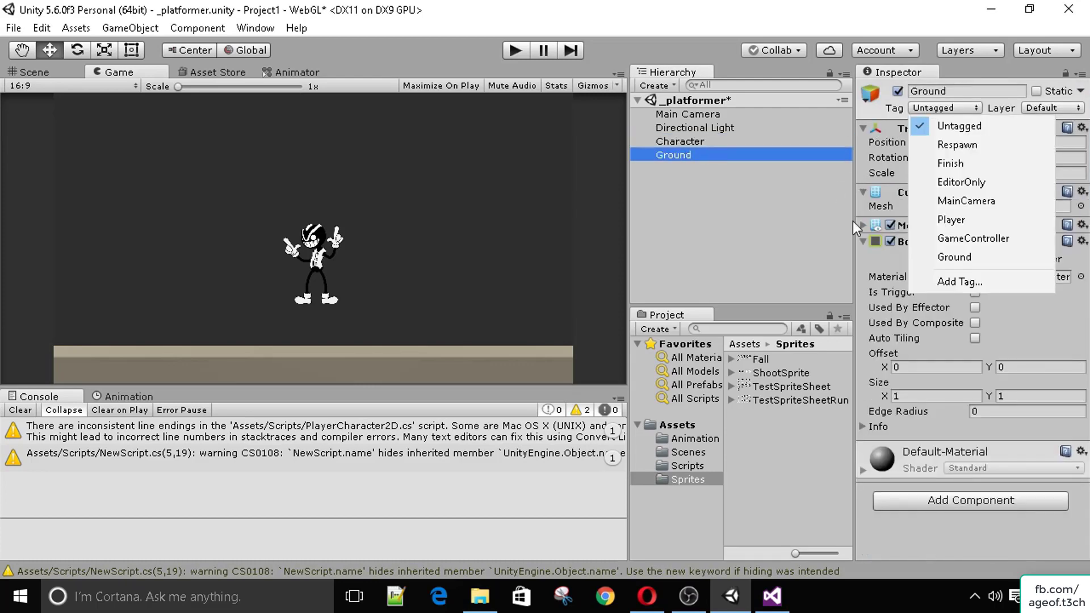
click(958, 256)
Step: Assign the Player tag to the Character object
click(723, 143)
click(942, 108)
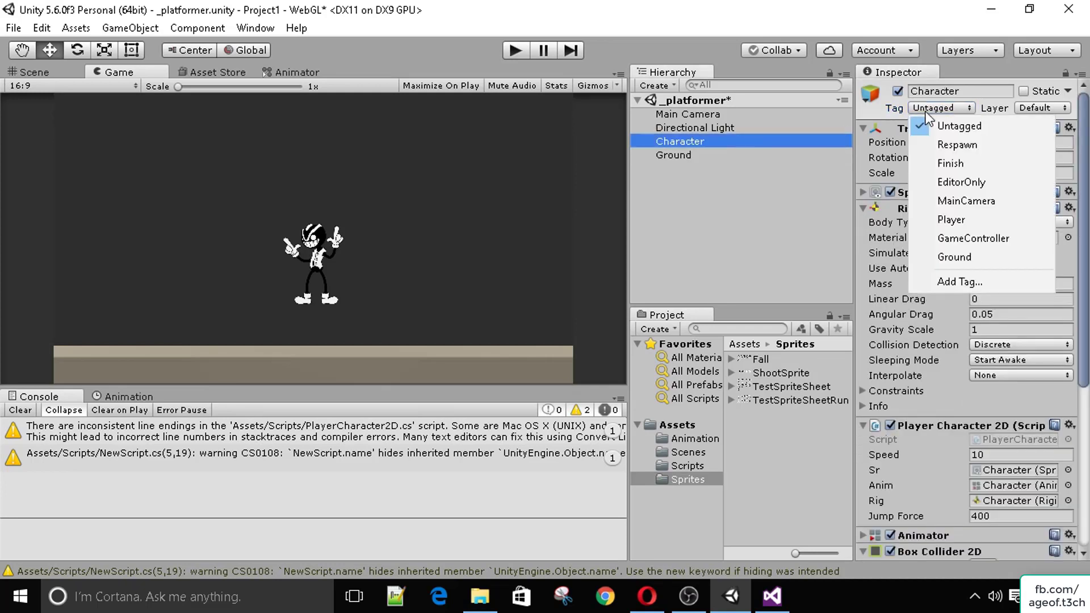
click(959, 223)
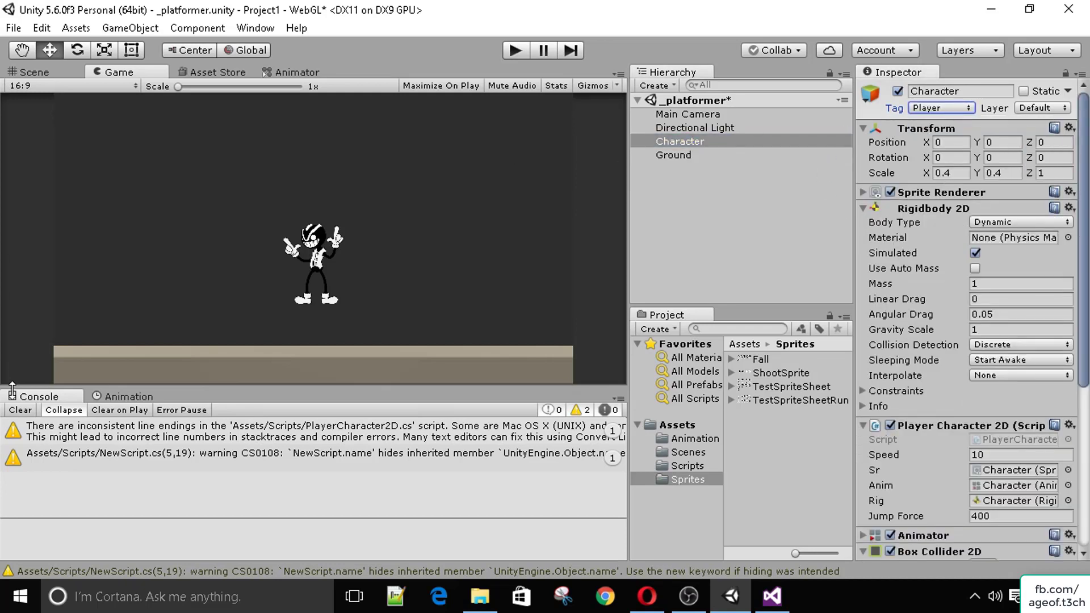
Step: Clear the console, play-test walking in both directions and jumping with the new tags, and stop the game
click(20, 410)
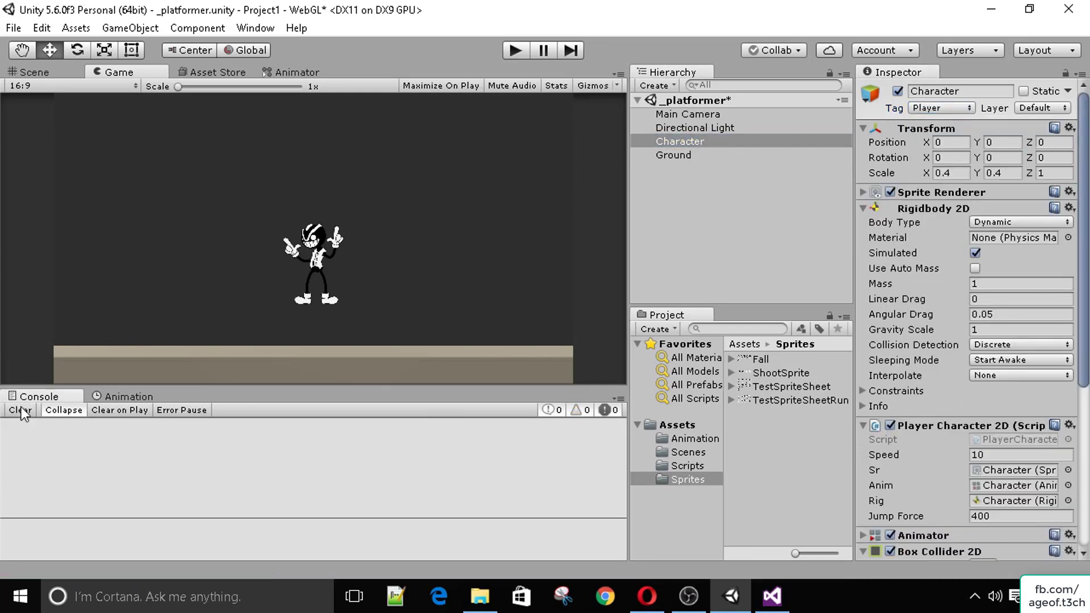
click(509, 50)
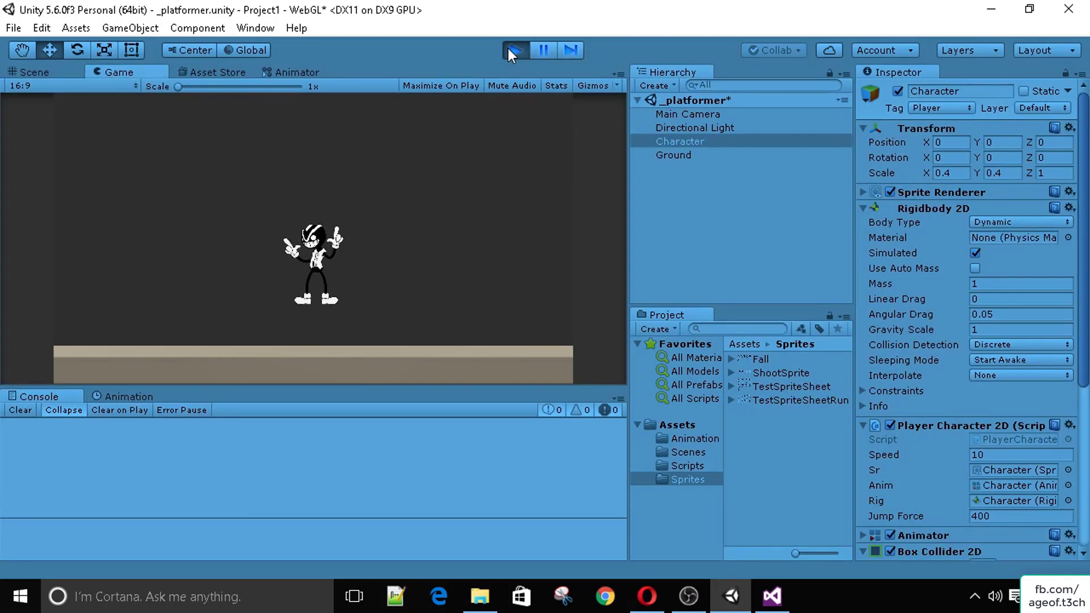
key(Left)
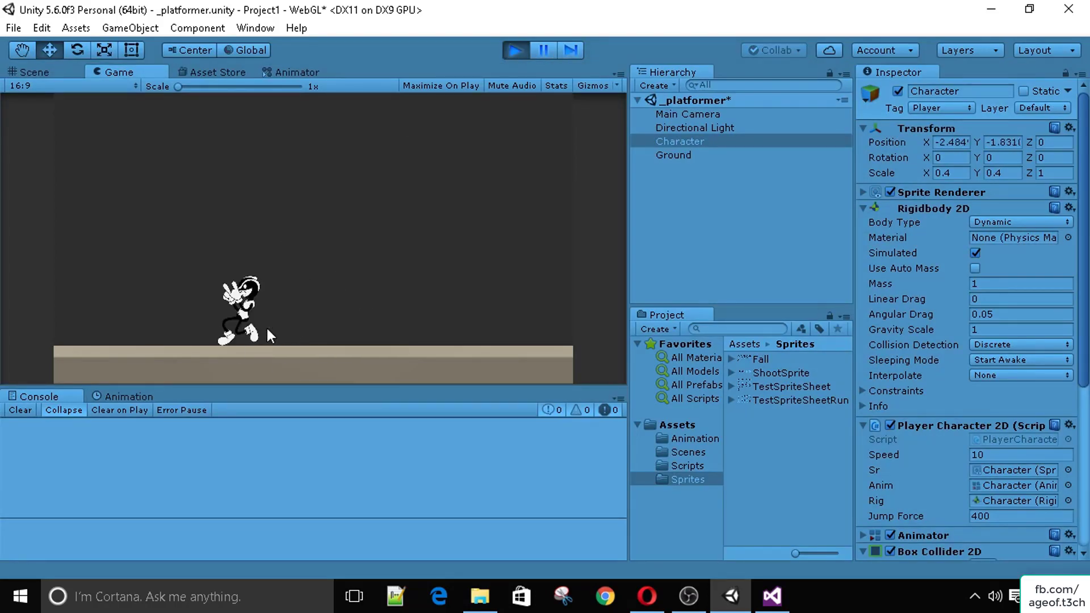
key(Right)
key(space)
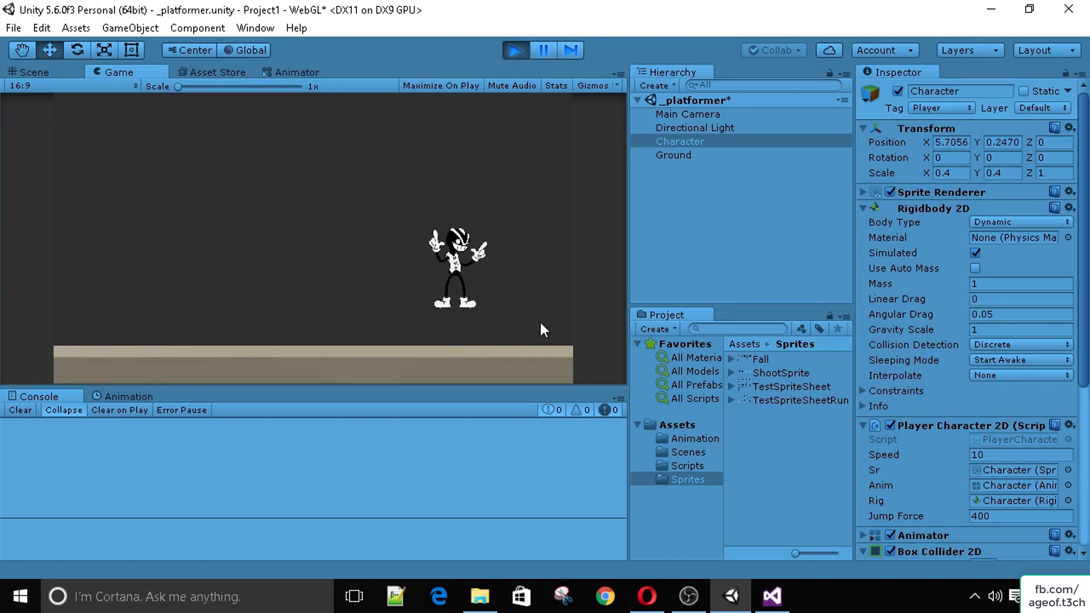
key(Left)
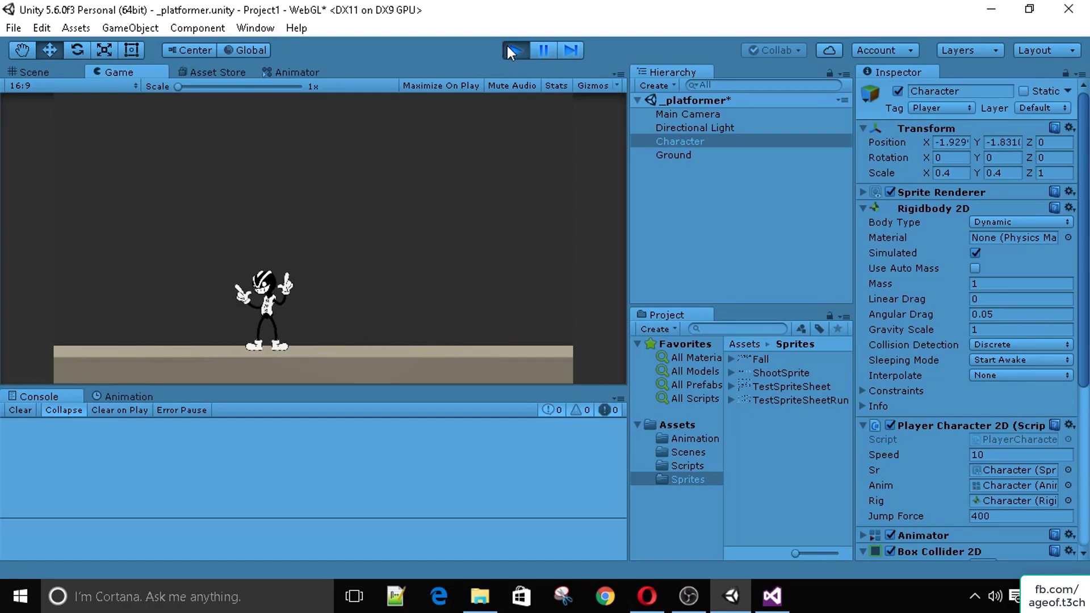
click(506, 46)
Step: Compare the "Ground" string in PlayerCharacter2D.cs in Visual Studio with the tag of the Ground object in Unity
click(772, 596)
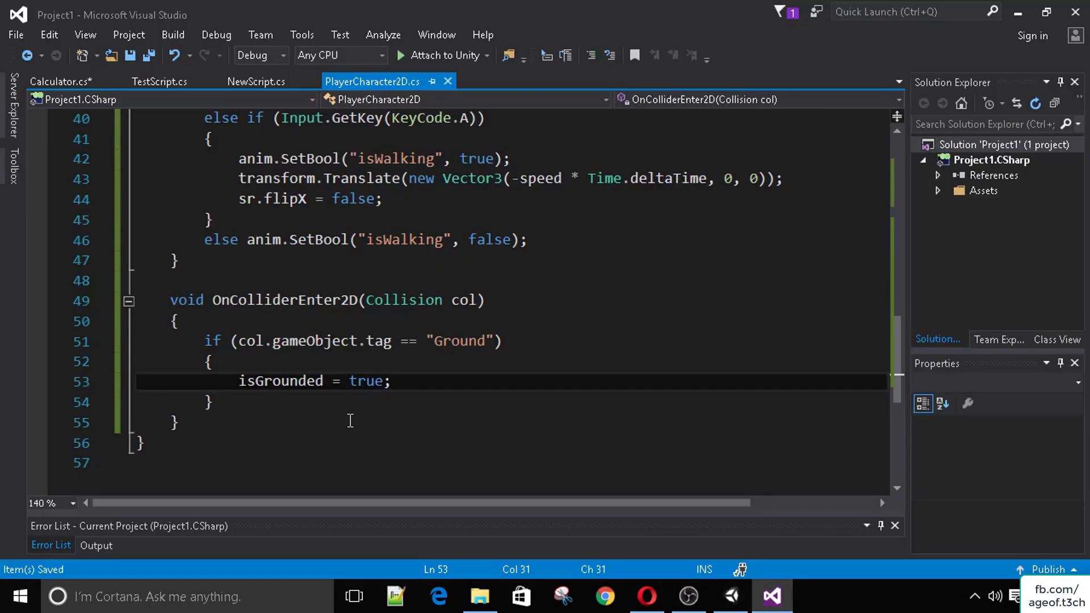
scroll(303, 421, up, 1)
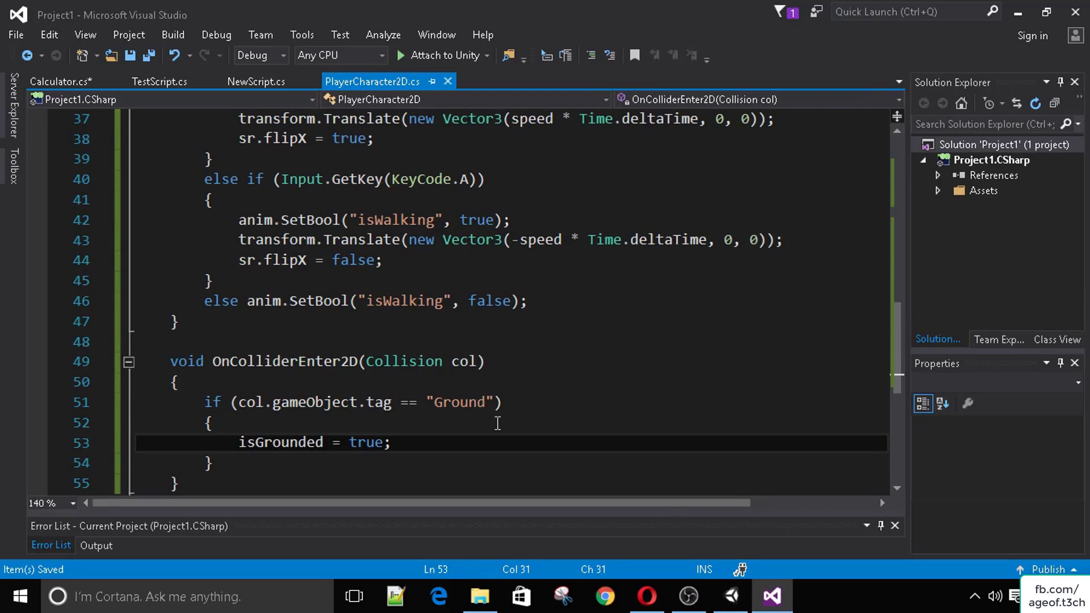
double_click(466, 403)
click(726, 585)
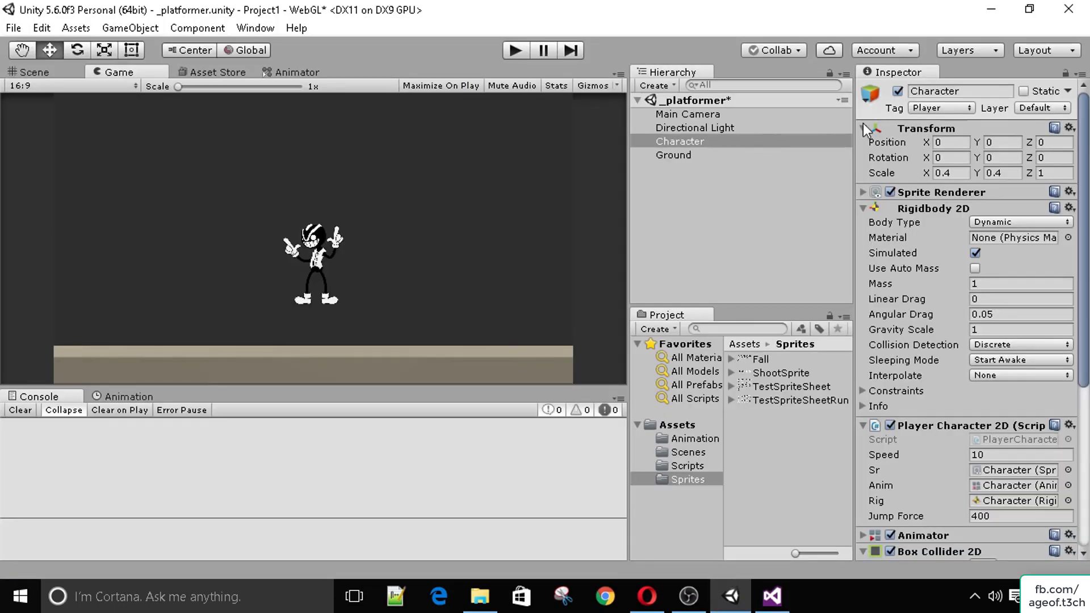
click(717, 154)
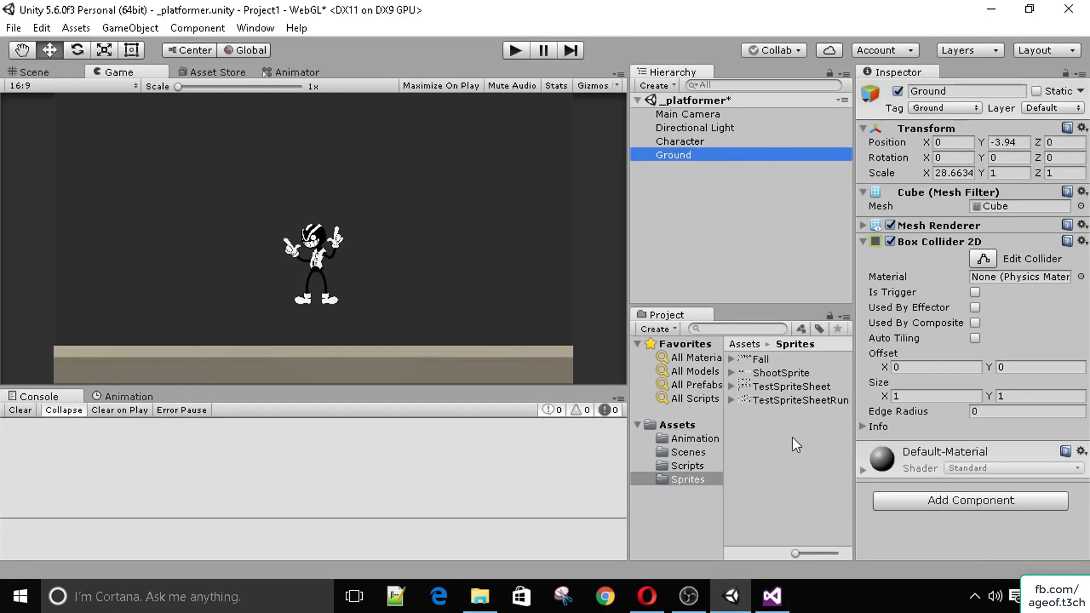
Step: Switch to Visual Studio, change the OnColliderEnter2D parameter type to Collision2D, and save the script
click(768, 591)
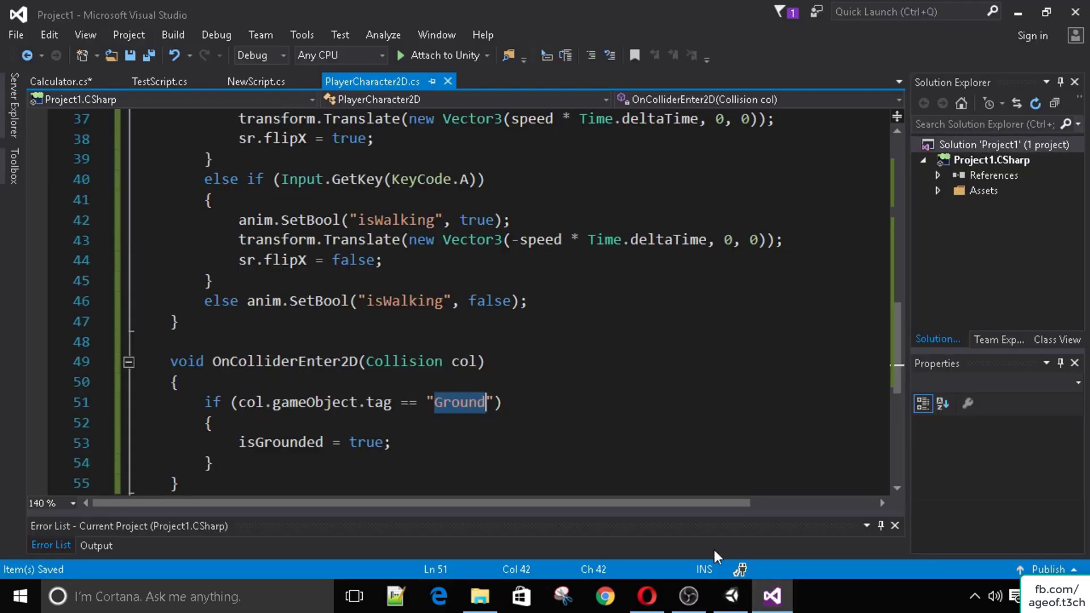
click(448, 361)
text(2D)
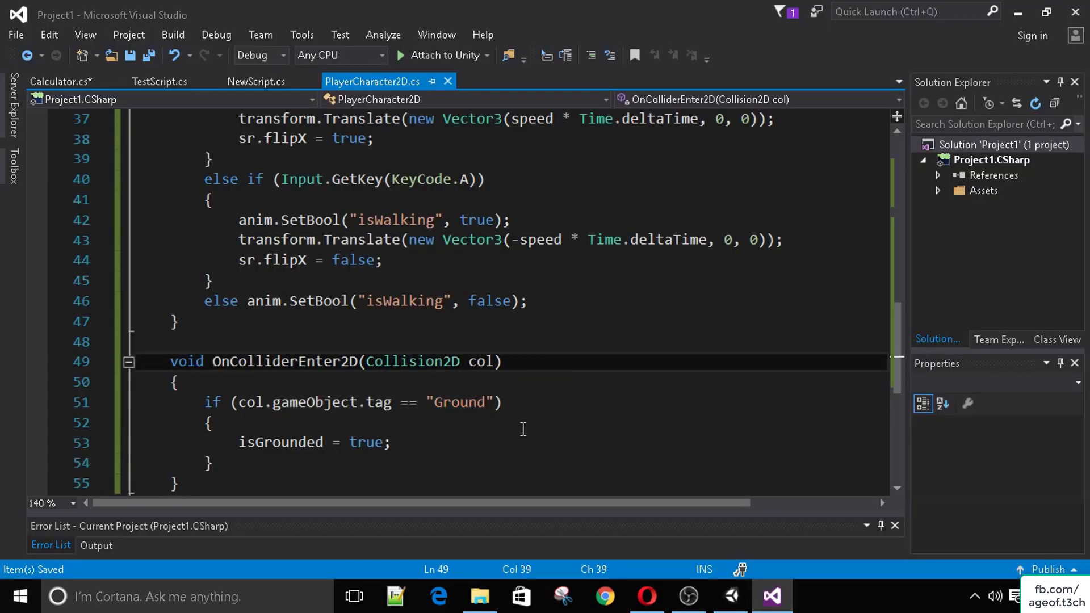
Step: Switch to Unity, clear the console, play-test walking and jumping with the Collision2D parameter, and stop the game
click(731, 596)
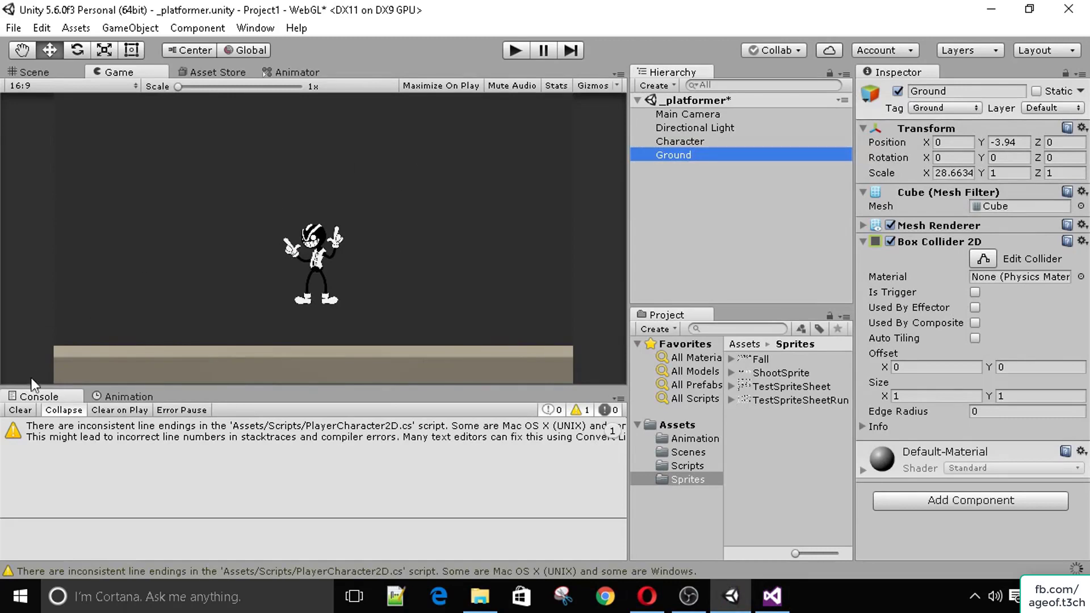
click(33, 410)
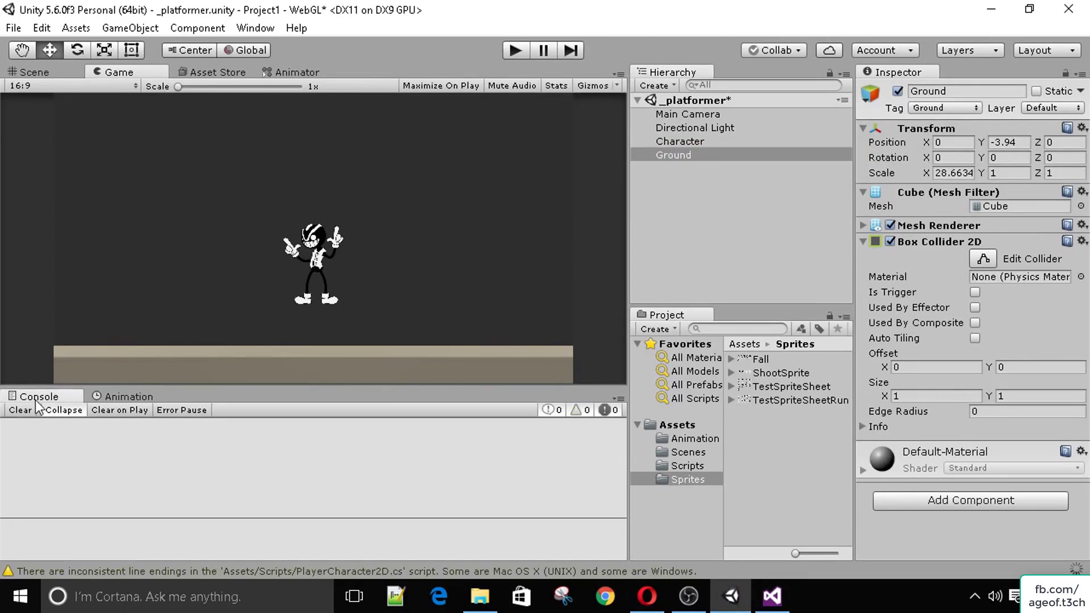
click(522, 57)
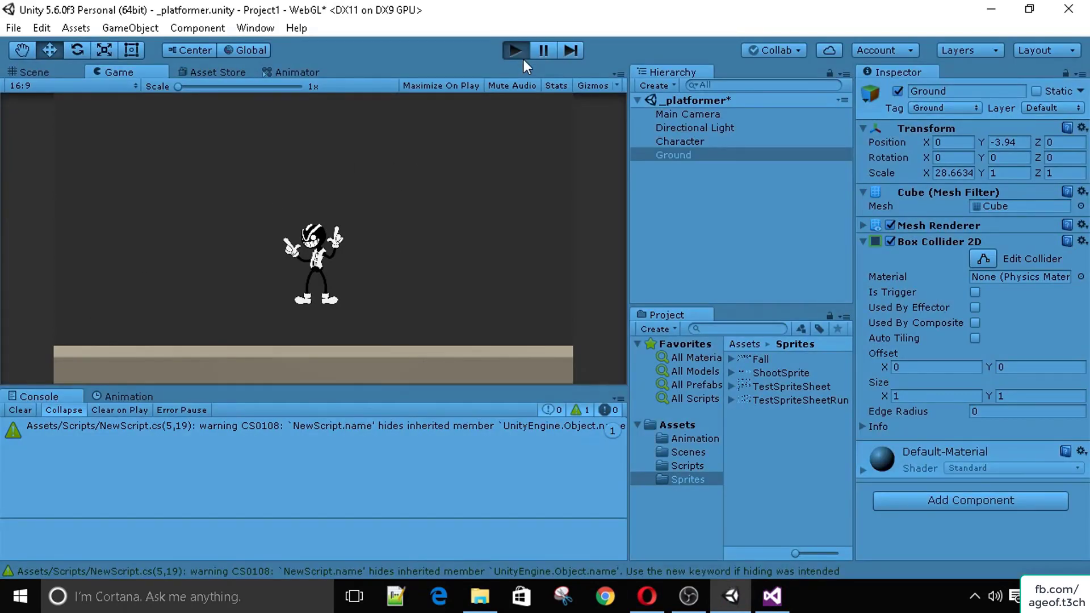
key(Left)
key(space)
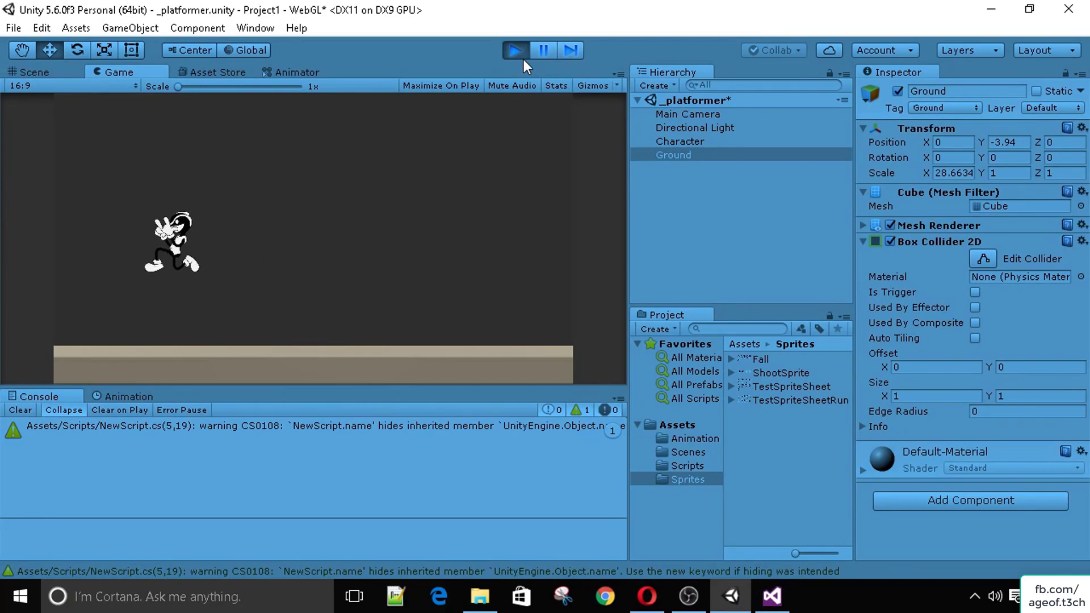
key(Right)
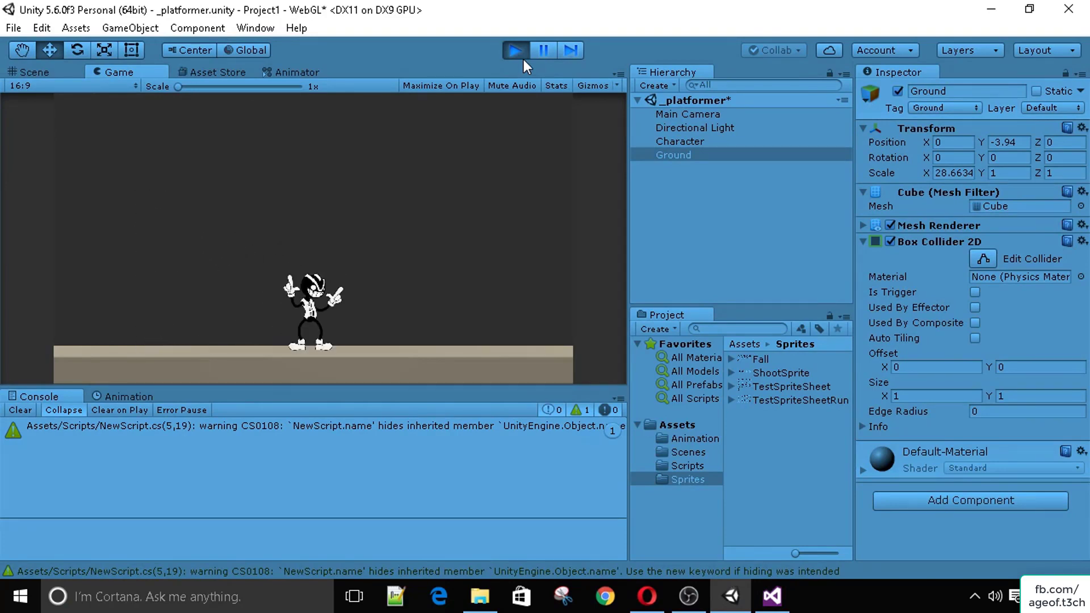
click(518, 55)
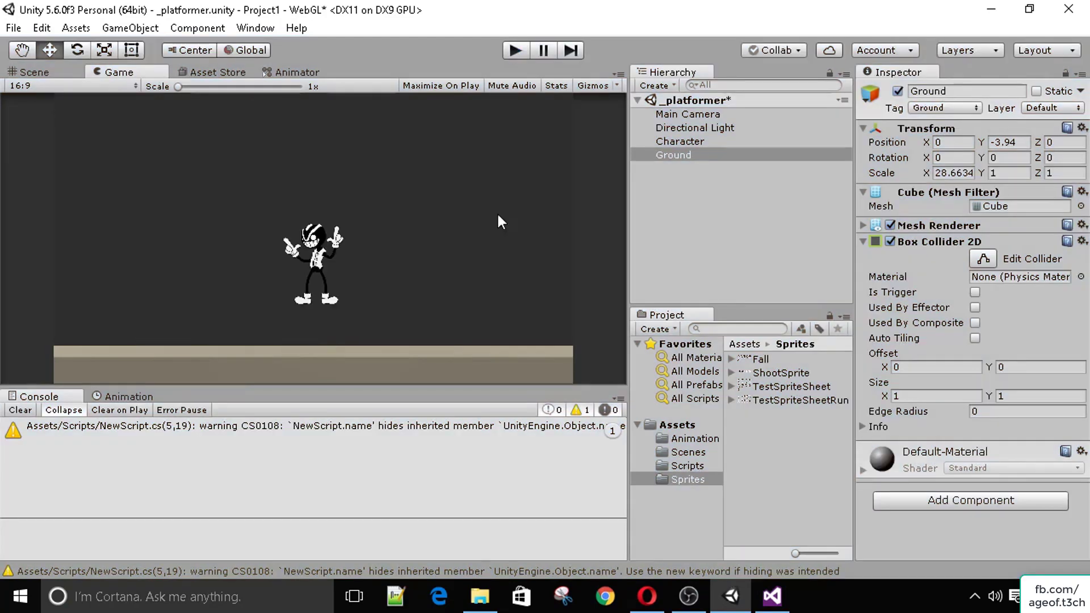
Step: Switch to Visual Studio and rename the OnColliderEnter2D method in PlayerCharacter2D.cs to OnCollisionEnter2D
click(766, 600)
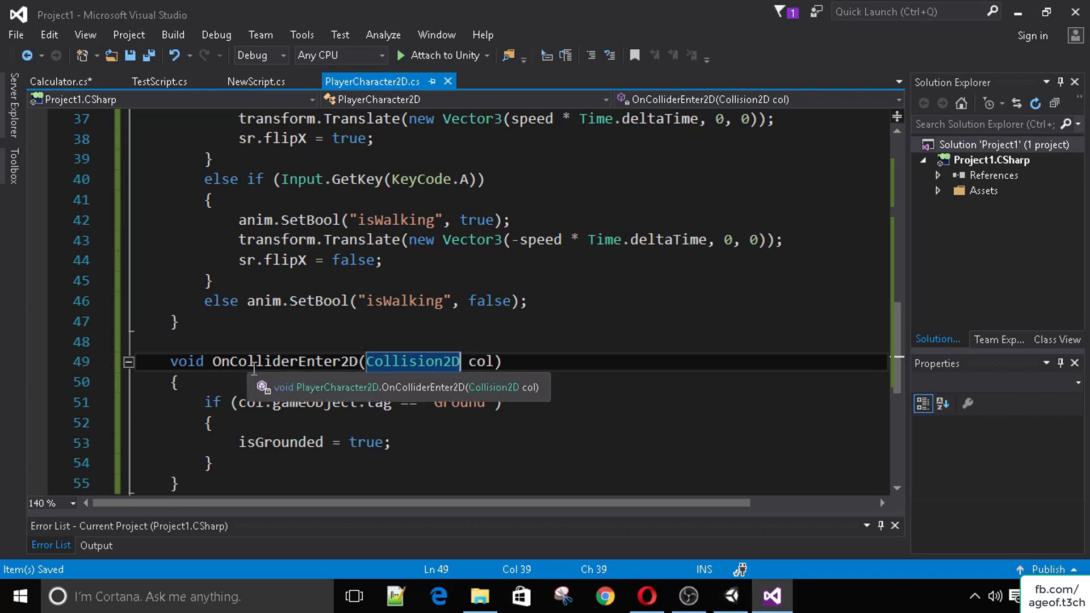
click(305, 363)
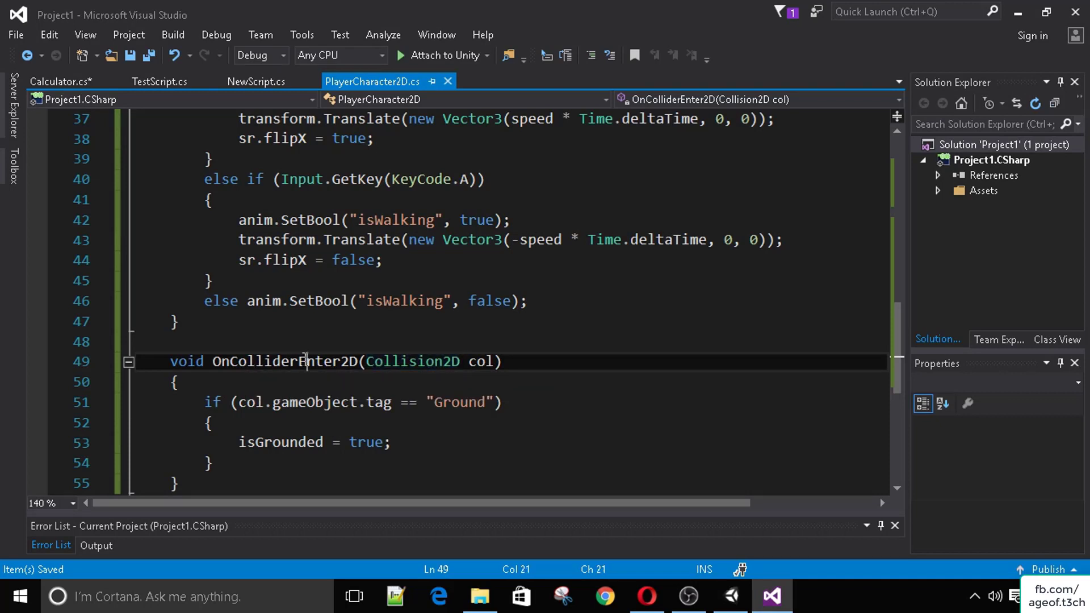
double_click(296, 361)
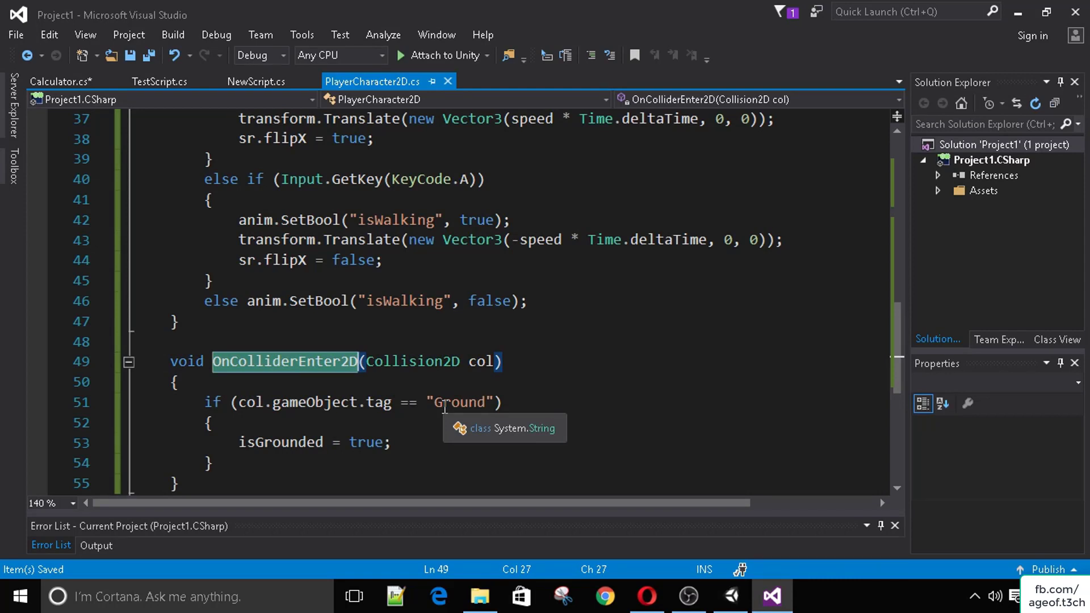
text(OnCollisi)
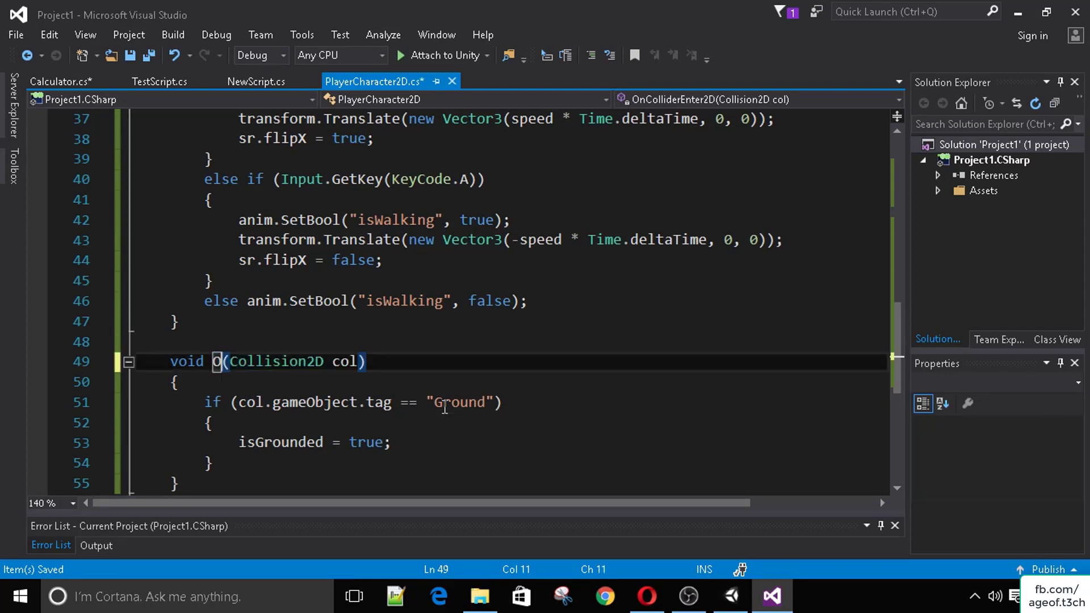
text(onEnter2D)
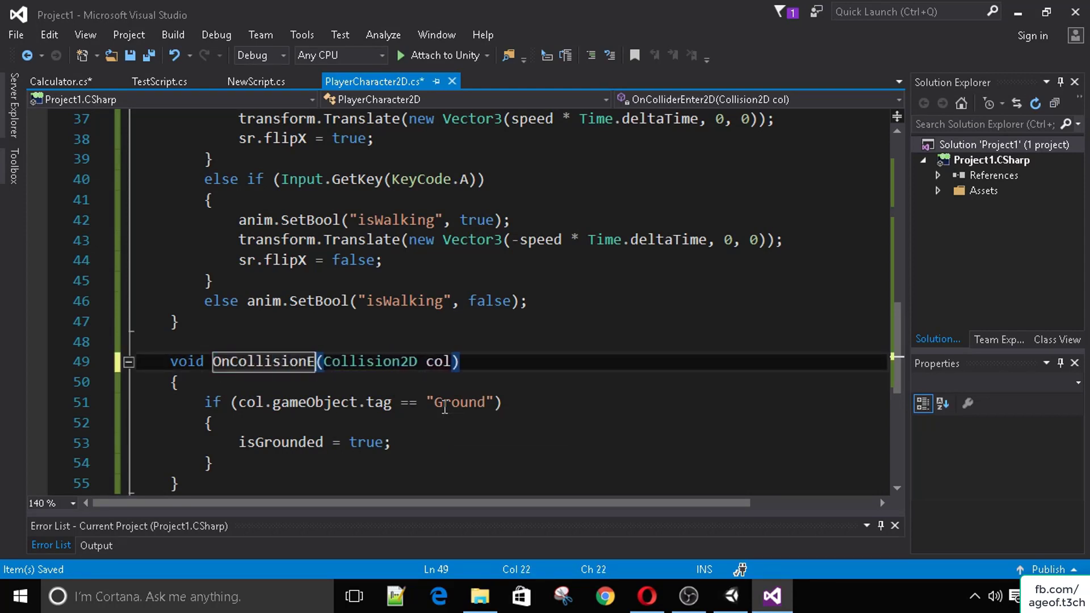
Step: Change the parameter type of OnCollisionEnter2D to Collider2D and save the script
double_click(396, 359)
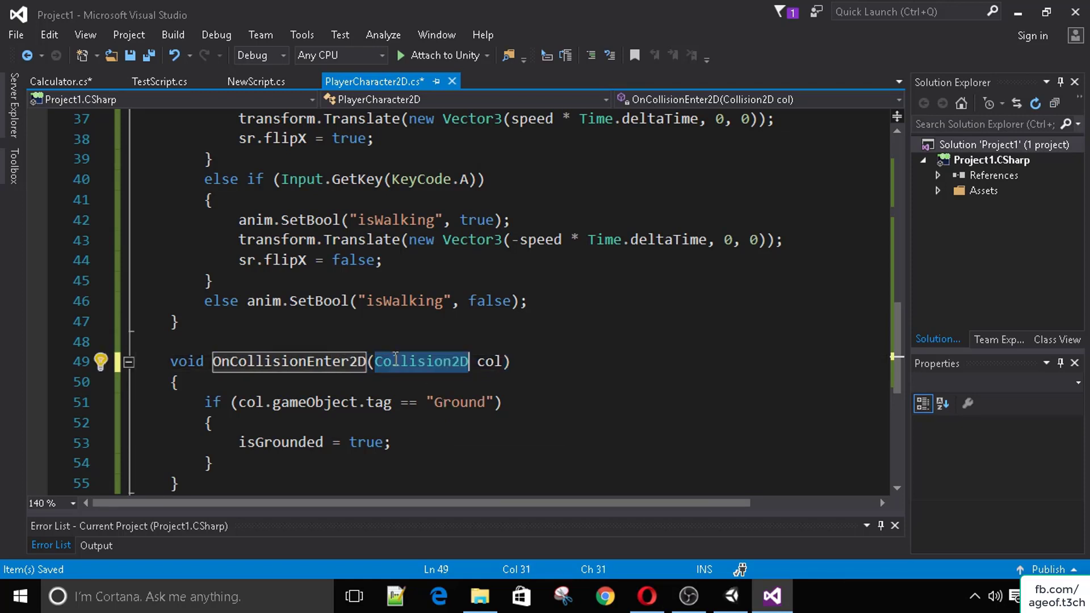
text(Coll)
text(ider2D)
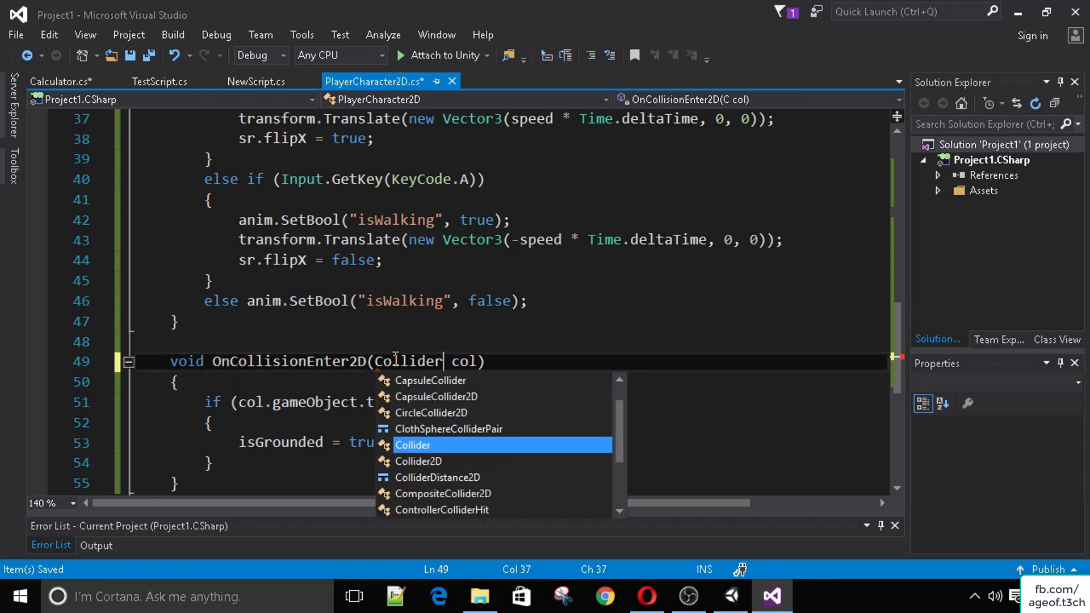
key(Escape)
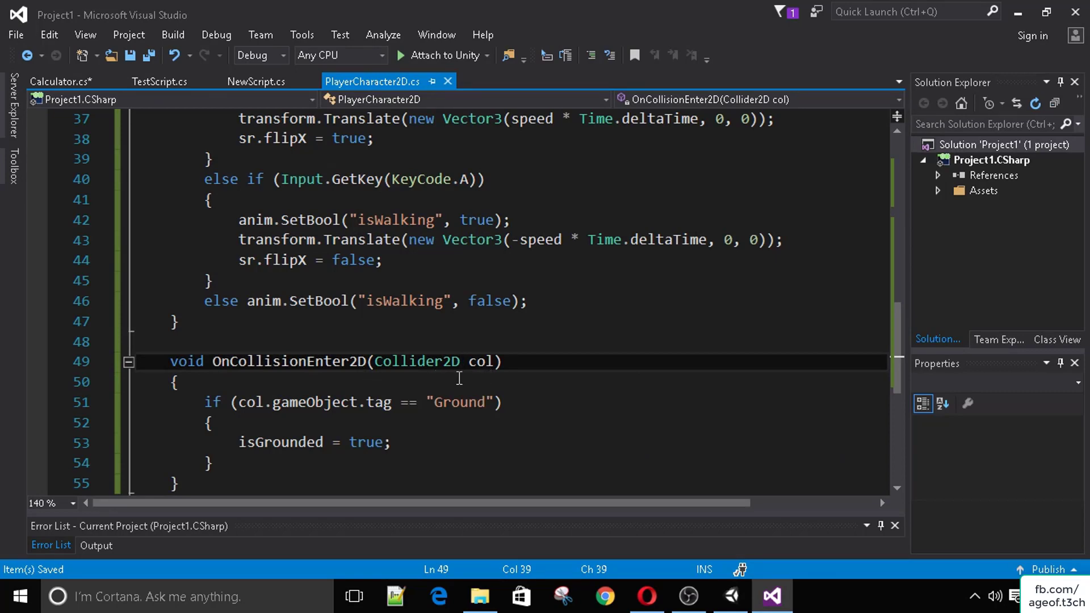
scroll(397, 380, down, 1)
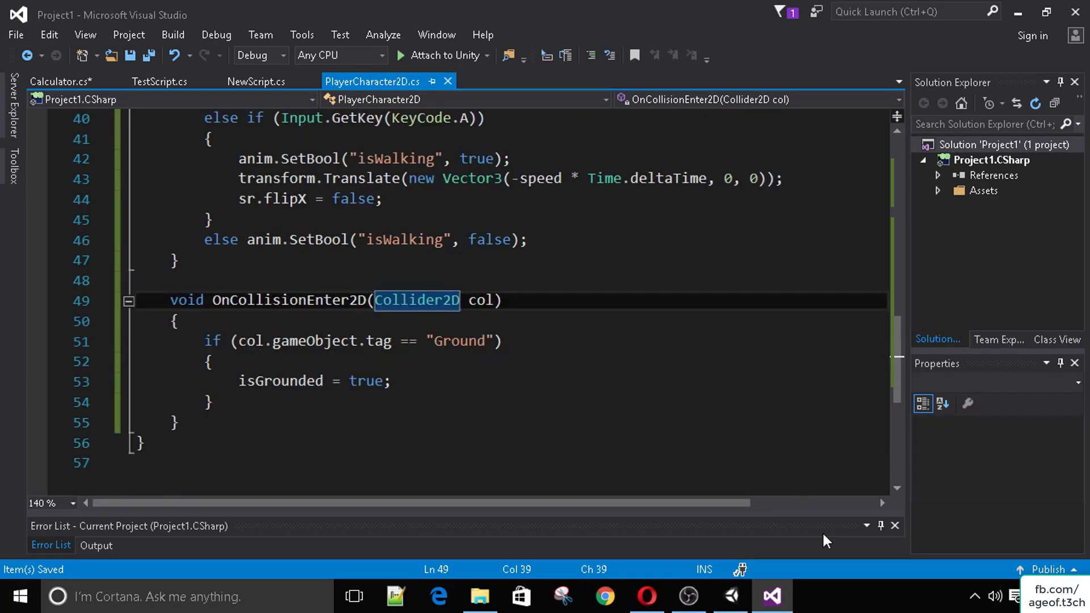
click(731, 596)
click(772, 596)
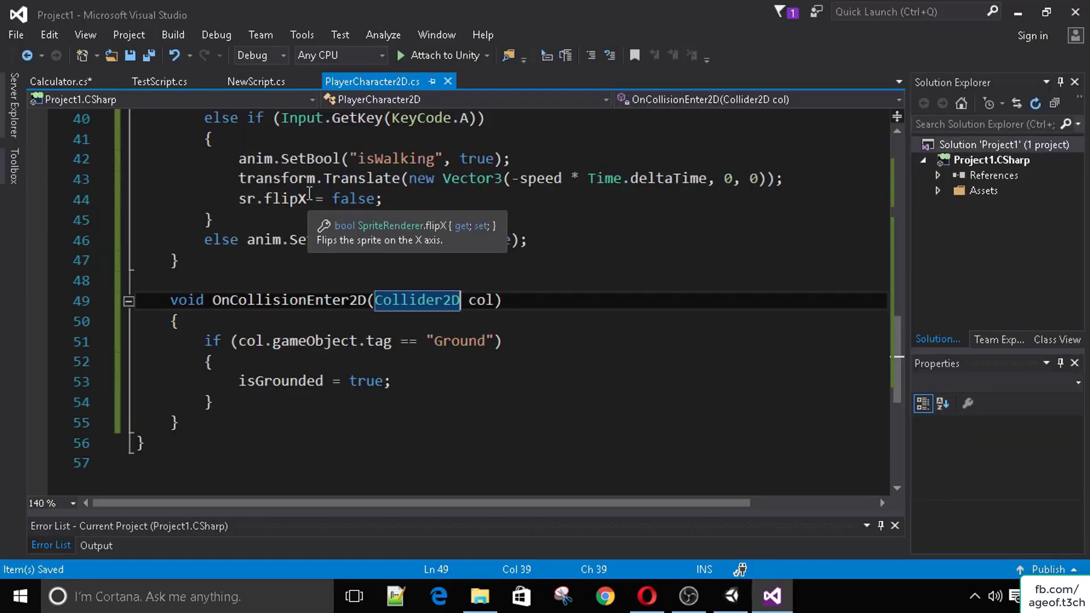
Step: Switch to Unity, clear the console, play-test walking and jumping with the Collider2D parameter, and stop the game
click(731, 596)
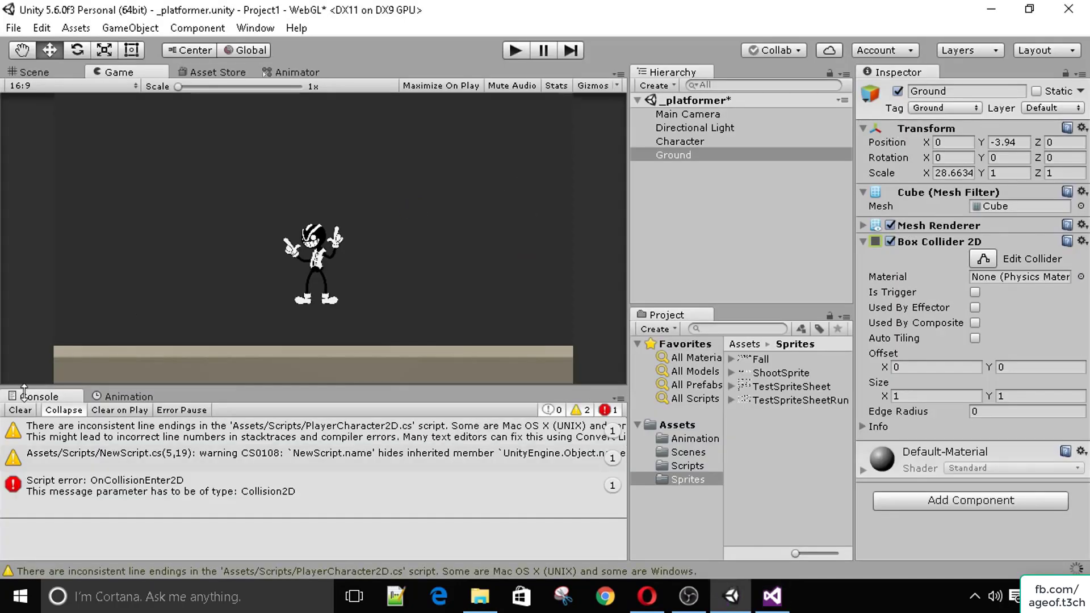
click(20, 410)
click(516, 51)
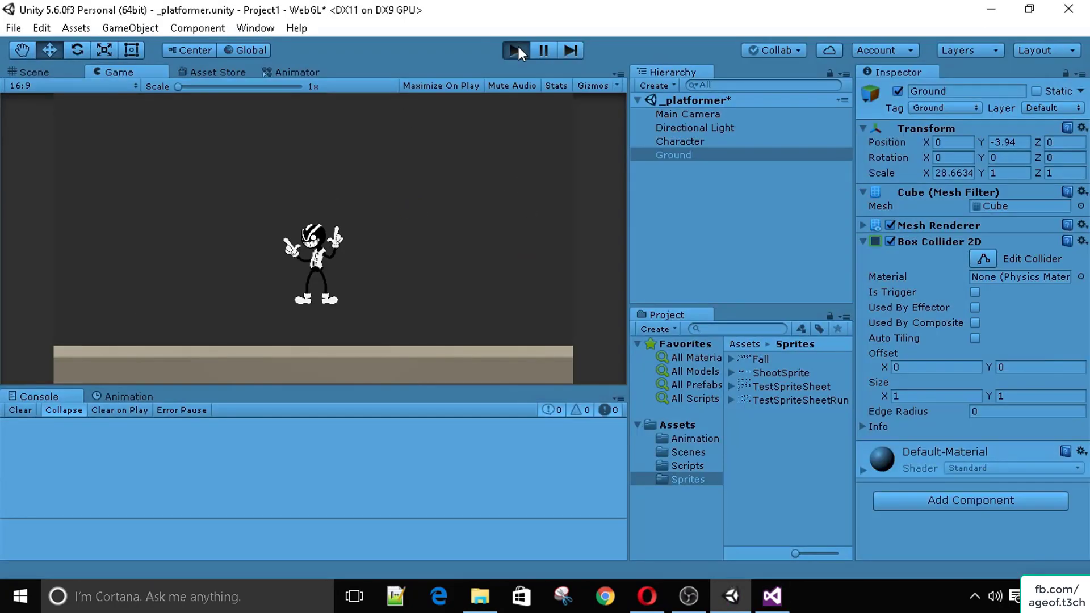
key(a)
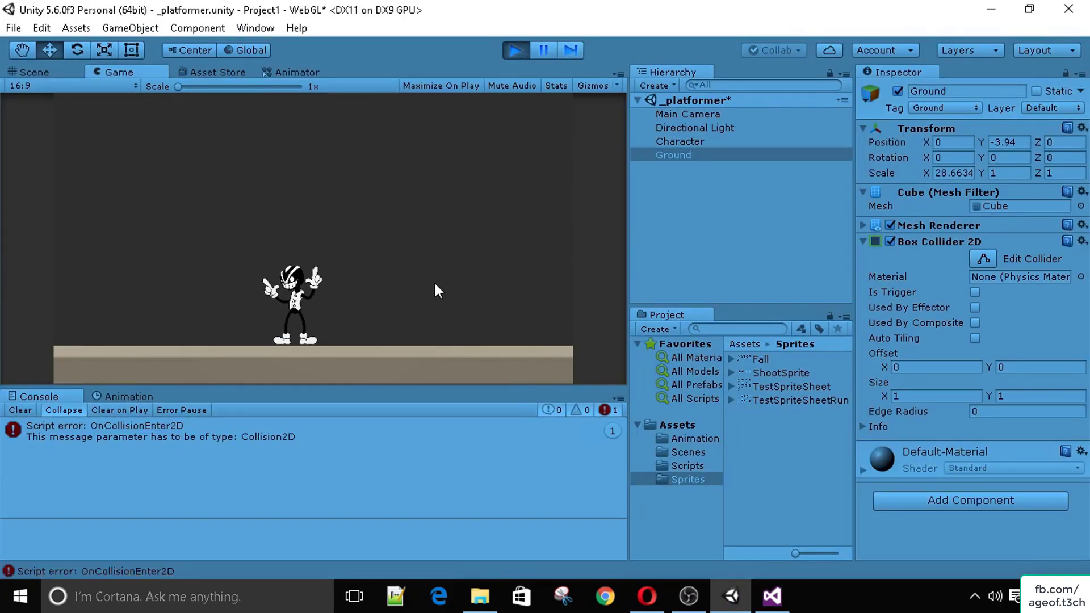
key(space)
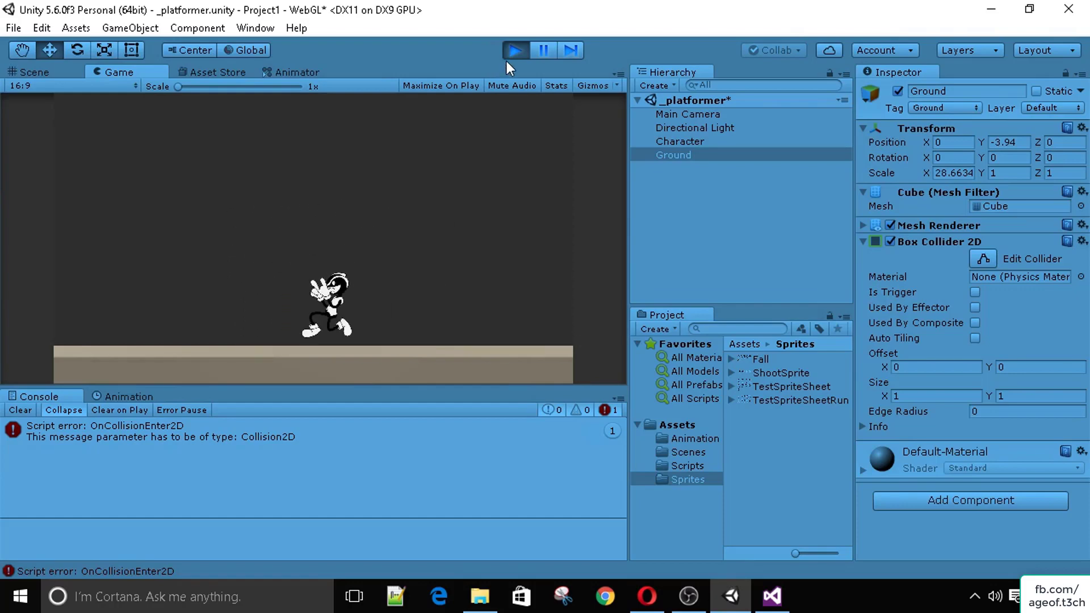
click(514, 51)
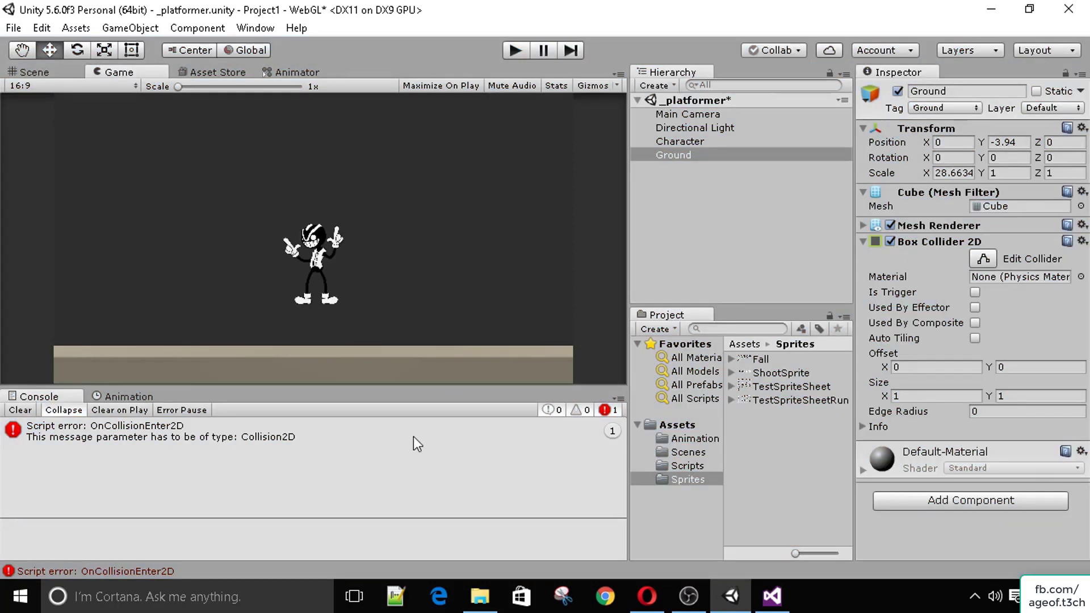
Step: Open the script from the OnCollisionEnter2D console error, set the method's parameter type to Collision2D, and save
click(379, 428)
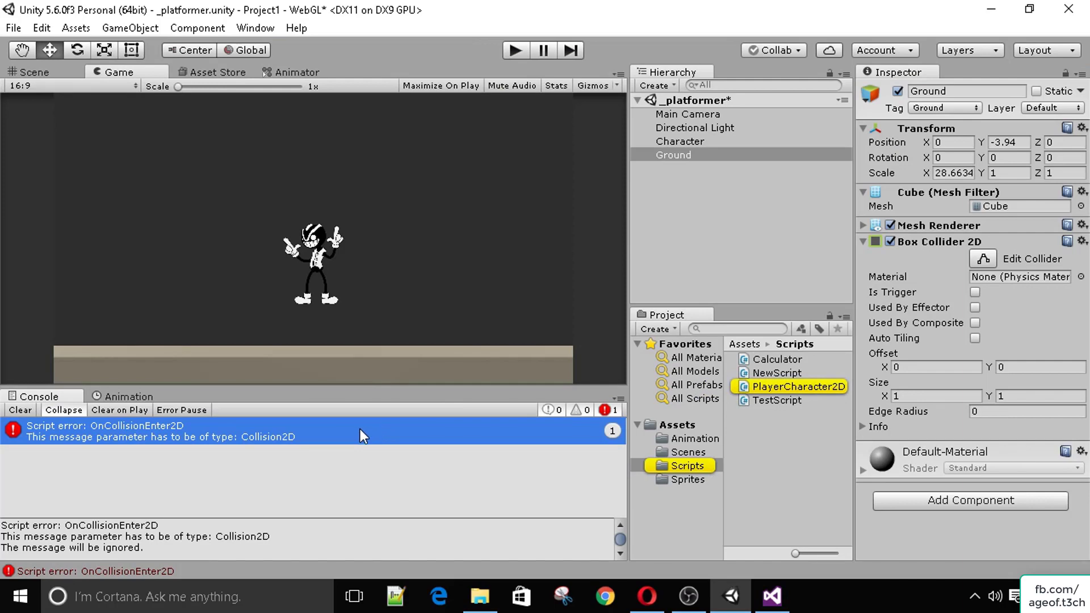
double_click(360, 428)
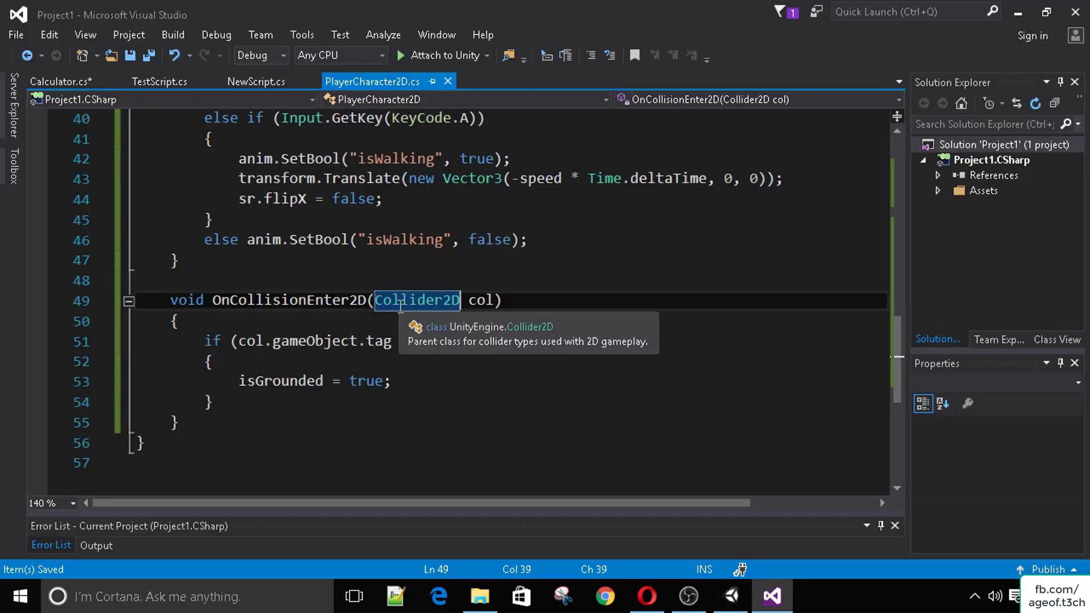
text(Collision)
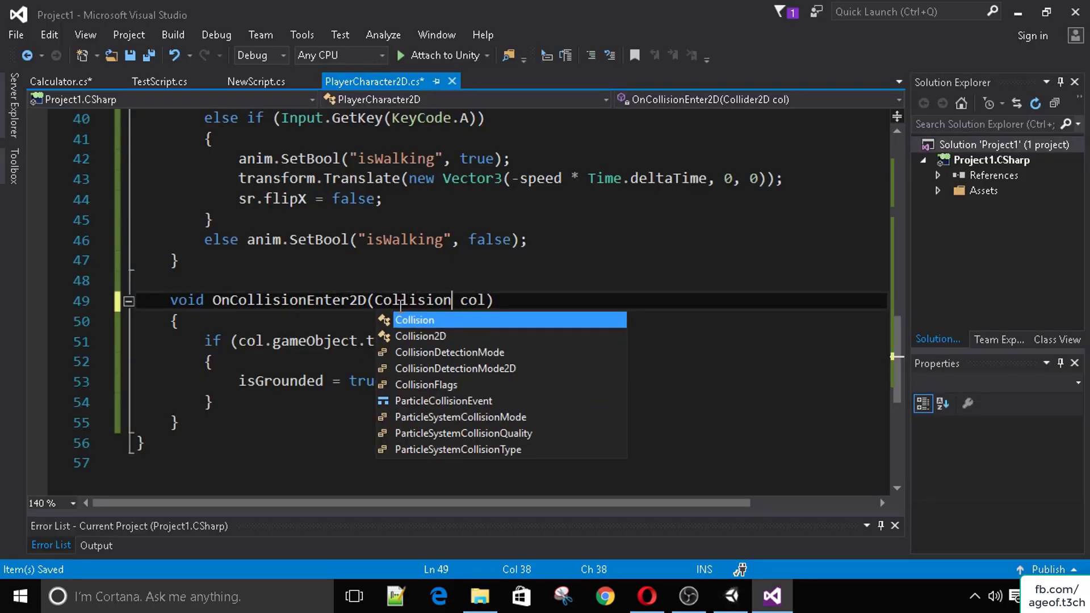
text(2D)
key(Escape)
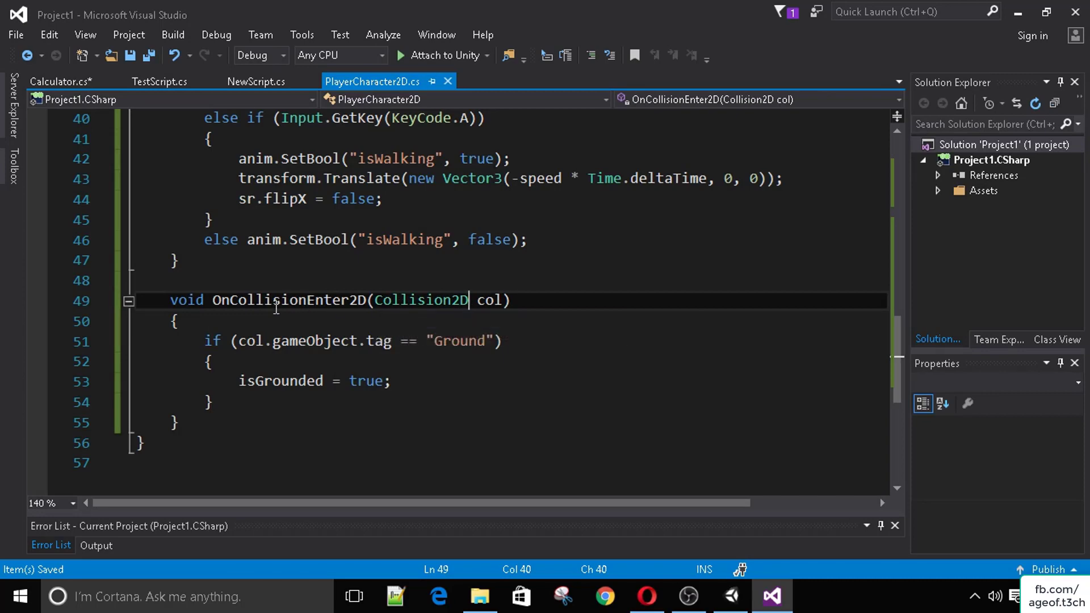
Step: Switch to Unity and play-test walking in both directions and jumping repeatedly with the corrected OnCollisionEnter2D method
click(732, 596)
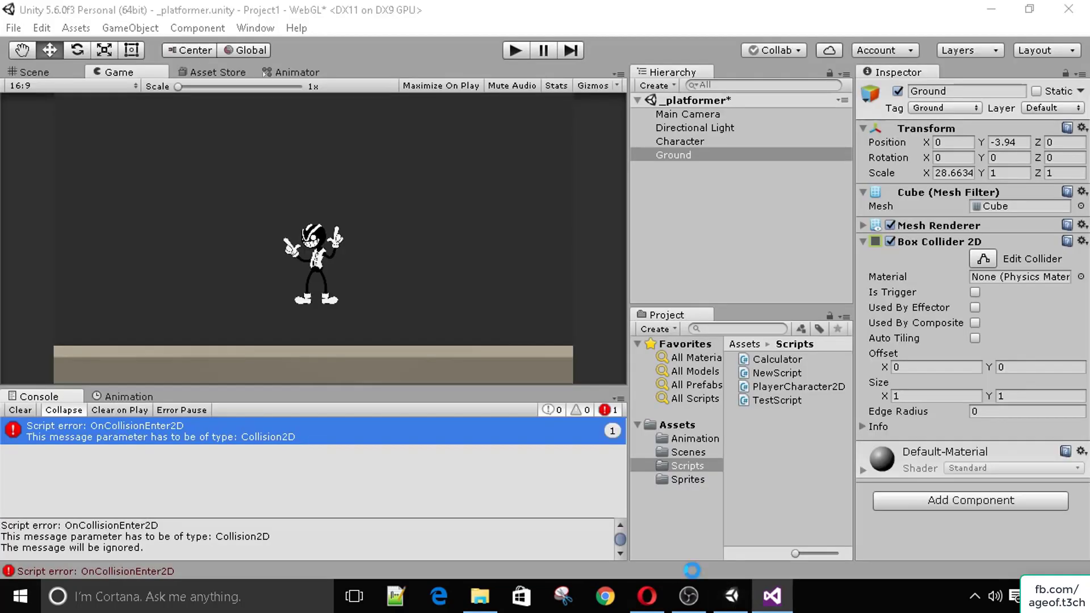
click(510, 51)
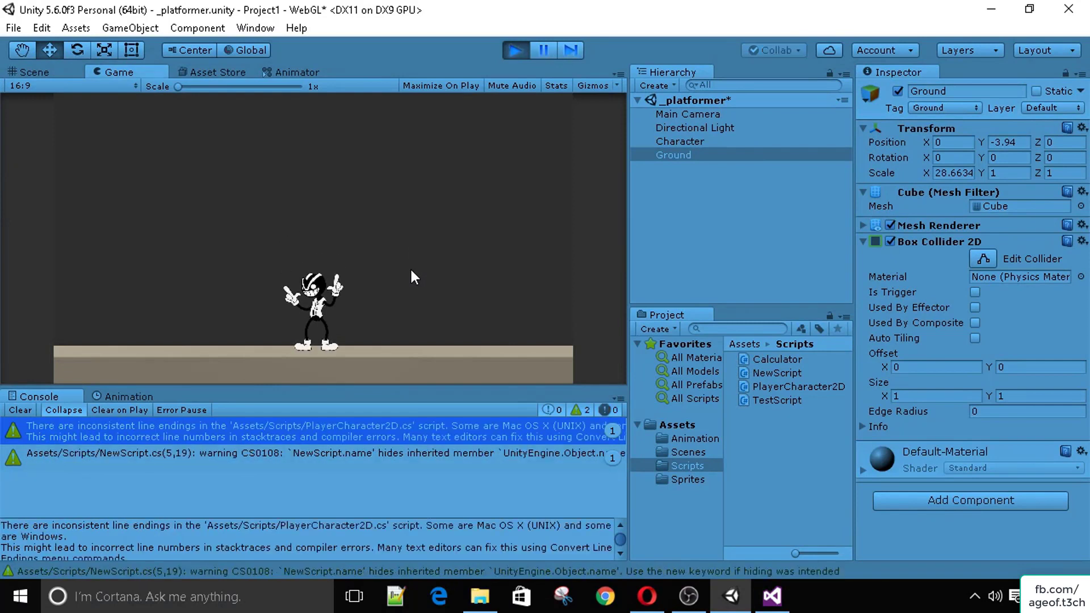
key(Left)
key(space)
key(Right)
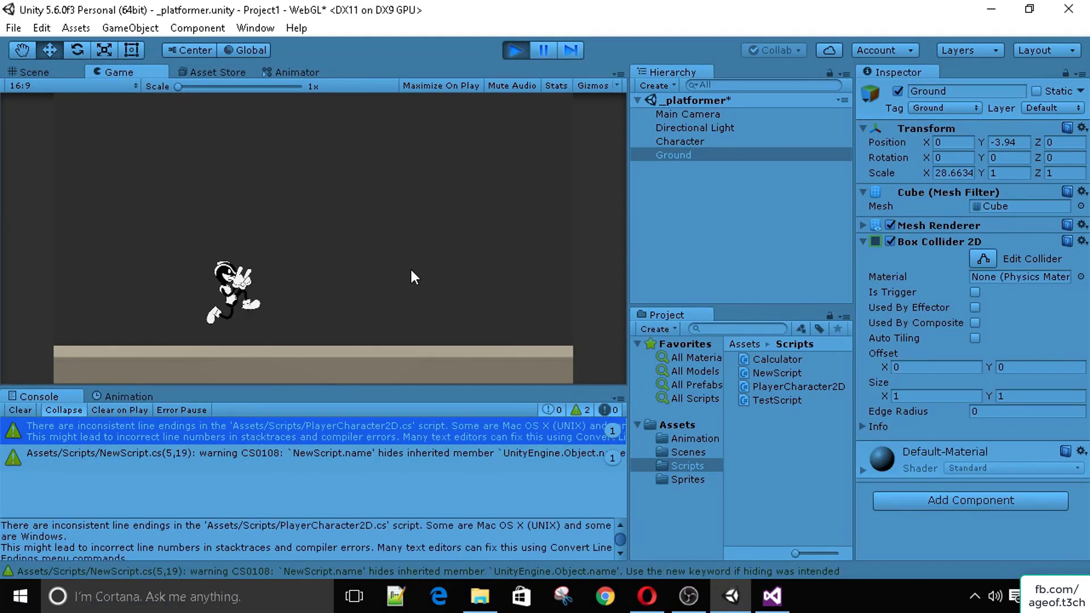
key(space)
key(Left)
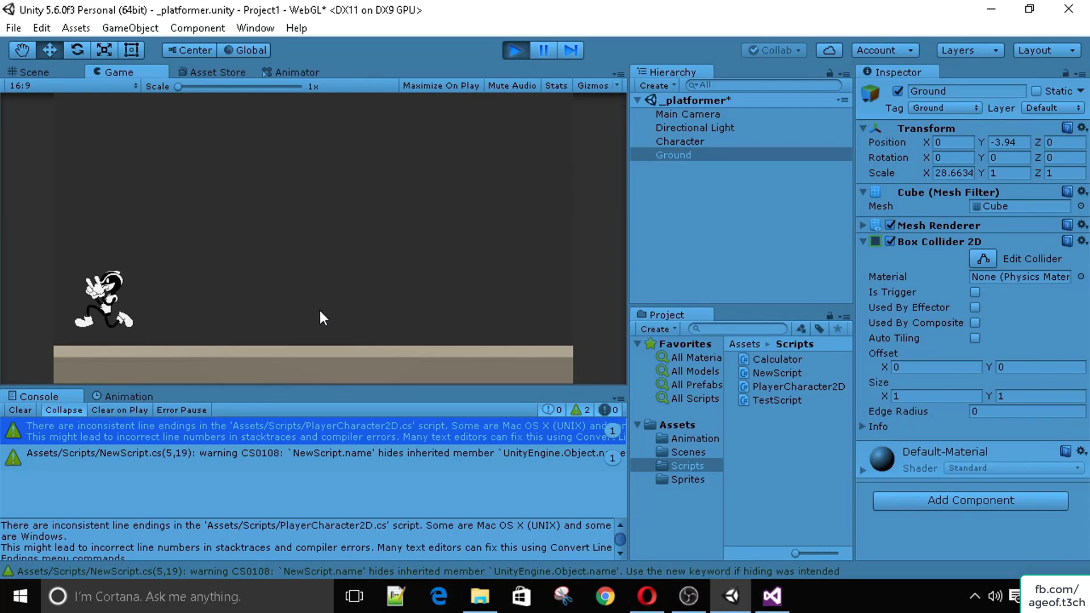
key(Right)
key(space)
Step: Switch to Visual Studio and highlight the whole OnCollisionEnter2D method for review
key(alt+Tab)
drag(170, 300, 510, 427)
drag(166, 300, 536, 429)
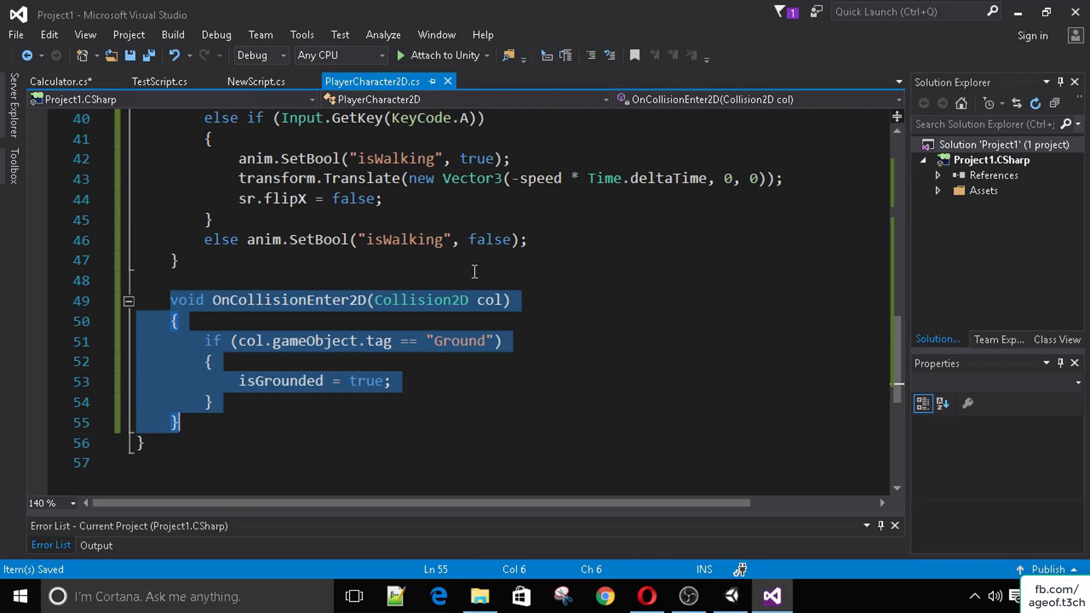
Step: Return to the running game in Unity and test that the character jumps again after each landing while moving both ways
click(731, 596)
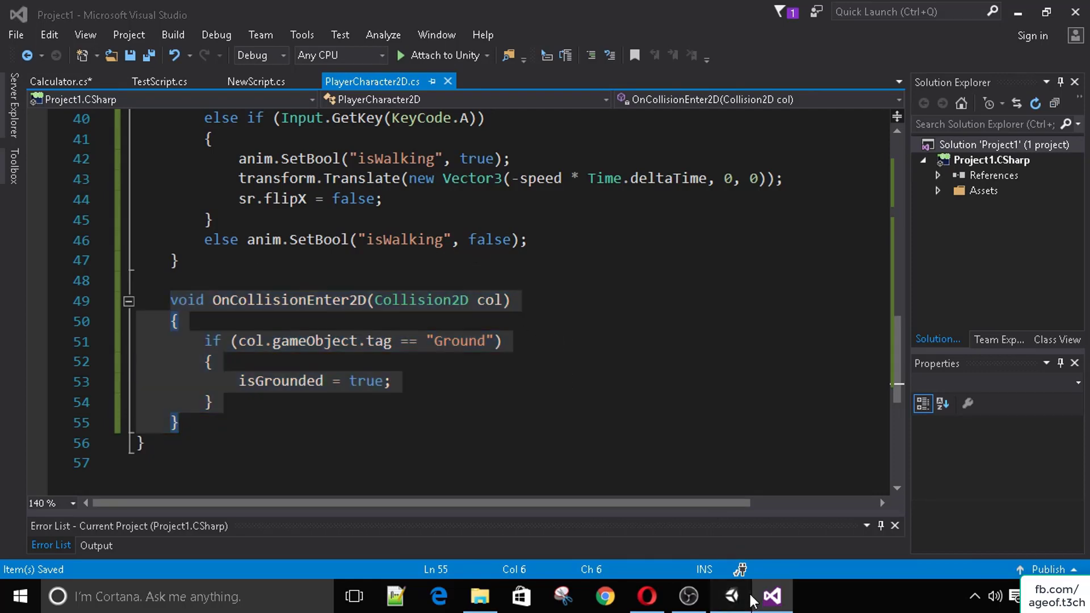
key(space)
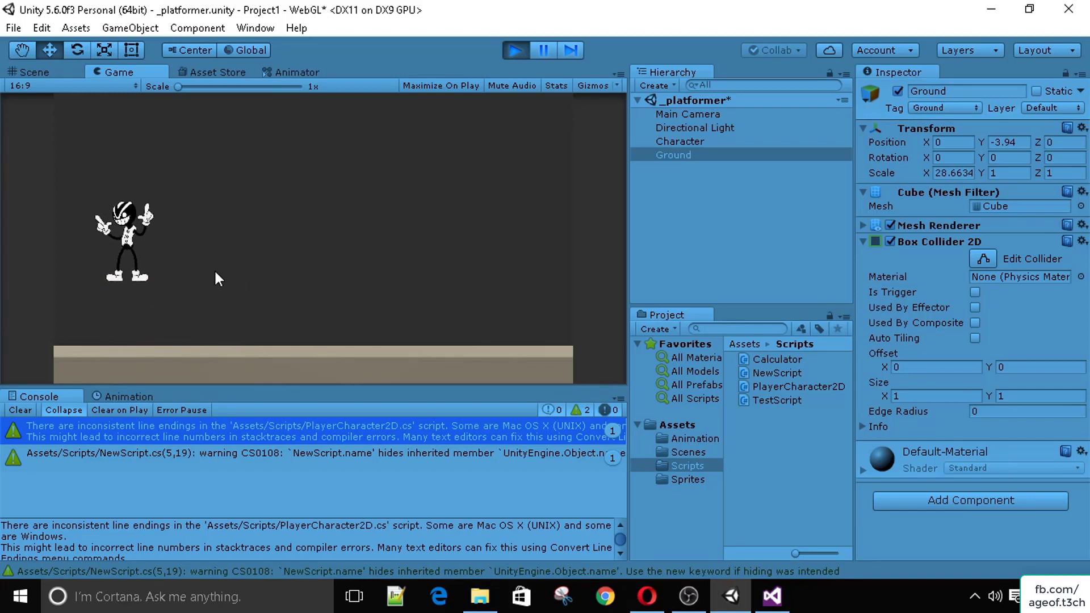
key(d)
key(a)
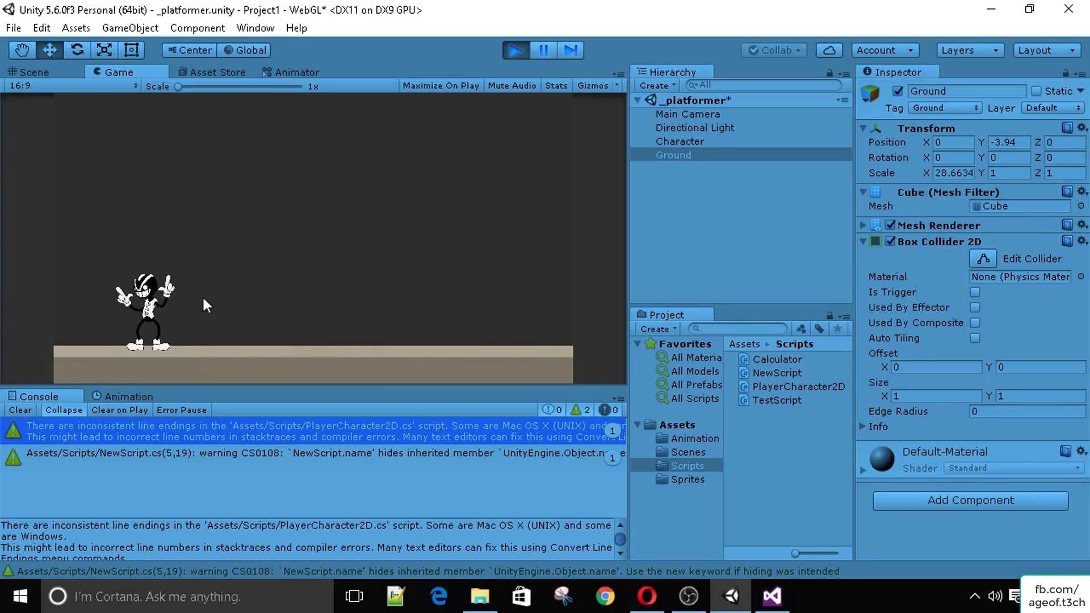
key(space)
key(d)
key(a)
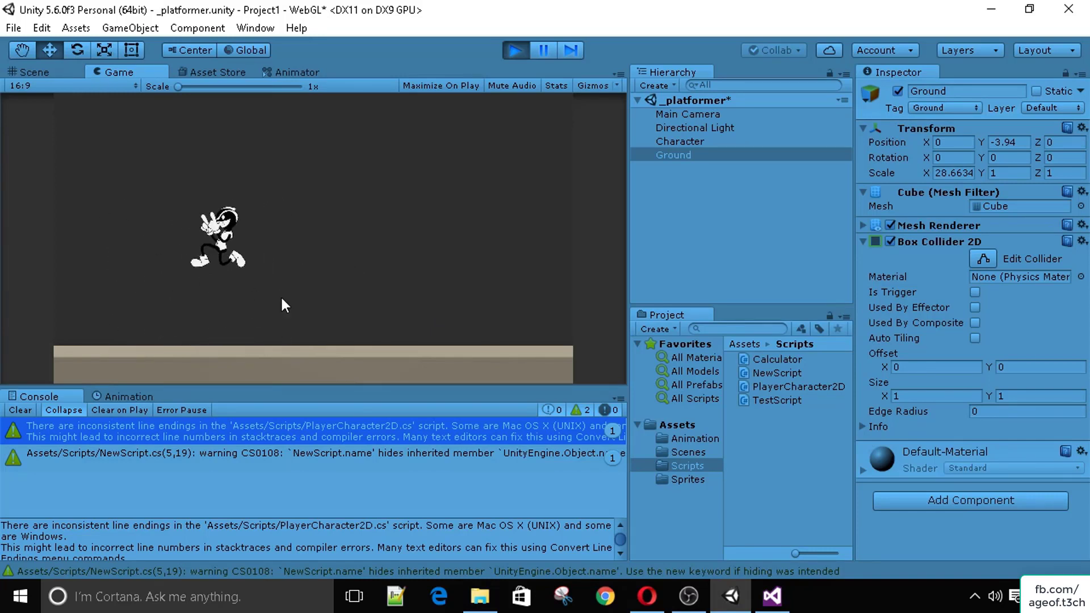
key(space)
key(d)
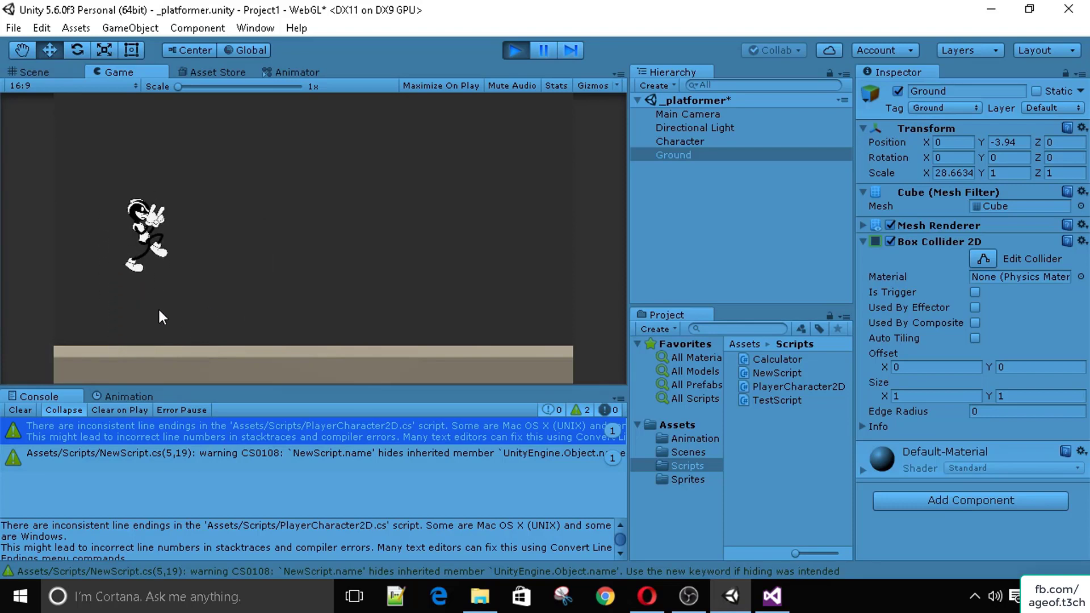
Step: Inspect the tagged Ground object in the Scene view, then return to the Game view and test walking and jumping
click(31, 71)
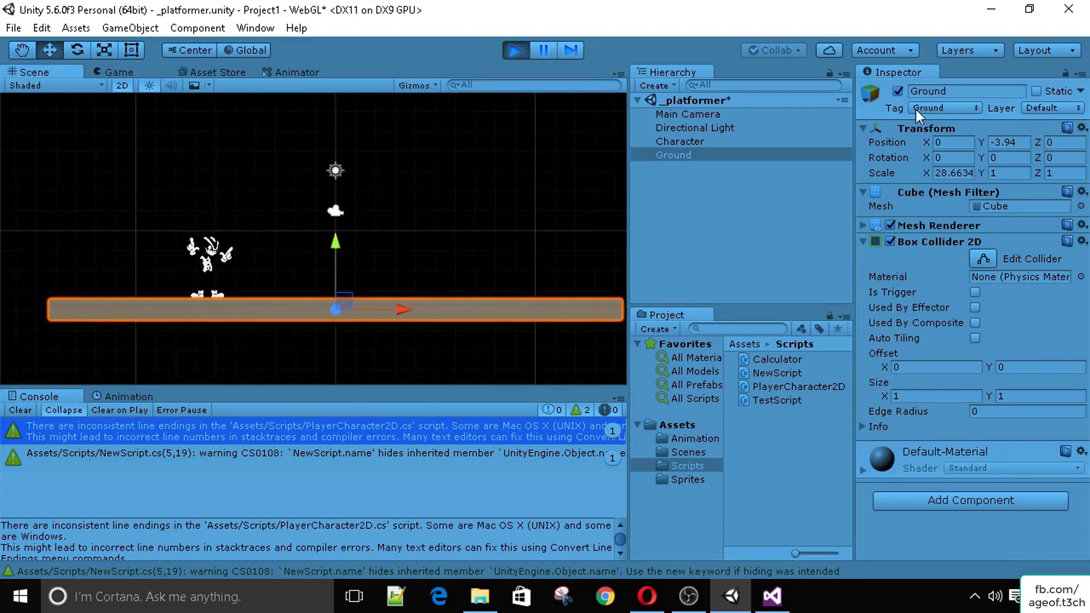
click(117, 72)
key(Right)
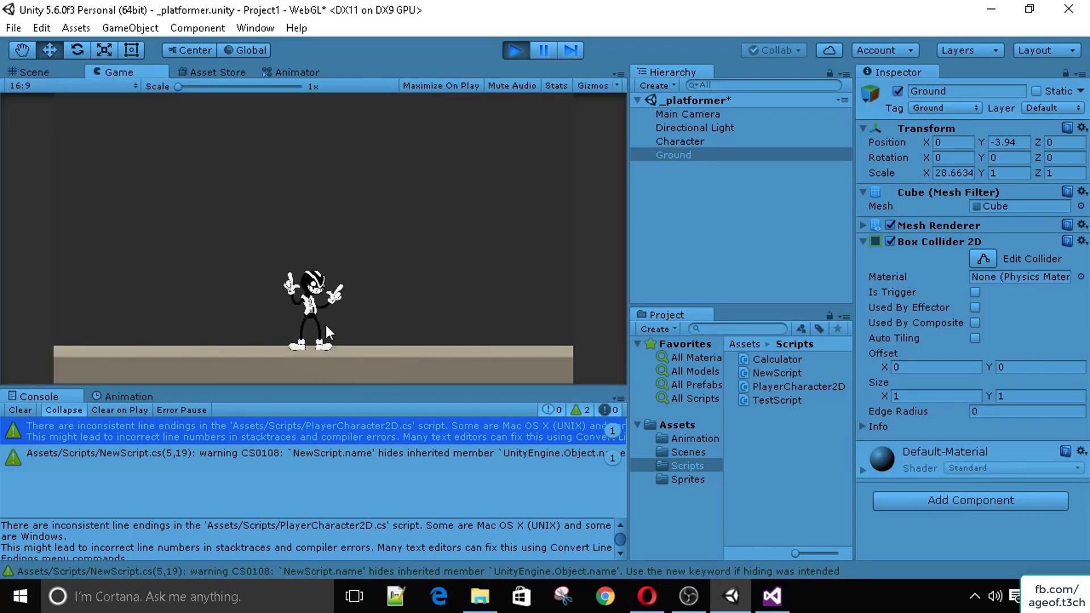
key(Right)
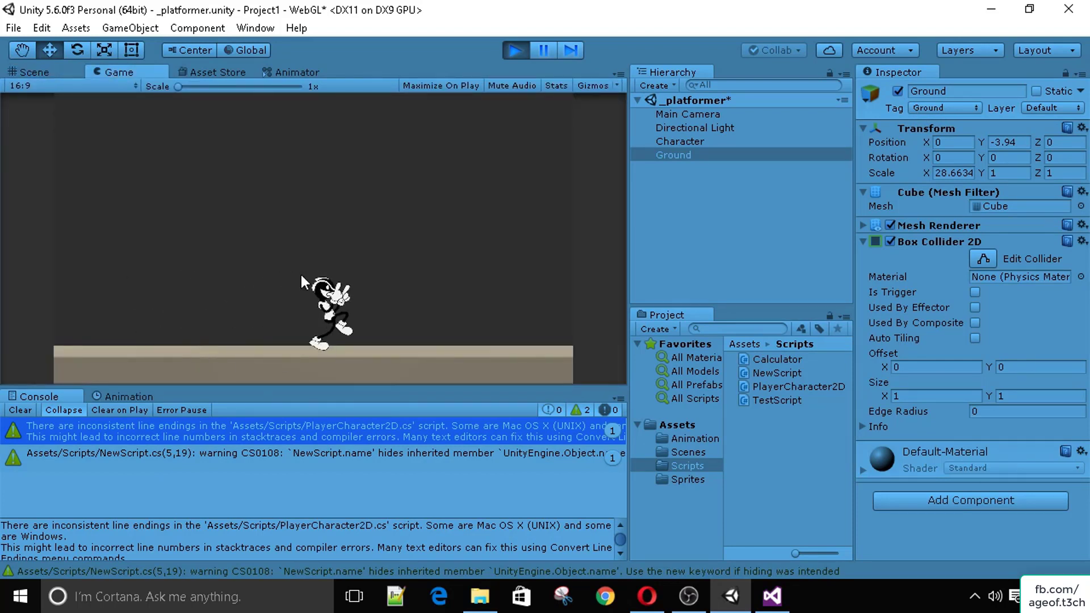
key(Left)
key(space)
key(Right)
Step: Highlight the if block that checks the "Ground" tag in Visual Studio, and return to the running game in Unity
click(755, 603)
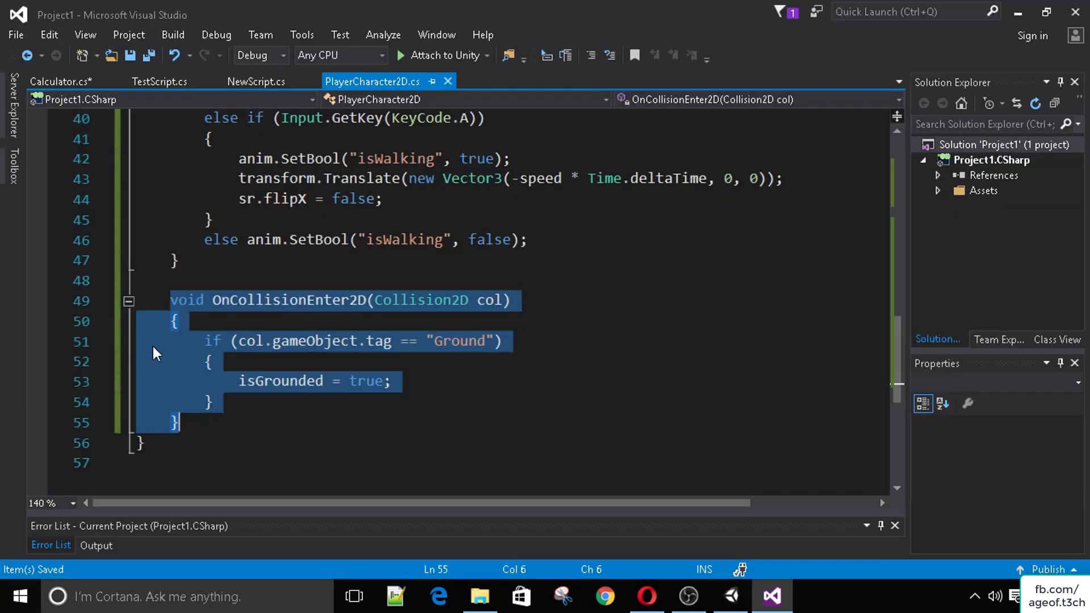
drag(294, 403, 482, 404)
click(243, 405)
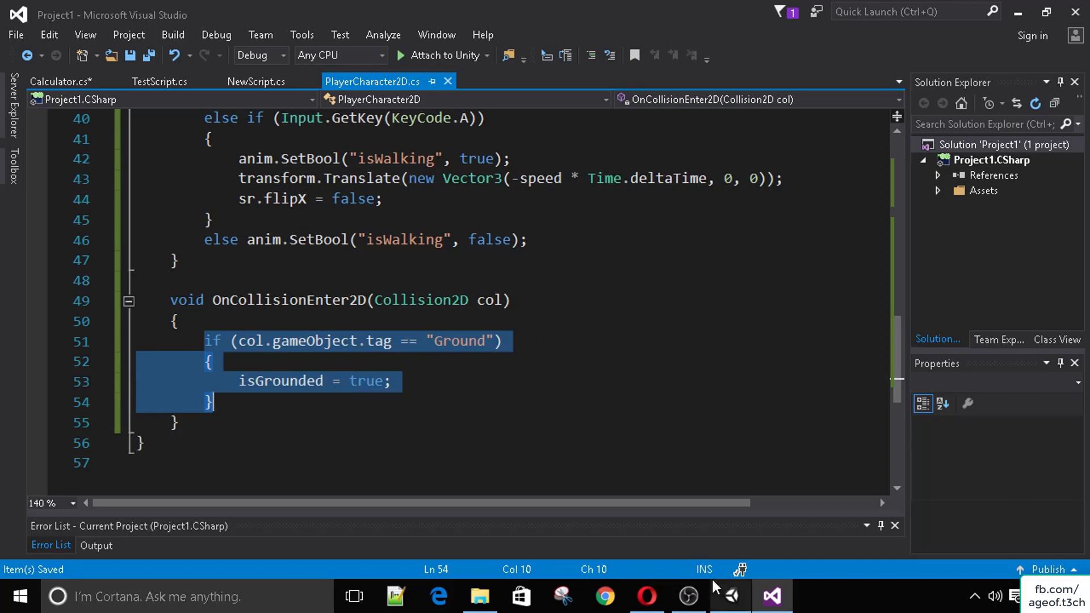
click(732, 596)
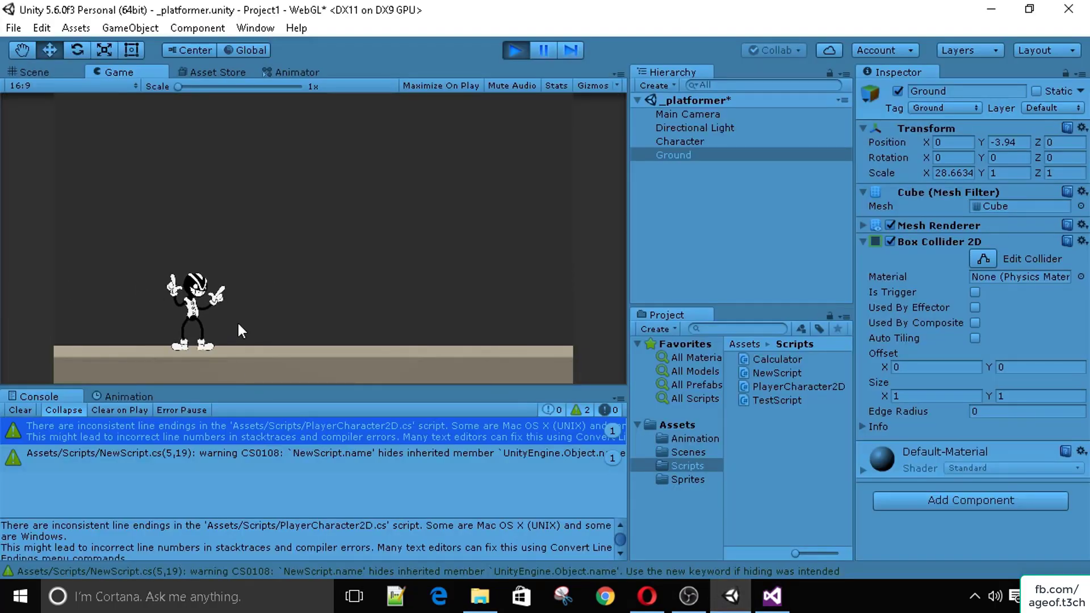
Step: Test walking the character back and forth along the ground, and stop the running game
key(Right)
key(Left)
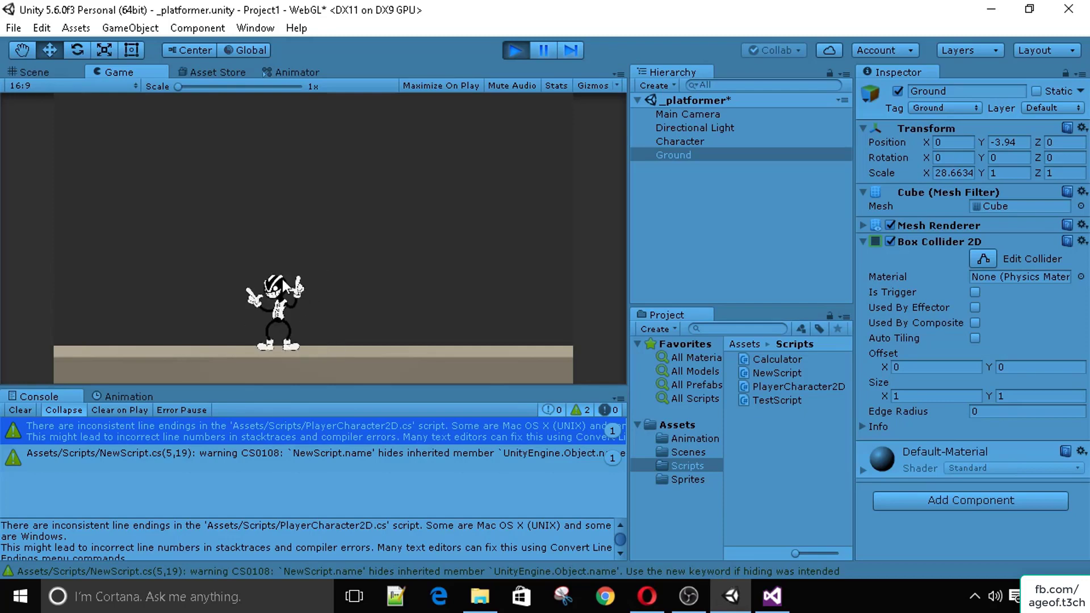
key(Right)
key(Left)
key(Right)
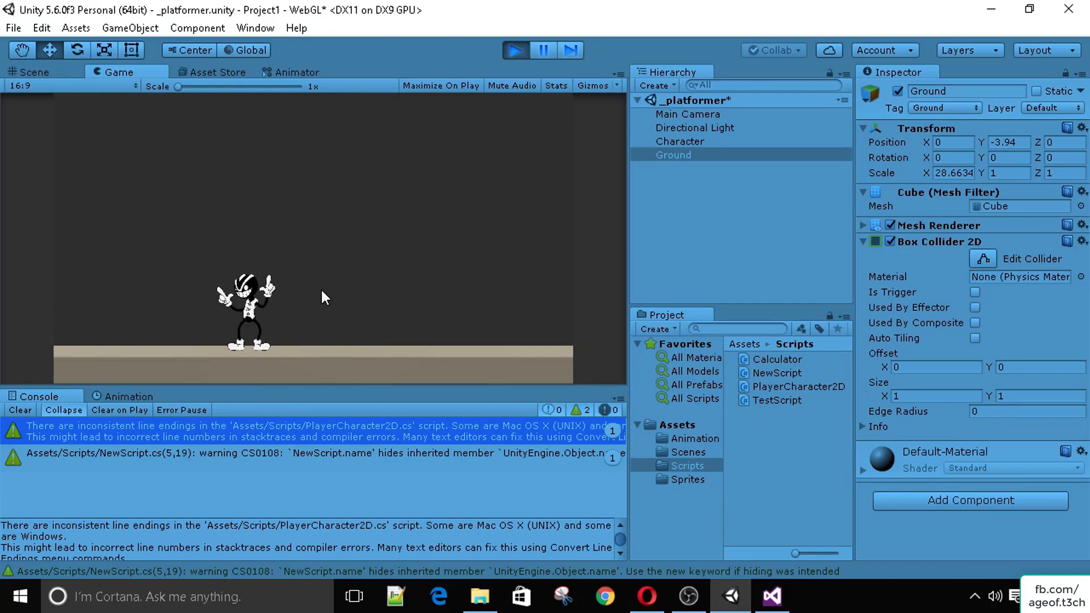
key(ctrl+p)
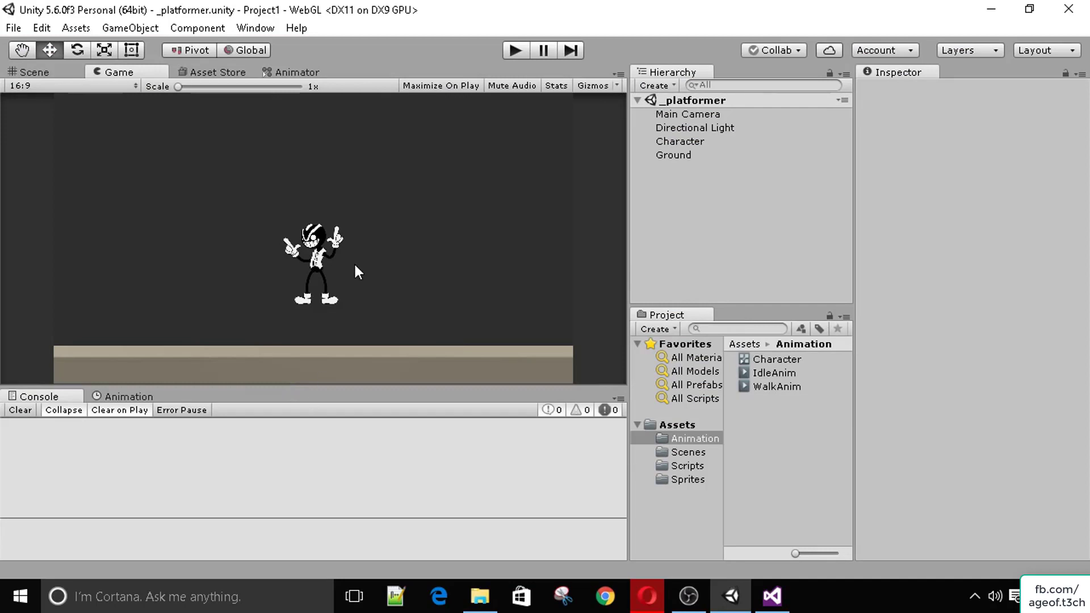
Step: Run the game again and test repeated jumps while walking the character in both directions
click(514, 50)
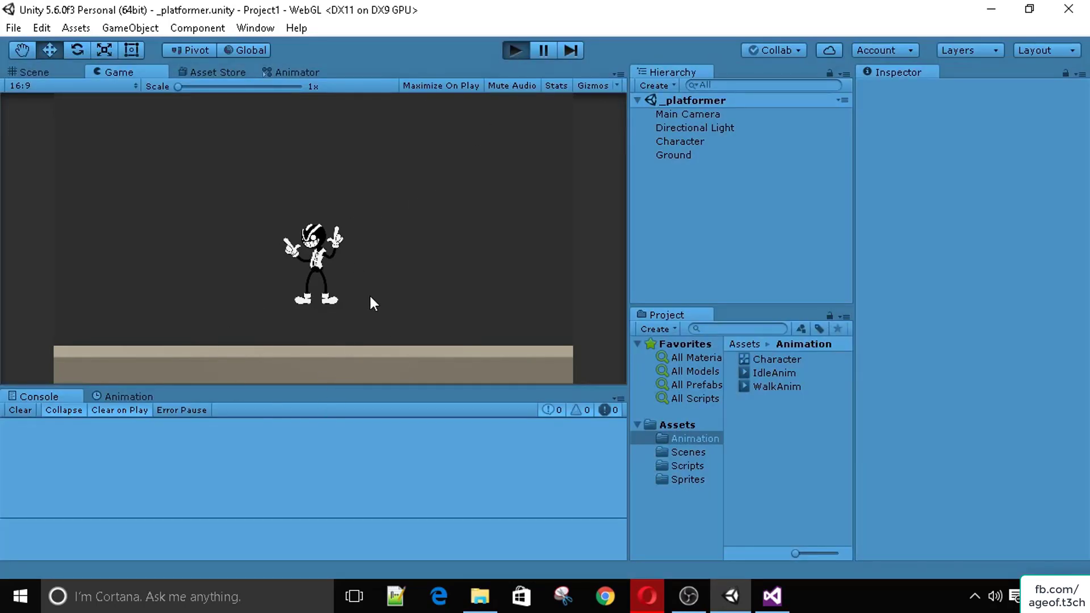
key(a)
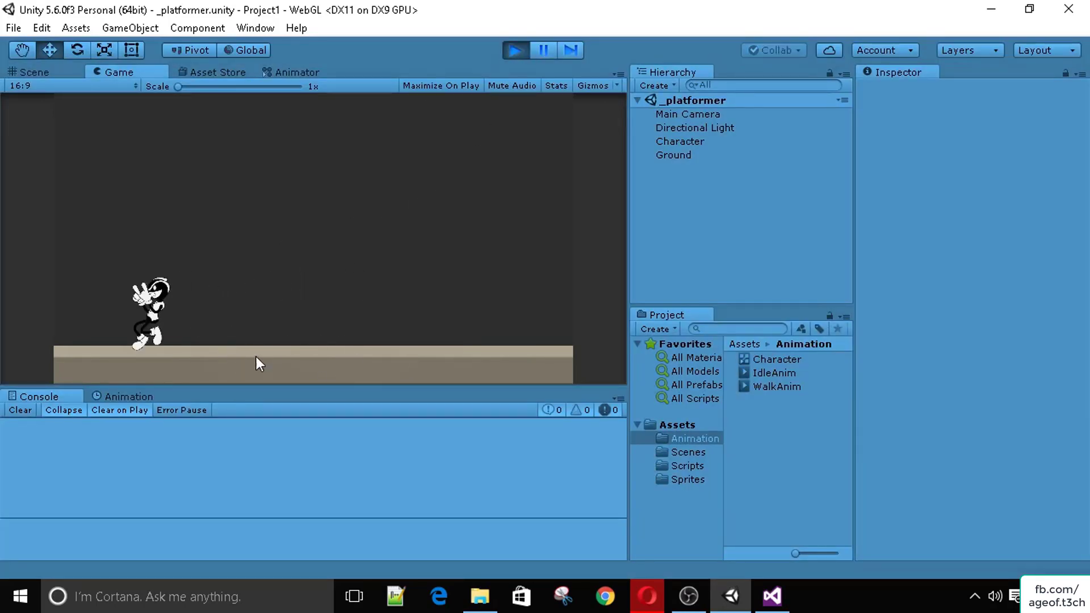
key(d)
key(space)
key(a)
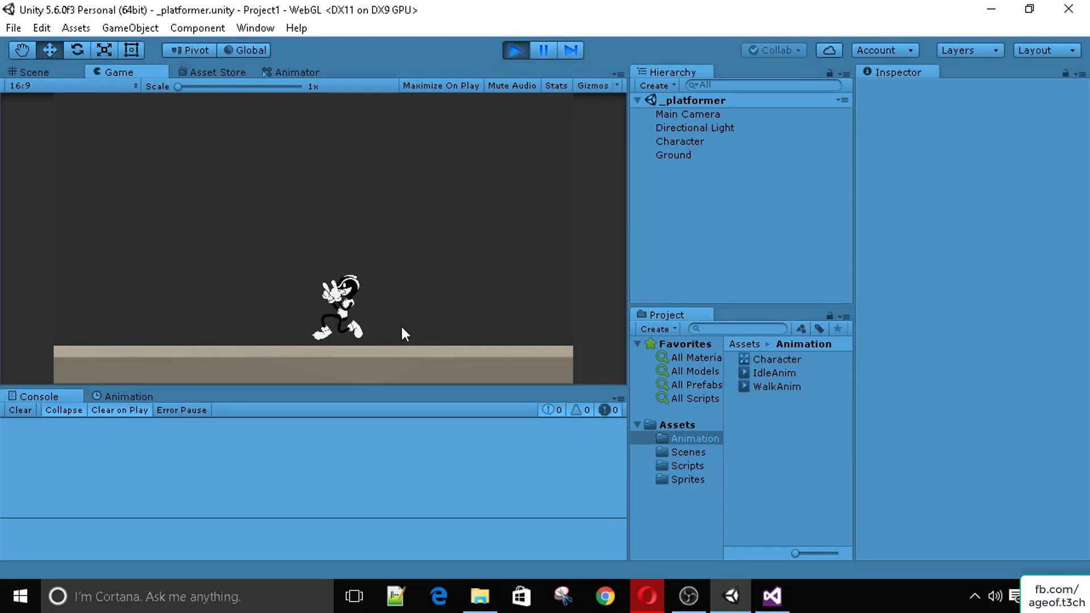
key(space)
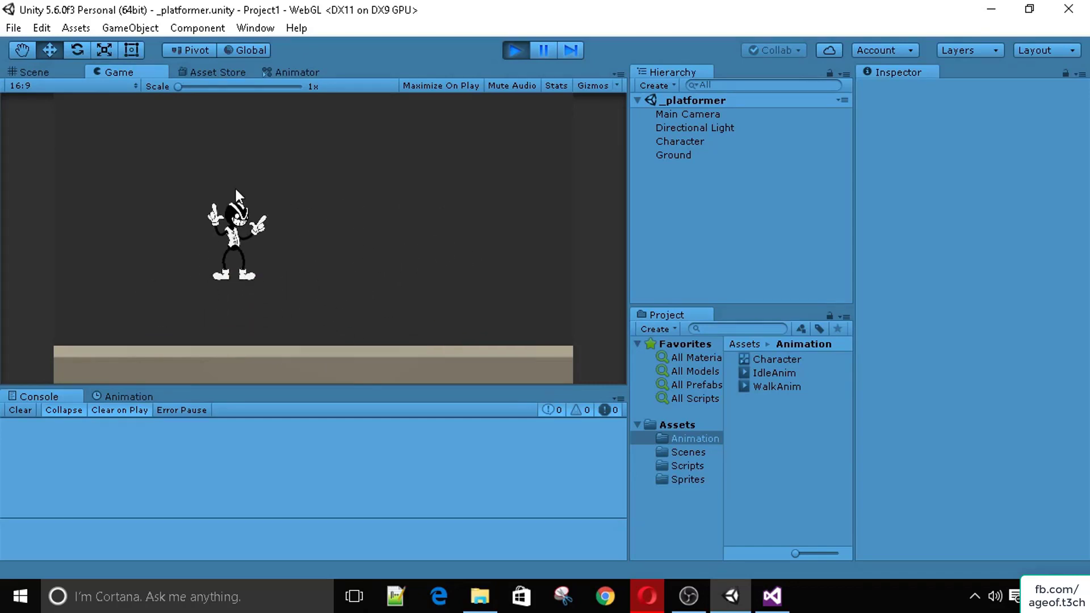
key(a)
key(d)
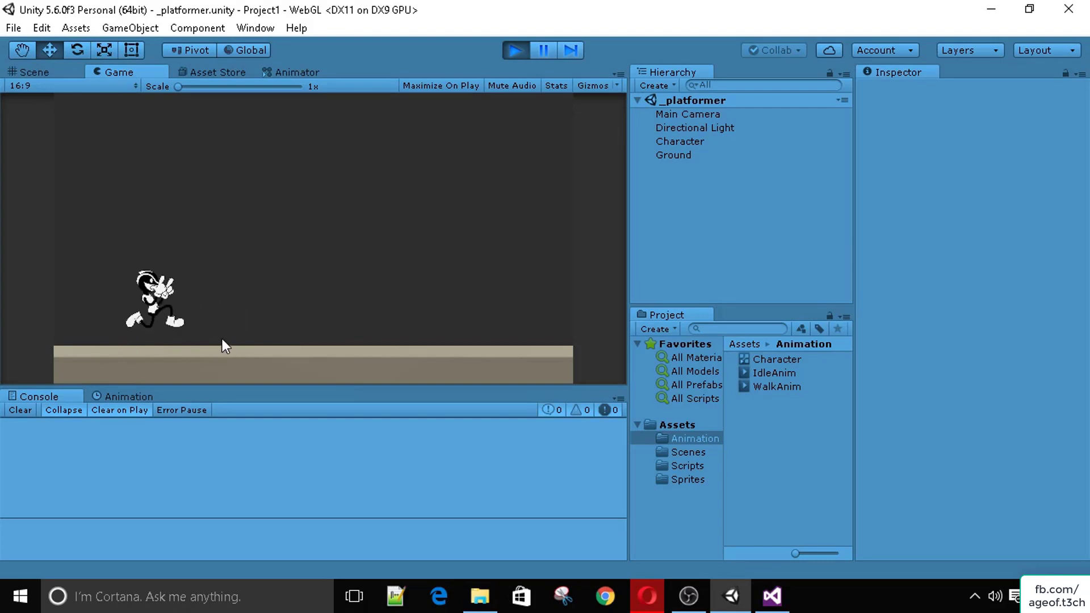
key(space)
key(a)
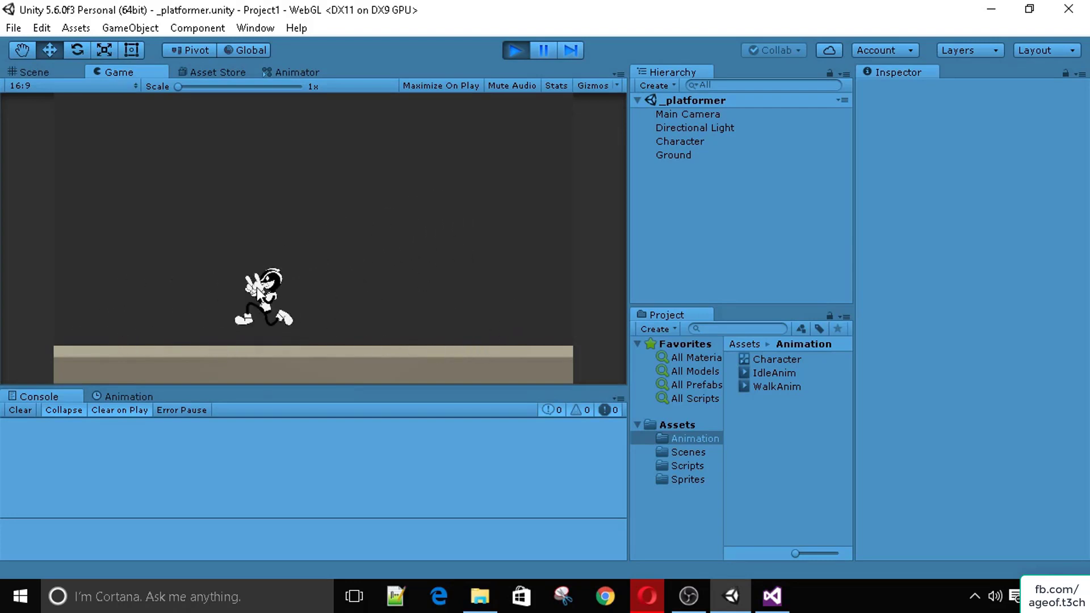
key(d)
key(space)
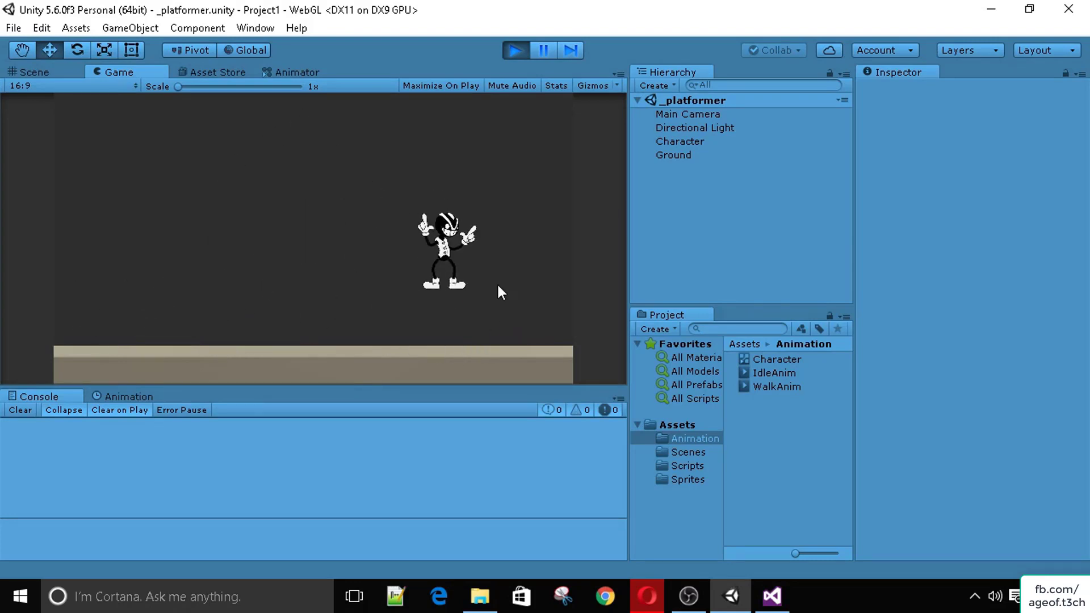
key(a)
key(space)
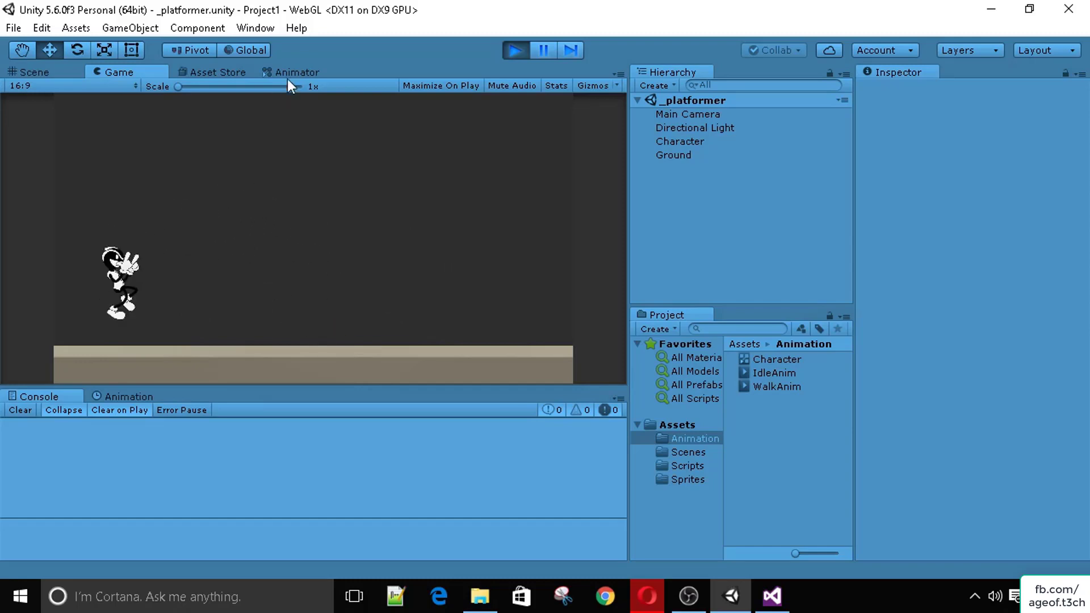
Step: Examine the WalkAnim and IdleAnim states in the Animator during play, and return to the Game view for another walking jump
click(297, 72)
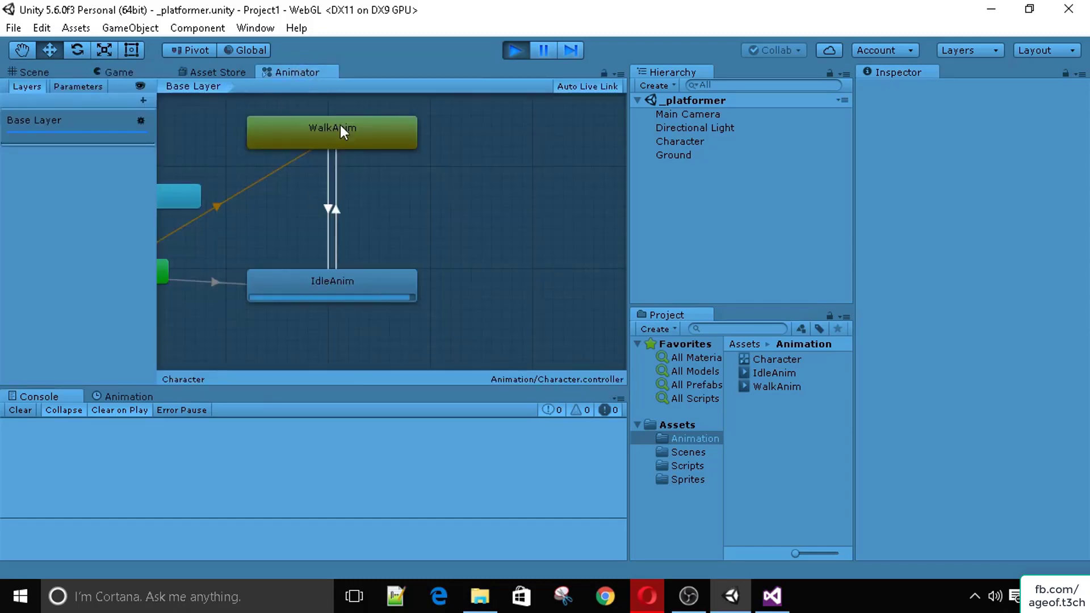
click(124, 75)
key(d)
key(space)
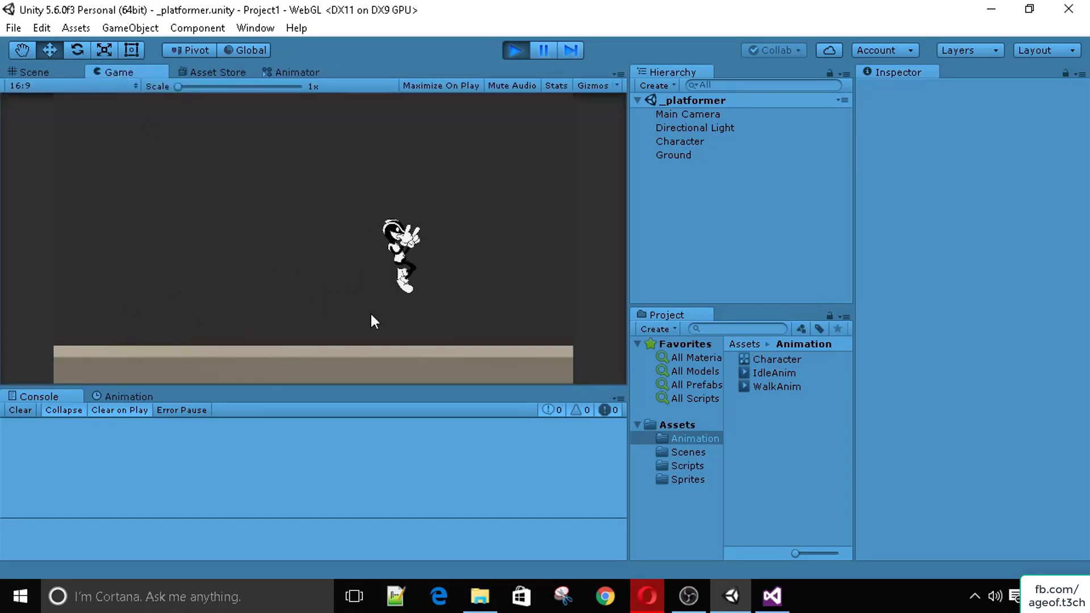
Step: Test which animation plays in mid-air while jumping in both directions, and exit Play mode
key(a)
key(d)
key(space)
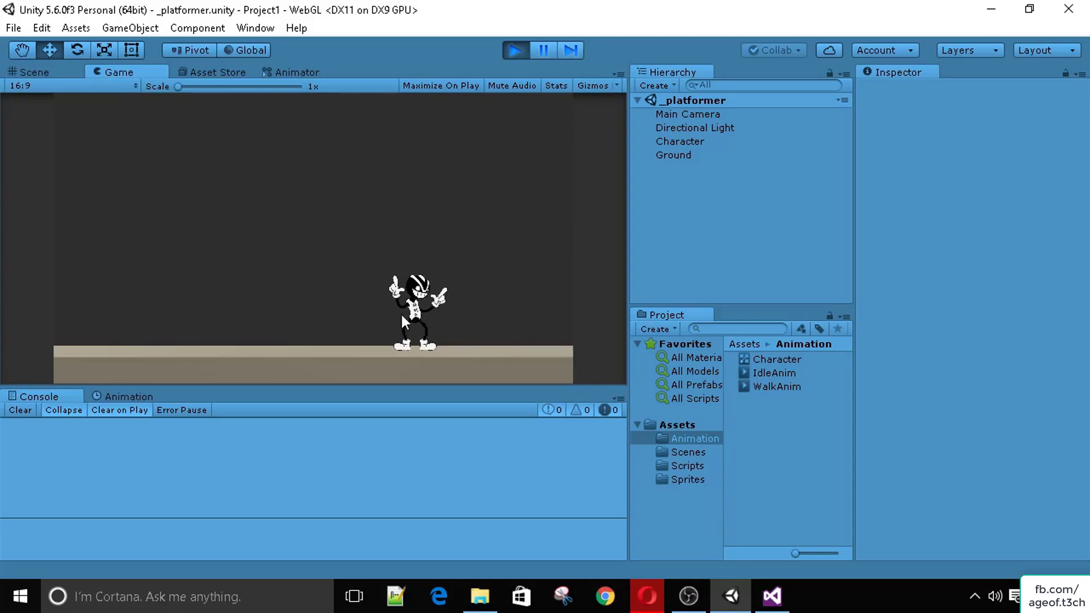
key(a)
key(space)
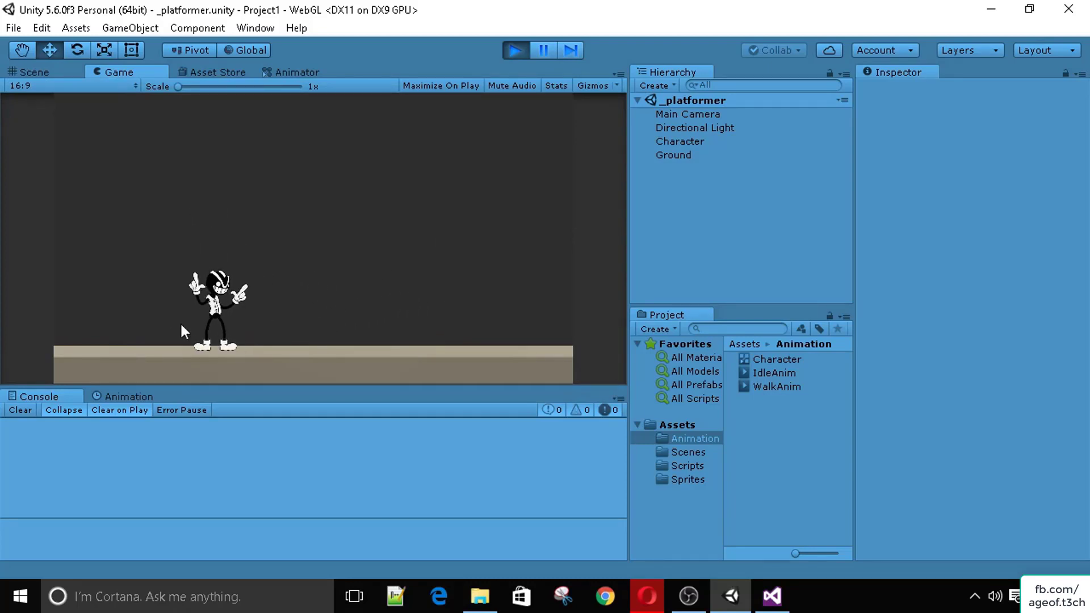
click(510, 54)
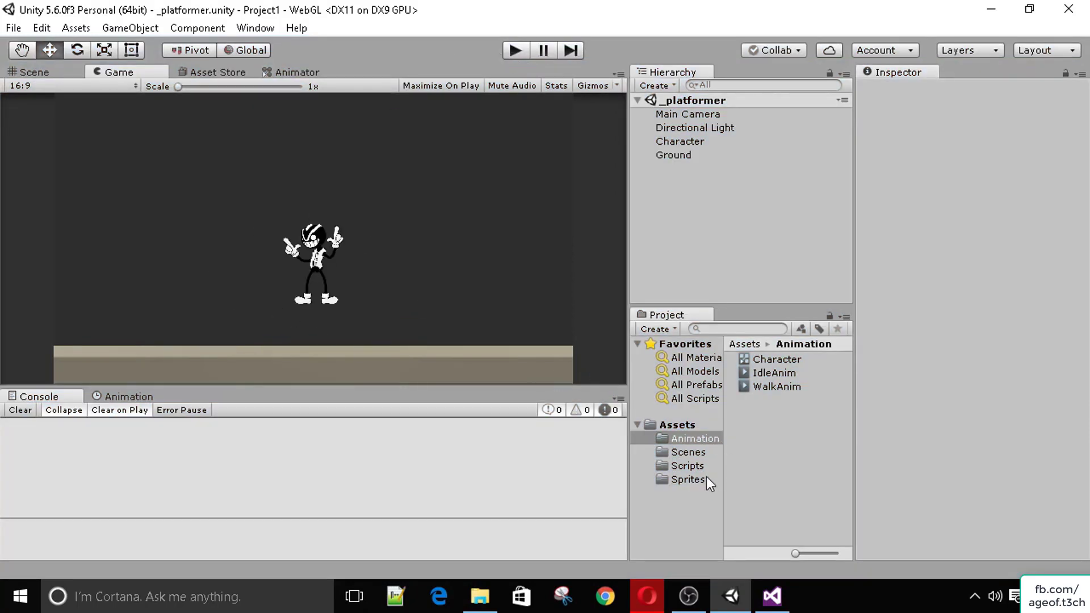
Step: Look through the individual sprites Fall_0 to Fall_5 of the Fall sprite sheet in the Sprites folder
click(688, 480)
click(765, 363)
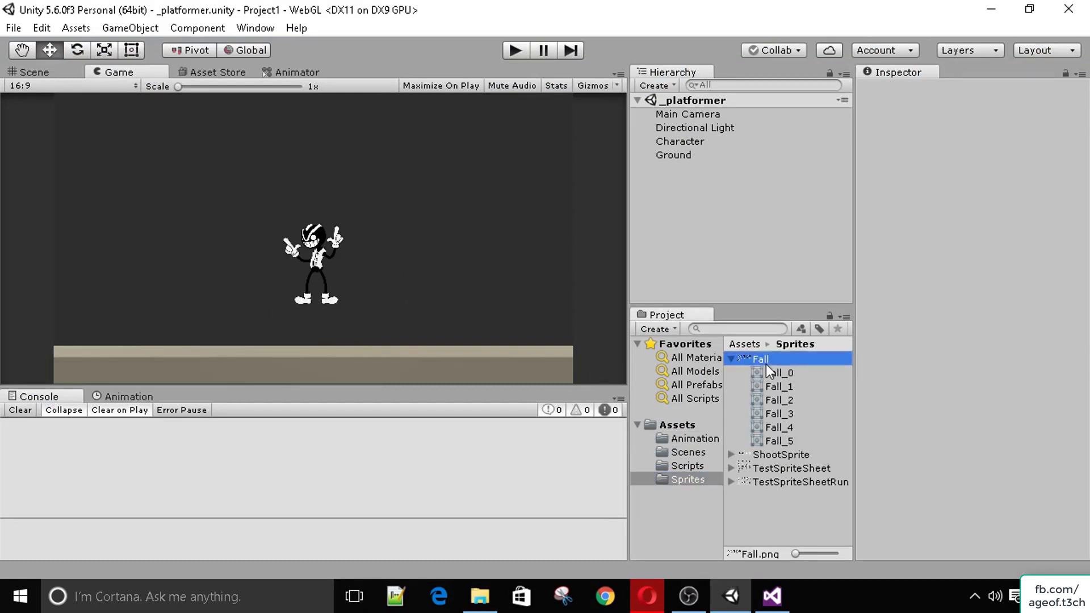
click(773, 375)
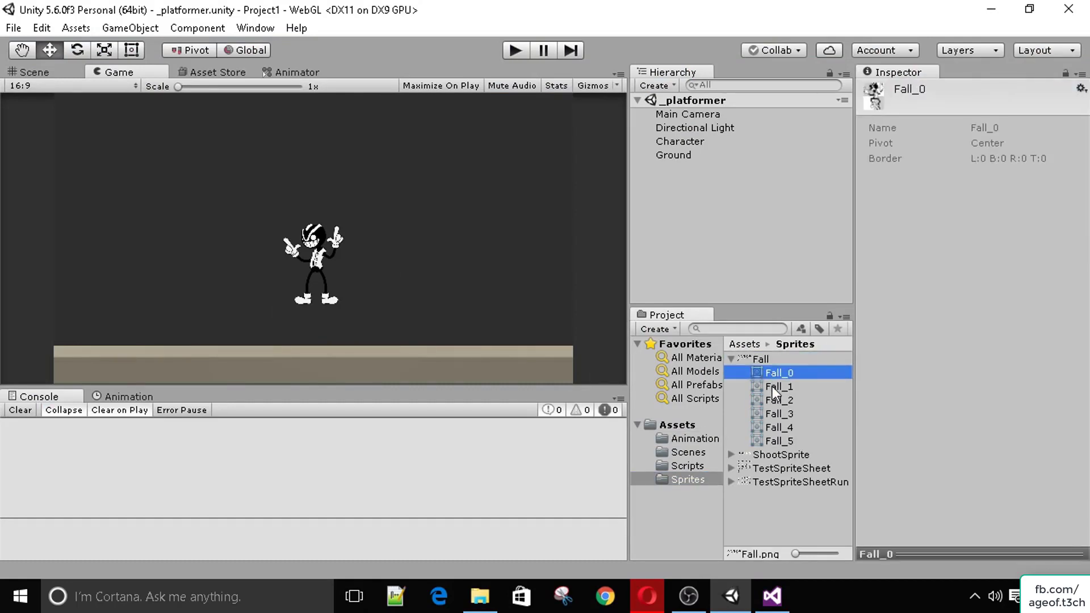
click(774, 387)
click(775, 401)
click(775, 414)
click(776, 428)
click(776, 442)
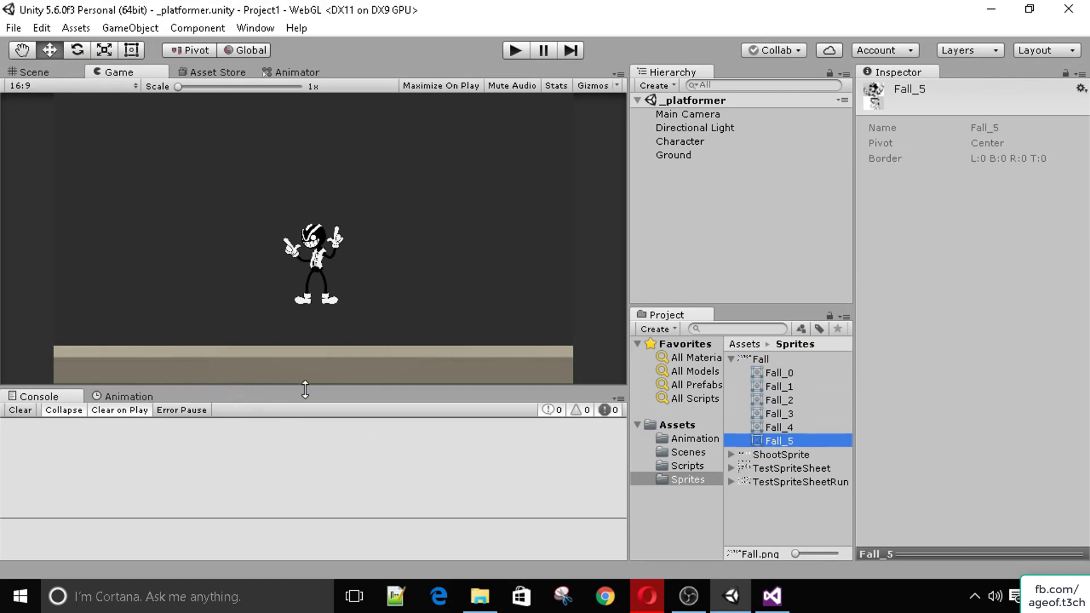
Step: Bring up the Animation window showing the character's WalkAnim clip, and make it slightly shorter
click(126, 397)
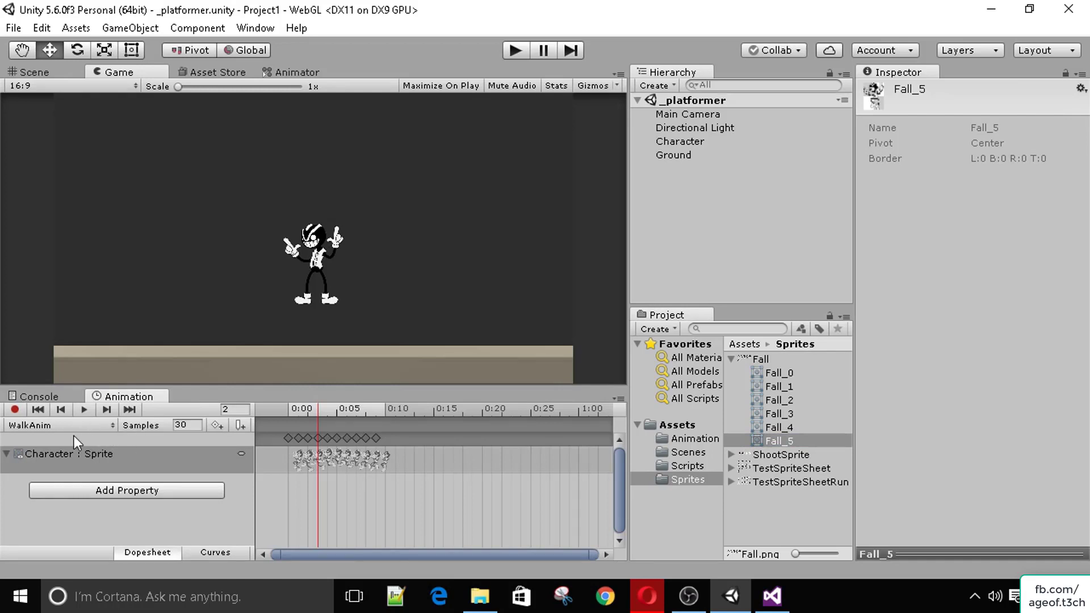
click(256, 28)
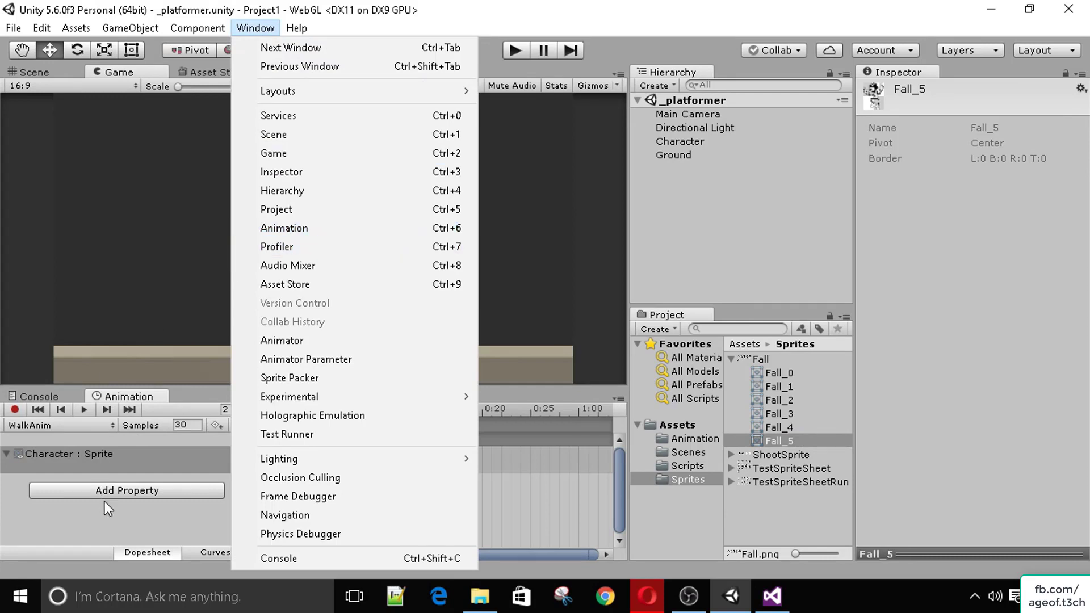
click(108, 532)
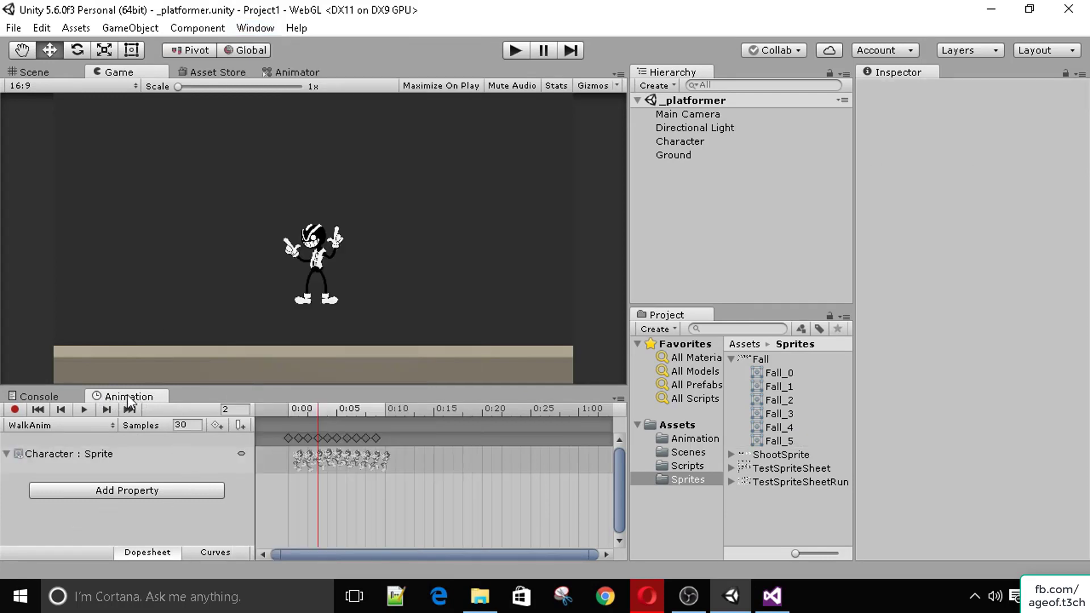
drag(163, 392, 163, 405)
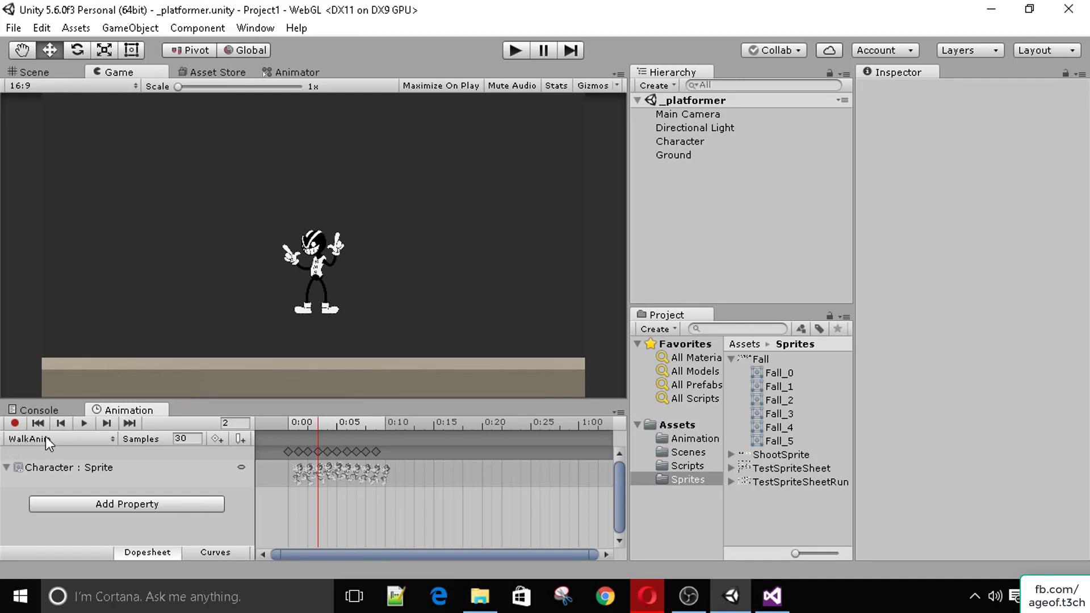
Step: Create a new animation clip for the character and save it as Falling.anim in the Assets/Animation folder
click(66, 441)
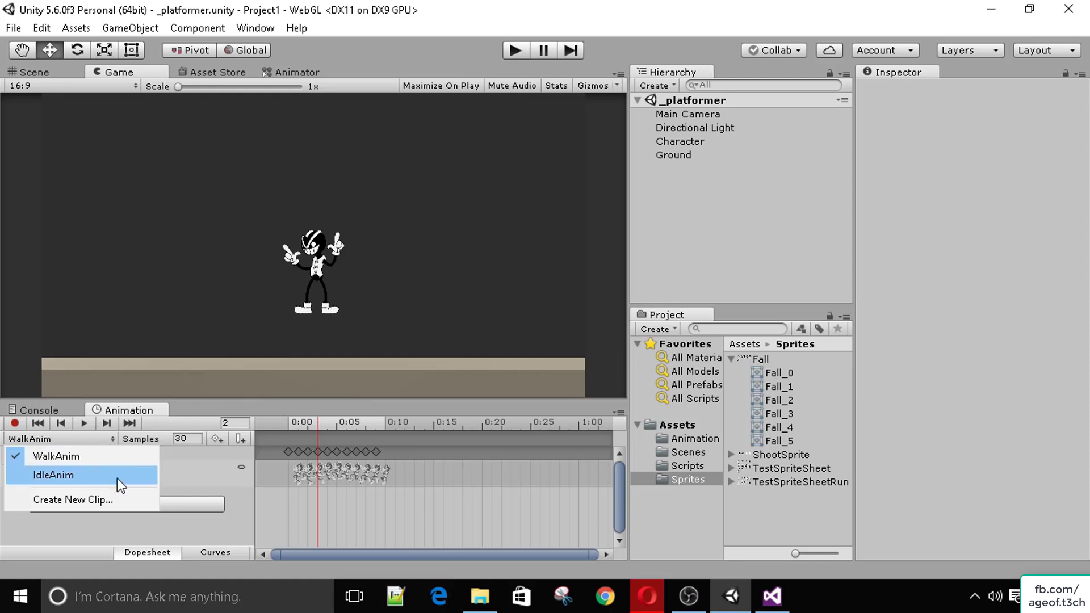
click(62, 502)
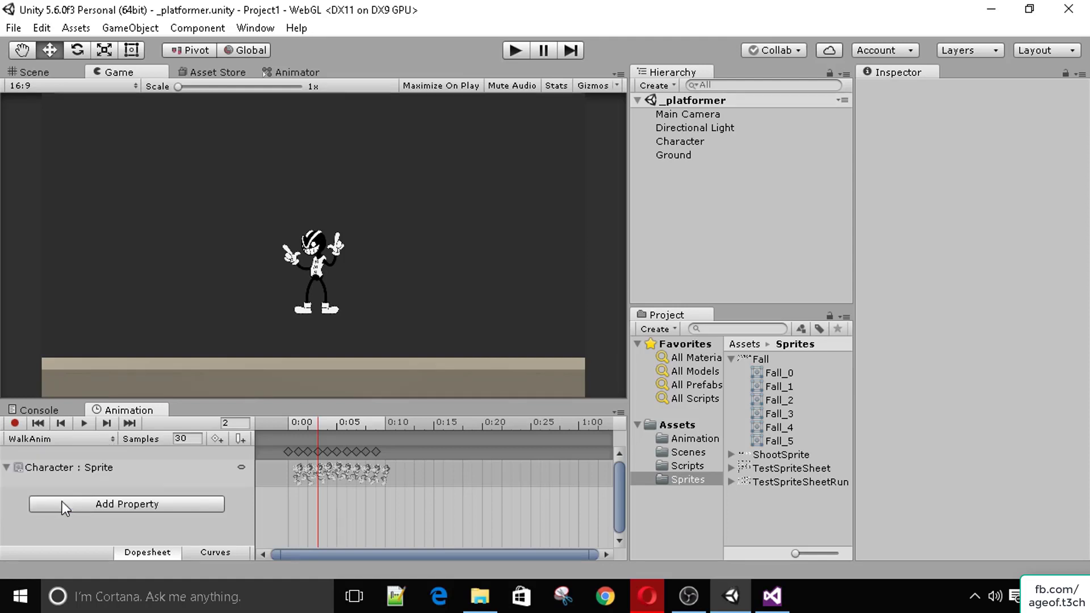
click(398, 94)
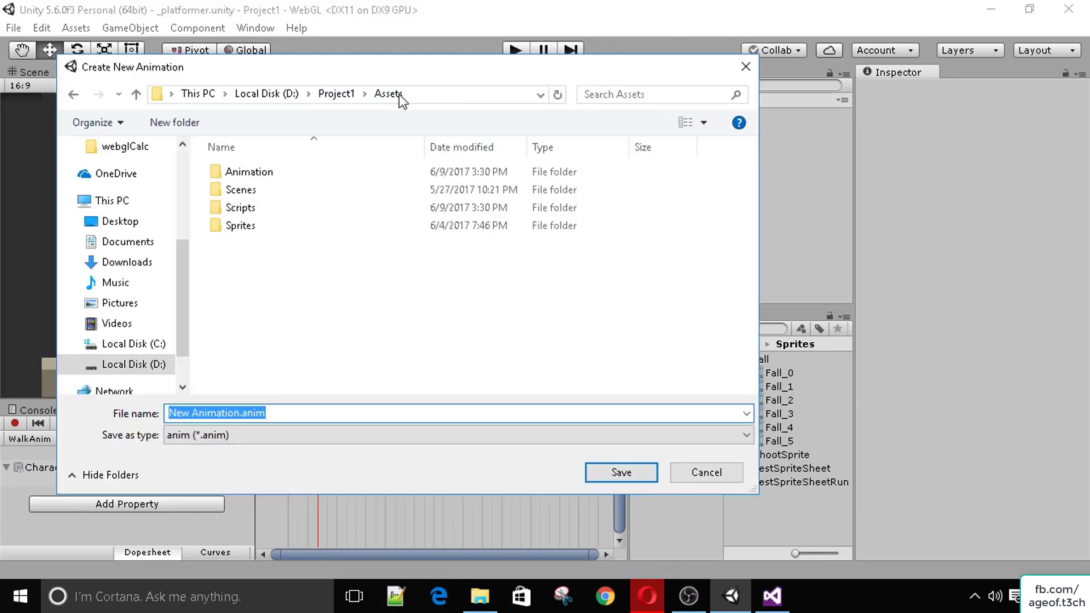
double_click(267, 172)
click(241, 413)
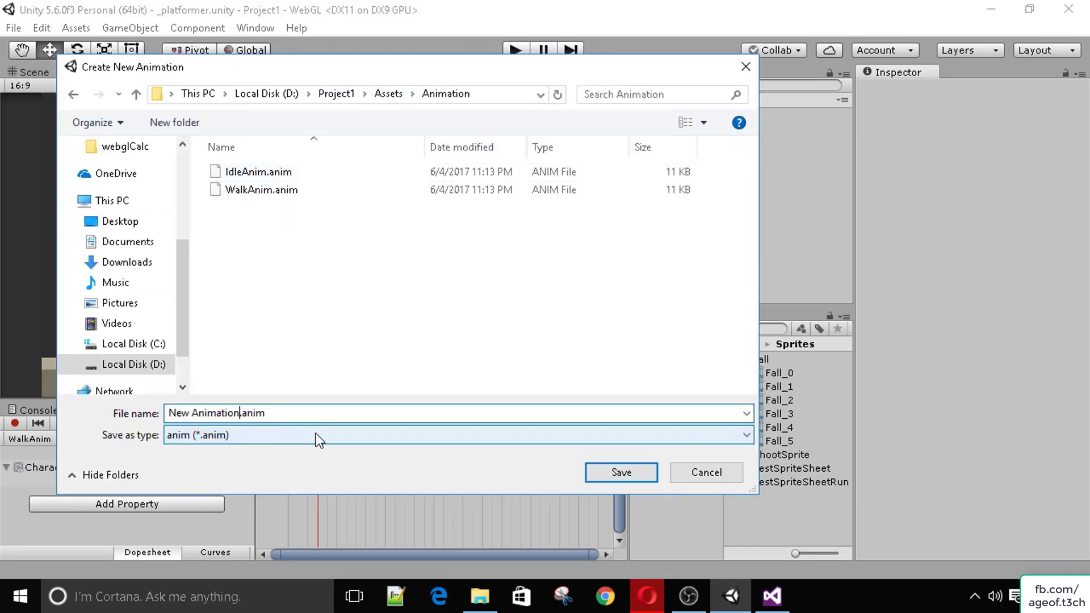
key(BackSpace)
key(BackSpace)
key(BackSpace)
key(BackSpace)
key(BackSpace)
key(BackSpace)
key(BackSpace)
key(BackSpace)
key(BackSpace)
key(BackSpace)
key(BackSpace)
key(BackSpace)
key(BackSpace)
key(BackSpace)
text(Falling)
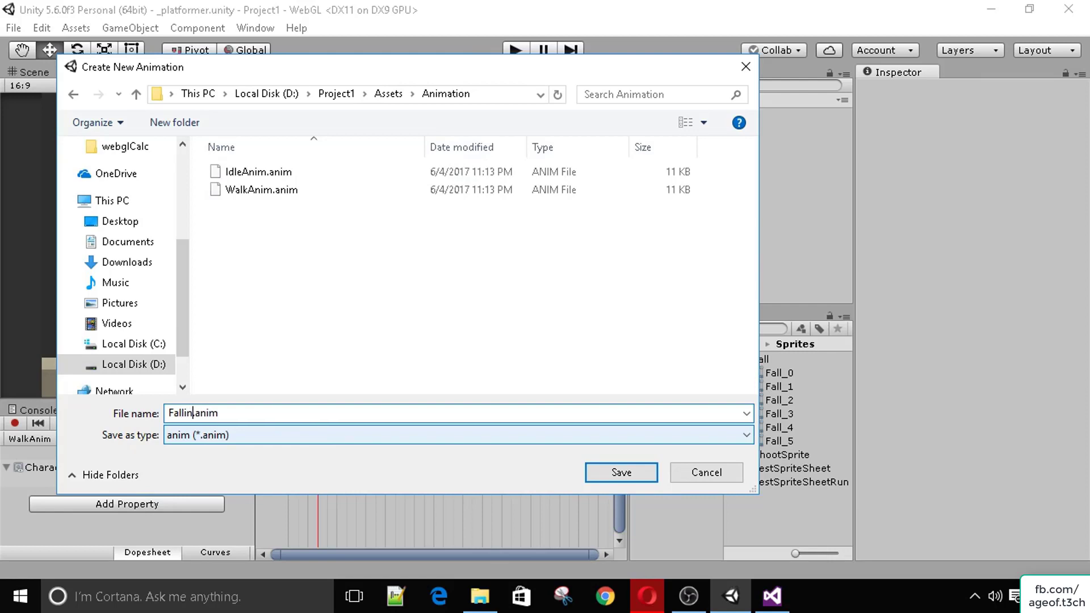
key(Return)
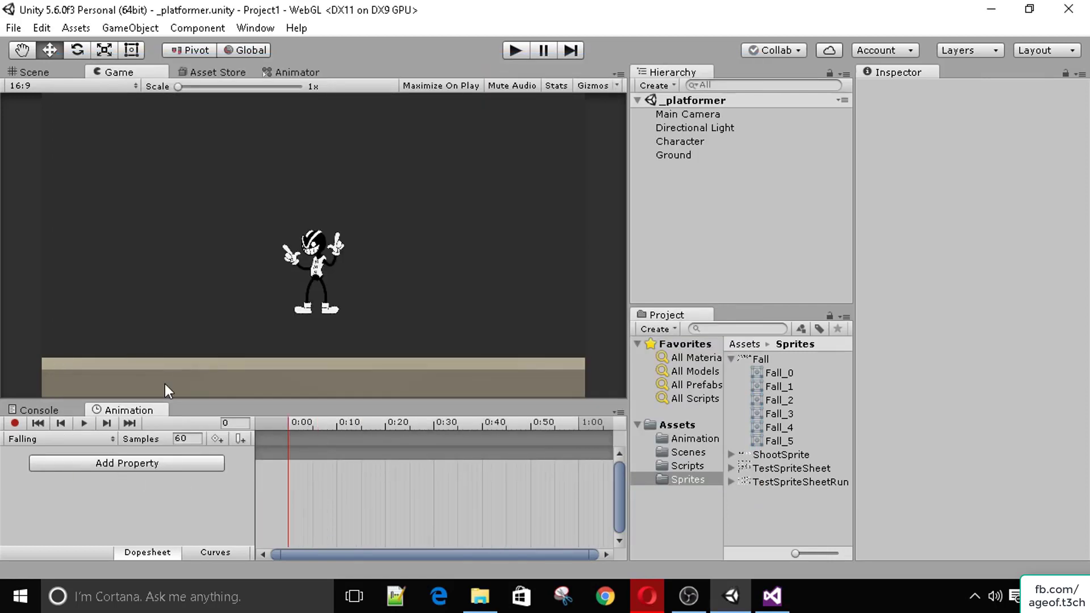
Step: Add all six sprites, Fall_0 to Fall_5, to the start of the character's Falling clip as sprite keyframes
click(696, 142)
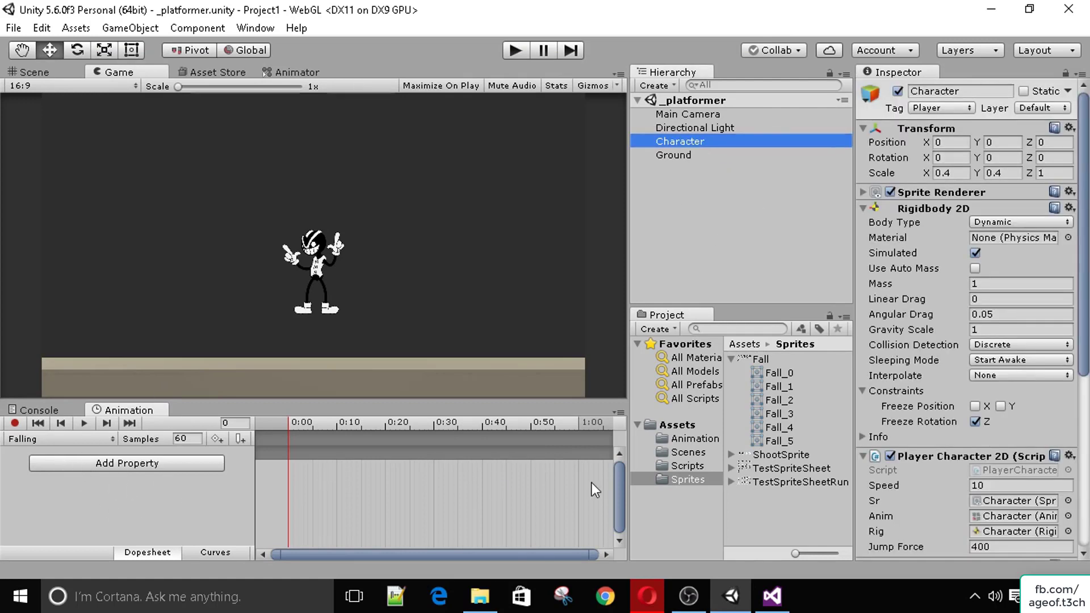
click(778, 381)
click(782, 372)
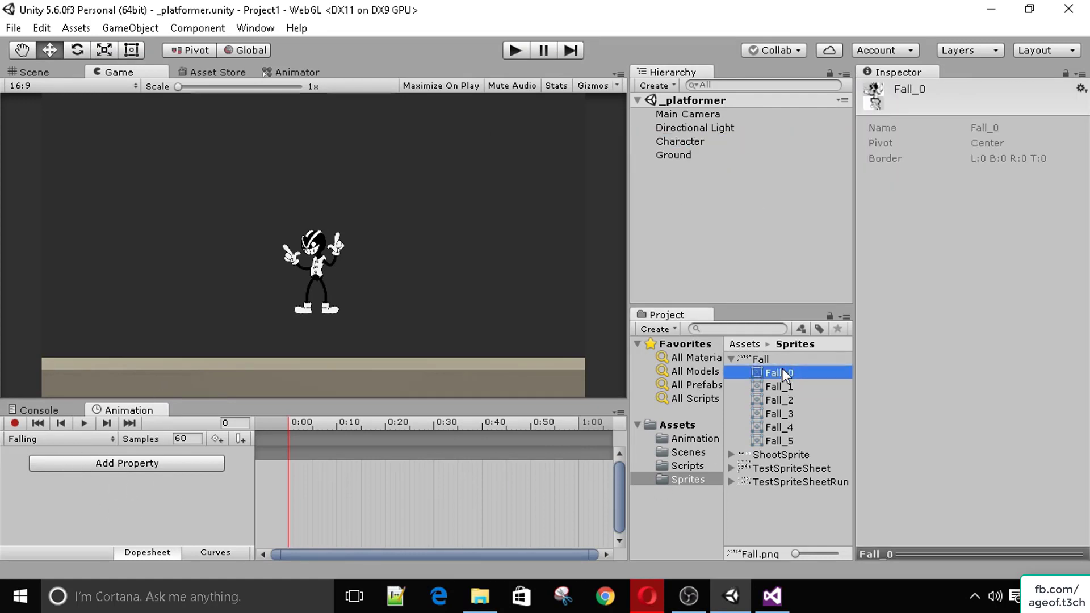
drag(782, 373, 781, 440)
drag(775, 381, 414, 465)
drag(292, 465, 292, 467)
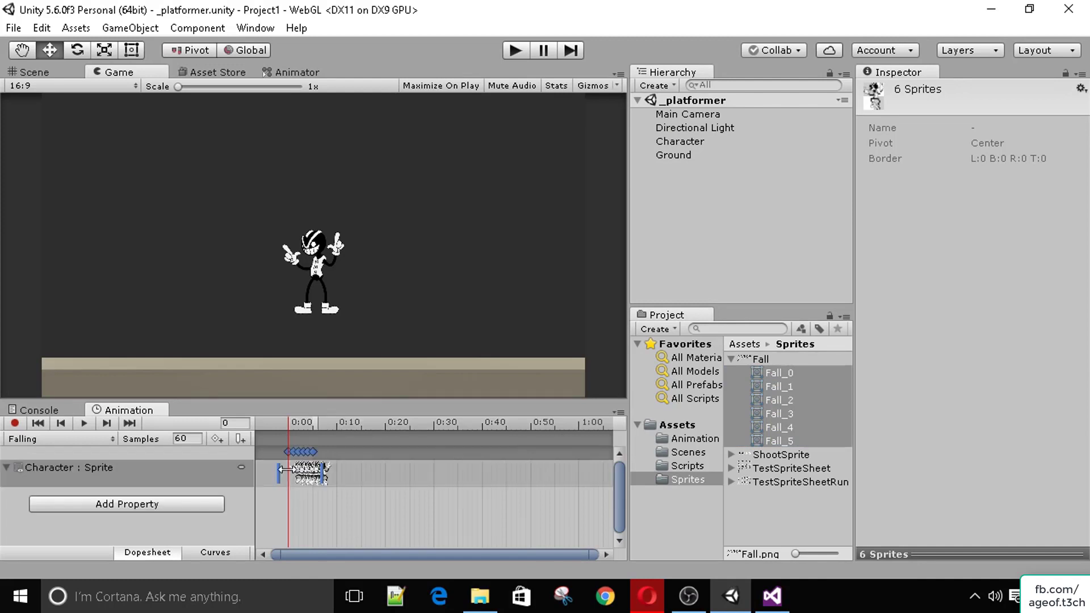
Step: Preview the Falling animation on the character, and set the clip's sample rate to 20
click(84, 423)
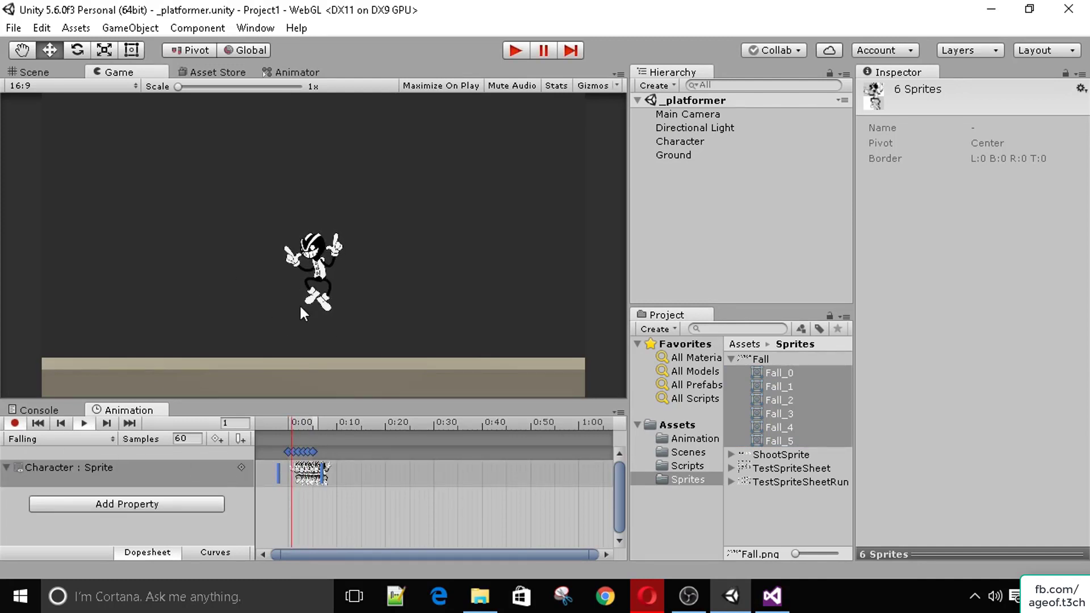
click(85, 423)
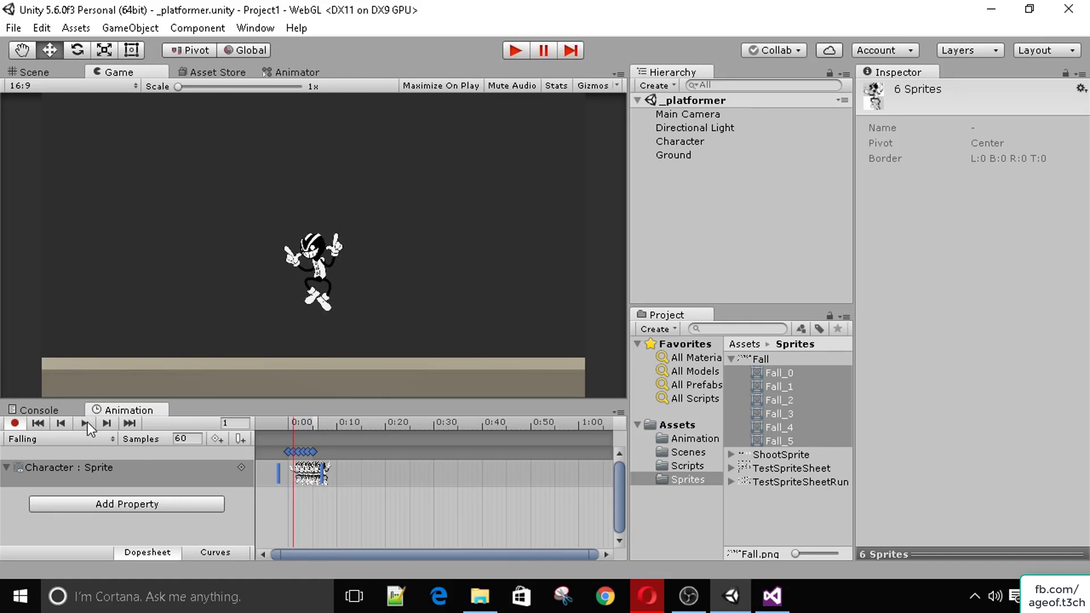
click(191, 439)
text(20)
key(Return)
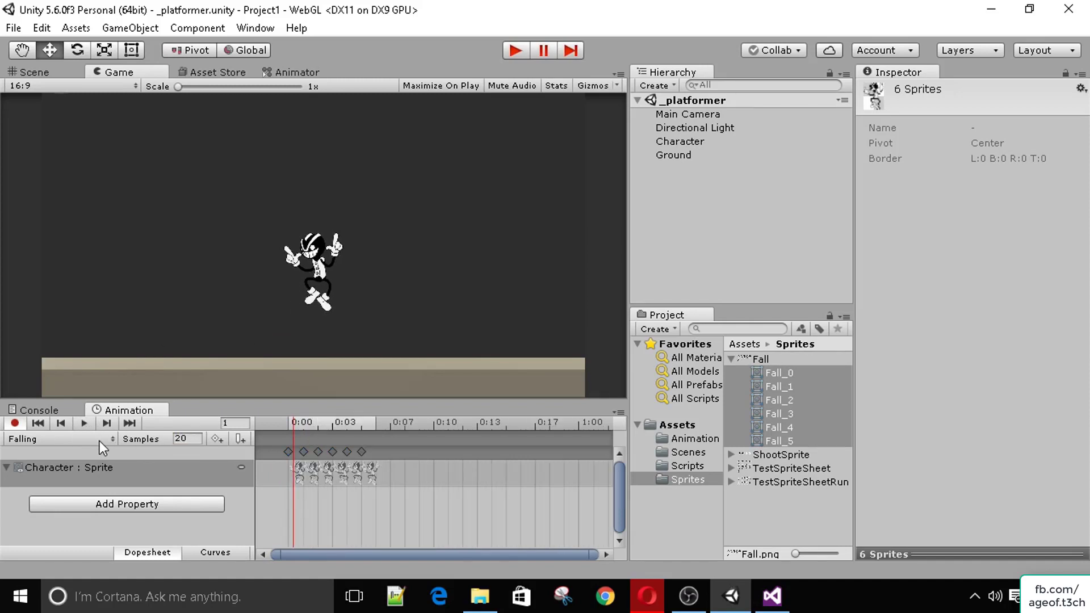
Step: Stop the Falling clip's preview, and place the Falling state between WalkAnim and IdleAnim, to their right in the Animator graph
click(83, 424)
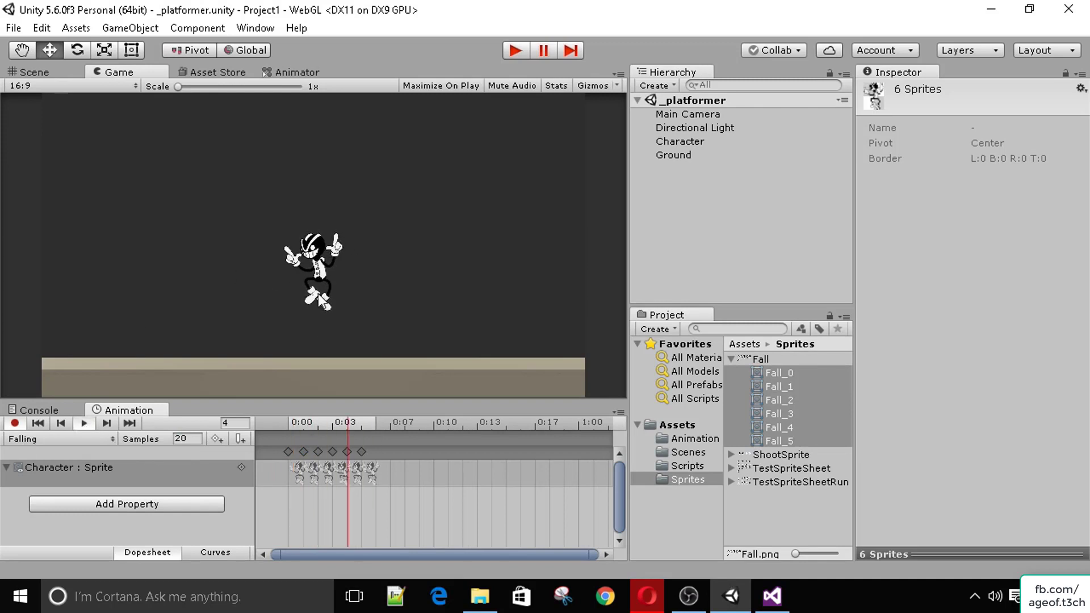
click(15, 424)
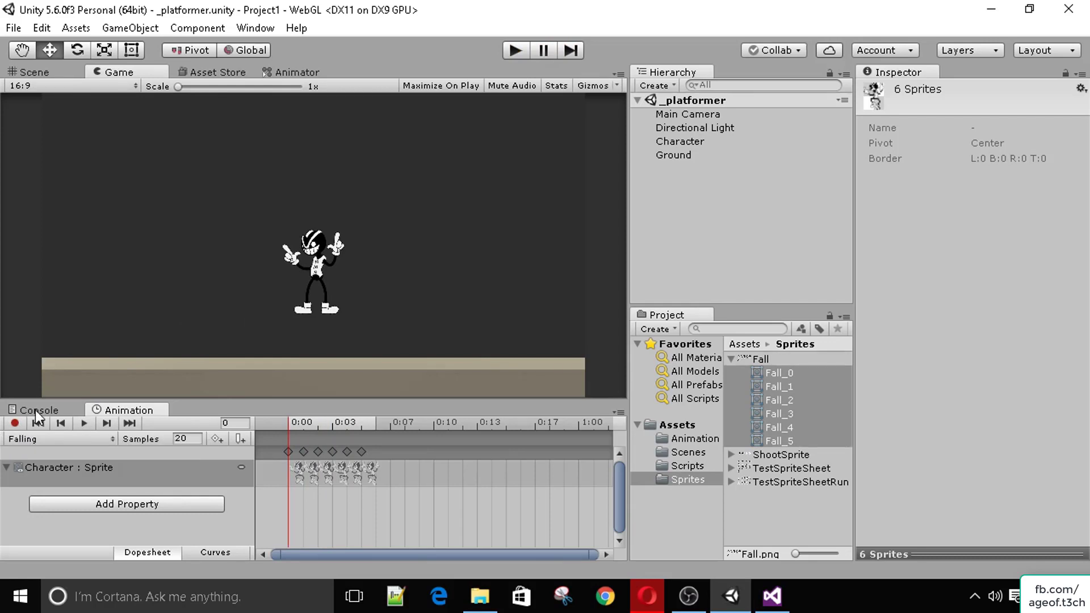
click(301, 73)
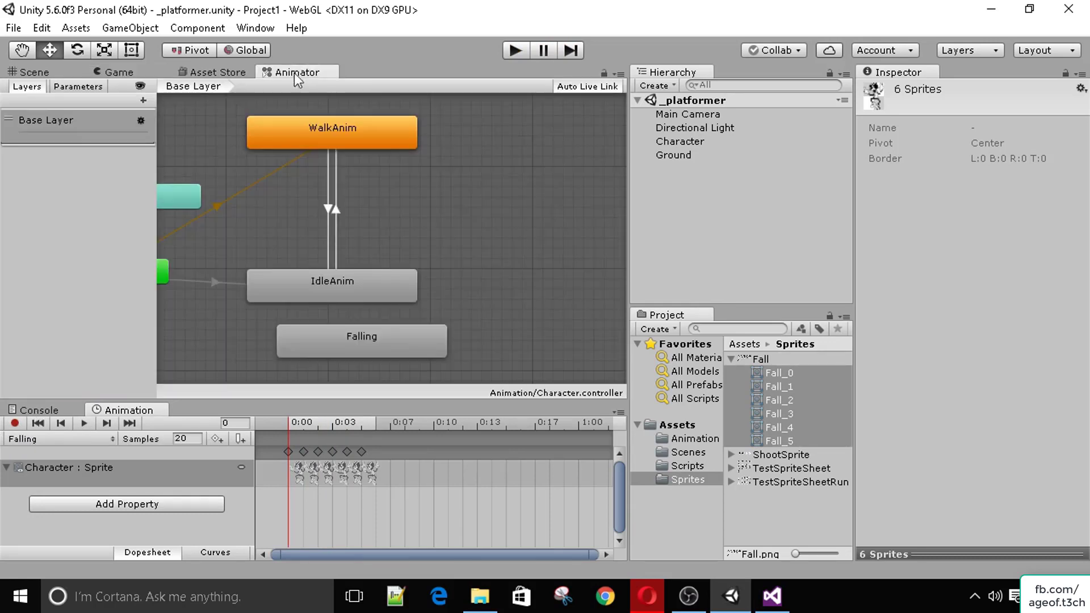
drag(350, 344, 502, 211)
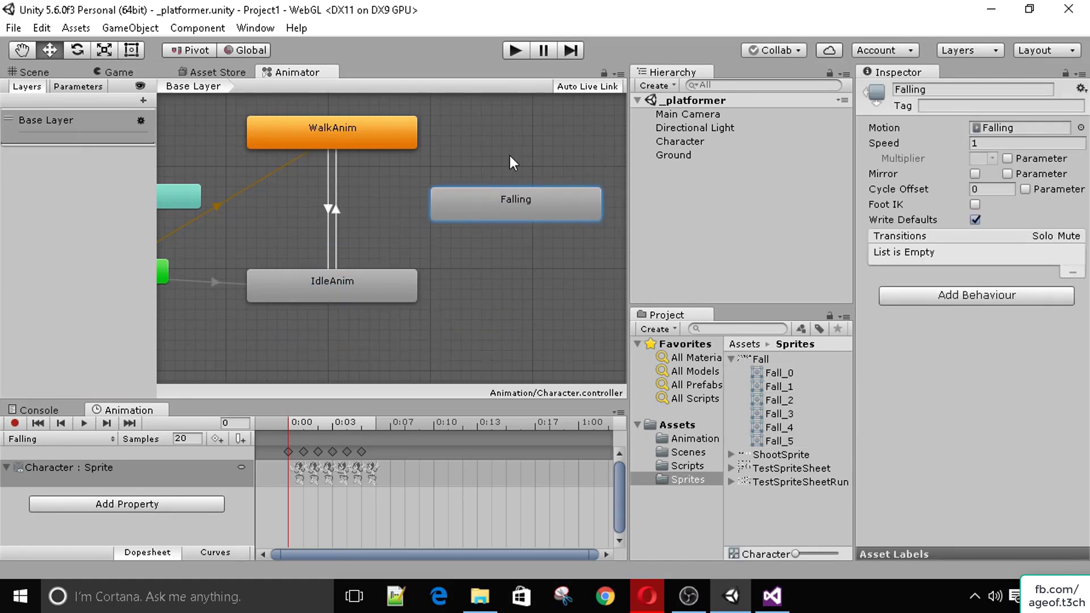
middle_drag(495, 162, 418, 175)
drag(417, 174, 451, 201)
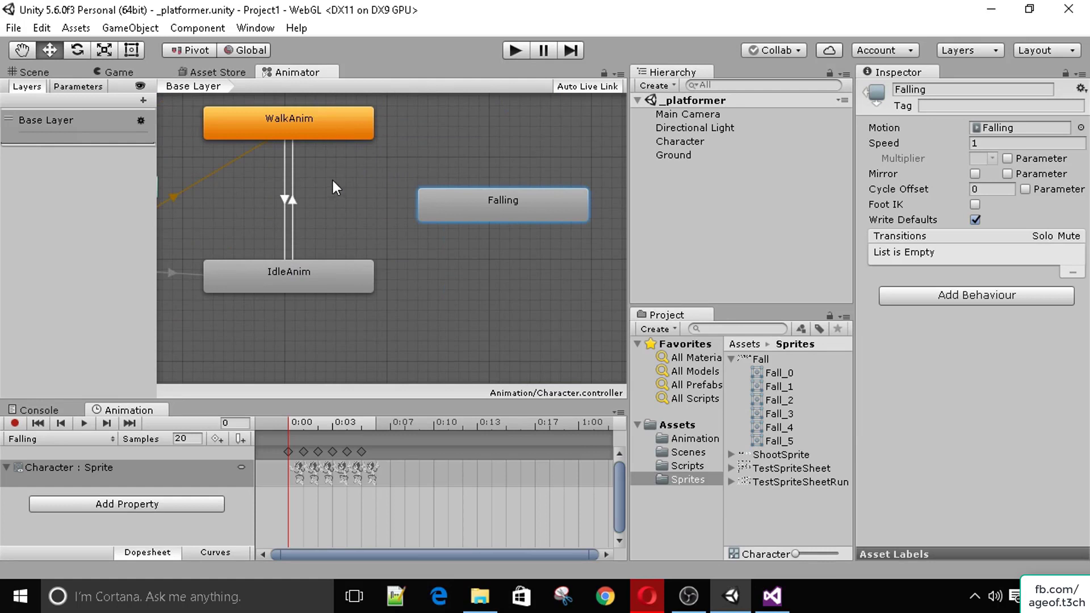
click(118, 74)
click(307, 72)
Step: Make transitions from IdleAnim to Falling and from WalkAnim to Falling, and nudge the Falling state slightly up
click(321, 278)
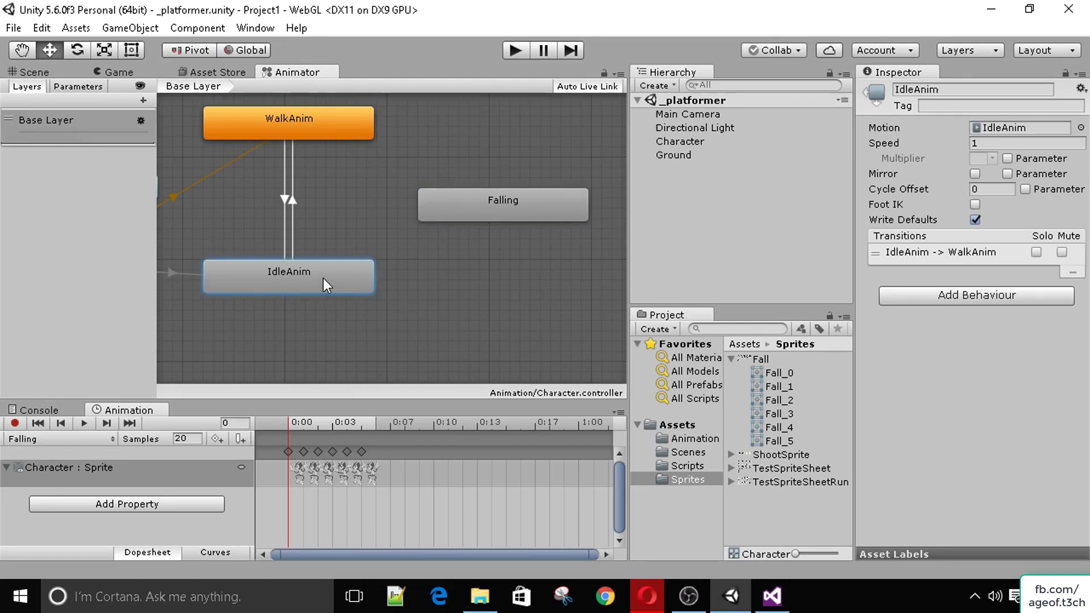
right_click(323, 278)
click(363, 288)
click(434, 207)
right_click(353, 117)
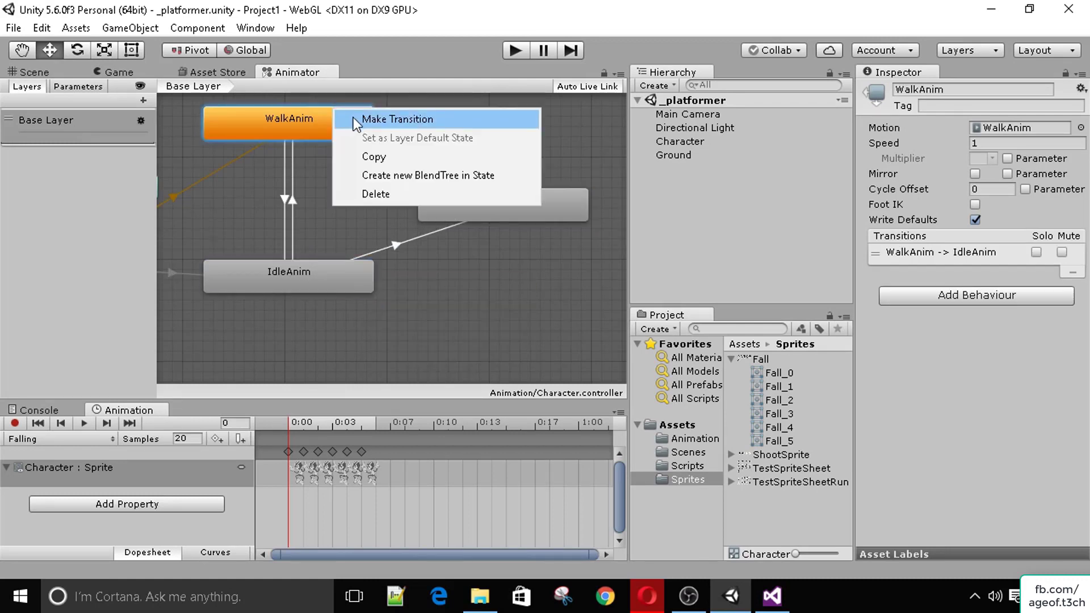
click(377, 117)
click(531, 215)
drag(530, 216, 533, 205)
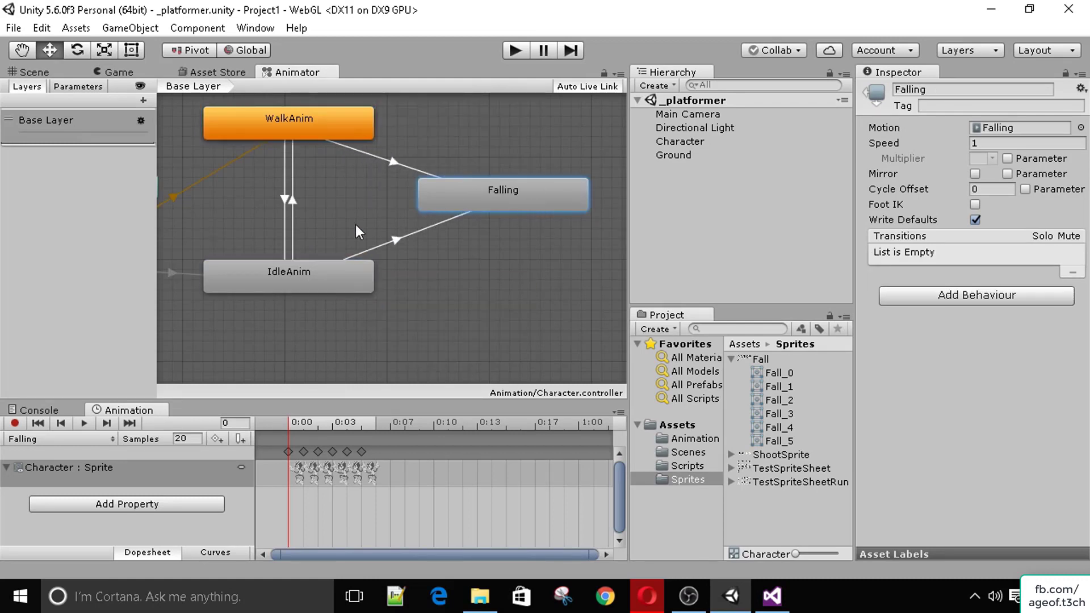
Step: Make return transitions from the Falling state to IdleAnim and to WalkAnim
right_click(481, 198)
click(500, 209)
click(333, 281)
right_click(500, 190)
click(520, 199)
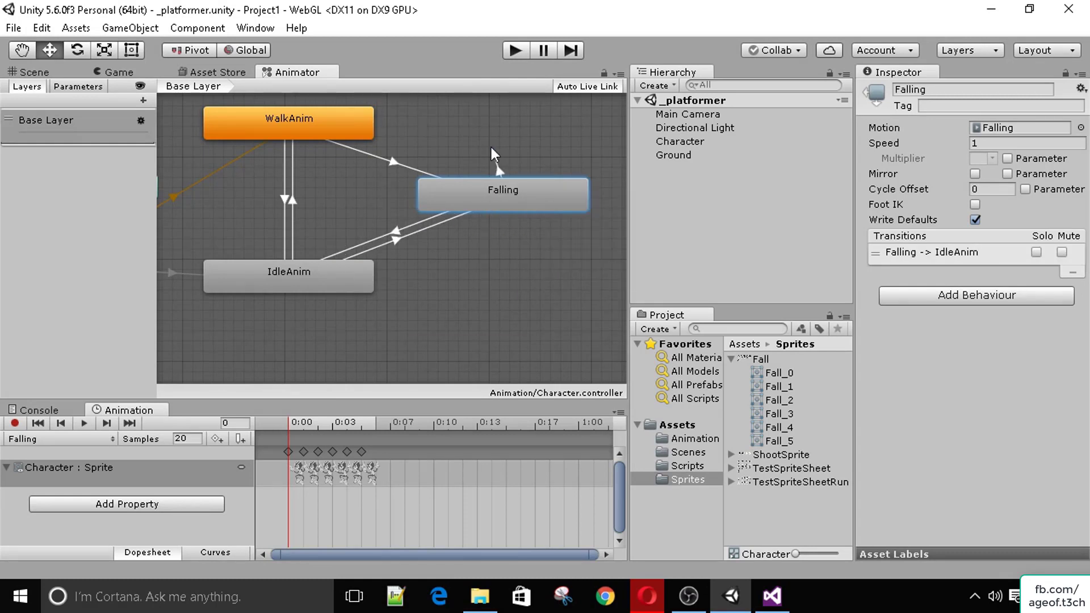
click(331, 122)
Step: Turn off exit time and fixed duration for the Falling to WalkAnim transition, and set its transition duration to 0
click(398, 160)
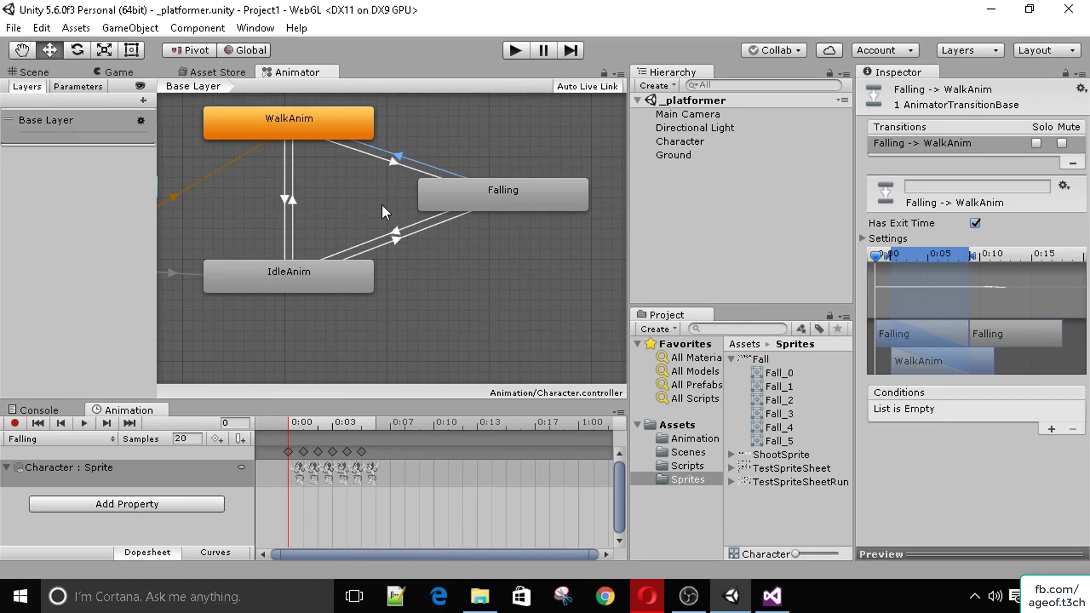
click(975, 223)
click(864, 239)
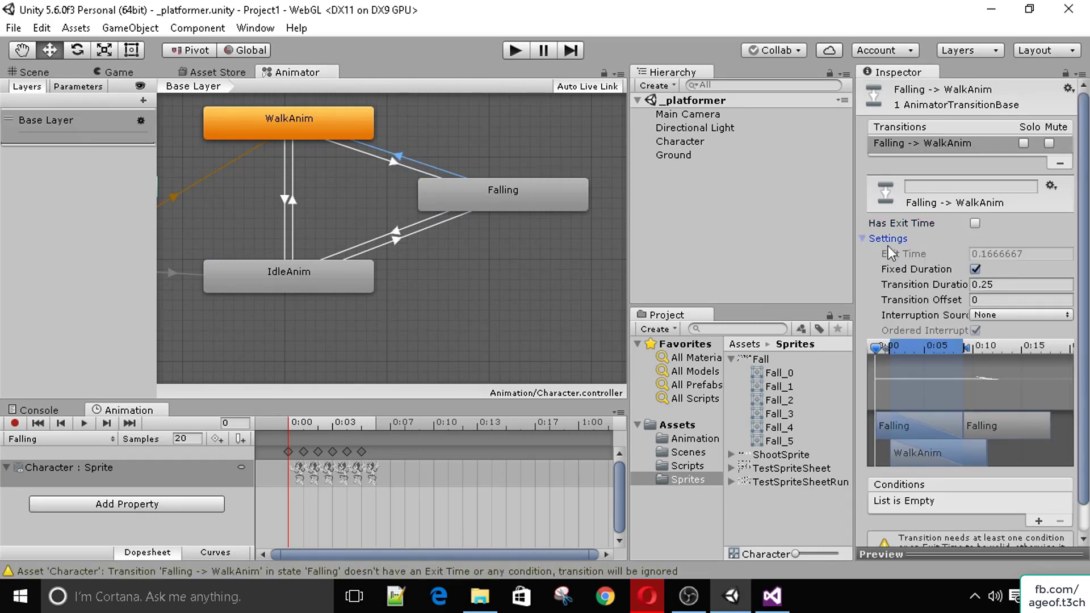
click(975, 269)
click(1009, 283)
text(0)
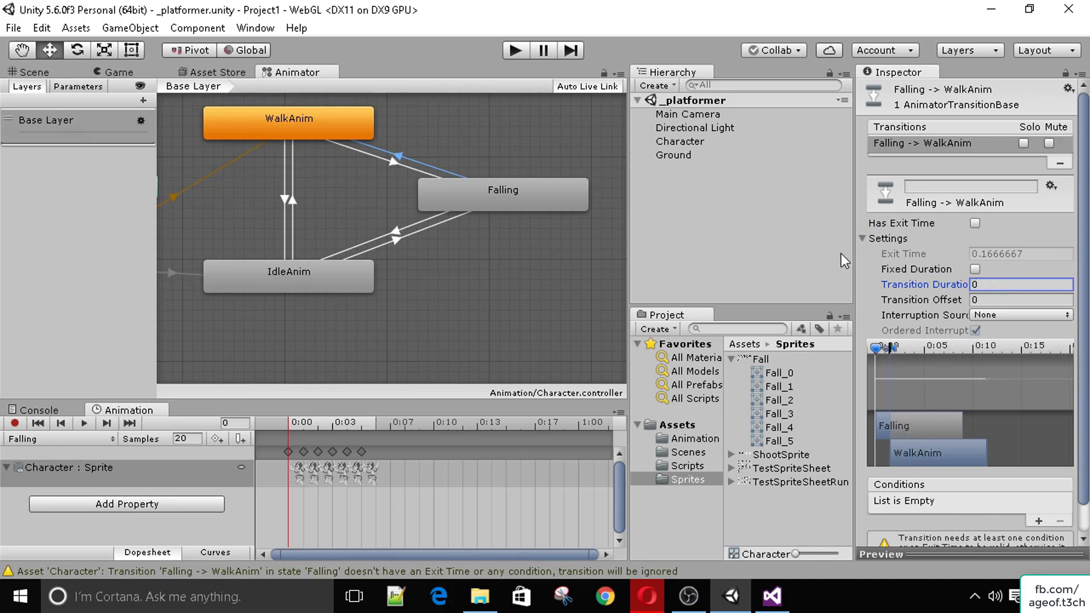
click(864, 238)
Step: Turn off exit time and fixed duration for the WalkAnim to Falling transition, and set its transition duration to 0
click(393, 159)
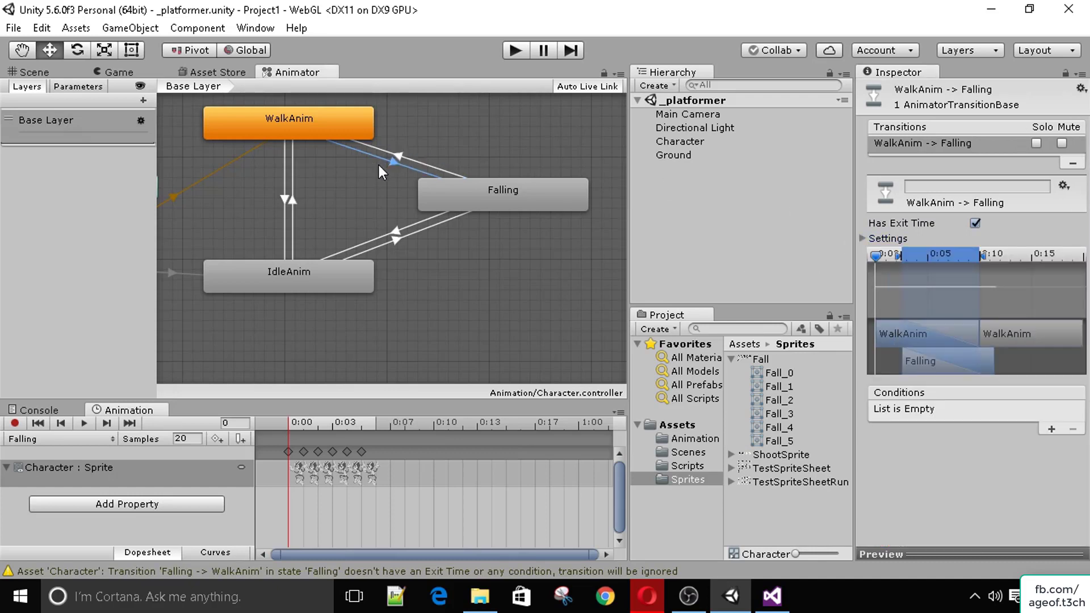
click(975, 223)
click(864, 238)
click(975, 269)
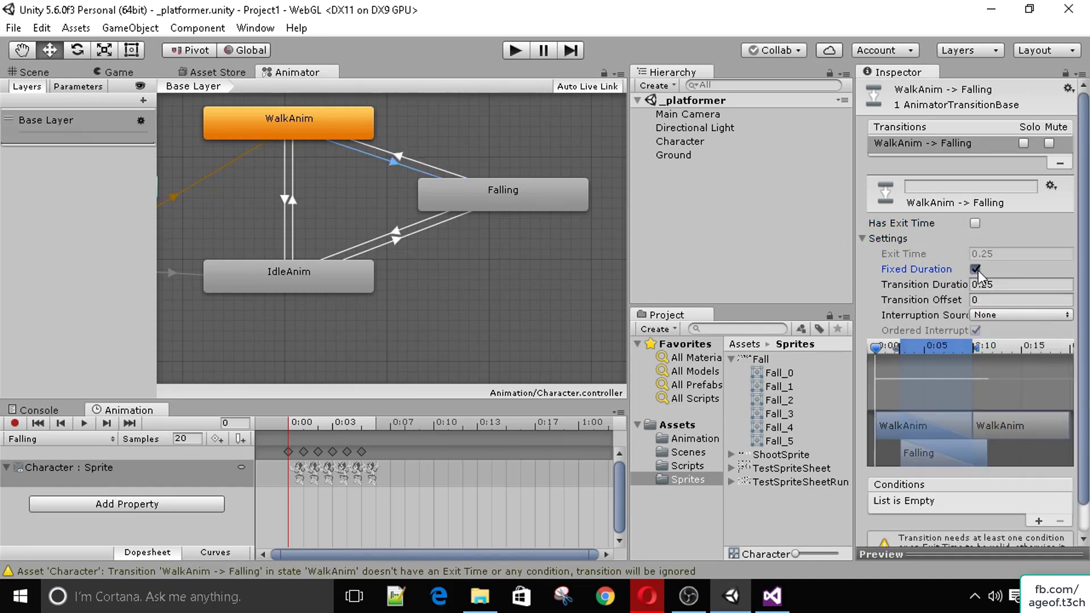
click(910, 299)
click(909, 285)
text(0)
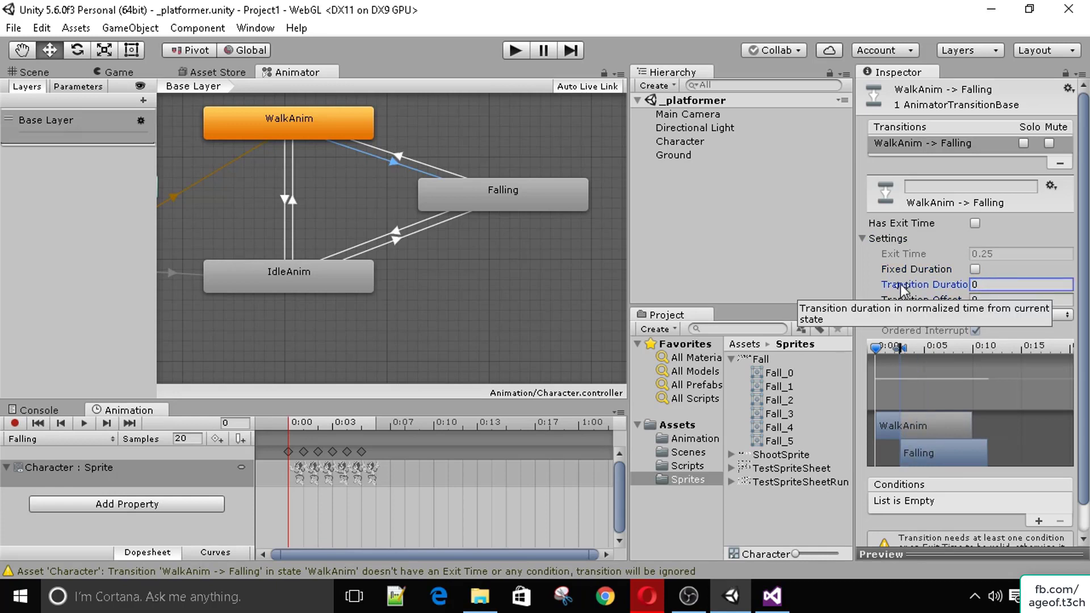
click(864, 239)
Step: Turn off exit time and fixed duration for the Falling to IdleAnim transition, and set its transition duration to 0
click(414, 222)
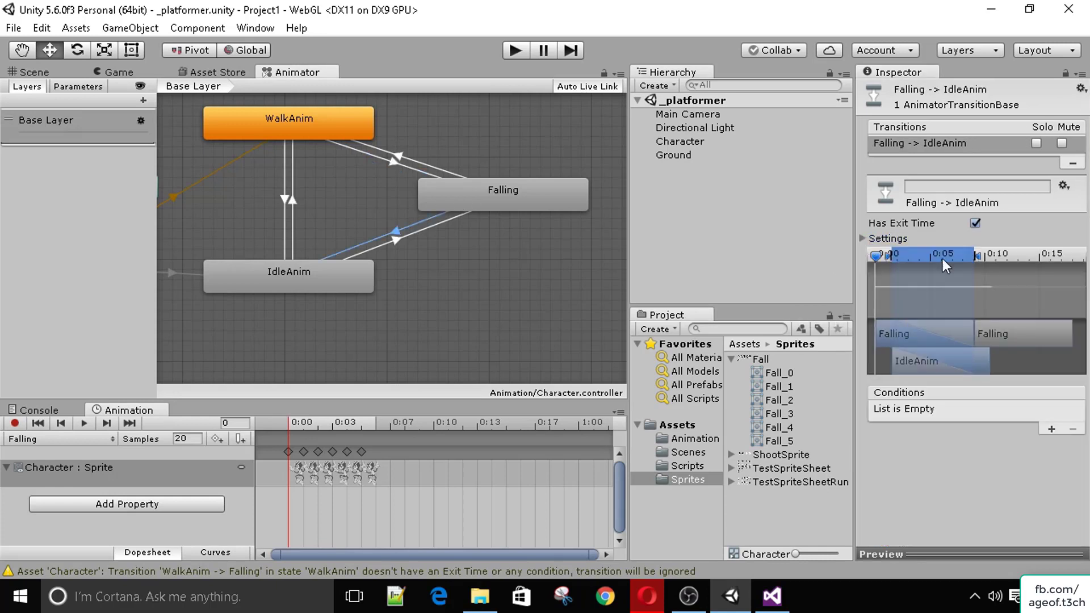
click(975, 223)
click(975, 269)
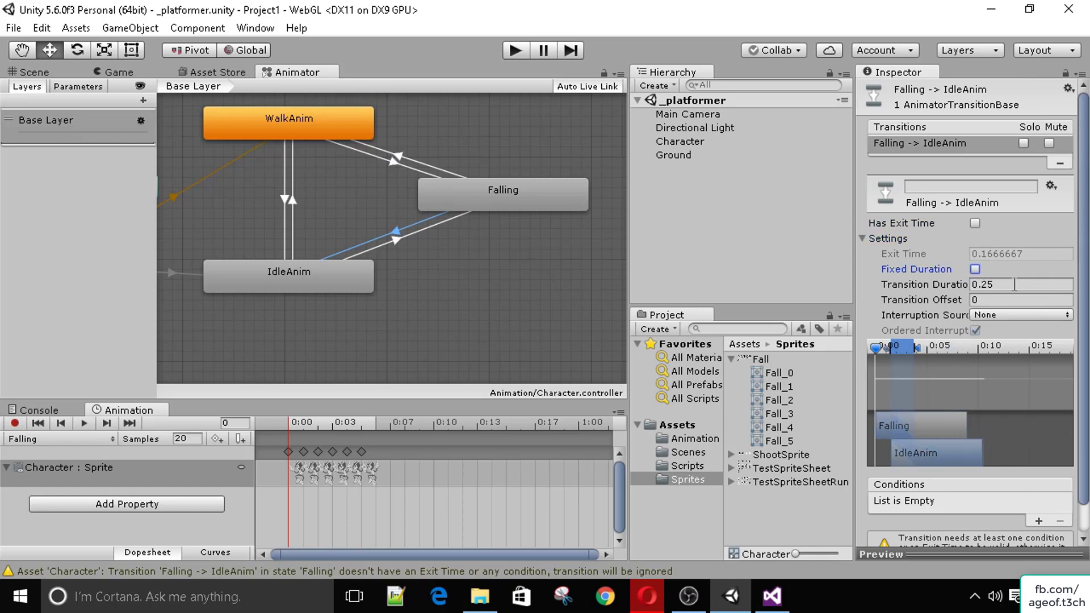
click(993, 285)
text(0)
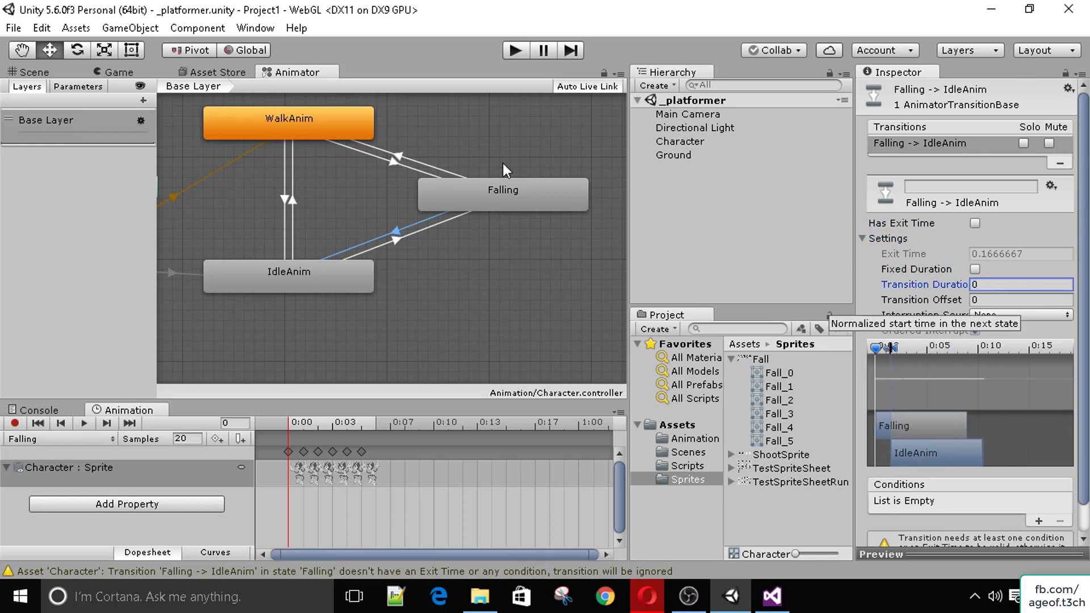
Step: Turn off exit time and fixed duration for the IdleAnim to Falling transition, and set its transition duration to 0
click(465, 213)
click(975, 223)
click(975, 269)
click(994, 284)
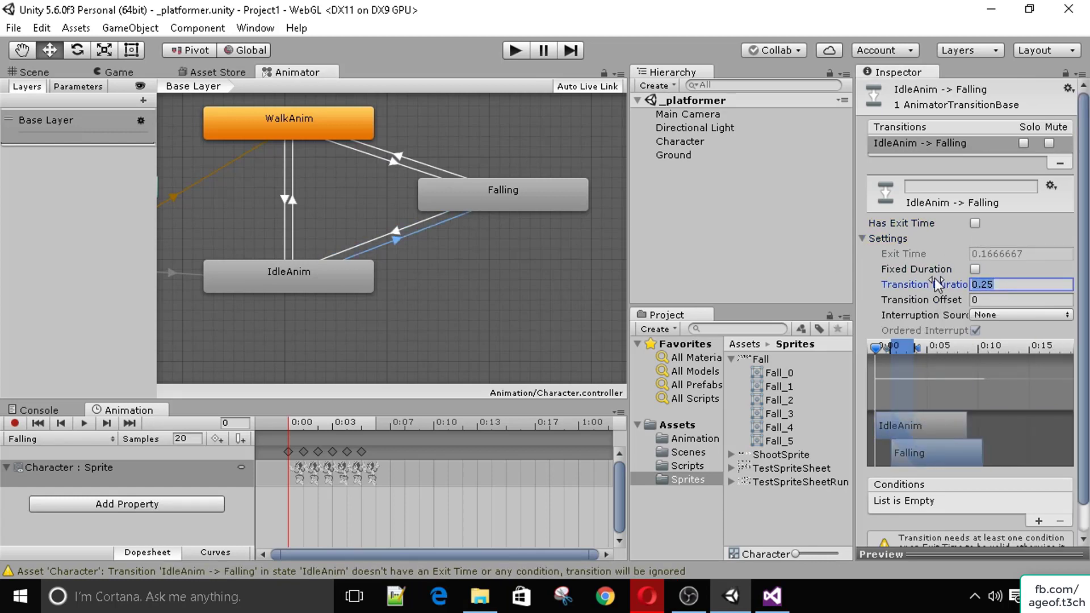
text(0)
click(874, 239)
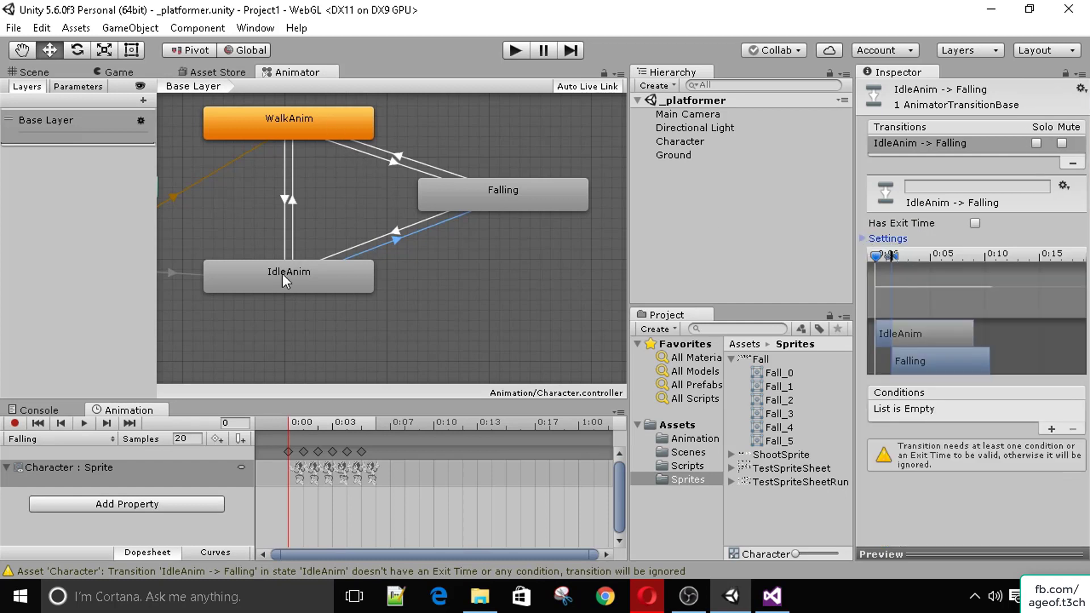
Step: Show the Animator's parameters and delete the existing isGrounded parameter
click(349, 248)
click(435, 234)
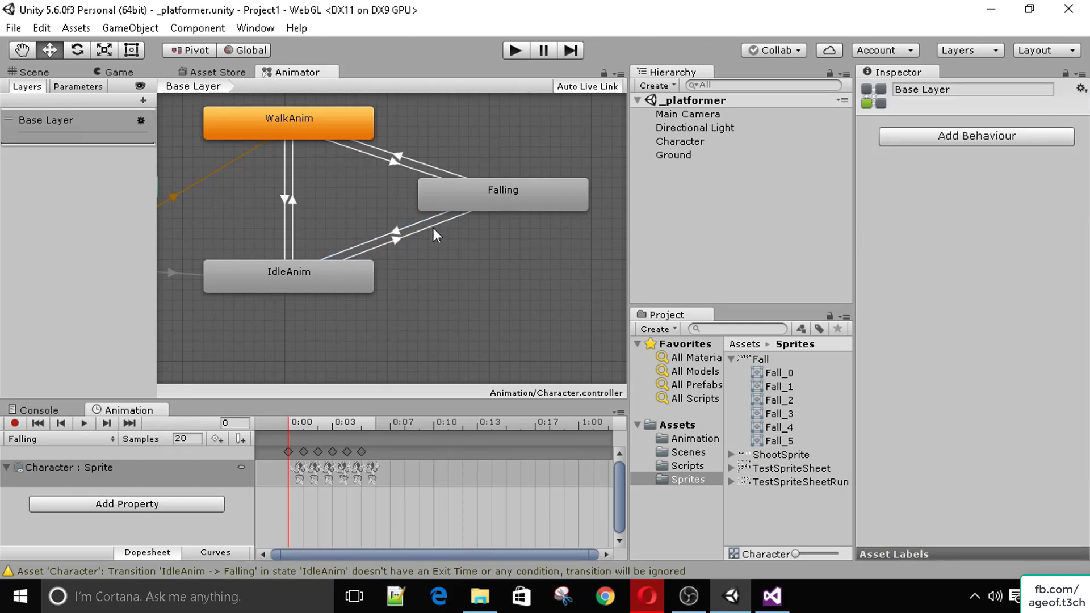
click(430, 231)
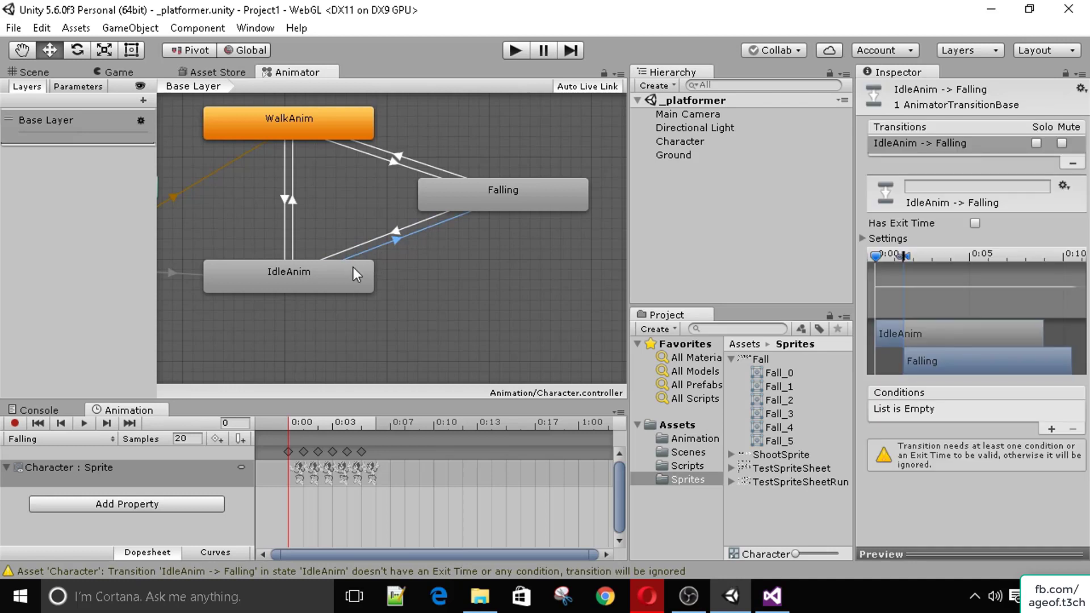
click(78, 86)
click(390, 241)
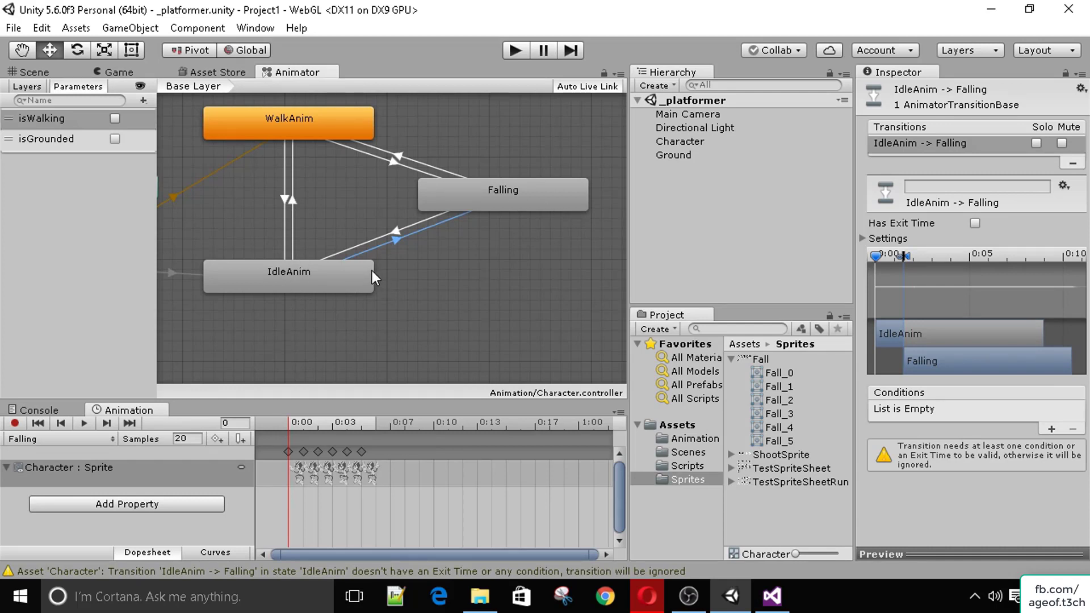
click(132, 138)
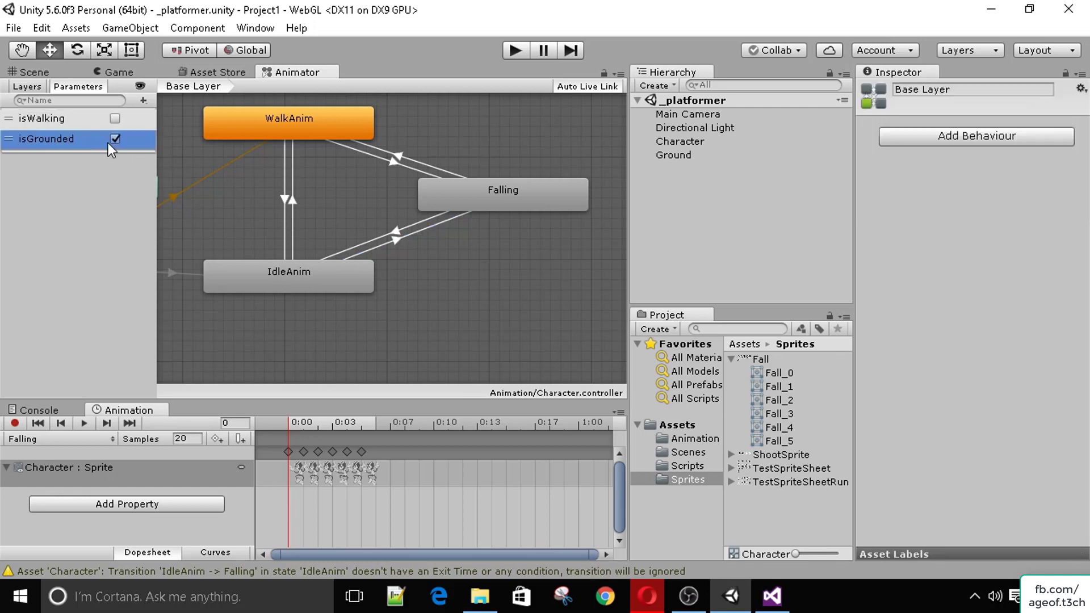
click(113, 140)
right_click(49, 142)
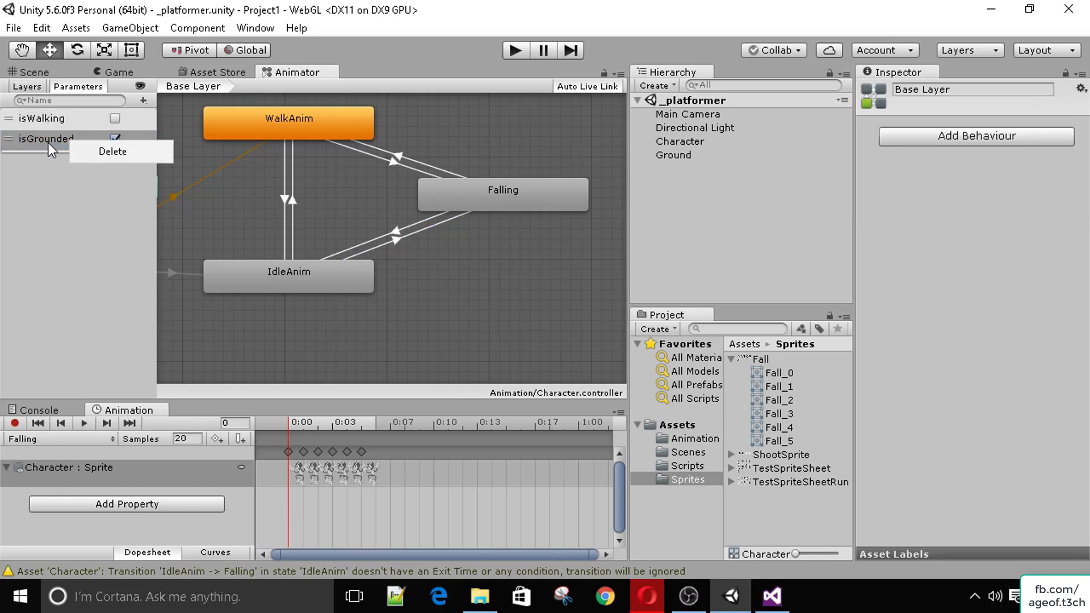
click(96, 153)
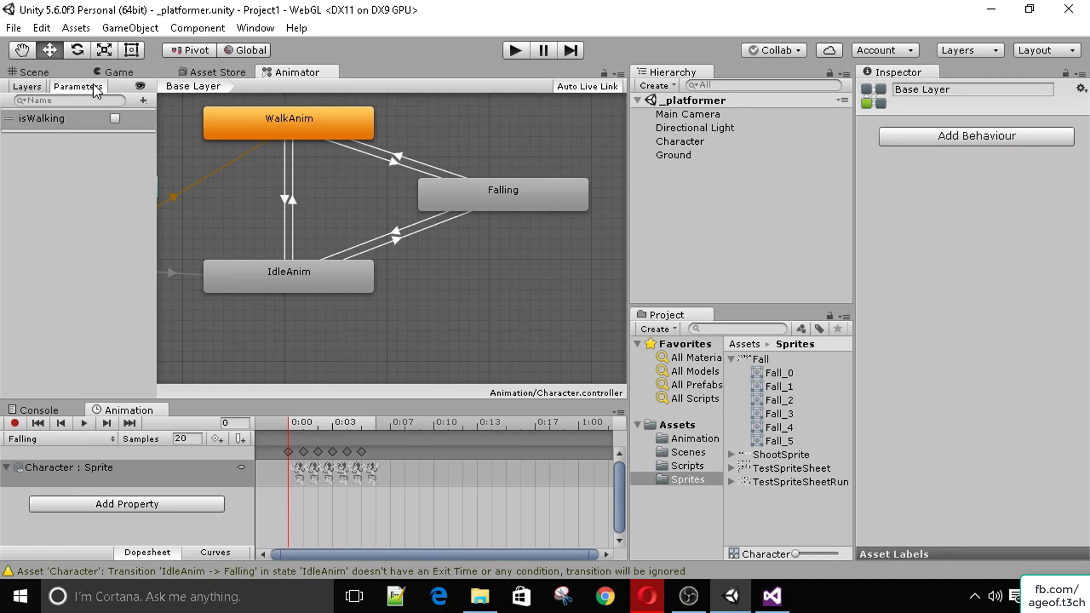
Step: Add a Bool parameter named isGrounded to the Animator
click(143, 99)
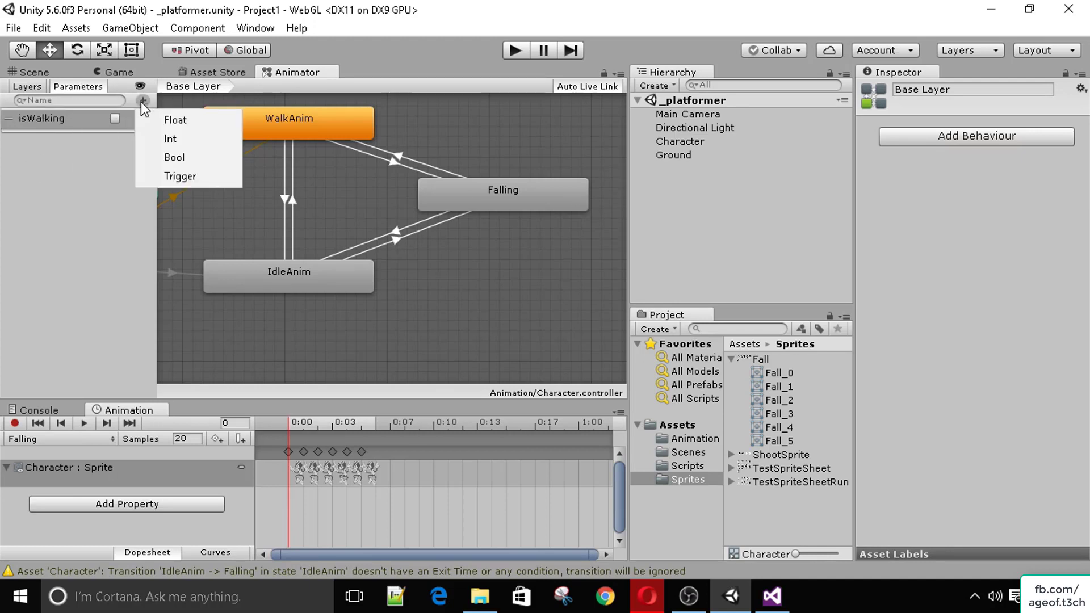
click(181, 157)
text(is)
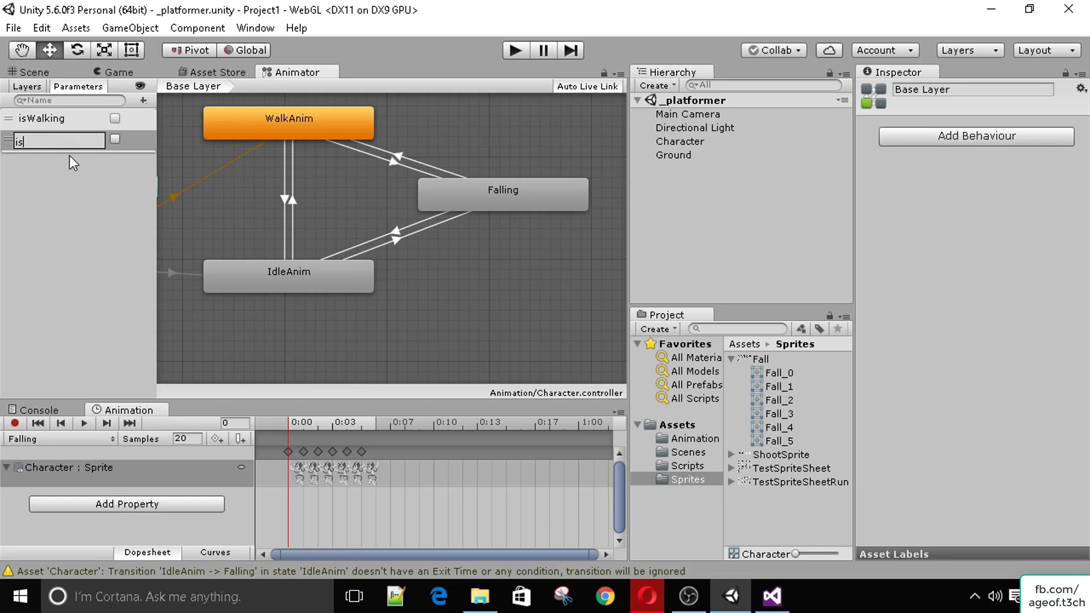
text(Grounded)
key(Return)
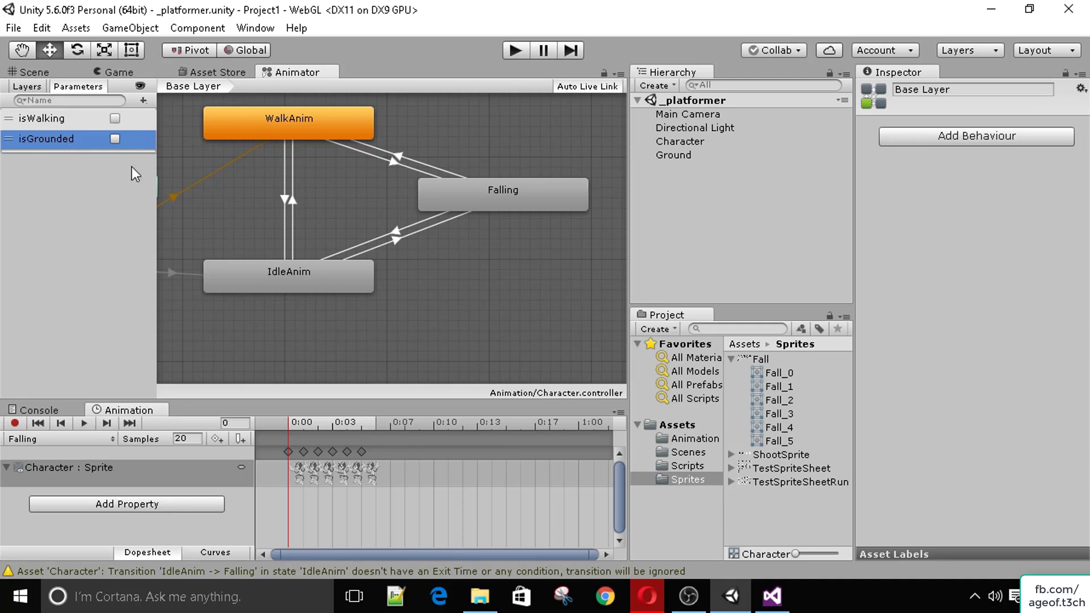
Step: Add a condition to the IdleAnim to Falling transition, and open its choice of parameter
click(387, 242)
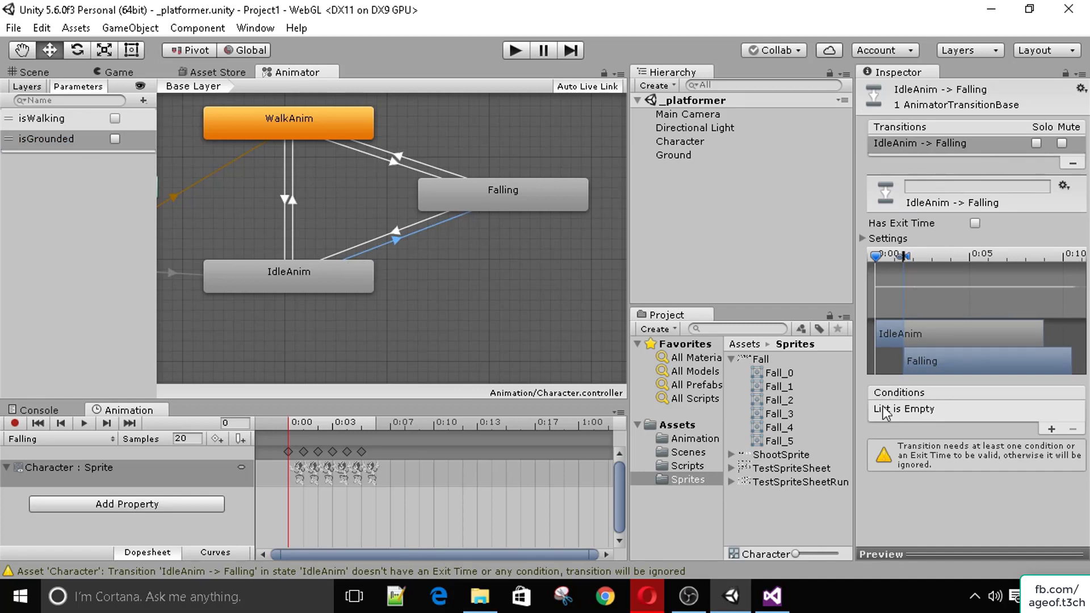
click(1051, 429)
click(975, 414)
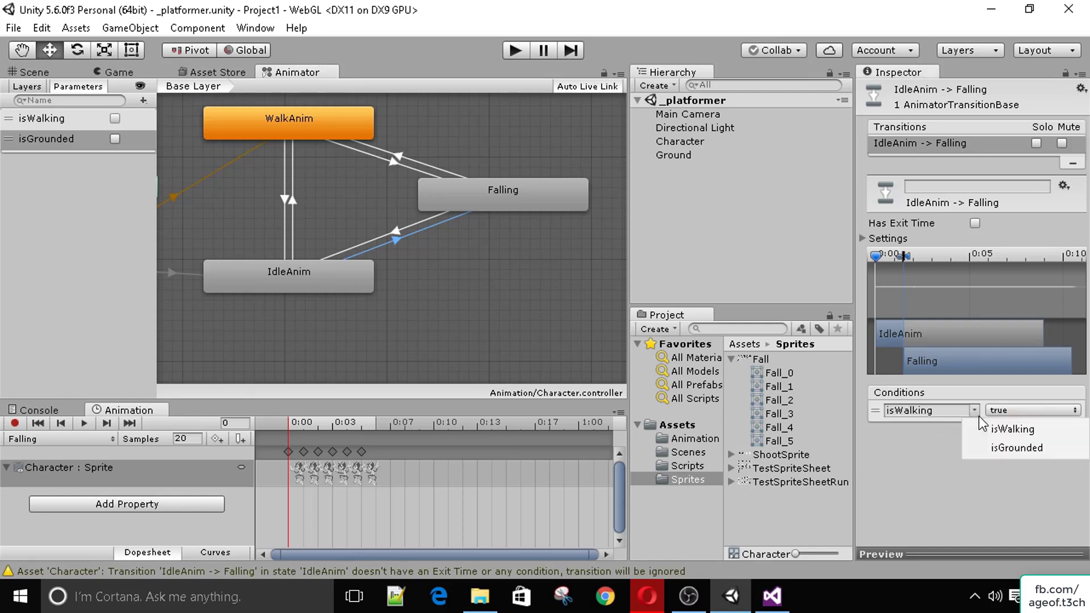
Step: Set the IdleAnim to Falling transition's condition to isGrounded false
click(1008, 448)
click(1022, 410)
click(1020, 448)
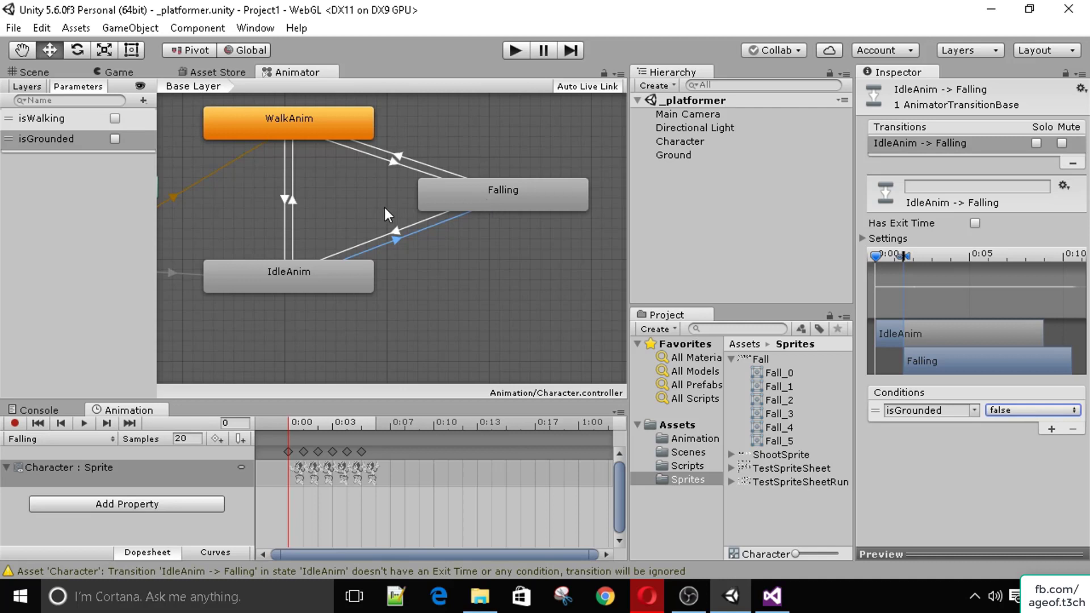
Step: Give the Falling to IdleAnim transition two conditions: isGrounded true and isWalking false
click(369, 241)
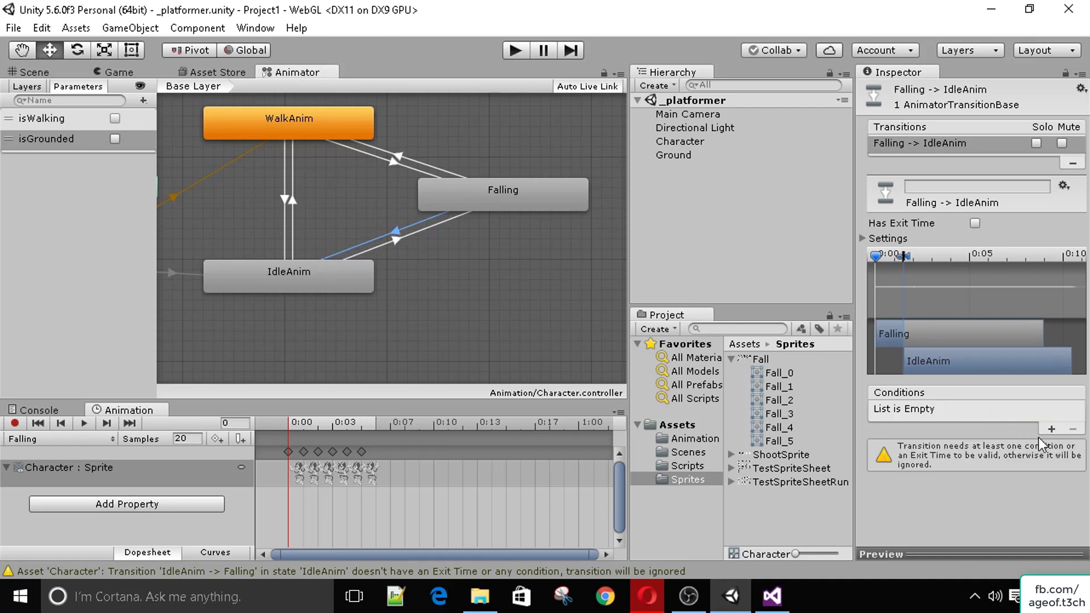
click(1052, 428)
click(975, 410)
click(988, 447)
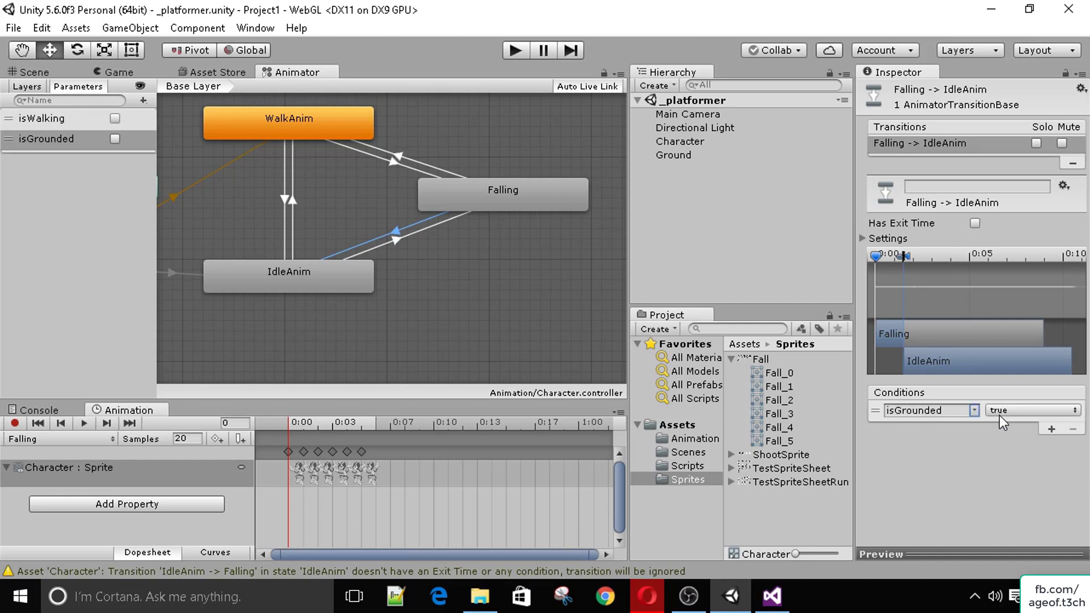
click(1051, 429)
click(1008, 428)
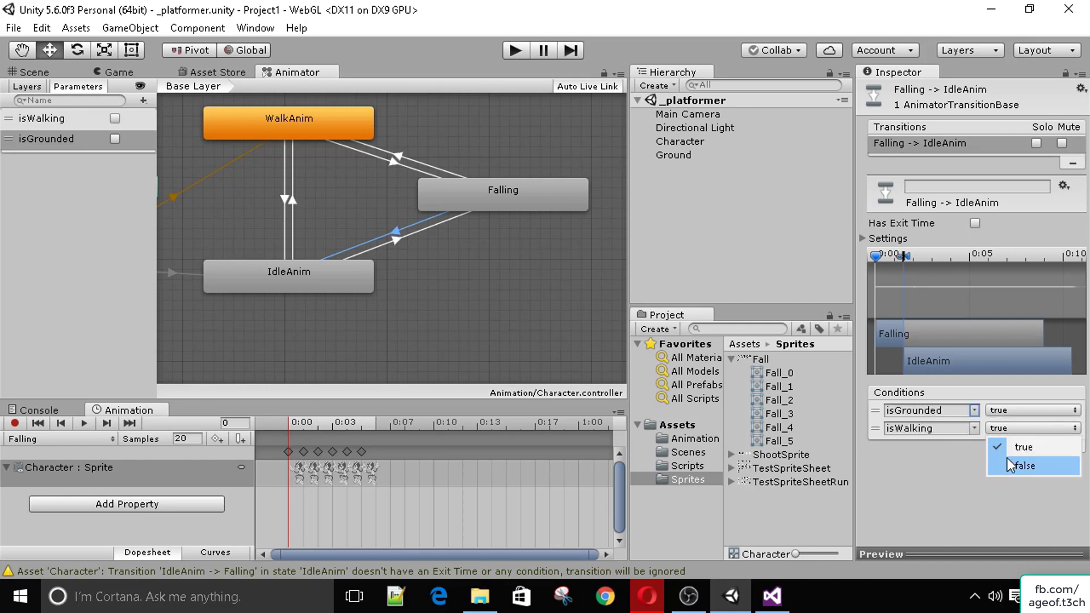
click(1008, 464)
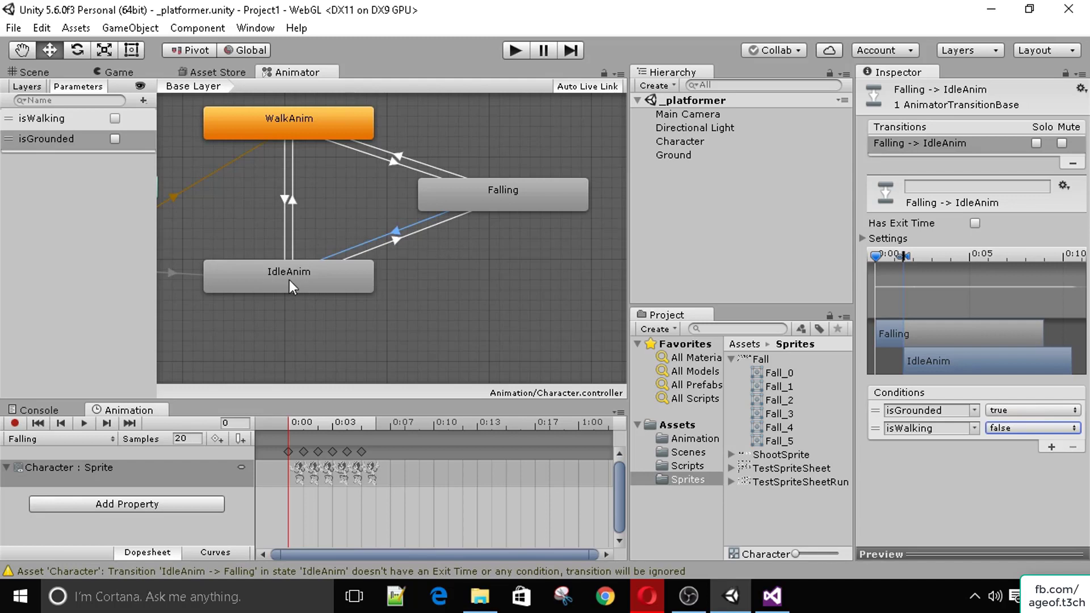
Step: Add the condition isGrounded false to the WalkAnim to Falling transition
click(349, 151)
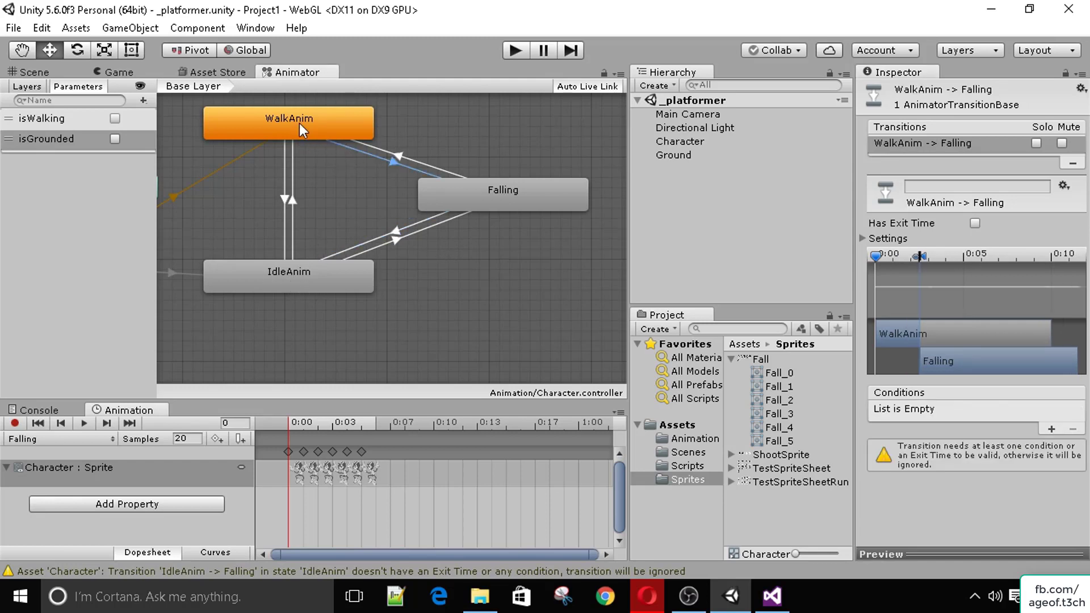
click(1051, 429)
click(965, 410)
click(993, 447)
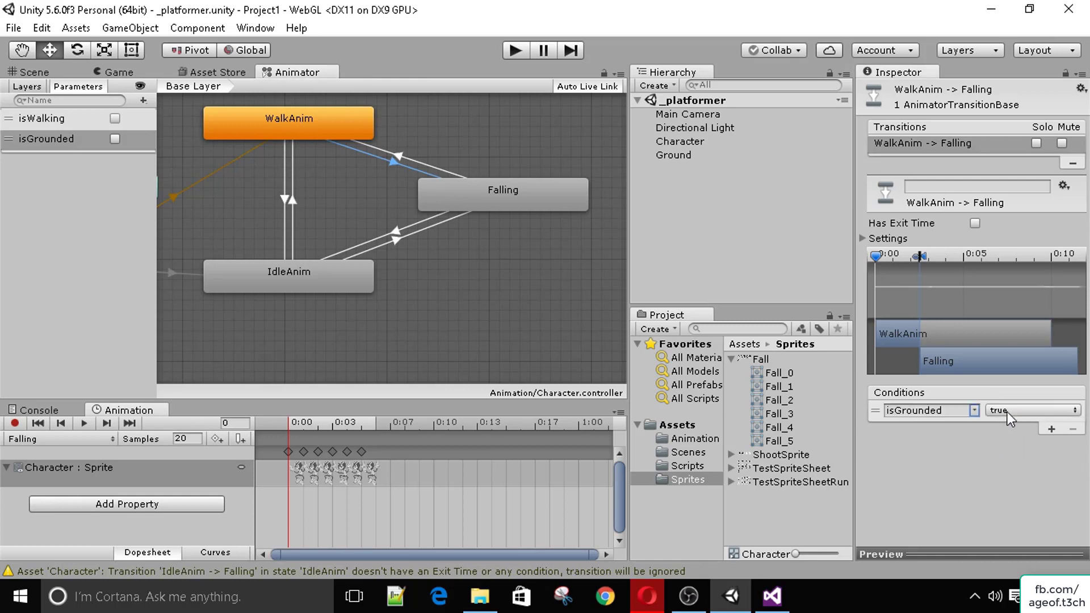
click(1007, 412)
click(1009, 447)
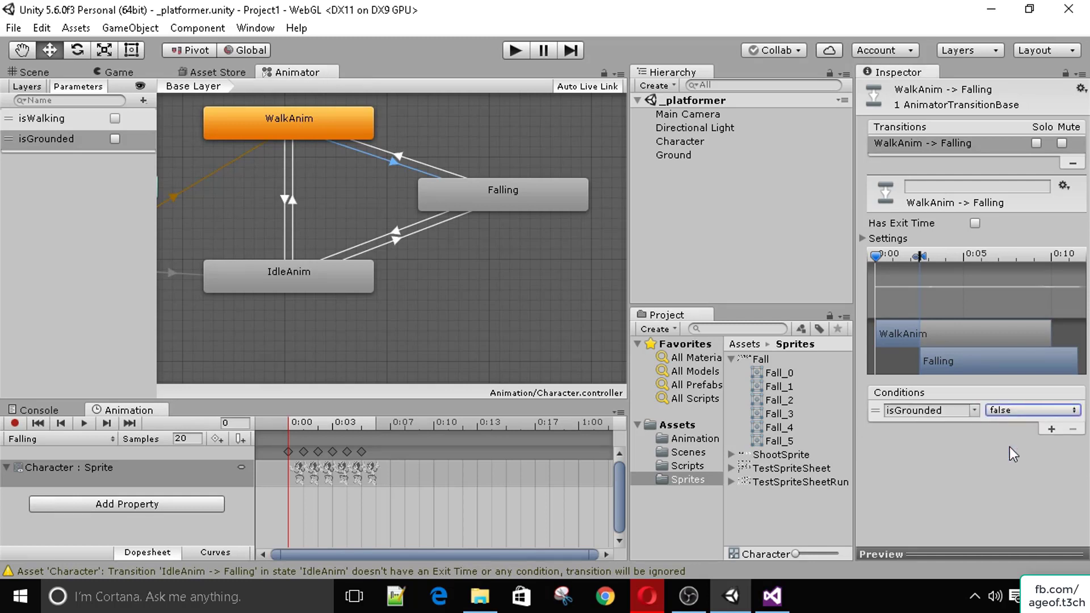
Step: Give the Falling to WalkAnim transition two conditions: isGrounded true and isWalking true
click(452, 171)
click(1051, 430)
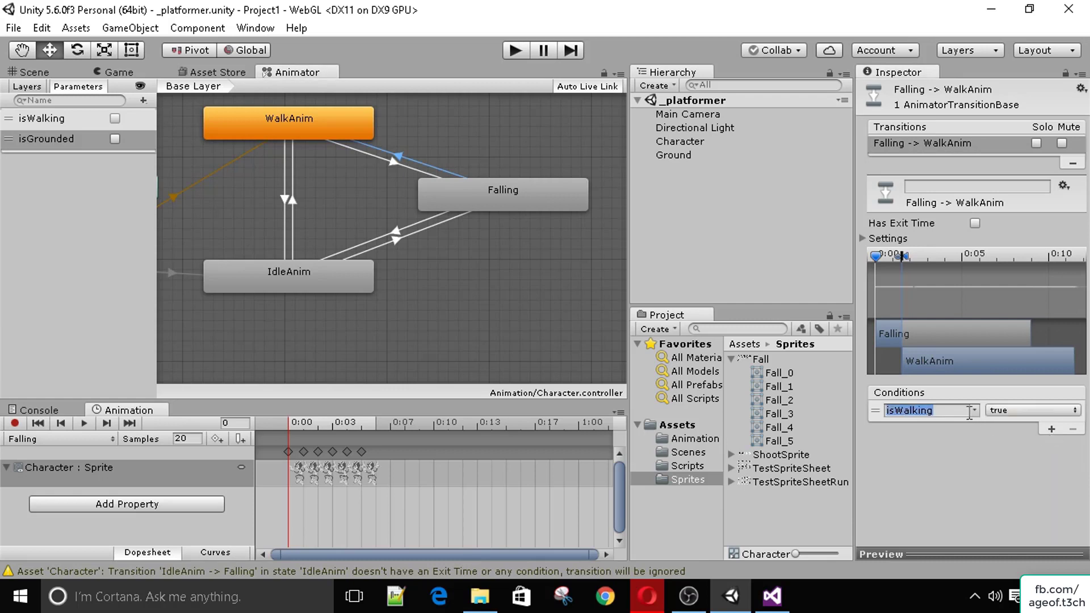
click(972, 410)
click(998, 449)
click(1051, 429)
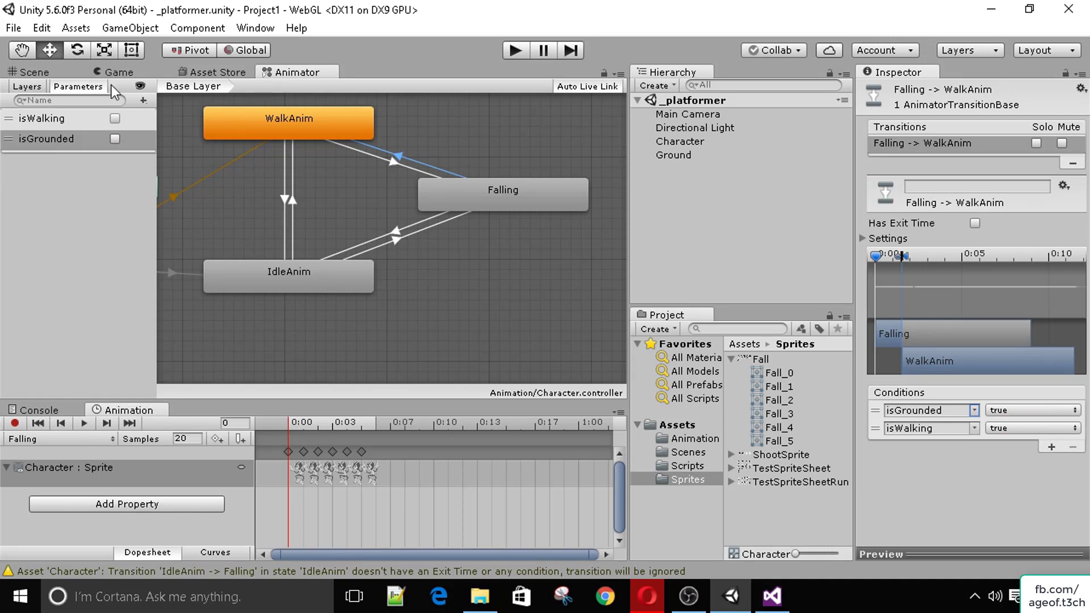
Step: Dock the Animator below the Game view and run the game, toggling isGrounded to test the character's animation transitions, then stop it
drag(291, 73, 326, 343)
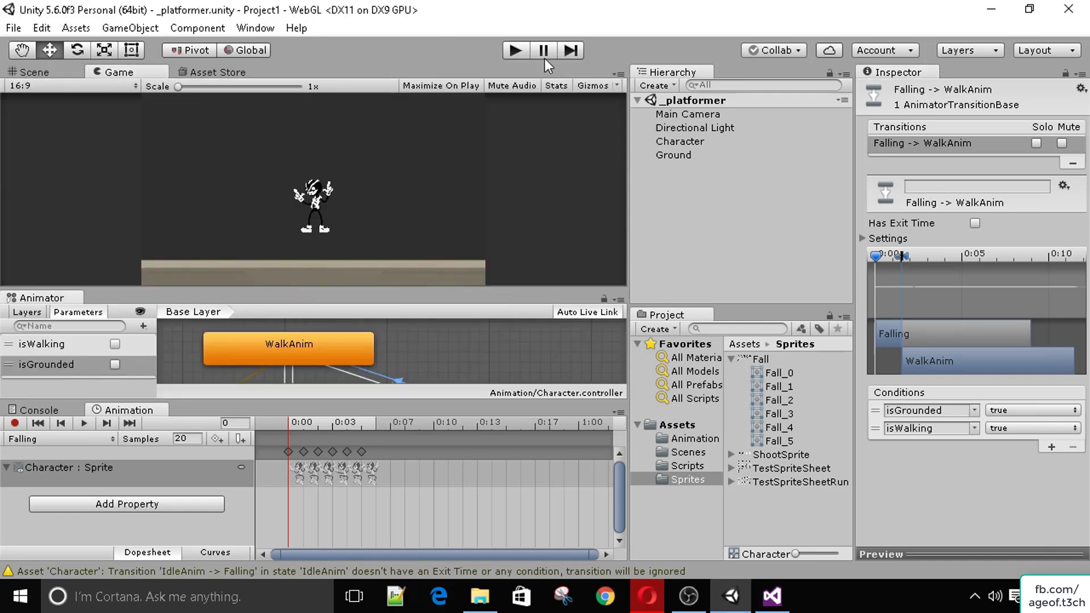
click(515, 49)
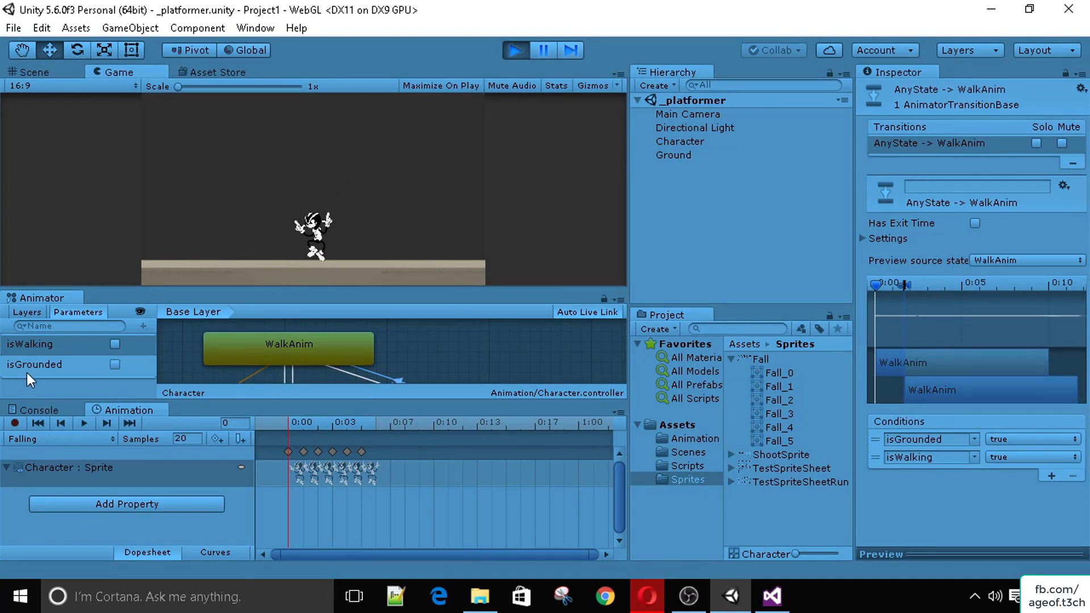
click(116, 365)
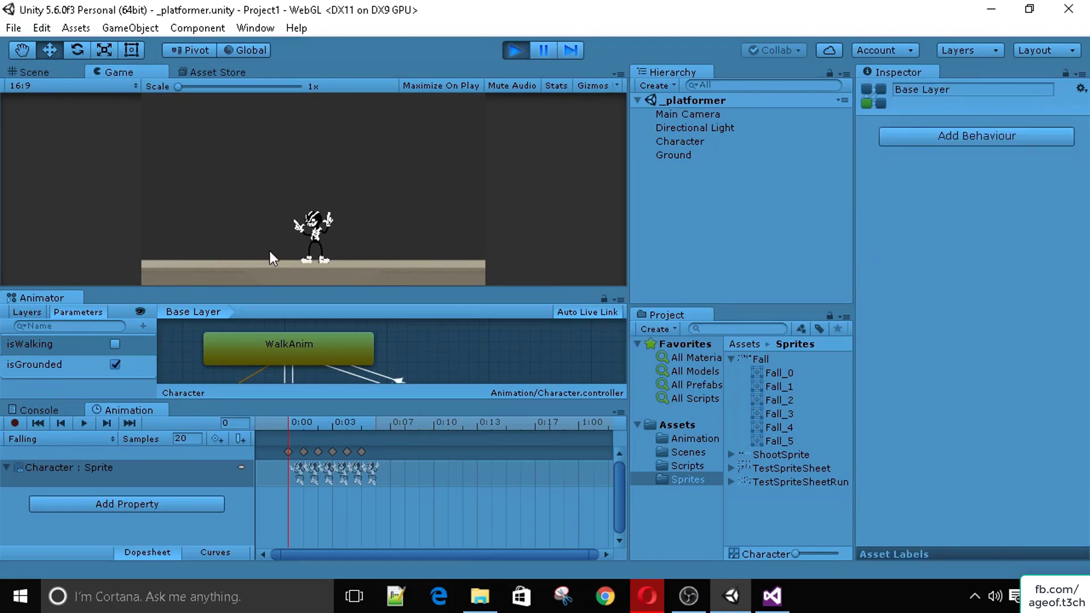
click(113, 358)
click(115, 363)
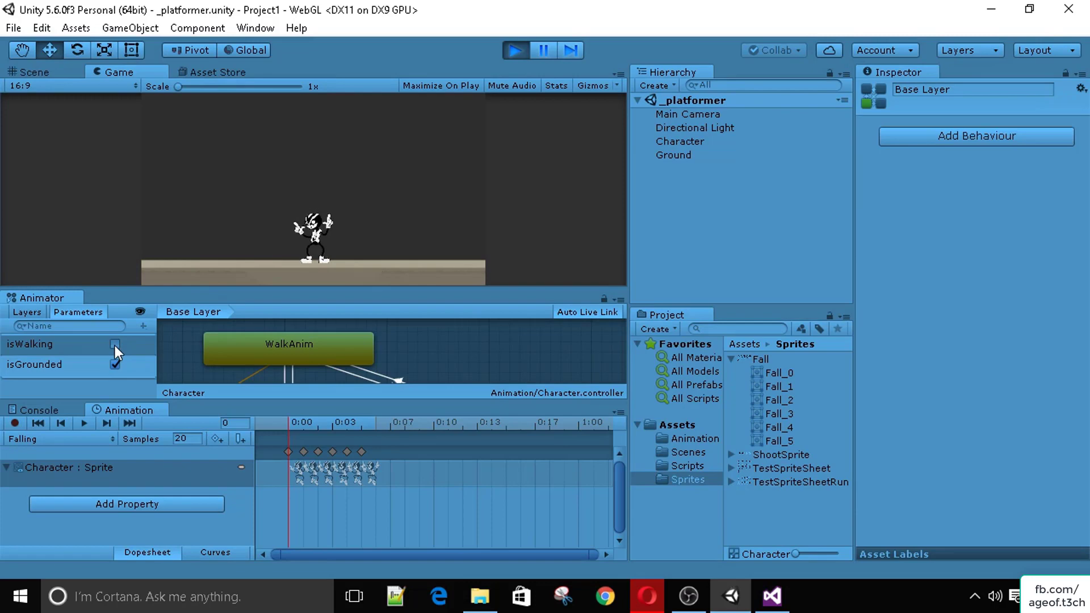
drag(319, 288, 319, 247)
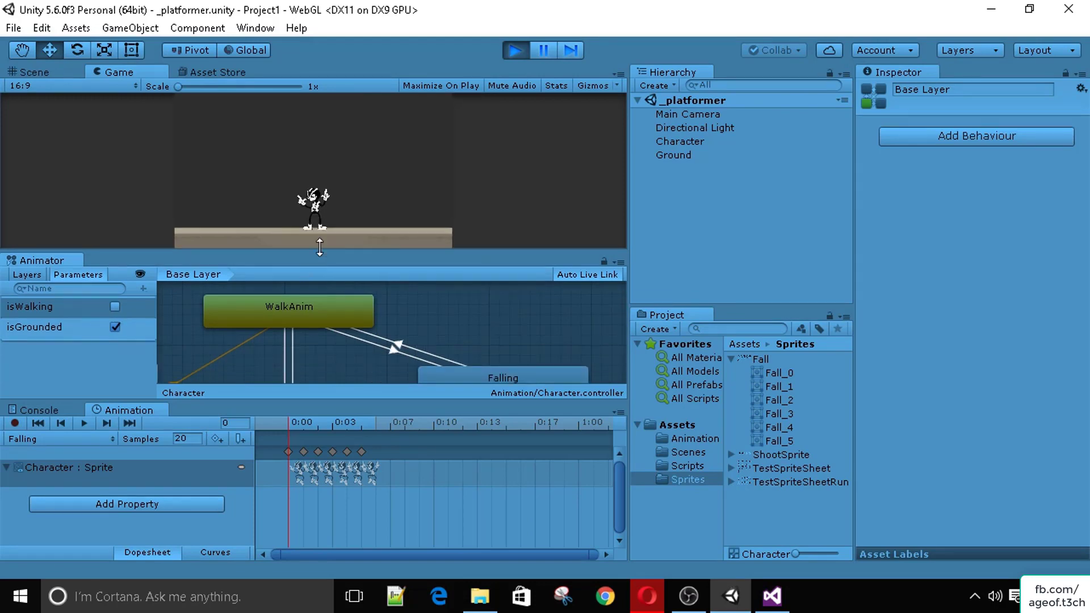
click(115, 327)
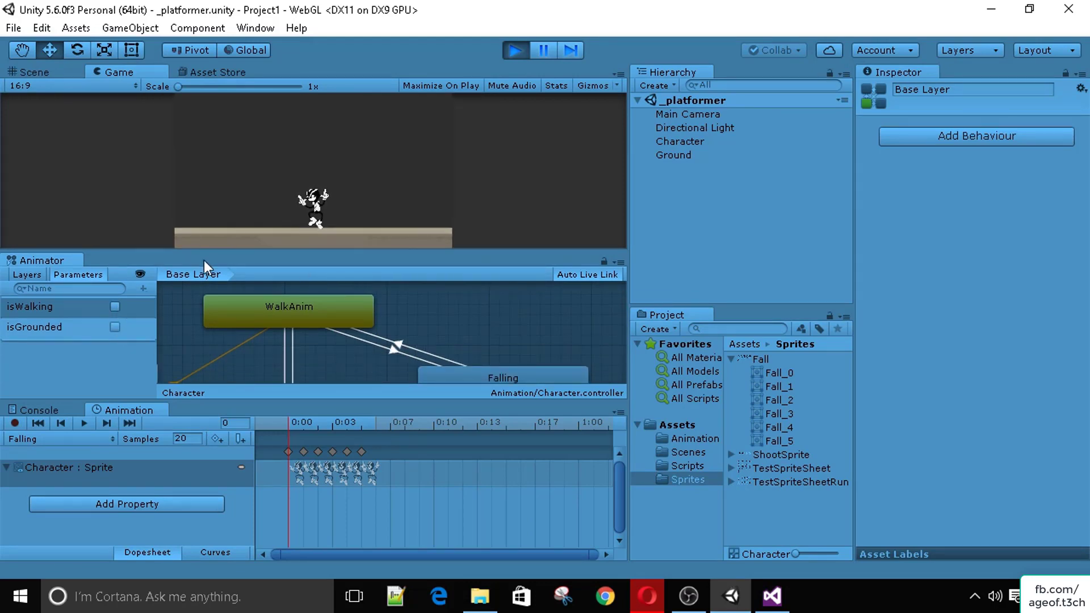
click(515, 50)
Step: Dock the Animator back in the same group as the Game view and bring the Game view to the front
drag(40, 260, 298, 72)
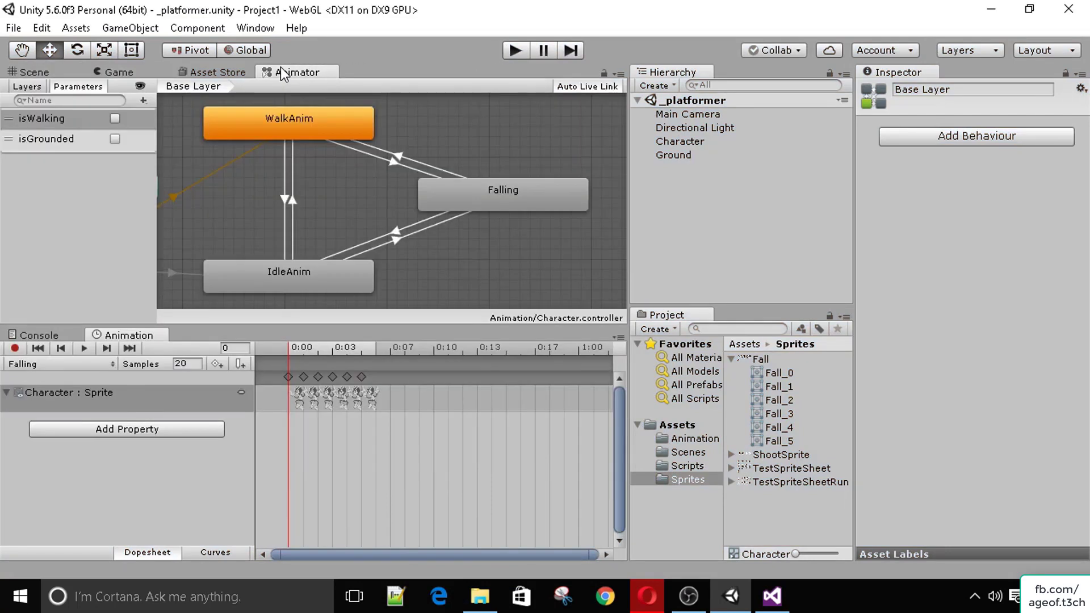
click(174, 71)
click(112, 72)
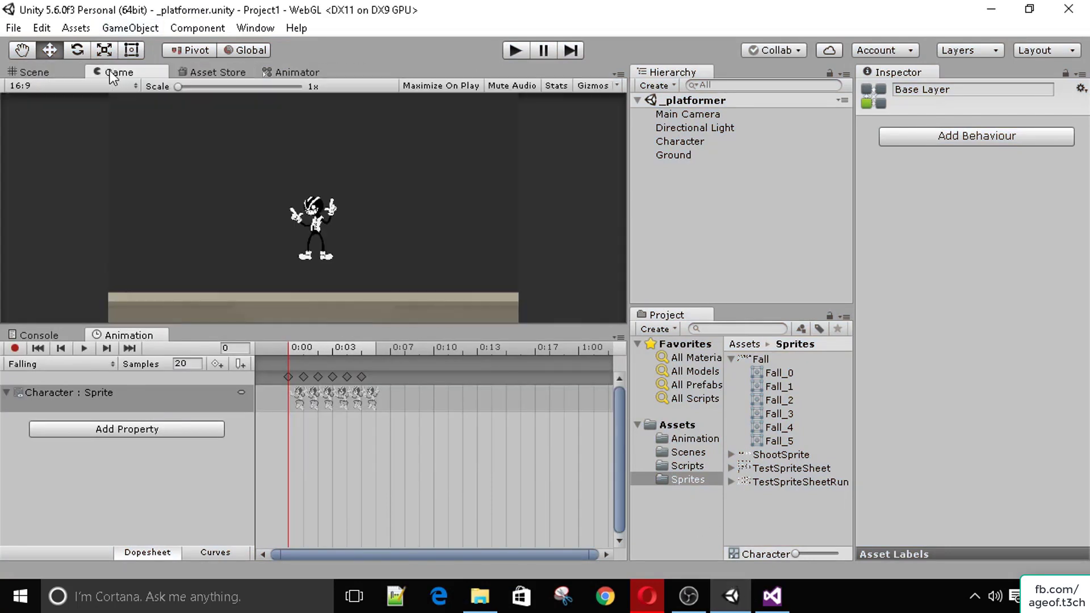
Step: Switch to Visual Studio and review how PlayerCharacter2D.cs handles isGrounded, including the Ground tag check in OnCollisionEnter2D
click(772, 596)
scroll(285, 257, up, 2)
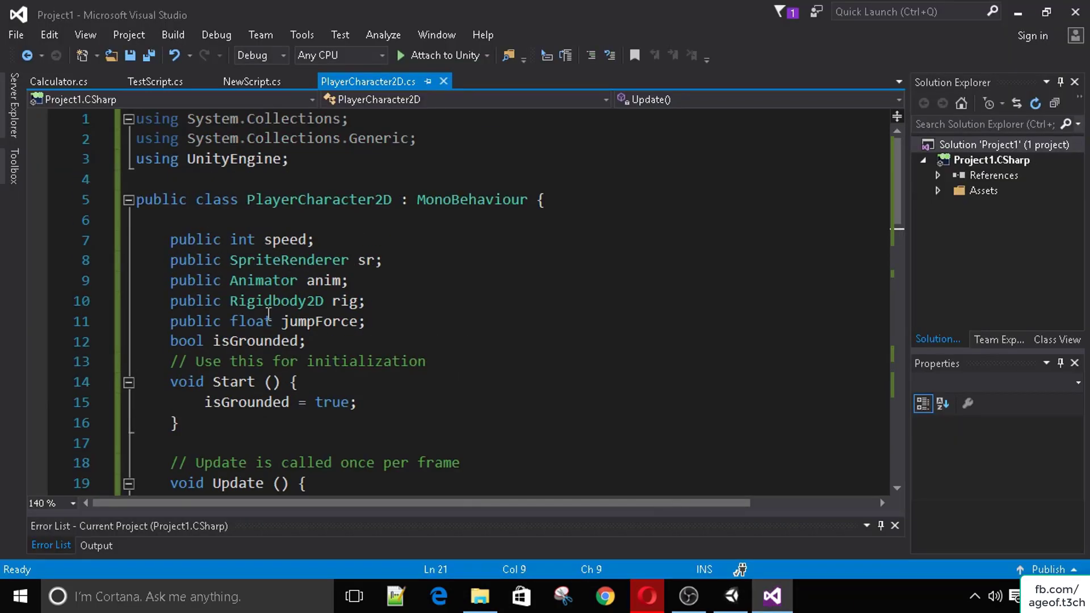
scroll(269, 312, down, 3)
scroll(248, 298, down, 1)
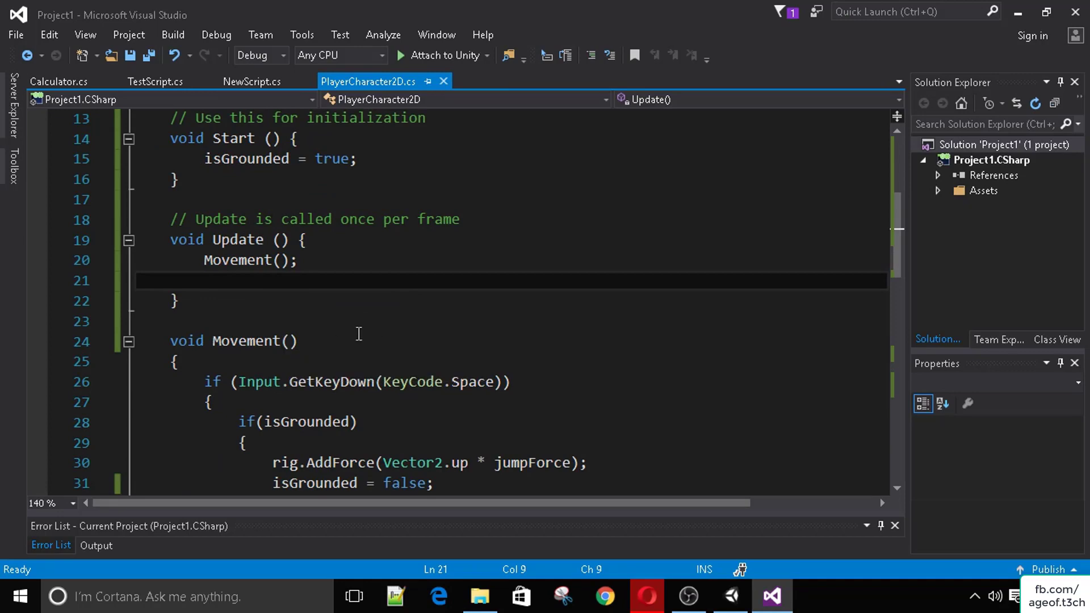
scroll(359, 334, down, 12)
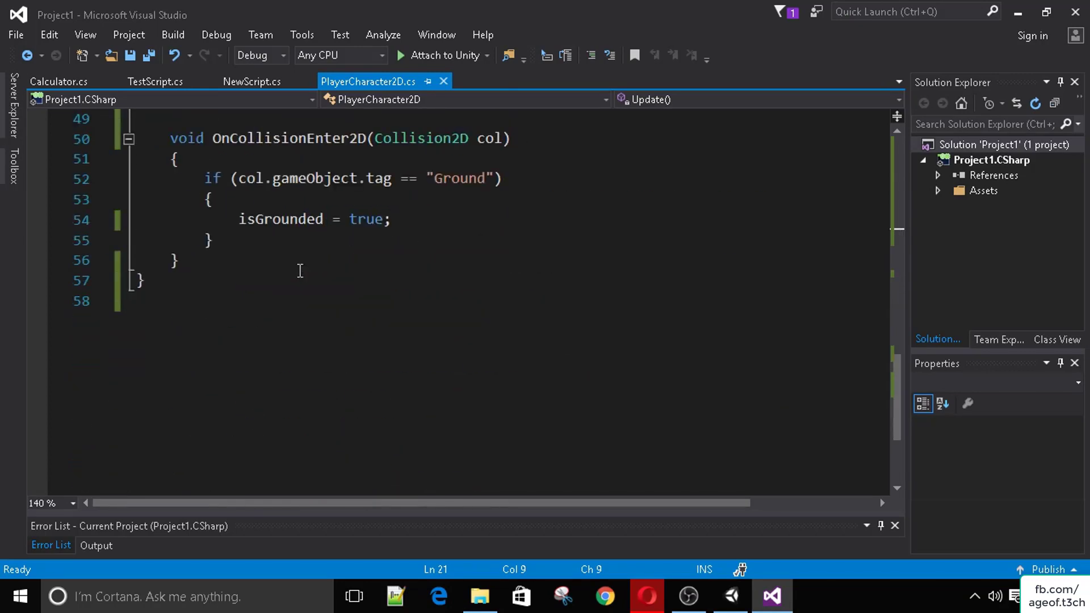
scroll(299, 270, up, 1)
drag(163, 200, 512, 199)
drag(198, 239, 514, 243)
drag(239, 280, 411, 285)
Step: Add anim.SetBool("isGrounded", true); below isGrounded = true; in OnCollisionEnter2D and save the script
click(410, 284)
key(Return)
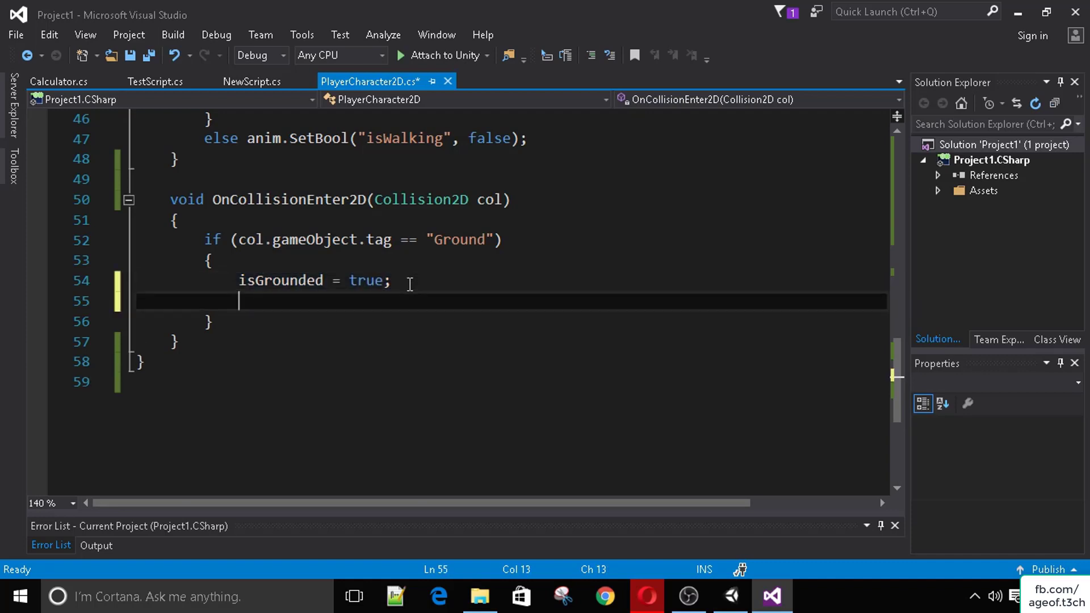
text(anim.SetB)
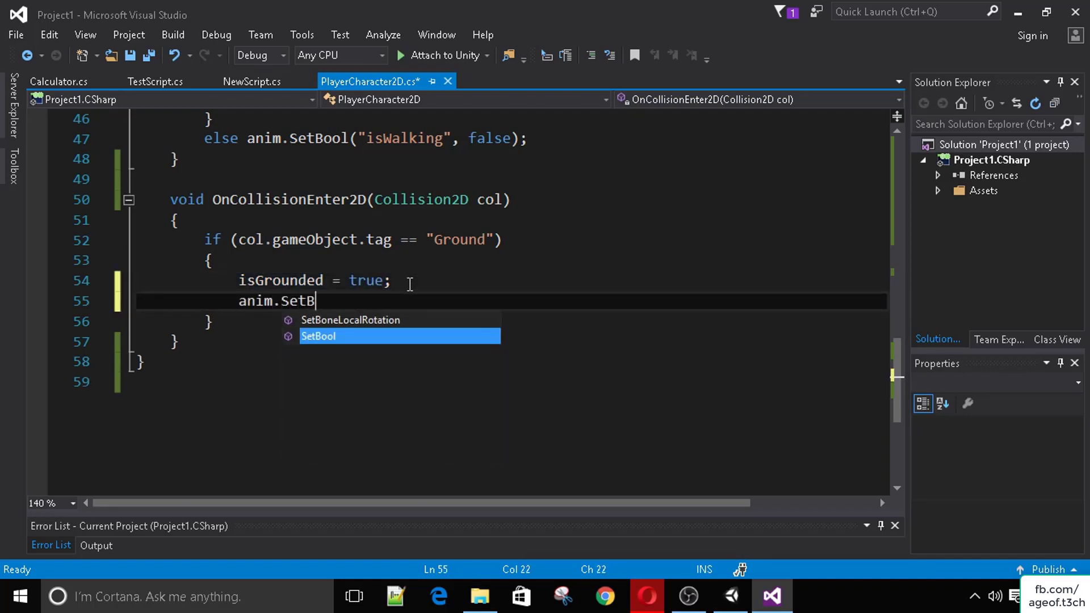
key(Tab)
text(("isGrou)
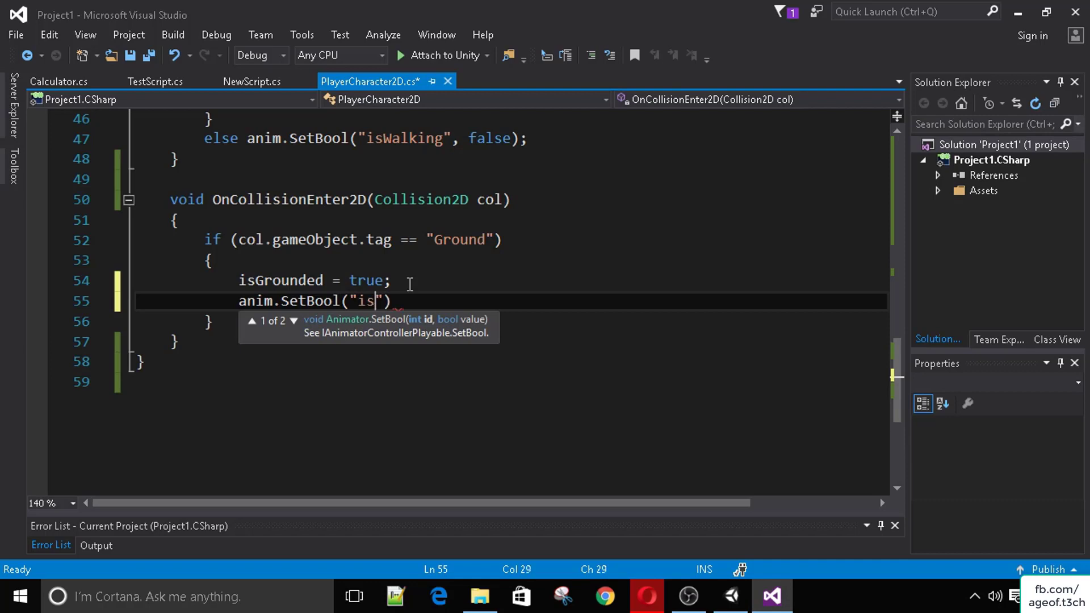
text(nded", )
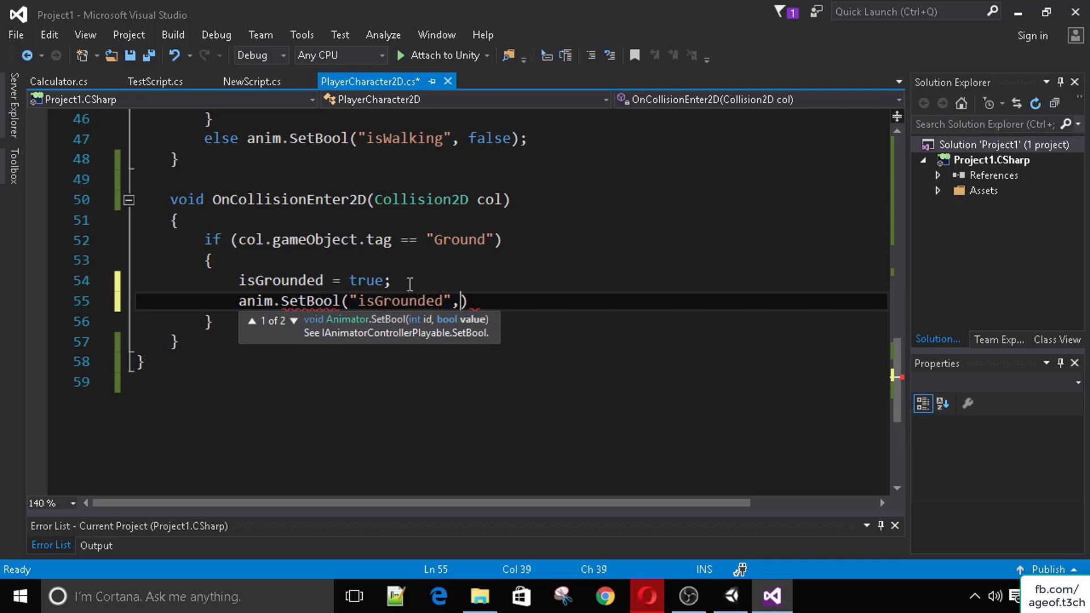
text(true);)
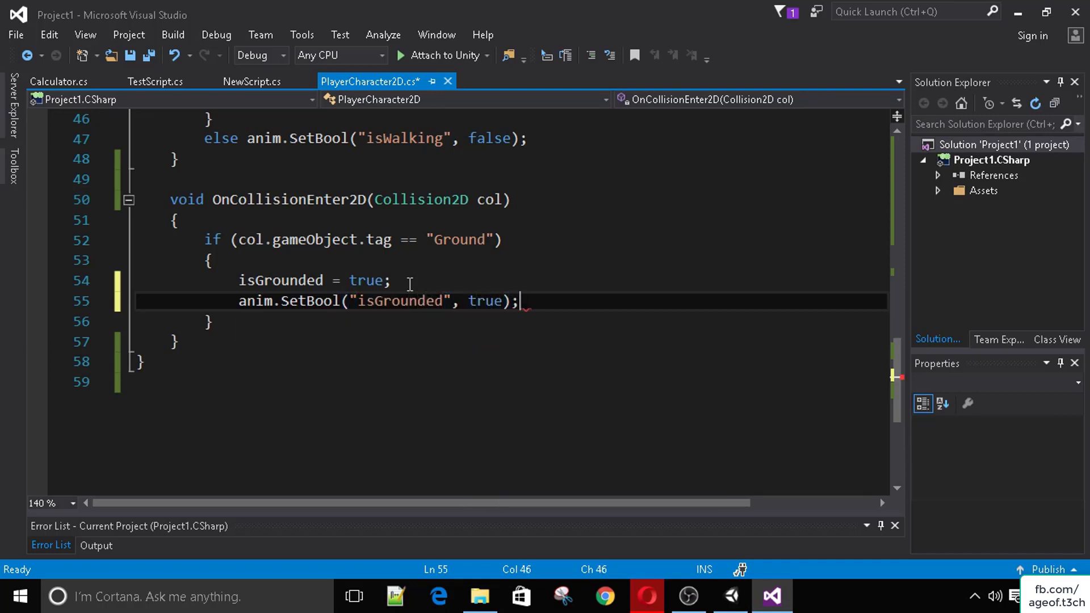
key(ctrl+s)
Step: Add if (isGrounded) anim.SetBool("isGrounded", true); below the Movement() call in Update
scroll(409, 283, up, 8)
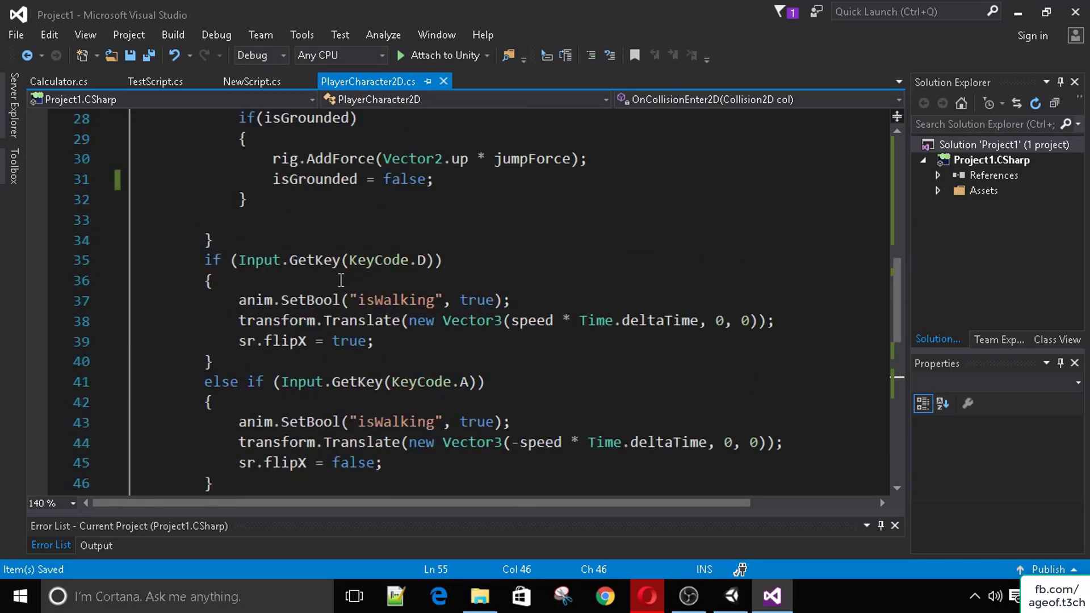
scroll(340, 269, up, 3)
click(248, 278)
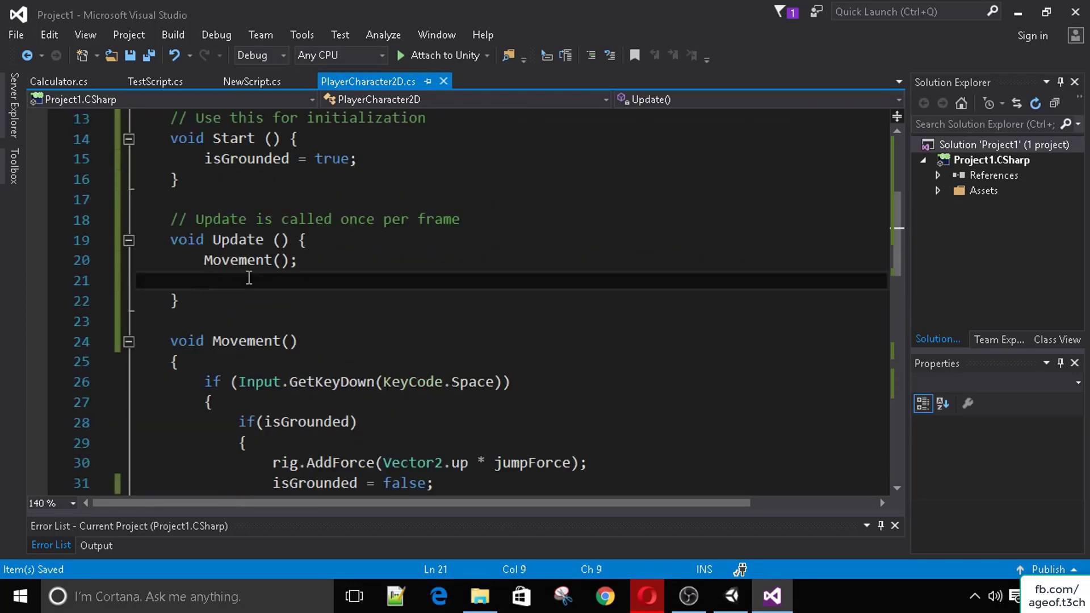
text(if(isGrounded)
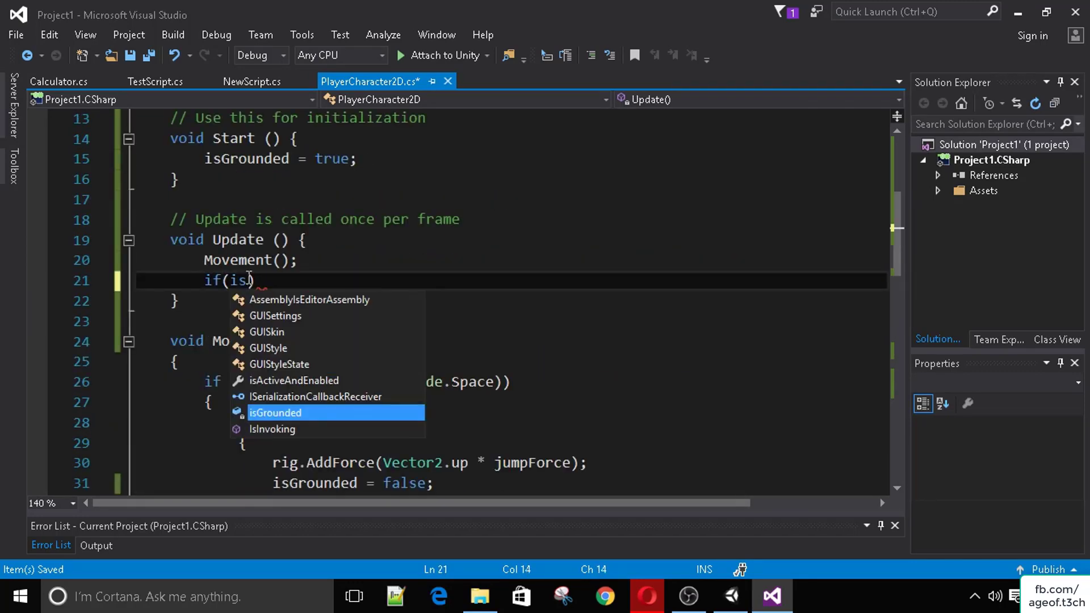
text() an)
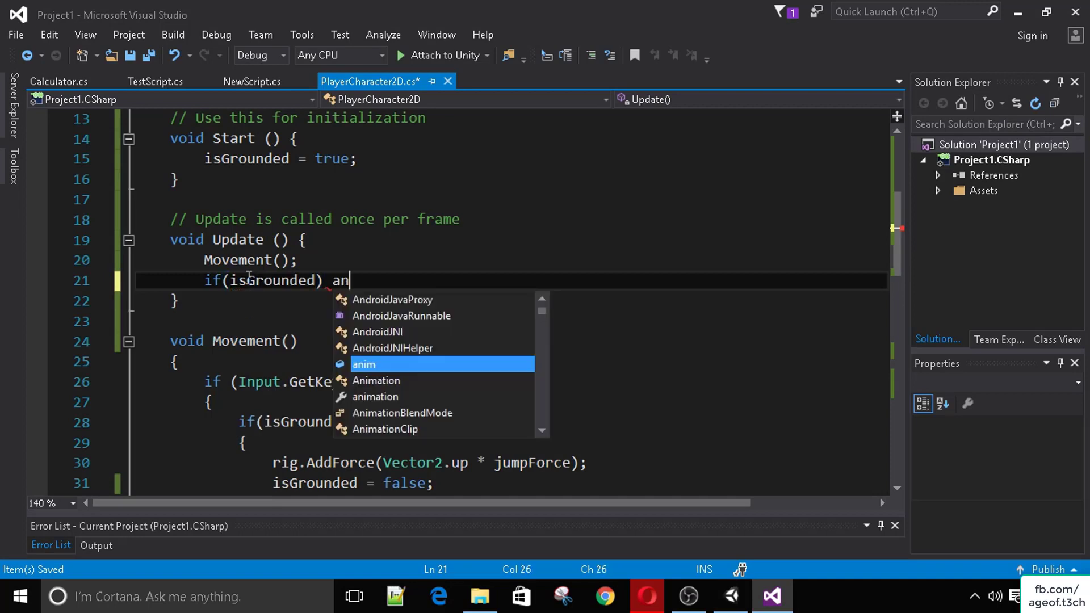
text(im.Se)
key(Tab)
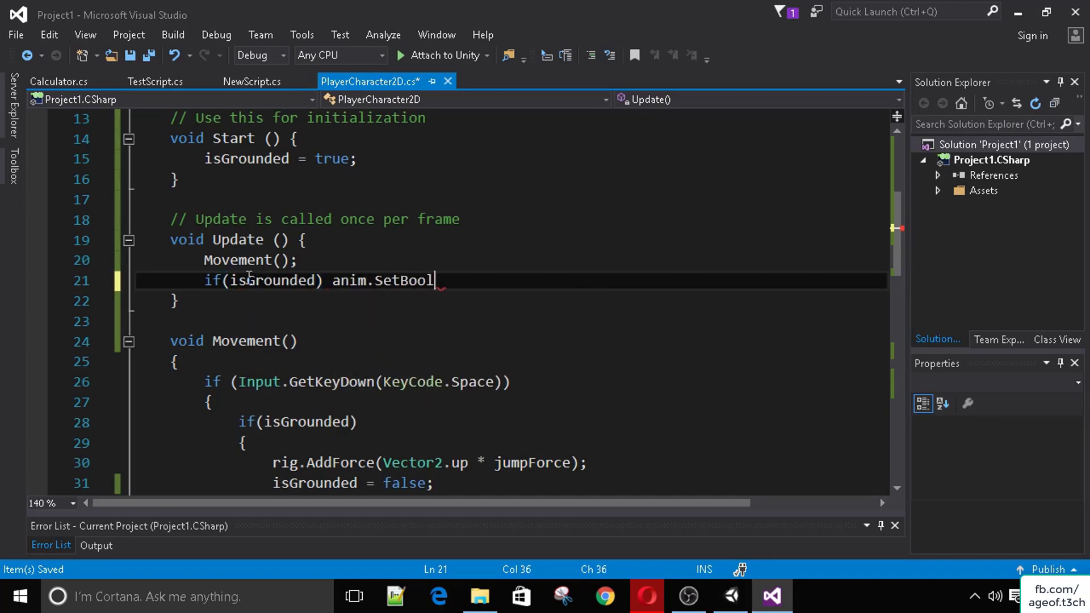
text(()
text("isG)
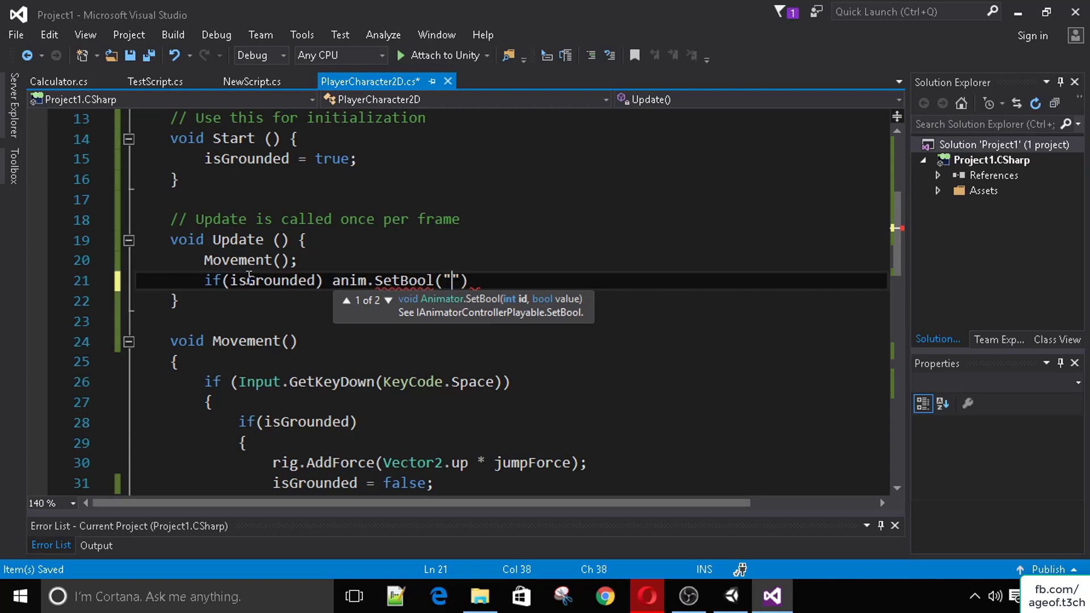
text(rounded", )
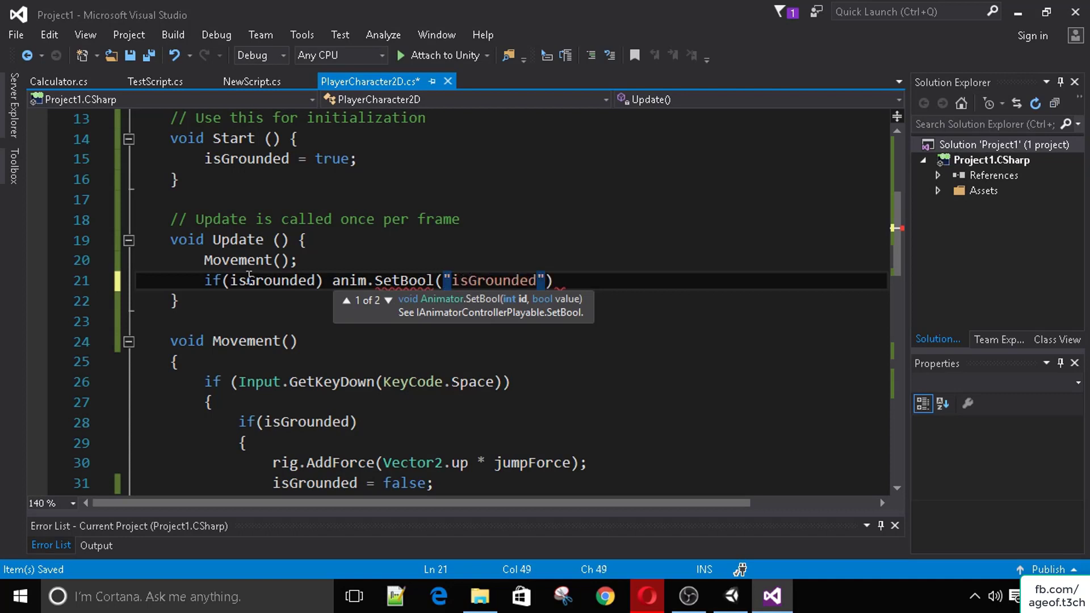
text(true);)
Step: Add else anim.SetBool("isGrounded", false); below the if (isGrounded) line in Update and save the script
key(Return)
text(e)
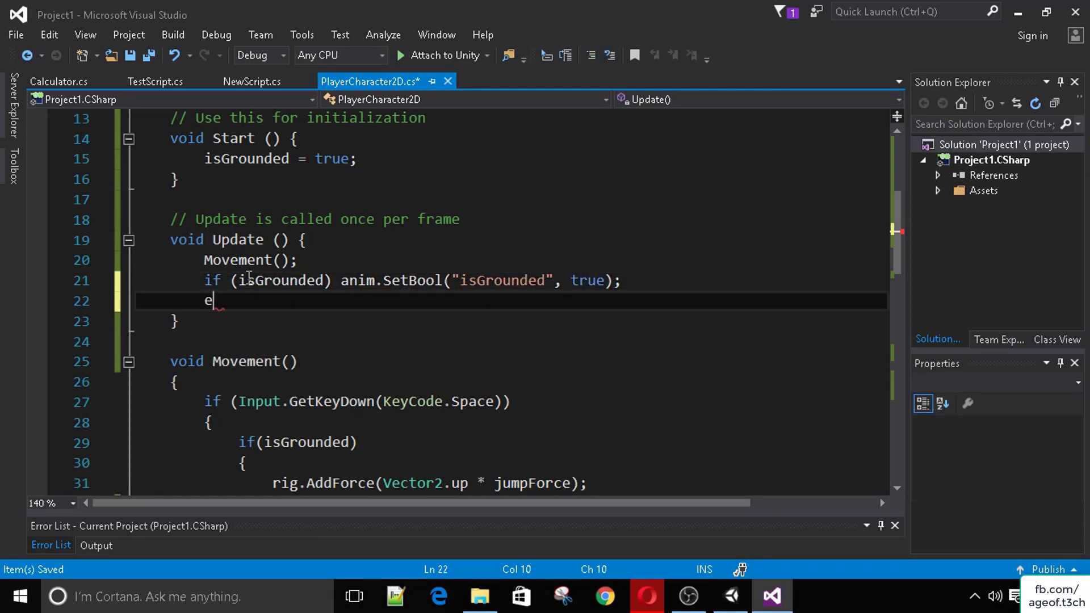
text(lse anim.SetB)
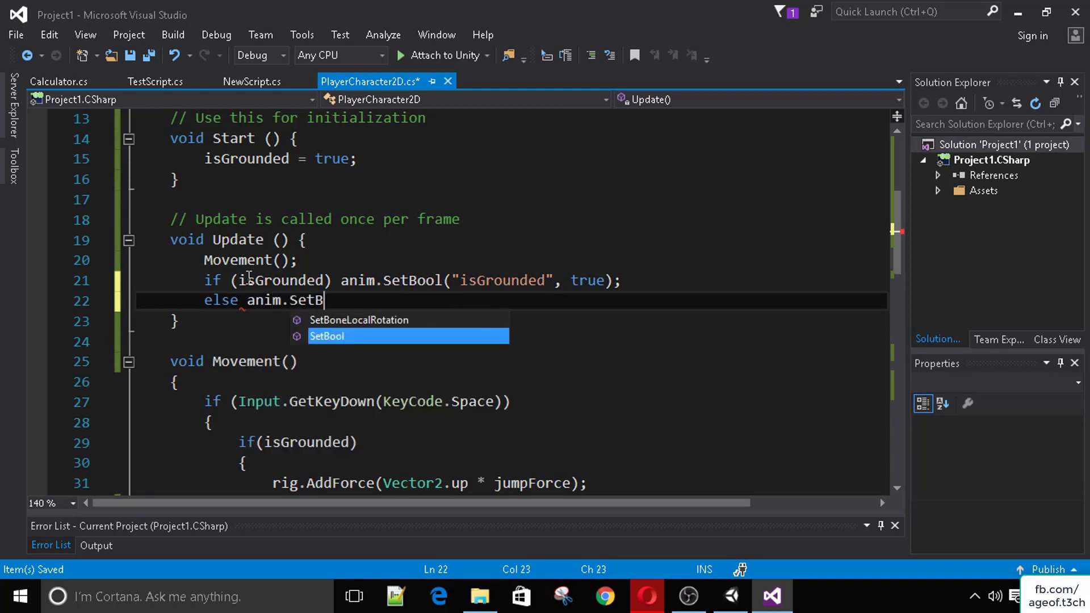
text(ool("isG)
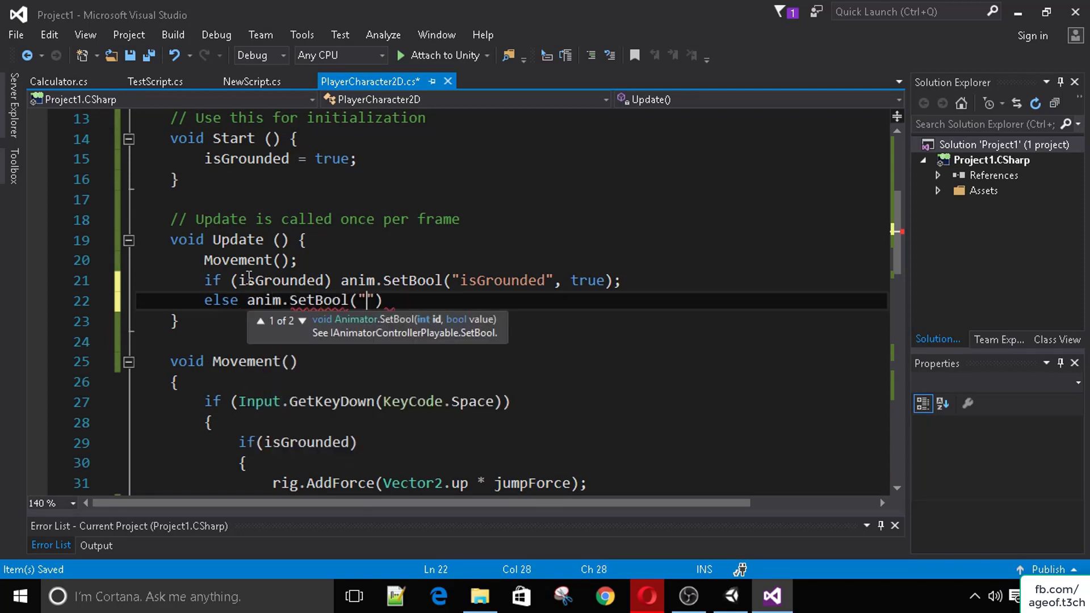
text(rou)
key(BackSpace)
key(BackSpace)
text(ounded",)
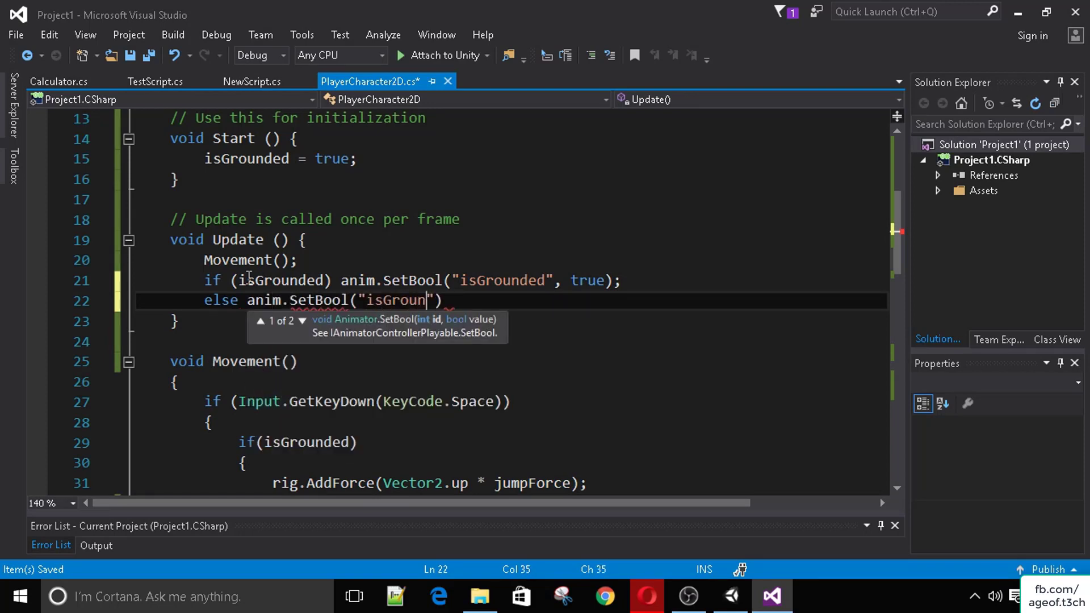
key(BackSpace)
key(BackSpace)
text(", f)
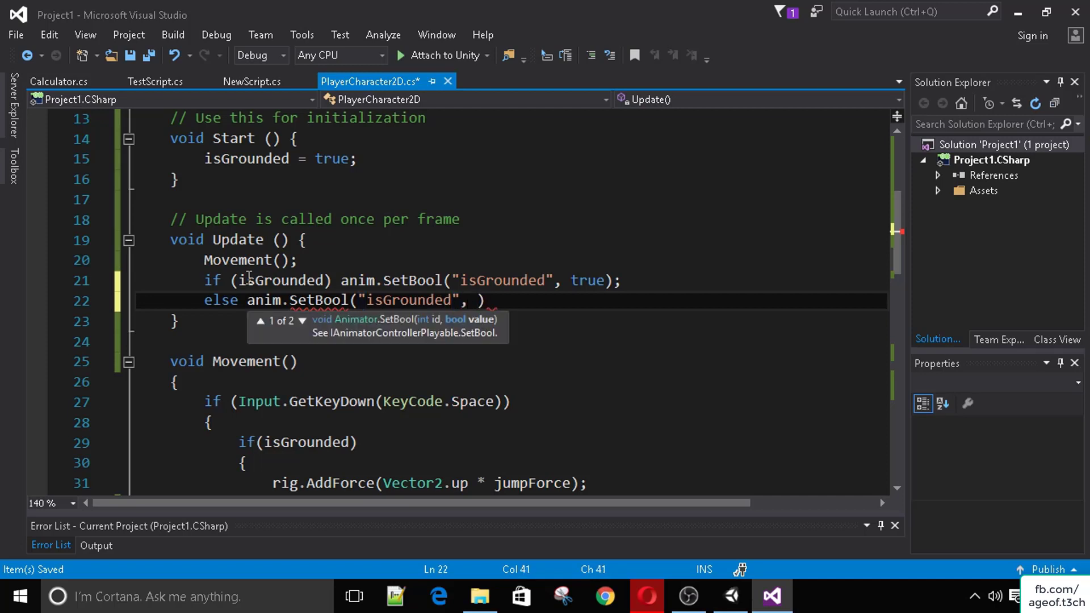
text(alse);)
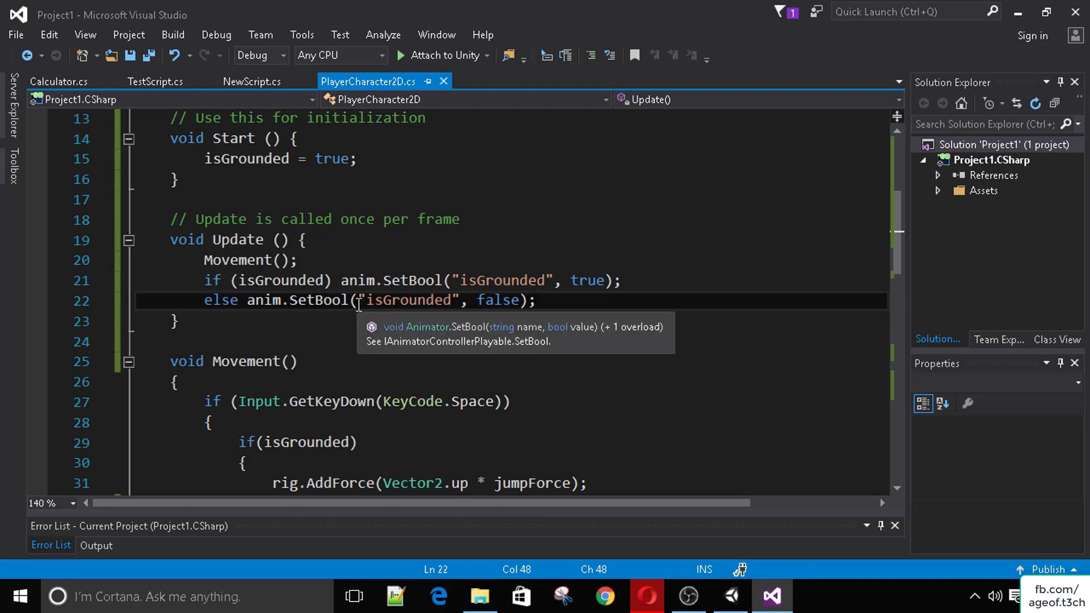
Step: Review the isGrounded if/else lines in Update, checking the condition, parameter name and true value
drag(359, 300, 453, 300)
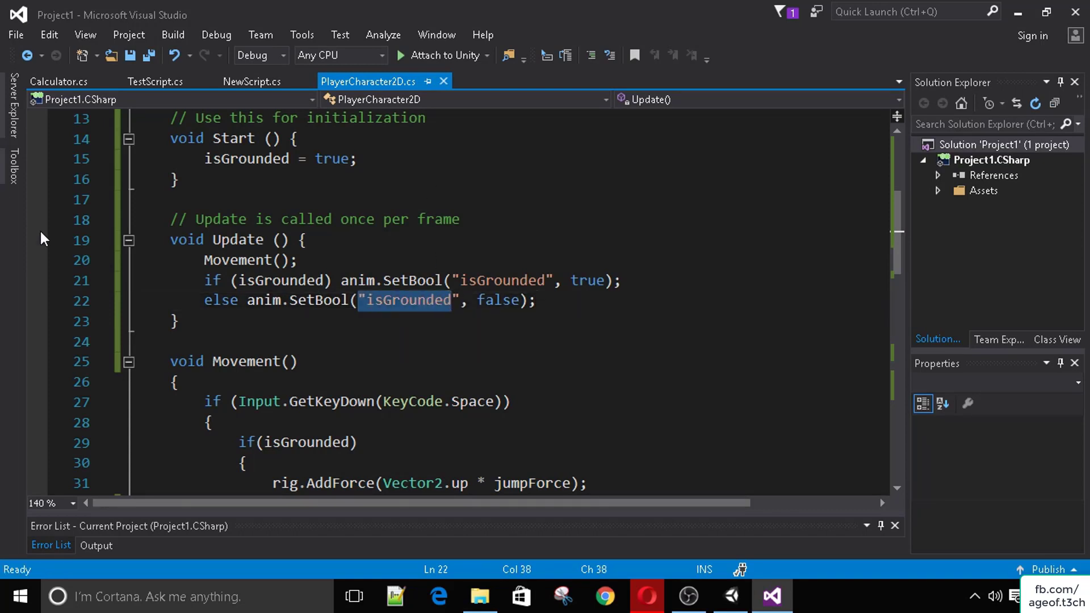
drag(197, 281, 336, 281)
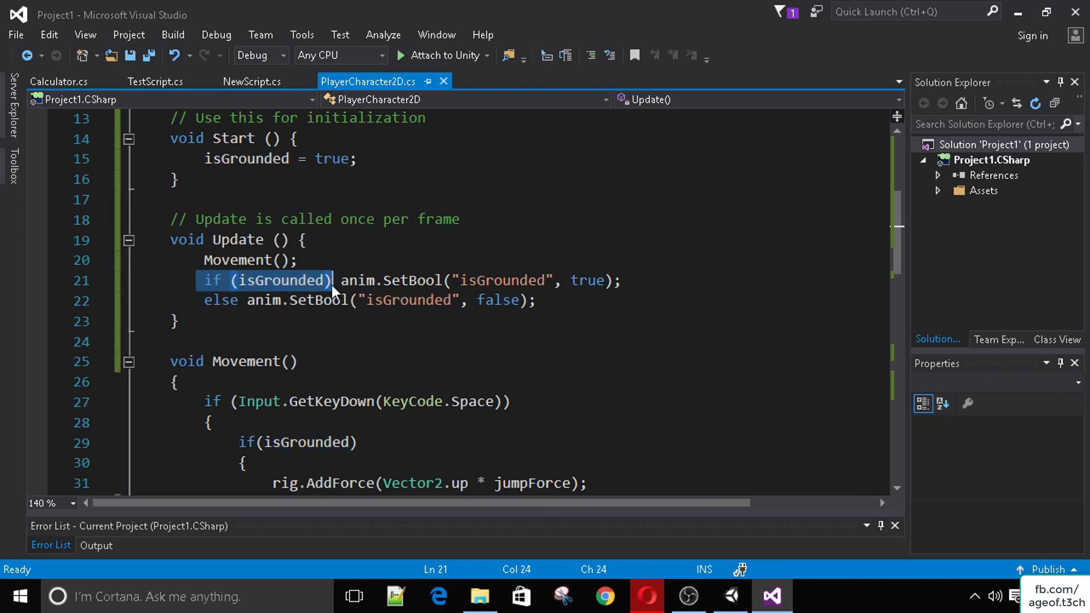
click(344, 281)
drag(603, 297, 443, 280)
drag(570, 281, 617, 285)
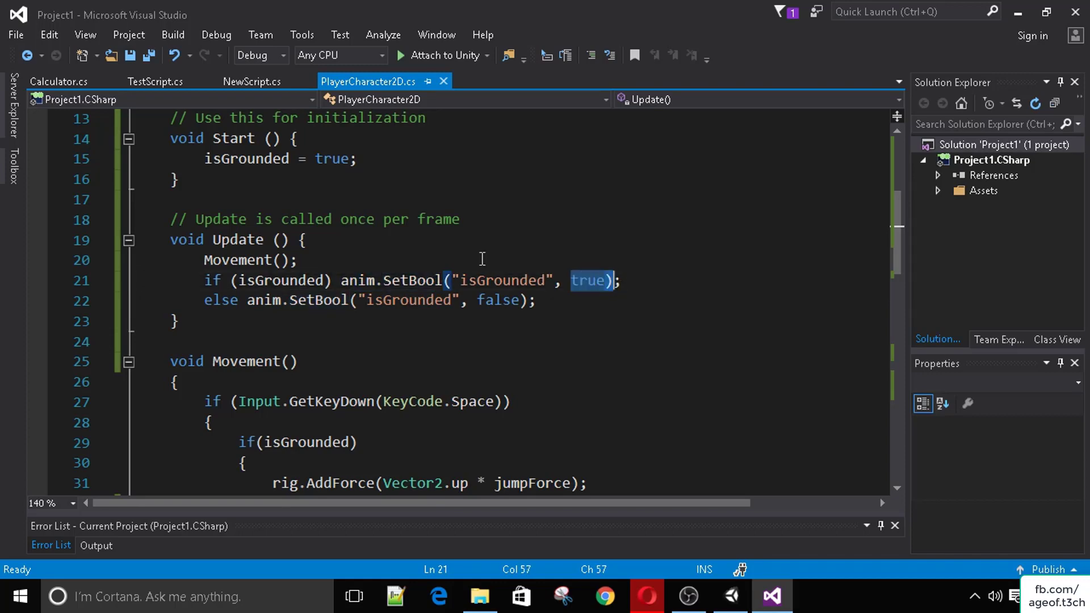
click(573, 302)
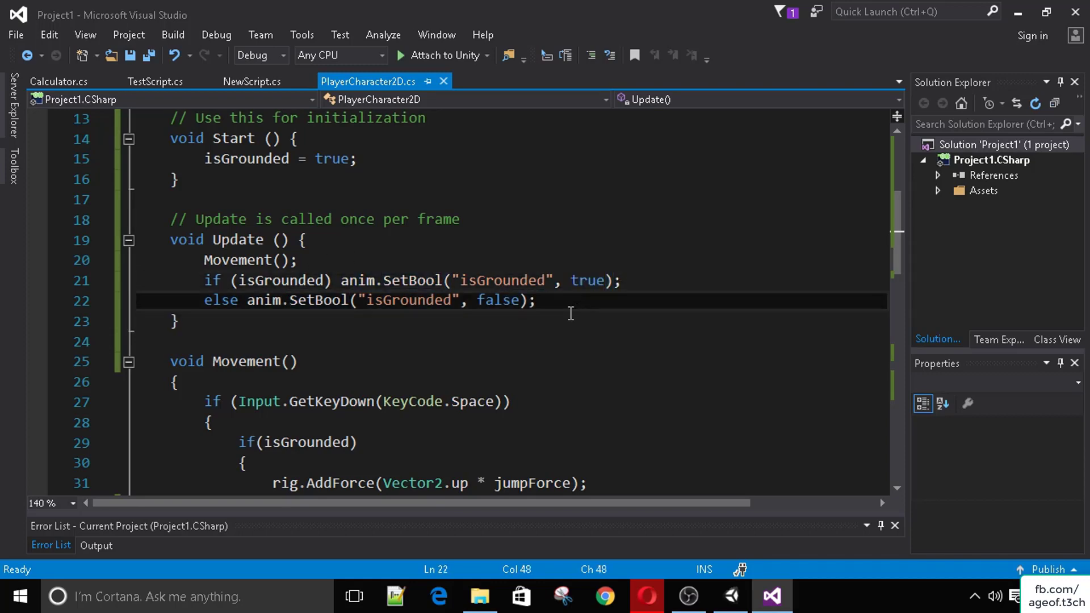
Step: Switch to Unity, enter Play mode and test the character's running and jumping in both directions
click(732, 596)
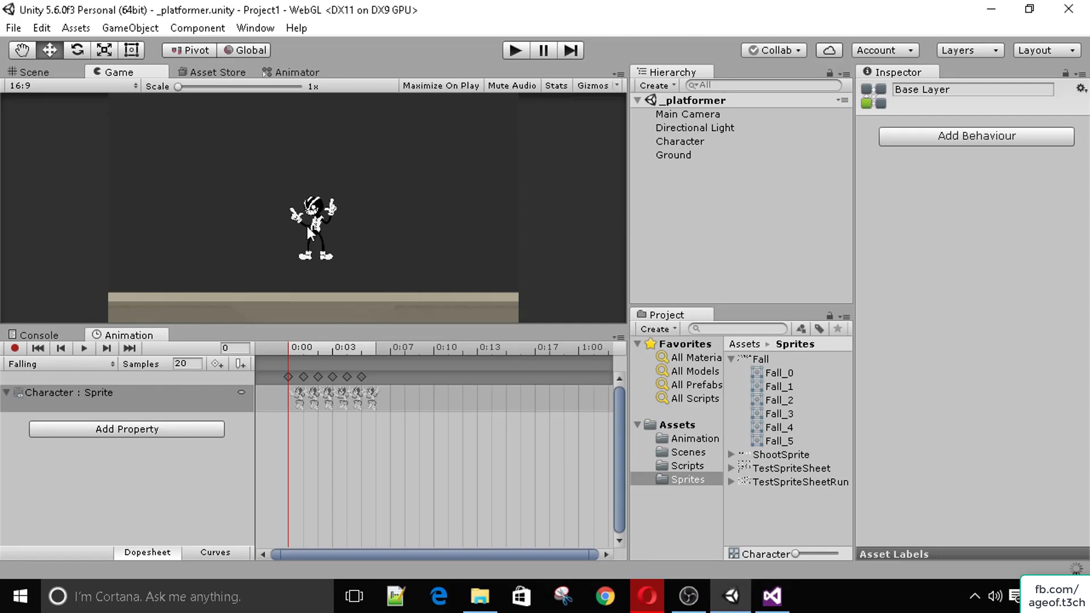
click(508, 50)
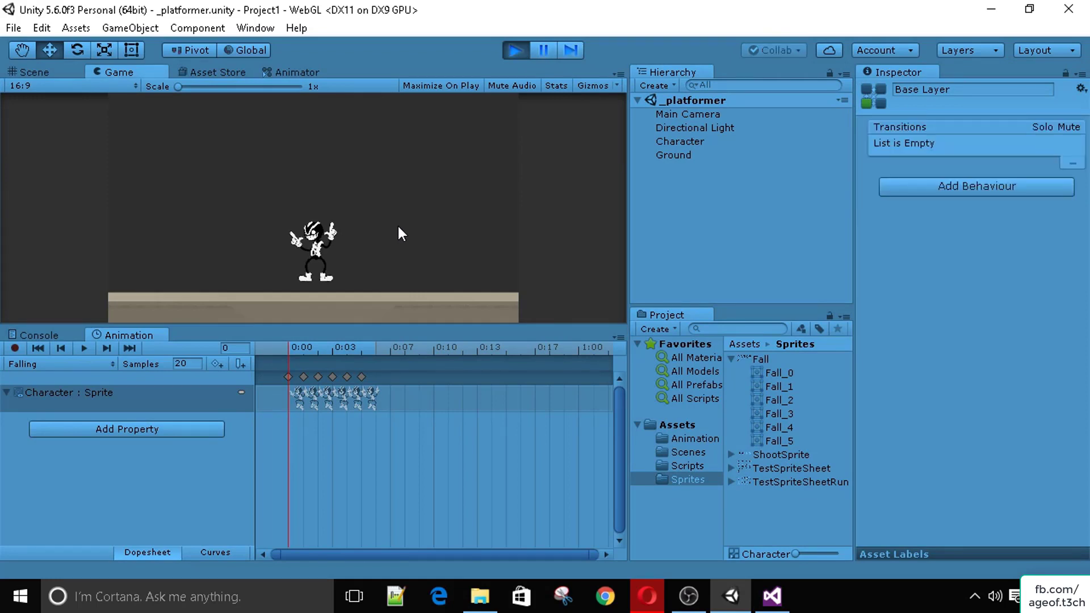
key(Left)
key(Right)
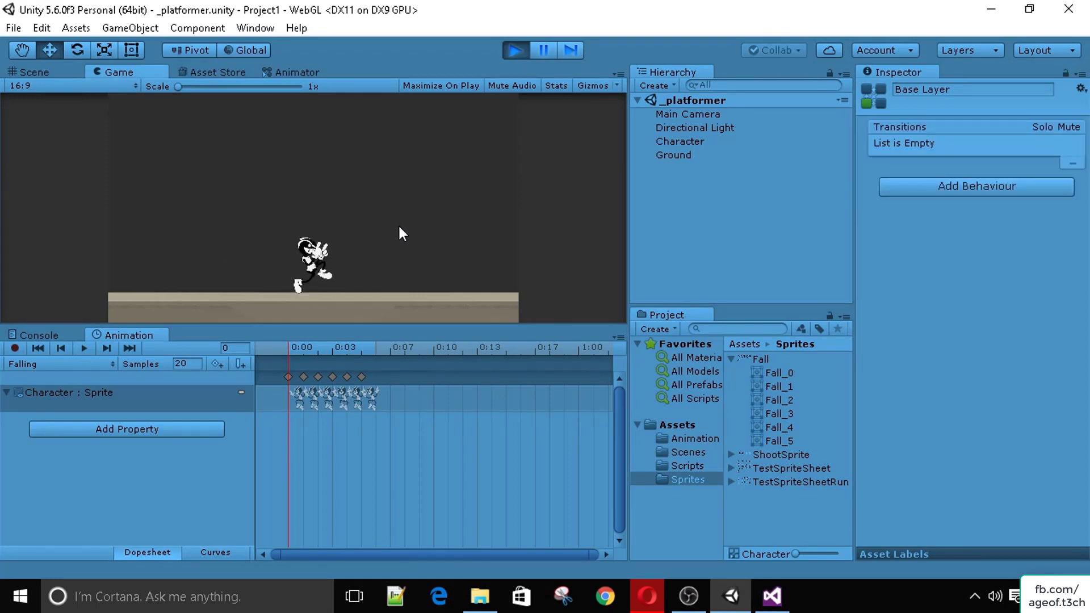
key(space)
key(Left)
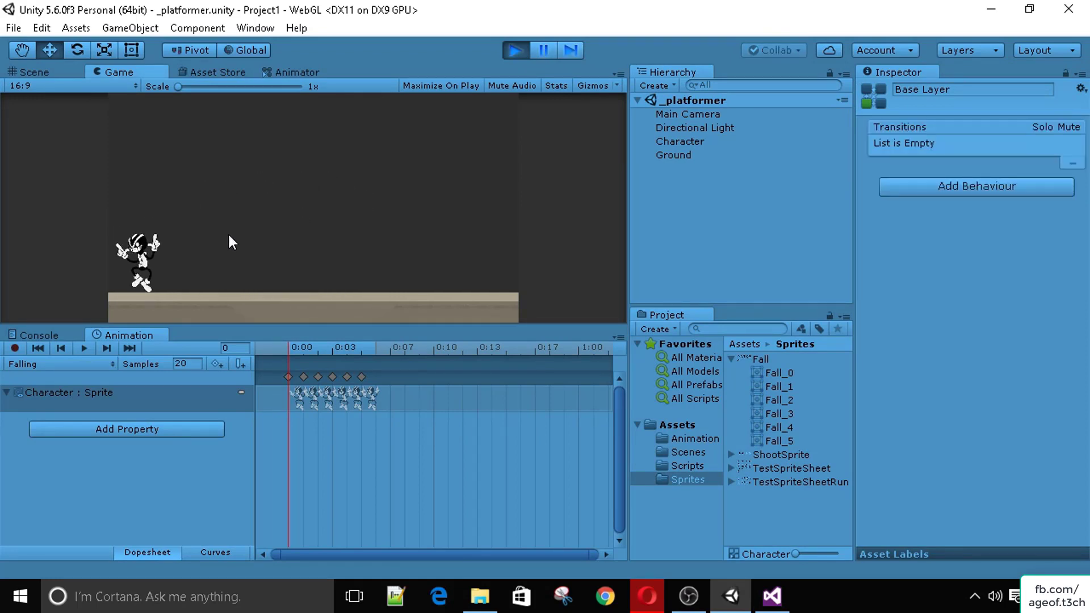
key(Right)
key(space)
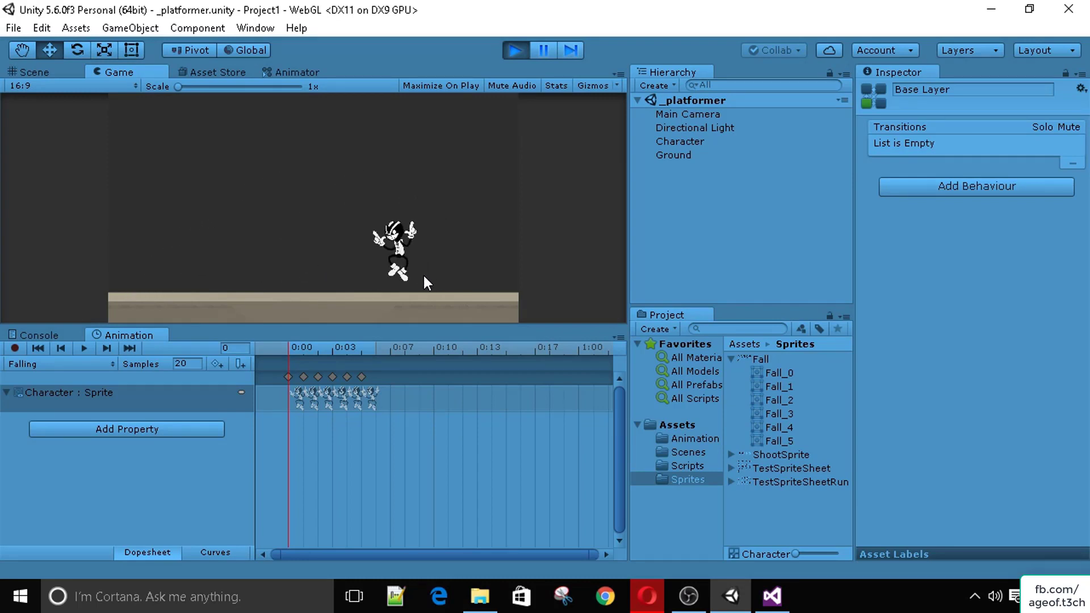
key(Right)
key(Left)
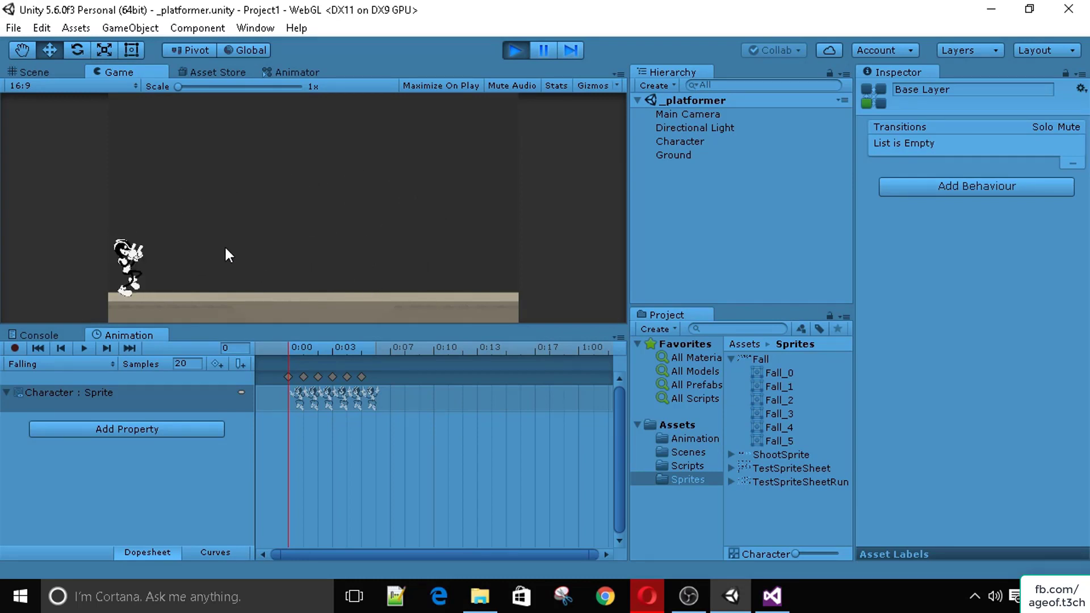
key(Right)
key(space)
key(Left)
key(Right)
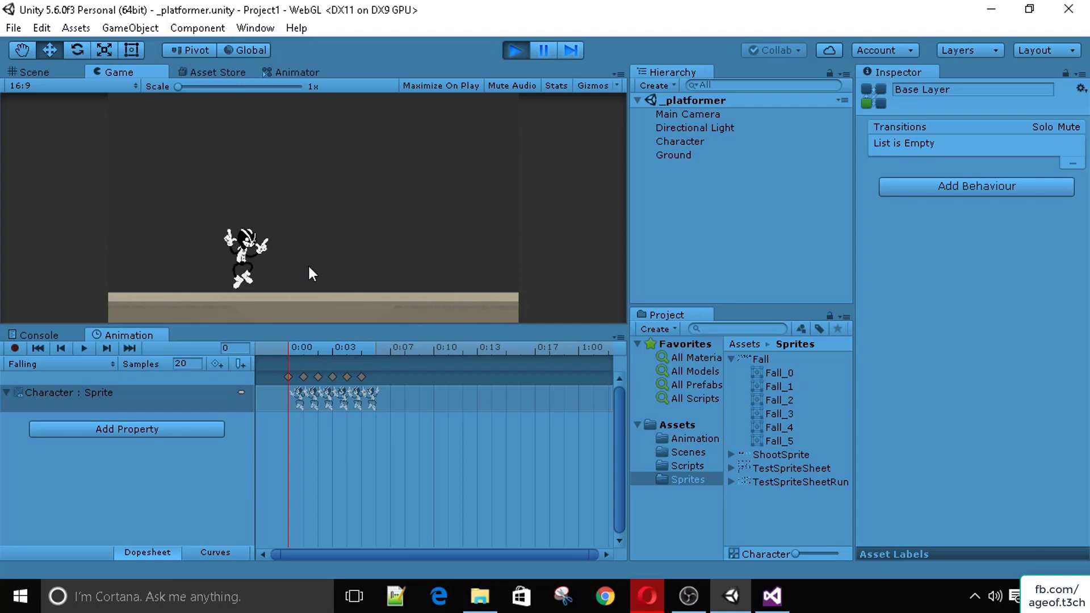
key(space)
key(Left)
key(space)
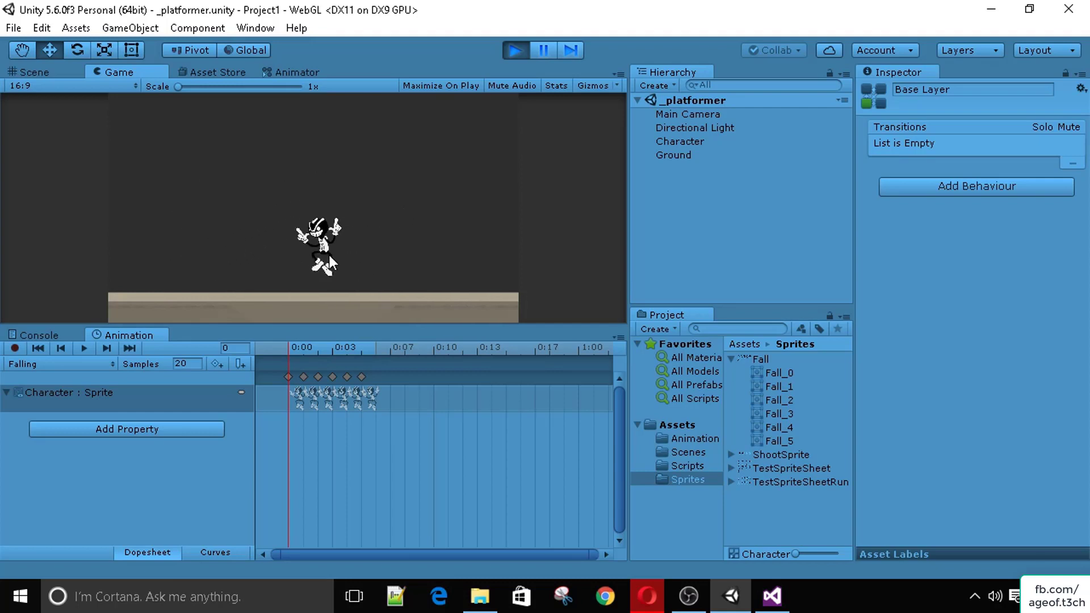
key(Right)
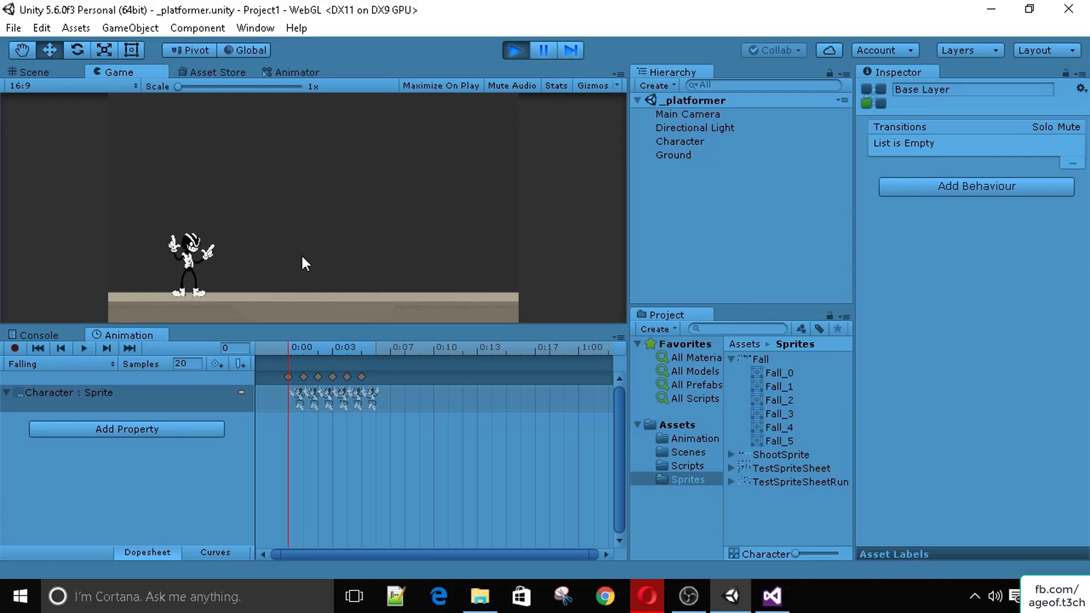
Step: Enlarge the Game view by shrinking the Animation area below it, and test the falling animation with several jumps
drag(295, 328, 253, 423)
key(d)
key(space)
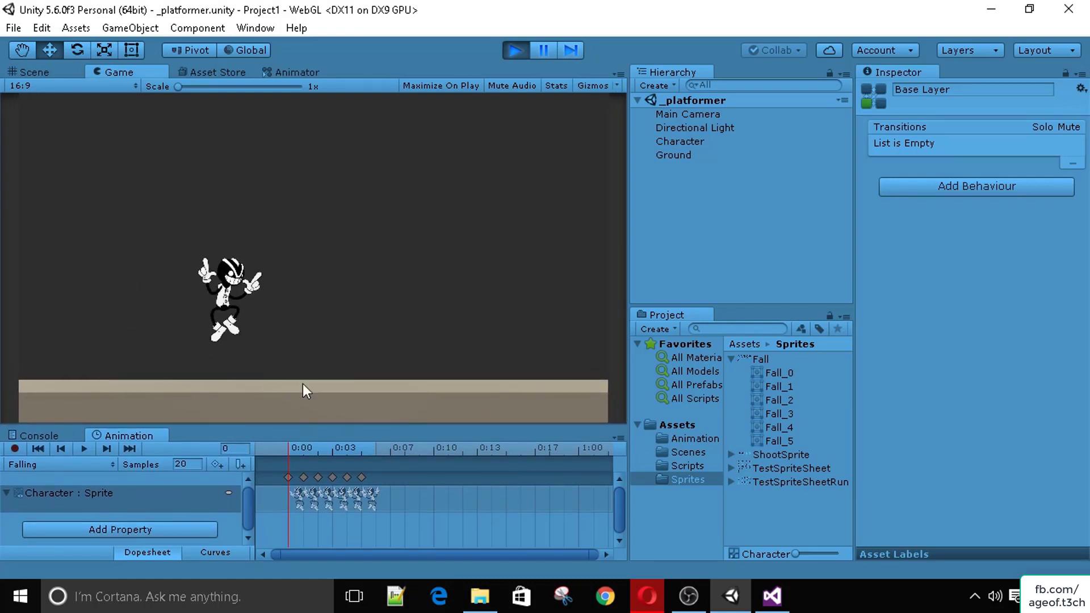
key(a)
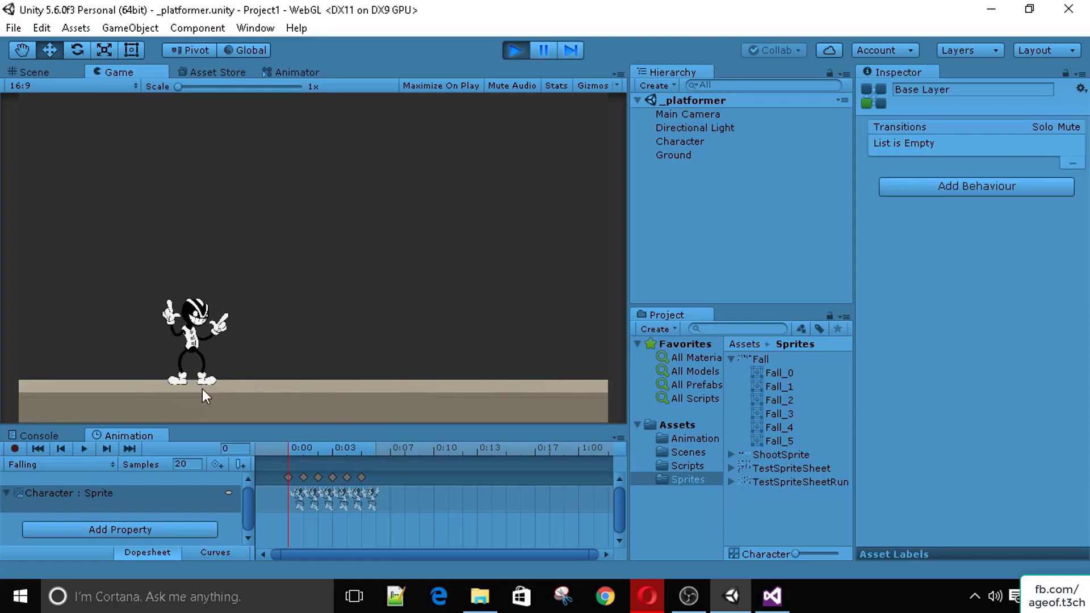
key(space)
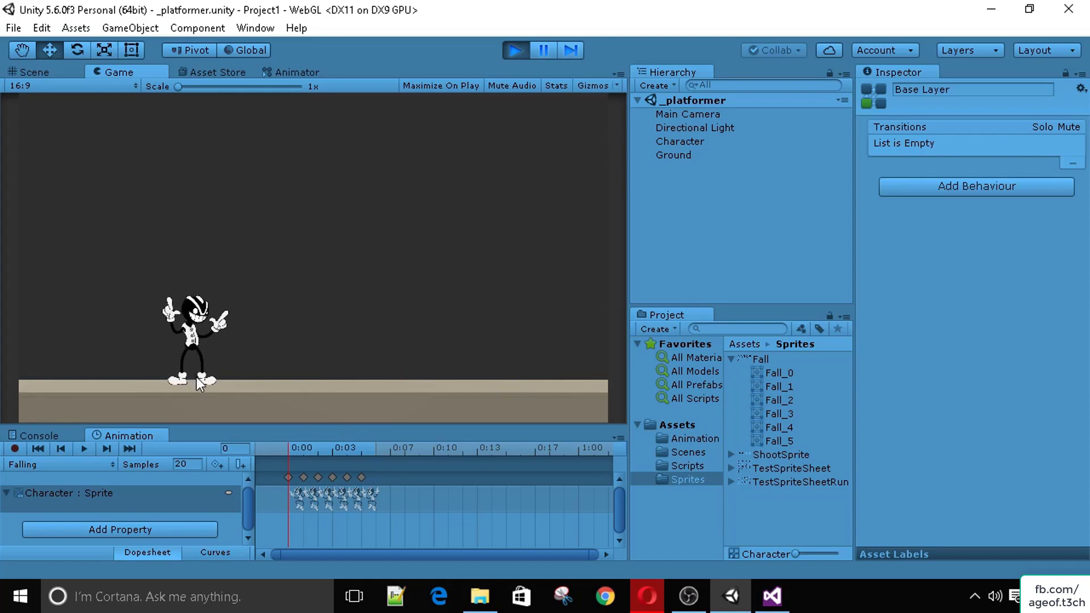
key(space)
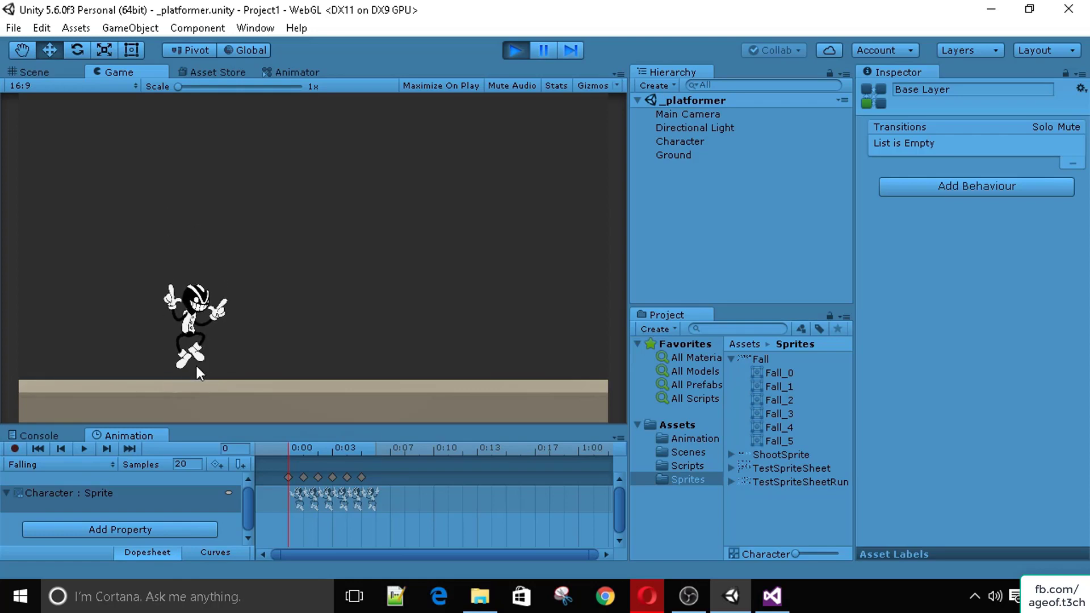
key(space)
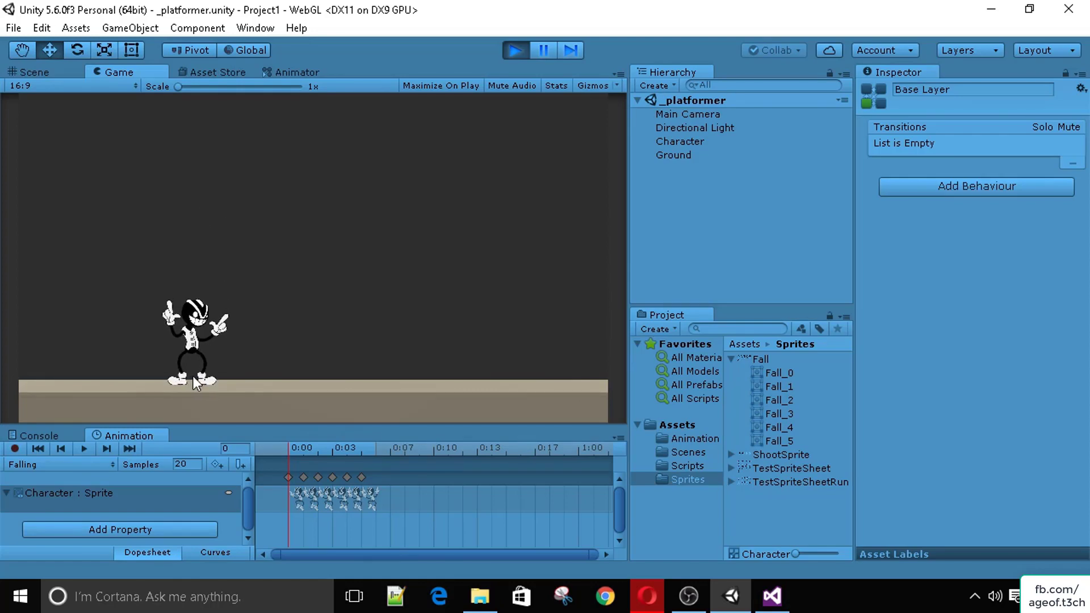
Step: Test the transitions between running, falling and idle by jumping while running back and forth across the ground
key(Left)
key(Right)
key(space)
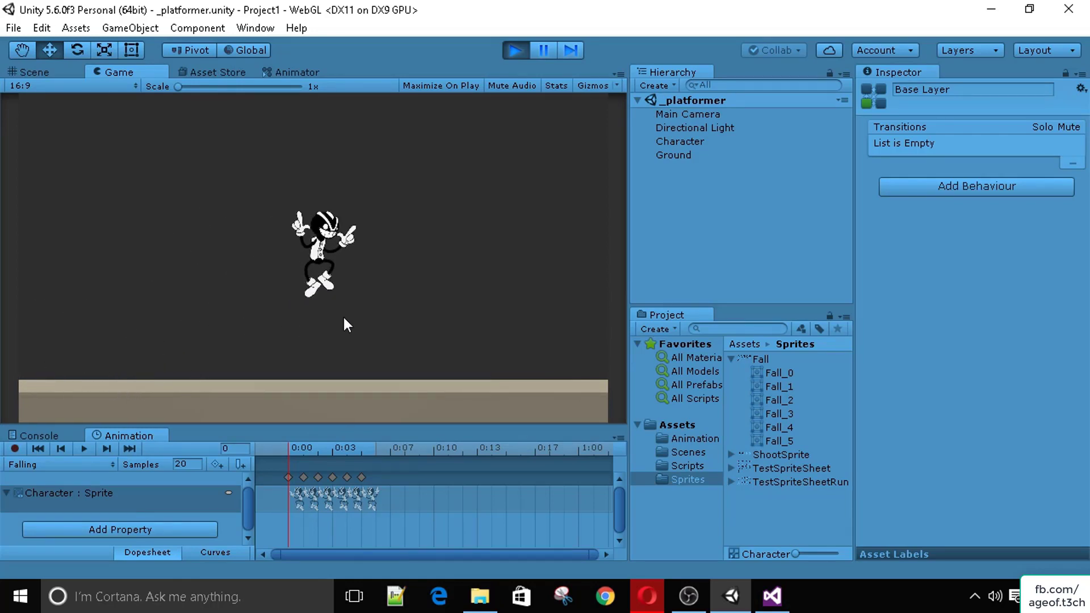
key(Left)
key(space)
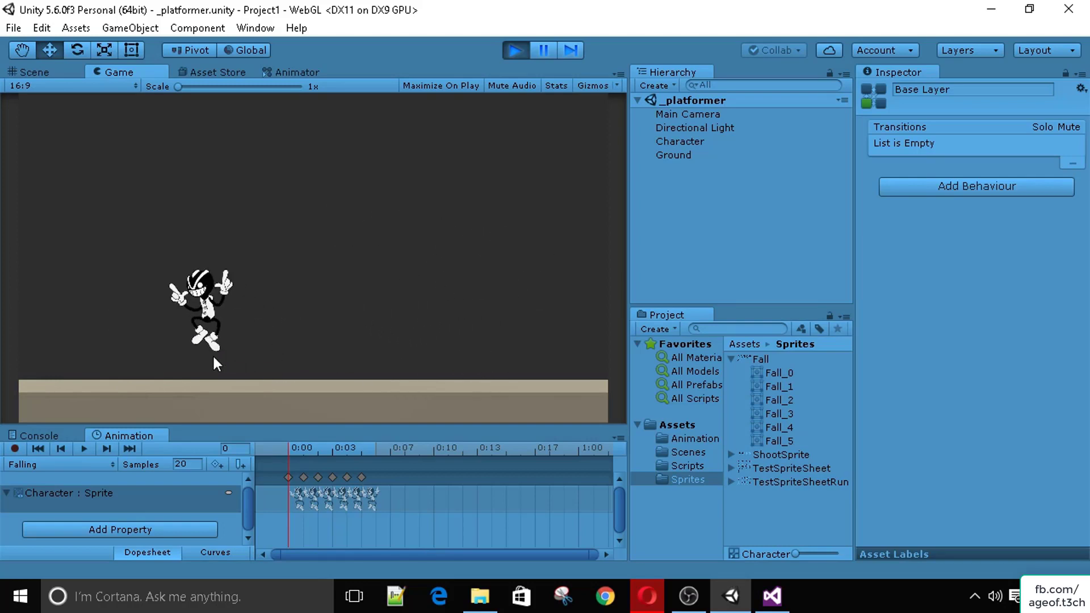
key(Left)
key(Right)
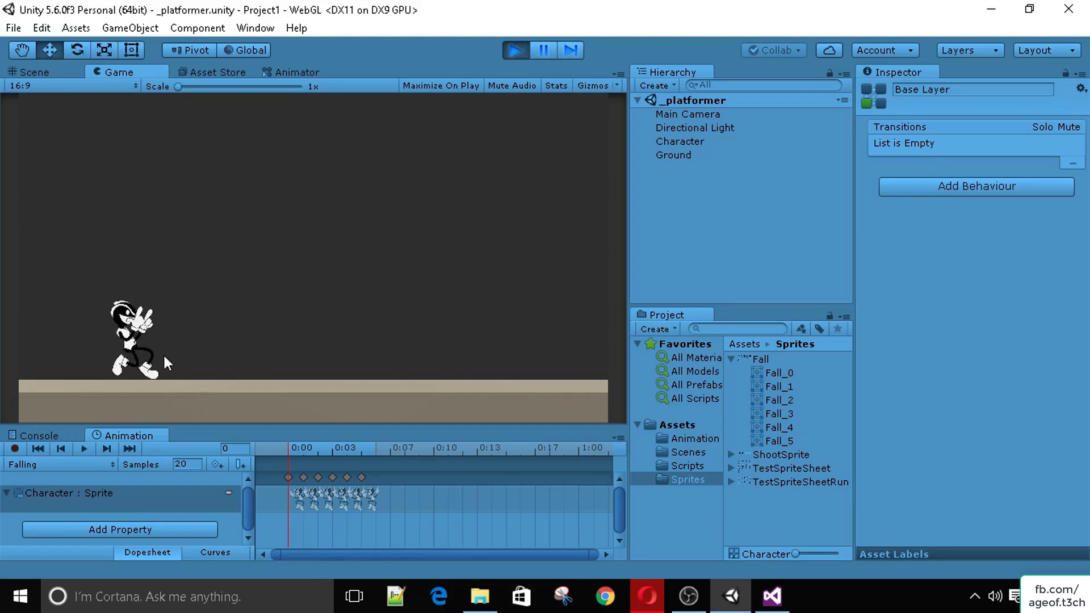
key(space)
key(Left)
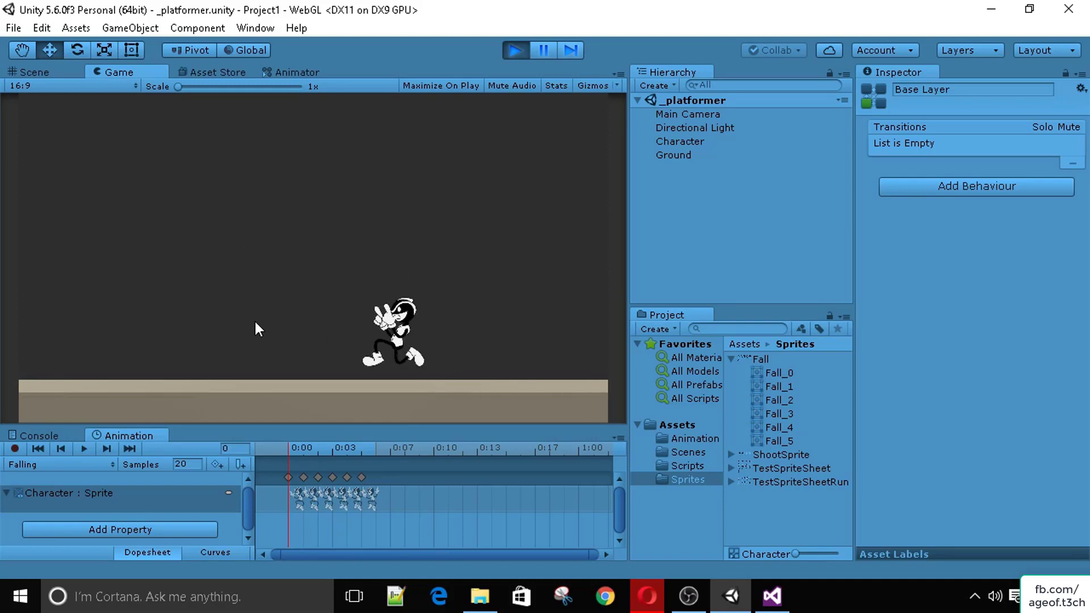
key(space)
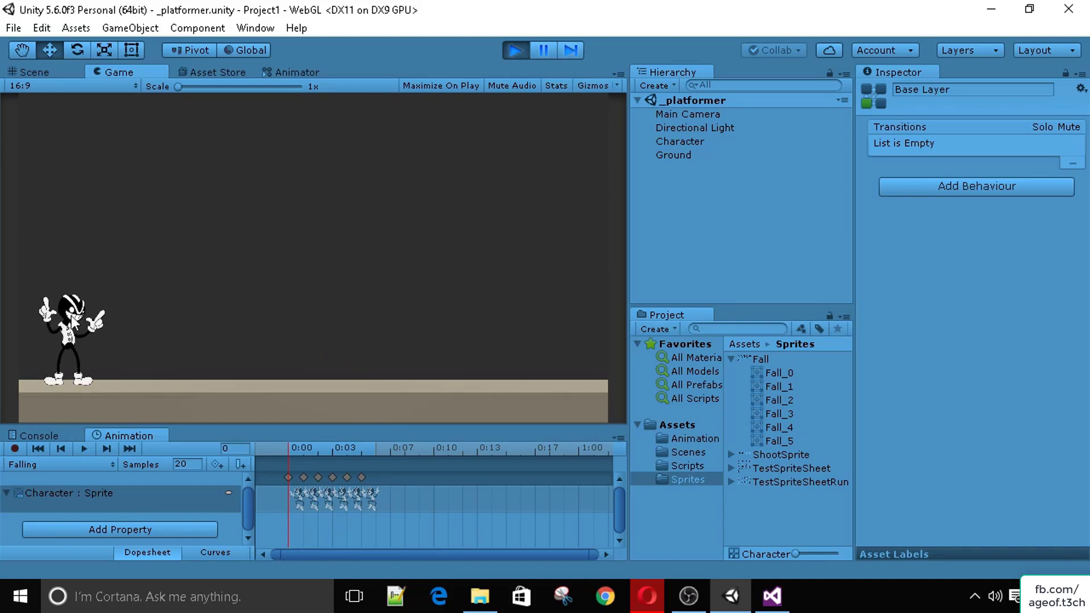
key(space)
key(Right)
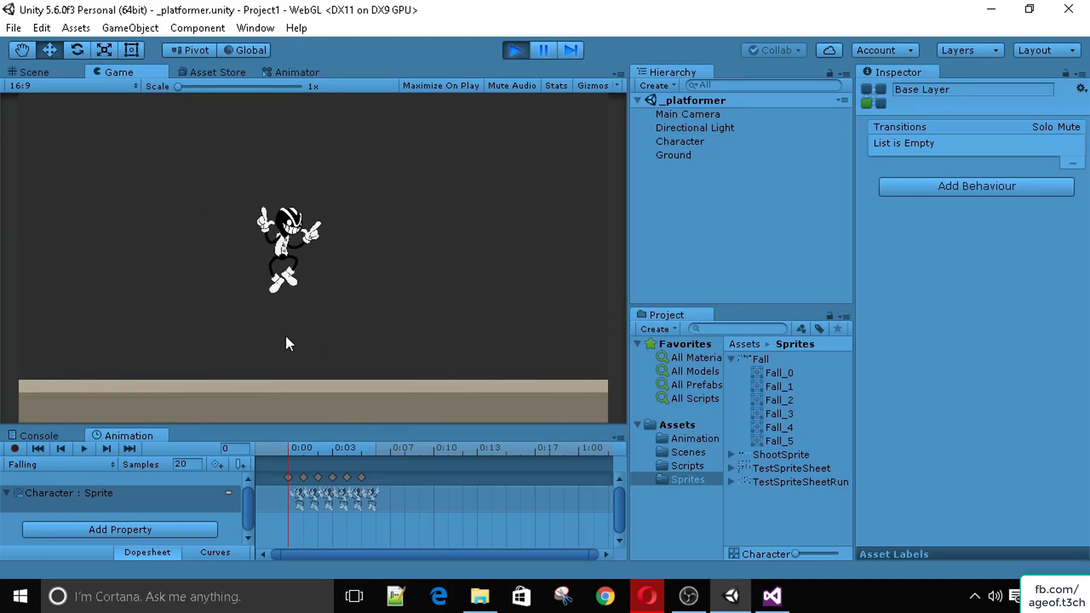
key(Left)
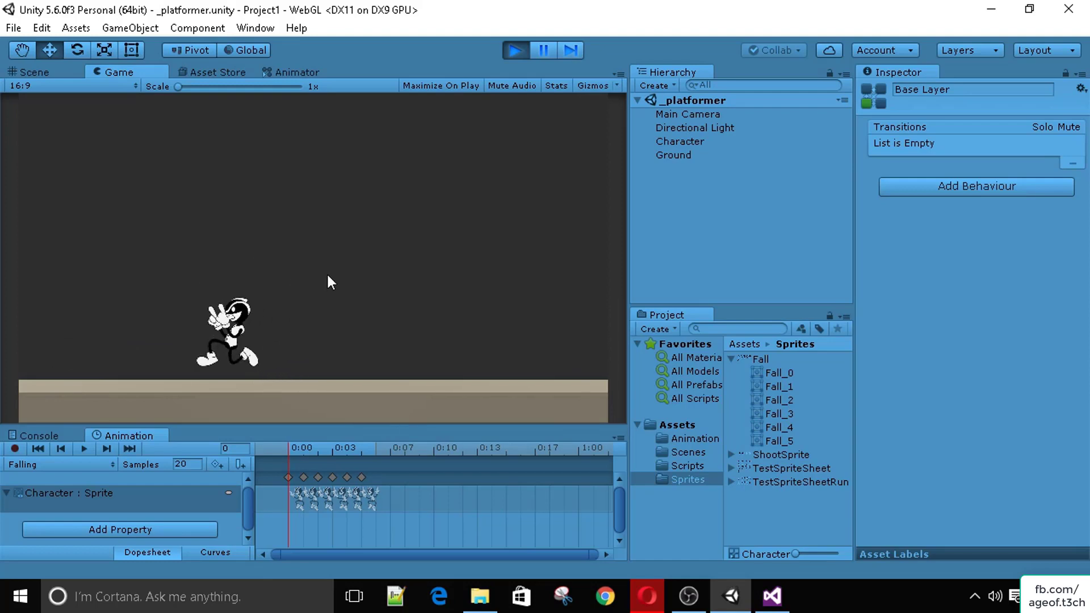
key(space)
key(Right)
key(Left)
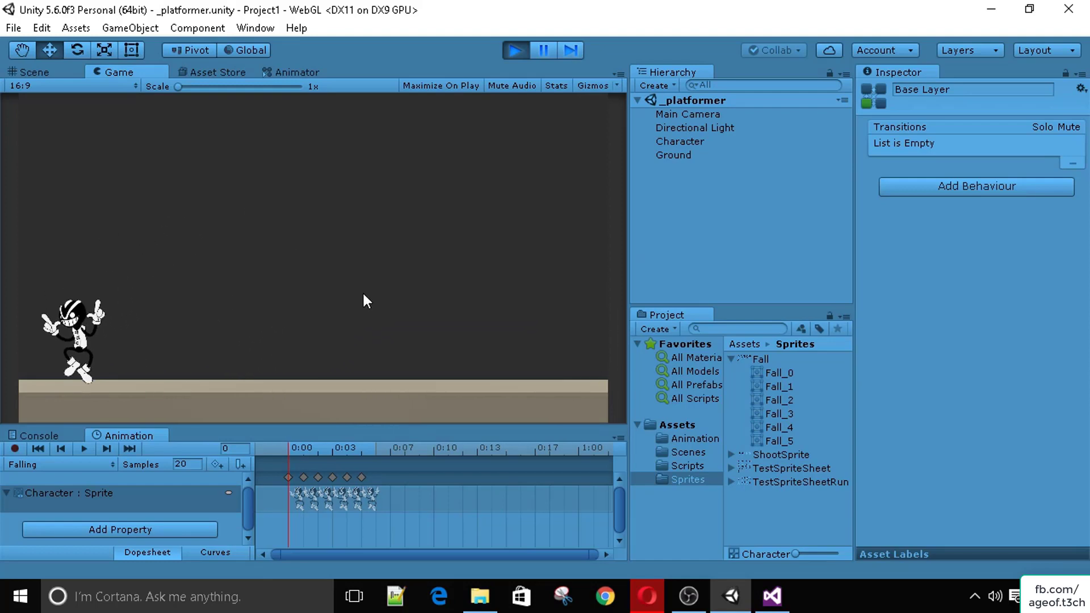
key(space)
key(Right)
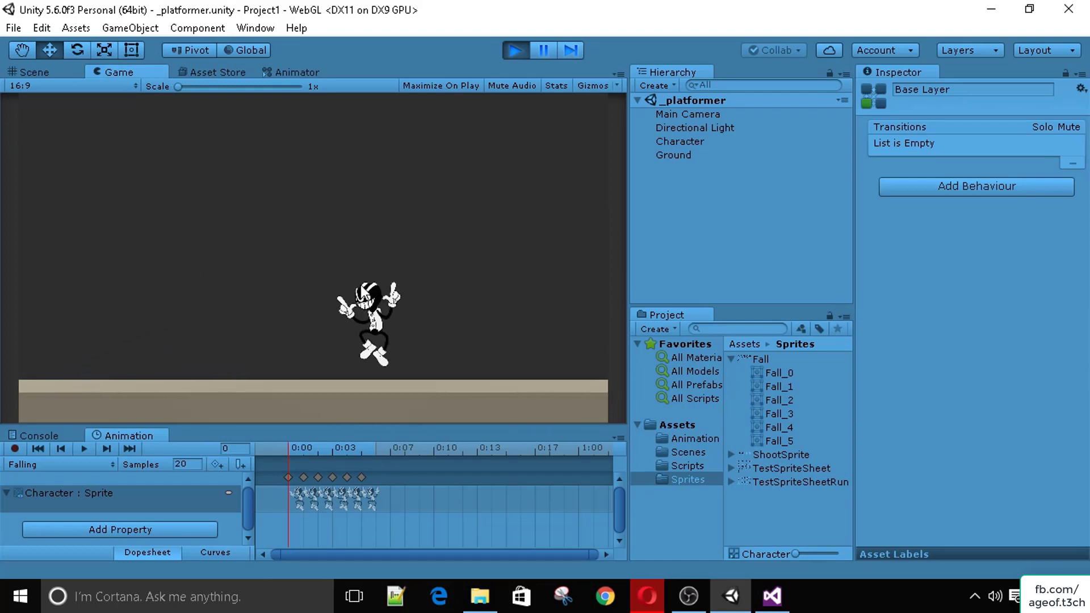
key(space)
key(Right)
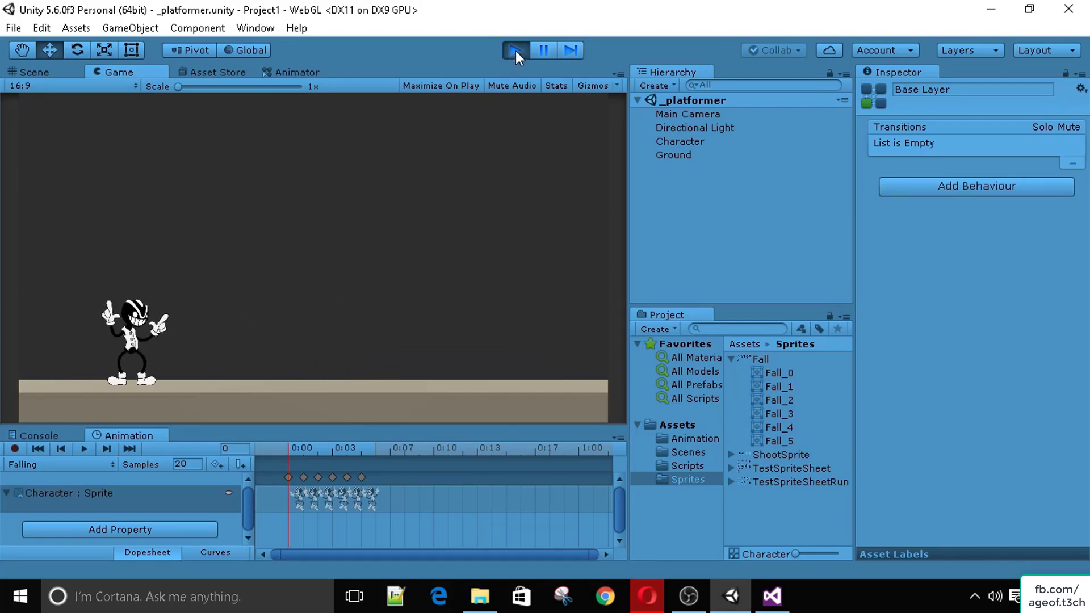
Step: Exit Play mode and make the Game view slightly shorter to give the Animation area more room
click(516, 50)
drag(385, 424, 391, 409)
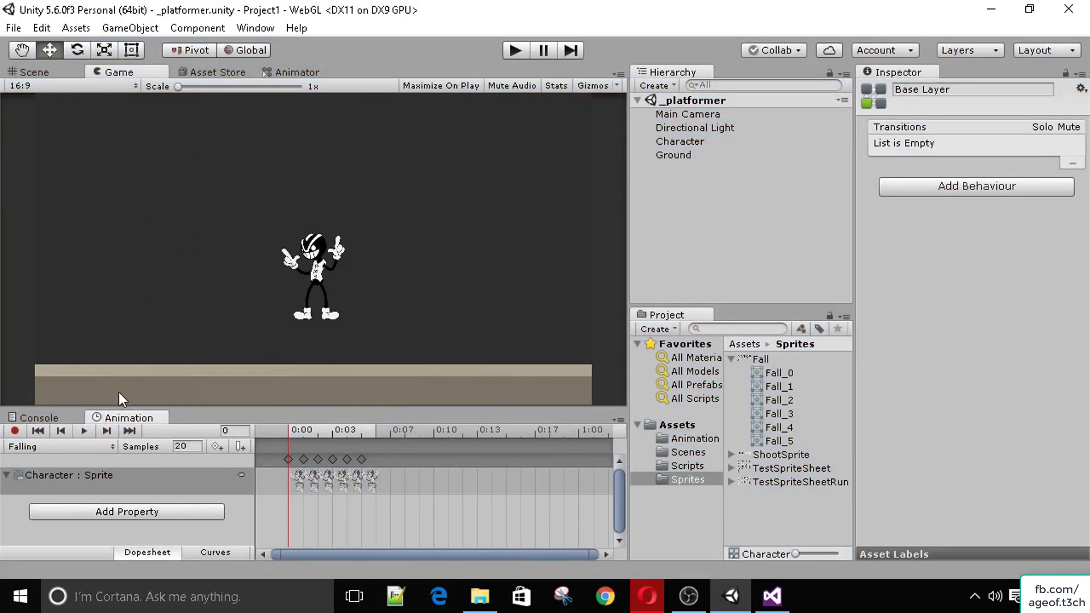
Step: Bring up Unity's Console, switch to Visual Studio and add an if (rig.velocity.y < 0) block with braces at the end of Update
click(38, 418)
click(772, 596)
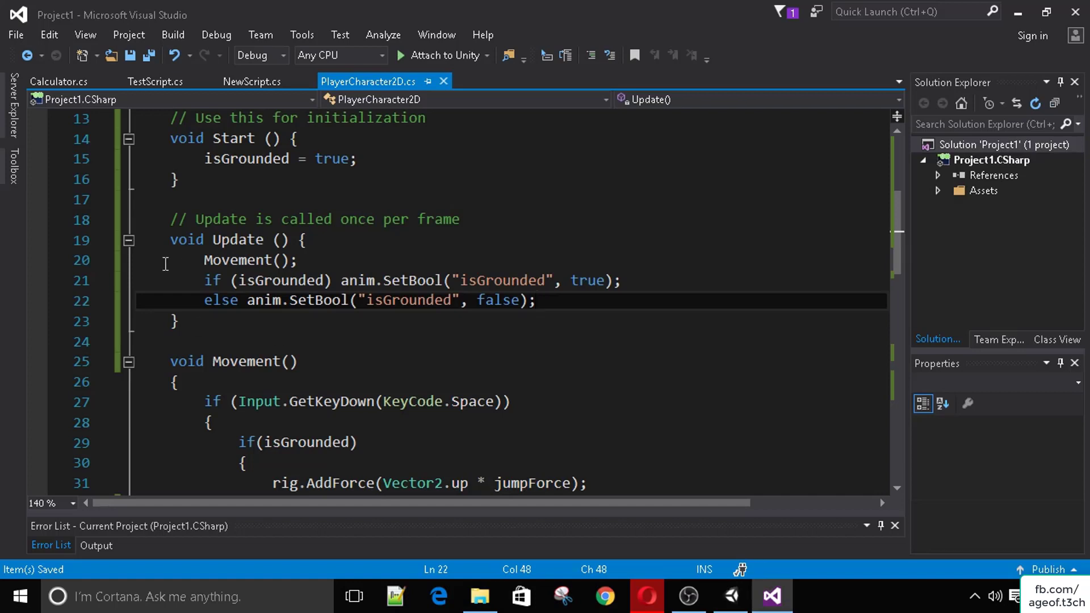
scroll(409, 357, up, 2)
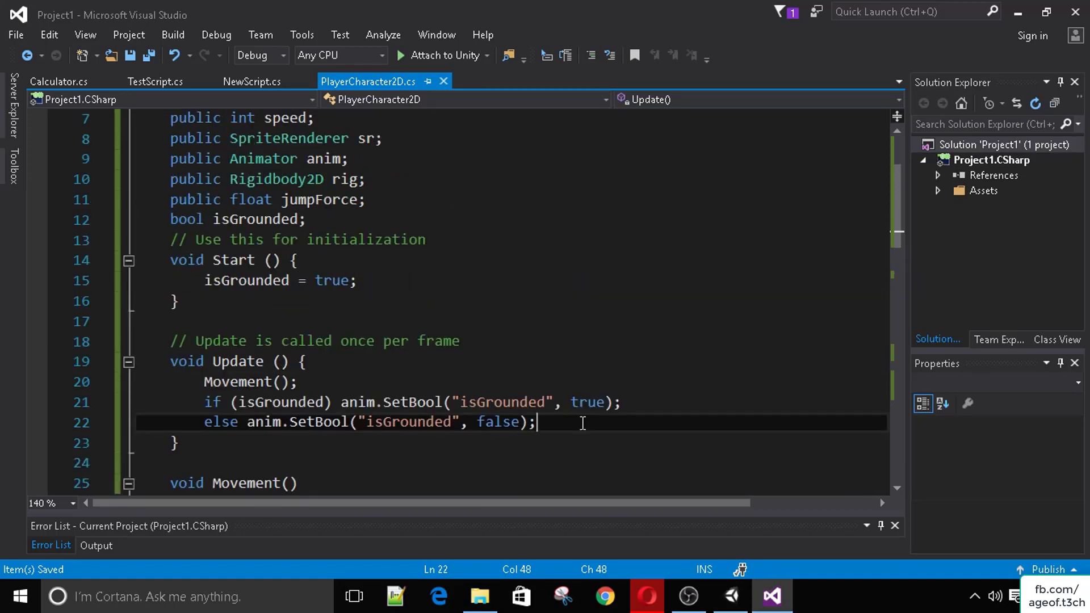
key(Return)
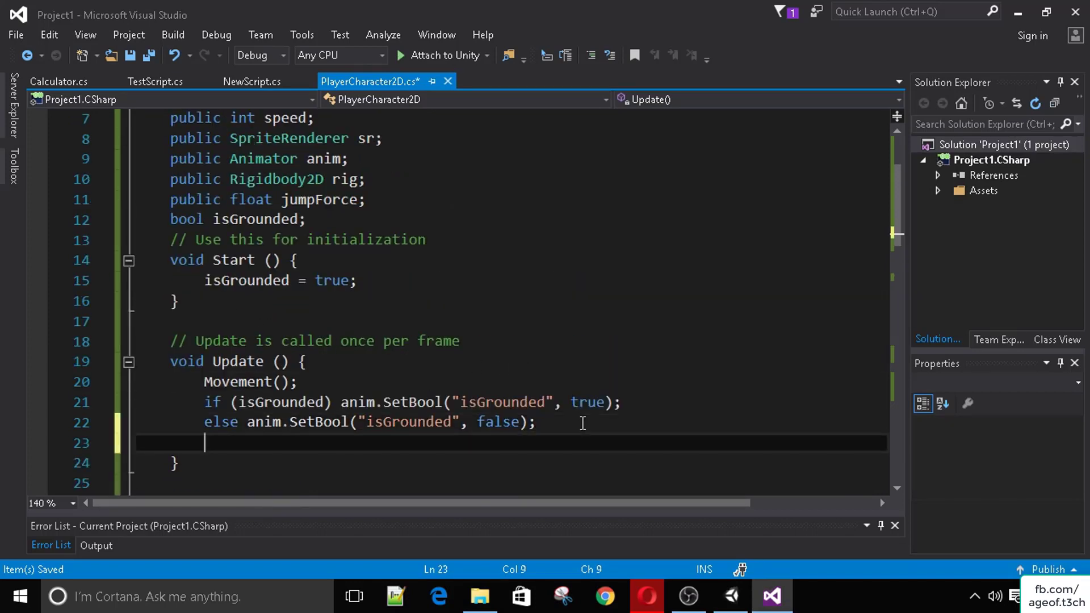
text(if()
text(rig.vel)
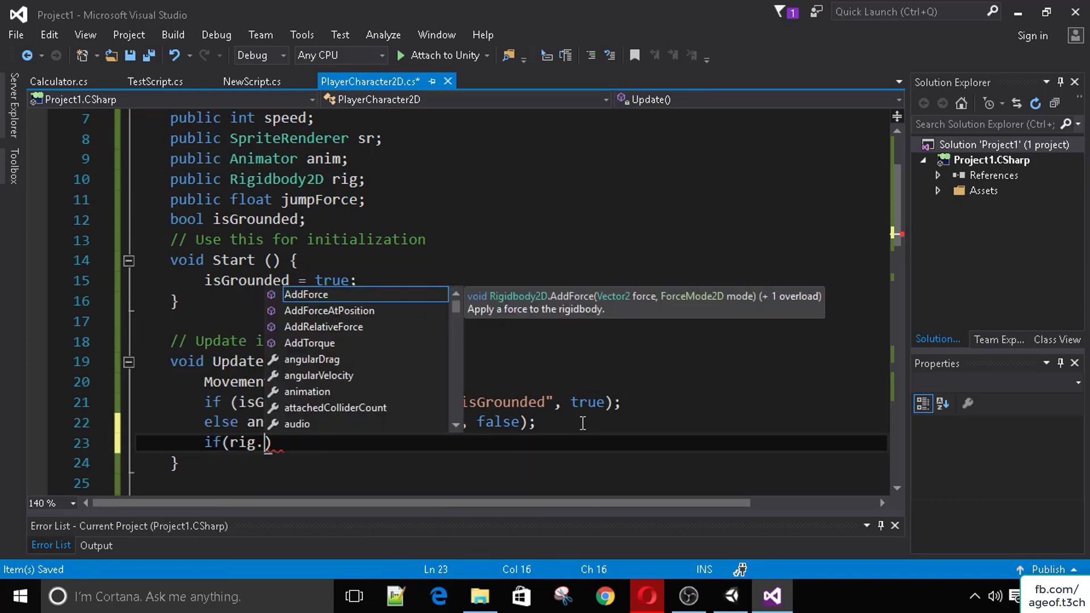
text(ocity.y)
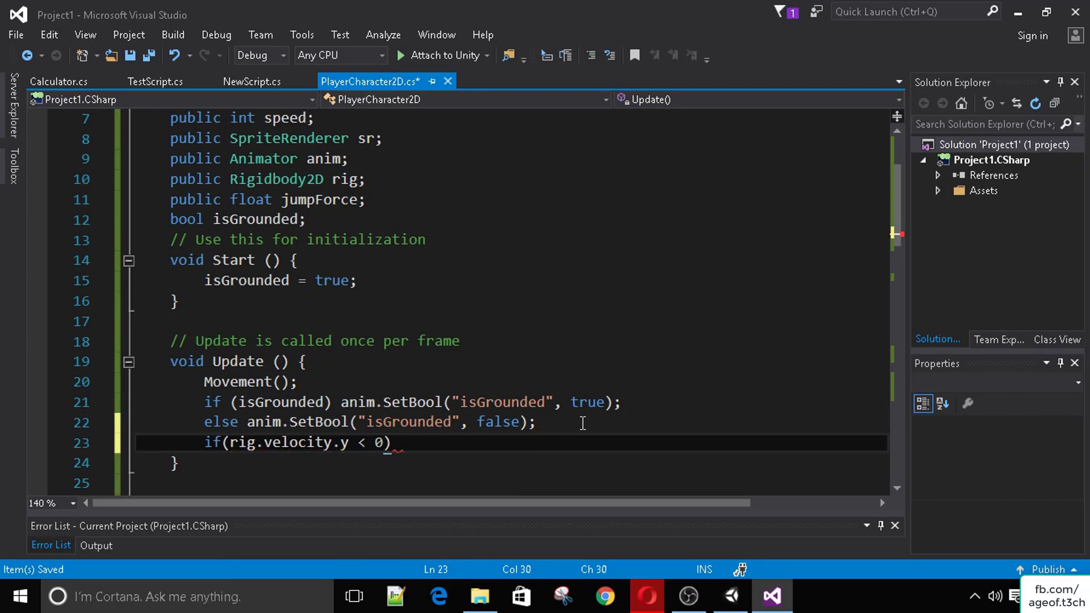
text(< 0))
key(Return)
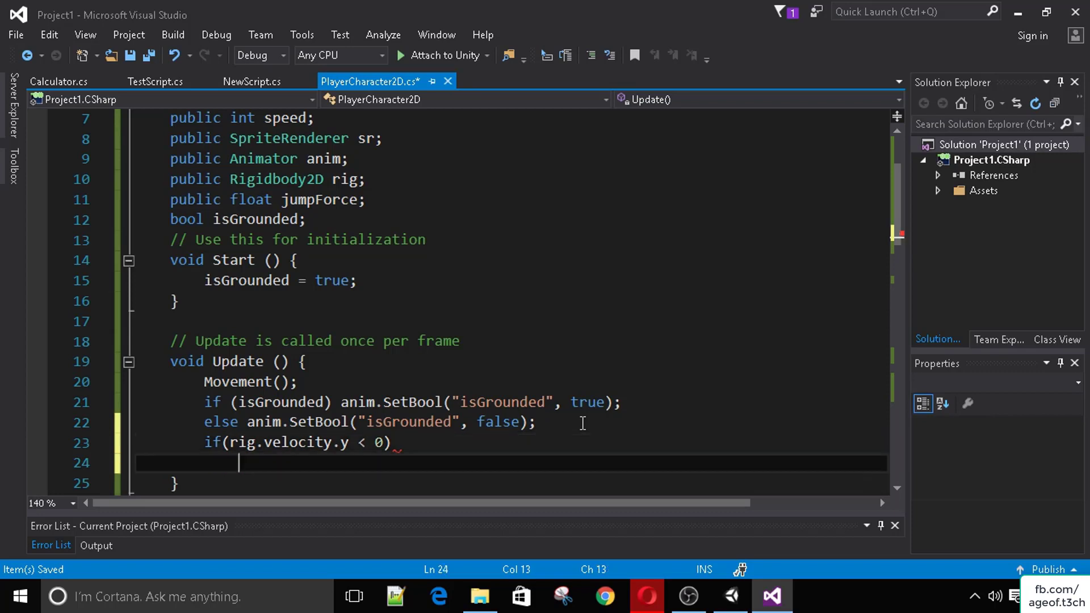
text({)
key(Return)
key(Return)
key(Up)
Step: Begin the block's statement with rig.velocity += Vector2.up
text(rig.velo)
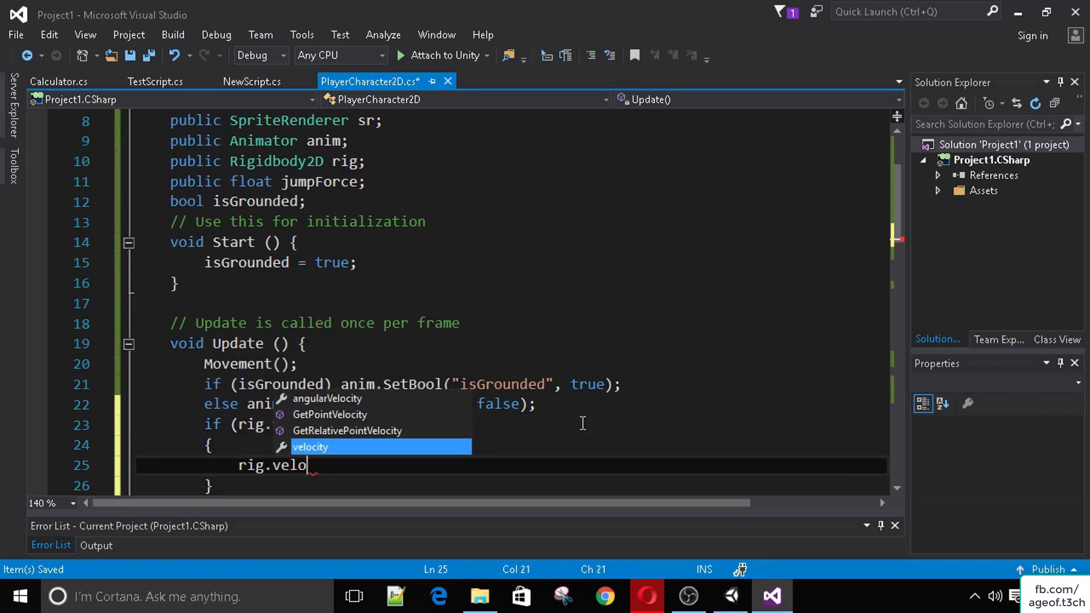
key(Tab)
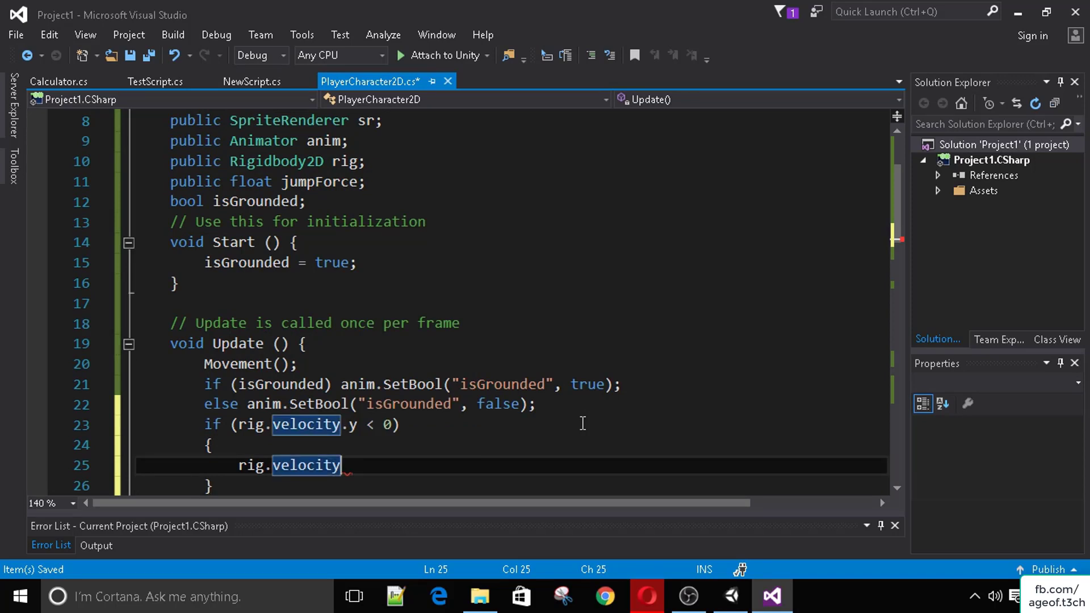
text(.y +=)
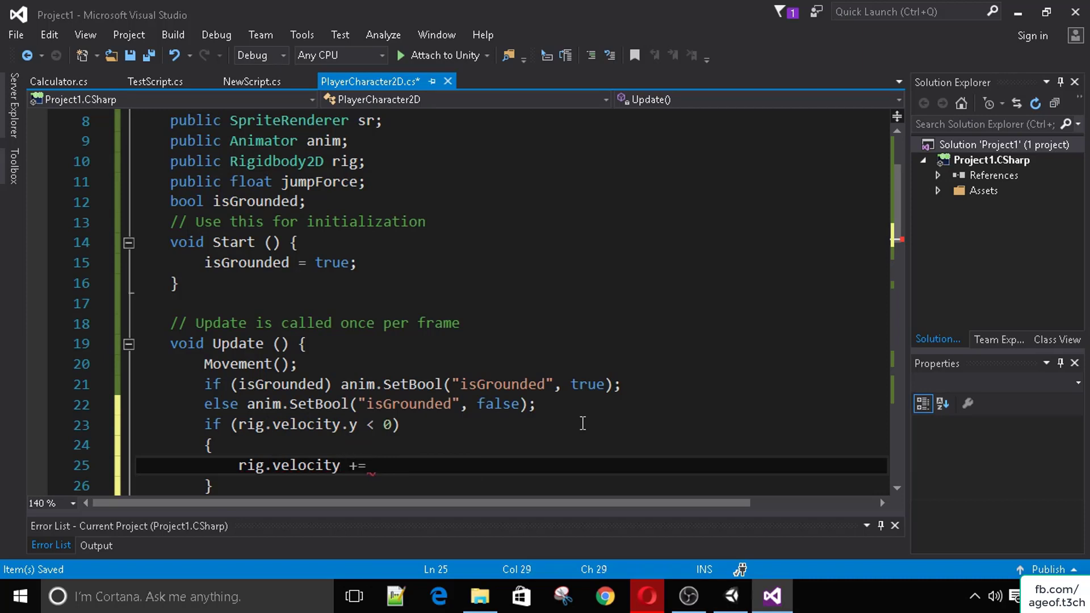
text(ector2.up)
scroll(582, 423, down, 2)
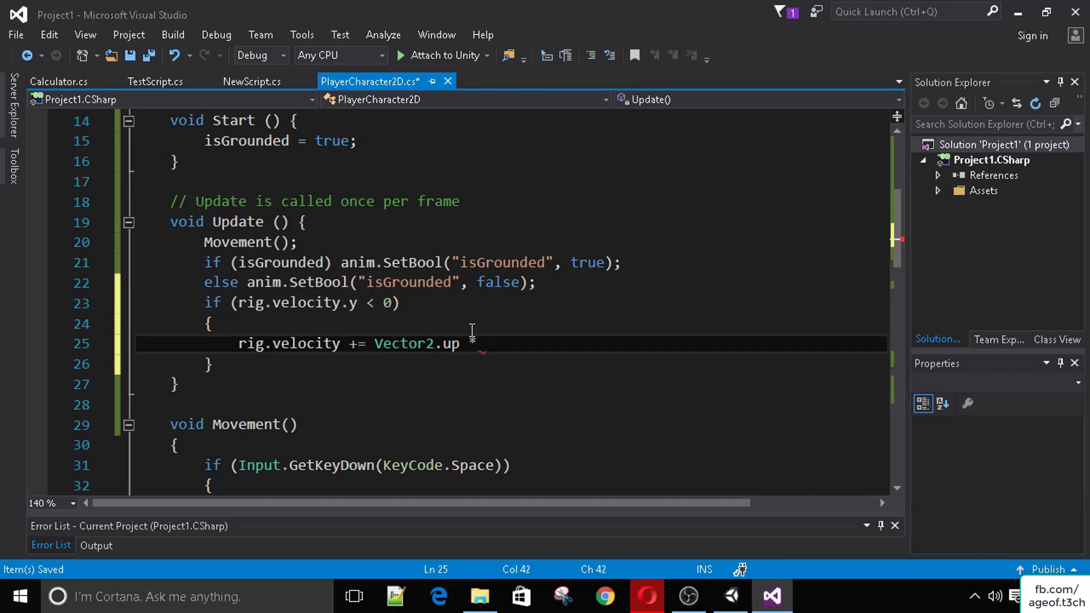
Step: Complete the velocity statement with * Physics2D.gravity.y * 2 * Time.deltaTime; and save the script
text(* Phy)
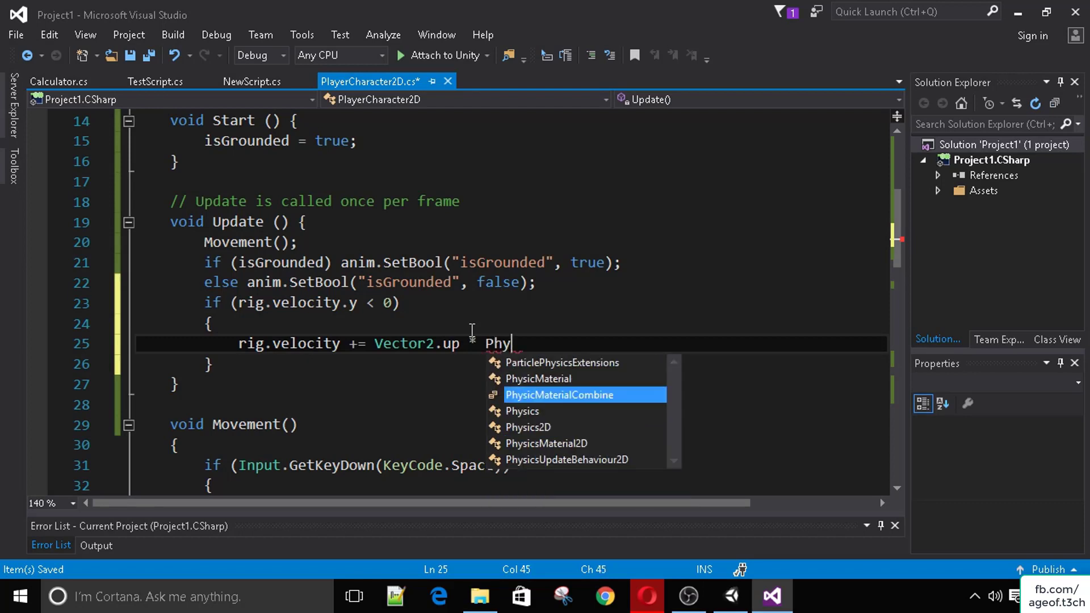
key(Down)
key(Down)
key(Tab)
text(.gravity.)
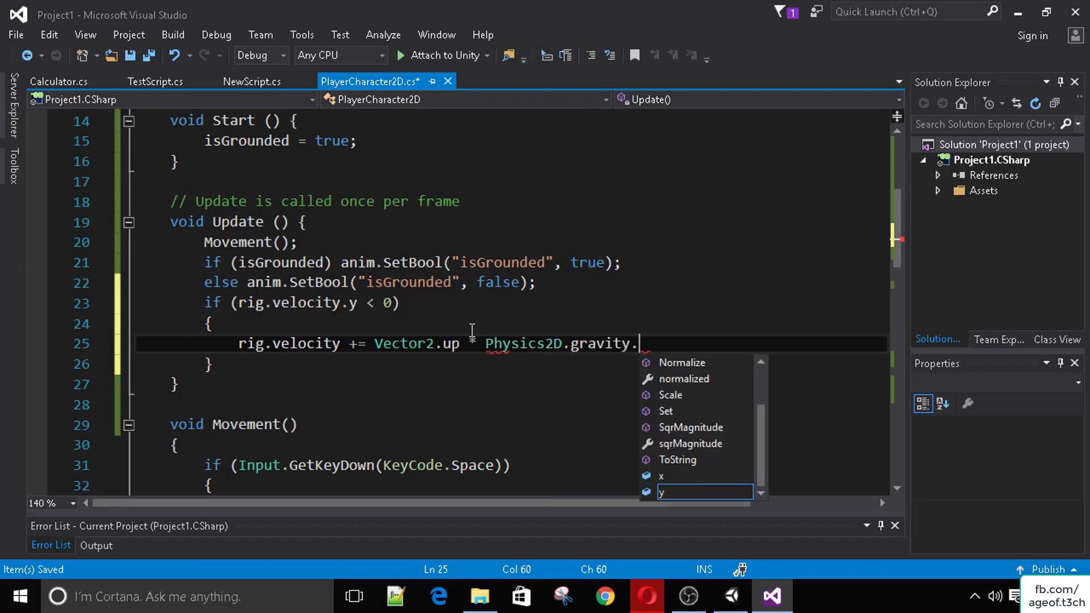
text(y * 2 *)
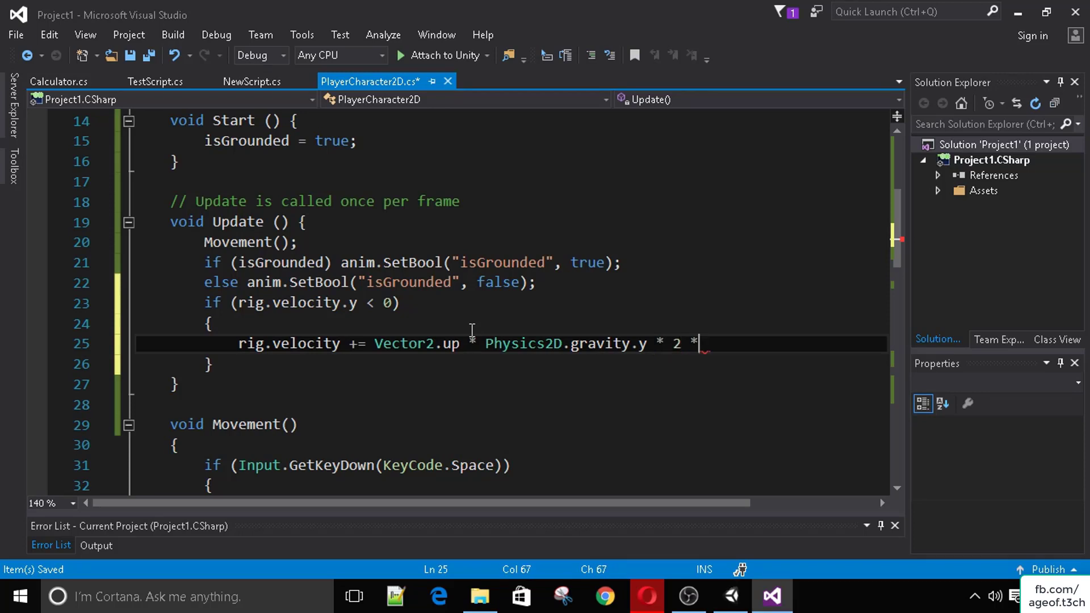
text(Time.deltaTime;)
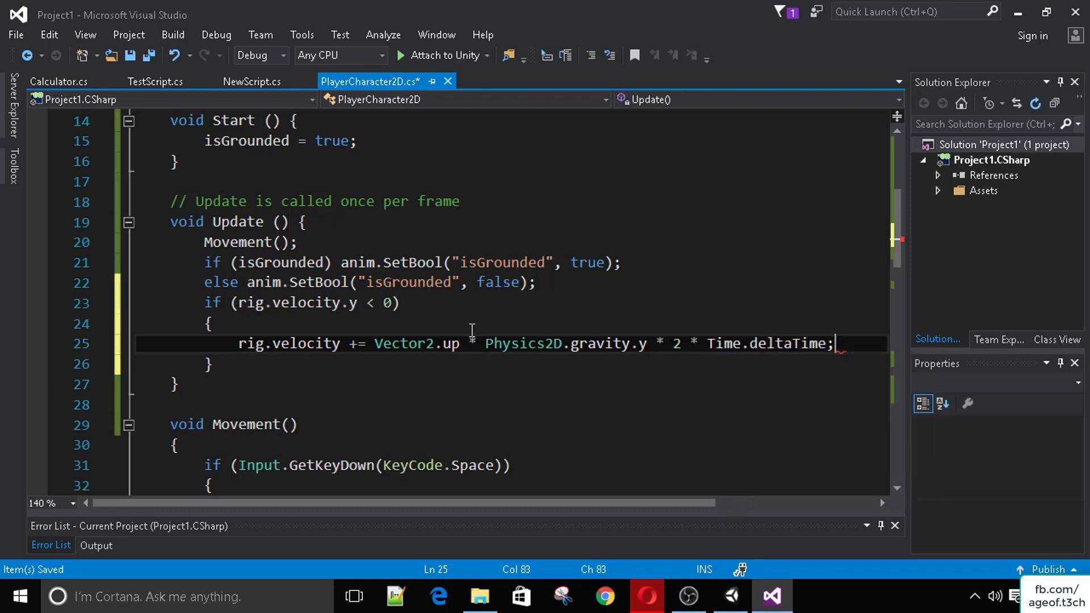
key(ctrl+s)
Step: Review the Time.deltaTime factor, the Update declaration, the velocity condition and the gravity statement by highlighting each
drag(705, 341, 853, 351)
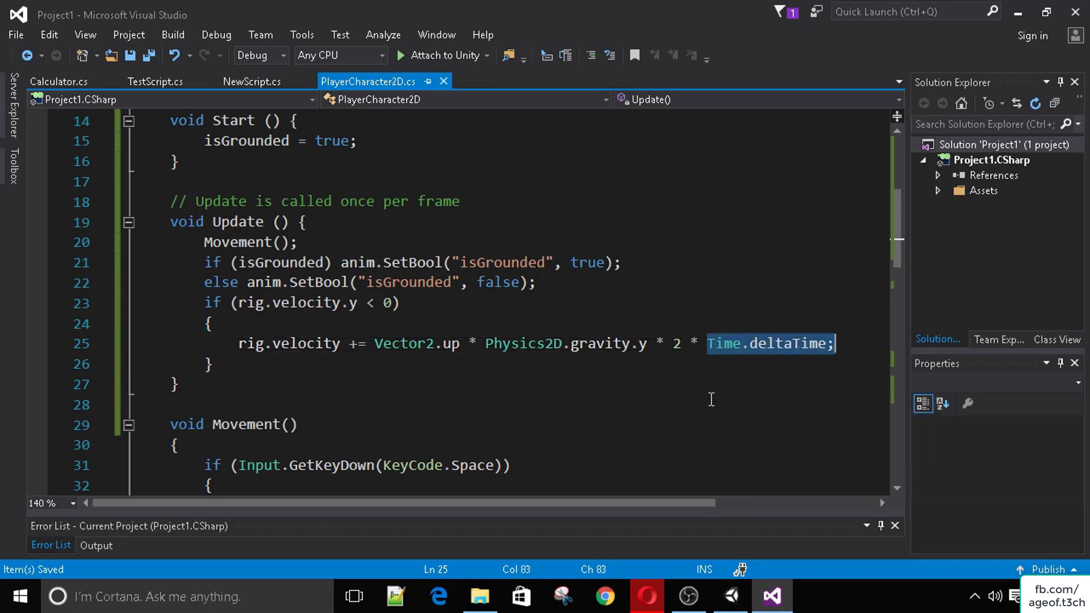
drag(169, 222, 308, 222)
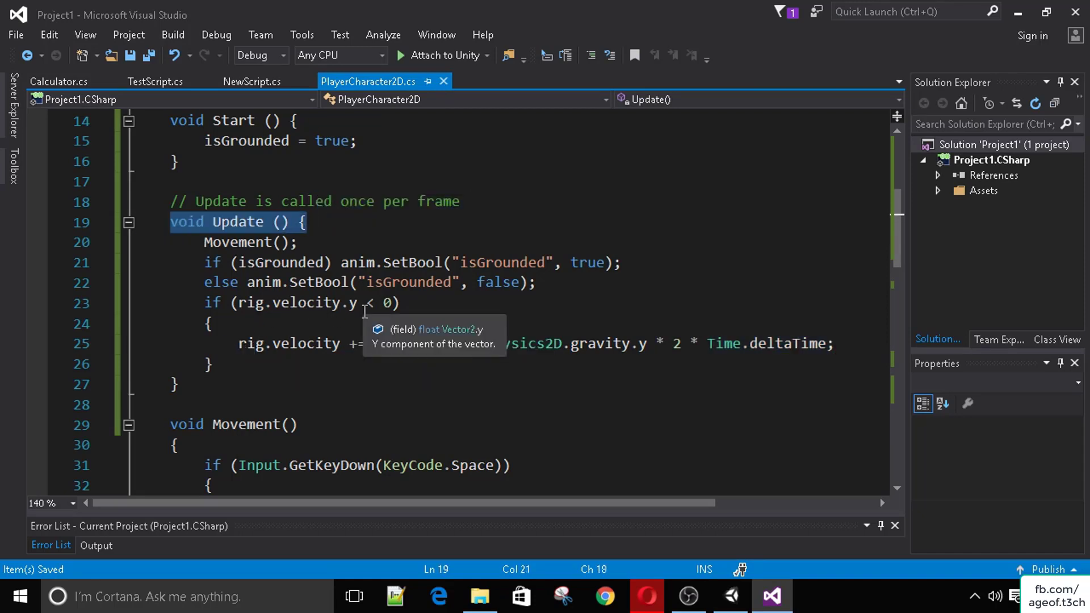
drag(366, 304, 395, 304)
drag(238, 344, 838, 347)
click(836, 346)
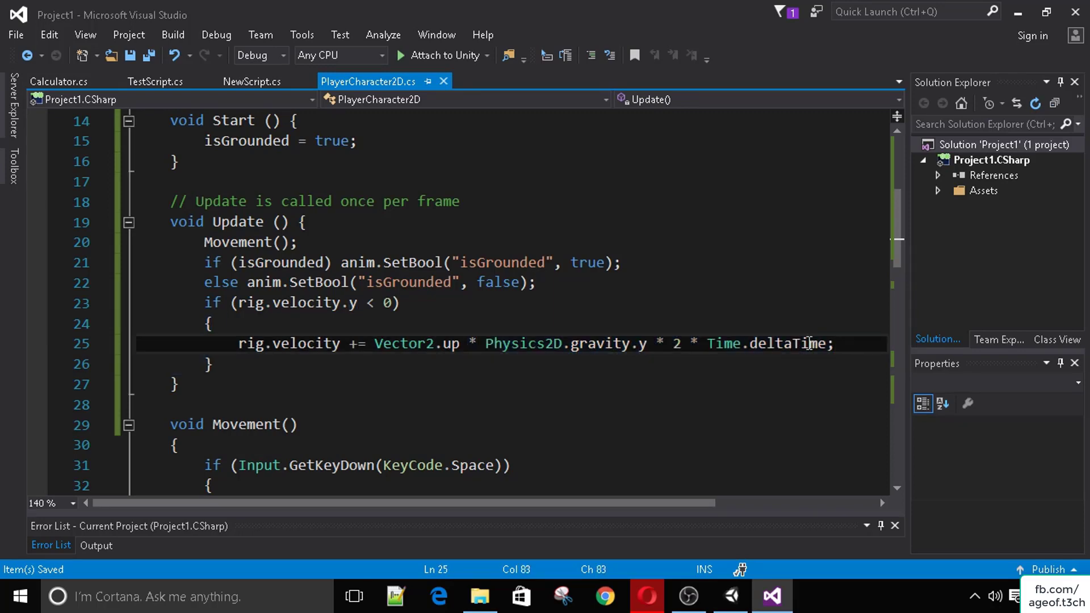
Step: Switch to Unity, enter Play mode and test the extra fall gravity by jumping while moving in both directions
click(732, 596)
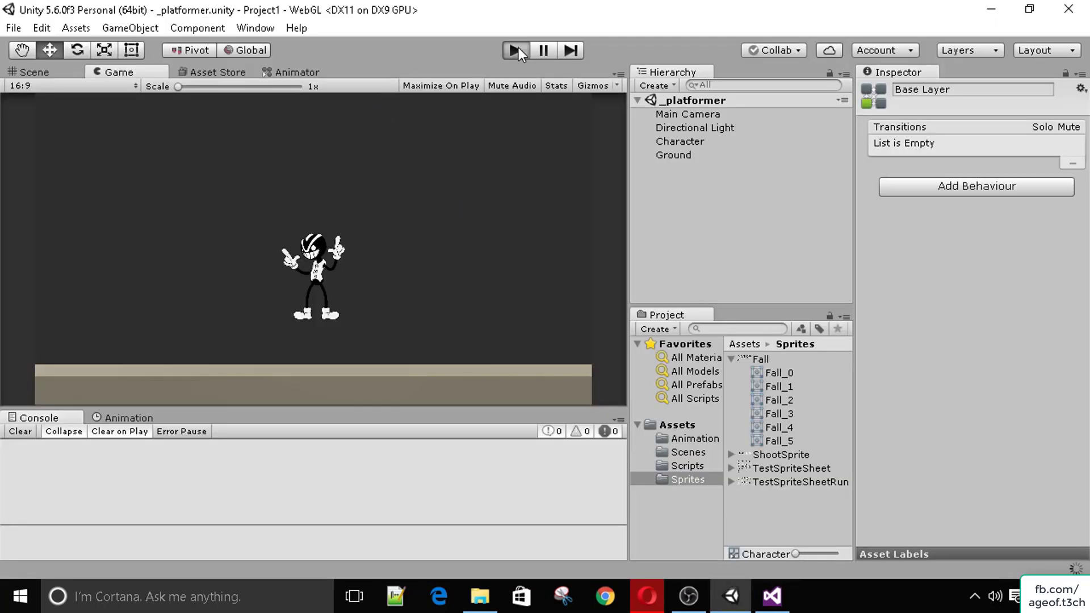
click(515, 50)
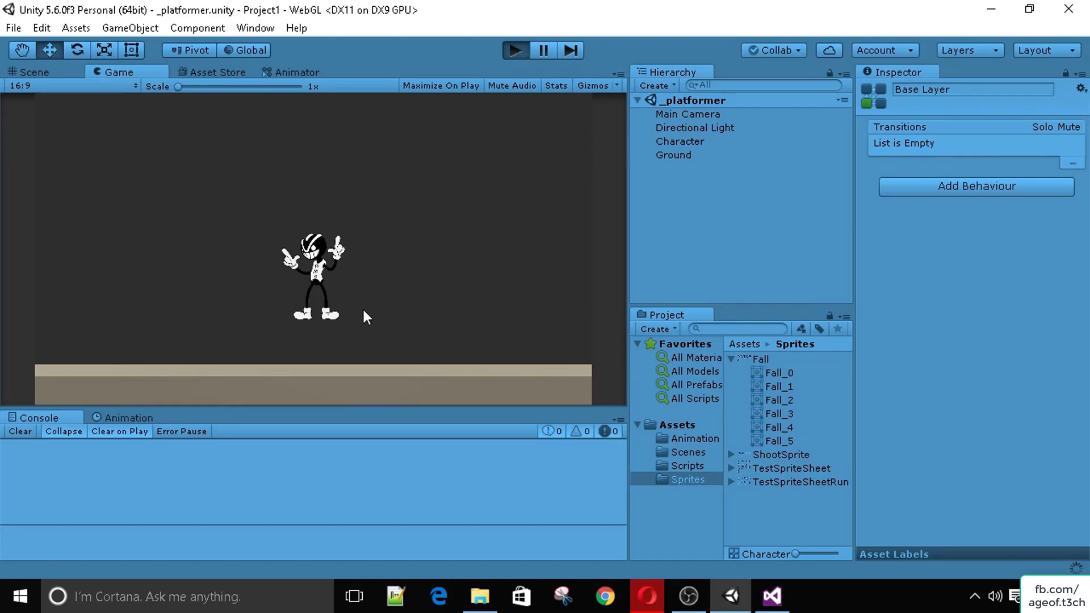
key(Left)
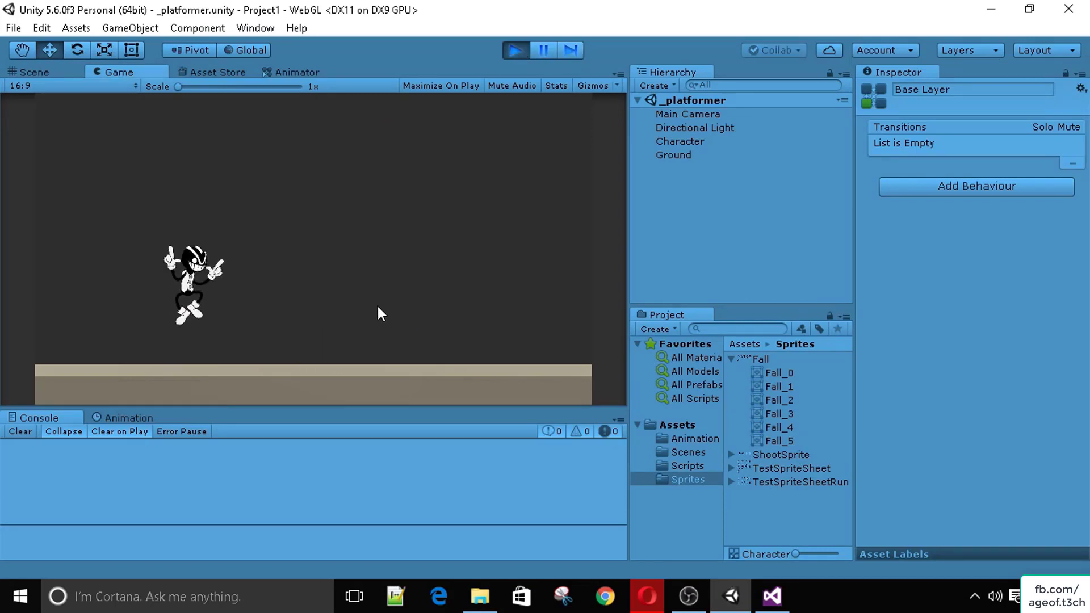
key(Left)
key(Right)
key(space)
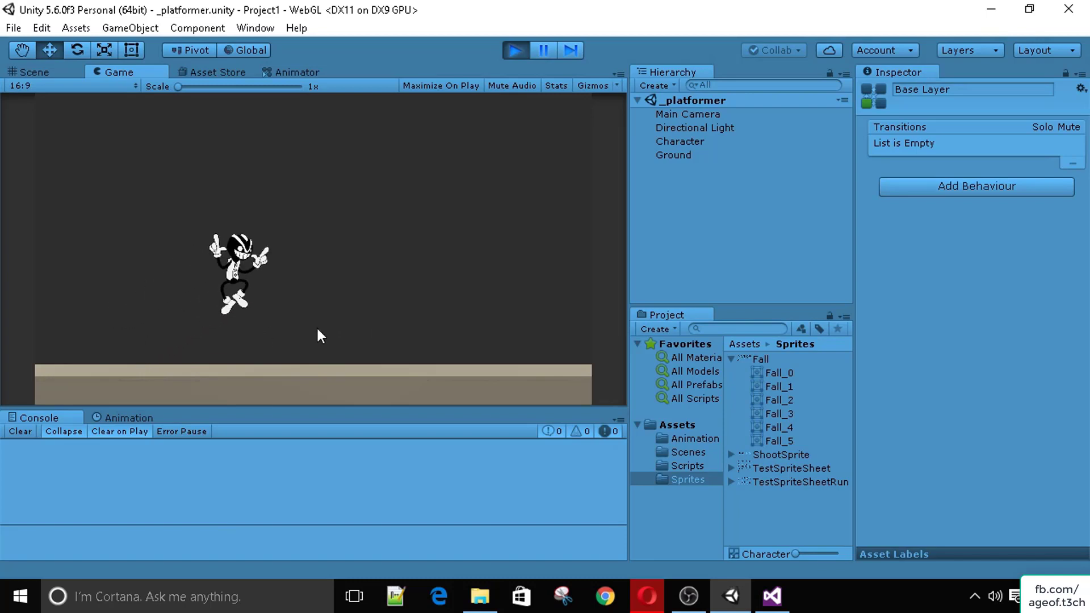
key(Left)
key(space)
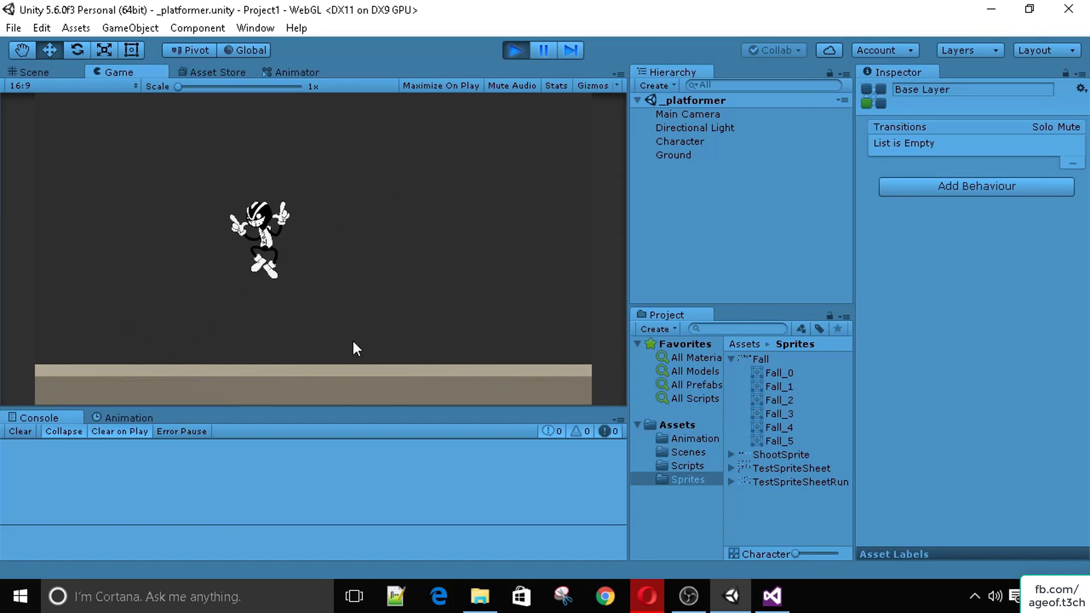
key(space)
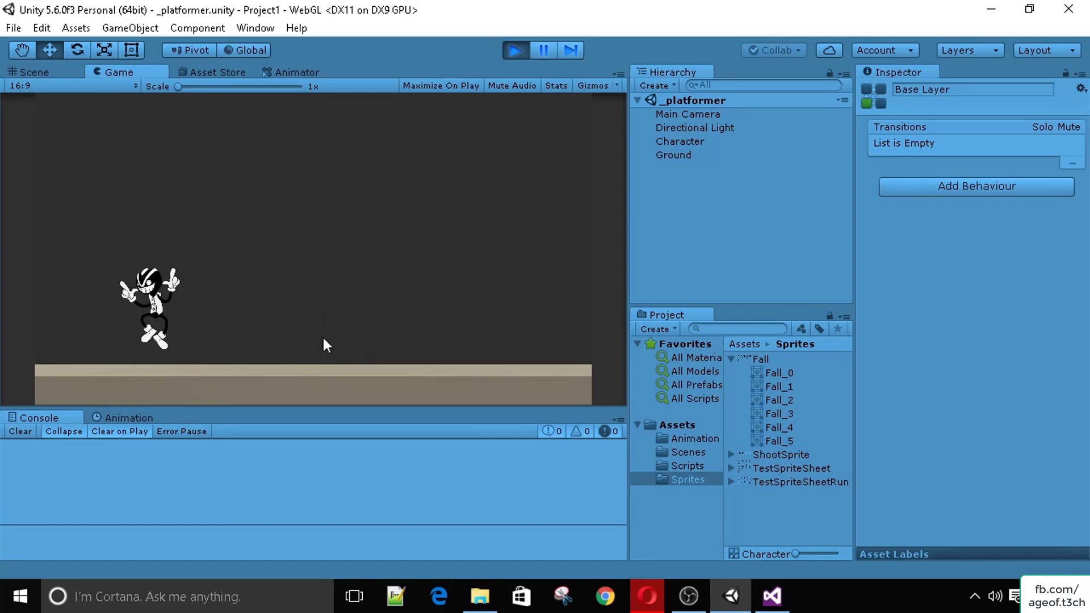
key(space)
key(Right)
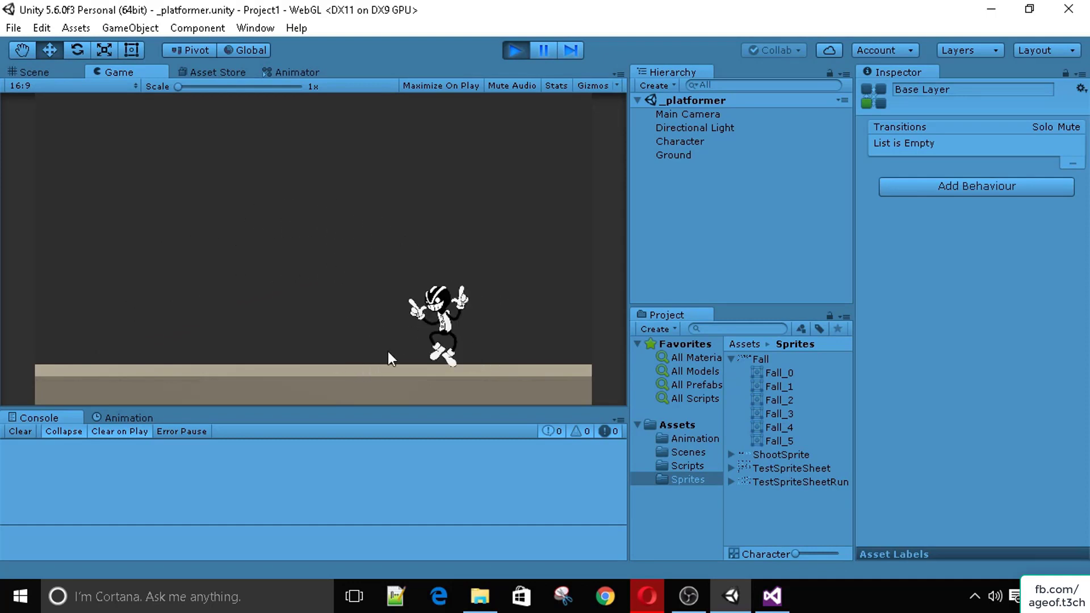
Step: Check how quickly the character drops by making repeated jumps back and forth across the ground
key(Left)
key(space)
key(space)
key(Right)
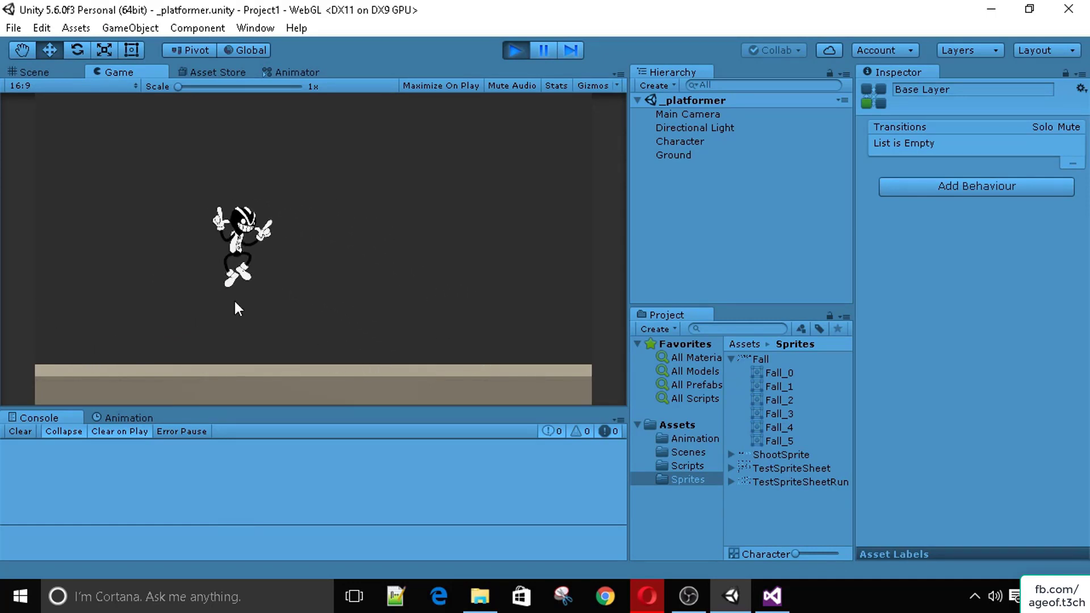
key(Left)
key(space)
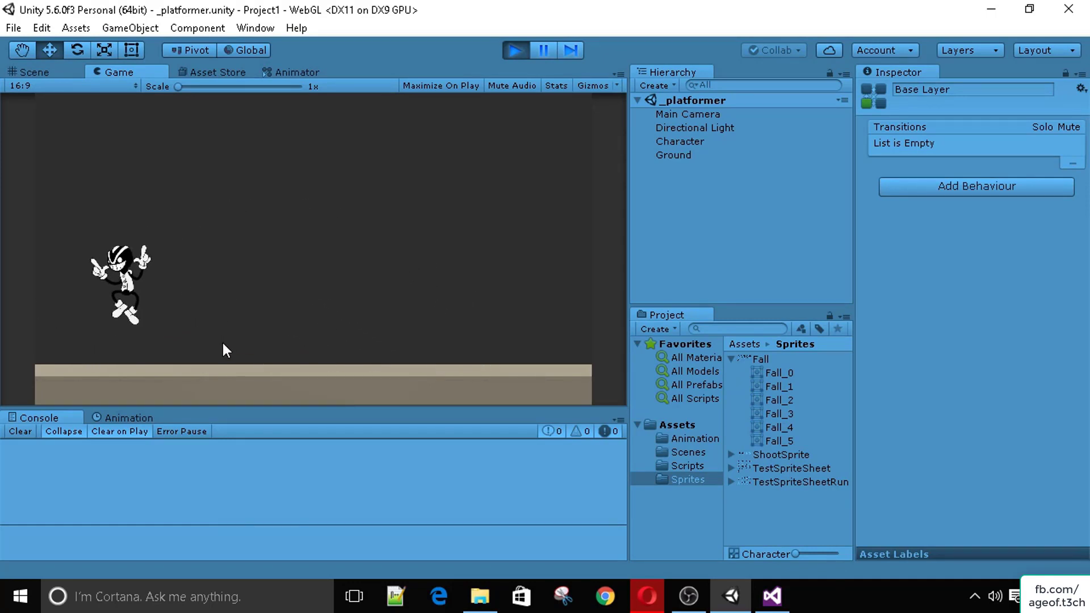
key(Right)
key(space)
key(Left)
key(space)
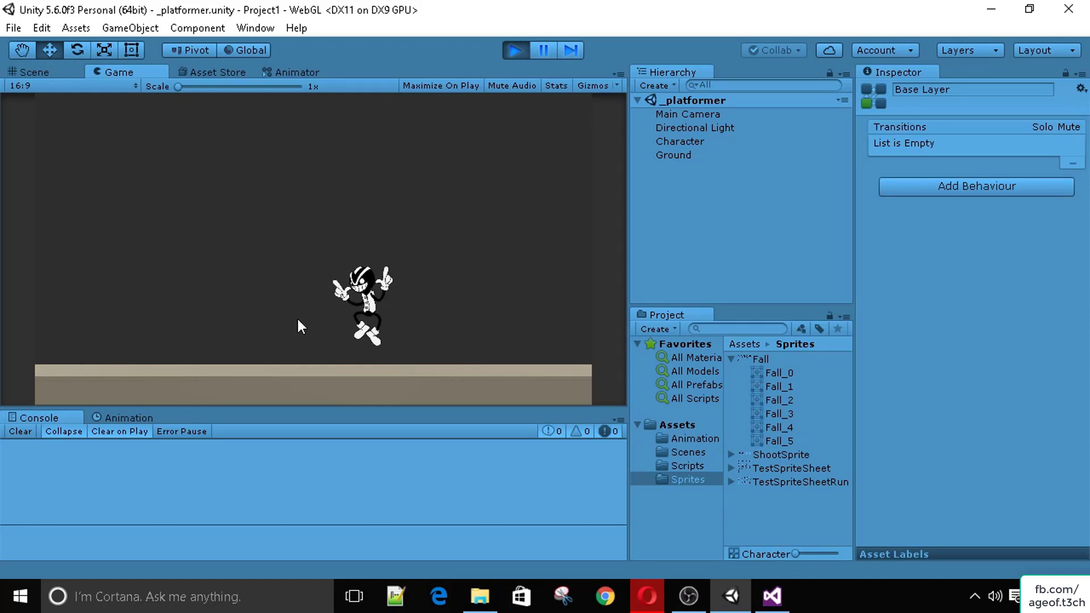
key(Left)
key(space)
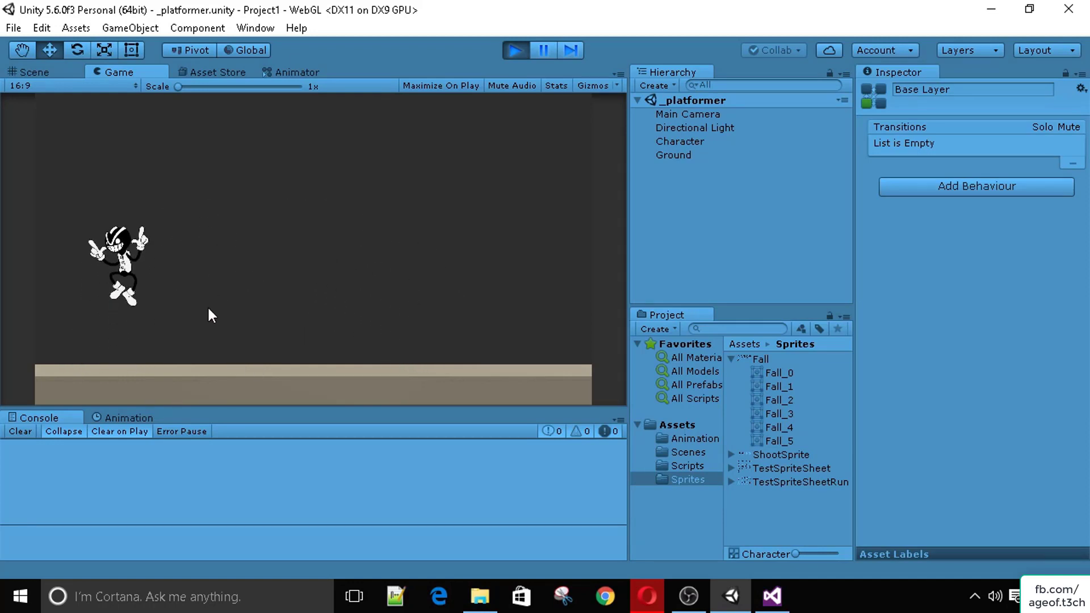
Step: Test mid-air direction changes and landings into the running animation with further alternating jumps
key(Right)
key(space)
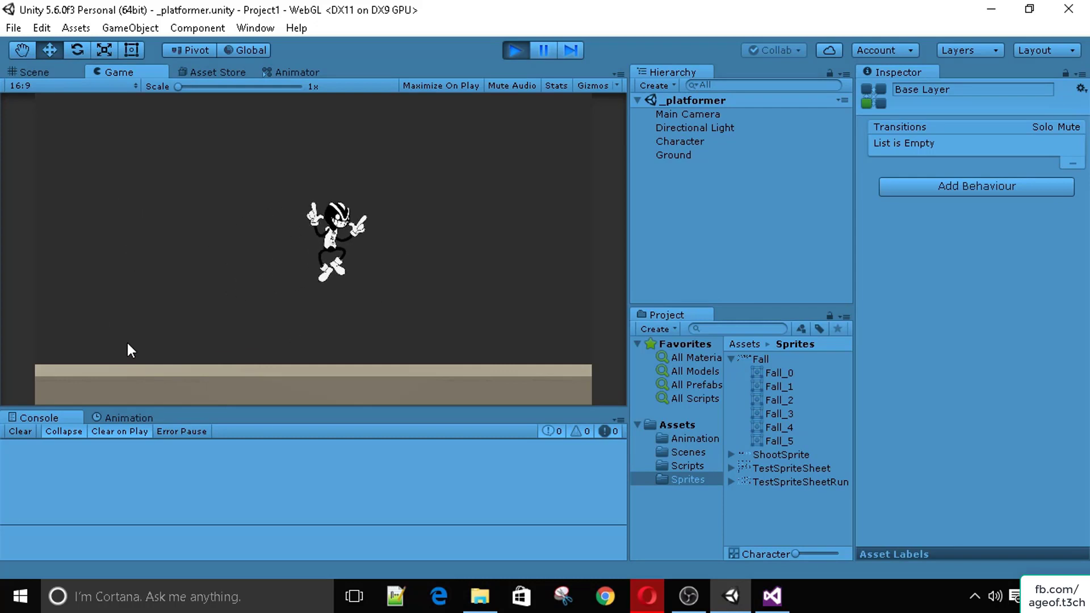
key(Left)
key(space)
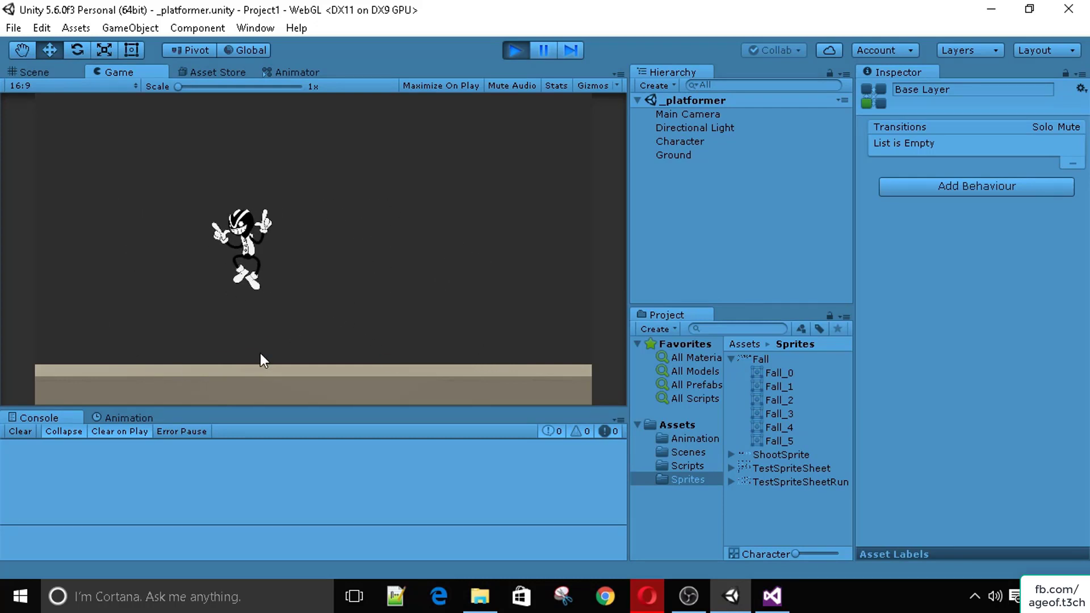
key(Right)
key(space)
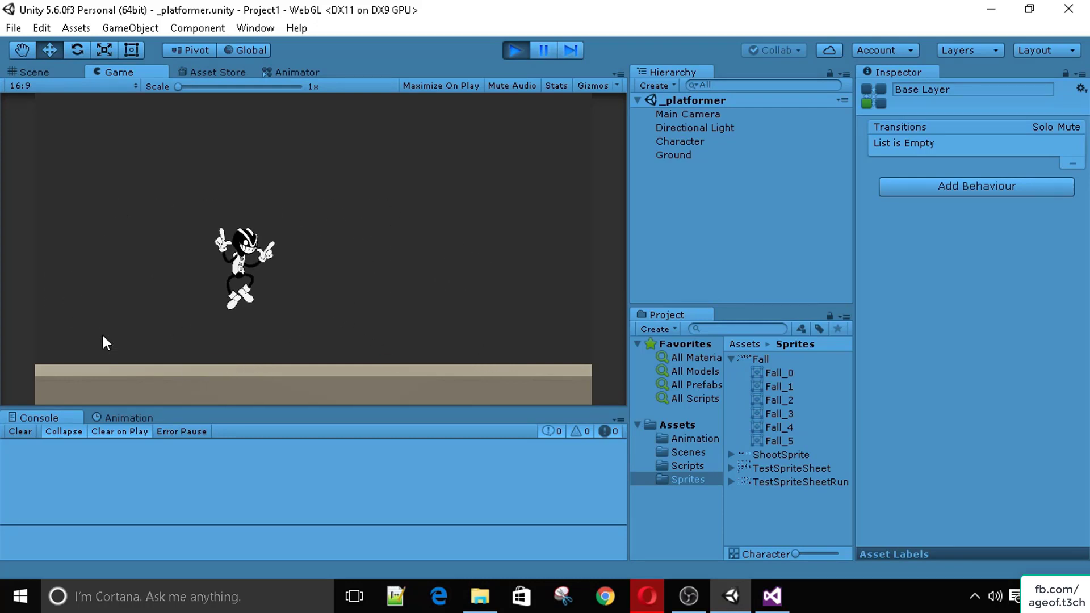
key(Left)
key(space)
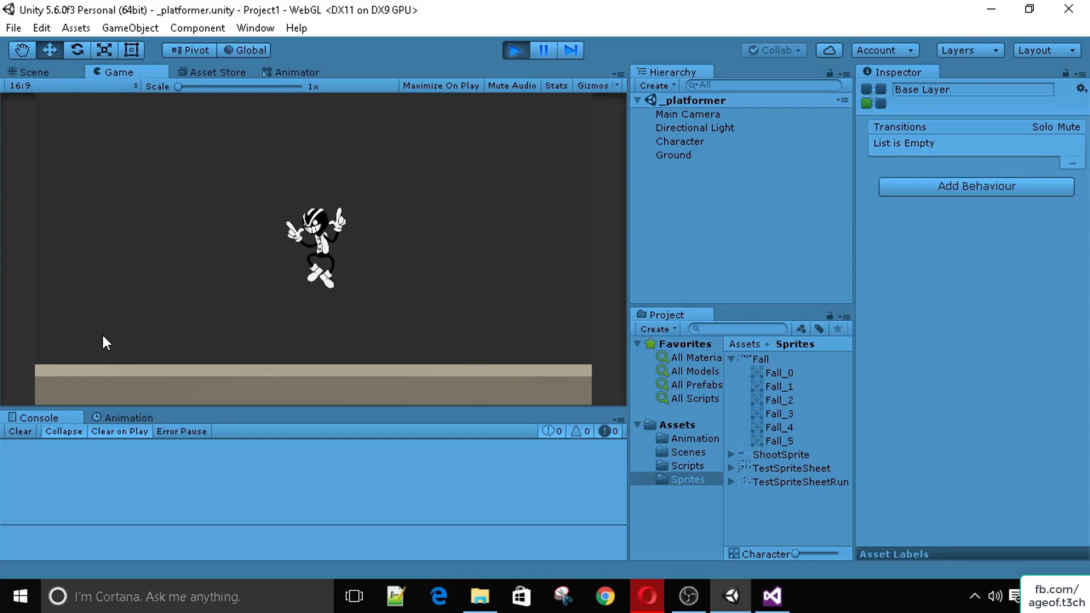
key(space)
key(Right)
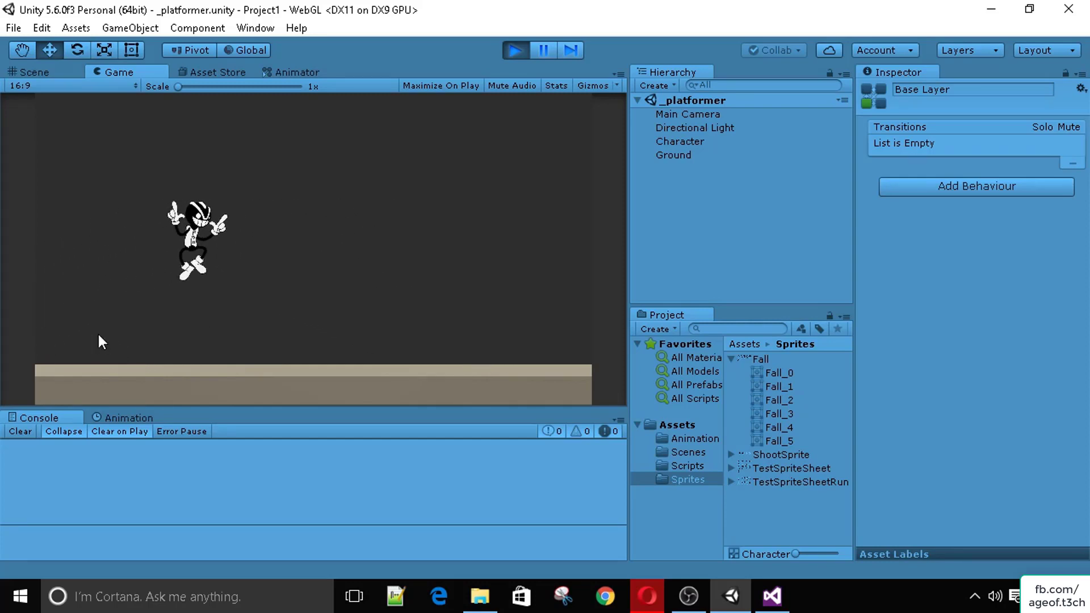
key(Left)
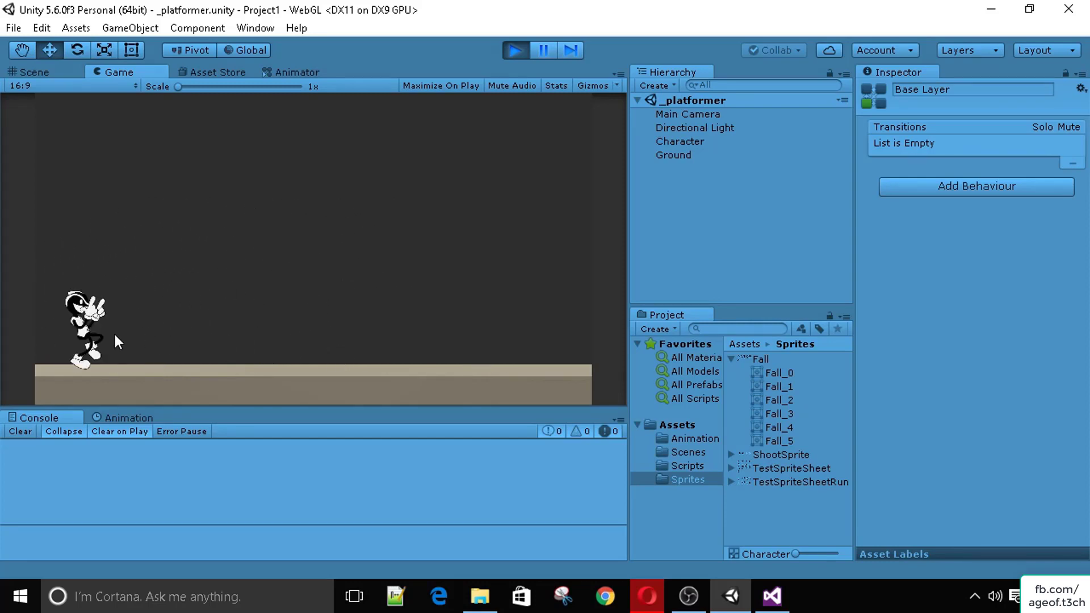
key(Right)
key(space)
key(Left)
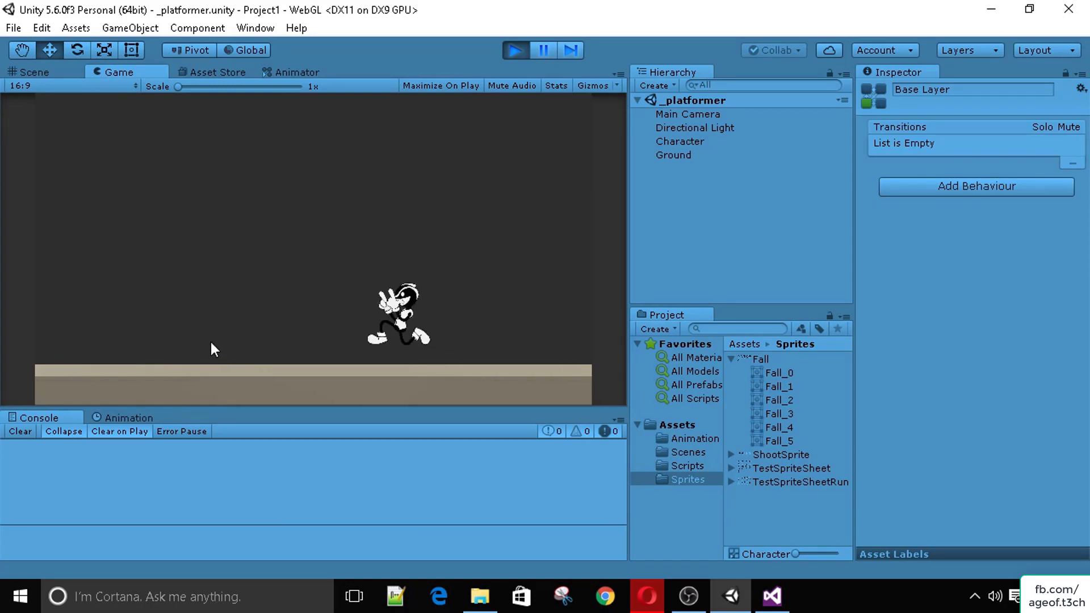
Step: Continue testing the jump in Play mode by leaping from a run toward each end of the ground
key(space)
key(Left)
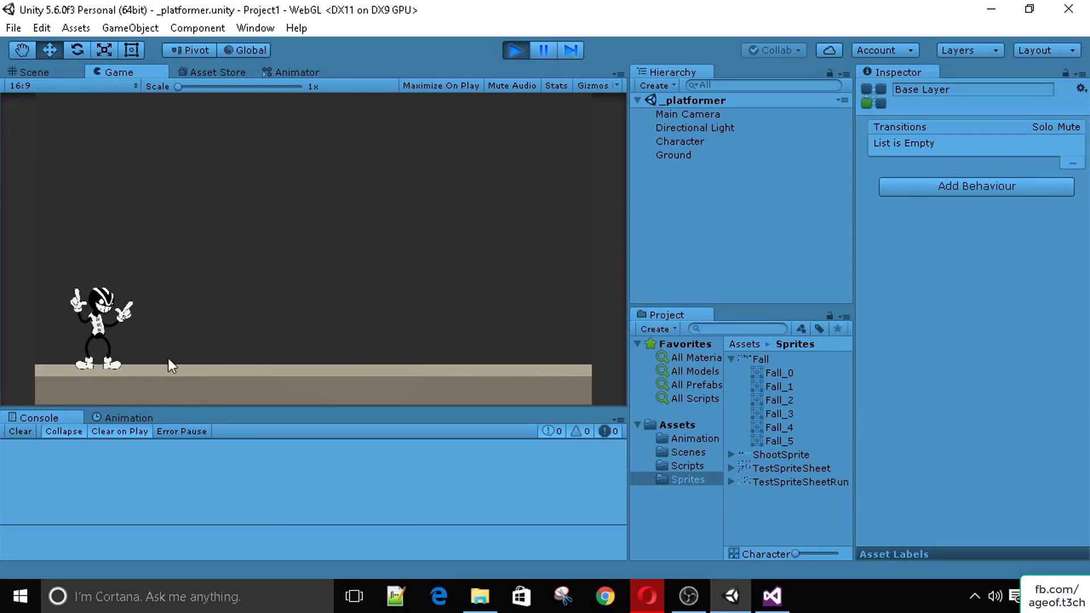
key(Right)
key(space)
key(Left)
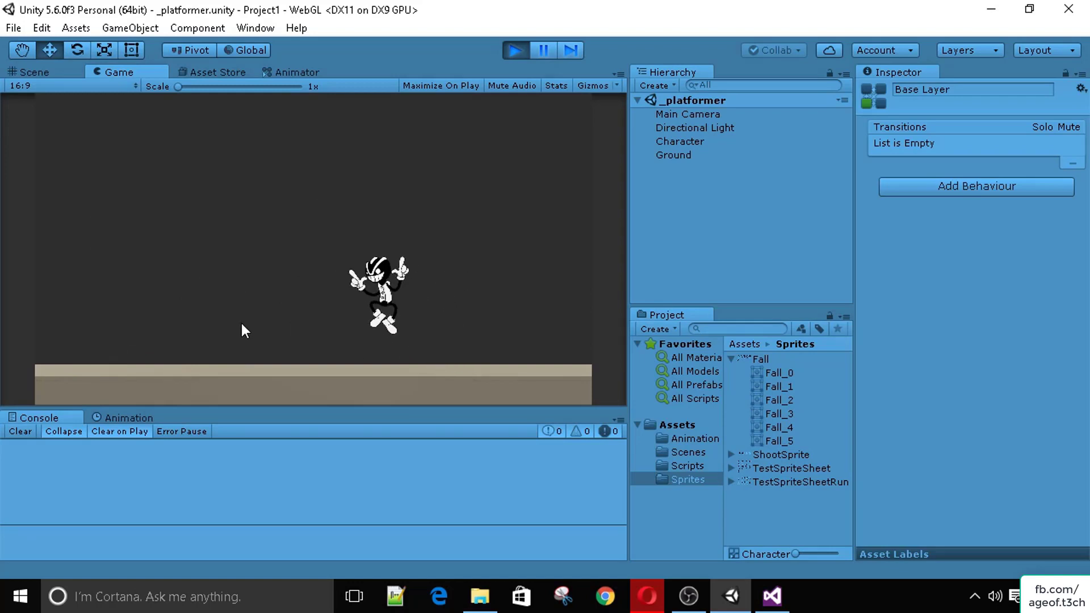
key(Left)
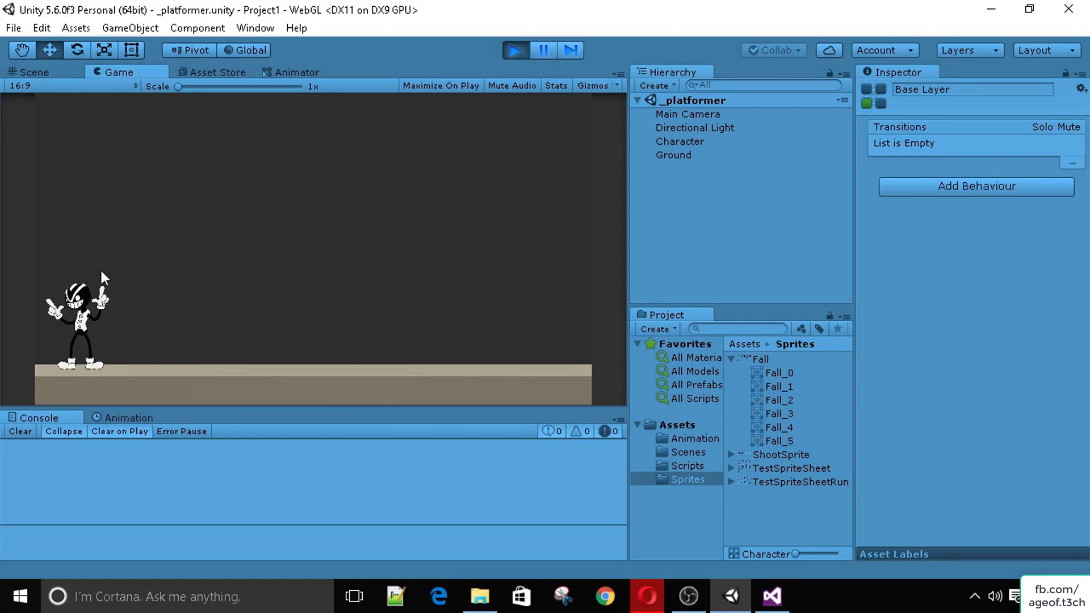
key(Right)
key(space)
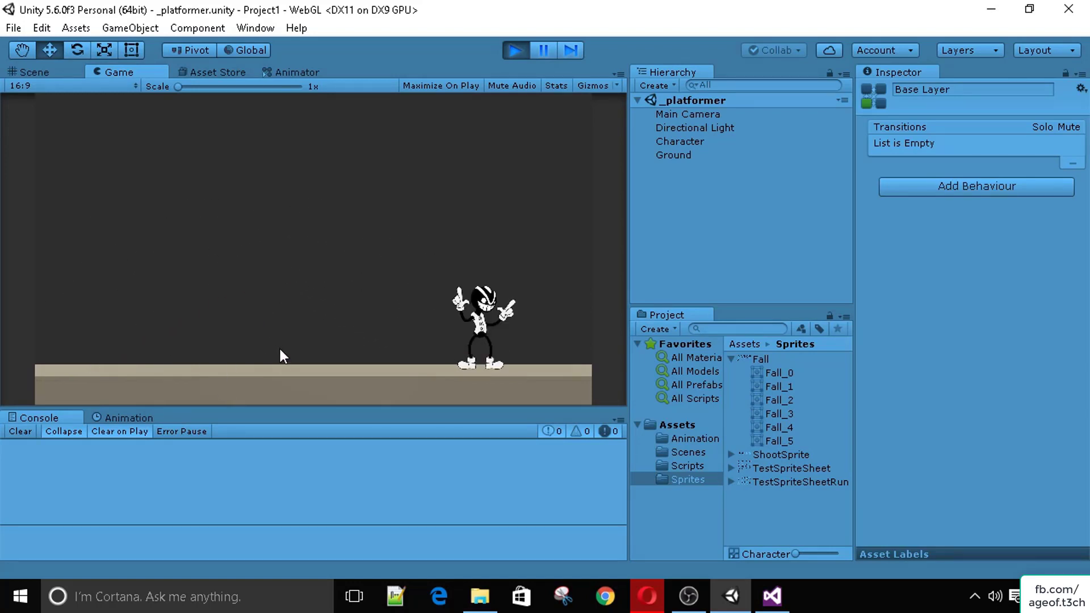
Step: Check the falling and landing animations by jumping alternately in both directions across the ground
key(Left)
key(space)
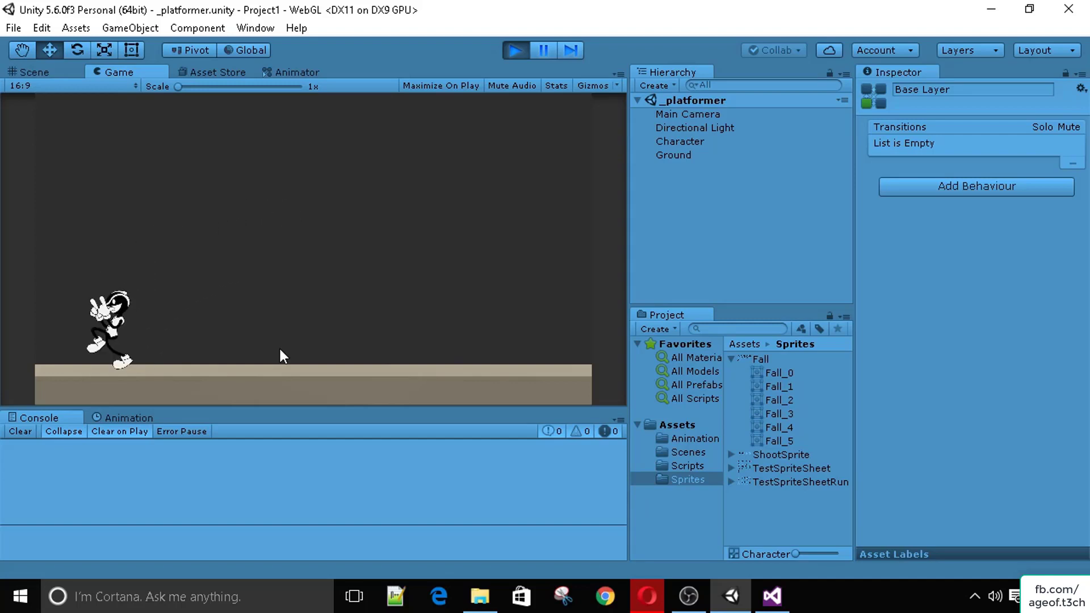
key(Right)
key(space)
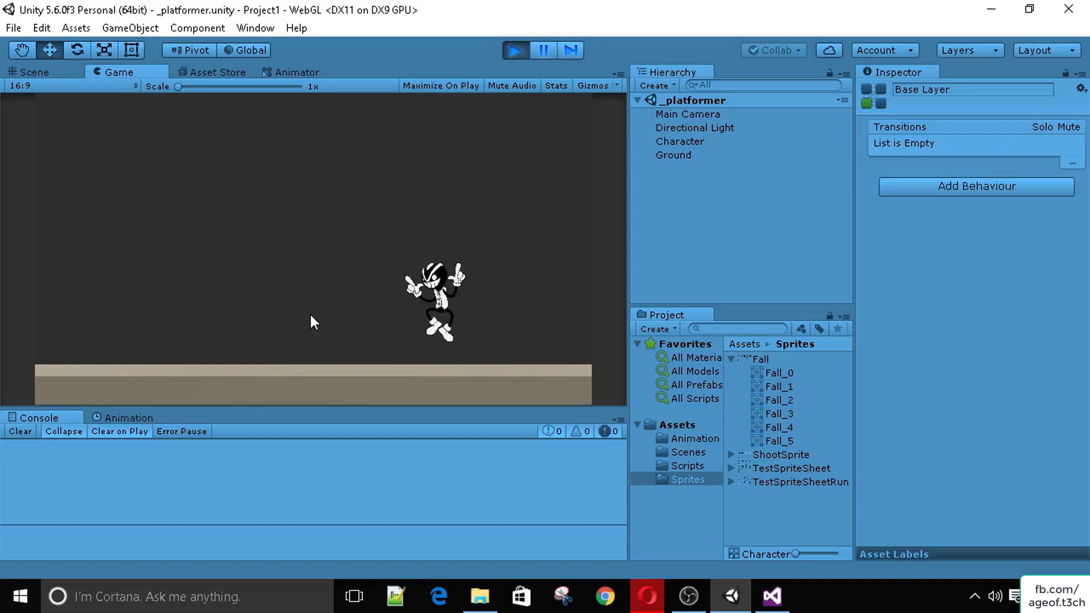
key(Left)
key(space)
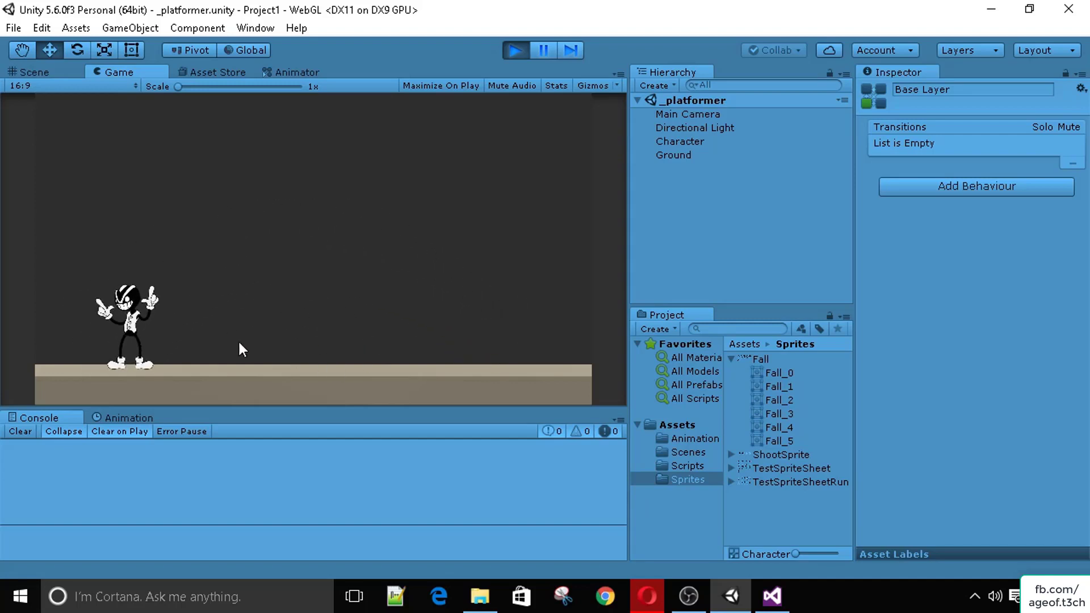
key(Left)
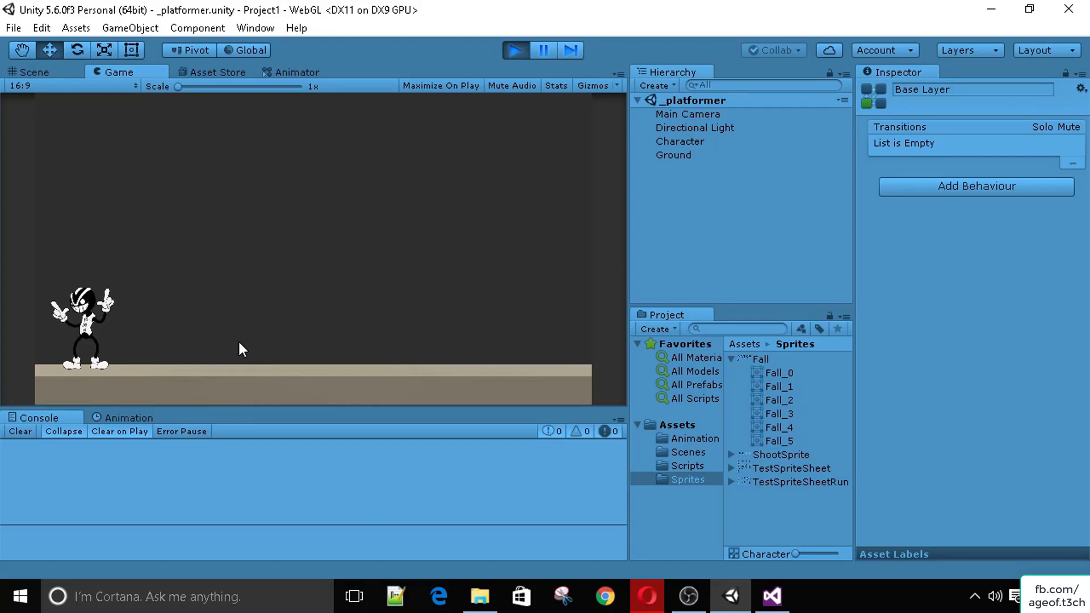
Step: Test a few more running jumps across the ground and exit Play mode
key(Right)
key(space)
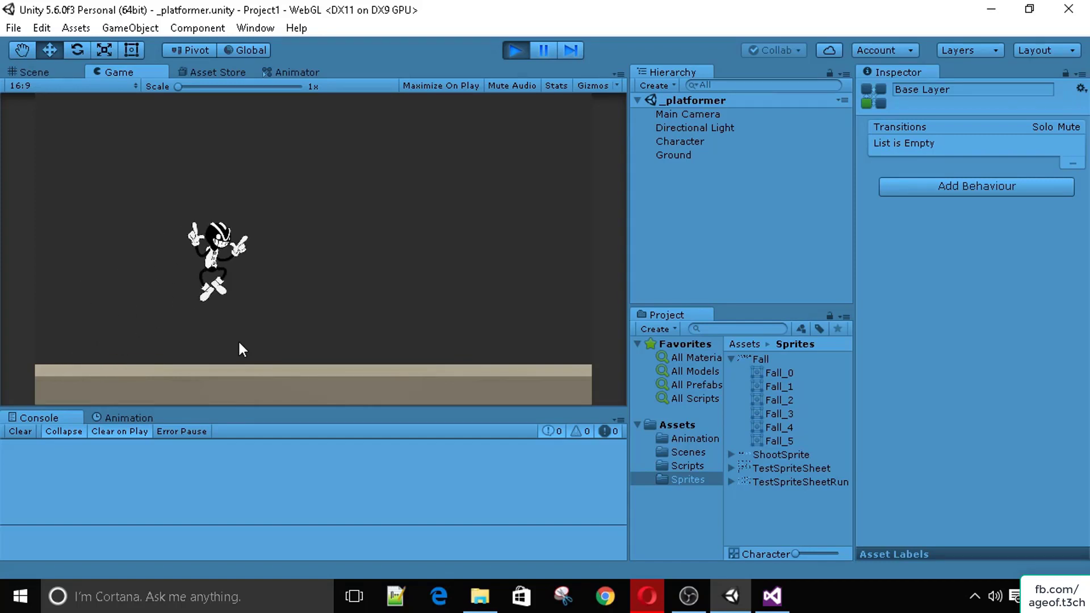
key(Right)
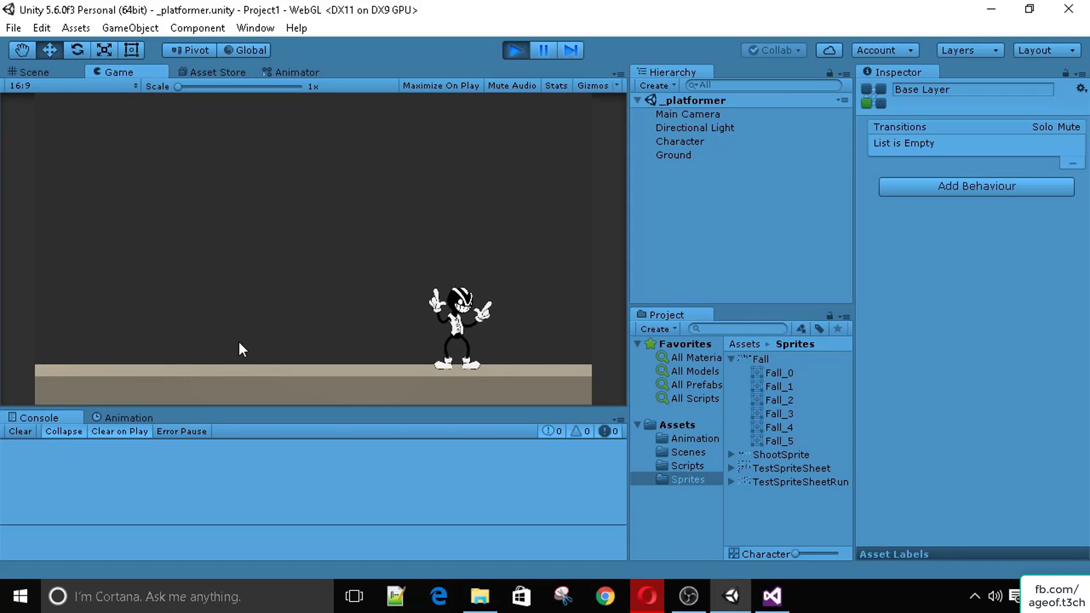
key(Left)
key(space)
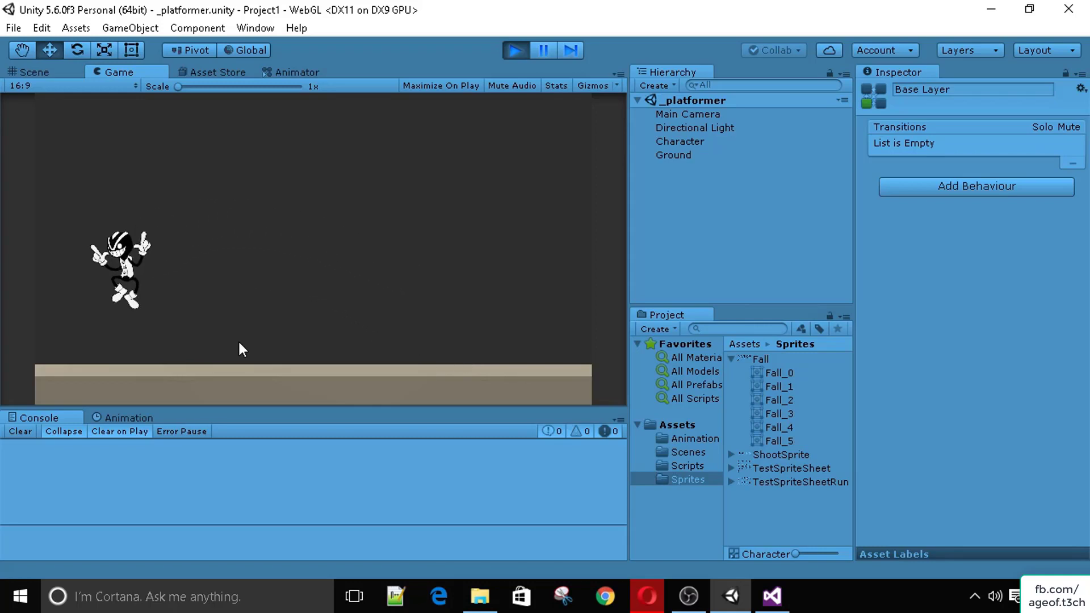
key(Right)
key(space)
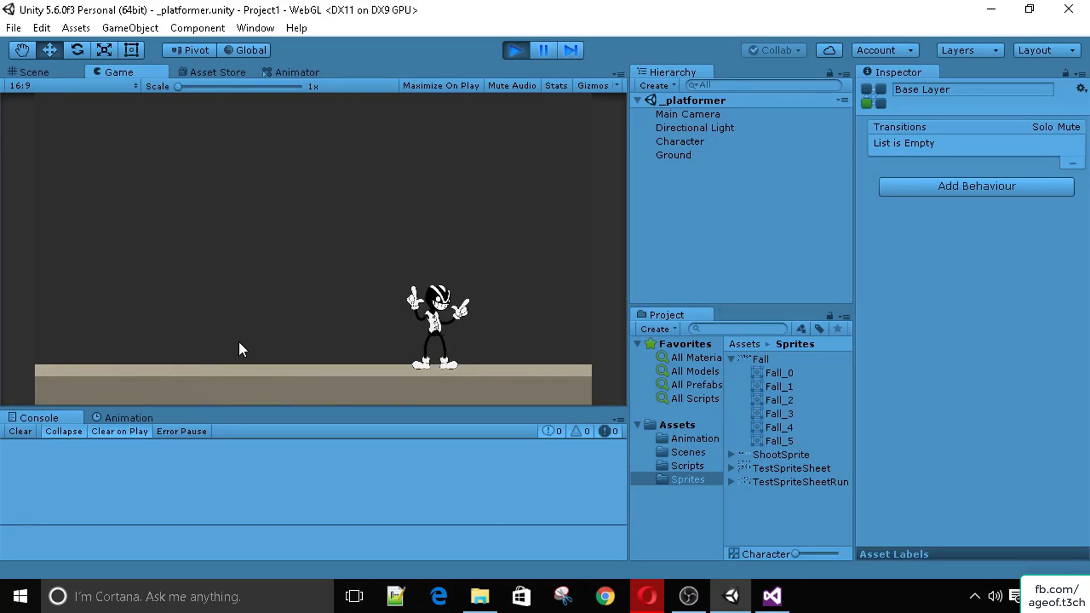
key(ctrl+p)
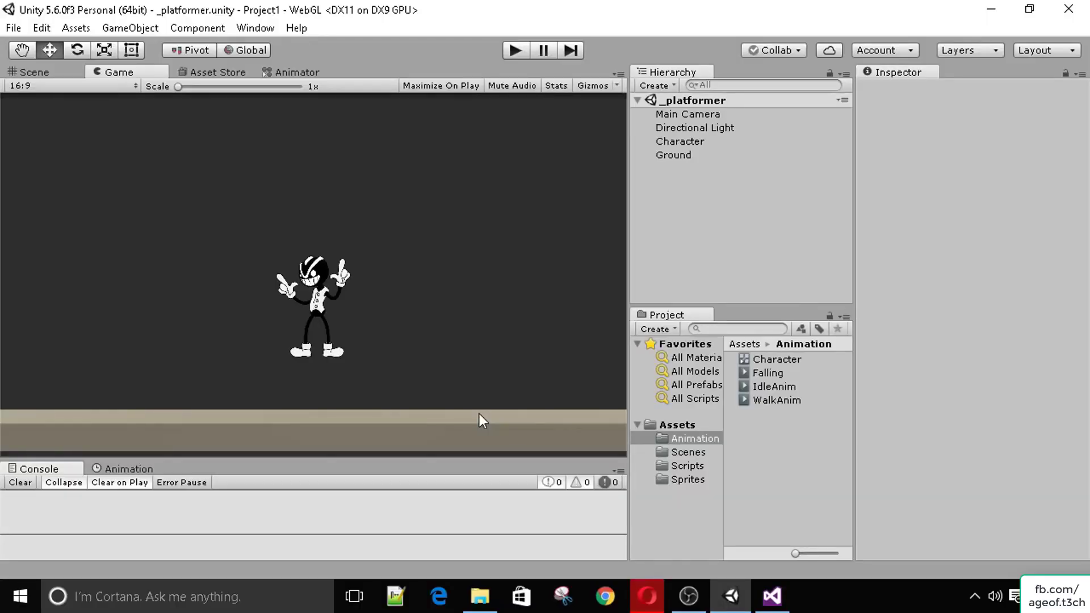
Step: Enter Play mode again and test jumps with direction changes in mid-air
click(511, 48)
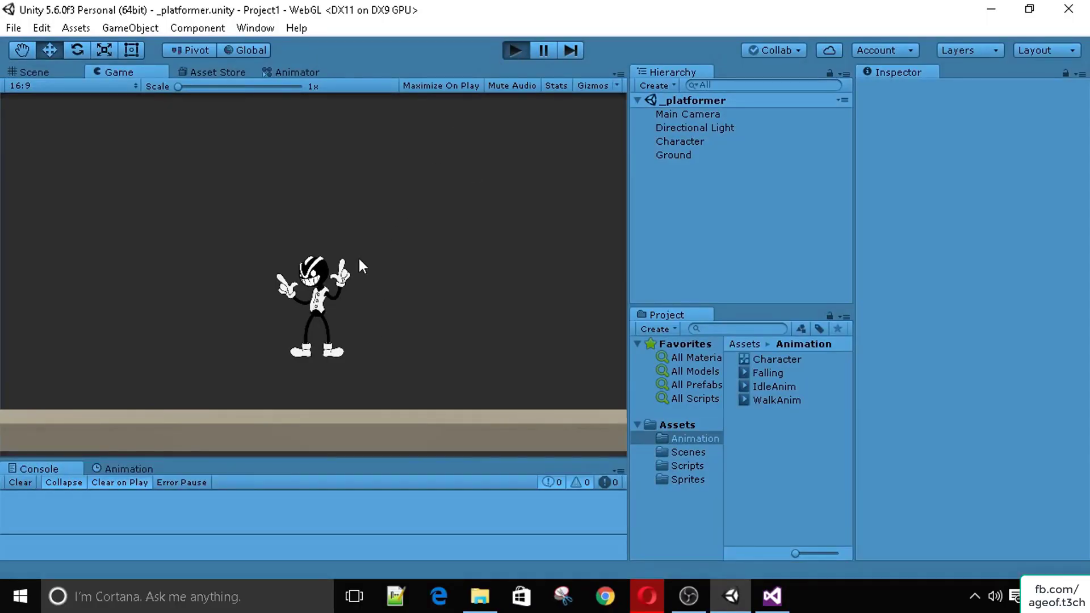
key(Left)
key(space)
key(Right)
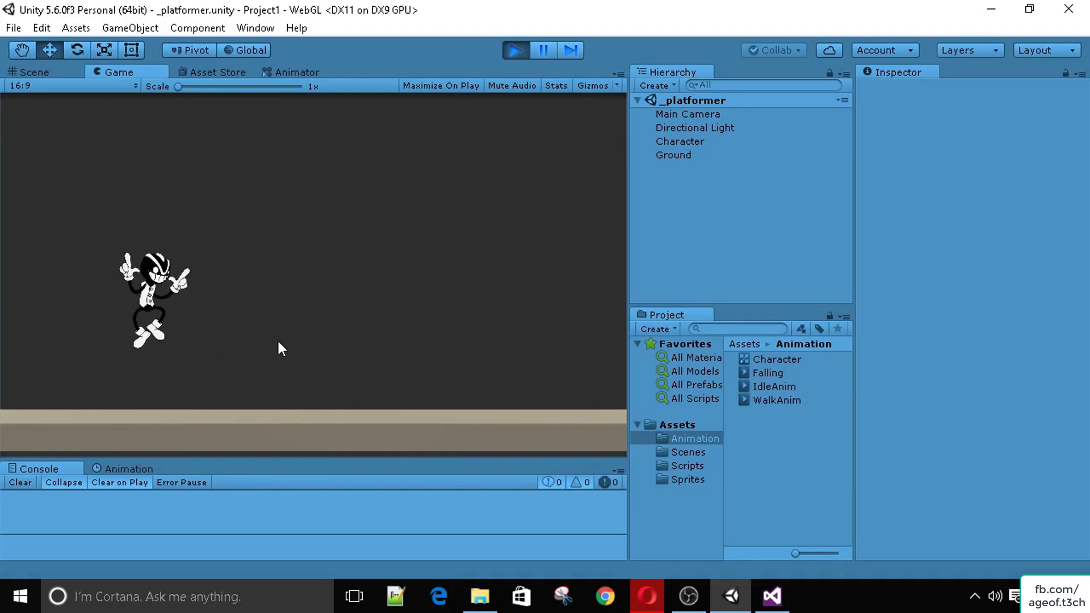
key(Left)
key(space)
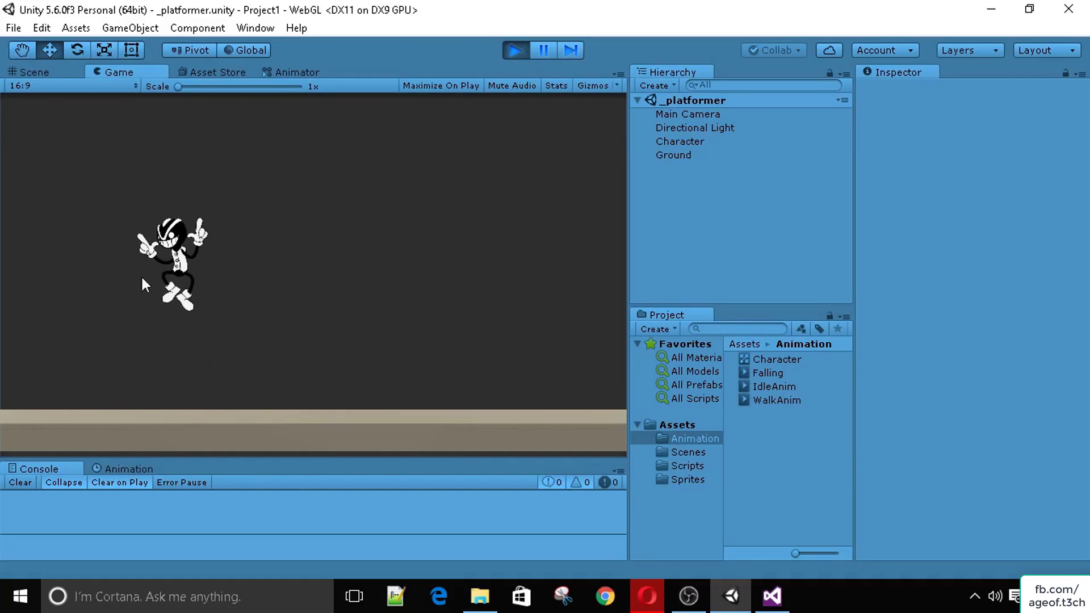
key(Right)
key(space)
key(Left)
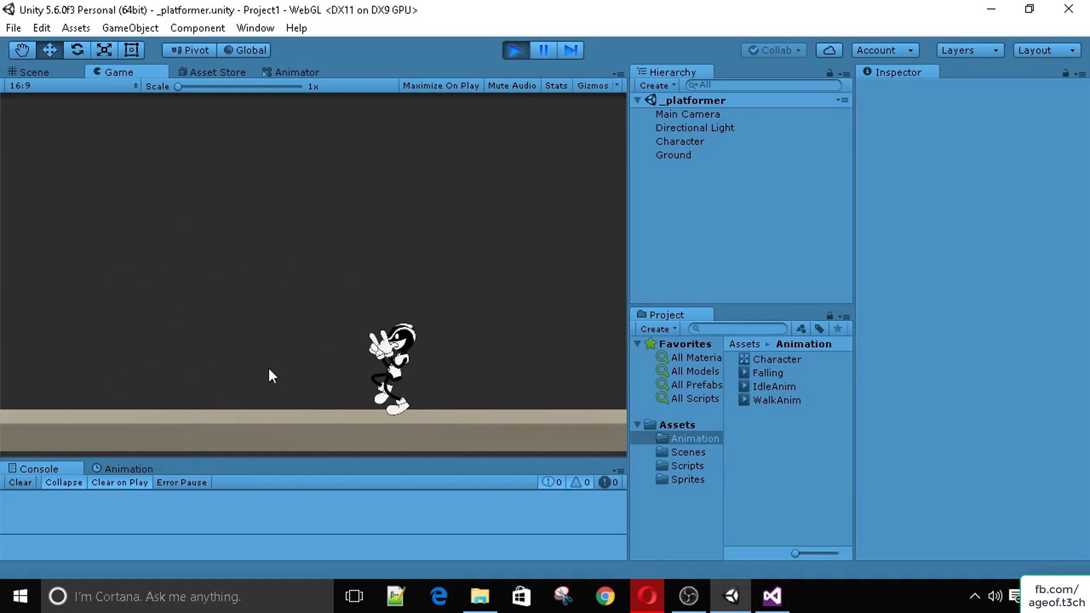
Step: Check how the falling animation behaves during repeated jumps with quick turns in both directions
key(space)
key(Right)
key(space)
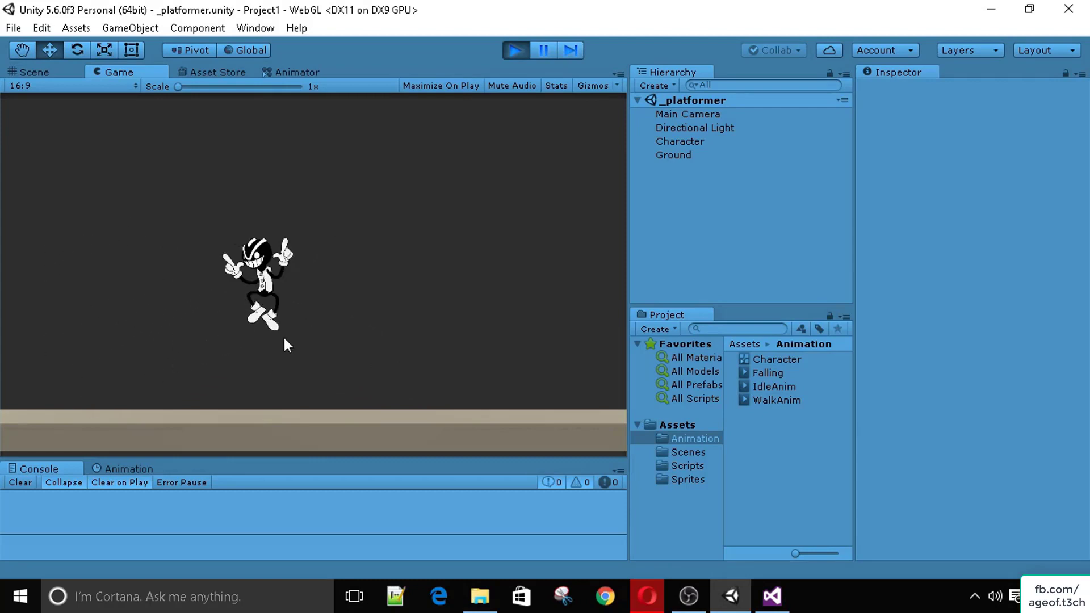
key(Right)
key(space)
key(Left)
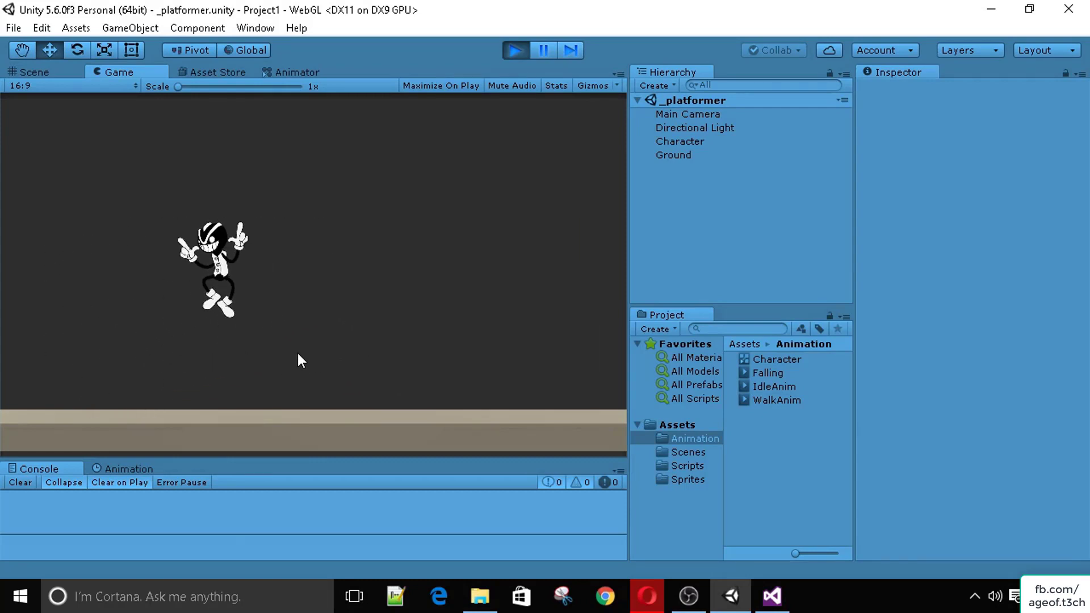
key(Right)
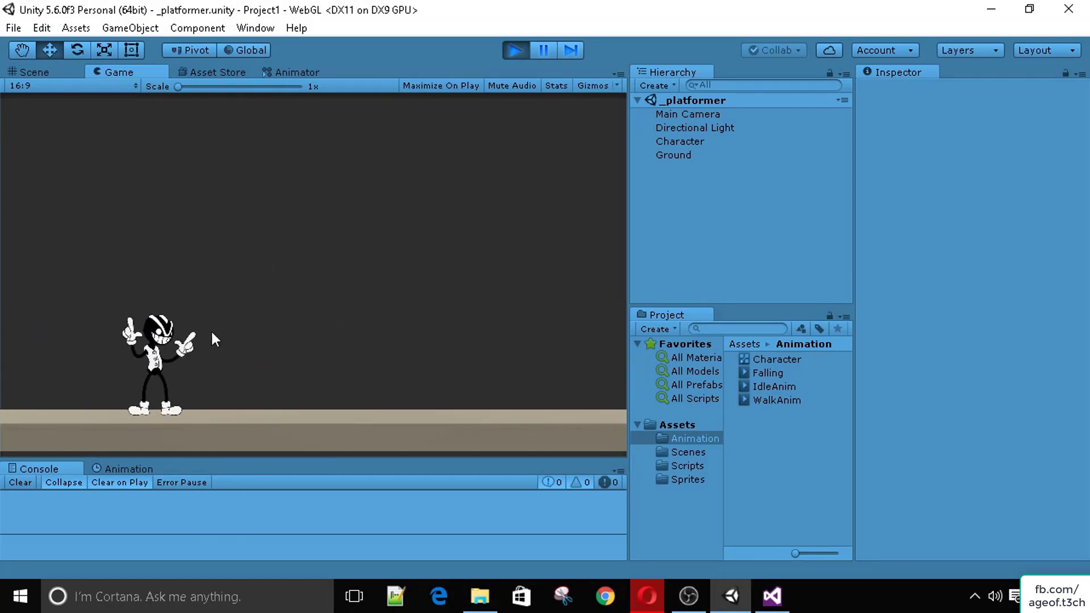
Step: Open the Sprites folder and examine the ShootSprite sheet and its frames ShootSprite_0 to ShootSprite_3
click(690, 478)
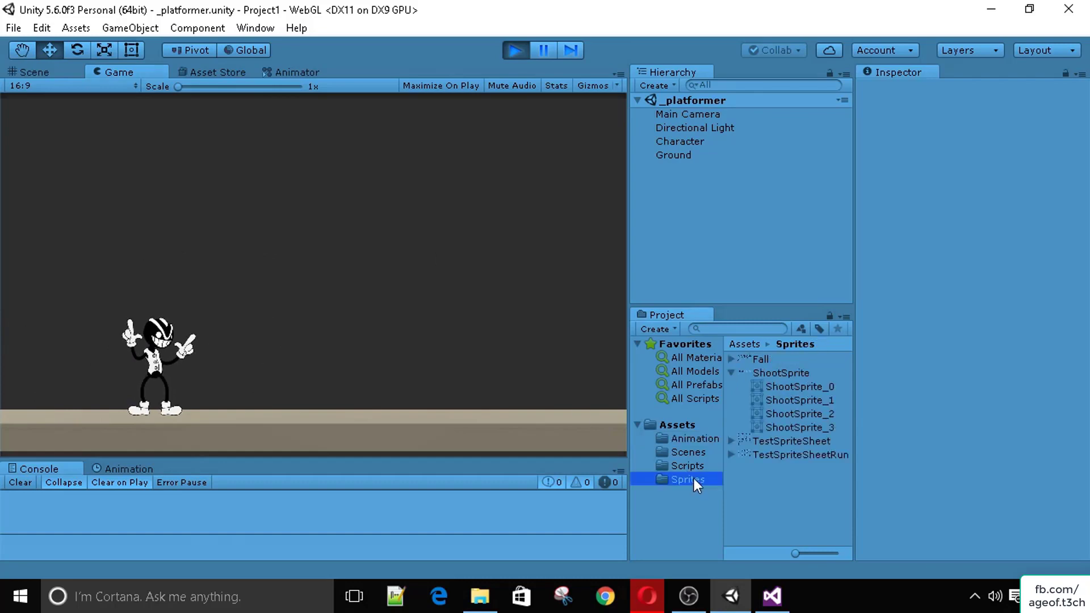
click(732, 373)
click(758, 371)
click(733, 373)
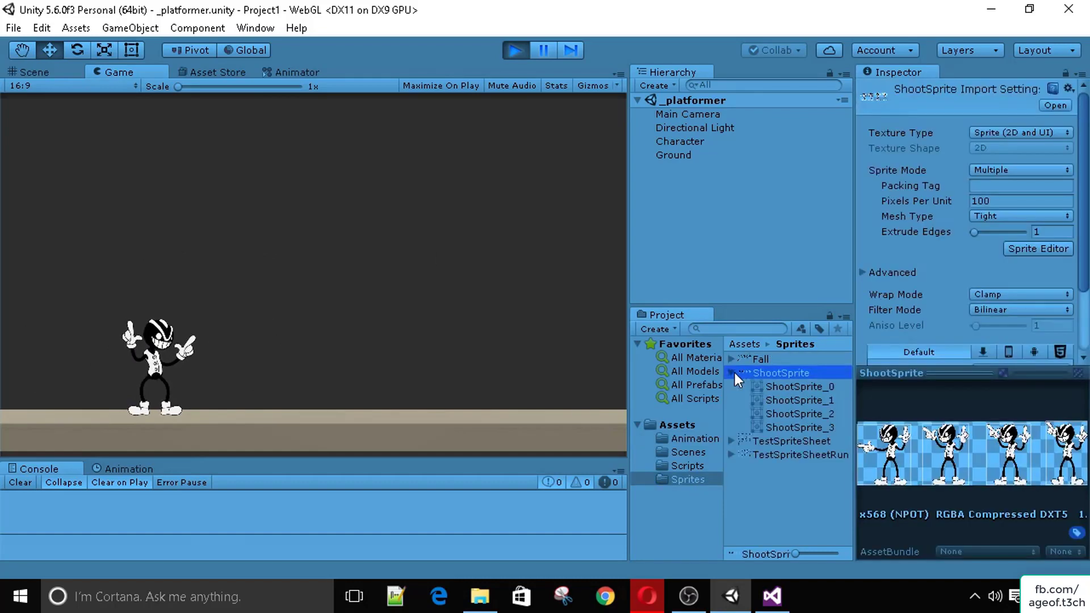
click(783, 386)
click(786, 399)
click(793, 414)
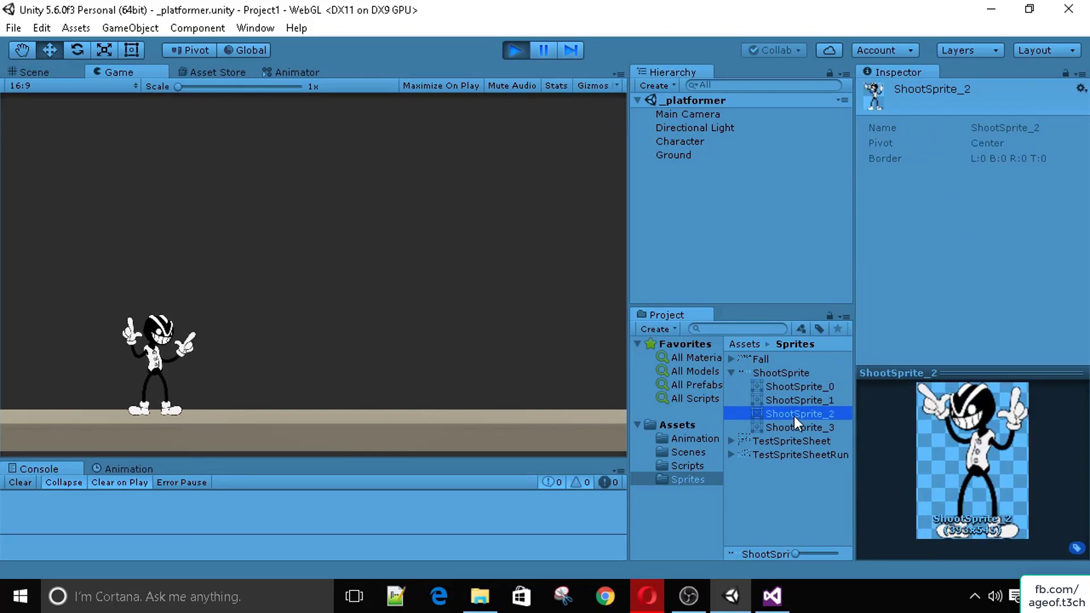
click(794, 426)
click(811, 387)
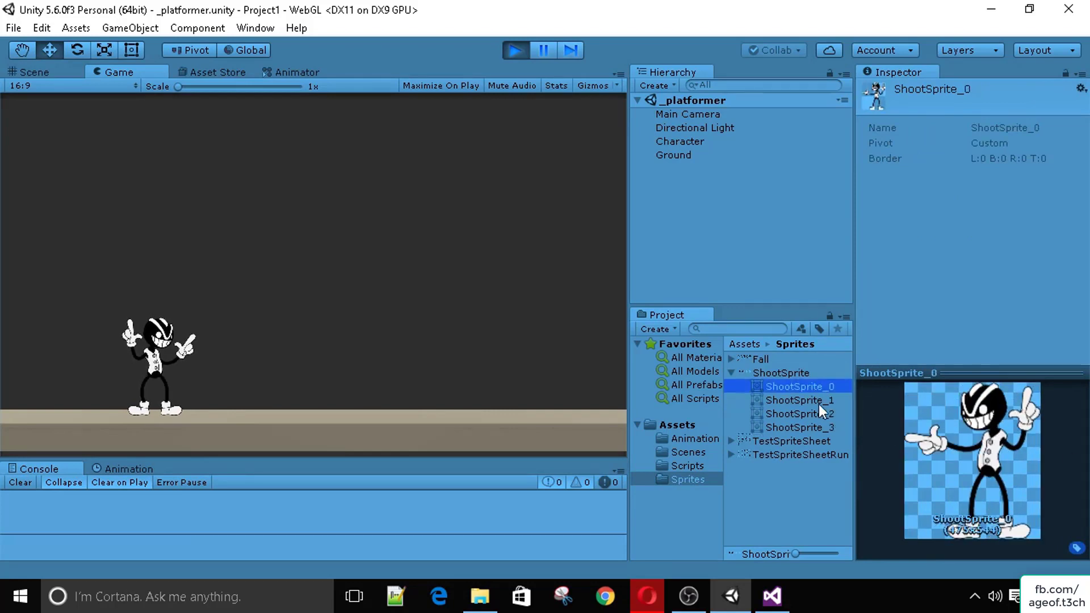
click(806, 425)
click(806, 416)
click(812, 401)
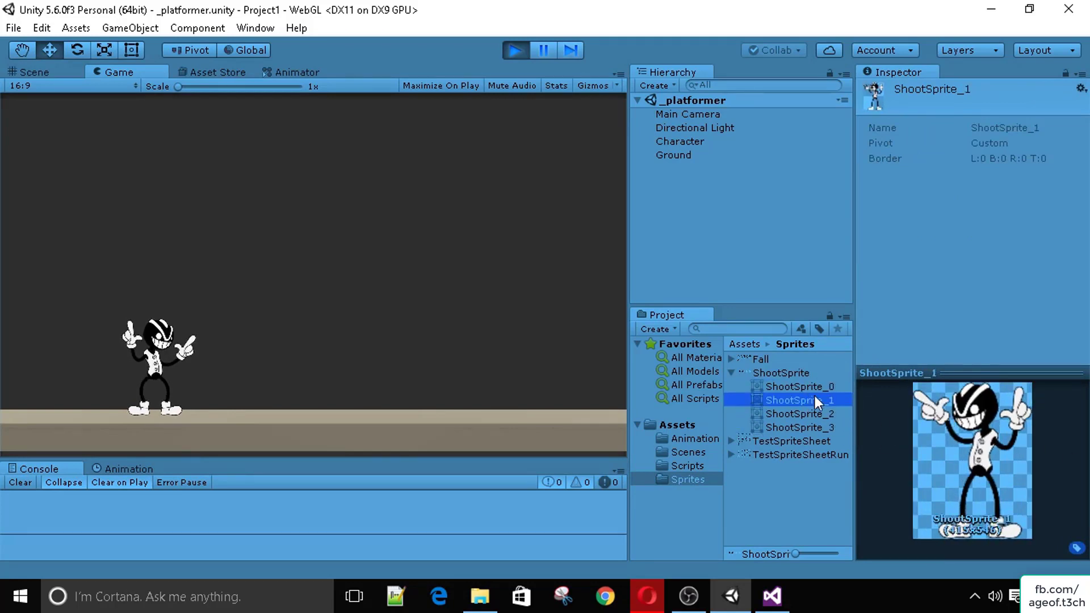
click(813, 390)
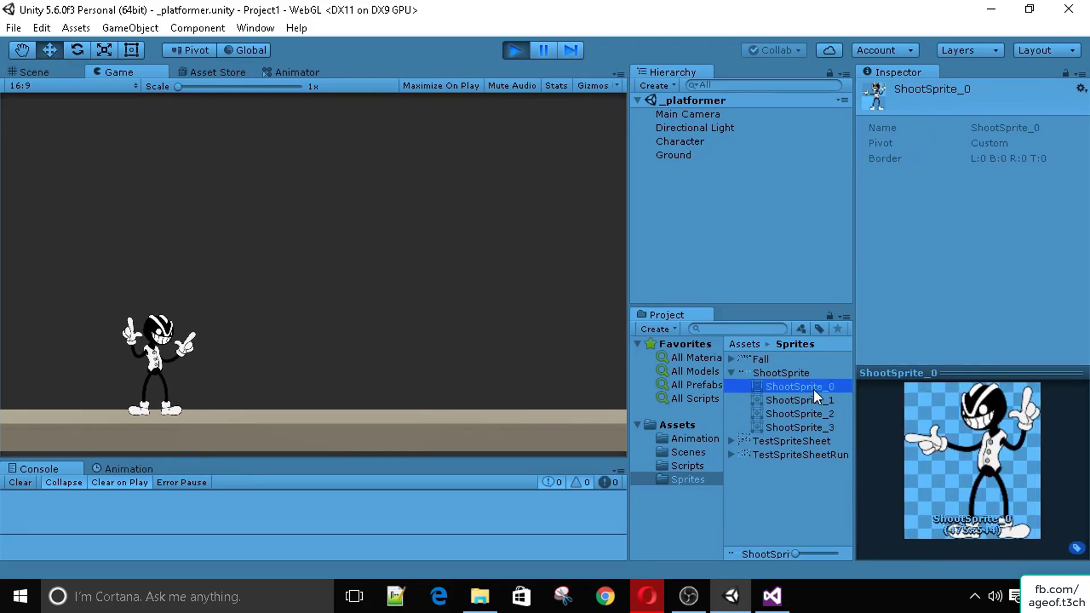
Step: Run the character back and forth without jumping to check its walk and idle animations, and exit Play mode
click(364, 238)
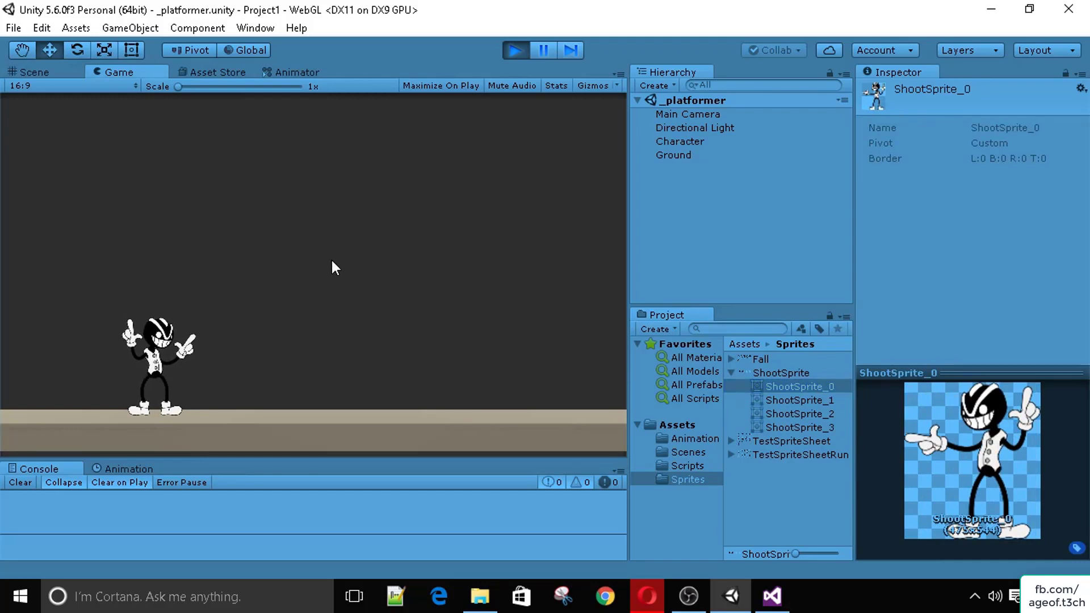
key(Right)
key(Left)
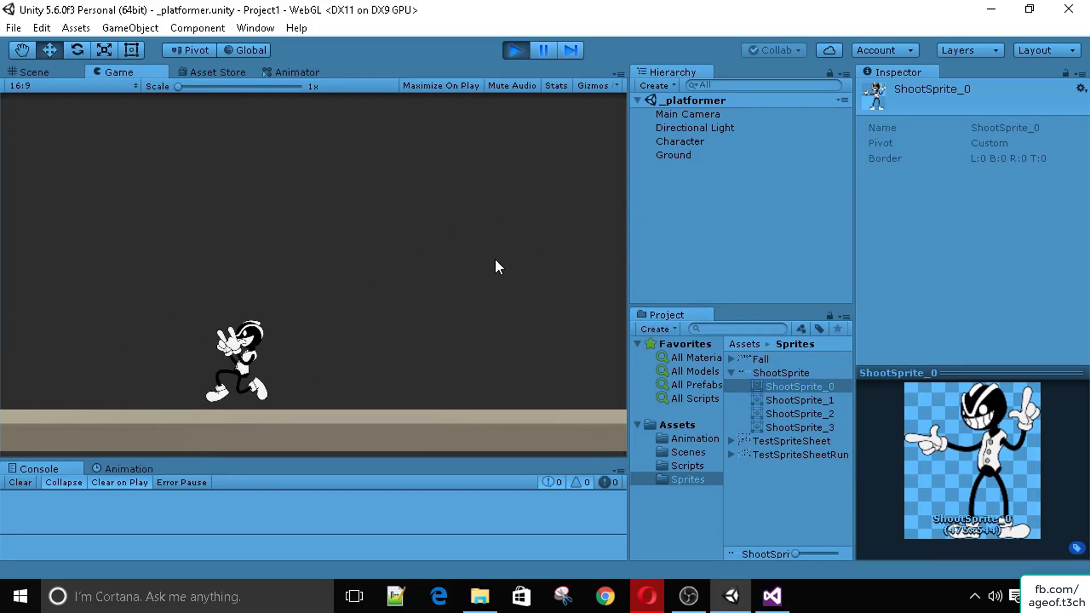
key(Right)
key(Left)
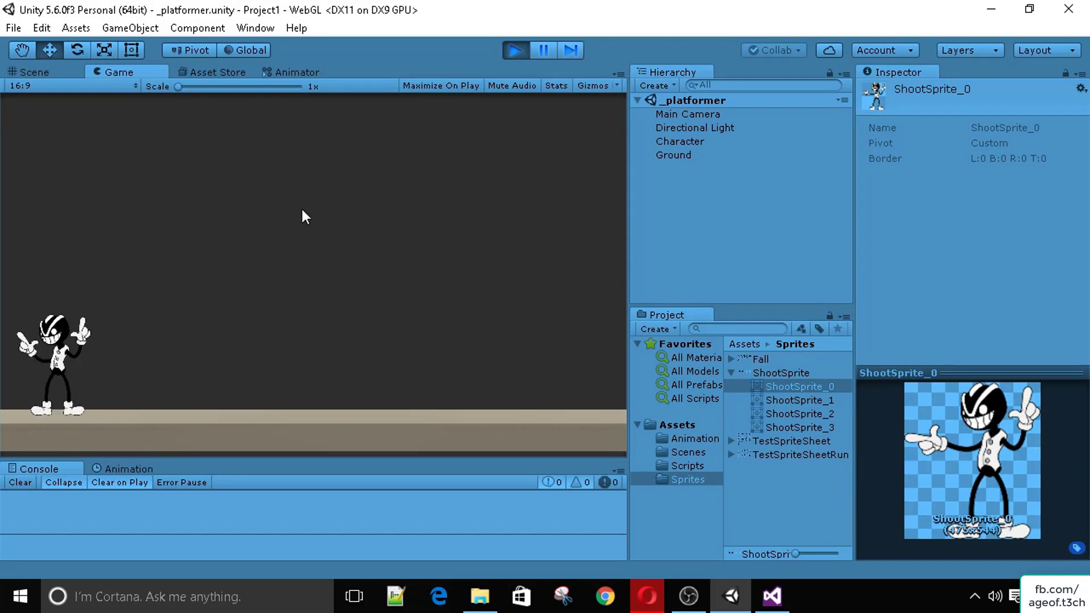
key(Right)
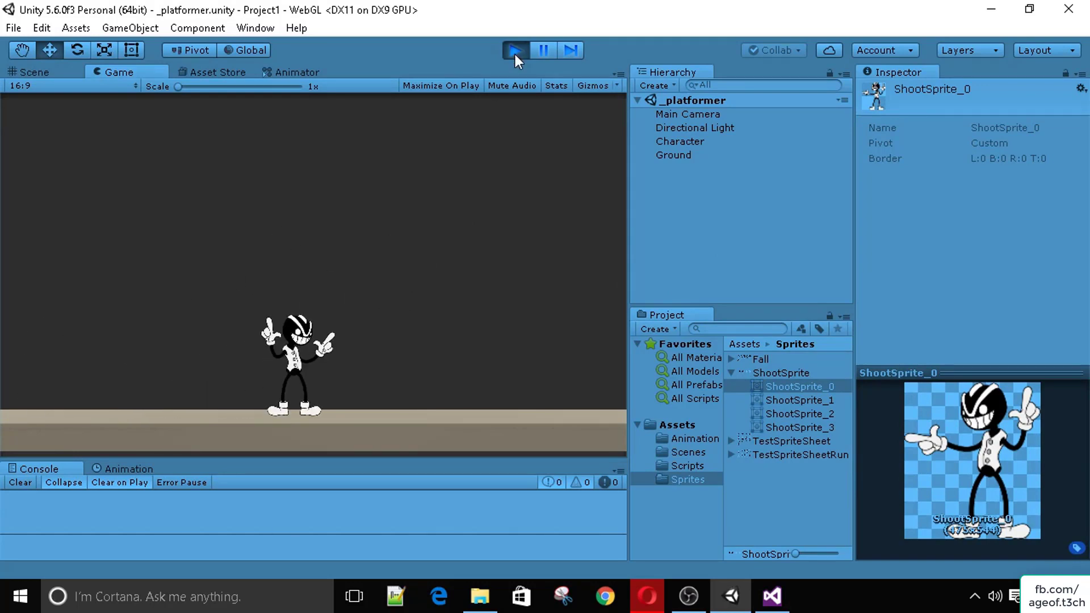
click(515, 51)
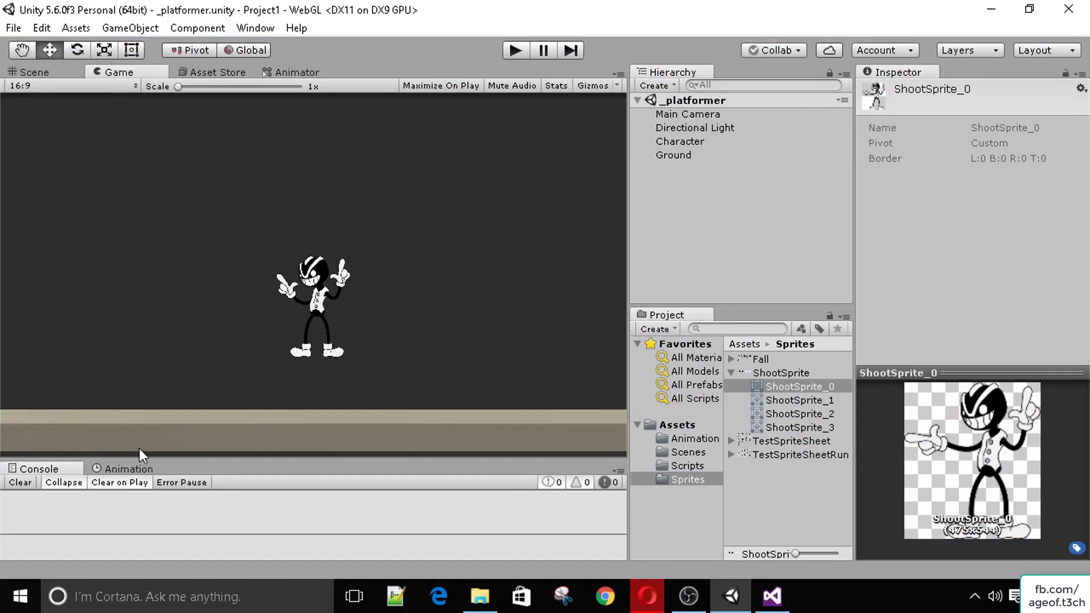
Step: Show the Animation window, enlarge it slightly and select the Character object to load its clips
click(129, 468)
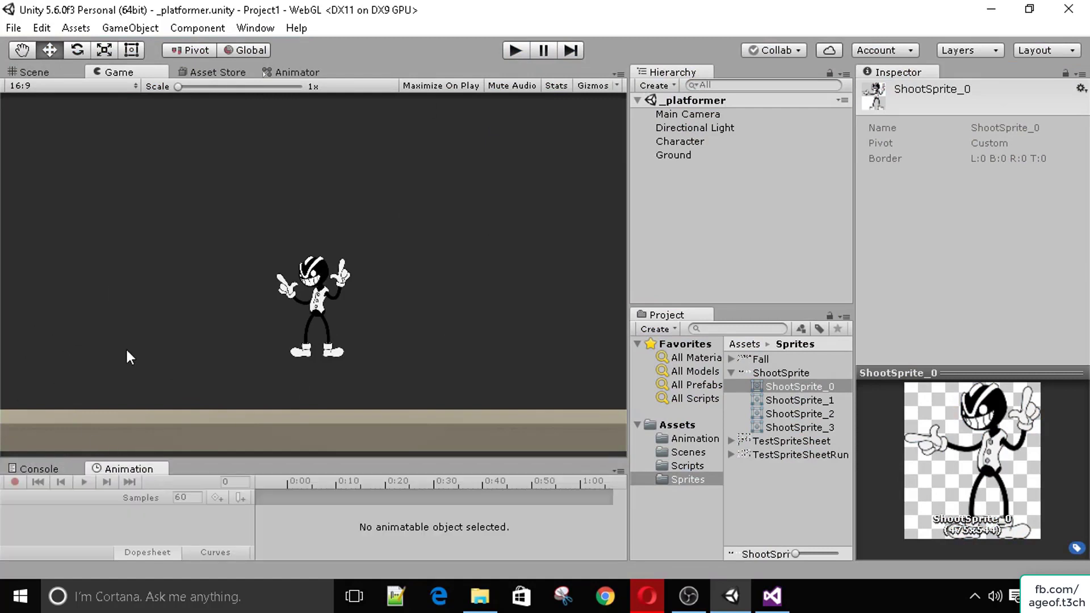
click(255, 28)
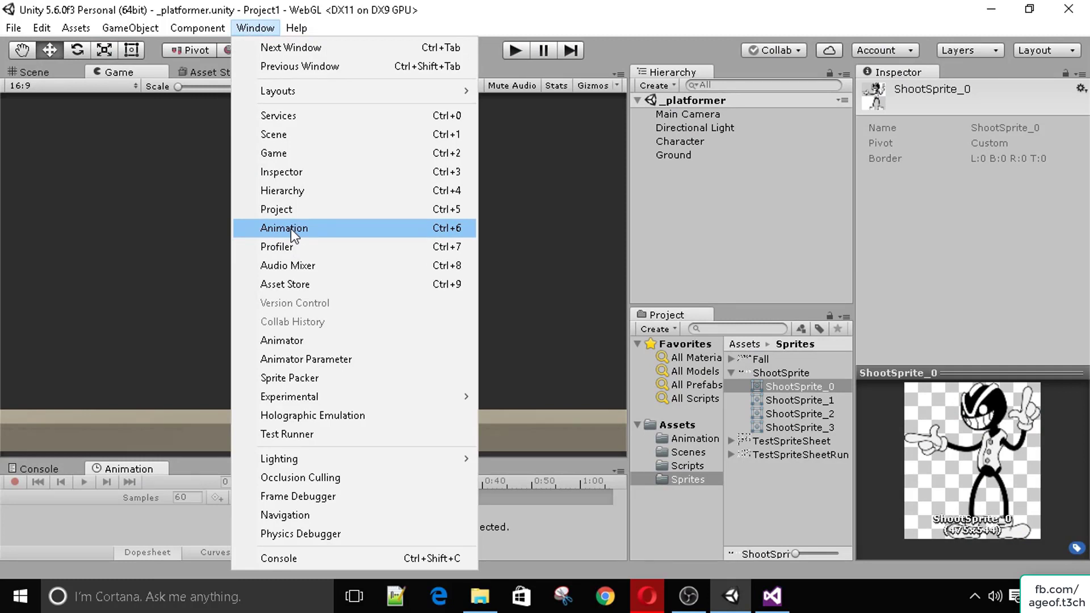
click(151, 505)
drag(176, 463, 185, 437)
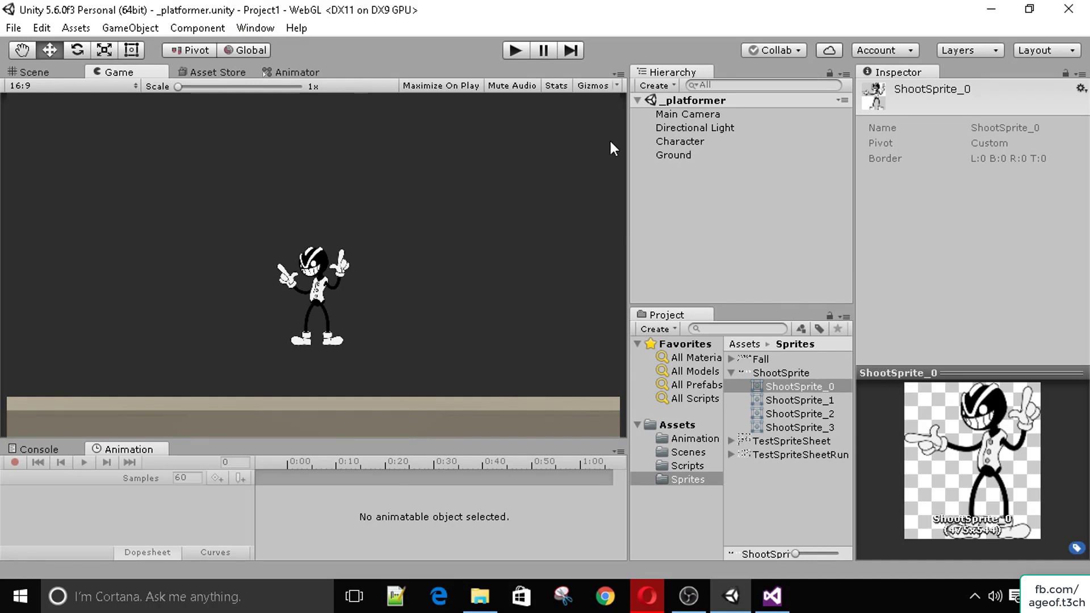
click(703, 141)
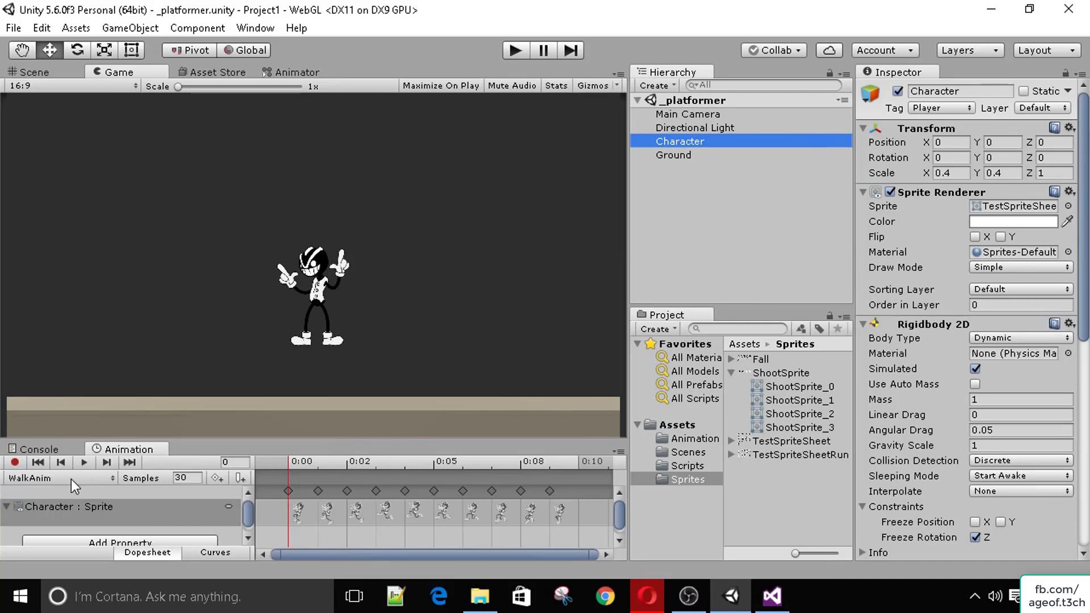
Step: Create a new animation clip for the Character named Shooting in the project's Assets/Animation folder
click(113, 479)
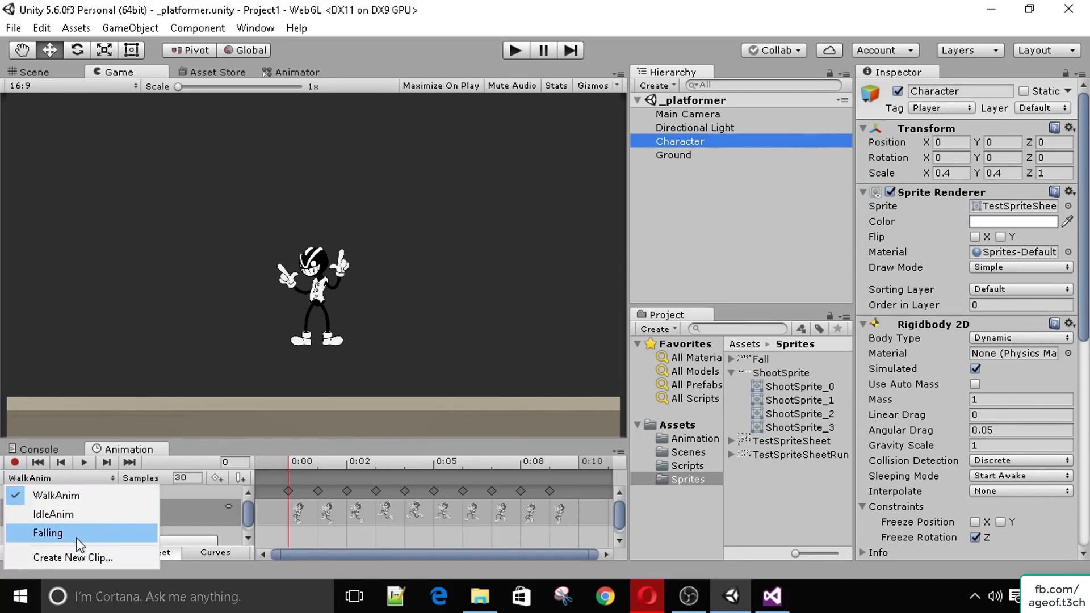
click(84, 556)
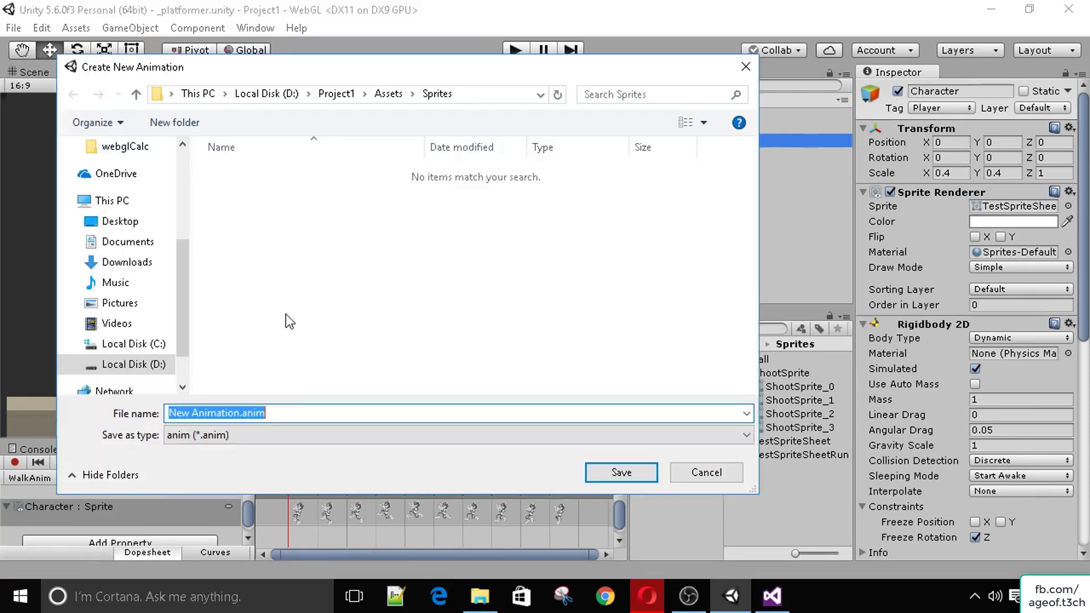
click(388, 94)
click(232, 172)
double_click(232, 172)
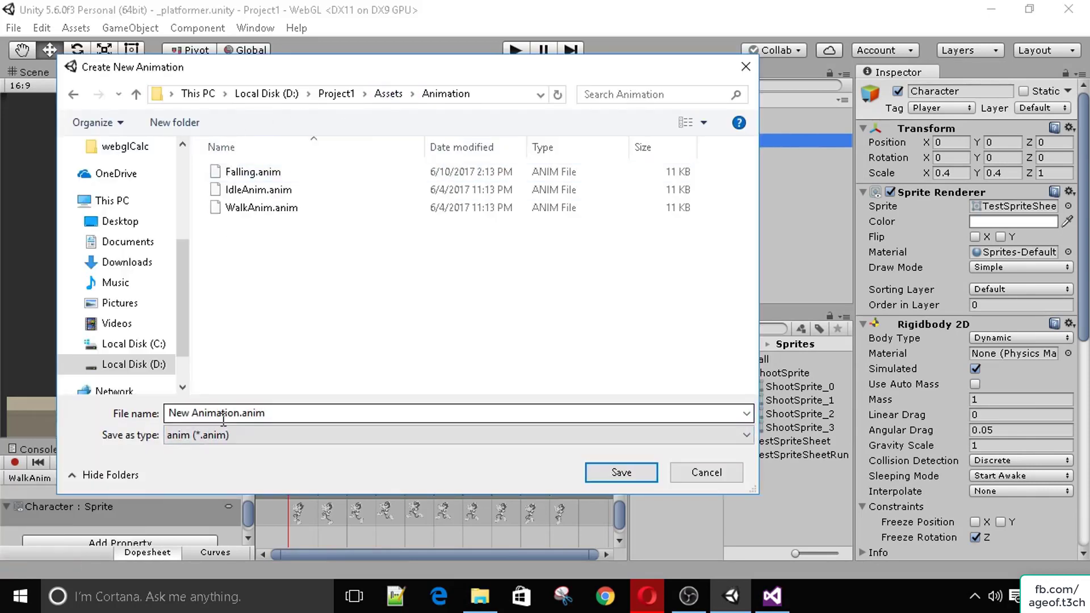
double_click(210, 411)
drag(210, 411, 85, 407)
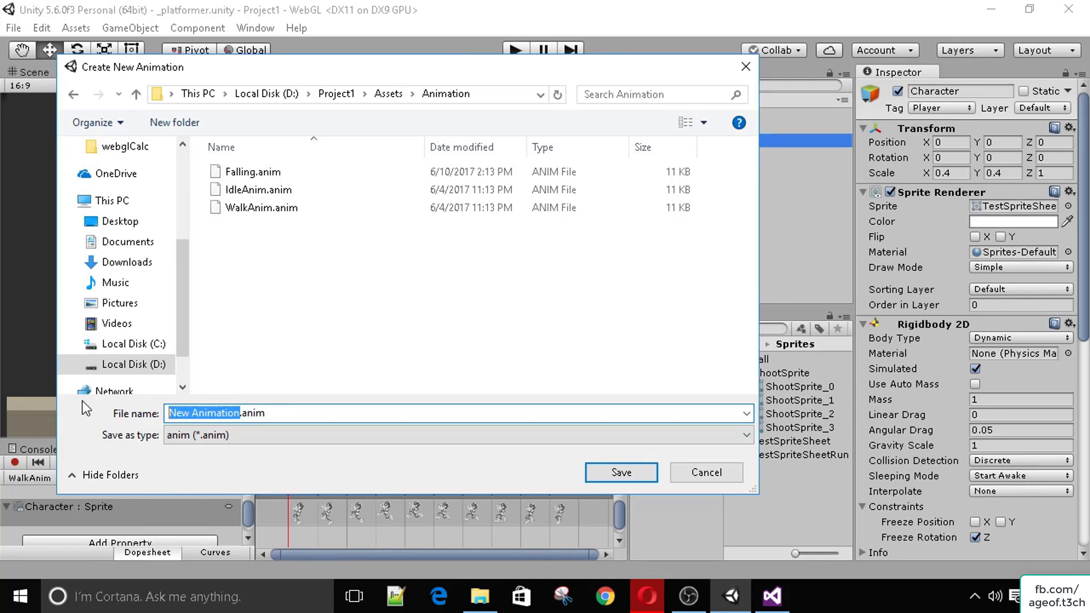
text(Shooting)
key(Return)
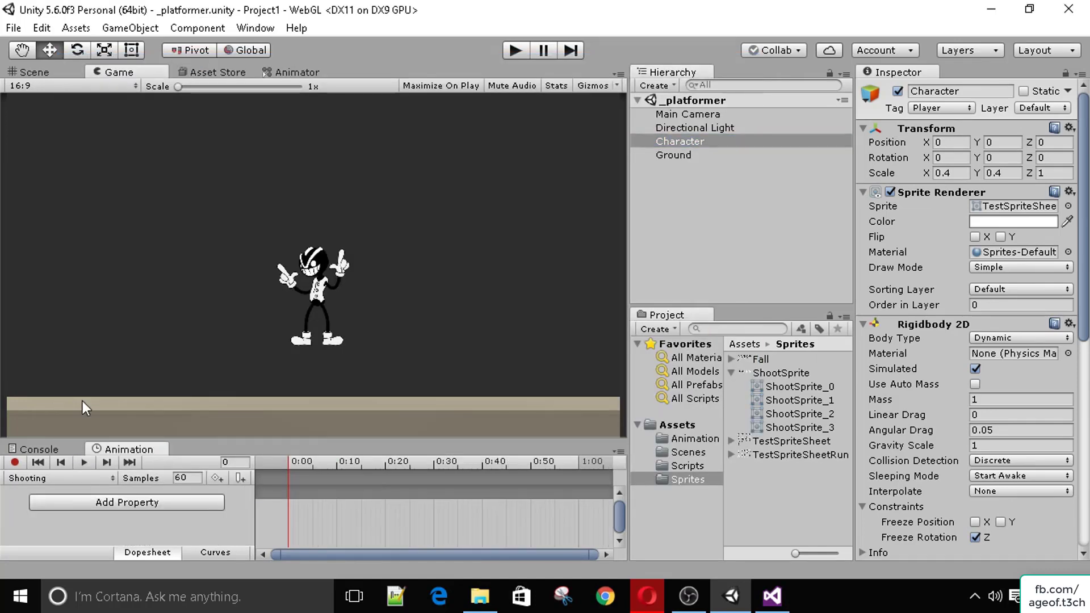
Step: Add the frames ShootSprite_0 to ShootSprite_3 to the start of the Shooting clip and preview its playback
drag(768, 388, 812, 427)
drag(786, 386, 294, 501)
click(84, 462)
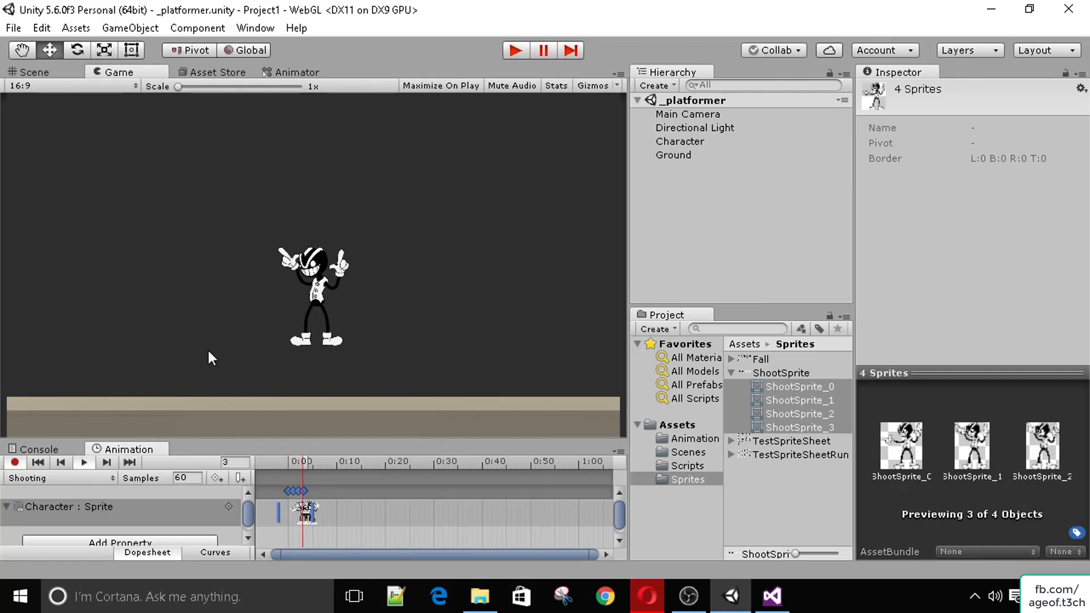
click(83, 462)
Step: Try the Shooting clip at 20 samples and preview its playback
click(161, 474)
text(20)
key(Return)
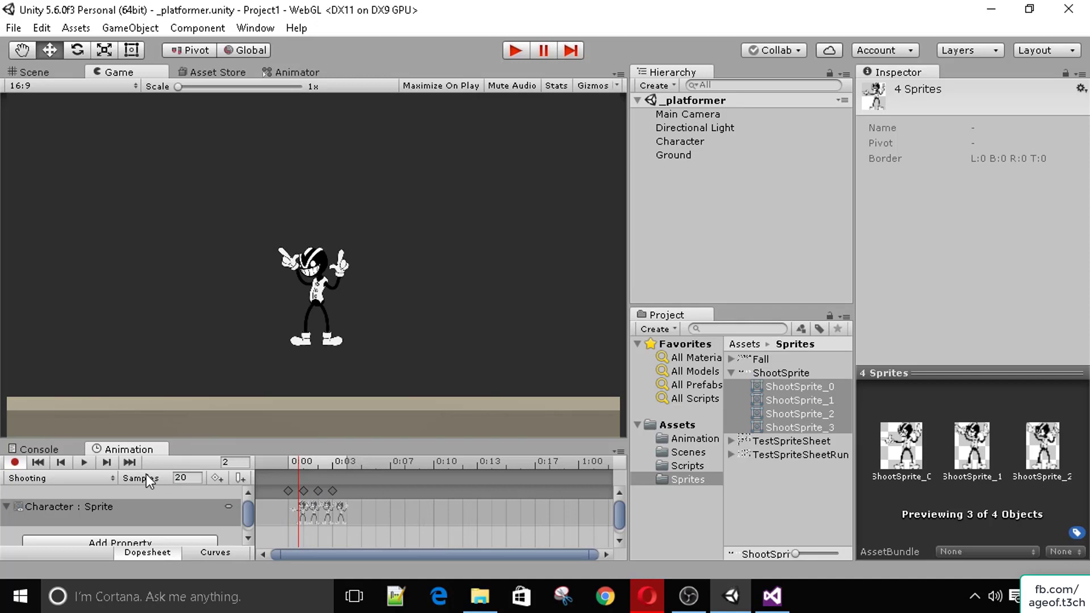
click(83, 462)
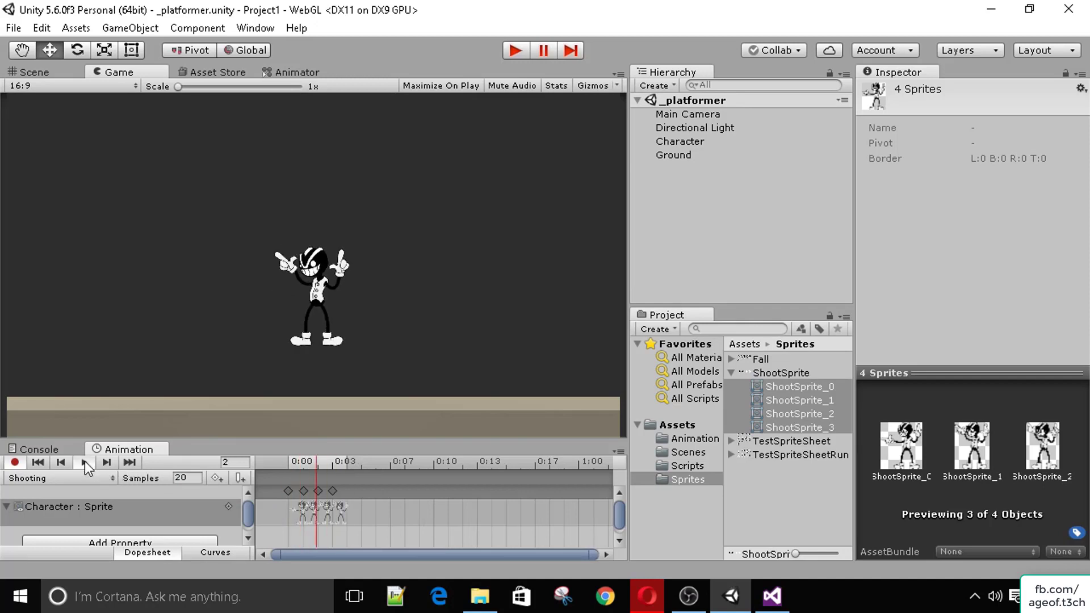
click(84, 462)
Step: Set the Shooting clip's samples to 15 and preview its playback
text(15)
key(Return)
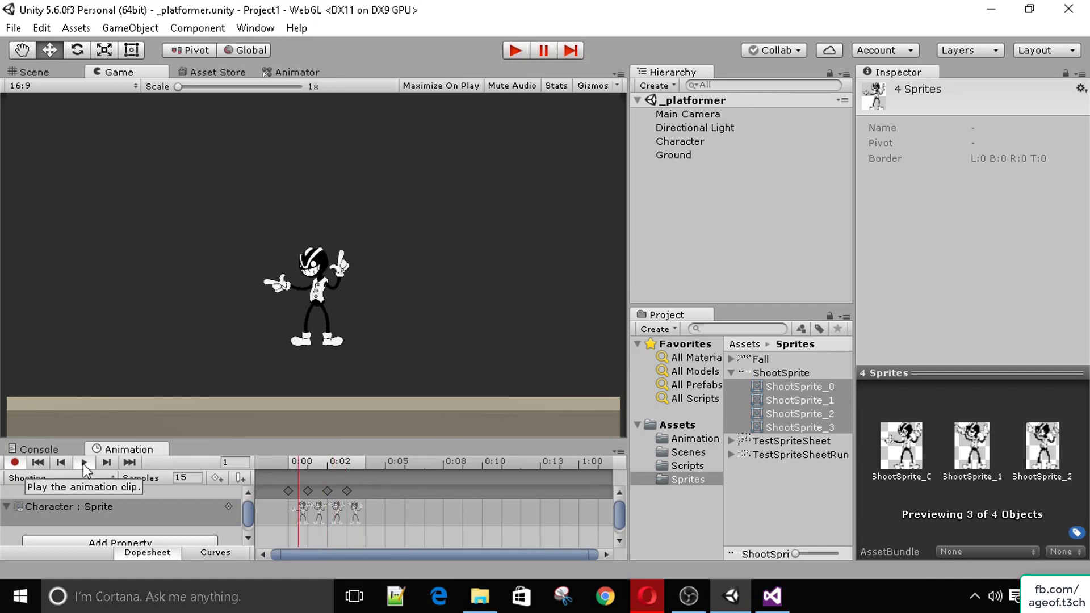
click(84, 462)
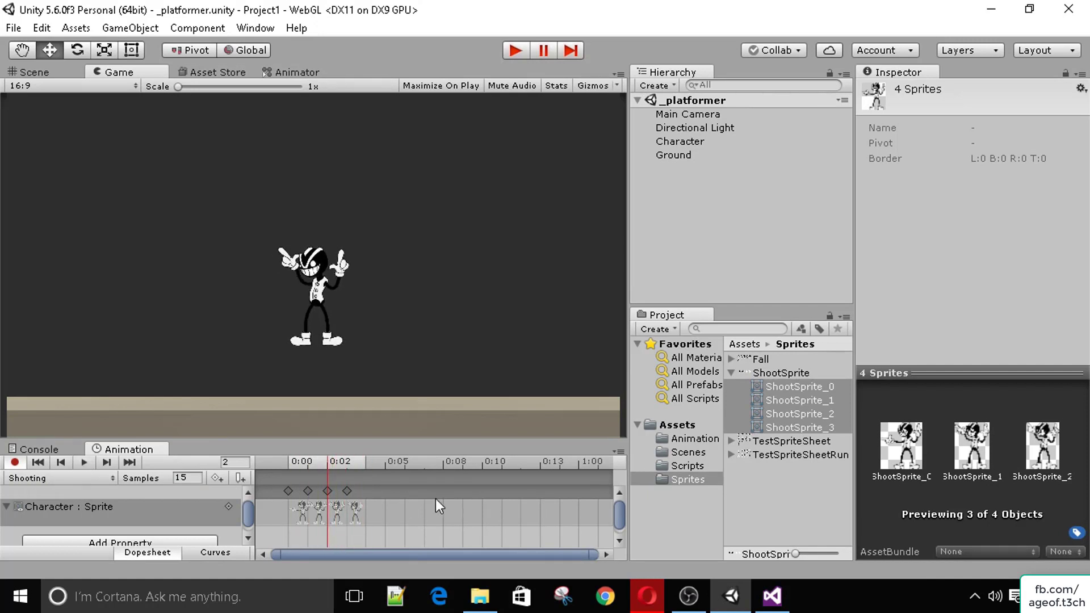
Step: Append ShootSprite_0 as a fifth keyframe after the last frame of the Shooting clip, preview the clip and end the preview
click(358, 508)
click(304, 517)
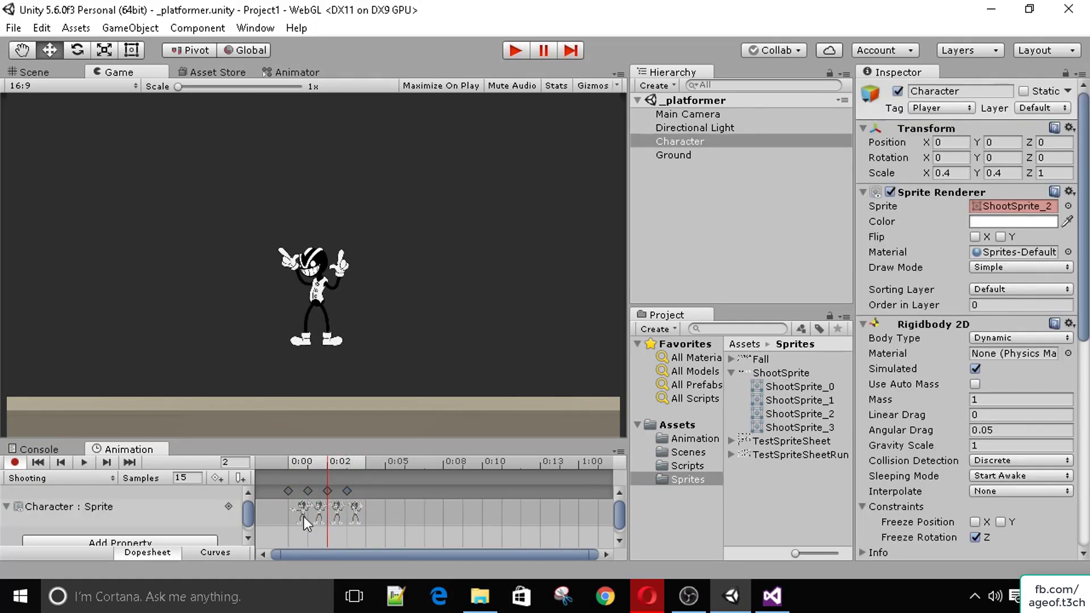
drag(772, 388, 370, 515)
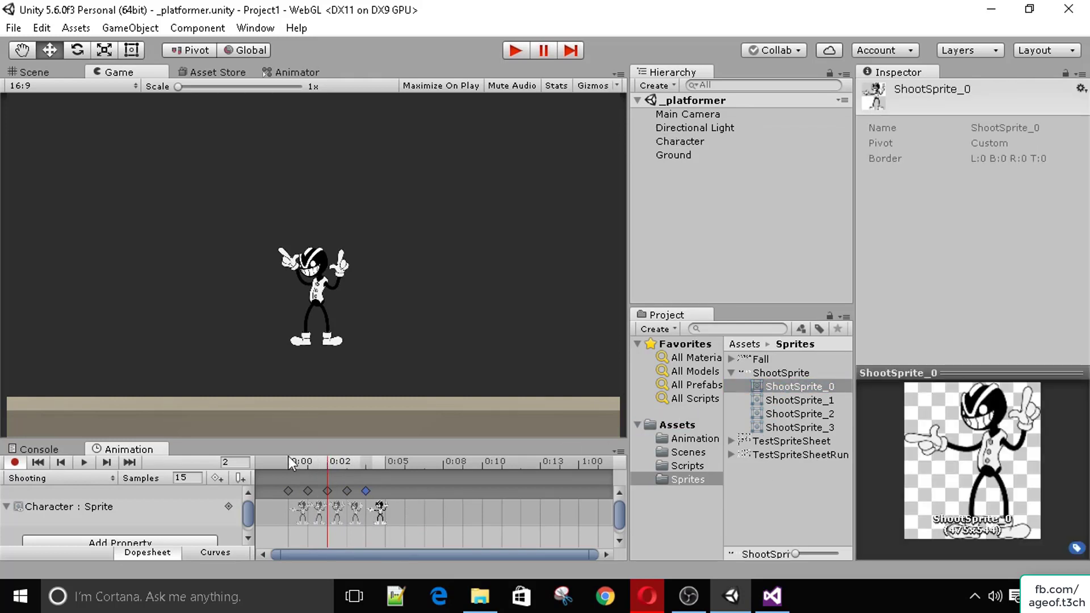
drag(296, 462, 373, 467)
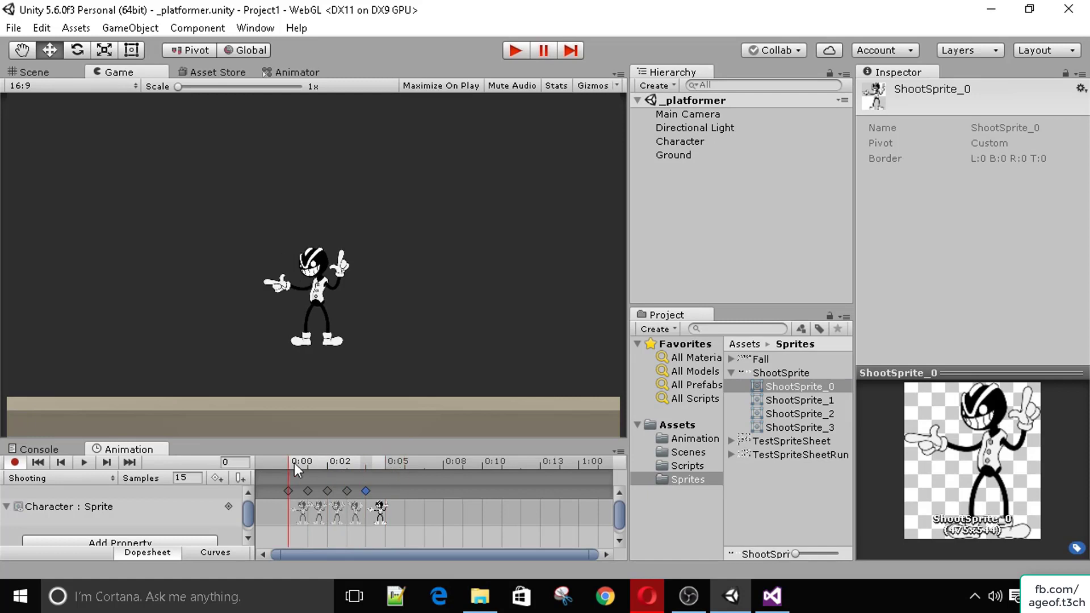
click(84, 462)
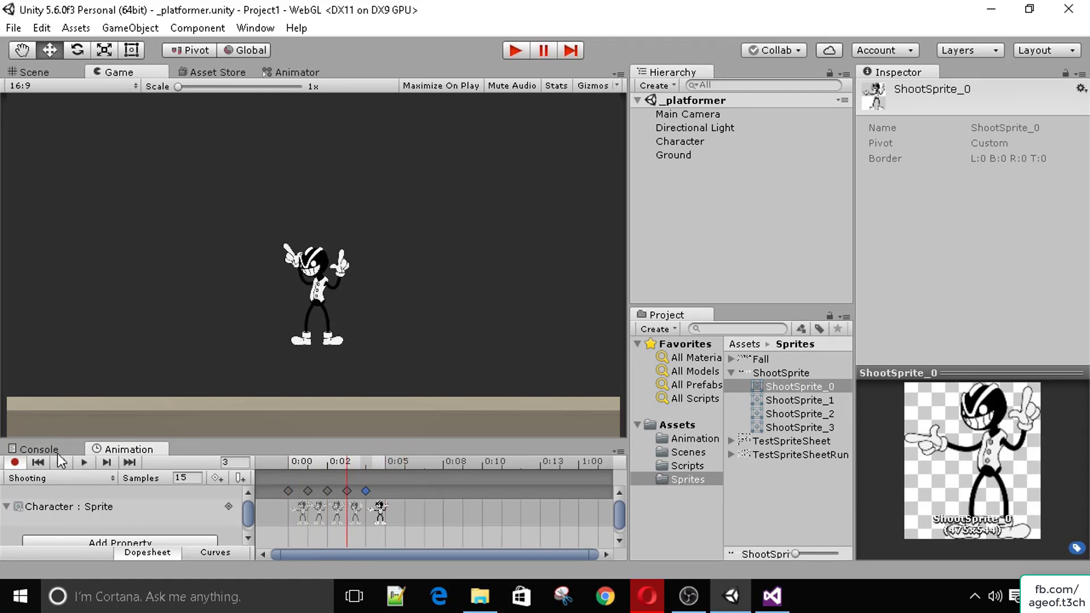
click(16, 450)
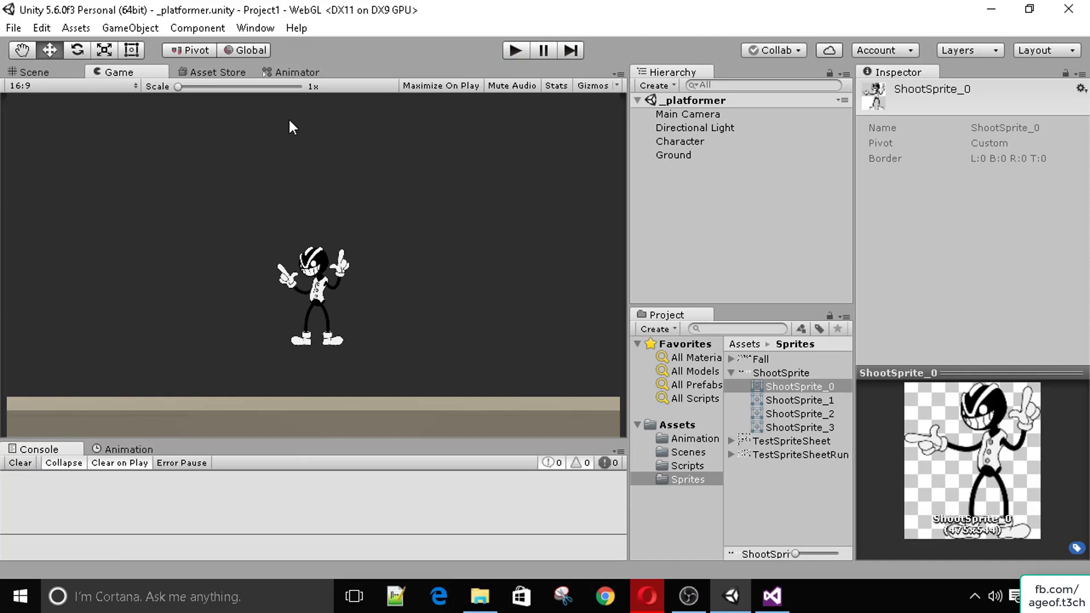
Step: Show the Character's Animator graph and place the Shooting state opposite Falling, on the other side of WalkAnim and IdleAnim
click(292, 73)
middle_drag(384, 272, 230, 233)
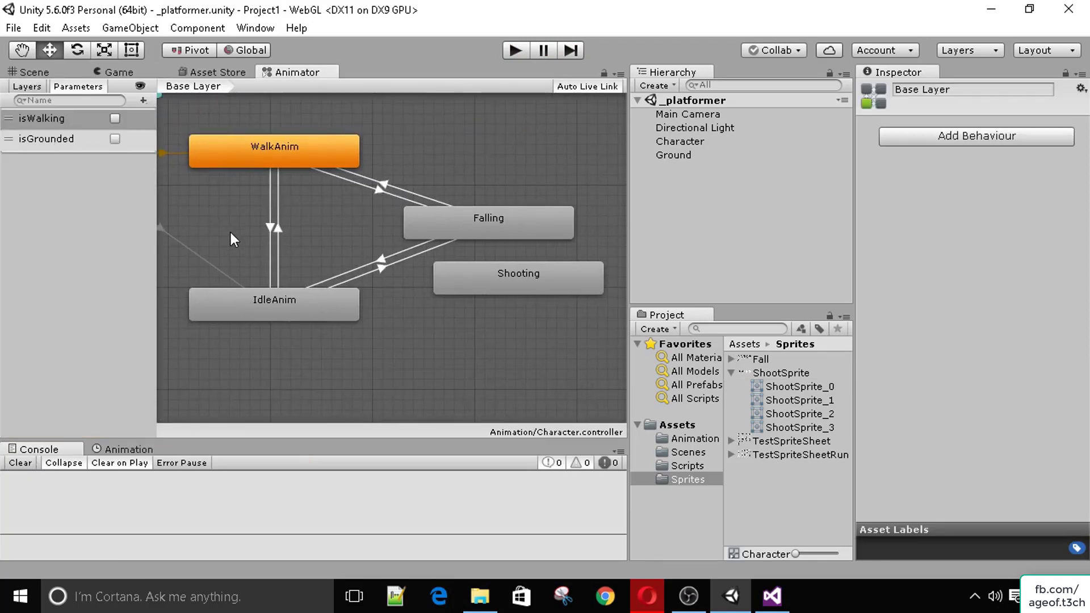
drag(516, 291, 229, 251)
drag(239, 202, 561, 252)
drag(455, 285, 344, 264)
alt+drag(484, 250, 328, 224)
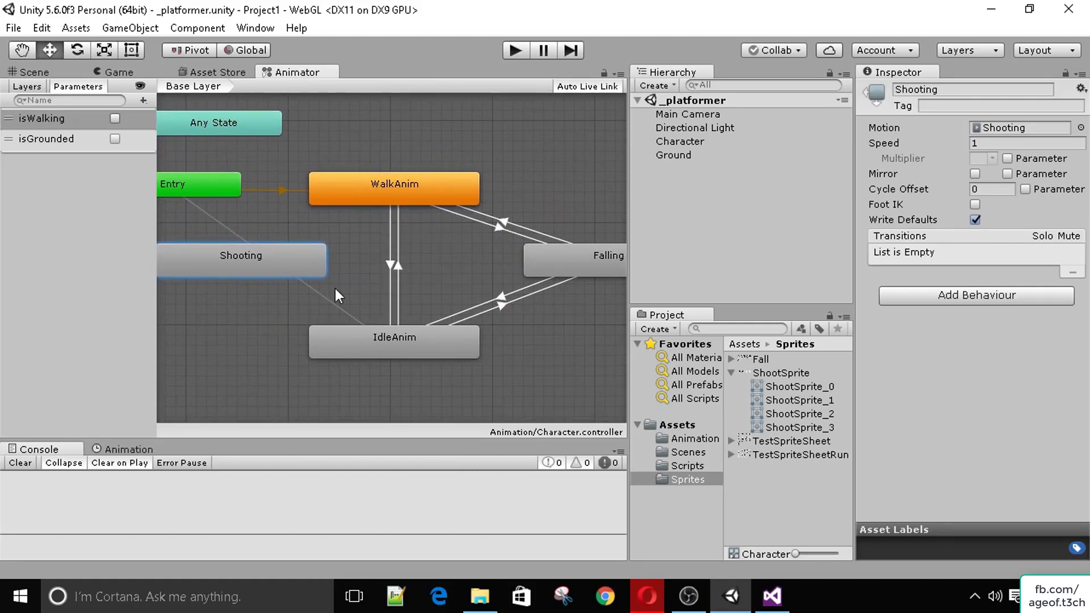
Step: Compare the Fall sprites with ShootSprite_0 and shift the Shooting state slightly farther from WalkAnim and IdleAnim
click(564, 266)
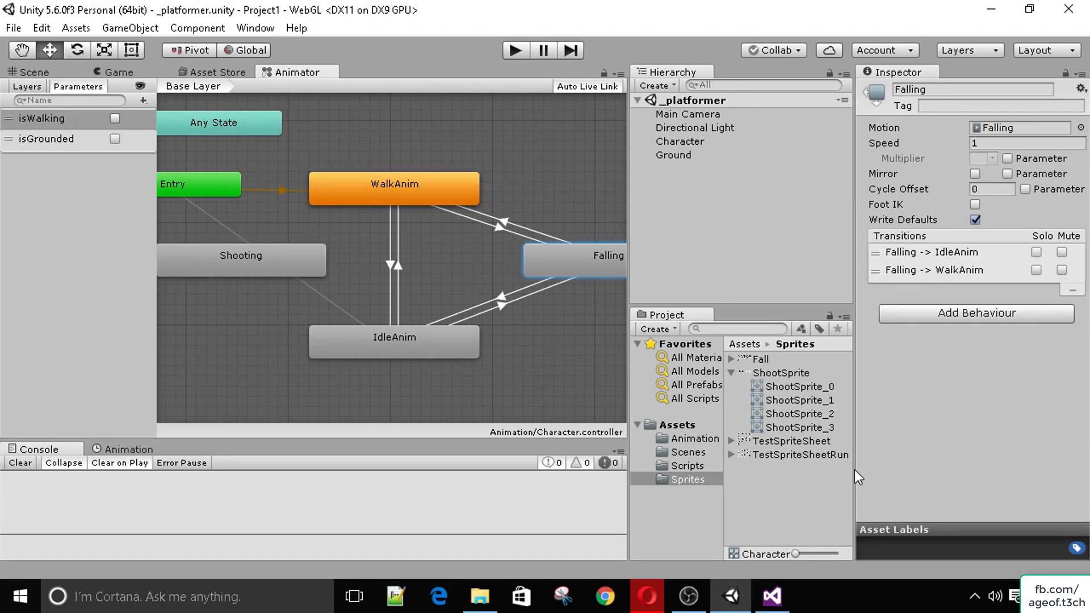
click(758, 358)
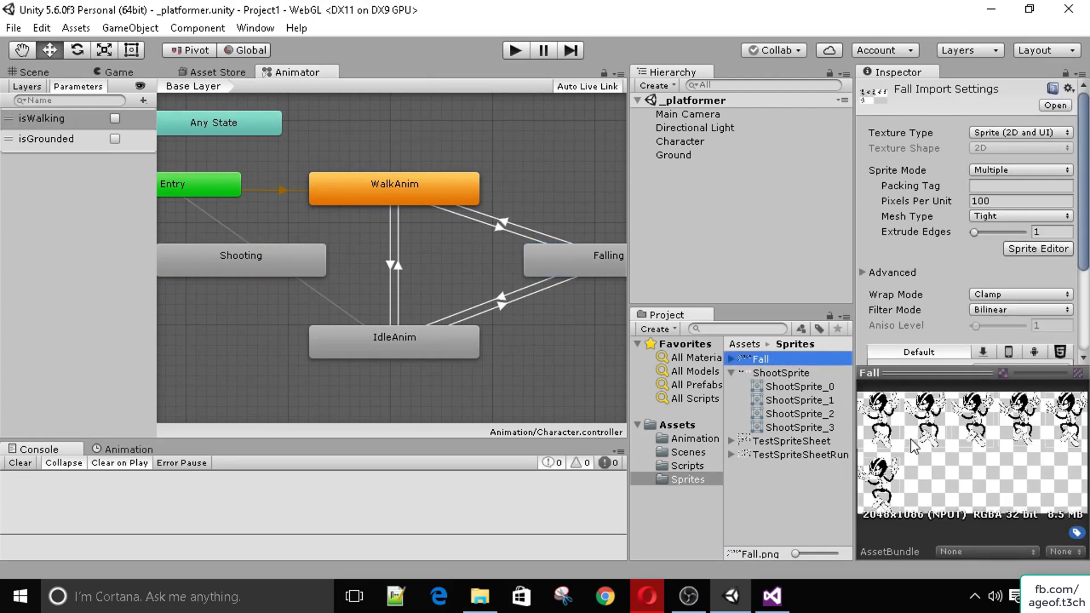
click(809, 387)
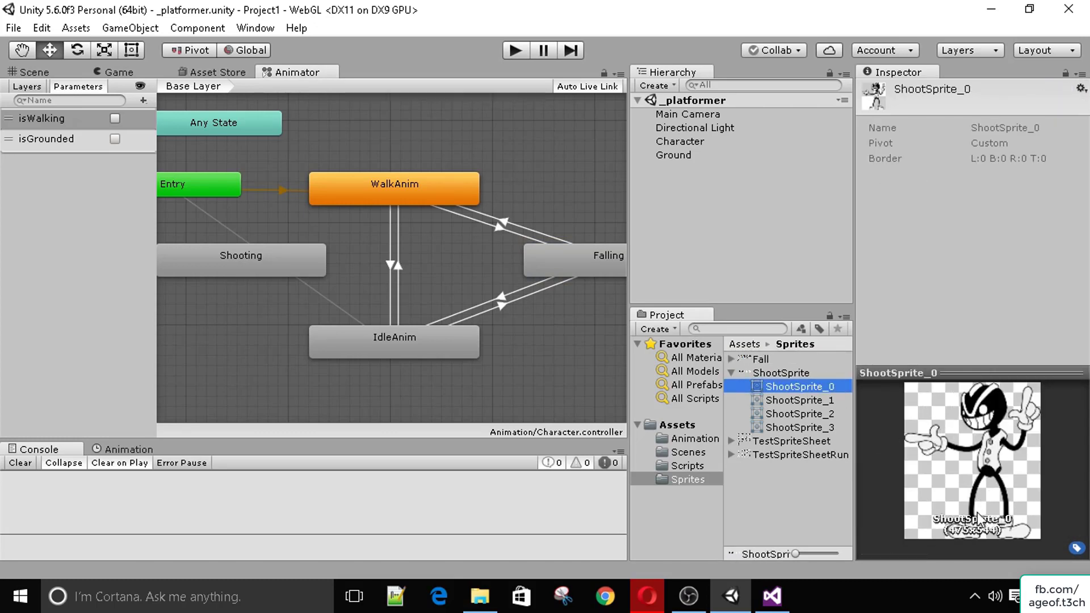
click(277, 270)
drag(297, 253, 284, 251)
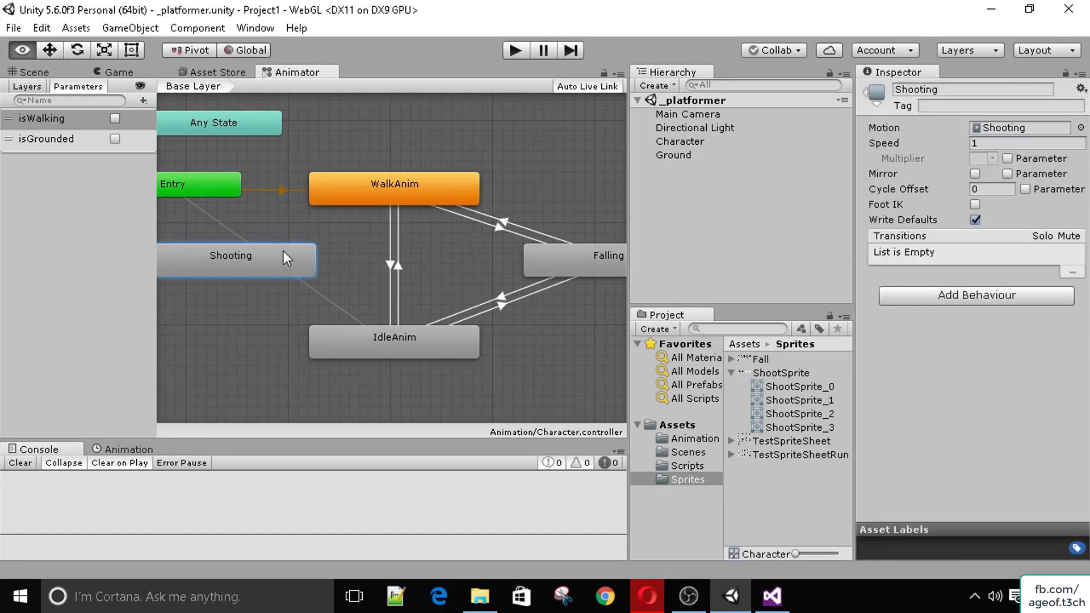
click(340, 203)
click(343, 339)
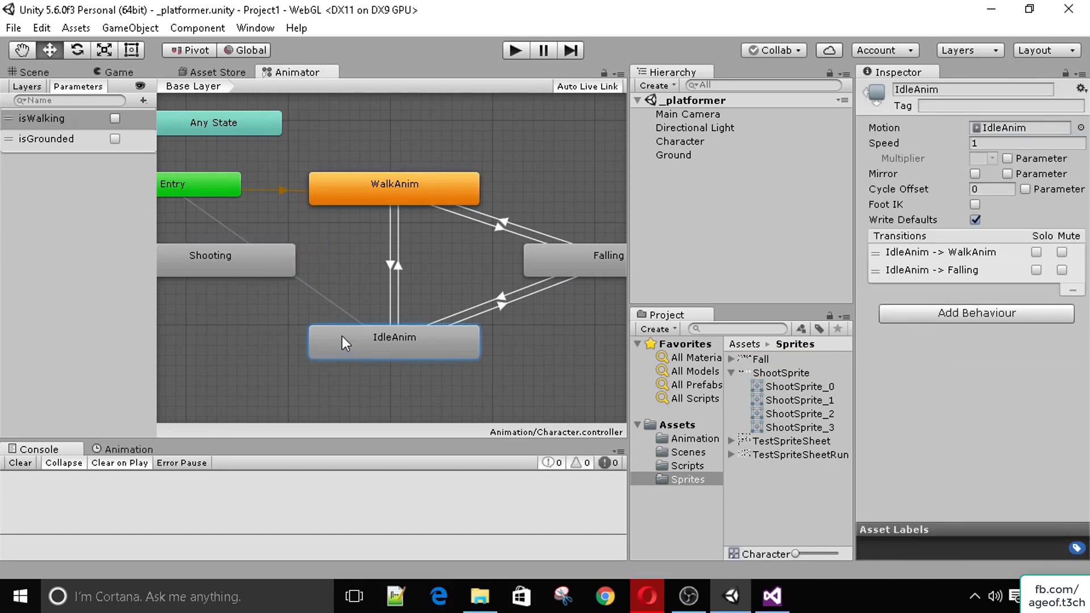
Step: Make transitions in both directions between the WalkAnim and Shooting states
click(356, 198)
right_click(358, 194)
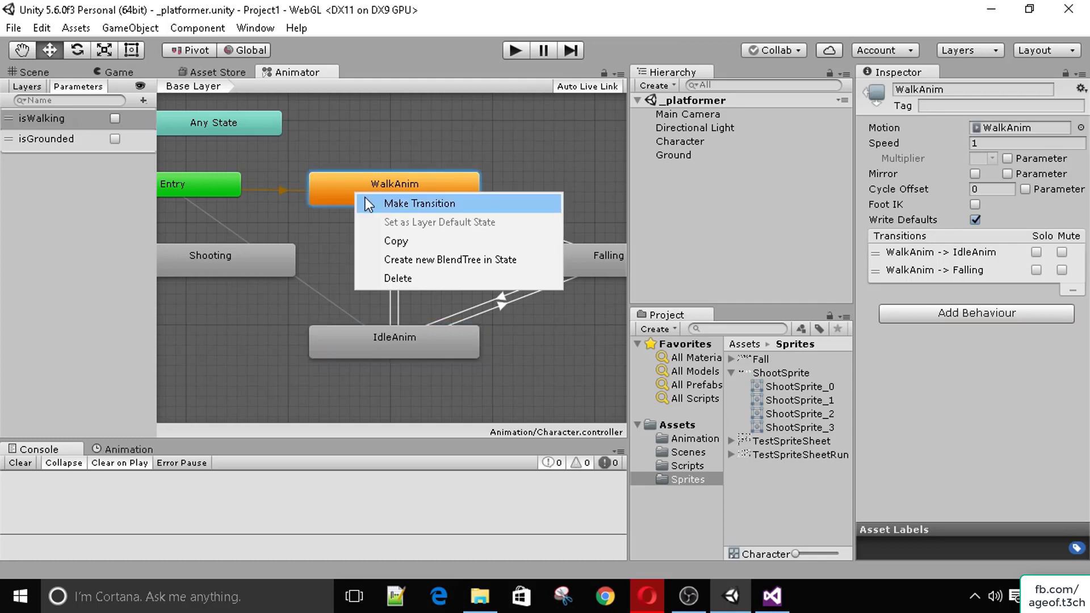
click(379, 203)
click(251, 261)
right_click(251, 261)
click(271, 271)
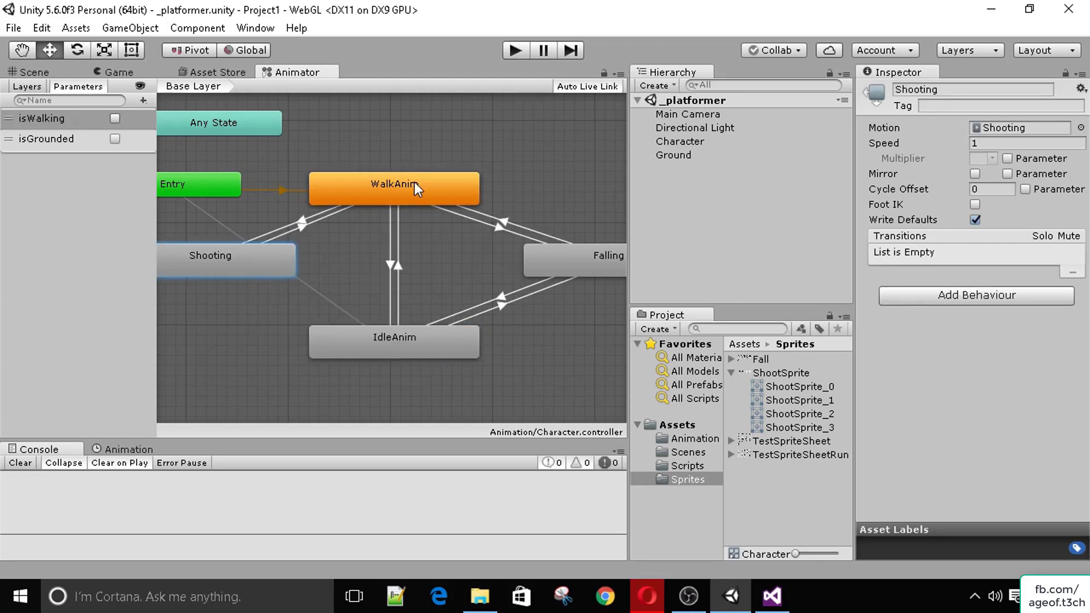
click(414, 182)
Step: Make transitions in both directions between the IdleAnim and Shooting states
right_click(359, 331)
click(393, 341)
click(251, 265)
right_click(232, 263)
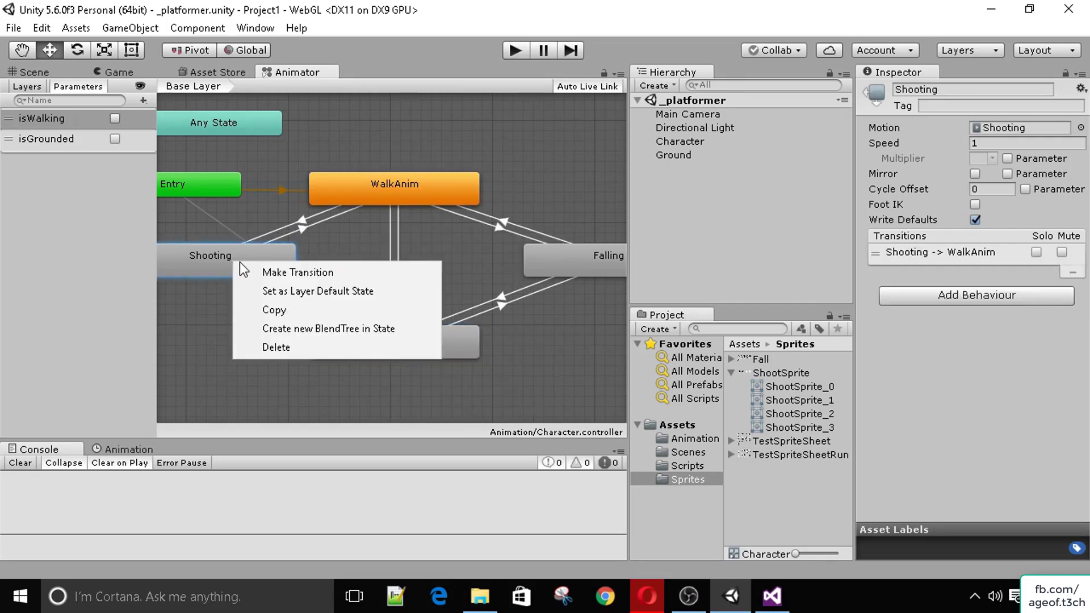
click(255, 271)
click(405, 353)
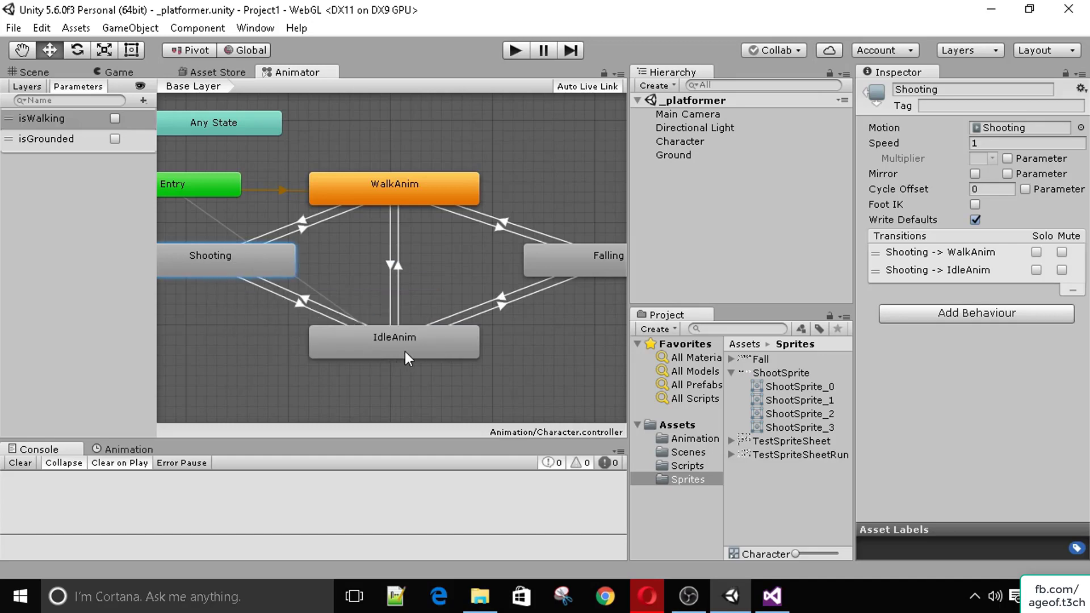
Step: For the WalkAnim to Shooting transition, disable Has Exit Time and Fixed Duration and set the transition duration to 0
click(303, 221)
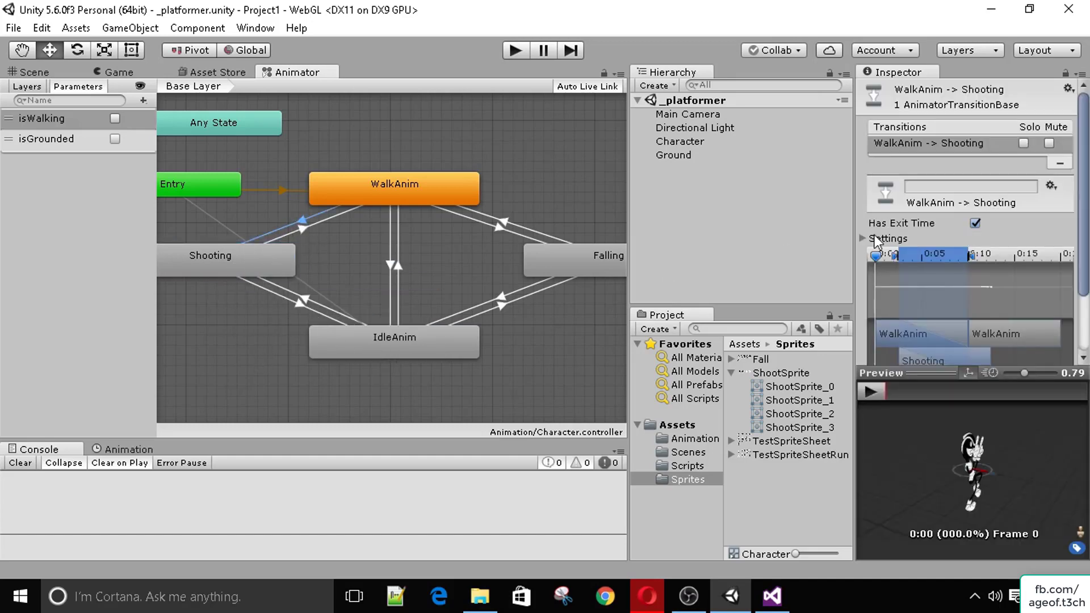
click(975, 223)
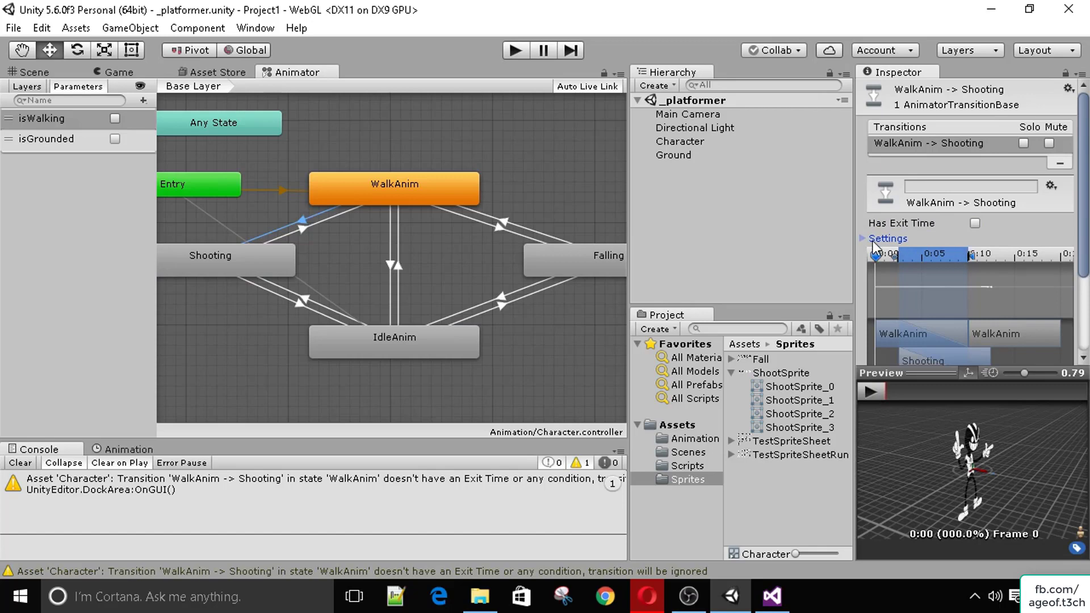
click(876, 238)
click(987, 283)
text(0)
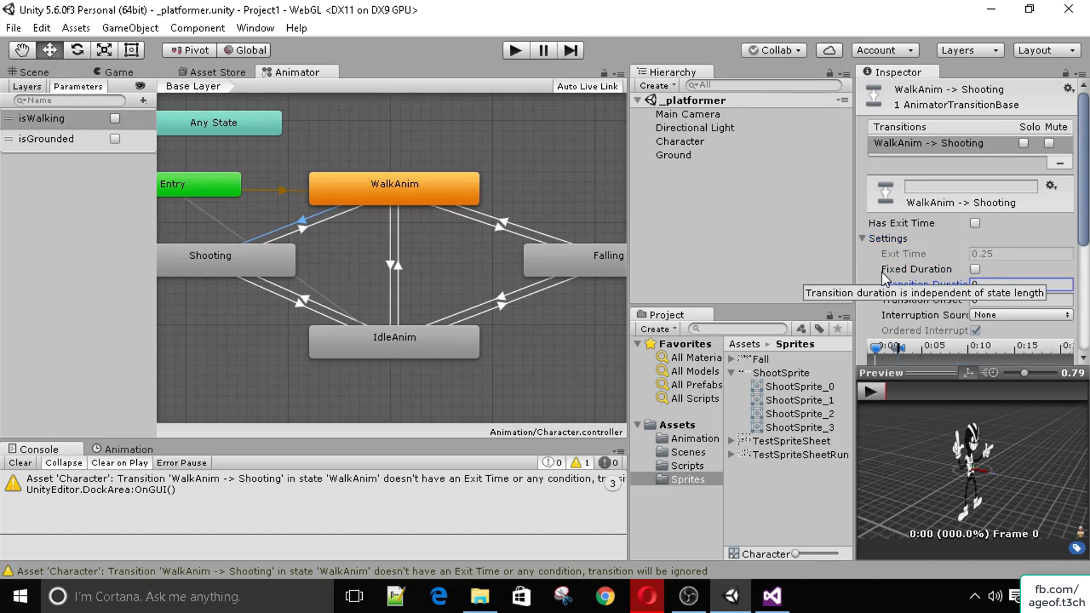
Step: For the Shooting to WalkAnim transition, disable Has Exit Time and Fixed Duration and set the transition duration to 0
click(321, 221)
click(974, 223)
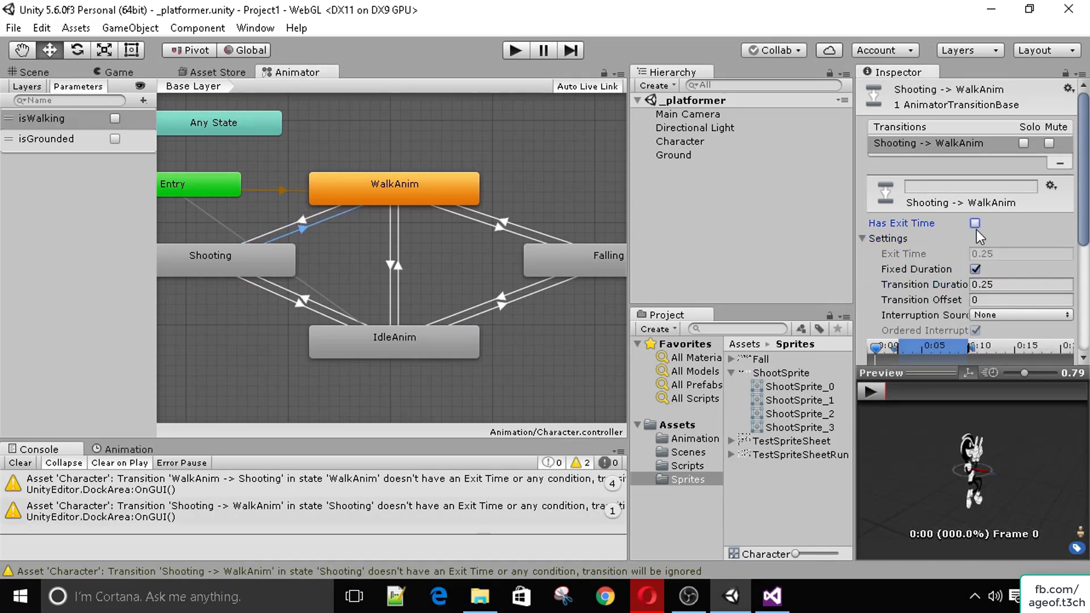
click(975, 270)
click(990, 284)
text(0)
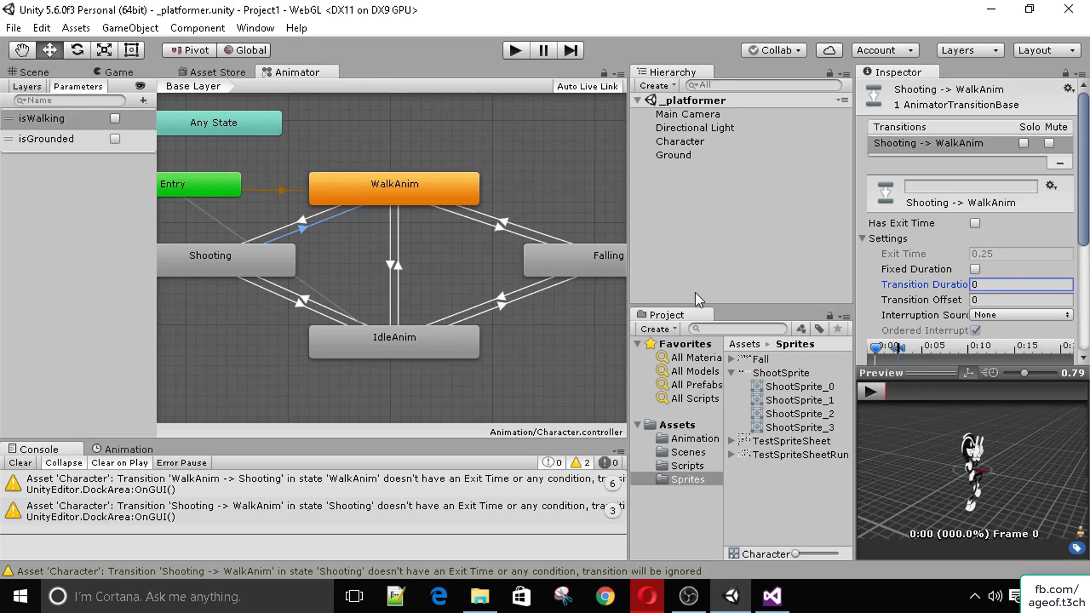
Step: For the IdleAnim to Shooting transition, disable Has Exit Time and Fixed Duration and set the transition duration to 0
click(308, 302)
click(975, 223)
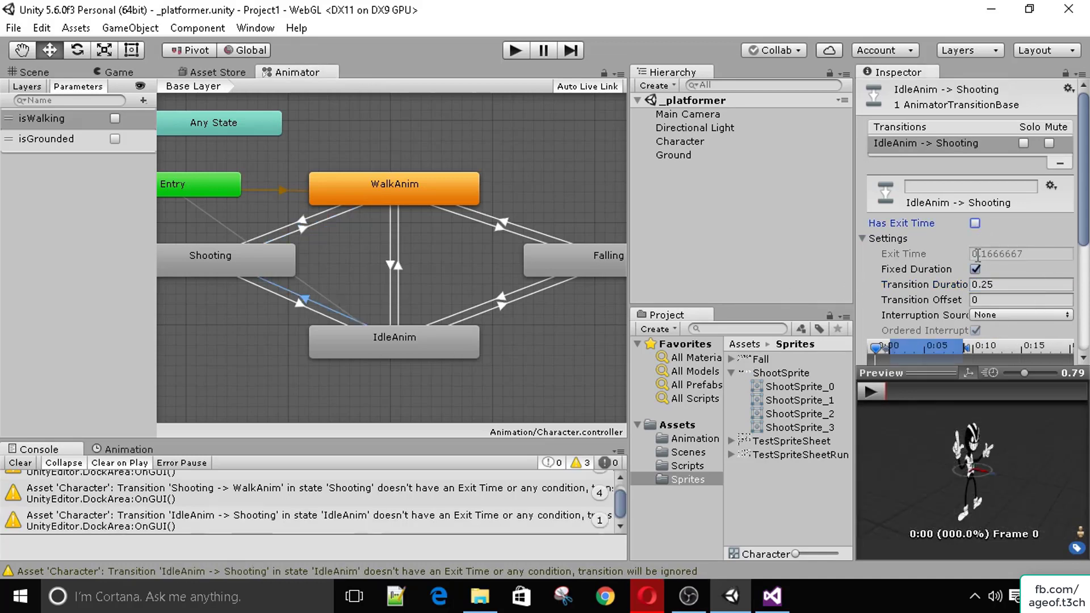
click(991, 284)
click(975, 269)
click(990, 284)
text(0)
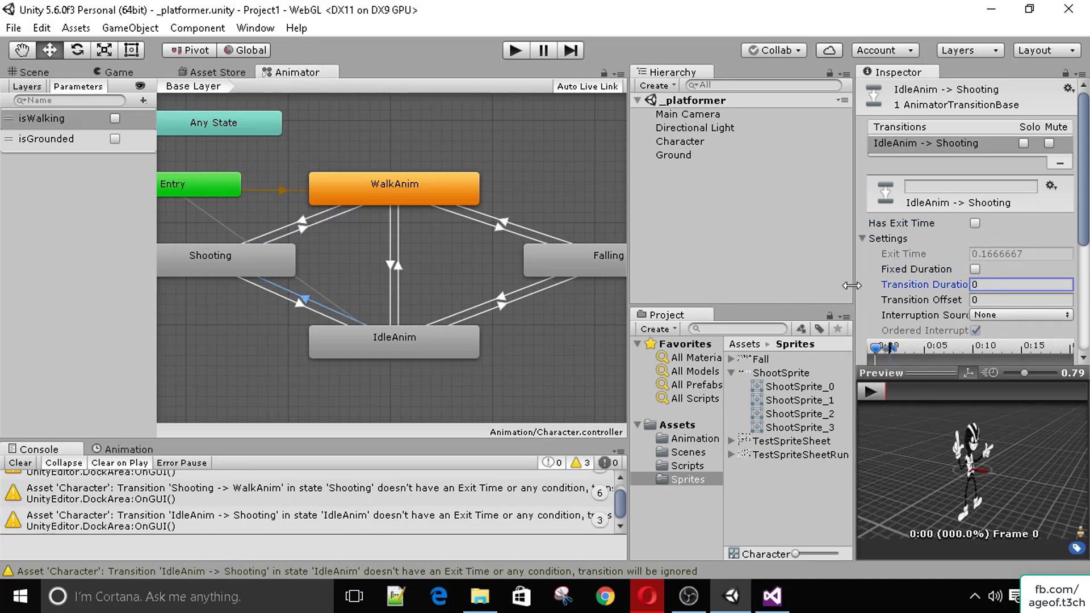
key(Return)
Step: For the Shooting to IdleAnim transition, disable Has Exit Time and Fixed Duration, set the transition duration to 0, and clear the console
click(312, 306)
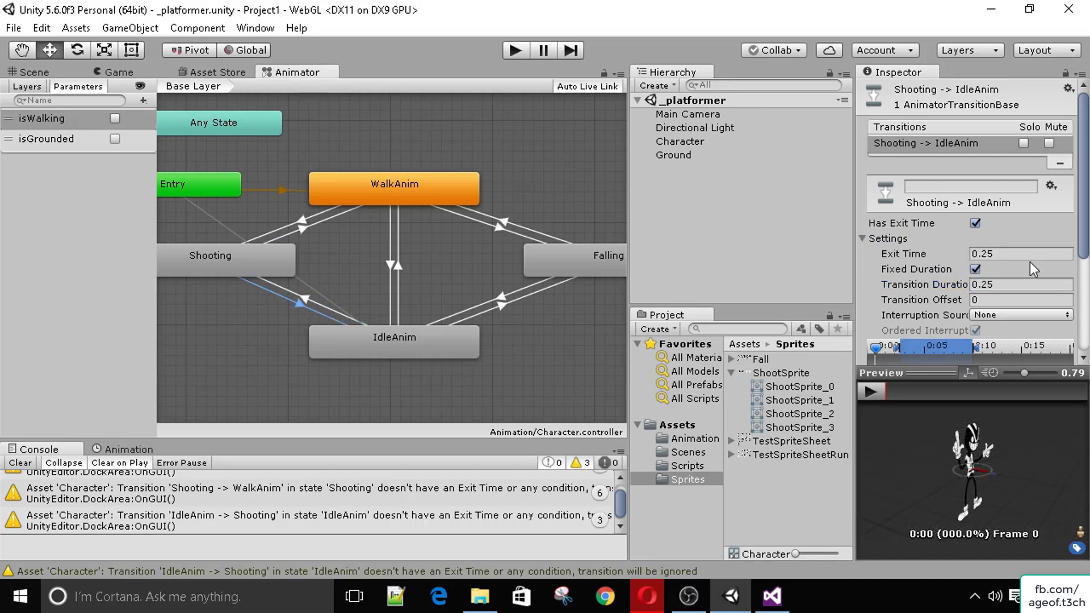
click(974, 224)
click(974, 269)
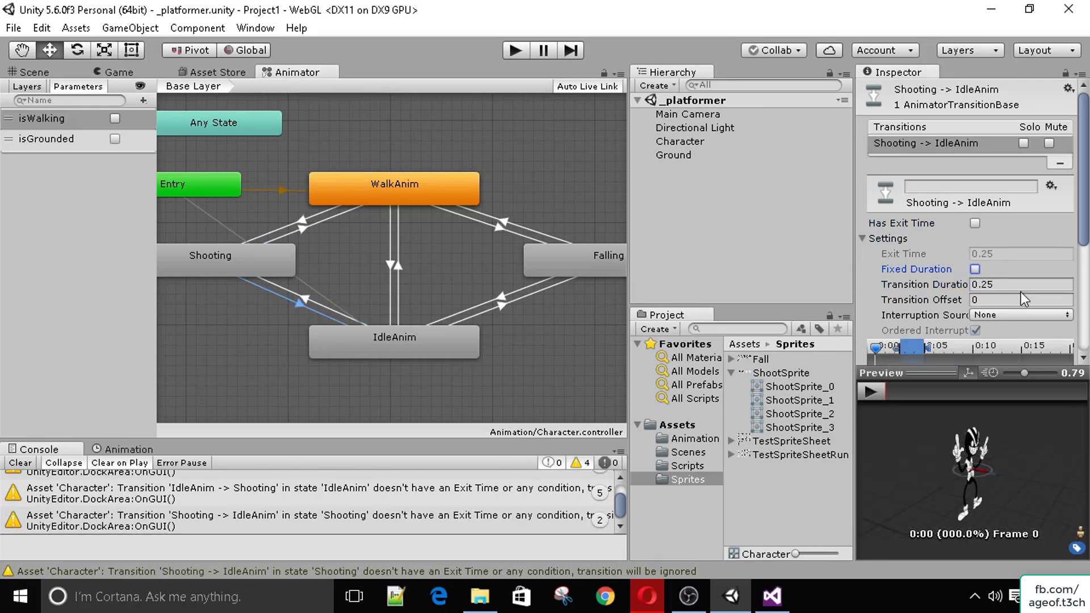
click(993, 284)
text(0)
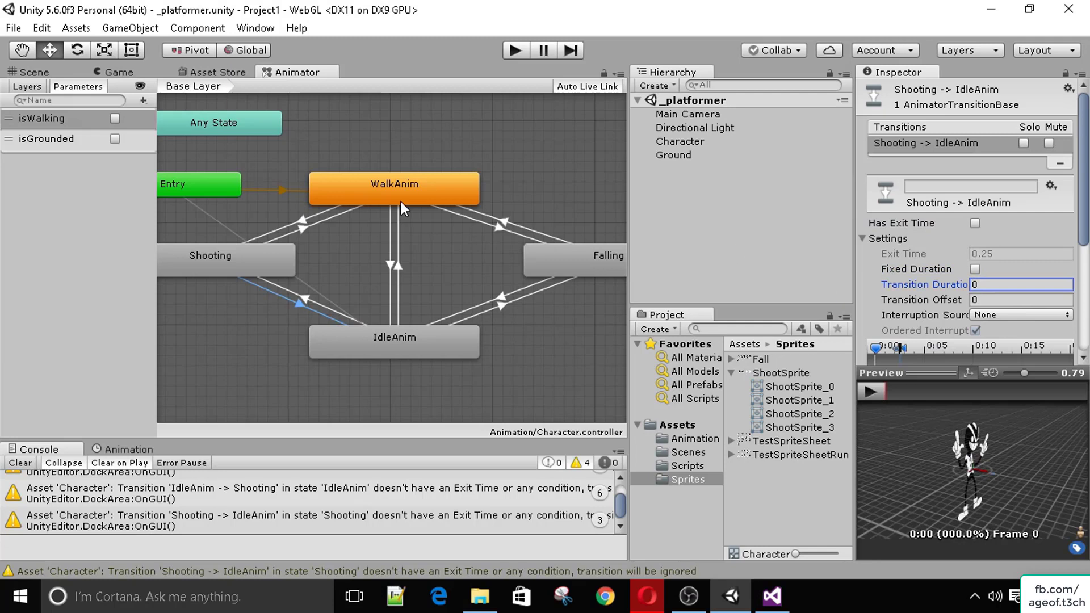
click(29, 463)
Step: Add a Bool parameter named isShooting to the Animator
click(285, 224)
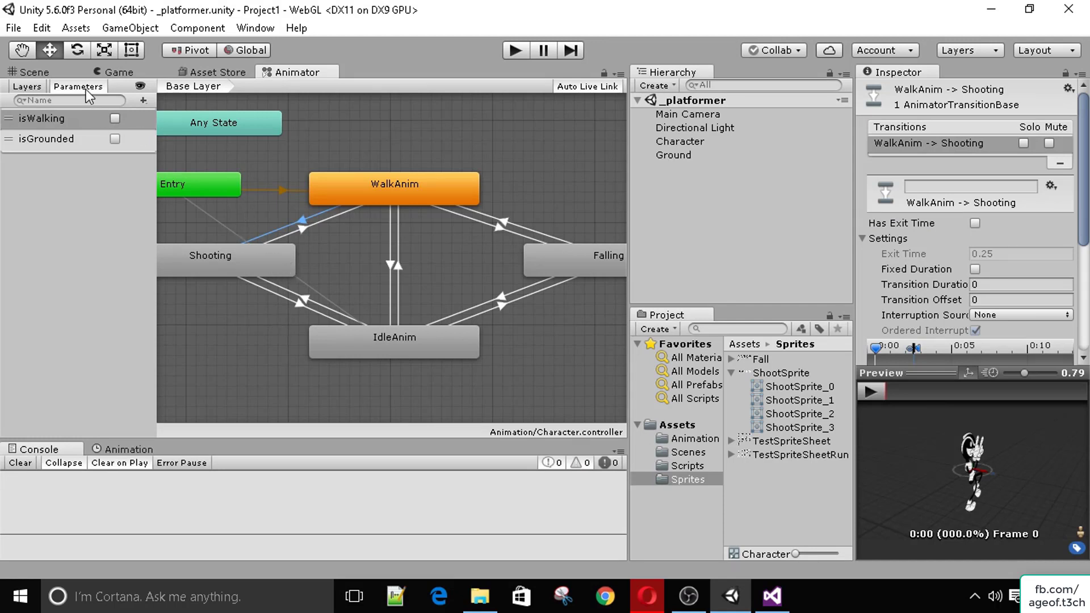
click(143, 100)
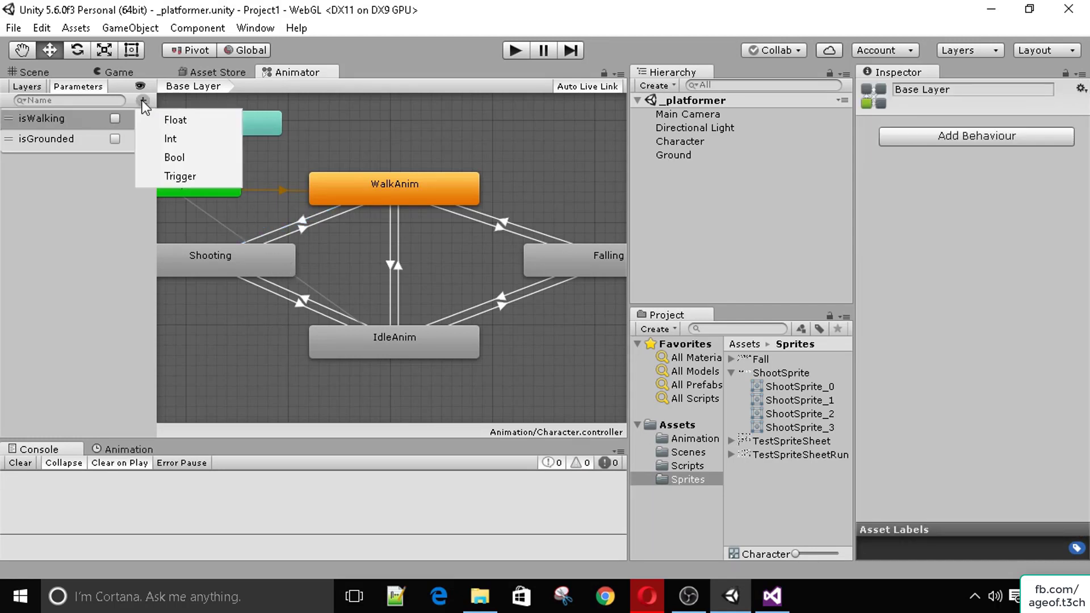
click(170, 157)
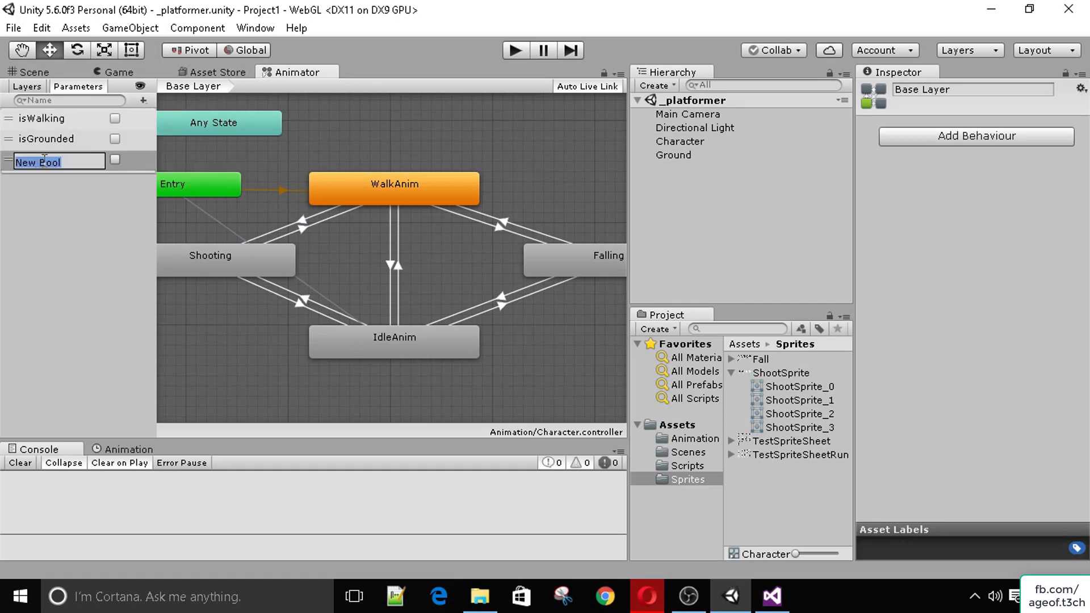
text(isShooting)
key(Return)
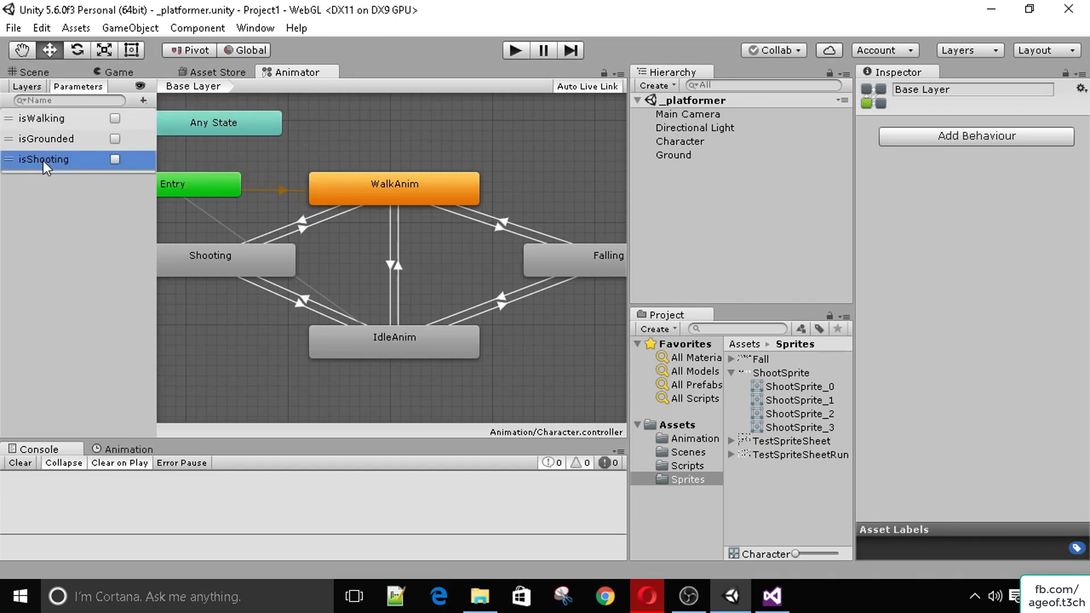
Step: Add an isShooting true condition to the WalkAnim to Shooting transition
click(294, 227)
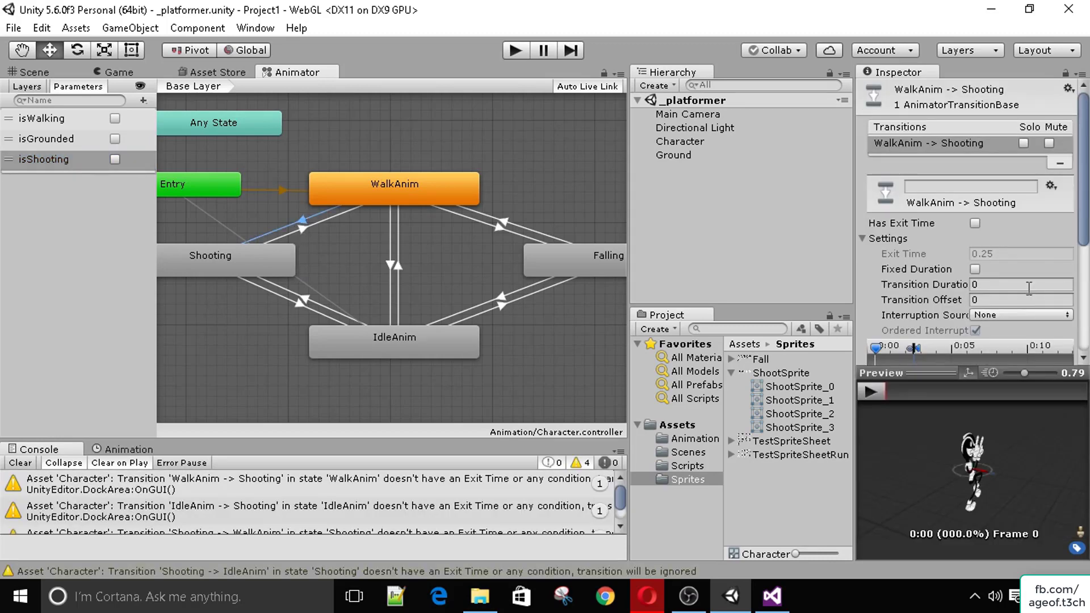
scroll(1086, 181, down, 5)
click(1038, 308)
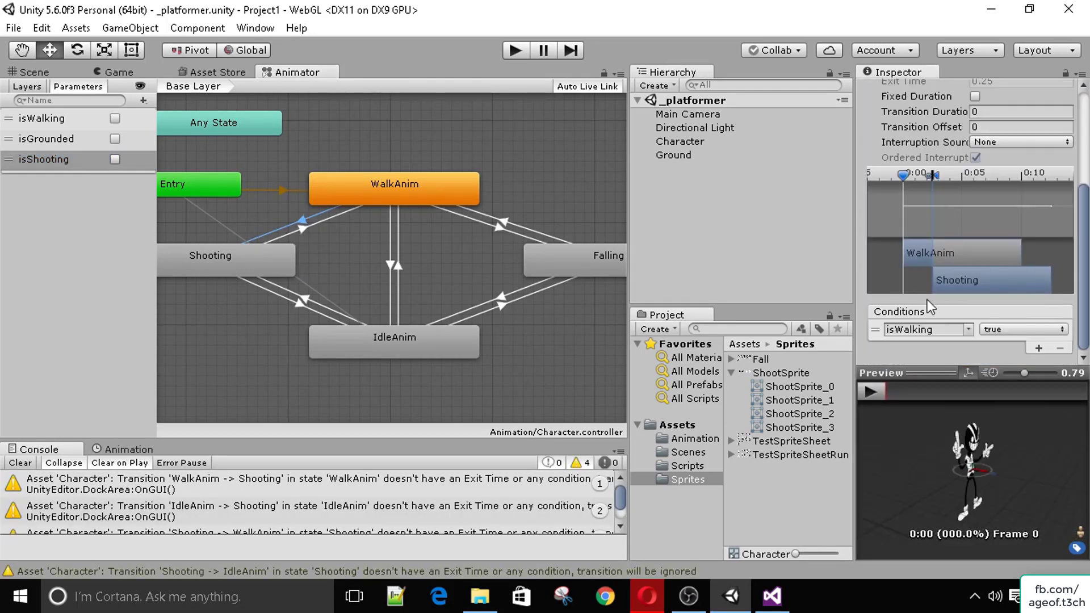
click(974, 328)
click(999, 385)
Step: Give the Shooting to WalkAnim transition the conditions isShooting false and isWalking true
click(335, 214)
click(1036, 347)
click(971, 331)
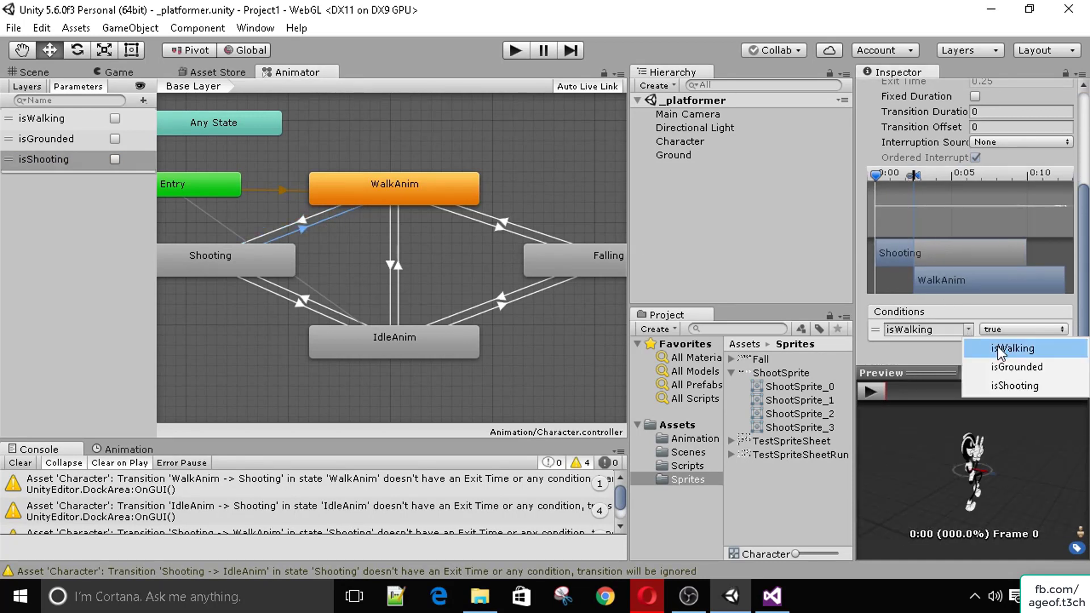
click(1003, 385)
click(1016, 329)
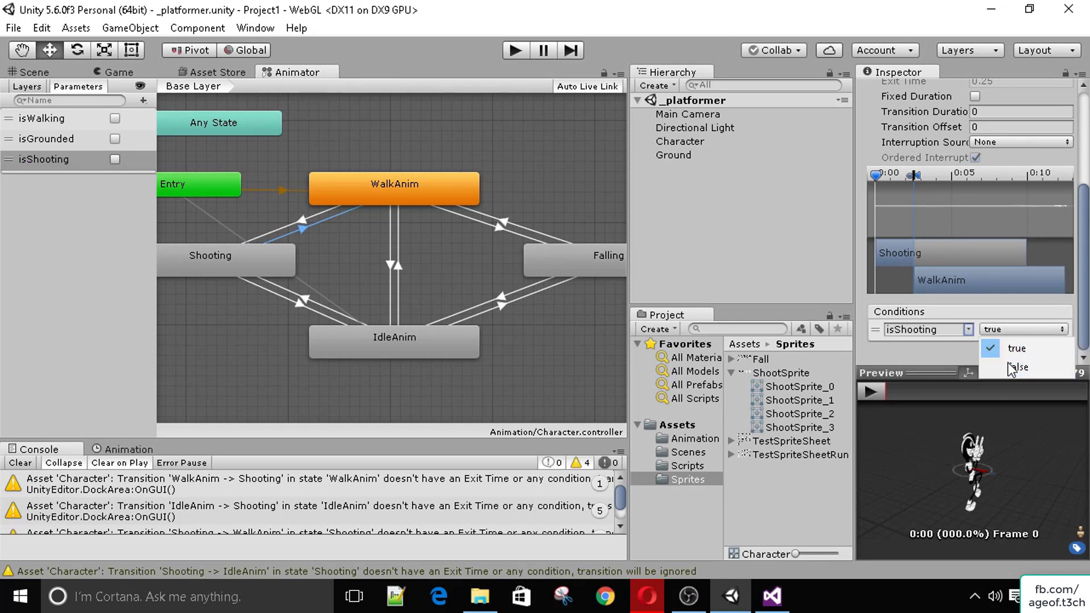
click(1011, 368)
click(1036, 347)
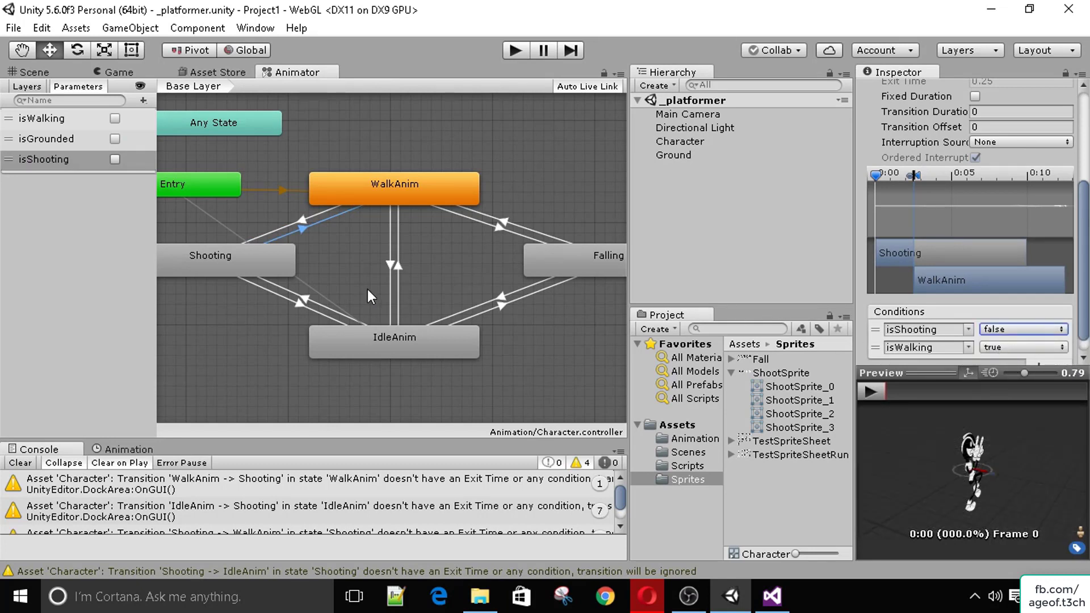
Step: Add an isShooting true condition to the IdleAnim to Shooting transition
click(311, 302)
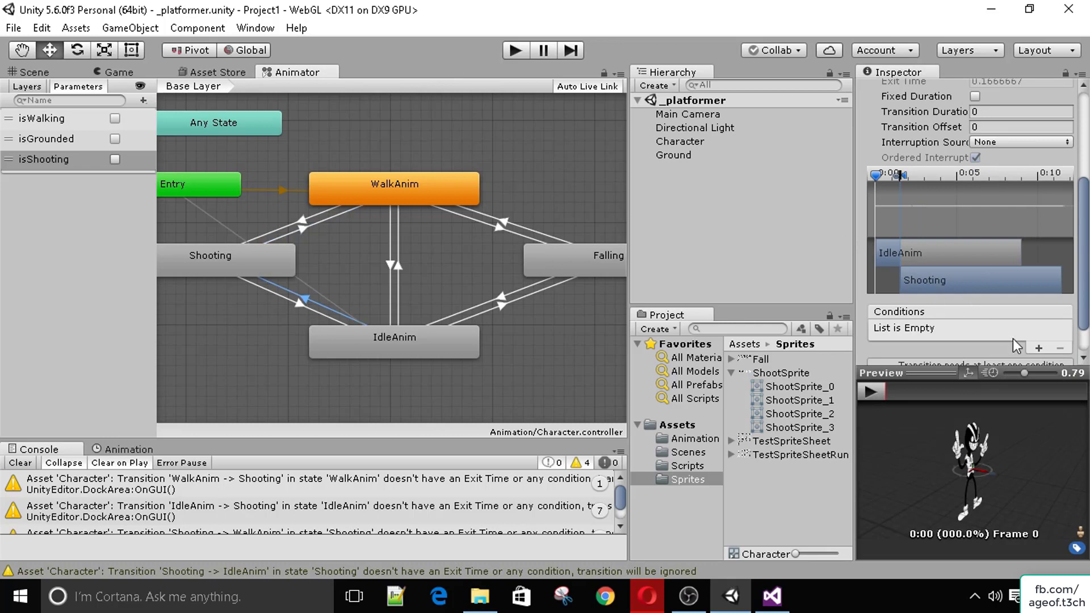
click(1038, 347)
click(966, 332)
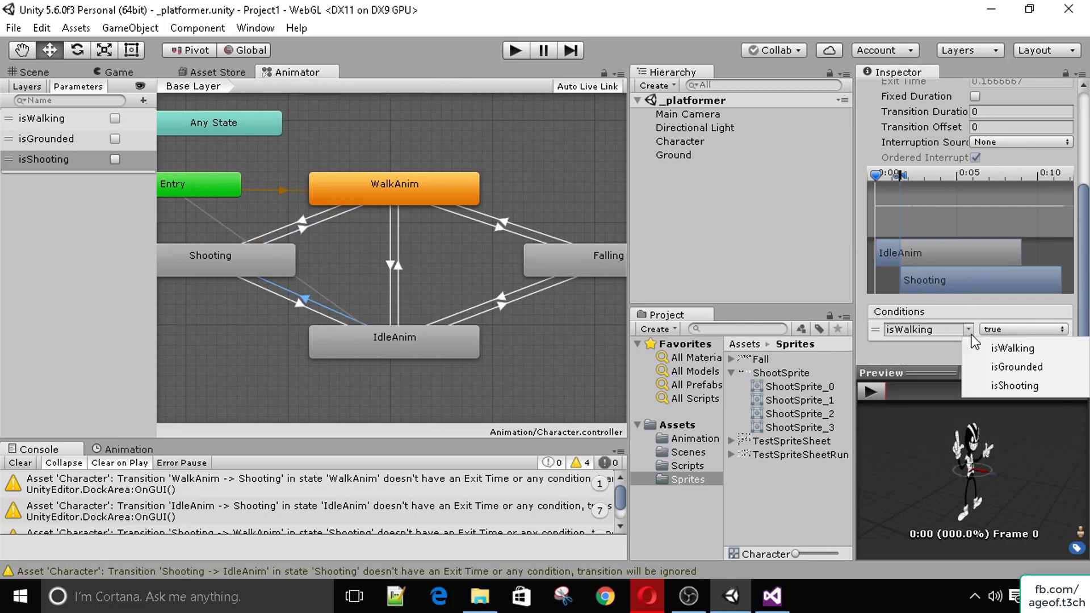
click(1000, 382)
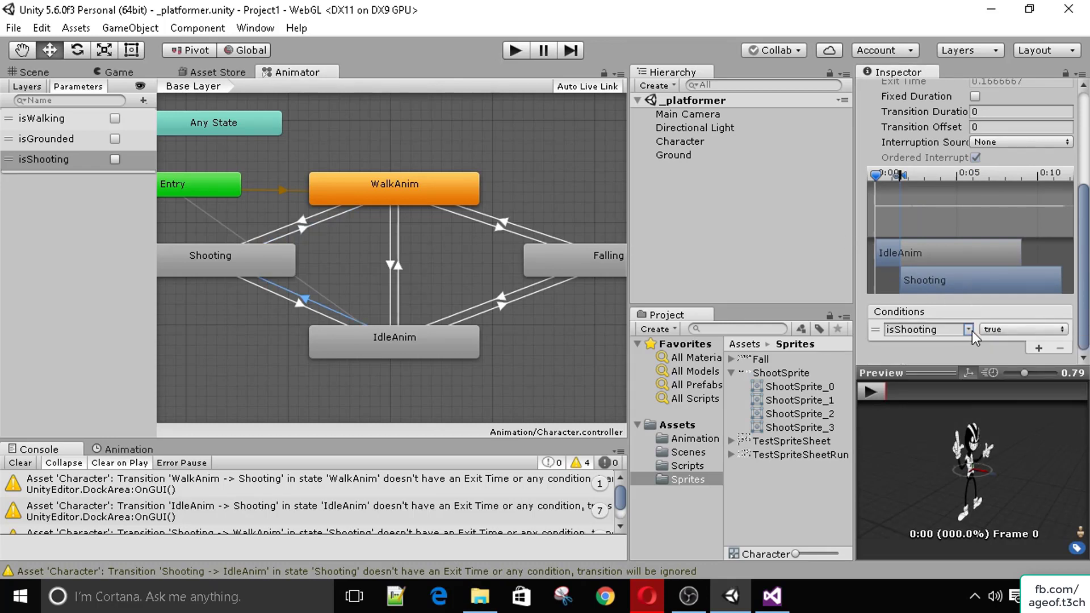
Step: Give the Shooting to IdleAnim transition the conditions isShooting false and isWalking false, and clear the console
click(278, 295)
click(1038, 347)
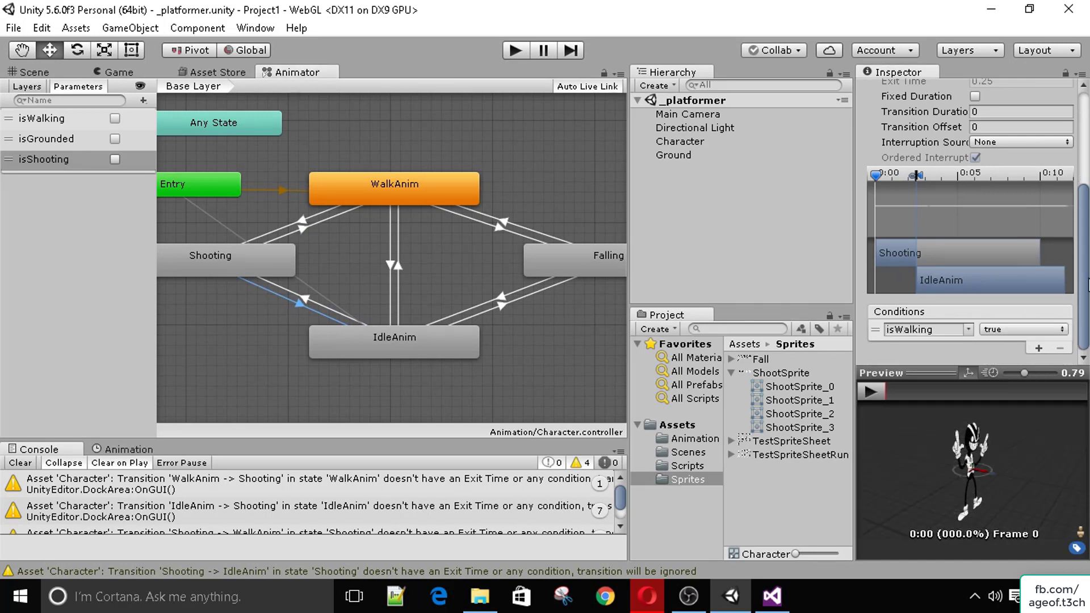
click(966, 332)
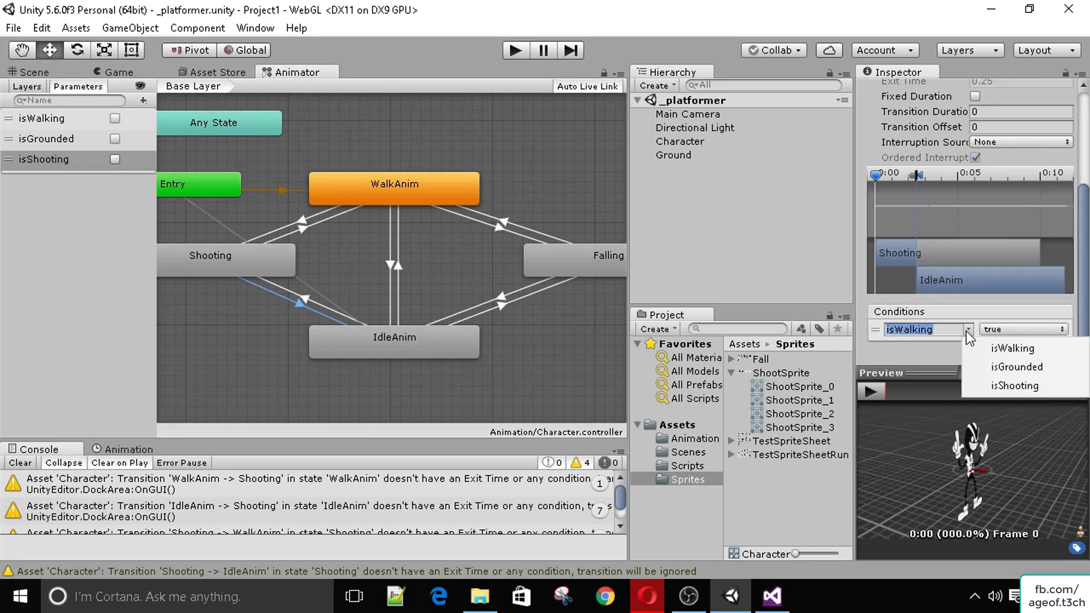
click(1001, 382)
click(1011, 331)
click(1020, 365)
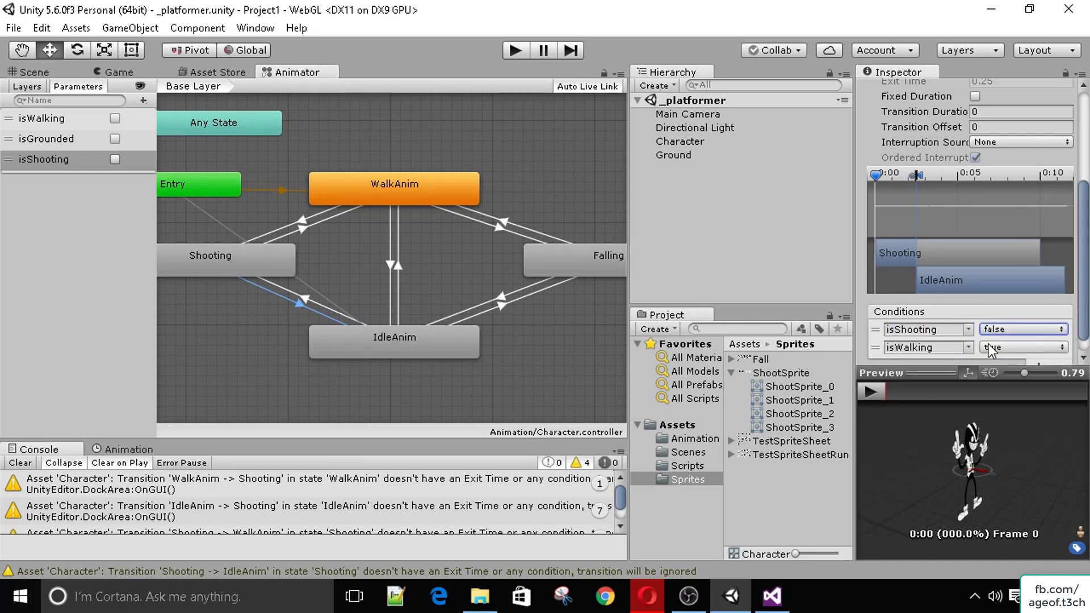
click(1010, 350)
click(1010, 382)
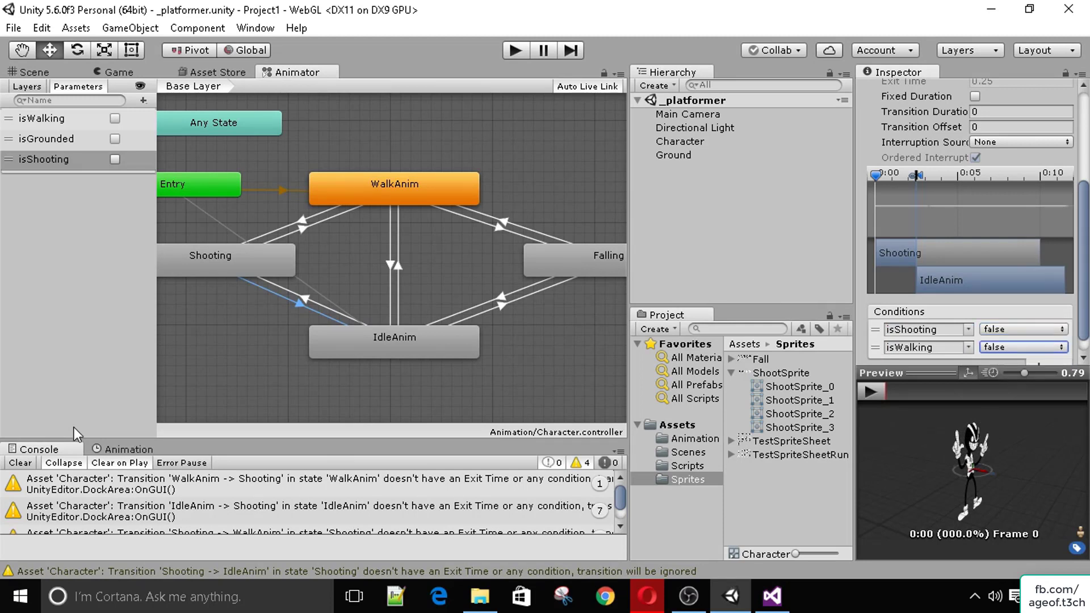
click(17, 463)
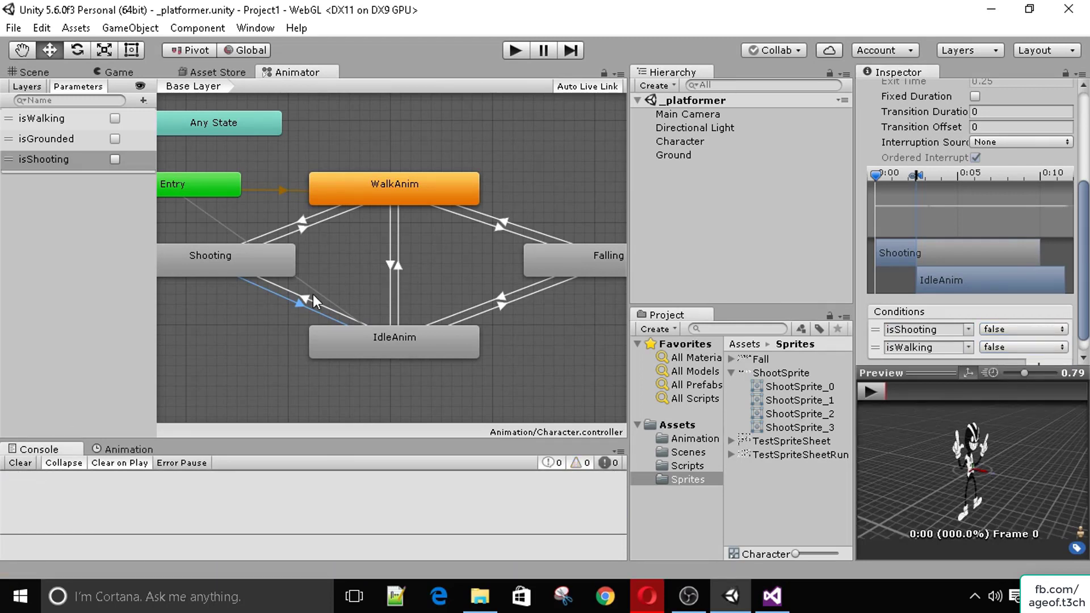
Step: Look over the state graph and show the character in the Game view
mouse_move(341, 260)
middle_down()
mouse_move(318, 274)
mouse_move(347, 280)
middle_up()
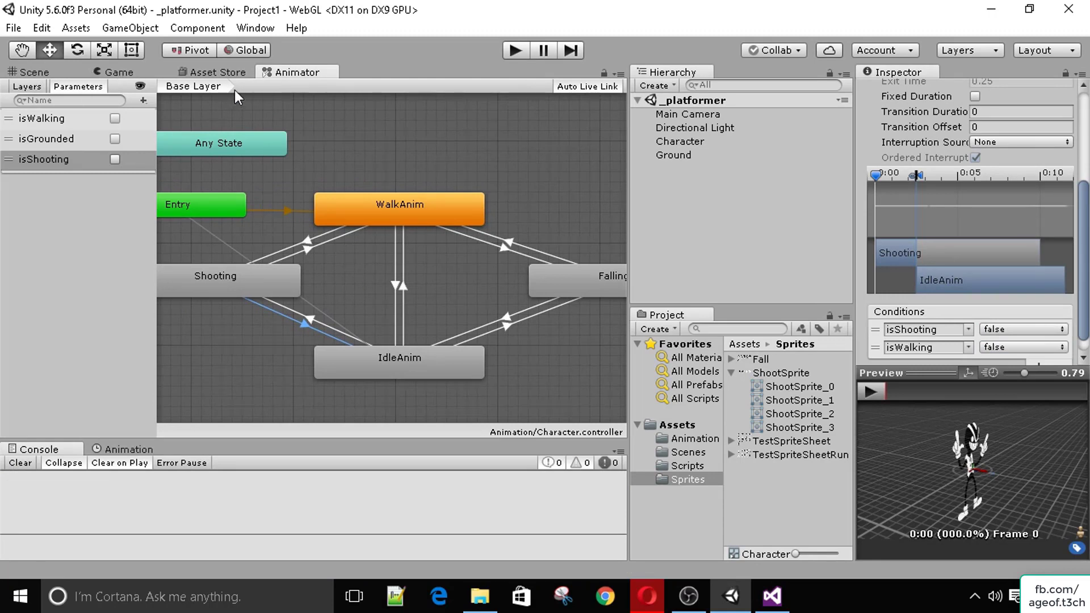
scroll(336, 206, down, 3)
scroll(336, 206, up, 4)
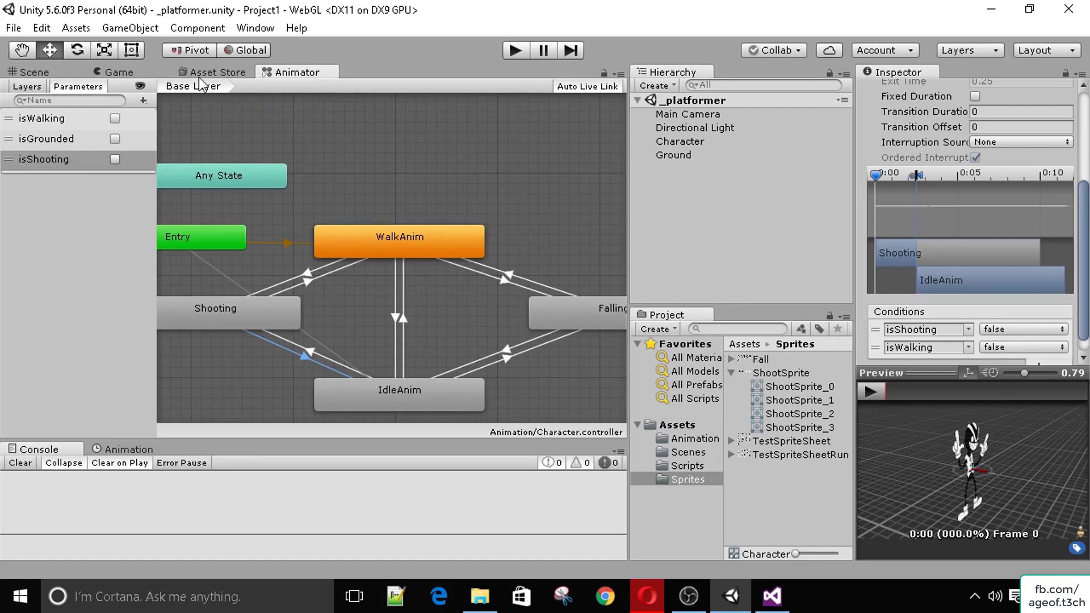
click(695, 127)
click(111, 72)
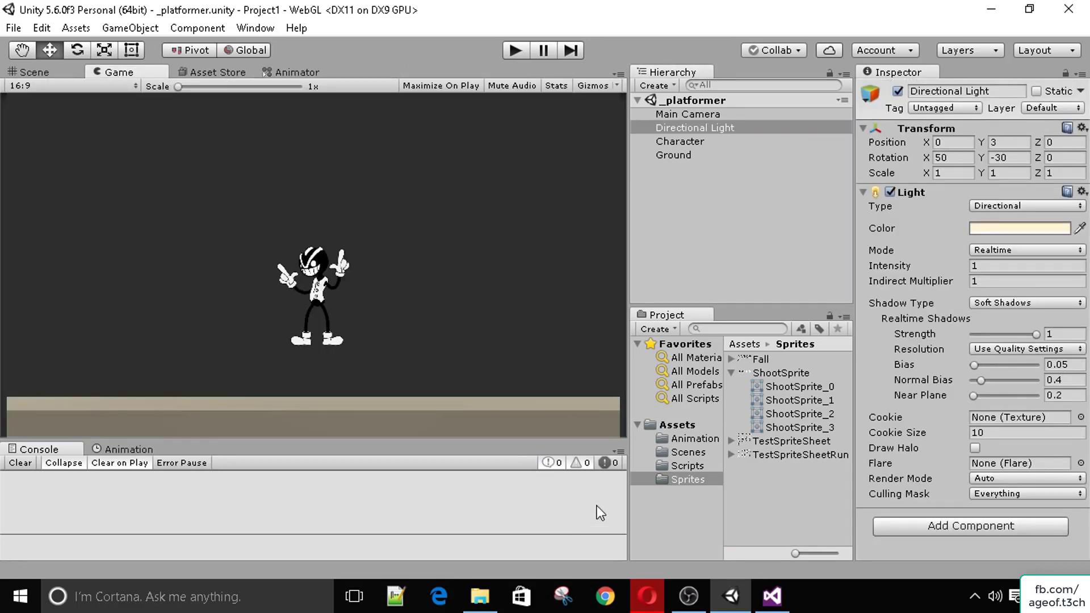
Step: Switch to PlayerCharacter2D.cs in Visual Studio and indent the blank first line inside the Movement() method
click(772, 596)
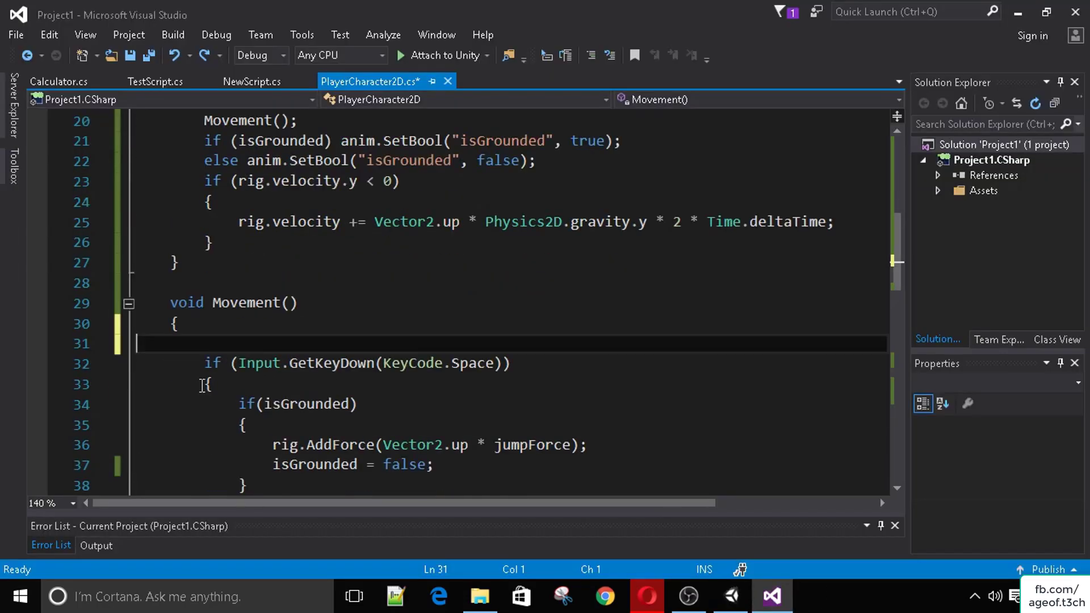
scroll(238, 374, down, 2)
key(Tab)
key(Tab)
scroll(389, 311, down, 7)
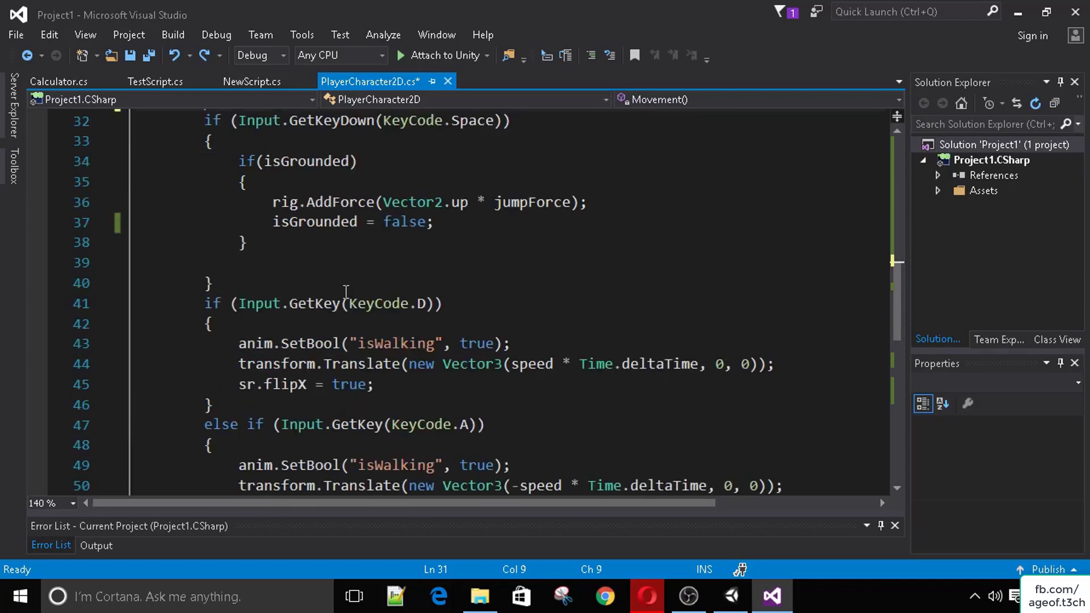
scroll(388, 312, up, 7)
scroll(348, 304, down, 2)
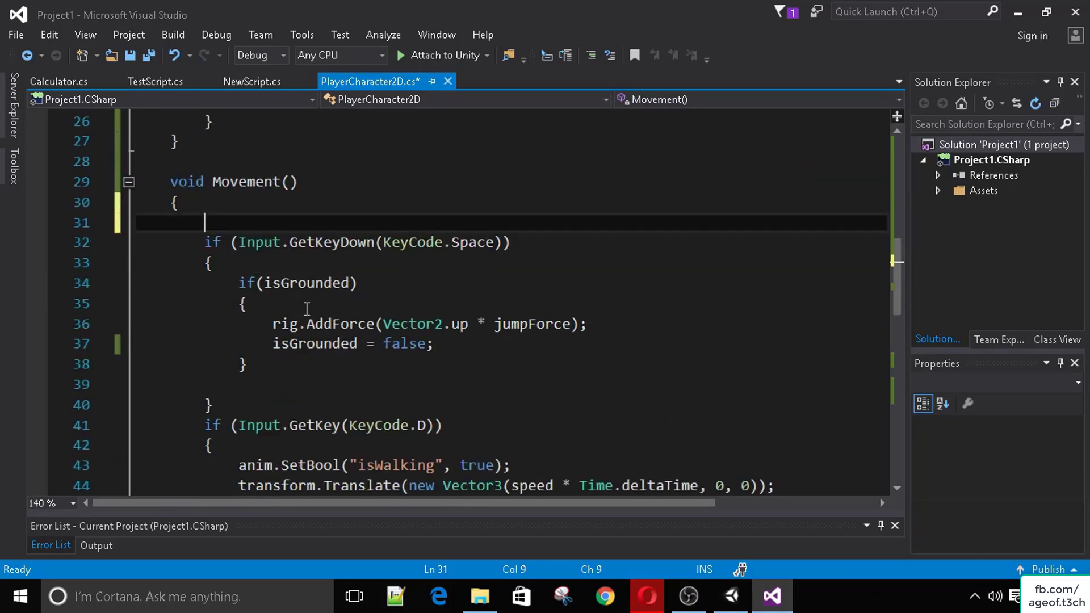
scroll(318, 308, up, 1)
Step: Add an if block with the condition Input.GetMouseButtonDown(0) at the start of Movement()
text(i)
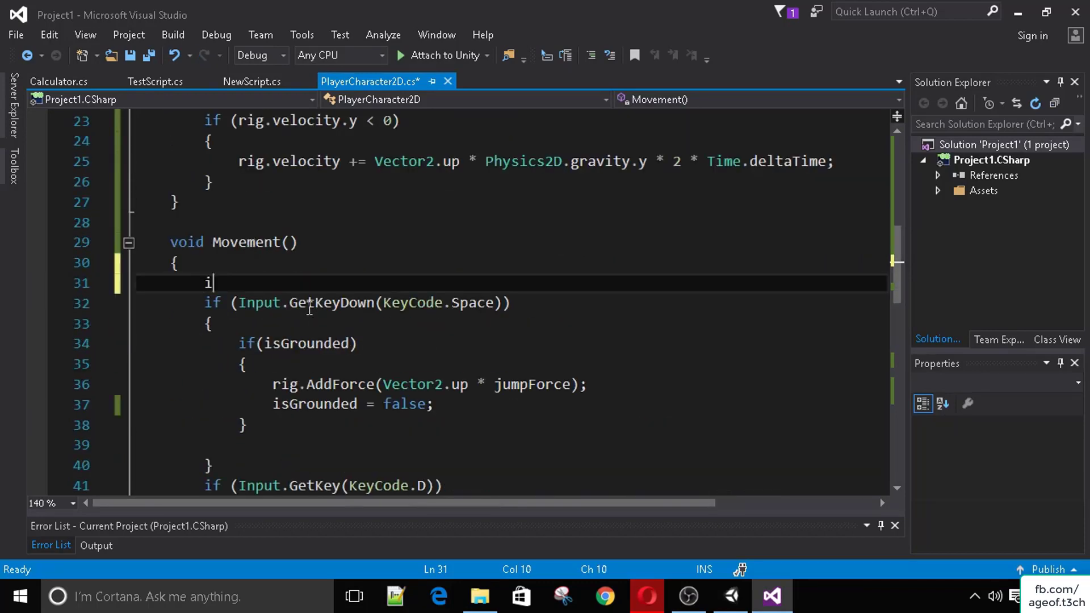
text(f(Input.getKey)
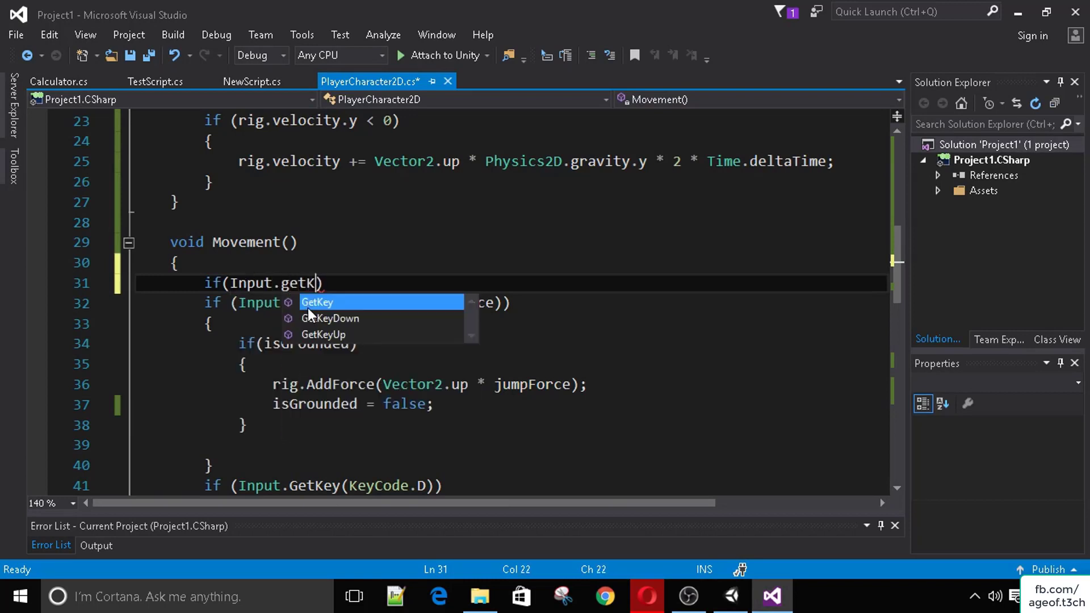
key(BackSpace)
key(BackSpace)
key(BackSpace)
key(BackSpace)
key(BackSpace)
key(BackSpace)
text(GetMouse)
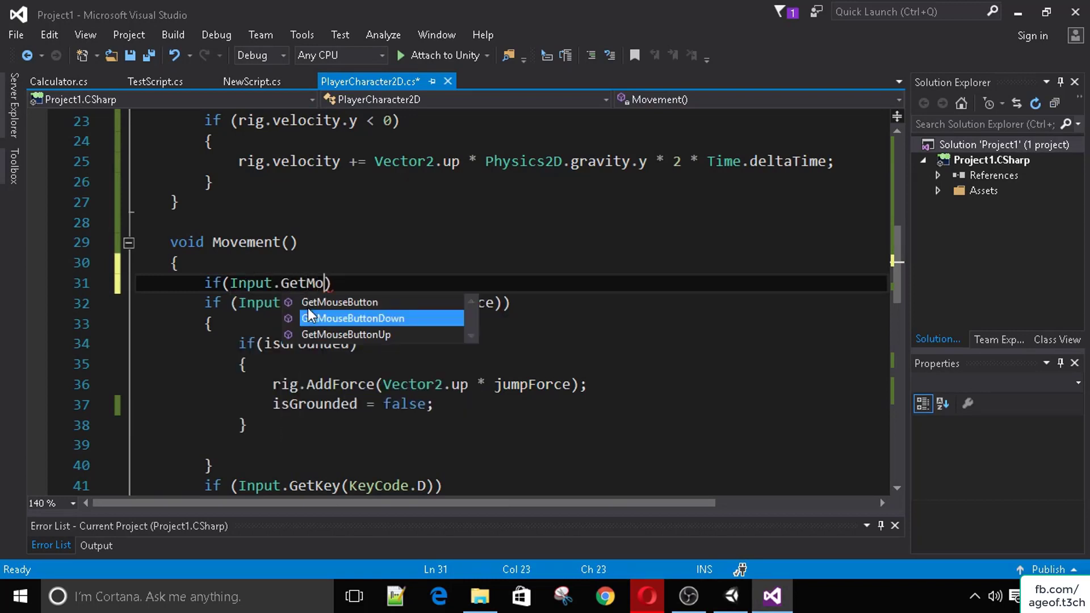
key(Tab)
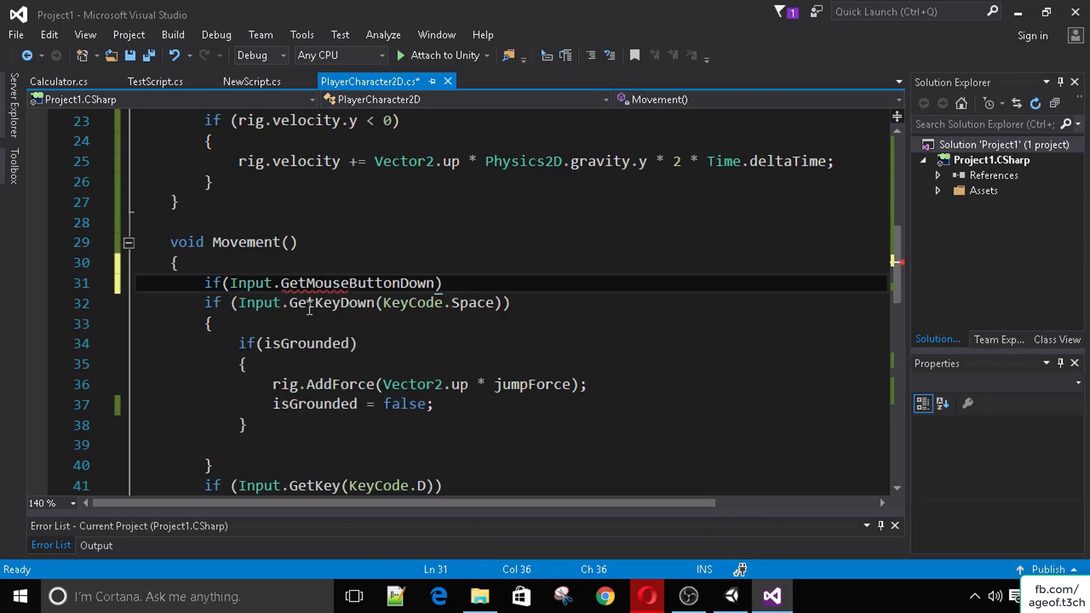
text(()
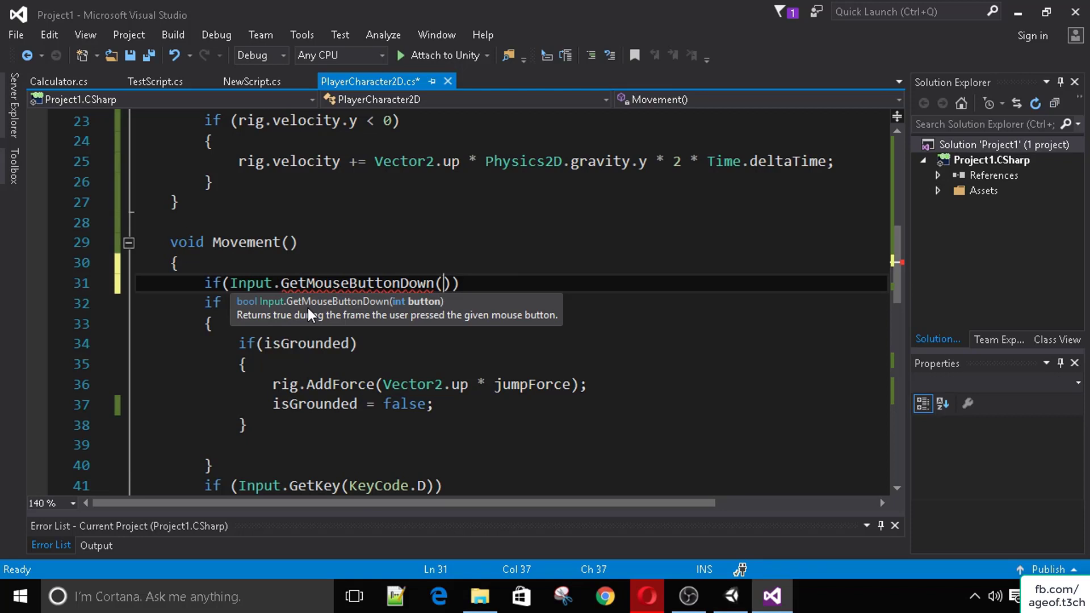
text(0)))
key(Return)
text({)
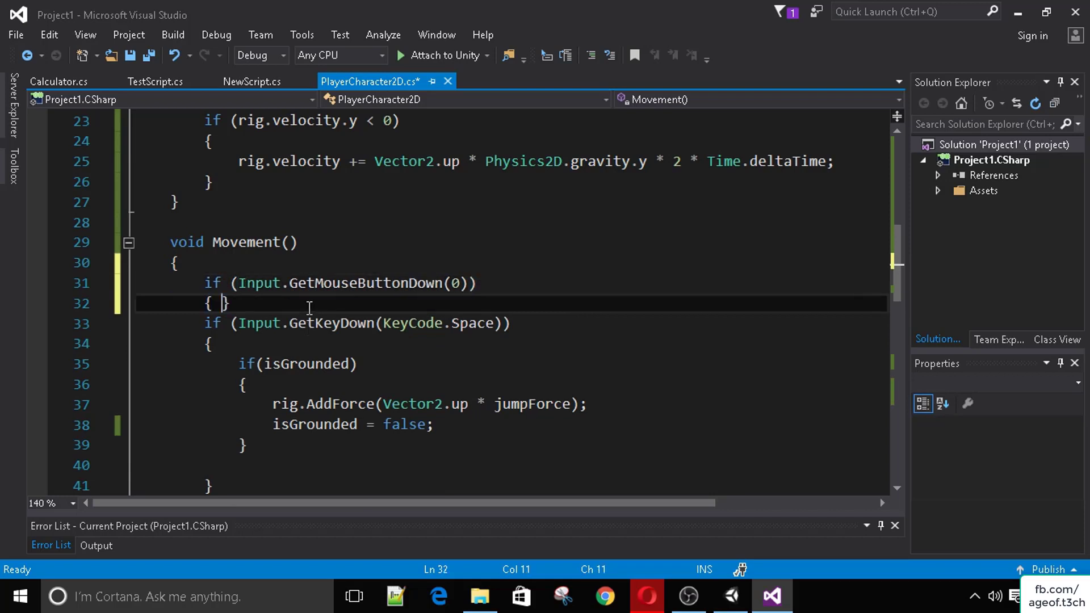
key(Return)
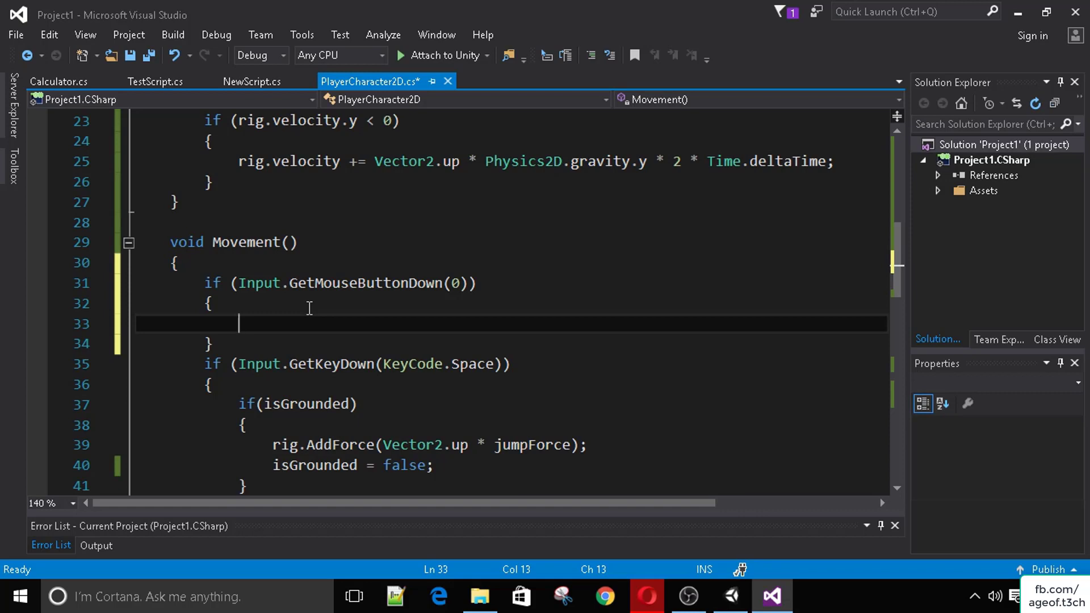
Step: Add anim.SetBool("isShooting", true); inside the GetMouseButtonDown(0) block and save the script
text(anim.s)
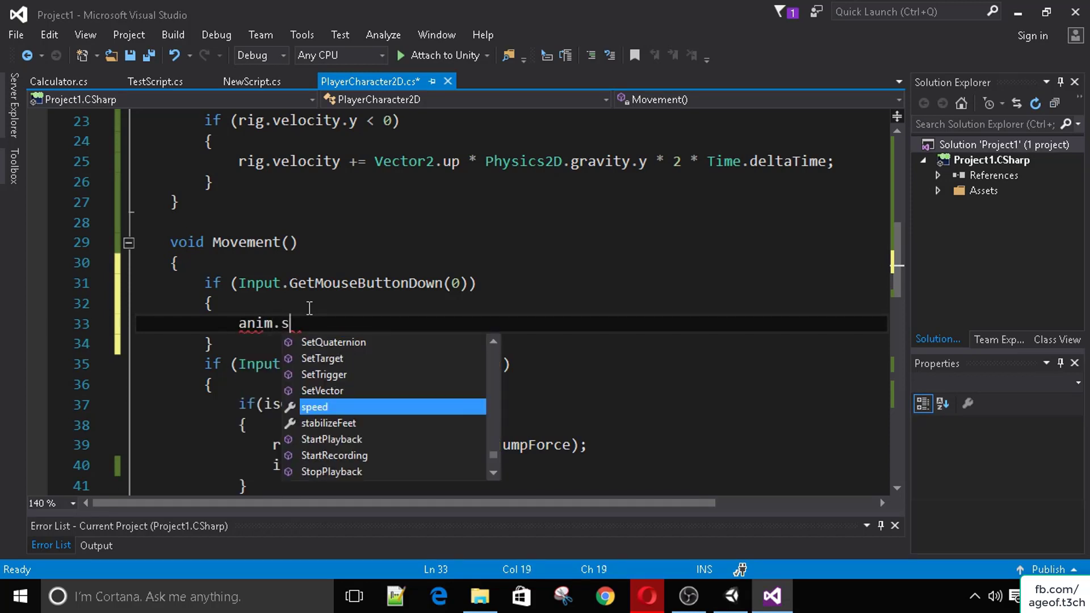
text(etBo)
key(Tab)
text(("is)
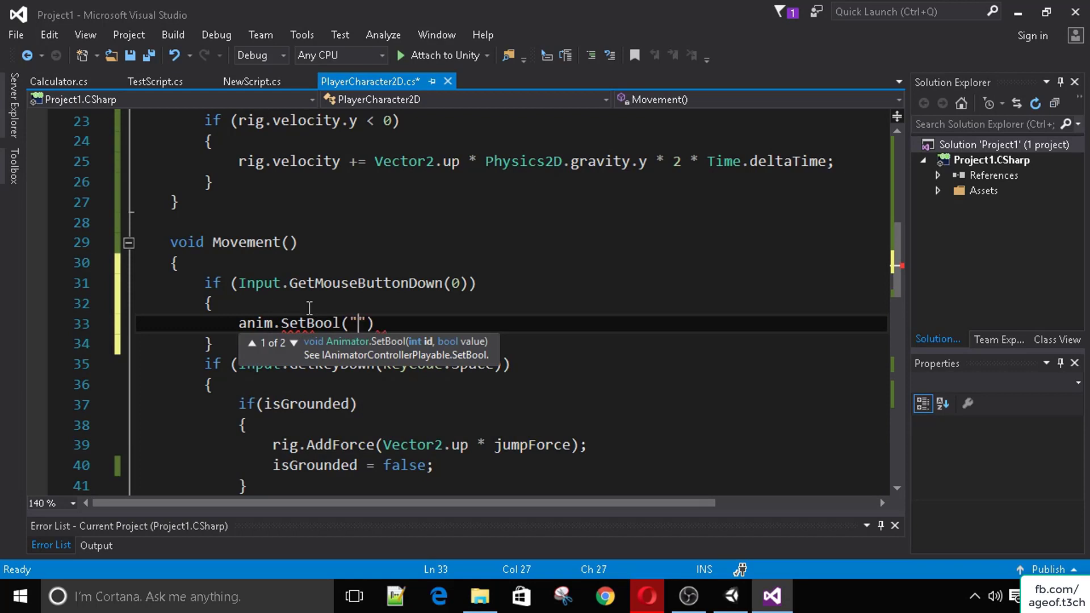
text(Shooting)
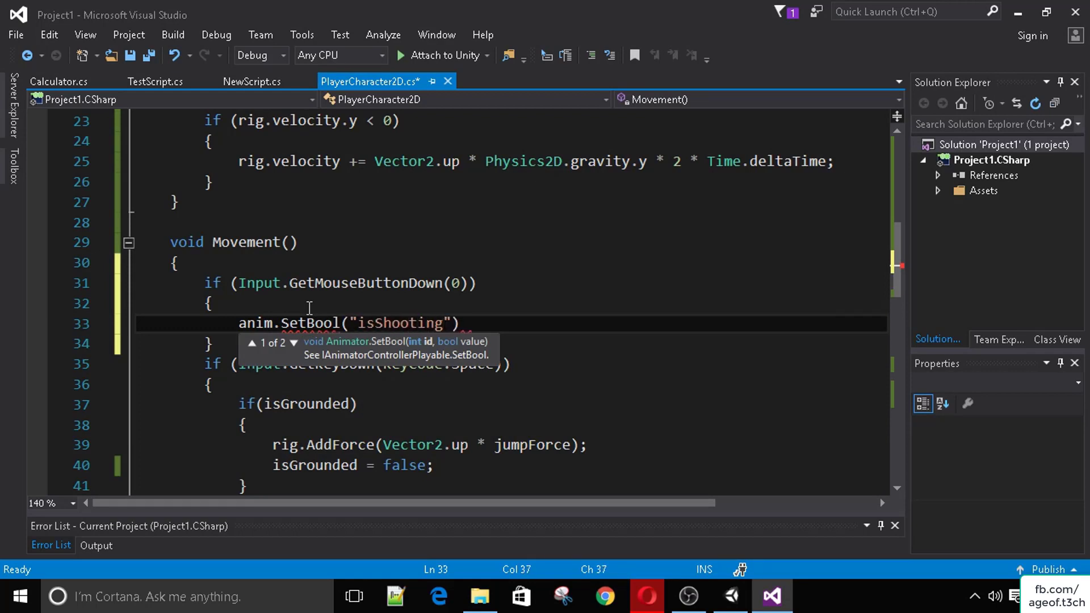
text(", true);)
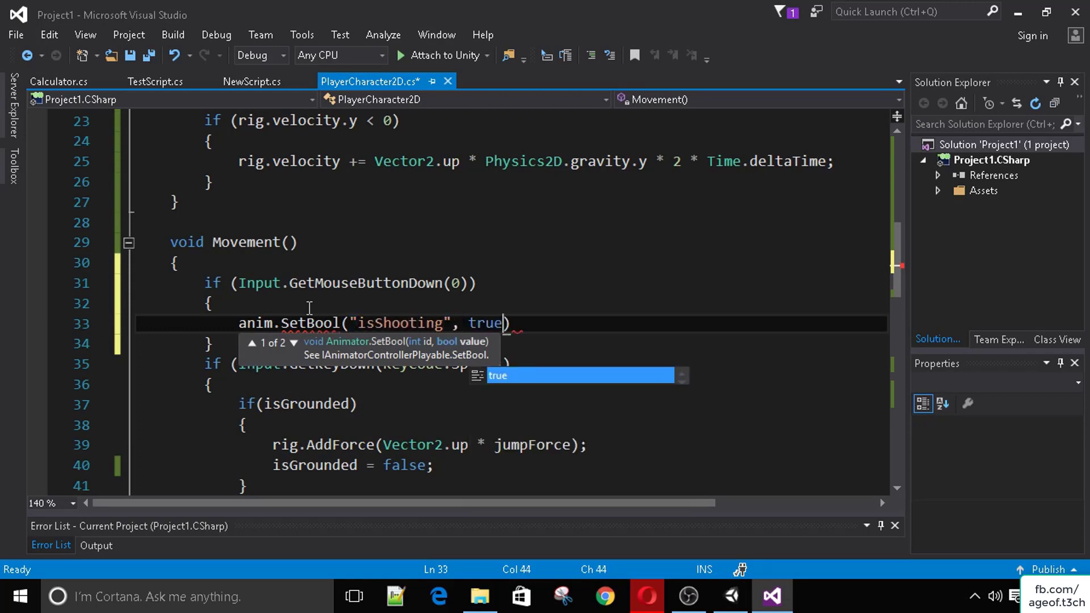
key(ctrl+s)
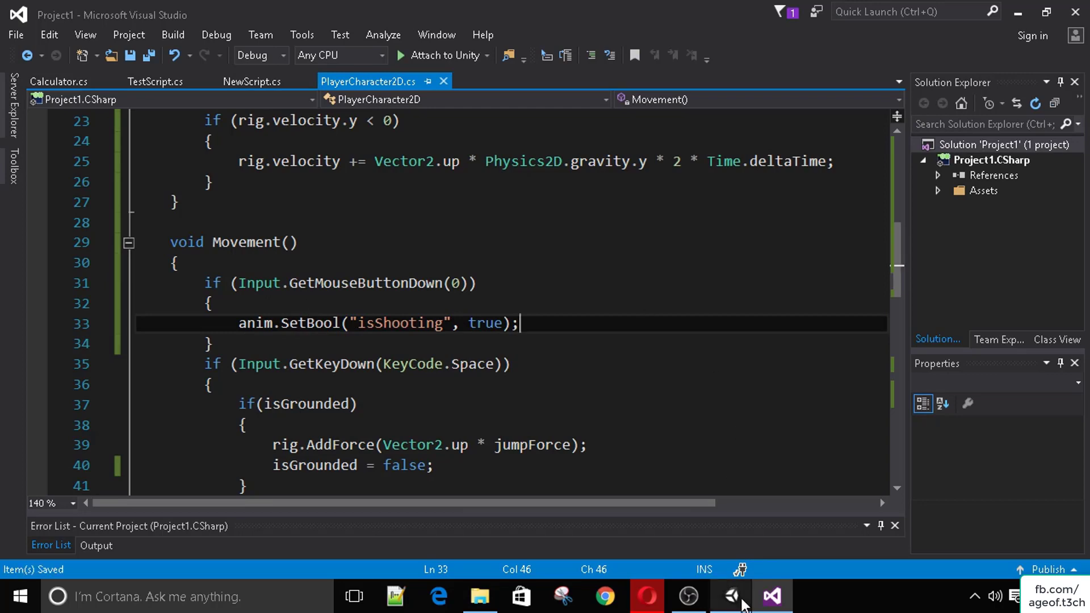
Step: Switch to Unity and play-test the character's shooting while moving both ways and jumping, ending with play mode stopped
click(731, 596)
click(515, 50)
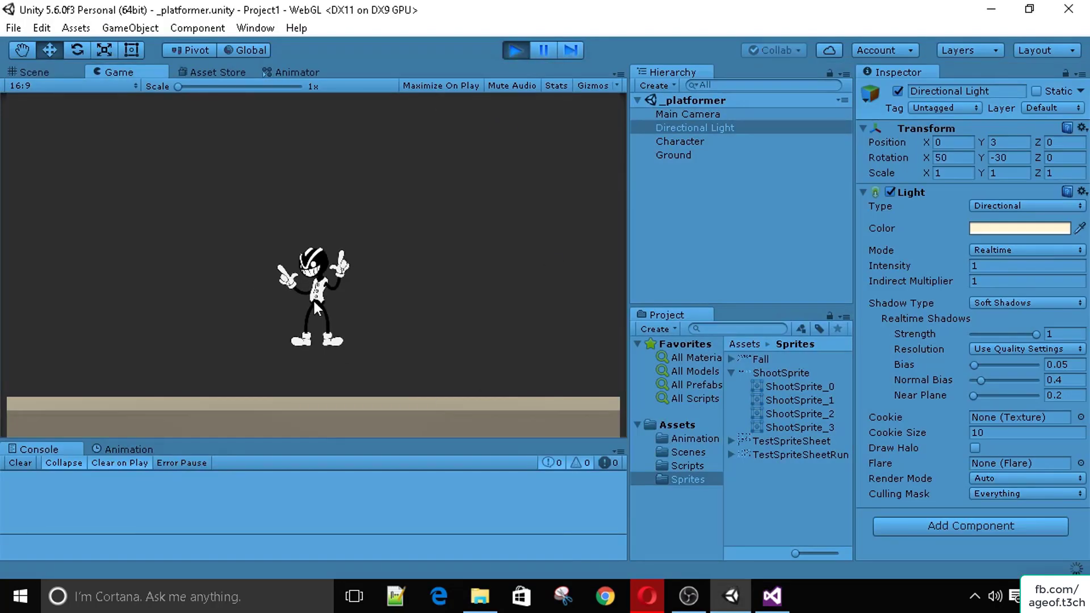
key(Left)
key(Right)
key(Left)
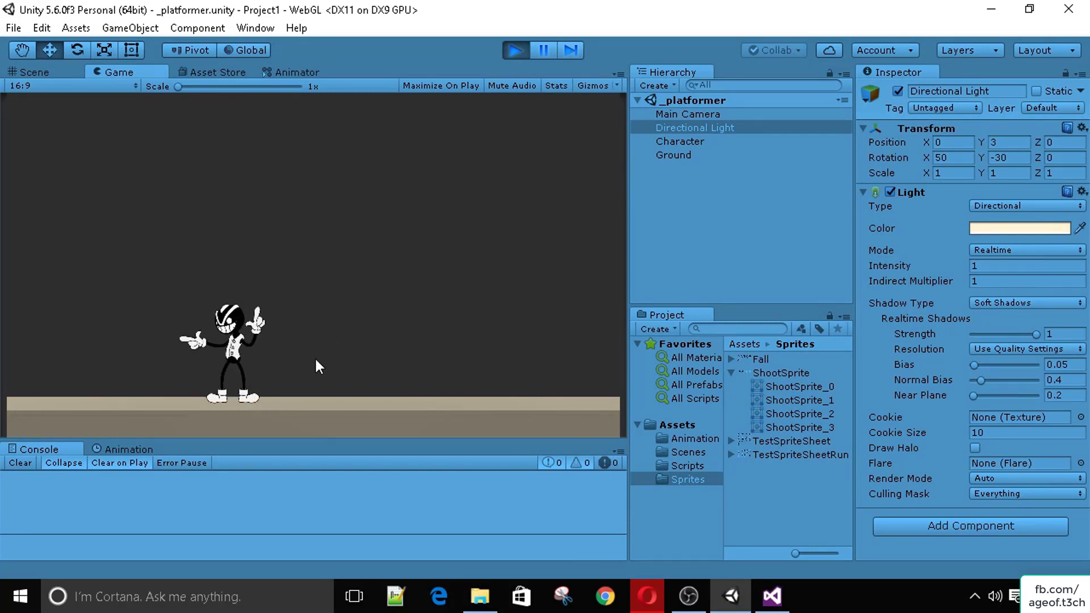
key(Right)
key(space)
key(Left)
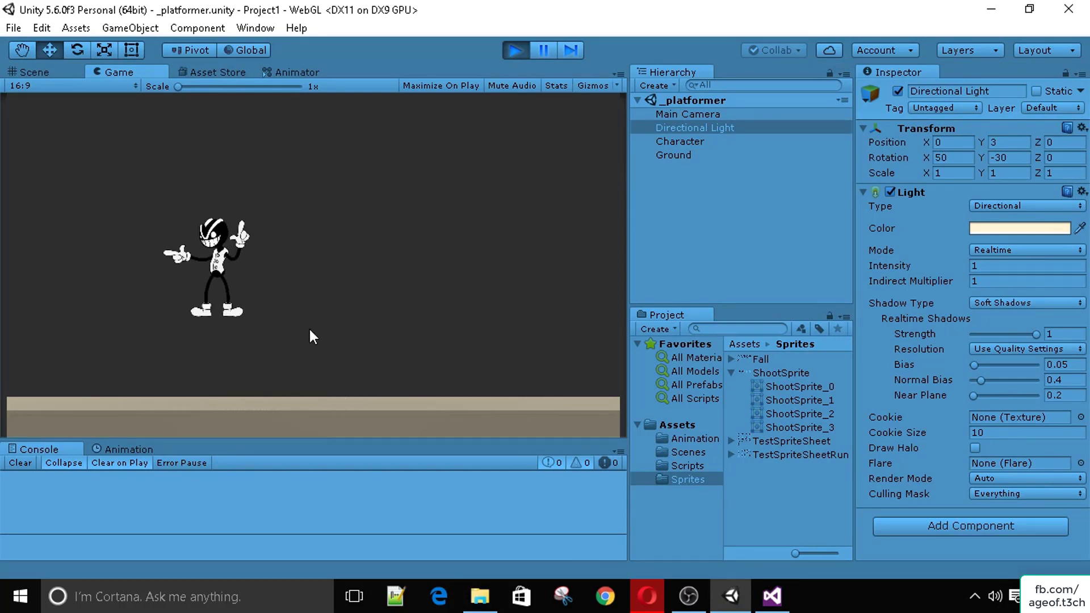
key(Right)
key(Left)
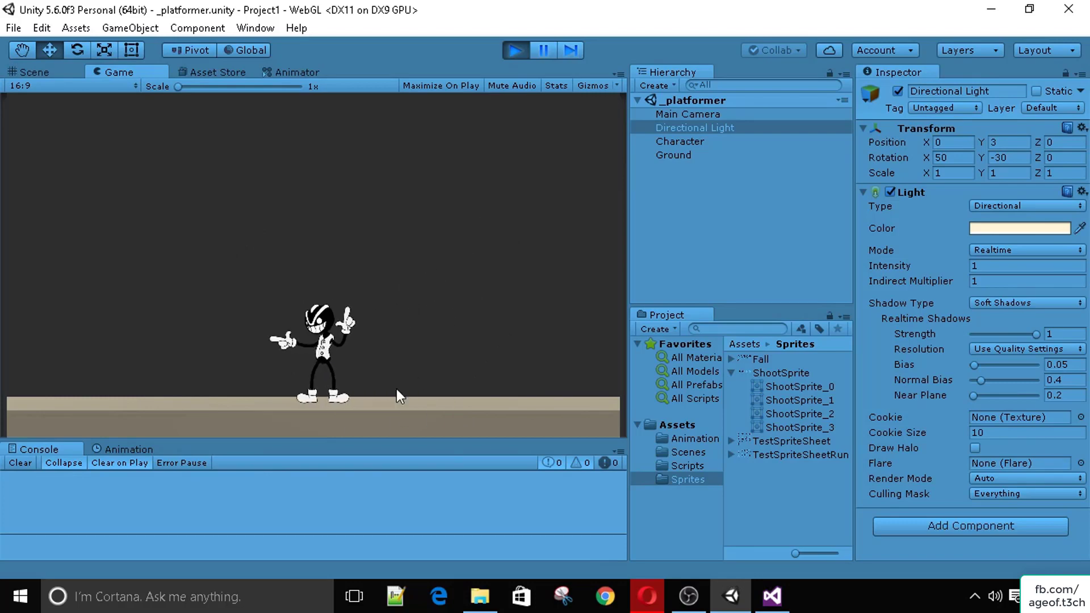
key(Right)
key(Right)
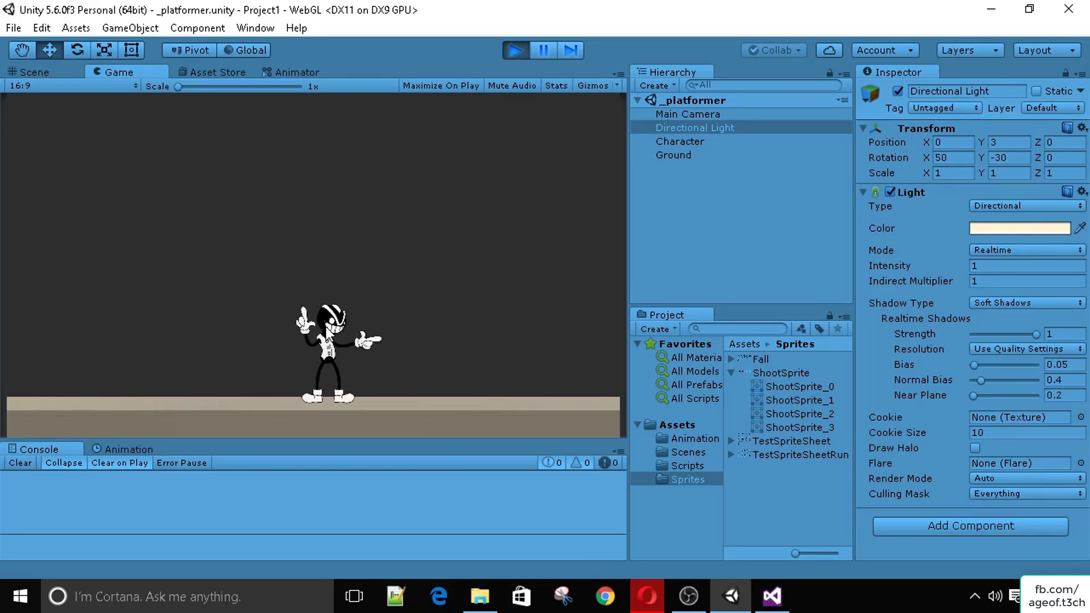
key(Left)
click(513, 50)
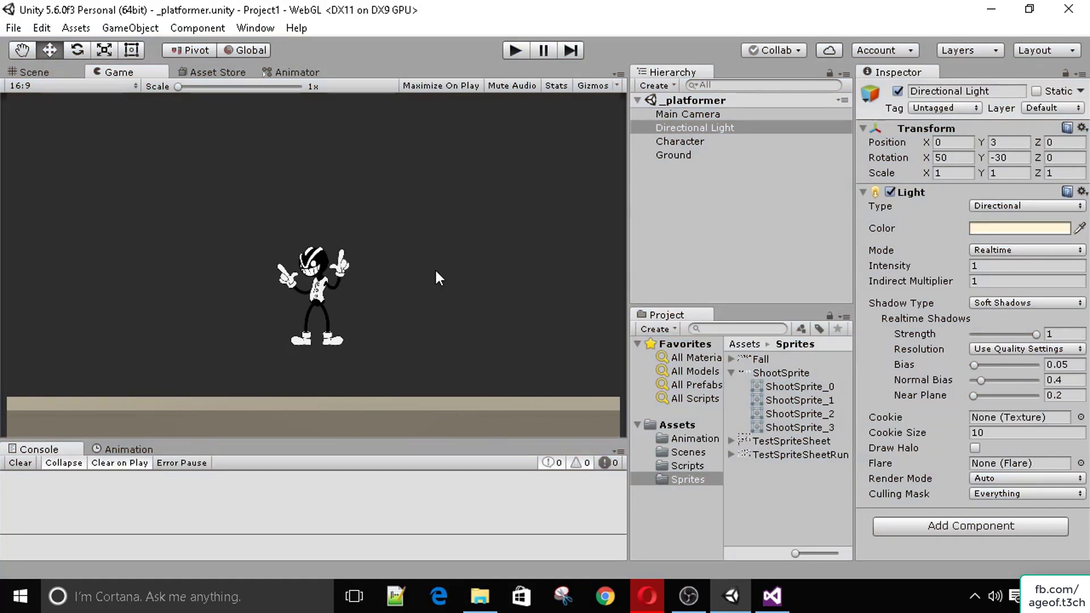
Step: In Visual Studio, copy the isShooting SetBool line below the isWalking line in the KeyCode.D block, with its value set to false
click(772, 596)
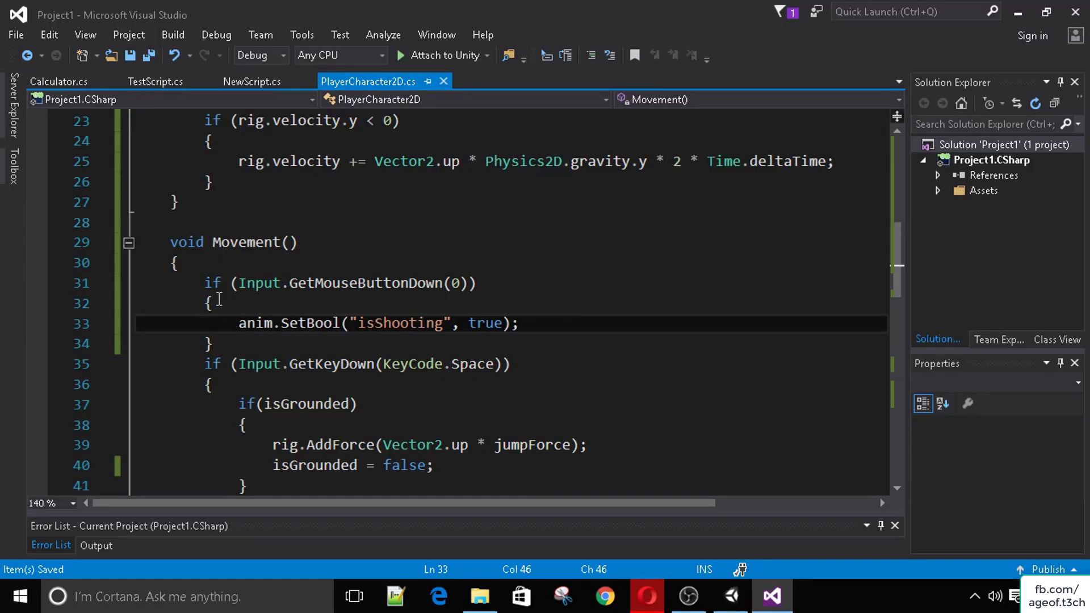
click(207, 344)
drag(234, 322, 544, 315)
key(ctrl+c)
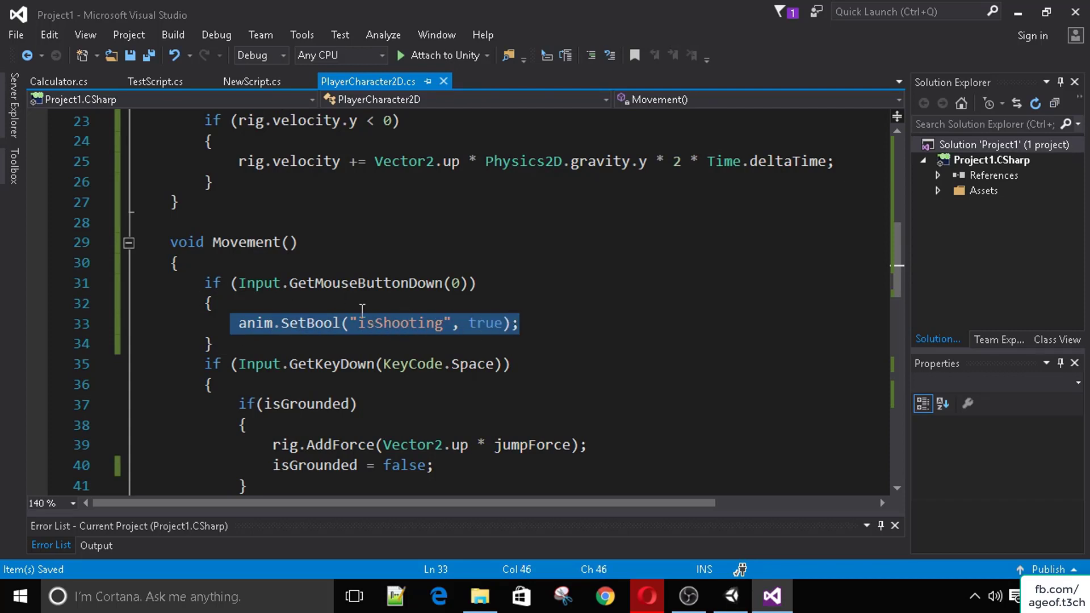
scroll(339, 307, down, 2)
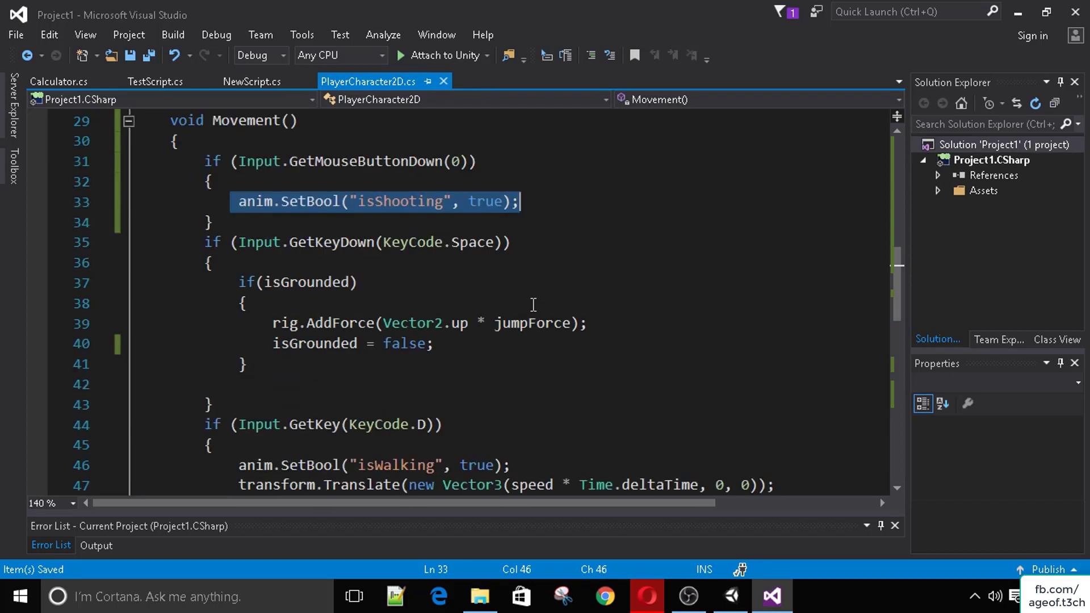
scroll(333, 297, down, 2)
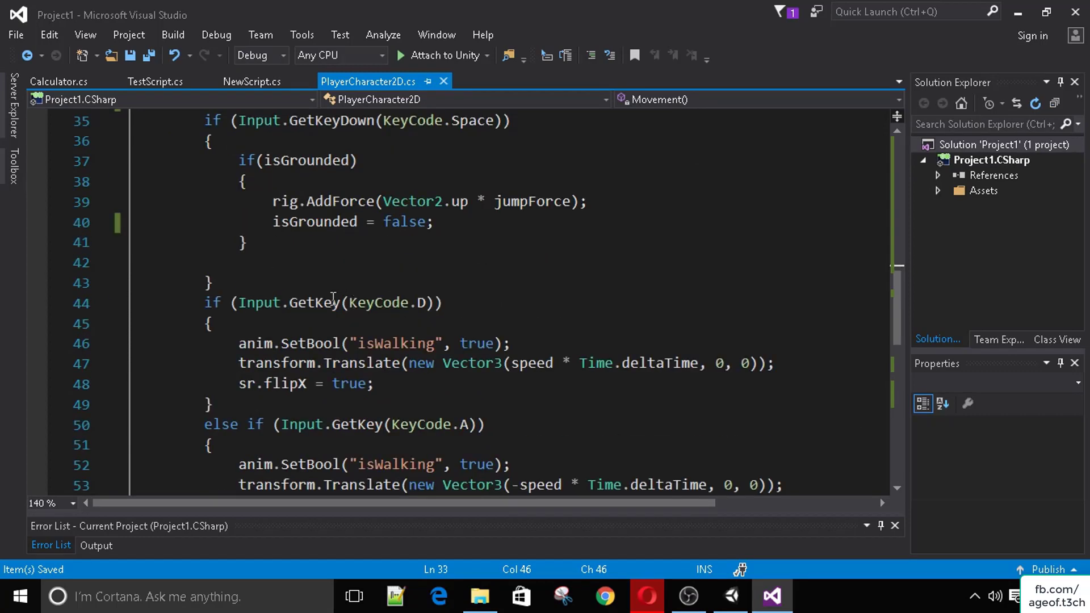
click(666, 345)
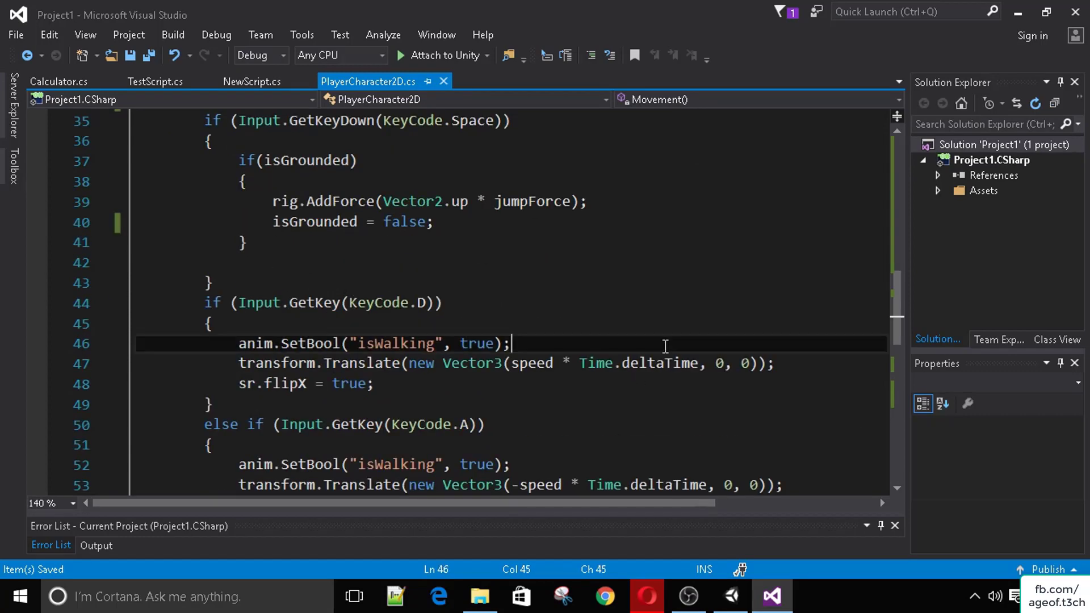
key(Return)
key(ctrl+v)
click(497, 367)
double_click(497, 366)
text(false)
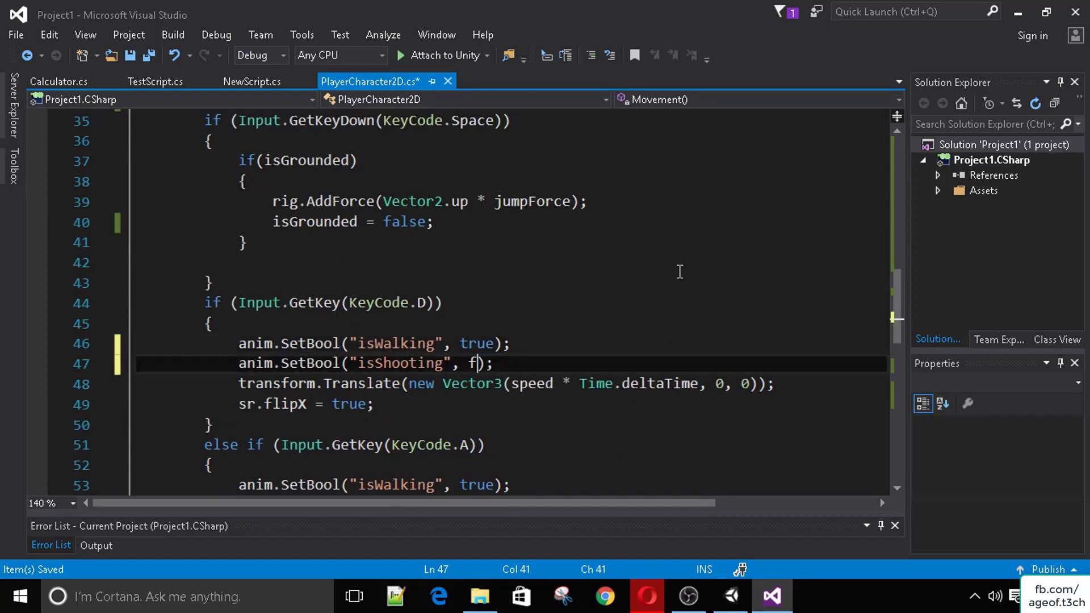
click(623, 322)
Step: Insert anim.SetBool("isShooting", false); below the isWalking line in the KeyCode.A block
scroll(623, 322, down, 2)
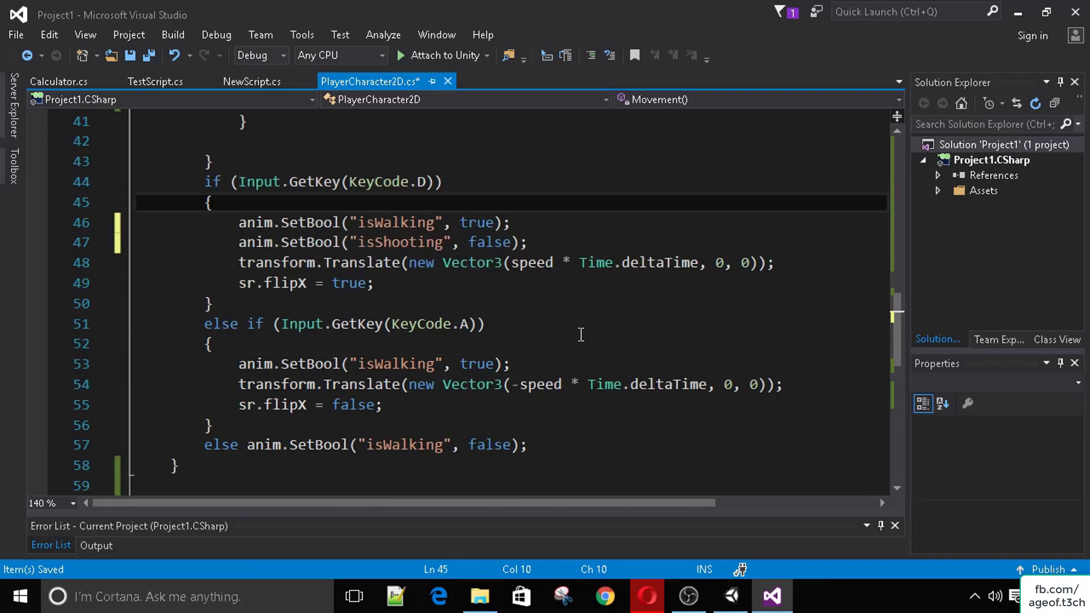
click(582, 341)
click(603, 365)
key(Return)
key(ctrl+v)
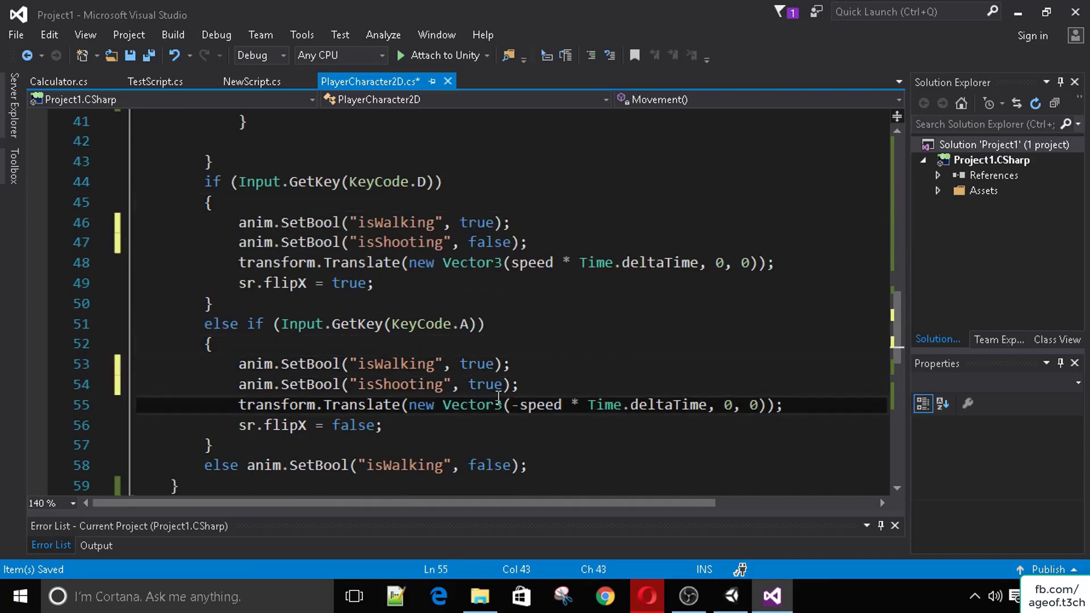
double_click(489, 385)
text(false)
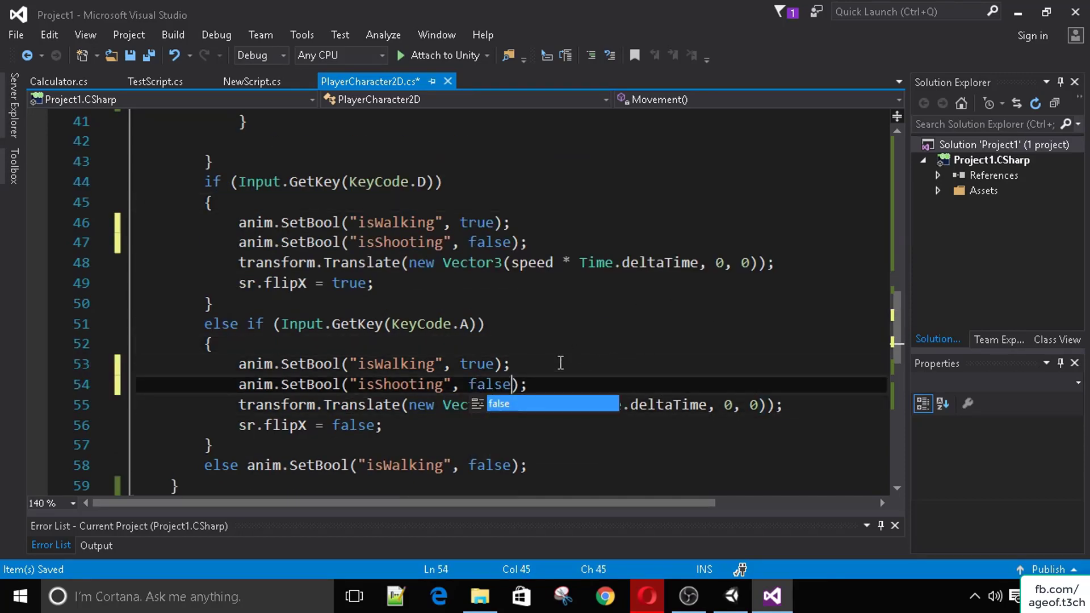
click(560, 363)
Step: Insert anim.SetBool("isShooting", false); after the rig.AddForce line in the isGrounded jump block
scroll(561, 363, down, 2)
scroll(561, 363, down, 1)
scroll(562, 362, up, 7)
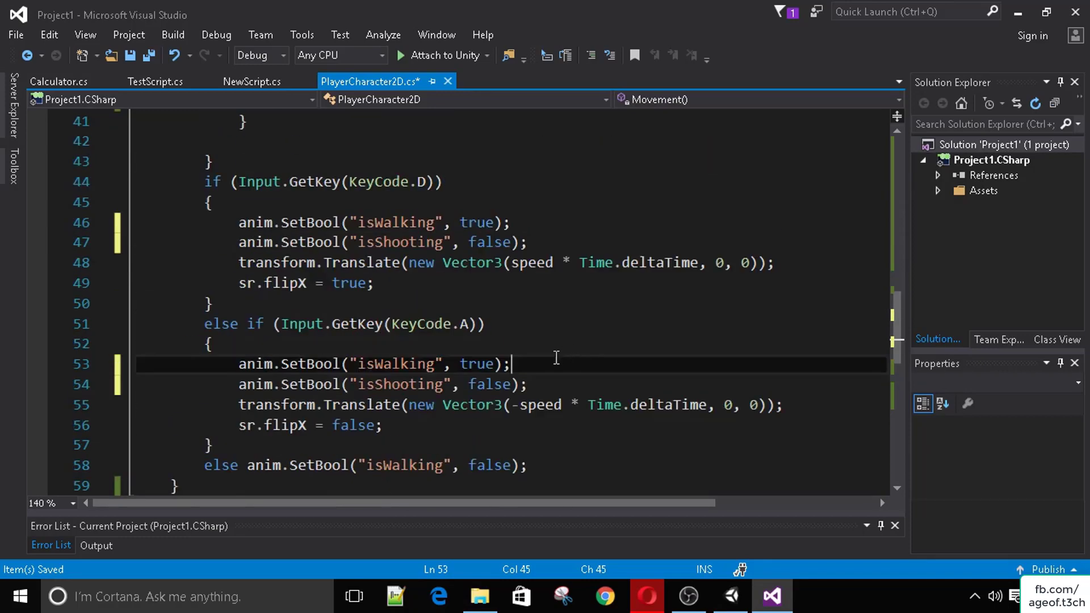
scroll(543, 368, up, 1)
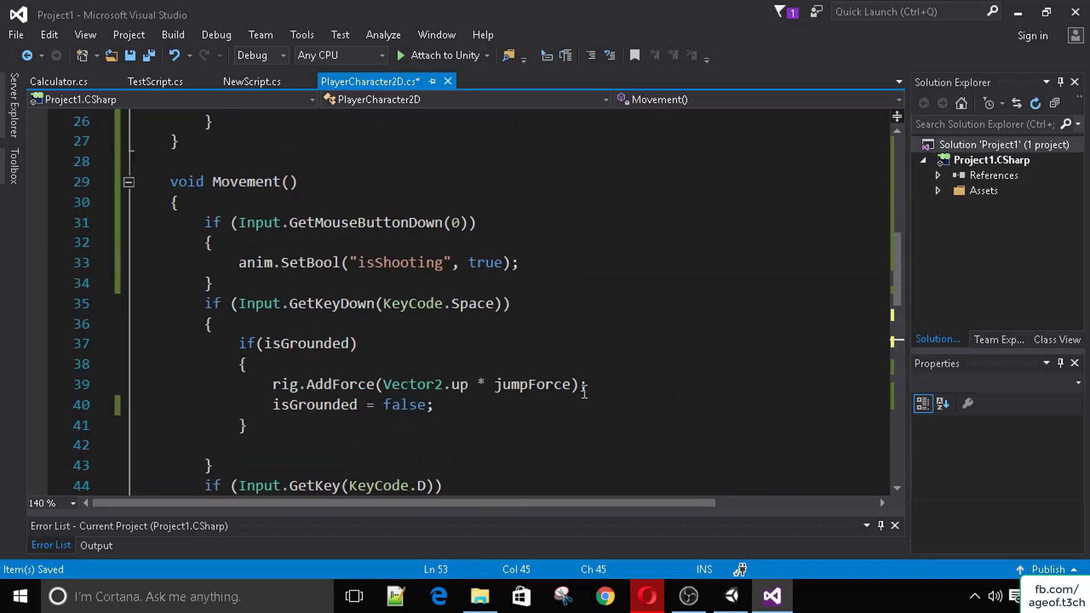
click(632, 386)
click(423, 307)
click(507, 325)
click(629, 387)
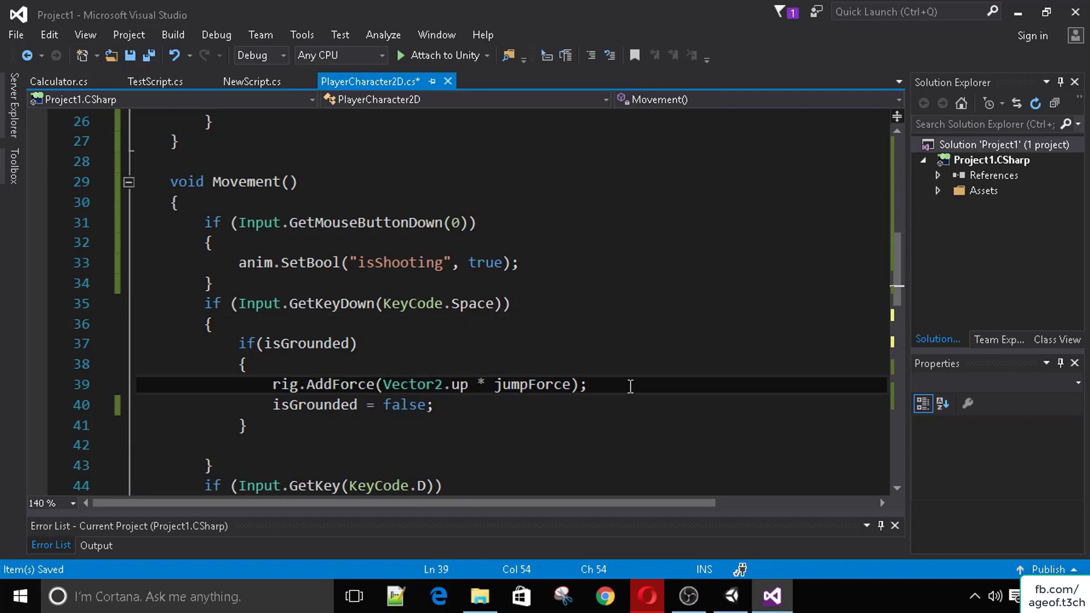
key(Return)
text(anim.SetBool("isShooting", true);)
double_click(521, 405)
text(false)
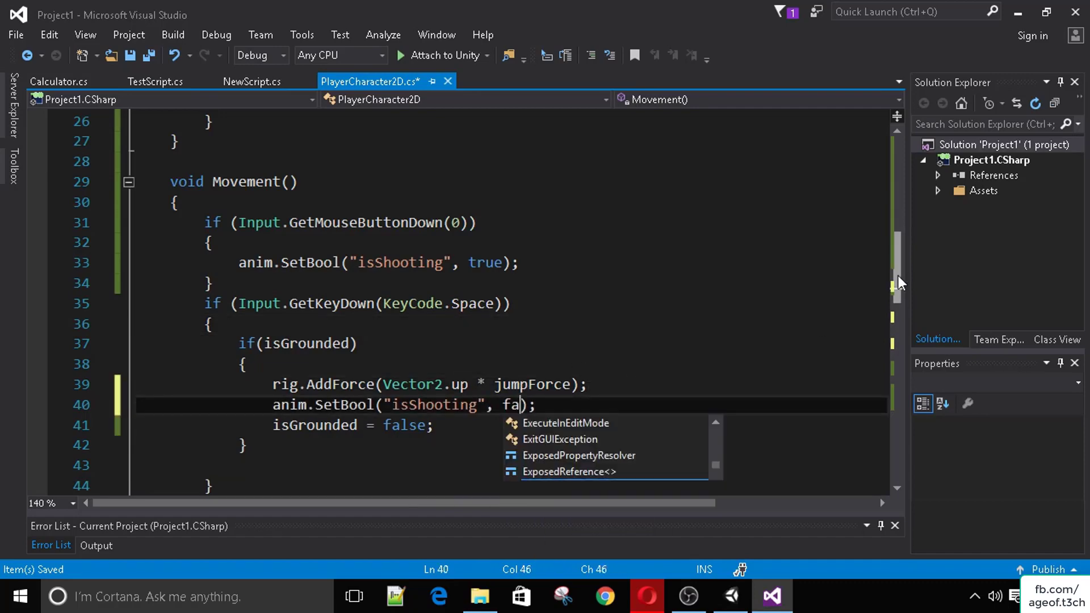
key(Tab)
Step: Return to Unity and play-test walking, jumping and shooting with the updated script, ending with play mode stopped
click(732, 596)
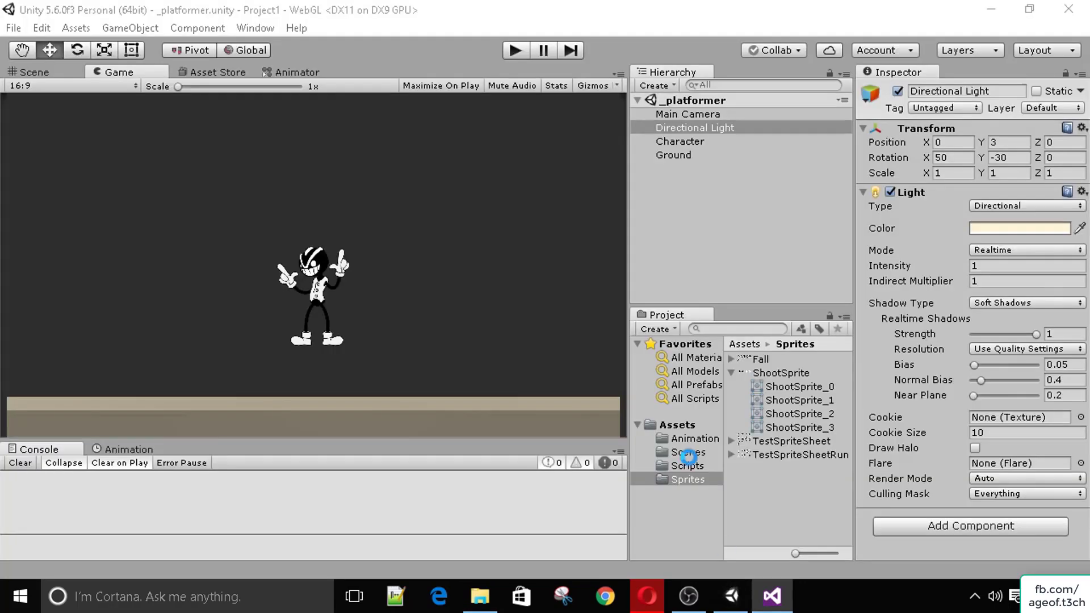
click(511, 55)
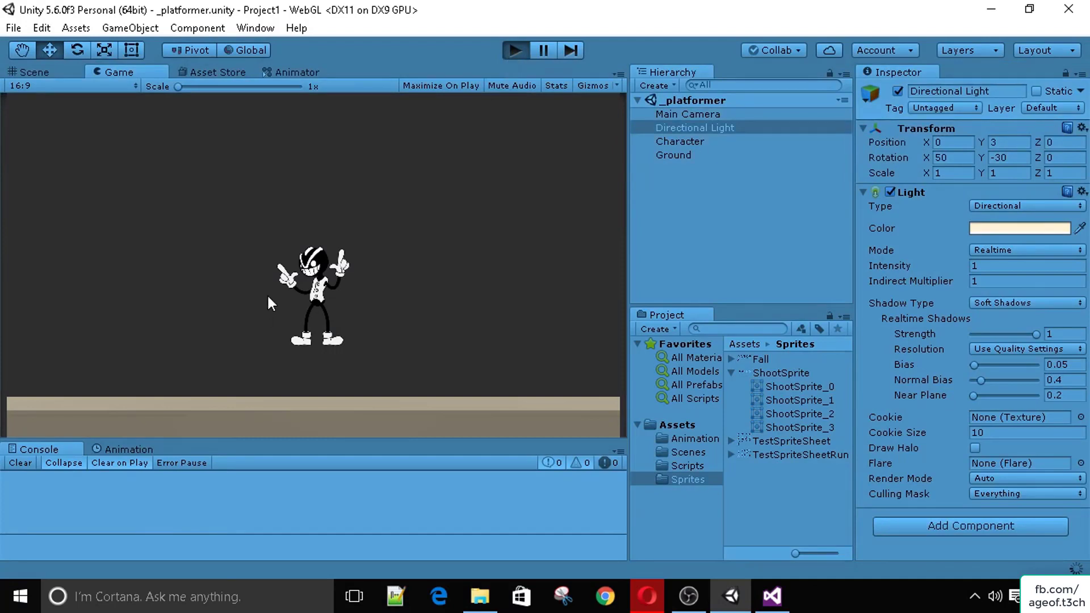
key(Left)
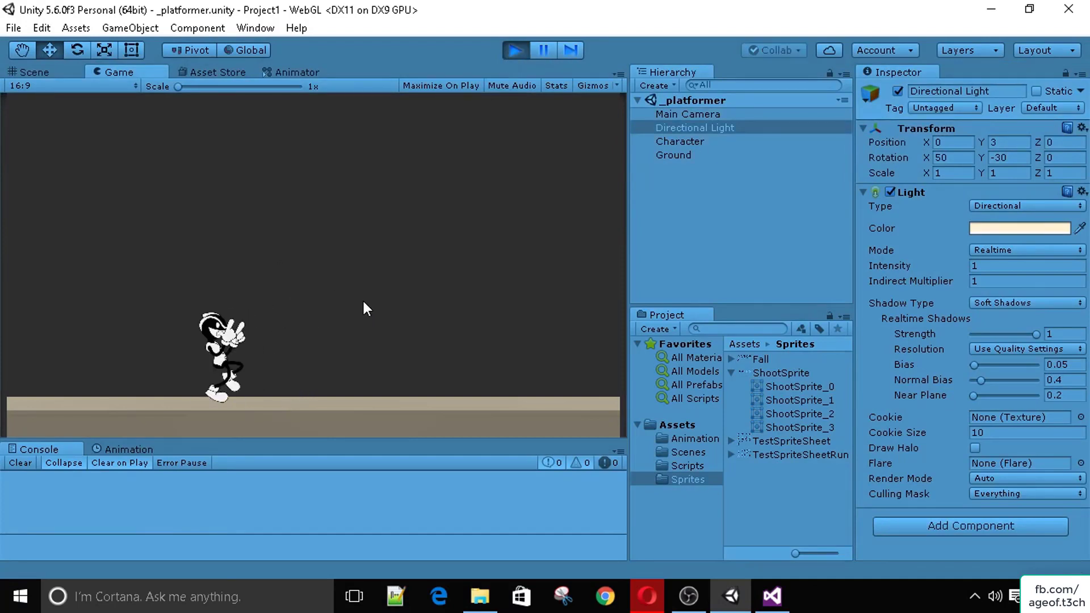
key(Right)
key(Left)
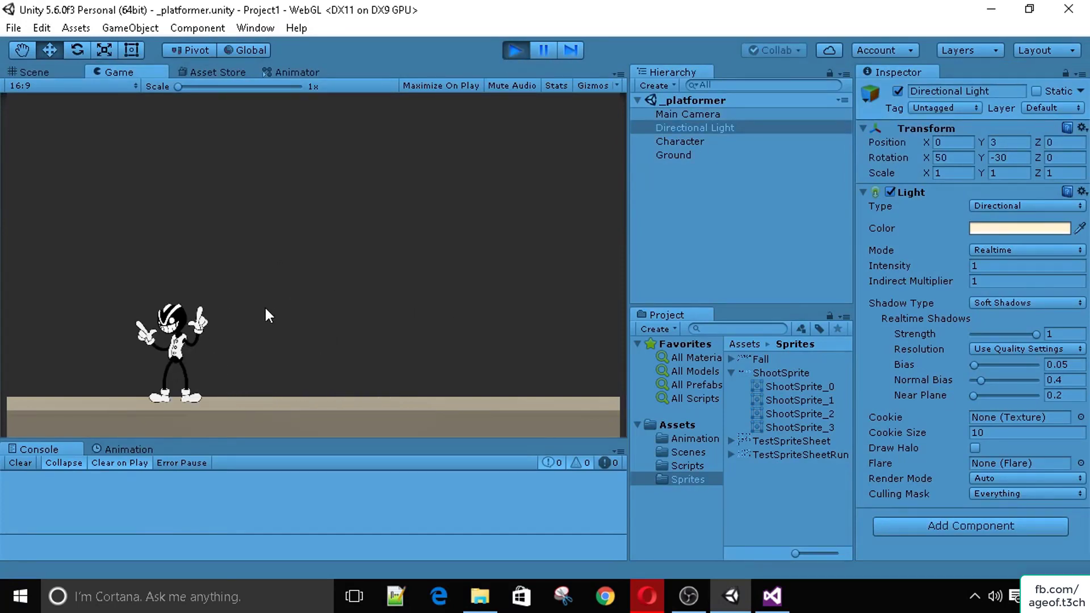
key(Right)
key(space)
key(Right)
key(Left)
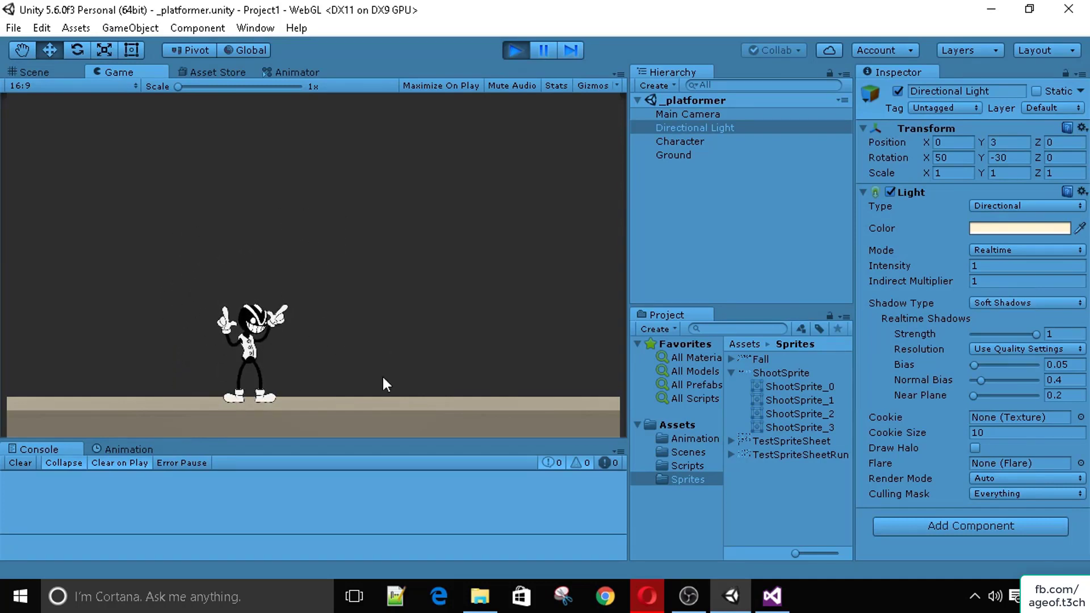
key(Left)
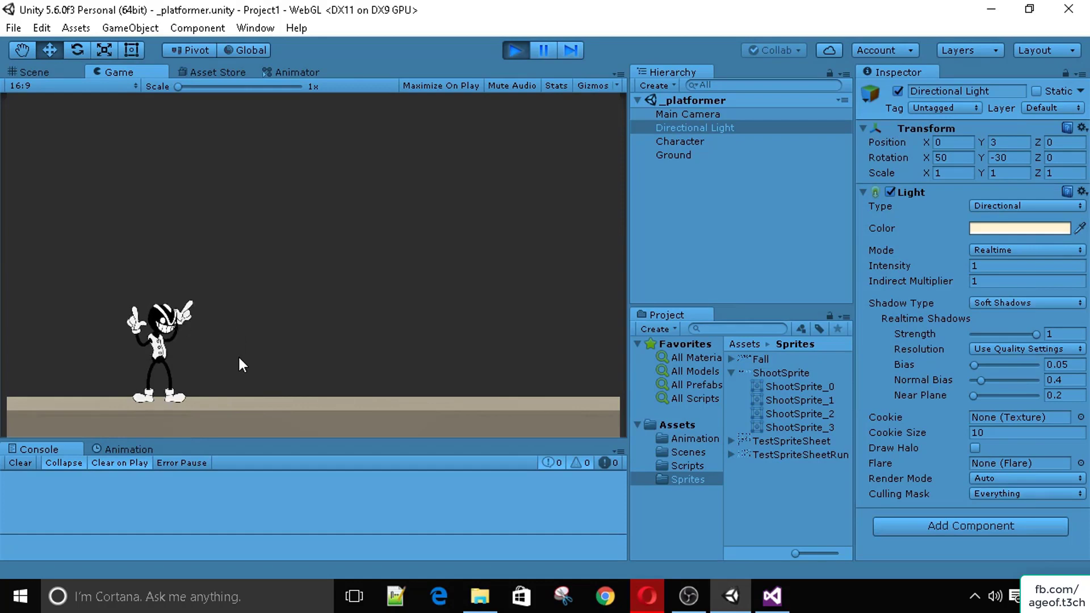
click(516, 55)
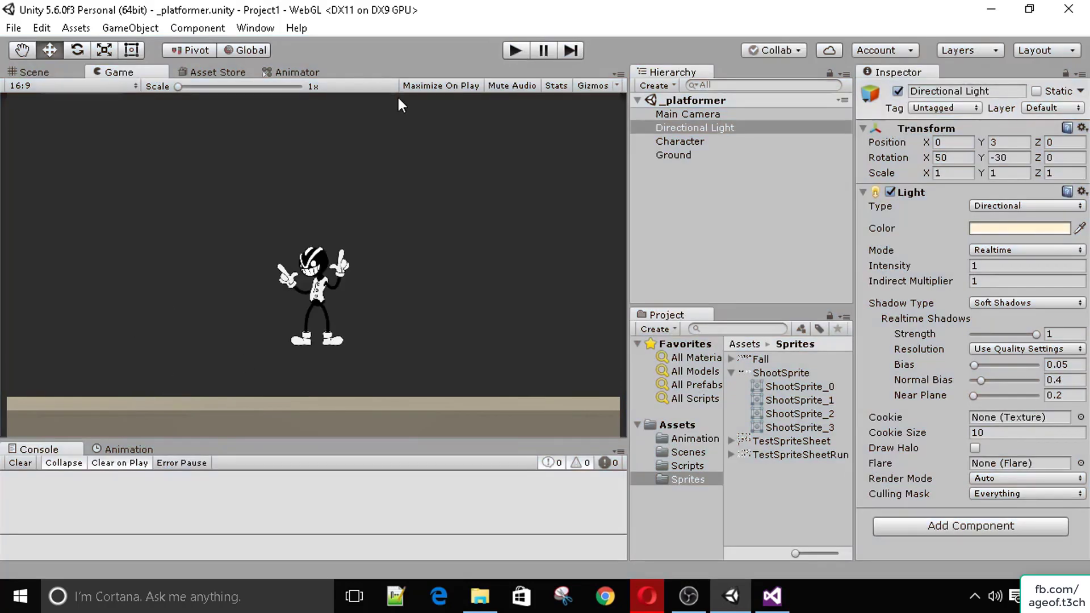
Step: Enable Has Exit Time on the Shooting to IdleAnim transition in the Animator and bring its conditions into view
click(254, 71)
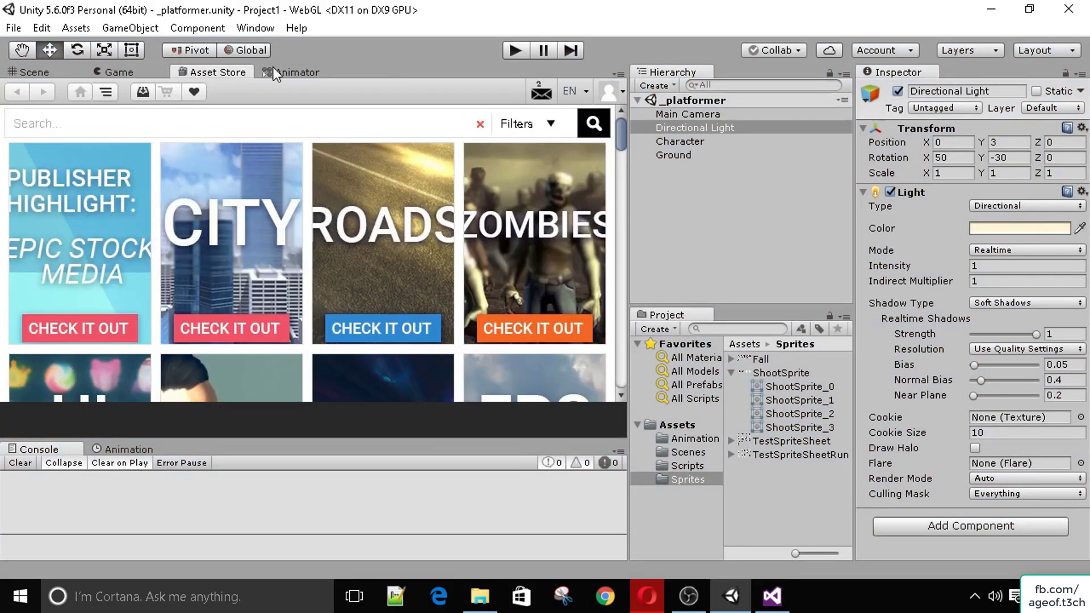
click(274, 68)
click(243, 325)
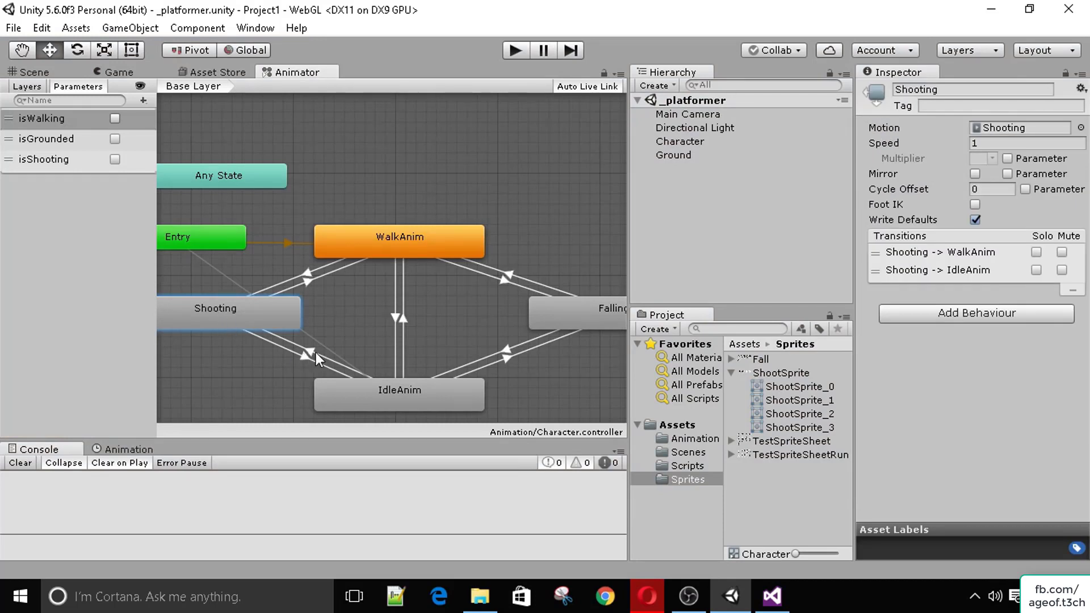
click(297, 355)
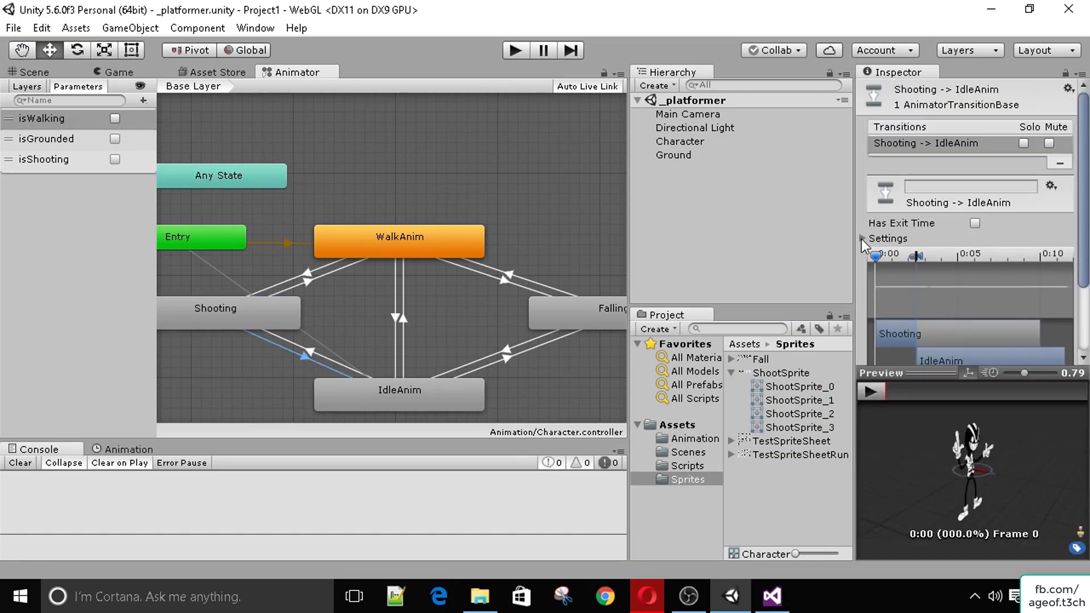
click(974, 223)
scroll(919, 215, down, 4)
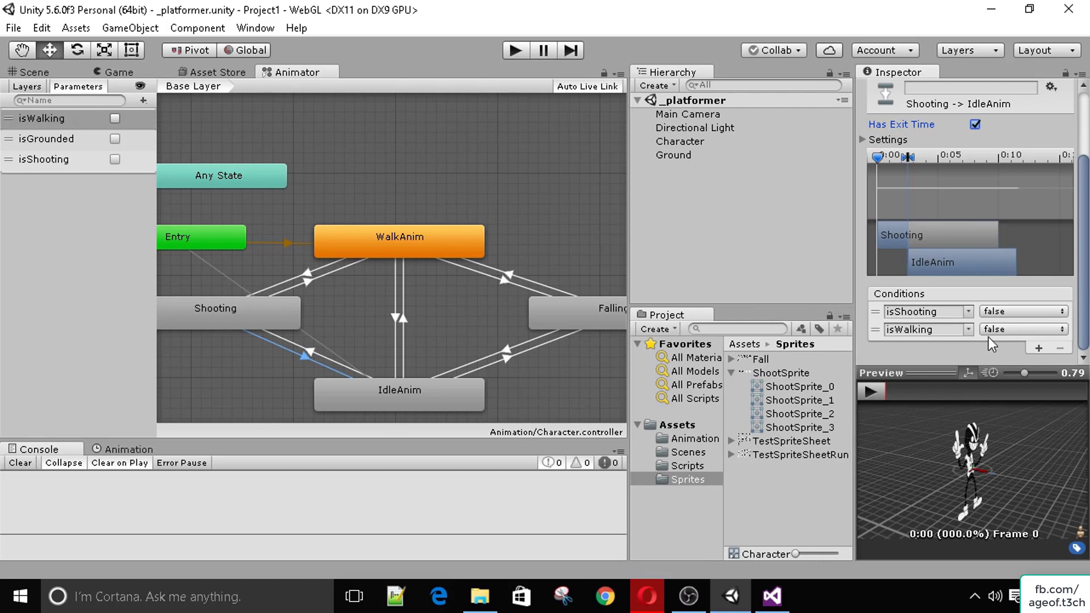
Step: Remove both the isShooting and isWalking conditions from the Shooting to IdleAnim transition
click(954, 312)
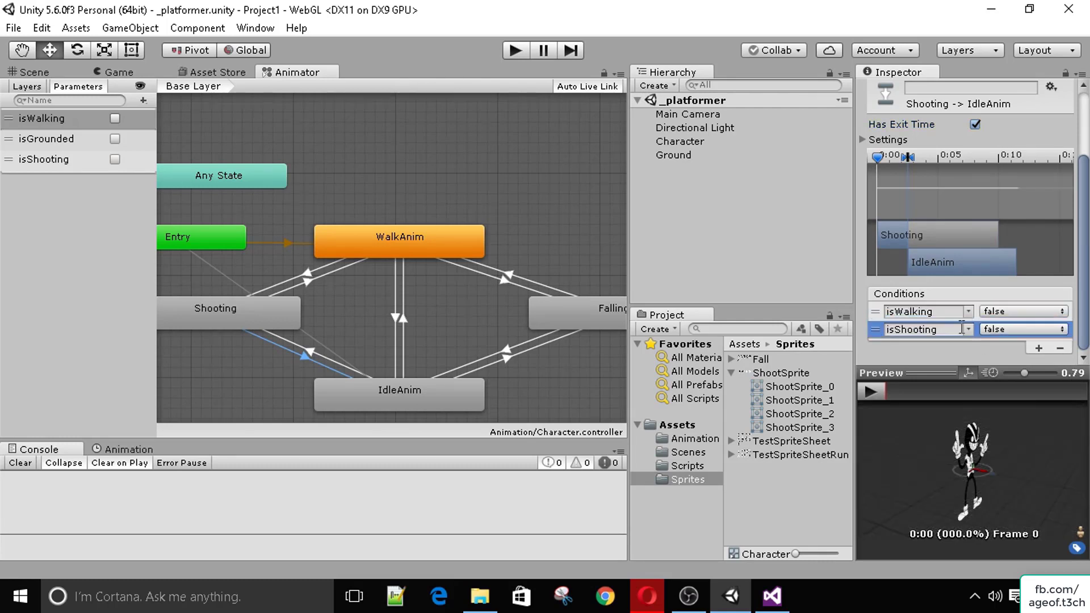
click(1060, 347)
click(1060, 348)
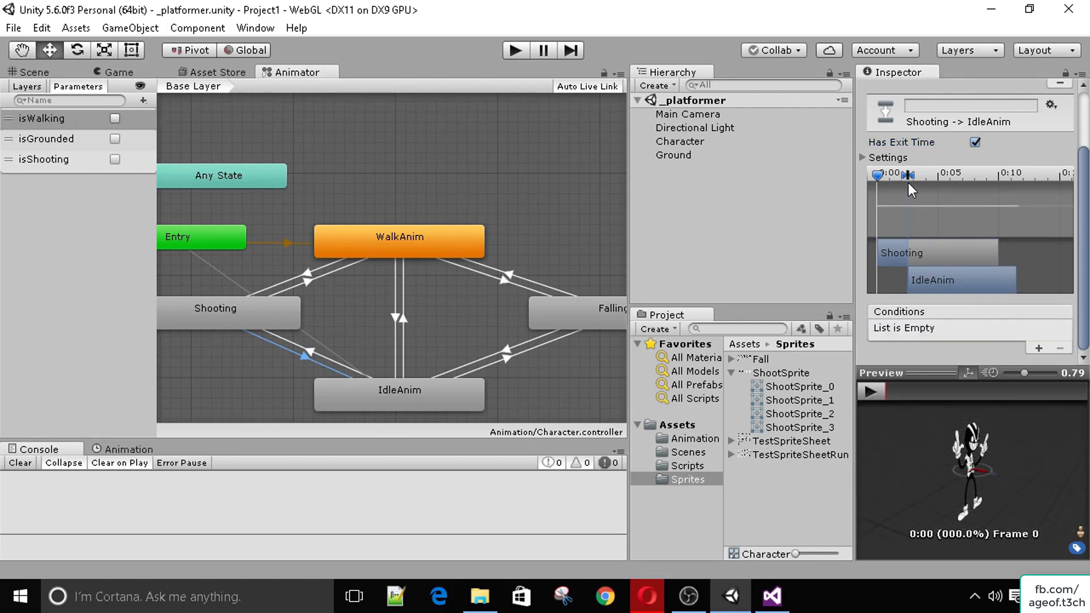
Step: Shift the Shooting to IdleAnim transition on its timeline so the blend starts at the end of the Shooting clip
click(863, 158)
click(863, 157)
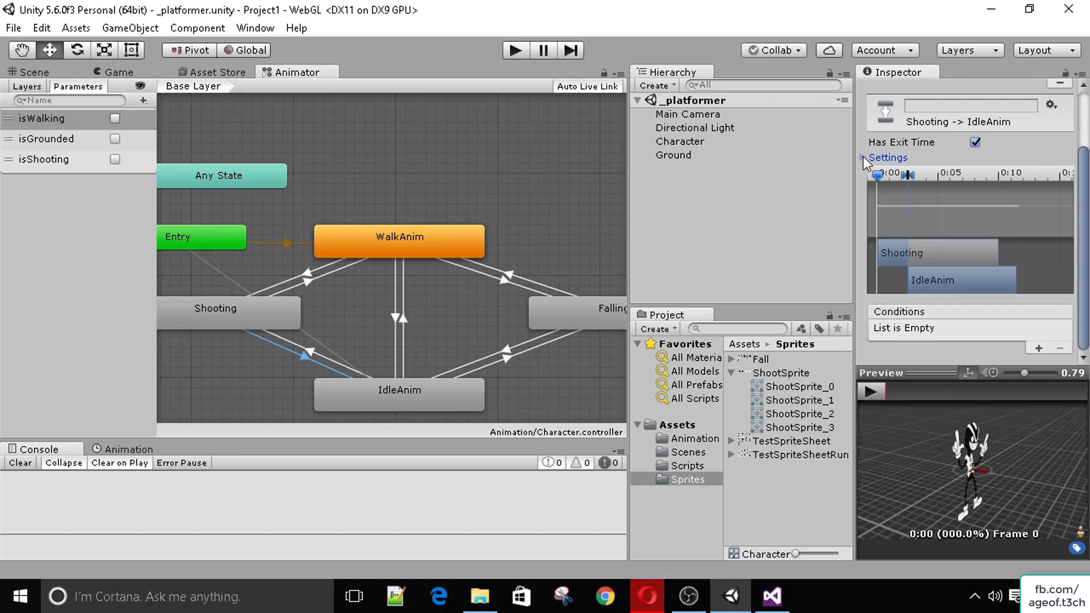
drag(903, 176, 901, 176)
drag(944, 285, 1036, 281)
drag(907, 178, 1000, 180)
Step: Play-test the character with the changed transition, stop play mode and return to the Animator graph
click(514, 55)
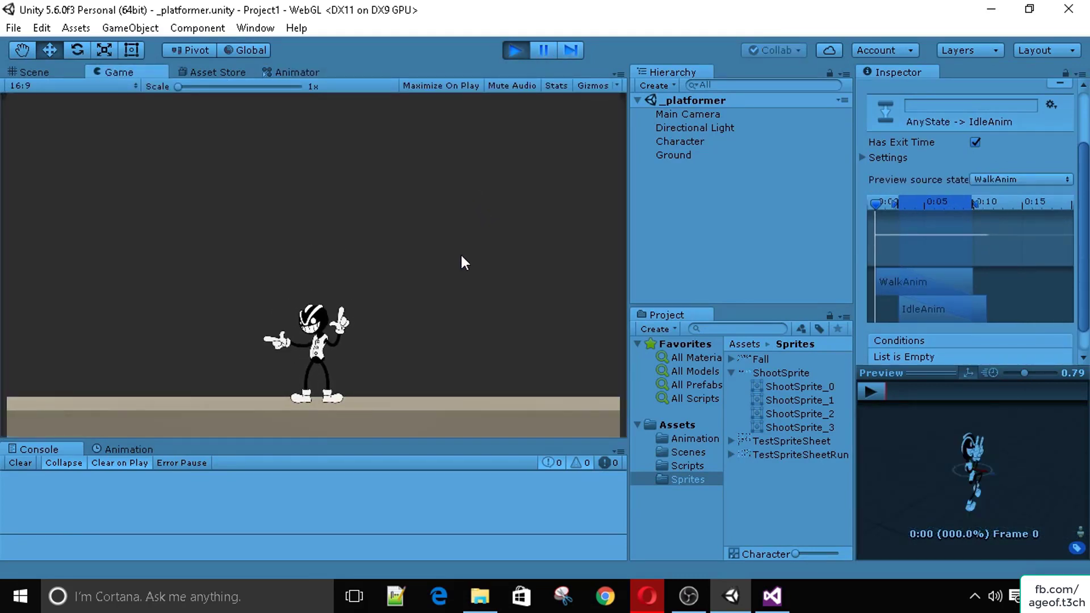
click(513, 51)
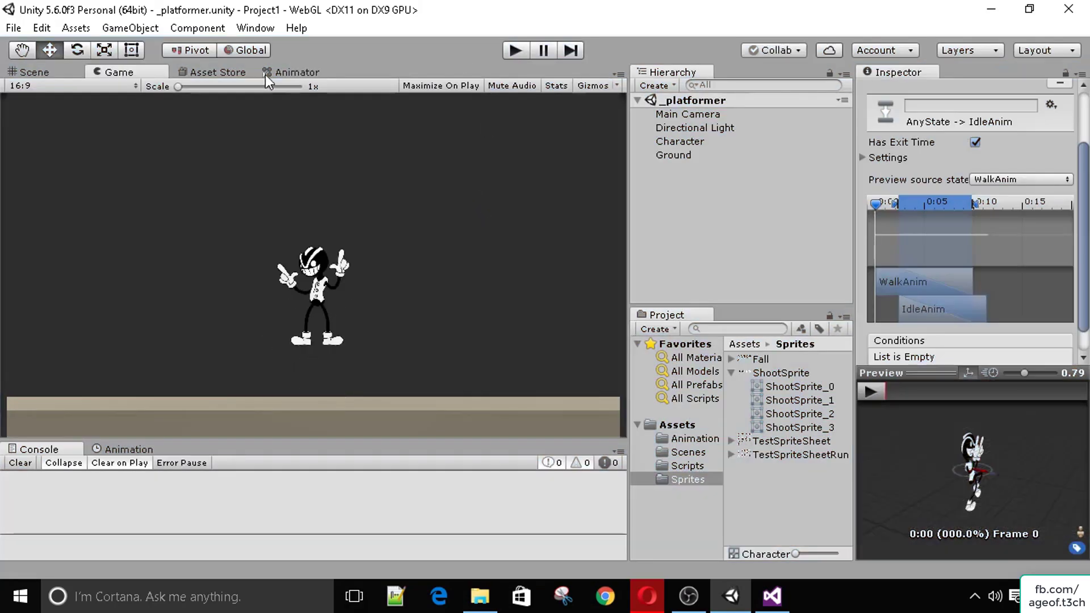
click(267, 73)
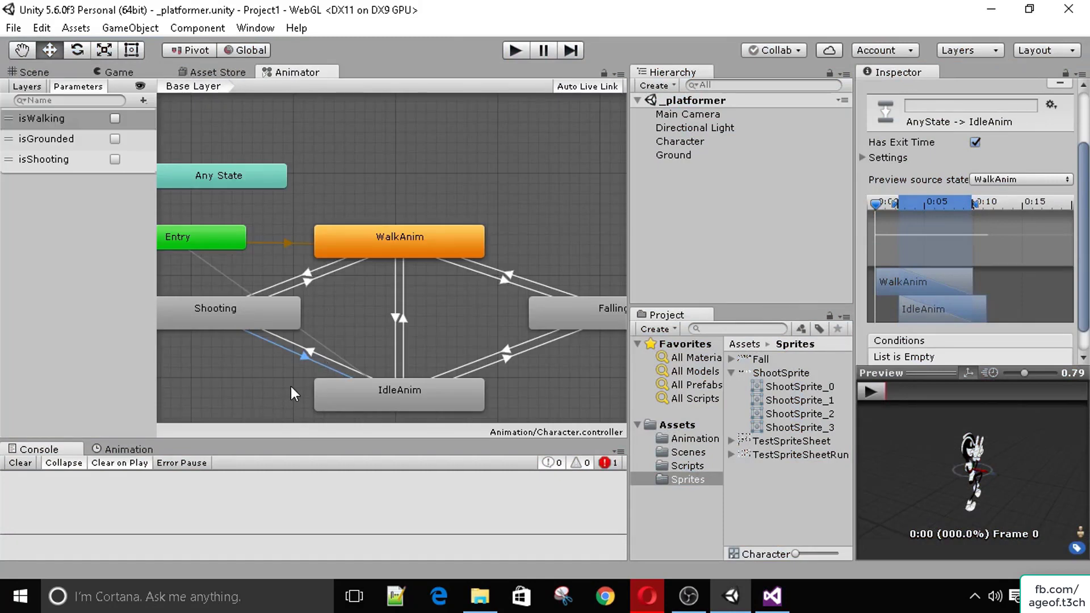
Step: Review the settings and condition of the IdleAnim to Shooting transition, and clear the console
click(874, 158)
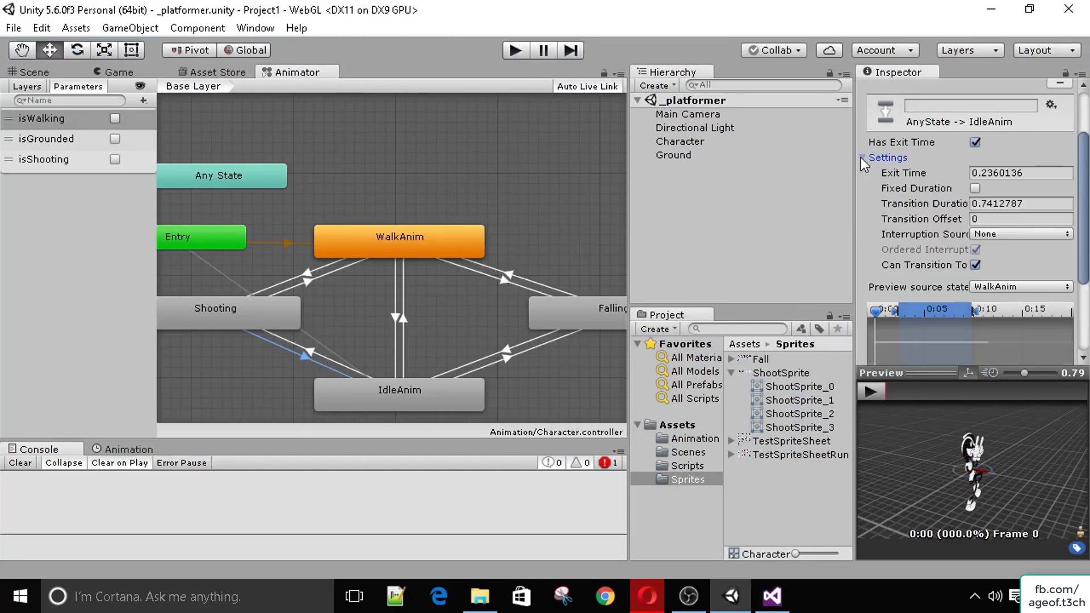
click(319, 352)
scroll(1049, 177, down, 3)
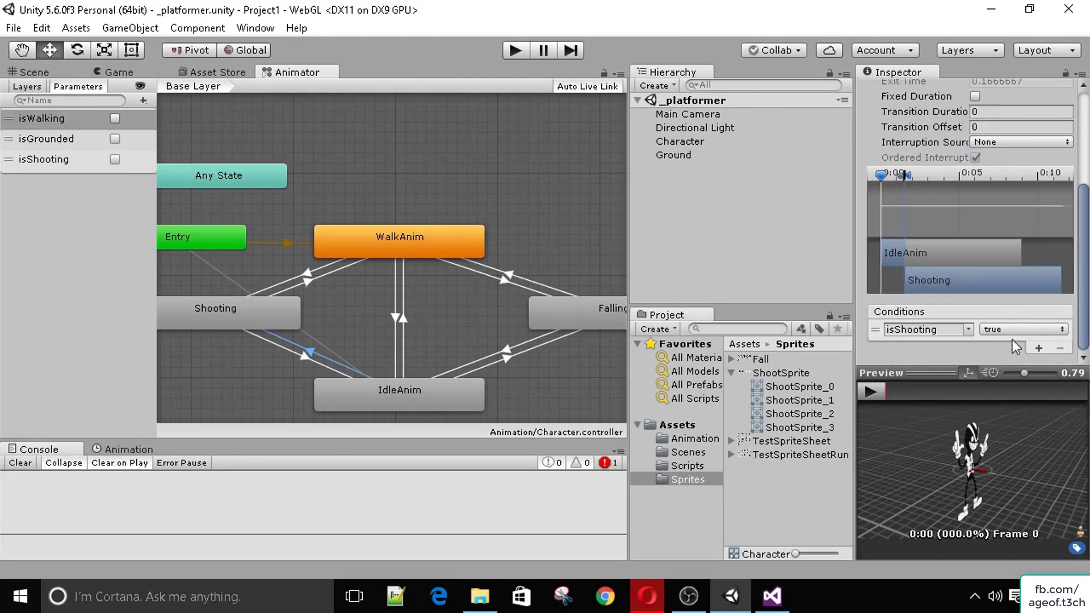
click(12, 464)
click(108, 70)
Step: Switch to Visual Studio, declare float shootTimer = .2f; below the isGrounded field in PlayerCharacter2D.cs, and save the script
click(772, 596)
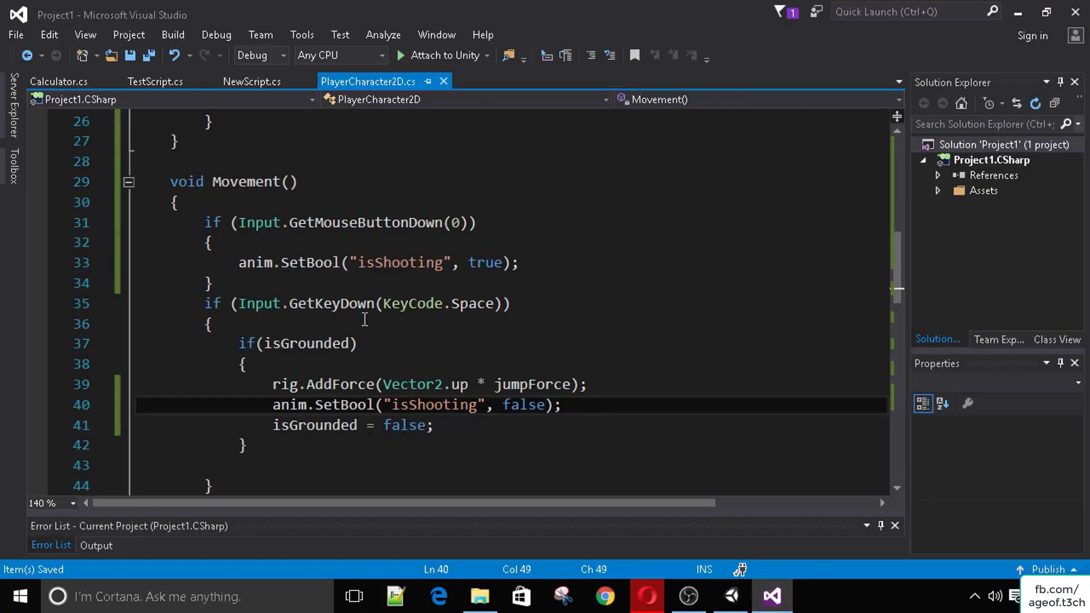
scroll(374, 352, up, 6)
scroll(283, 351, up, 2)
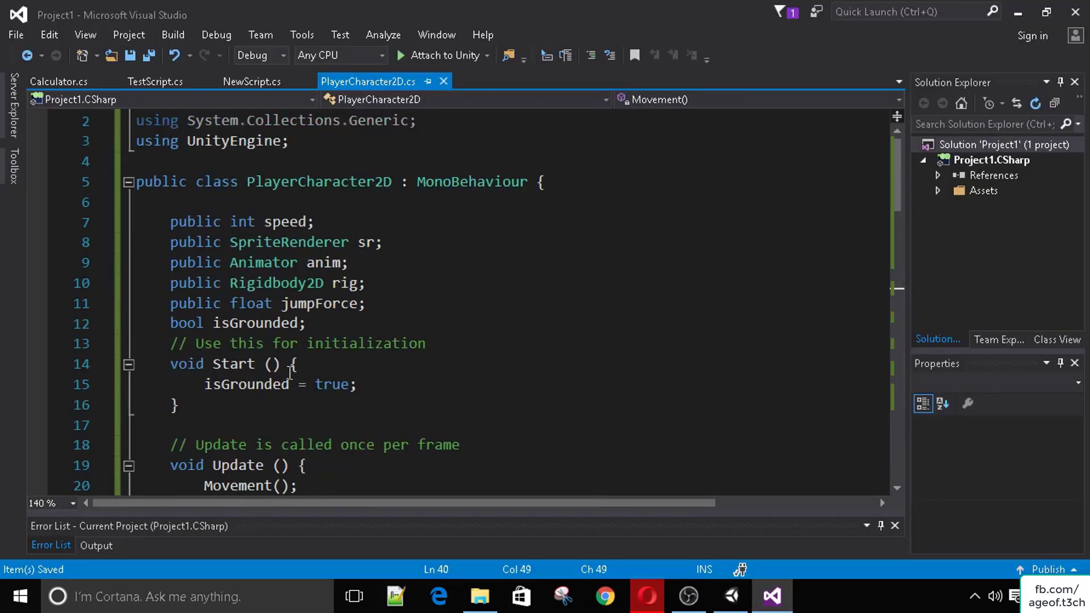
scroll(273, 346, down, 3)
scroll(283, 315, up, 1)
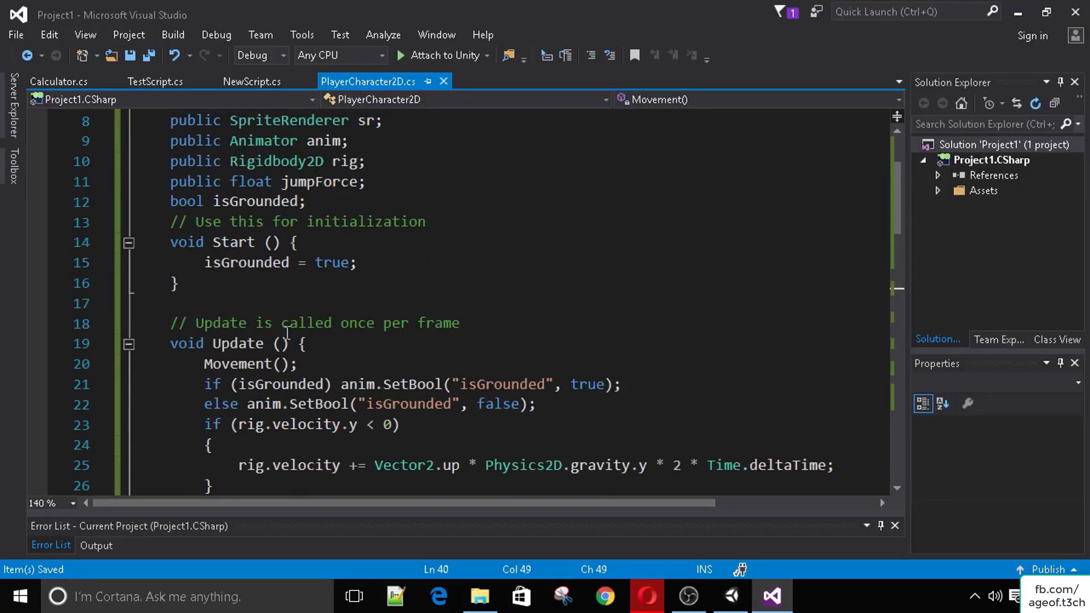
scroll(286, 334, down, 5)
scroll(279, 311, up, 7)
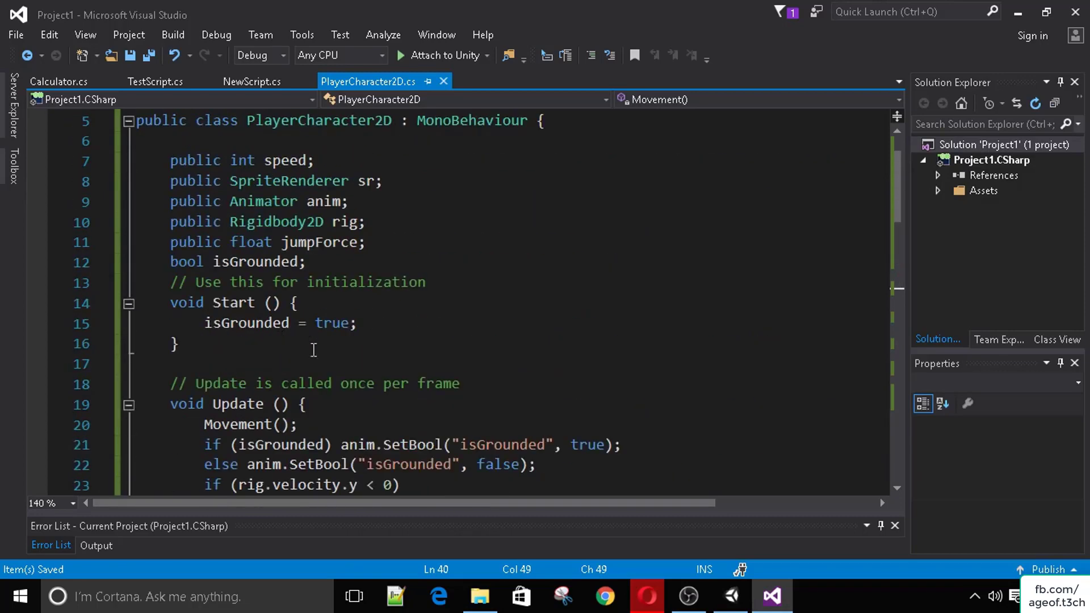
click(363, 343)
key(Return)
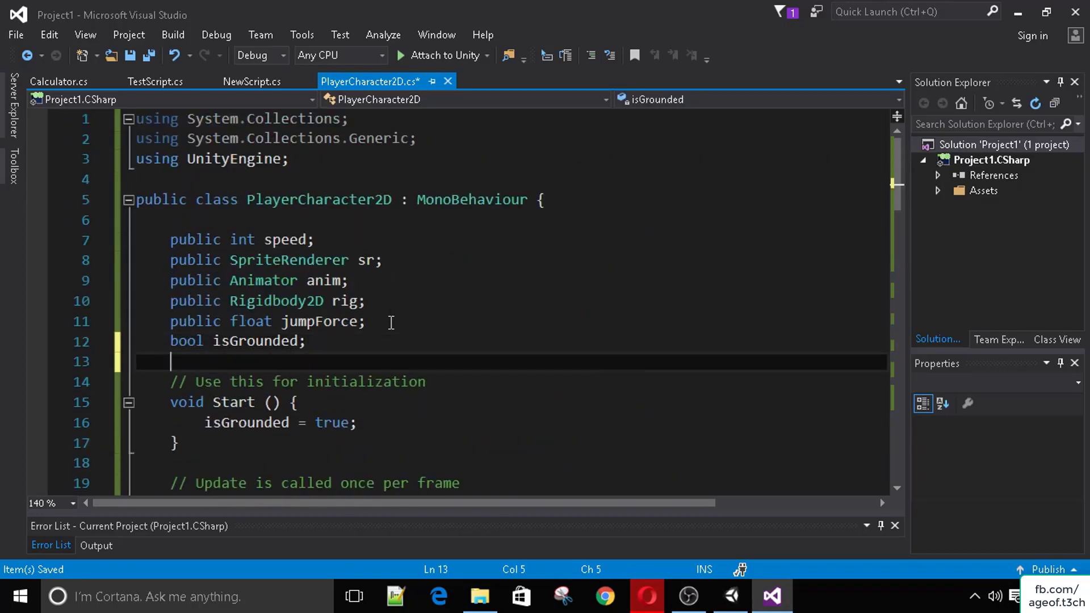
text(float)
text(shoo)
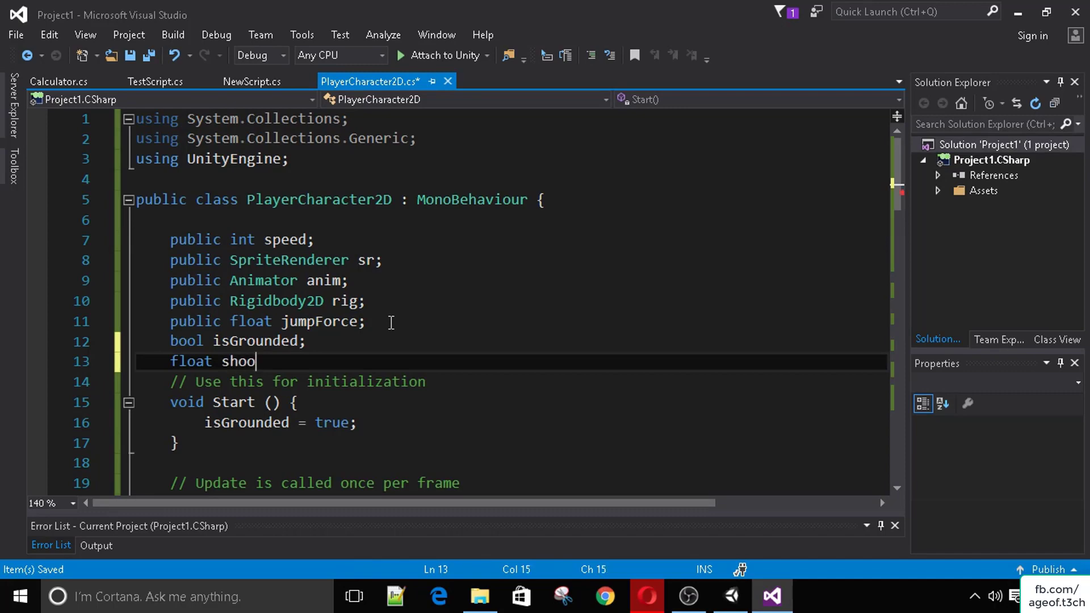
text(tTimer = .2f;)
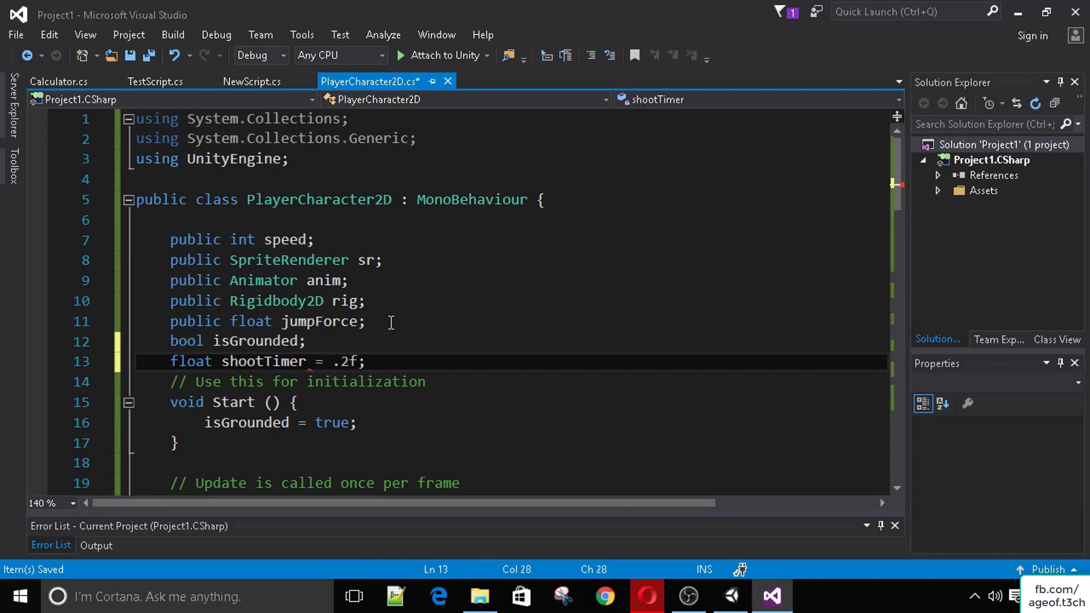
key(ctrl+s)
Step: Add an empty line below the isShooting true call in Movement, and declare bool shotTimer; below the isGrounded field
scroll(395, 325, down, 7)
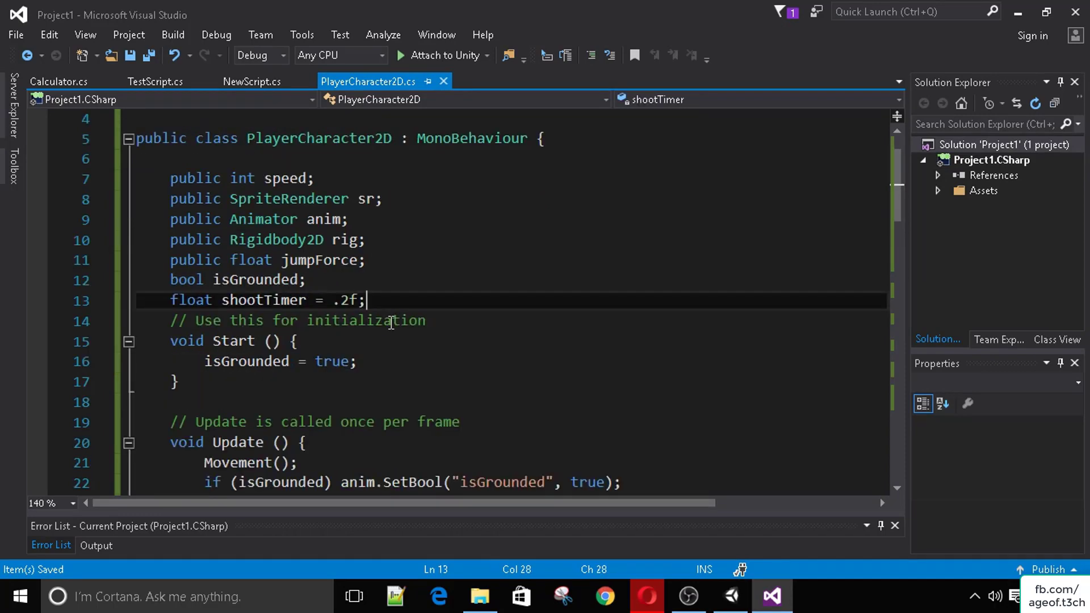
scroll(398, 327, down, 1)
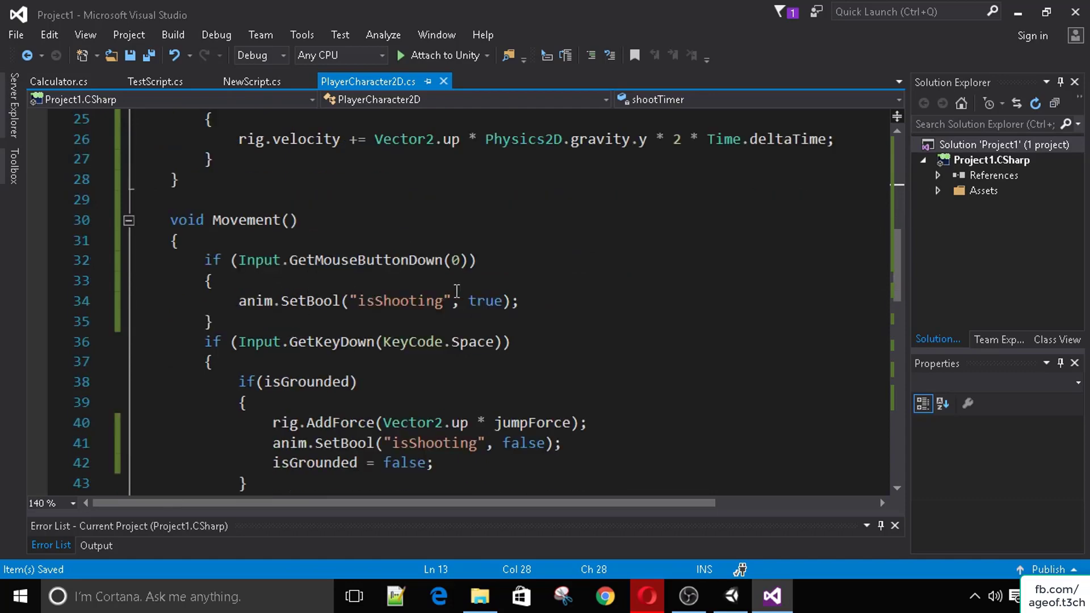
click(559, 306)
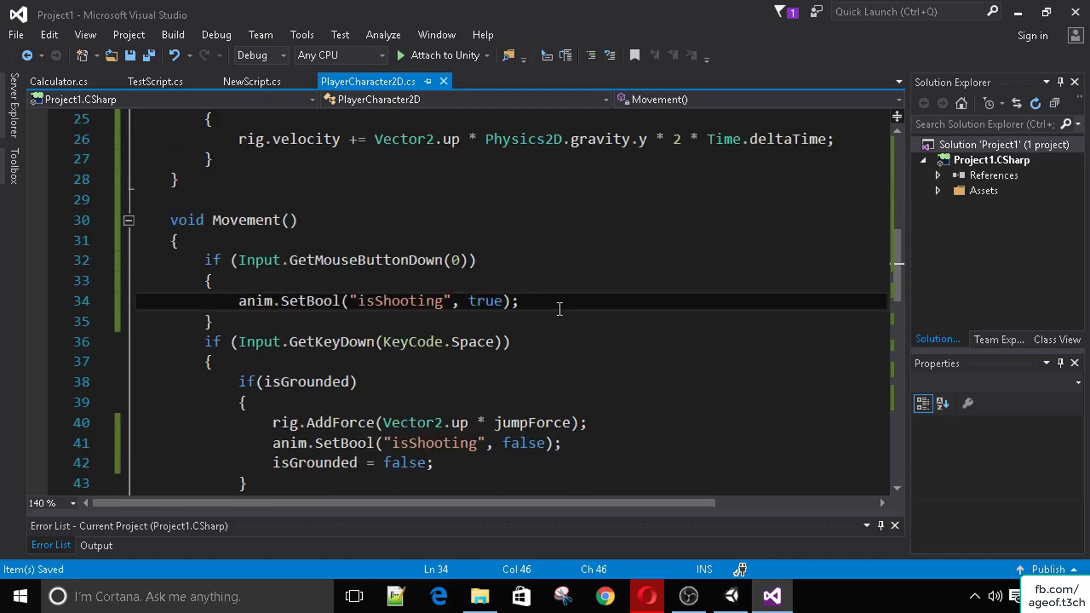
key(Return)
scroll(559, 309, up, 8)
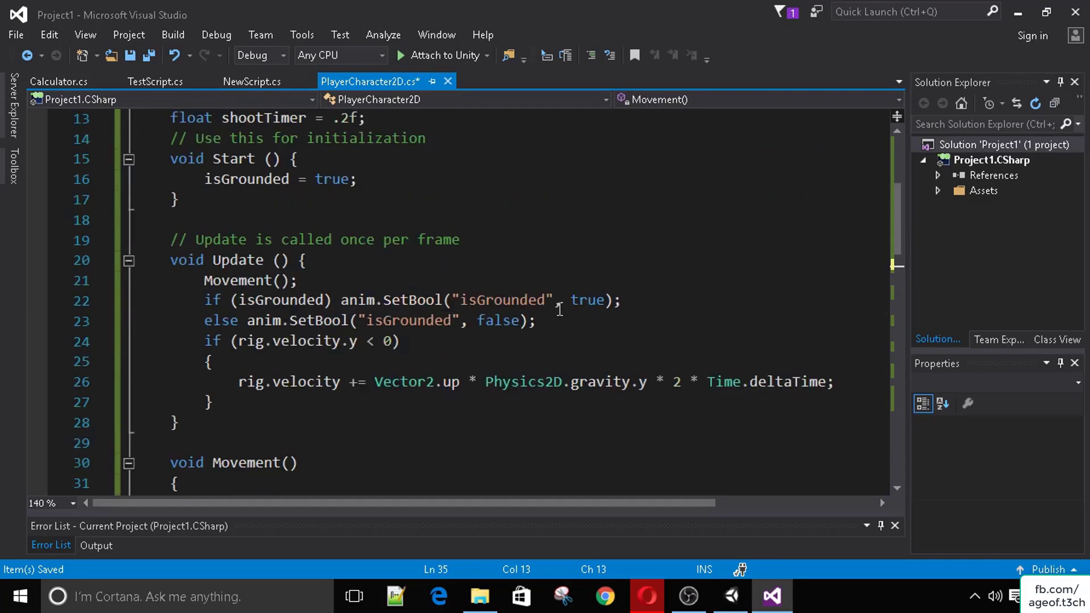
click(400, 339)
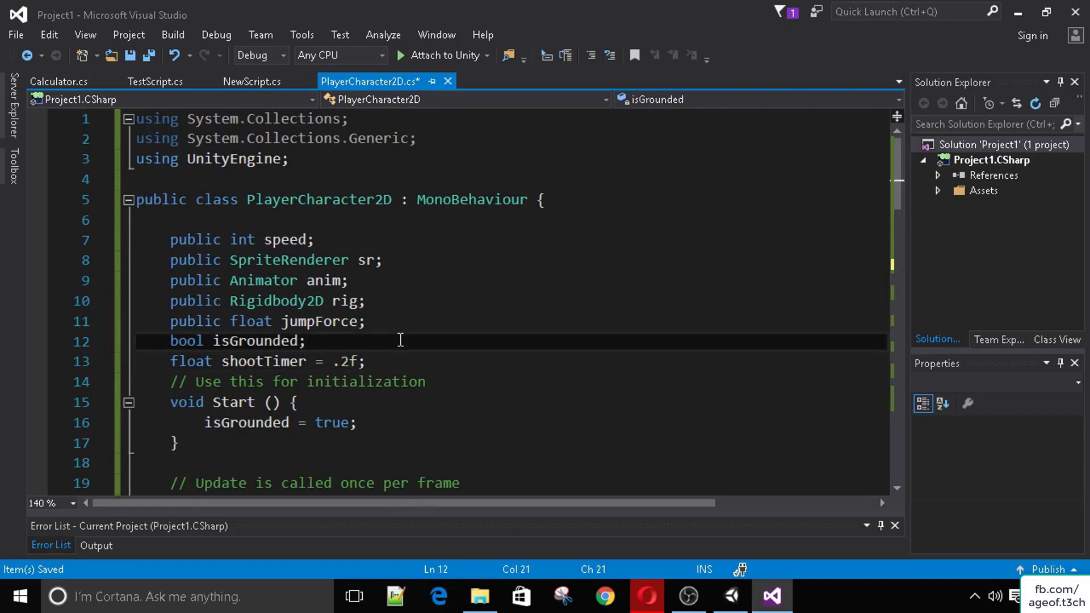
key(Return)
text(bool sho)
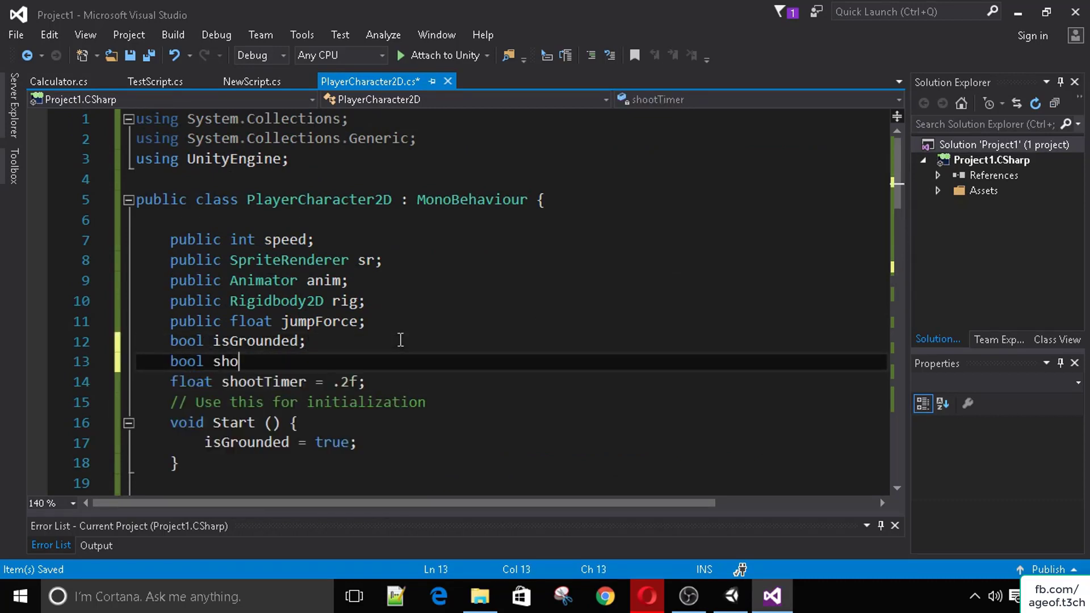
text(tTimer;)
Step: Insert if(shotTimer = false) above the anim.SetBool line in the GetMouseButtonDown block and save the script
scroll(386, 327, down, 9)
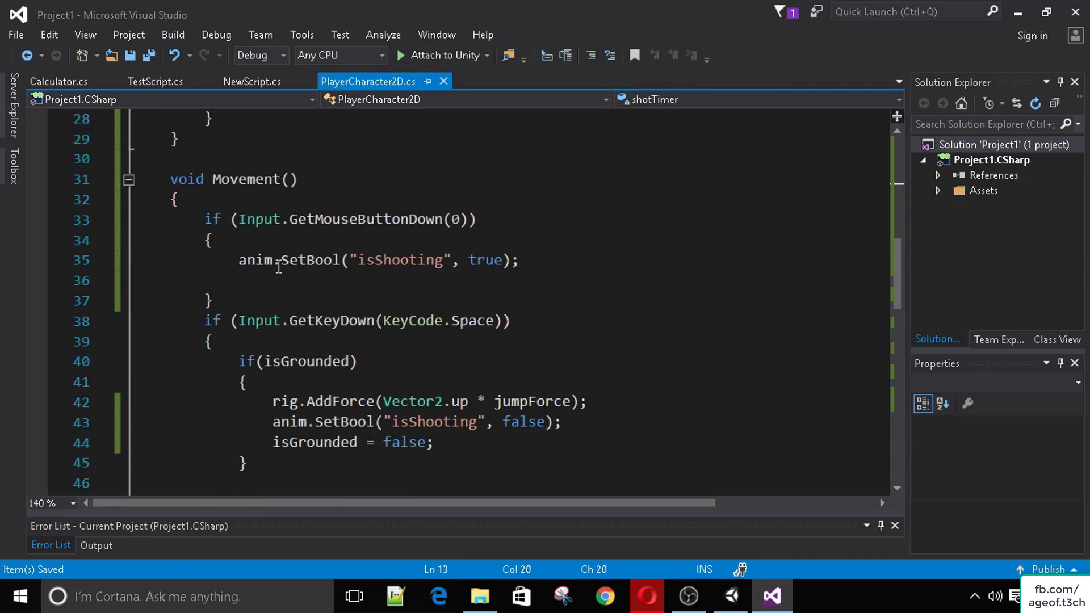
click(279, 266)
click(317, 245)
key(Return)
text(i)
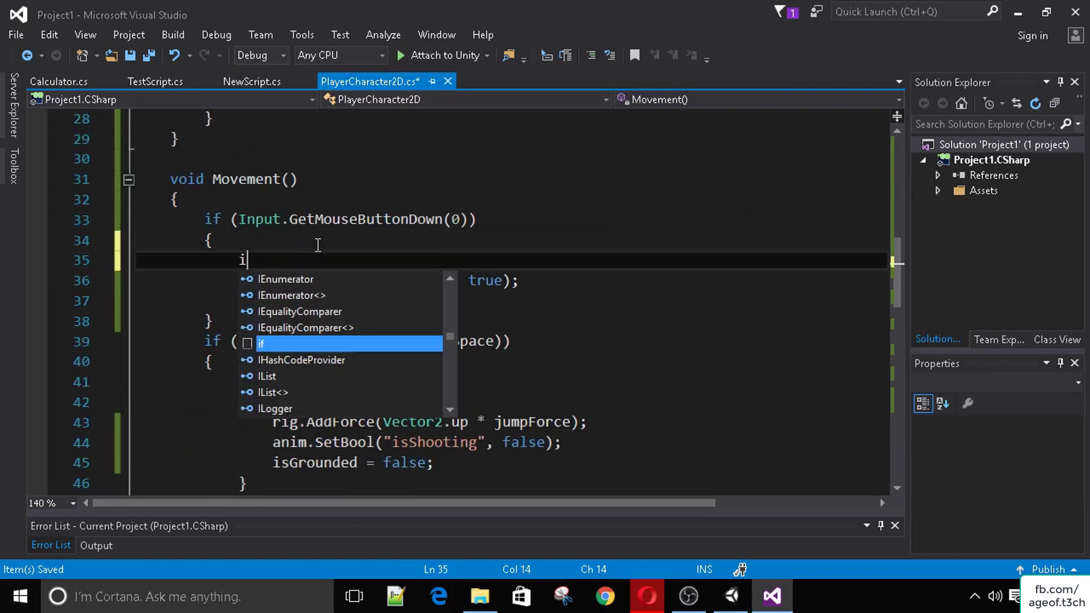
text(f(shot)
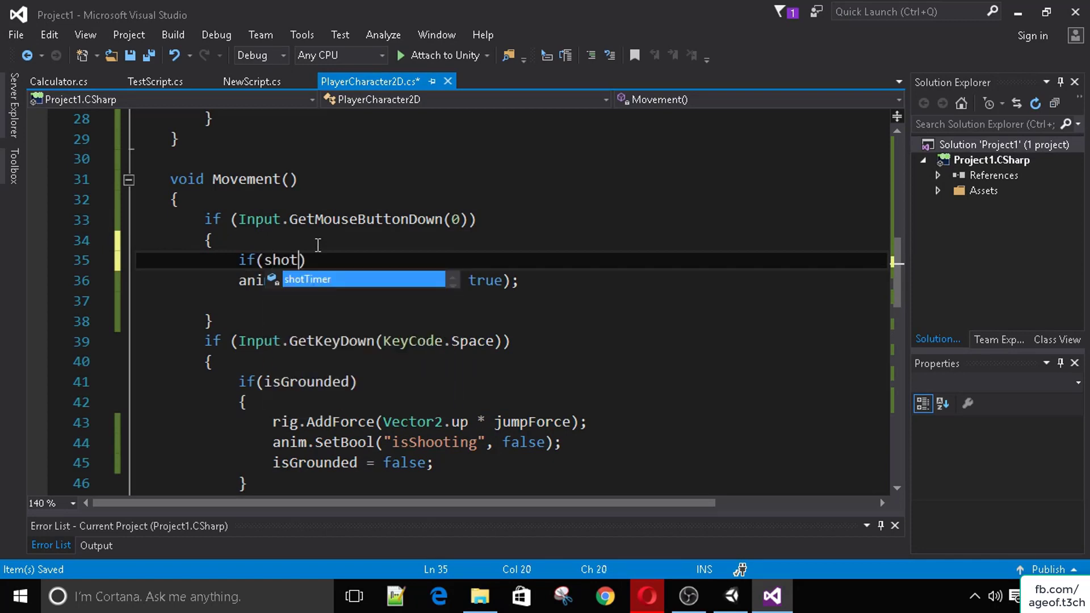
text(Timer = false)
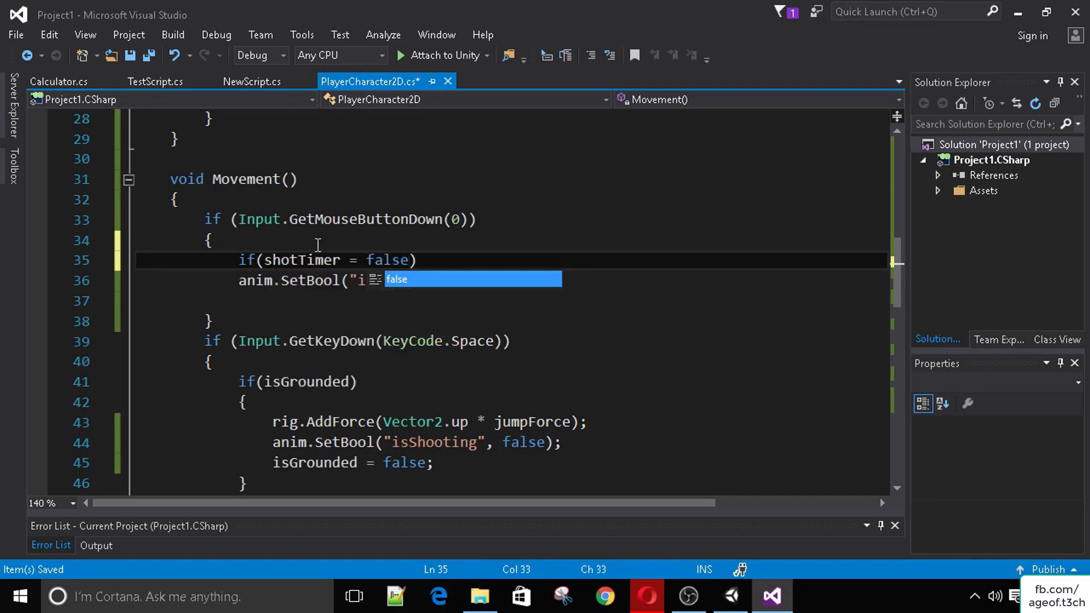
key(ctrl+s)
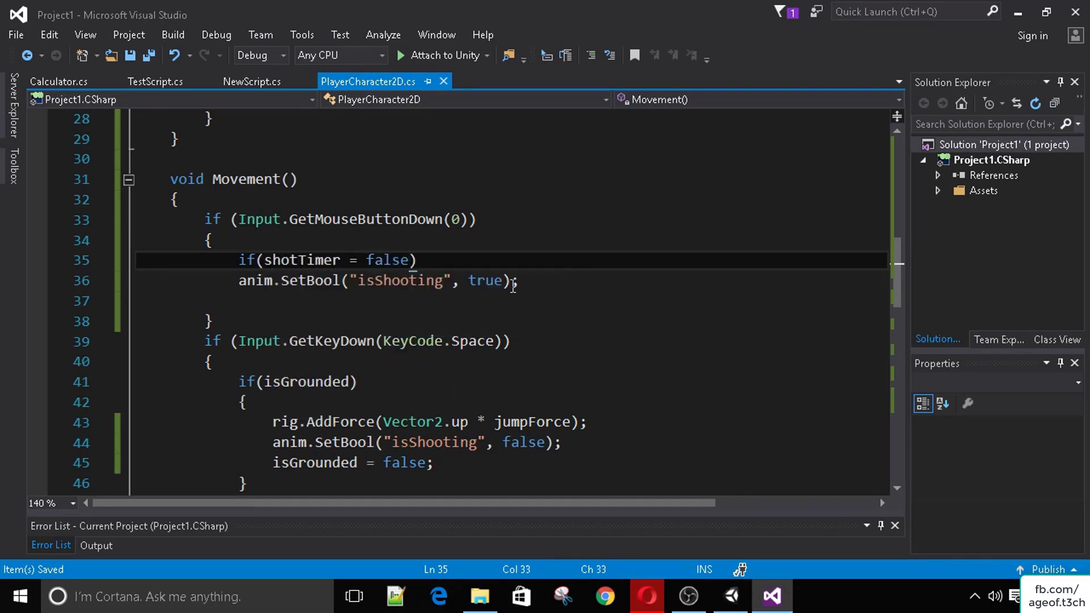
Step: Change the new if statement's condition to !shotTimer and add an empty line below it
click(474, 267)
key(Return)
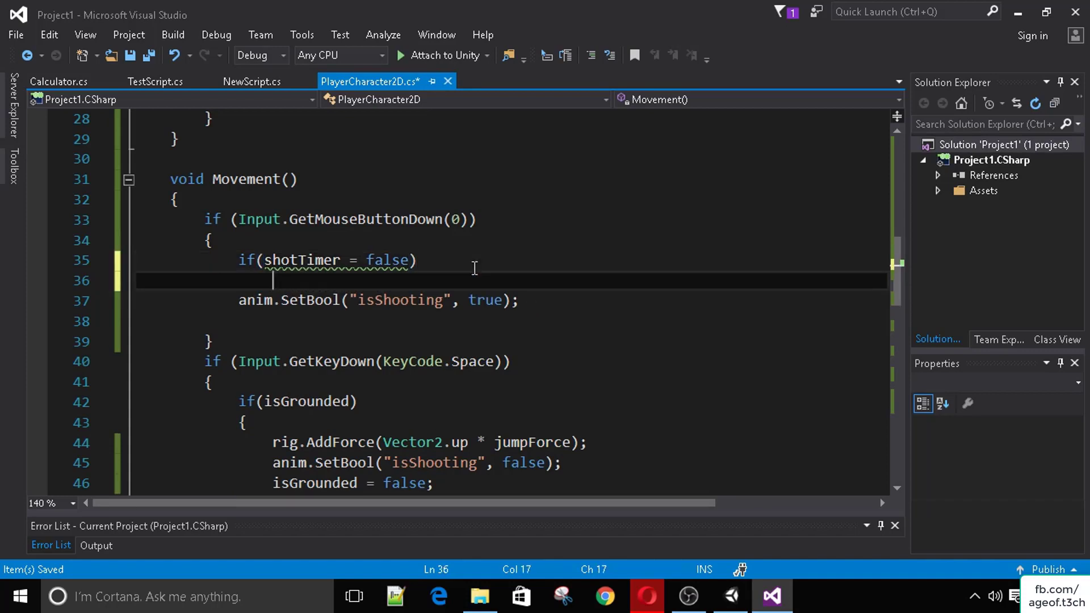
drag(341, 259, 409, 260)
key(BackSpace)
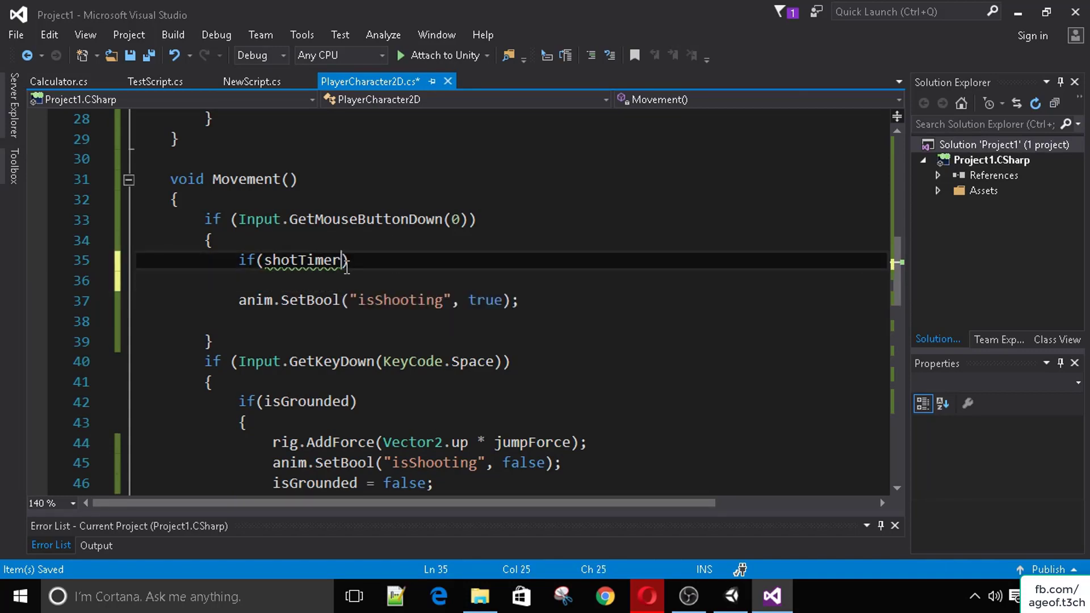
click(265, 259)
text(!)
Step: Enclose anim.SetBool("isShooting", true); in braces under the !shotTimer check, with braces and statement on separate lines
click(423, 276)
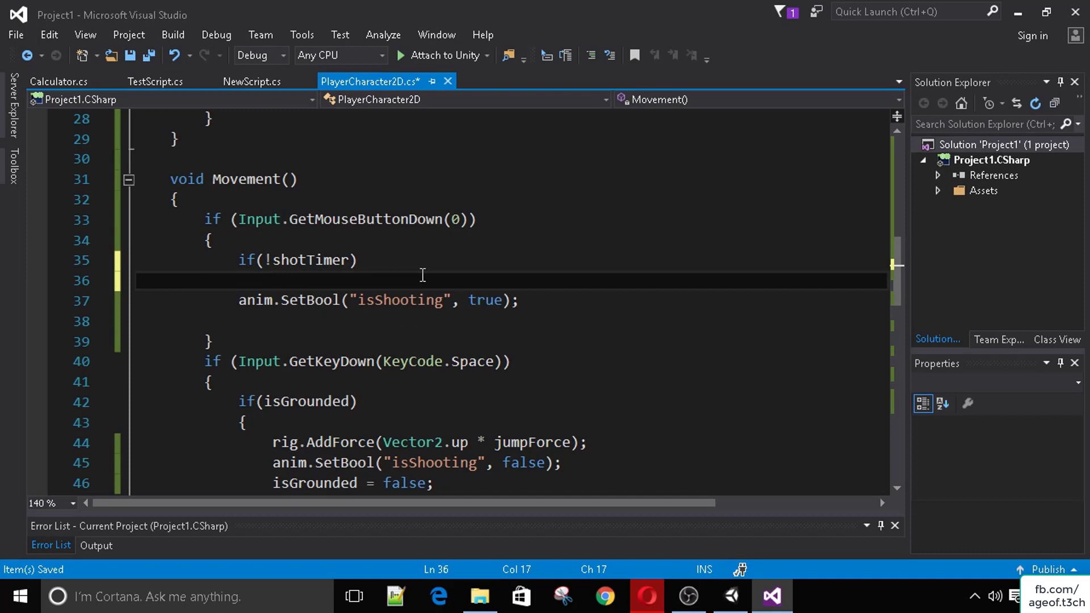
text({})
drag(519, 300, 237, 316)
key(ctrl+x)
click(252, 281)
key(ctrl+v)
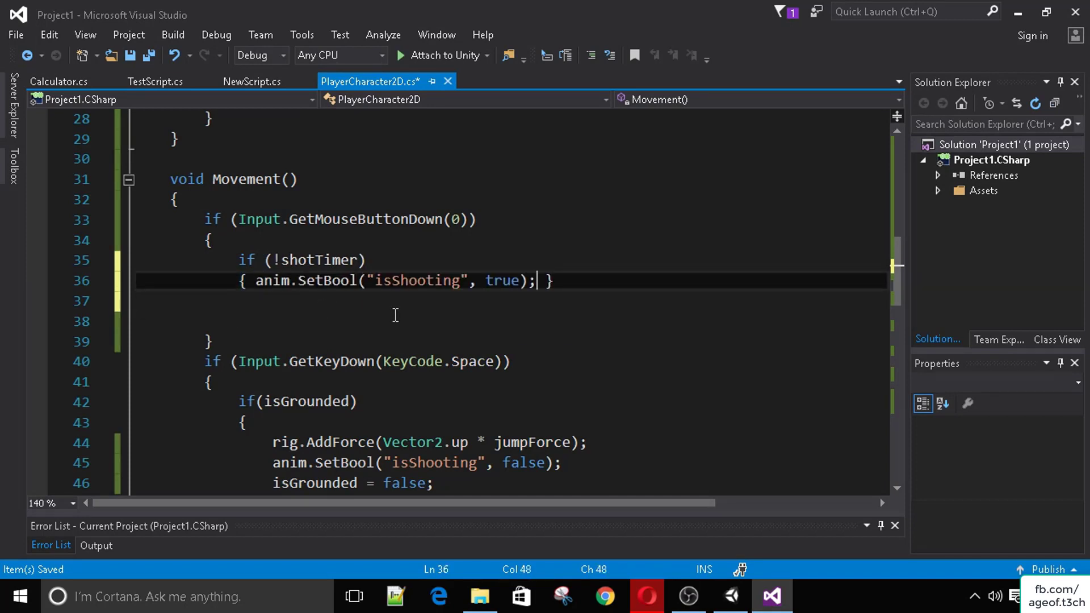
key(Return)
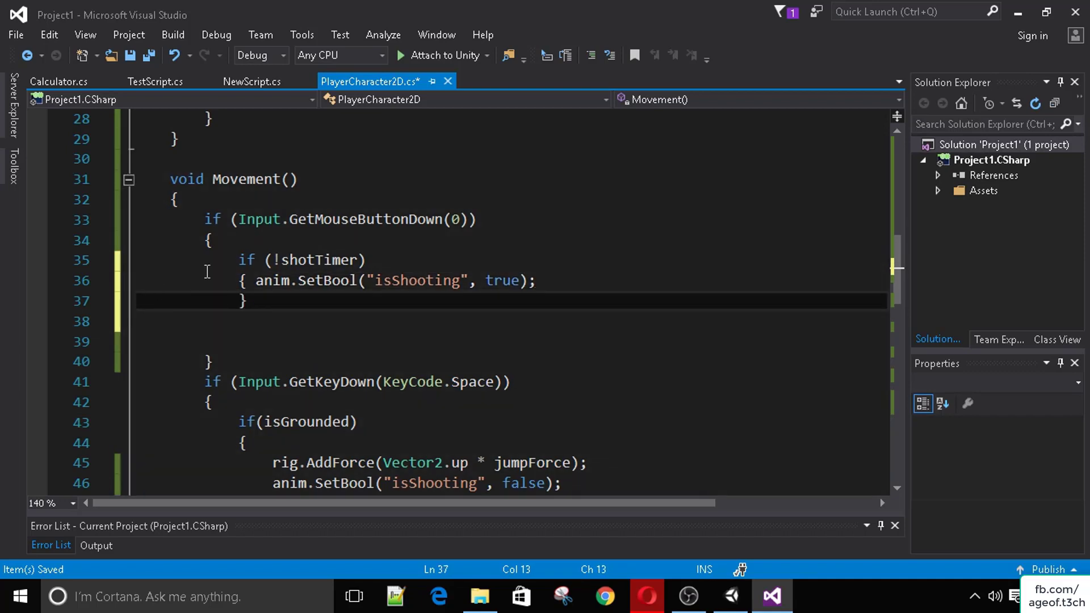
click(250, 280)
key(Return)
Step: Add shotTimer = true; below the anim.SetBool line inside the !shotTimer block and save the script
key(Return)
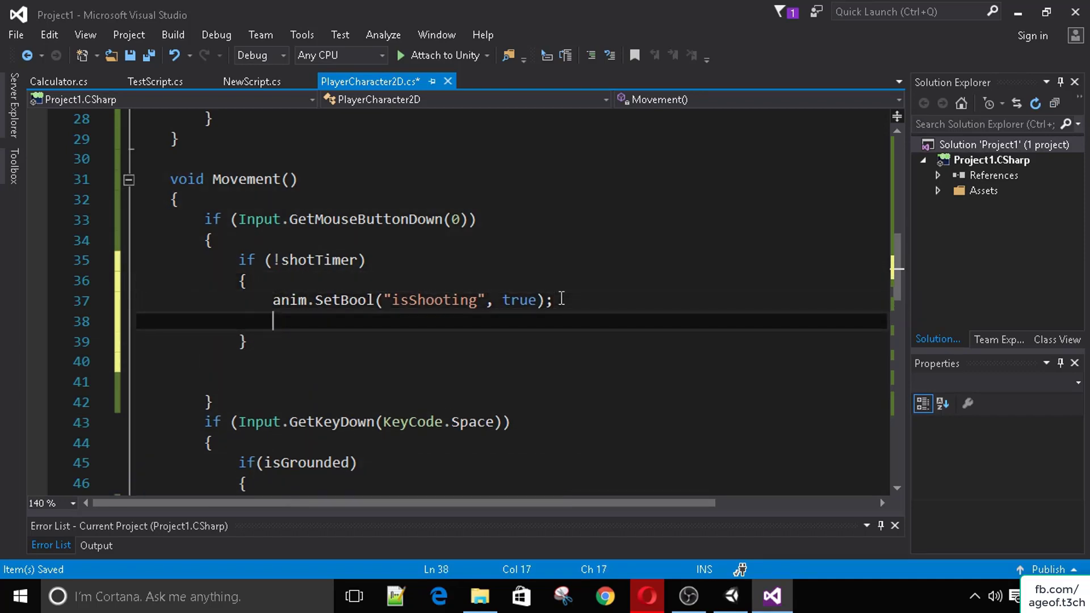
text(shot)
key(Tab)
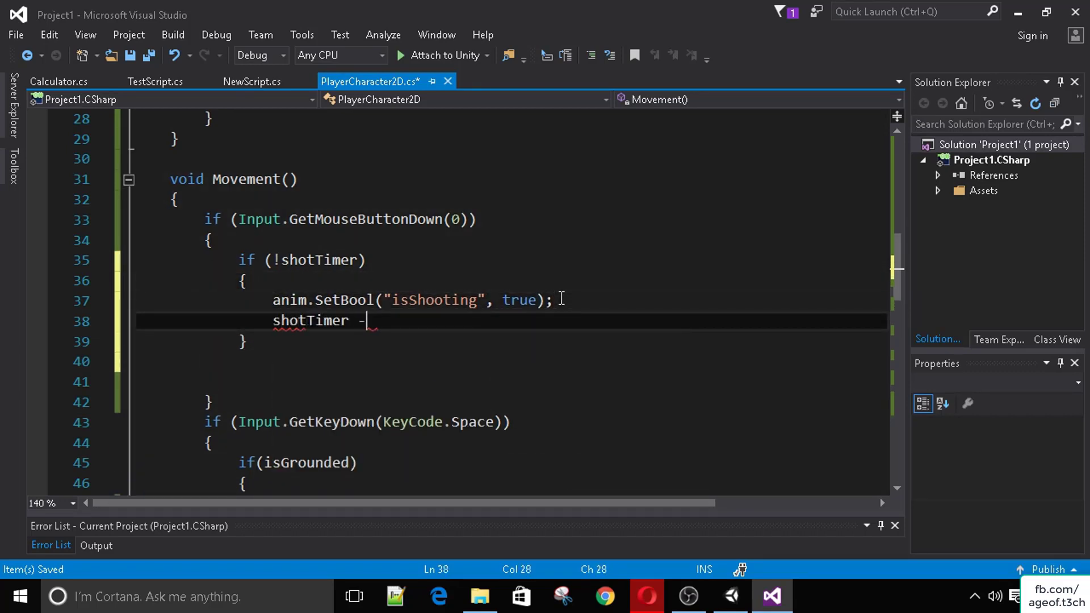
text(= true)
key(ctrl+s)
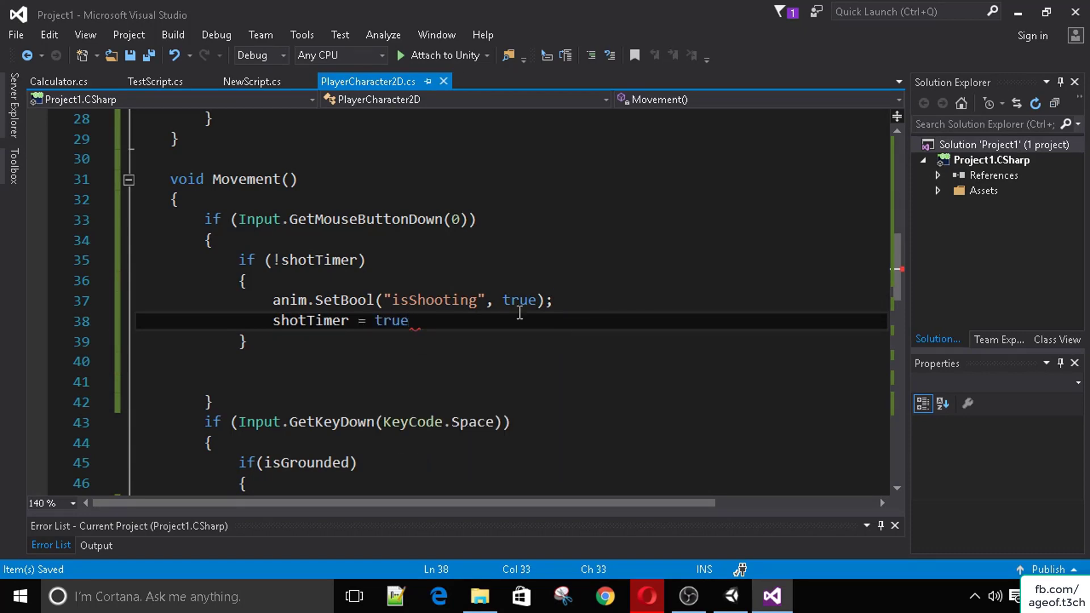
text(;)
key(ctrl+s)
Step: Initialize shotTimer to false in Start() below the isGrounded line and save the script
scroll(437, 311, up, 6)
click(341, 321)
click(357, 354)
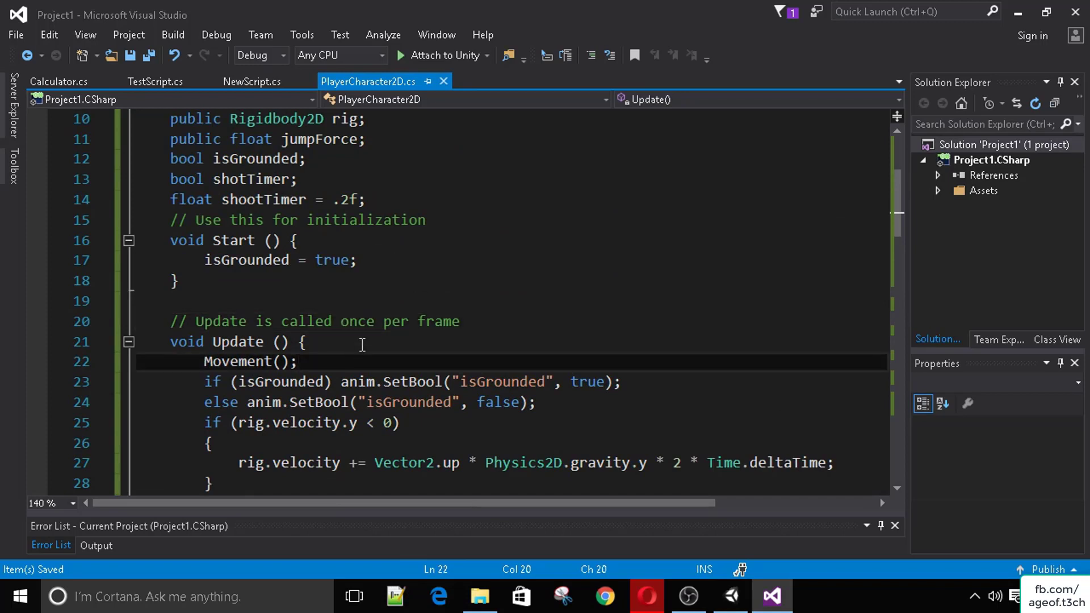
click(362, 341)
click(381, 284)
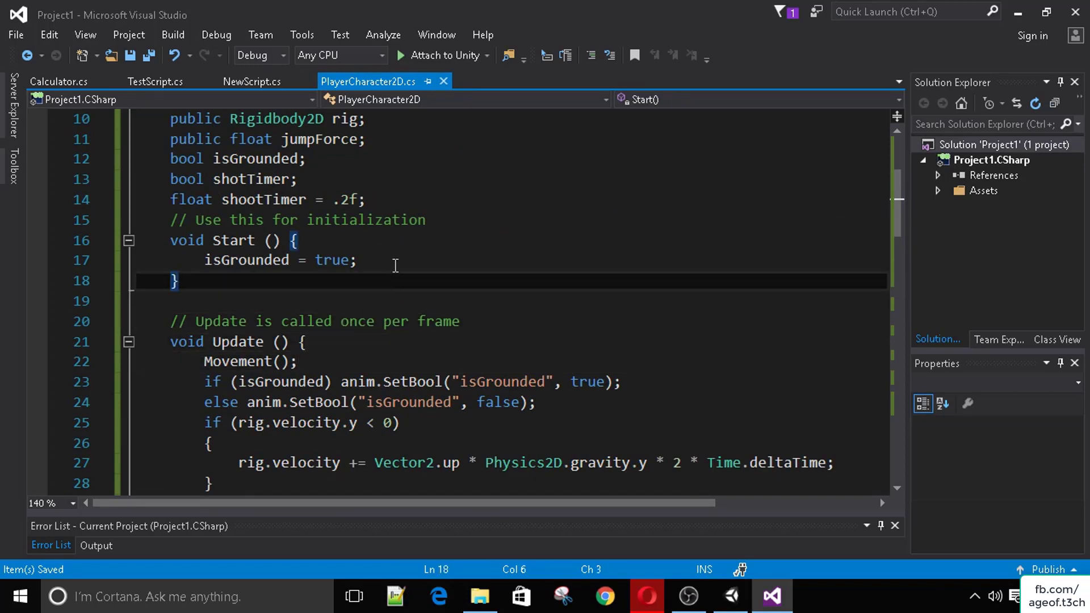
click(395, 263)
key(Return)
text(shotT)
key(Tab)
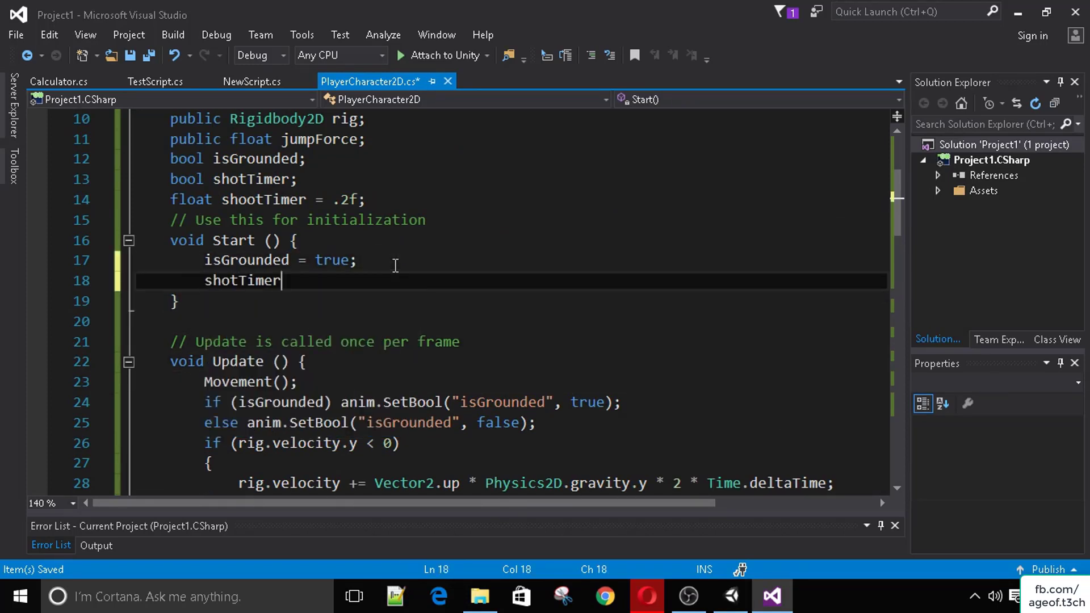
text(= false;)
key(ctrl+s)
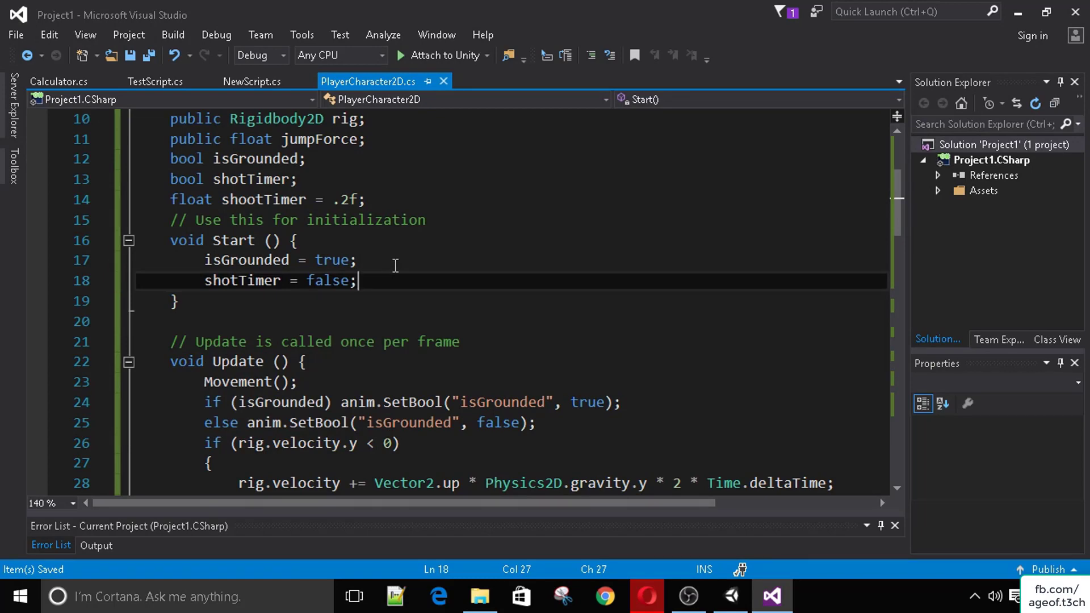
Step: Add shootTimer -= Time.deltaTime; as the first line of Update(), above the Movement() call
scroll(396, 265, down, 3)
click(360, 181)
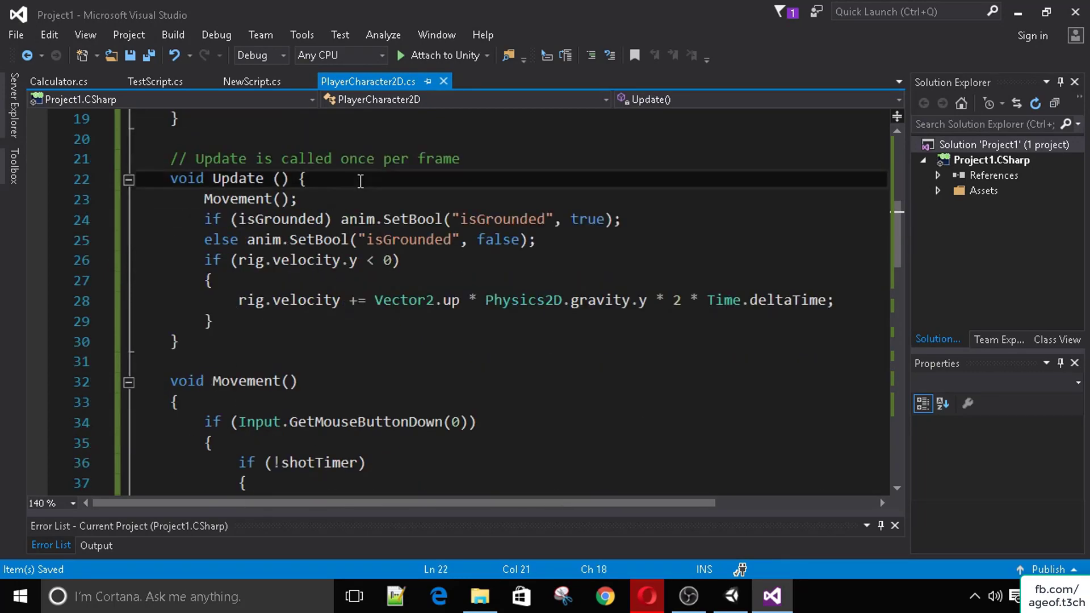
key(Return)
text(shot)
key(Tab)
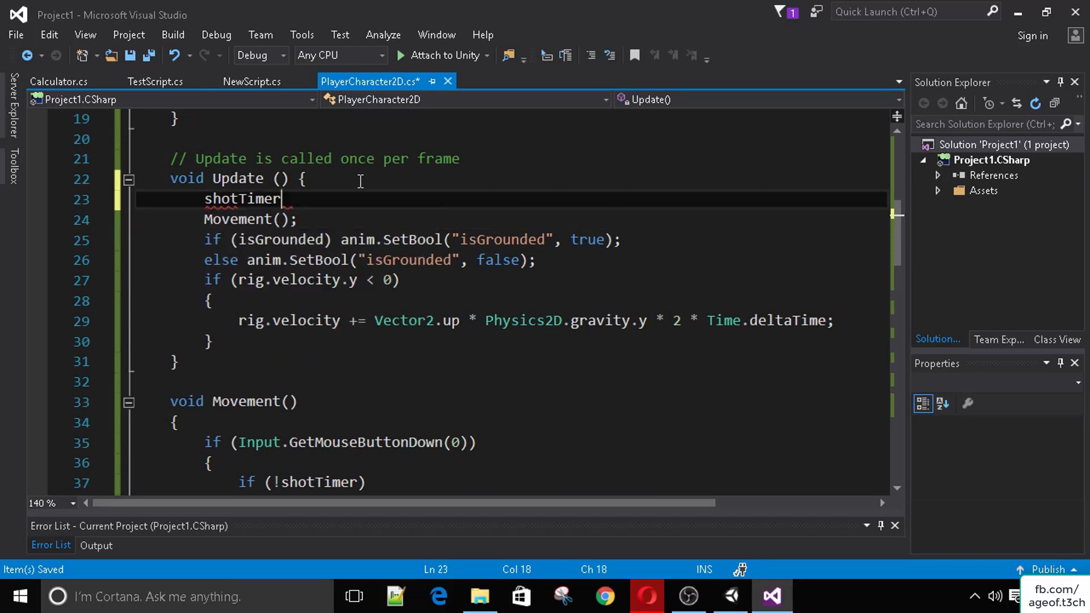
text(-=)
scroll(359, 181, up, 3)
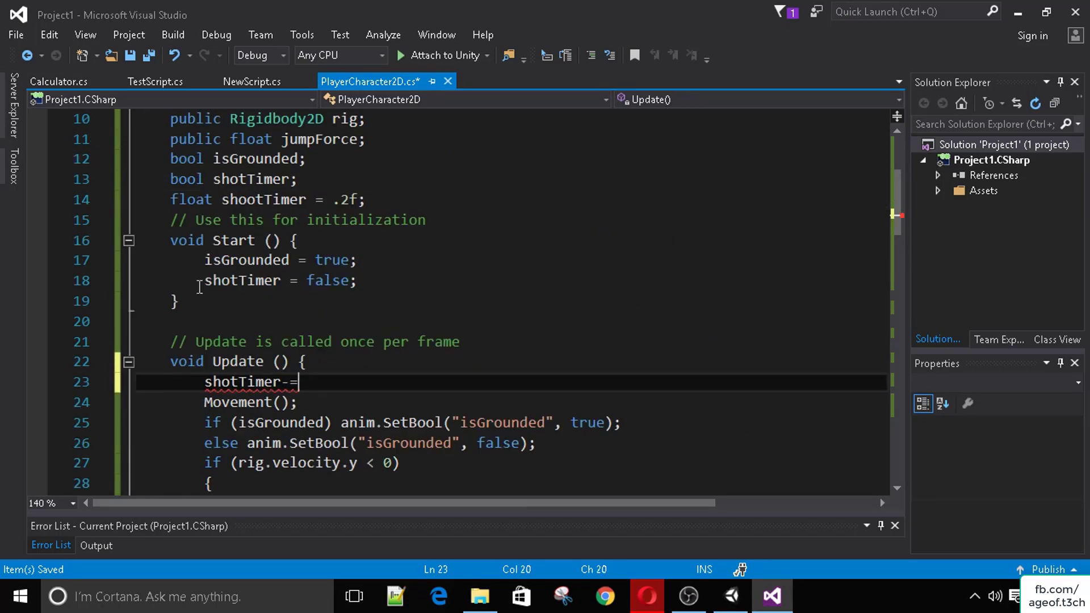
double_click(264, 199)
key(ctrl+c)
click(240, 381)
double_click(243, 376)
key(ctrl+v)
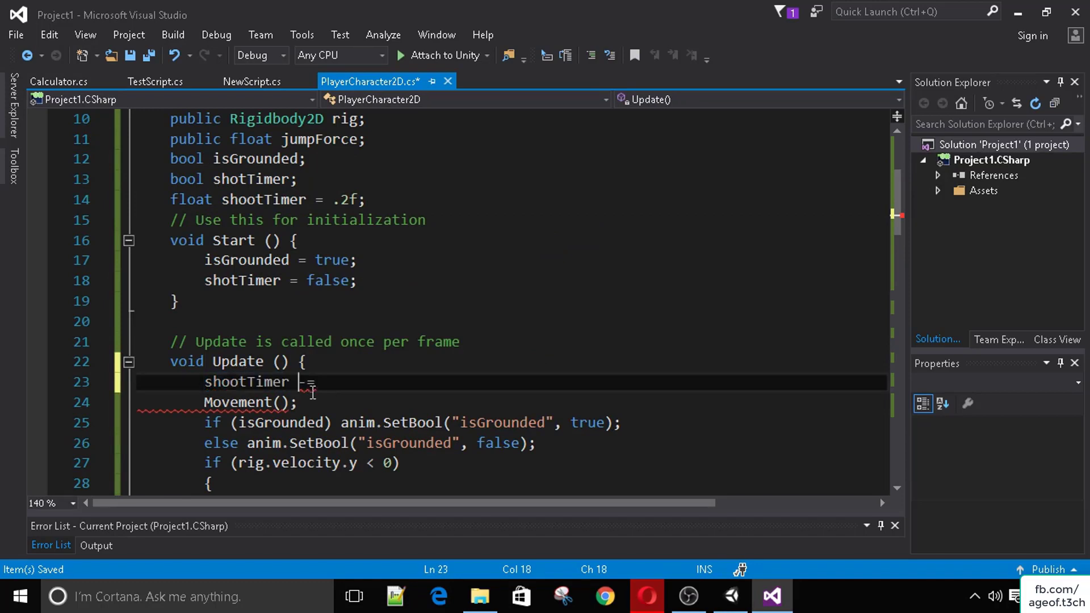
click(349, 385)
text(Time.deltaTime;)
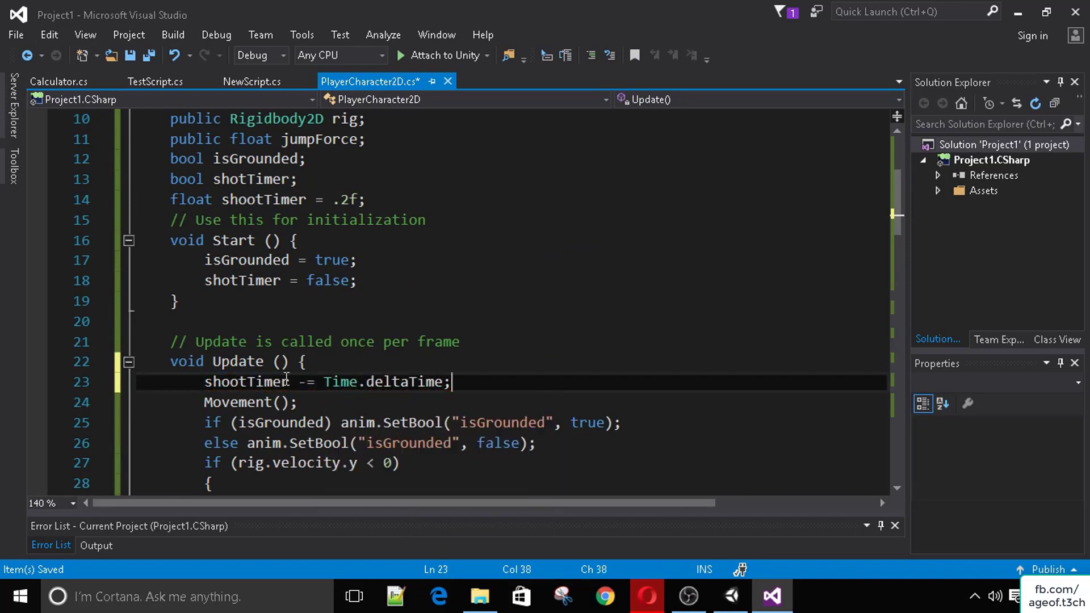
Step: Insert if(shotTimer) above the shootTimer countdown line in Update() and save the script
drag(205, 383, 499, 381)
click(398, 369)
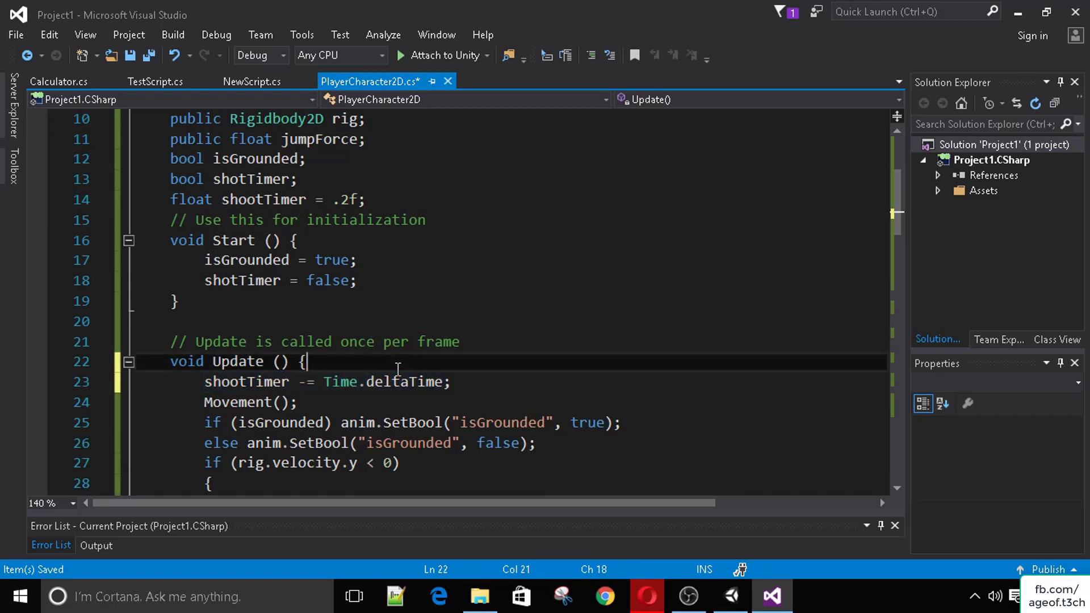
key(Return)
text(if(shotTimer)
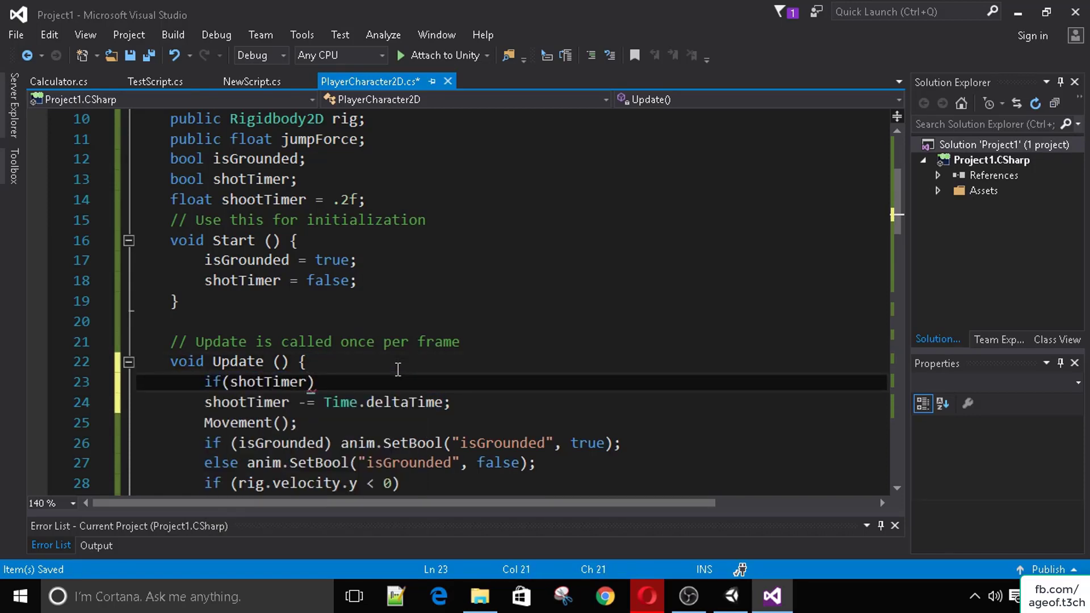
key(ctrl+s)
click(403, 360)
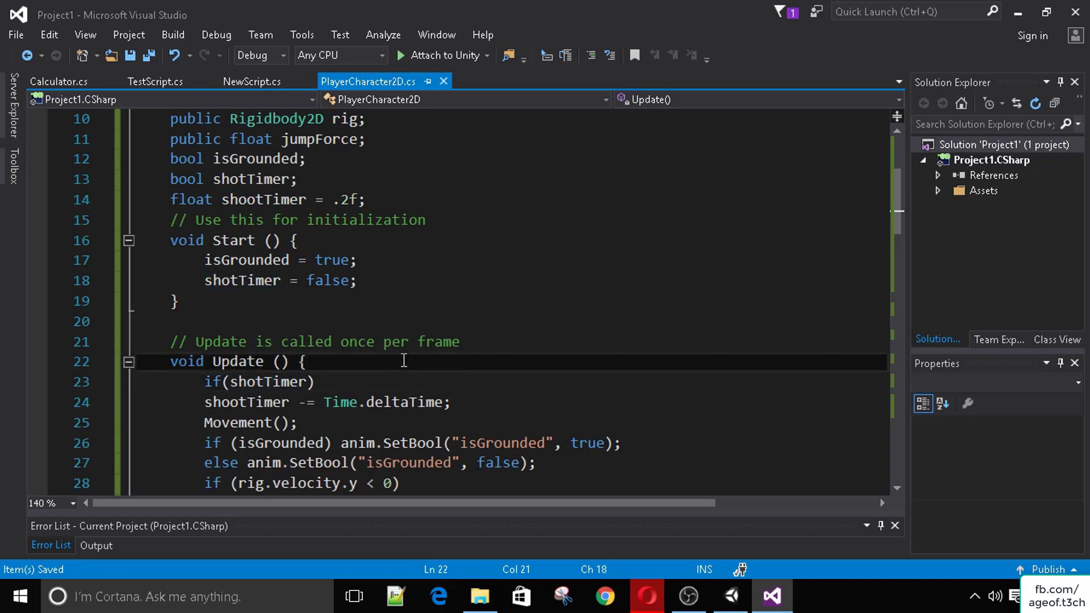
Step: Add an if (shootTimer <= 0) block below the countdown line that sets shotTimer = false; and save the script
click(514, 410)
key(Return)
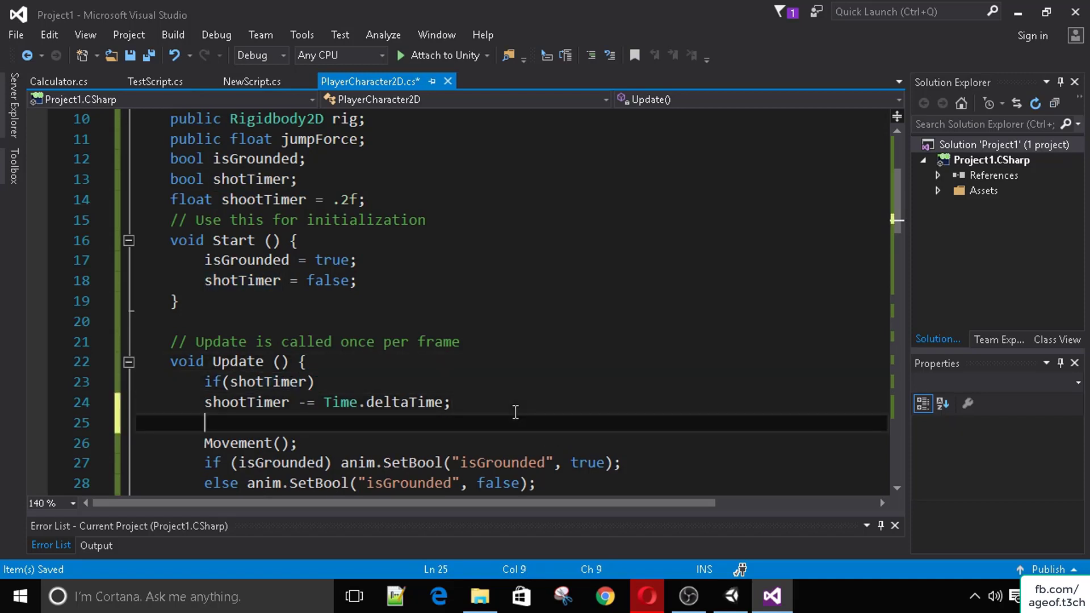
text(if(shootTimer<=0)
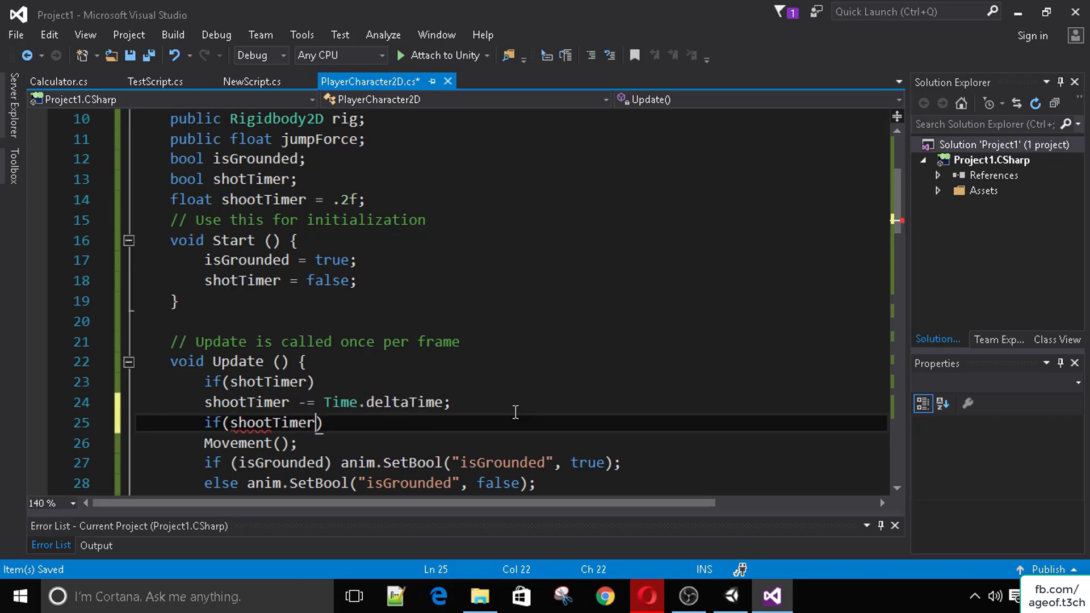
key(End)
key(Return)
text({)
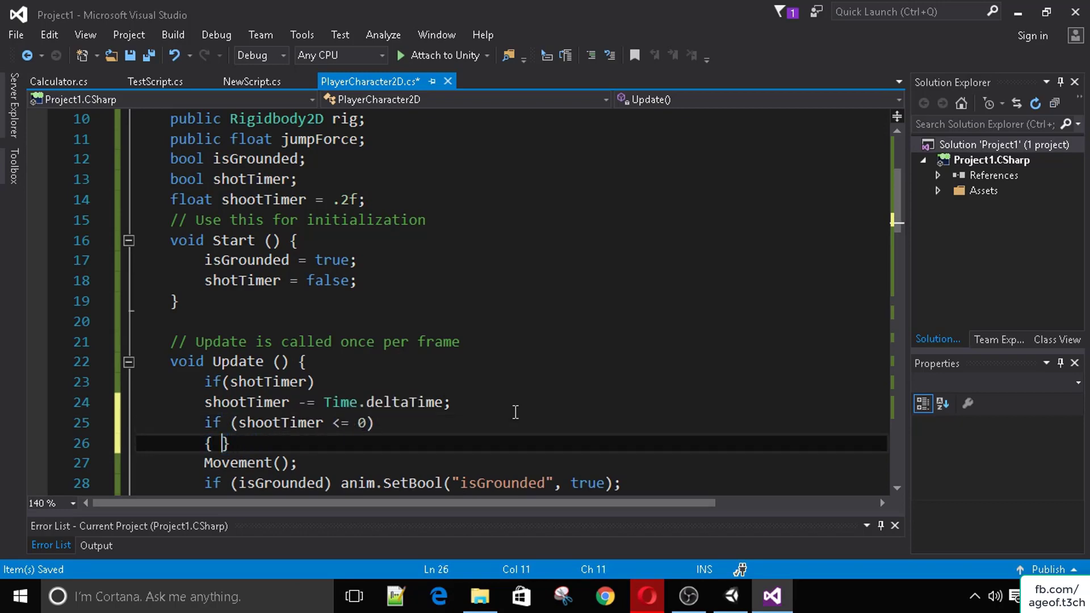
key(Return)
scroll(515, 412, down, 1)
text(shot)
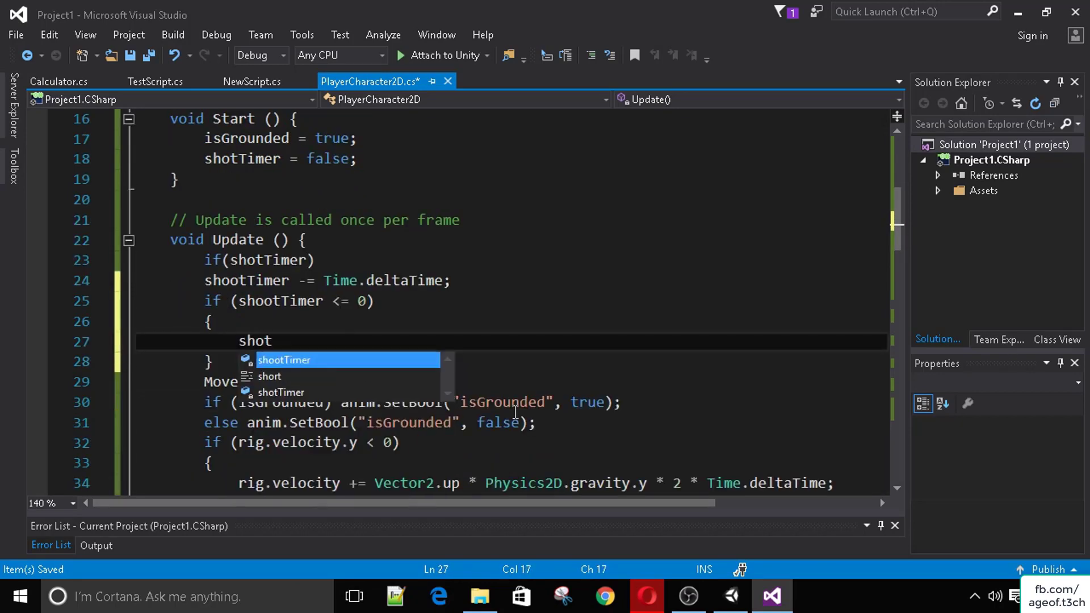
text(Timer = false;)
key(ctrl+s)
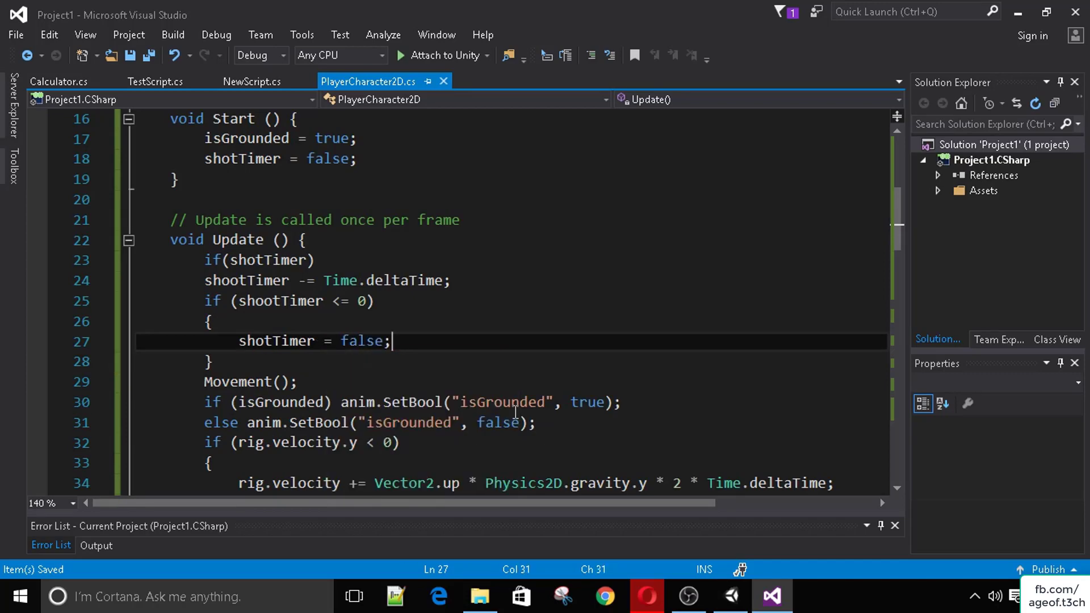
Step: Copy the anim.SetBool("isShooting", true); line from Movement() into the shootTimer <= 0 block and change its value to false
scroll(326, 319, up, 2)
scroll(303, 316, down, 3)
scroll(328, 367, down, 4)
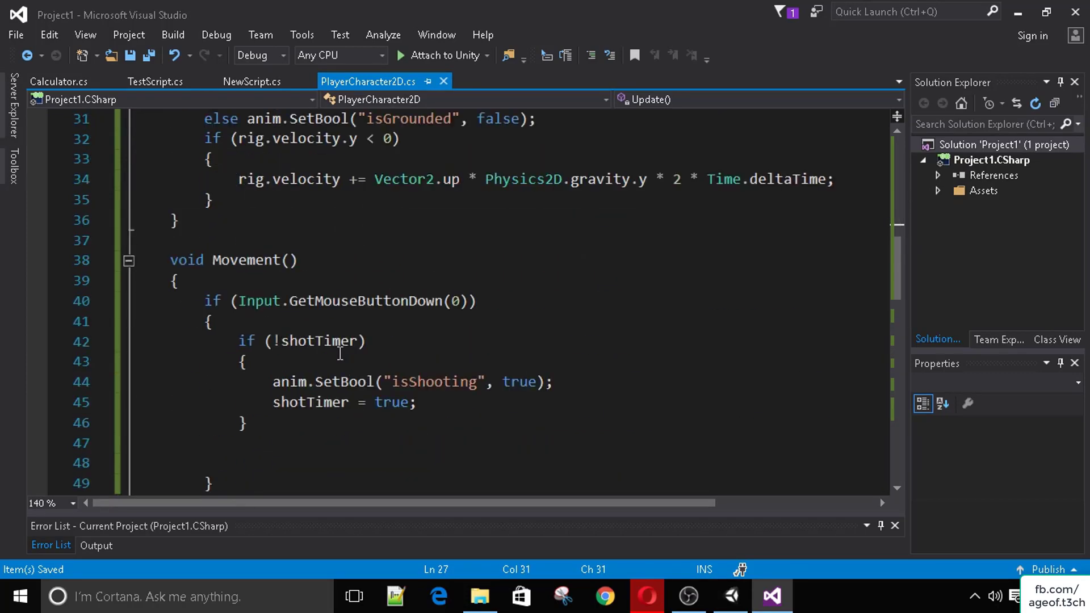
drag(273, 383, 570, 385)
key(ctrl+c)
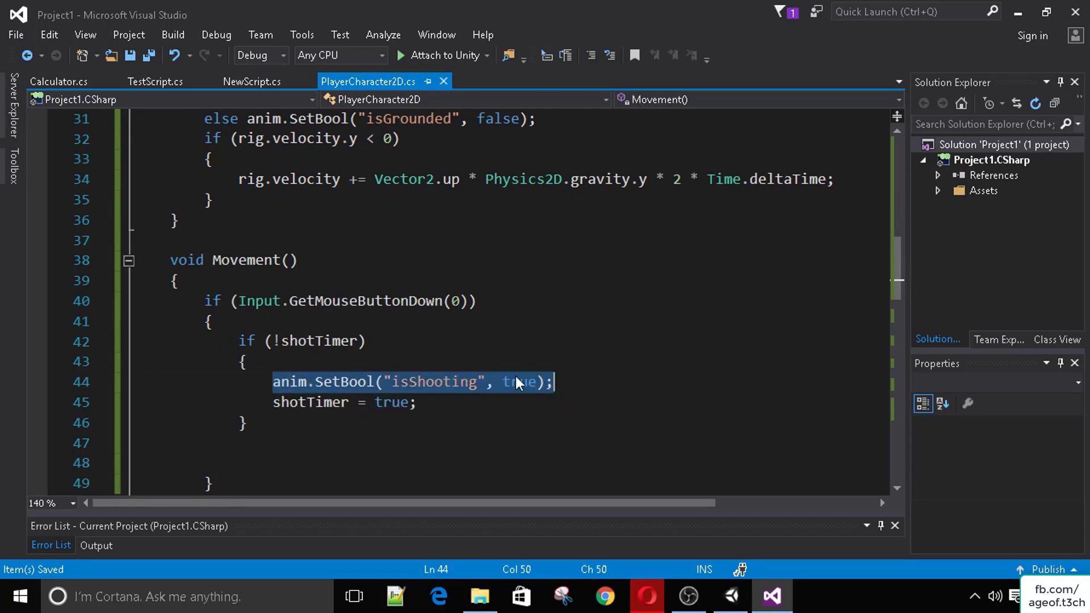
scroll(441, 320, up, 6)
click(453, 401)
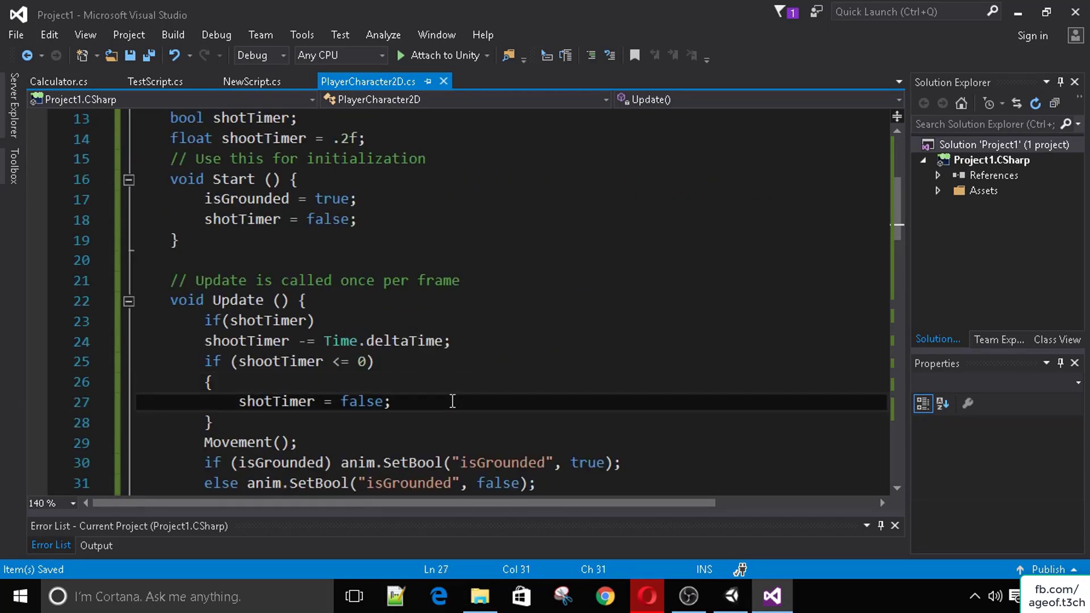
key(Return)
key(ctrl+v)
double_click(493, 432)
text(false)
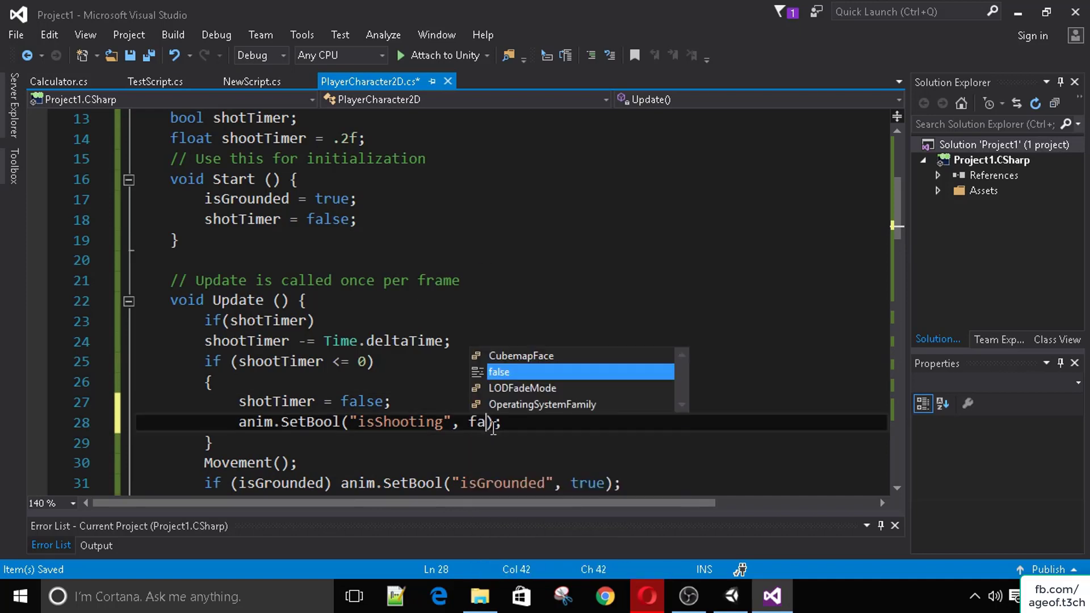
Step: Reset the timer with shootTimer = .2f; below the isShooting line in the shootTimer <= 0 block and save the script
key(Return)
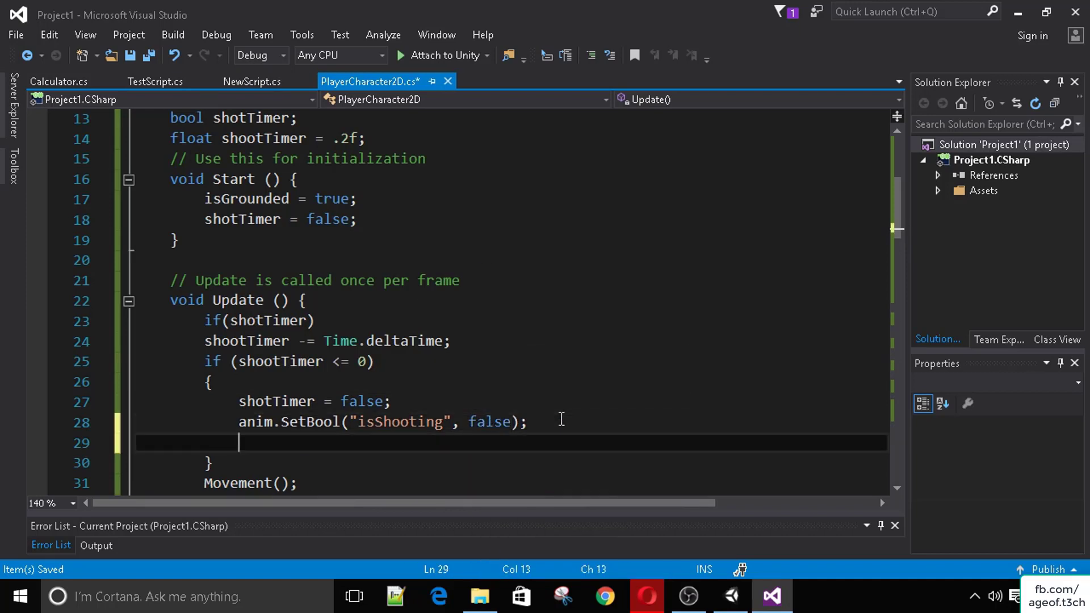
text(shootTimer )
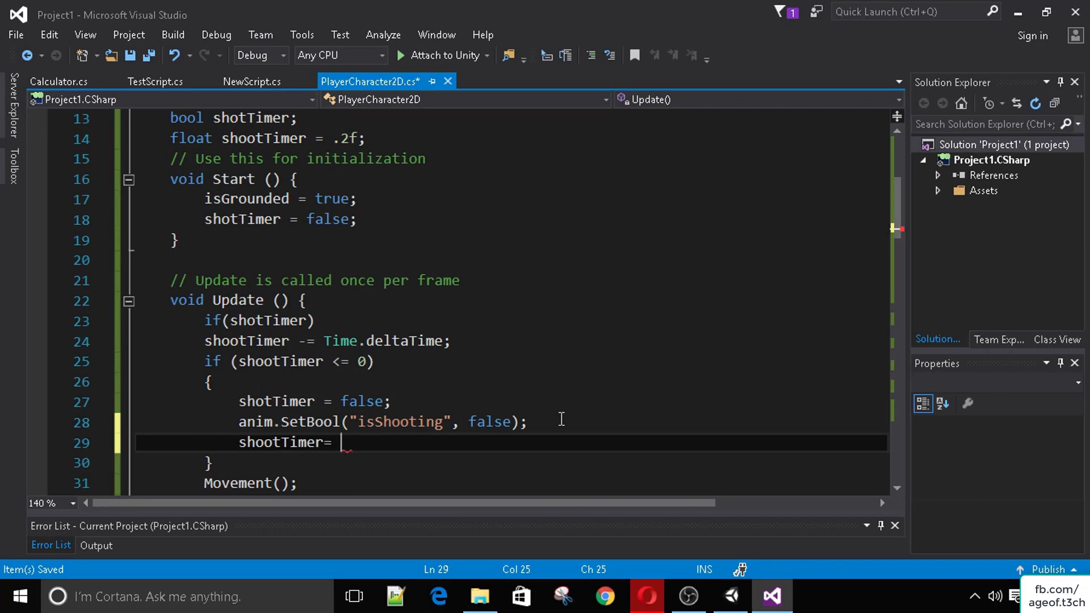
text(= .2f;)
key(ctrl+s)
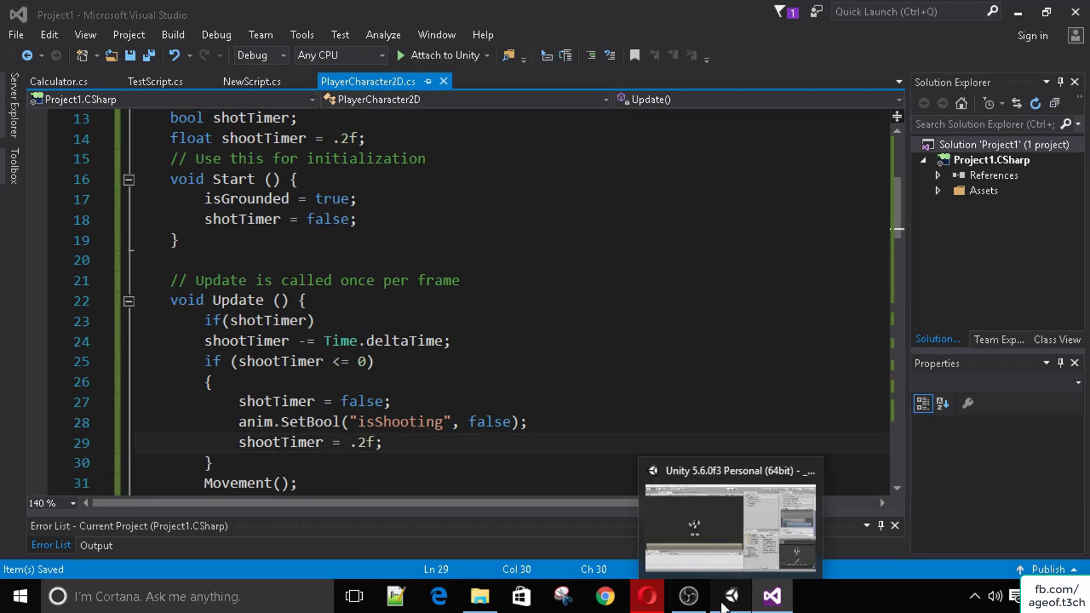
Step: Switch to Unity, run the game, and test the character's shooting animation while moving both ways and jumping
click(731, 595)
click(505, 52)
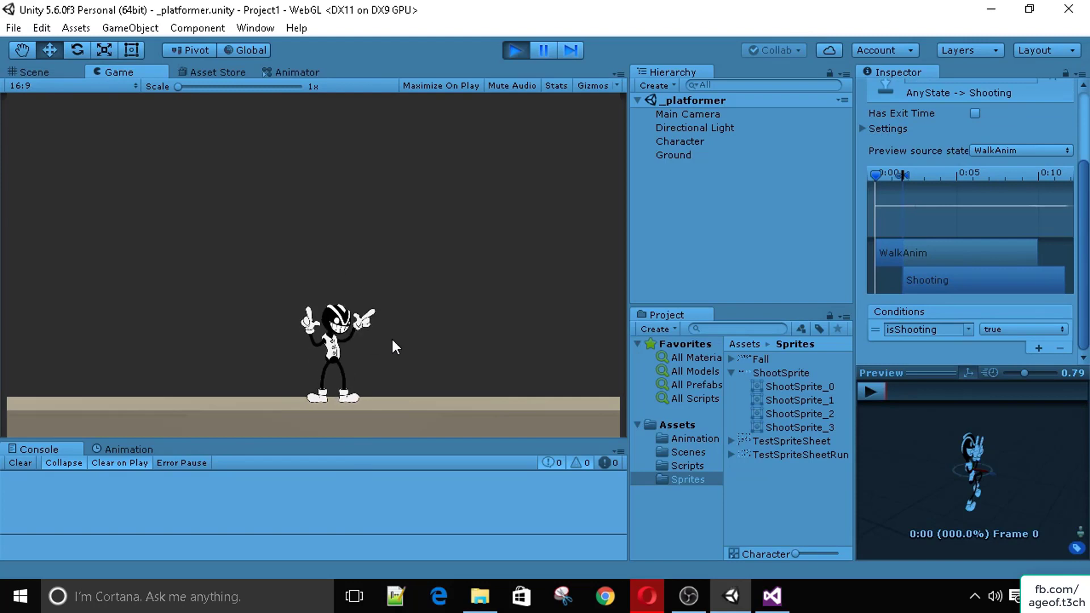
key(Left)
key(Left)
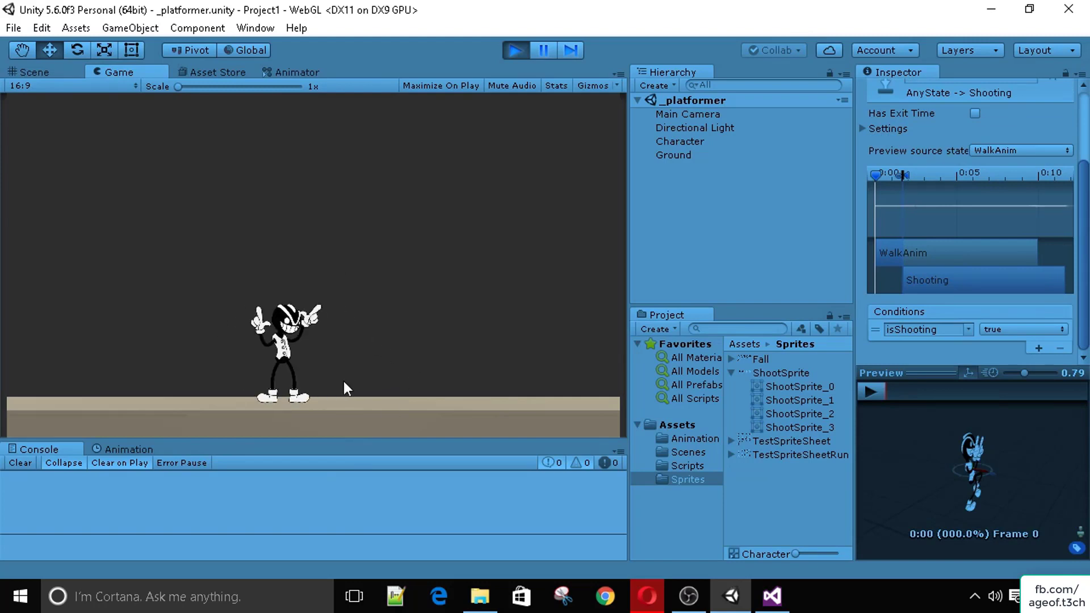
key(Right)
key(space)
key(Left)
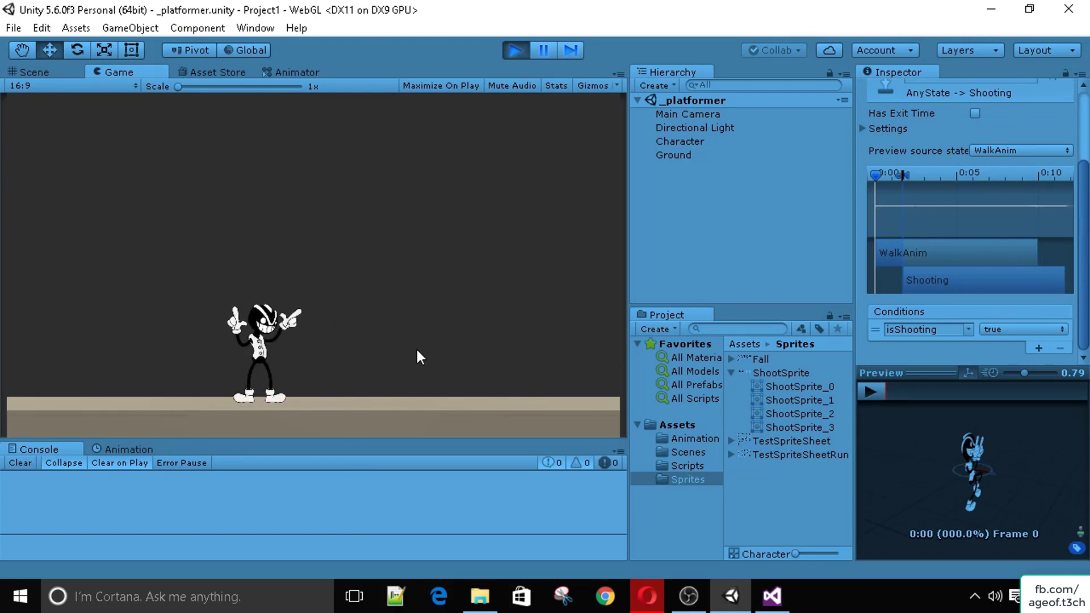
key(Right)
key(Left)
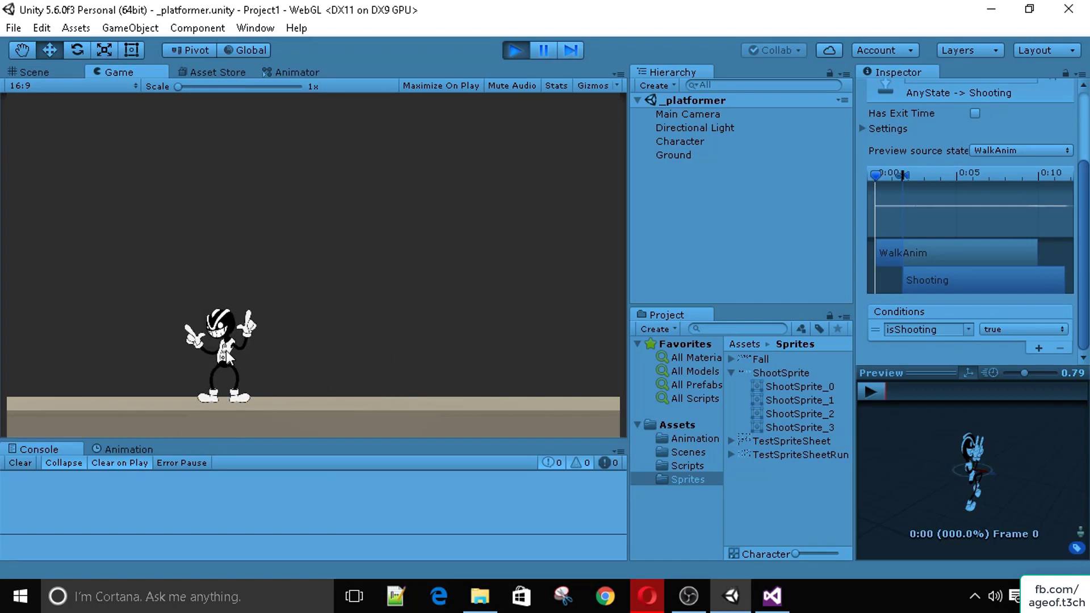
key(Right)
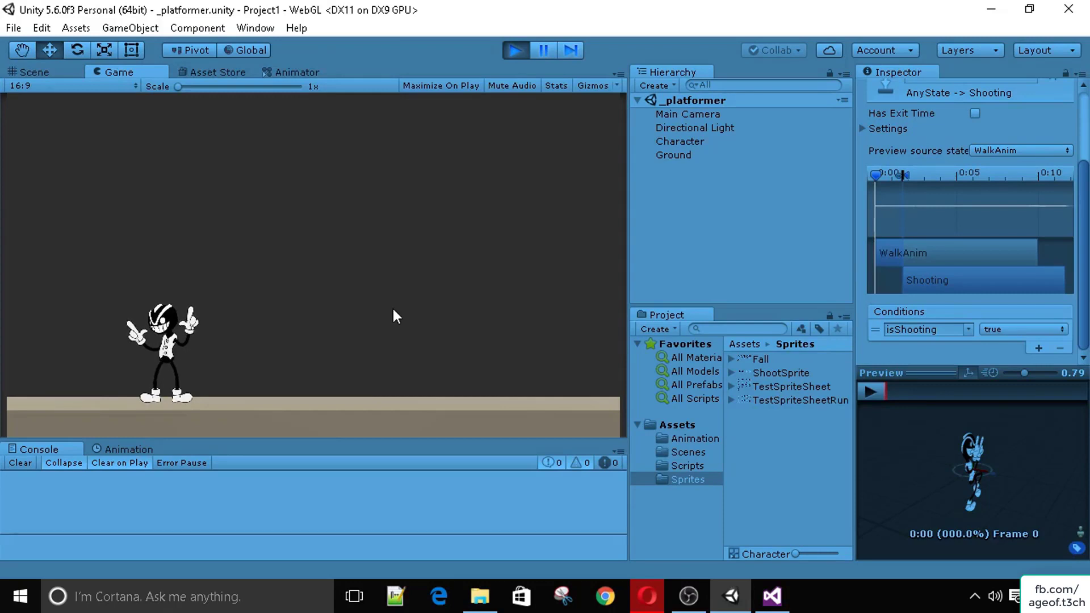
key(a)
key(d)
key(space)
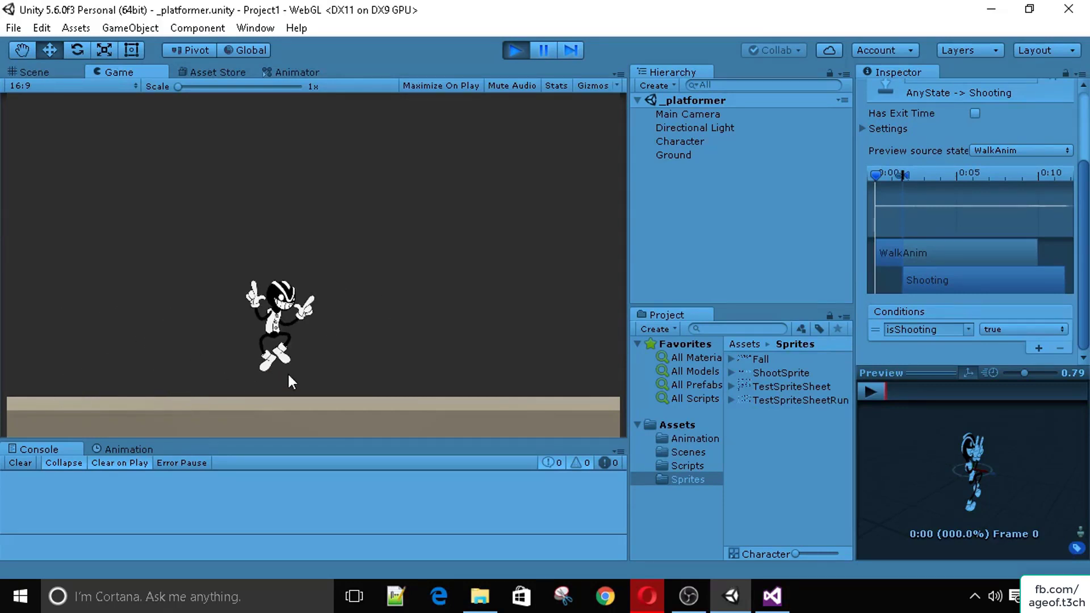
key(a)
key(d)
key(space)
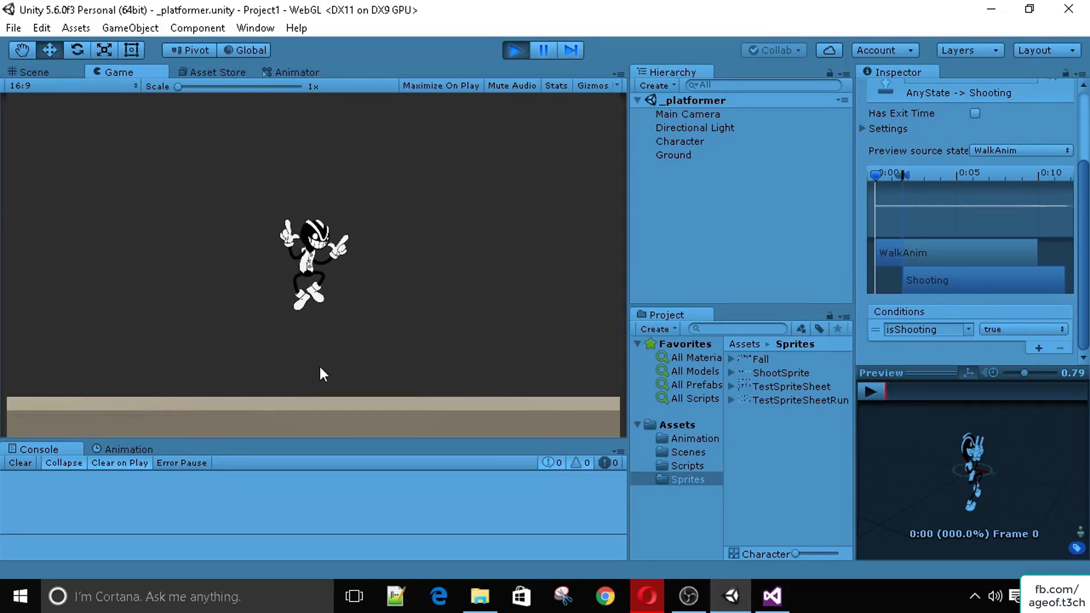
key(a)
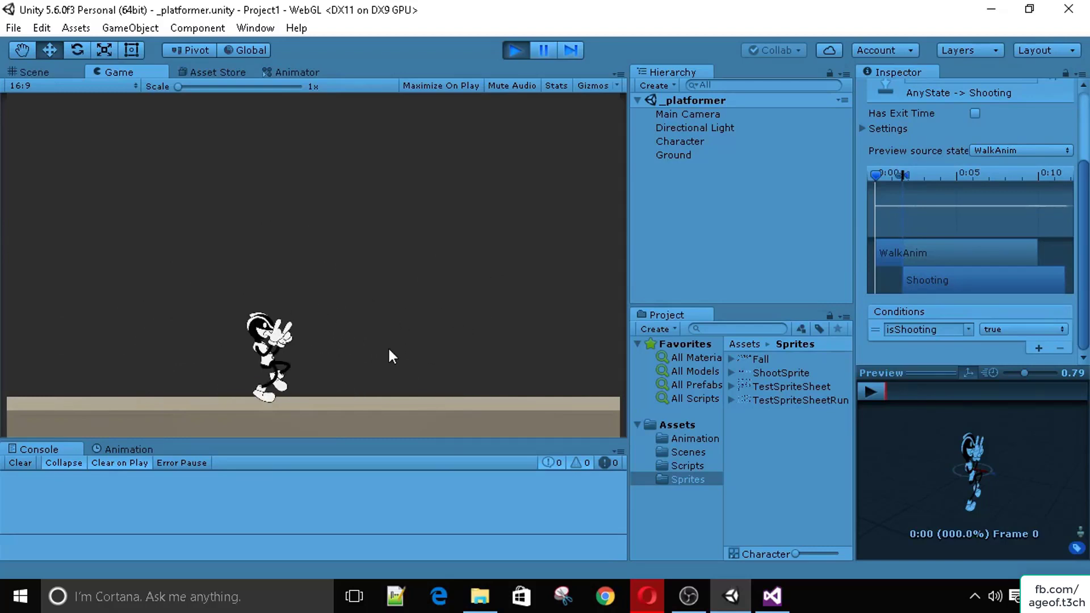
key(a)
key(d)
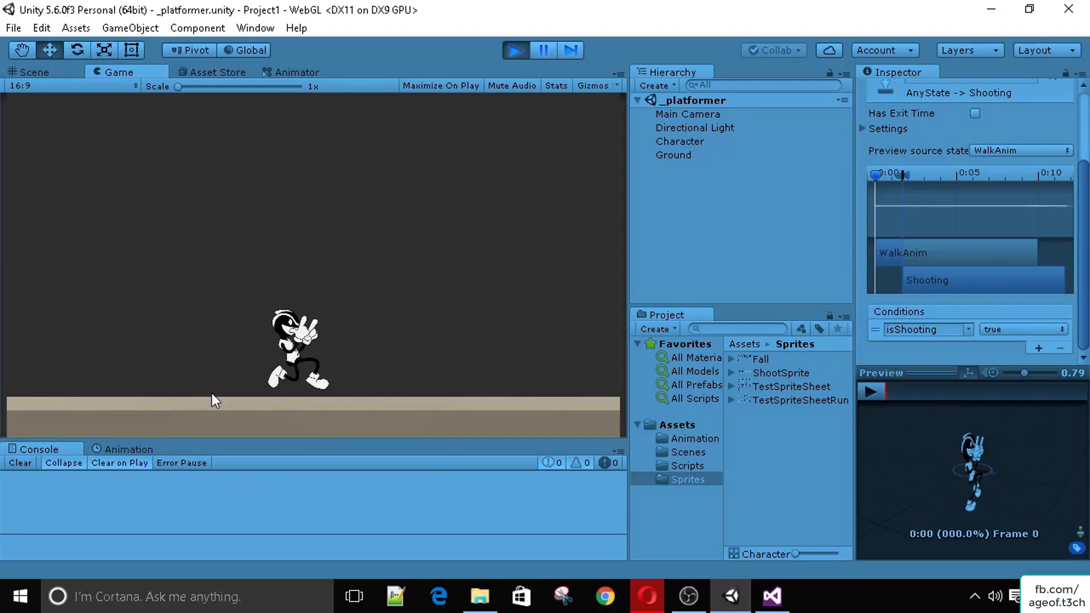
key(a)
key(d)
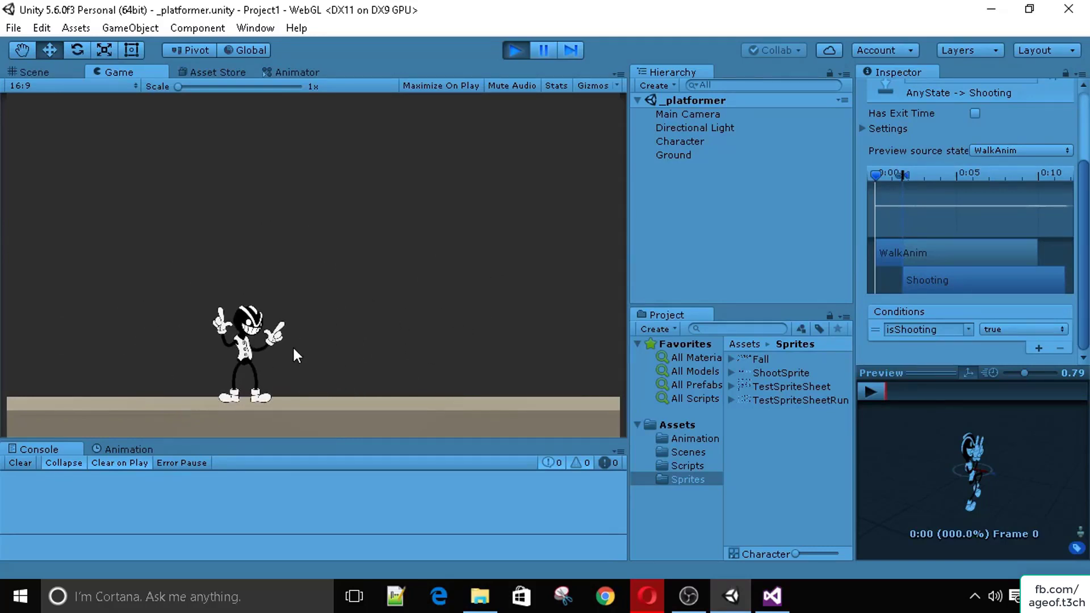
key(a)
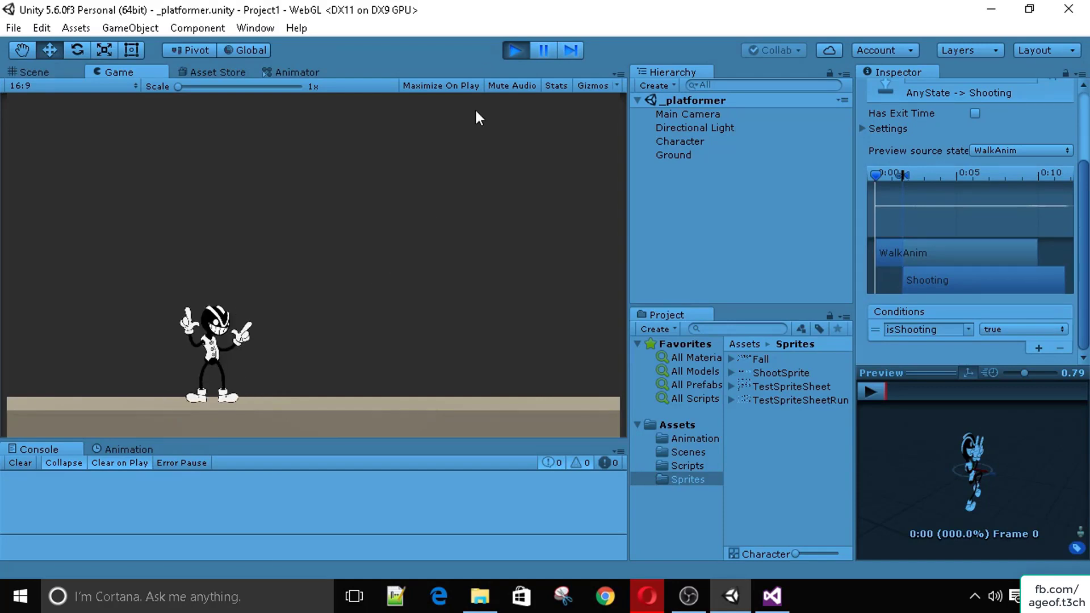
Step: Stop the running game, select the Character object and widen the Game view
click(515, 50)
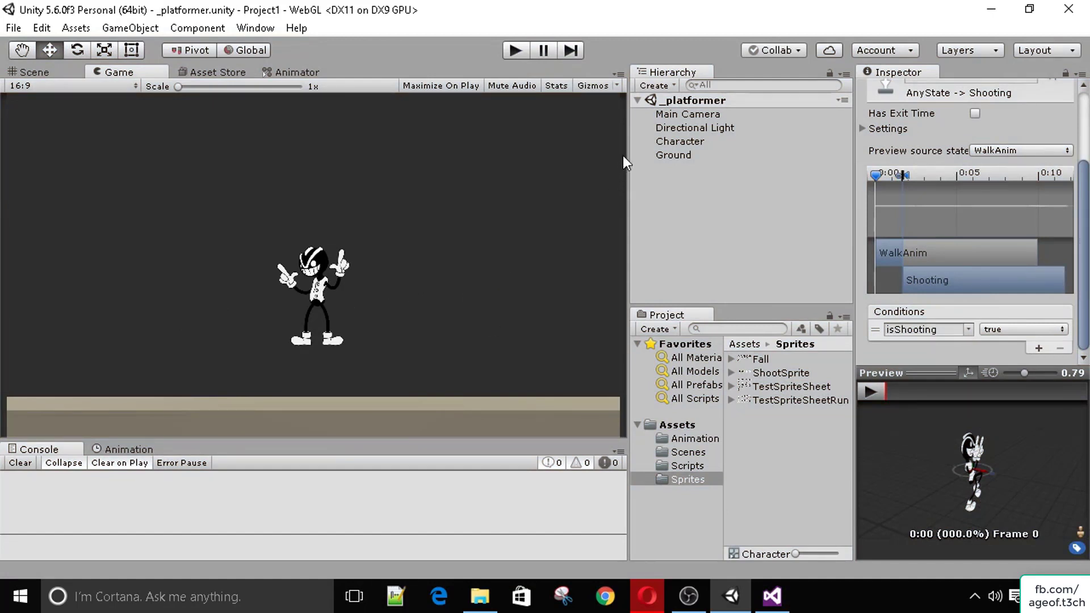
click(659, 152)
click(665, 142)
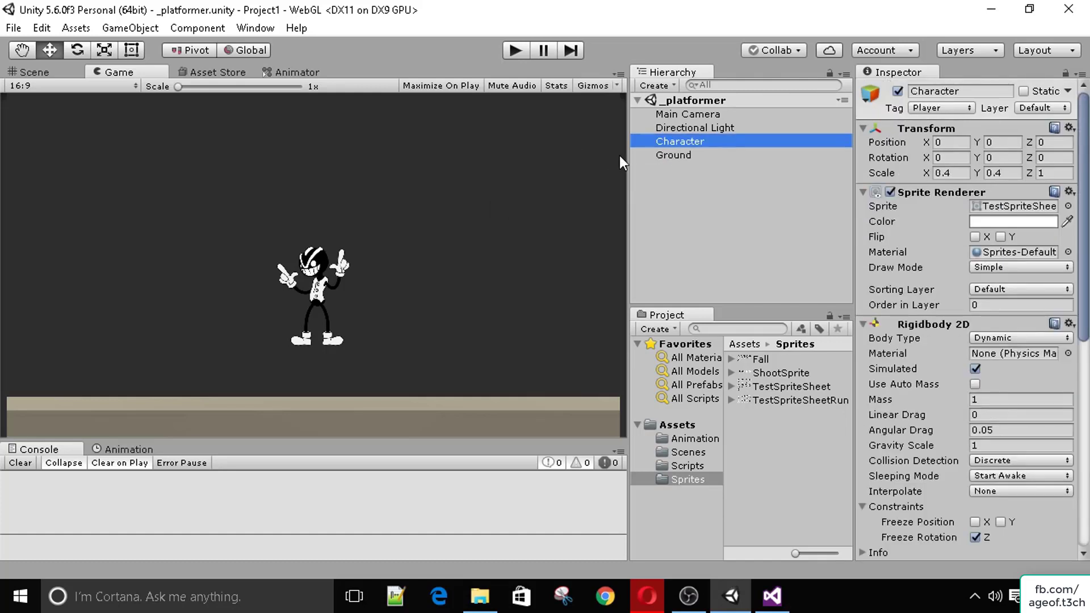
drag(628, 154, 639, 148)
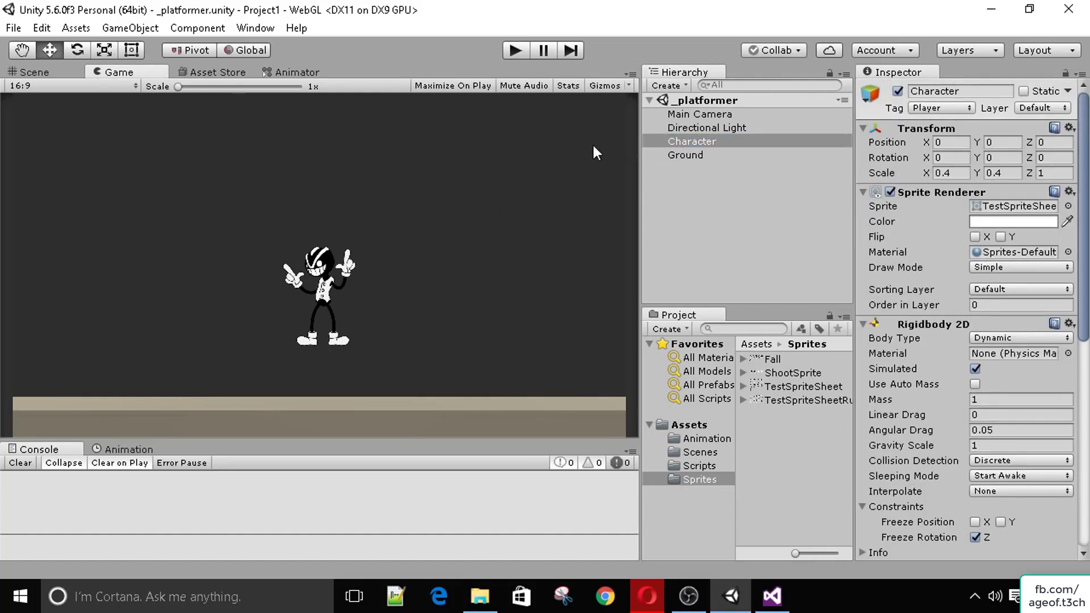
drag(641, 129, 663, 256)
Step: Create a new 2D sprite object in the scene and name it Bullet
click(689, 85)
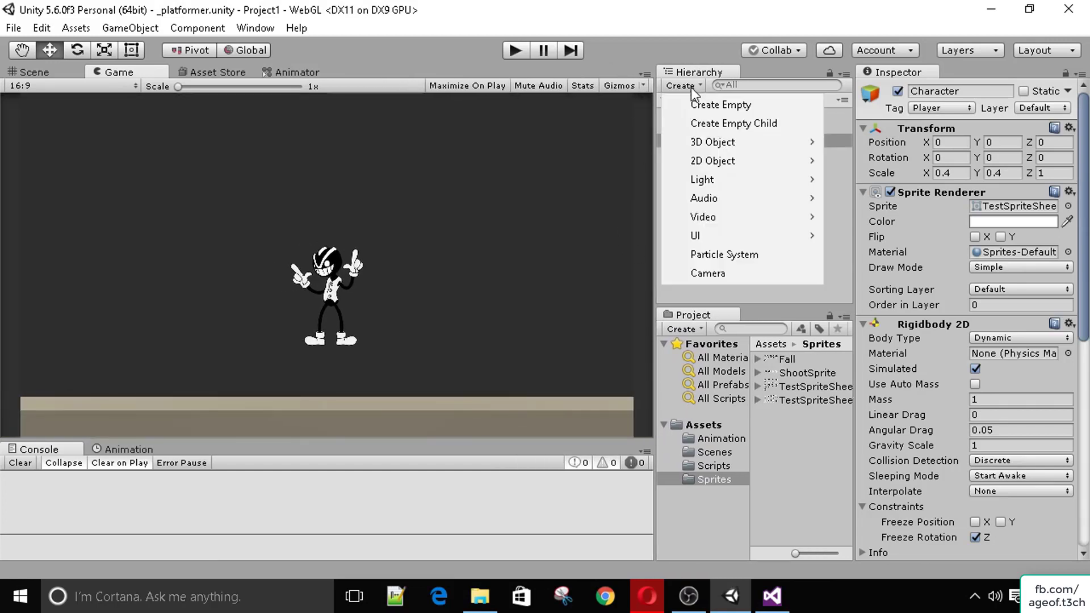
mouse_move(697, 235)
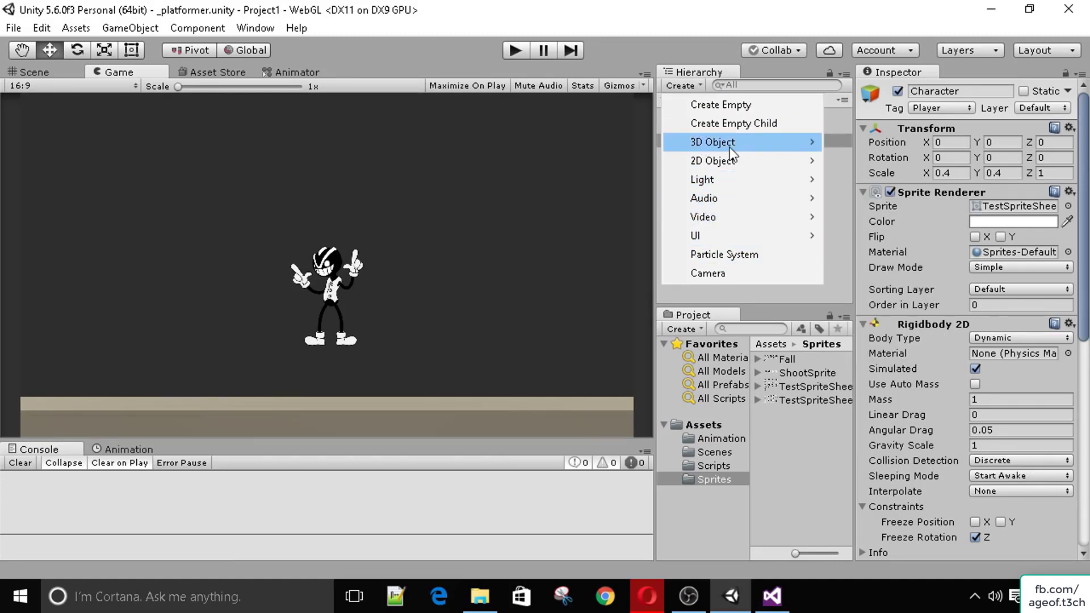
mouse_move(720, 165)
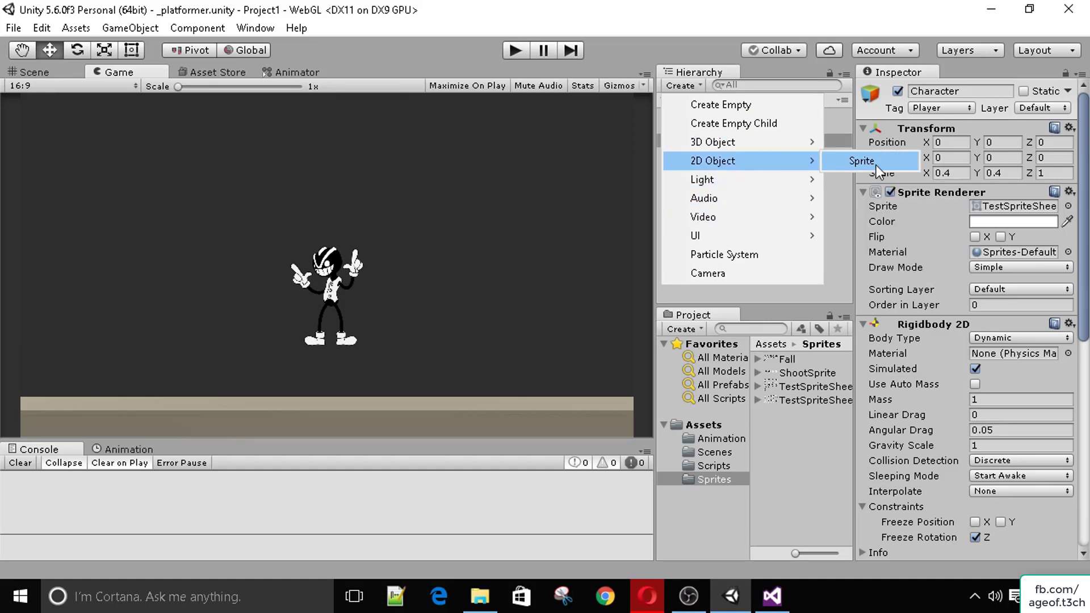
click(877, 165)
click(996, 90)
text(Bullet)
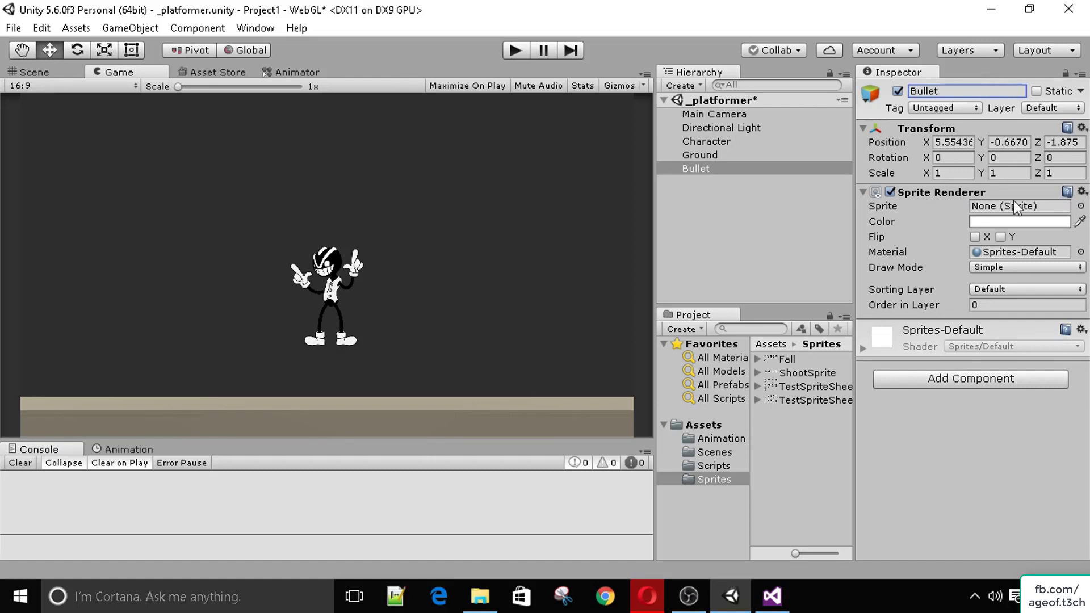
Step: Assign the built-in Knob sprite to the Bullet's Sprite Renderer
click(1080, 207)
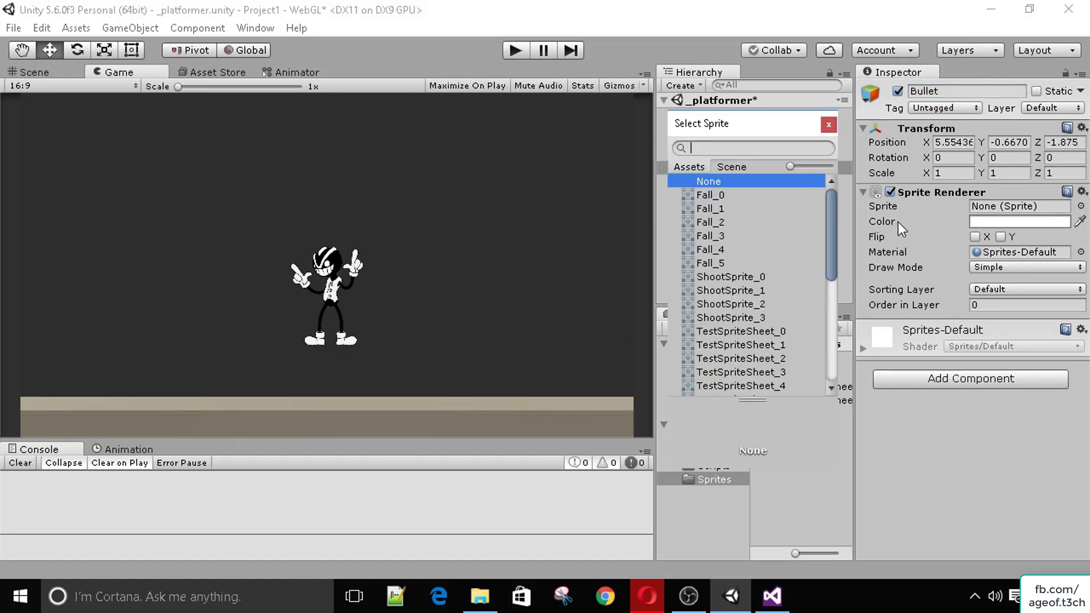
click(715, 222)
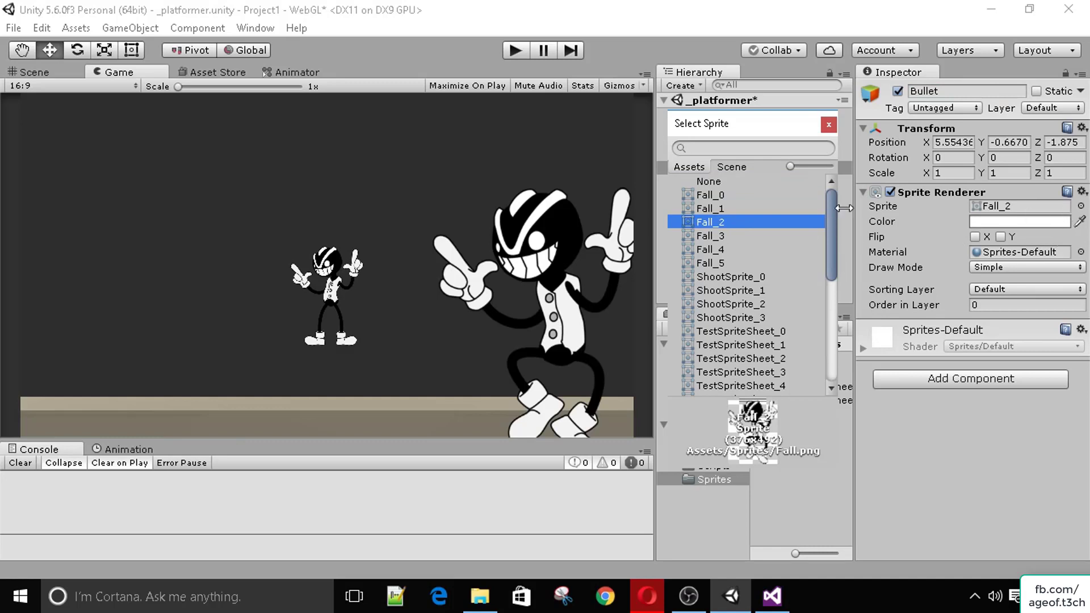
scroll(830, 219, down, 4)
click(755, 235)
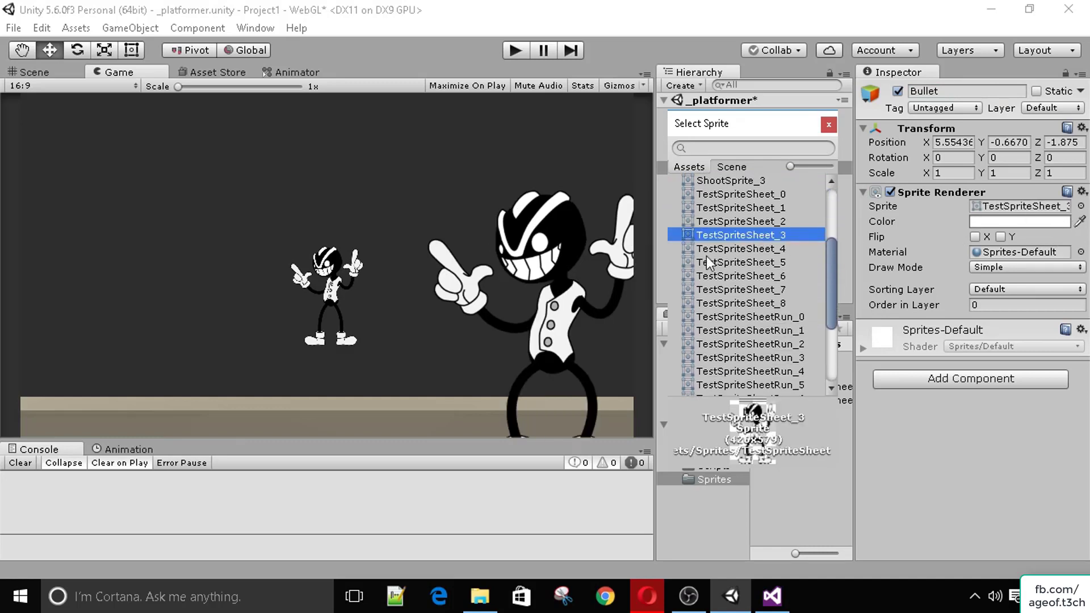
scroll(774, 268, down, 5)
click(717, 363)
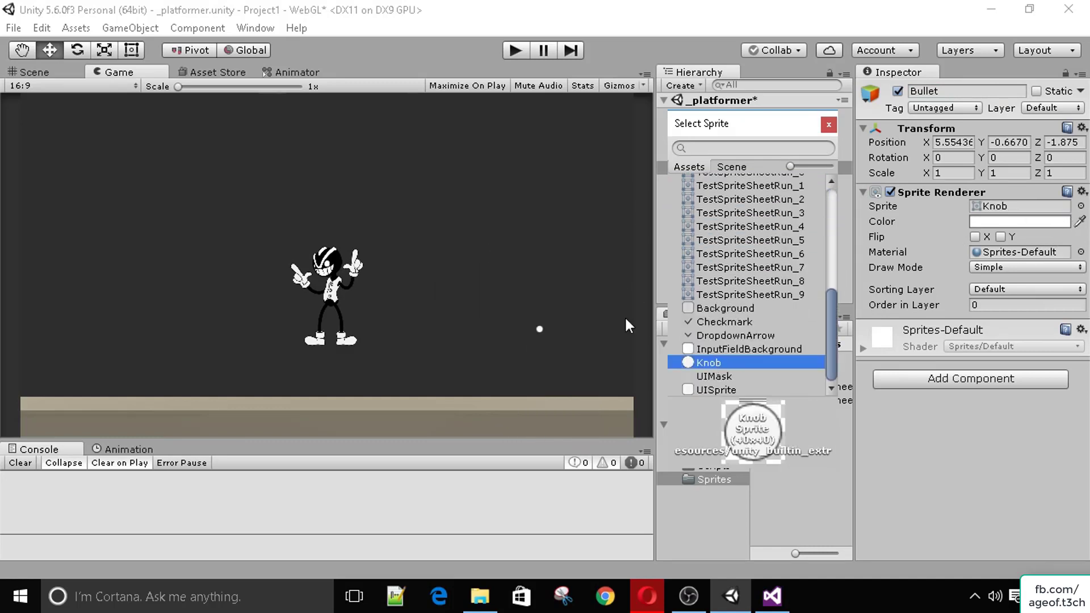
click(829, 124)
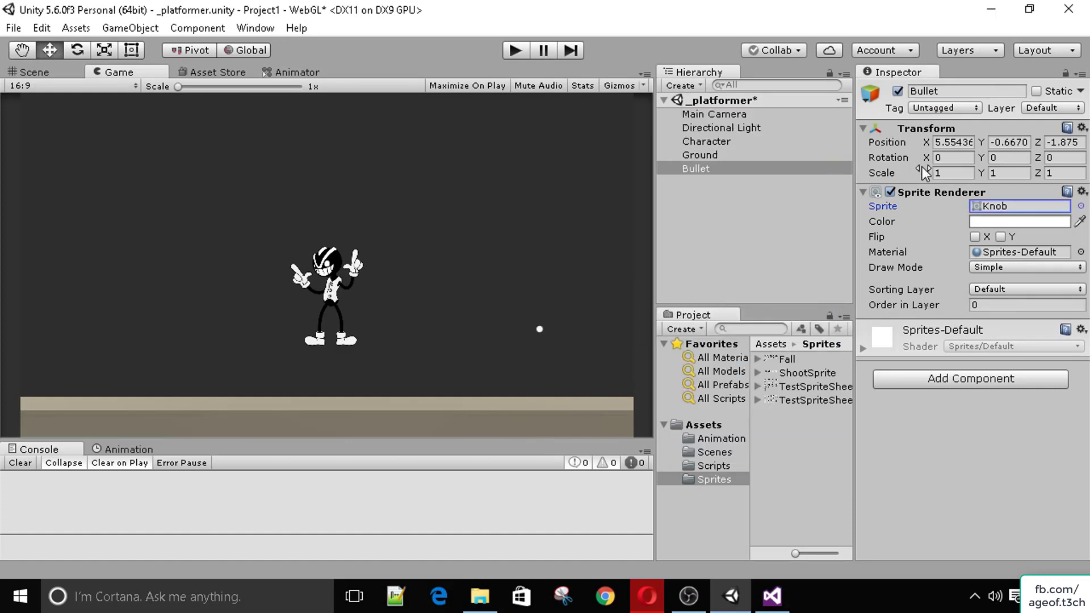
Step: Try an X and Y scale of 3 on the Bullet
click(881, 174)
text(3)
key(Tab)
text(3)
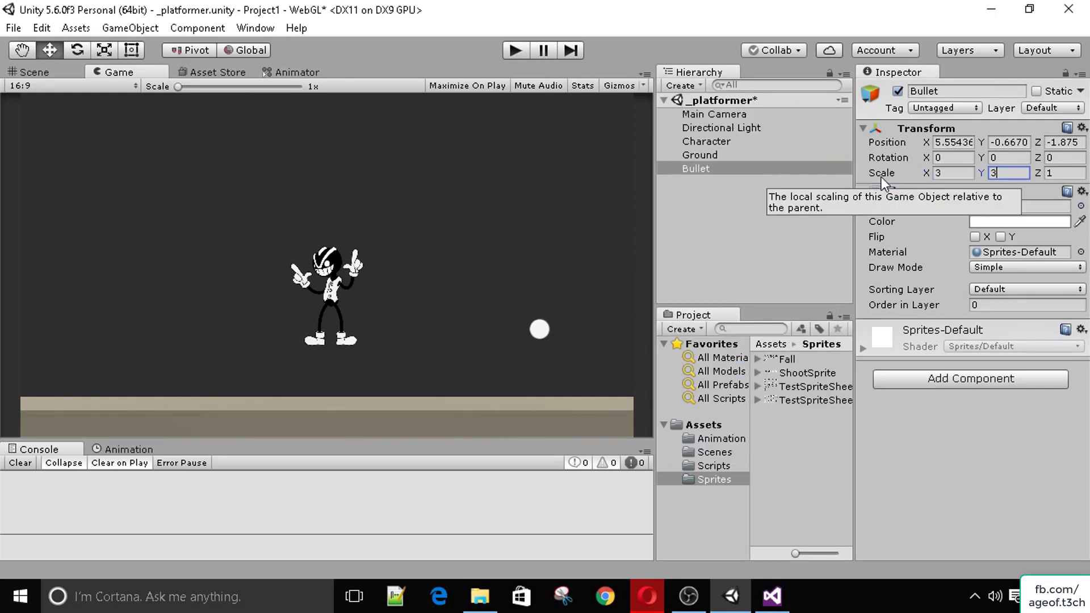
Step: Set the Bullet's X and Y scale to 2
click(895, 175)
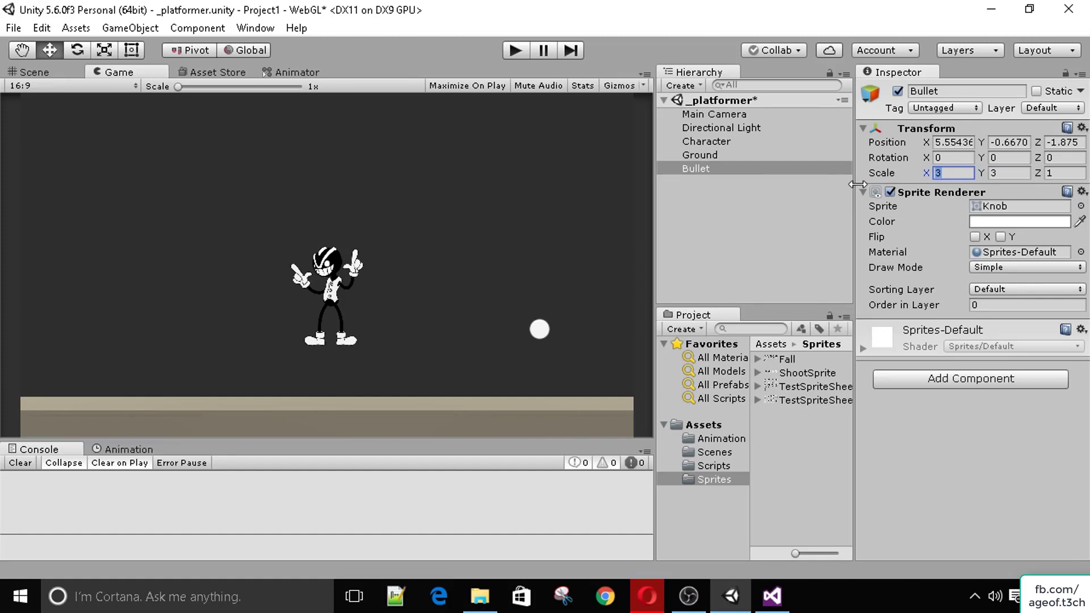
text(2)
key(Tab)
text(2)
click(792, 169)
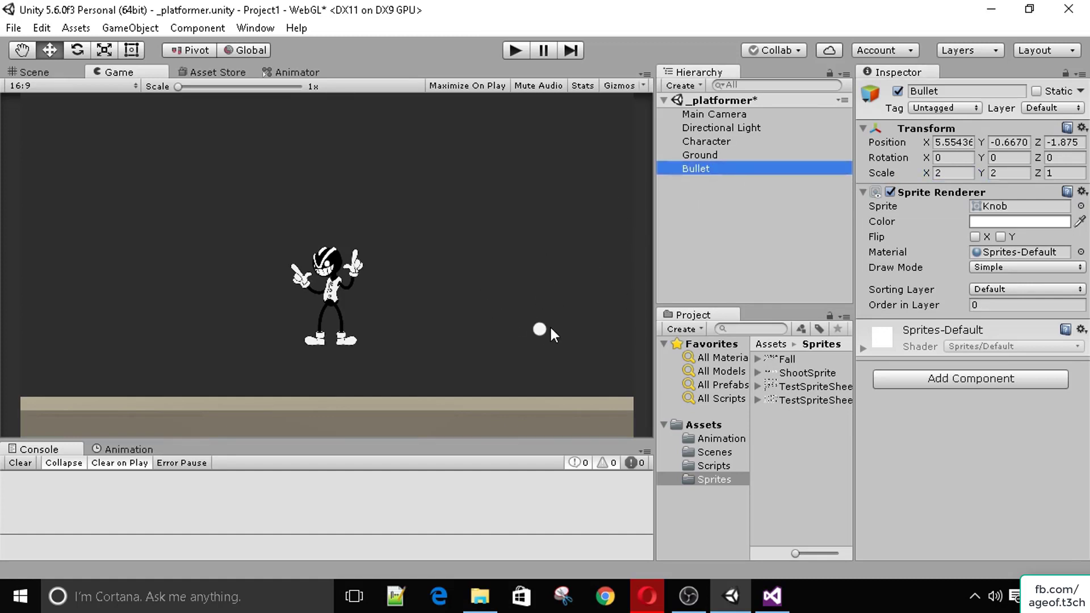
Step: Add a Circle Collider 2D component to the Bullet
click(932, 377)
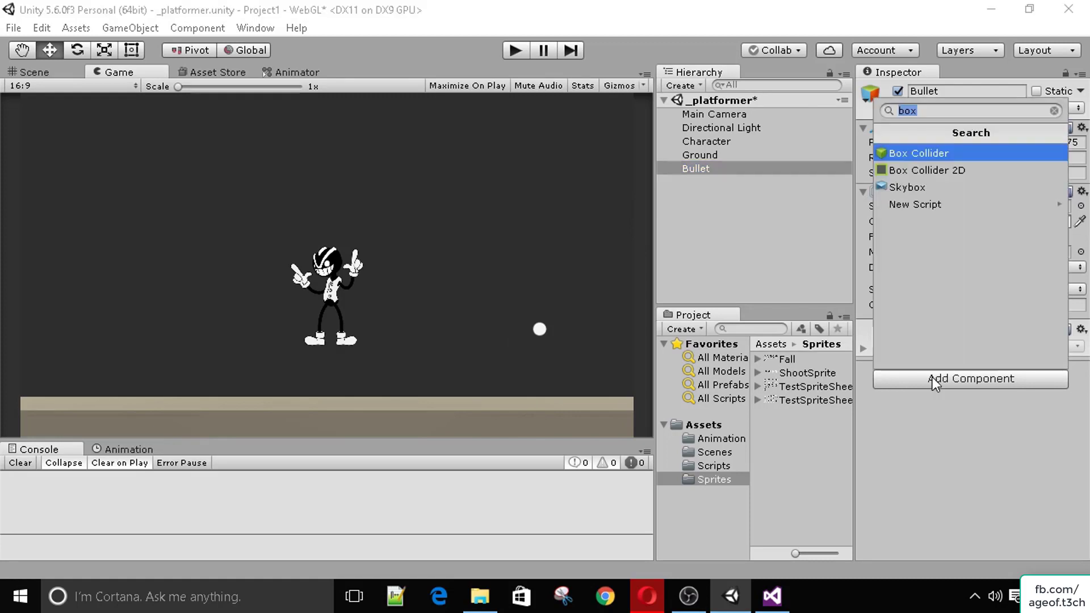
text(Circl)
key(Return)
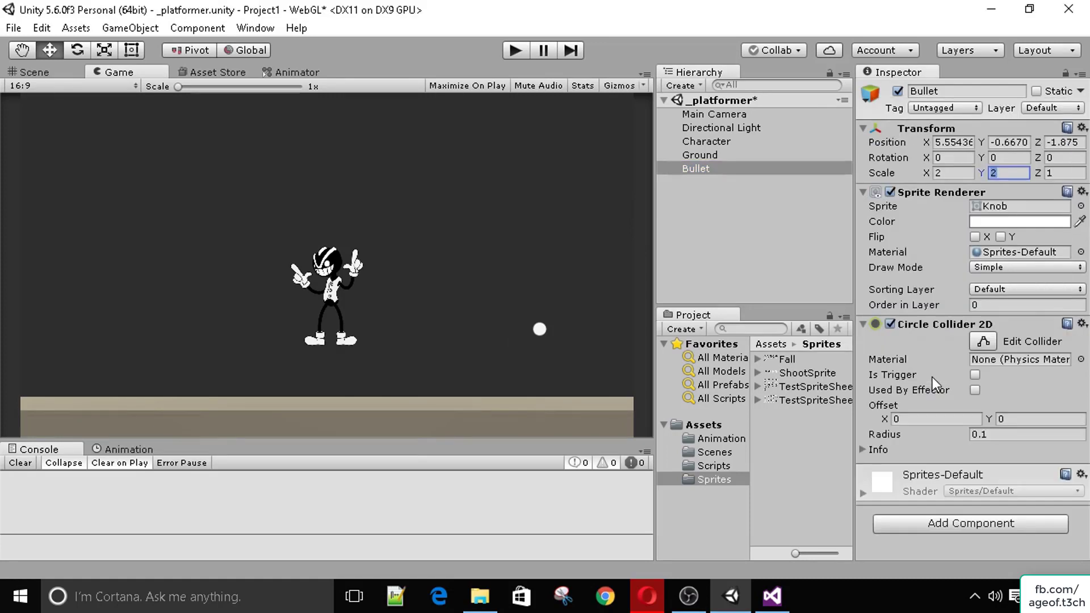
Step: Focus the Scene view on the Bullet and shrink its circle collider to the knob's edge, a radius of about 0.087
click(31, 72)
double_click(696, 168)
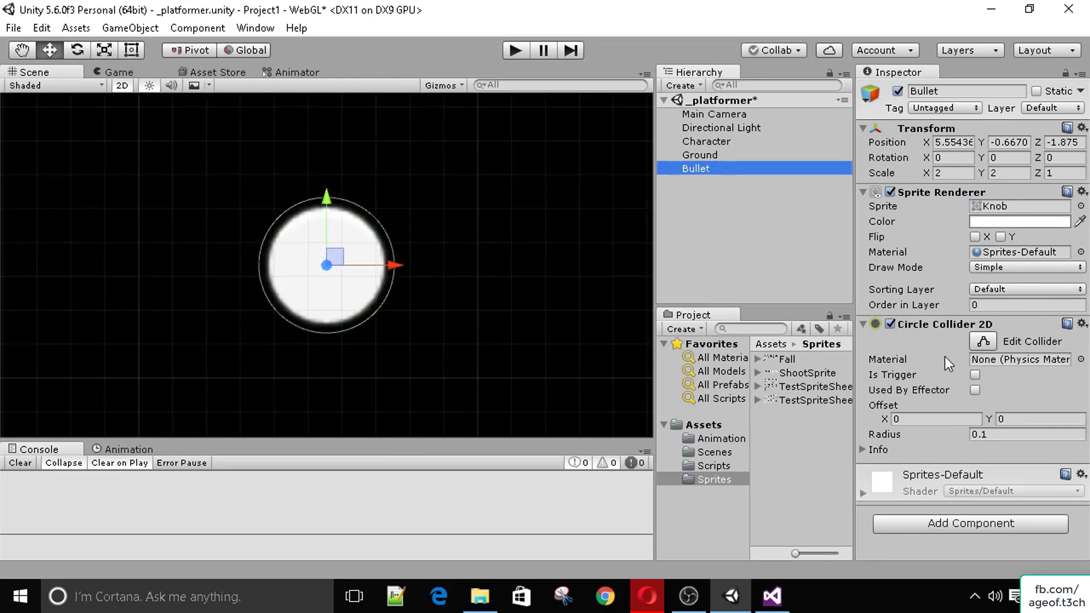
click(983, 341)
drag(394, 265, 385, 264)
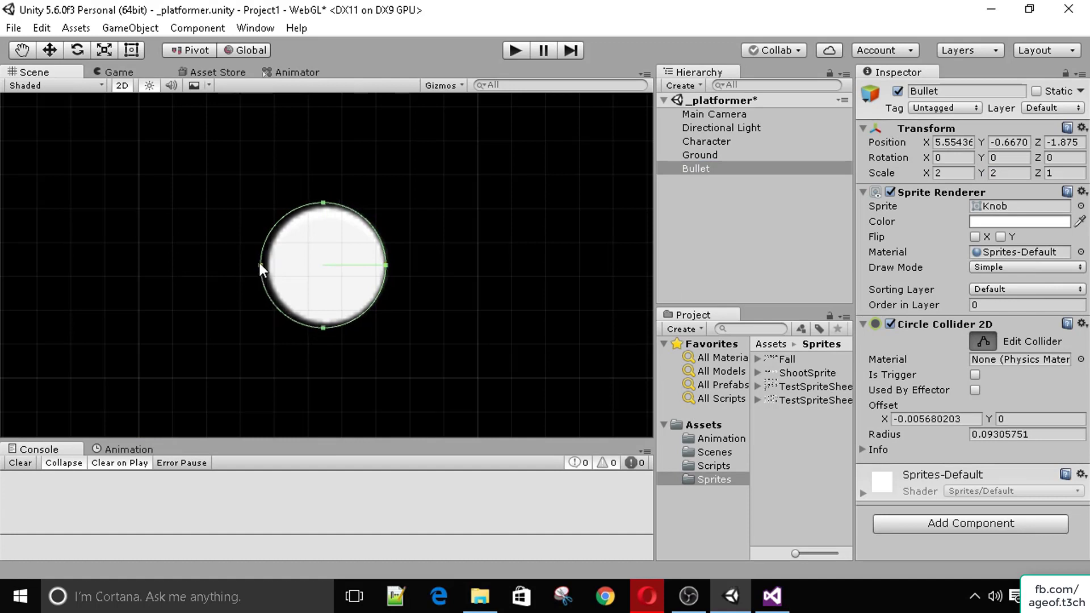
drag(260, 265, 267, 265)
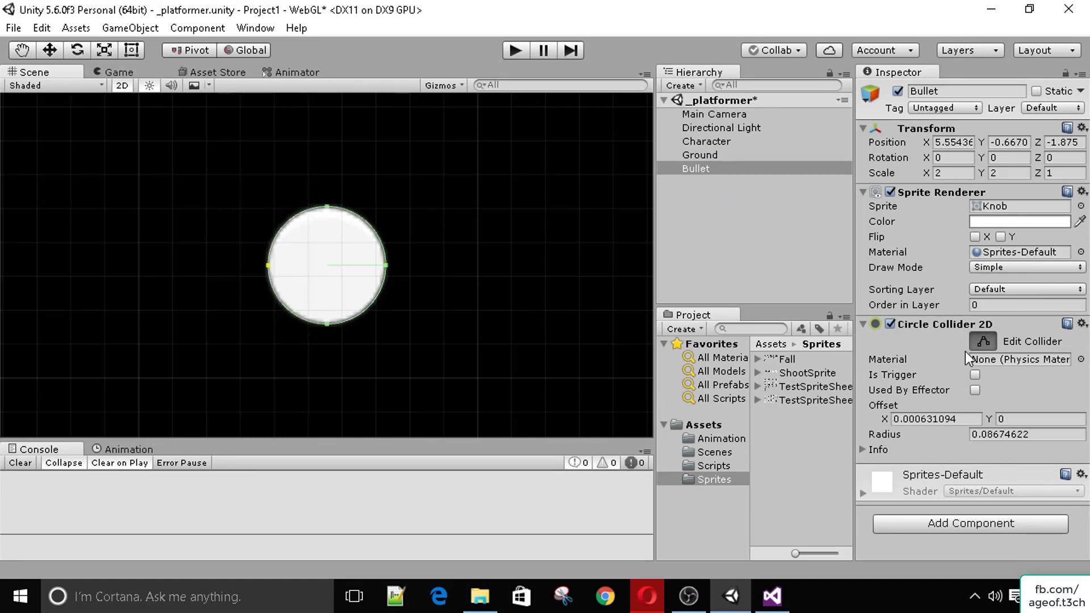
click(977, 343)
Step: Add a Rigidbody 2D component to the Bullet
click(922, 523)
text(Rigid)
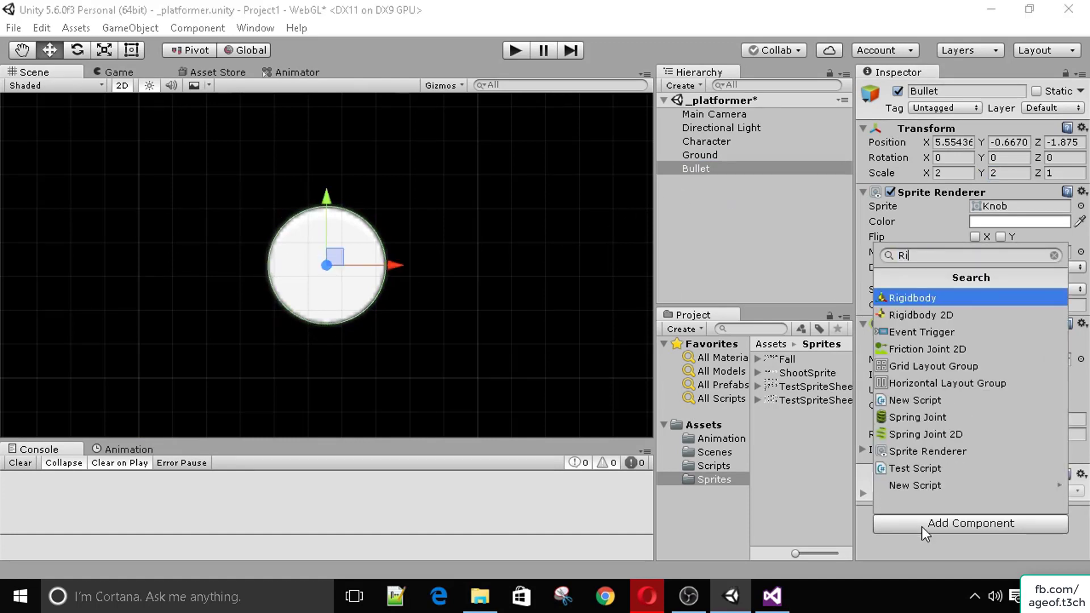
key(Down)
key(Return)
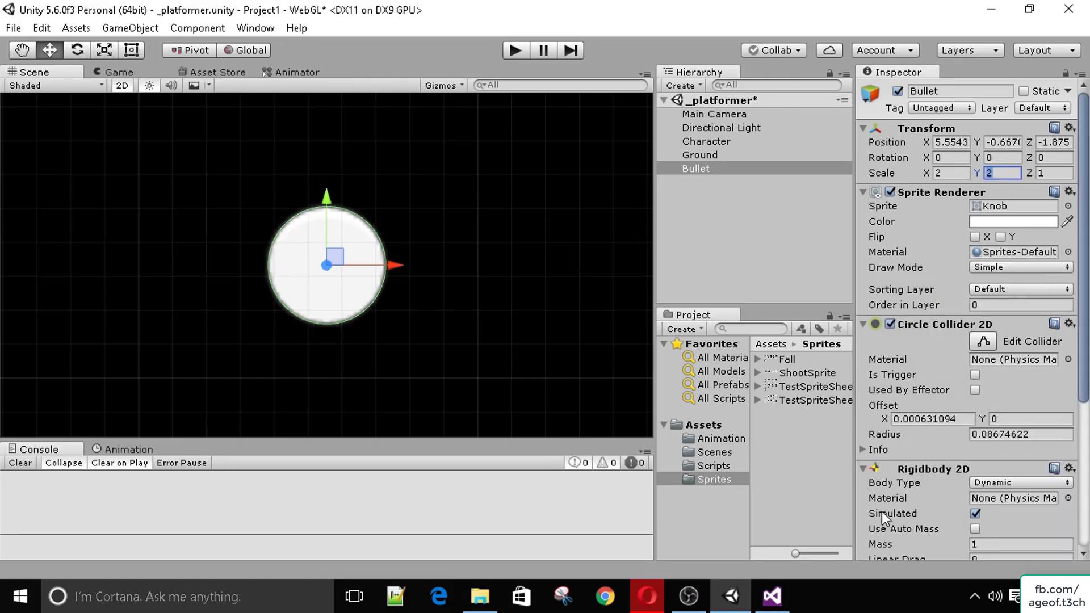
Step: Set the gravity scale of the Bullet's Rigidbody 2D to 0, collapse that component and leave the Circle Collider 2D expanded
scroll(877, 398, down, 3)
click(863, 222)
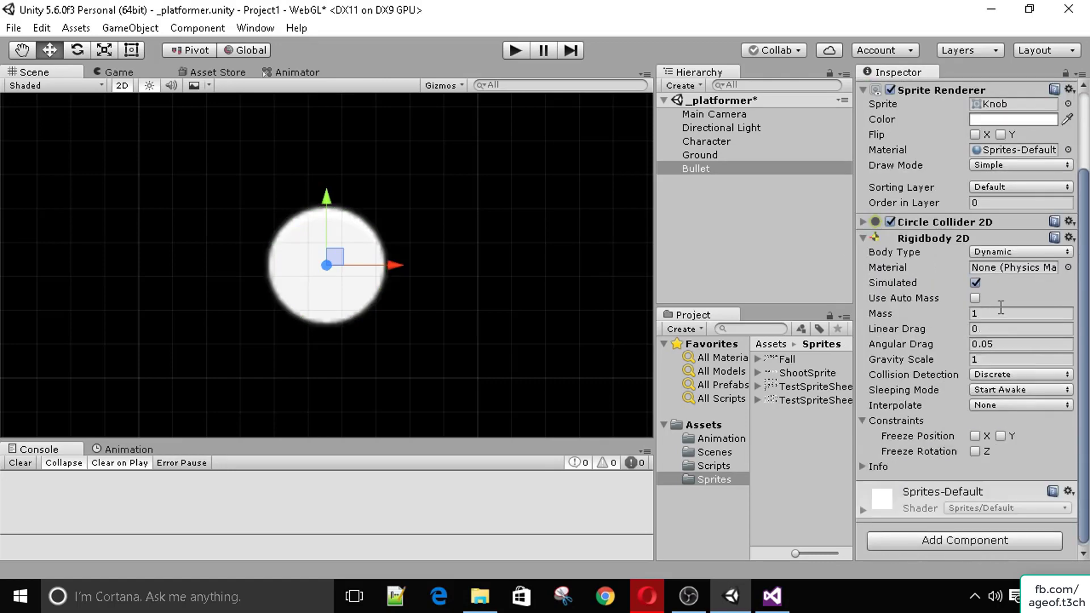
click(997, 357)
text(0)
click(863, 238)
click(864, 324)
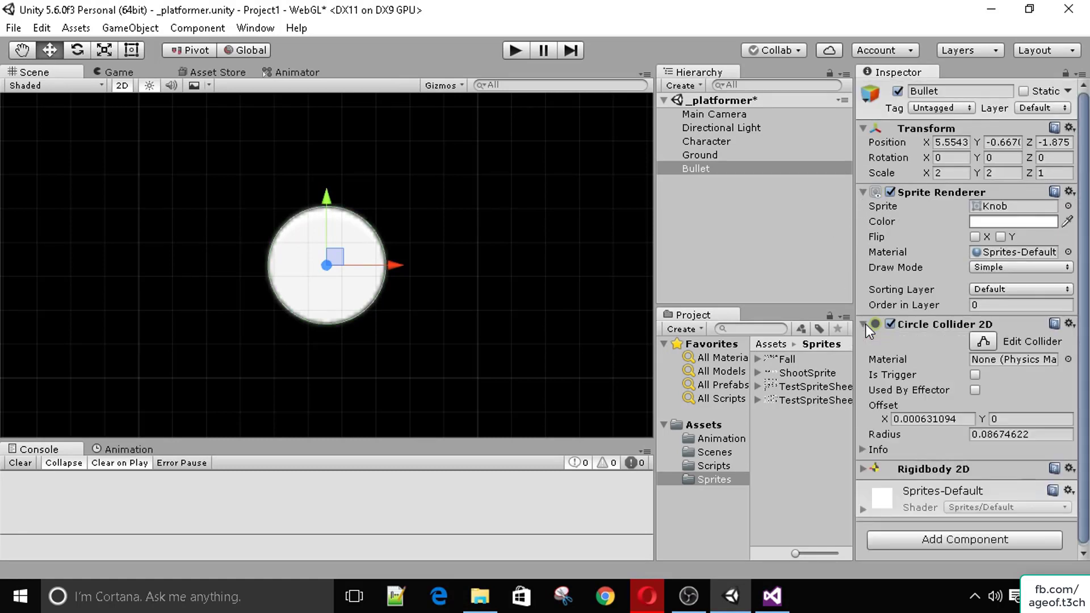
Step: Create a folder named Prefabs inside Assets and open it
click(864, 324)
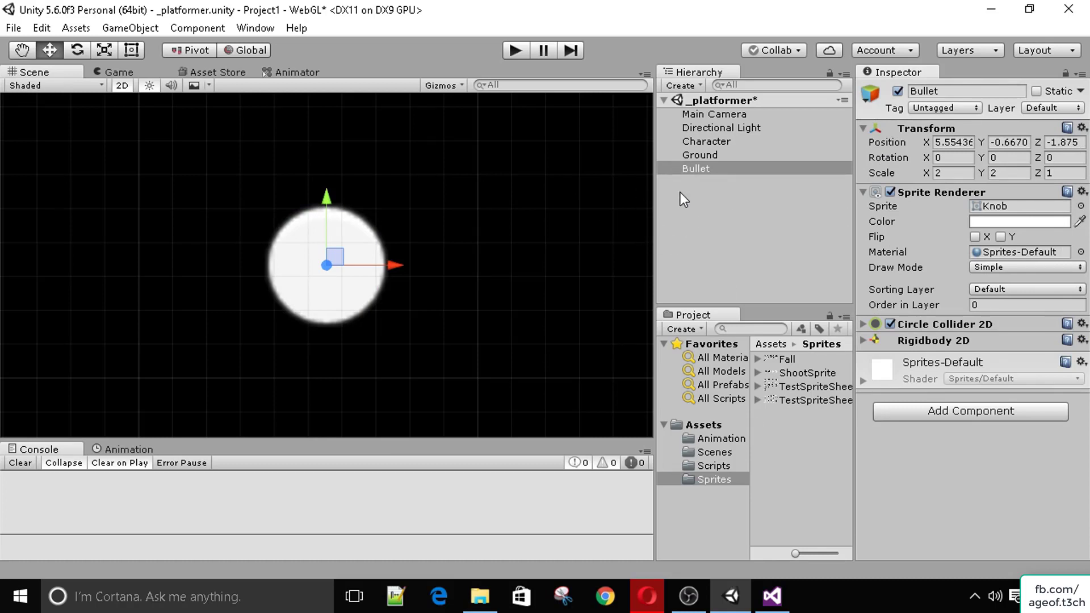
click(115, 73)
click(707, 426)
right_click(794, 479)
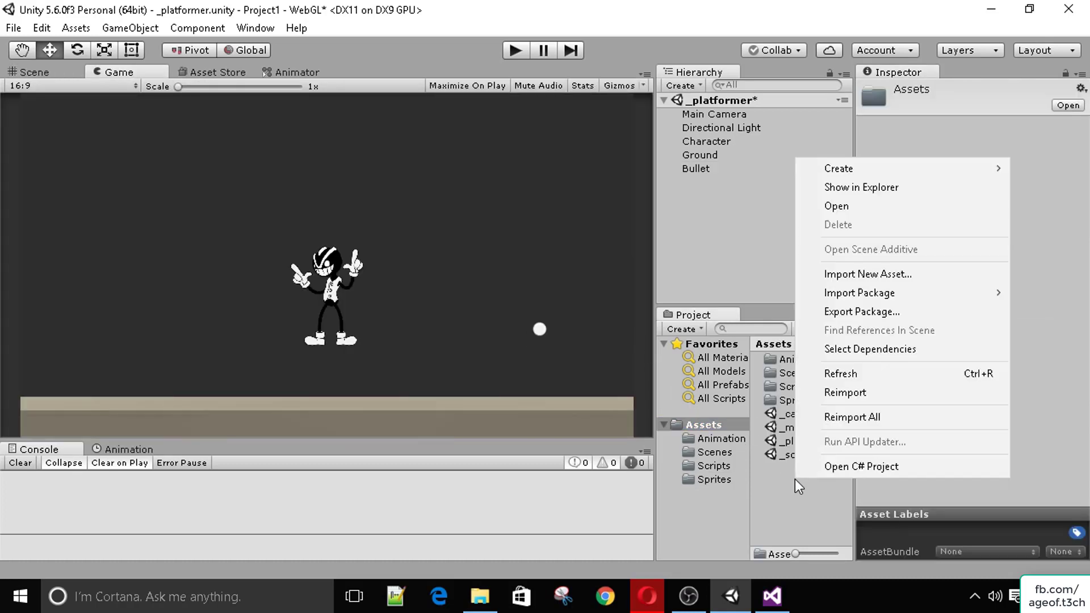
mouse_move(862, 169)
click(728, 156)
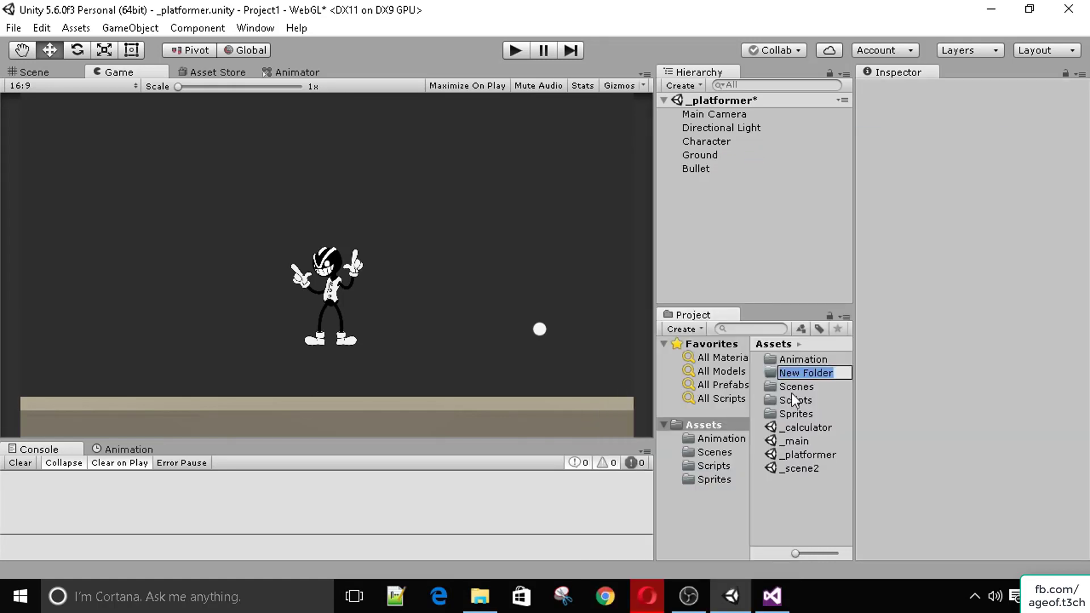
text(Prefabs)
key(Return)
double_click(796, 374)
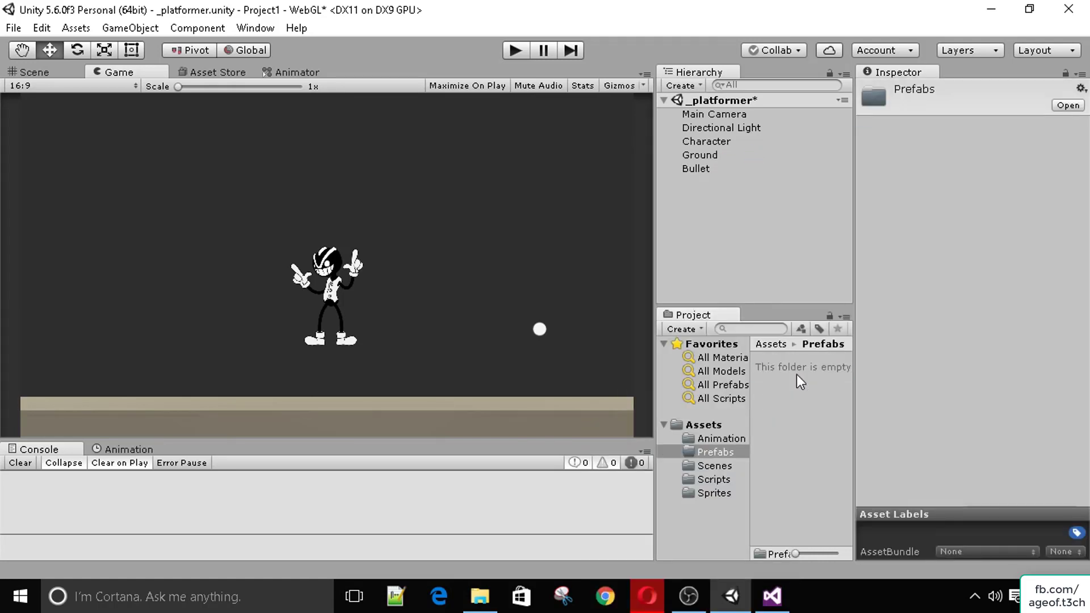
Step: Make a prefab of the Bullet object in the Prefabs folder and delete the original from the scene
click(690, 169)
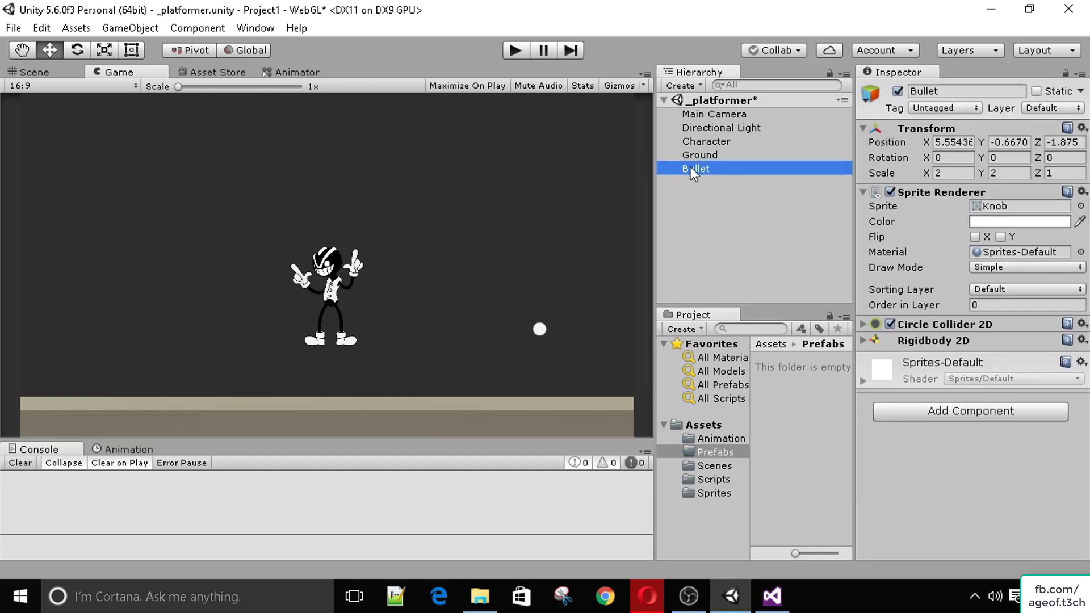
drag(690, 166, 772, 367)
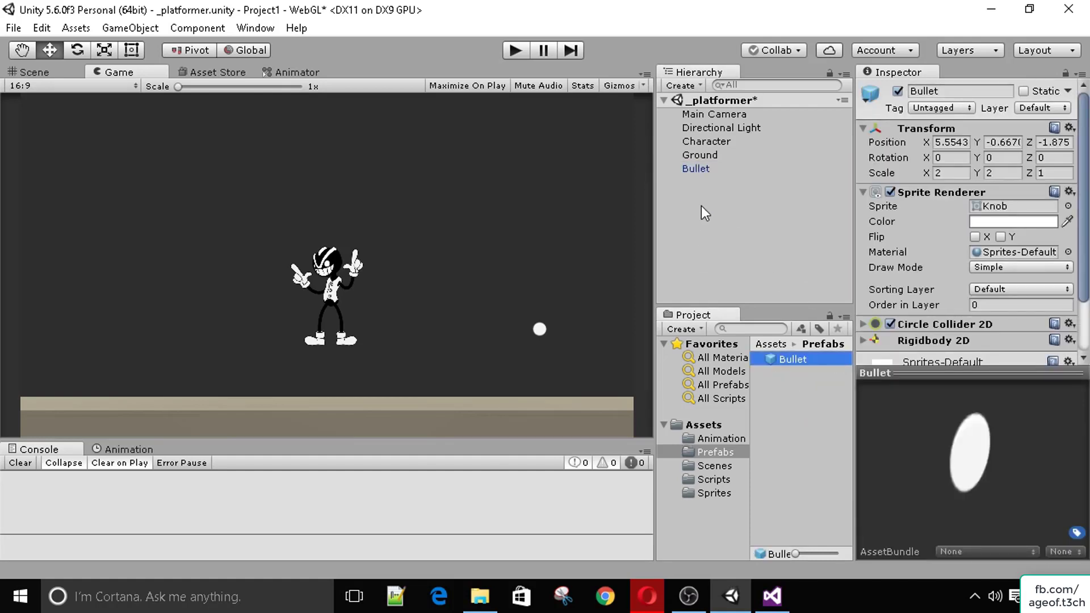
click(706, 165)
key(Delete)
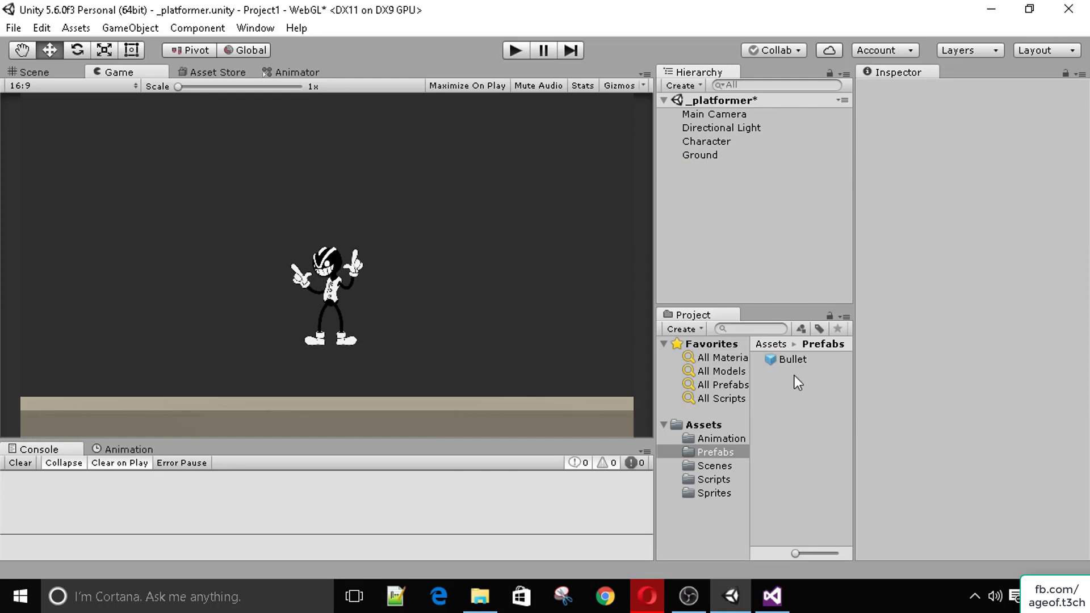
Step: Review the components of the Bullet prefab, including its Circle Collider 2D
click(806, 360)
scroll(931, 220, down, 3)
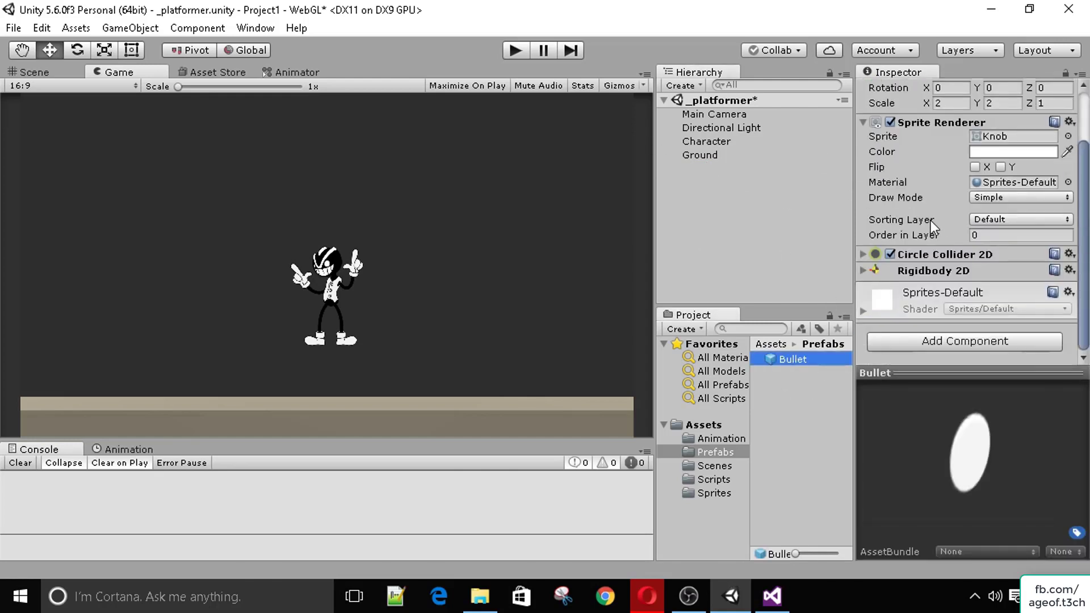
click(864, 254)
click(864, 253)
Step: Add an instance of the Bullet prefab to the scene and compare its properties with the prefab's
drag(791, 359, 677, 254)
click(706, 169)
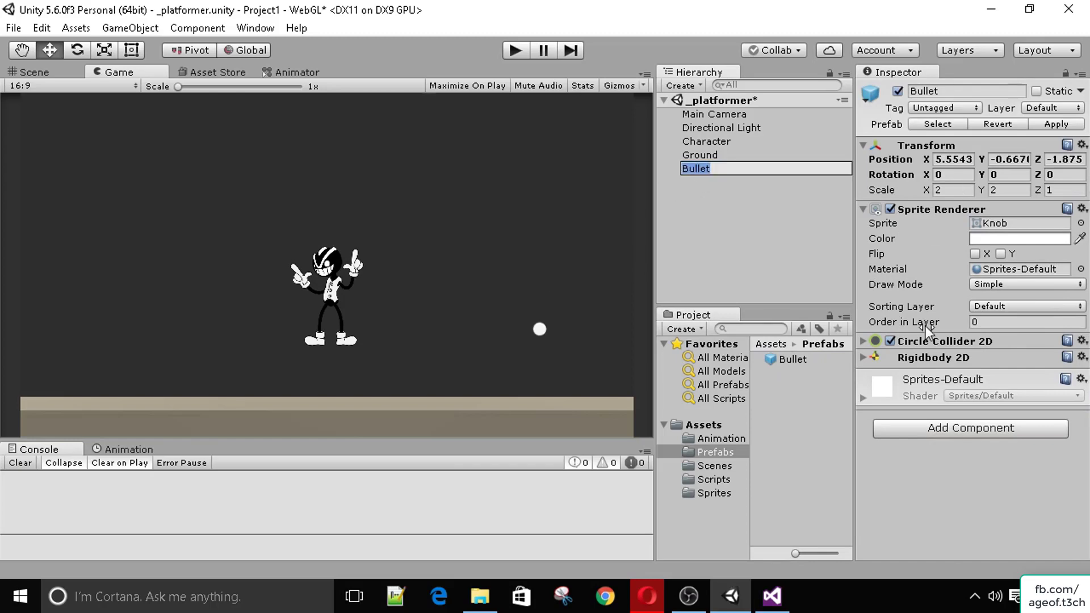
click(757, 229)
click(697, 169)
click(785, 364)
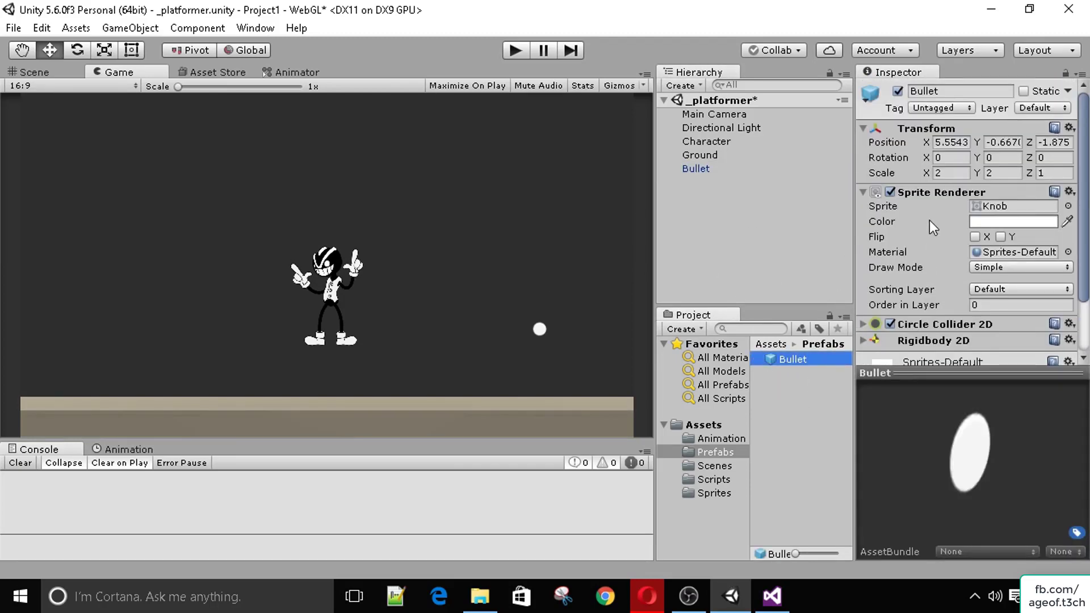
Step: Try an X and Y scale of 1 on the Bullet prefab and undo it
click(949, 173)
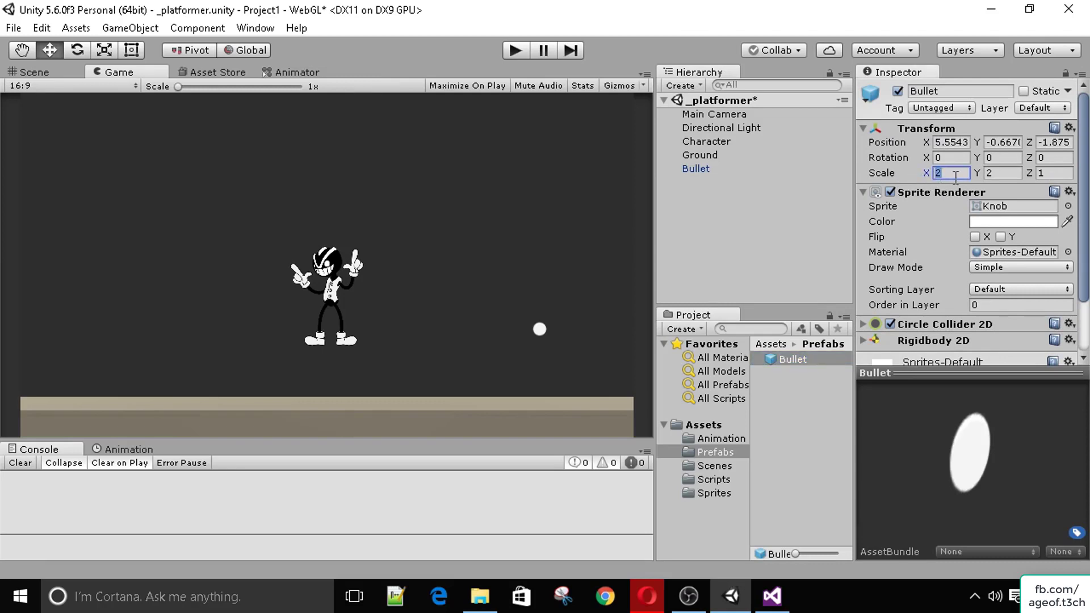
text(1)
key(Tab)
text(1)
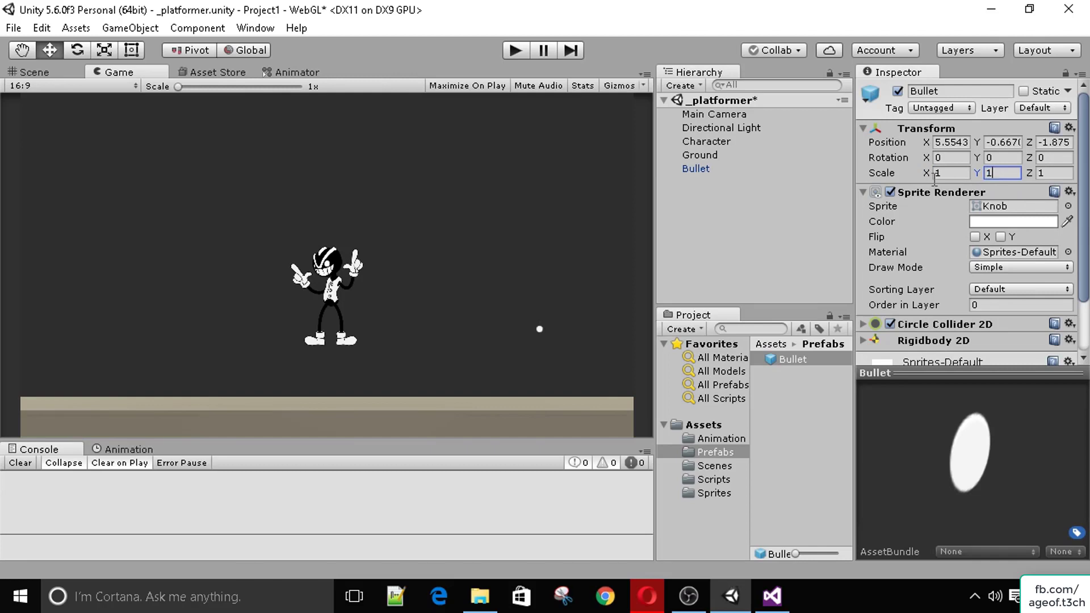
key(ctrl+z)
key(ctrl+z)
Step: Delete the Bullet instance from the scene
click(719, 164)
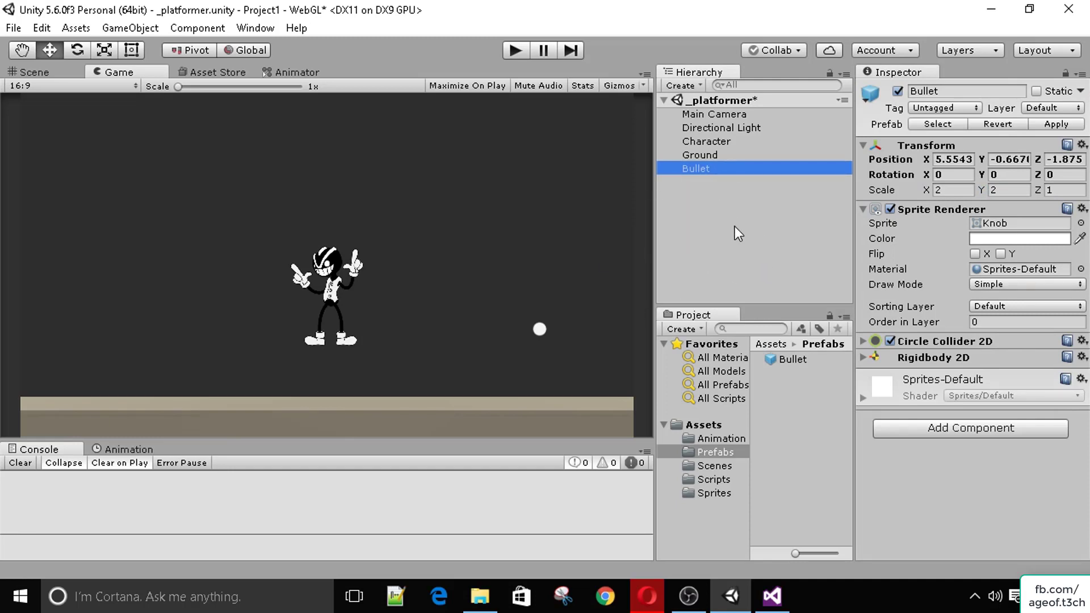
key(Delete)
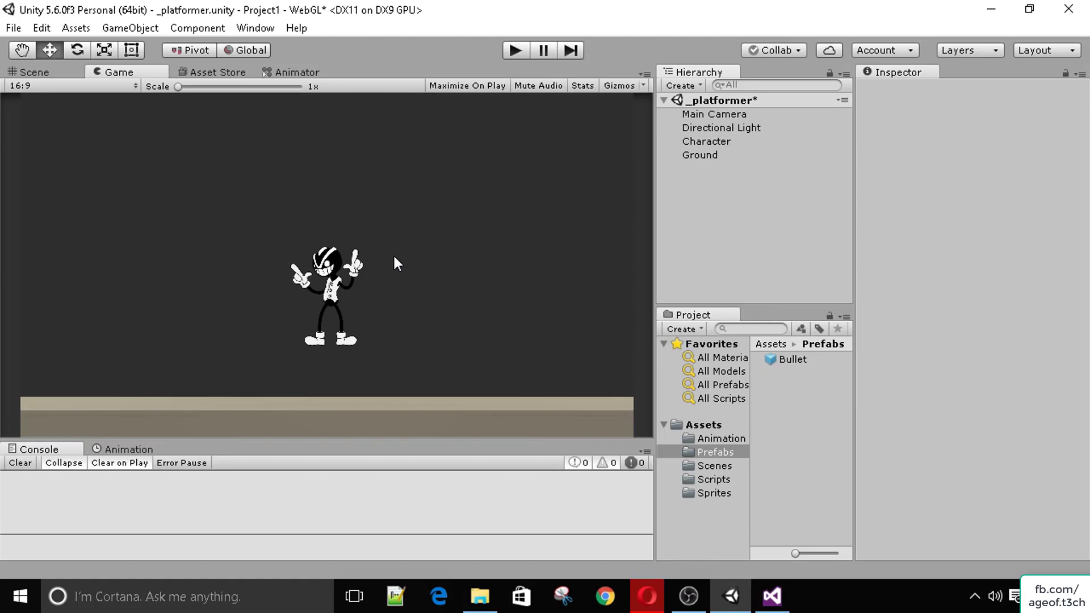
Step: Create a new 2D sprite object in the scene
double_click(724, 139)
click(716, 184)
click(700, 143)
click(684, 85)
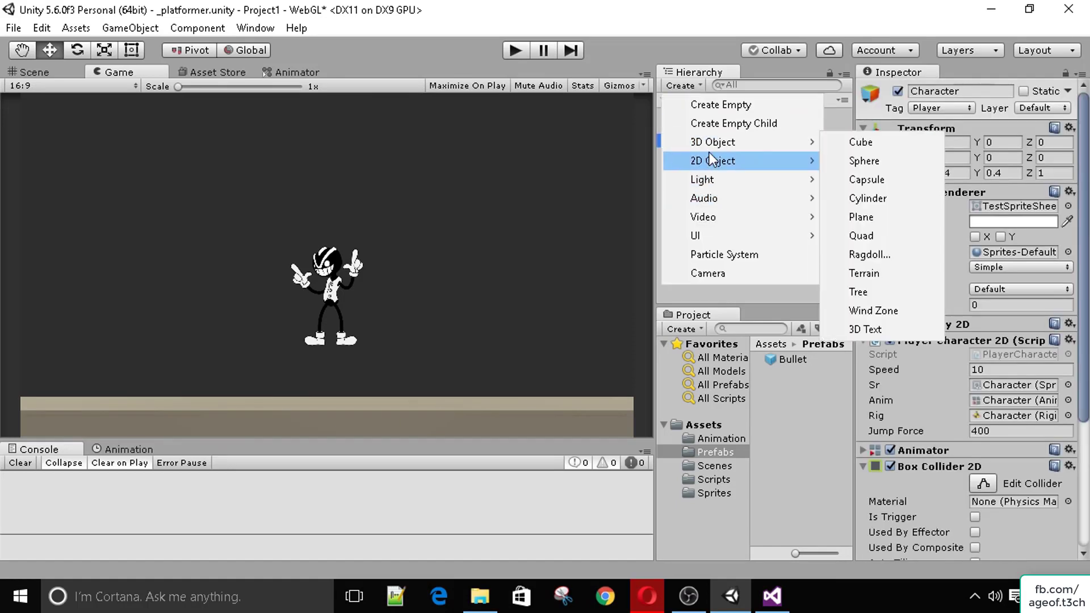
mouse_move(710, 159)
click(857, 161)
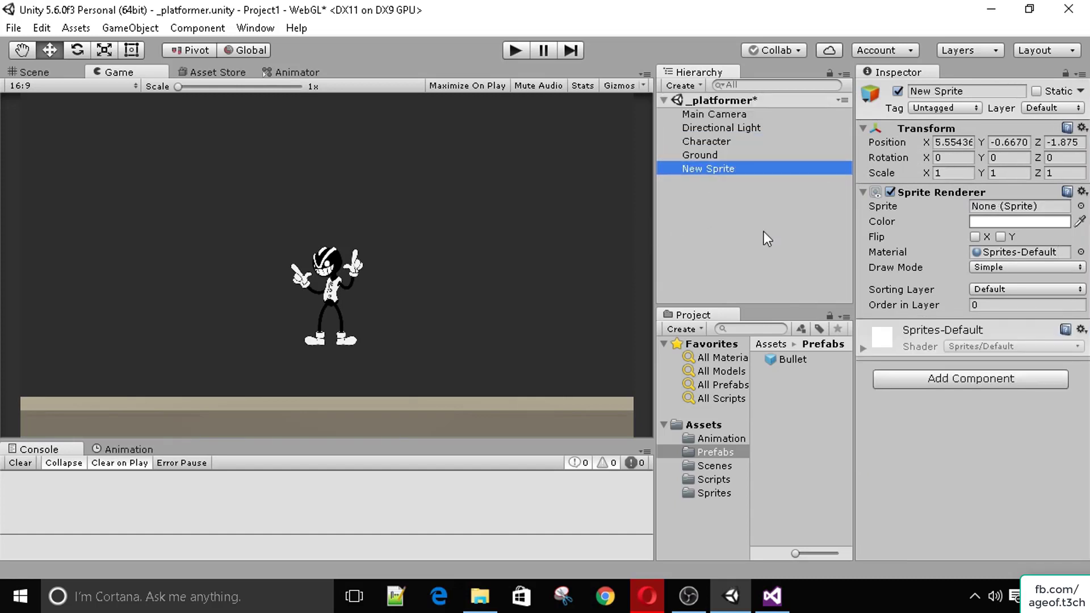
Step: Assign the InputFieldBackground image to the new object's Sprite Renderer
click(1080, 206)
scroll(724, 340, down, 5)
click(721, 308)
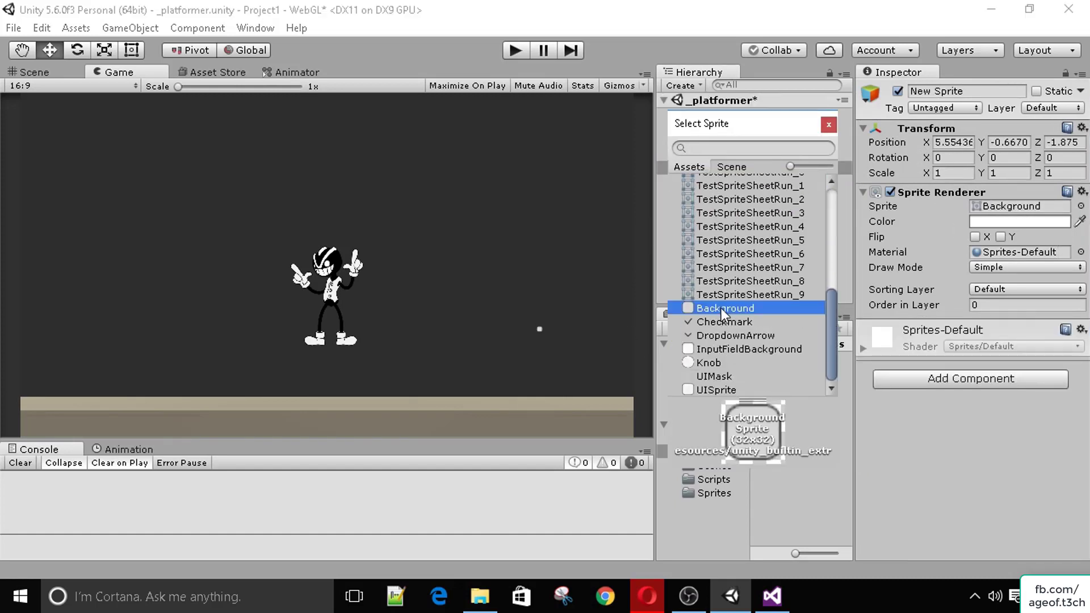
click(726, 348)
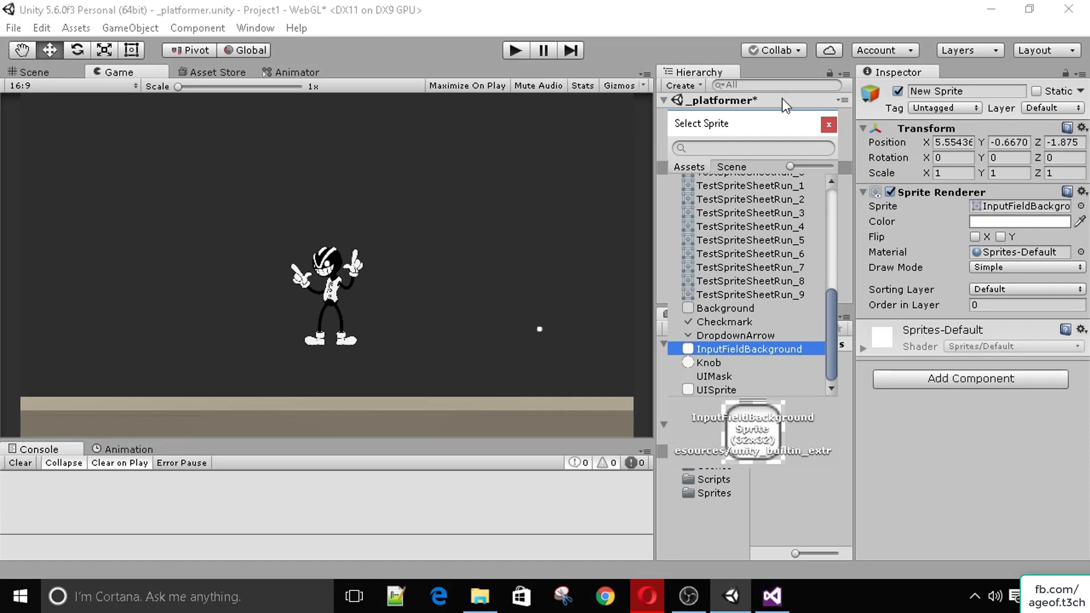
click(830, 125)
Step: Set the new sprite's position to X 0, Y 0, Z 1
click(949, 143)
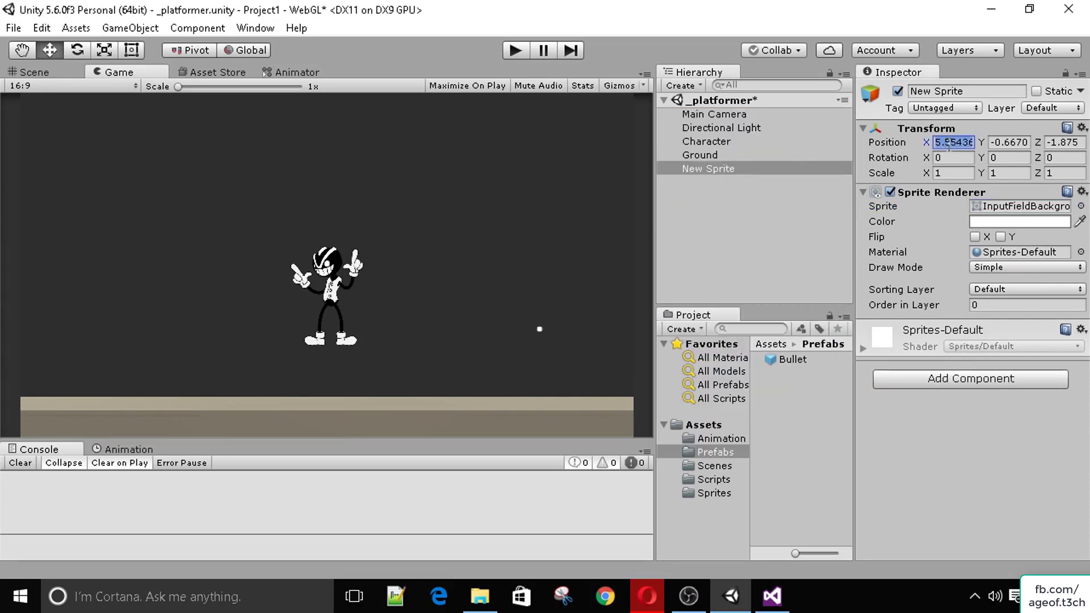
text(0)
key(Tab)
text(0)
key(Tab)
text(0)
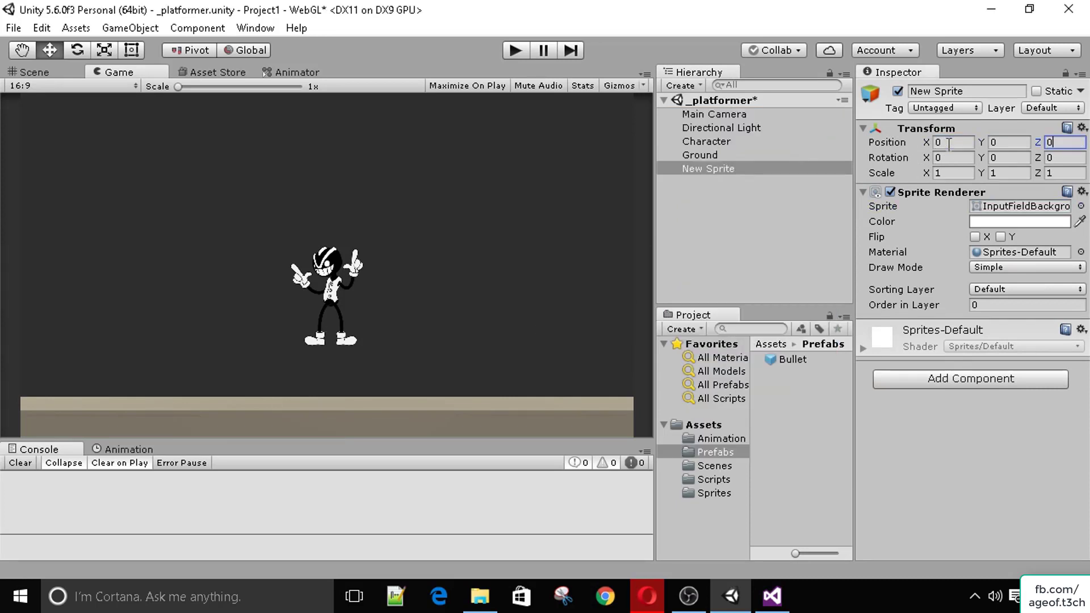
key(BackSpace)
text(1)
Step: Move the new sprite beside the character's left-pointing hand, at X -1.53 and Y 0.45
click(747, 165)
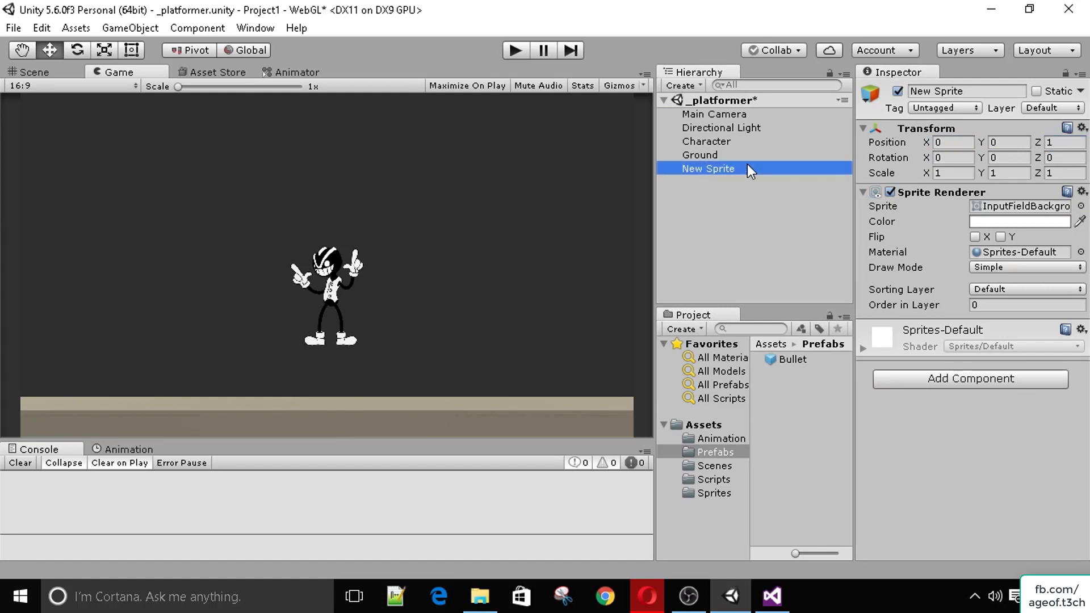
drag(926, 142, 883, 135)
click(998, 143)
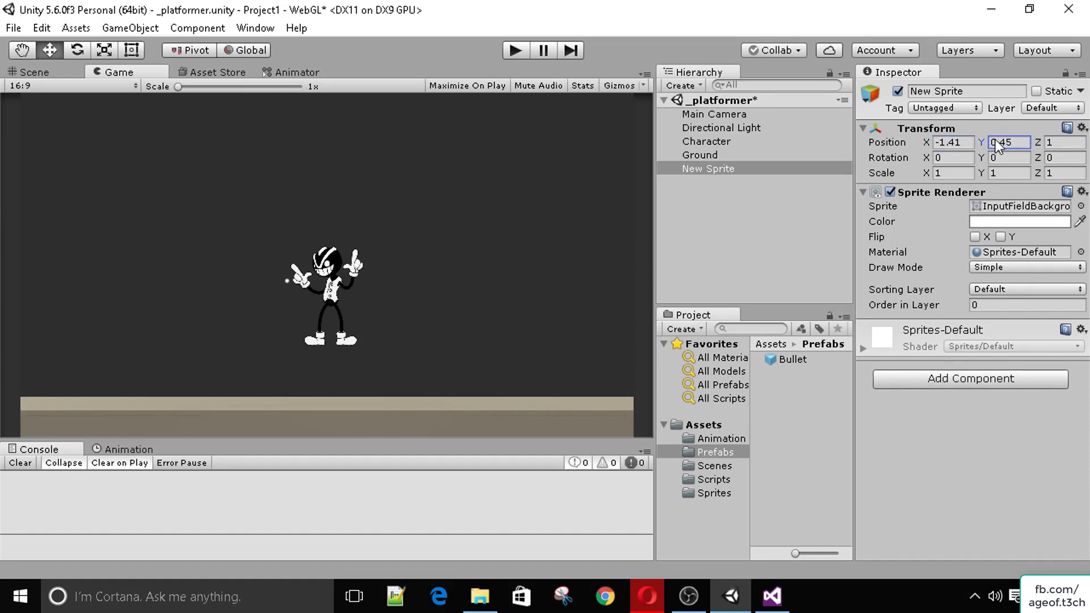
text(.45)
click(929, 142)
drag(927, 145, 921, 142)
Step: Rename the new sprite as ShootingPositionLeft
click(954, 92)
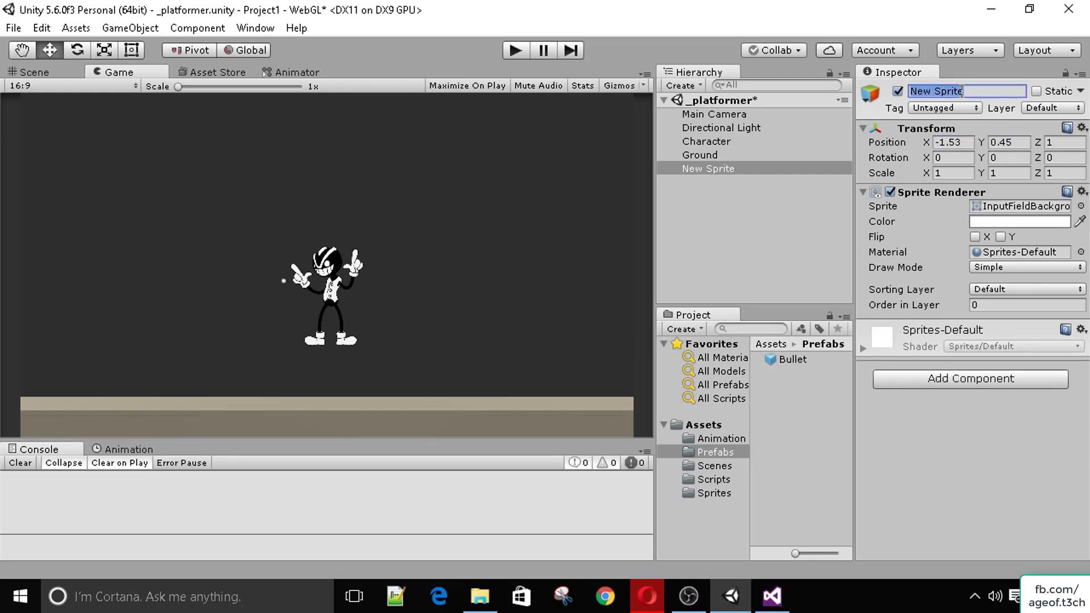
text(Shooting)
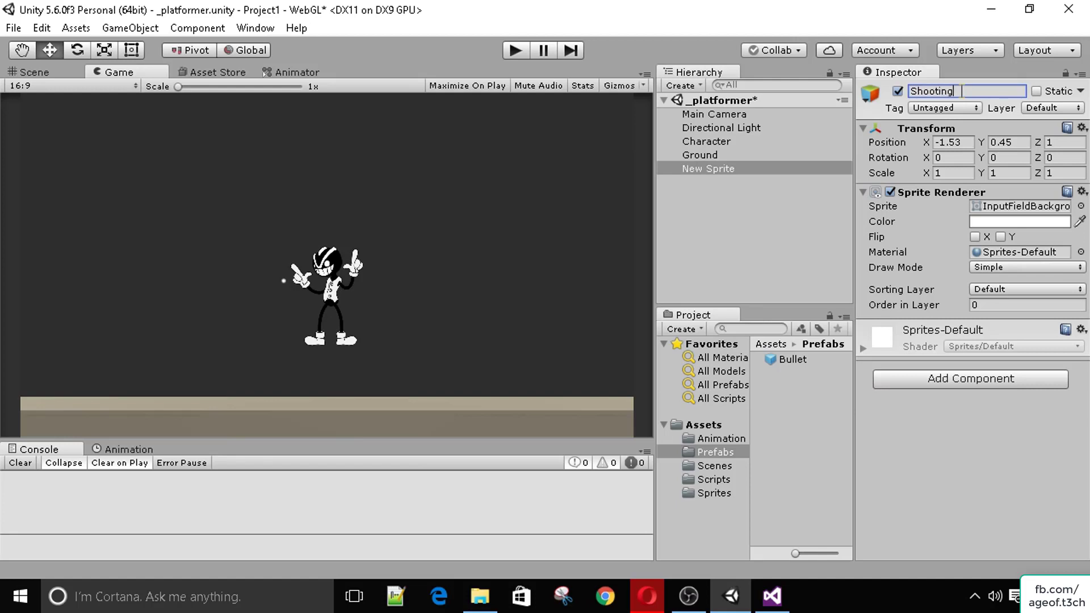
text(PositionLeft)
key(Return)
Step: Duplicate ShootingPositionLeft as ShootingPositionRight and move the copy to the character's other side at X 1.49
right_click(704, 167)
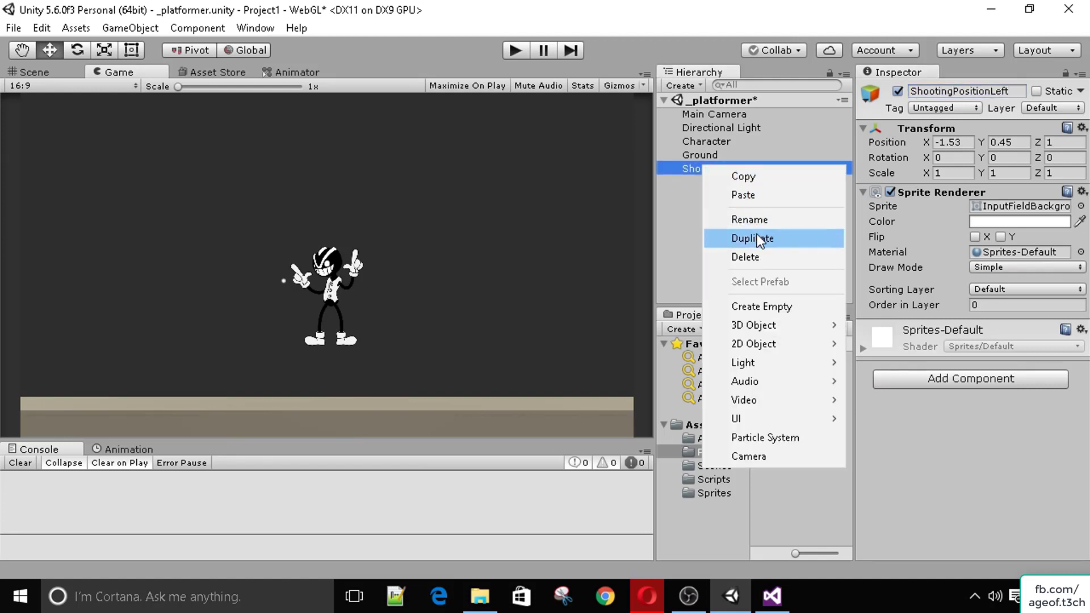
click(757, 237)
click(1006, 91)
text(Sho)
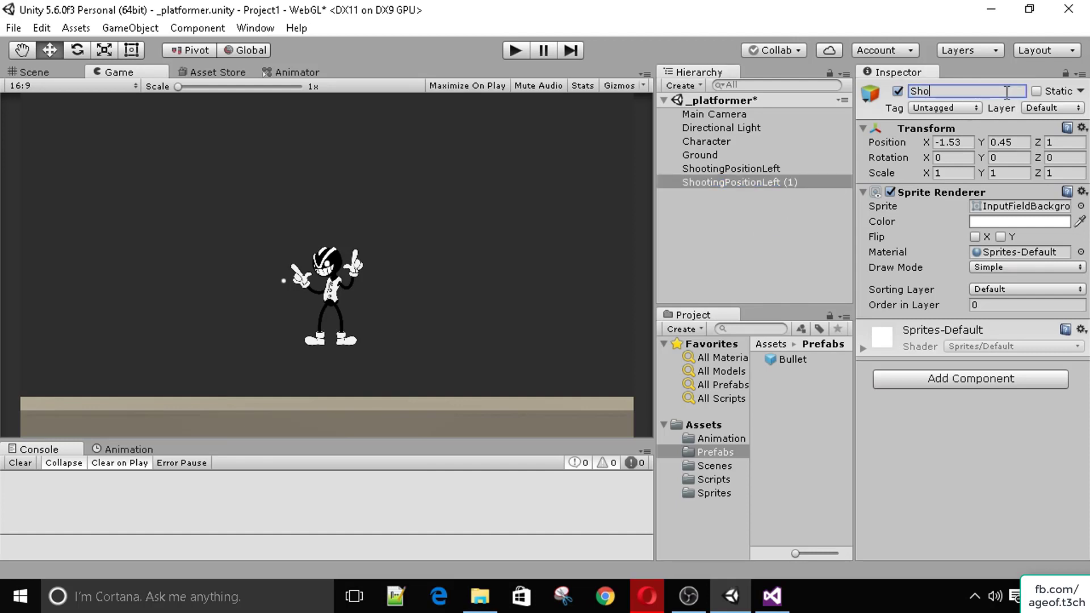
text(otingPositionRight)
key(Return)
drag(930, 141, 992, 138)
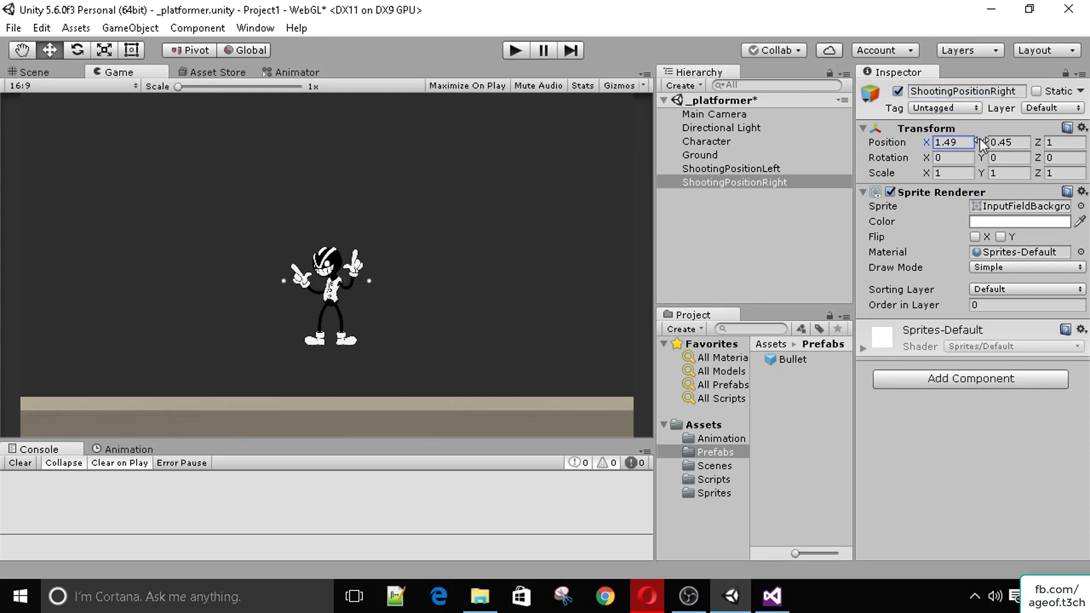
Step: Make ShootingPositionLeft and ShootingPositionRight children of the Character object
ctrl+click(734, 168)
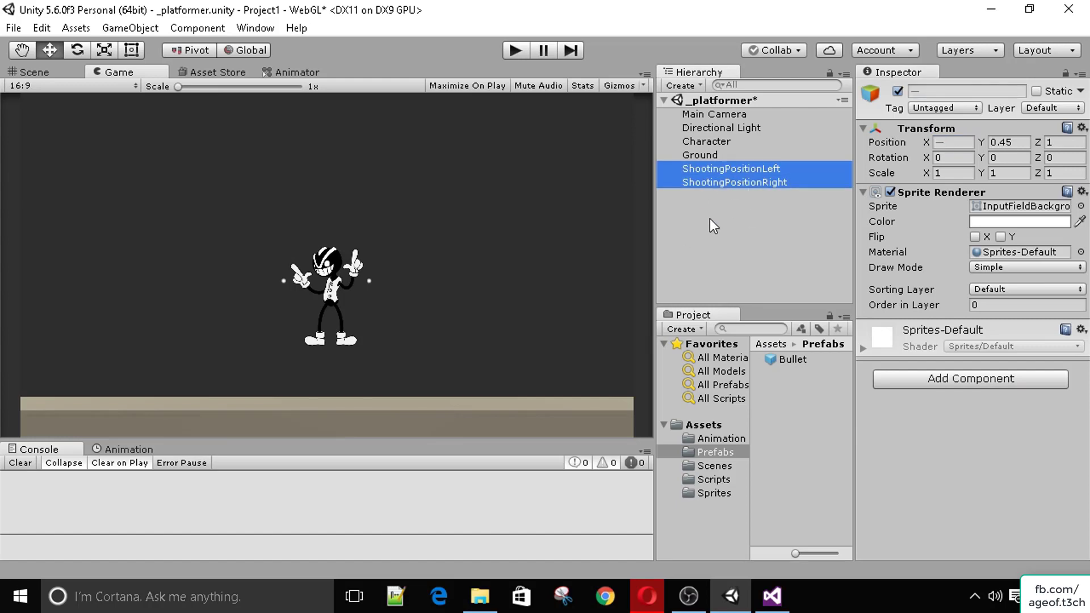
drag(722, 169, 734, 141)
Step: Play-test the scene by running both ways and jumping to check that the shooting positions follow the character, and stop it
click(515, 50)
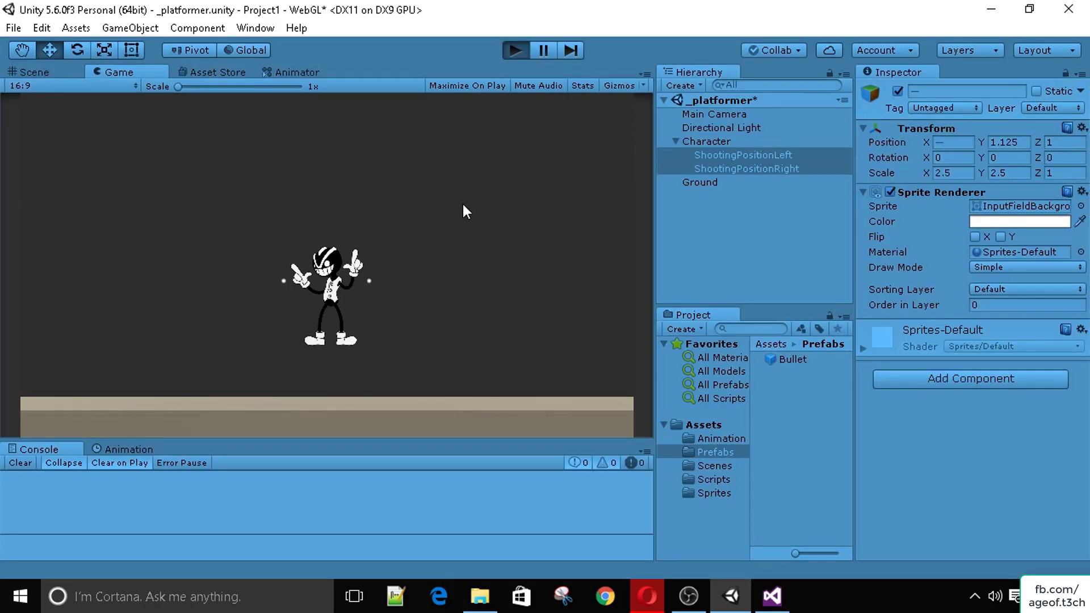
key(a)
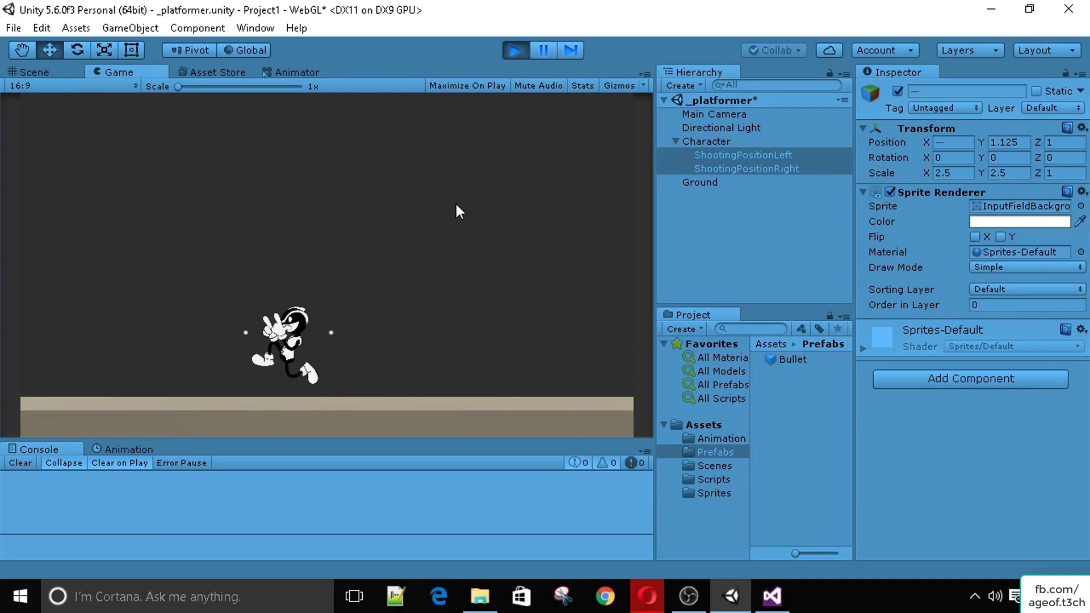
key(d)
key(a)
key(space)
key(d)
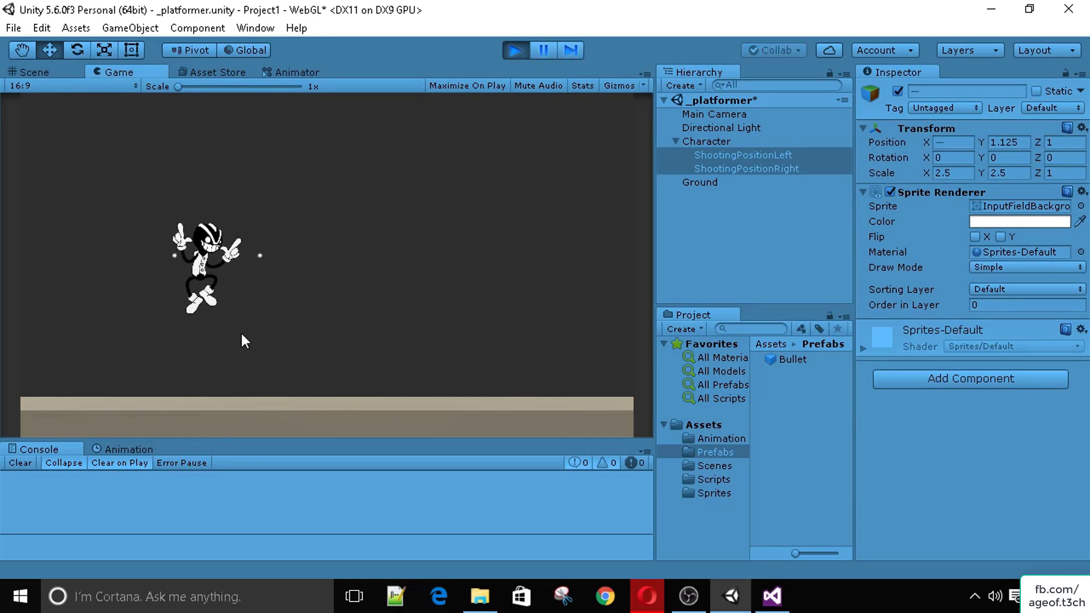
key(a)
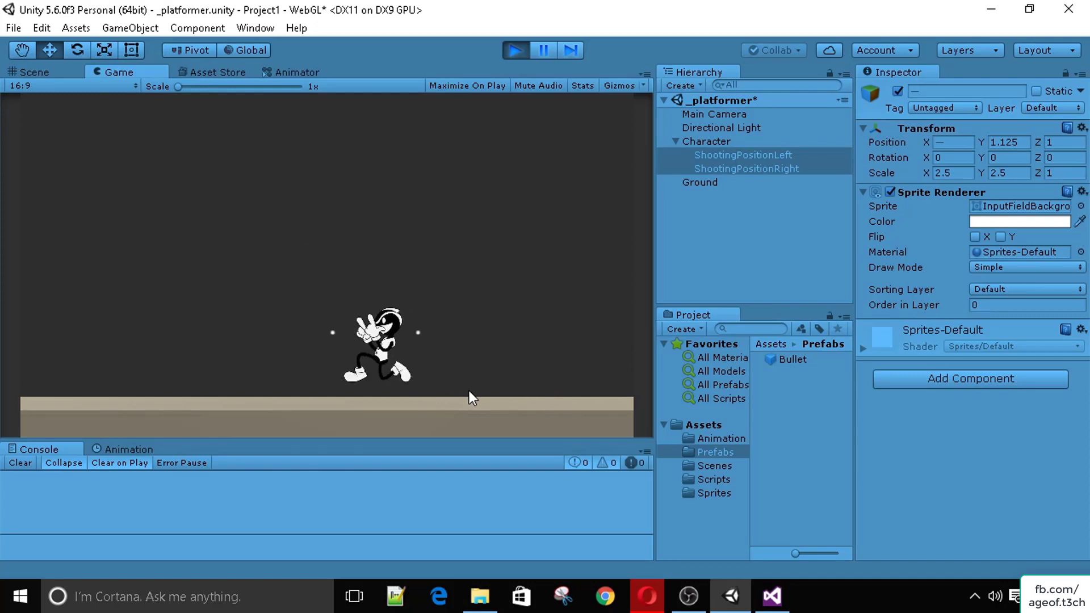
key(d)
key(d)
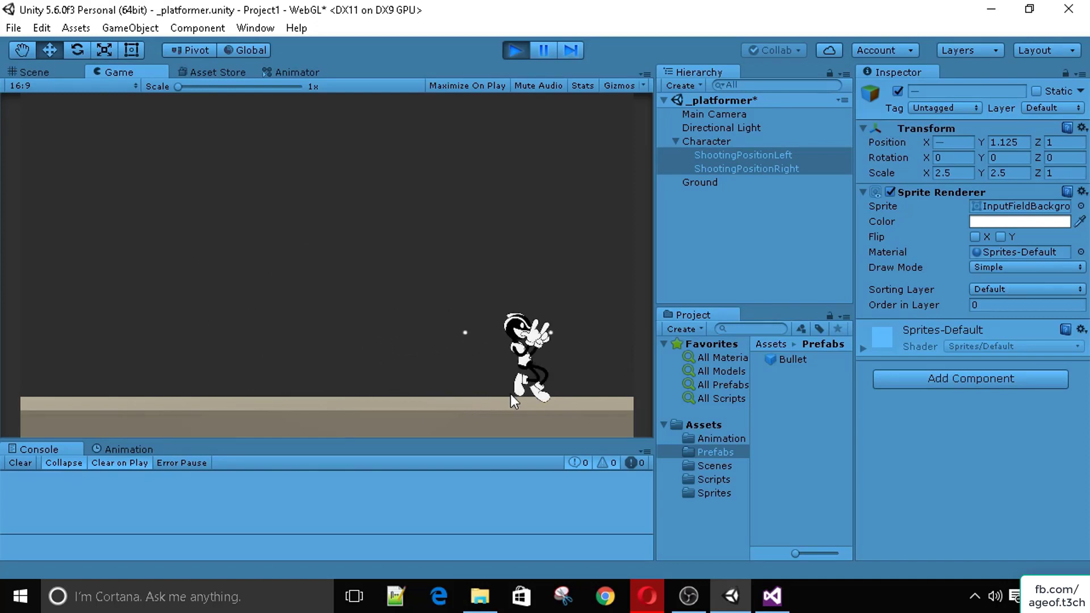
key(a)
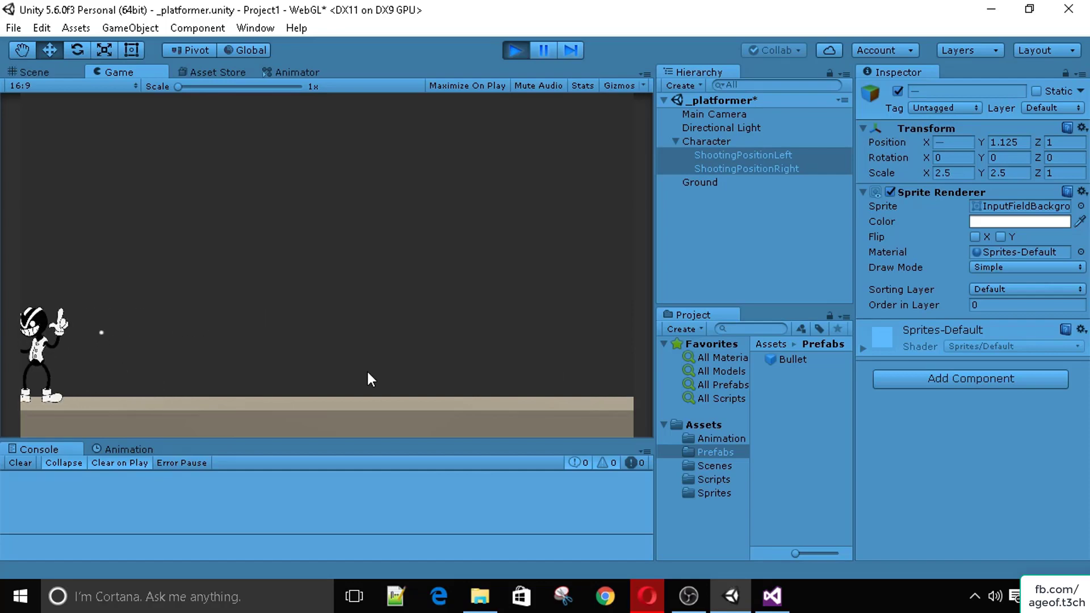
key(d)
click(506, 55)
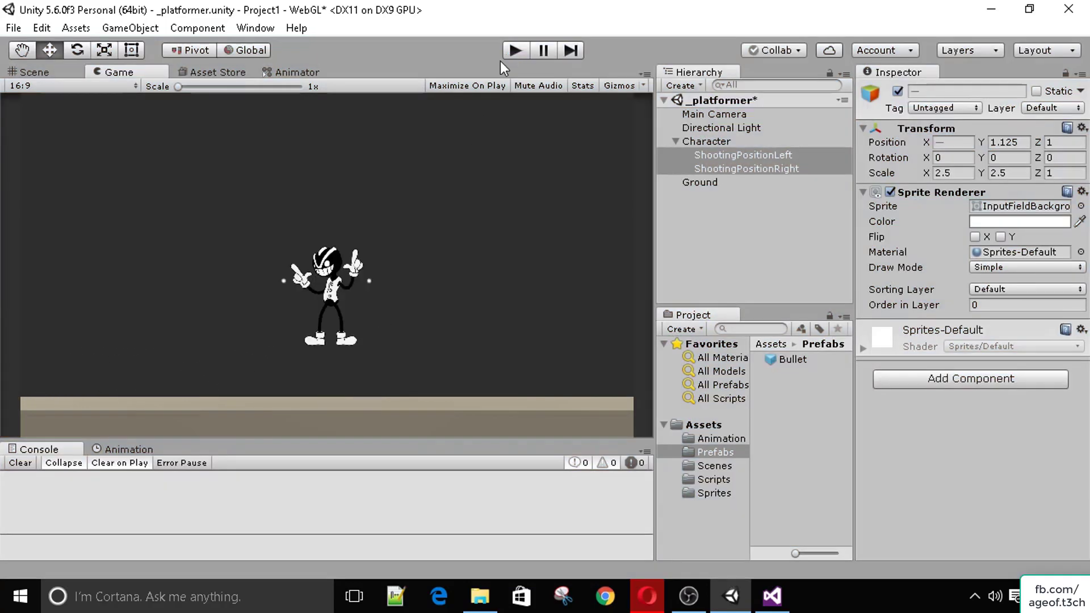
Step: Remove the Sprite Renderer component from both ShootingPositionLeft and ShootingPositionRight, and select the Character object
right_click(903, 193)
click(949, 226)
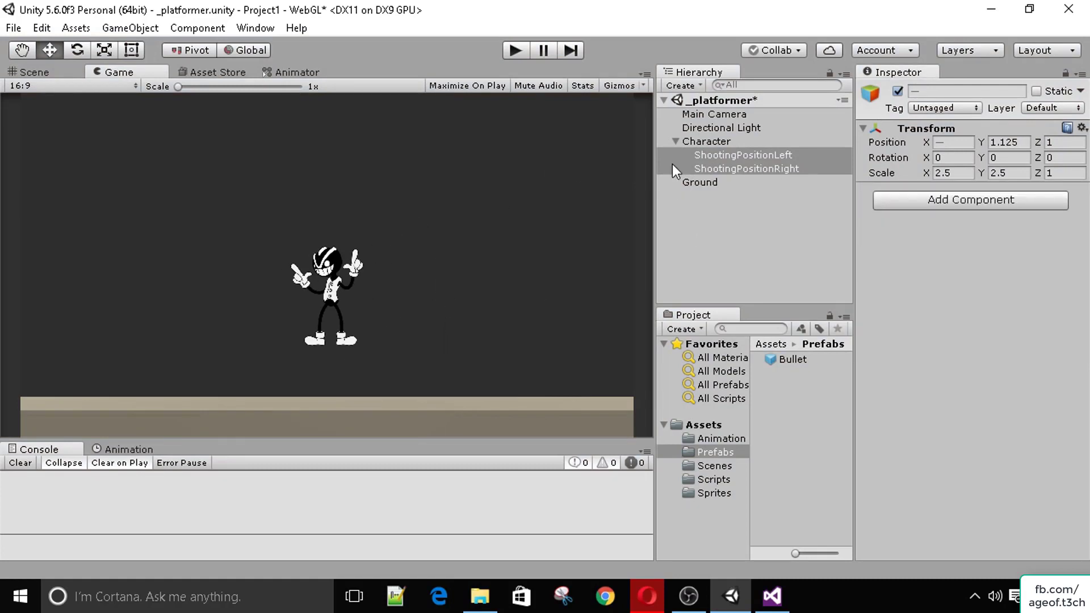
click(707, 142)
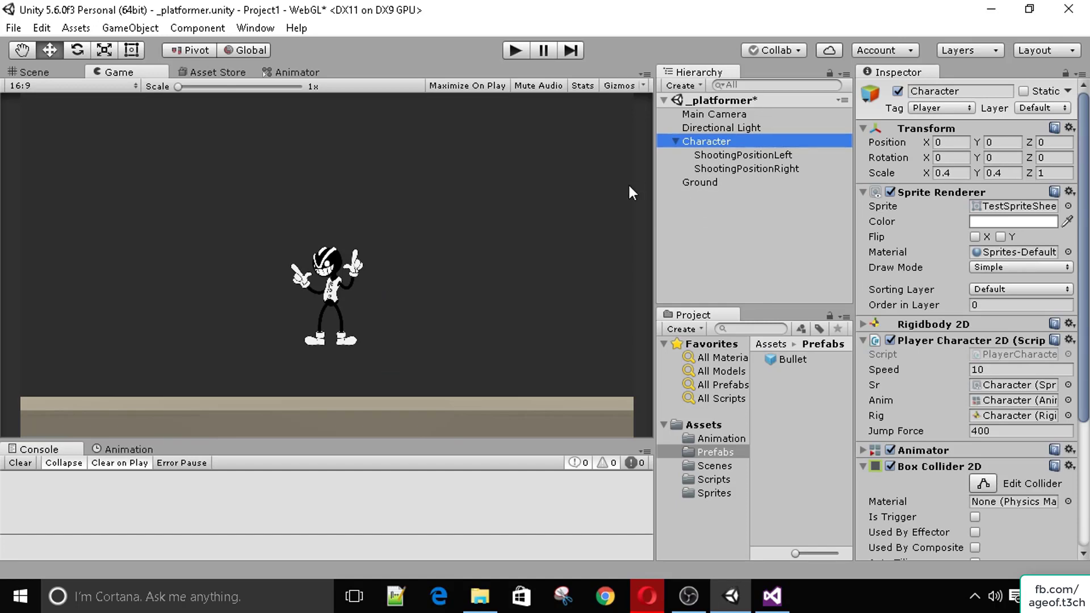
Step: Switch to Visual Studio and declare the field public Transform positionLeft; below the speed field in PlayerCharacter2D.cs
click(772, 596)
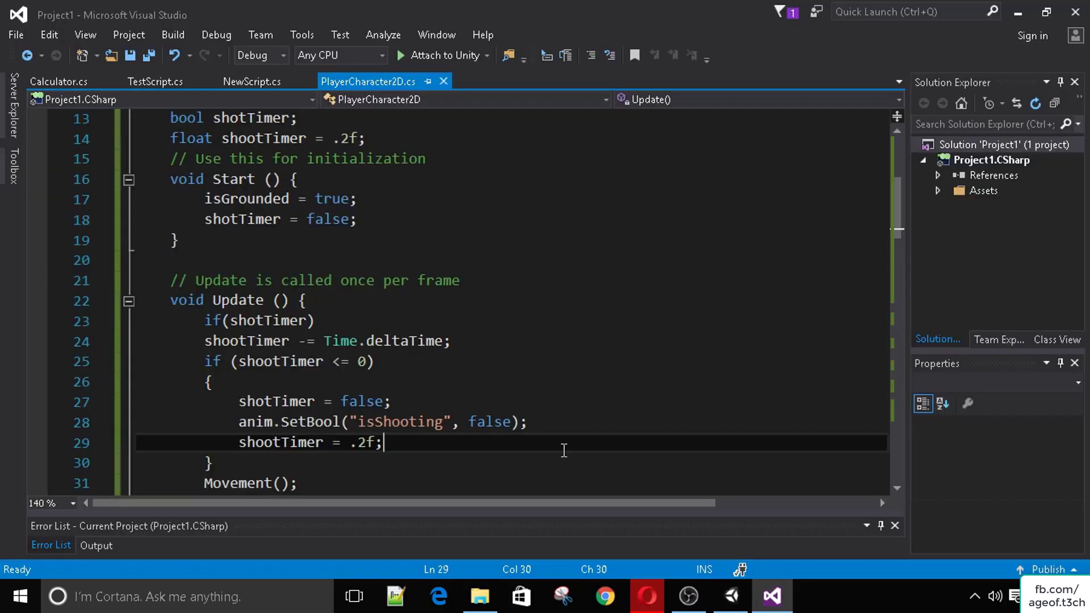
scroll(298, 290, up, 4)
click(401, 244)
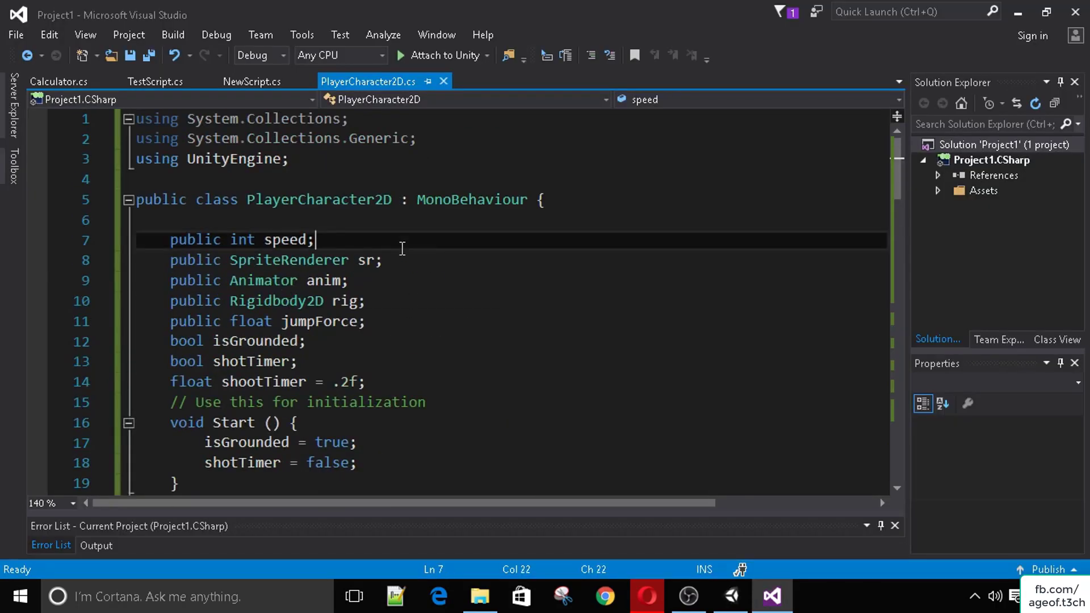
key(Return)
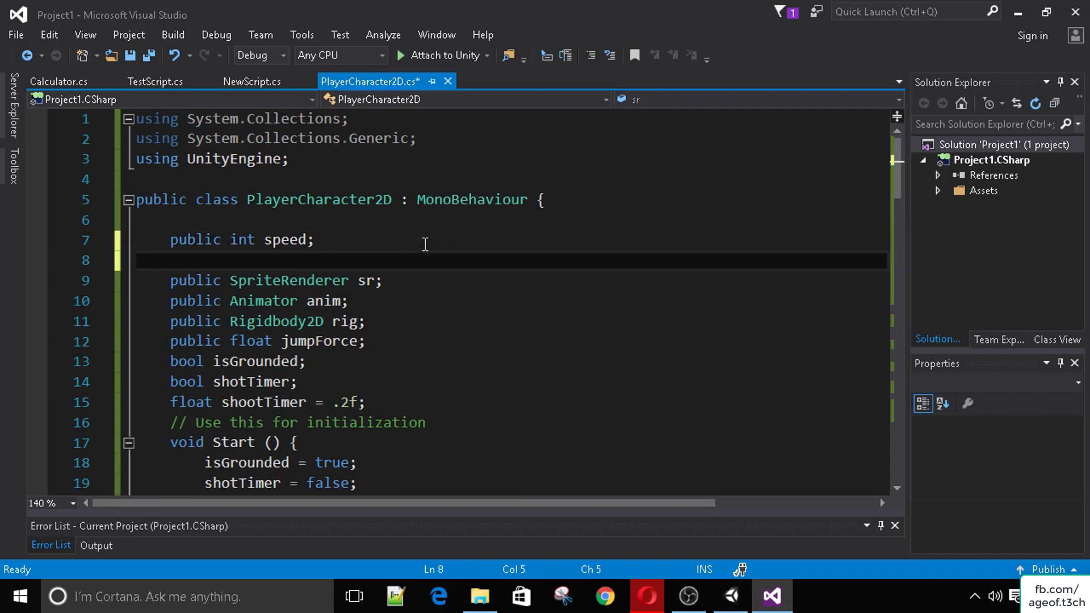
text(public Tra)
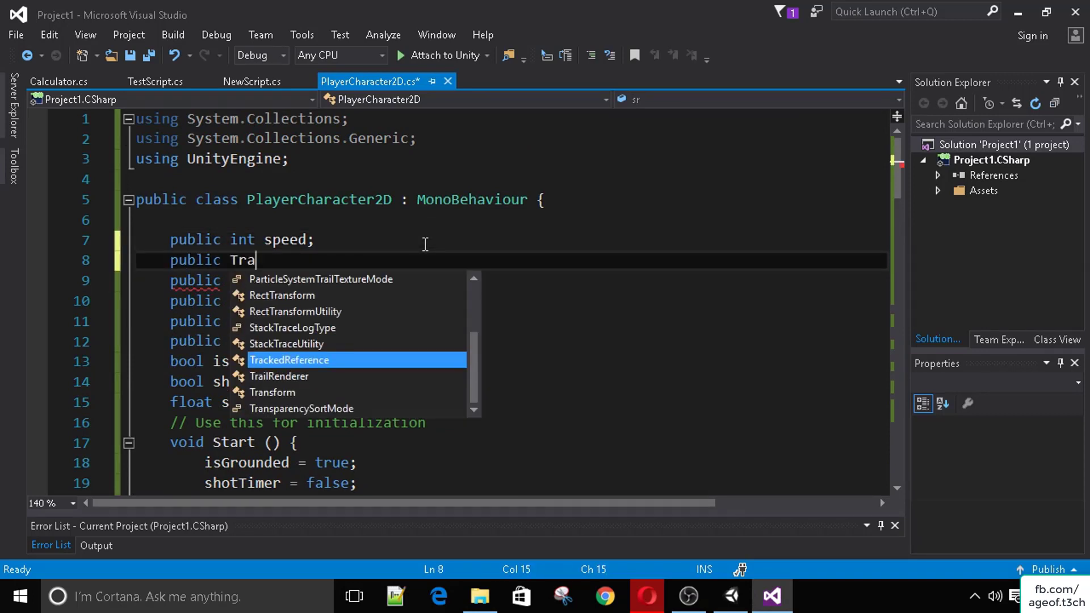
text(nsform)
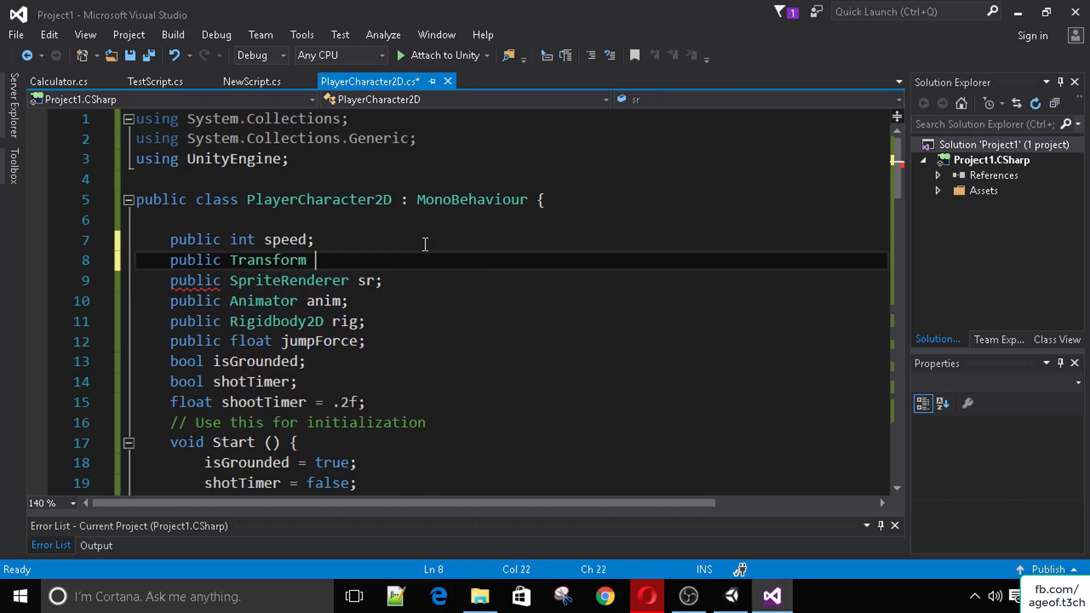
text( positionLeft;)
Step: Declare the field public Transform positionRight; directly below positionLeft
key(Return)
text(pub)
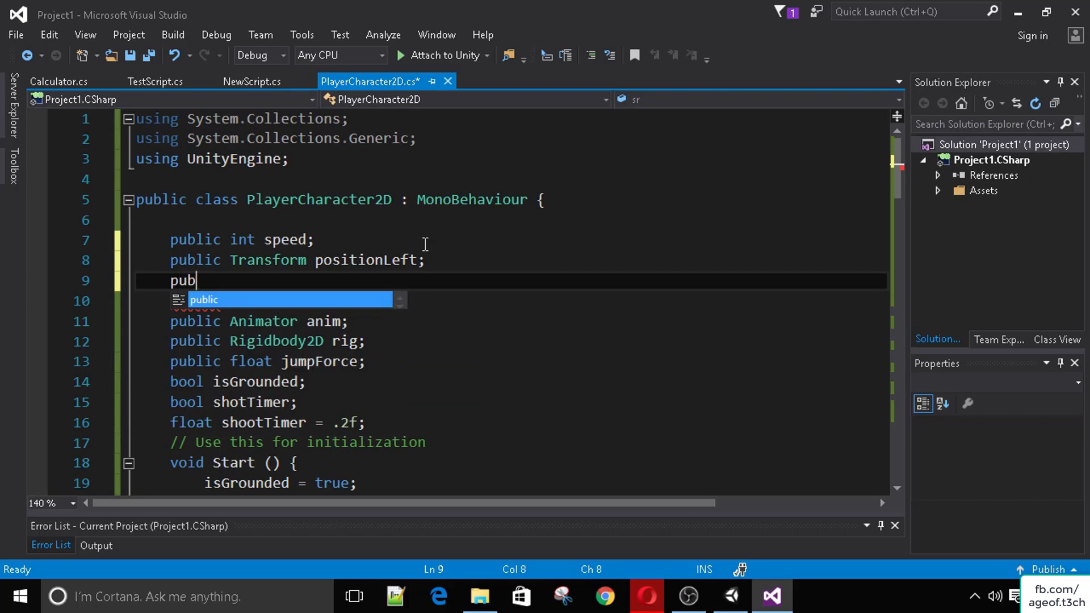
text(lic Transform )
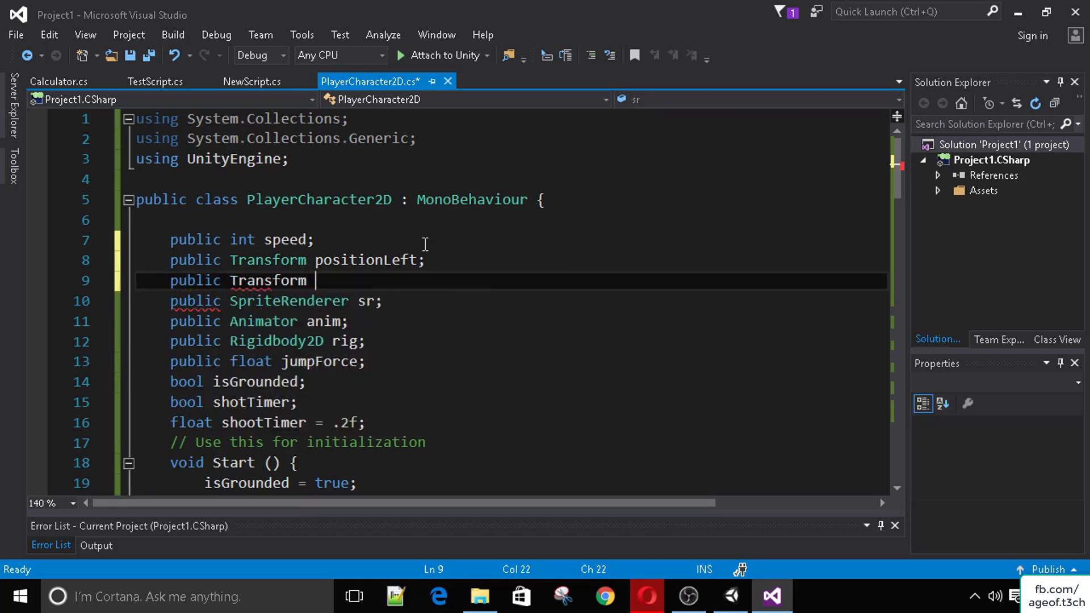
text(positionRight;;)
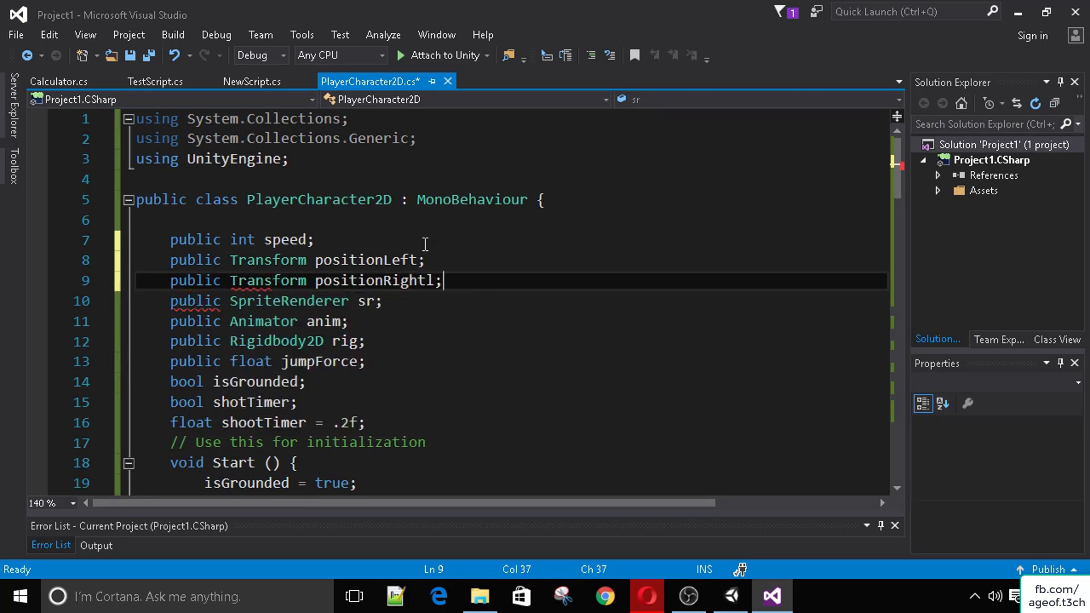
key(BackSpace)
Step: Declare the field public GameObject bullet; below positionRight and save the script
key(Return)
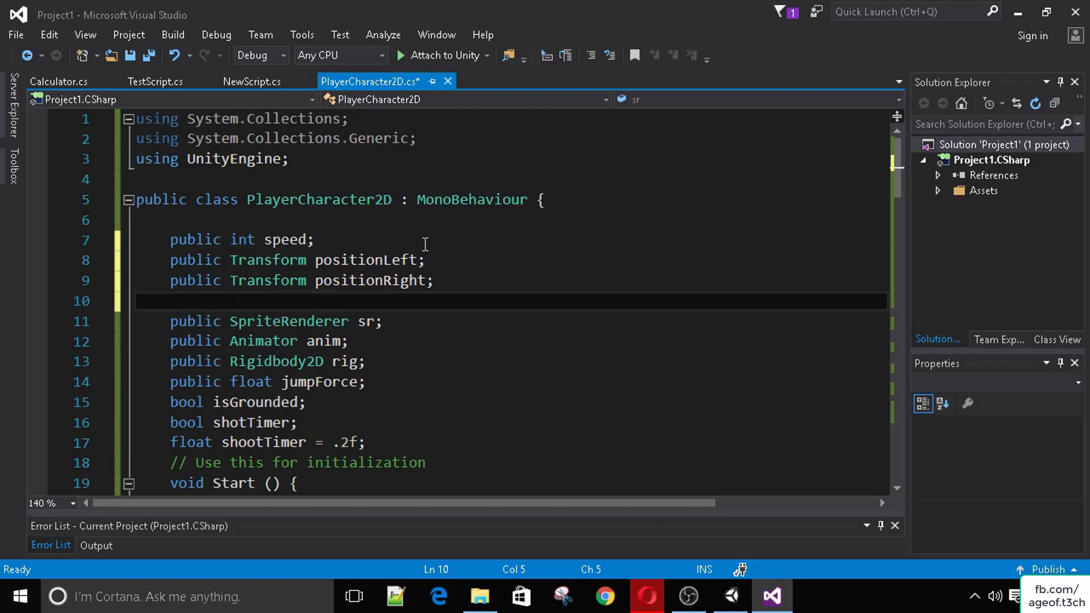
text(public GameObject bullet;)
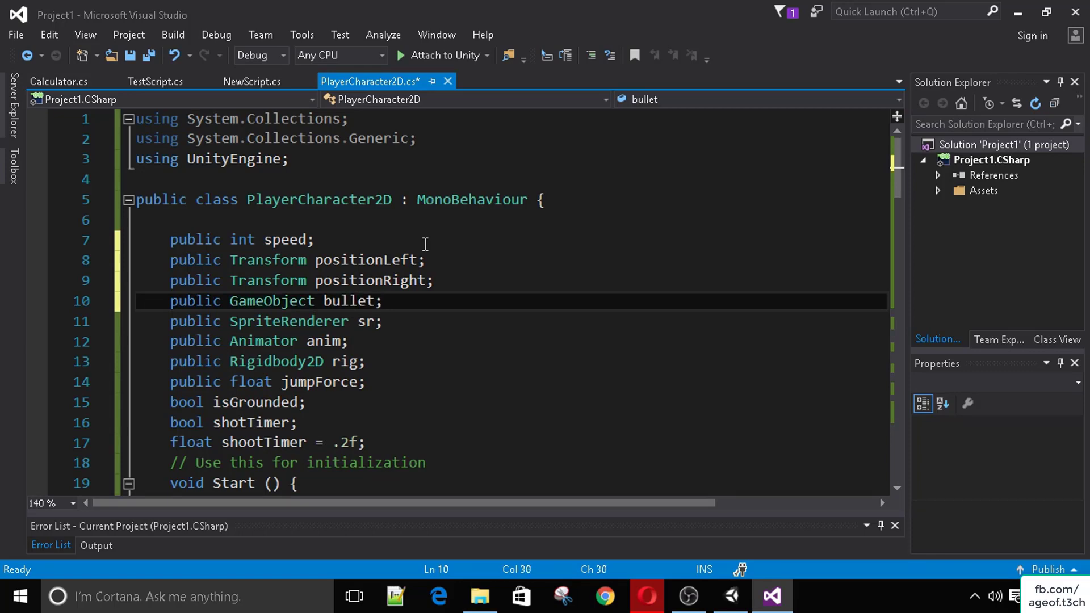
key(ctrl+s)
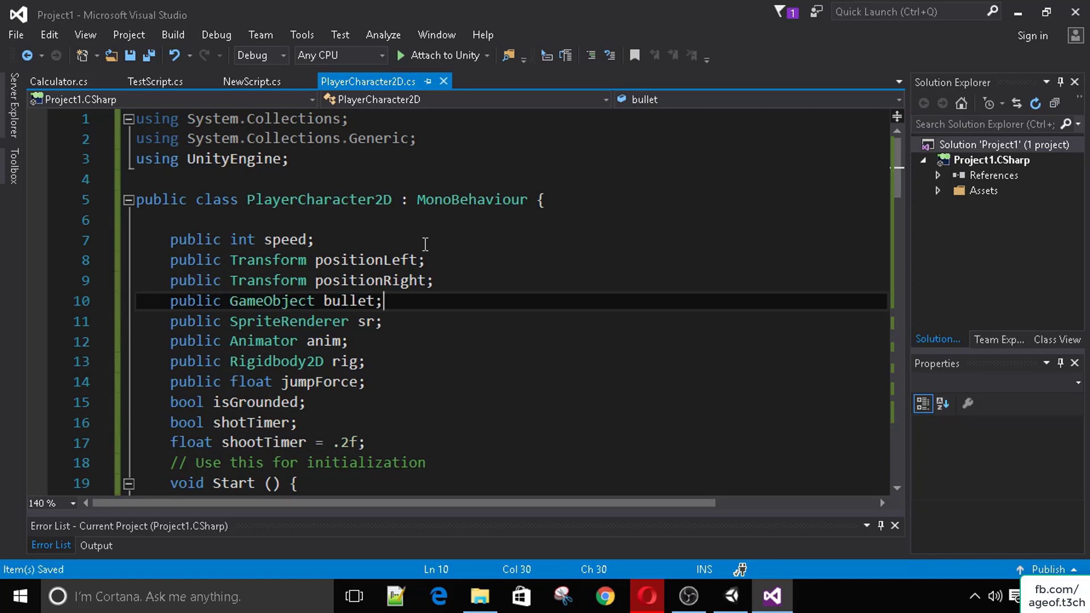
Step: Switch to Unity and assign the Bullet prefab to the Bullet field of Character's Player Character 2D script
click(732, 594)
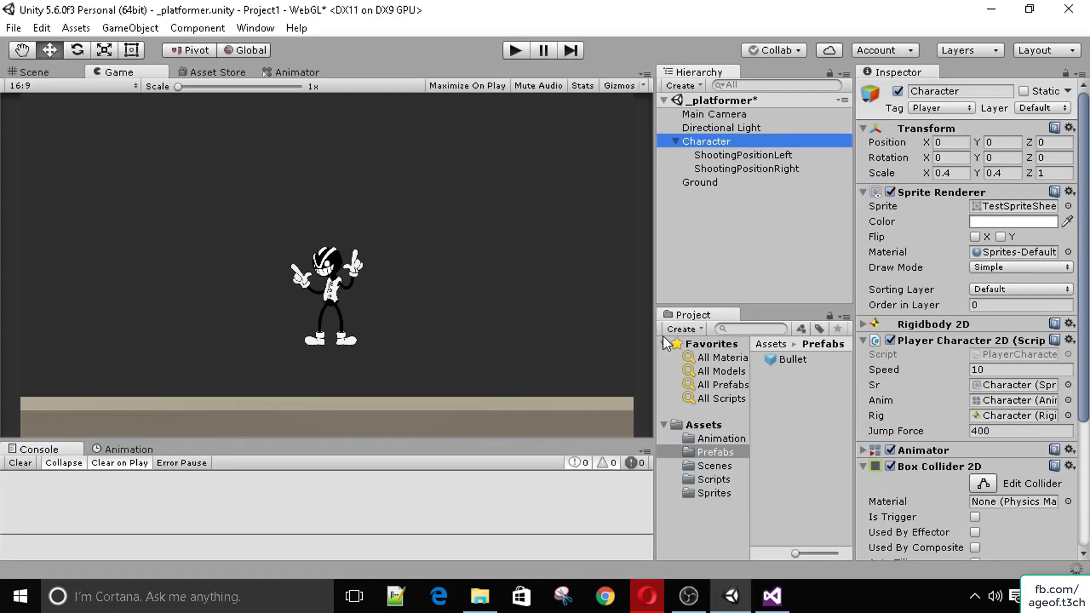
scroll(968, 273, down, 3)
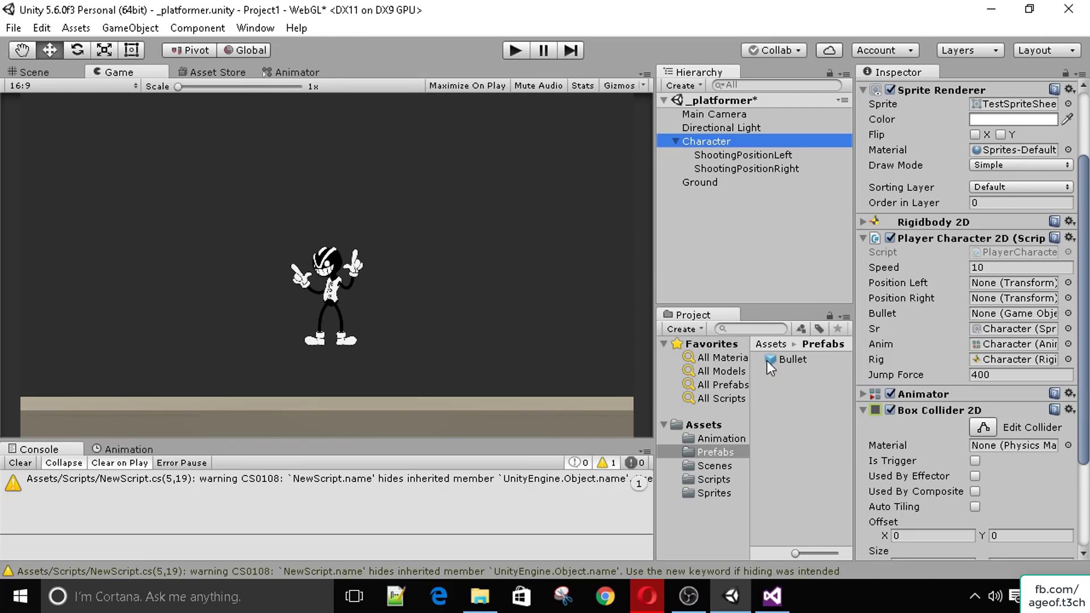
drag(781, 362, 1005, 312)
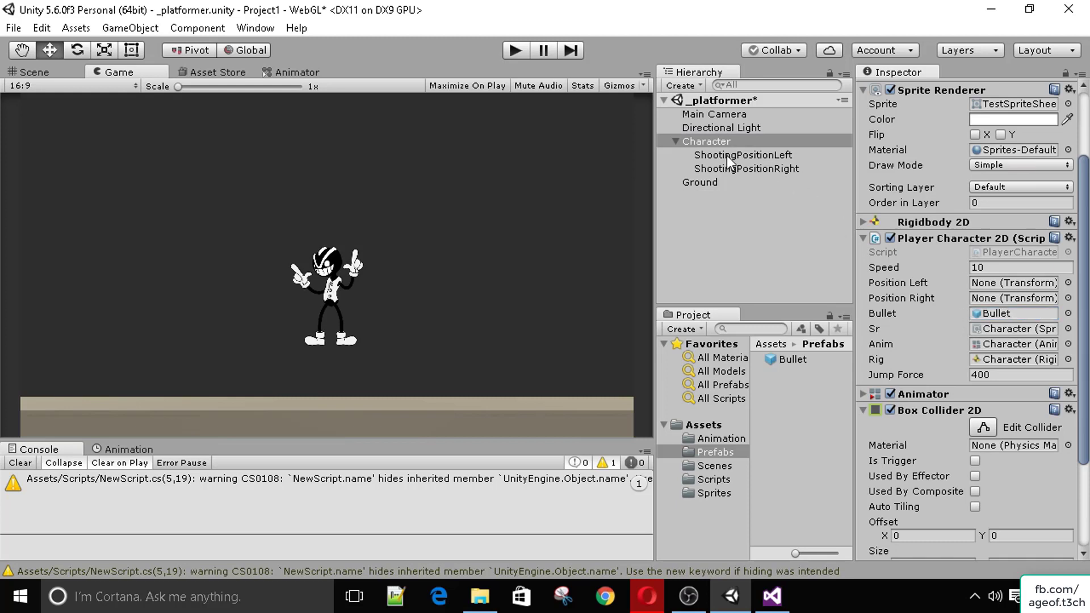
Step: Assign ShootingPositionLeft to Position Left and ShootingPositionRight to Position Right in Character's Player Character 2D script
drag(726, 155, 799, 175)
drag(1000, 286, 1000, 286)
drag(732, 169, 992, 303)
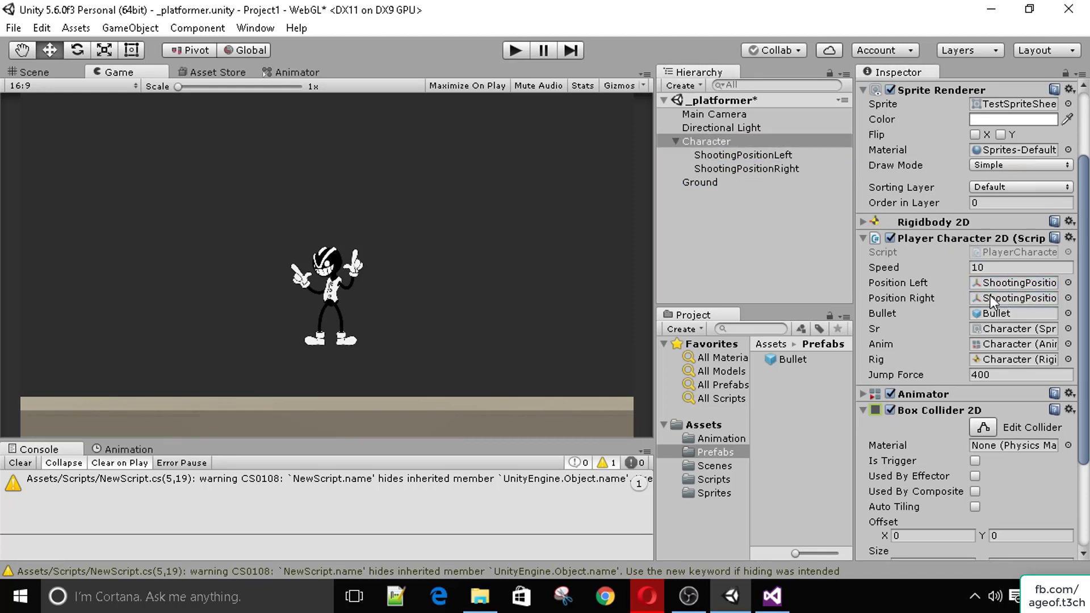
Step: Switch to Visual Studio and add an empty line at the start of the if (!shotTimer) block in Movement()
click(772, 596)
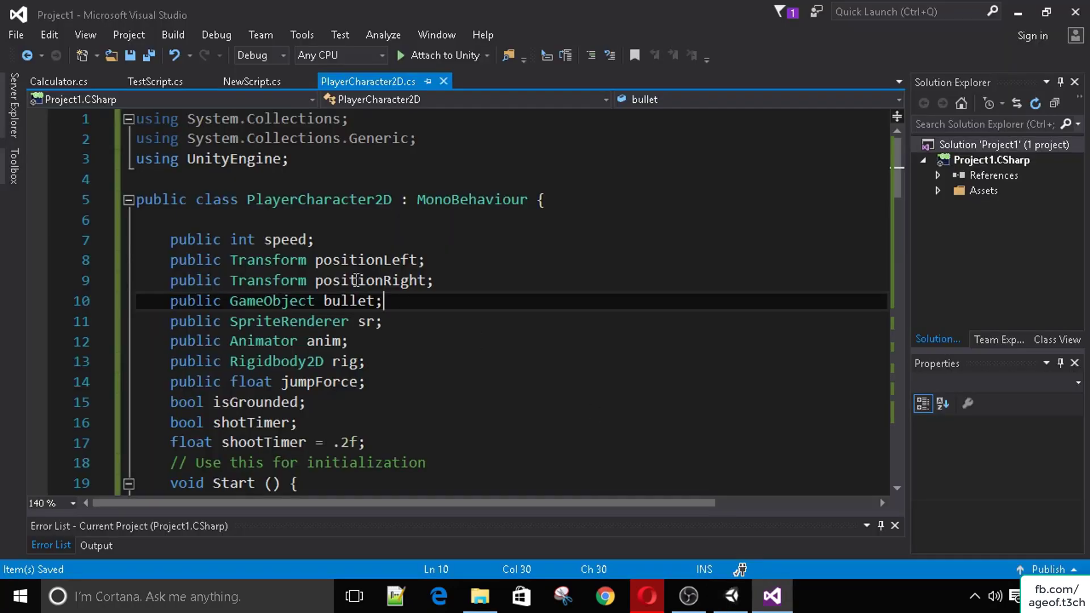
scroll(353, 273, down, 4)
scroll(385, 177, down, 8)
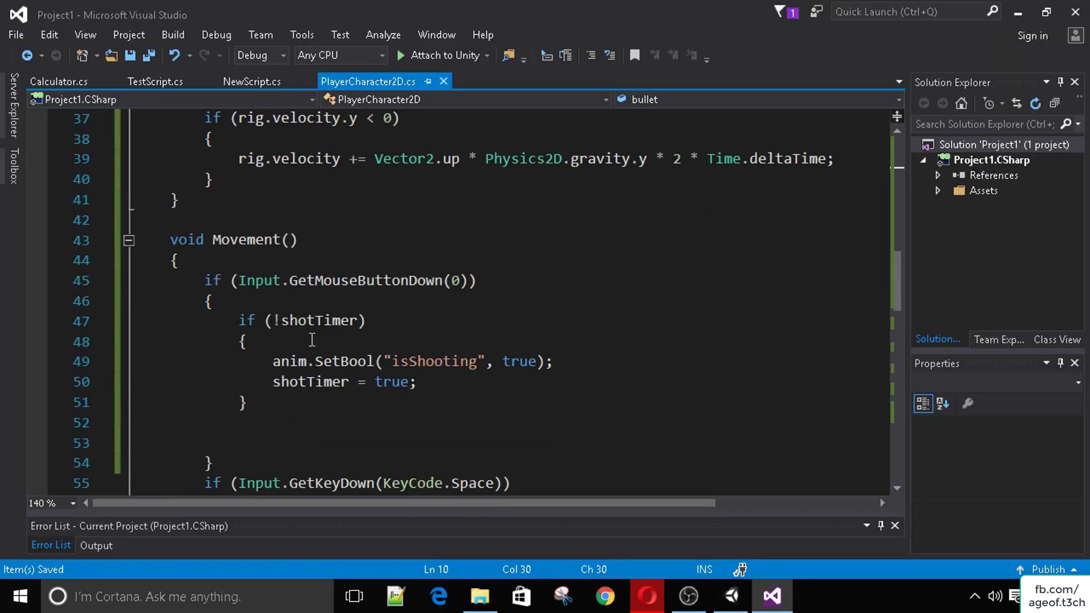
drag(281, 361, 446, 389)
click(272, 361)
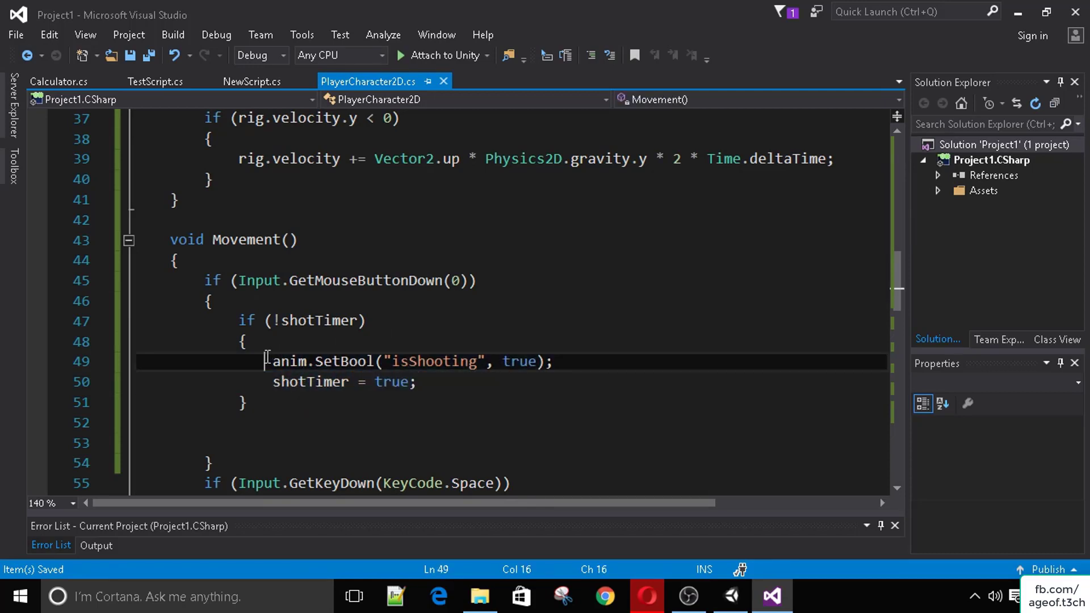
drag(272, 361, 429, 377)
click(437, 331)
click(434, 344)
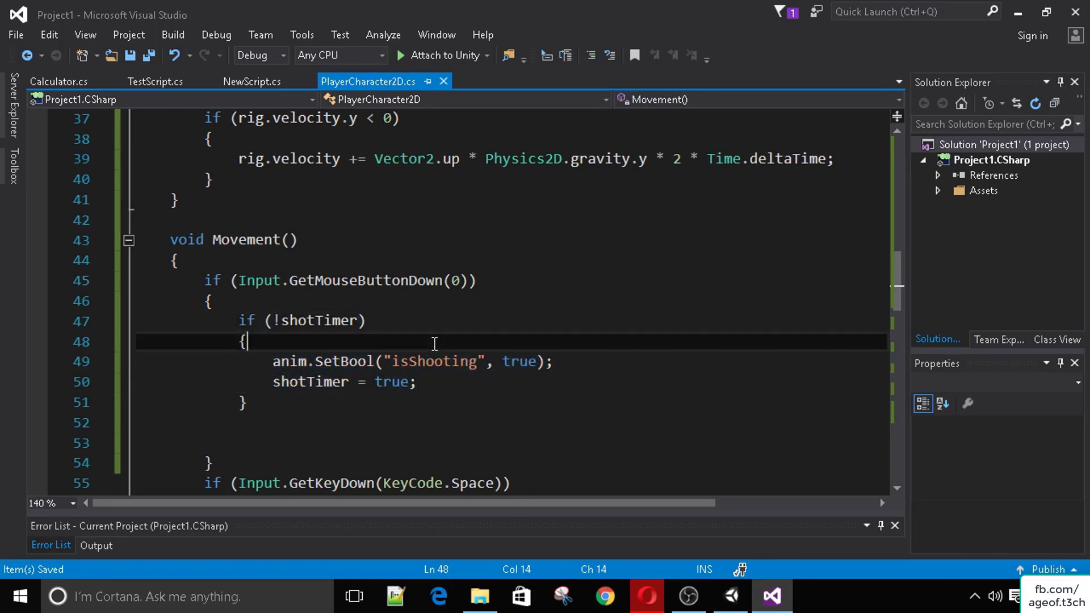
key(Return)
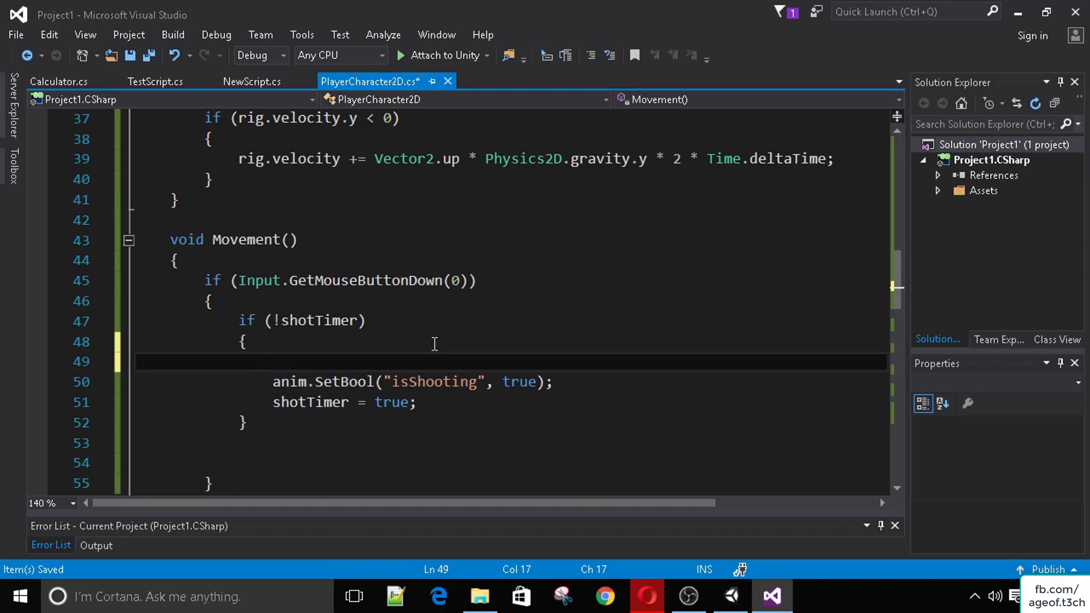
text(Insta)
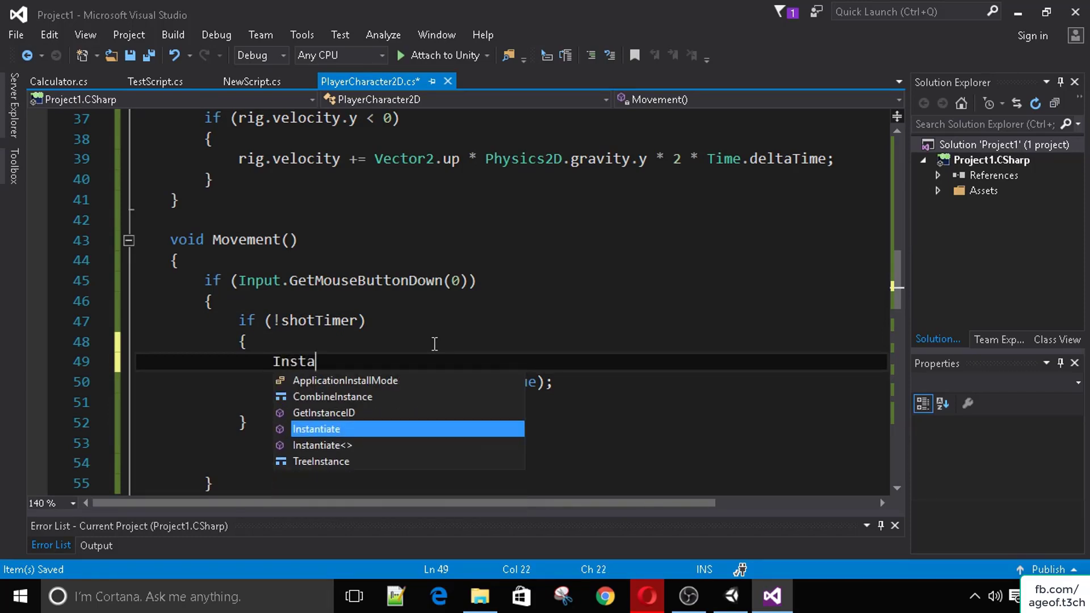
key(ctrl+z)
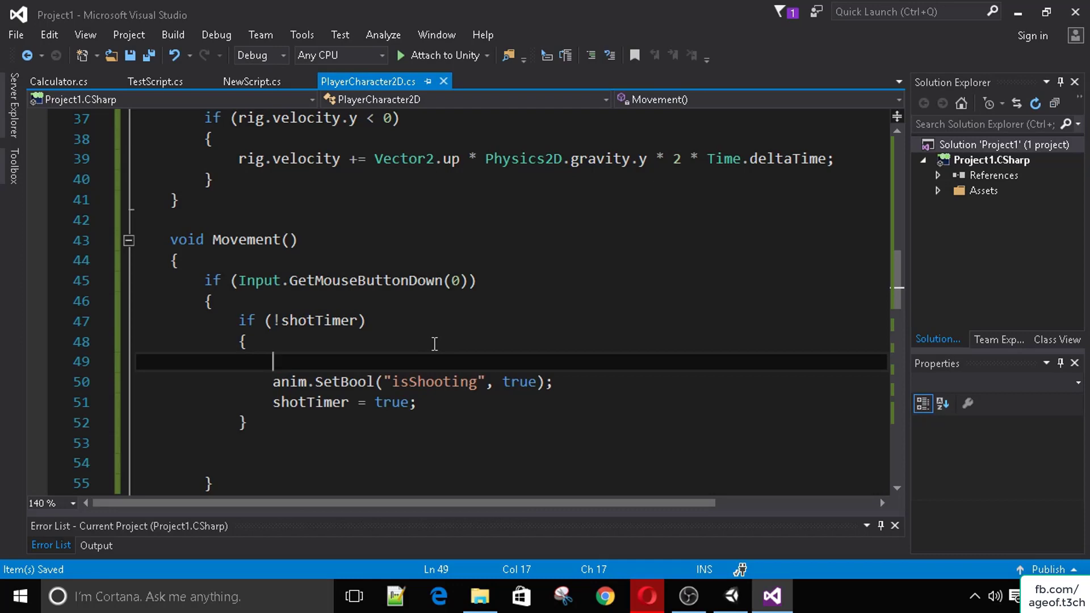
Step: Examine the sr.flipX assignments in the D and A key branches of Movement()
scroll(479, 336, down, 3)
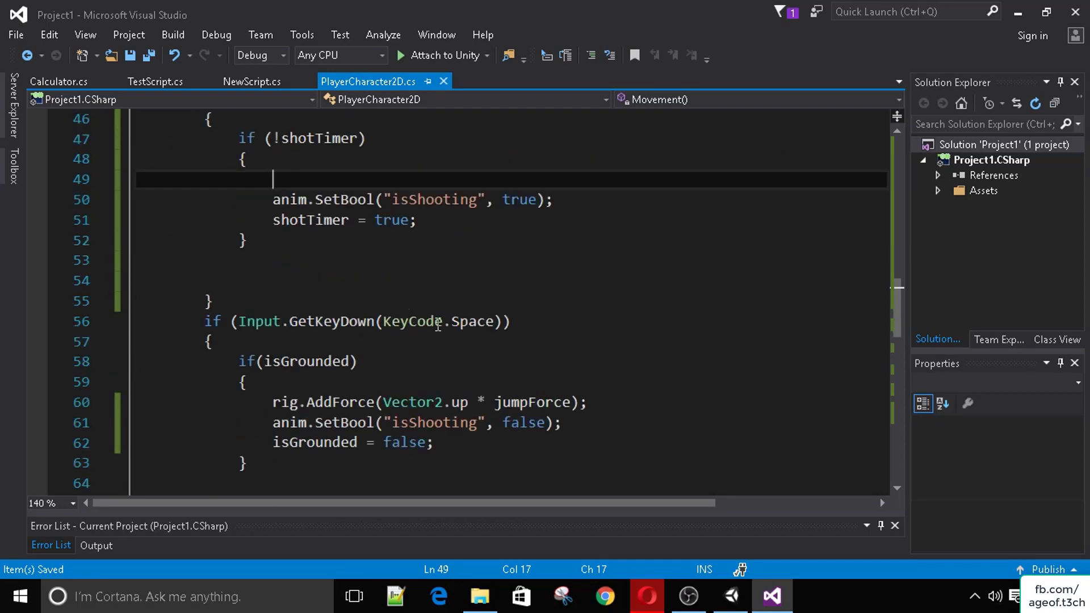
scroll(437, 324, down, 3)
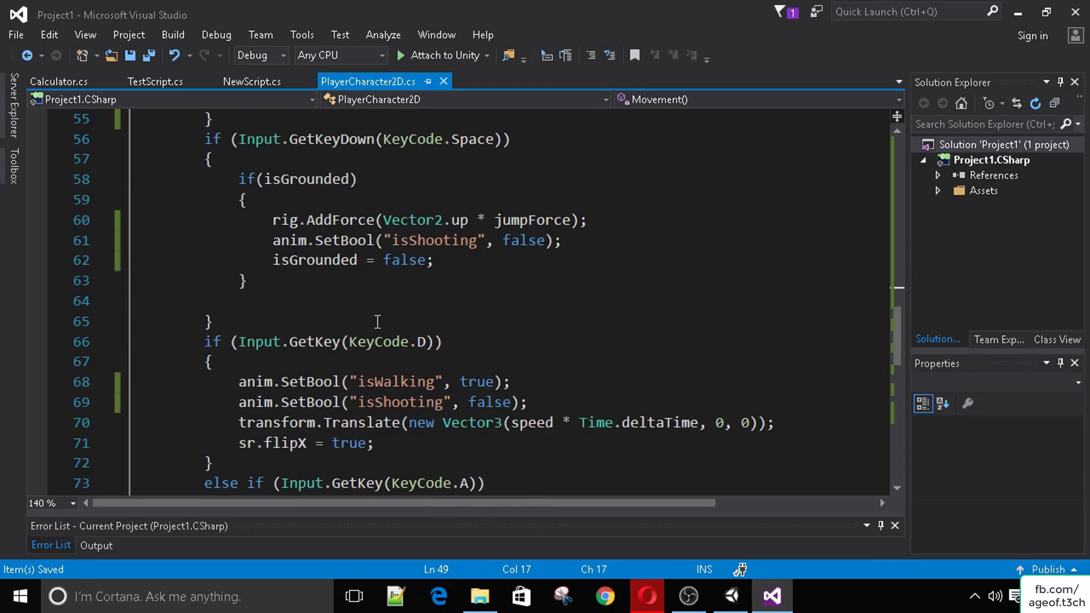
scroll(377, 322, down, 1)
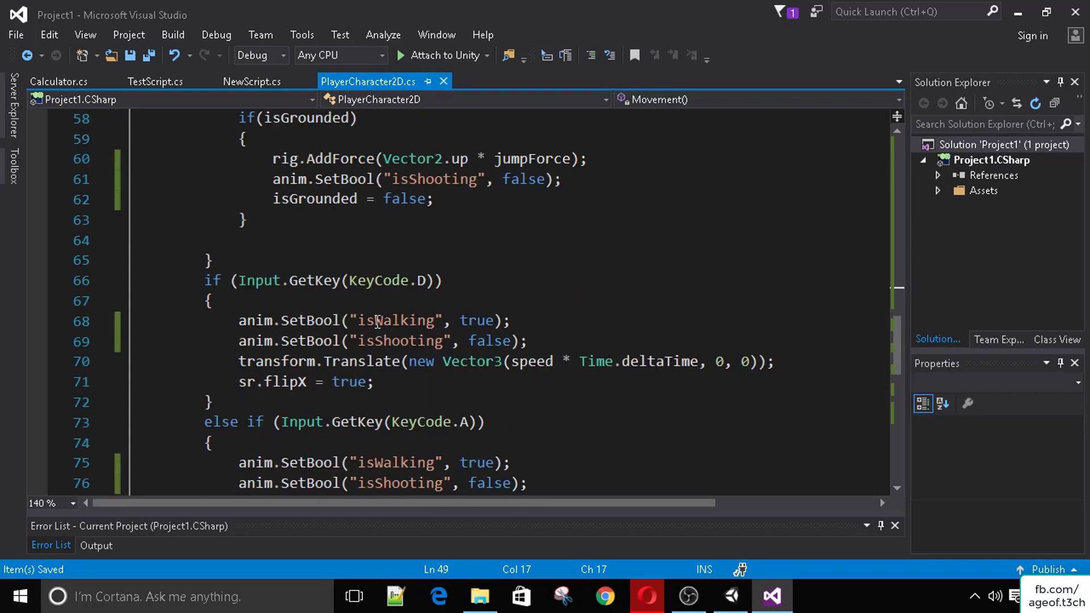
scroll(240, 360, down, 1)
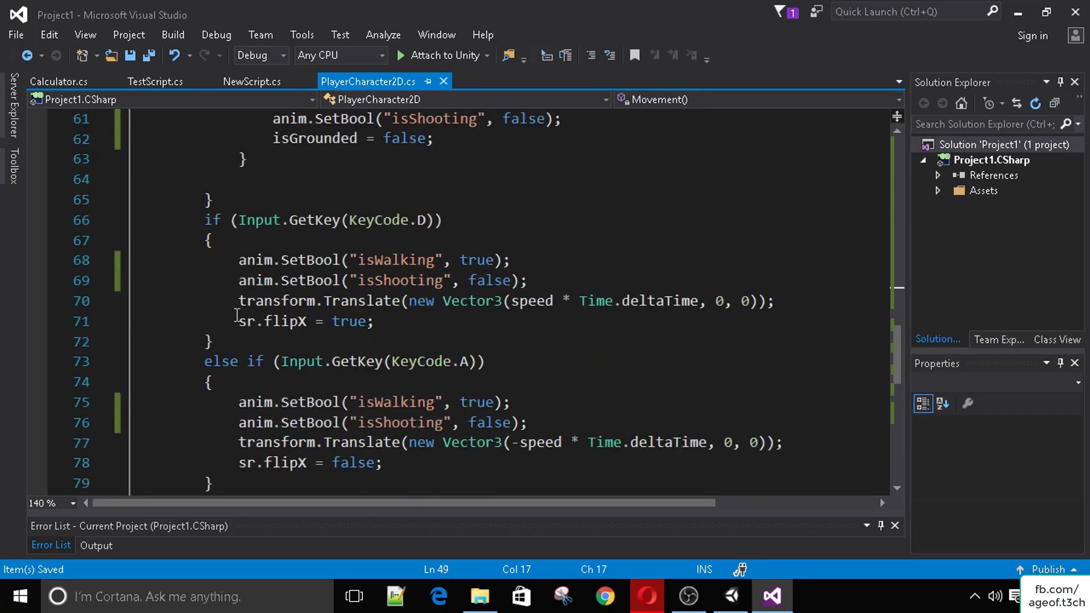
drag(237, 321, 391, 321)
scroll(324, 418, down, 1)
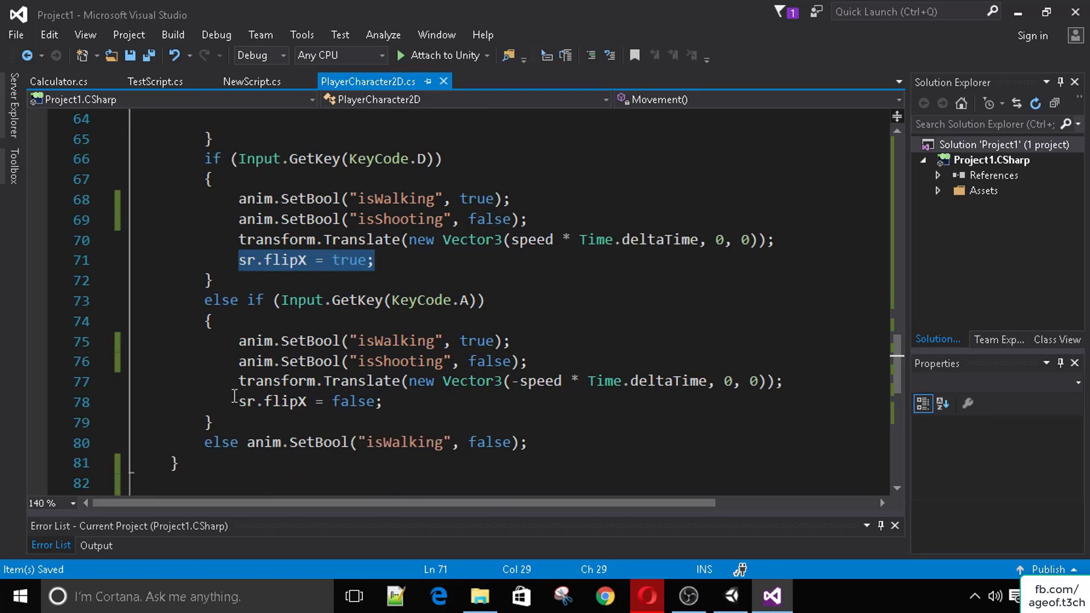
drag(236, 401, 409, 408)
Step: Add the condition if(!sr.flipX) on the empty line above the isShooting call in the !shotTimer block
scroll(358, 407, up, 9)
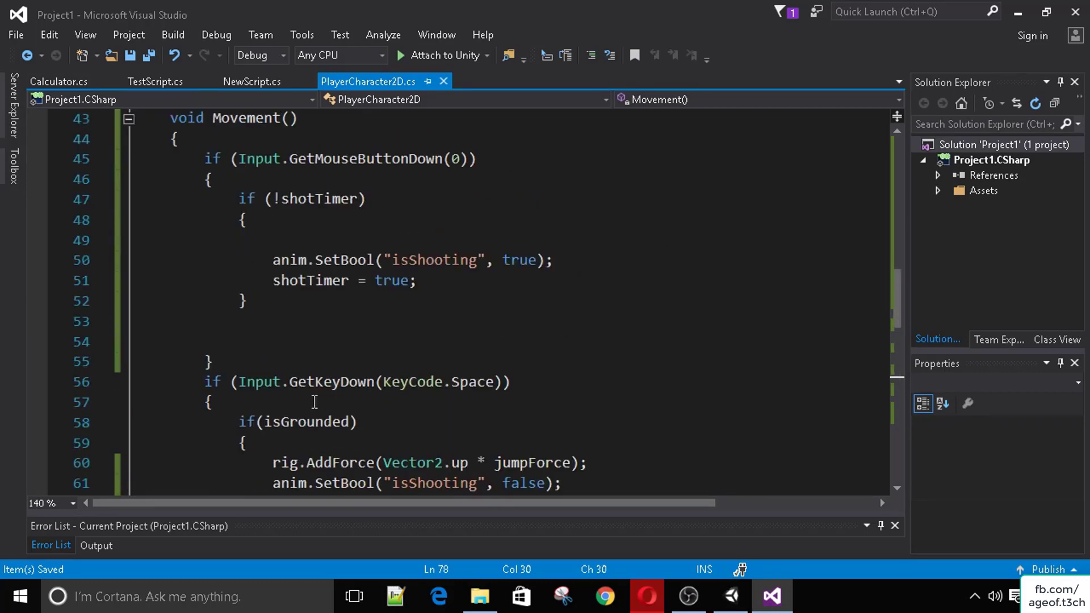
click(353, 366)
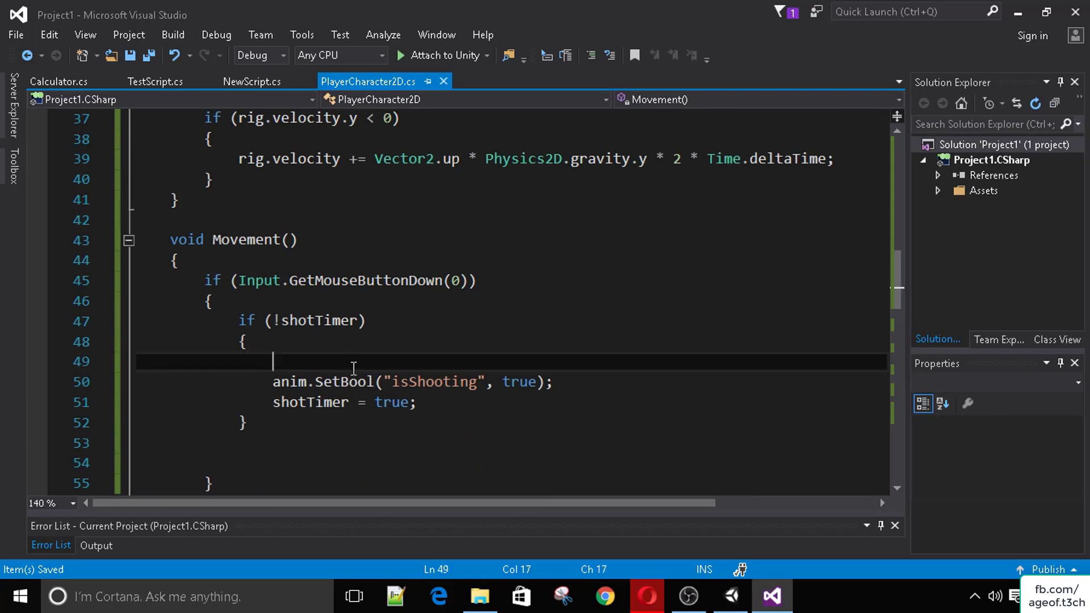
text(if(sr.fl)
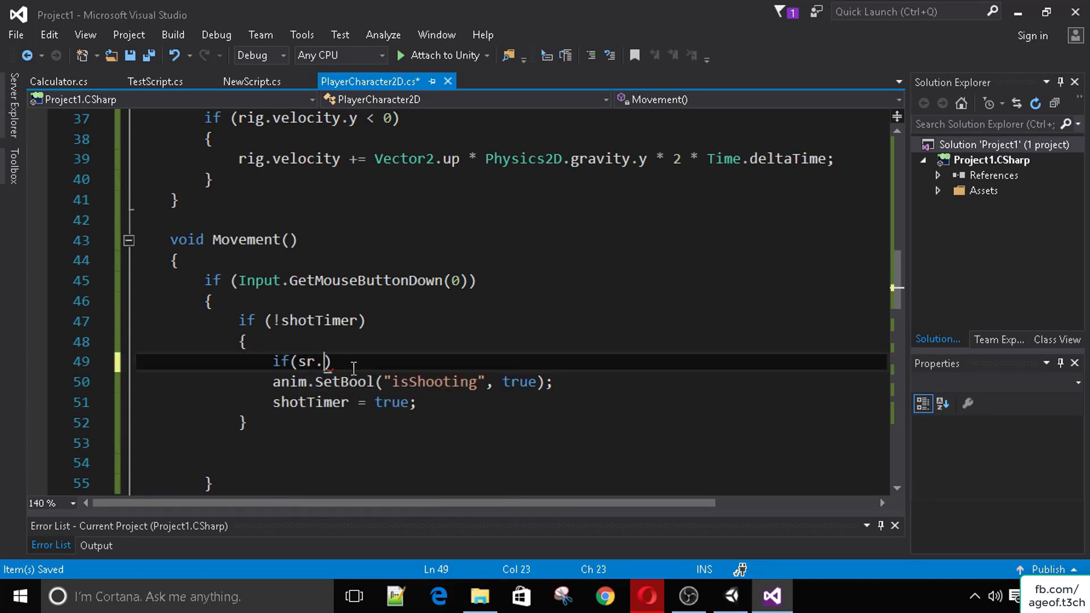
key(Tab)
click(299, 363)
text(!)
click(412, 360)
Step: Begin an Instantiate call under if(!sr.flipX) with bullet as its first argument
key(Return)
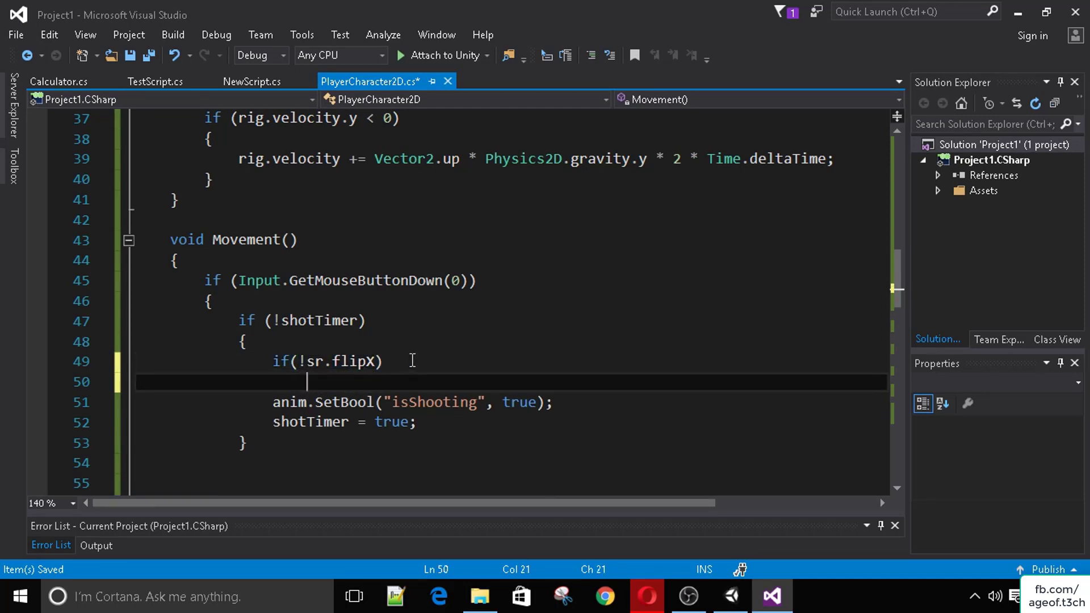
text(Instantiate)
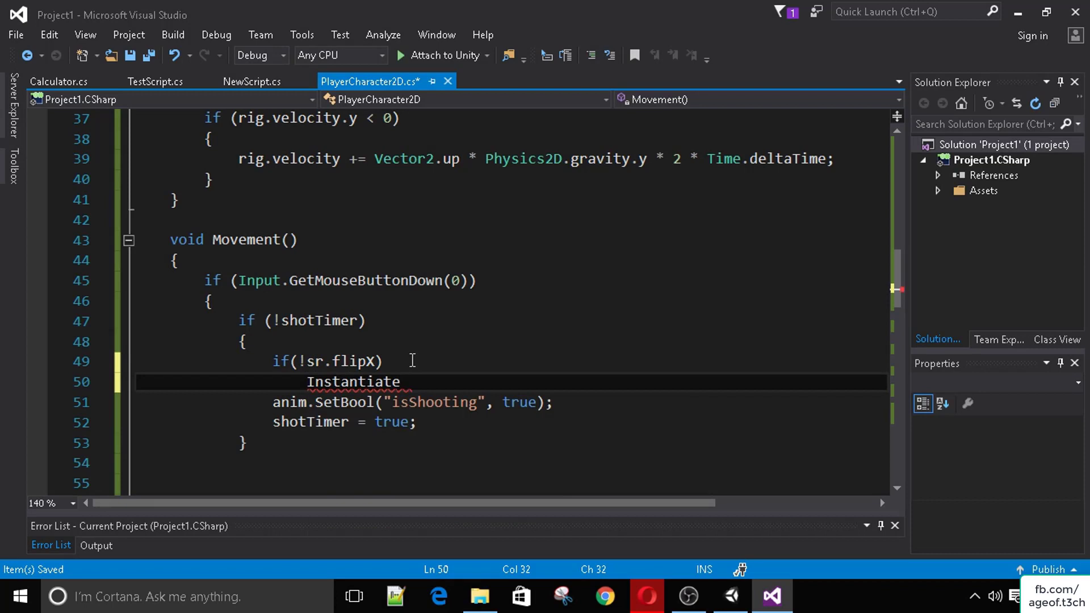
text(()
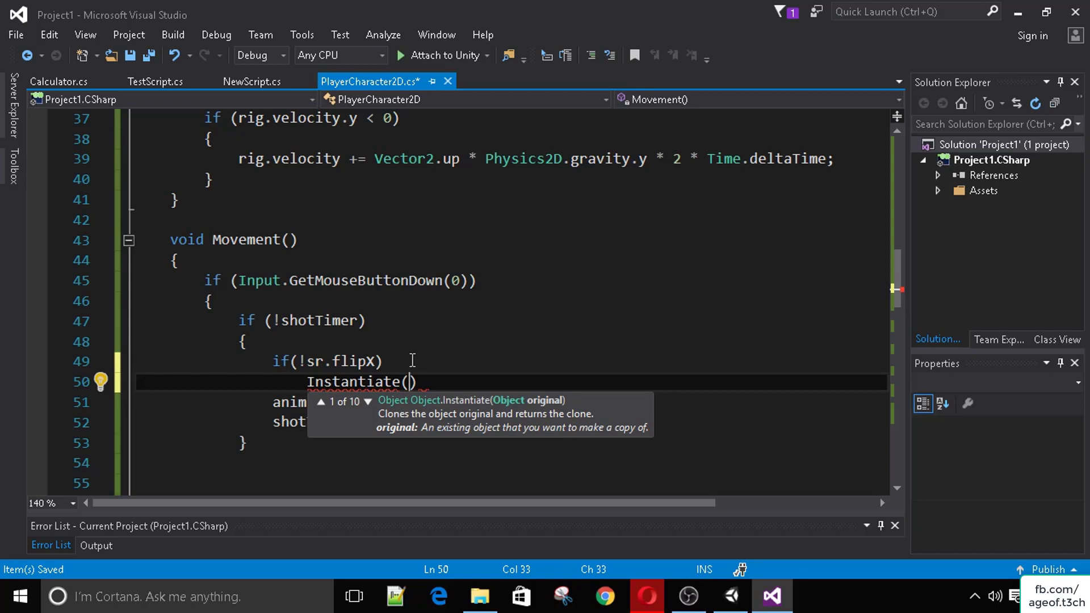
text(bullet, )
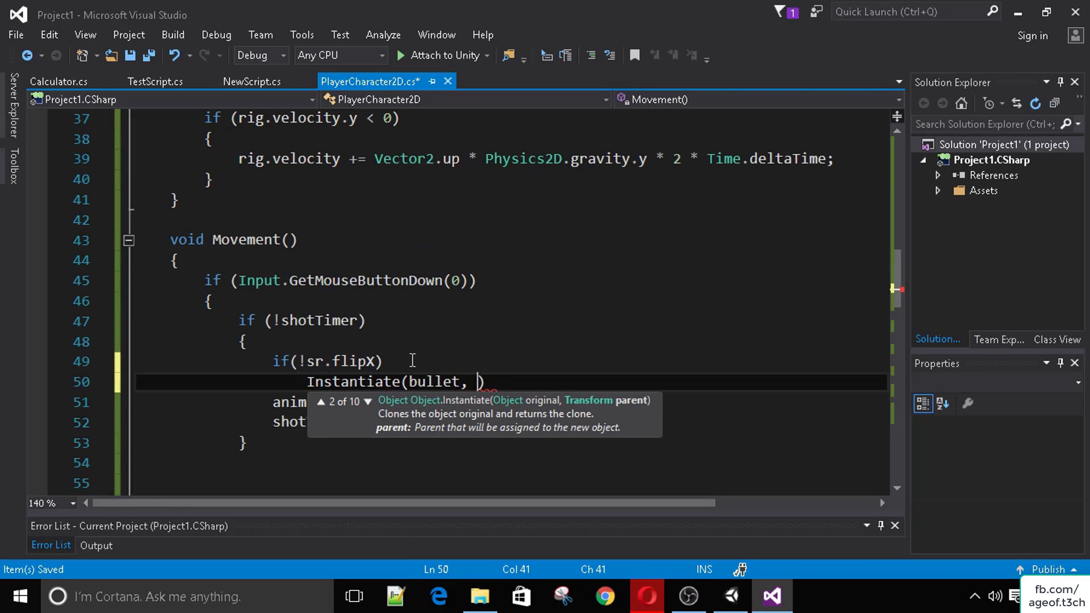
text(transform.po)
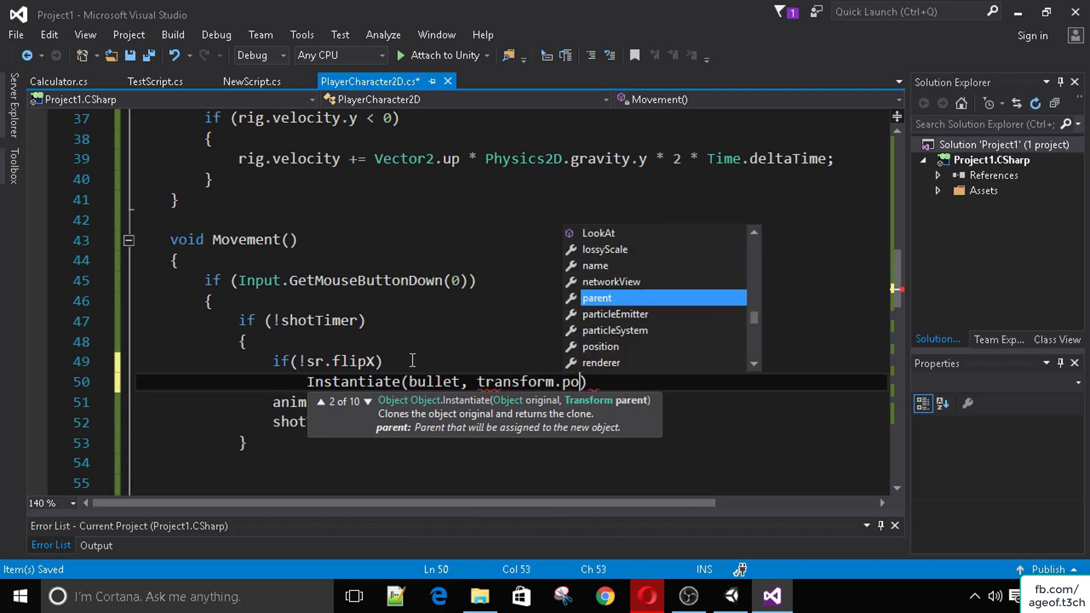
text(sit)
key(Tab)
key(ctrl+BackSpace)
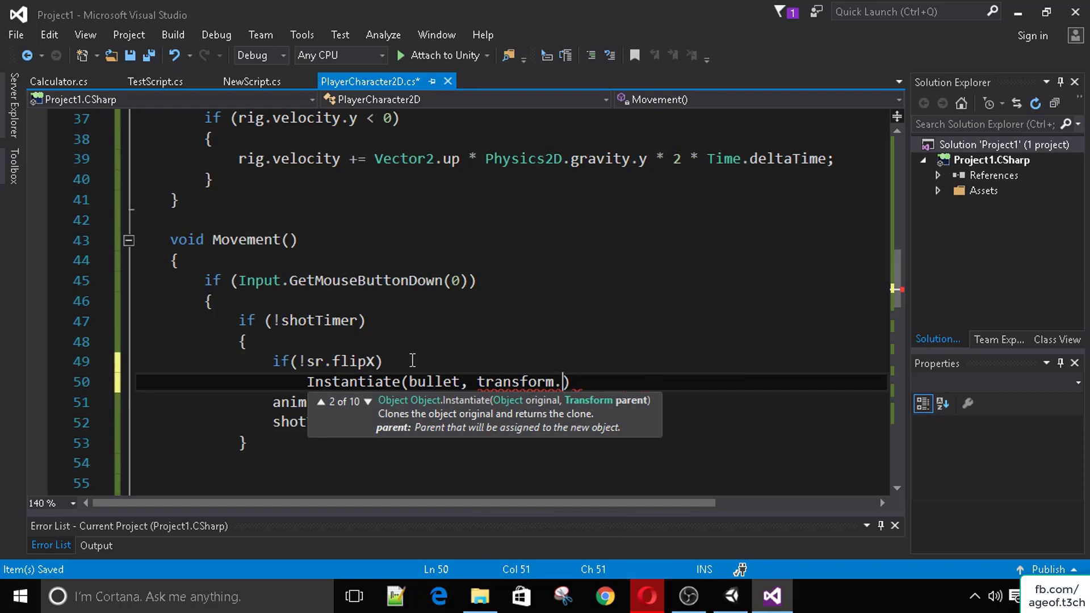
key(ctrl+BackSpace)
key(ctrl+BackSpace)
Step: Give the Instantiate call positionLeft.position as its second argument, matching the Transform variable declared at the start of the class
scroll(412, 360, up, 12)
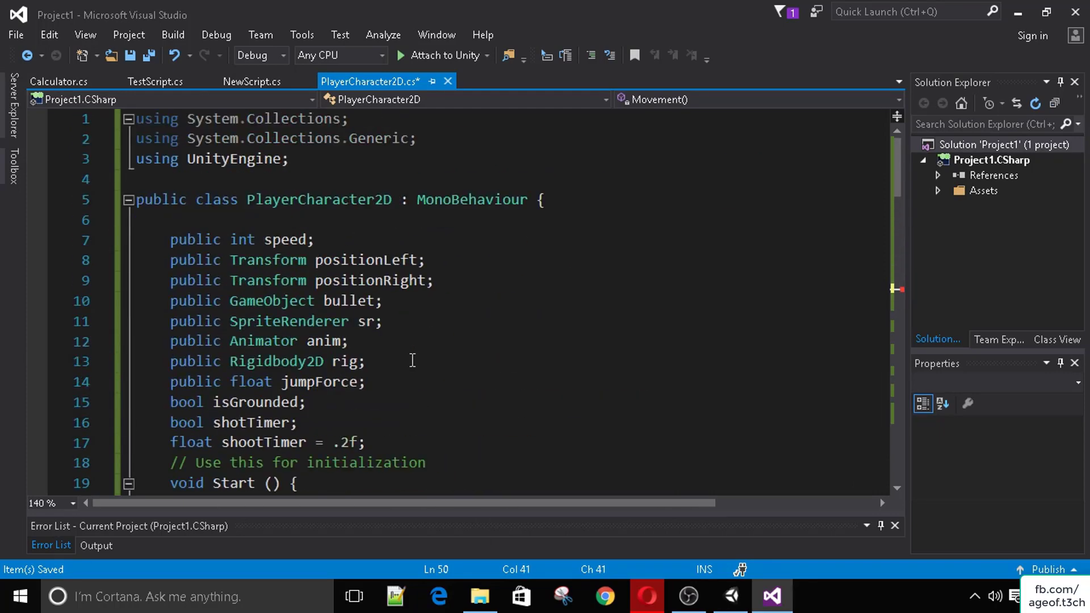
scroll(416, 253, down, 12)
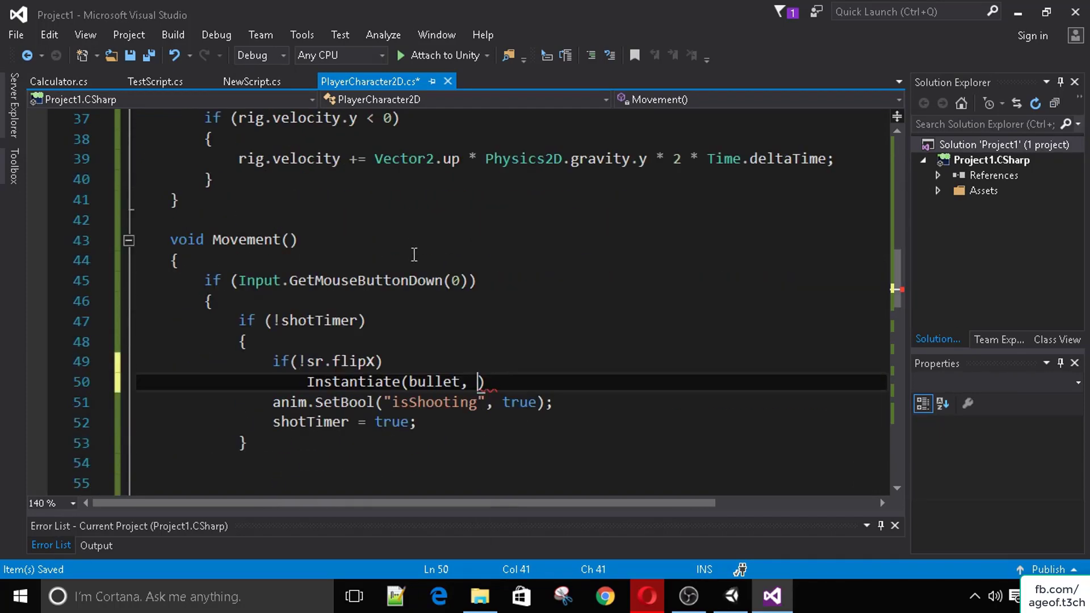
text(position)
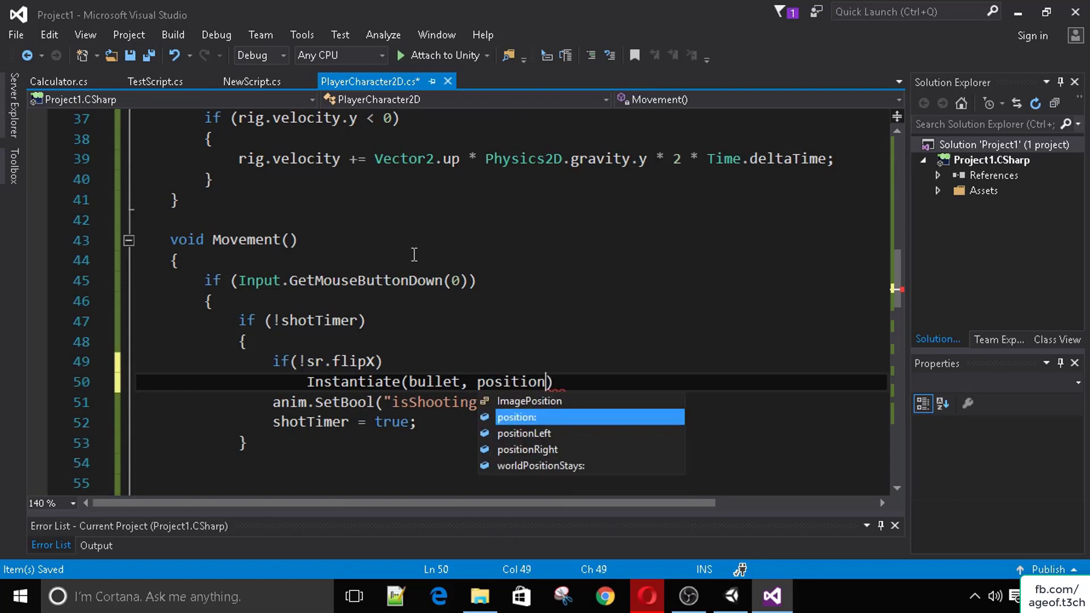
text(L)
key(Tab)
text(.pos)
key(Tab)
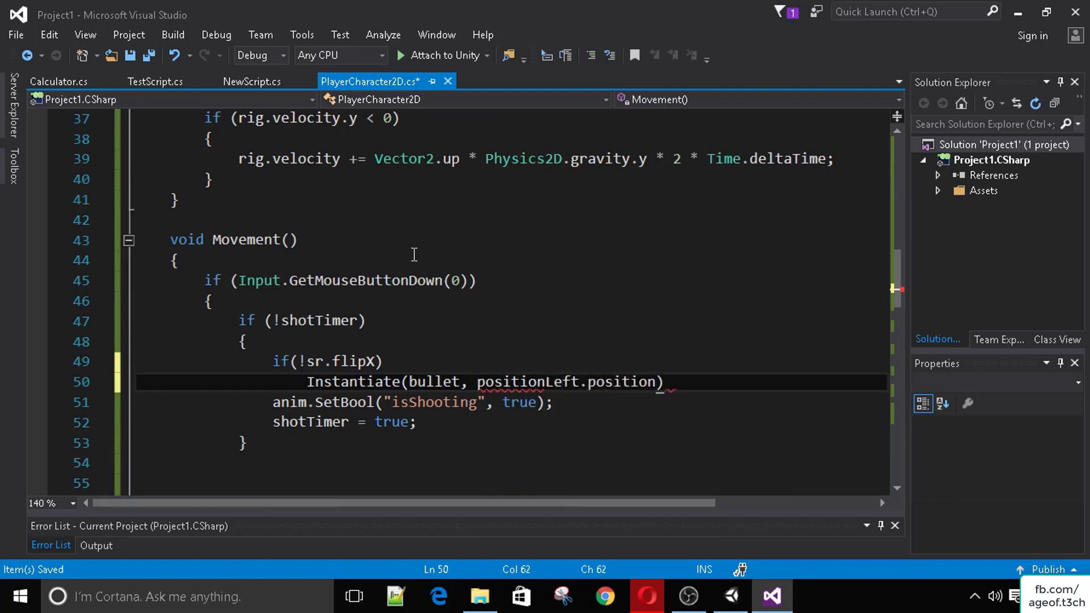
Step: Complete the Instantiate call with transform.rotation as the third argument and save the script
text(, )
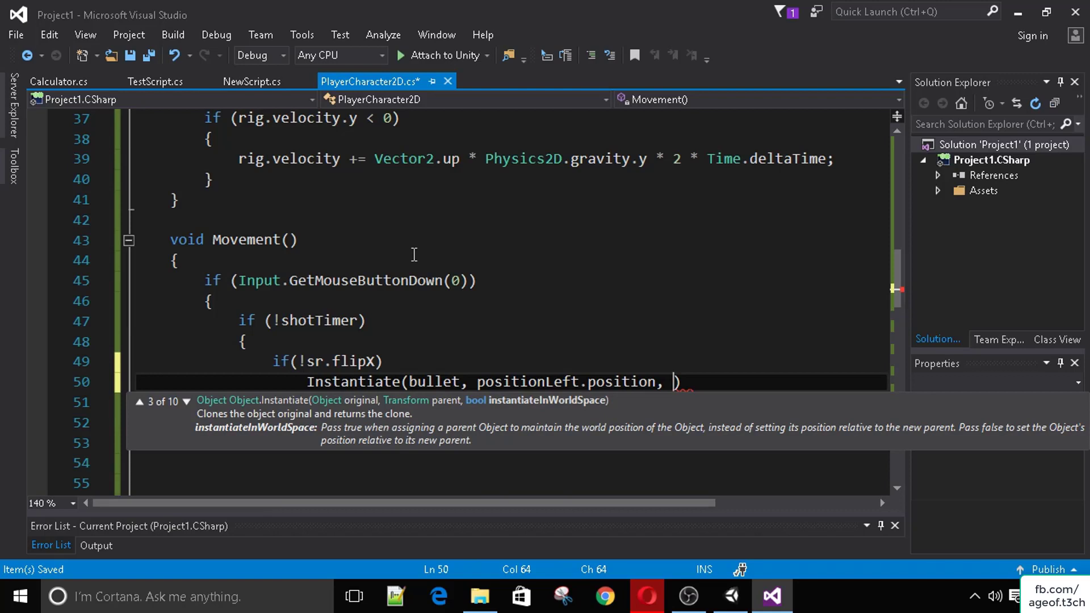
text(tra)
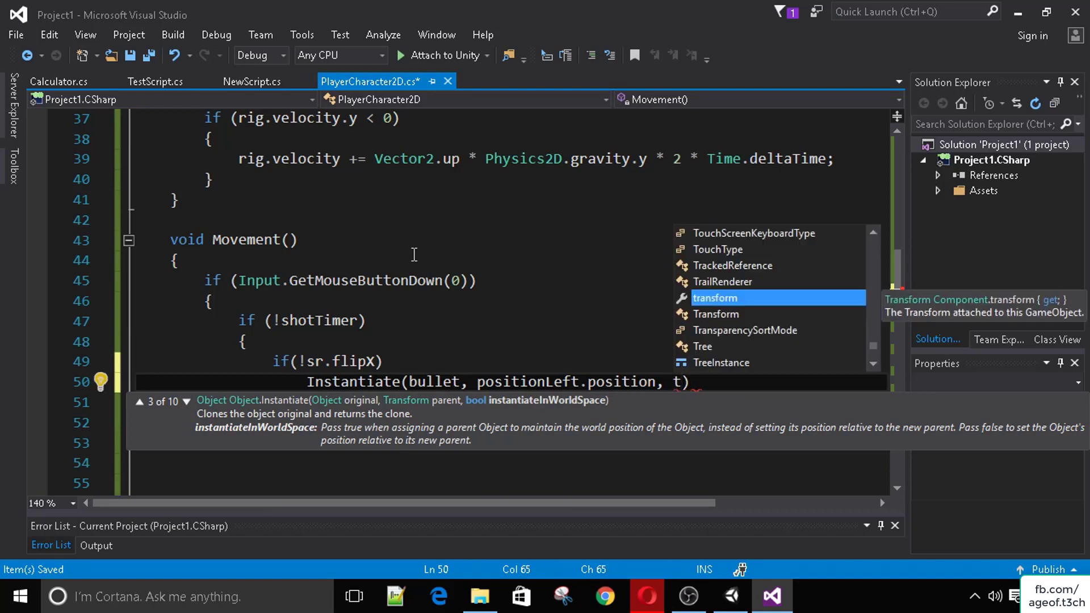
text(nsform.ro)
key(Tab)
text();)
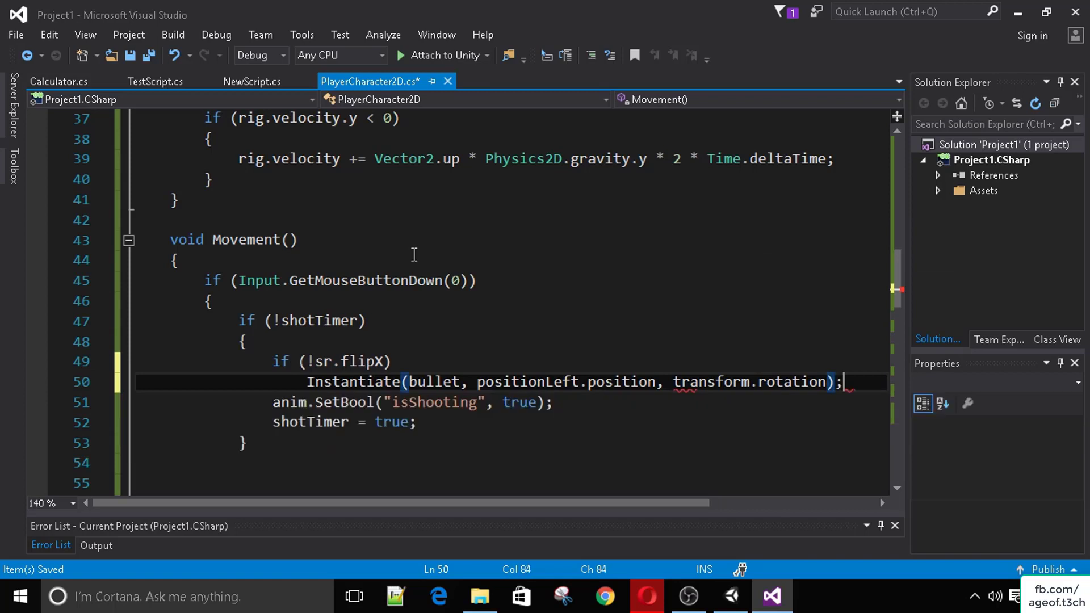
key(ctrl+s)
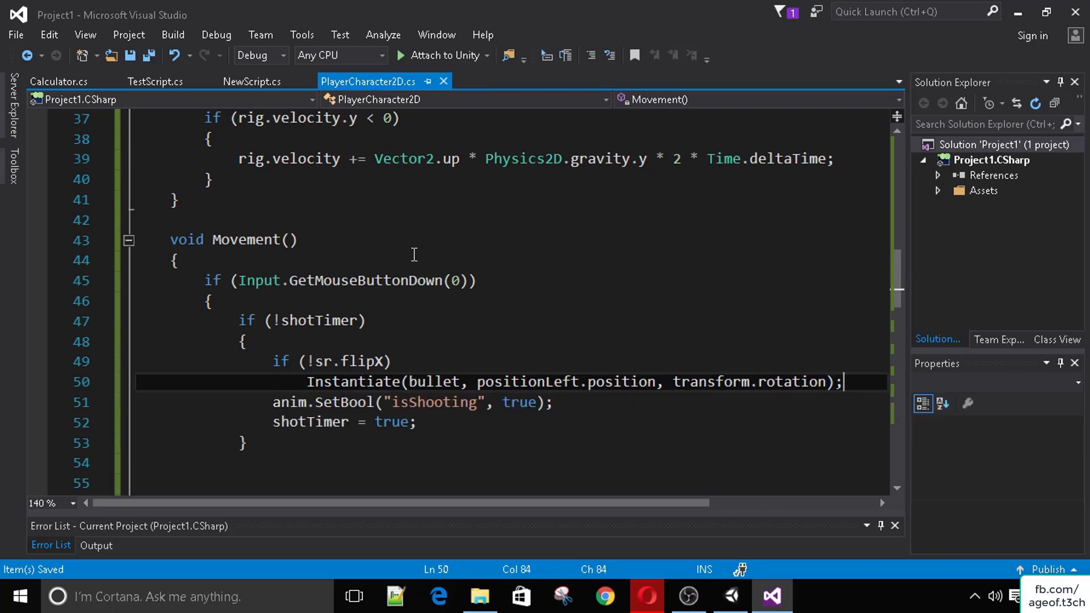
Step: Add an else branch with a copy of the Instantiate call that uses positionRight instead of positionLeft, and save the script
key(Return)
text(else)
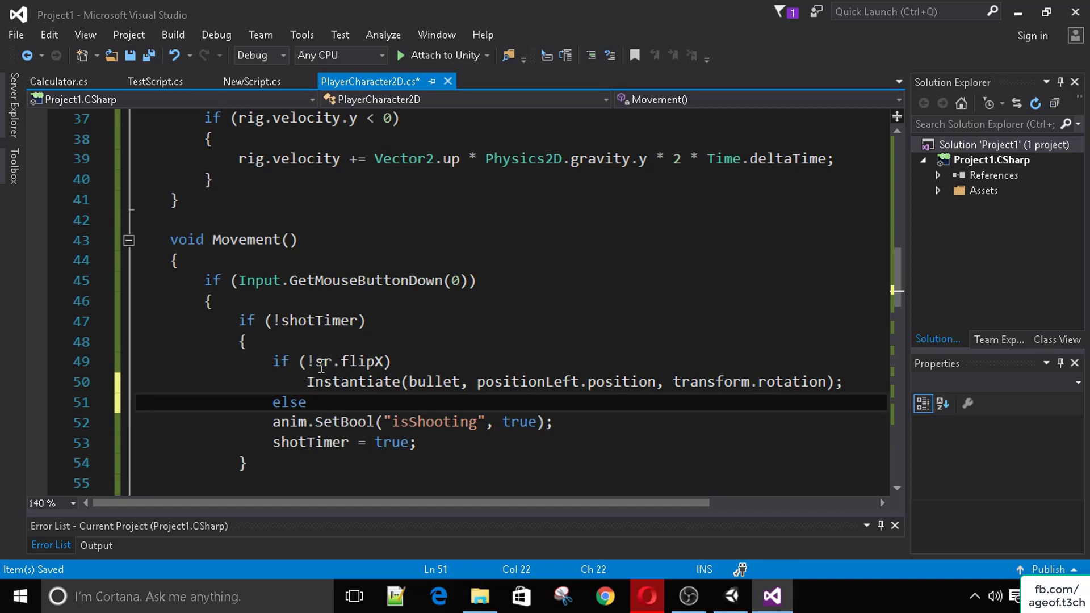
drag(304, 382, 854, 383)
key(ctrl+c)
key(Down)
key(ctrl+v)
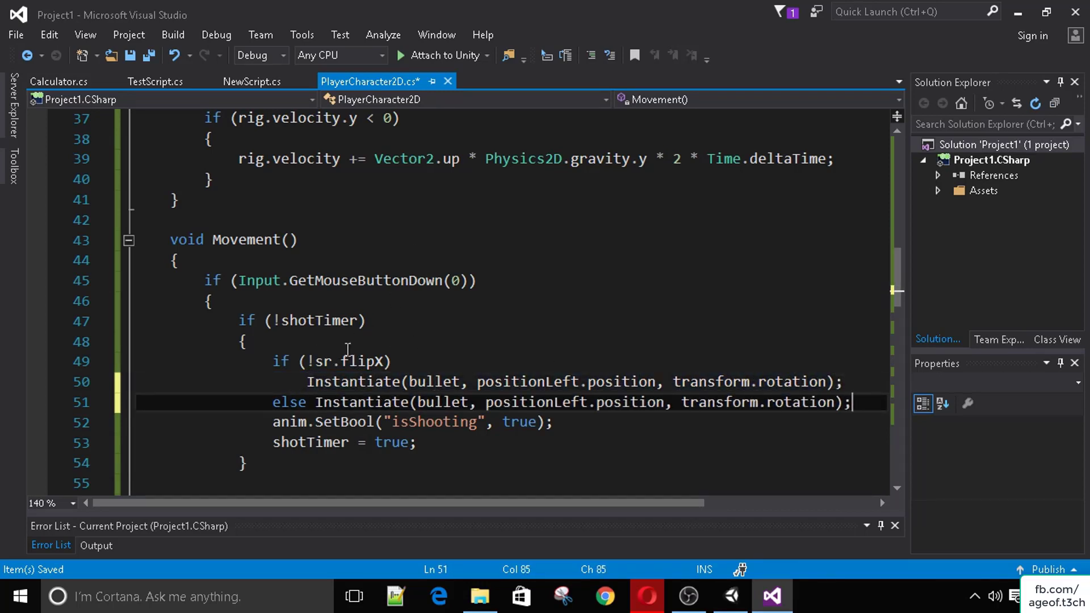
double_click(535, 403)
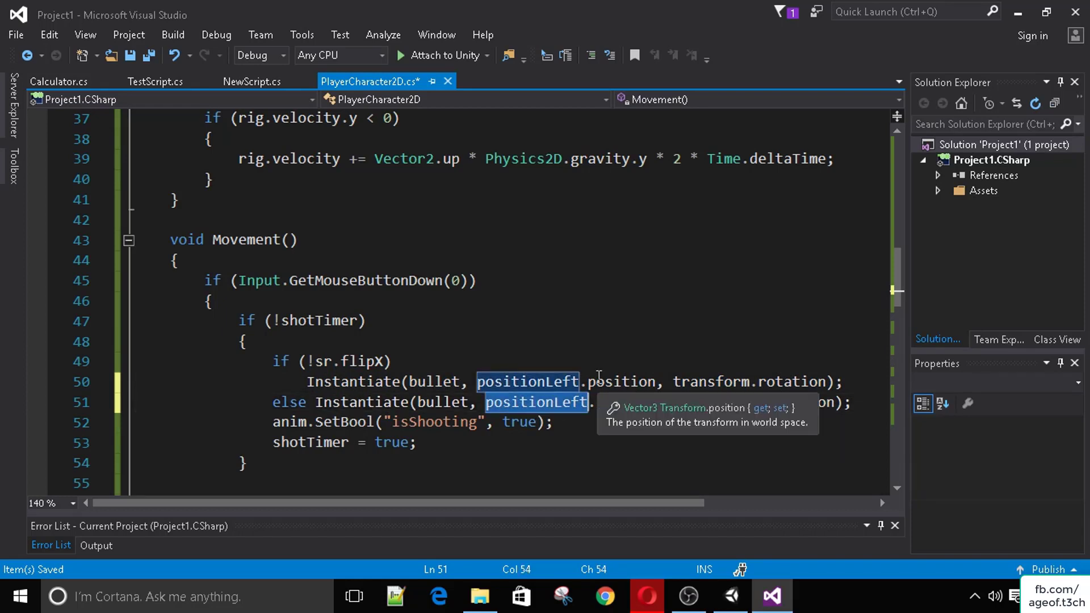
text(positionRight)
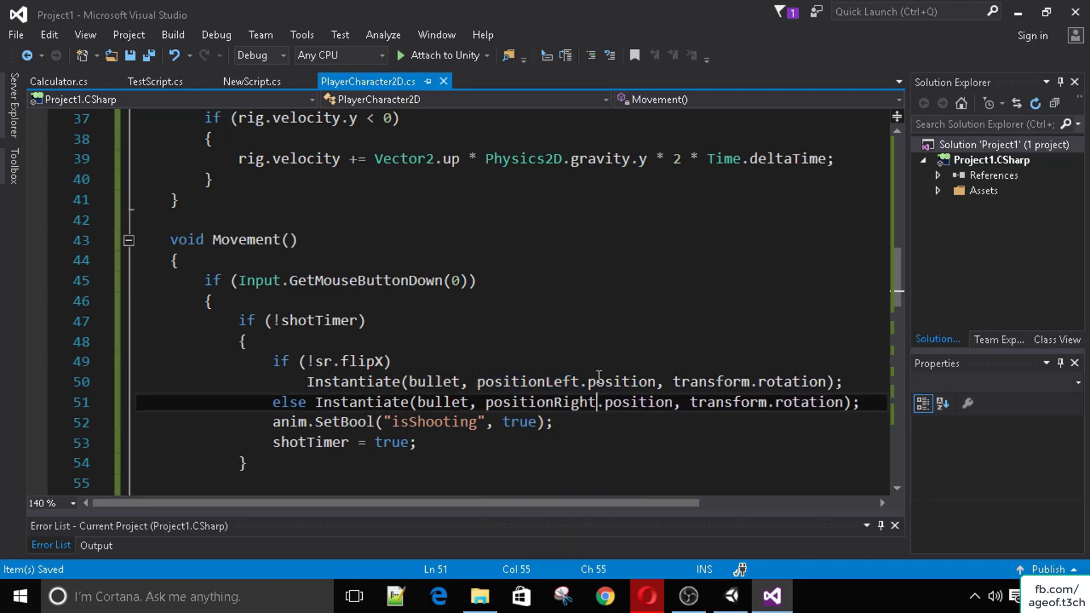
Step: Switch to Unity, run the game, and fire one bullet with the character facing right and one facing left
click(743, 584)
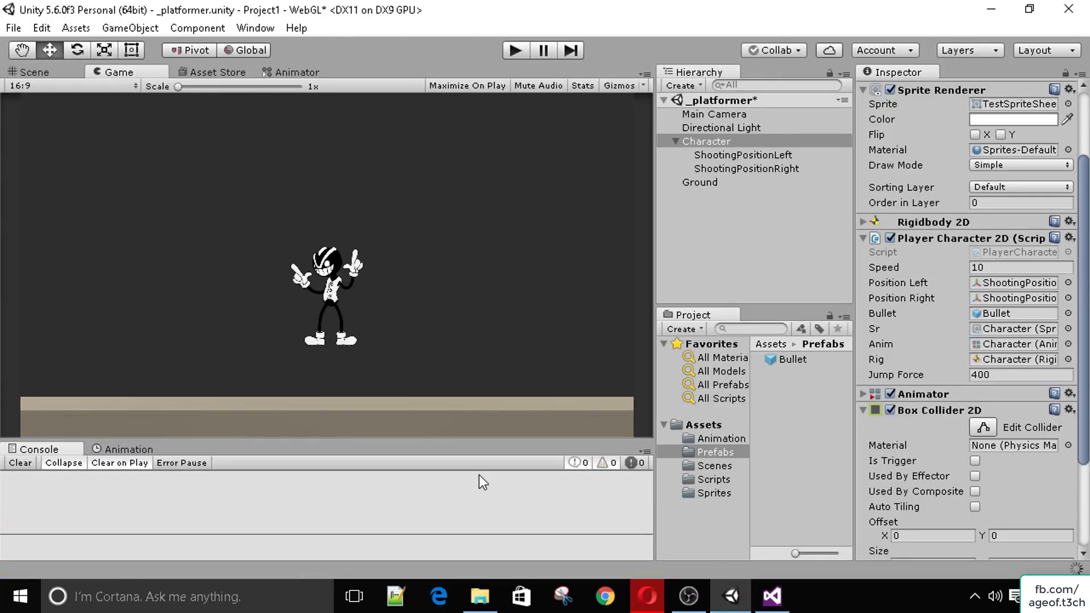
click(517, 50)
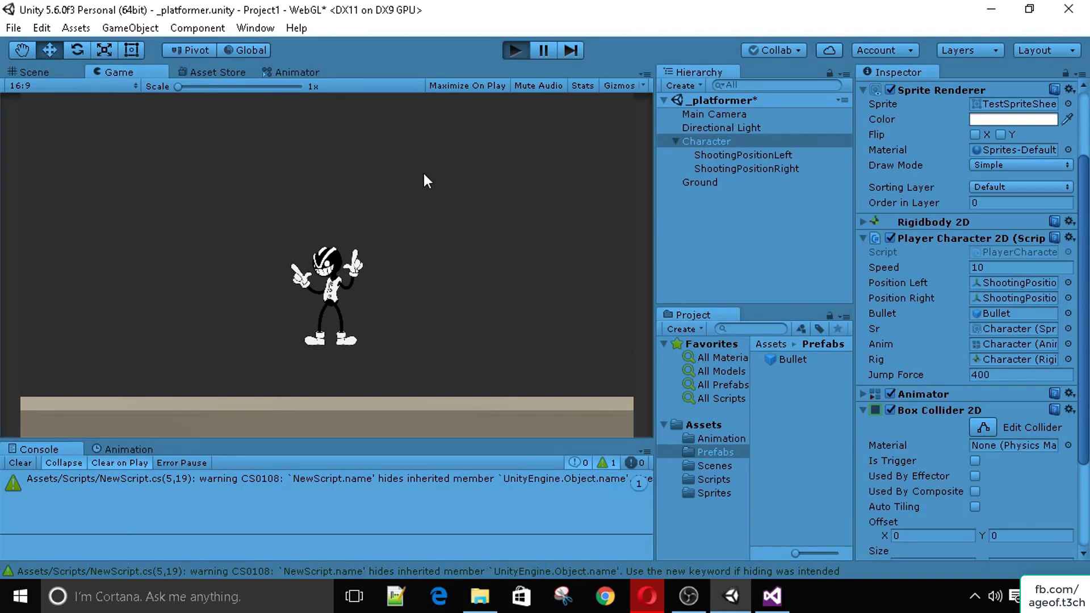
key(Left)
key(Right)
click(361, 342)
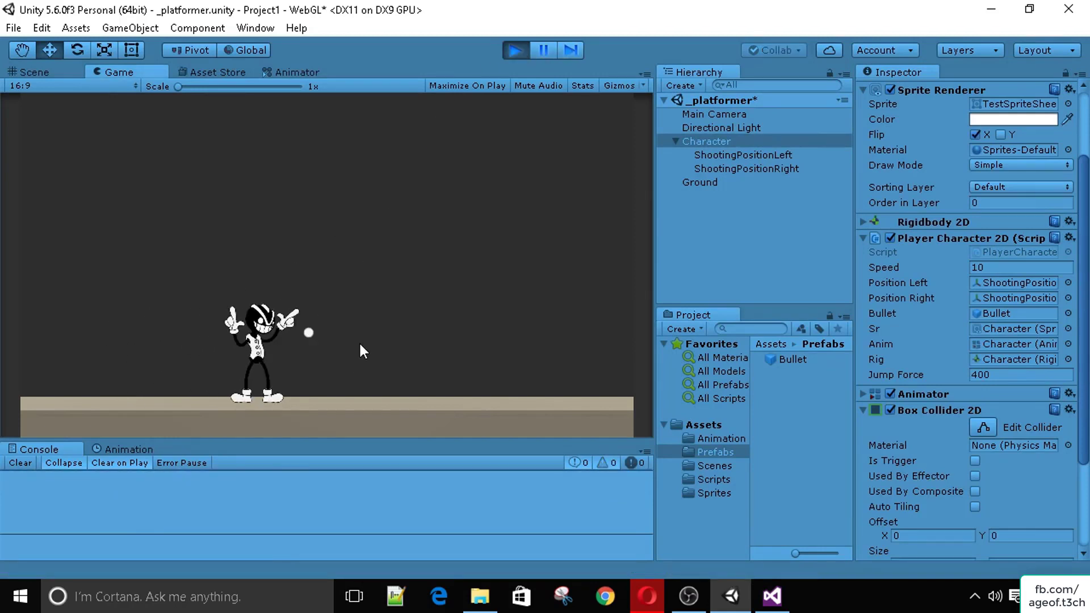
key(Right)
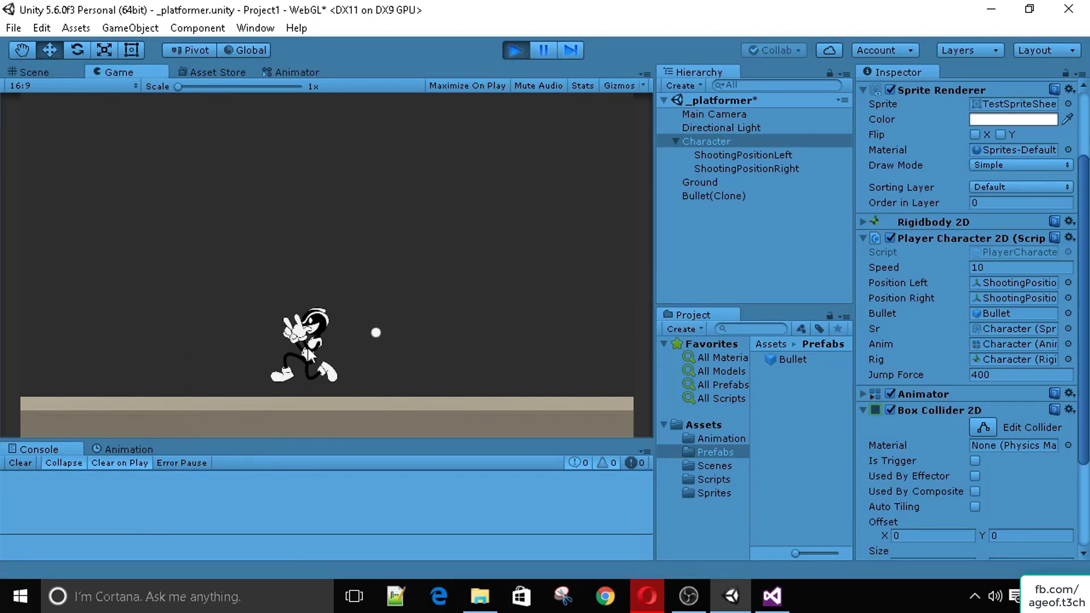
key(Left)
click(250, 355)
key(space)
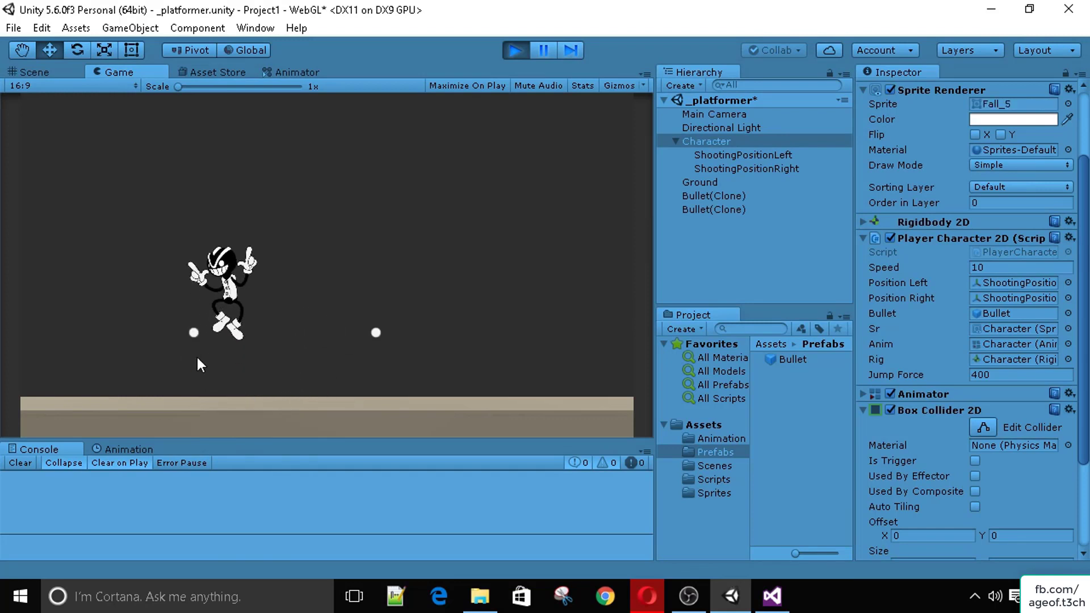
Step: Run and jump the character across the ground in both directions, then fire two bullets while facing left
key(Right)
key(space)
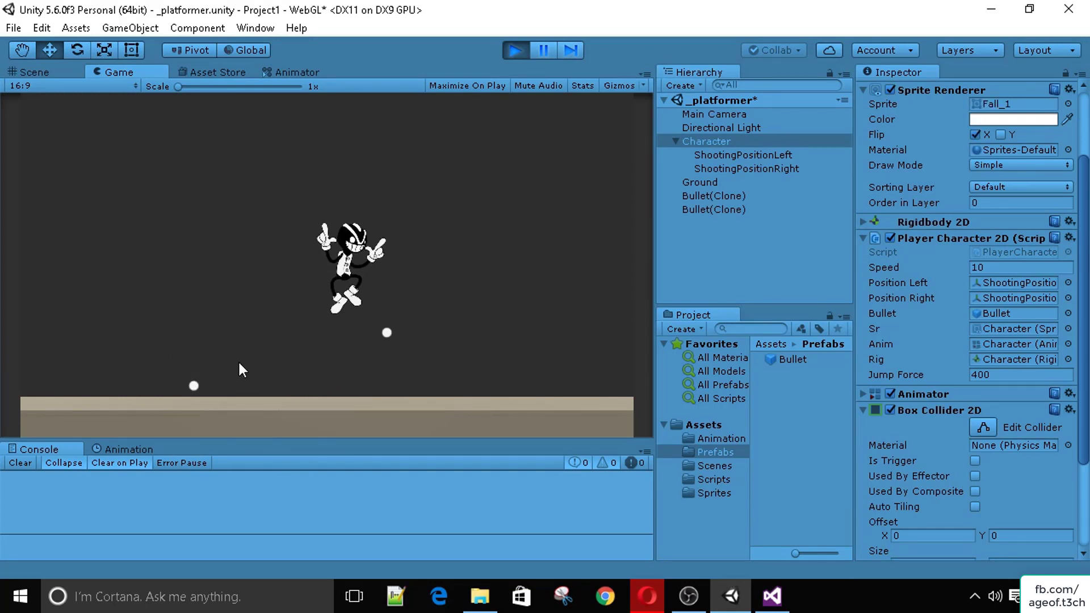
key(Left)
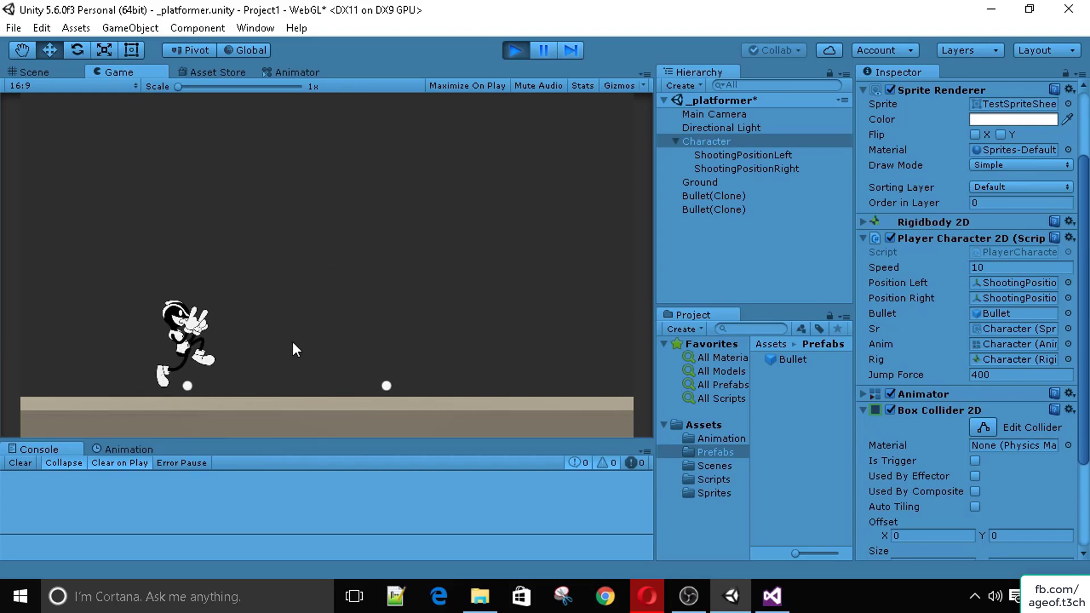
key(Right)
key(space)
key(Left)
click(349, 343)
click(348, 342)
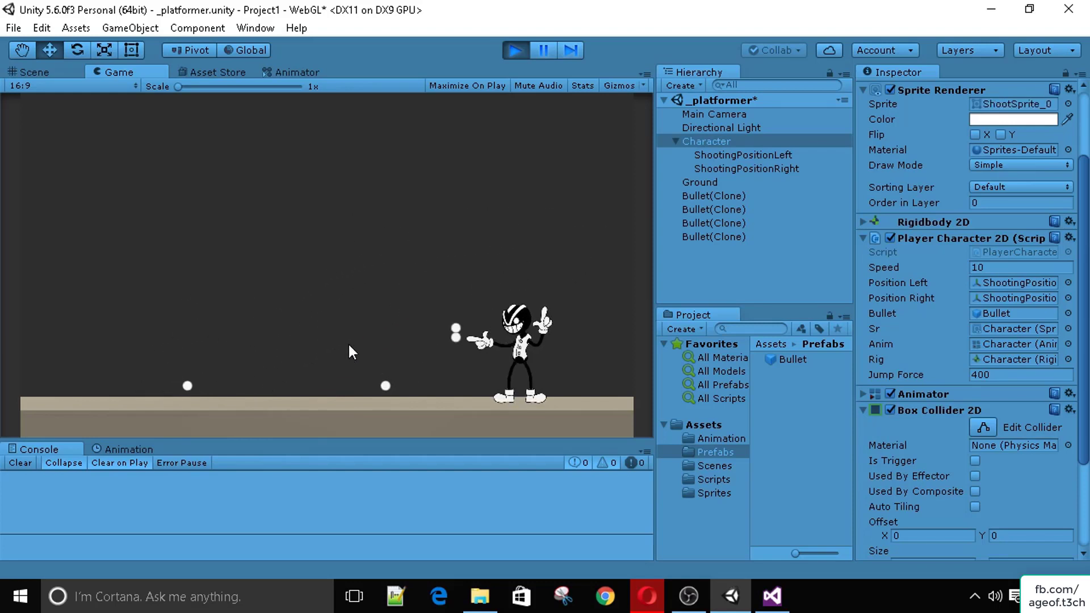
Step: Fire a rapid burst of bullets while facing left, jump the character over them, and stop the game
key(Left)
key(Left)
key(Left)
click(348, 342)
click(348, 343)
click(349, 342)
click(349, 342)
click(349, 343)
click(347, 341)
click(347, 342)
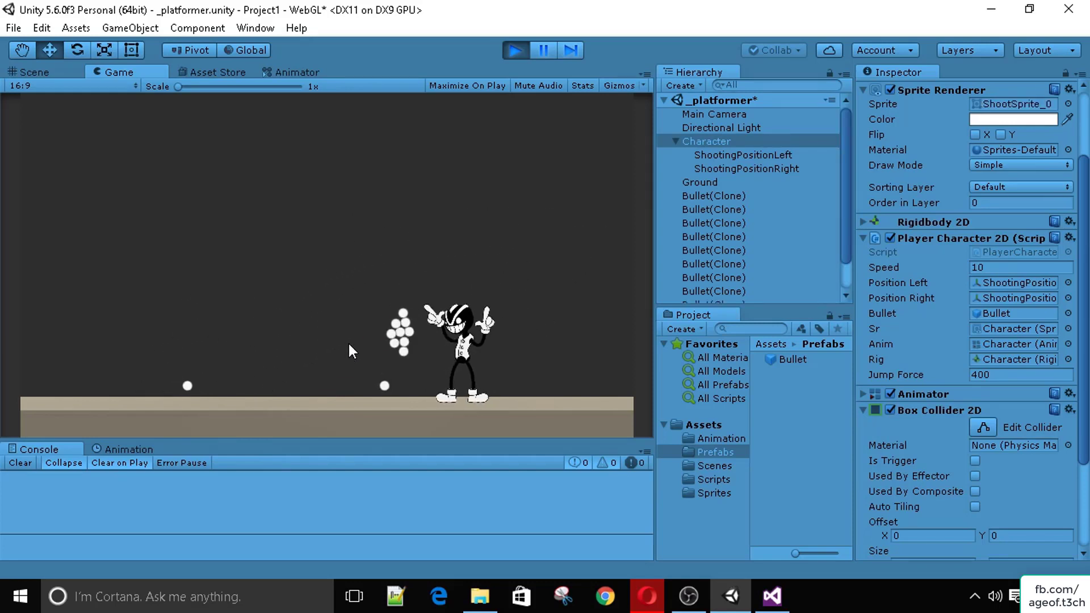
key(space)
key(Left)
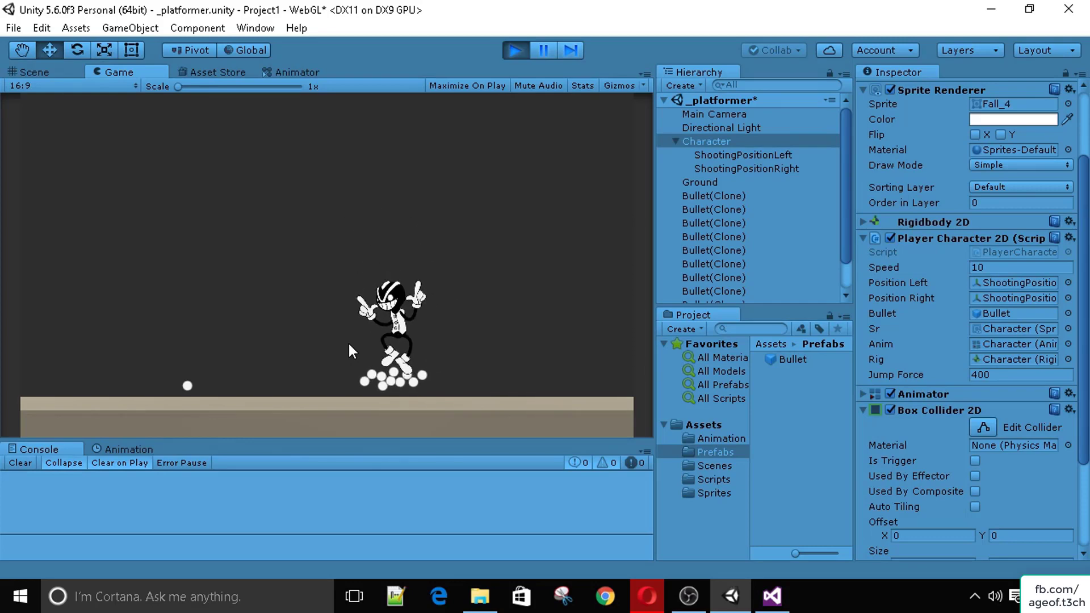
click(515, 51)
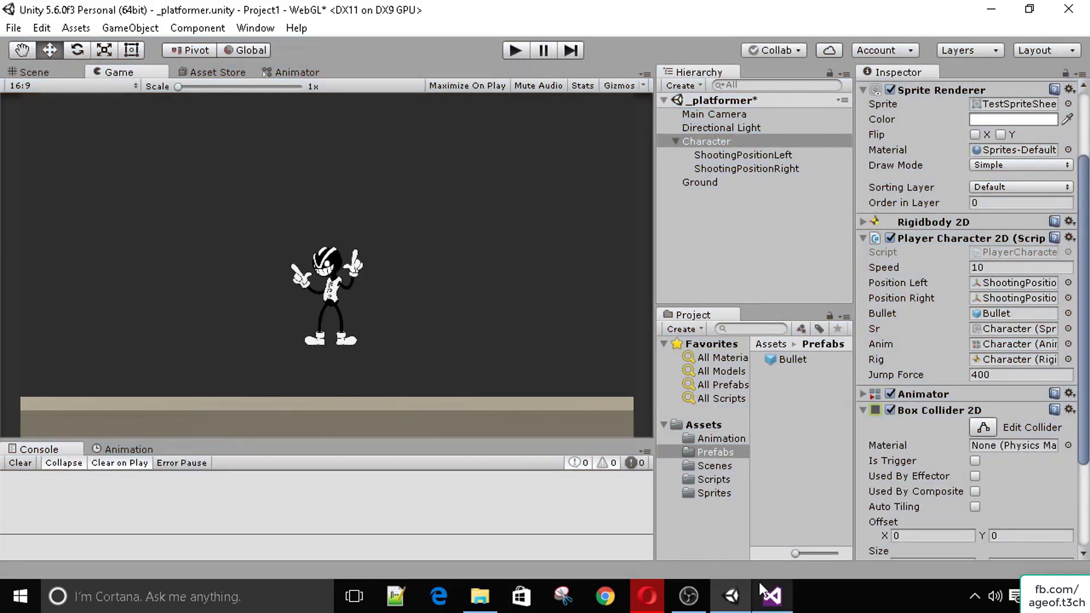
Step: Switch to Visual Studio and insert a pair of curly braces on a new line below if (!sr.flipX)
click(771, 595)
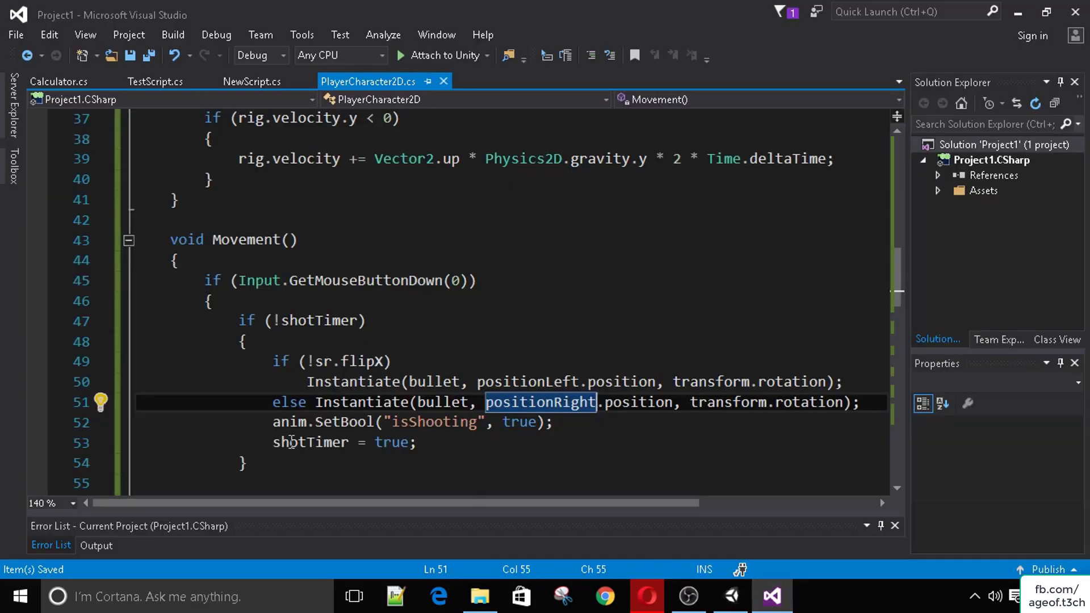
click(303, 381)
drag(264, 381, 876, 402)
click(876, 402)
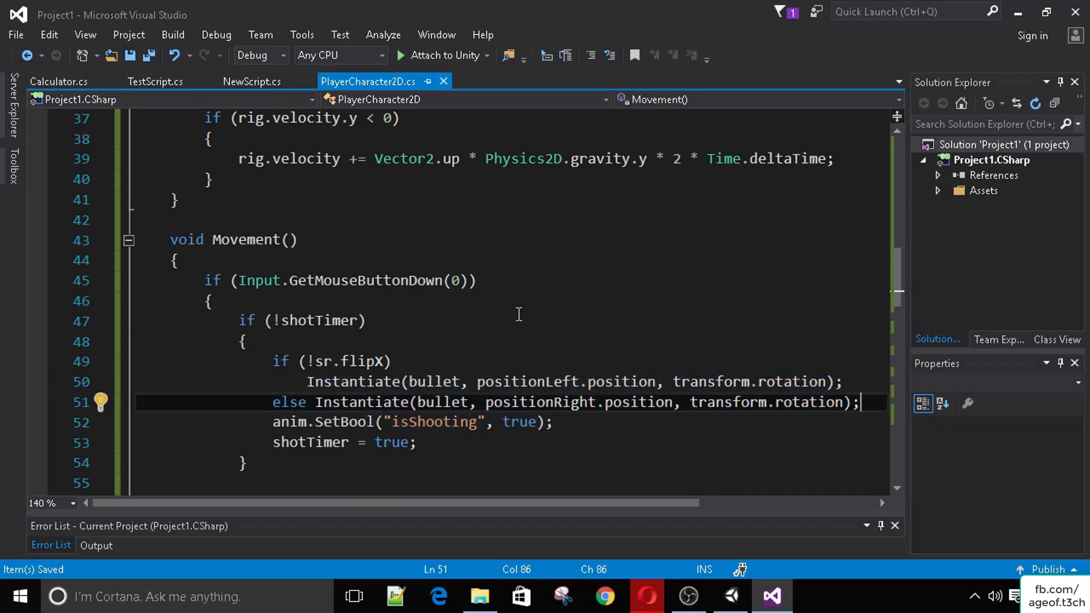
click(457, 358)
key(Return)
text({)
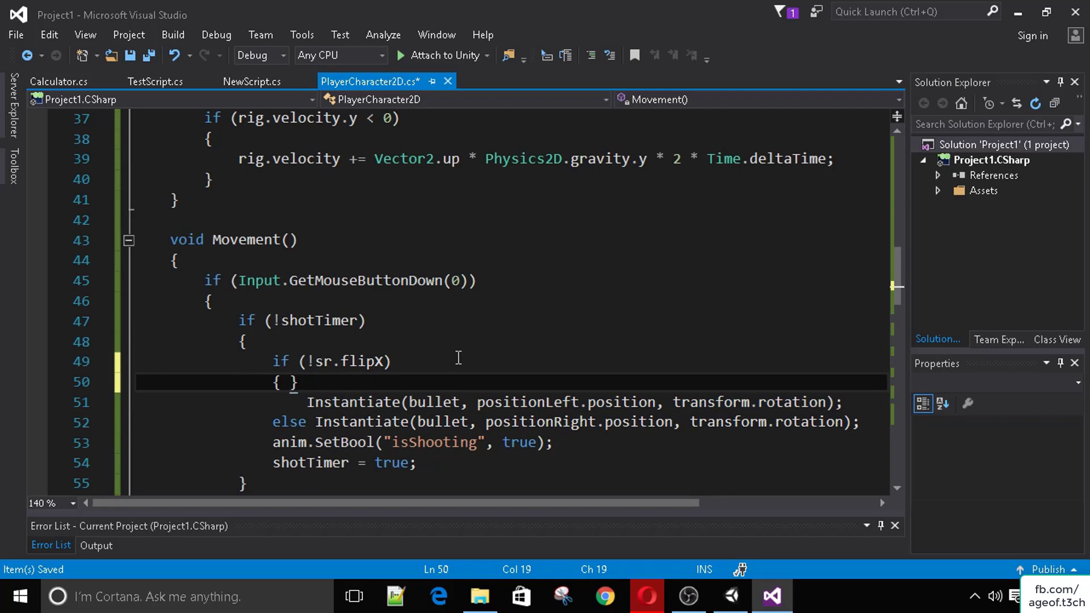
Step: Move the positionLeft Instantiate call inside the if (!sr.flipX) braces and spread the block over separate lines
drag(312, 401, 851, 401)
key(ctrl+x)
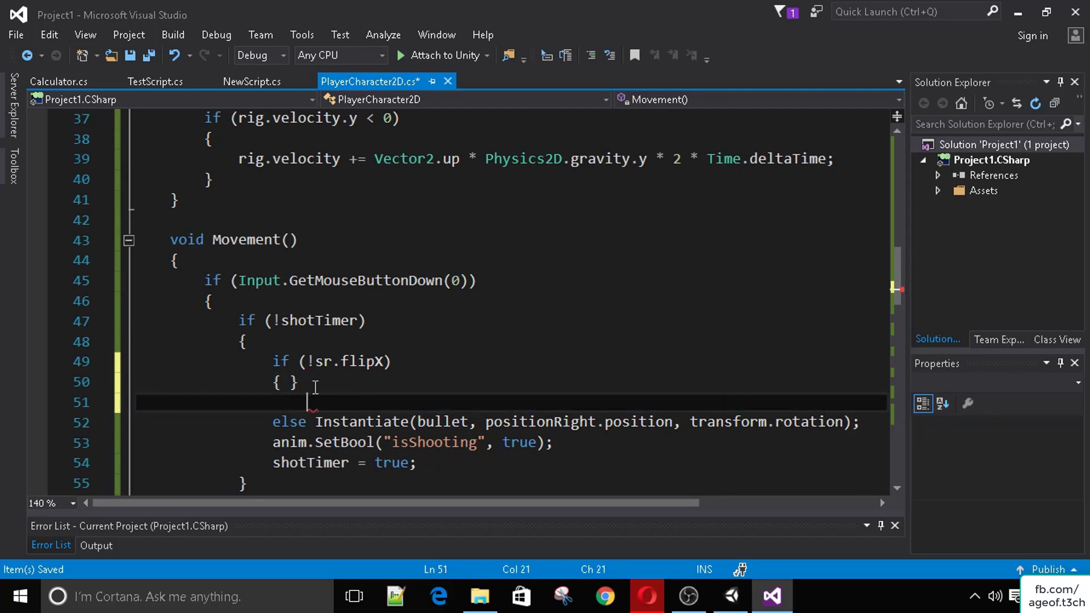
click(286, 382)
key(ctrl+v)
click(294, 382)
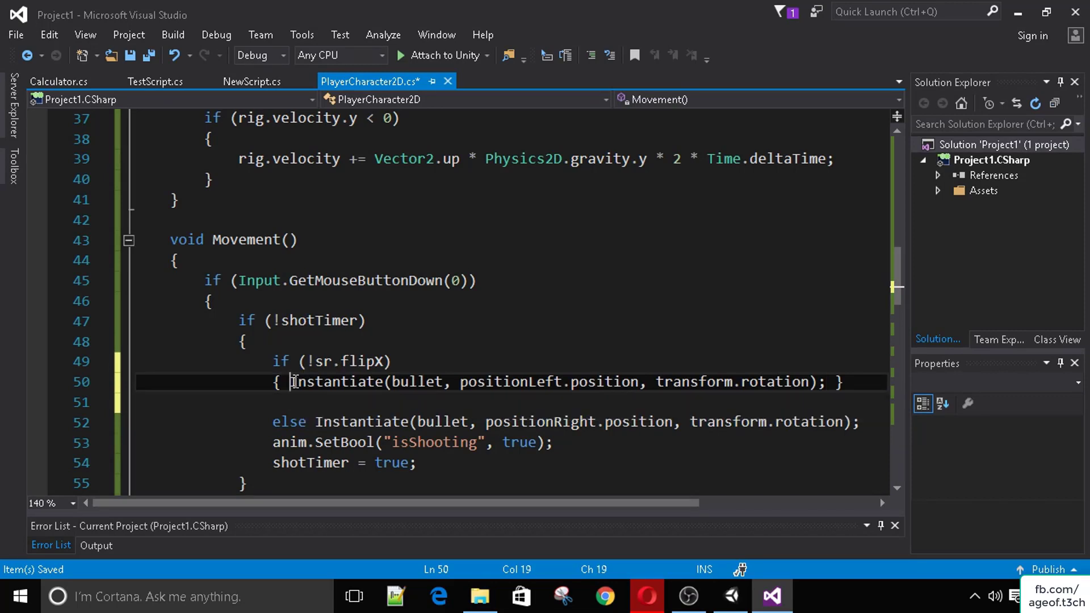
key(Return)
click(852, 401)
key(Return)
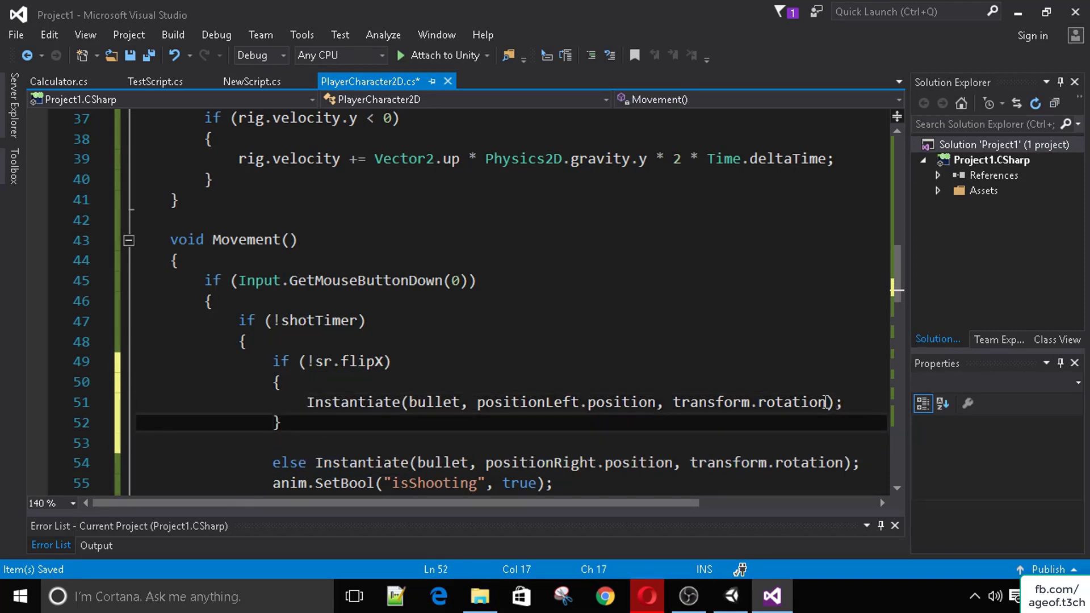
Step: Store the positionLeft Instantiate call's result in a new GameObject variable named newBullet and save the script
scroll(459, 295, down, 2)
key(Up)
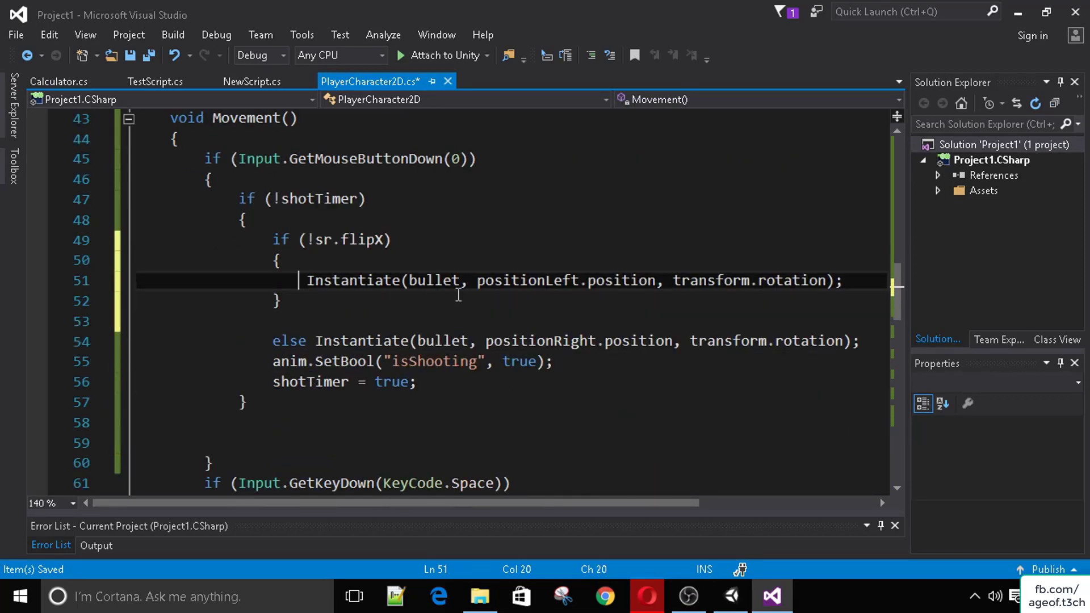
text(GameOb )
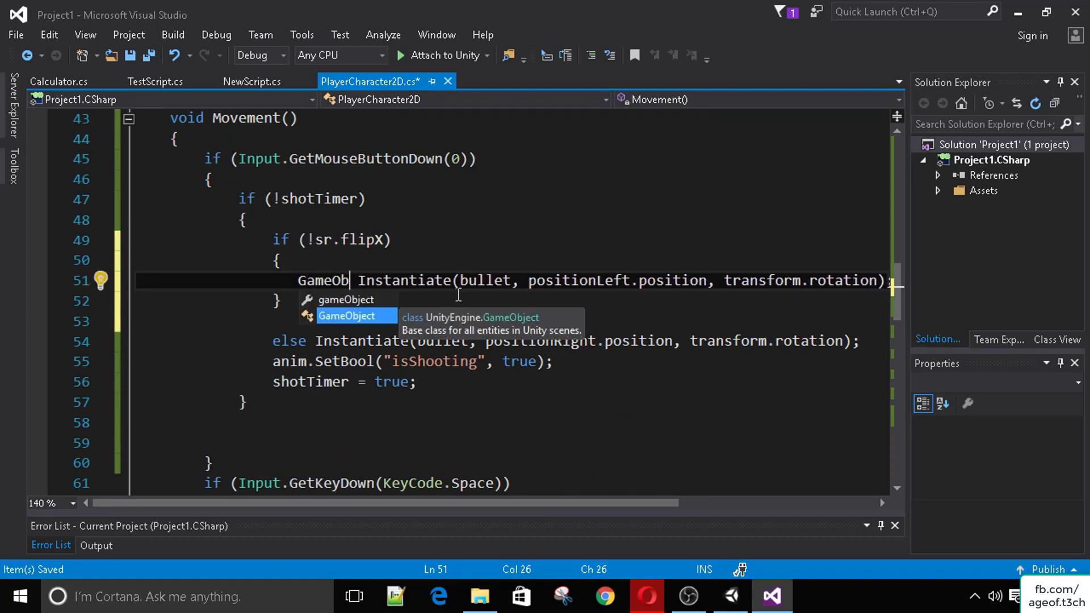
text(ject b)
text(ewBullet =)
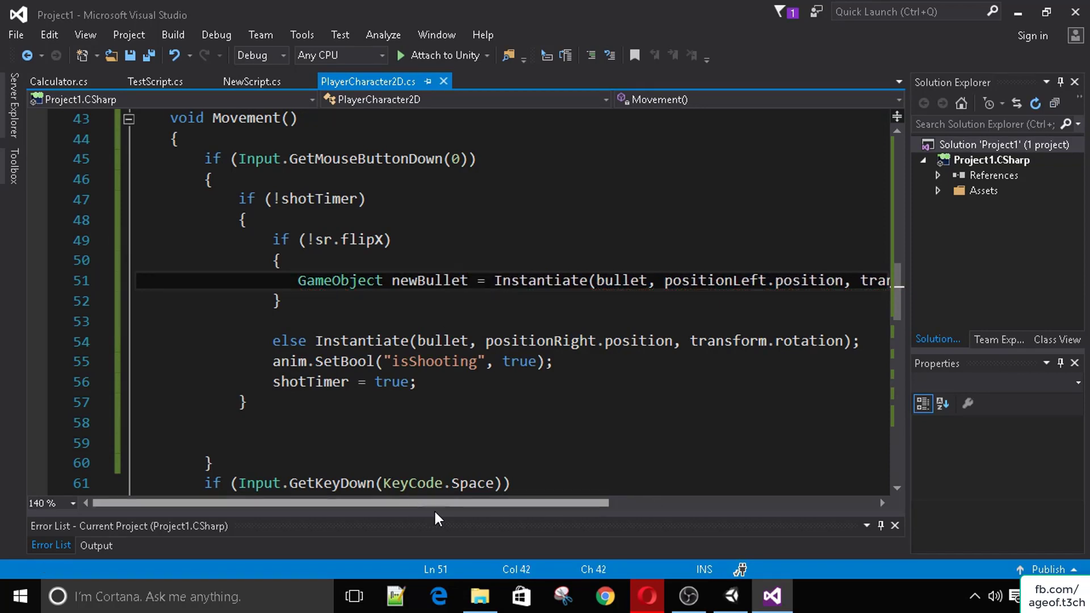
Step: Examine the newBullet declaration, from its variable name through the arguments of the Instantiate call
scroll(437, 504, right, 3)
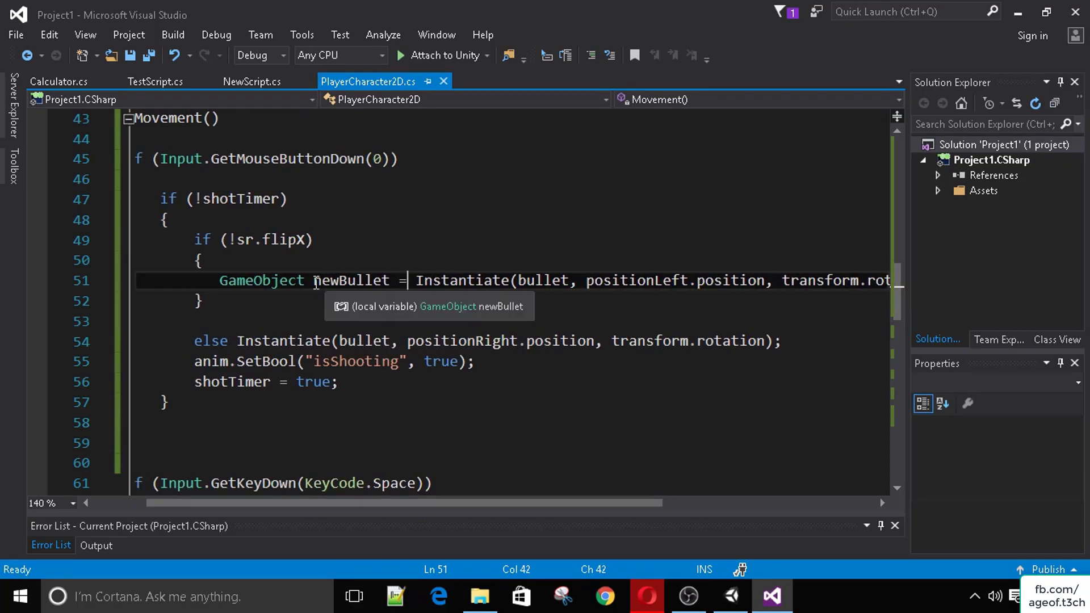
drag(214, 281, 391, 280)
click(418, 281)
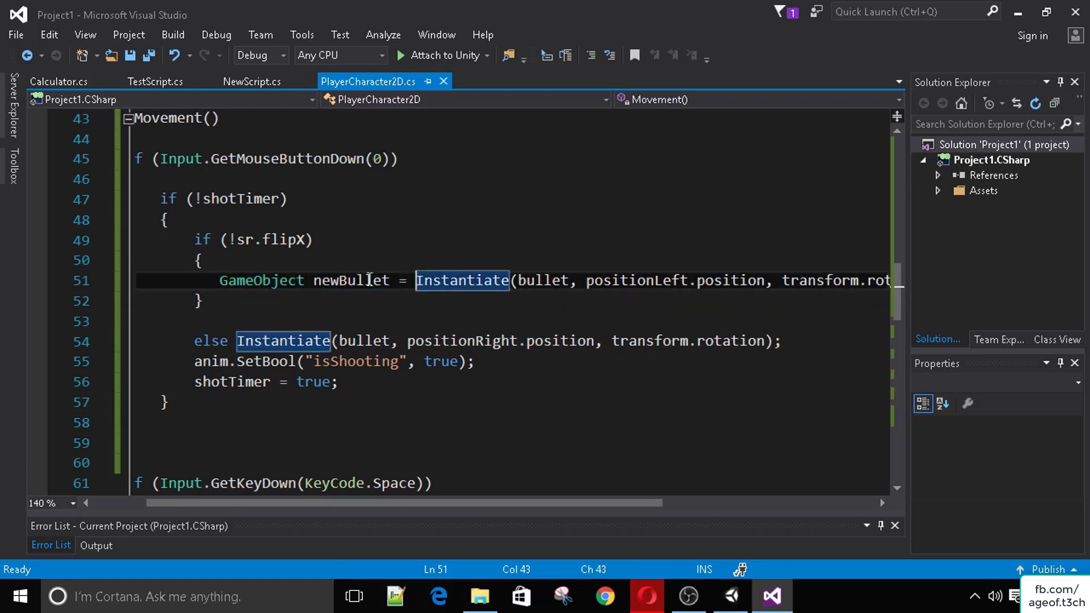
click(327, 282)
click(416, 281)
drag(498, 502, 612, 495)
drag(267, 280, 827, 279)
click(827, 279)
drag(613, 502, 505, 500)
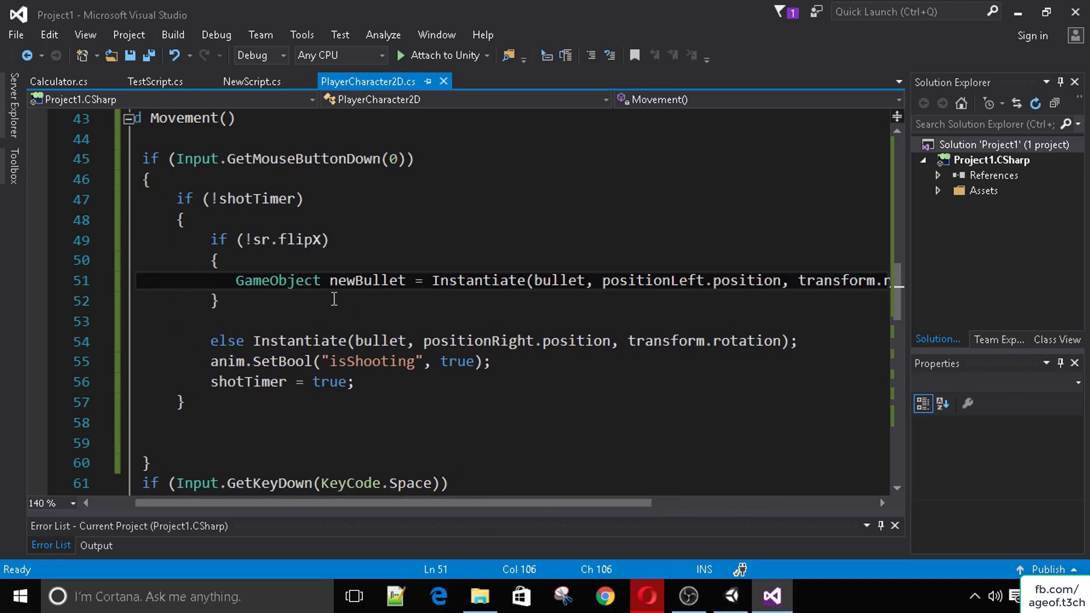
drag(330, 282, 397, 288)
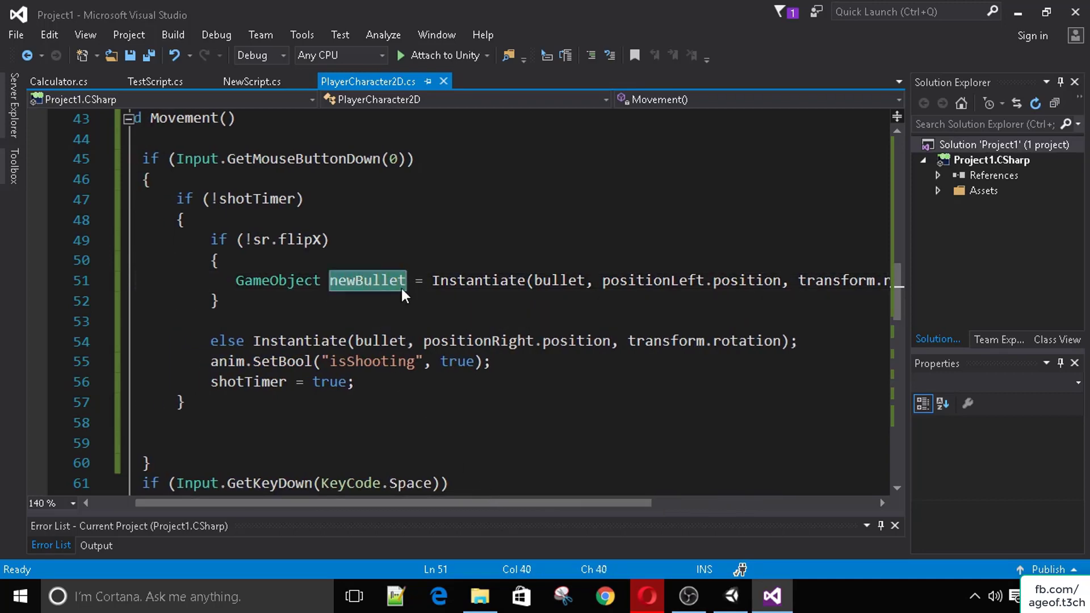
Step: Switch to Unity, clear the console, and inspect the Bullet prefab's components, including its Rigidbody 2D
click(731, 596)
click(791, 359)
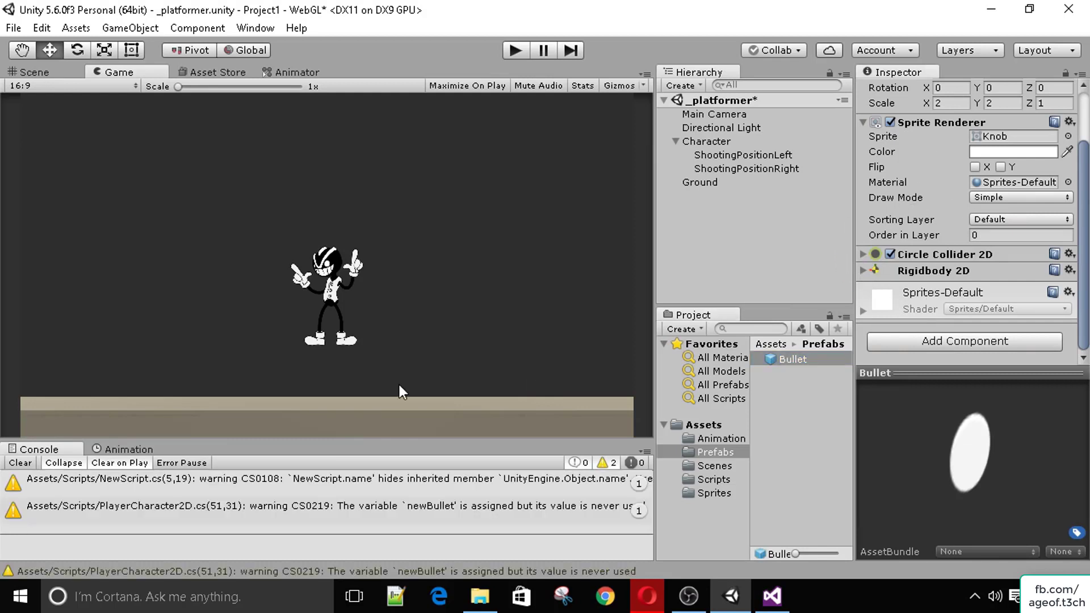
click(25, 464)
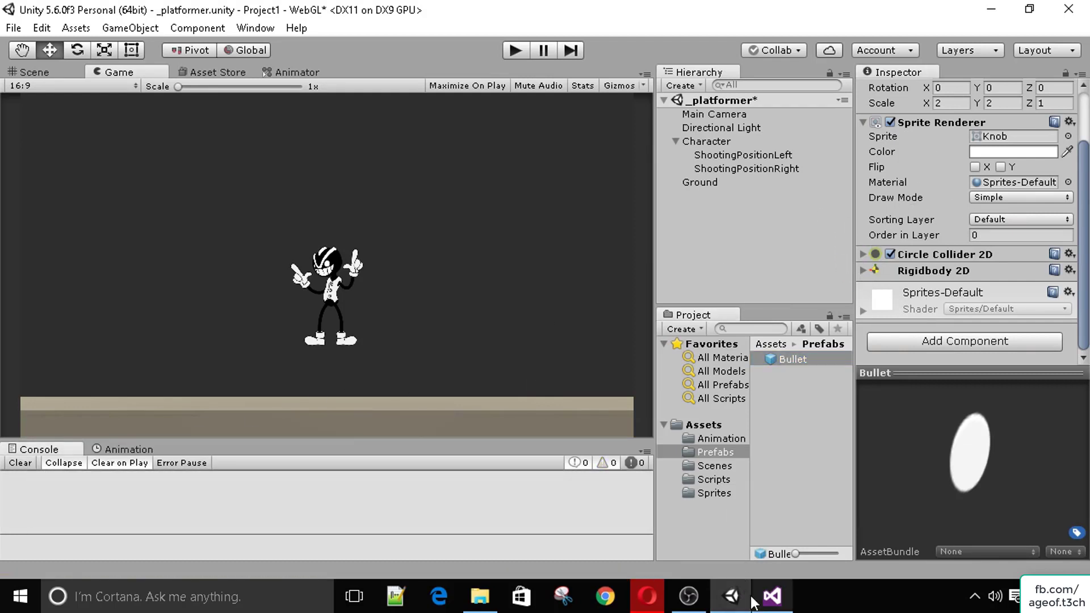
click(770, 597)
scroll(611, 504, right, 3)
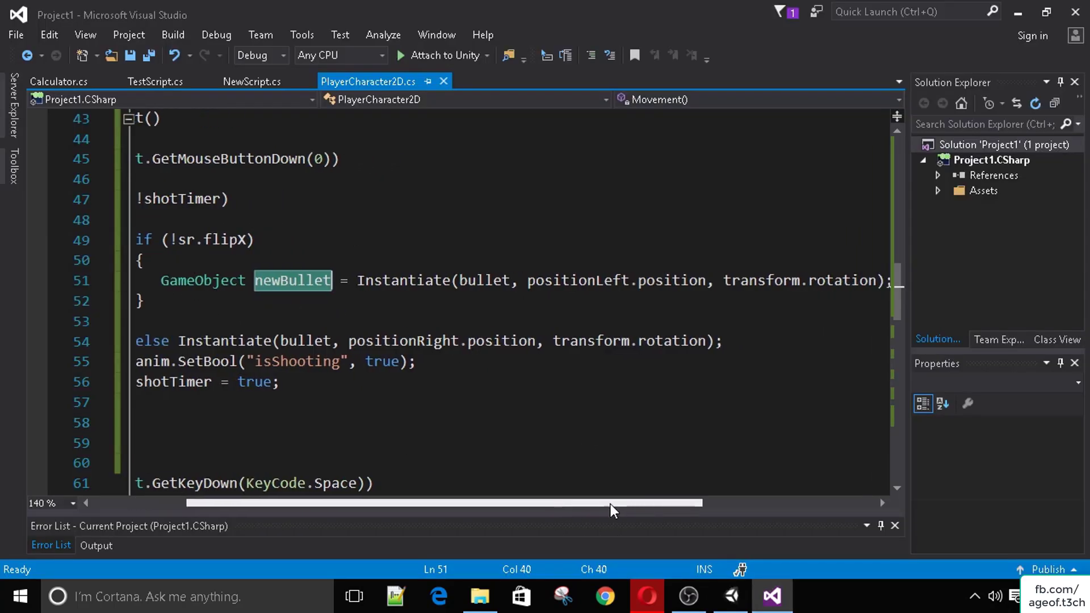
scroll(611, 504, left, 1)
click(732, 596)
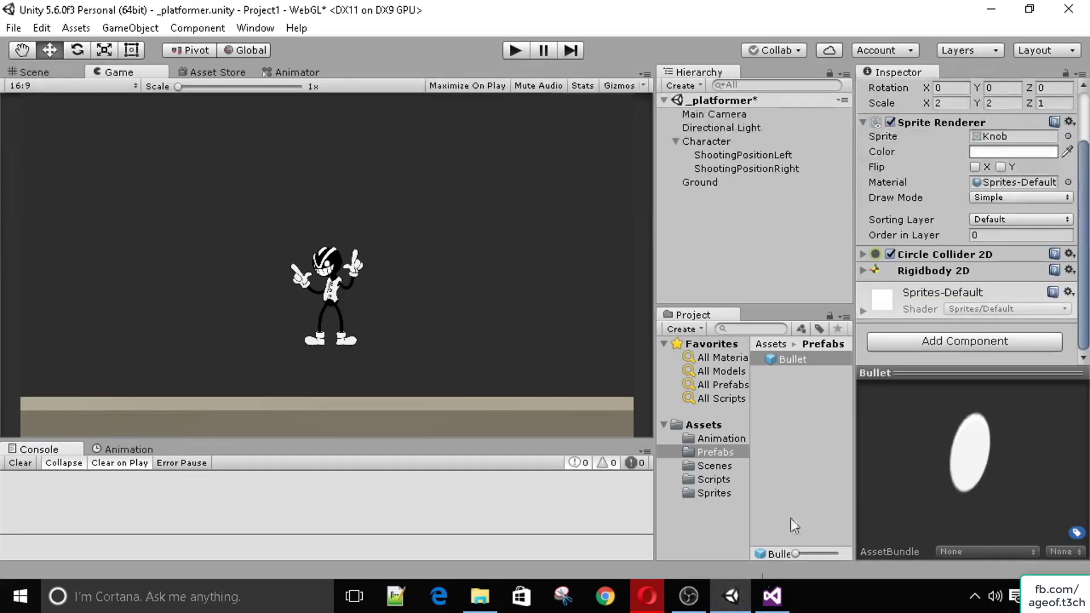
click(863, 271)
click(863, 271)
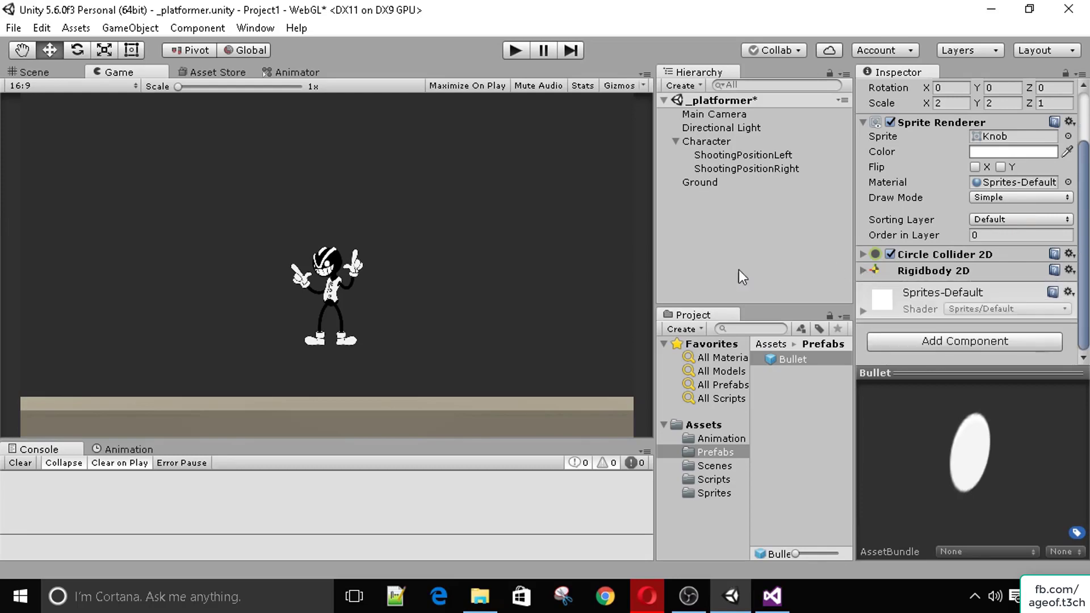
Step: Return to Visual Studio and start a newBullet member-access statement on a new line below the Instantiate call
click(771, 596)
scroll(345, 498, right, 4)
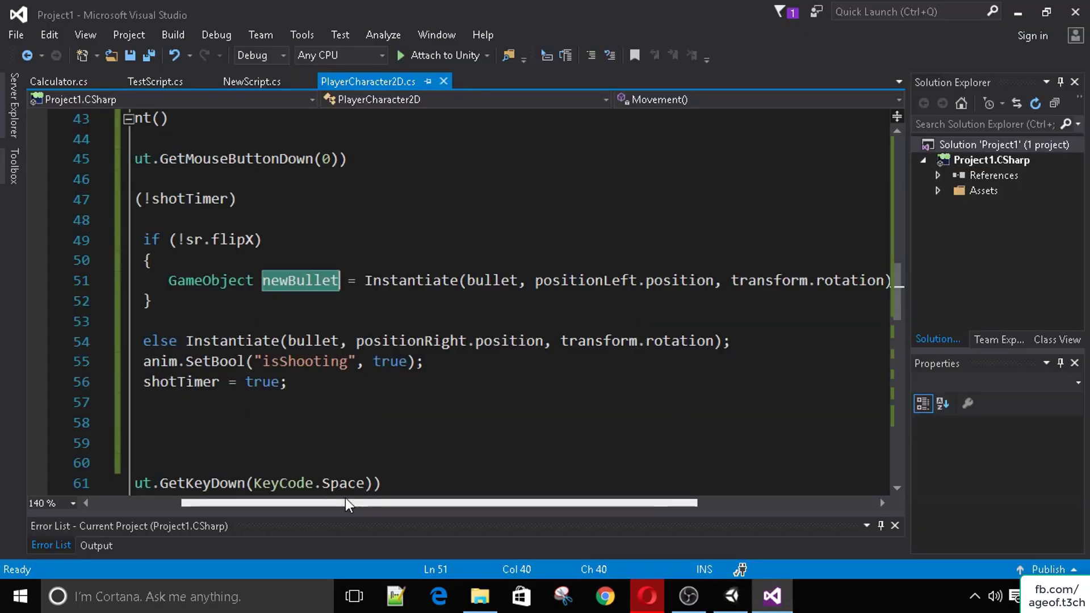
click(740, 284)
key(Return)
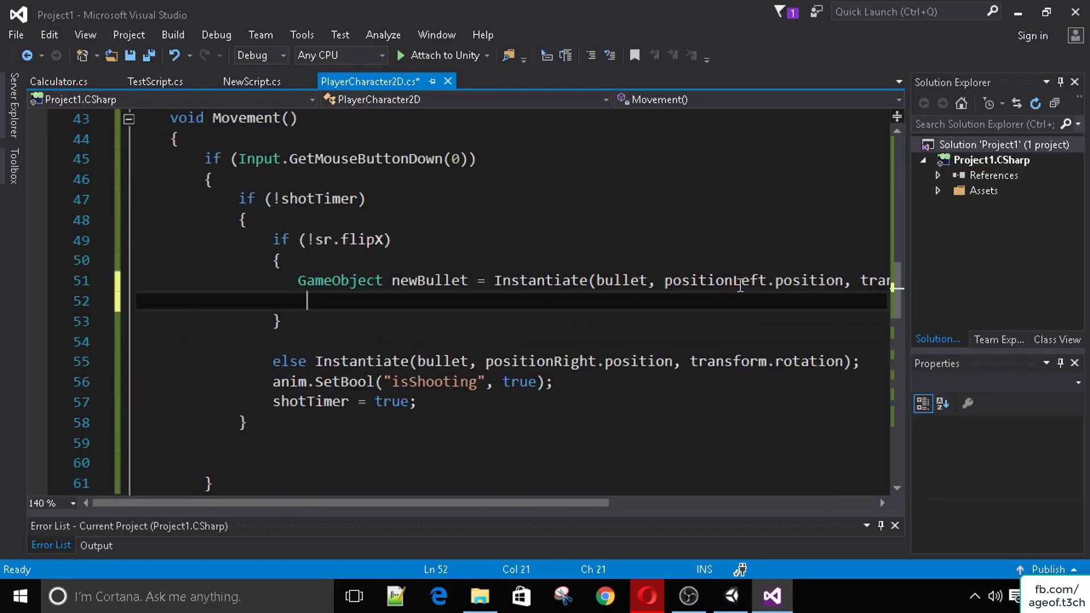
text(new)
key(BackSpace)
key(BackSpace)
key(BackSpace)
key(BackSpace)
key(BackSpace)
text(newBullet.ve)
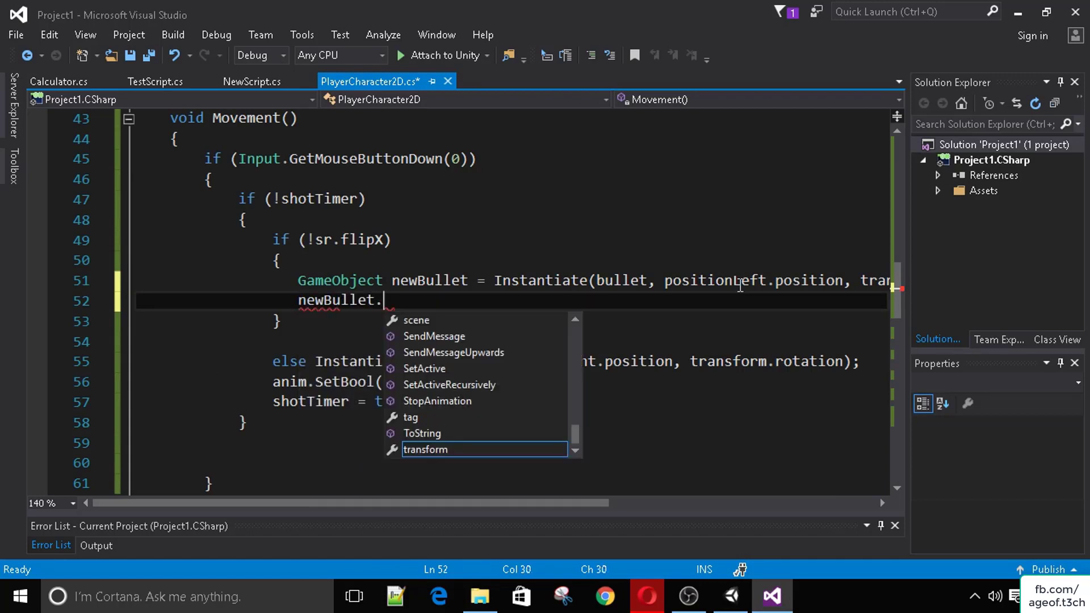
key(Return)
key(BackSpace)
text(loc)
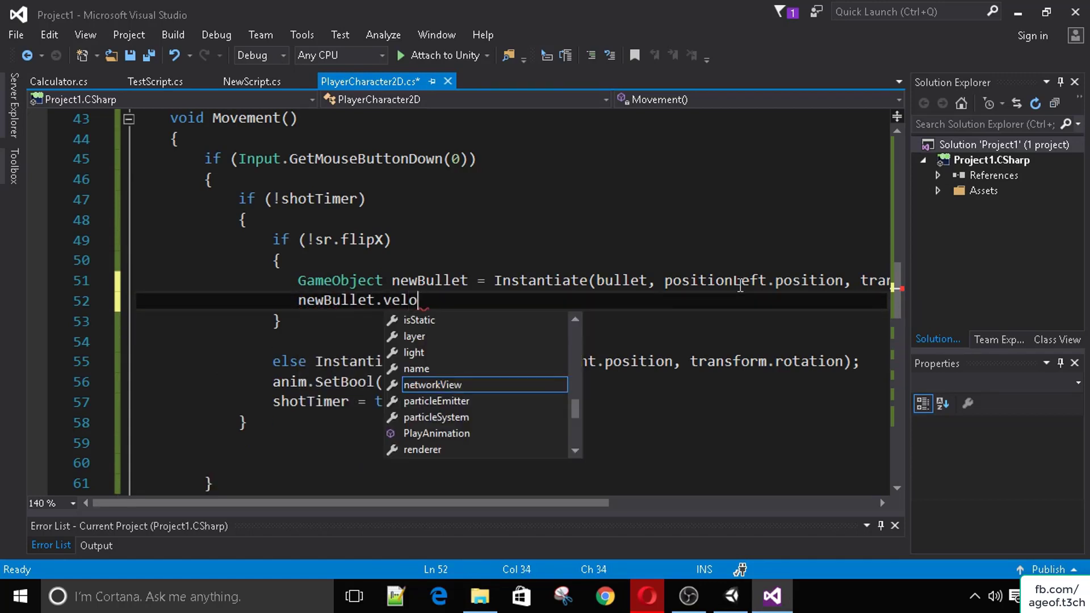
key(BackSpace)
key(BackSpace)
key(BackSpace)
key(BackSpace)
key(BackSpace)
text(rigi)
key(BackSpace)
key(BackSpace)
key(BackSpace)
key(BackSpace)
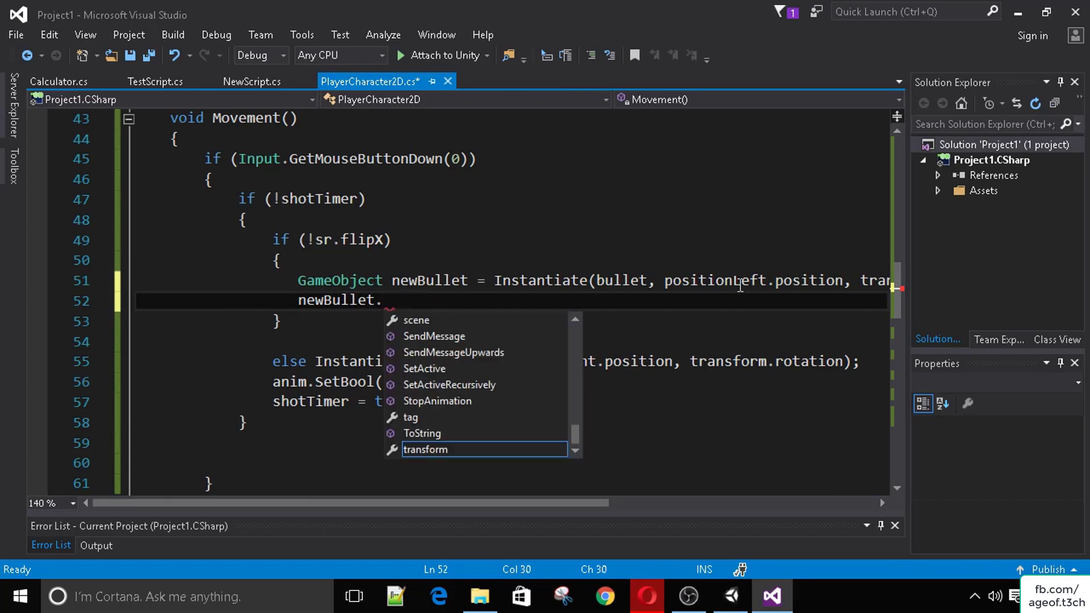
text(rigi)
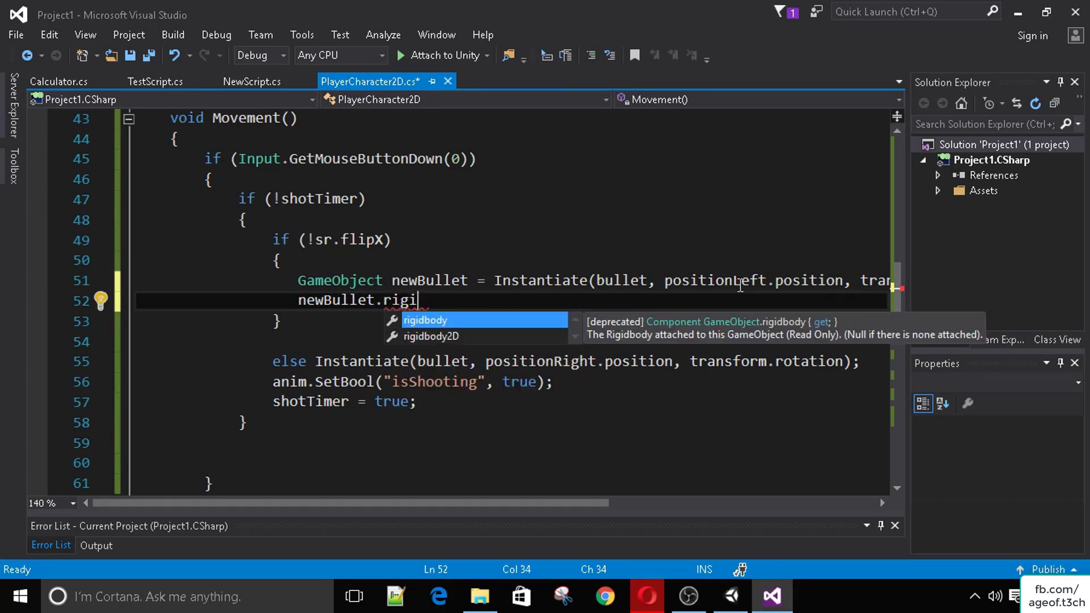
key(Down)
key(Tab)
text(.velo)
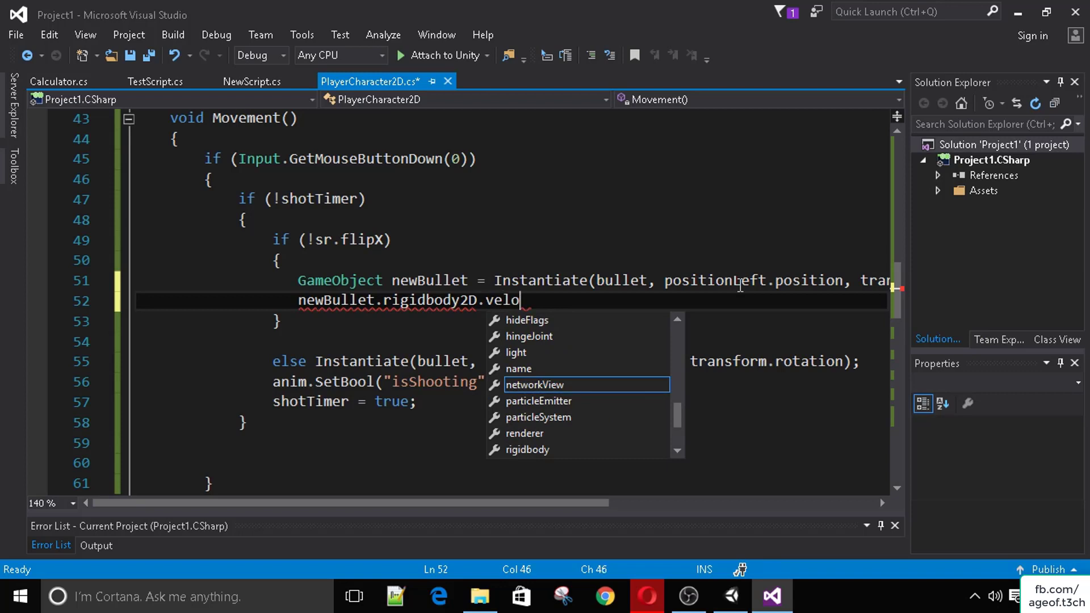
key(BackSpace)
key(BackSpace)
key(BackSpace)
key(BackSpace)
key(BackSpace)
key(BackSpace)
key(BackSpace)
key(BackSpace)
key(BackSpace)
key(BackSpace)
key(BackSpace)
key(BackSpace)
key(BackSpace)
key(BackSpace)
key(BackSpace)
key(BackSpace)
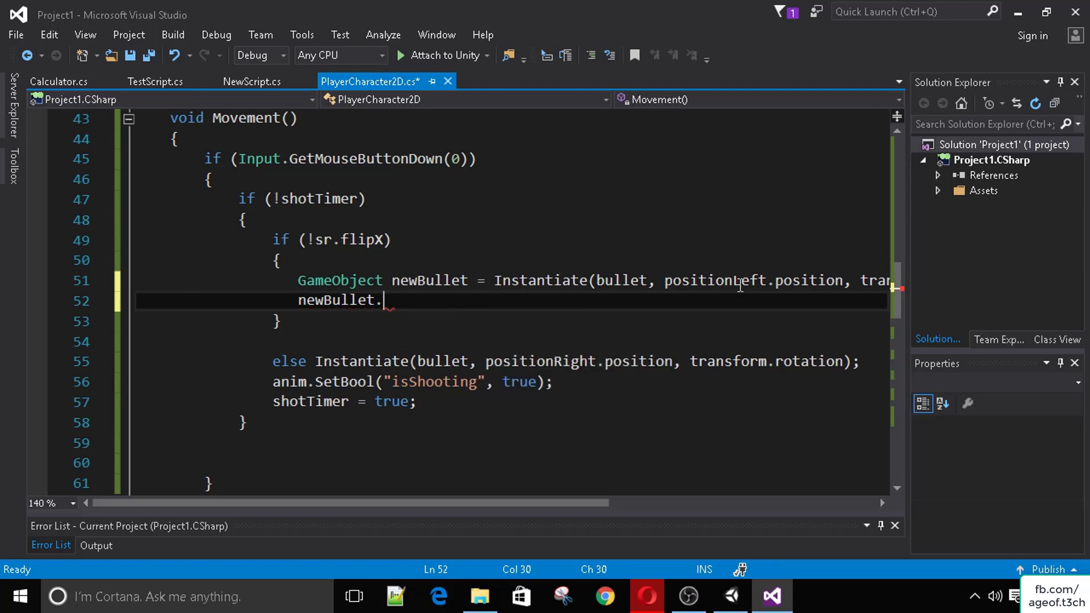
Step: Call GetComponent<Rigidbody2D>() on newBullet to reach the bullet's rigidbody
text(GetC)
key(Tab)
text(<)
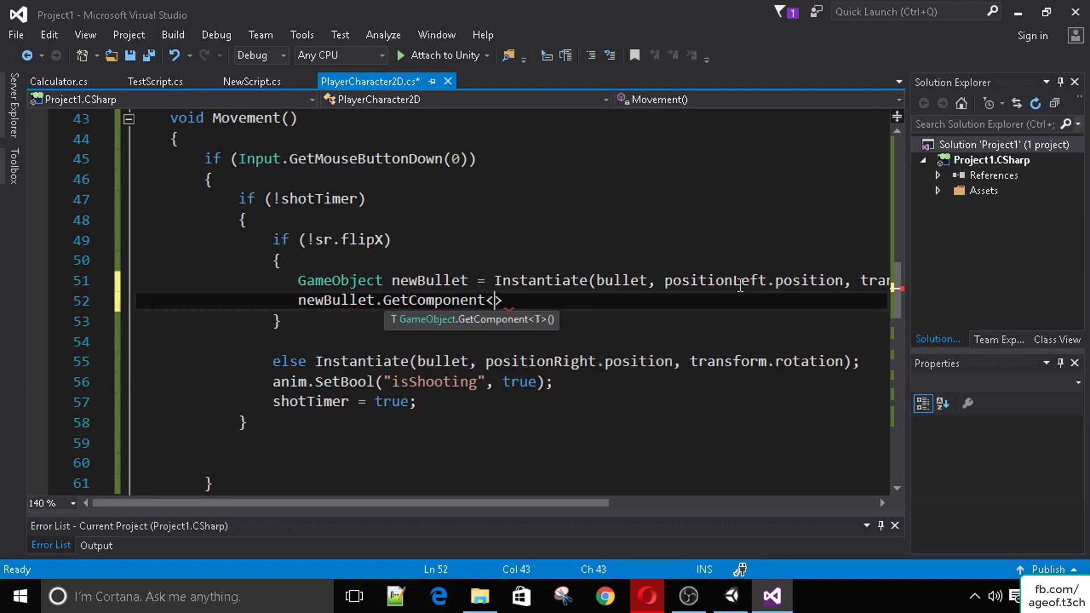
text(Rigid)
key(Down)
key(Tab)
text(>)
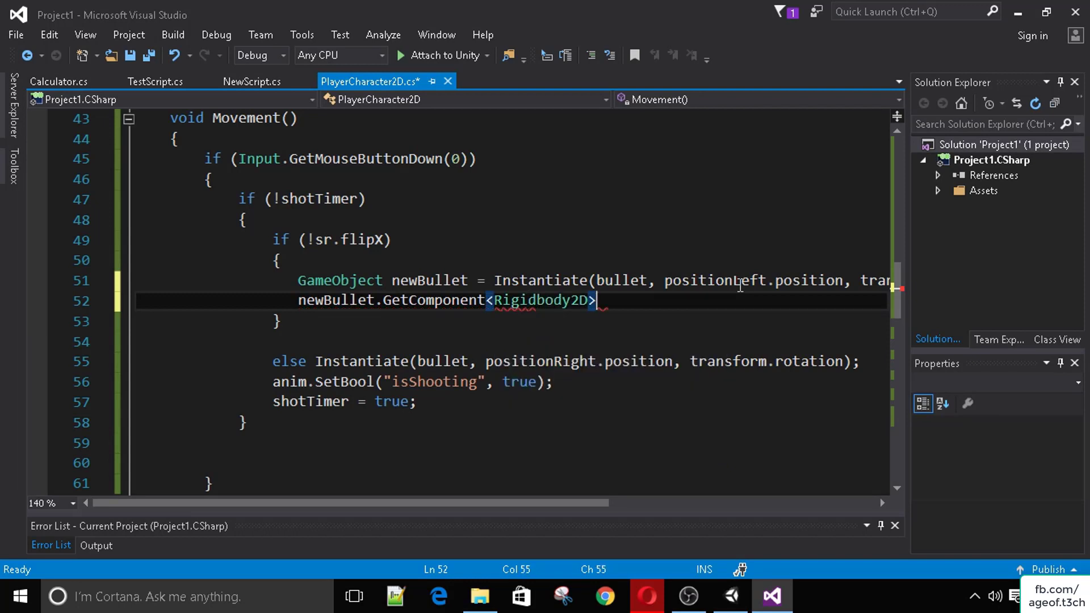
text(().)
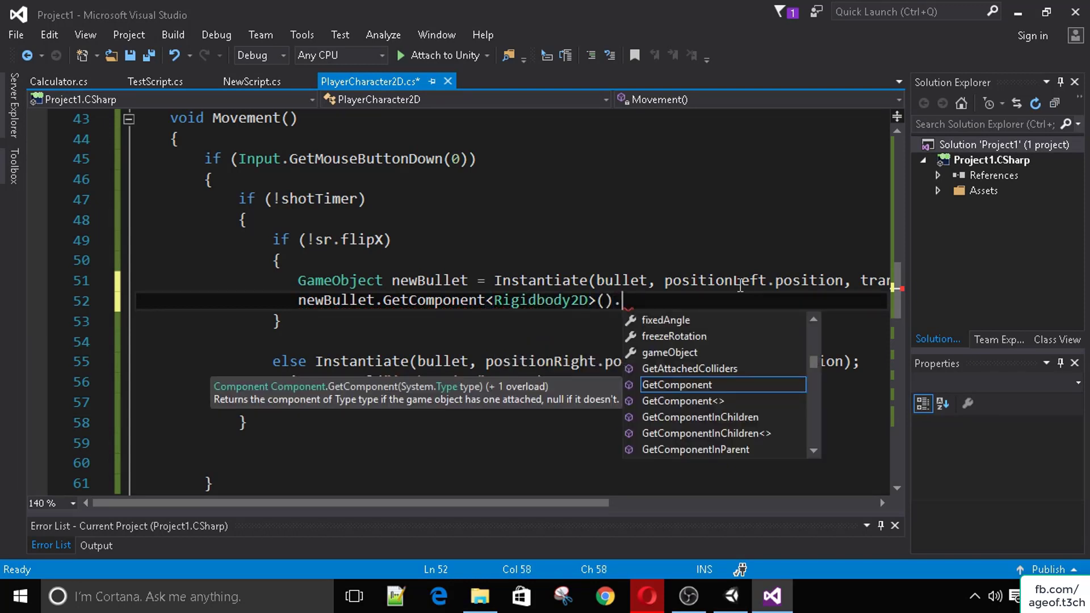
Step: Assign Vector2.right to the velocity of the bullet's Rigidbody2D
text(velocity )
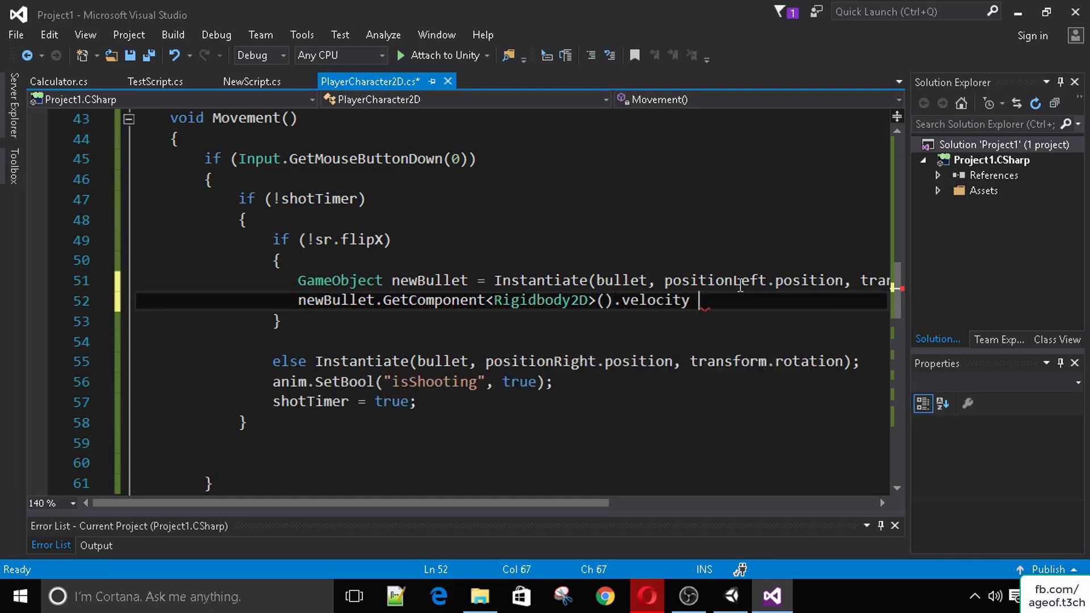
text(= Vec)
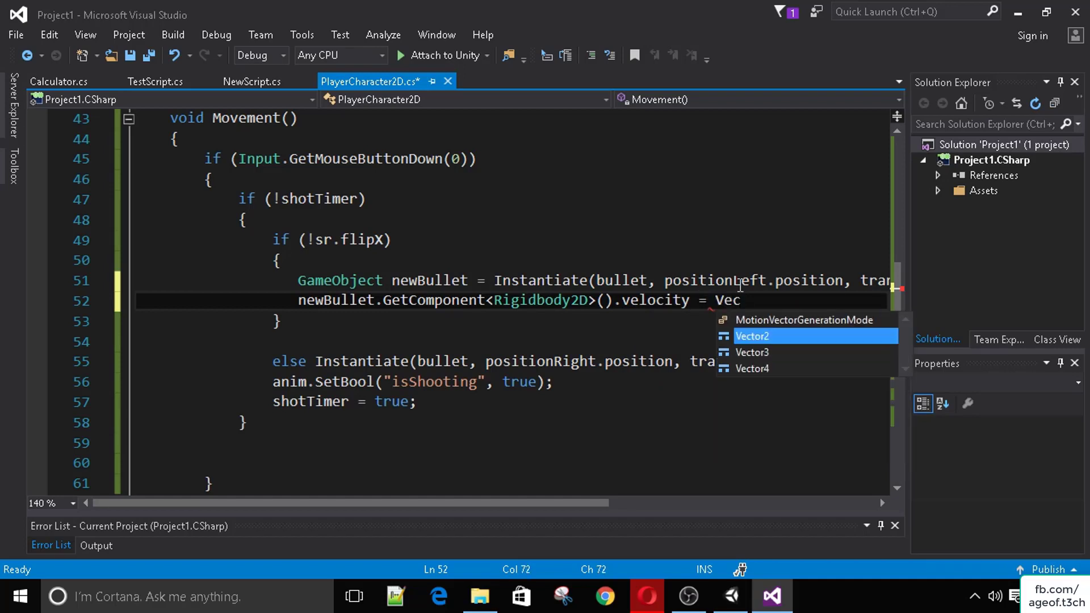
text(tor2.right)
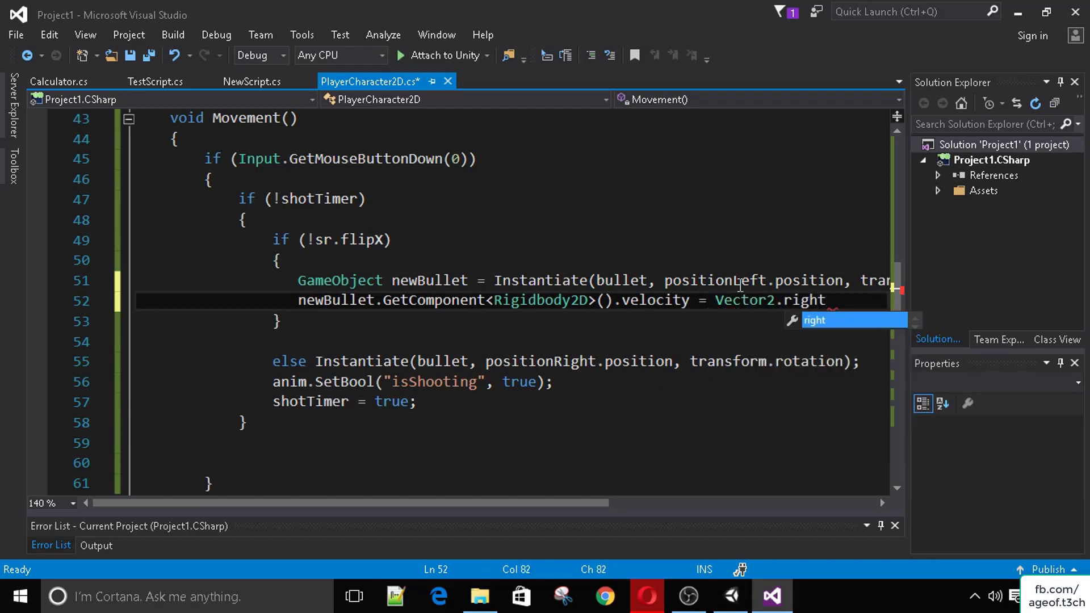
drag(489, 502, 548, 502)
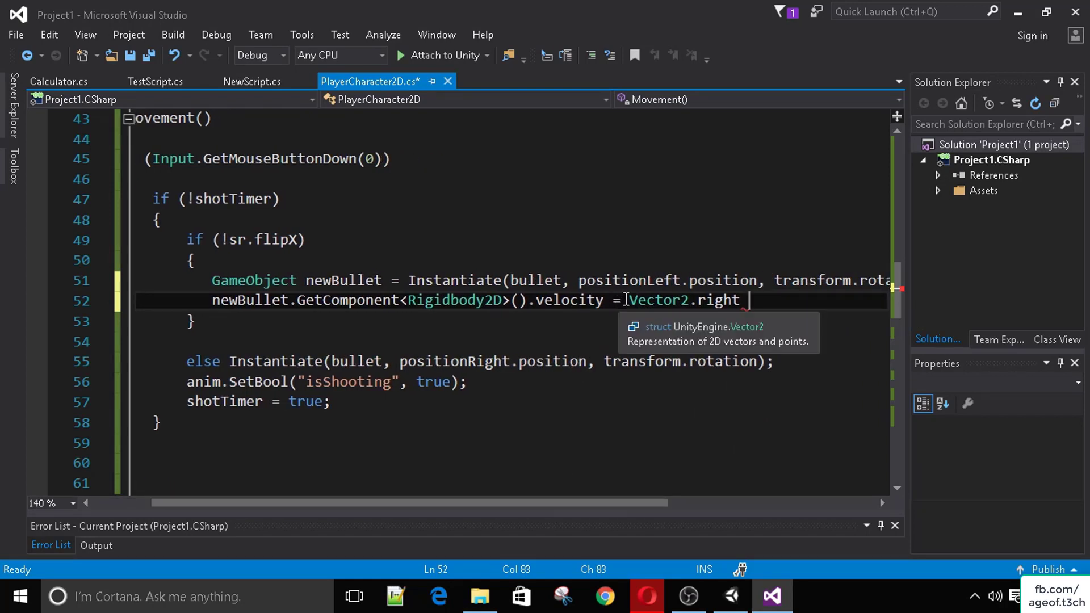
drag(621, 300, 748, 301)
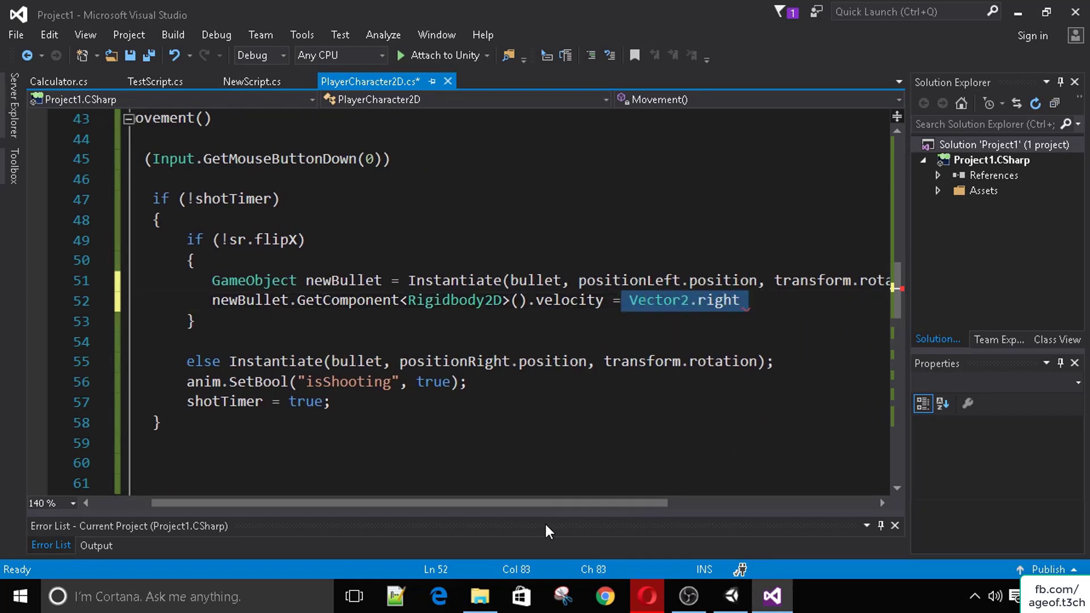
drag(554, 503, 624, 500)
click(755, 316)
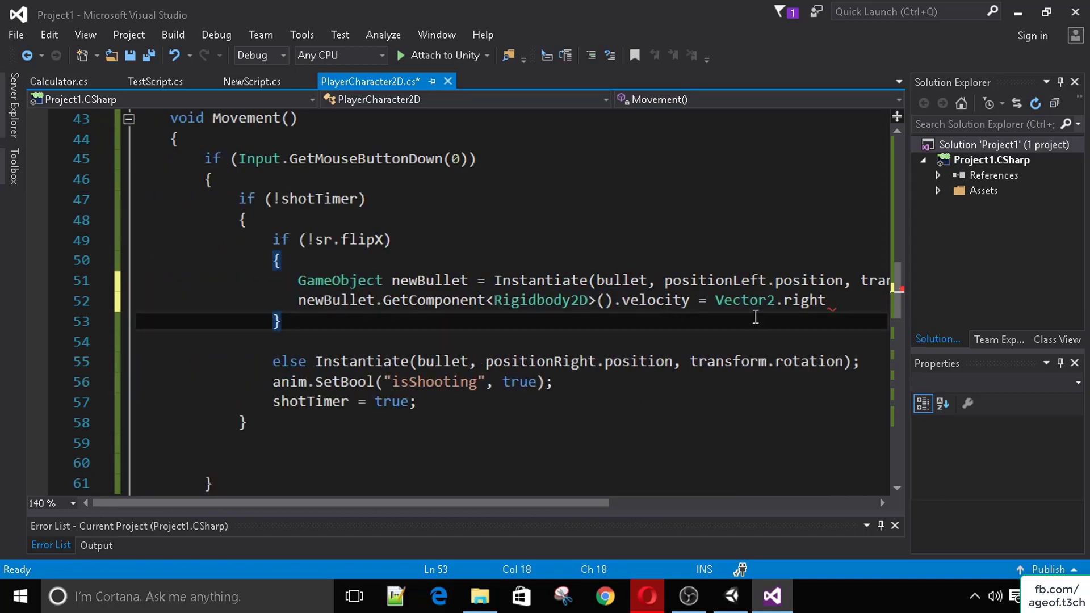
Step: Multiply Vector2.right by -shotSpeed, end the statement with a semicolon, and save the script
click(838, 300)
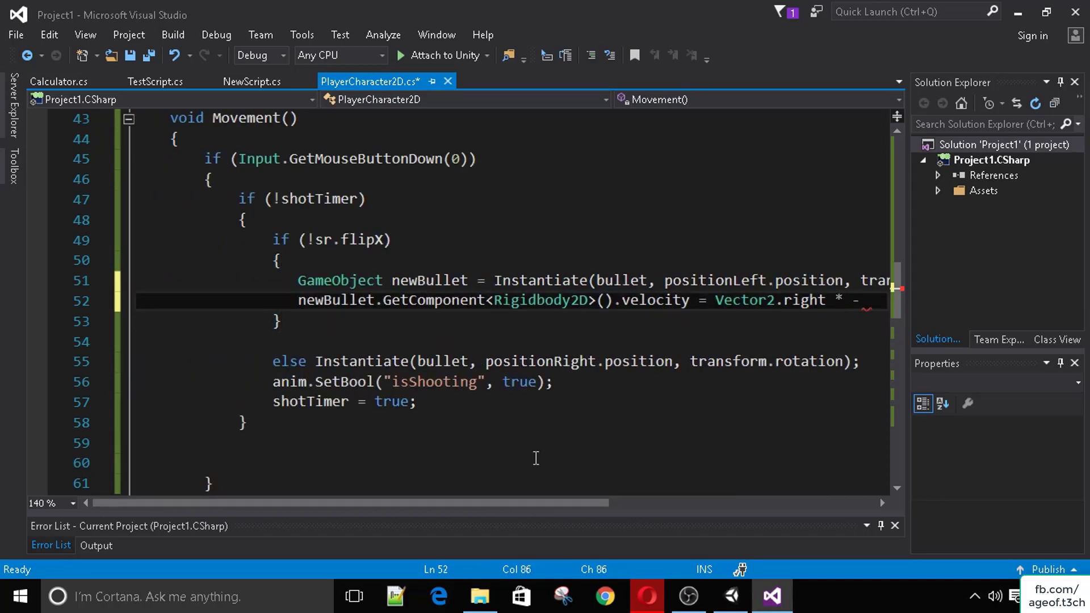
drag(554, 504, 662, 503)
text(-)
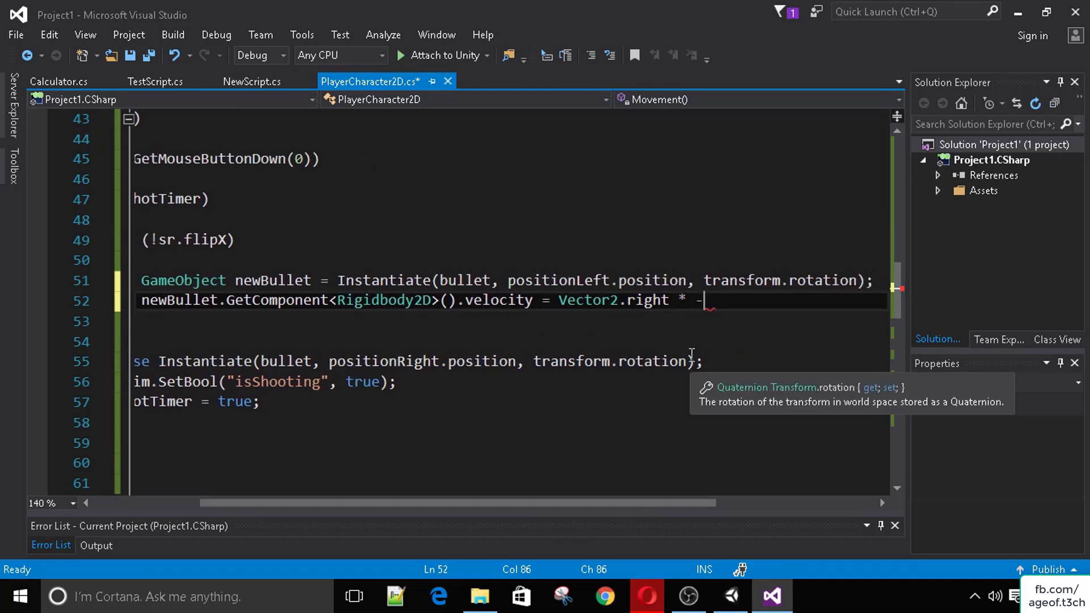
text(shotSpeed;)
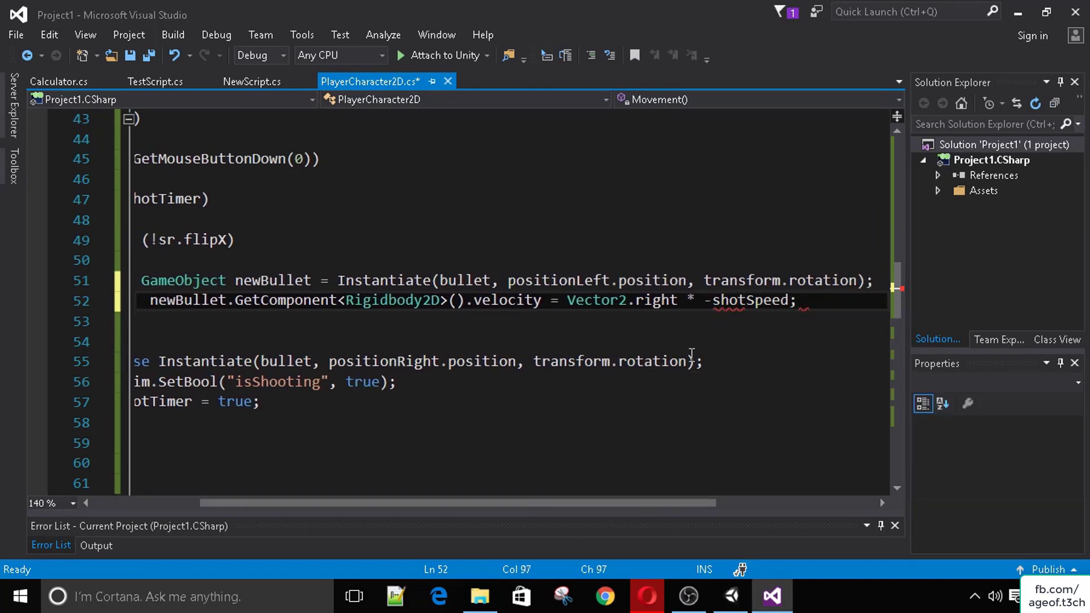
key(ctrl+s)
Step: Declare a public float field named shotSpeed directly below the public int speed field
drag(527, 503, 445, 501)
scroll(333, 352, up, 10)
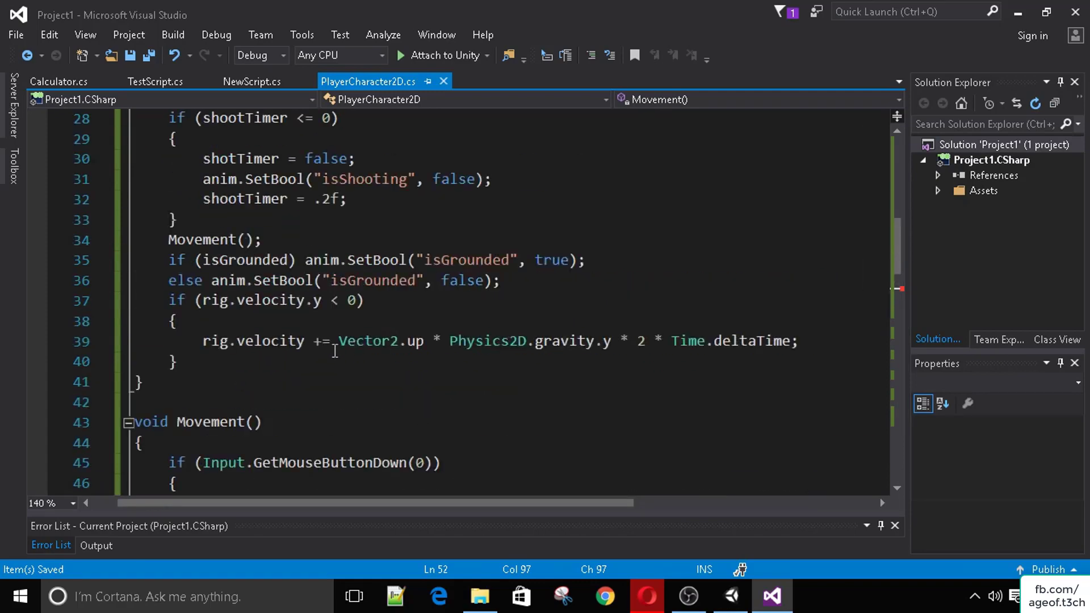
scroll(286, 333, up, 3)
click(316, 181)
key(Return)
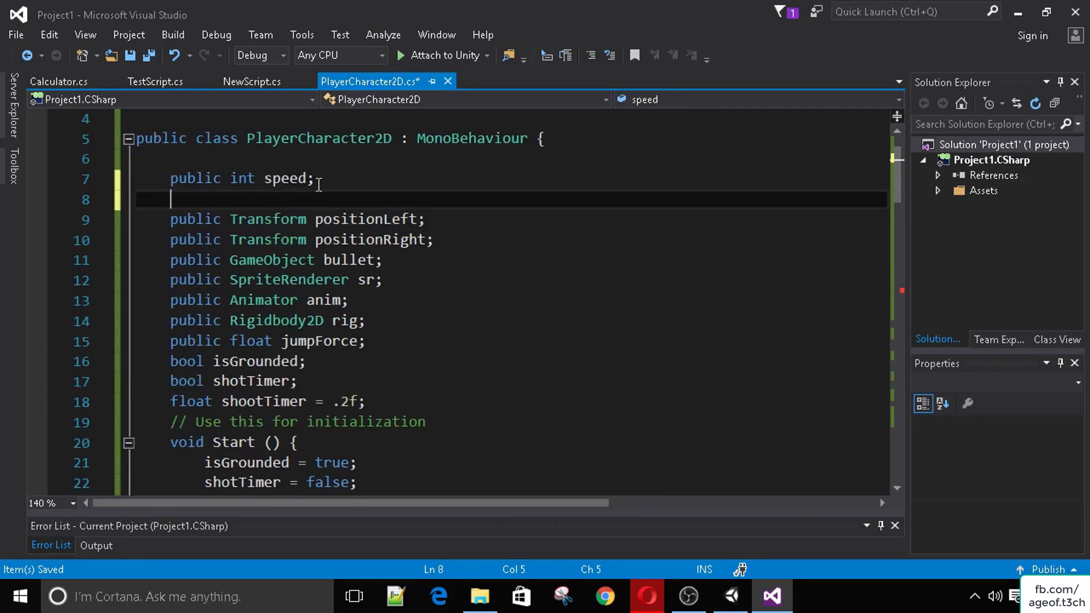
text(public float shotSpeed;)
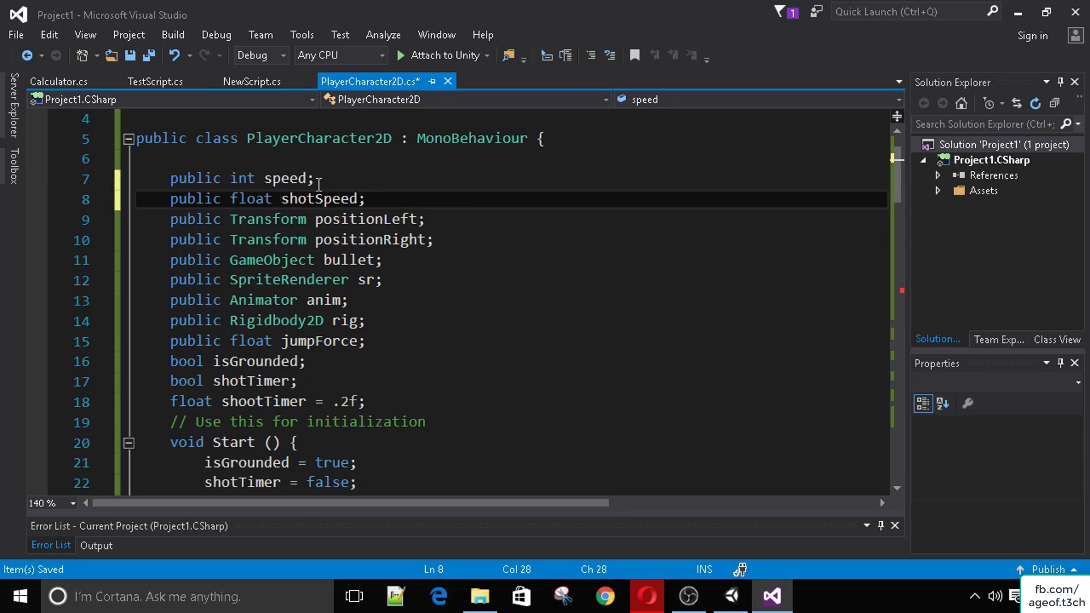
Step: Save the script, then move the else in Movement() directly below the if block and give it its own braces on separate lines
key(ctrl+s)
scroll(454, 301, down, 11)
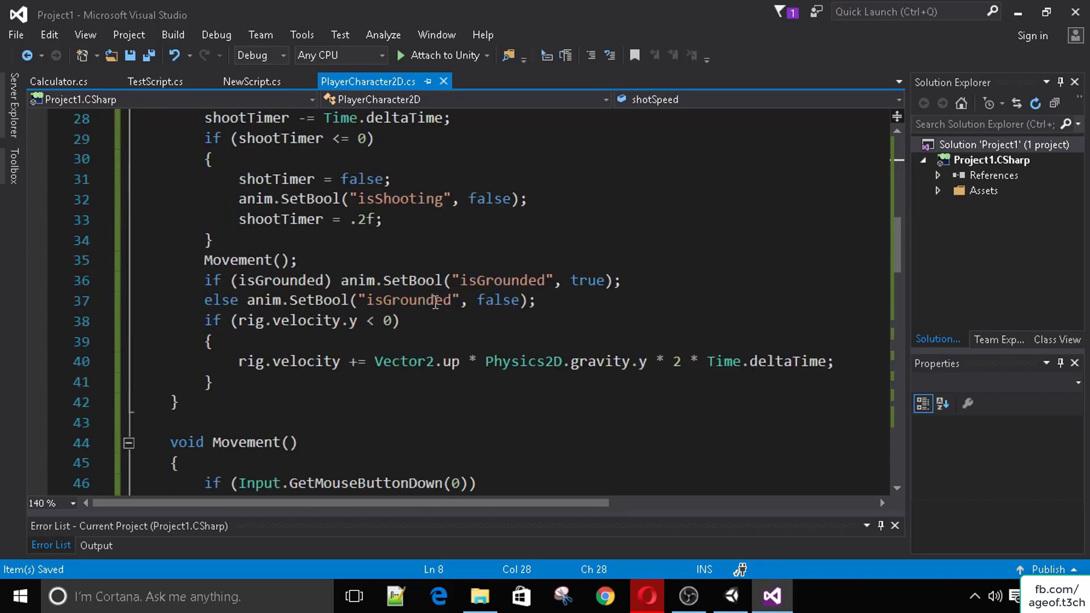
drag(460, 503, 563, 502)
scroll(462, 449, down, 4)
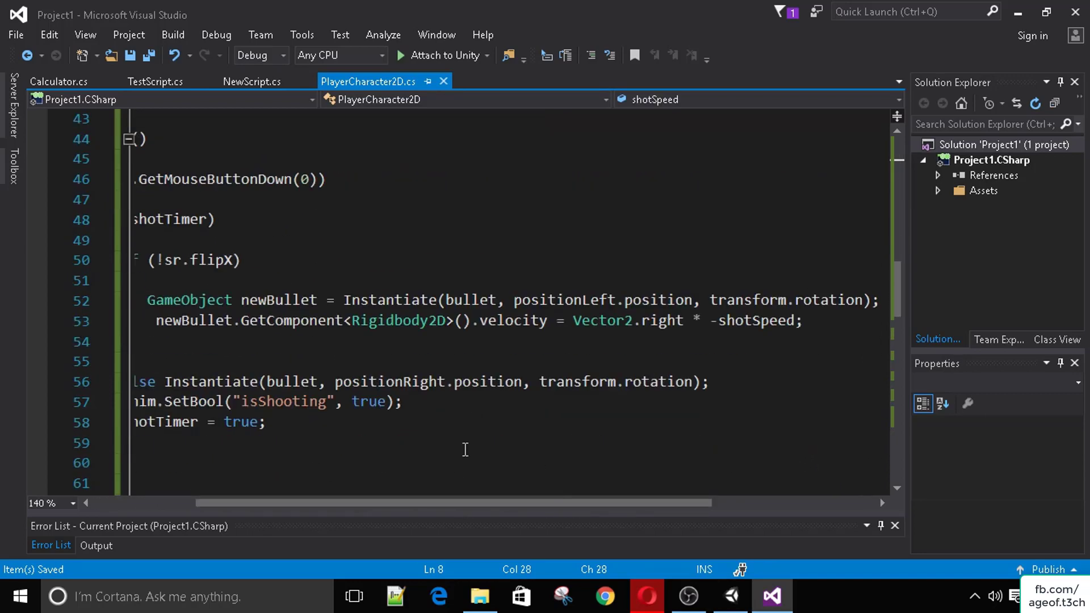
scroll(390, 490, up, 3)
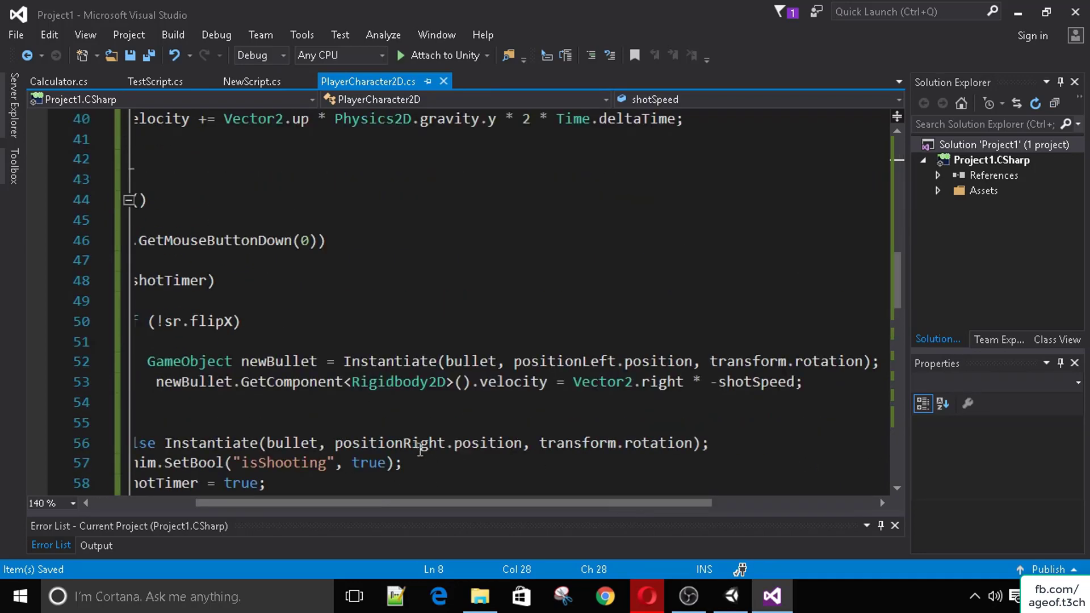
drag(434, 502, 360, 502)
scroll(281, 346, down, 1)
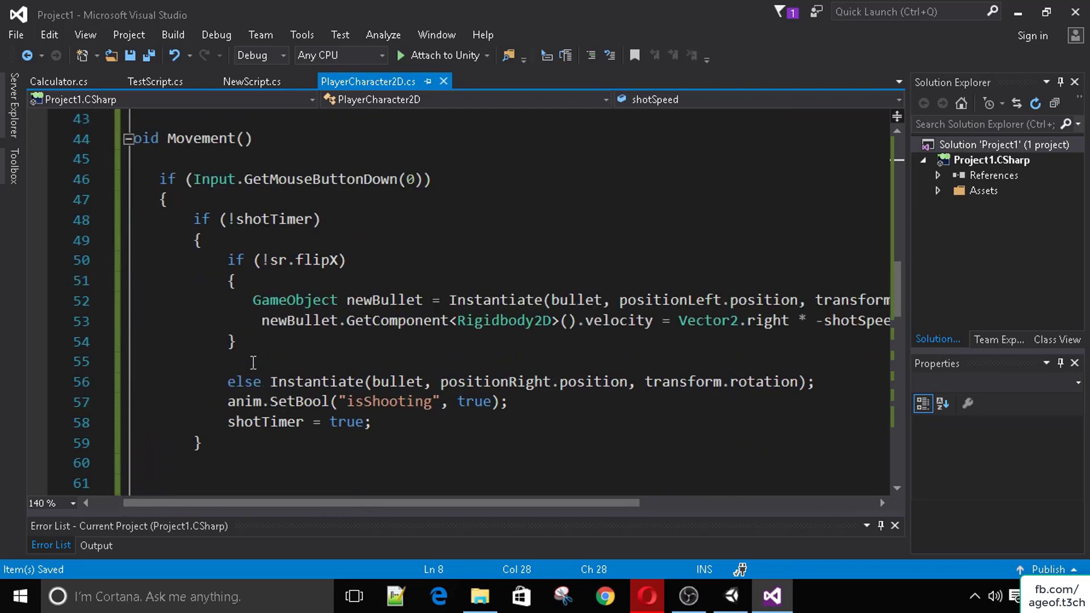
drag(262, 375, 240, 346)
text(else )
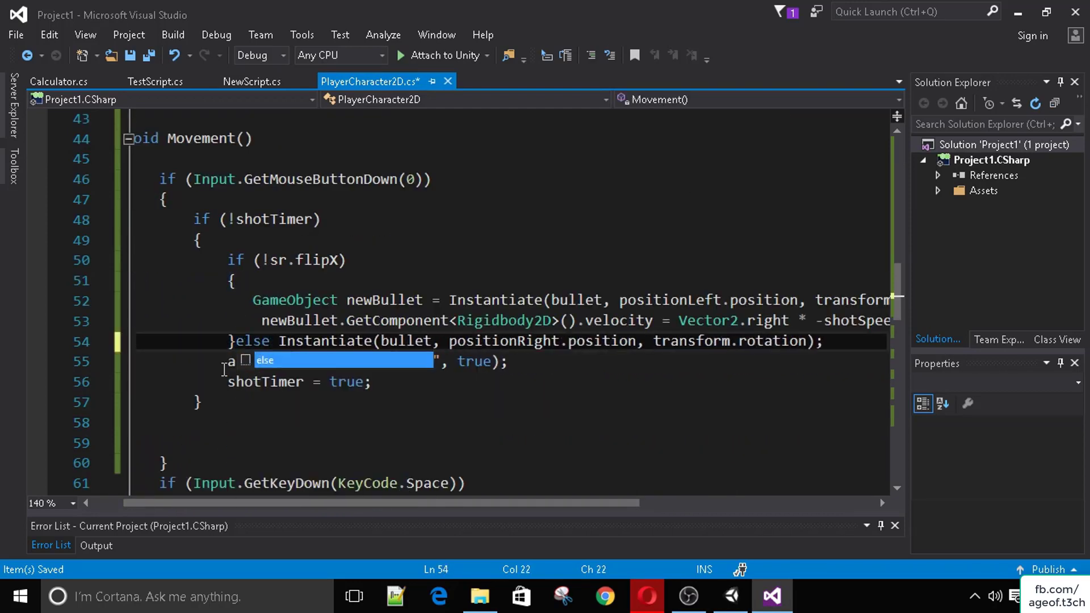
text({ })
key(Return)
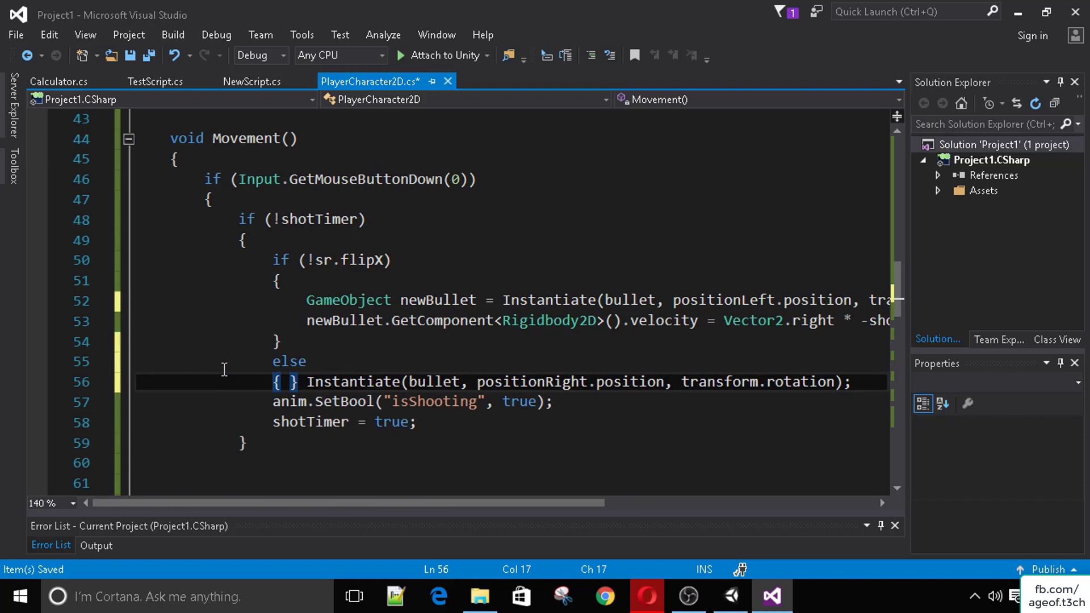
click(296, 384)
key(Return)
key(Return)
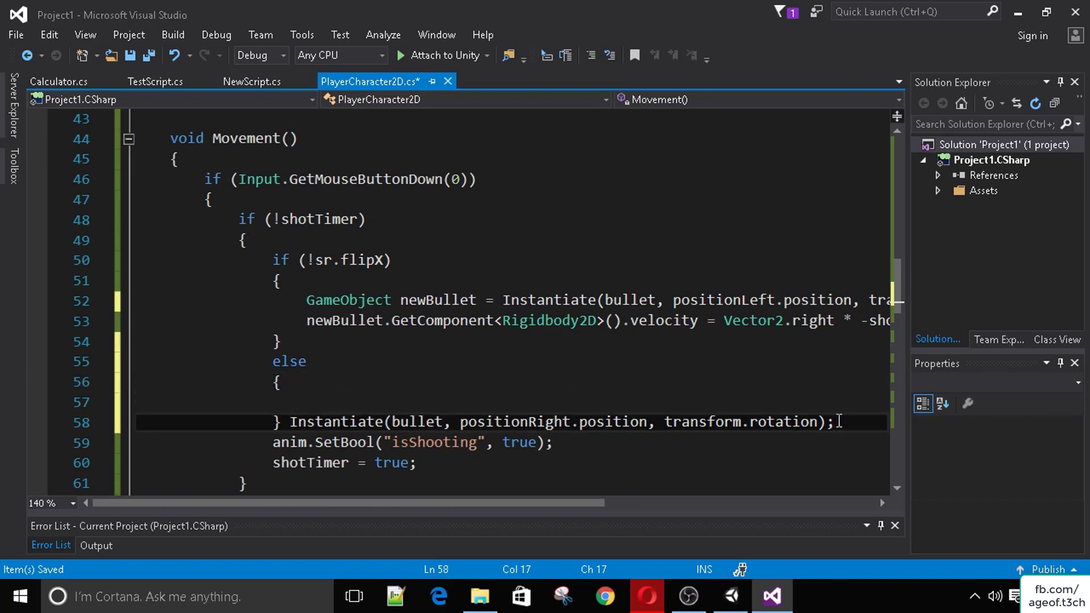
Step: Move the positionRight Instantiate call inside the else braces and assign its result to a GameObject variable named newBullet
drag(838, 421, 137, 401)
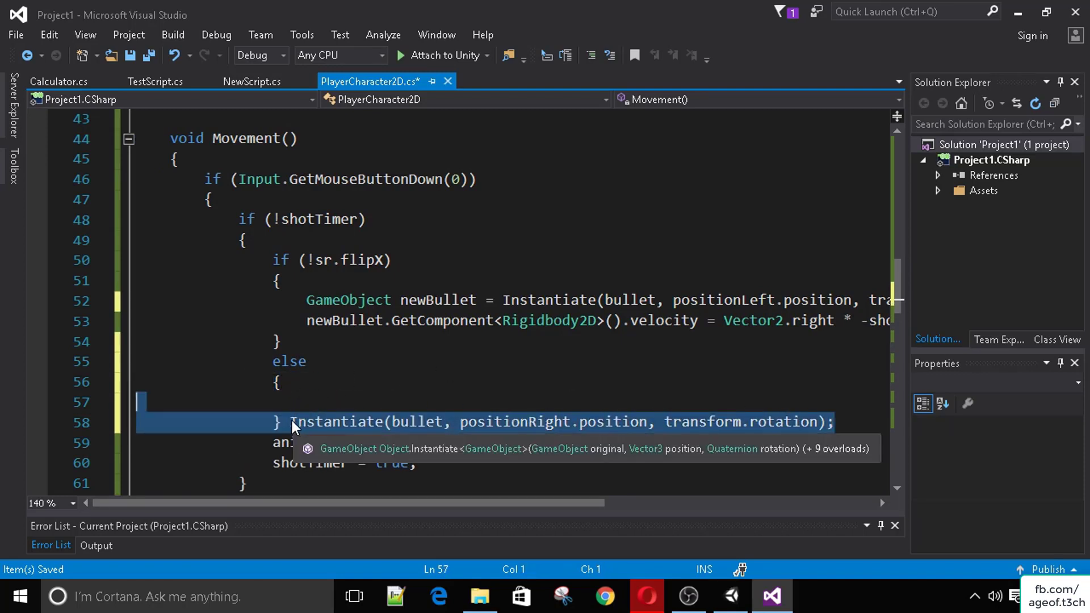
drag(291, 421, 839, 422)
key(ctrl+x)
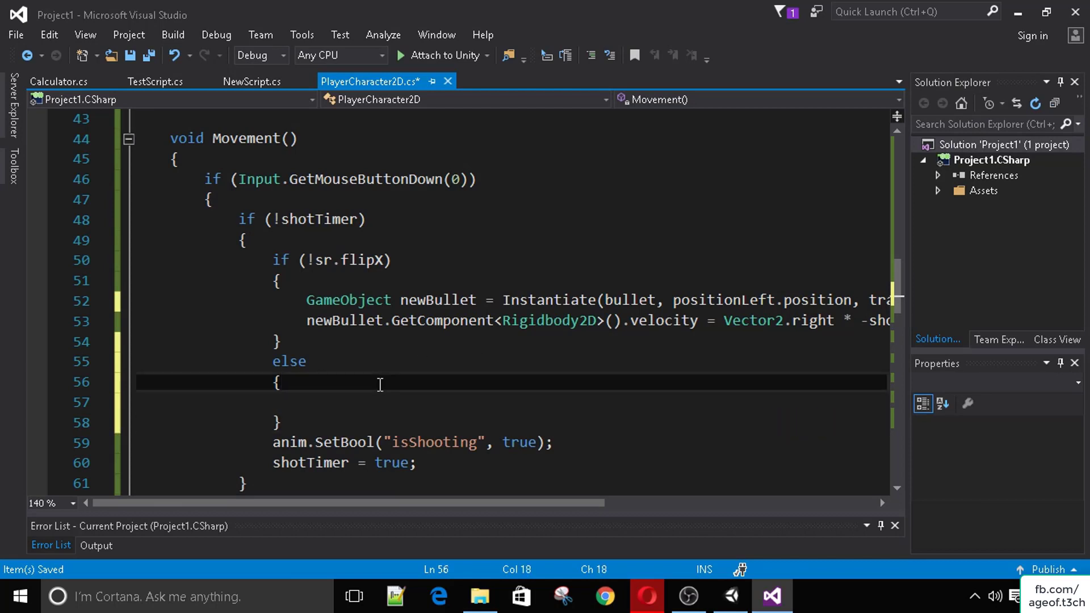
click(333, 403)
key(ctrl+v)
text(Ga)
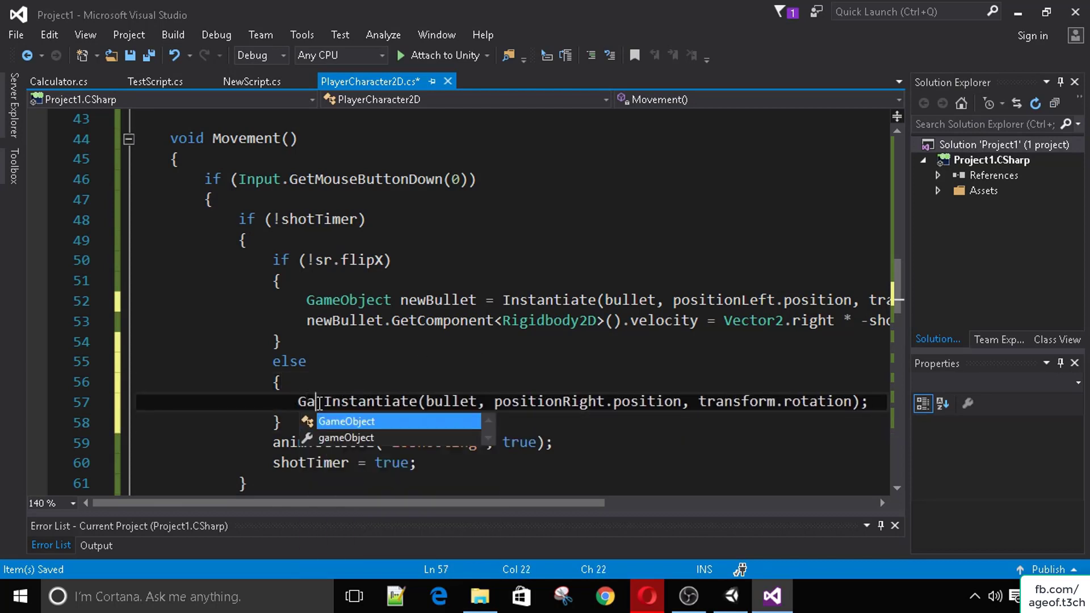
text(meObject newBullet =)
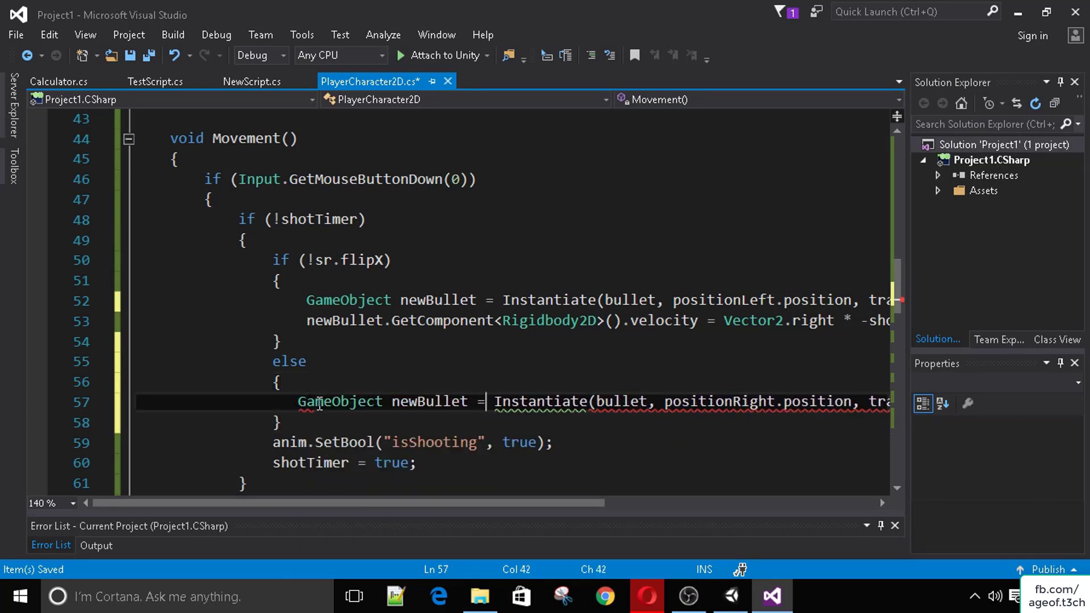
Step: Add a line below the Instantiate statement in the else block that calls GetComponent<Rigidbody2D>() on newBullet
scroll(423, 408, down, 2)
drag(462, 506, 550, 505)
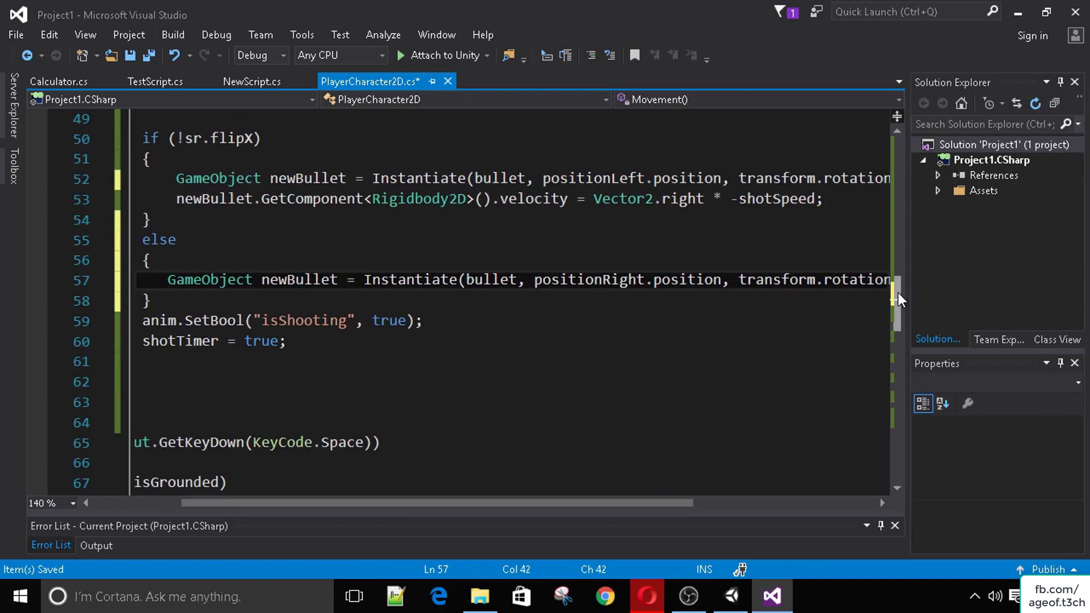
drag(145, 304, 142, 305)
click(275, 302)
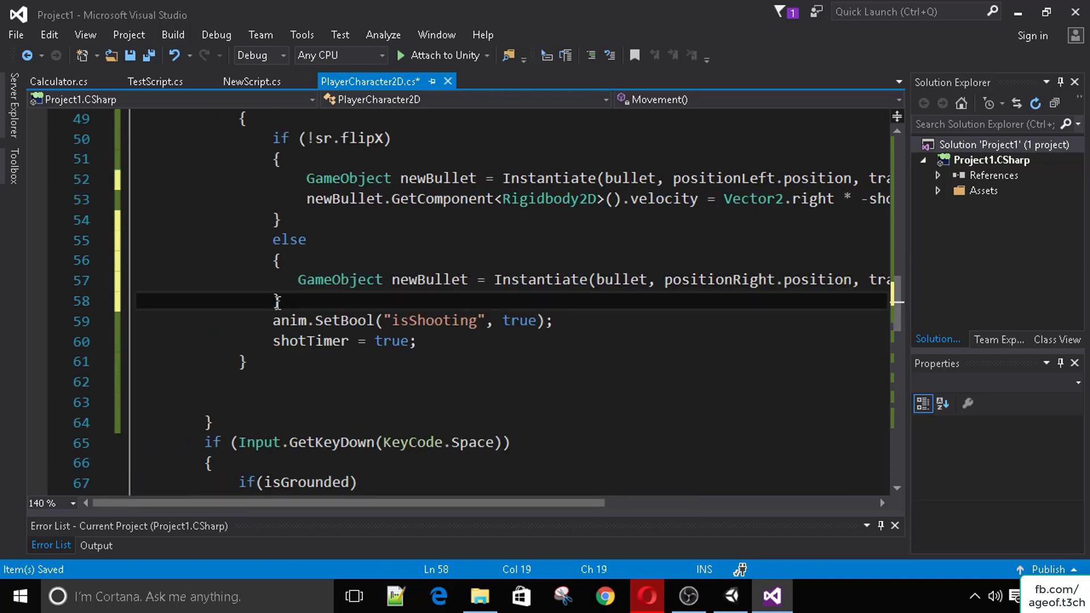
key(Return)
click(308, 302)
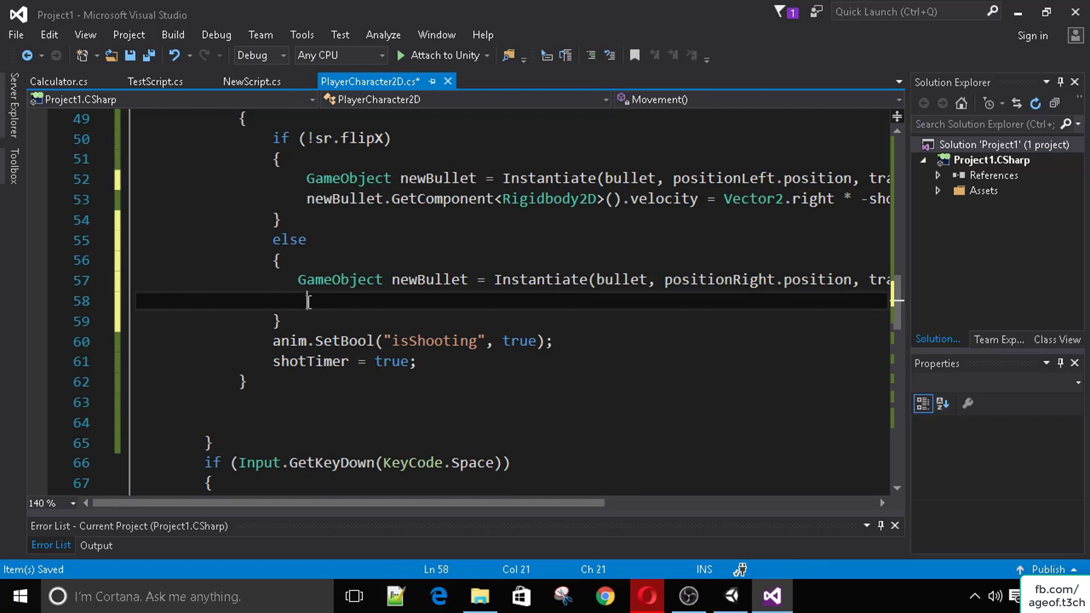
text(newBullet.GetComponent<Rig)
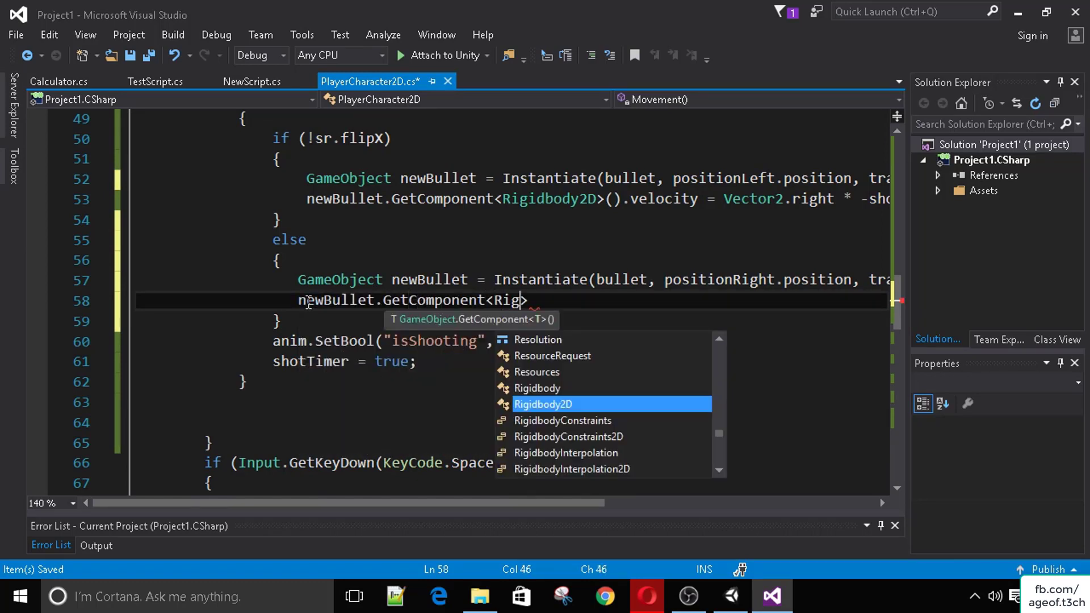
text(i)
key(Down)
key(Up)
text(dbody2D>()
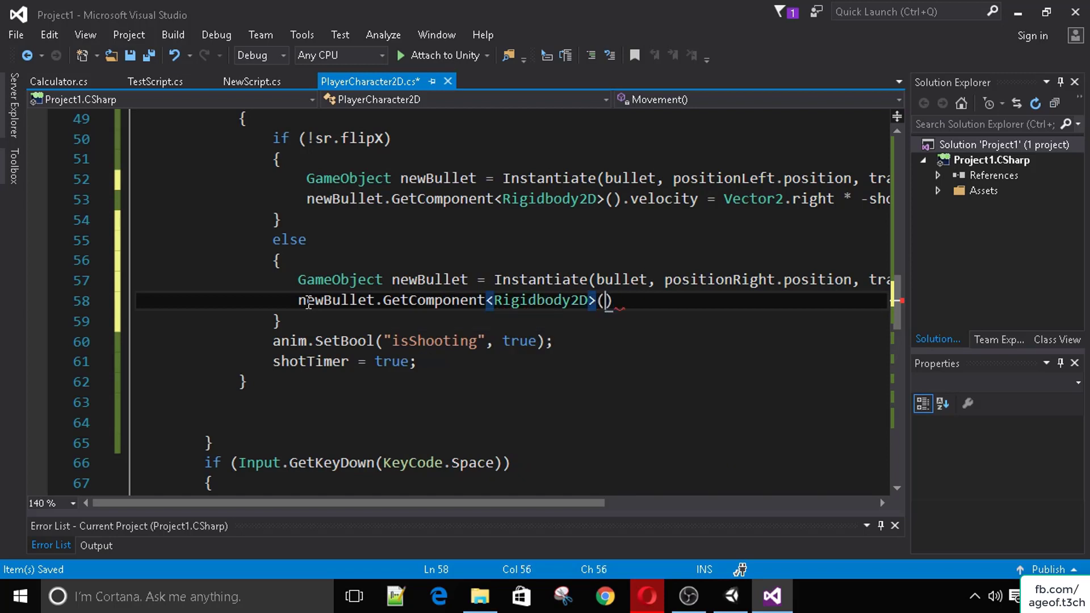
Step: Assign Vector2.right * shotSpeed to that rigidbody's velocity, end the statement with a semicolon, and save the script
text().velocity =)
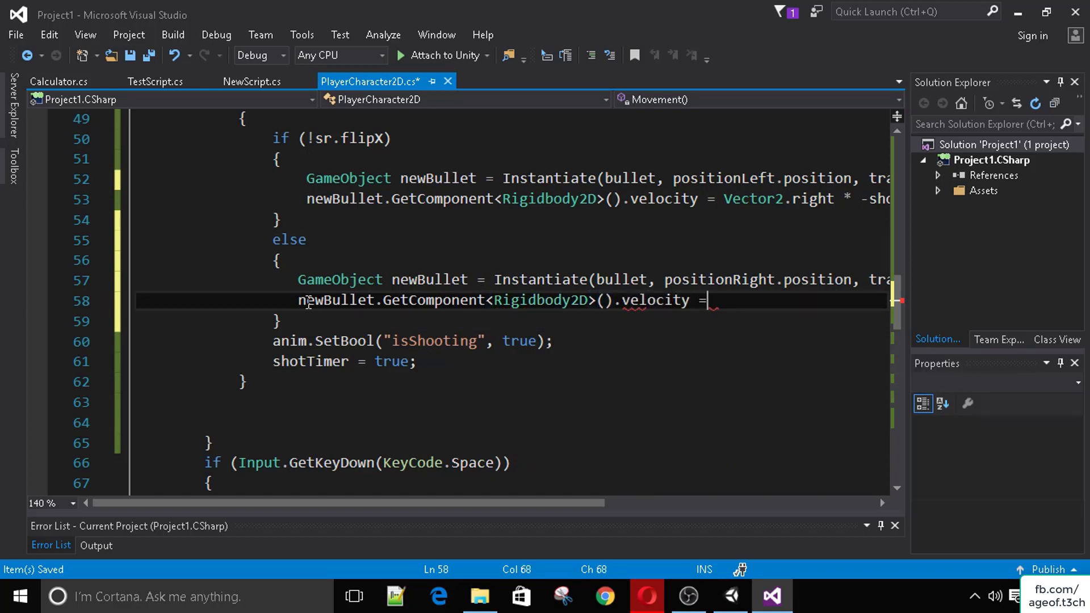
text( Vector2.rig)
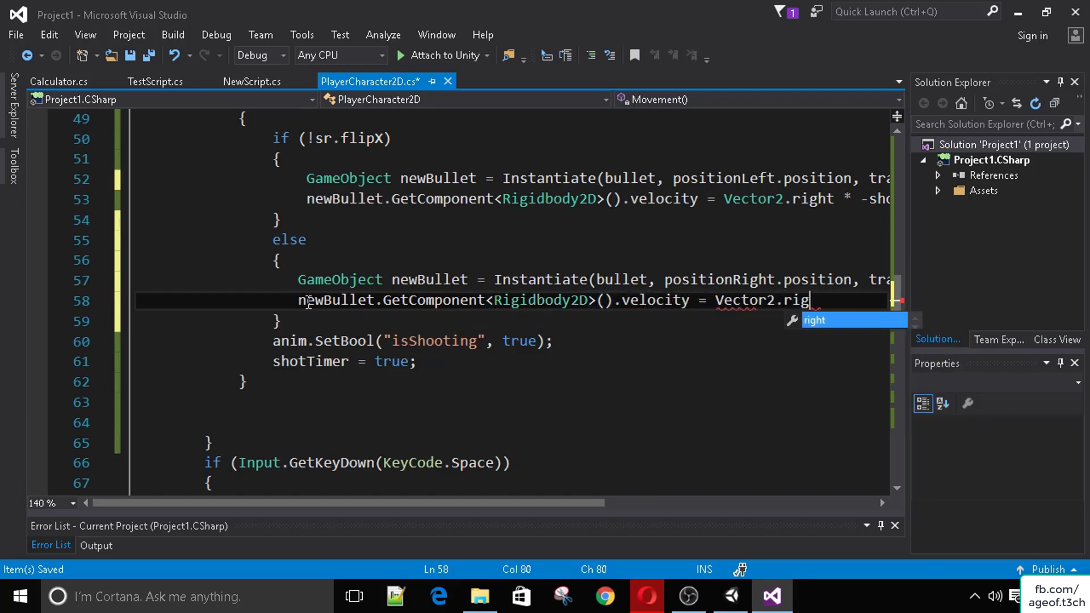
key(Tab)
text(* shotSpeed;)
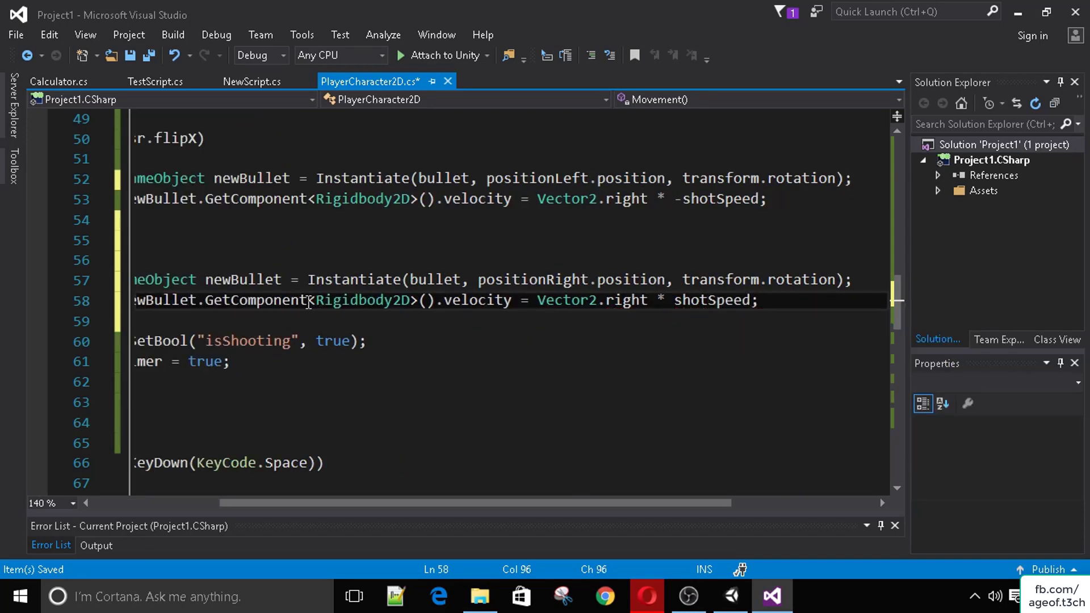
key(ctrl+s)
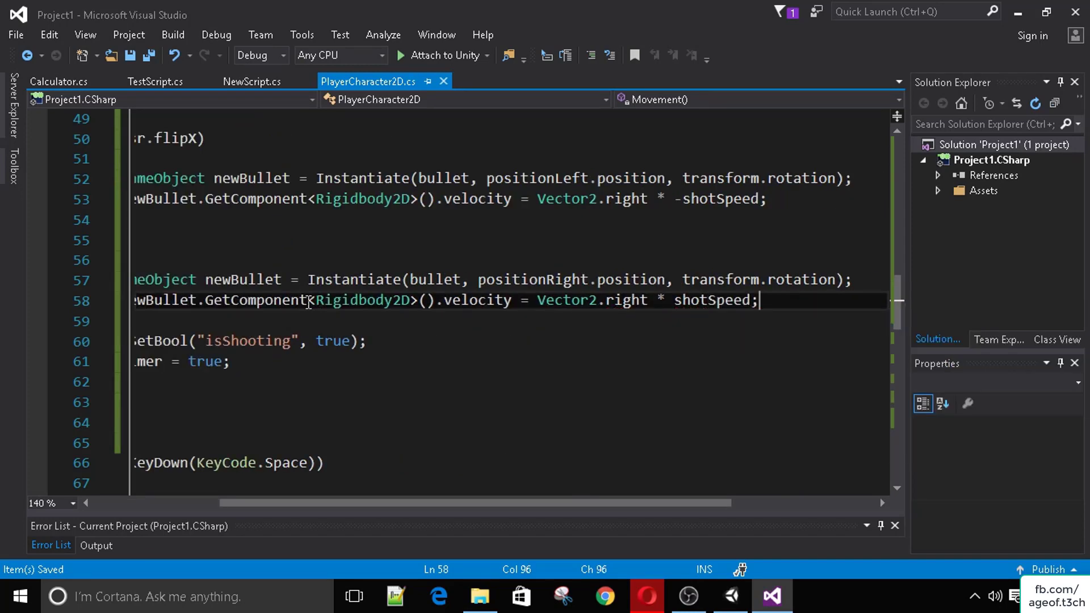
Step: Switch to Unity and set the Character's Shot Speed to 5 in its Player Character 2D script component
click(731, 596)
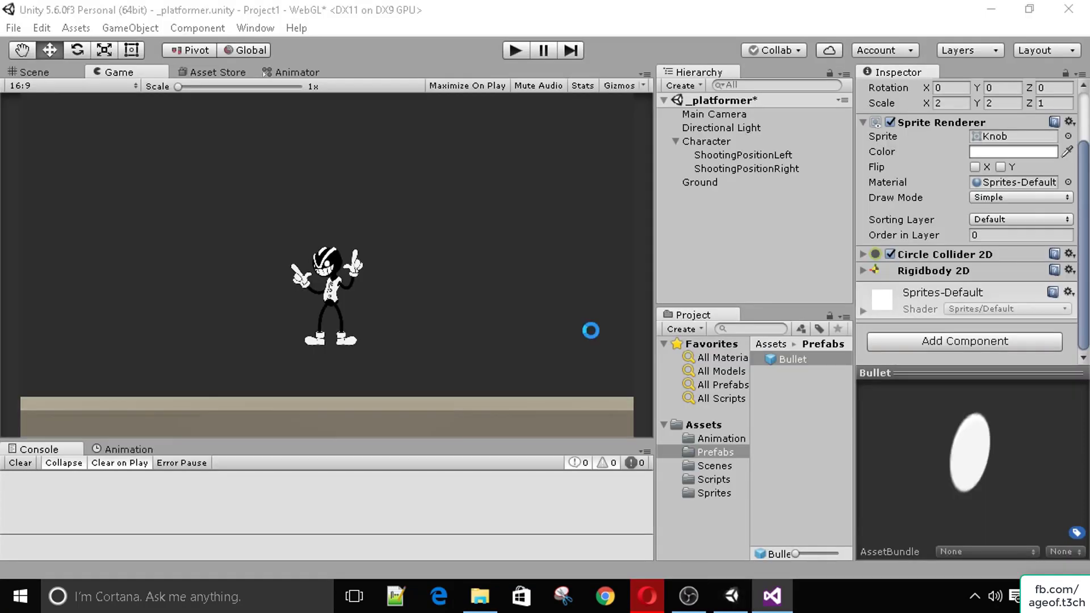
click(744, 141)
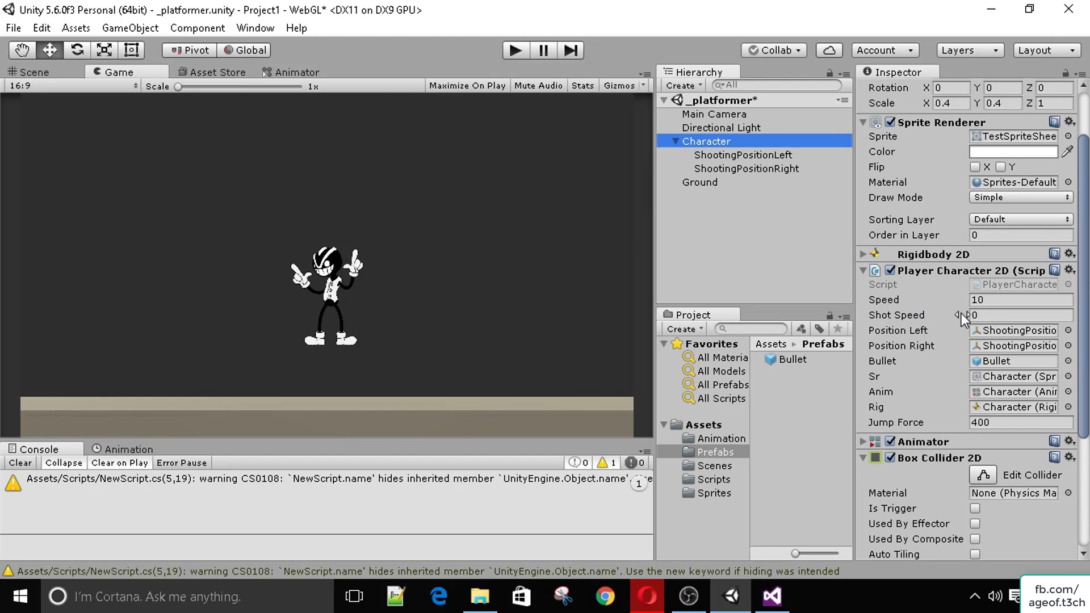
click(967, 315)
drag(988, 314, 1000, 315)
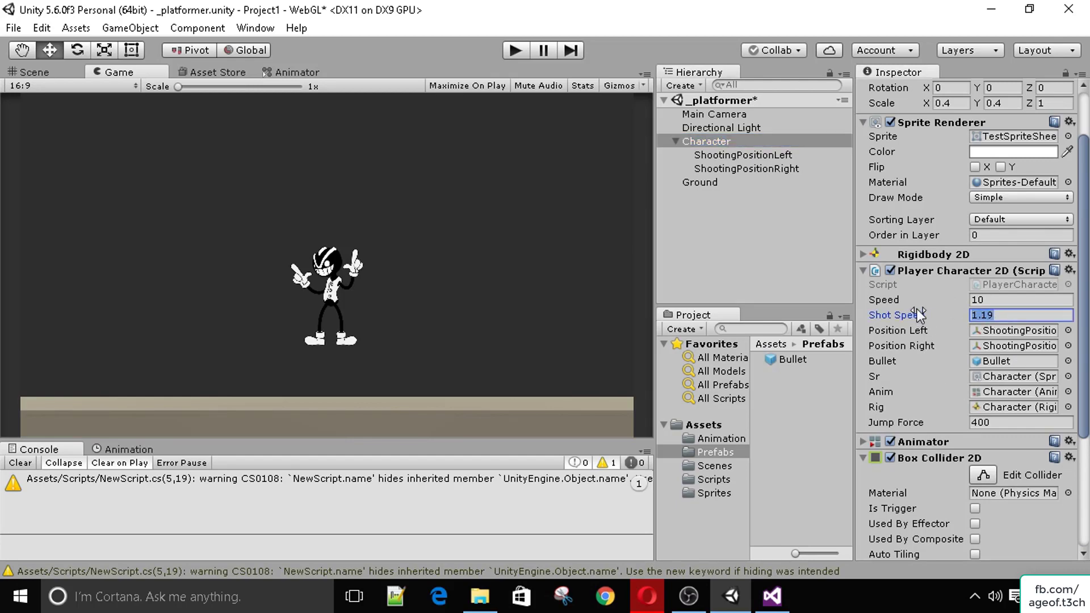
Step: Run the game and shoot bullets while facing left and right to check their speed and direction
click(514, 50)
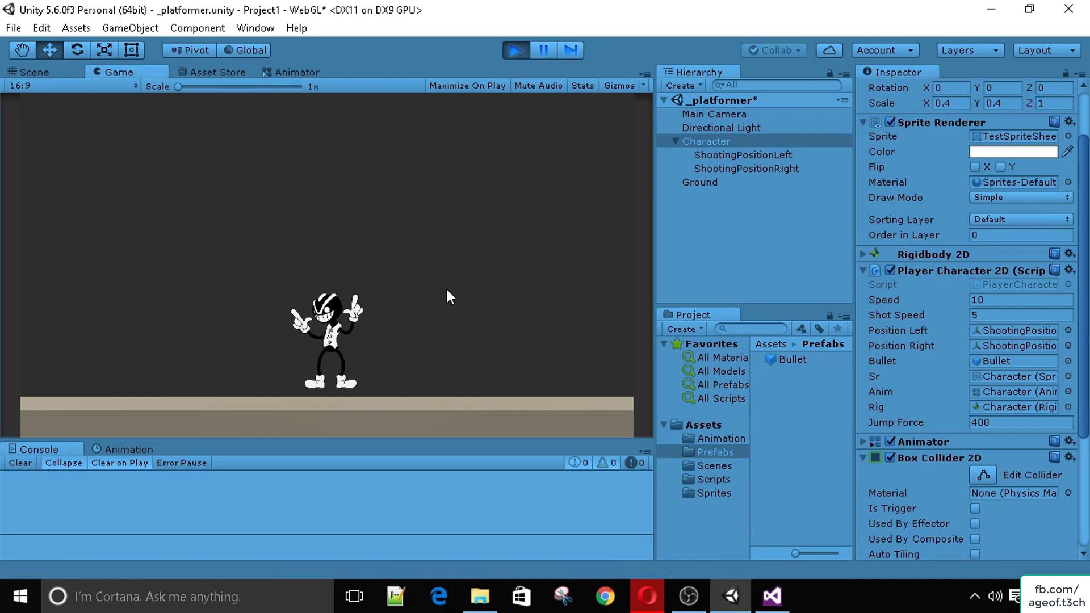
click(248, 333)
key(Left)
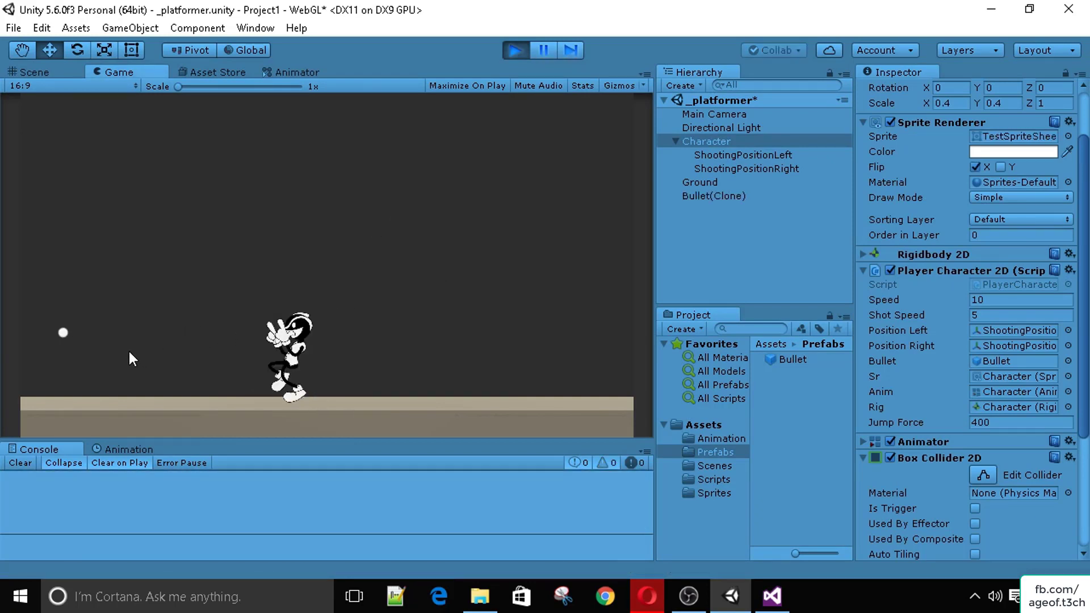
key(Right)
click(341, 373)
click(392, 374)
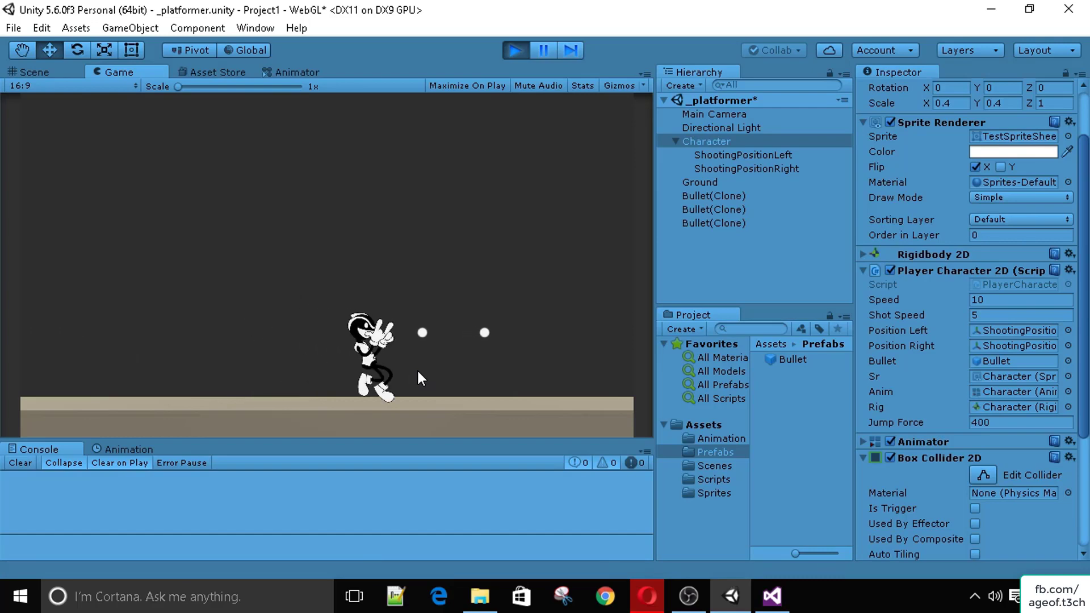
Step: Stop the game, set the Character's Shot Speed to 15, and run the game again
click(515, 50)
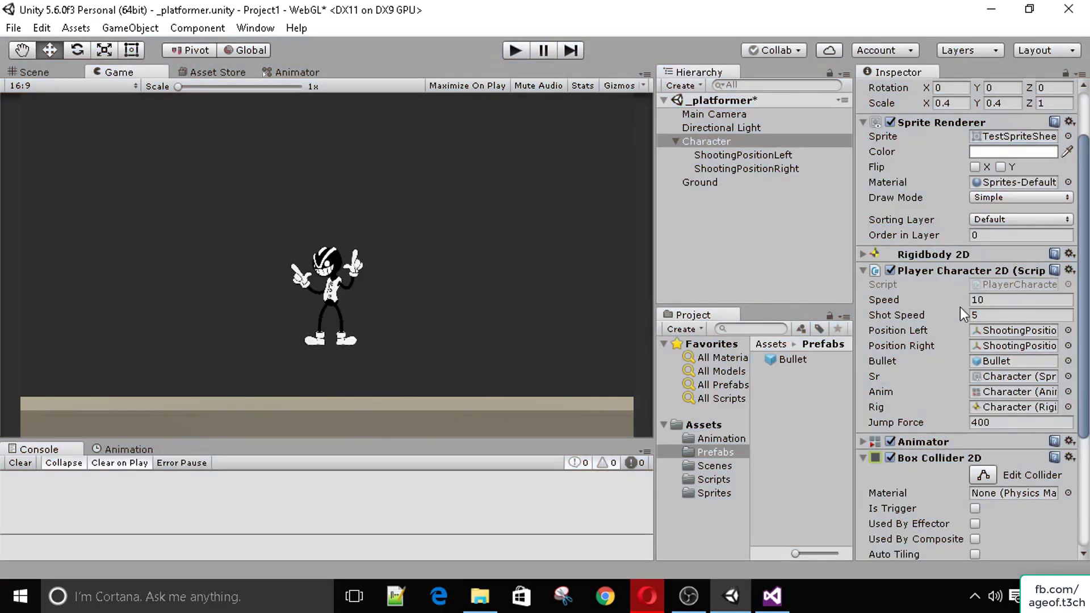
click(952, 316)
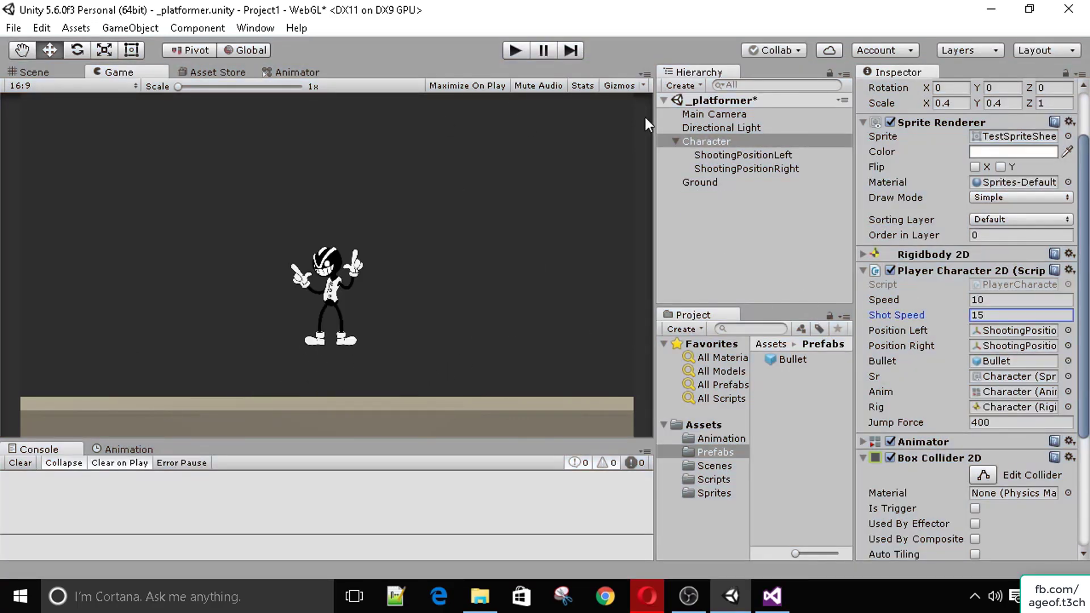
key(ctrl+p)
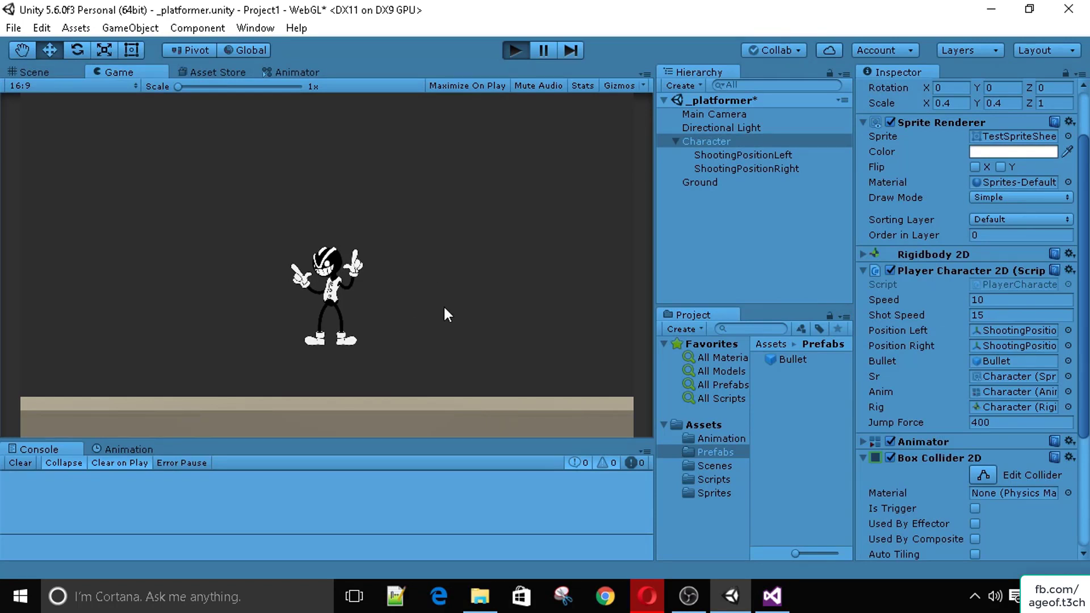
Step: Move the character left and right while firing repeated shots to check the faster bullets in both directions
key(Left)
click(400, 298)
key(Right)
click(406, 338)
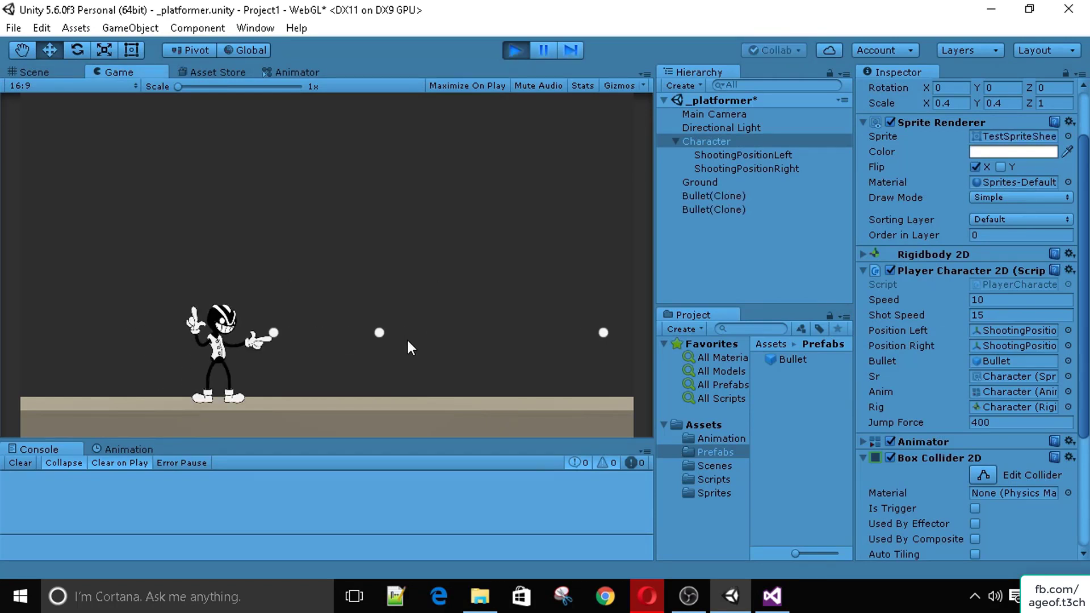
click(434, 332)
click(433, 332)
click(433, 332)
key(Left)
click(284, 347)
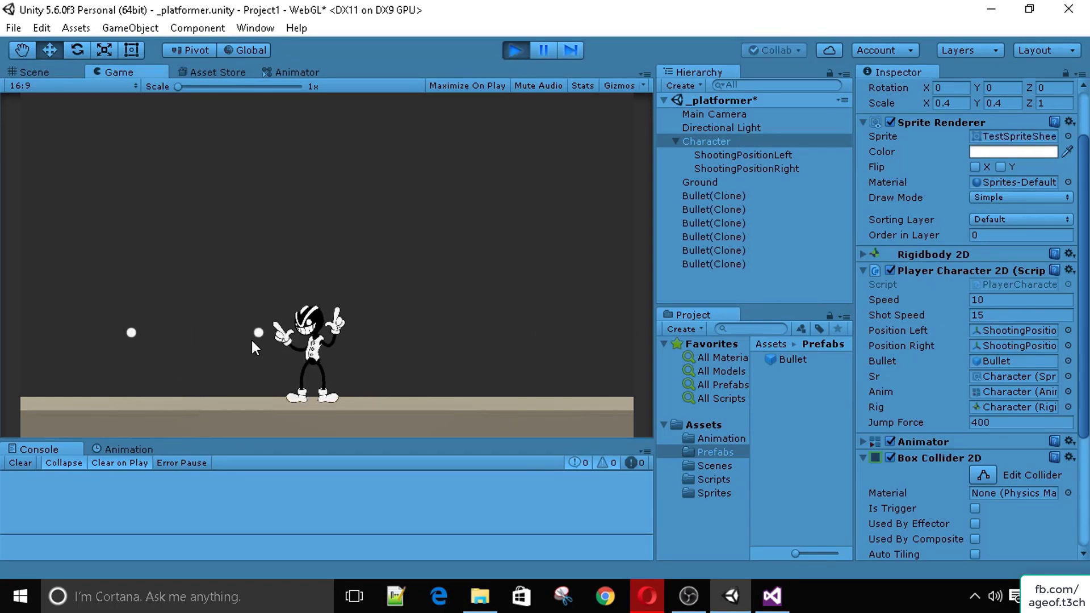
click(263, 330)
key(Left)
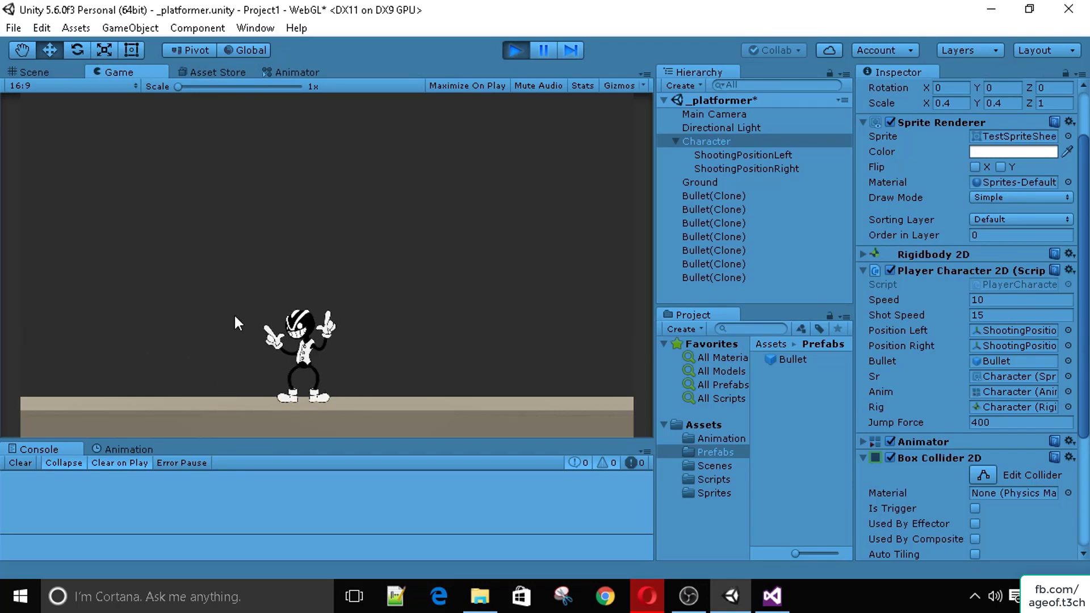
click(233, 316)
click(229, 311)
click(227, 309)
click(223, 305)
click(224, 305)
key(Right)
click(411, 316)
click(412, 316)
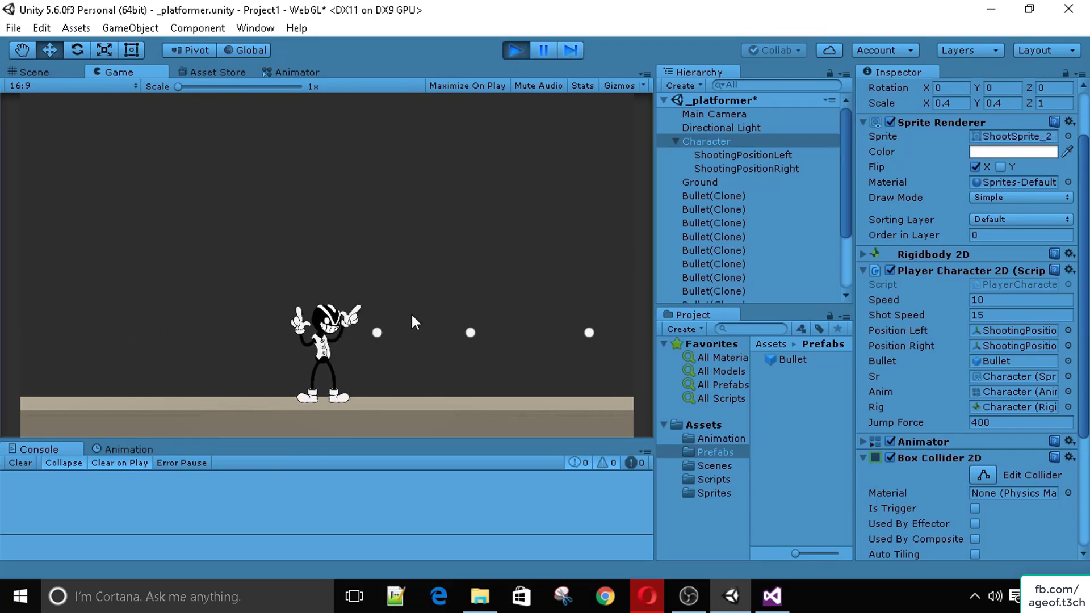
Step: Inspect the Bullet(Clone) objects that remain in the Hierarchy after shooting by selecting individual clones
scroll(734, 196, down, 3)
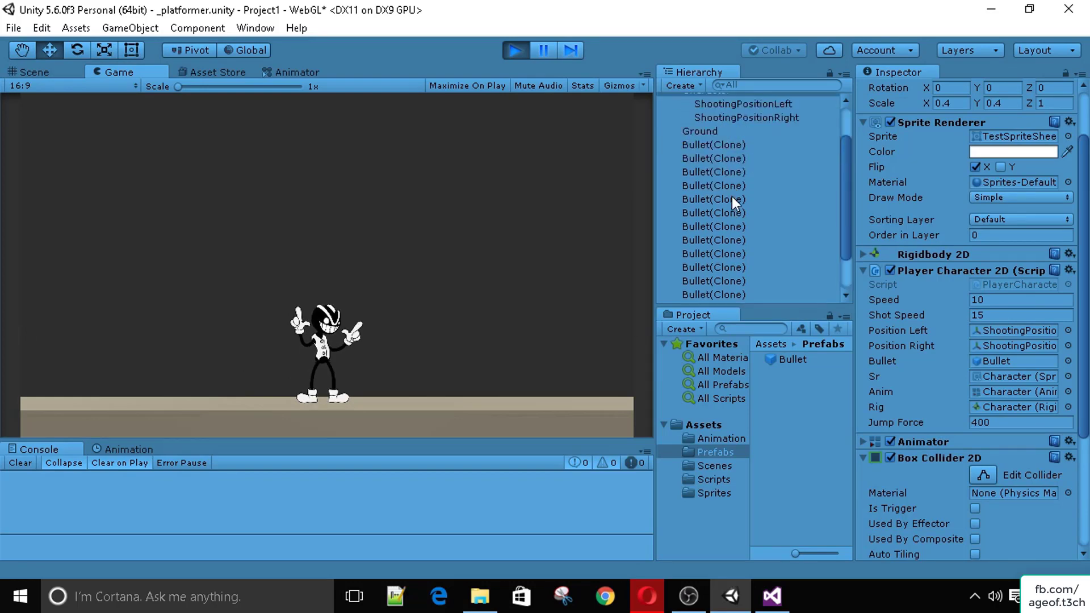
click(722, 188)
click(721, 287)
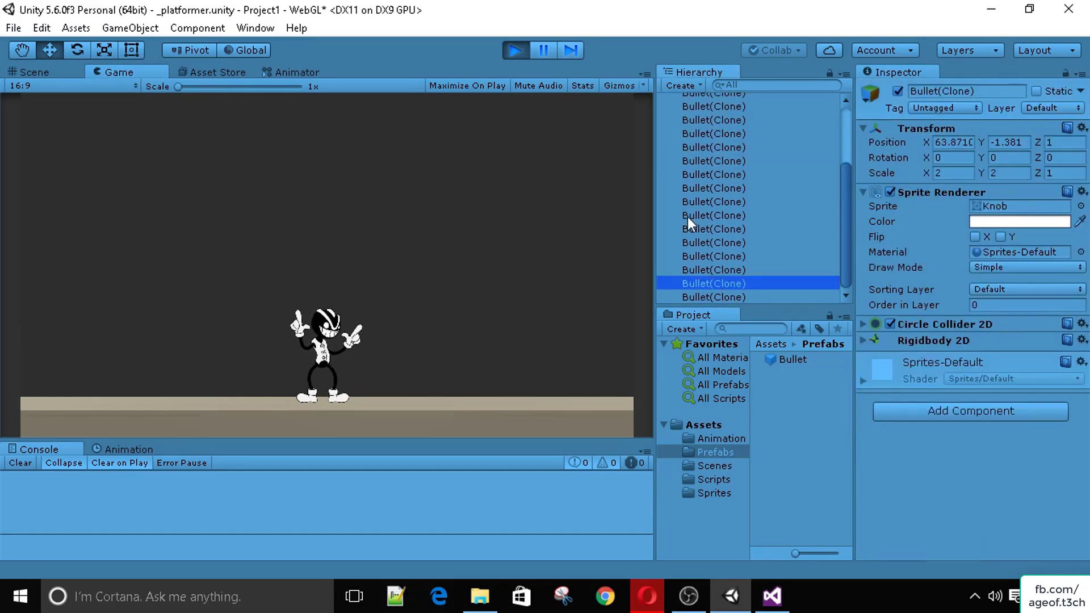
Step: Frame one of the Bullet(Clone) objects in the Scene view to follow its flight, and return to the Game view
click(49, 72)
double_click(751, 253)
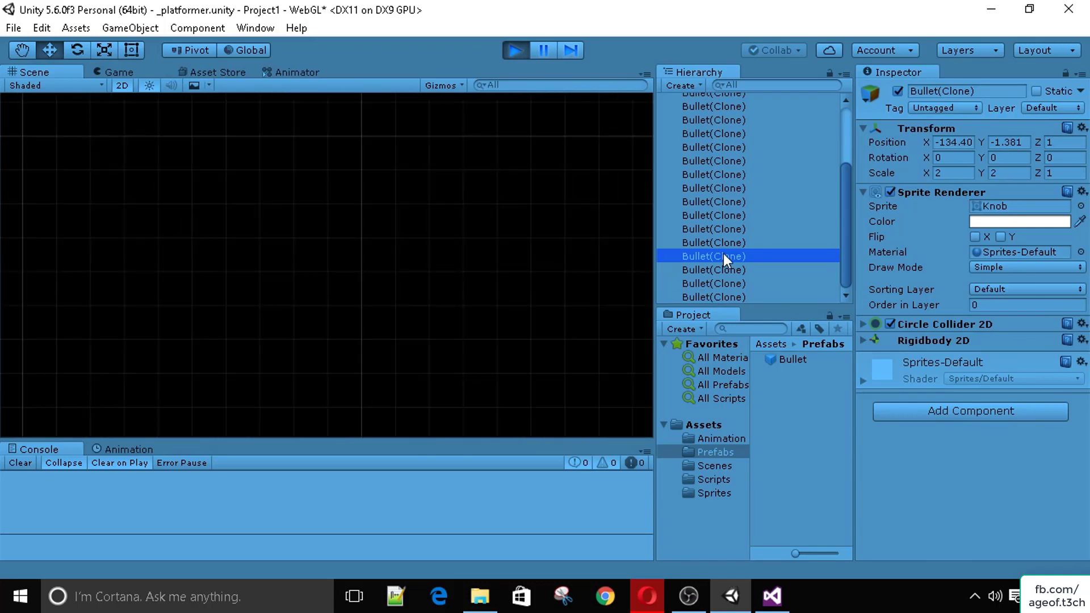
scroll(548, 199, down, 10)
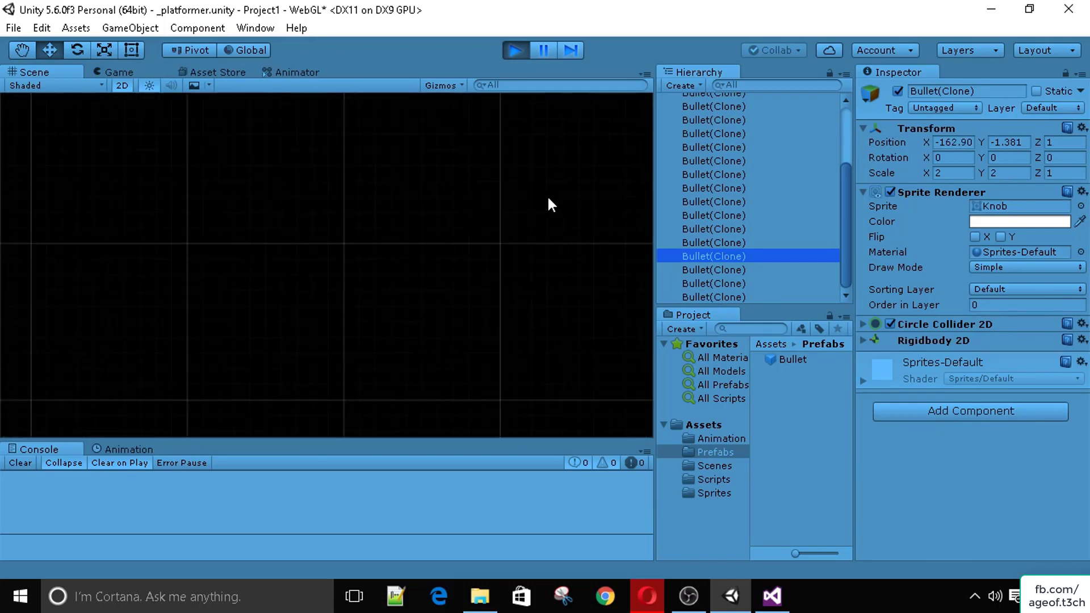
middle_drag(548, 200, 613, 196)
middle_drag(272, 246, 607, 196)
middle_drag(256, 227, 440, 299)
click(124, 72)
Step: Check the first Bullet(Clone) and the rest of the clones in the Hierarchy, and stop the game
scroll(795, 232, up, 3)
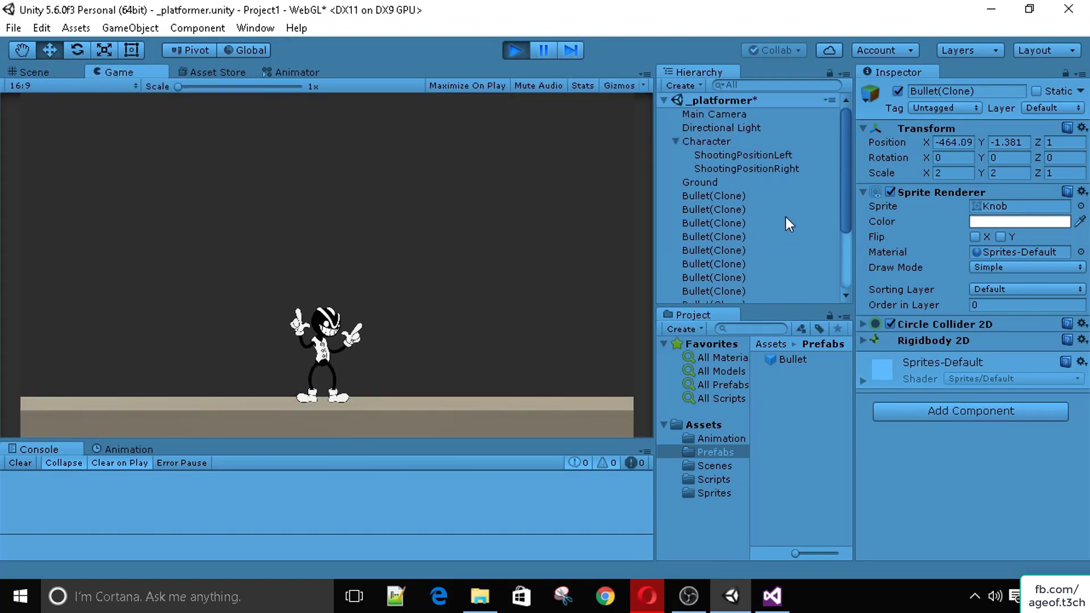
click(738, 195)
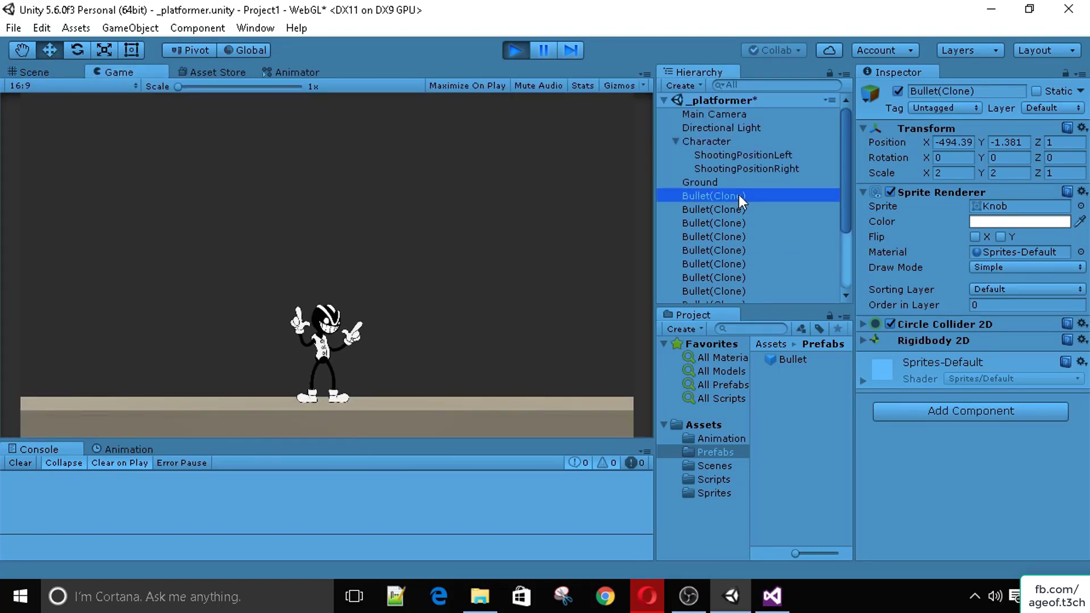
scroll(723, 234, down, 3)
scroll(698, 254, up, 3)
scroll(713, 236, down, 3)
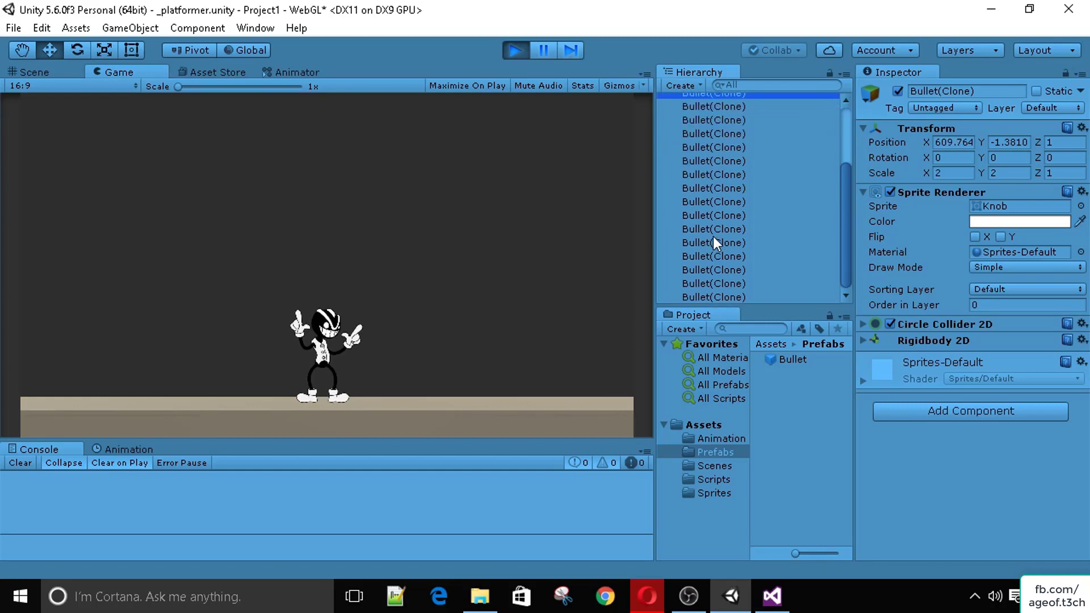
scroll(686, 205, up, 3)
click(515, 52)
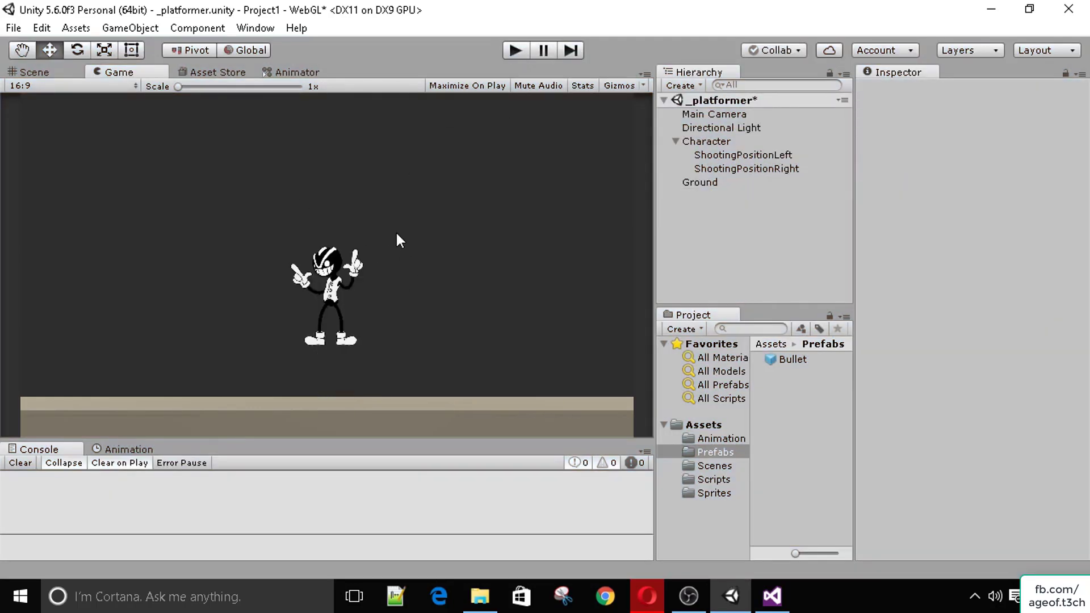
Step: Enlarge the Game view, run the game, and move the character left and right with a jump
drag(261, 438, 279, 462)
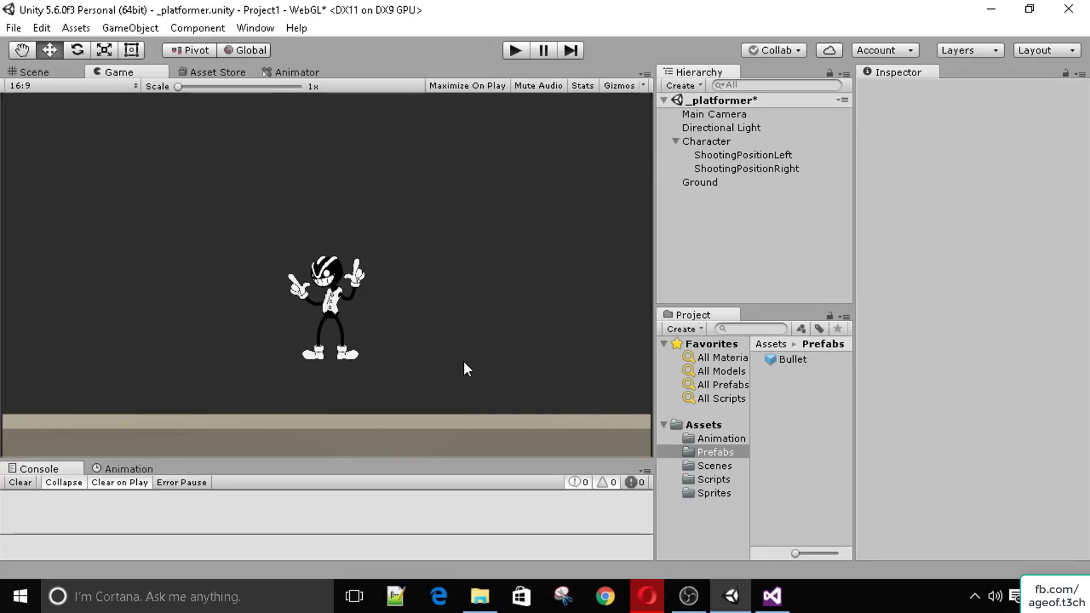
click(515, 49)
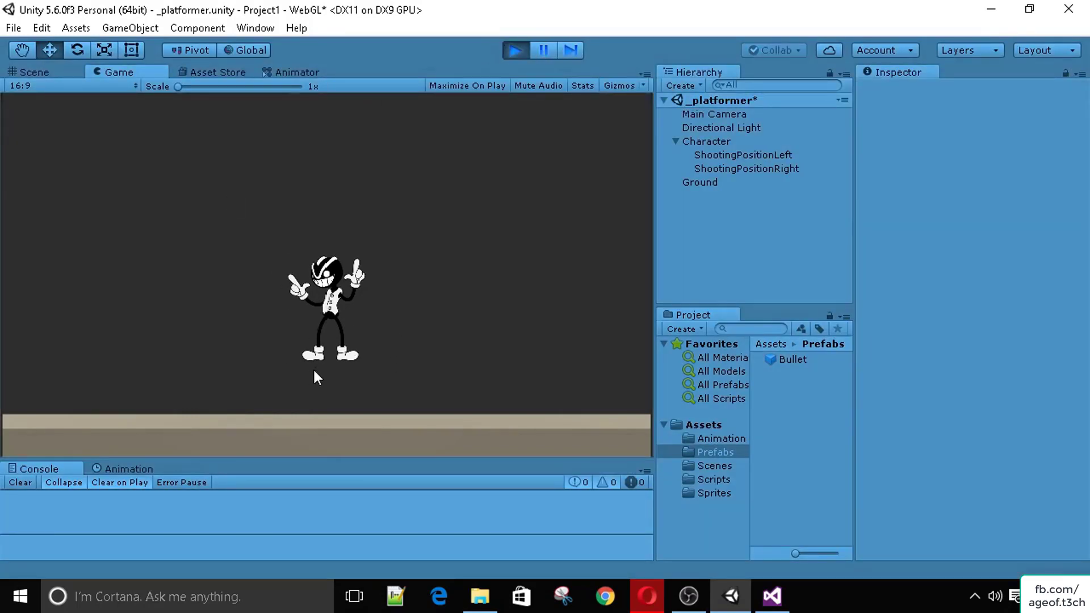
key(a)
key(d)
key(space)
key(a)
key(d)
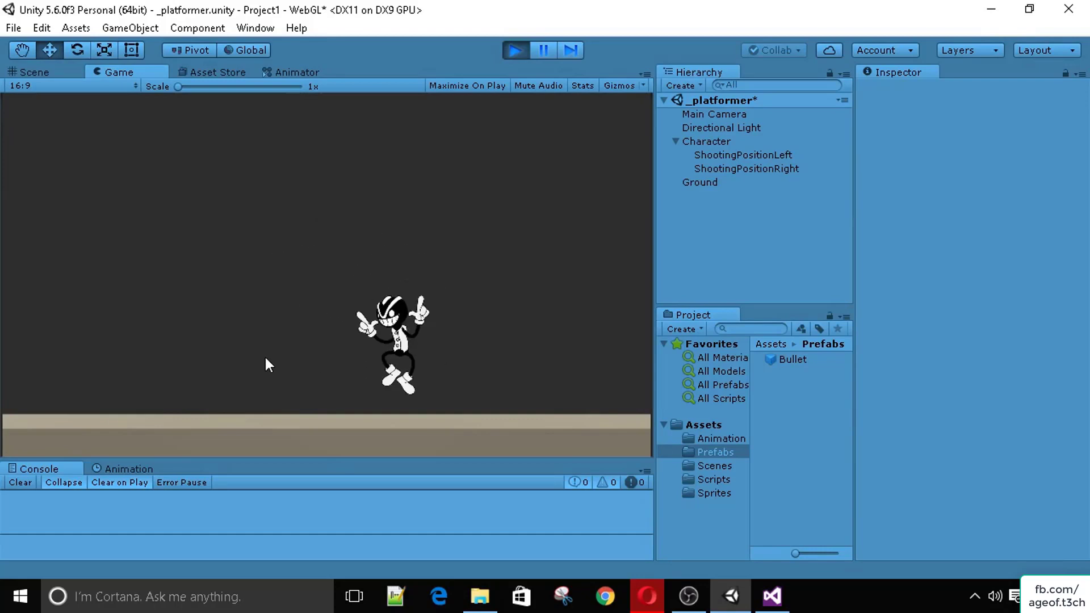
Step: Fire repeated bullets to the left and right, check the Bullet(Clone) objects in the Hierarchy, and stop the game
key(a)
click(264, 357)
key(d)
click(487, 376)
key(a)
click(286, 346)
click(285, 344)
click(286, 345)
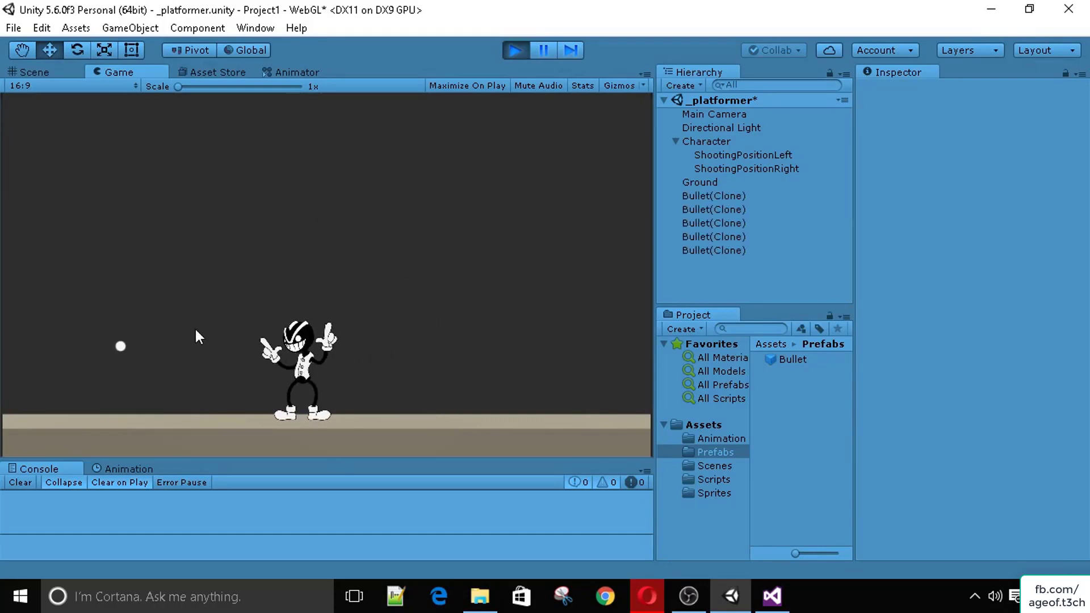
click(195, 327)
click(195, 328)
click(195, 328)
click(195, 327)
click(195, 327)
click(206, 328)
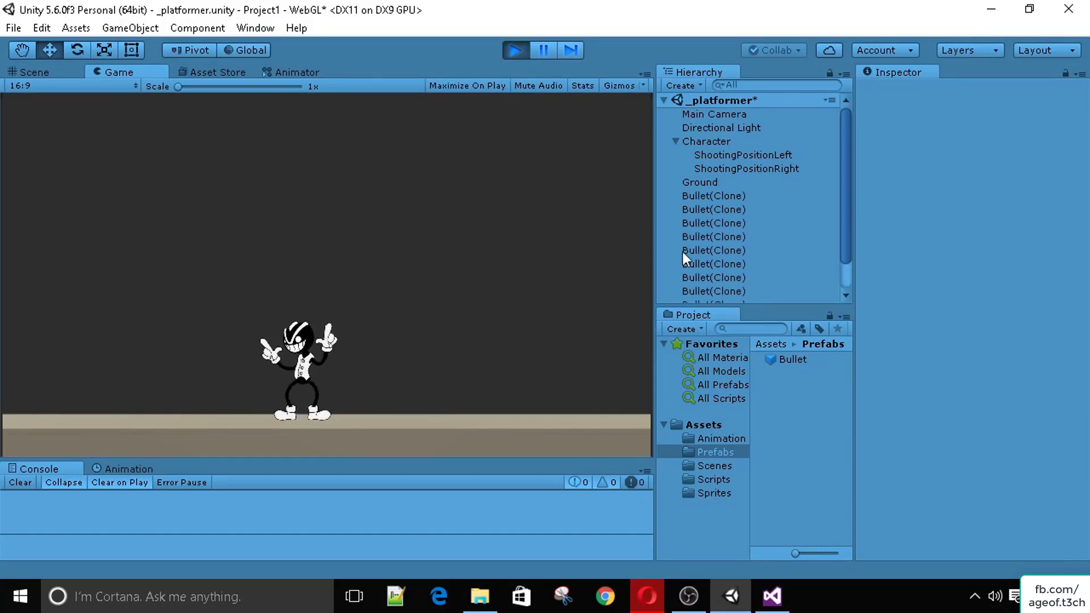
scroll(713, 274, down, 2)
key(ctrl+p)
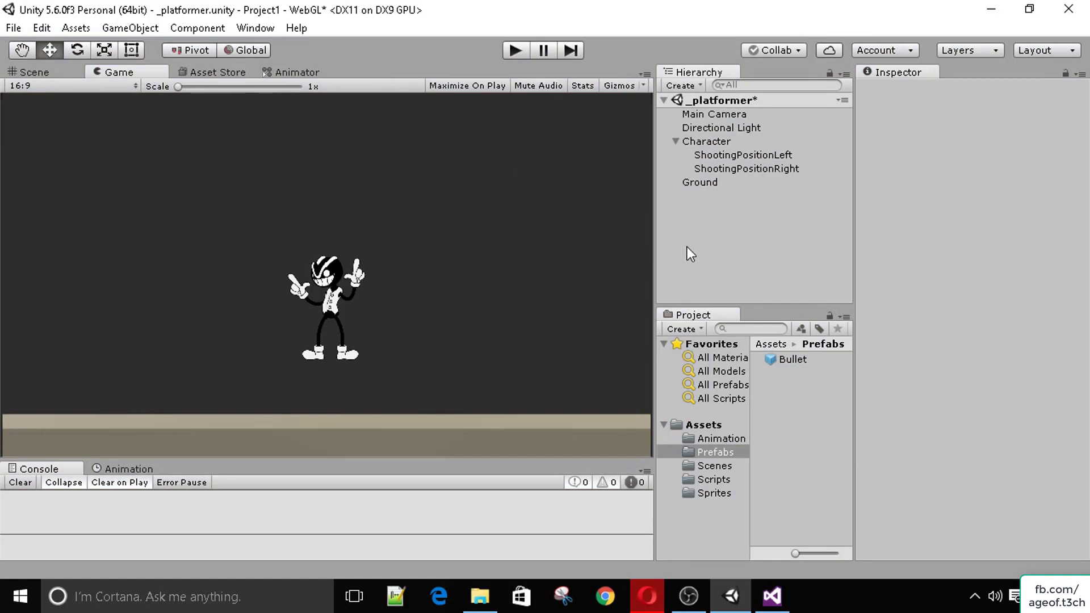
Step: Create a C# script named DestroyTimer in the Scripts folder
click(716, 483)
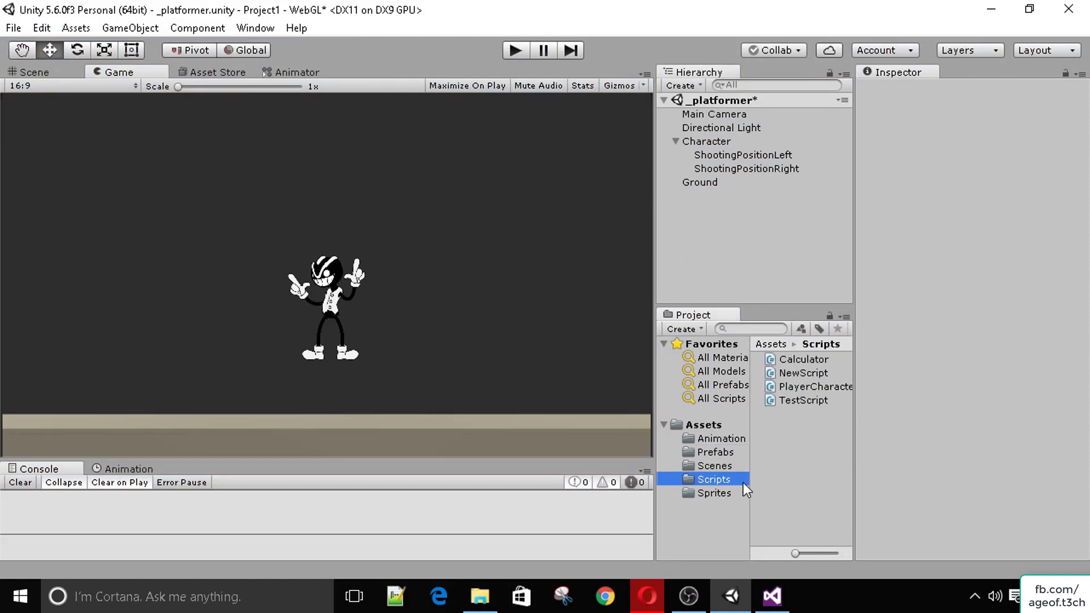
right_click(781, 456)
mouse_move(822, 135)
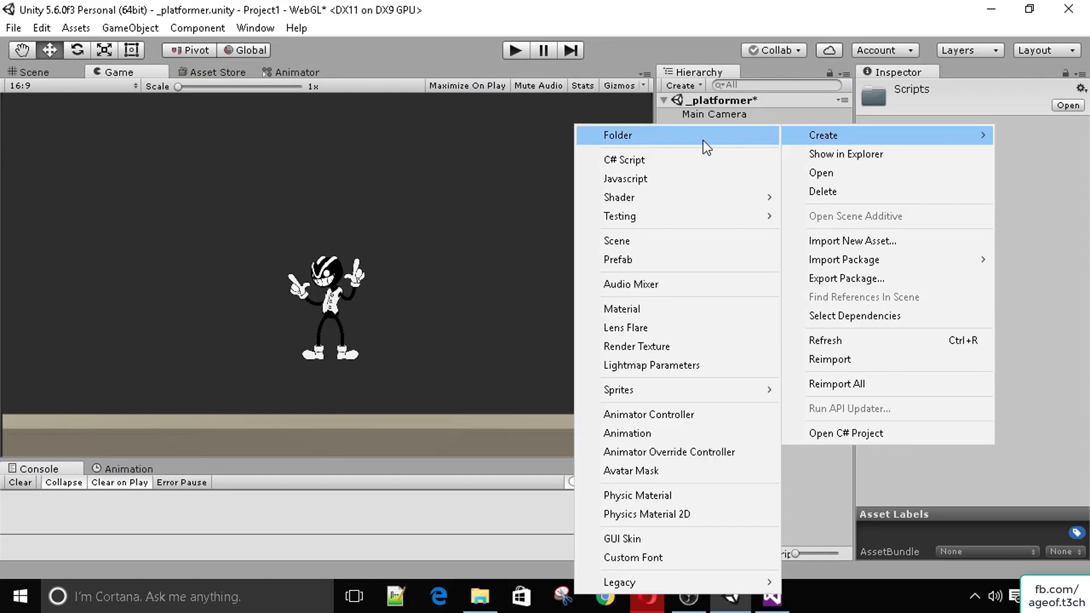
click(687, 161)
text(DestroyTimer)
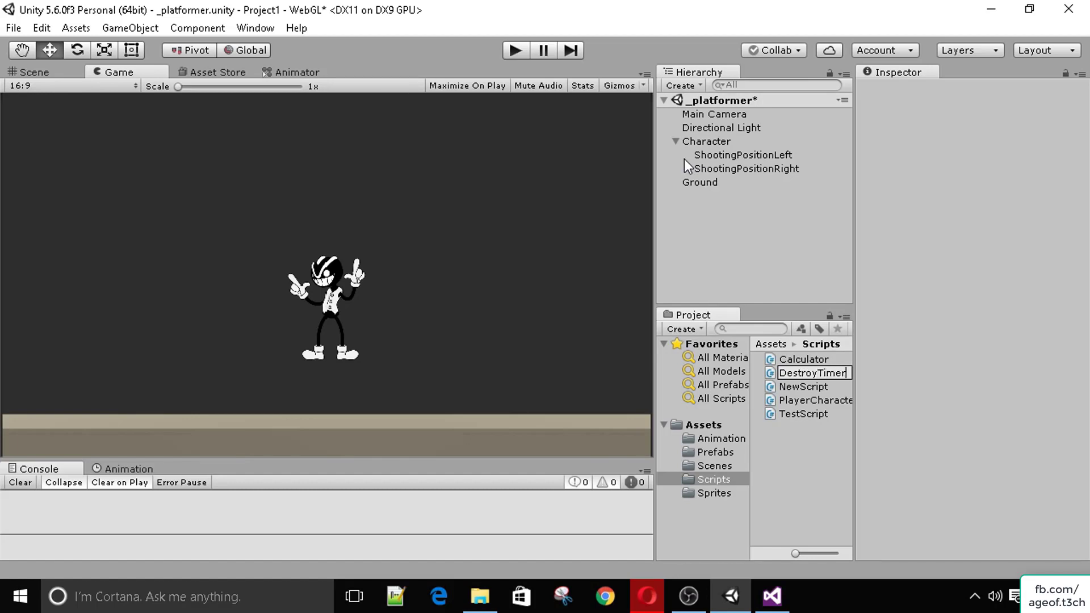
key(Return)
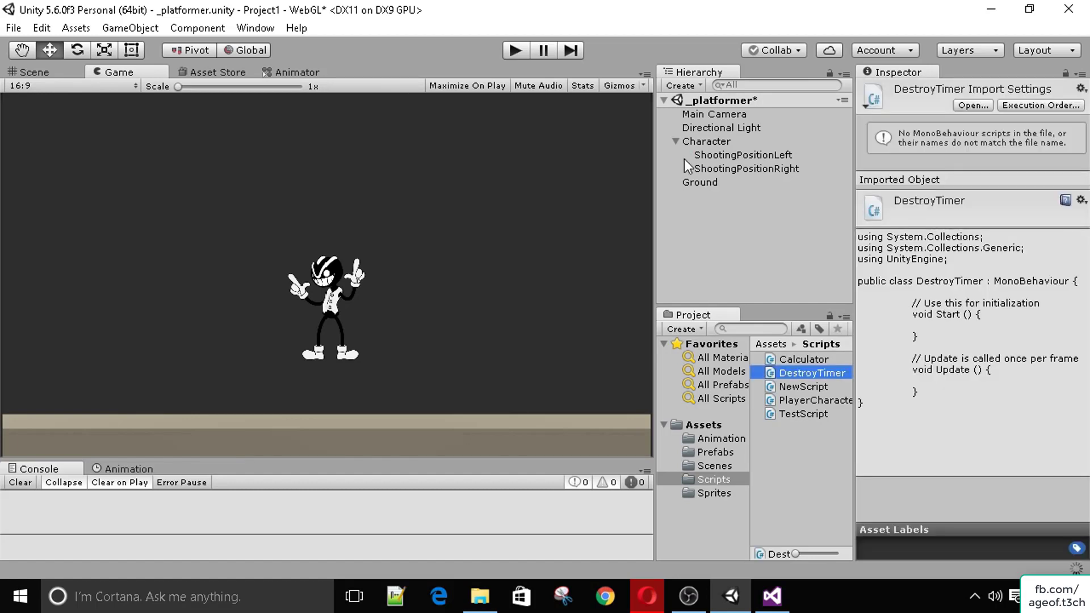
Step: Open the DestroyTimer script and replace its Start method with the declaration "public float timer;"
double_click(791, 372)
click(508, 342)
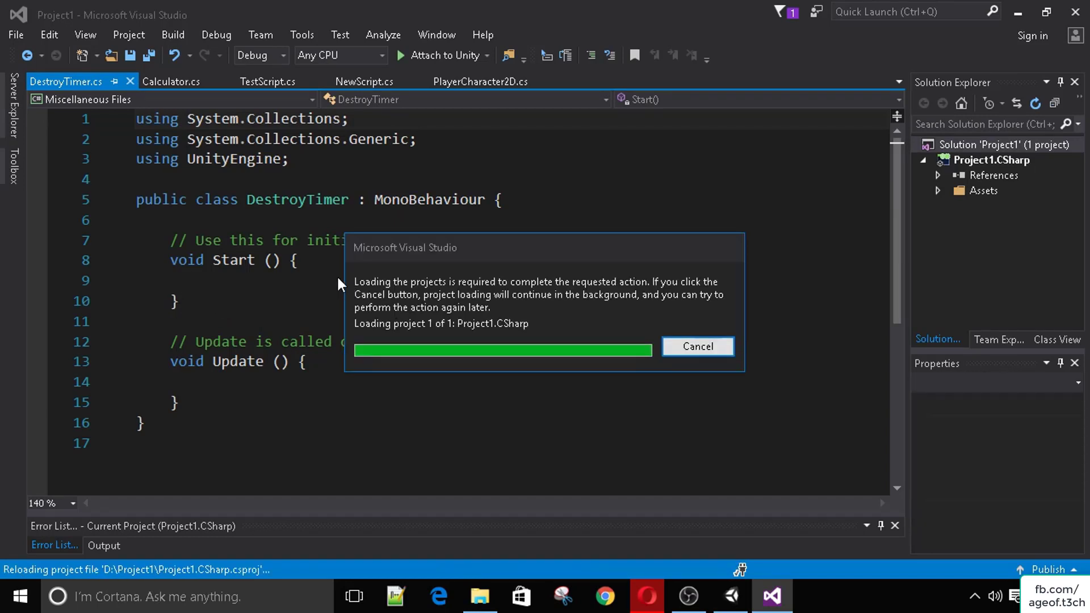
drag(214, 296, 167, 235)
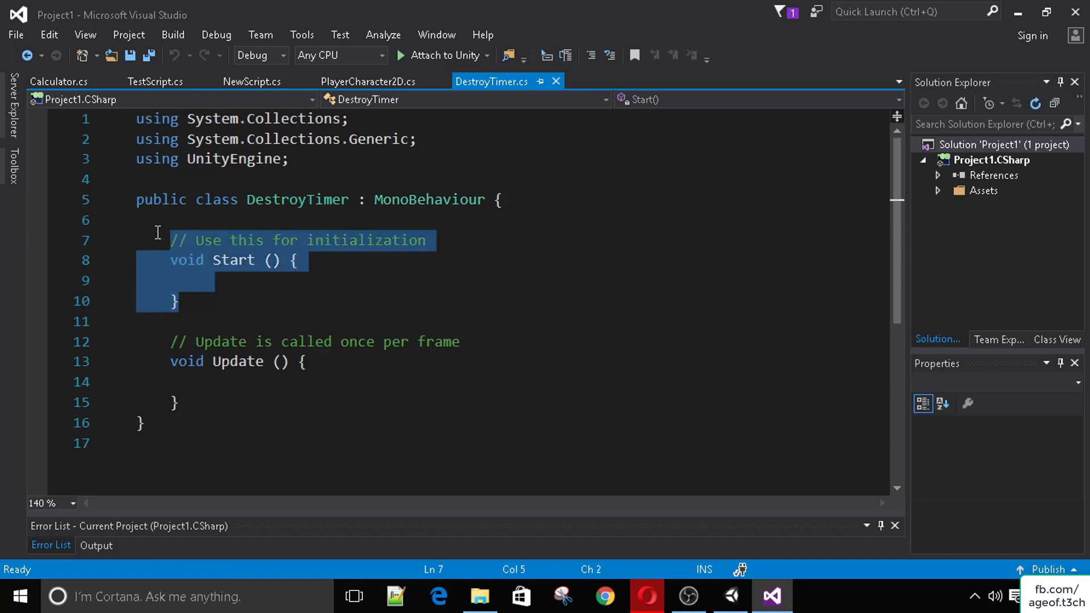
key(Return)
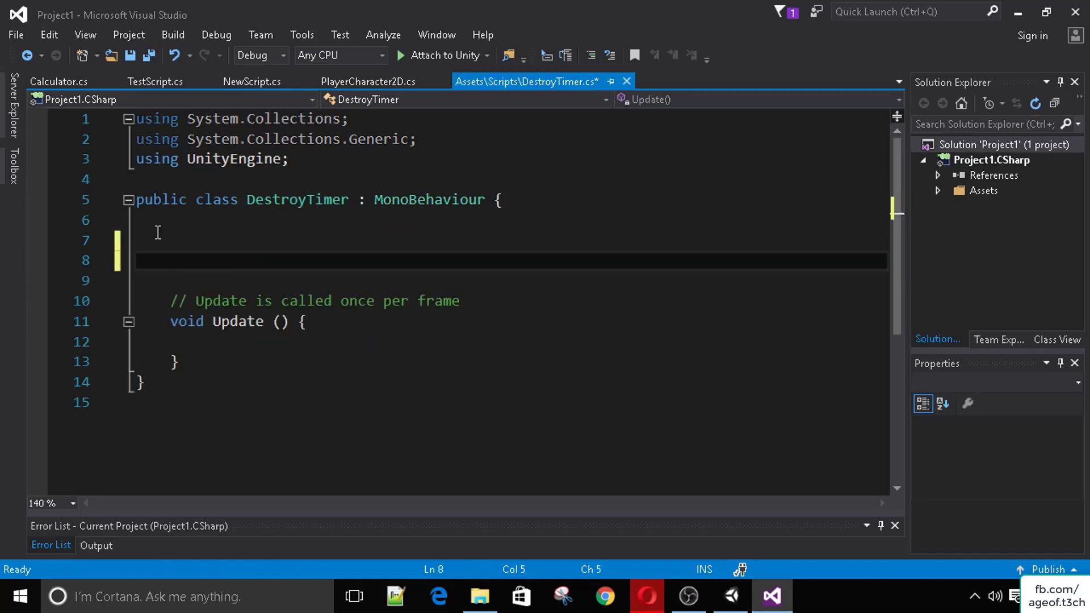
text(public float )
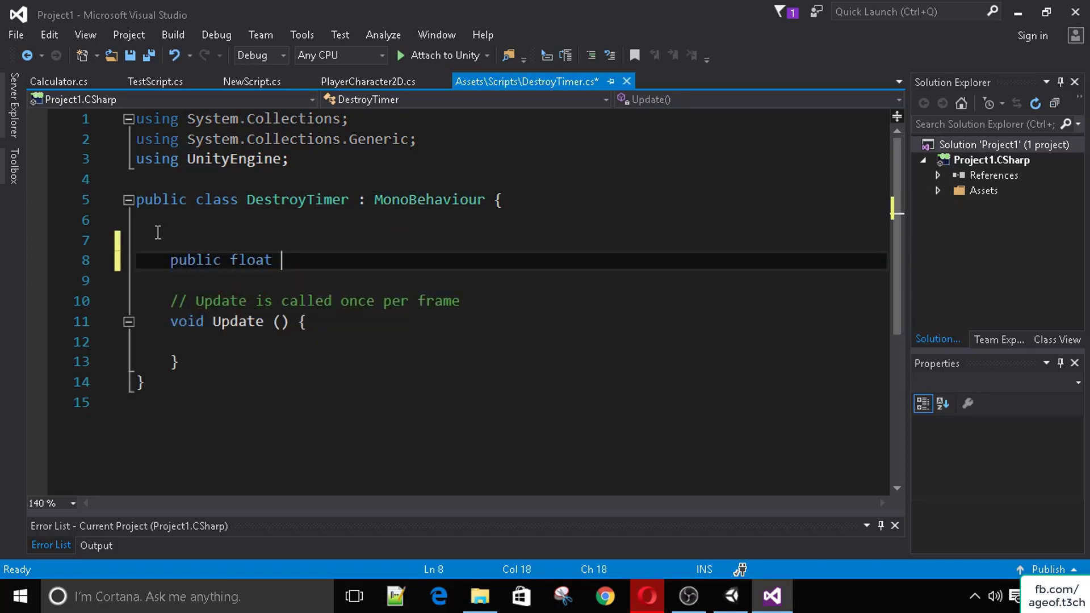
text(timer;)
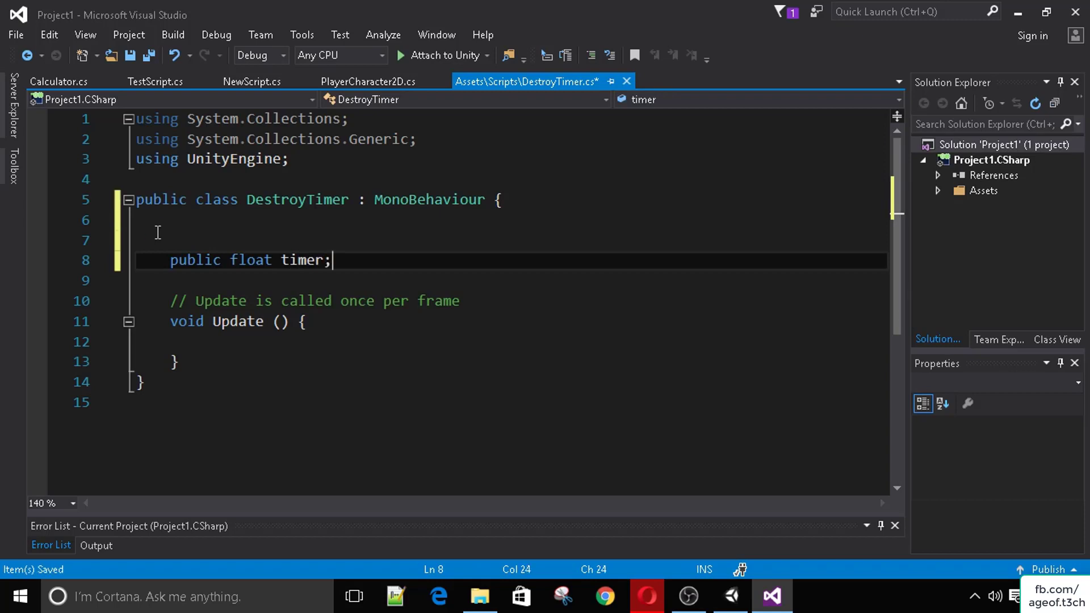
Step: In Update, write "timer -= Time.deltaTime;" followed by "if (timer <= 0)" with "Destroy(gameObject);"
click(226, 340)
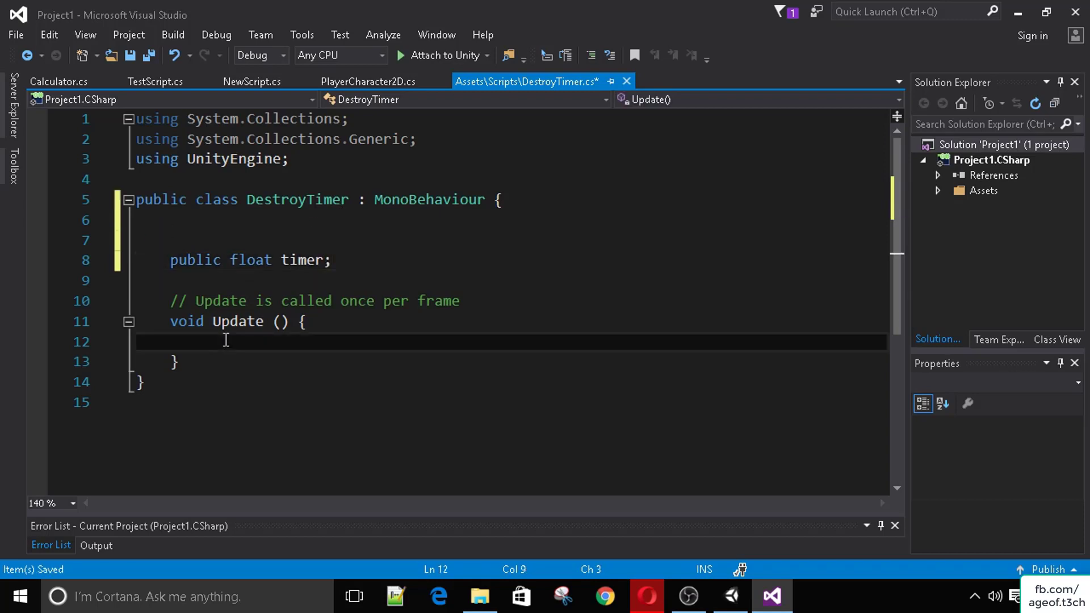
text(timer-)
text(e.deltaTime;)
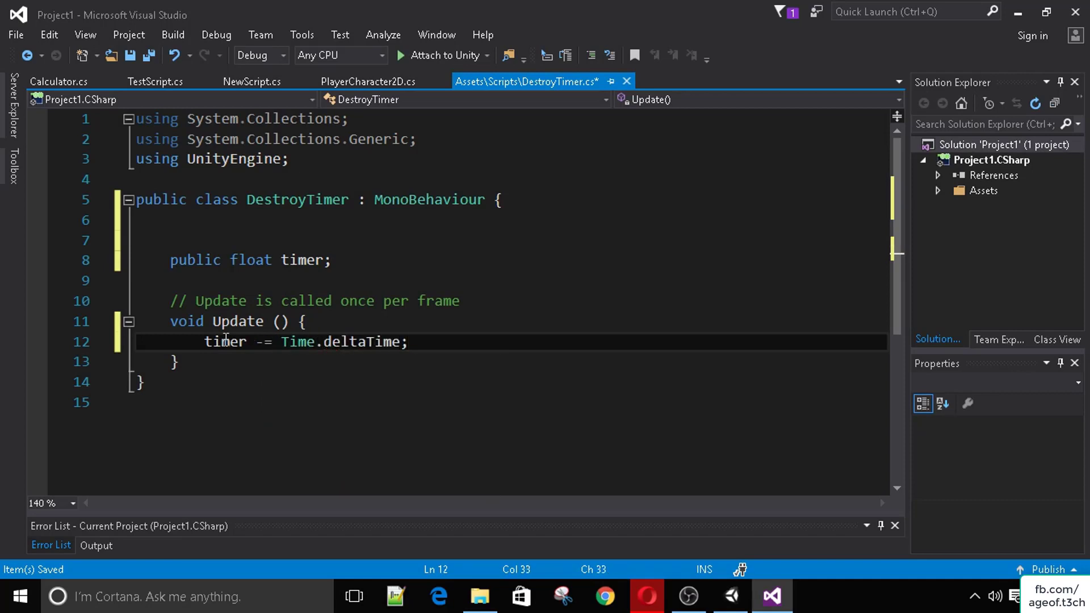
key(Return)
text(if(timer<)
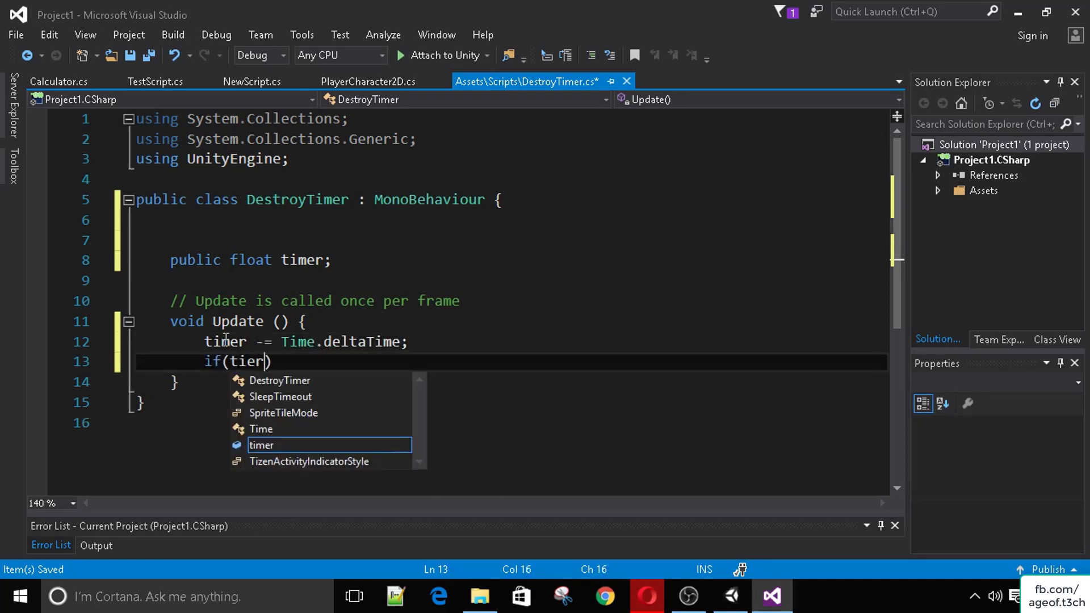
text(=0))
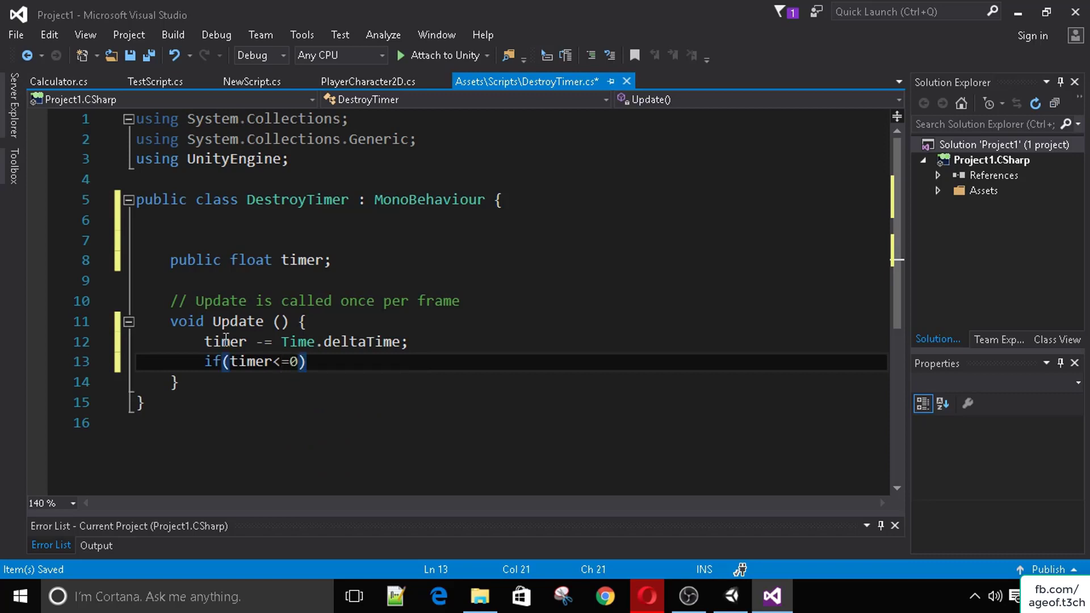
key(Return)
text(Destroy(gameObject)
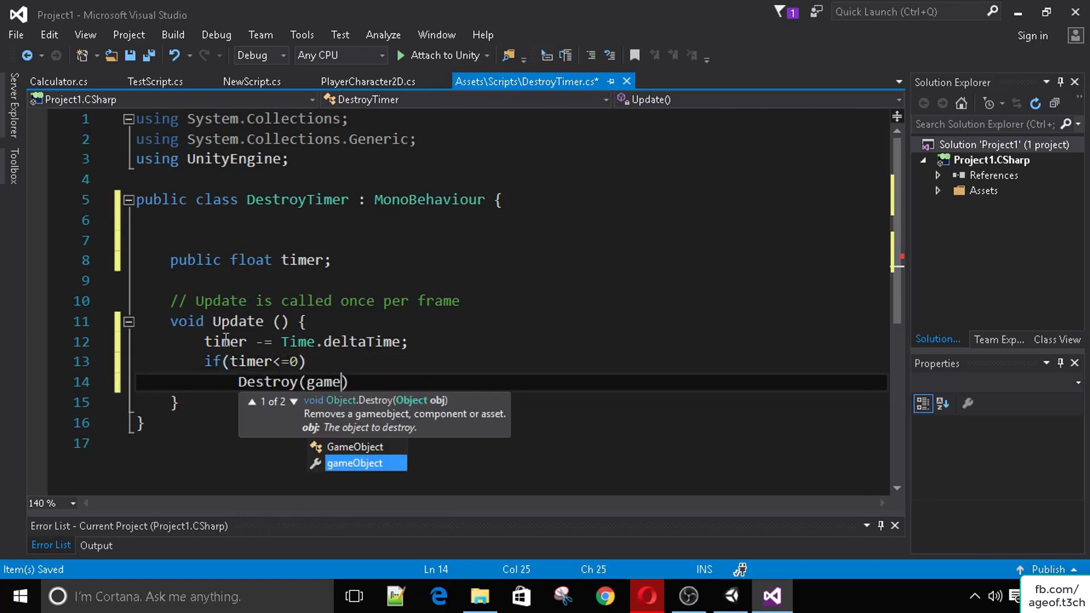
text();)
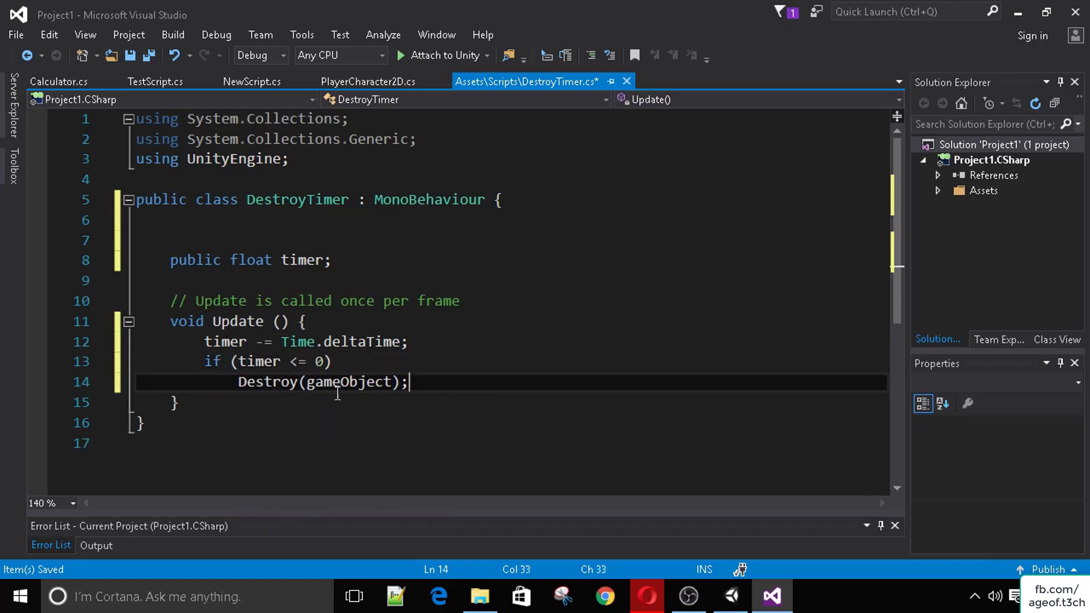
Step: Review the countdown code, close DestroyTimer.cs with its changes saved, and switch back to Unity
drag(235, 388, 446, 395)
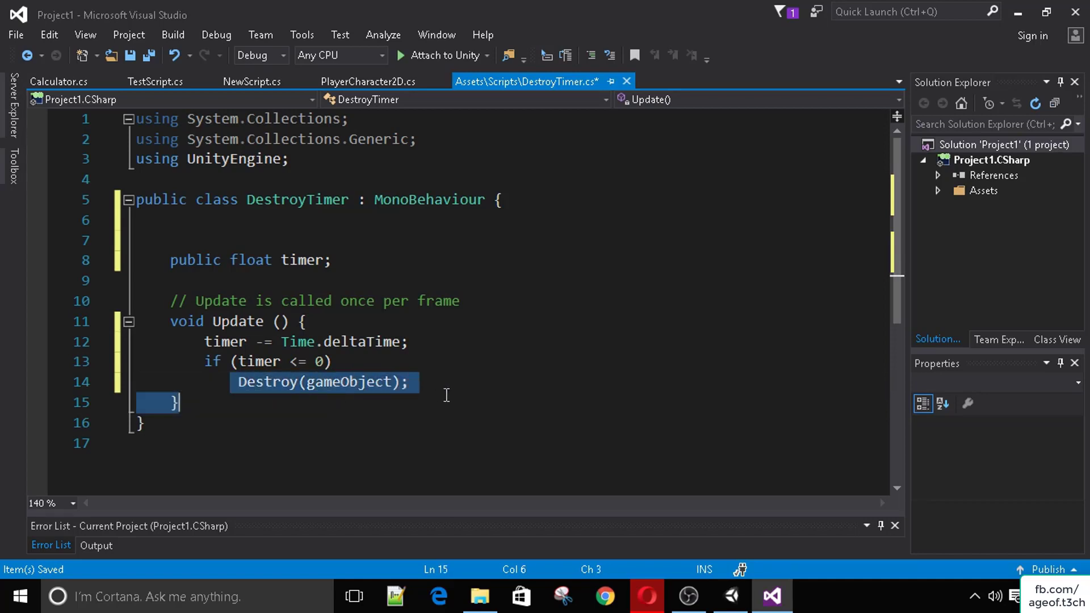
drag(204, 341, 410, 341)
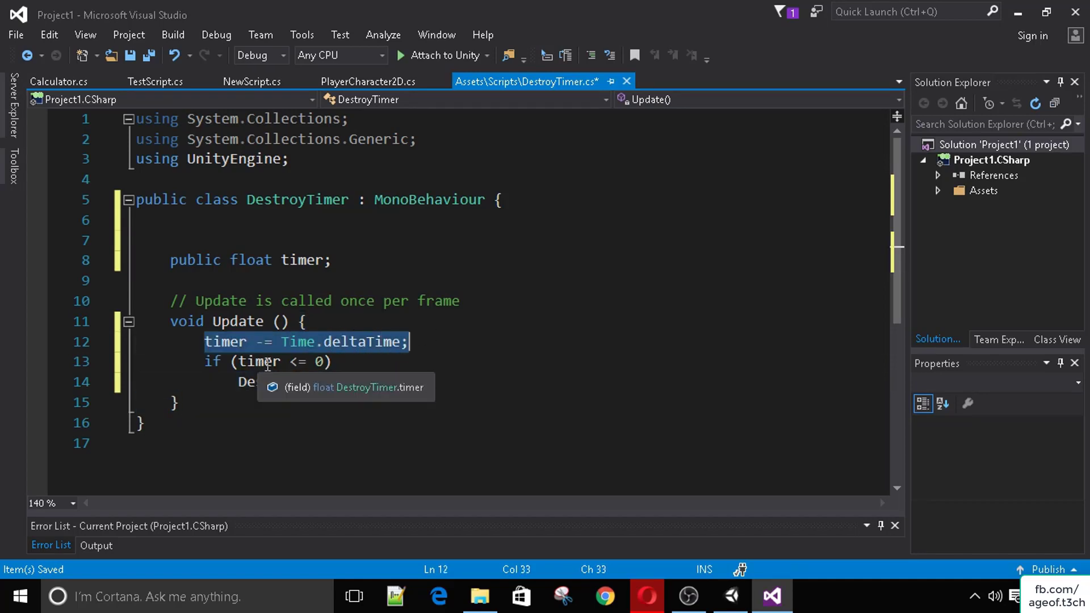
drag(230, 361, 341, 361)
click(341, 361)
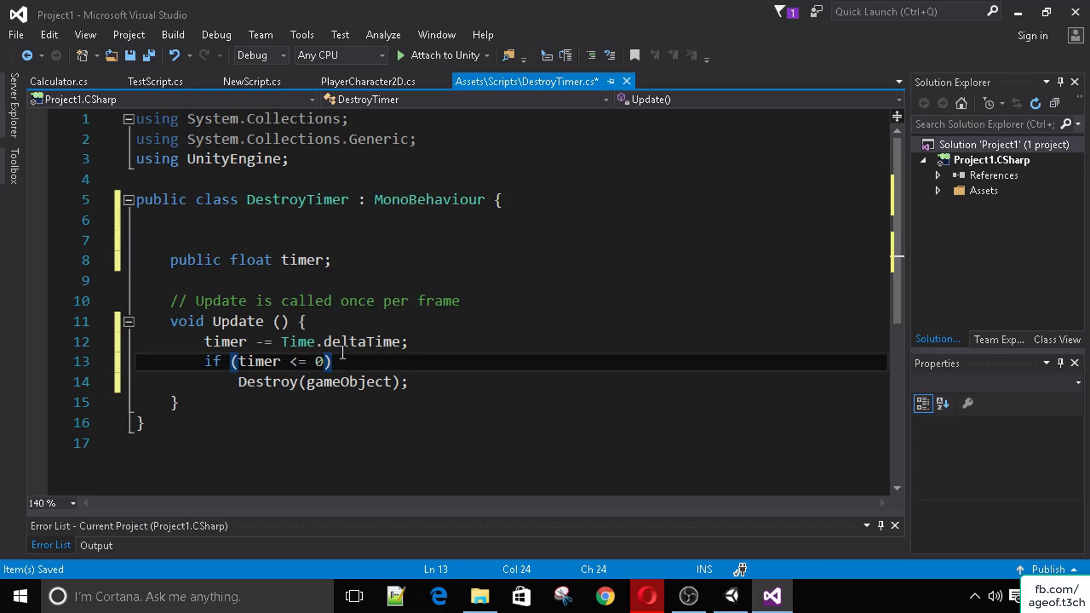
click(626, 82)
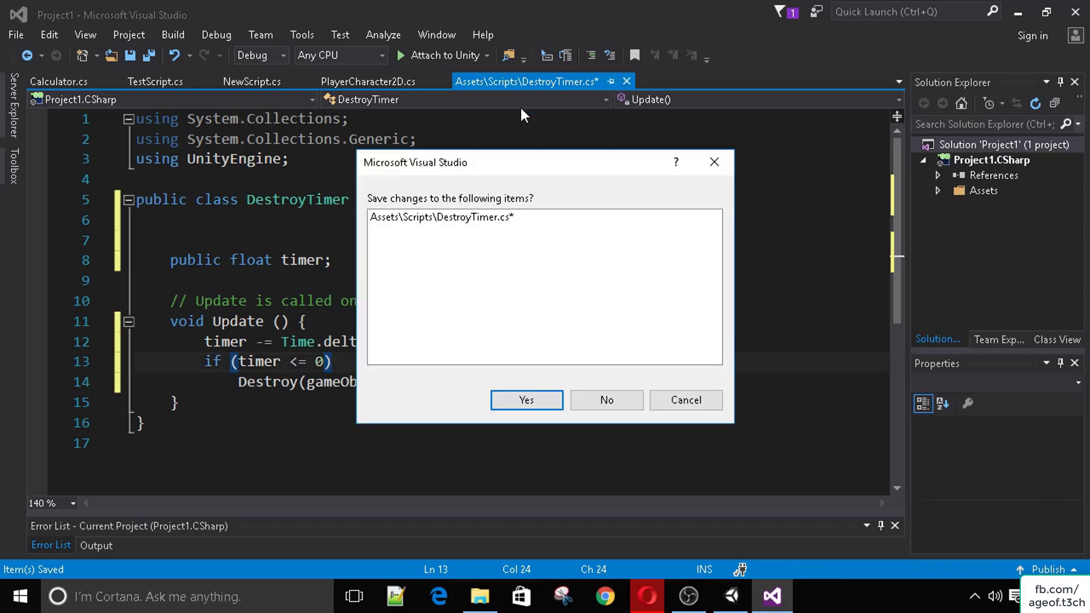
click(536, 406)
click(741, 607)
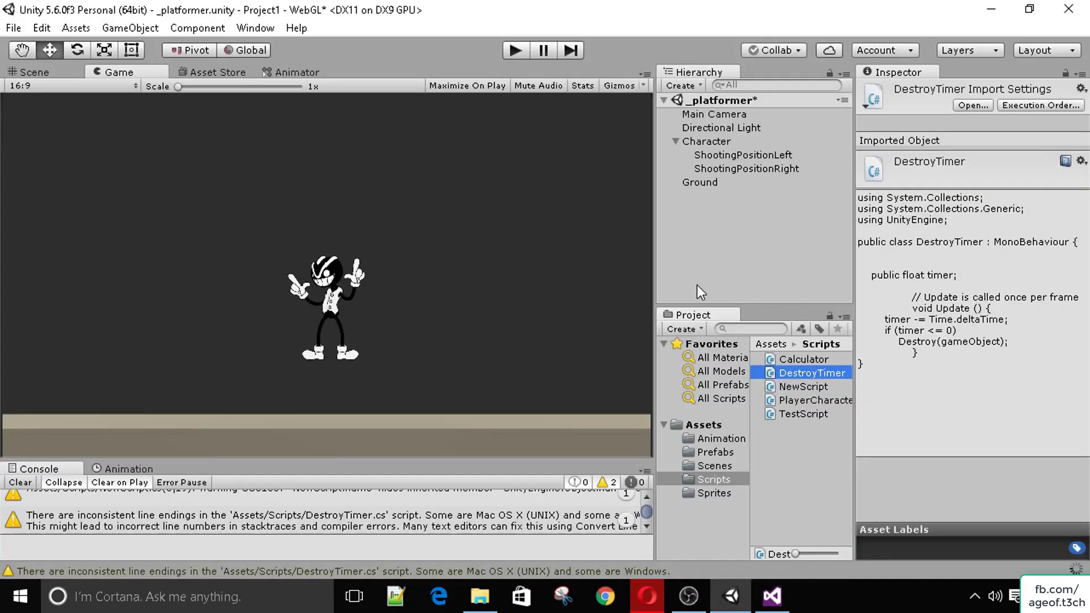
Step: Add the DestroyTimer script to the Bullet prefab and set its Timer to 1
click(709, 451)
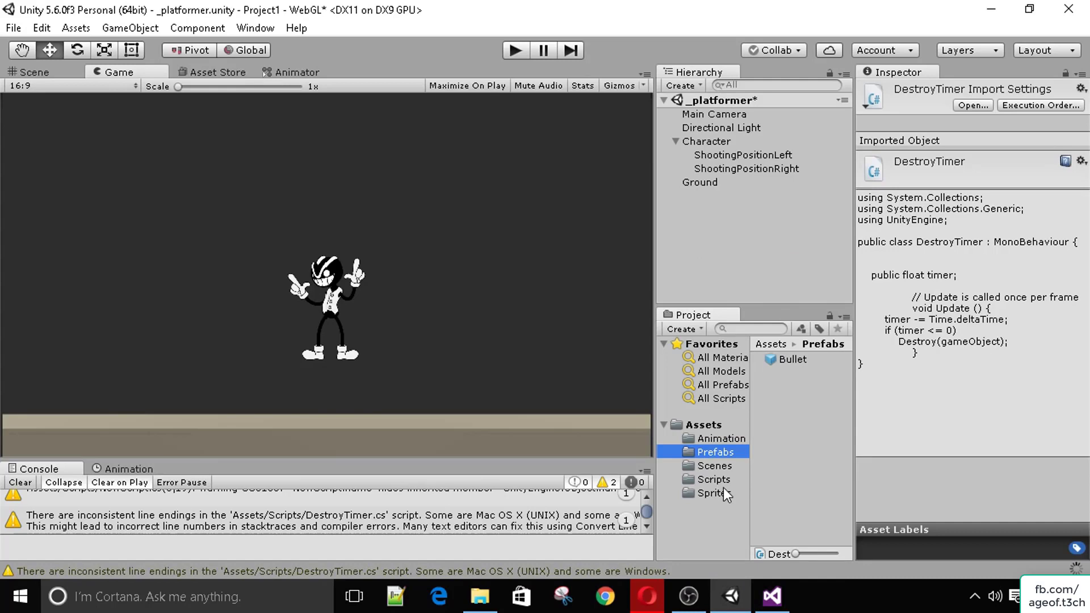
click(792, 360)
scroll(945, 322, down, 3)
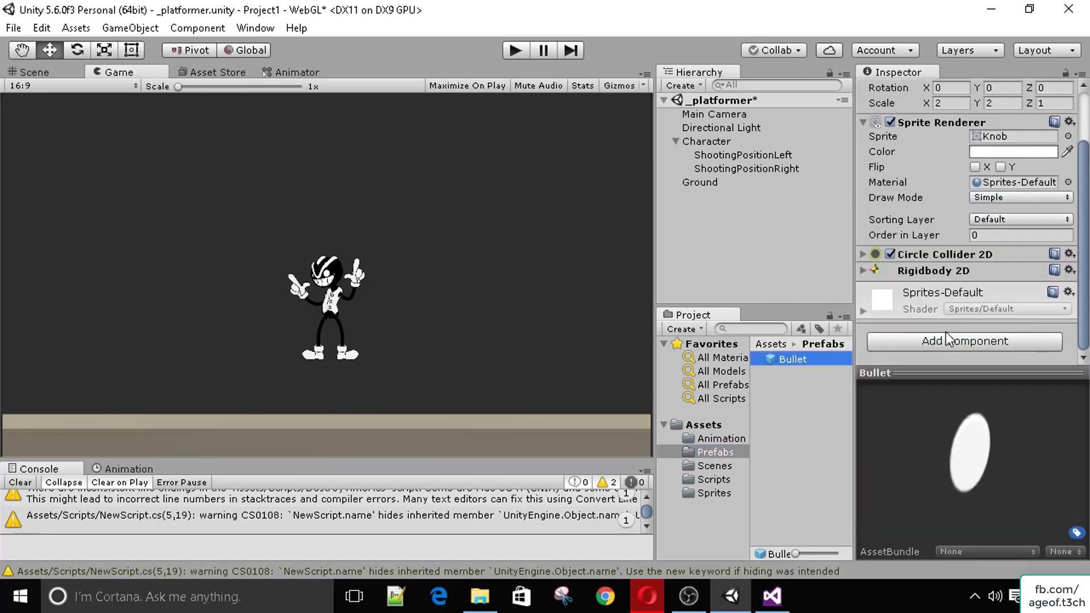
click(947, 340)
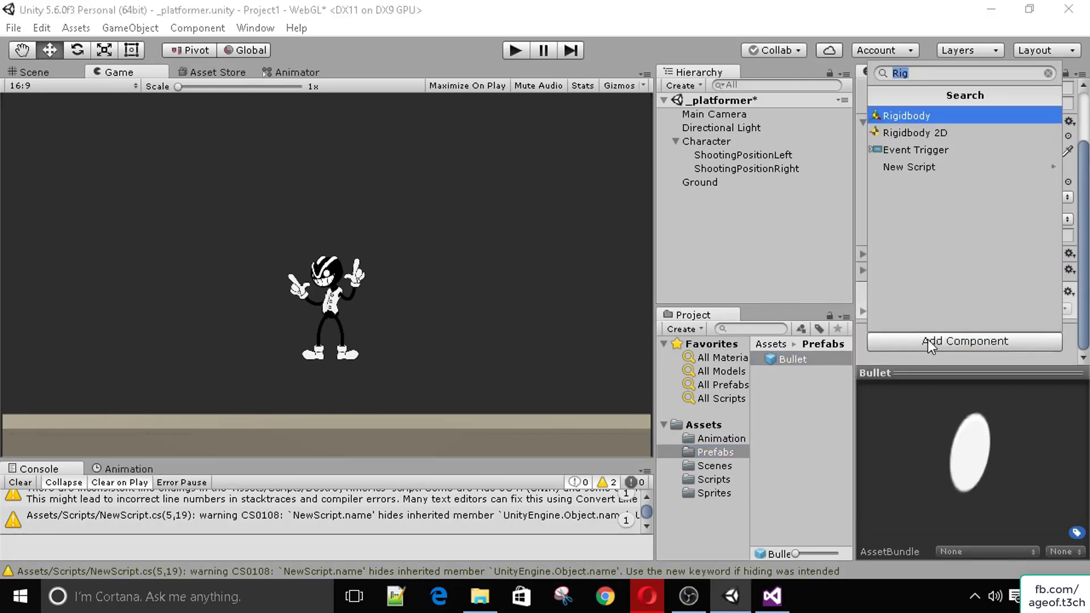
text(Dest)
key(Return)
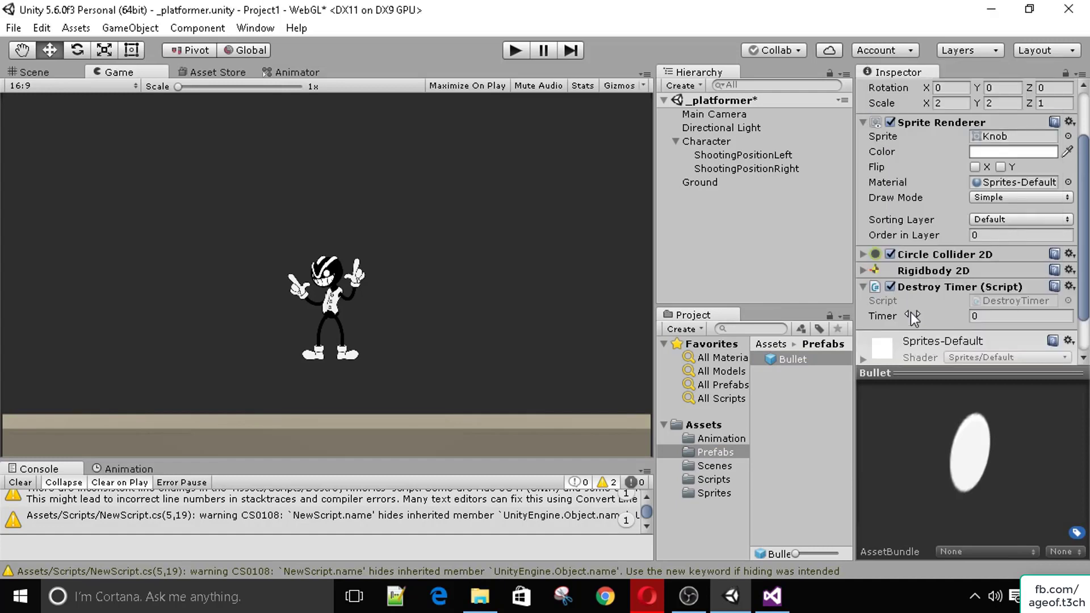
click(941, 318)
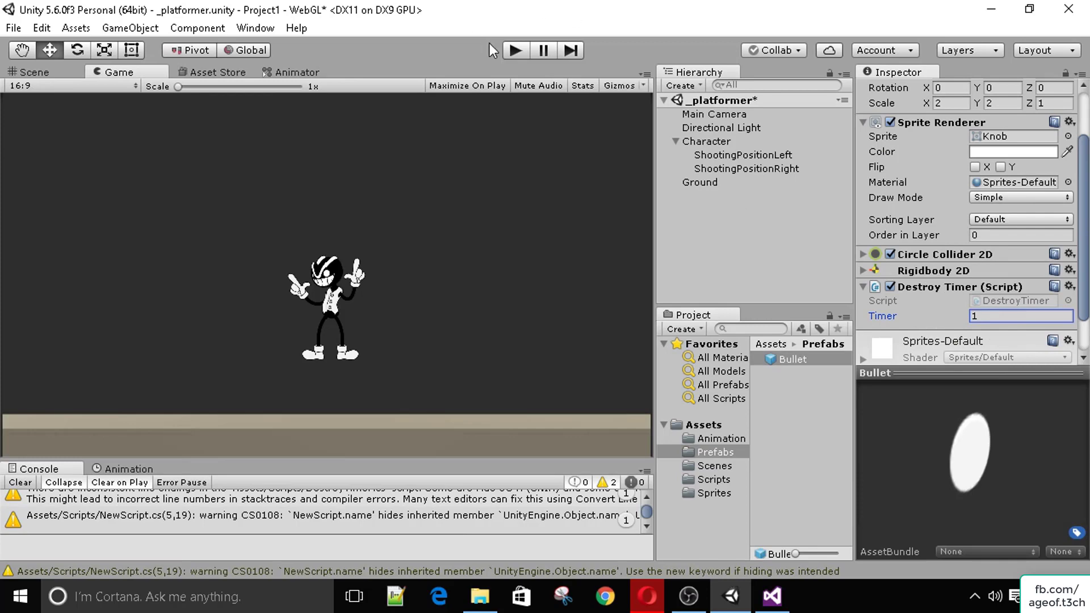
Step: Play-test the scene by moving the character and firing bullets in both directions to check their timed destruction, and stop the game
click(510, 50)
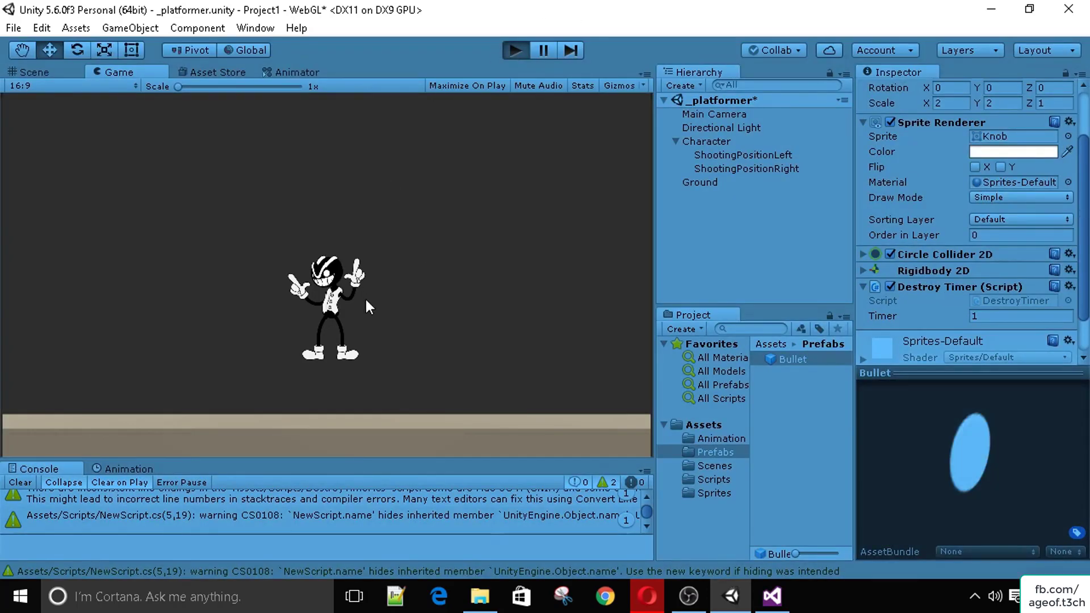
key(d)
click(340, 286)
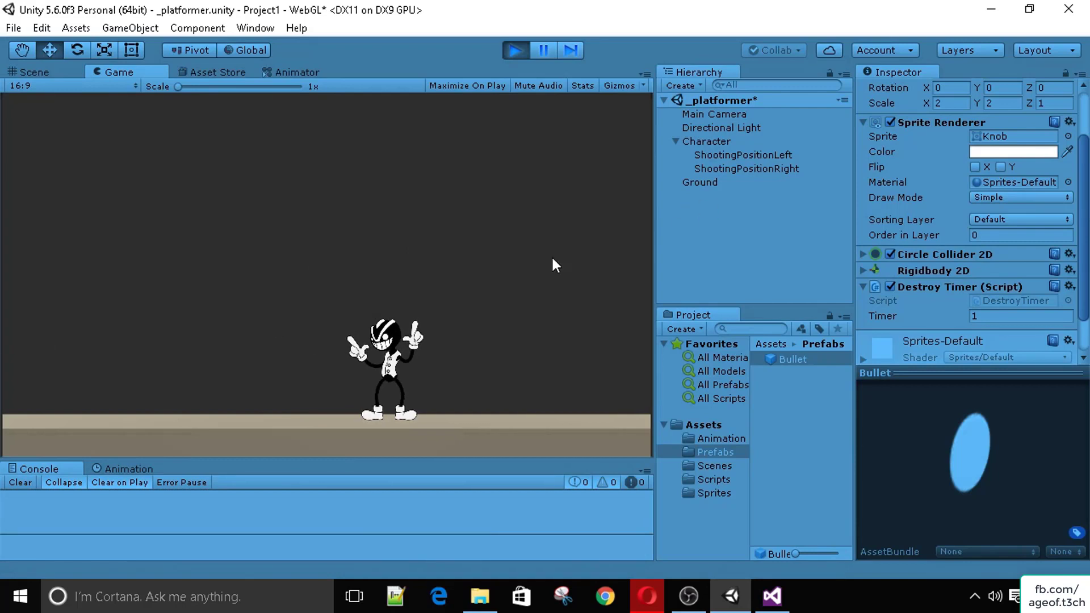
click(379, 284)
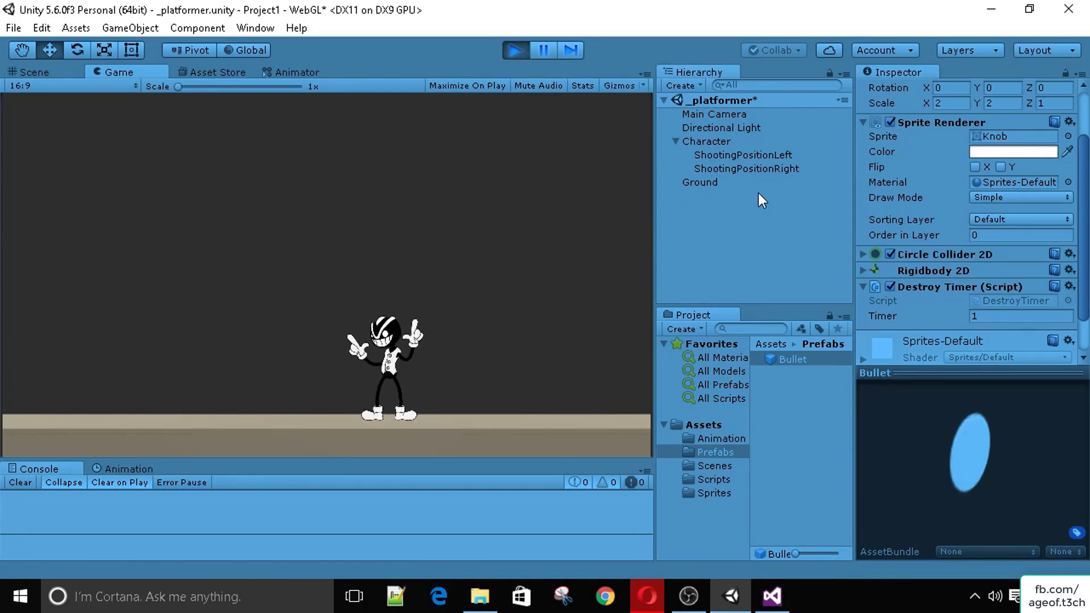
key(a)
click(455, 263)
key(d)
double_click(453, 256)
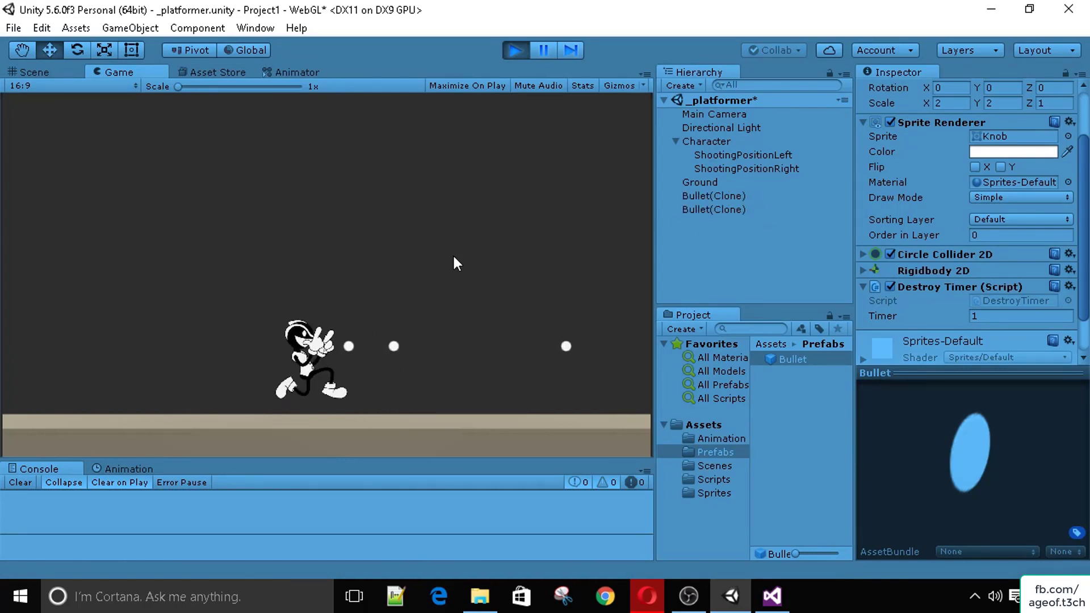
click(453, 257)
key(a)
click(182, 242)
double_click(183, 242)
key(d)
click(443, 267)
double_click(443, 266)
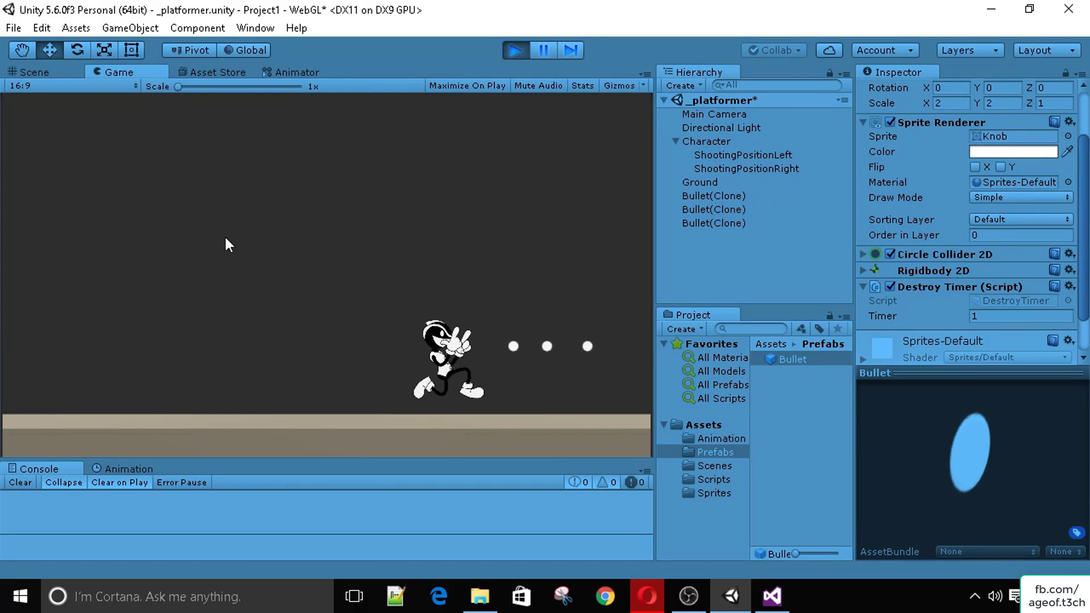
key(a)
triple_click(191, 241)
click(191, 241)
key(d)
click(482, 294)
double_click(483, 293)
key(a)
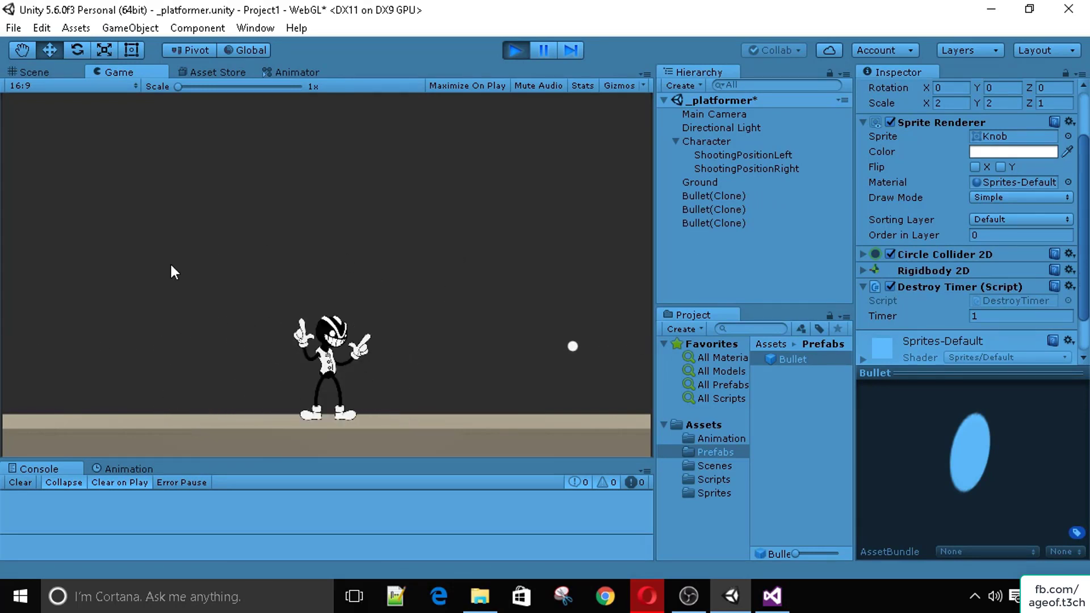
double_click(170, 262)
click(170, 262)
key(d)
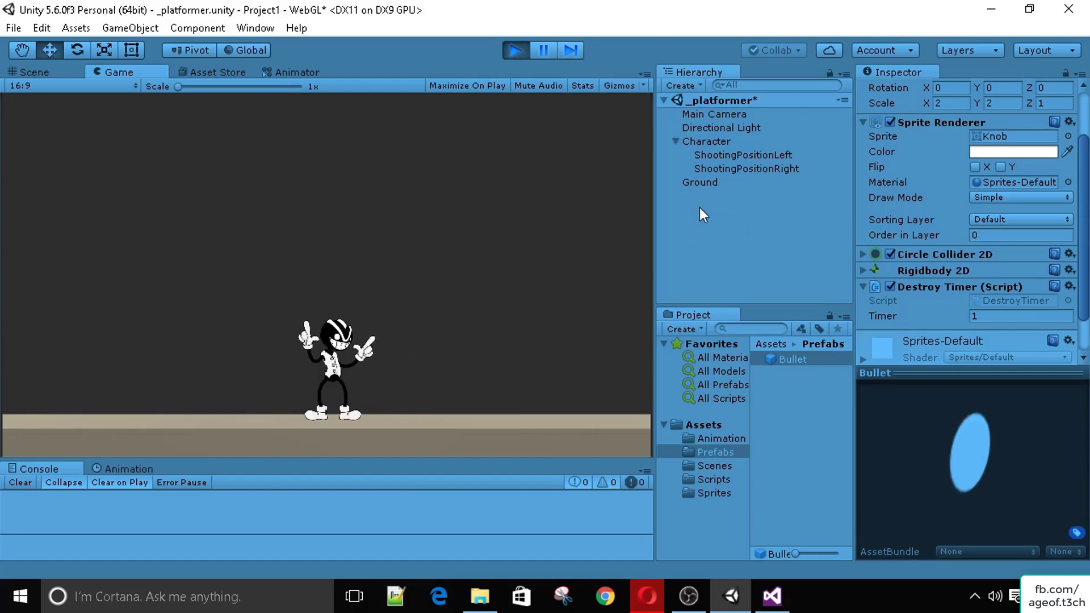
key(d)
click(426, 274)
key(a)
click(318, 284)
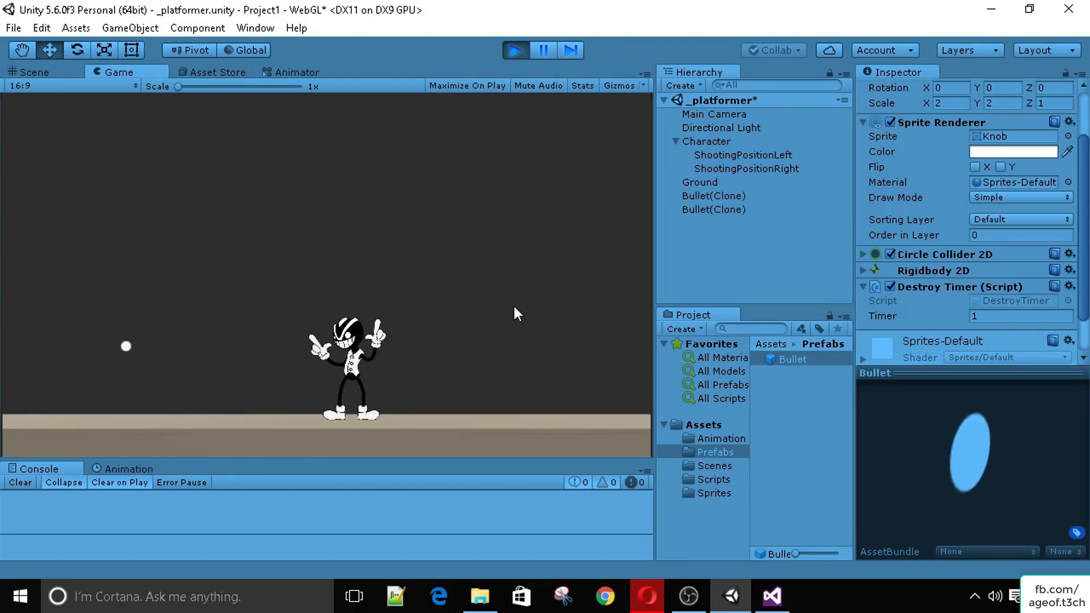
click(513, 304)
click(506, 49)
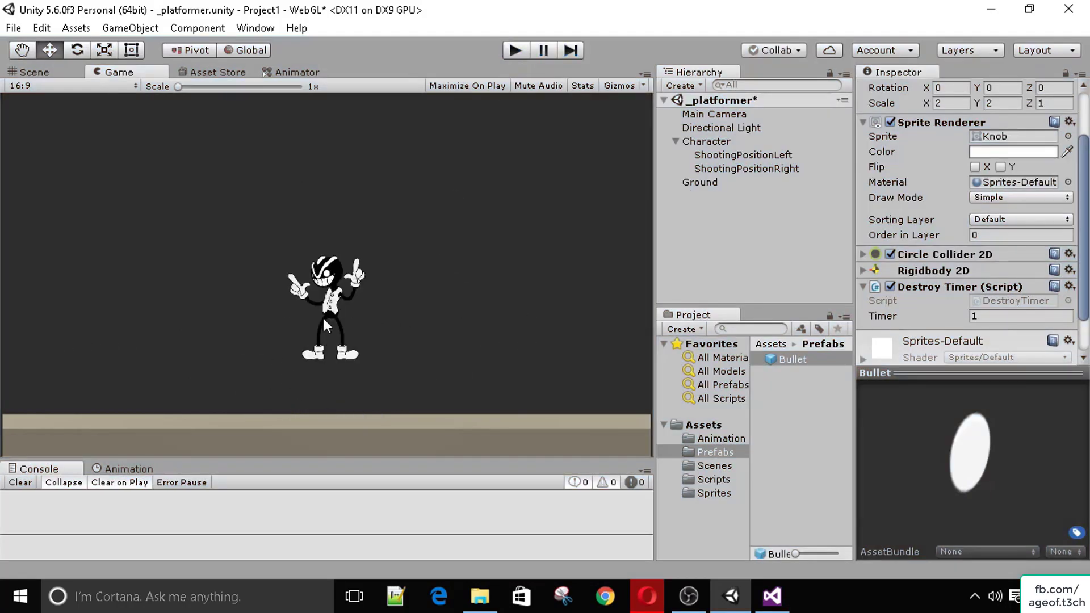
scroll(925, 272, down, 2)
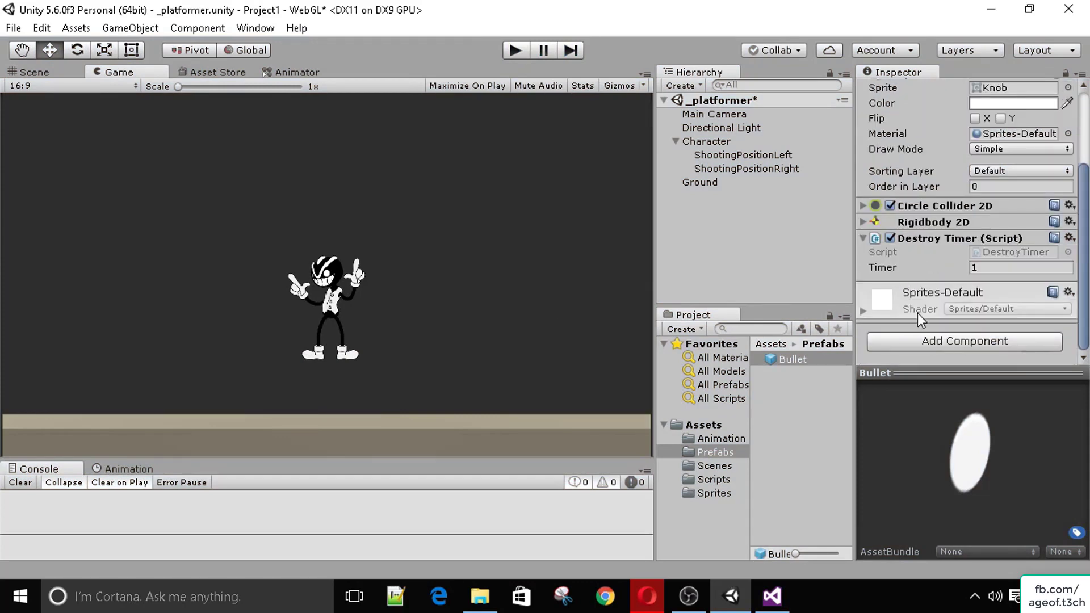
scroll(891, 315, up, 2)
scroll(891, 315, down, 2)
Step: Add a Particle System to the scene and show it selected in the Scene view
click(686, 87)
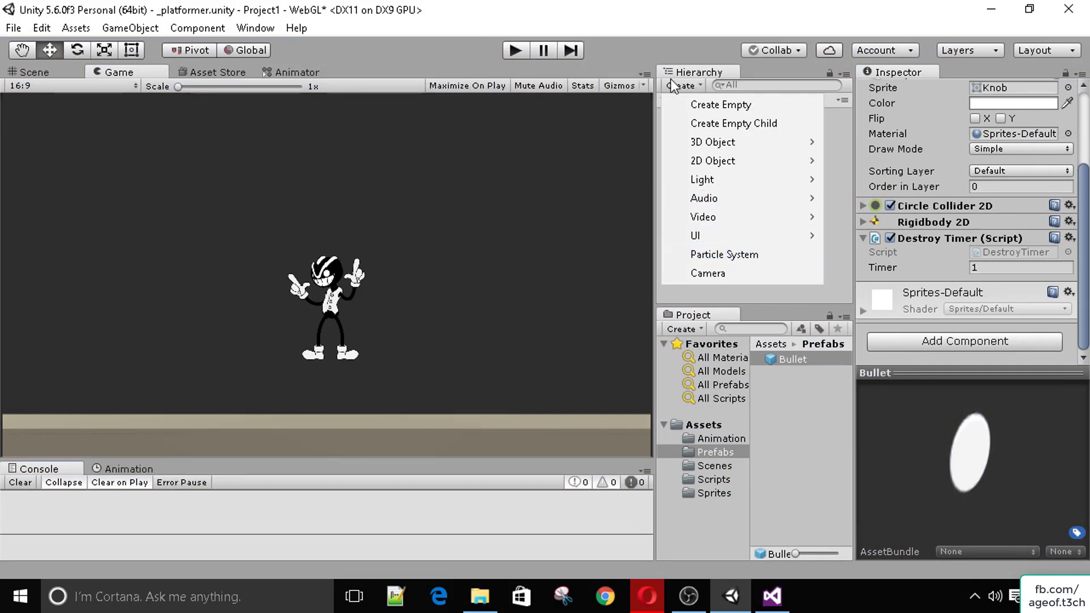
click(719, 255)
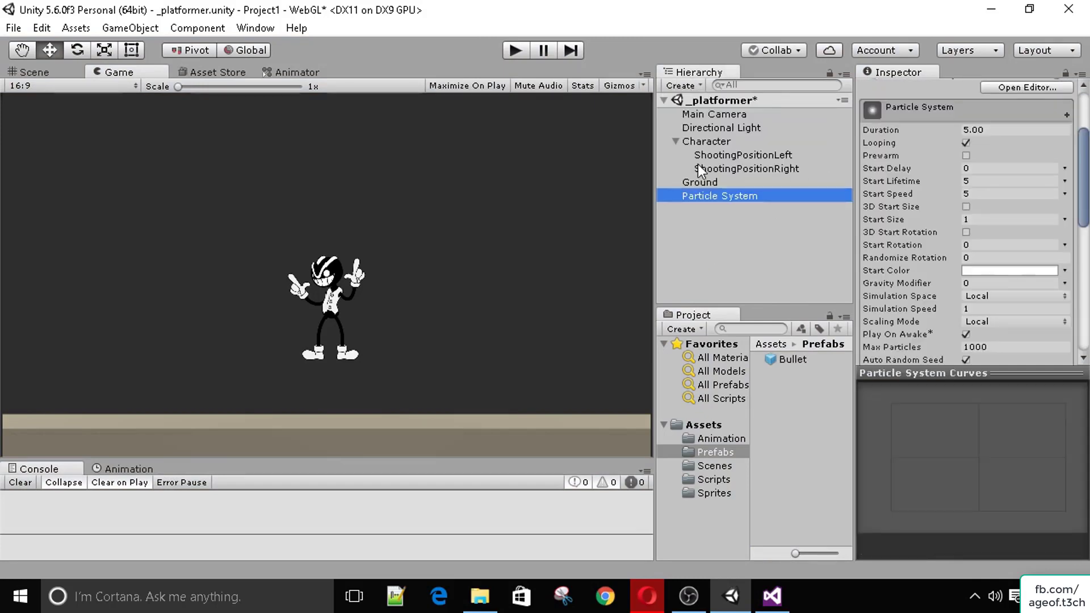
click(17, 71)
click(759, 195)
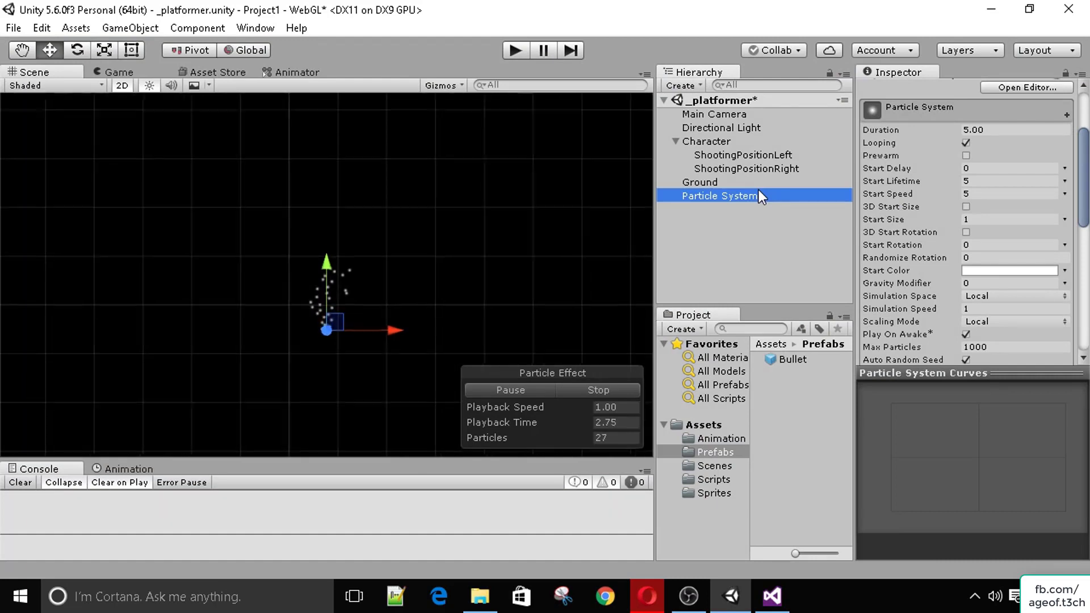
Step: Examine the particle effect in the scene along with the Particle System's transform, main settings and list of modules
scroll(389, 316, up, 3)
mouse_move(389, 317)
middle_down()
mouse_move(402, 267)
mouse_move(338, 307)
mouse_move(387, 313)
middle_up()
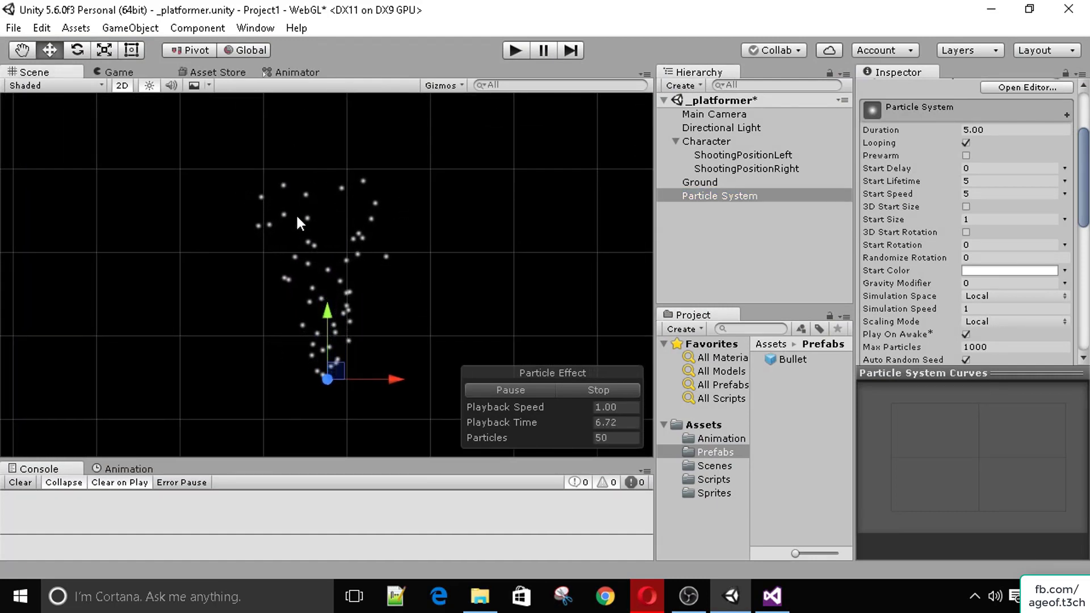
scroll(965, 239, up, 3)
scroll(935, 302, down, 7)
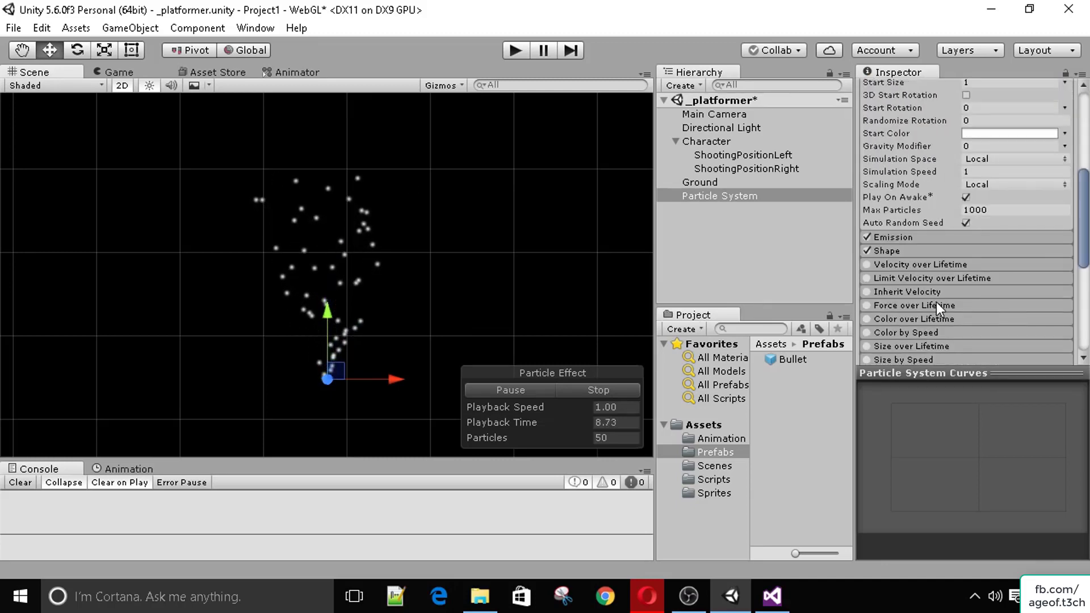
scroll(910, 213, up, 5)
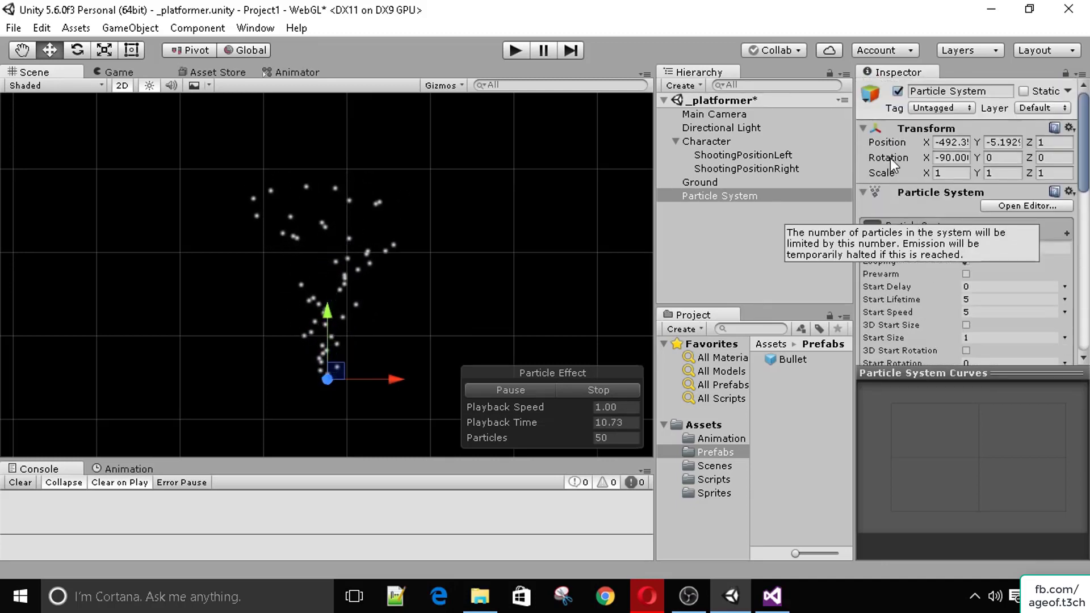
scroll(929, 219, down, 4)
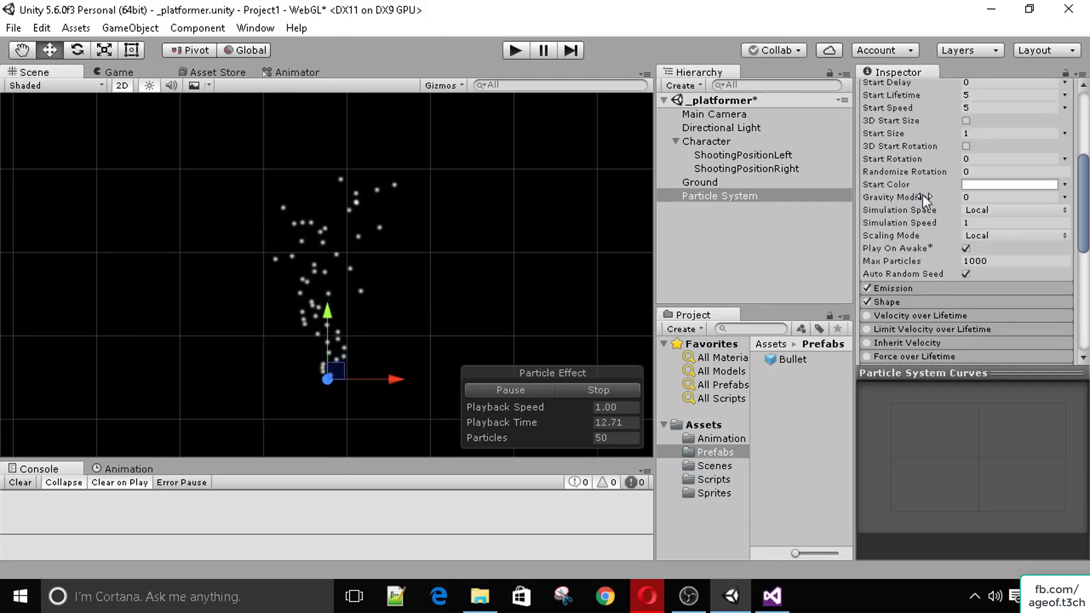
scroll(883, 194, up, 3)
scroll(911, 249, down, 5)
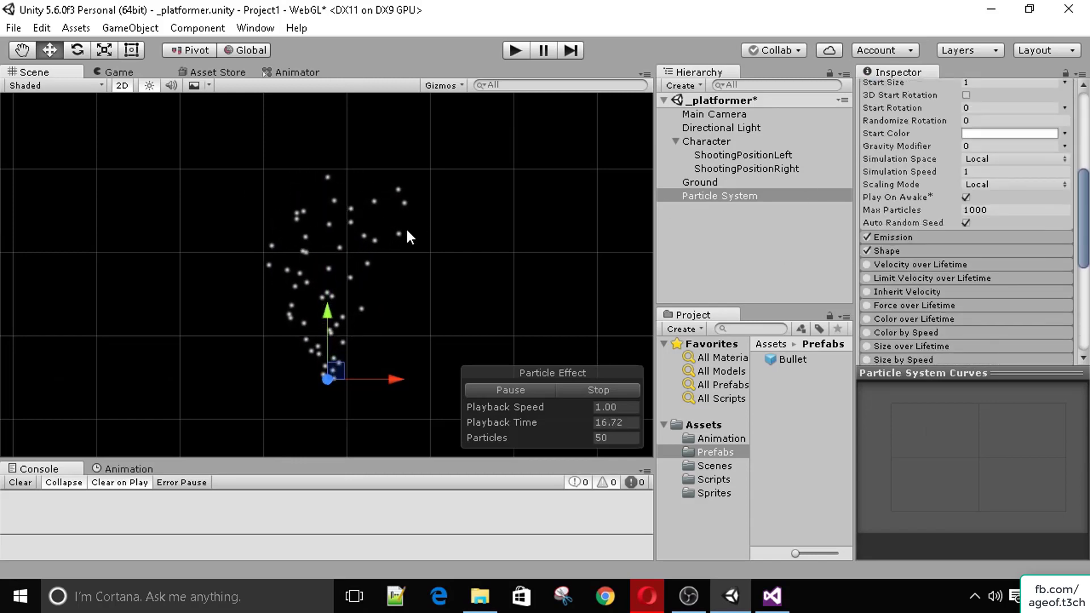
scroll(877, 250, up, 2)
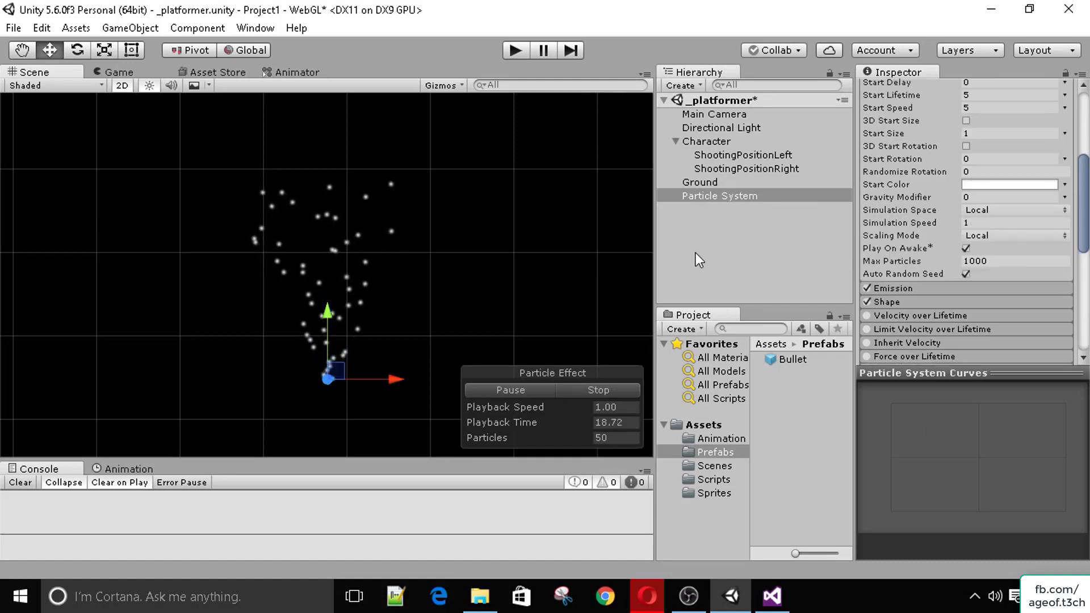
Step: In the Emission module, set Rate over Time to 0 and add a burst with Min 10 and Max 100
click(911, 289)
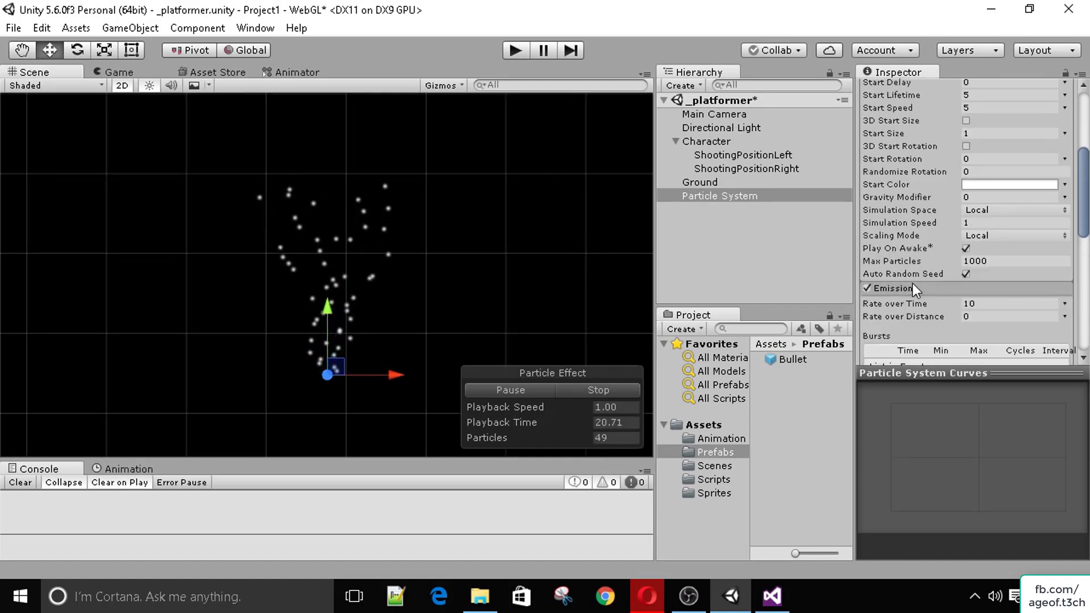
scroll(893, 284, down, 2)
click(991, 253)
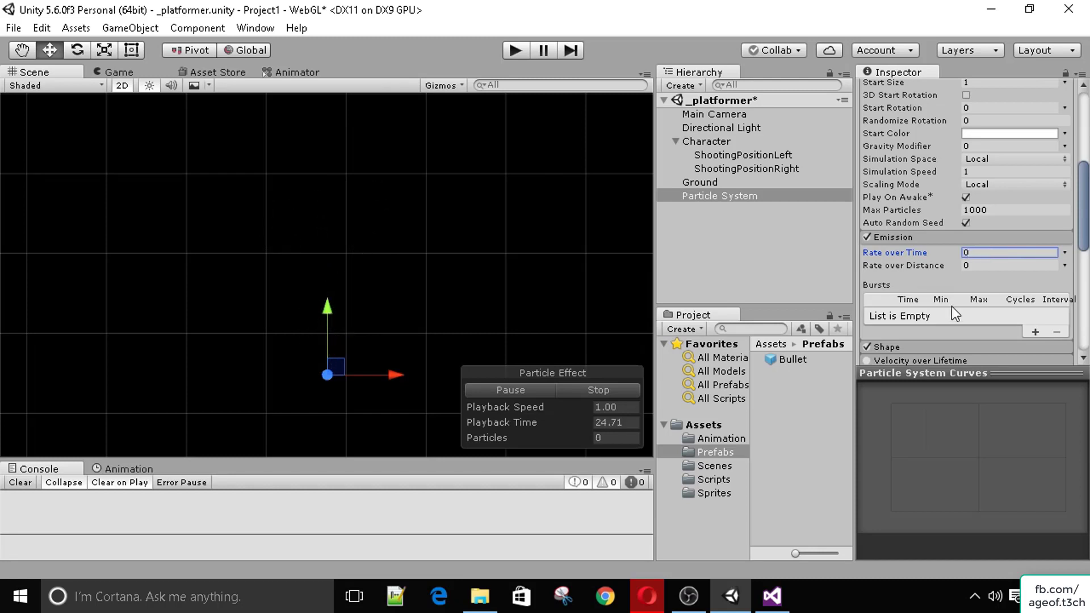
click(1034, 332)
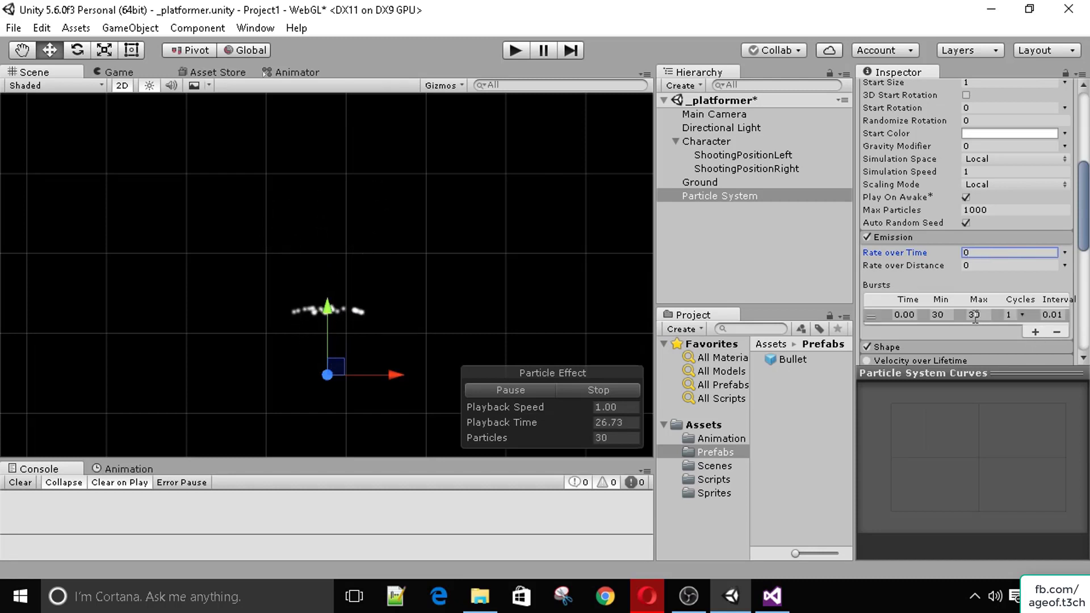
click(937, 315)
text(10)
key(Tab)
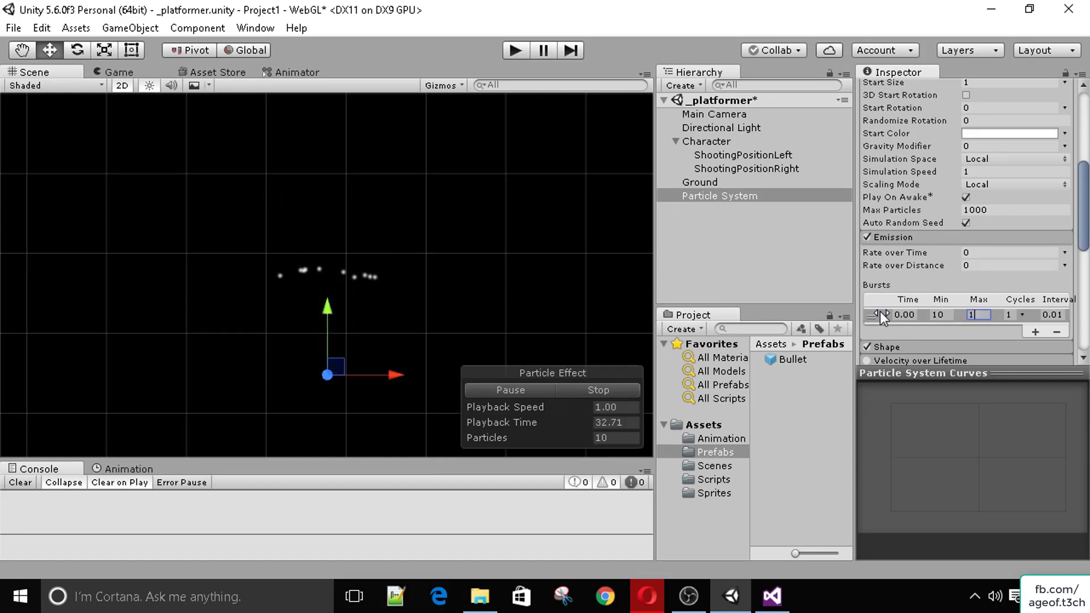
text(100)
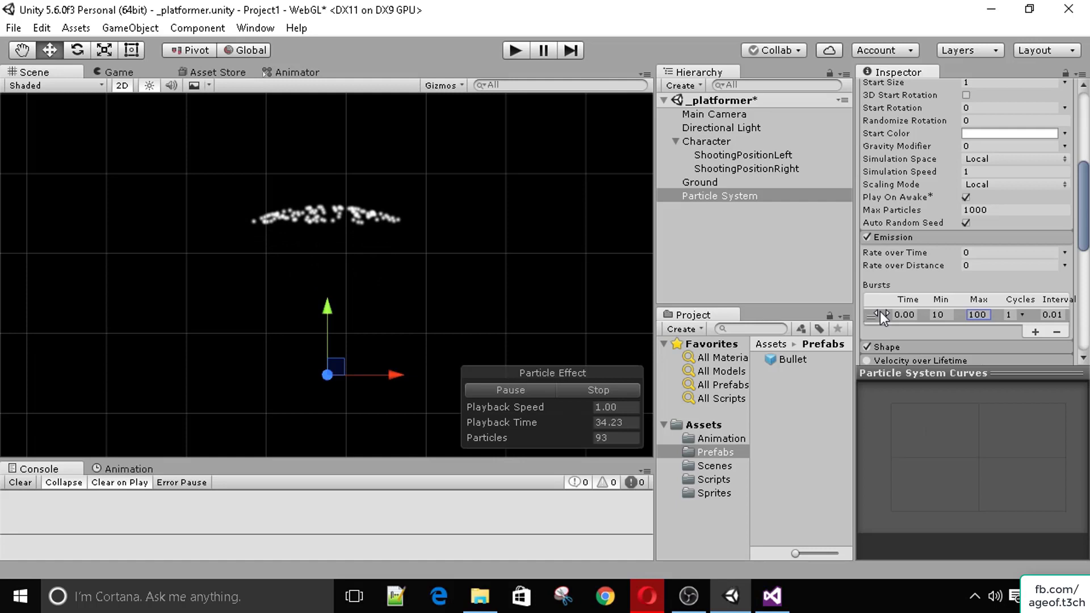
click(928, 236)
Step: In the Shape module, change the emitter shape to Sphere and set Randomize Direction to 1
click(907, 252)
click(968, 265)
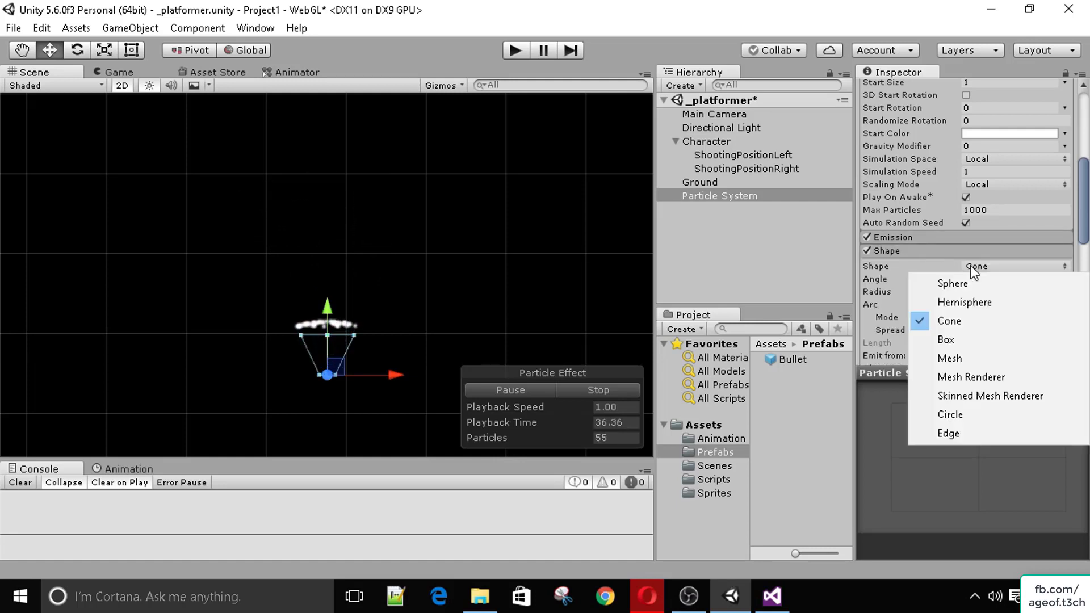
click(966, 272)
click(988, 266)
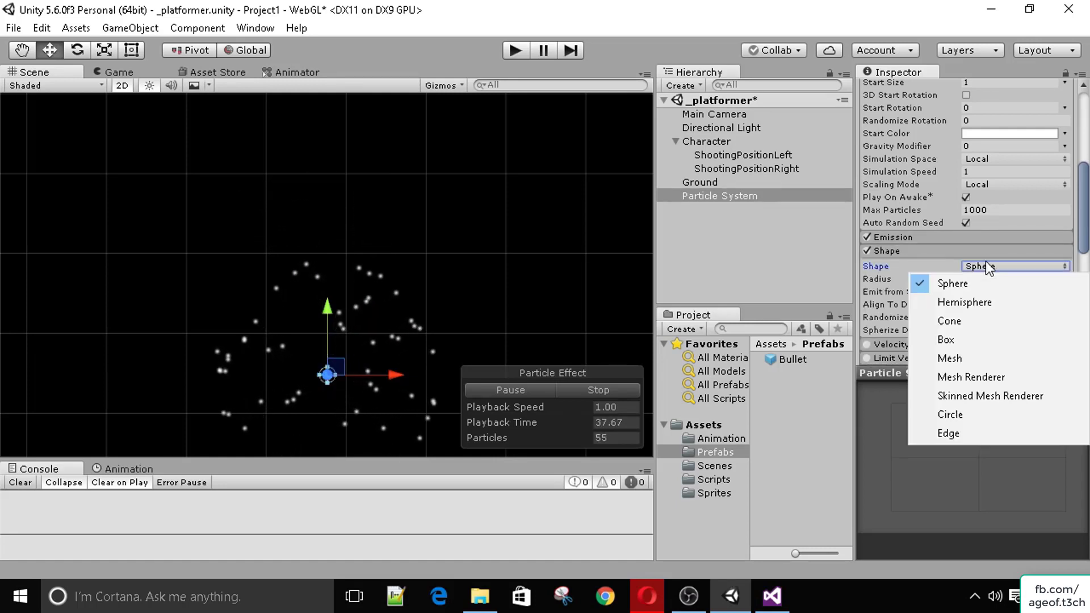
click(874, 267)
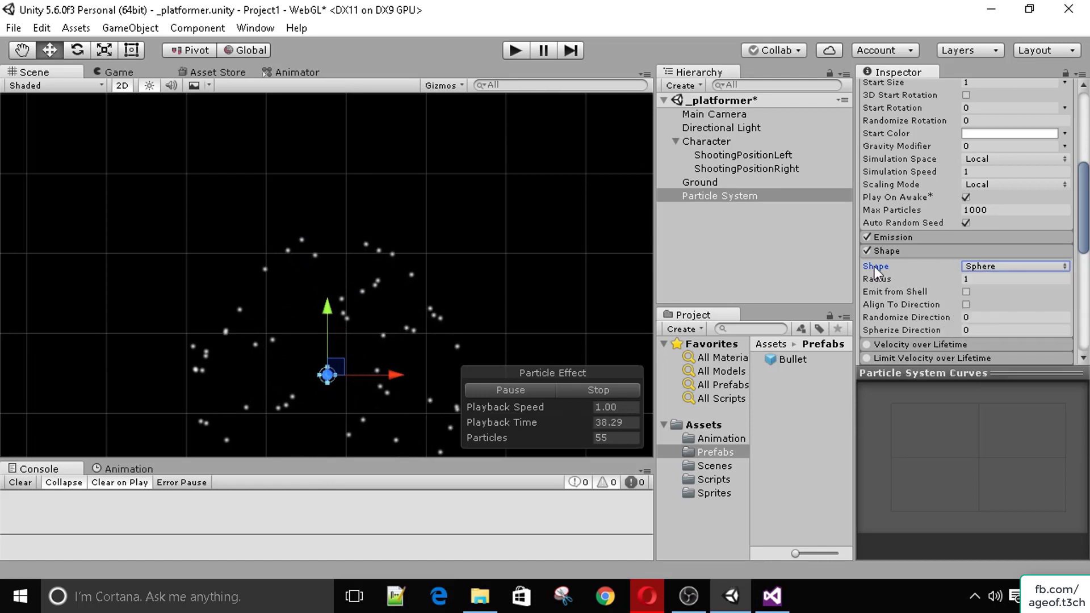
click(988, 316)
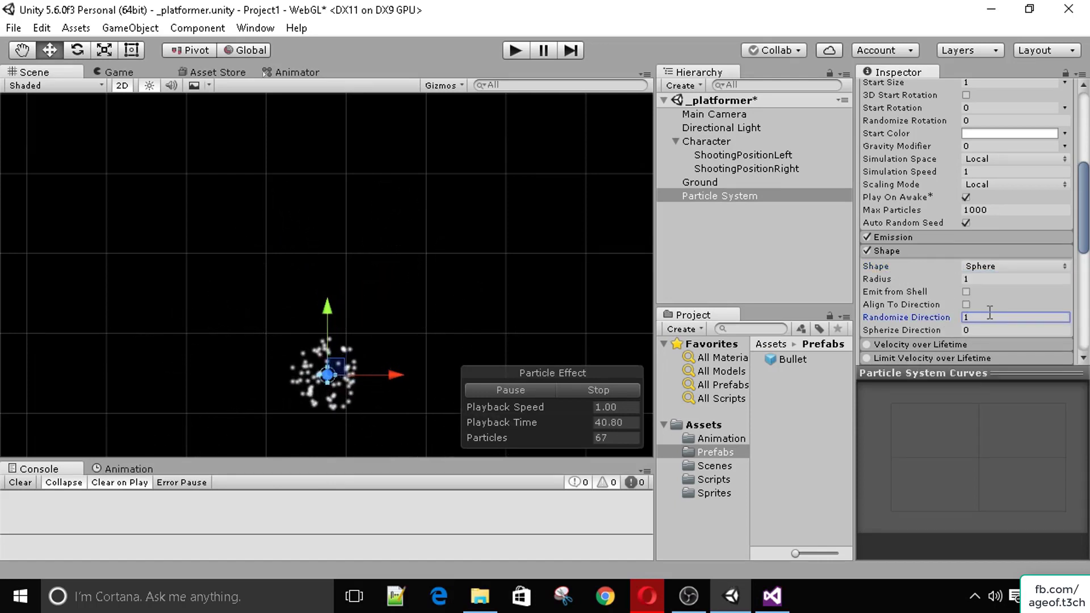
Step: Check the Simulation Space options in the Particle System's main settings, keeping Local
scroll(911, 264, up, 5)
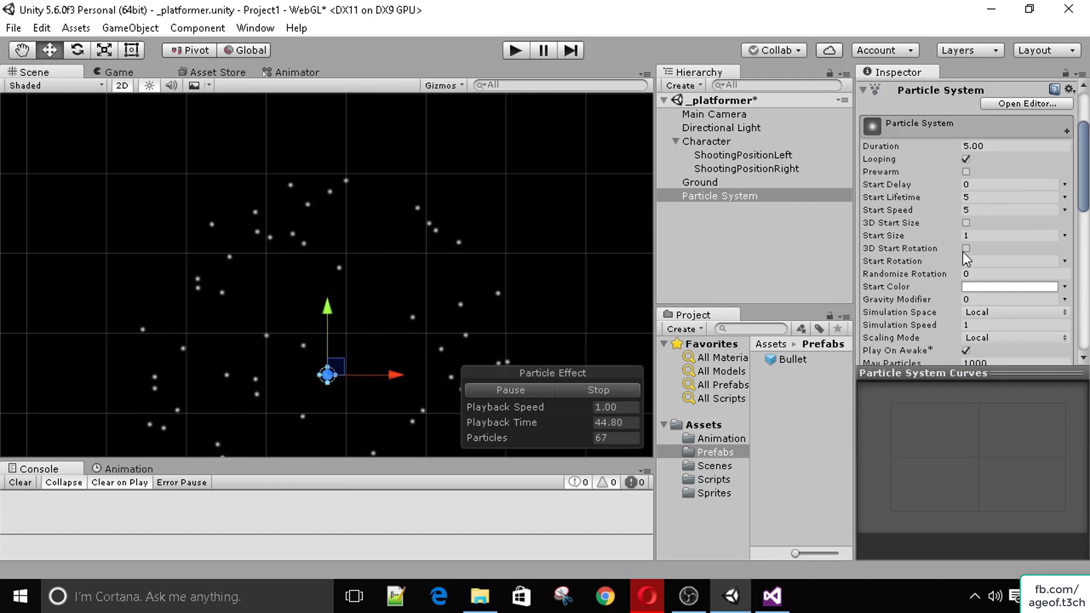
click(978, 314)
click(915, 319)
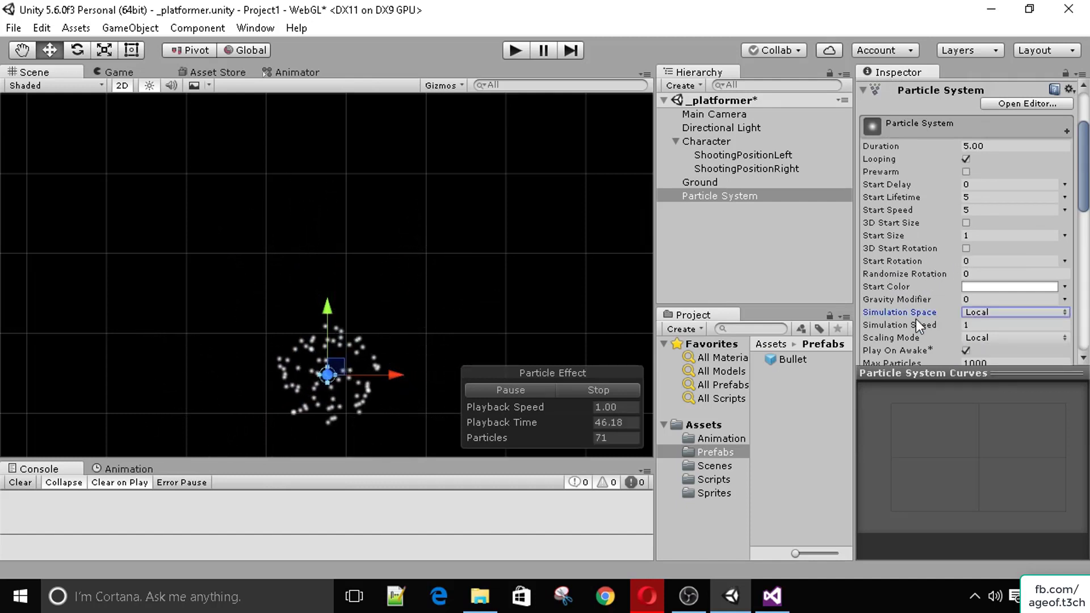
Step: Set the Particle System's Simulation Speed to 3 and its Start Size to 0.1
click(968, 325)
text(3)
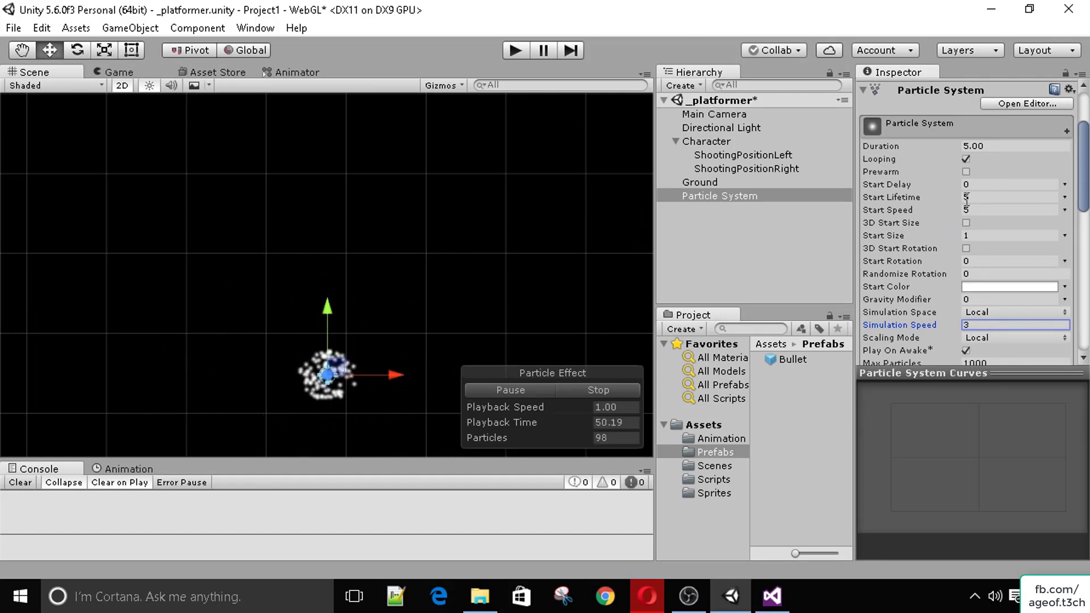
click(971, 235)
text(0.)
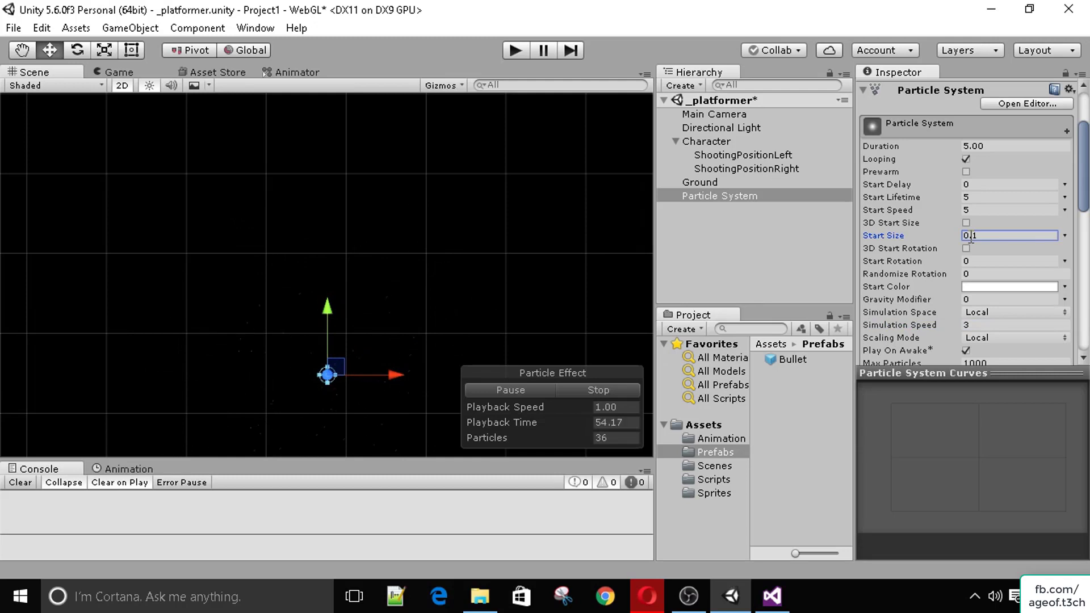
Step: Rename the Particle System object to BulletExplosion
click(764, 197)
click(981, 90)
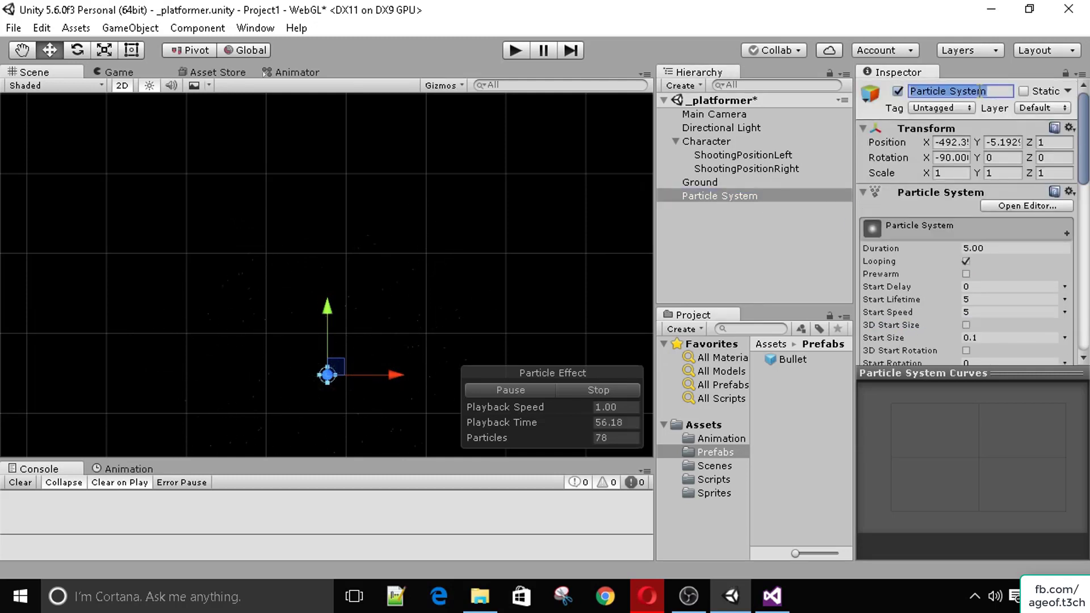
text(BulletExplosion)
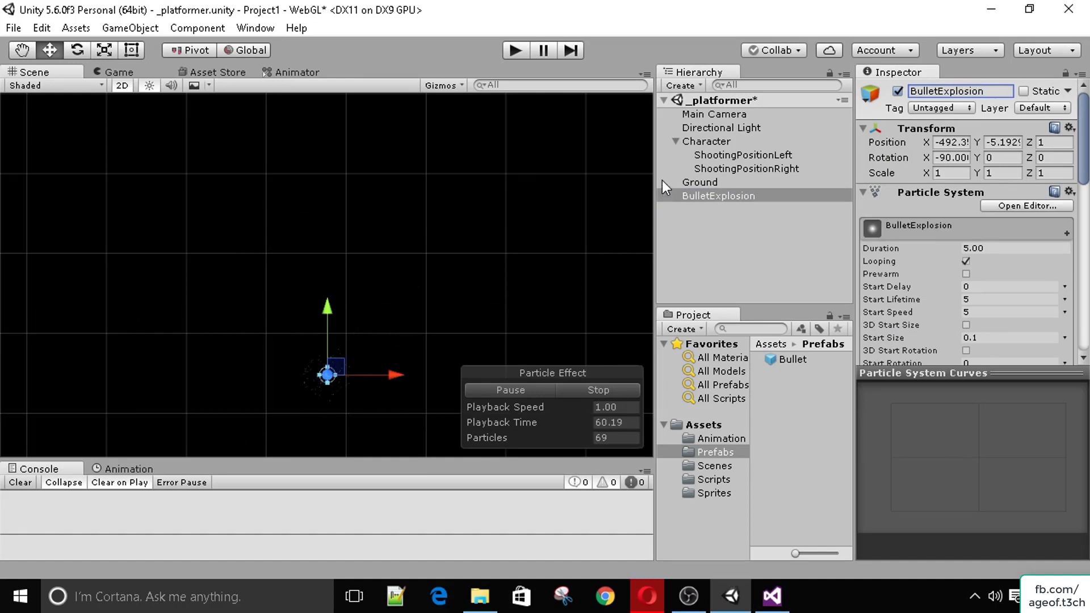
Step: Save BulletExplosion as a prefab in the Prefabs folder and delete its instance from the scene
drag(701, 196, 798, 398)
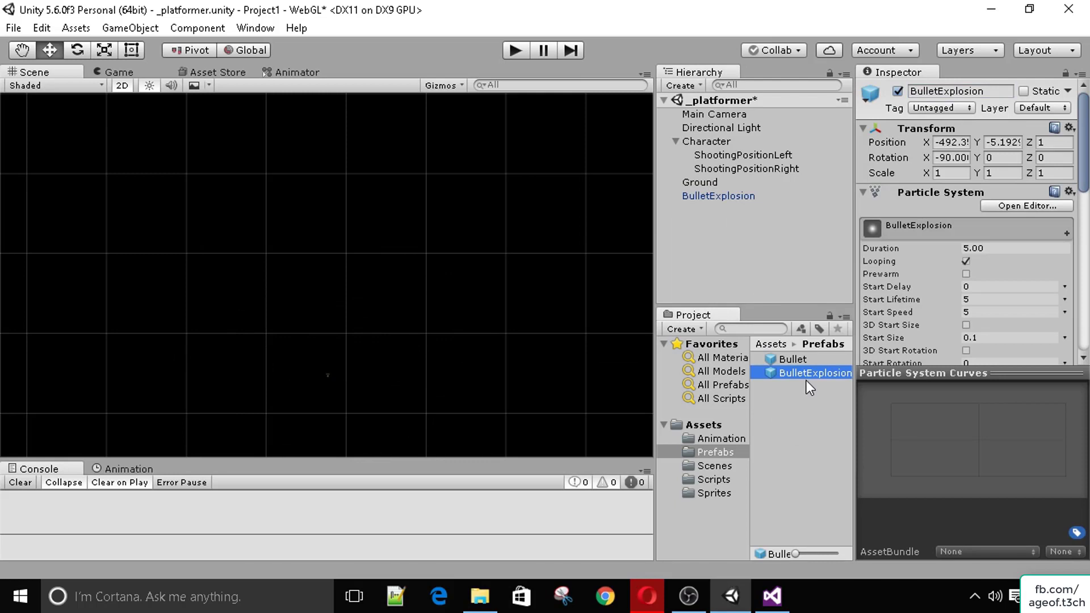
click(737, 196)
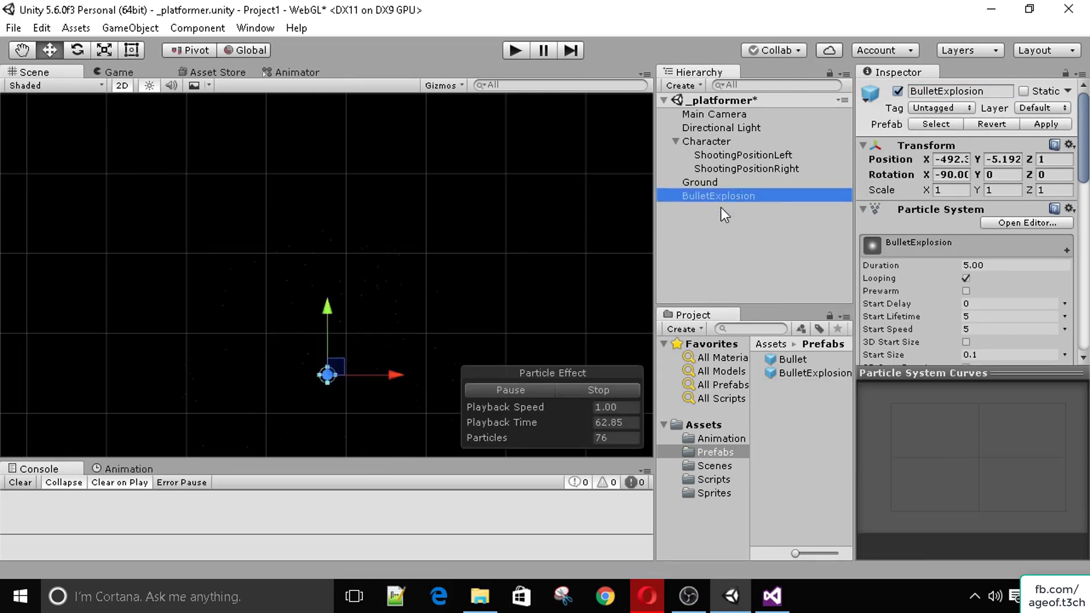
key(Delete)
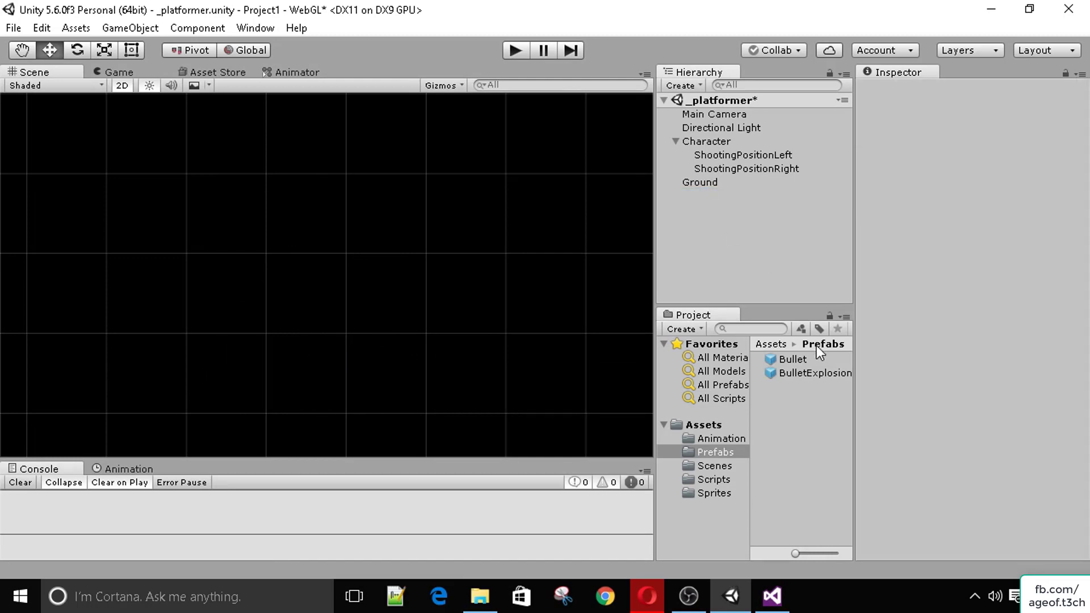
Step: Open the DestroyTimer script from the Bullet prefab in Visual Studio and normalize its line endings to Windows (CR LF)
click(791, 359)
scroll(907, 302, down, 3)
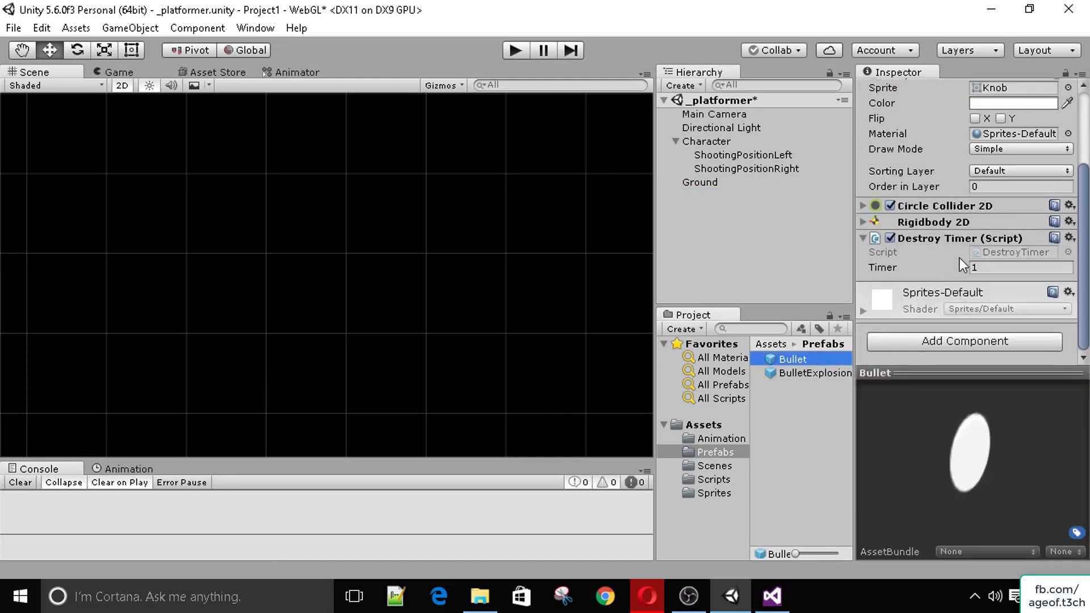
double_click(996, 250)
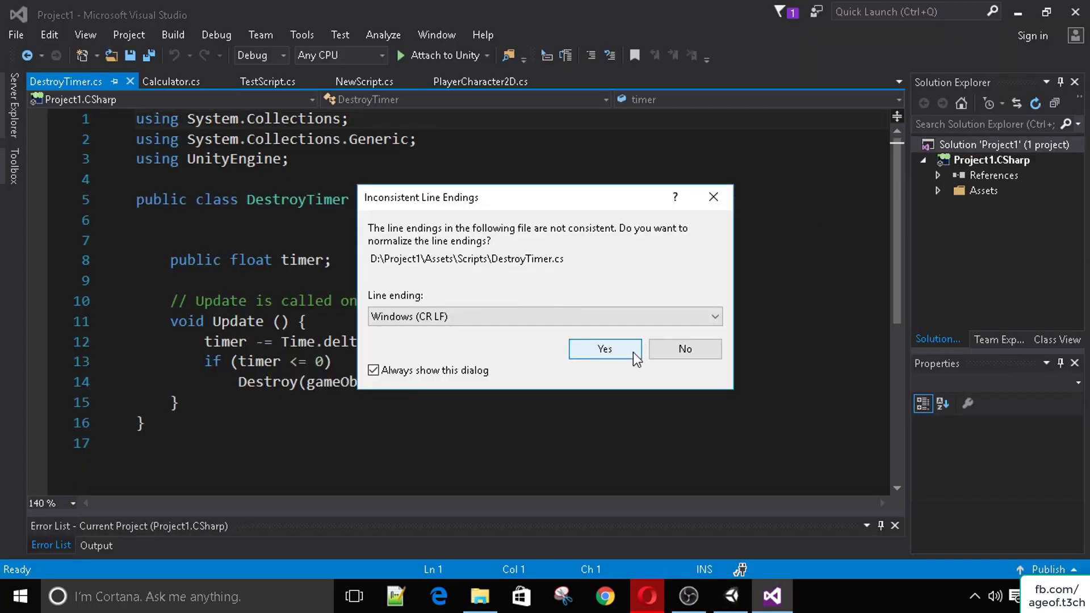
click(623, 351)
Step: Enclose the Destroy(gameObject) statement of the timer <= 0 condition in braces, leaving an empty line above it
click(408, 369)
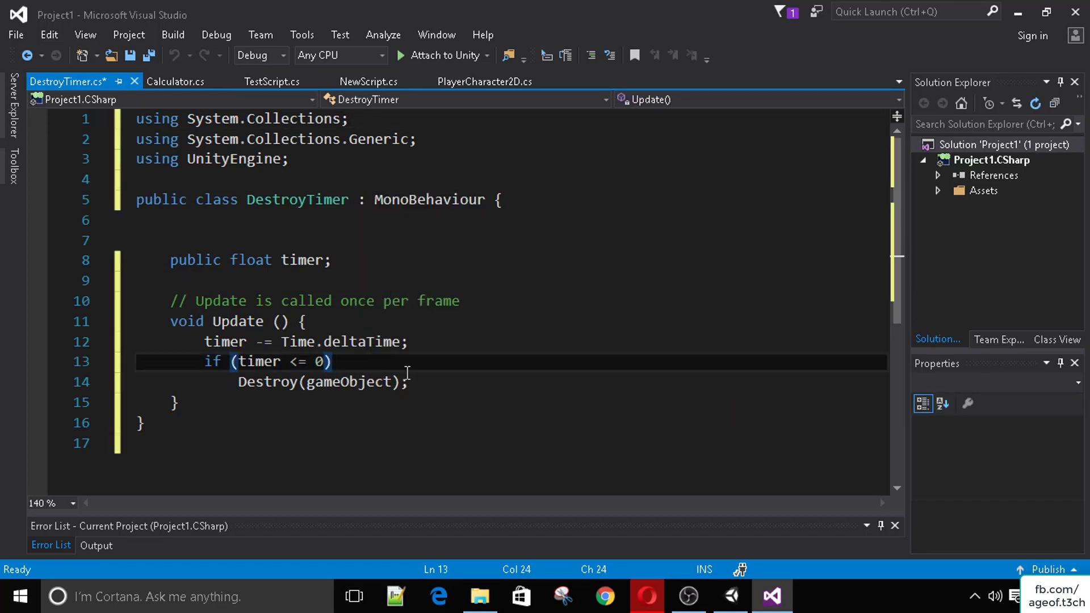
key(Return)
text({)
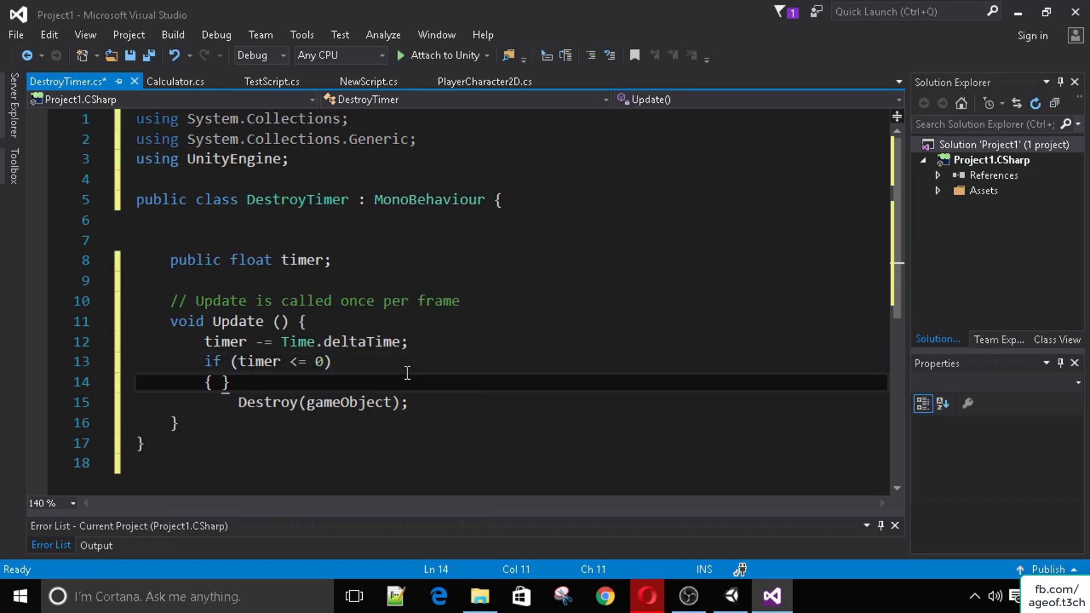
drag(413, 404, 238, 404)
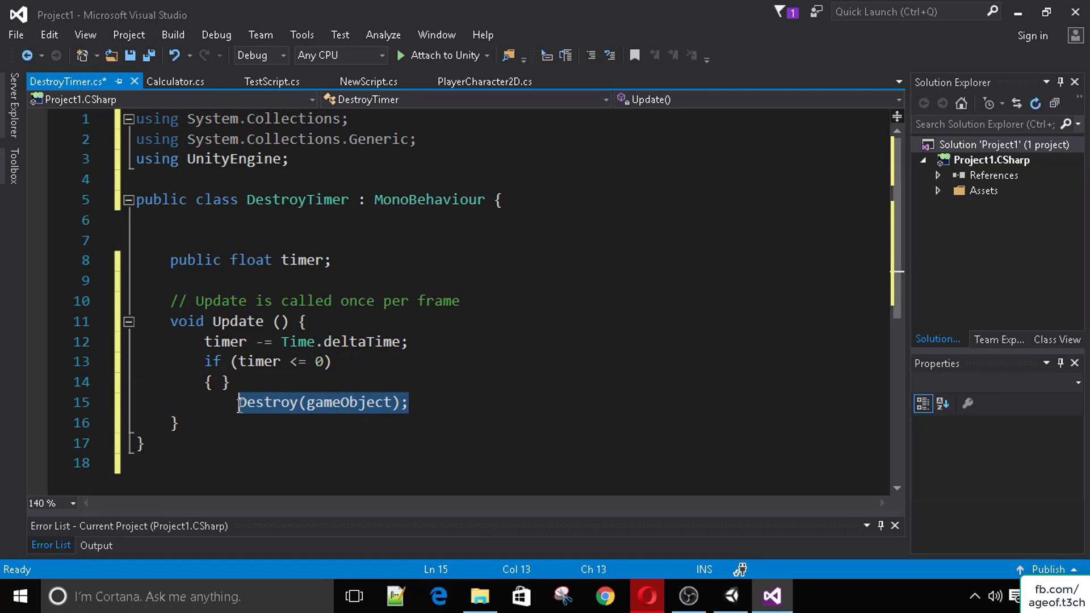
key(ctrl+x)
click(222, 386)
key(Return)
key(Return)
key(ctrl+v)
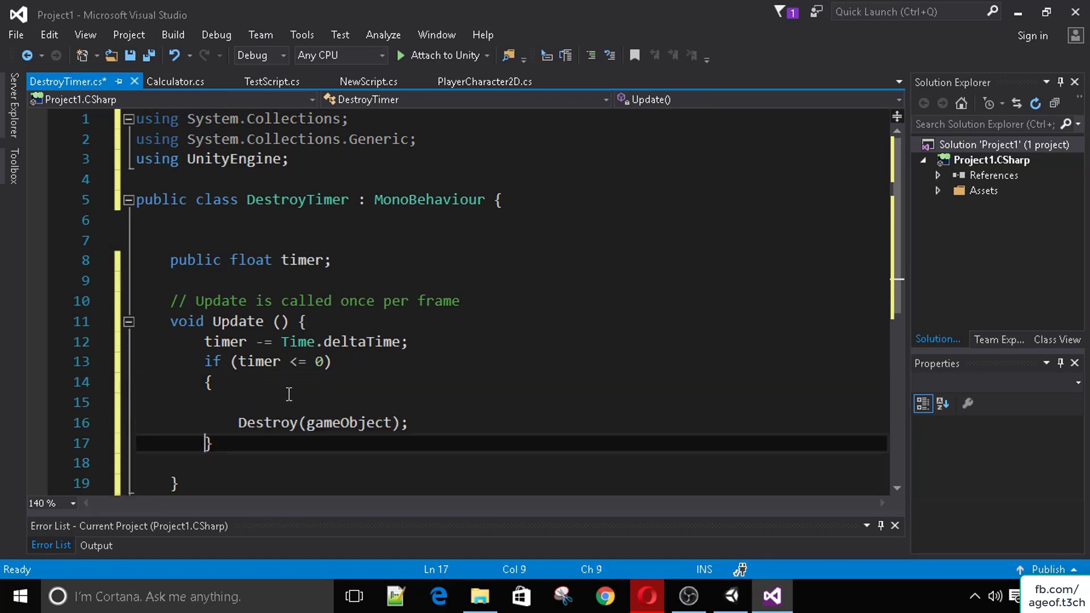
Step: Start an Instantiate call above Destroy(gameObject), declare "public GameObject particle;" below the timer variable, and save the script
click(267, 406)
text(Instantiate)
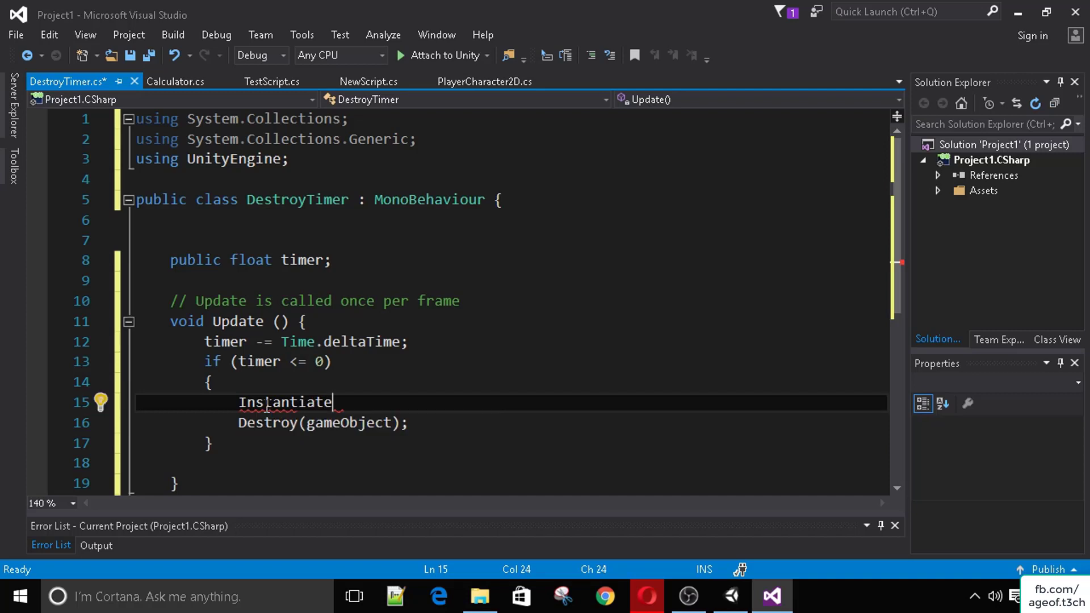
click(206, 284)
text(pu)
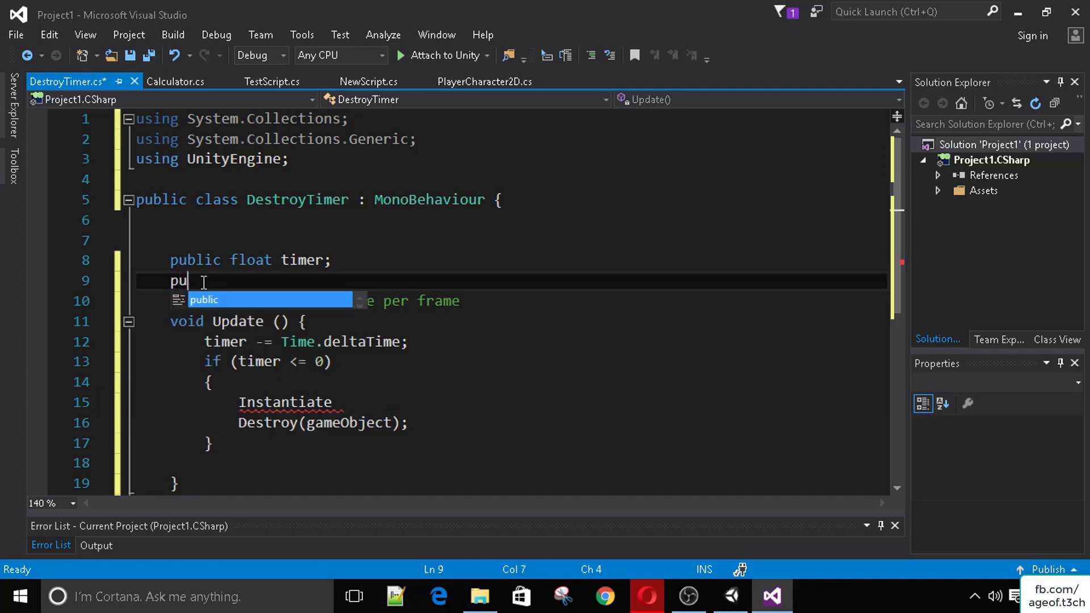
text(blic GameObject particle;)
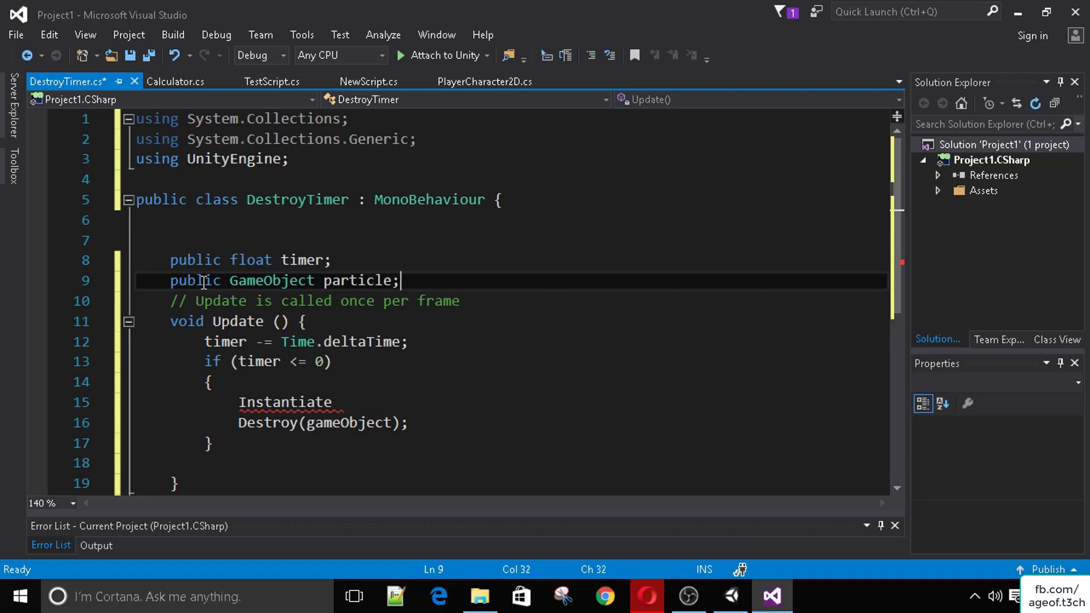
key(ctrl+s)
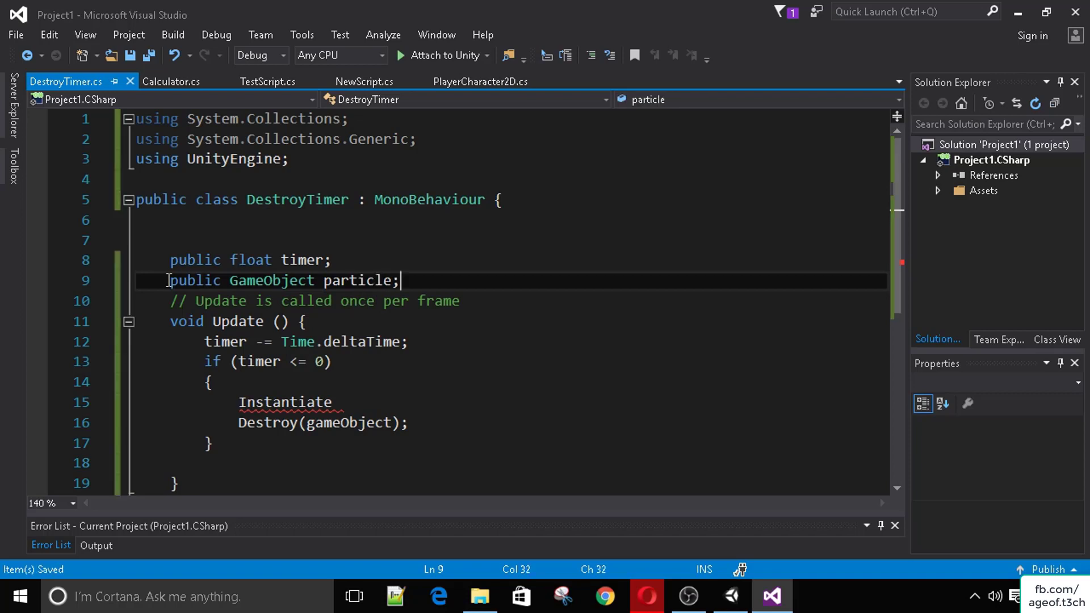
Step: Complete the call as Instantiate(particle, transform.position, transform.rotation); and save the script
drag(172, 287, 417, 281)
click(417, 281)
click(358, 400)
double_click(359, 399)
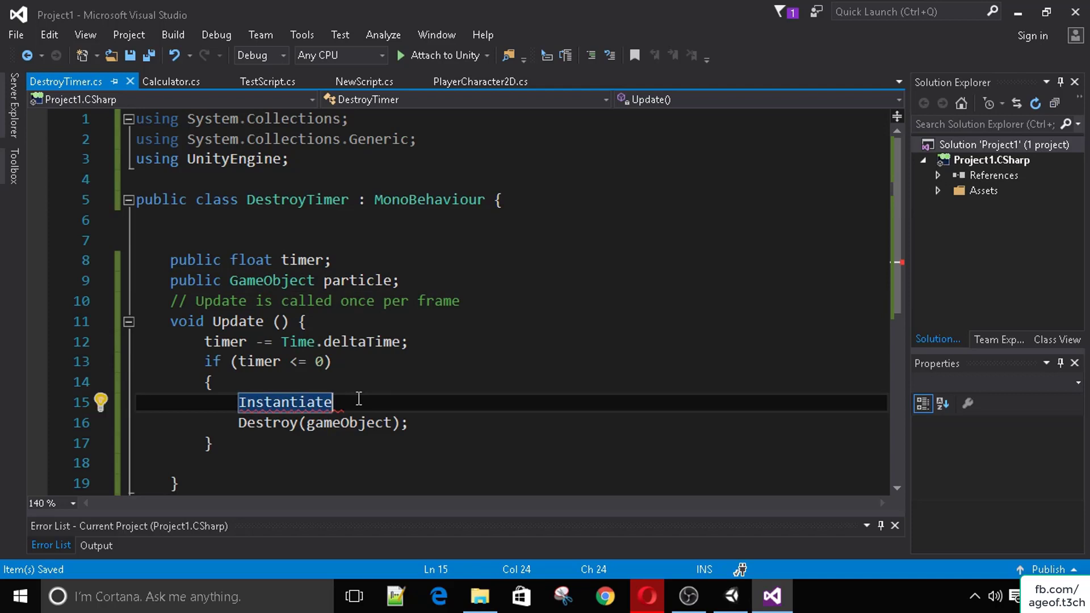
text(*p)
key(BackSpace)
key(BackSpace)
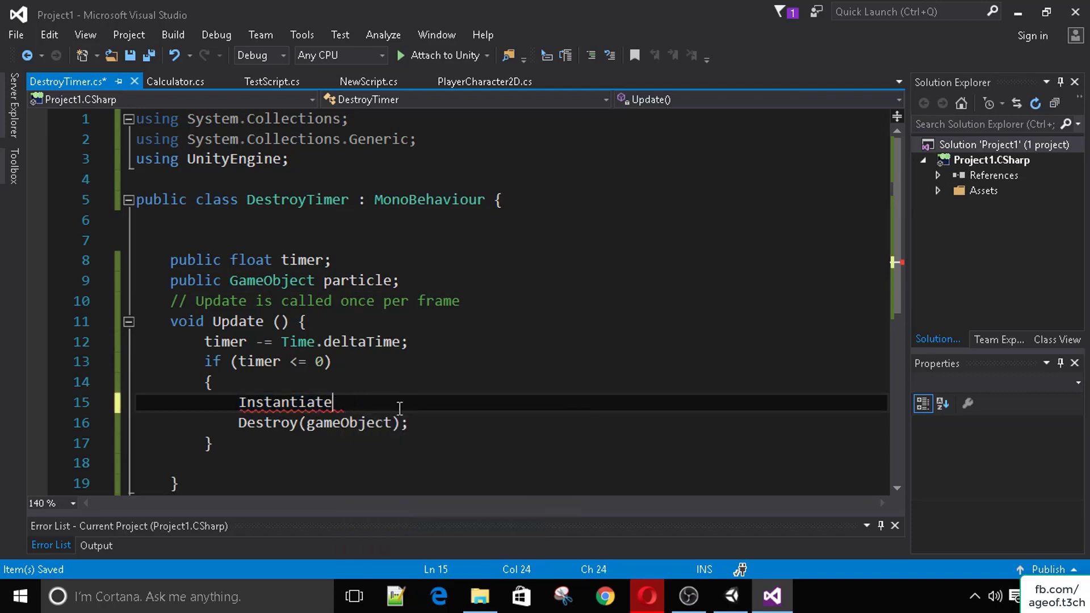
text((particle, )
text(transform.position)
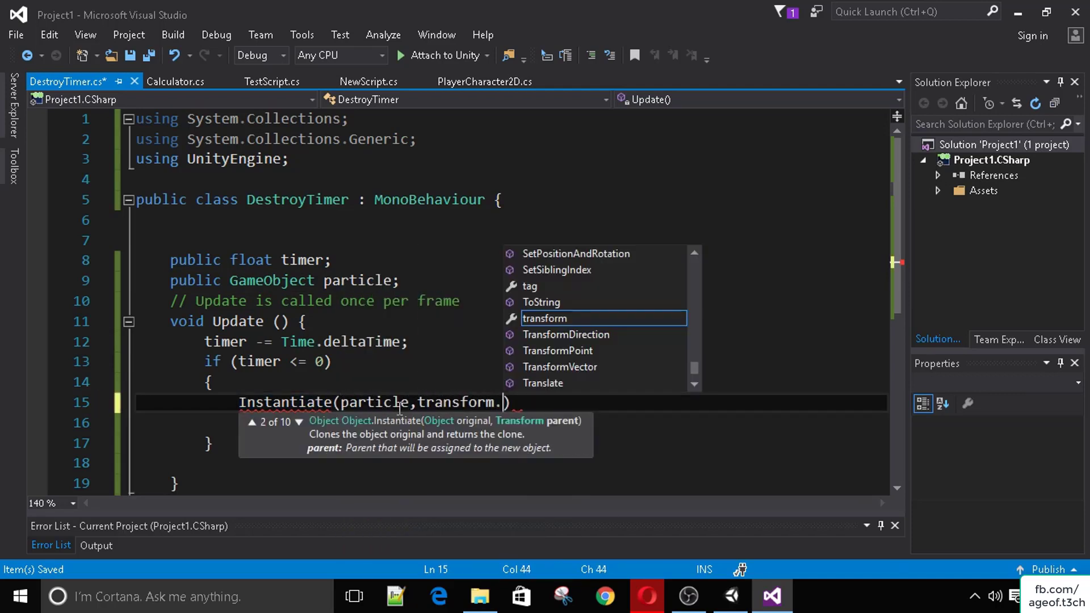
text(, transform.rotation))
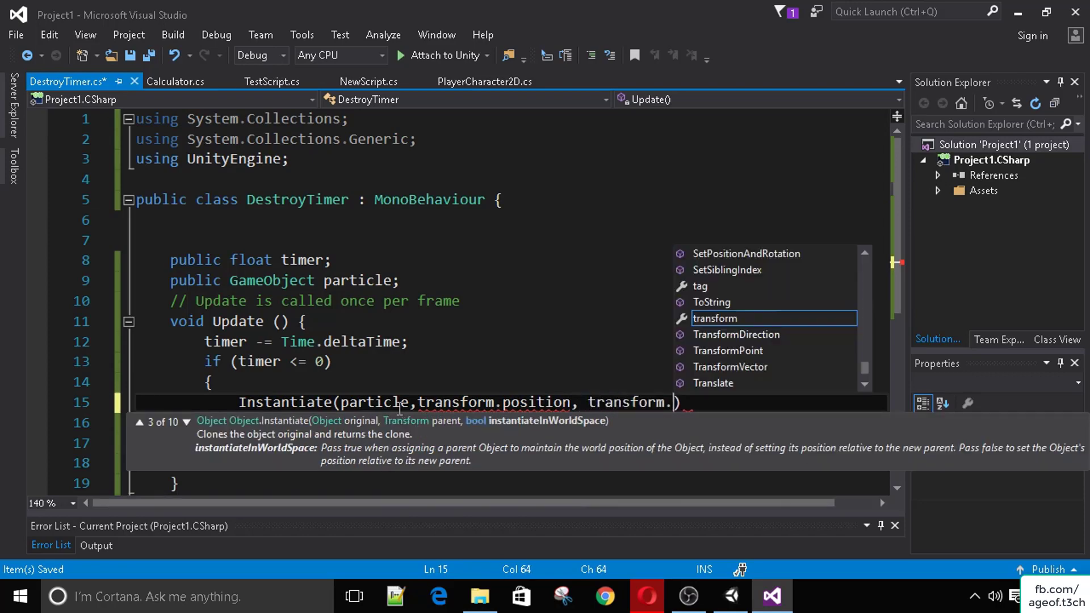
text(;)
key(ctrl+s)
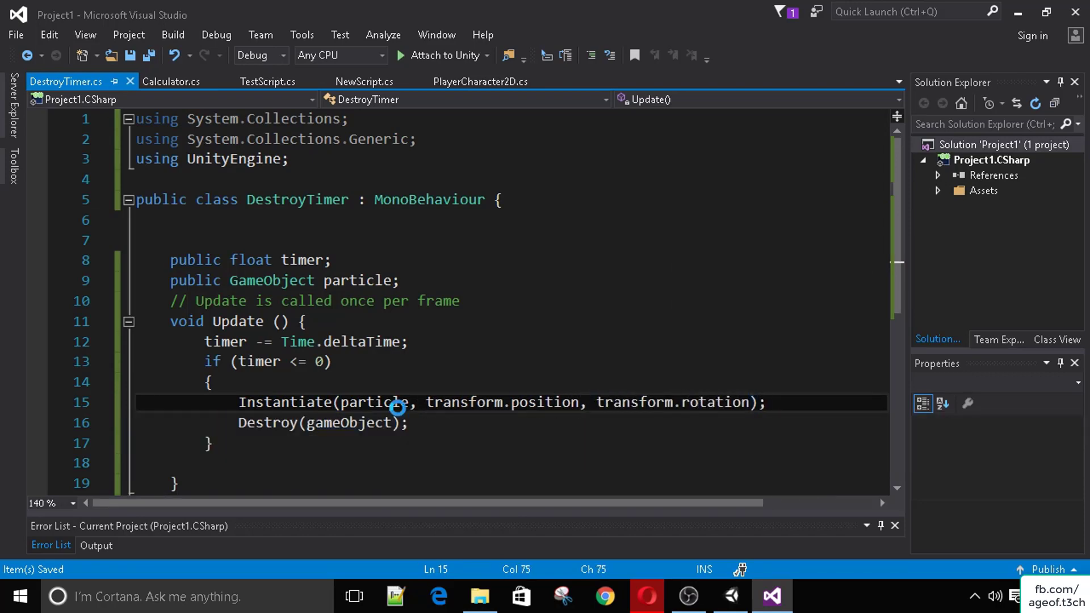
Step: Switch back to Unity and assign the BulletExplosion prefab to the Particle field of the Bullet prefab's Destroy Timer
click(731, 596)
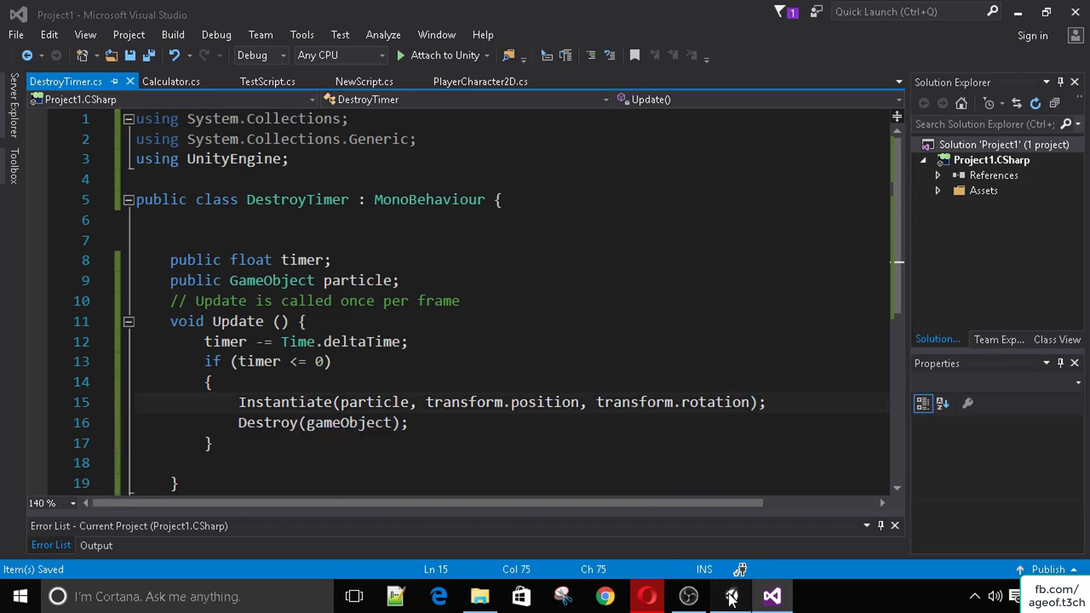
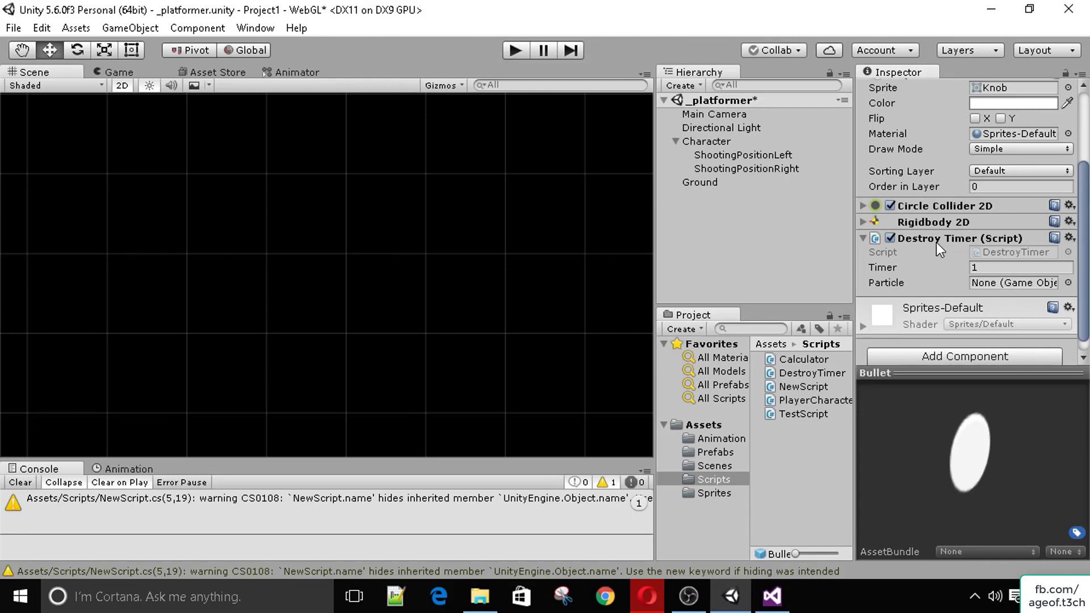
click(711, 453)
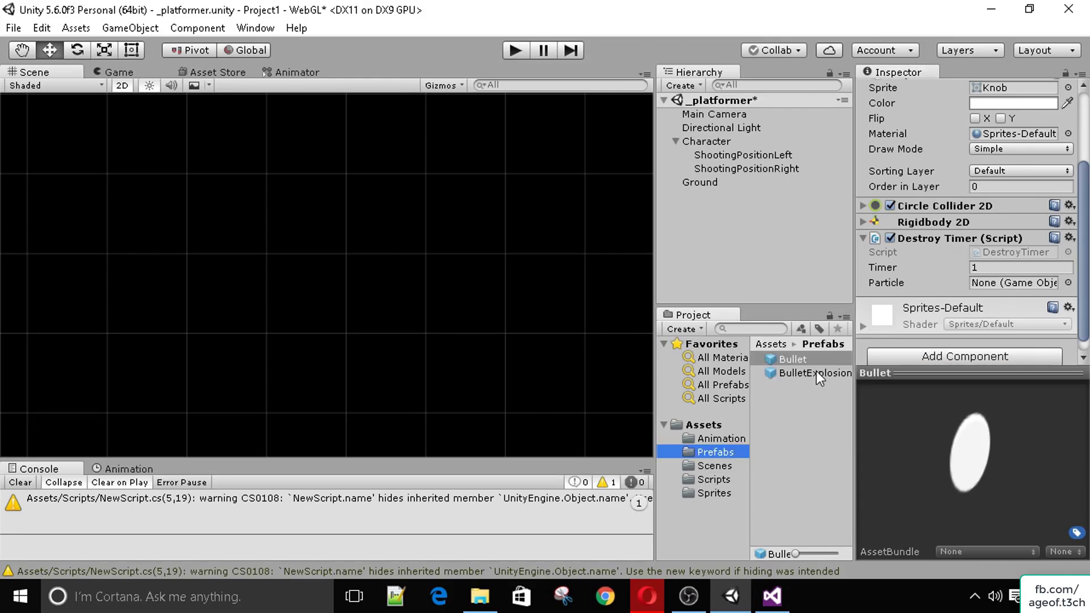
drag(816, 371, 1009, 288)
Step: Play the scene in the Game view and test the bullet explosion by moving the character and shooting
click(118, 72)
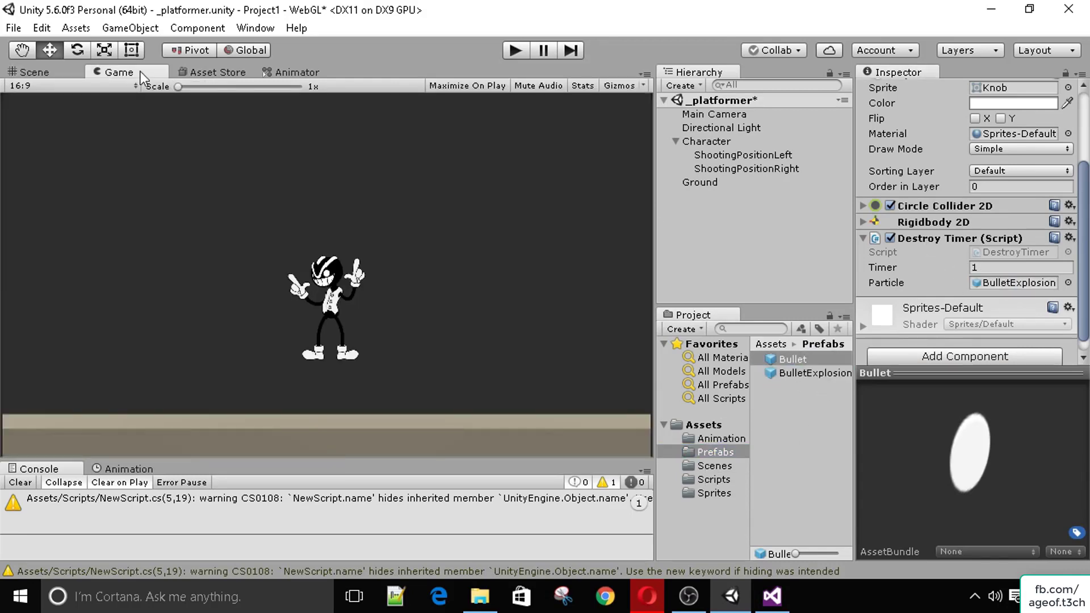
click(515, 51)
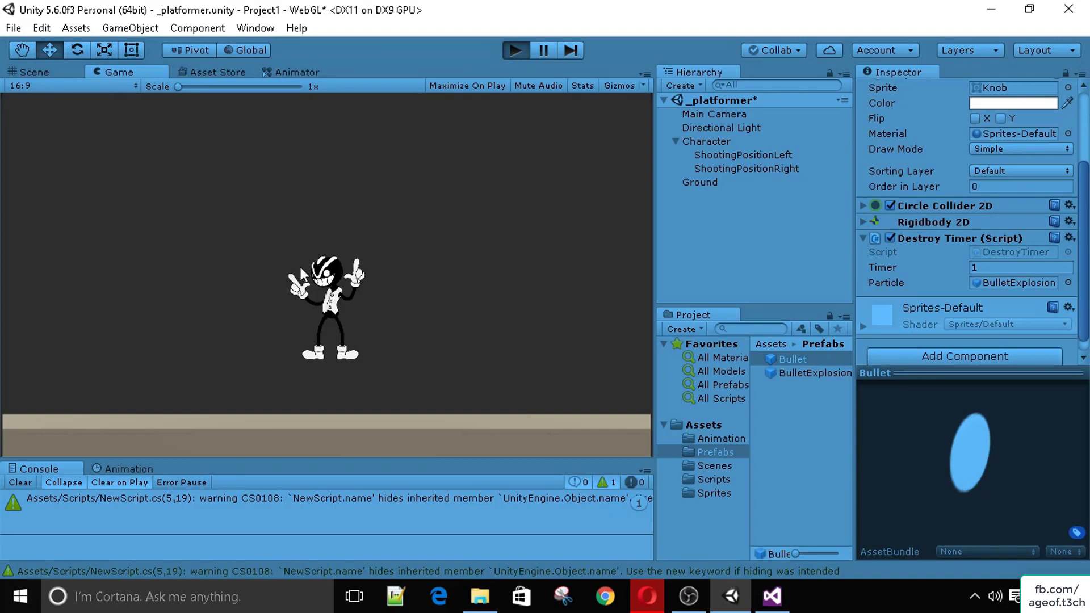
key(a)
key(d)
click(445, 314)
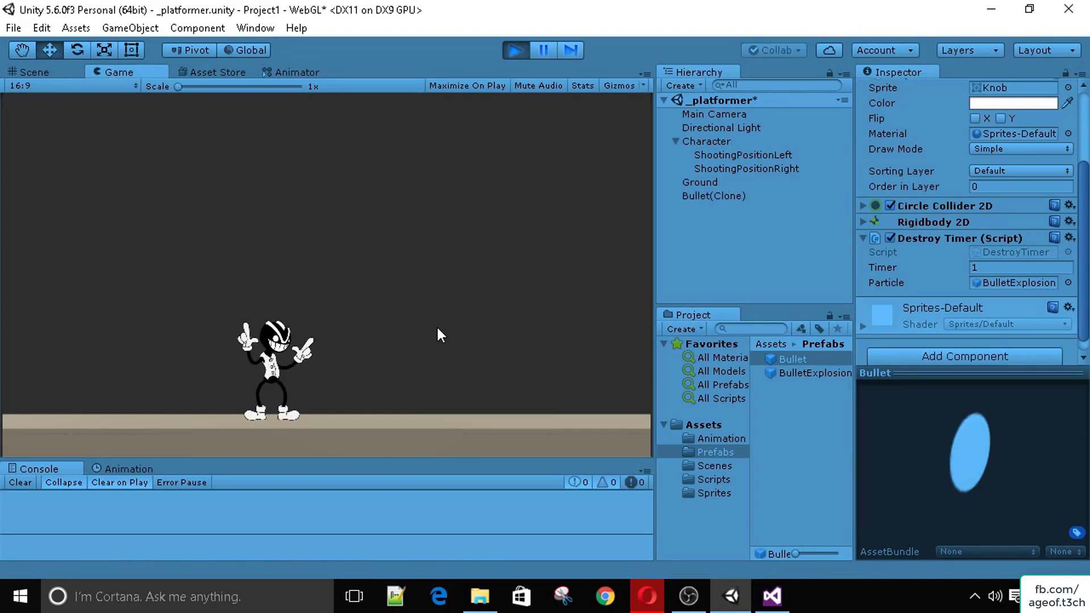
key(d)
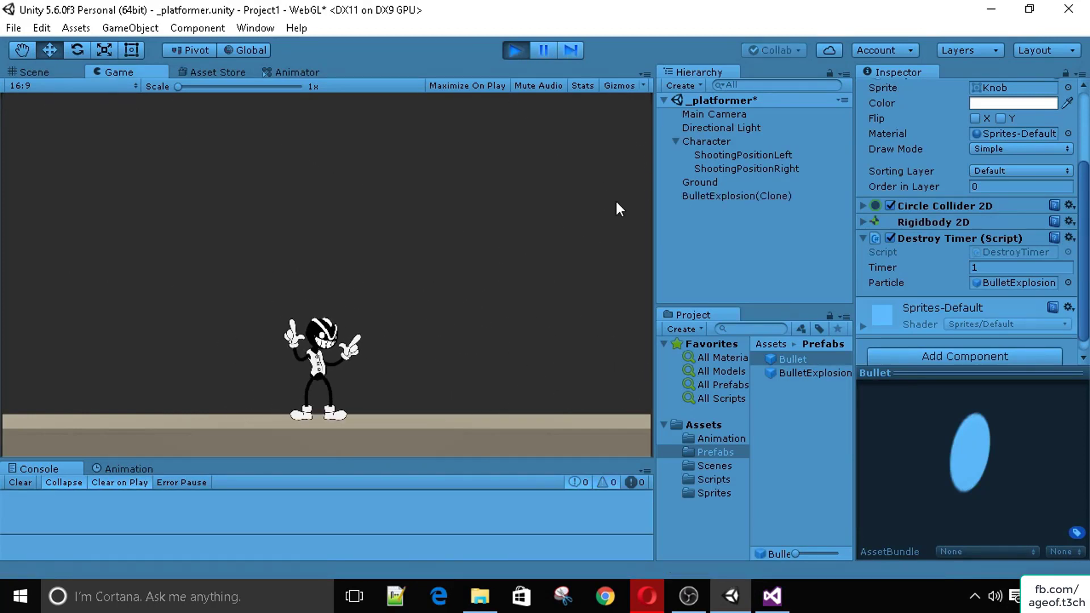
Step: During play, widen the Main Camera's Field of View to 96, test more shots while moving the character, and stop playing
click(730, 115)
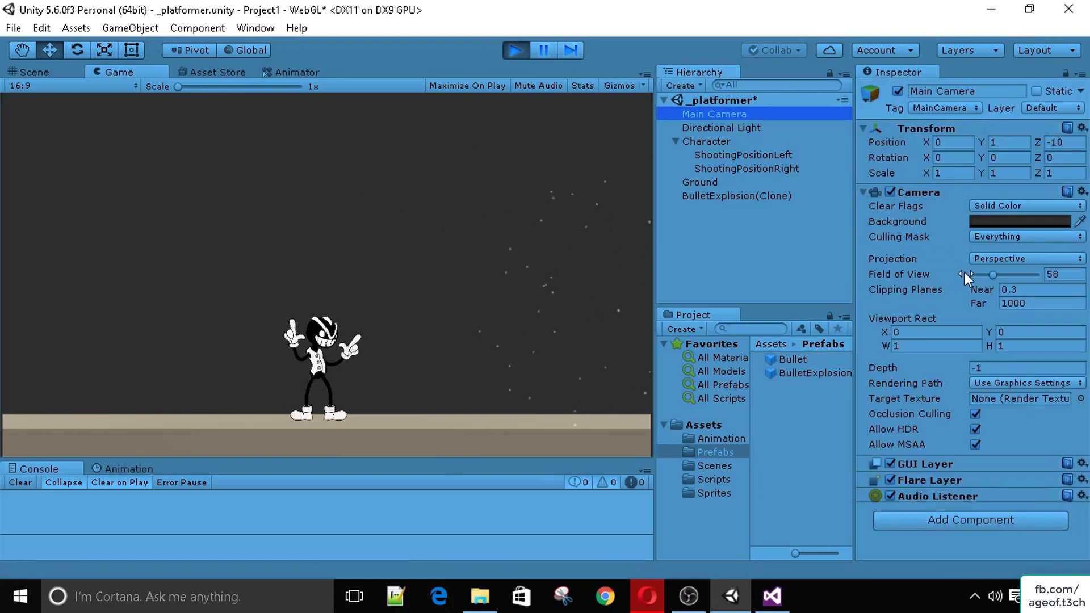
drag(965, 272, 1007, 277)
click(502, 313)
key(a)
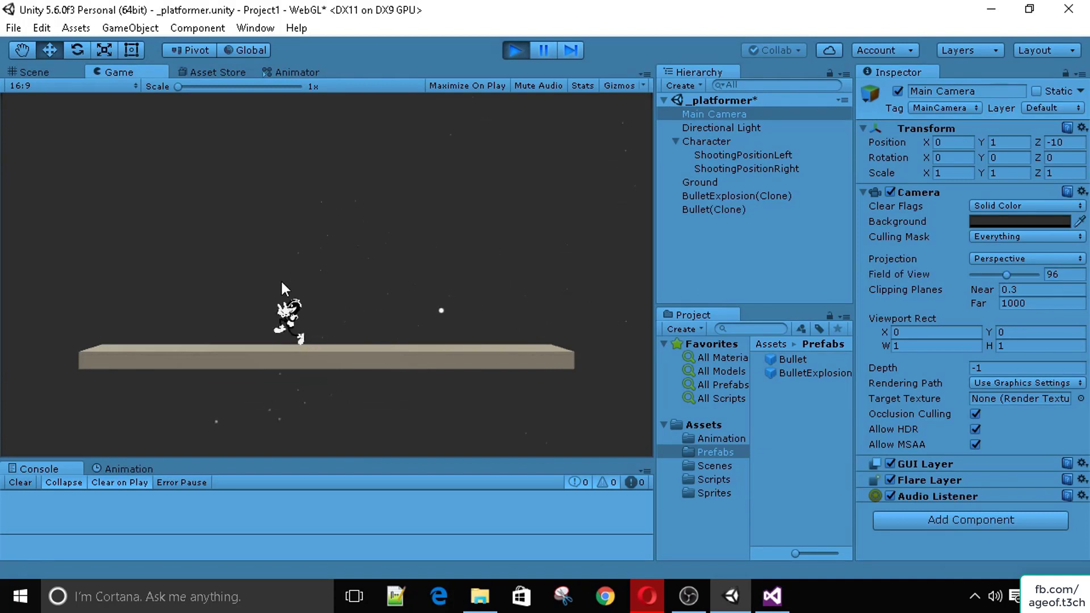
key(d)
click(340, 310)
click(340, 311)
key(a)
key(d)
click(431, 323)
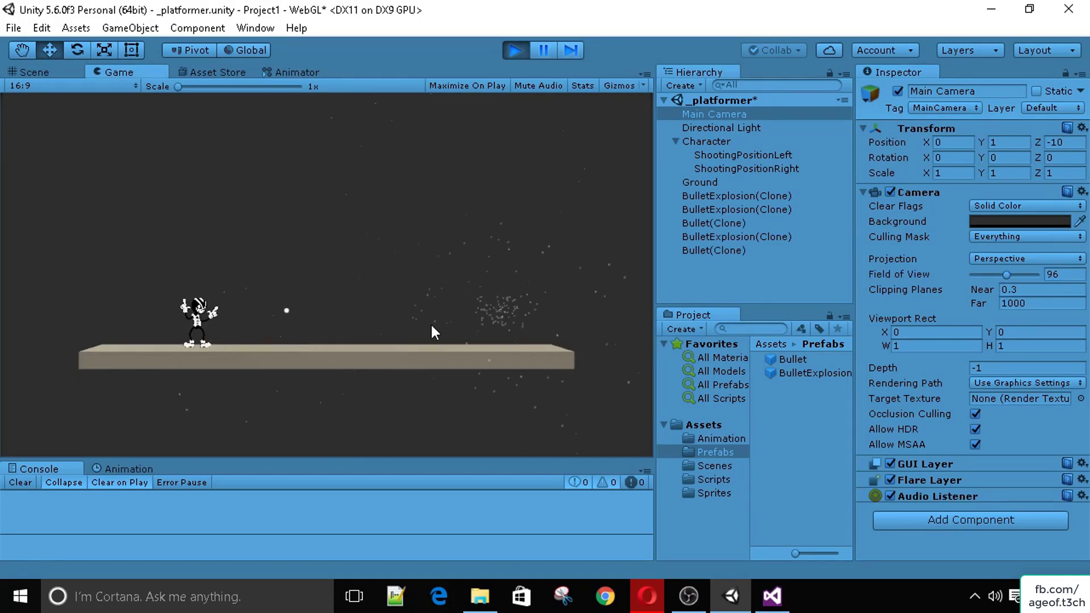
click(431, 322)
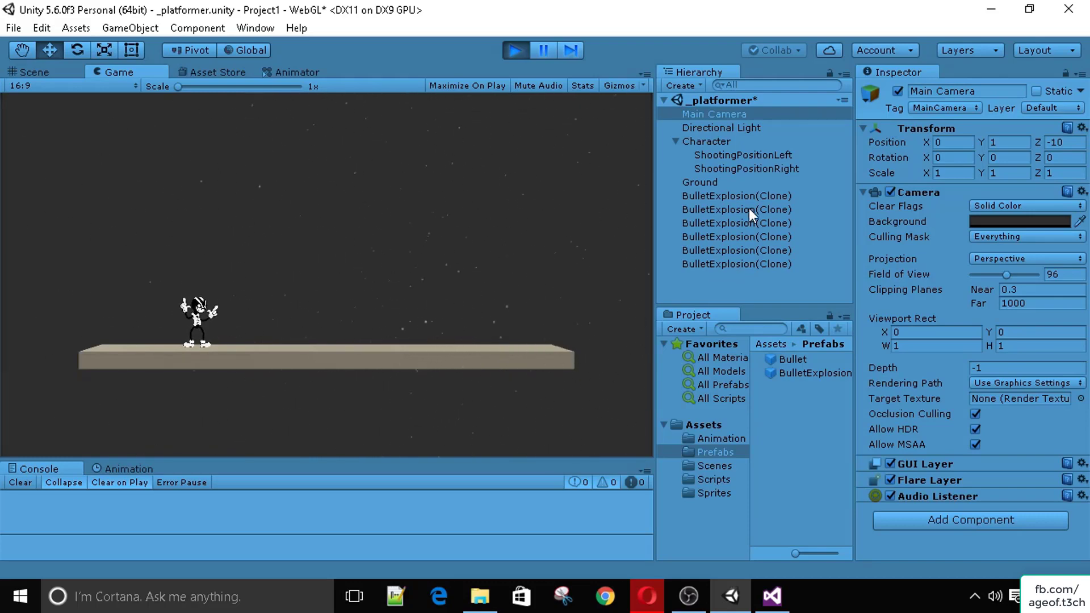
click(516, 50)
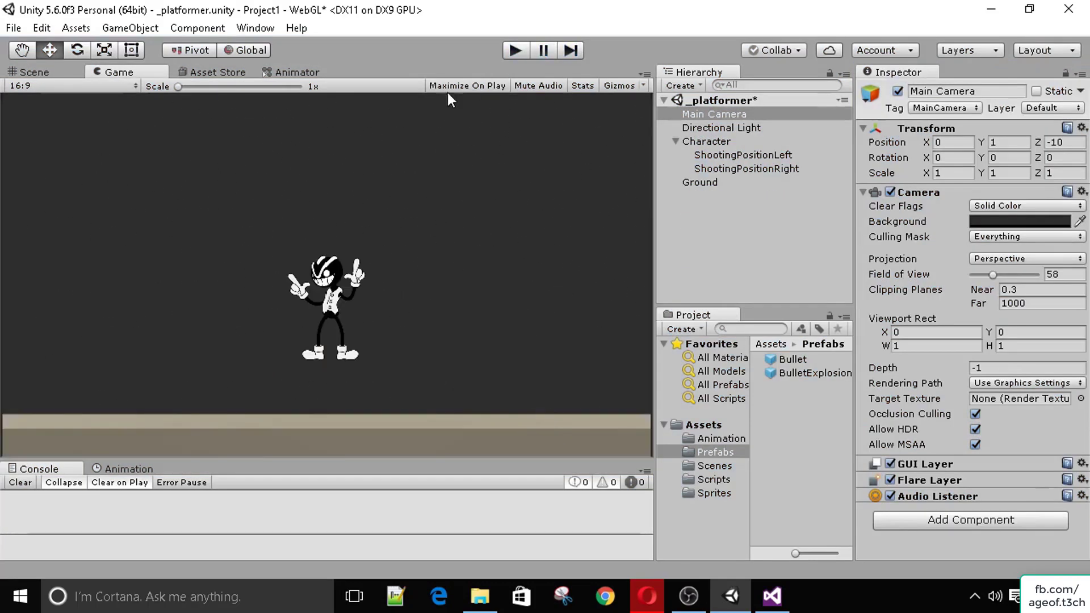
Step: Turn off Looping in the Particle System of the BulletExplosion prefab and look through its remaining particle modules
click(793, 374)
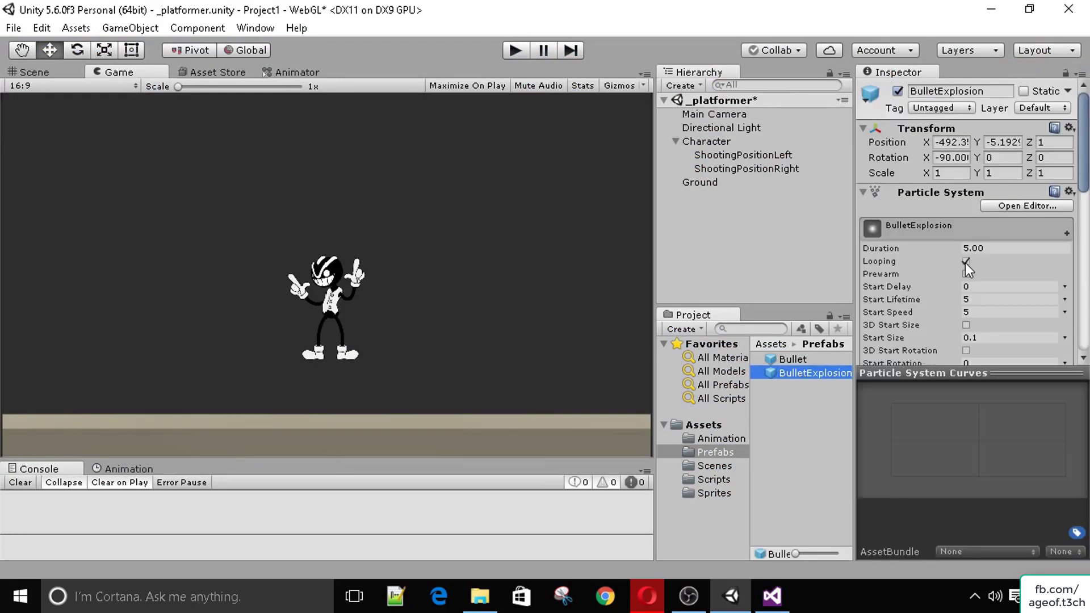
click(964, 262)
scroll(920, 263, down, 8)
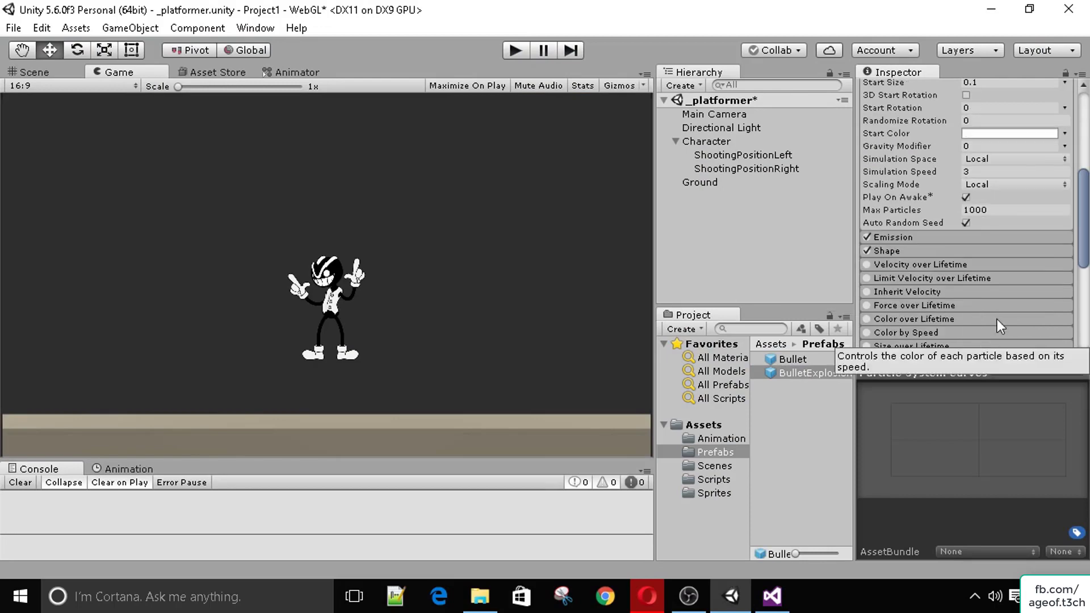
scroll(996, 319, down, 8)
scroll(992, 237, up, 3)
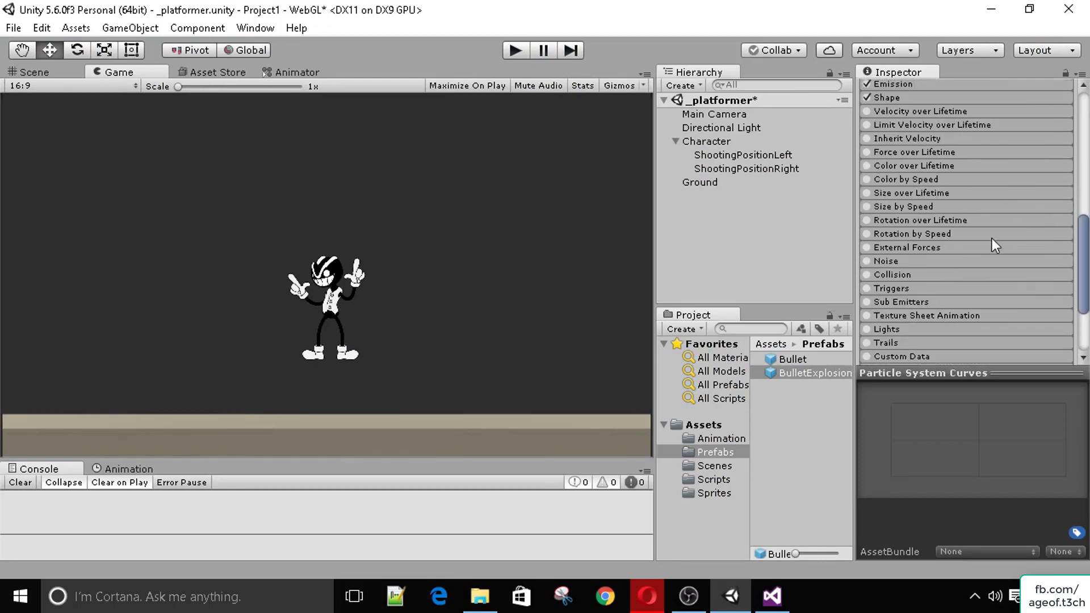
scroll(992, 238, up, 6)
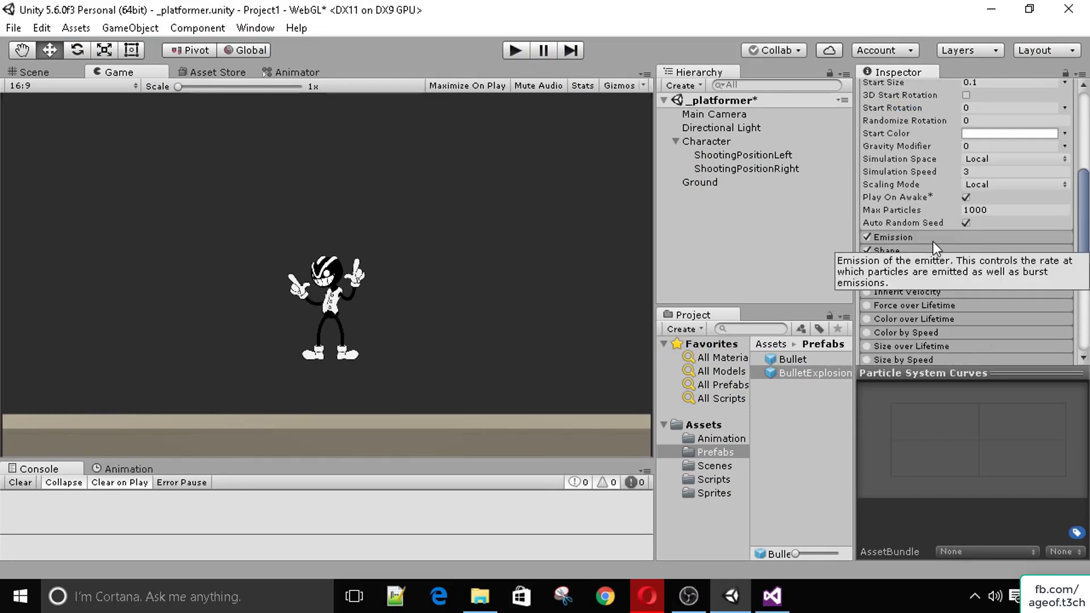
scroll(932, 240, down, 3)
scroll(995, 266, down, 3)
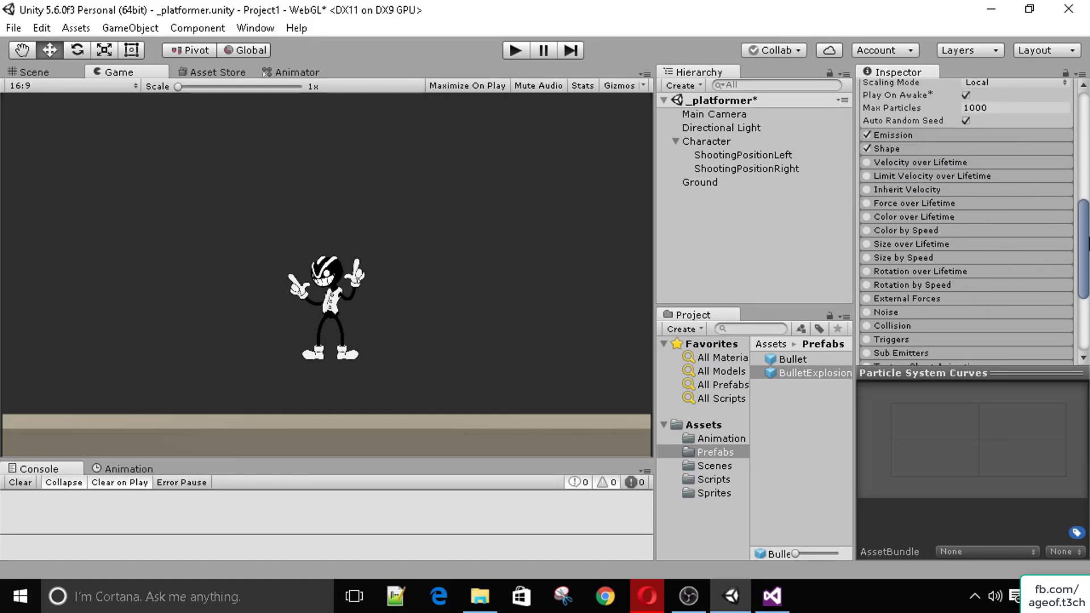
drag(1088, 244, 1082, 161)
Step: Play the scene, shoot a bullet, check the spawned BulletExplosion clone in the Hierarchy, and stop playing
click(514, 51)
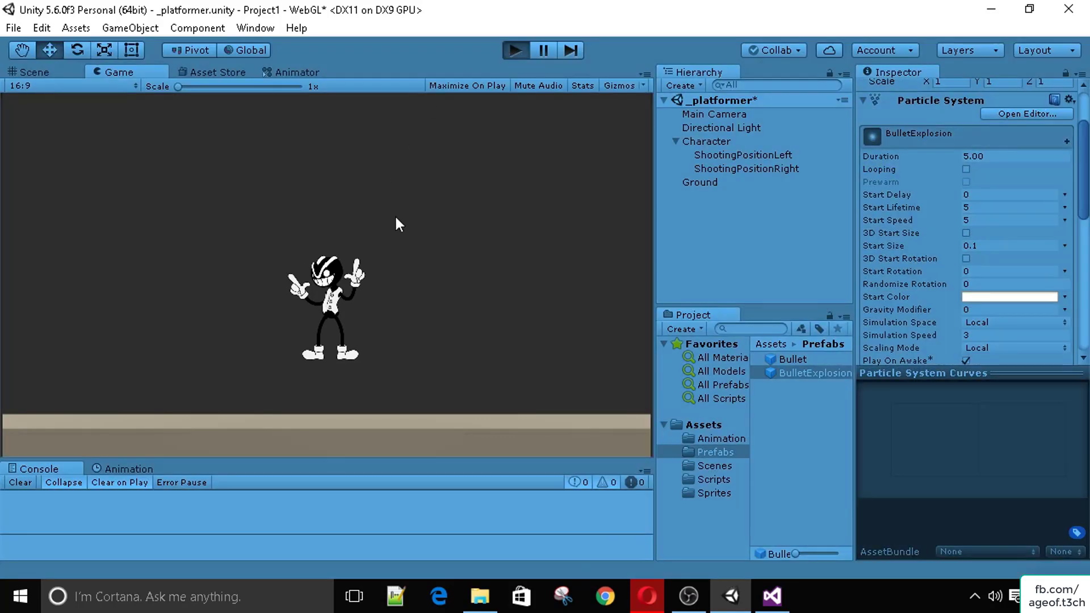
click(490, 323)
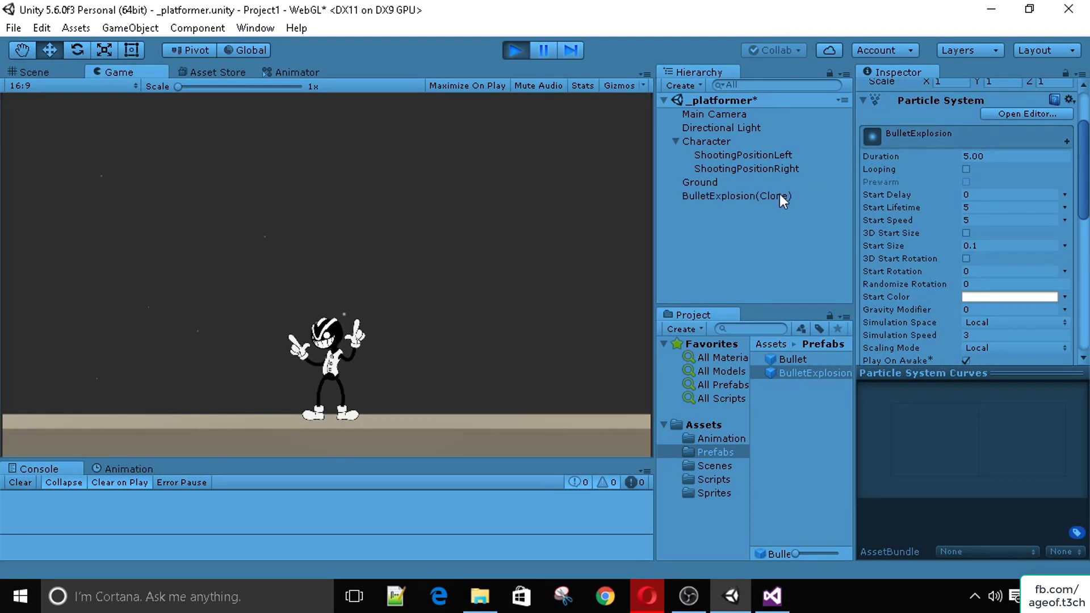
click(763, 195)
click(705, 183)
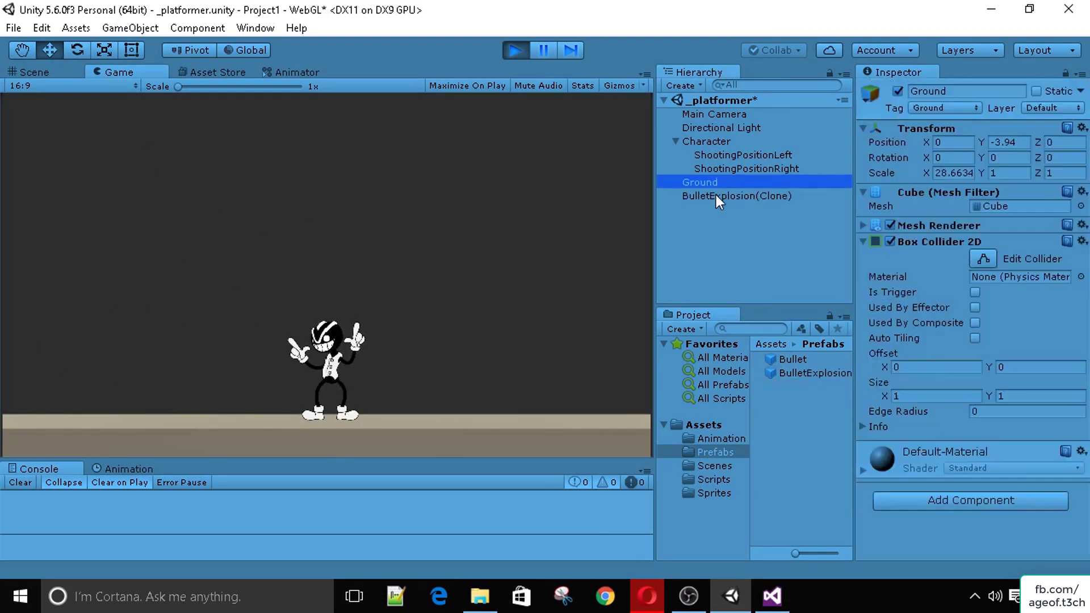
click(717, 195)
click(515, 51)
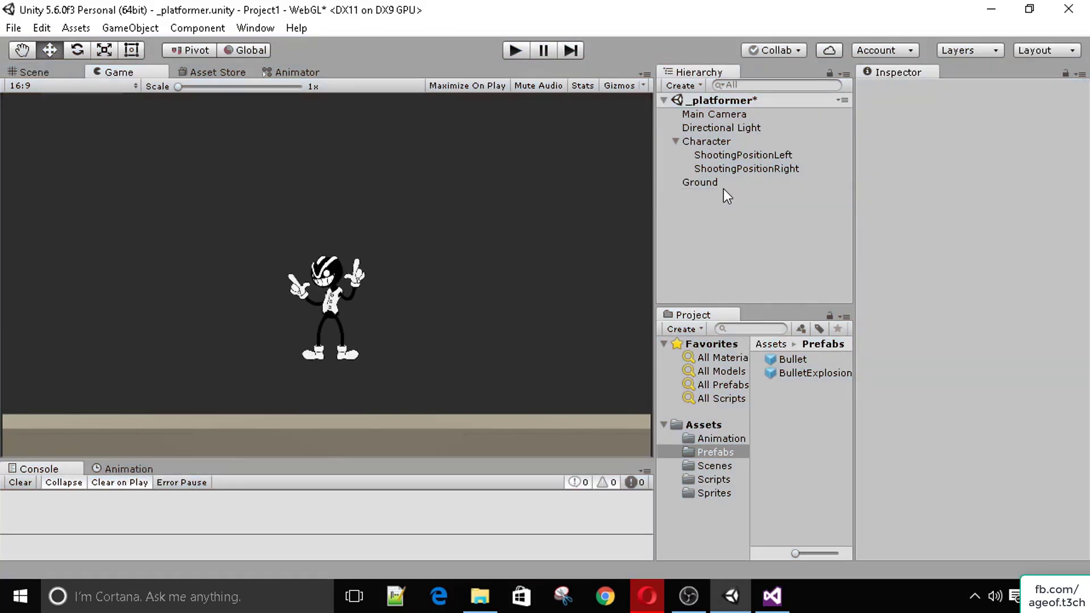
Step: Add the Destroy Timer script to the BulletExplosion prefab and set its Timer to 5
click(699, 183)
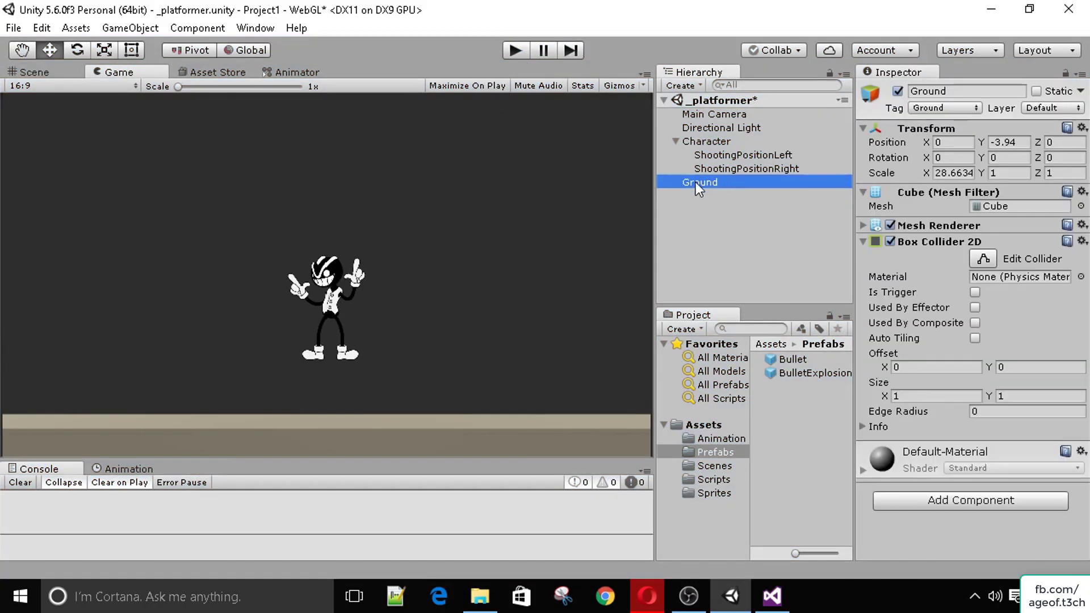
click(716, 479)
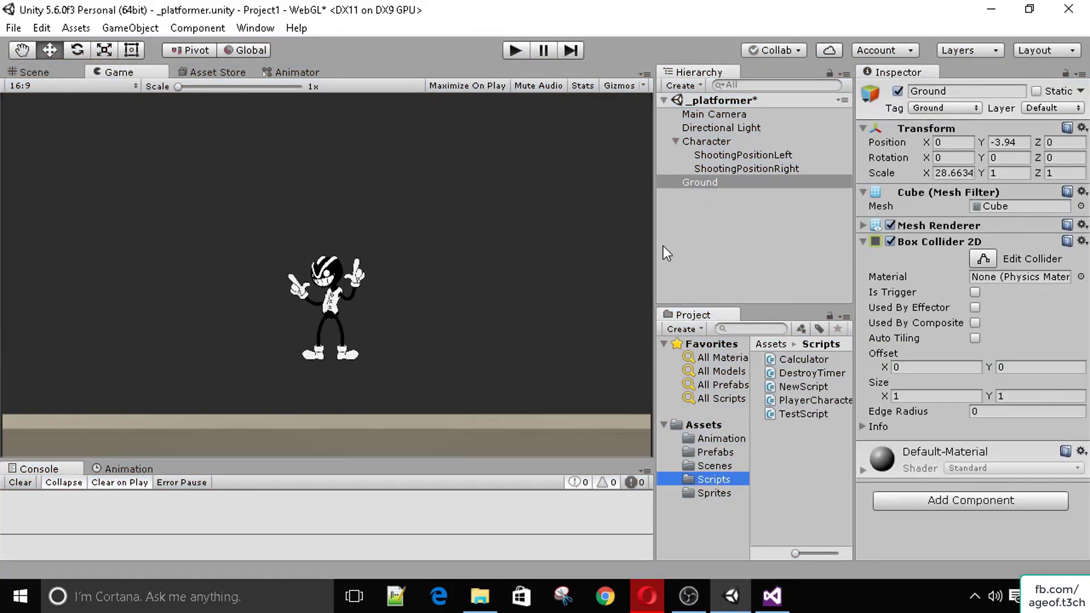
click(707, 452)
click(805, 373)
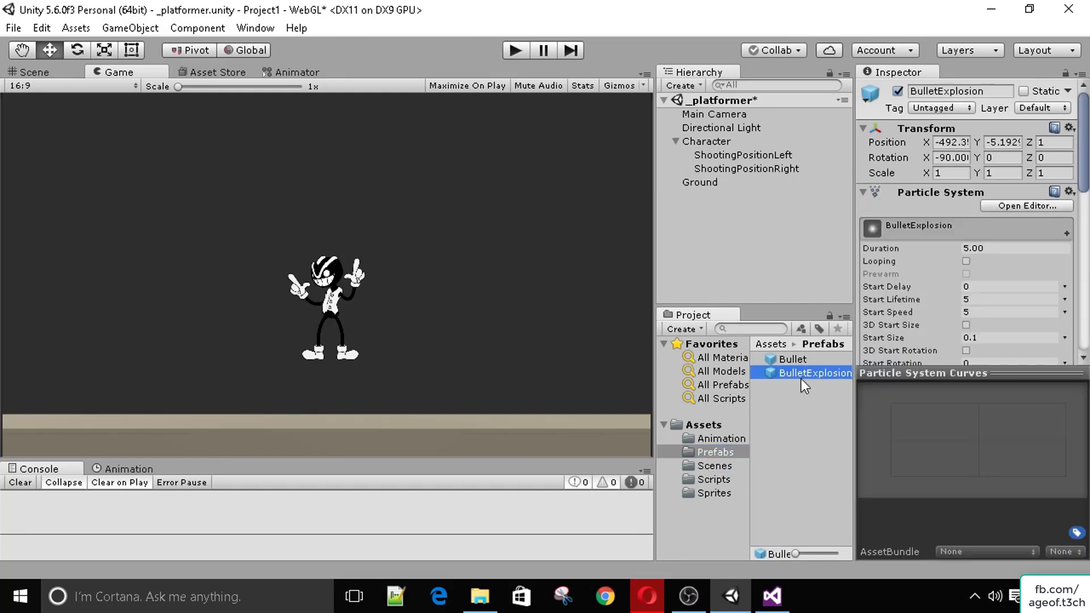
scroll(929, 341, down, 10)
click(934, 342)
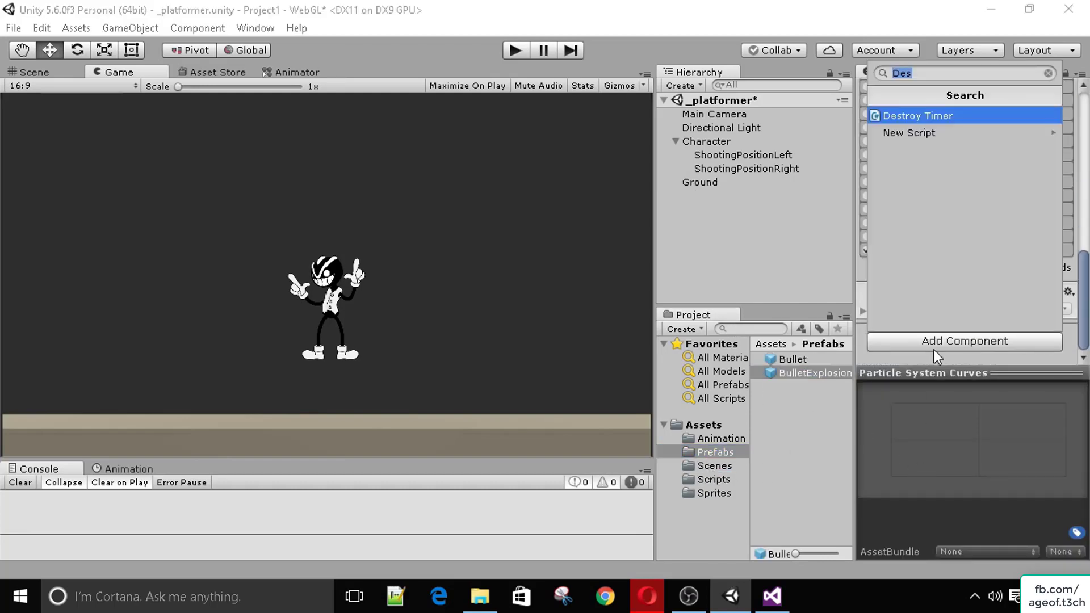
click(924, 115)
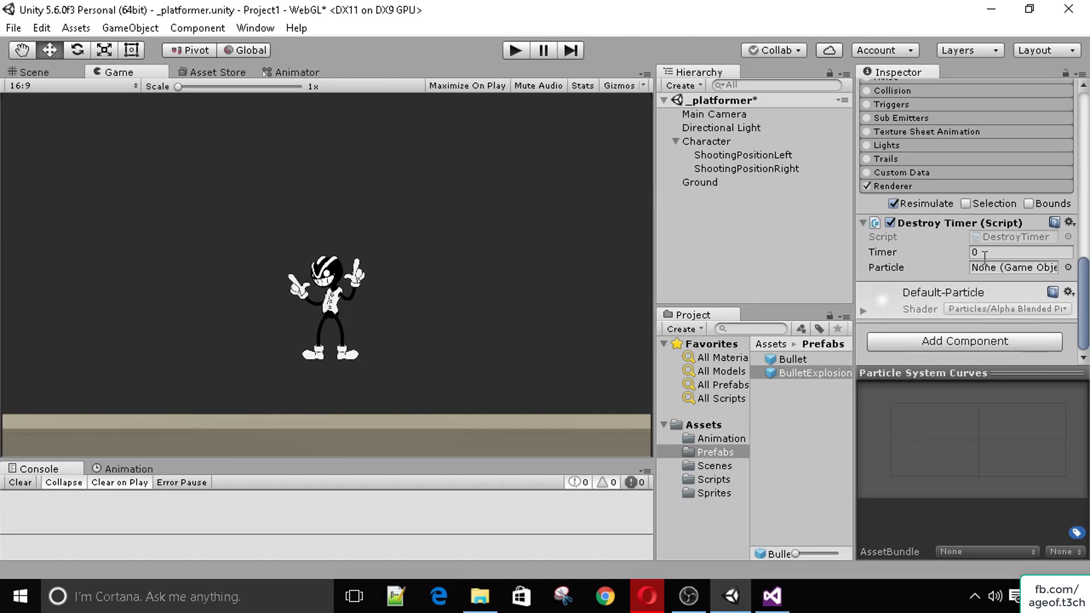
click(984, 253)
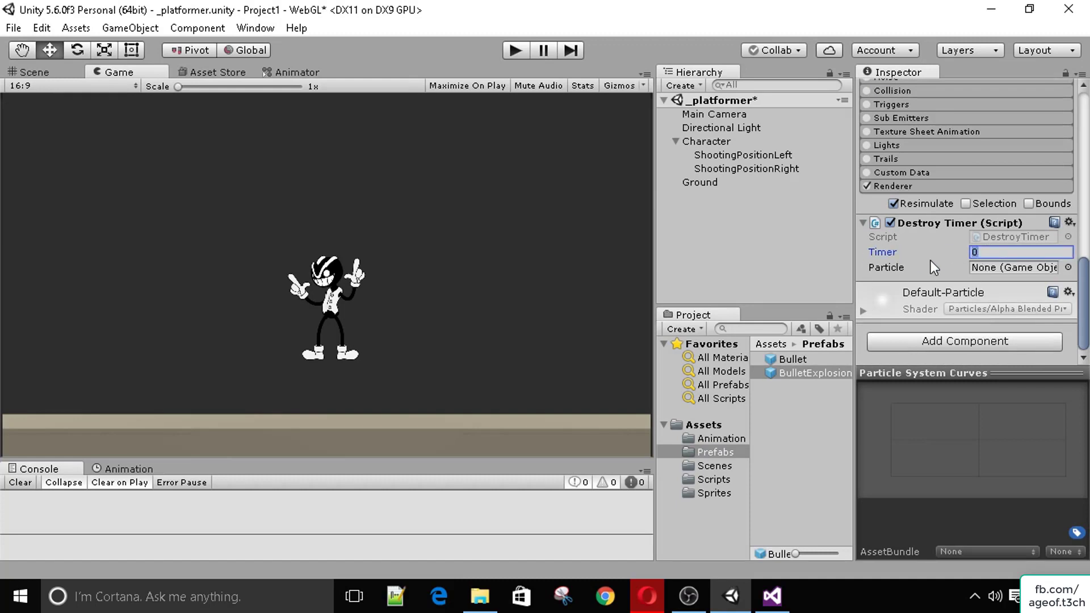
text(5)
scroll(931, 270, up, 10)
scroll(920, 269, down, 10)
Step: Switch to Visual Studio, insert the condition if(particle) directly above the Instantiate call in DestroyTimer.cs, and save the script
click(772, 596)
click(332, 382)
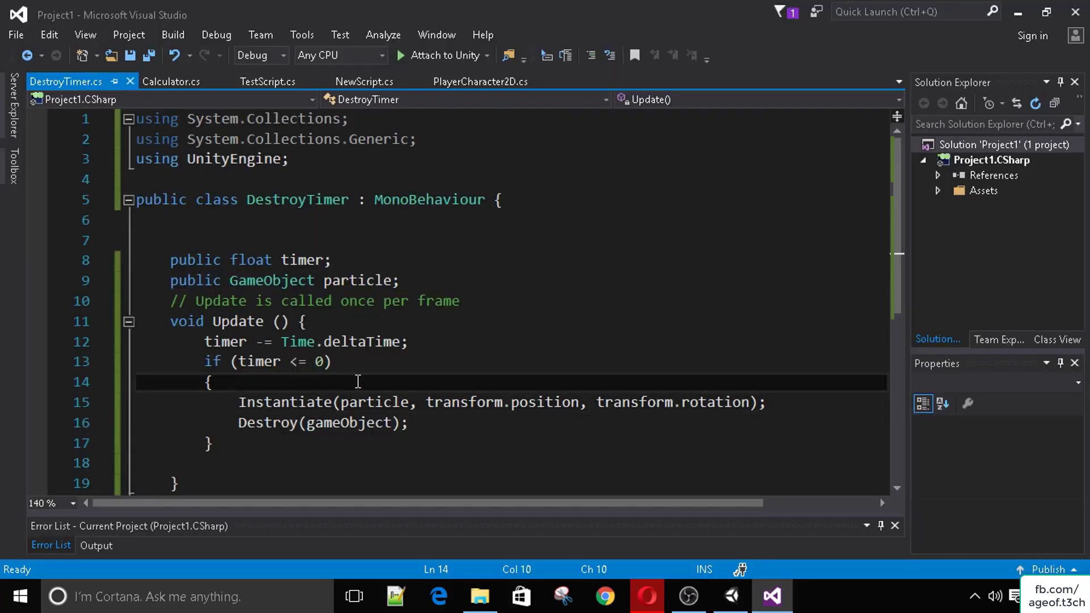
key(Return)
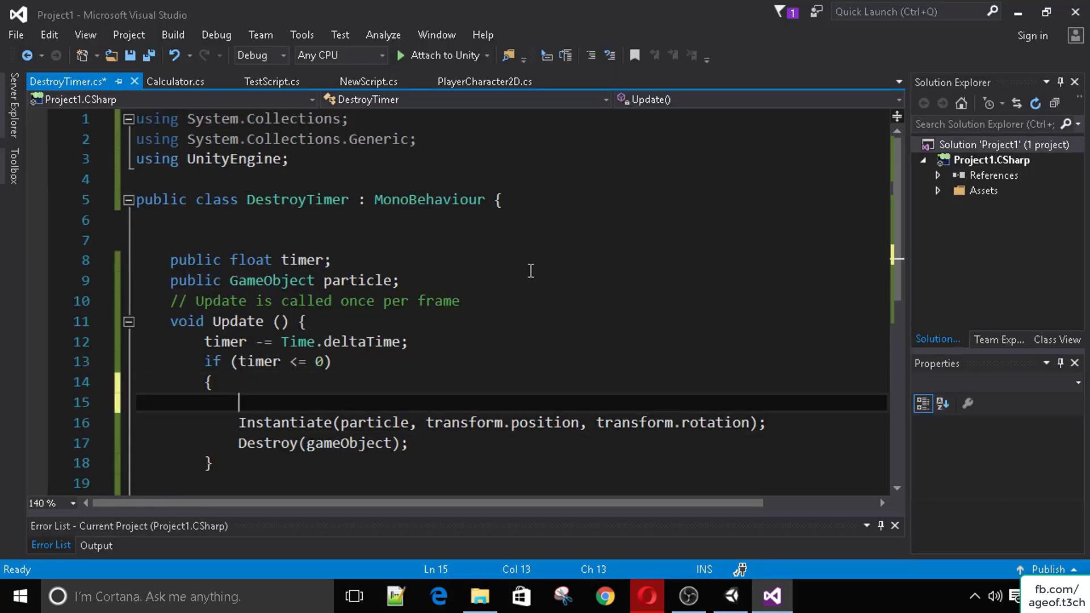
text(if*par)
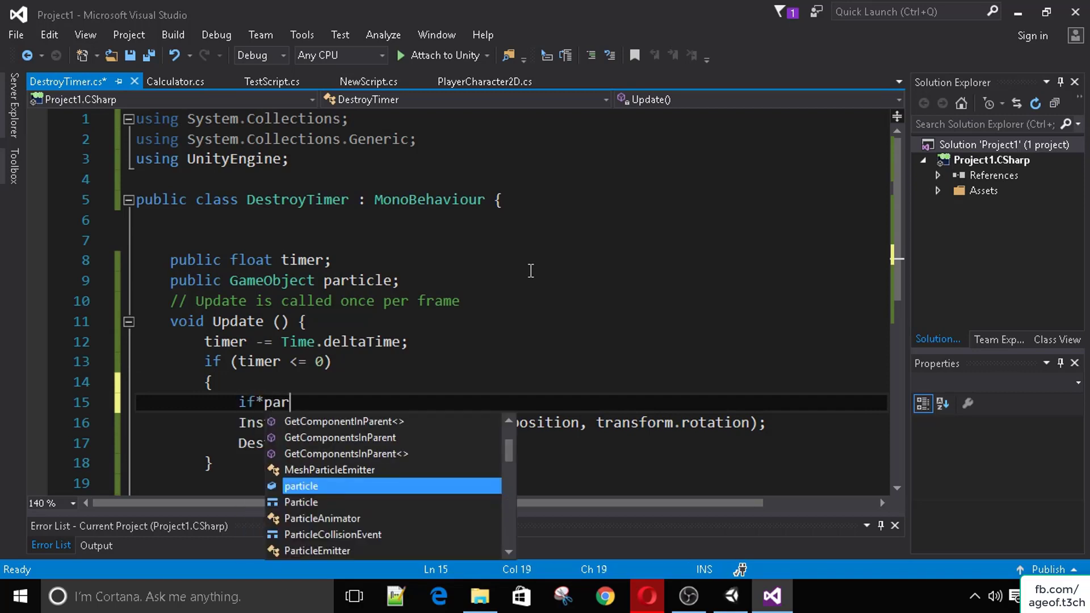
key(BackSpace)
key(BackSpace)
key(BackSpace)
key(BackSpace)
text((particle)
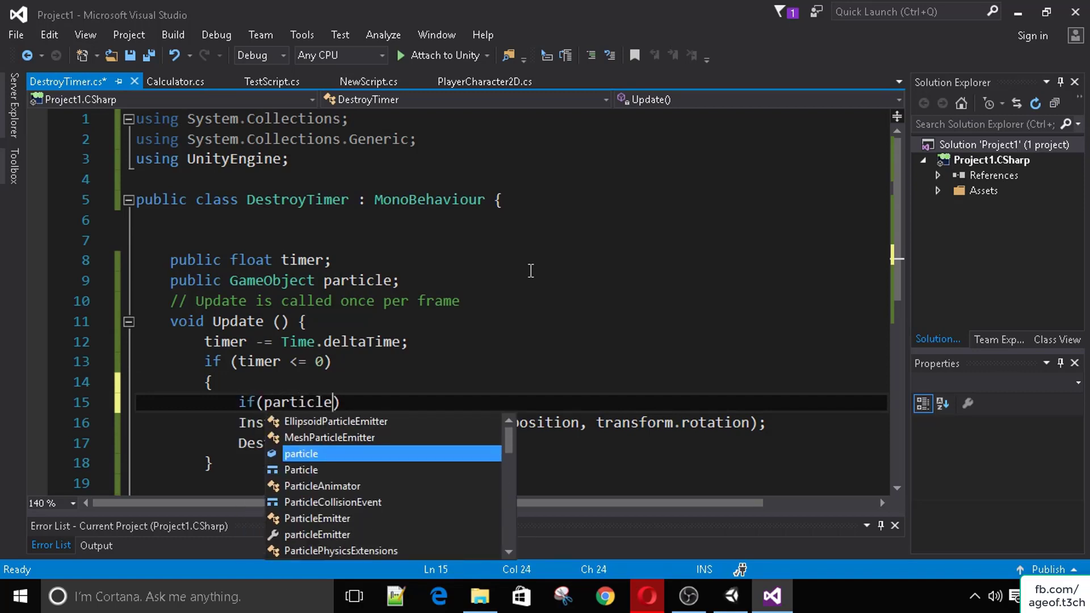
click(401, 388)
key(ctrl+s)
Step: Review the if(particle) check, the particle field, and the Instantiate and Destroy lines in the DestroyTimer script
scroll(400, 391, down, 2)
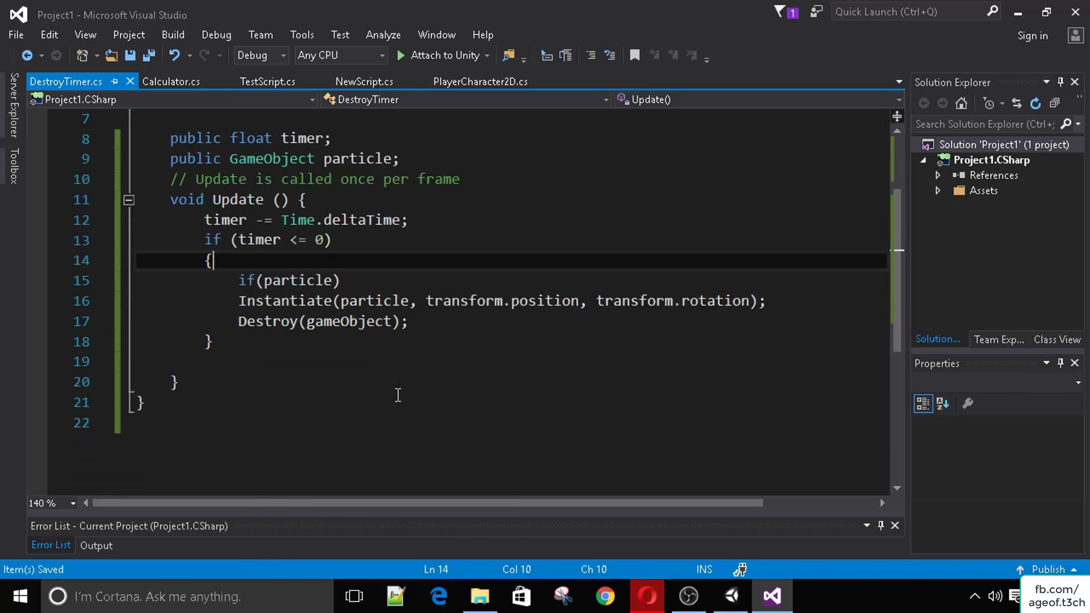
scroll(382, 361, up, 1)
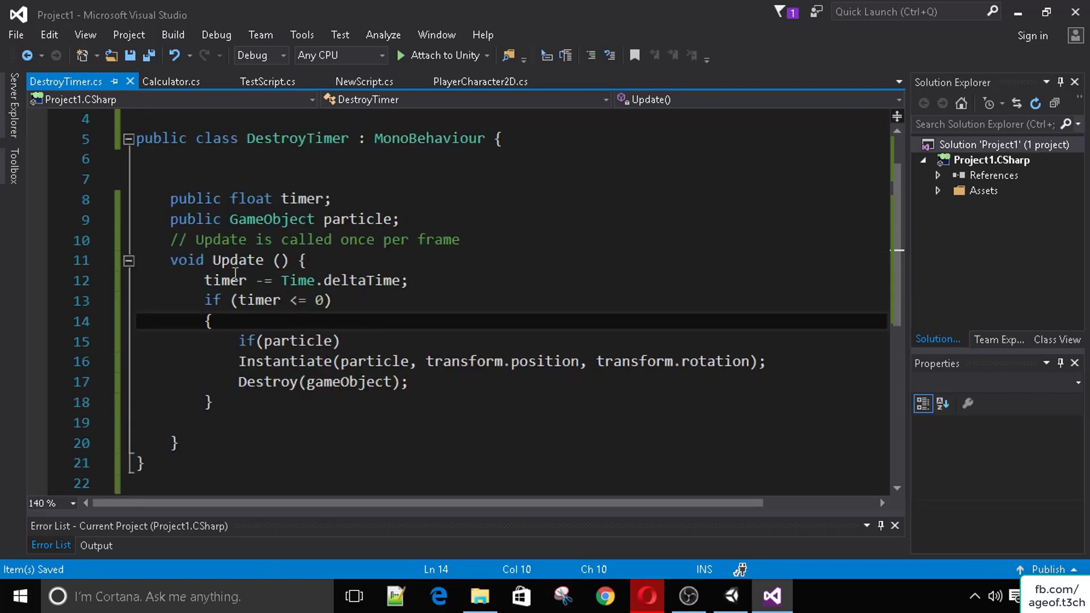
click(233, 340)
drag(233, 342, 367, 344)
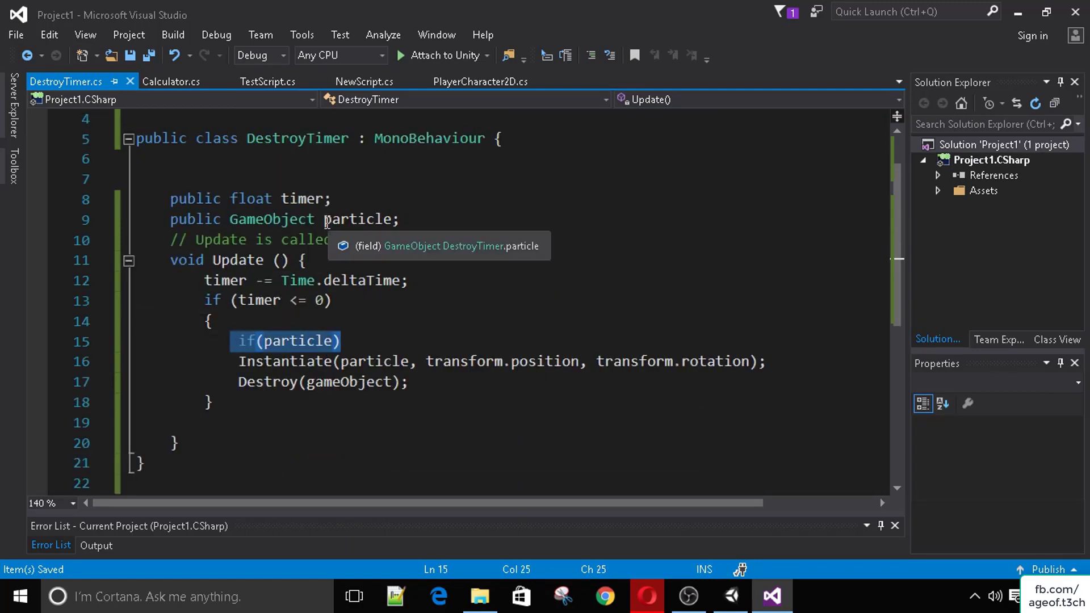
drag(324, 221, 420, 221)
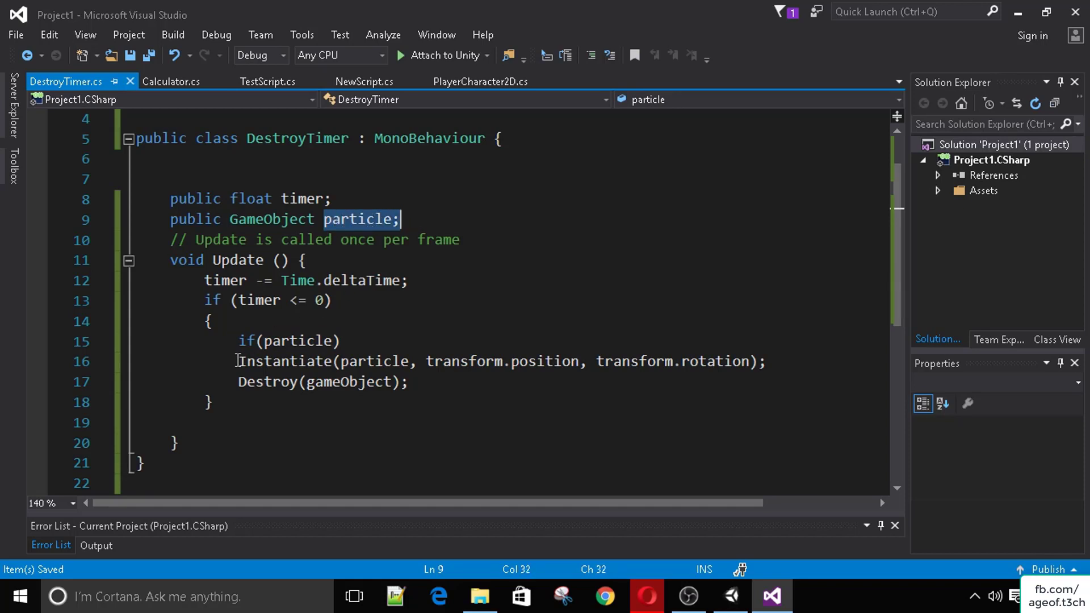
drag(239, 361, 790, 360)
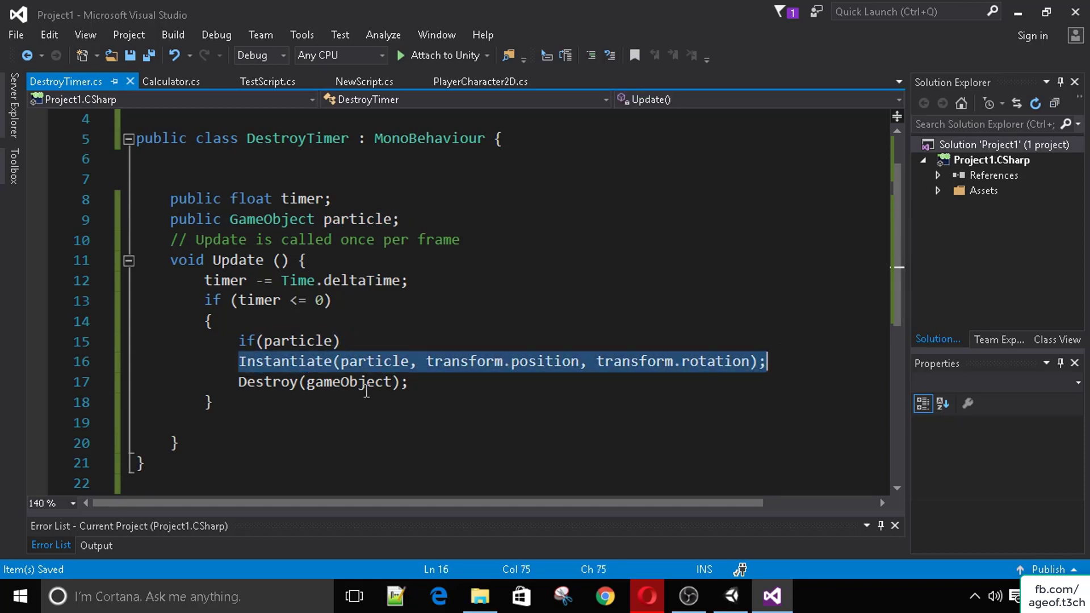
drag(233, 382, 449, 389)
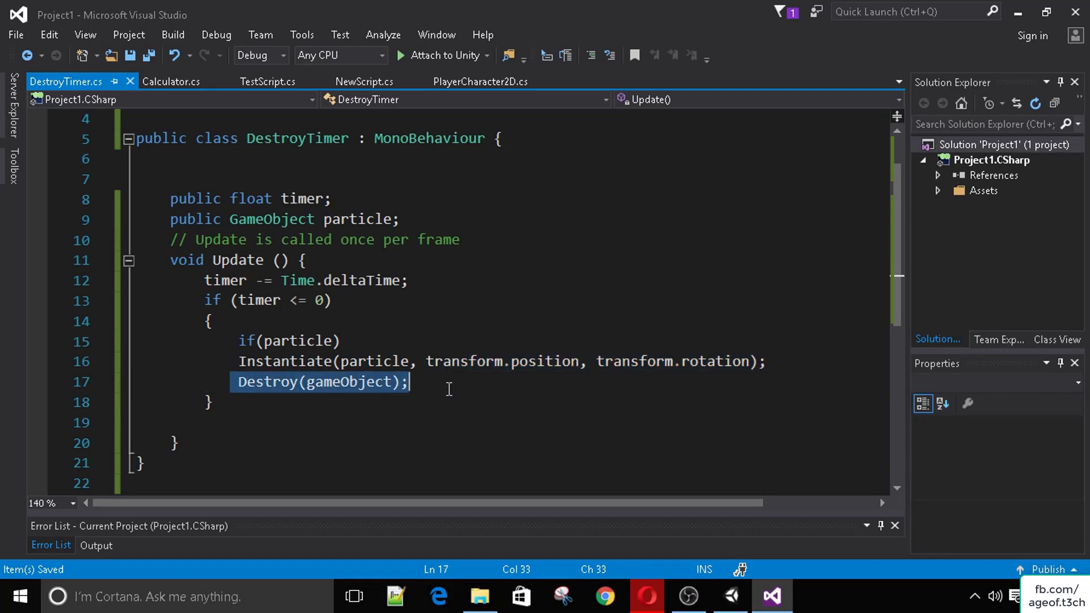
Step: Switch back to Unity, play the scene, and test a shot while moving the character left and right until the explosion clone is removed
click(732, 596)
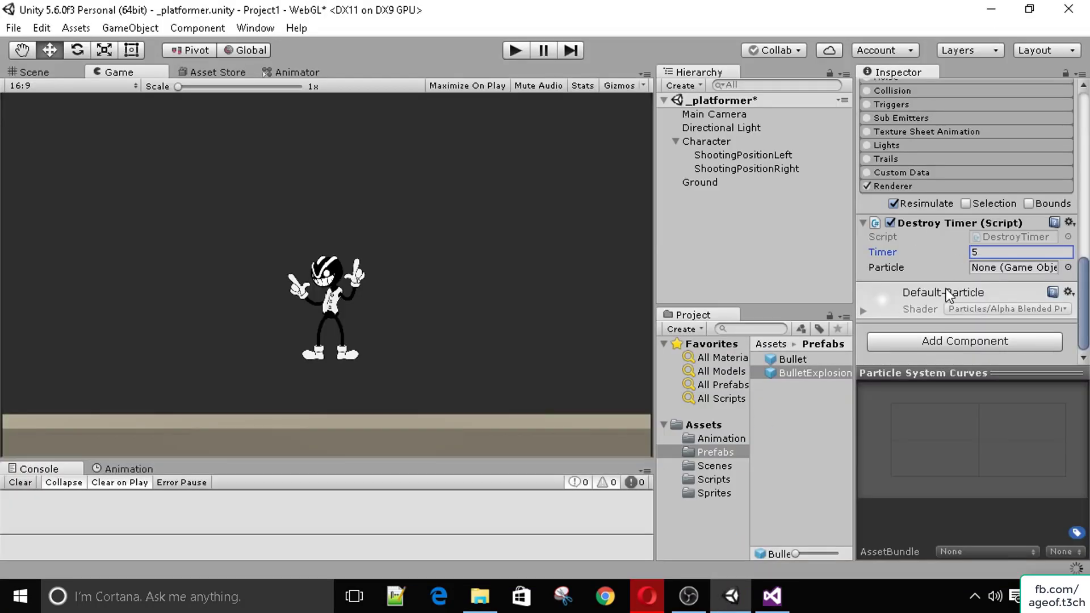
click(509, 54)
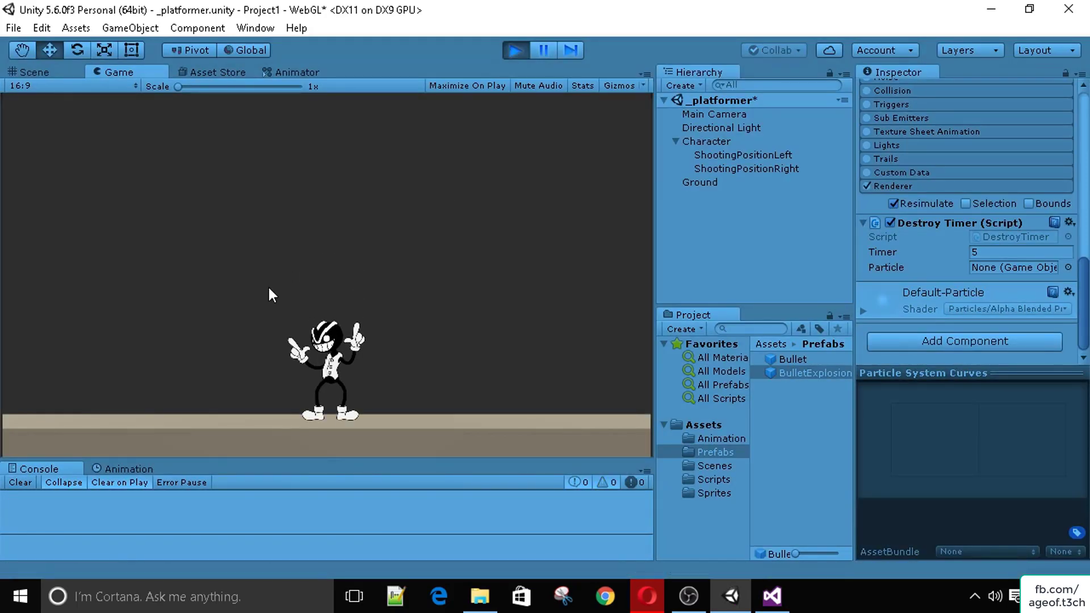
key(a)
click(241, 322)
key(a)
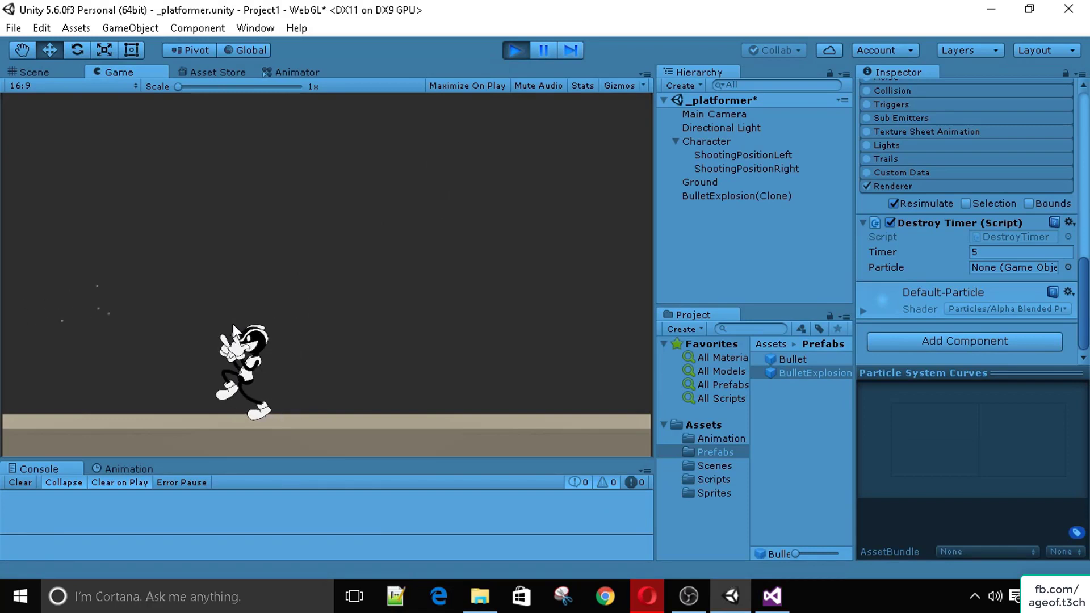
key(d)
key(a)
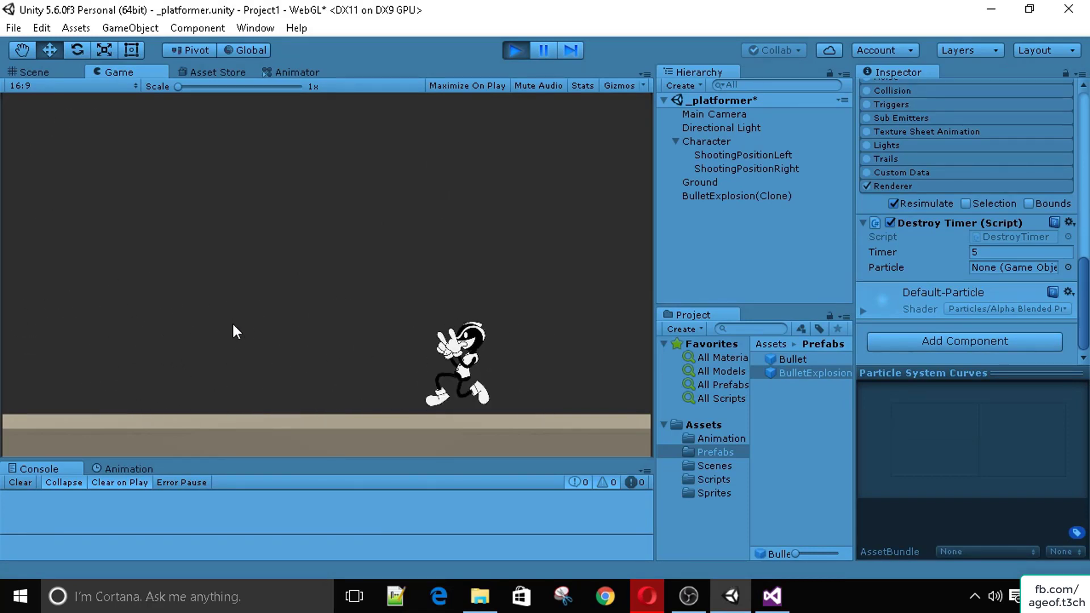
key(d)
key(a)
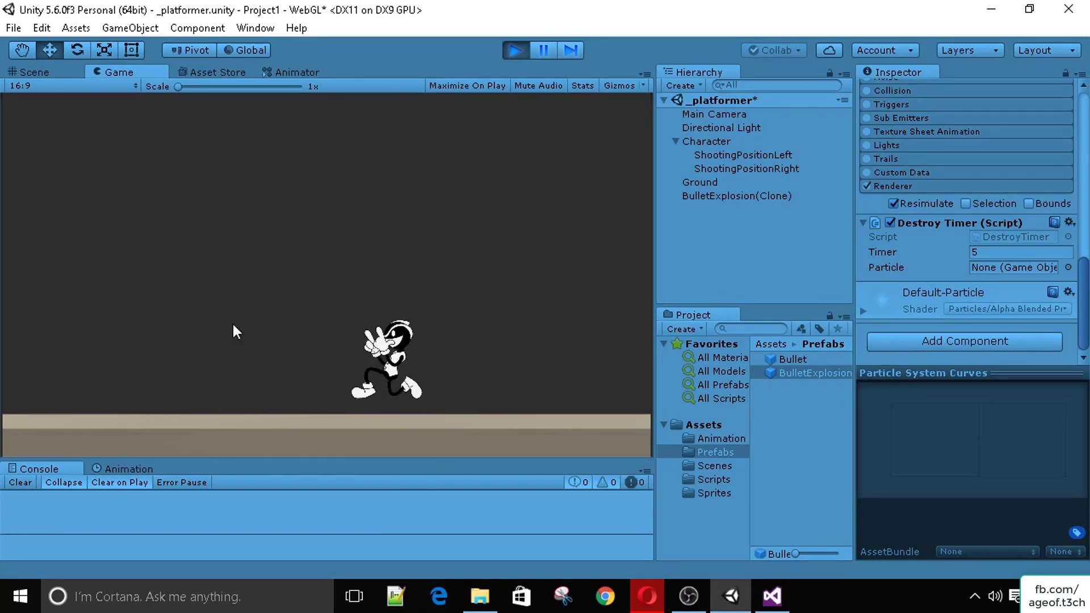
key(d)
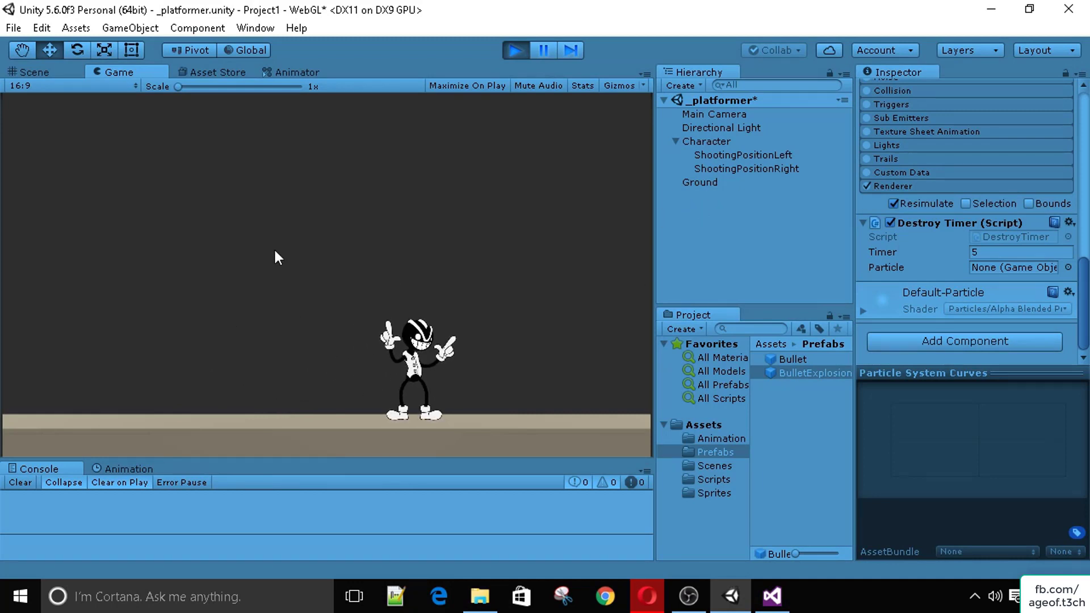
Step: During play, set the Main Camera's Field of View to 96 and fire several bullets to both sides of the character
click(727, 115)
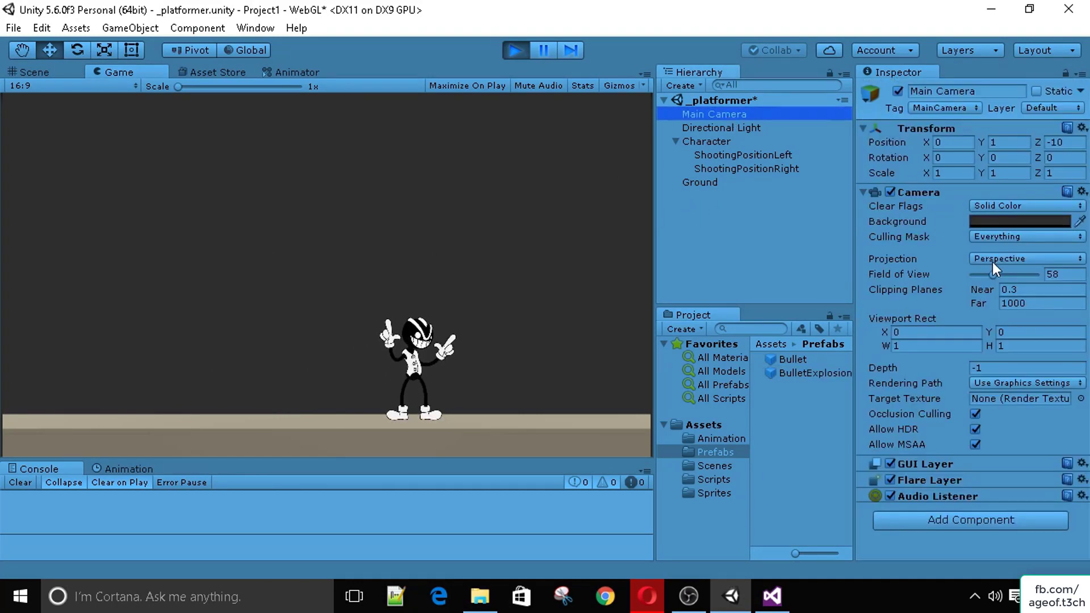
drag(996, 275, 1010, 277)
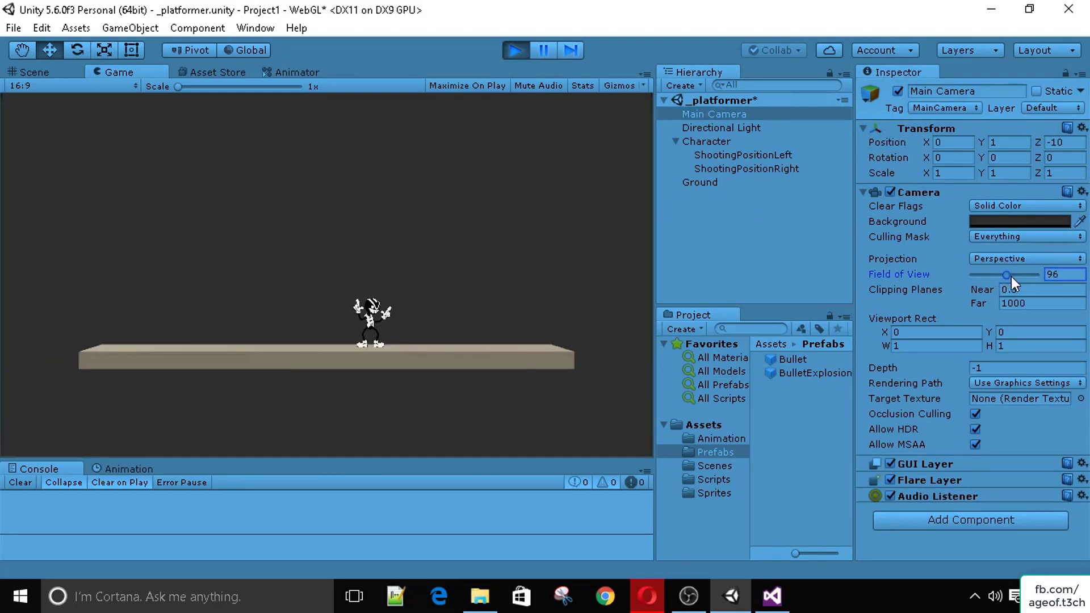
click(258, 304)
click(257, 299)
click(238, 314)
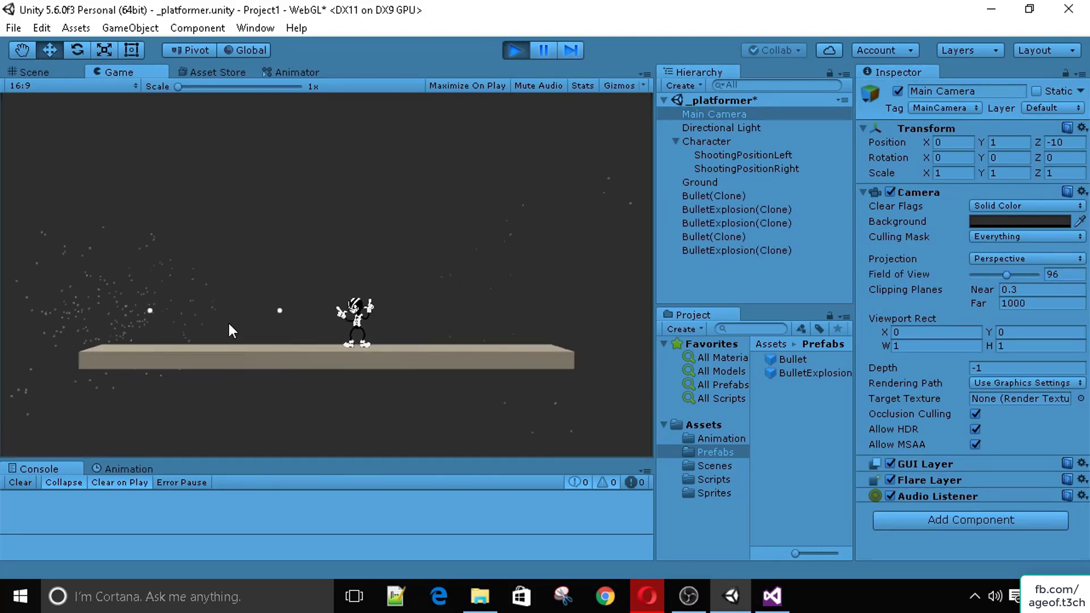
click(227, 322)
click(471, 296)
click(260, 281)
click(461, 275)
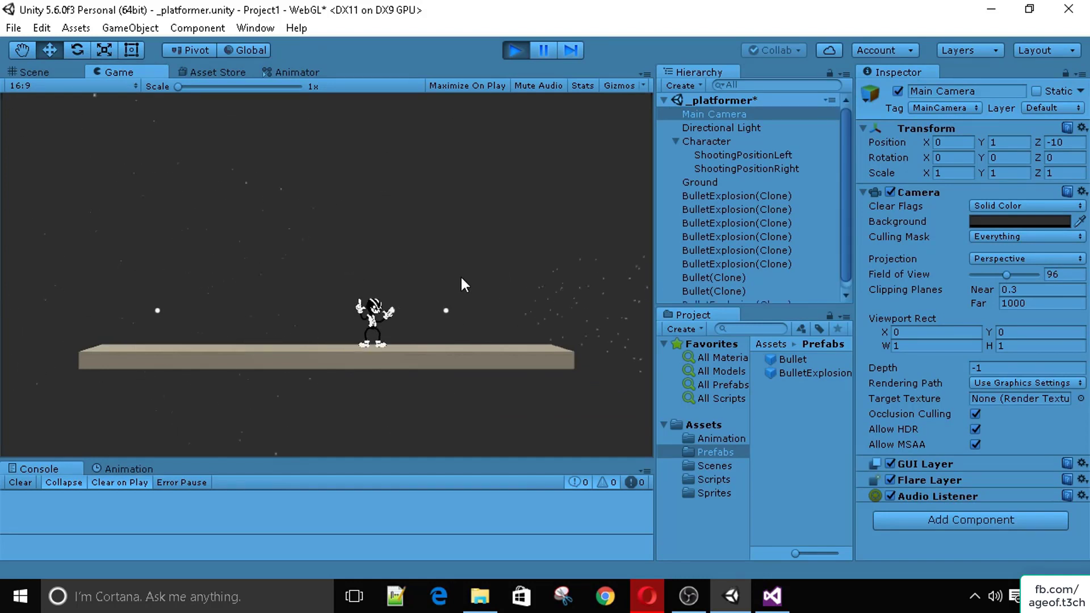
Step: Fire more bullets to both sides, watch the BulletExplosion clones get removed from the scene, and stop playing
click(461, 274)
click(271, 285)
scroll(761, 197, down, 2)
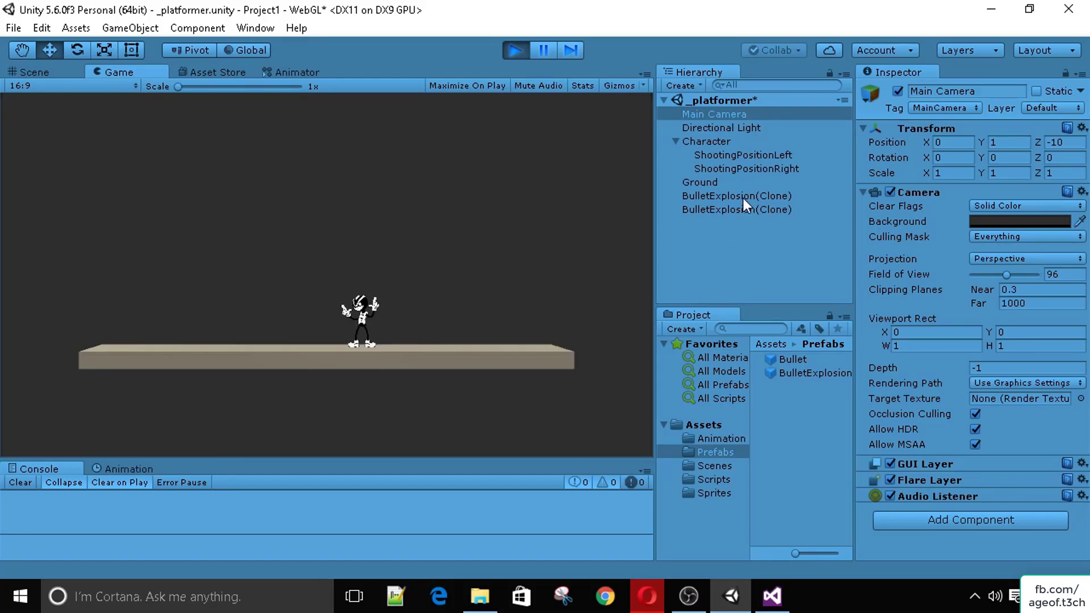
click(513, 50)
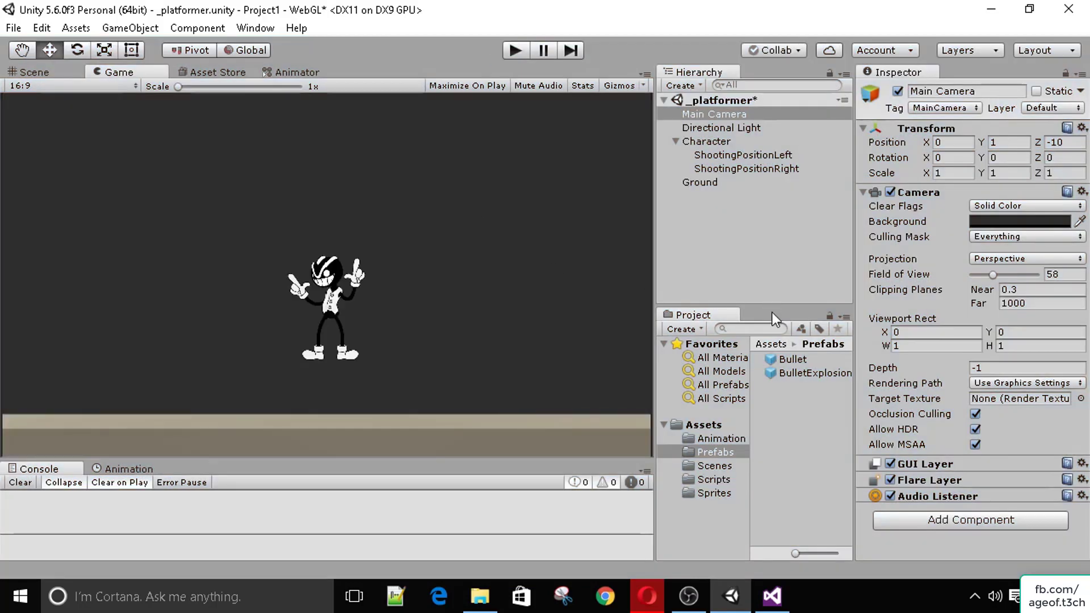
Step: Inspect the BulletExplosion prefab's Destroy Timer, and switch to Visual Studio to review the particle check, Instantiate and Destroy lines in DestroyTimer.cs
click(783, 373)
scroll(914, 319, down, 10)
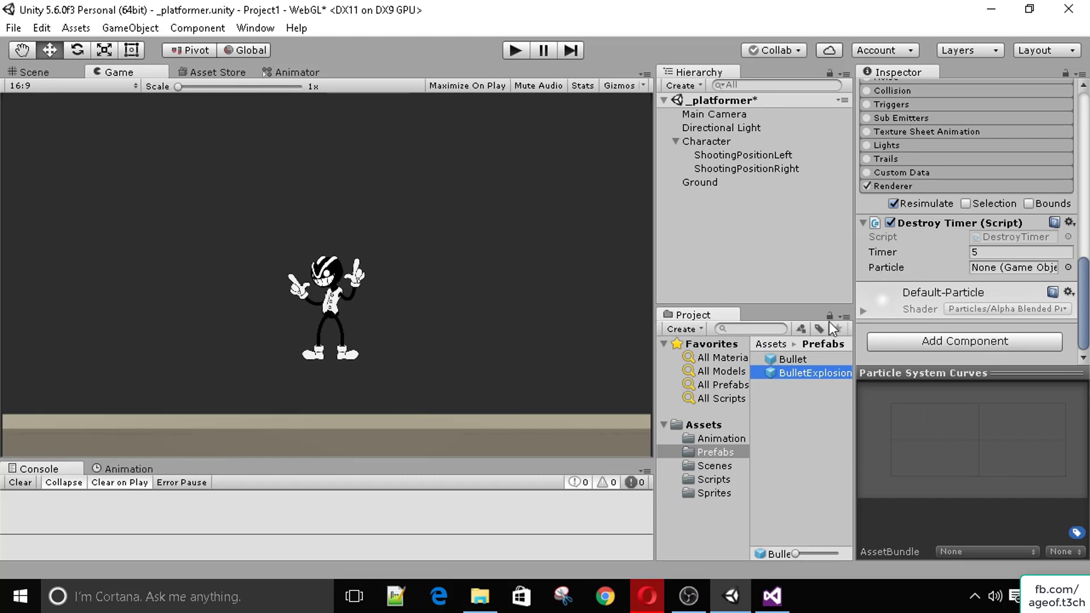
click(771, 596)
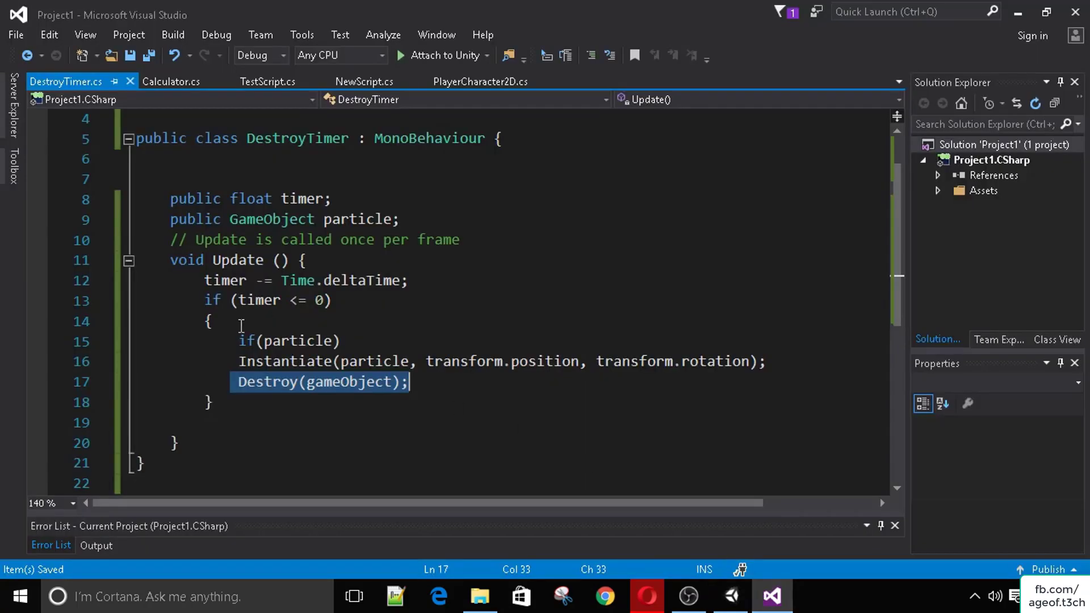
click(232, 342)
drag(241, 340, 371, 341)
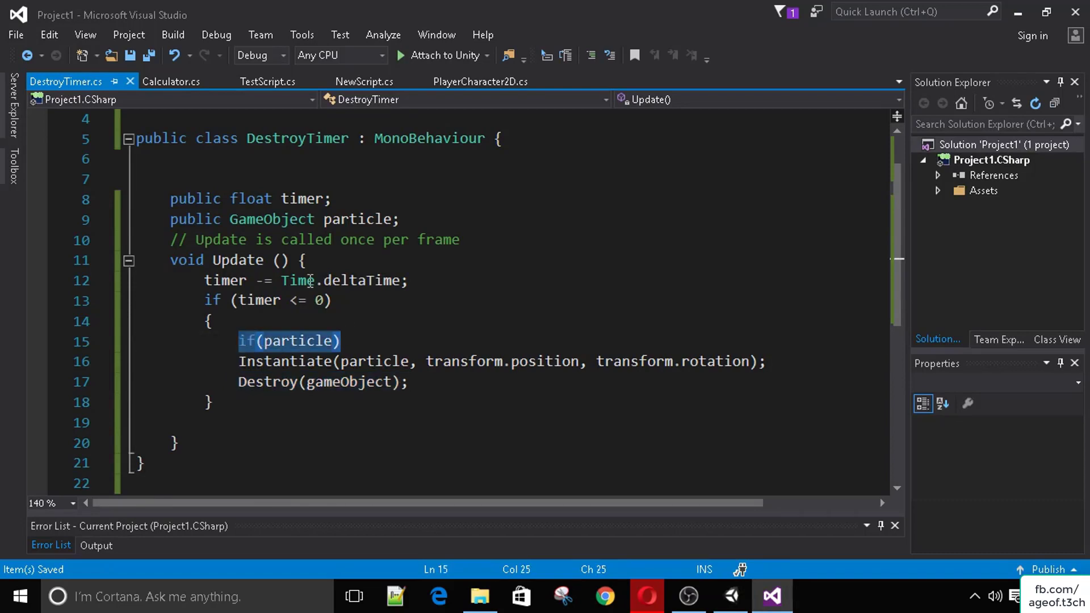
drag(322, 222, 416, 217)
click(419, 216)
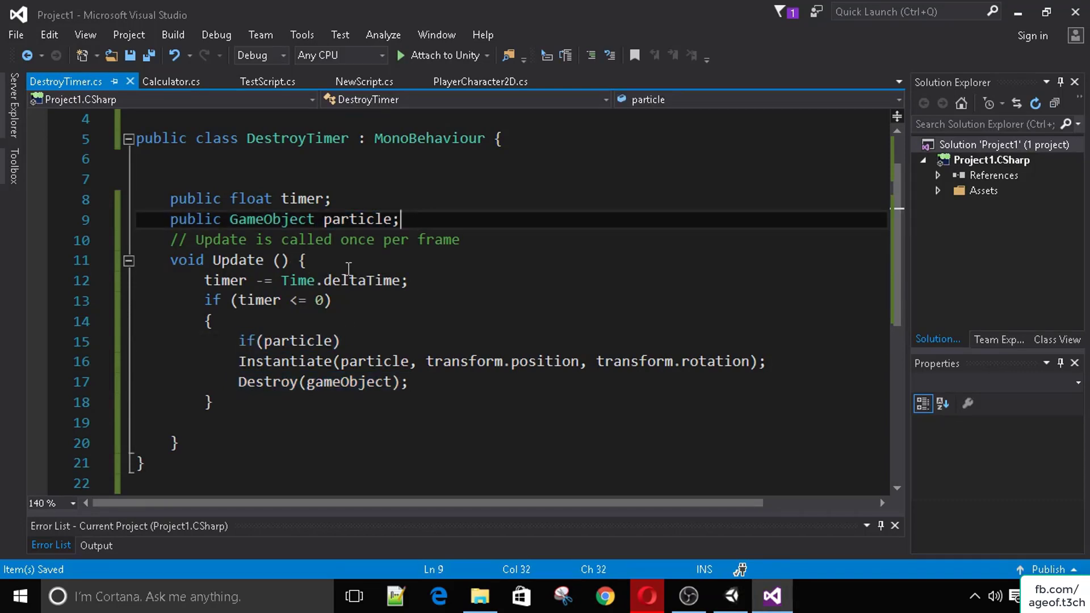
drag(239, 363, 822, 364)
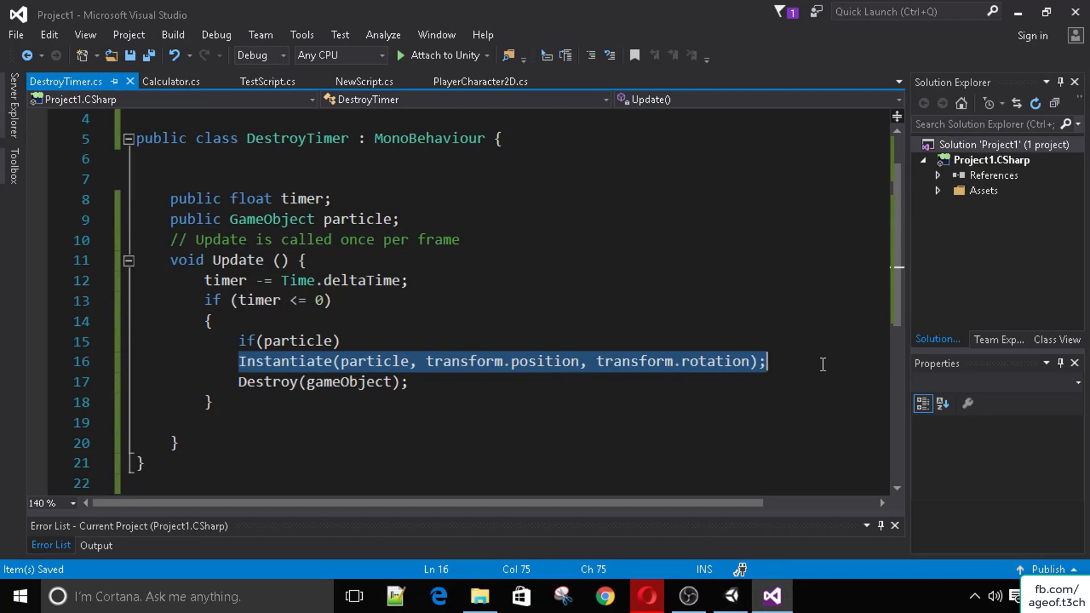
drag(238, 382, 445, 387)
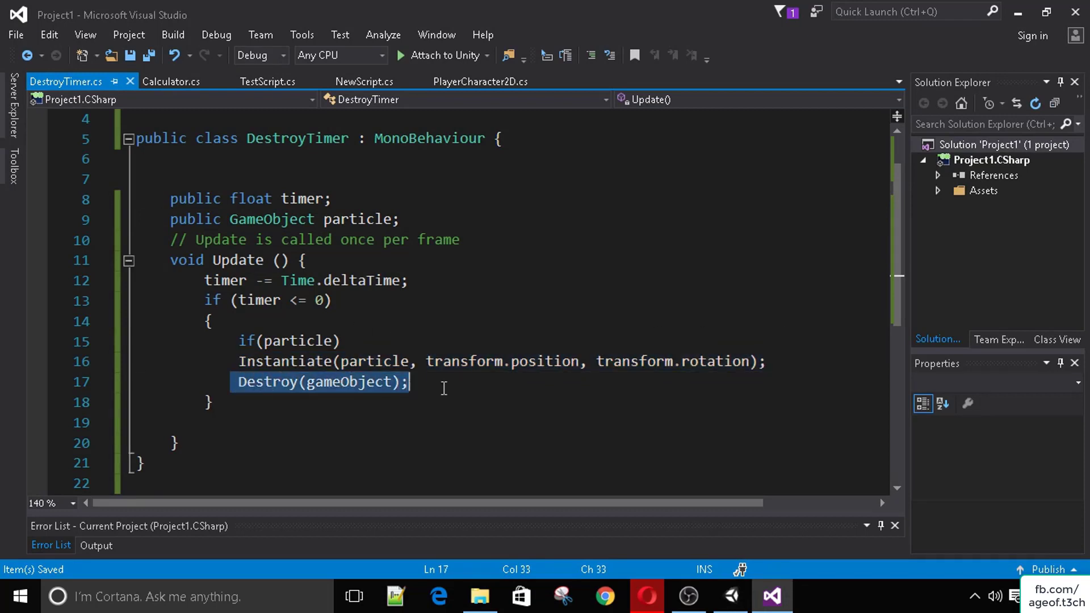
click(459, 387)
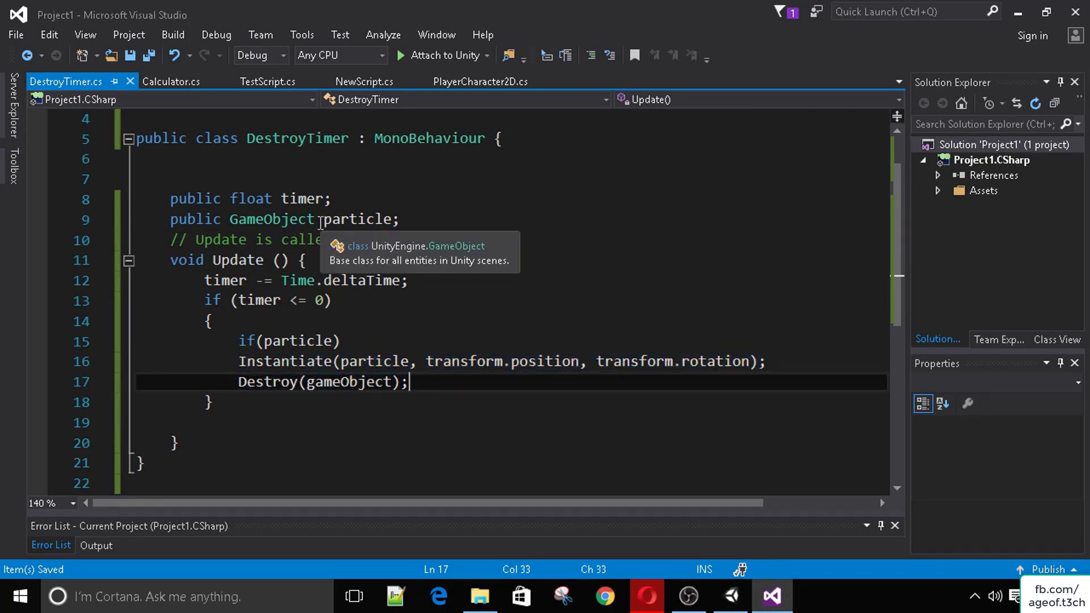
drag(238, 363, 710, 381)
click(683, 379)
Step: Switch back to Unity and set the Main Camera's Field of View to 82
click(732, 596)
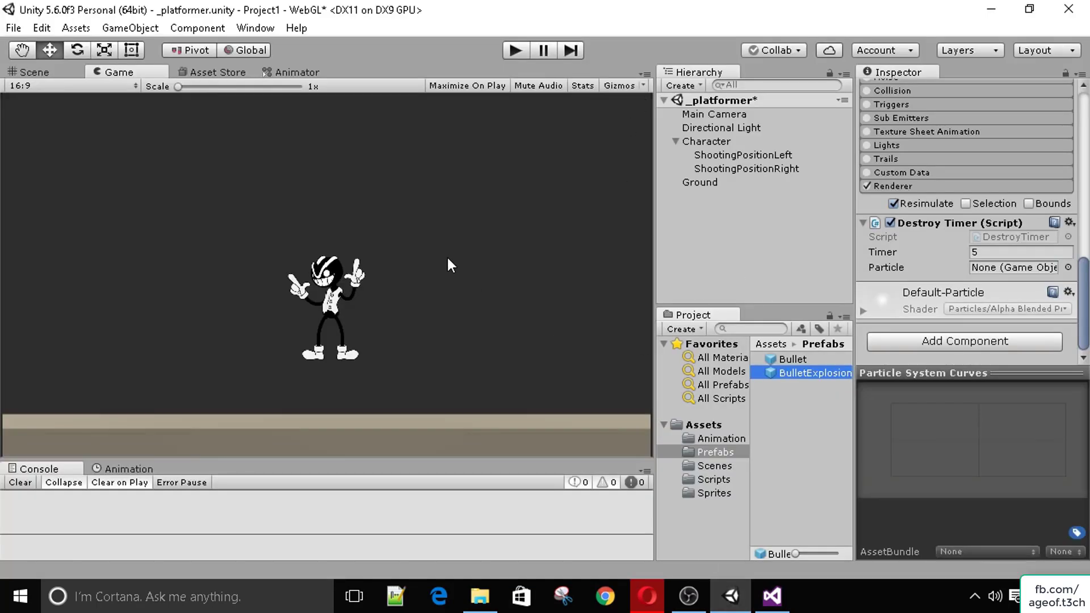
click(728, 115)
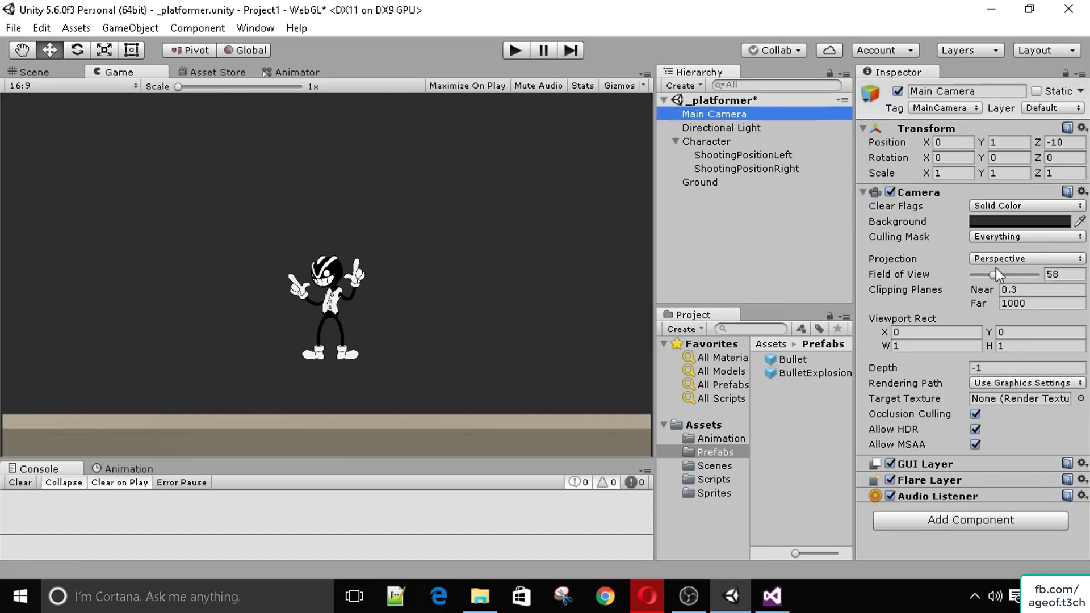
drag(996, 269, 1003, 273)
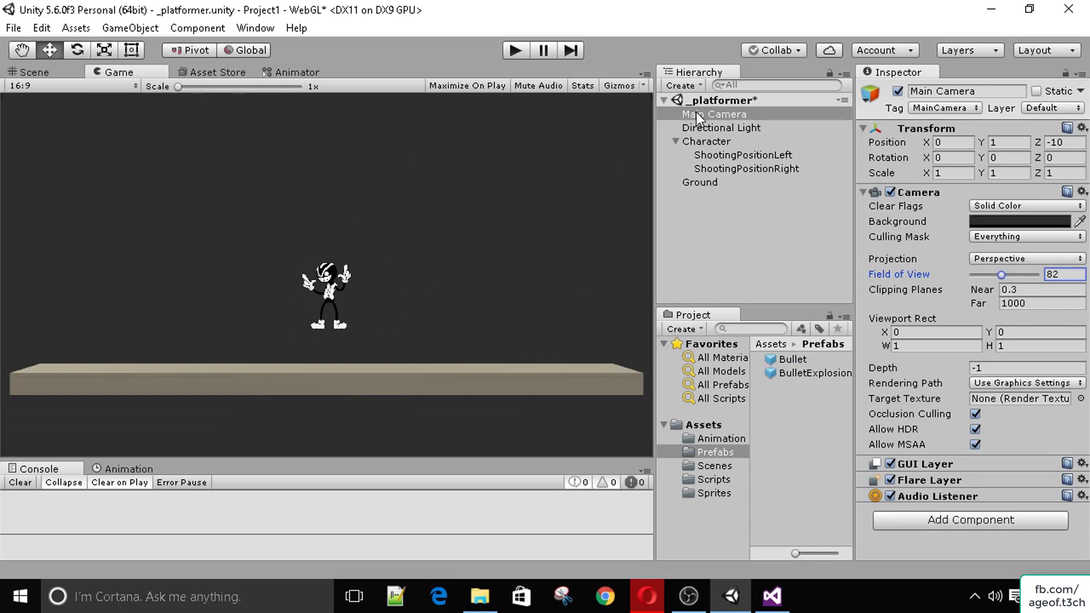
Step: Make the Main Camera a child of Character and set its Y position to 6.09
drag(689, 114, 727, 141)
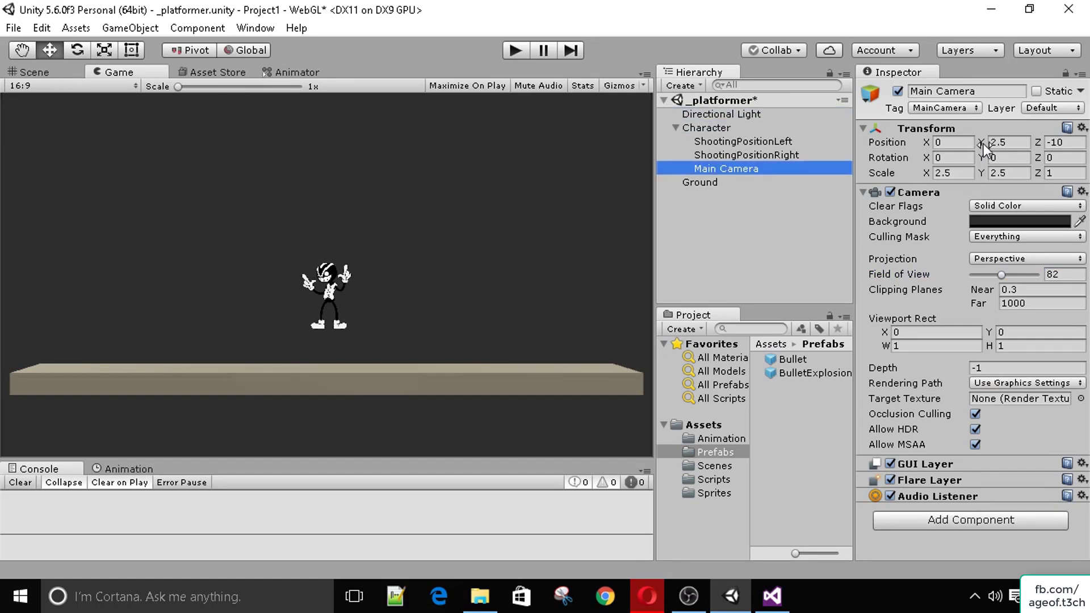
drag(983, 144, 1082, 146)
Step: Play the scene and test the camera following by running the character left and right and jumping
click(515, 50)
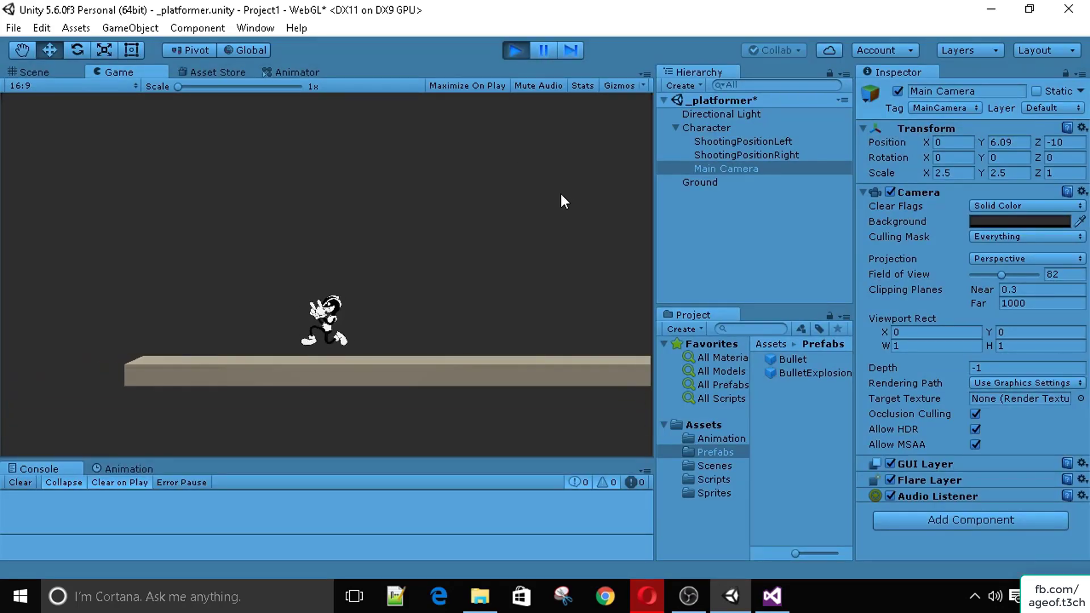
key(Right)
key(Left)
key(space)
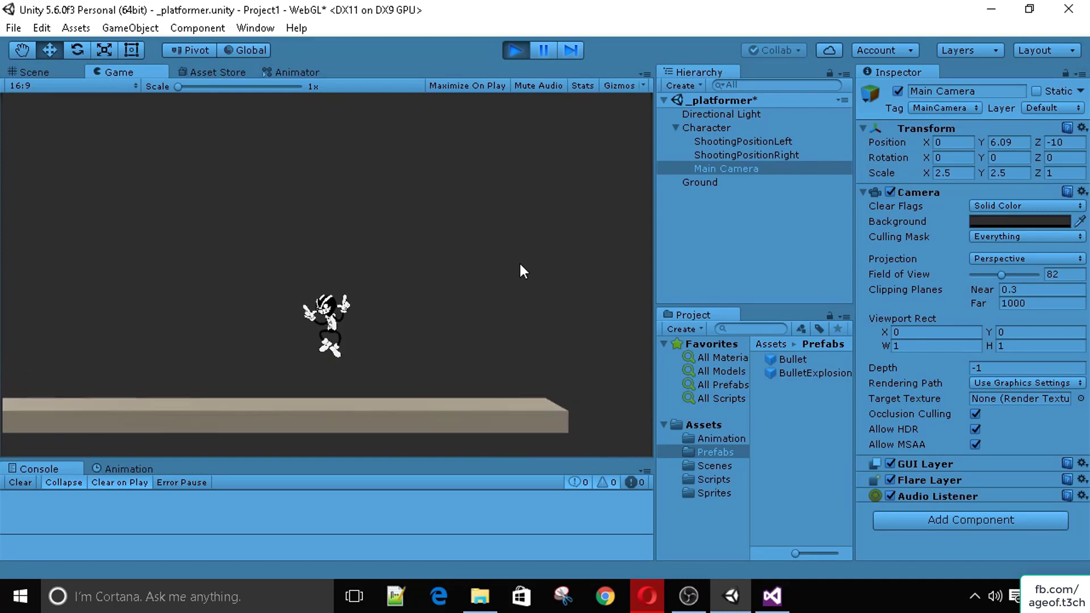
key(Right)
key(space)
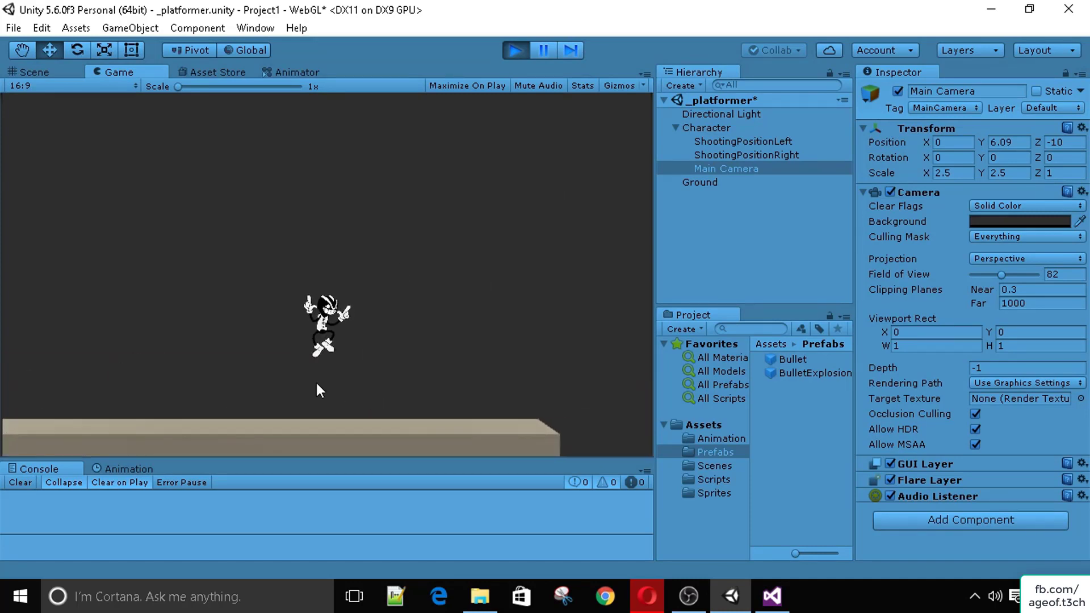
key(Left)
Step: Test shooting with the following camera by firing bullets to both sides while running back and forth along the ground
click(224, 355)
key(a)
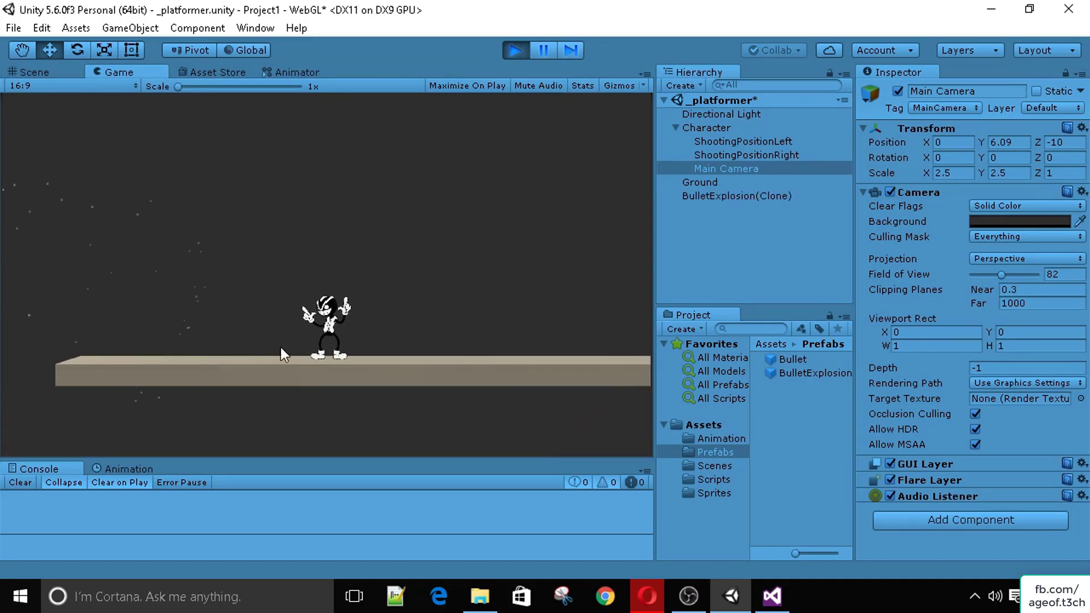
key(d)
click(454, 320)
key(d)
key(a)
click(208, 294)
key(a)
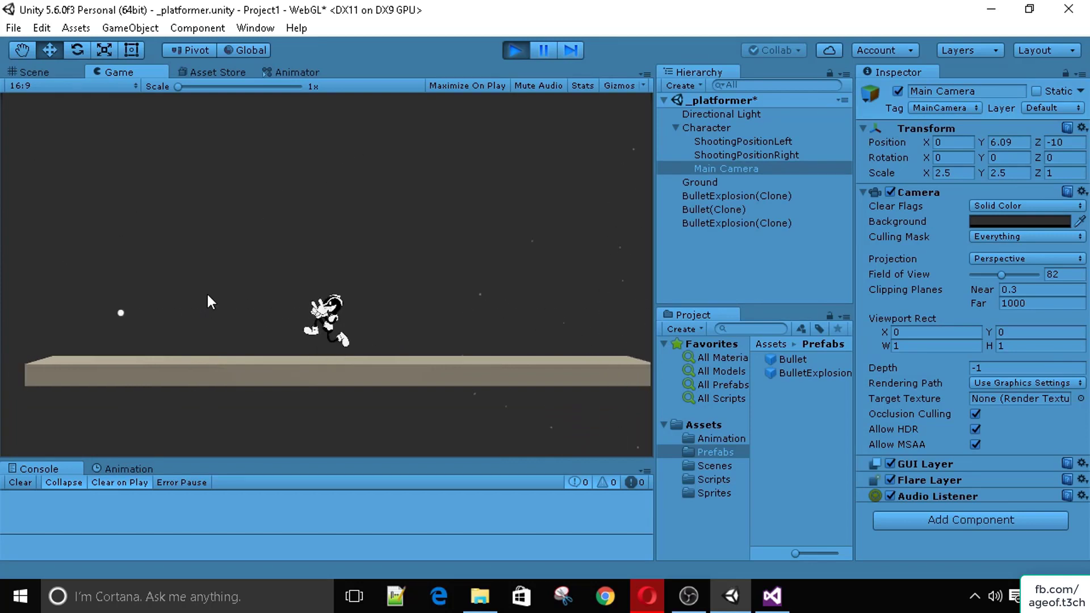
click(179, 294)
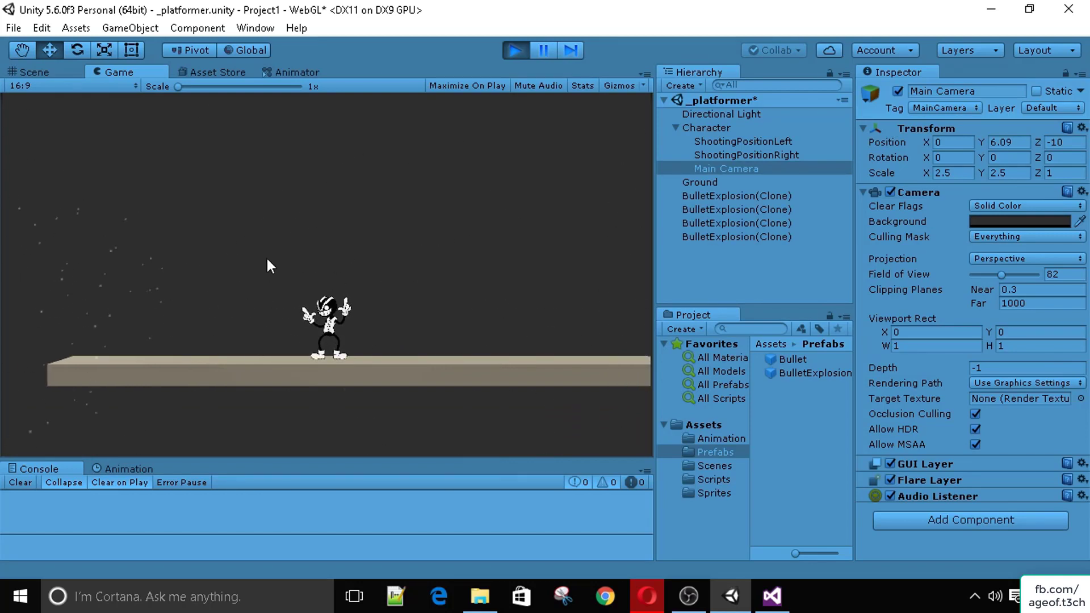
Step: Fire one shot while standing still and several more while changing direction, then stop playing
key(d)
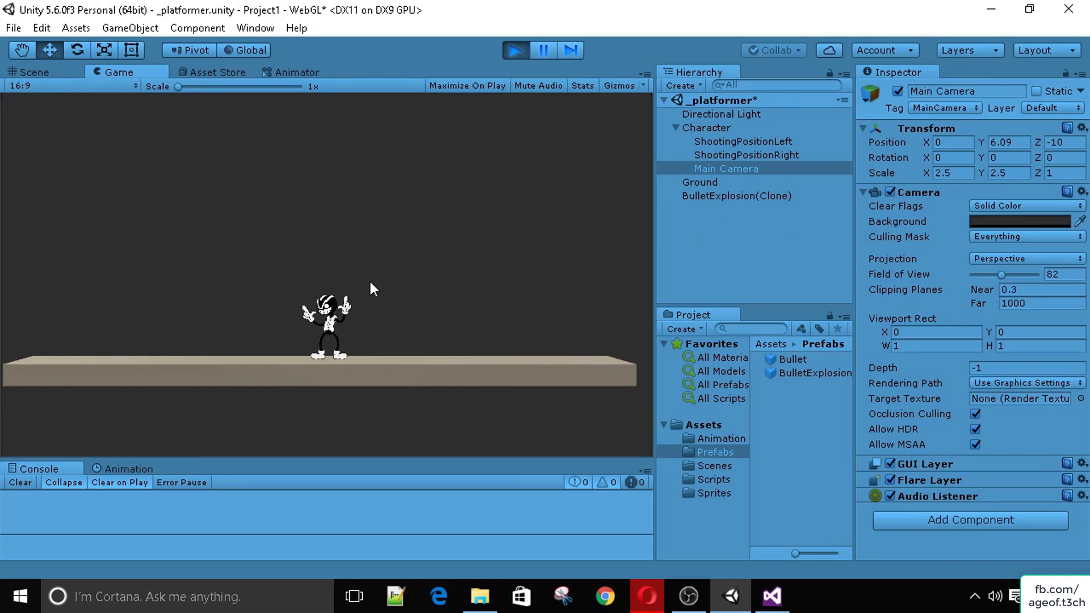
click(370, 288)
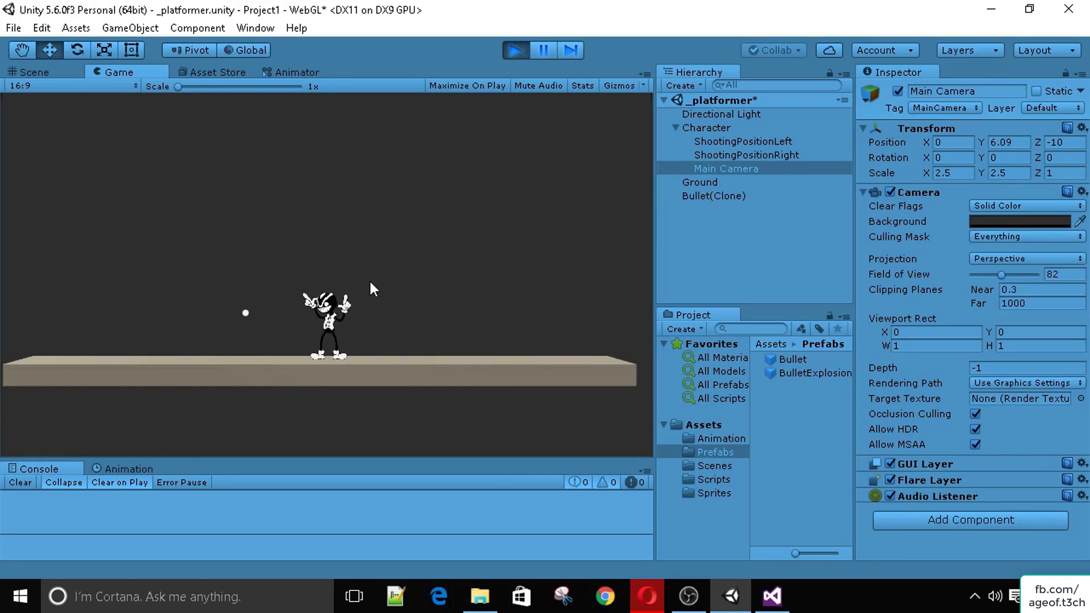
key(d)
click(370, 288)
key(a)
click(207, 281)
key(a)
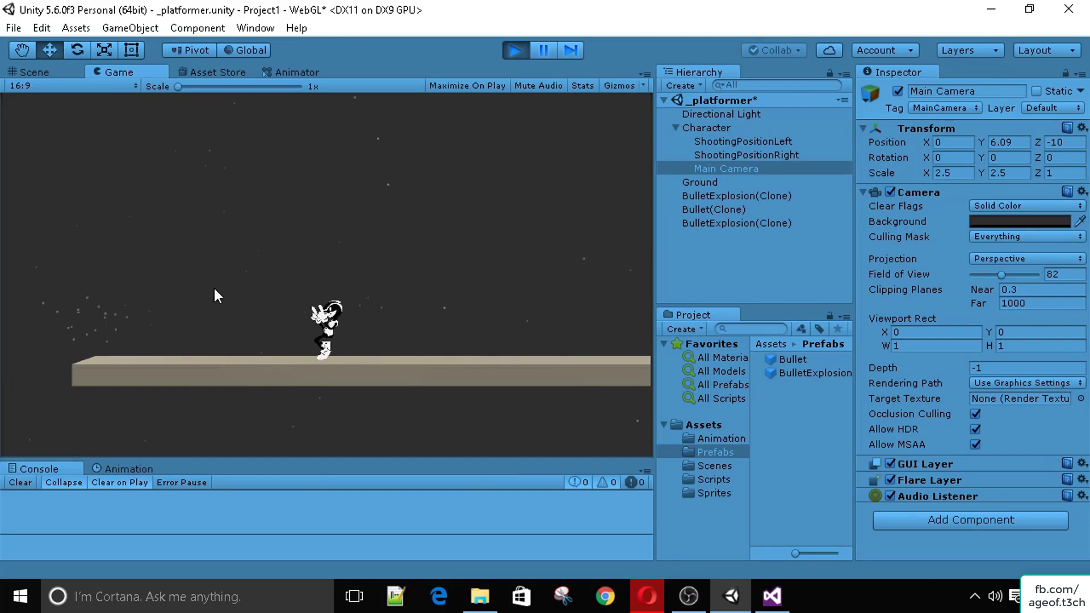
key(d)
key(a)
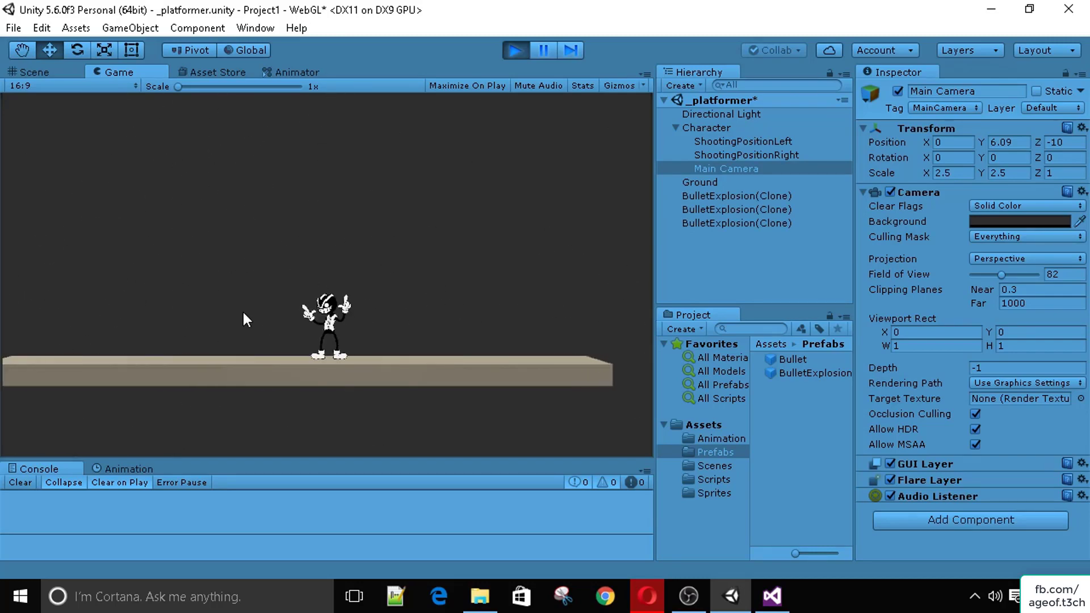
click(515, 49)
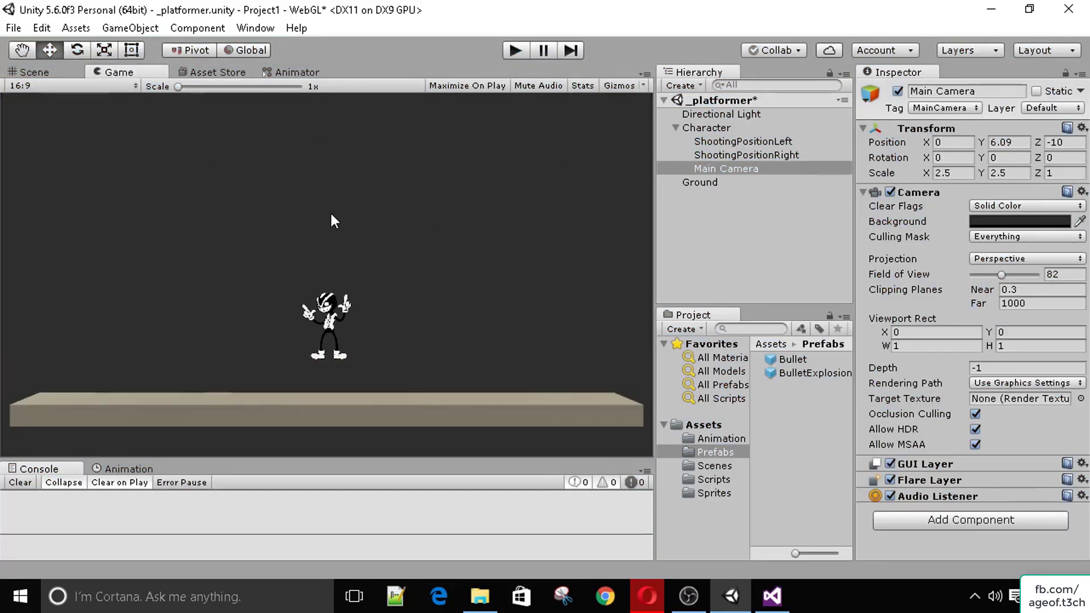